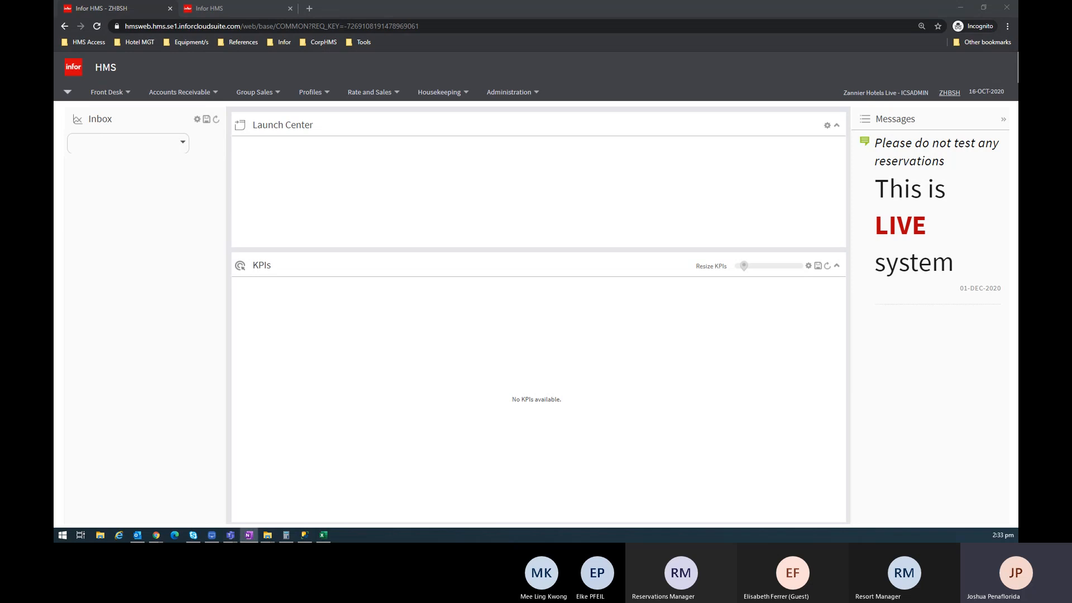
Switch to OneNote and review the enlarged checklist on the Day 7 Package and revenue page
left_click(249, 535)
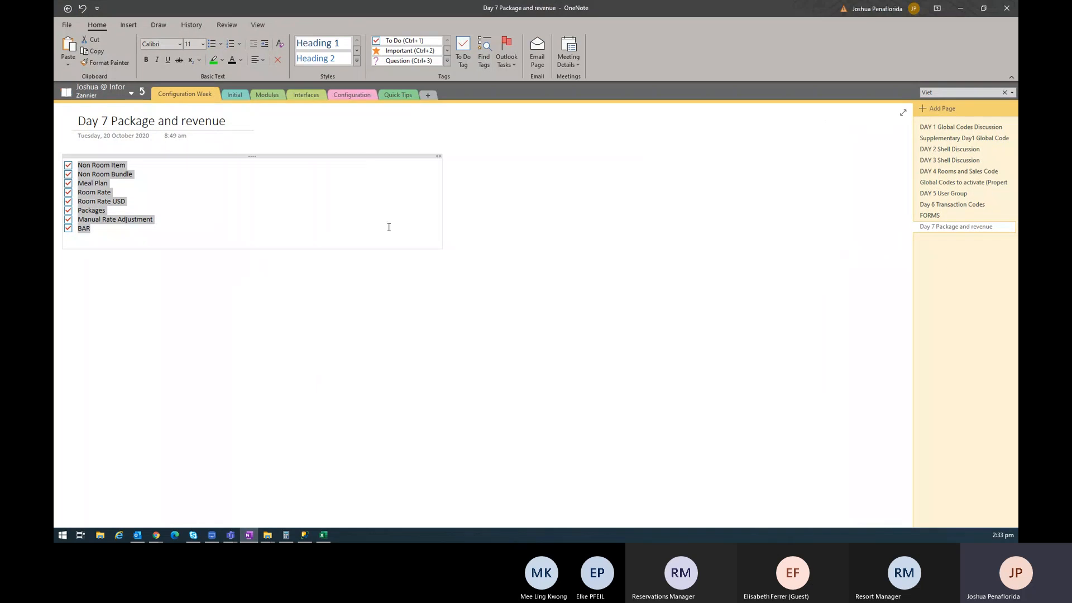
scroll(387, 227, "right", 3)
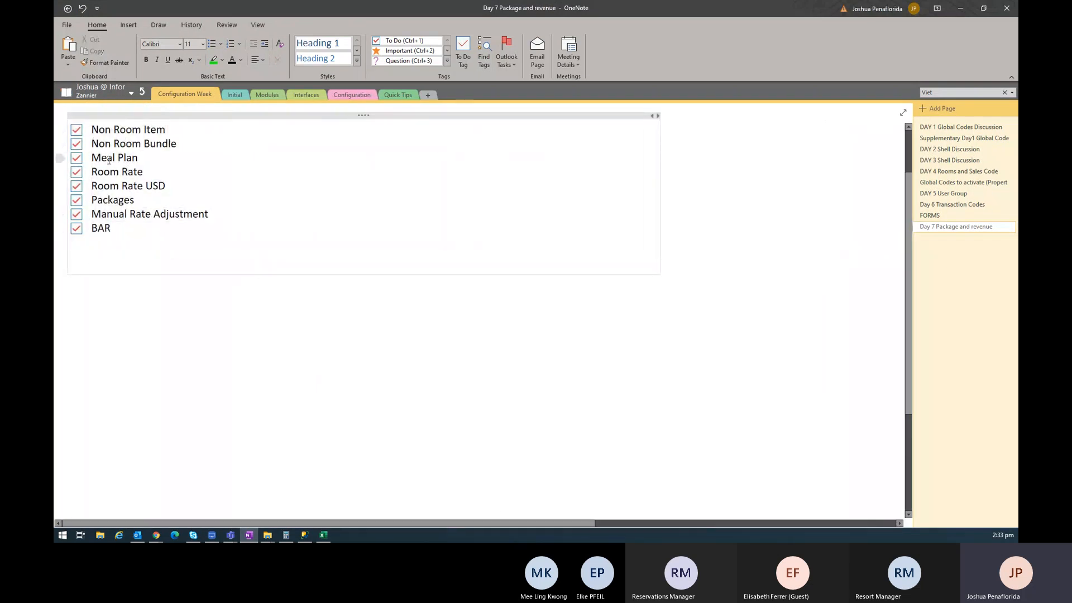
left_click(164, 131)
scroll(237, 154, "up", 2)
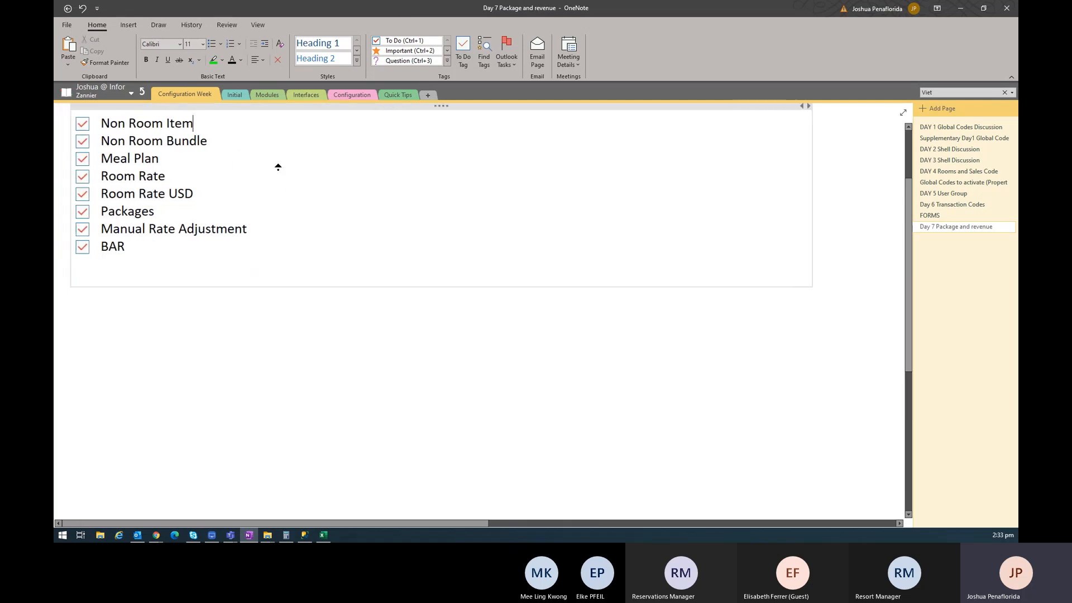
scroll(314, 161, "up", 2)
scroll(329, 171, "up", 2)
scroll(328, 171, "up", 1)
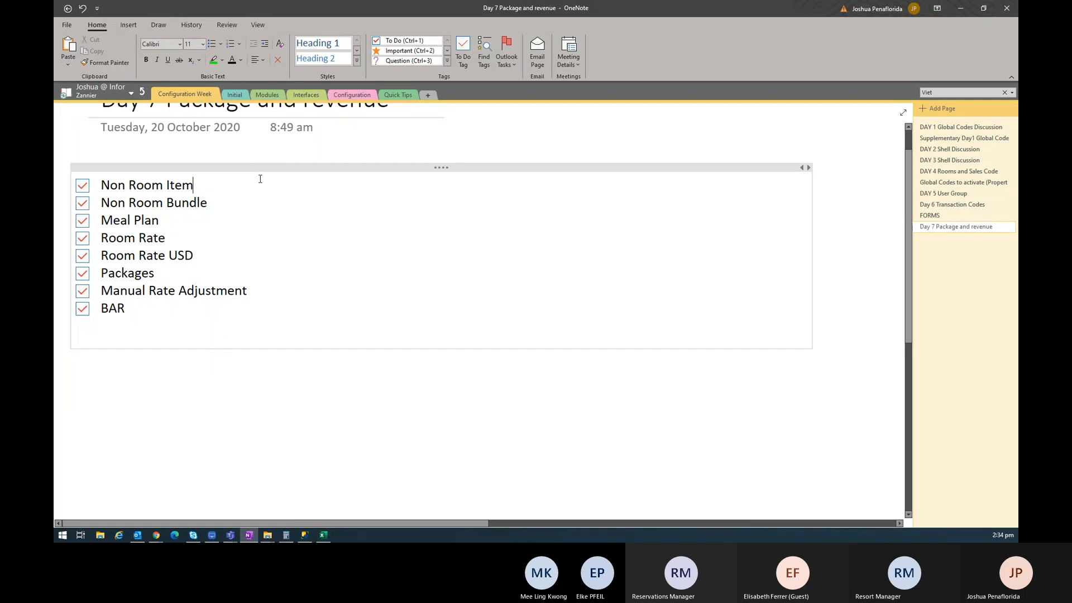
Point out the Non Room Bundle and Meal Plan entries in the checklist
left_click_drag(209, 204, 102, 204)
left_click(313, 208)
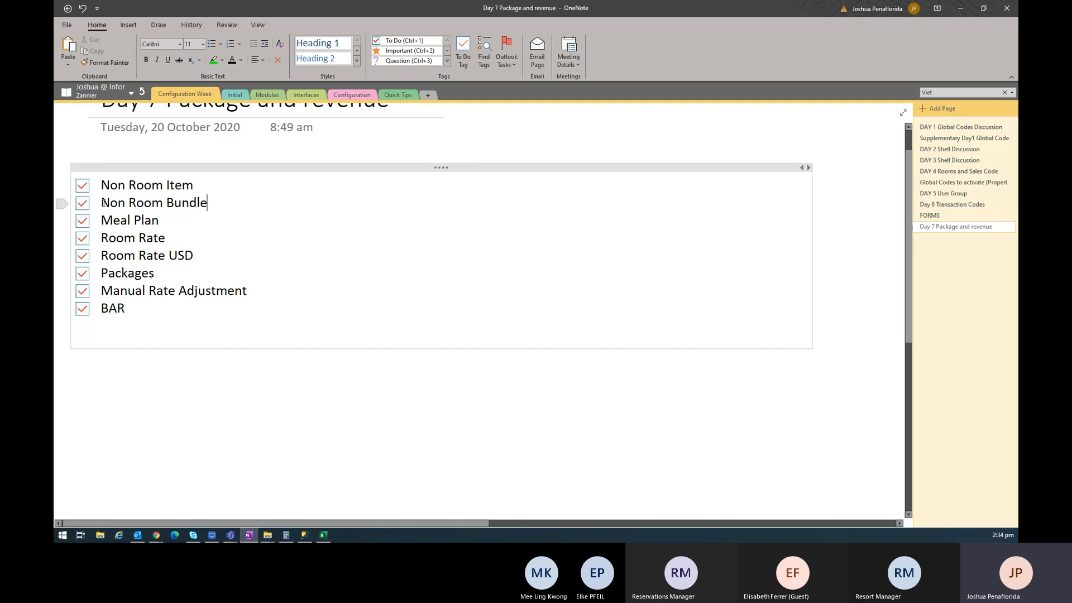
left_click_drag(103, 202, 234, 202)
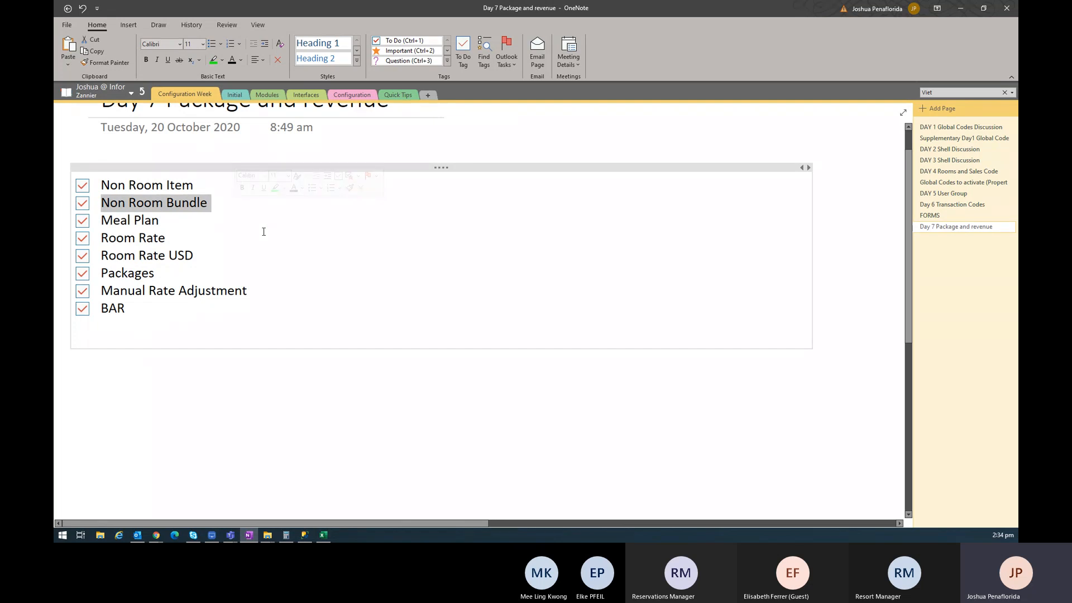
left_click(241, 232)
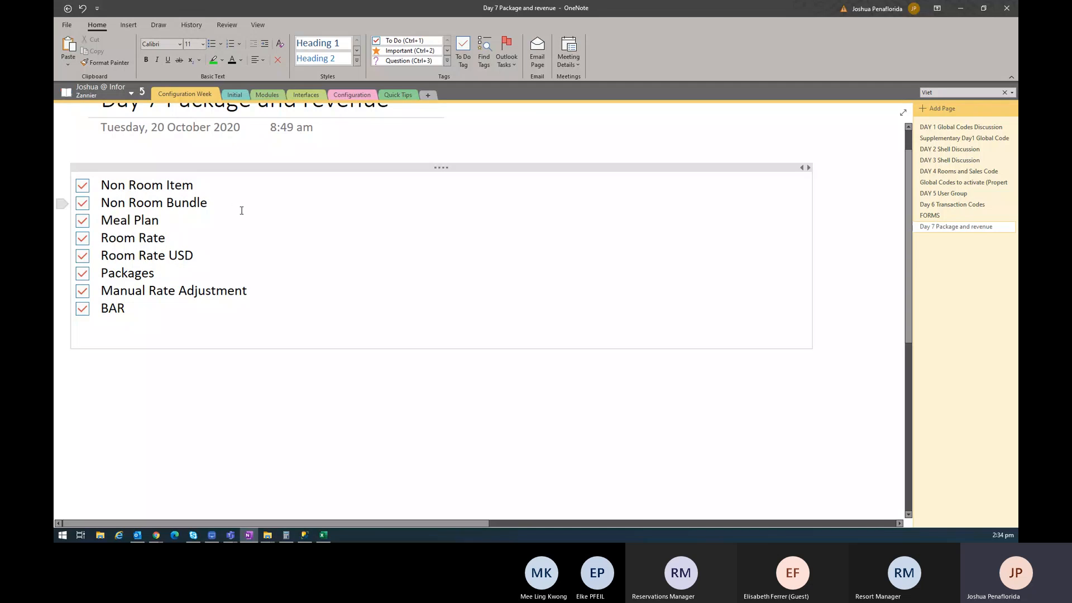
left_click_drag(101, 203, 117, 203)
left_click(165, 211)
left_click_drag(161, 219, 115, 219)
left_click(164, 220)
left_click(202, 202)
left_click(175, 221)
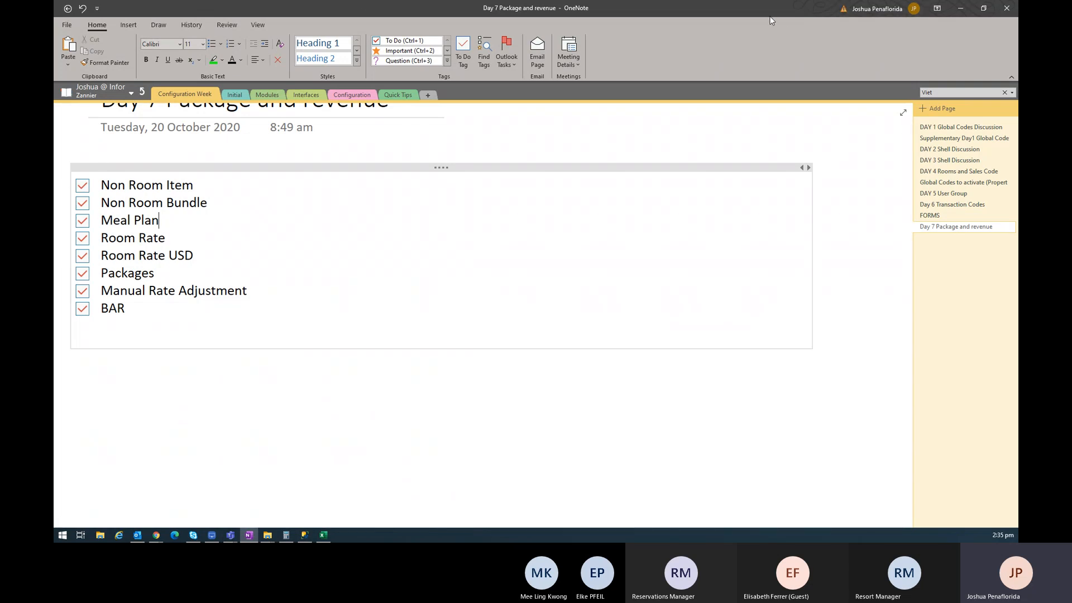
Move the OneNote window out of view and open the Index sheet of the HMS Configuration Workbook in Excel
left_click_drag(757, 14, 637, 64)
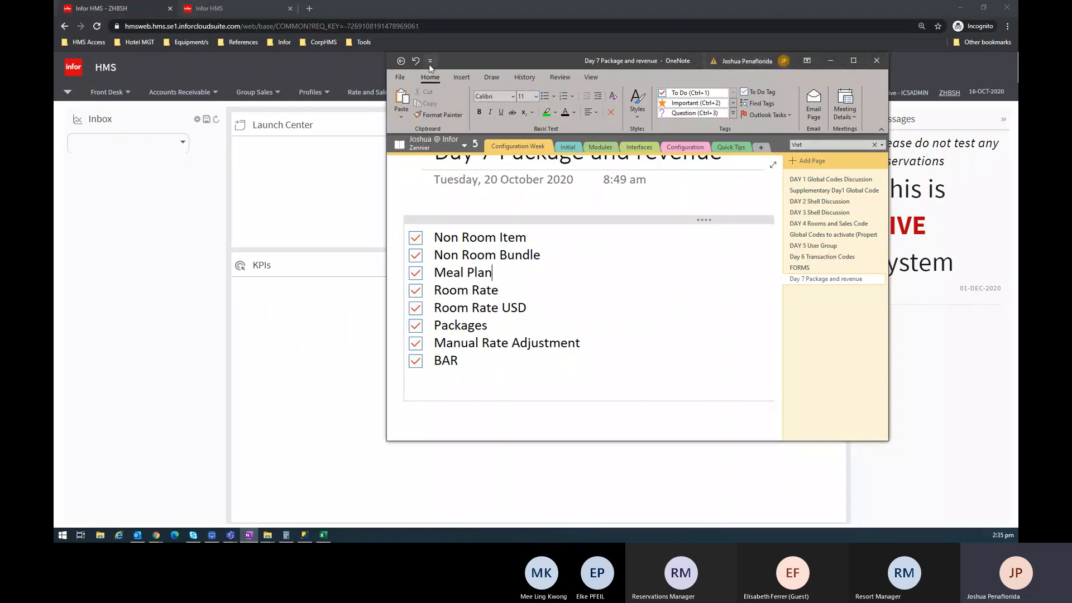
left_click_drag(463, 59, 1017, 157)
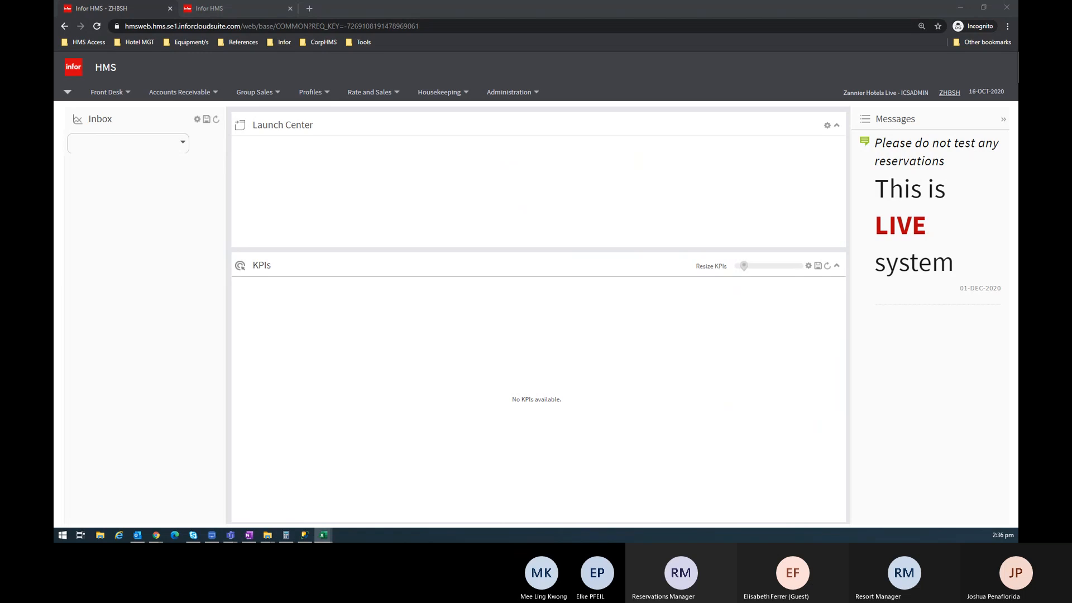
left_click(322, 535)
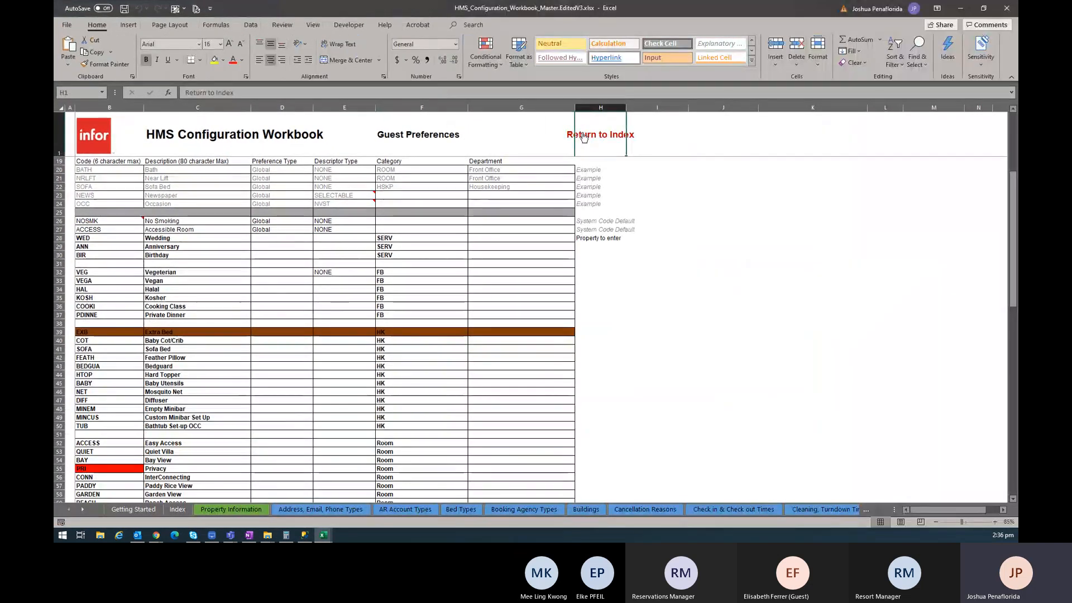
left_click(582, 134)
Find "item" in the workbook's Index and open the linked Non Room Items sheet
scroll(234, 412, "down", 6)
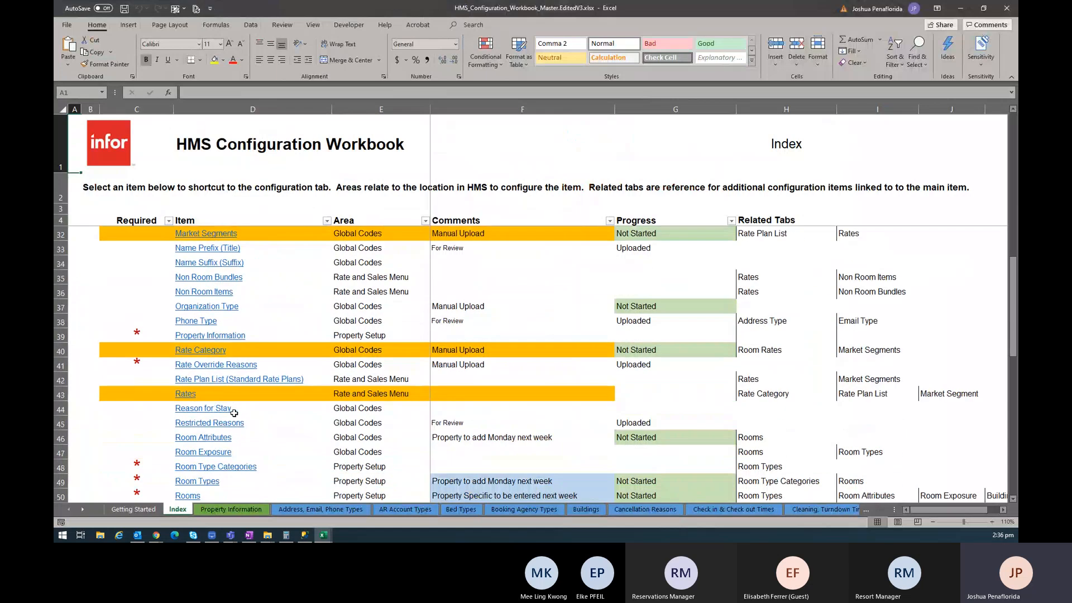
scroll(234, 412, "down", 3)
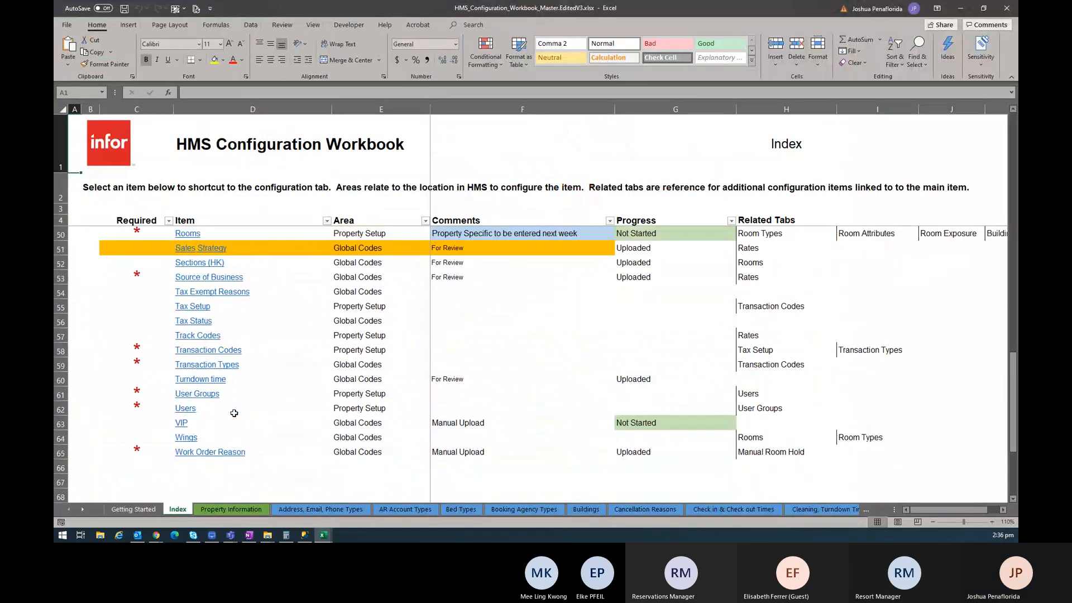
key("ctrl+f")
type("item")
key("Return")
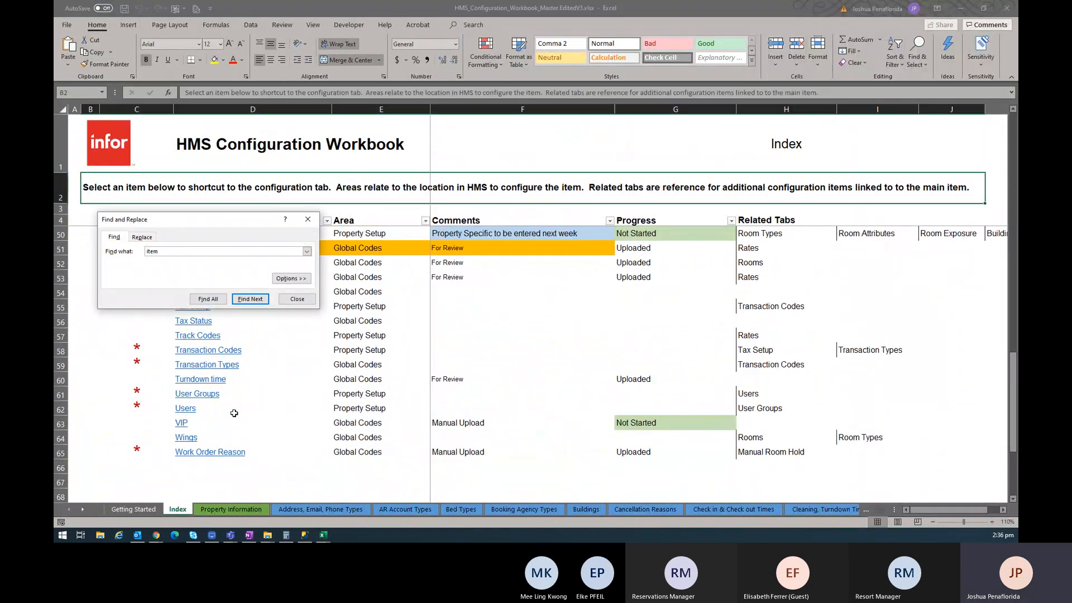
key("Return")
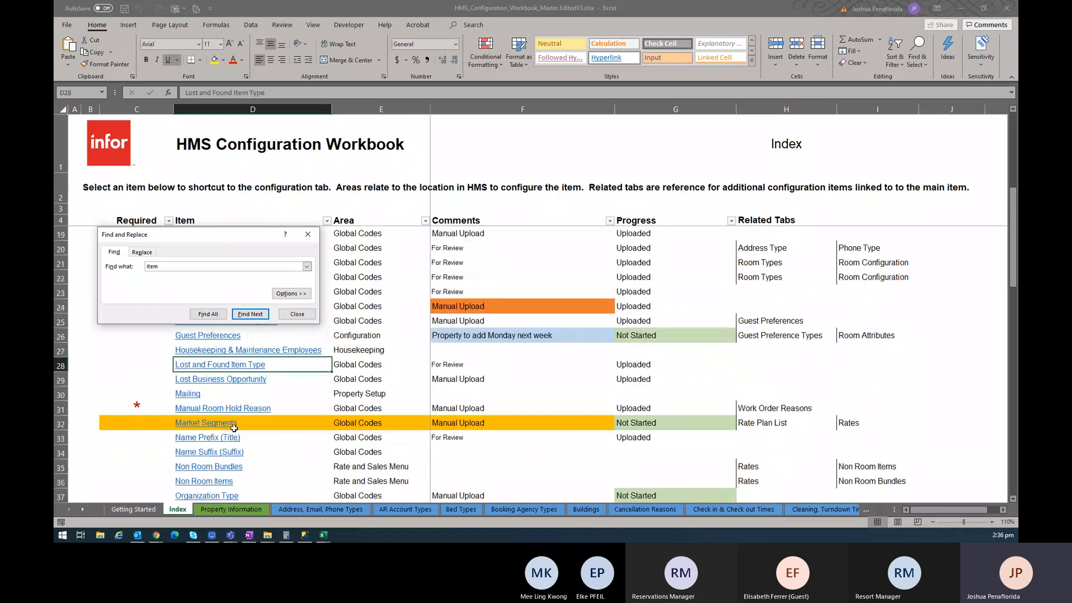
key("Escape")
key("Return")
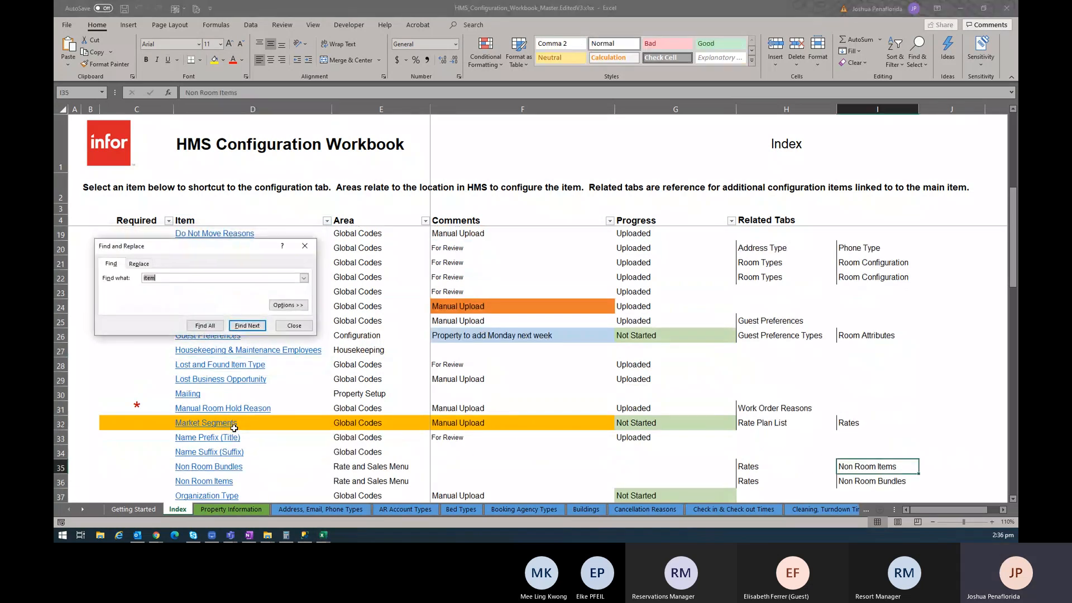
key("Return")
key("Escape")
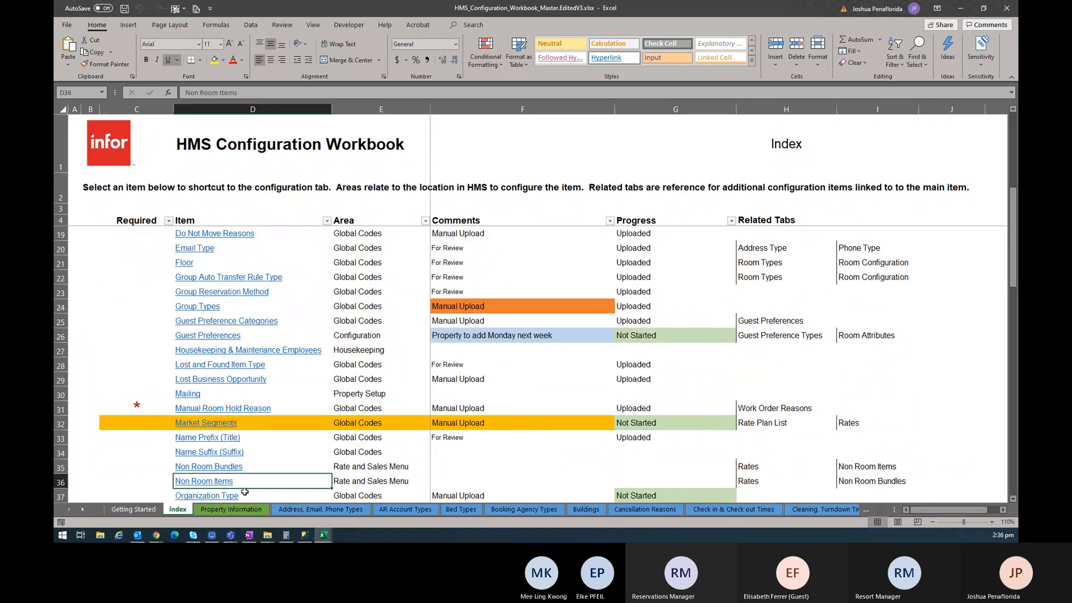
left_click(213, 481)
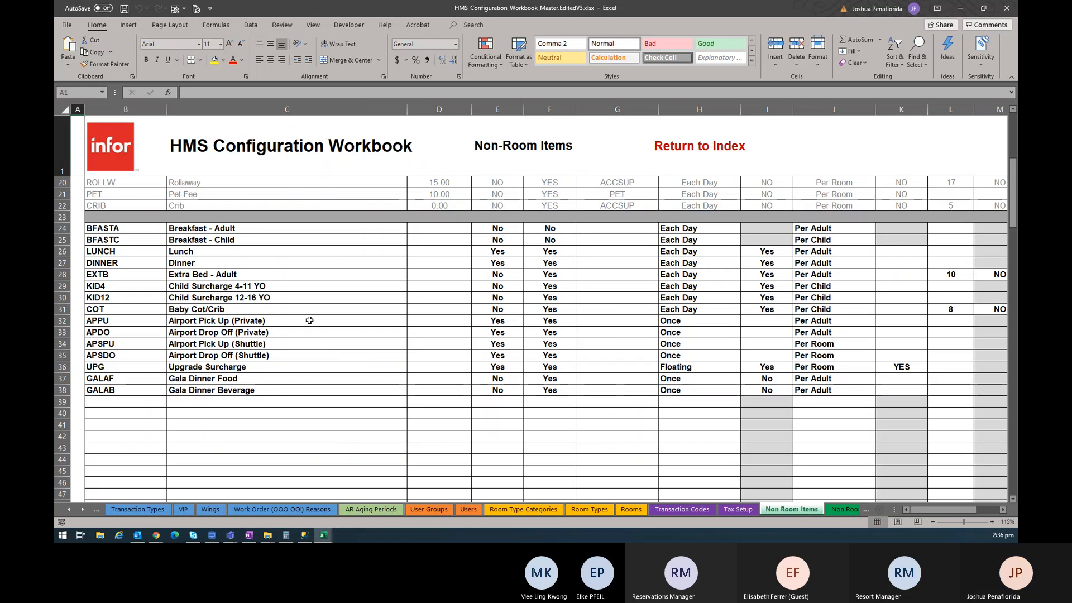
Examine the codes and descriptions of the non-room items listed from BFASTA to GALAB
left_click_drag(100, 228, 215, 389)
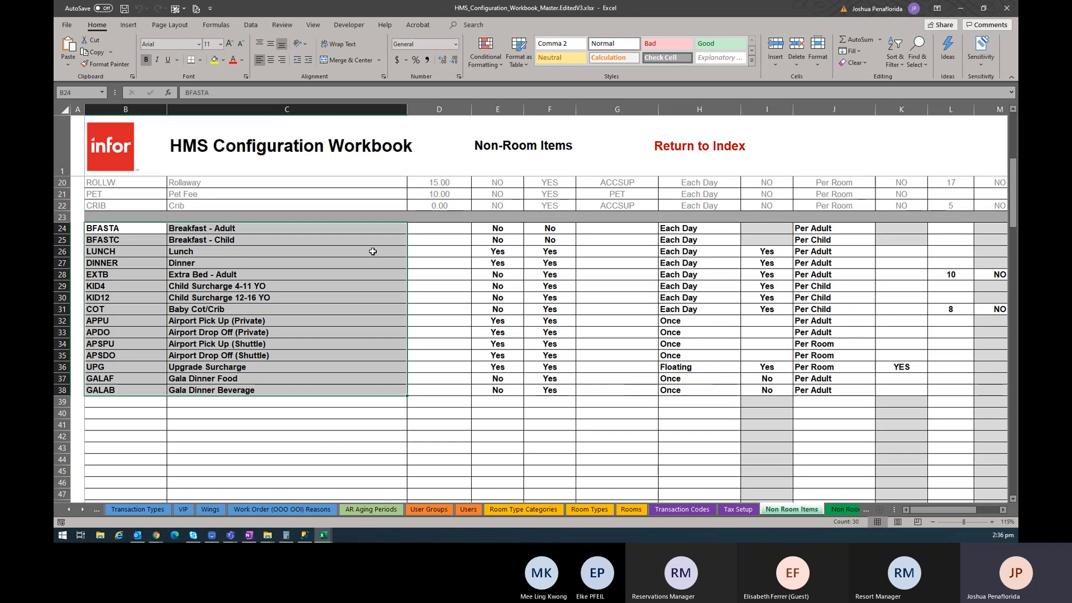
left_click(346, 251)
scroll(284, 250, "up", 1)
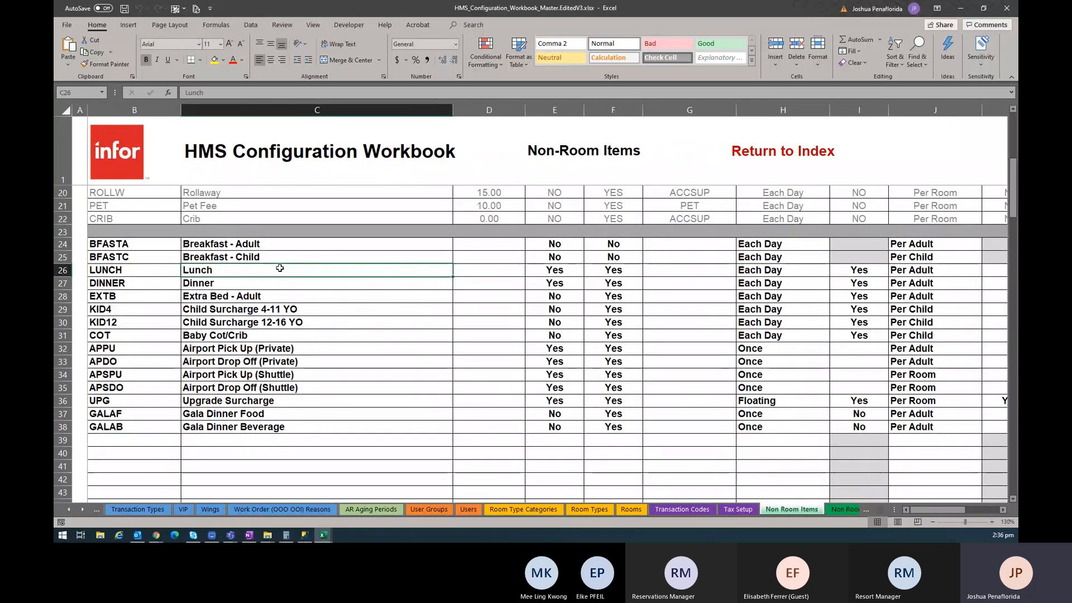
left_click(123, 292)
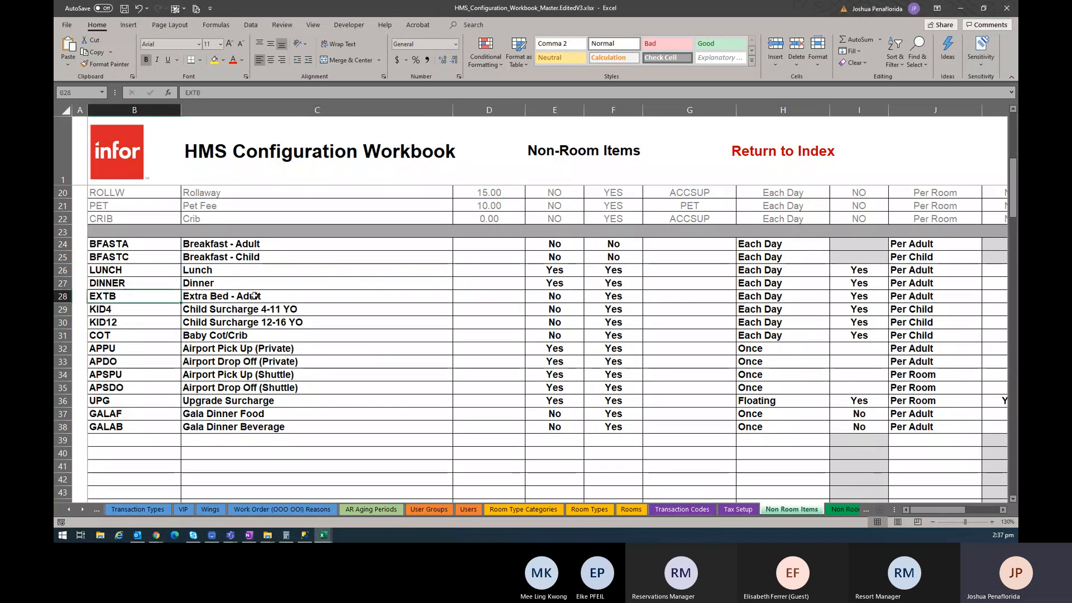
scroll(254, 296, "up", 1)
scroll(254, 296, "up", 2)
scroll(254, 296, "down", 3)
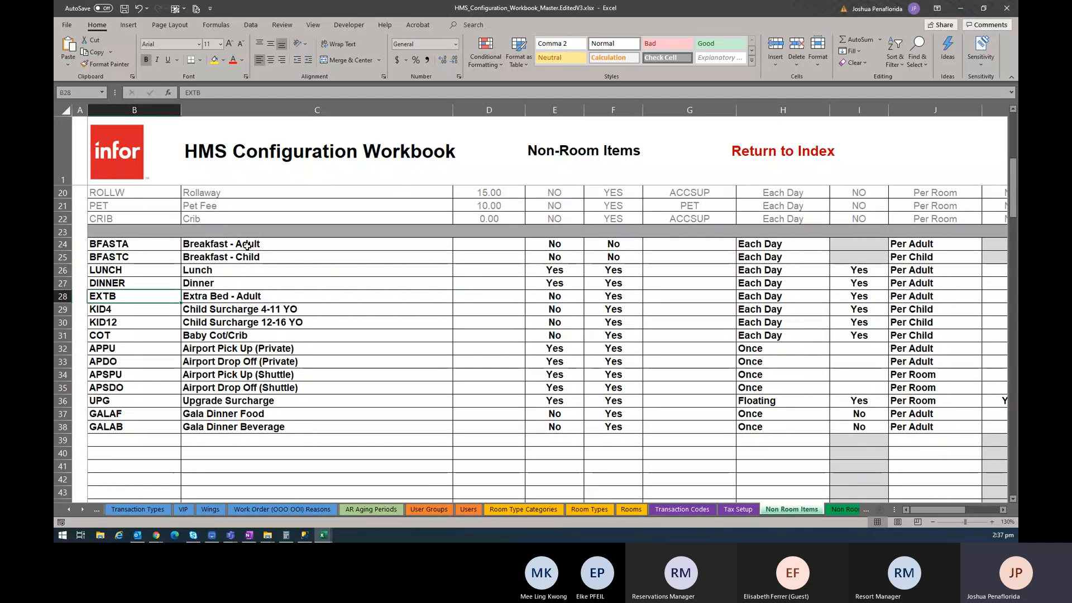
Compare the Breakfast - Adult and Breakfast - Child rows with their codes BFASTA and BFASTC
left_click(285, 244)
left_click(296, 257)
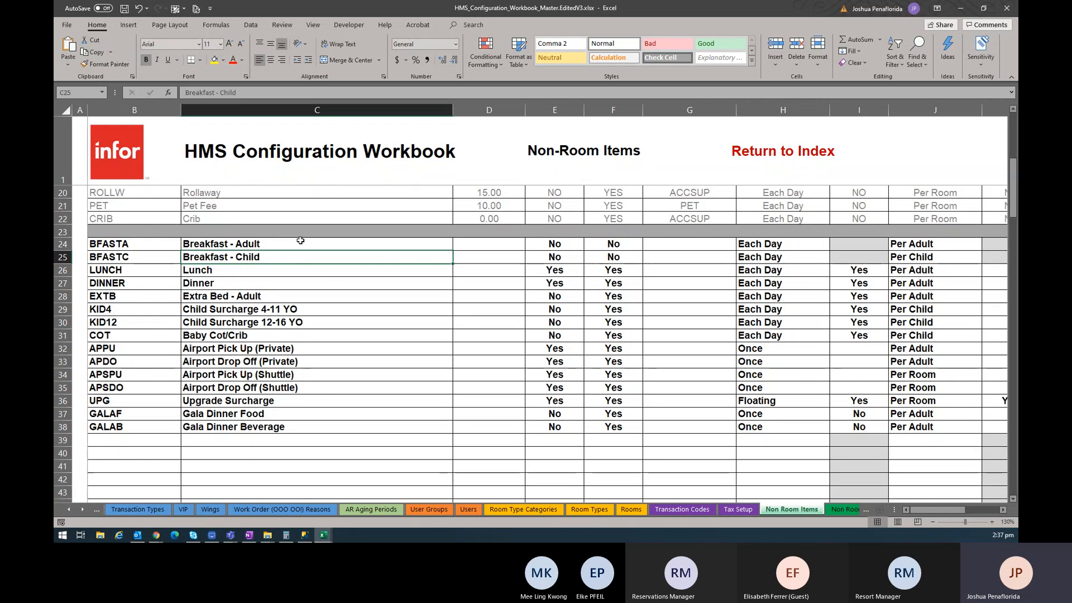
left_click(301, 245)
left_click(302, 257)
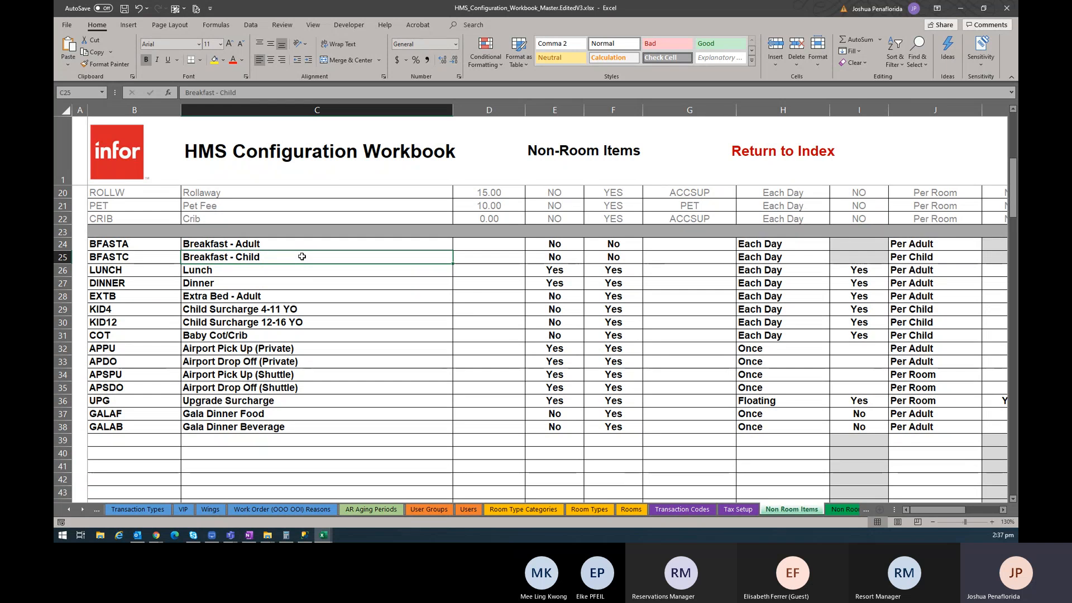
left_click(157, 246)
left_click_drag(157, 246, 331, 265)
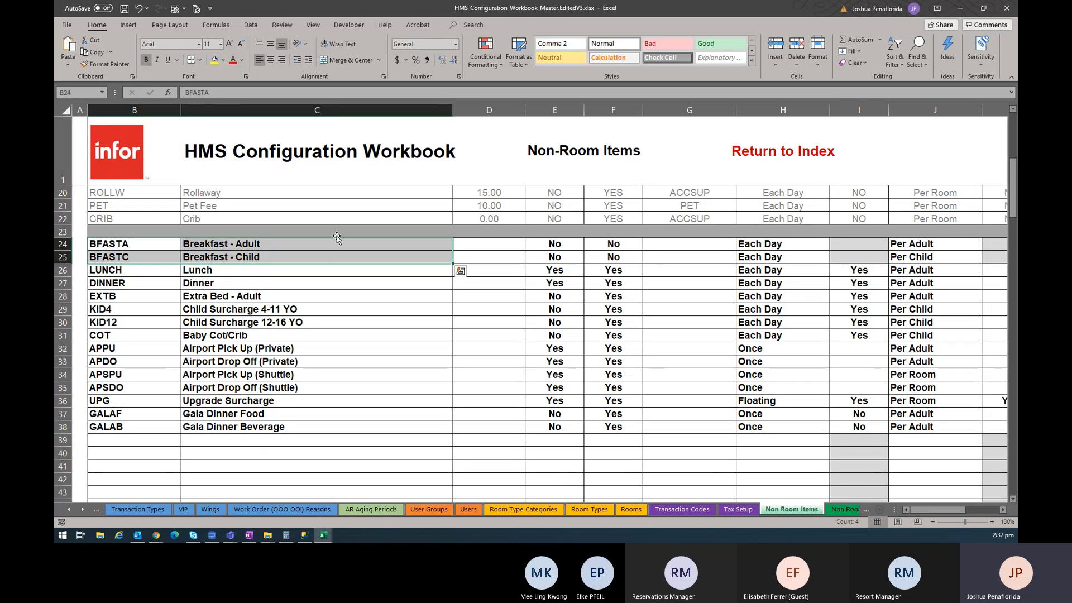
left_click(316, 254)
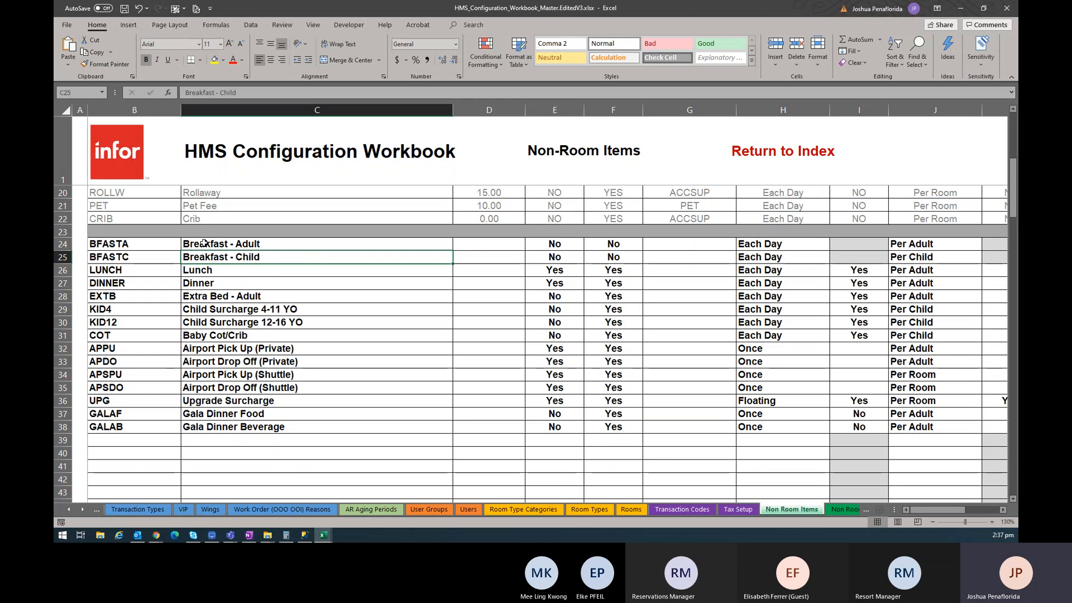
Copy the BFASTA code from the sheet and open the Non Room Item pricing screen in HMS in the browser
left_click(140, 245)
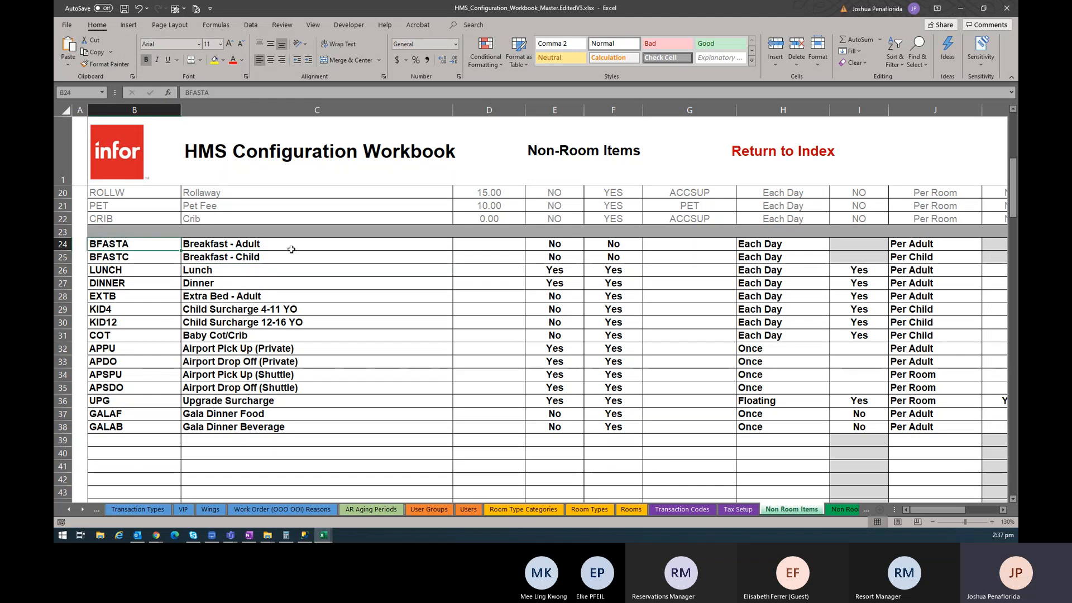
key("ctrl+c")
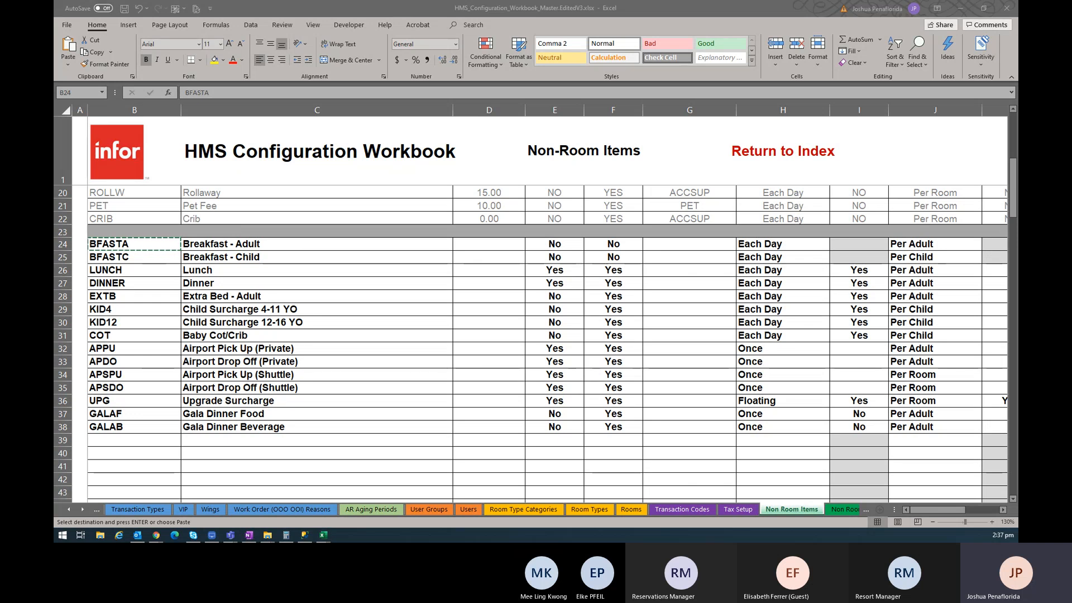
key("alt+Tab")
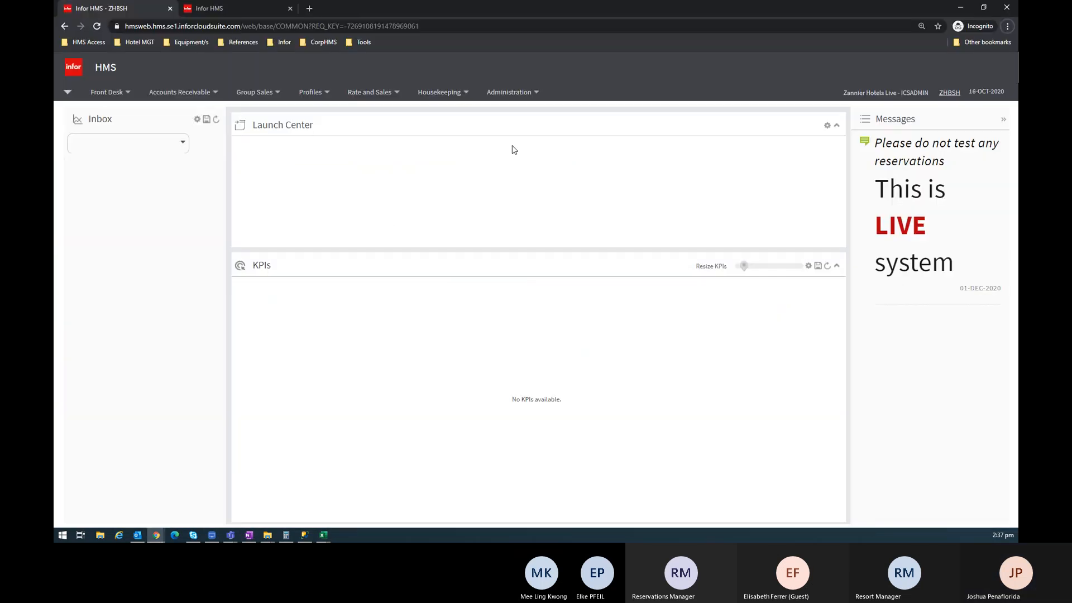
left_click(378, 99)
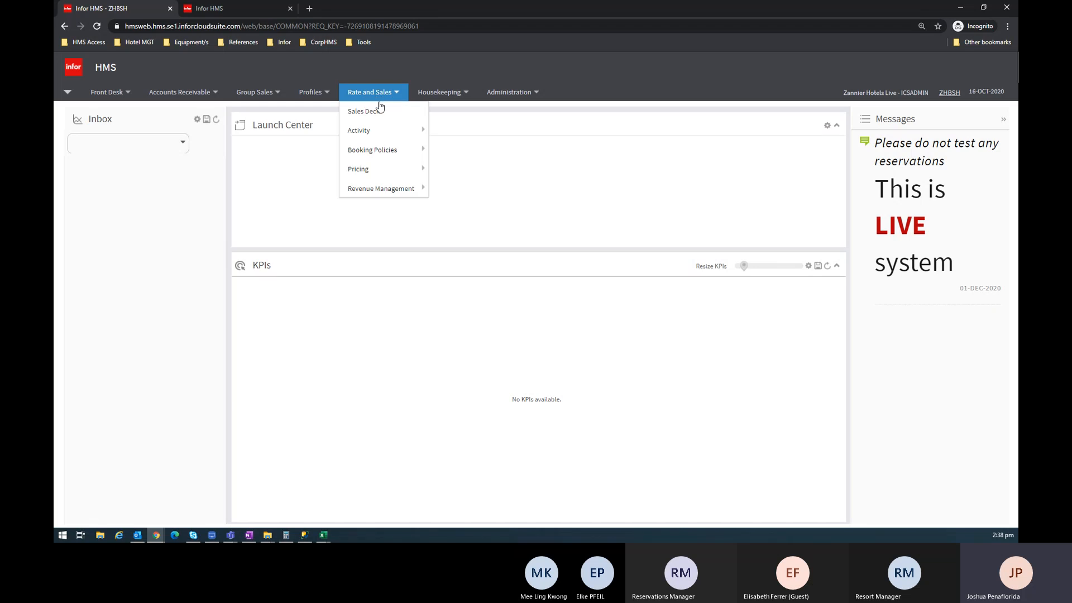
mouse_move(408, 173)
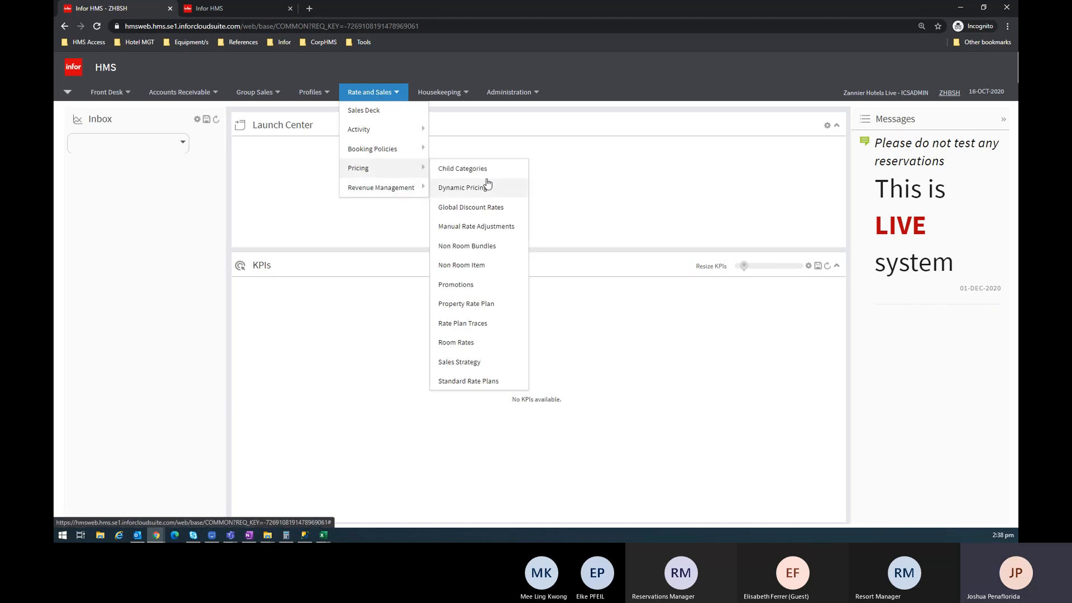
left_click(484, 267)
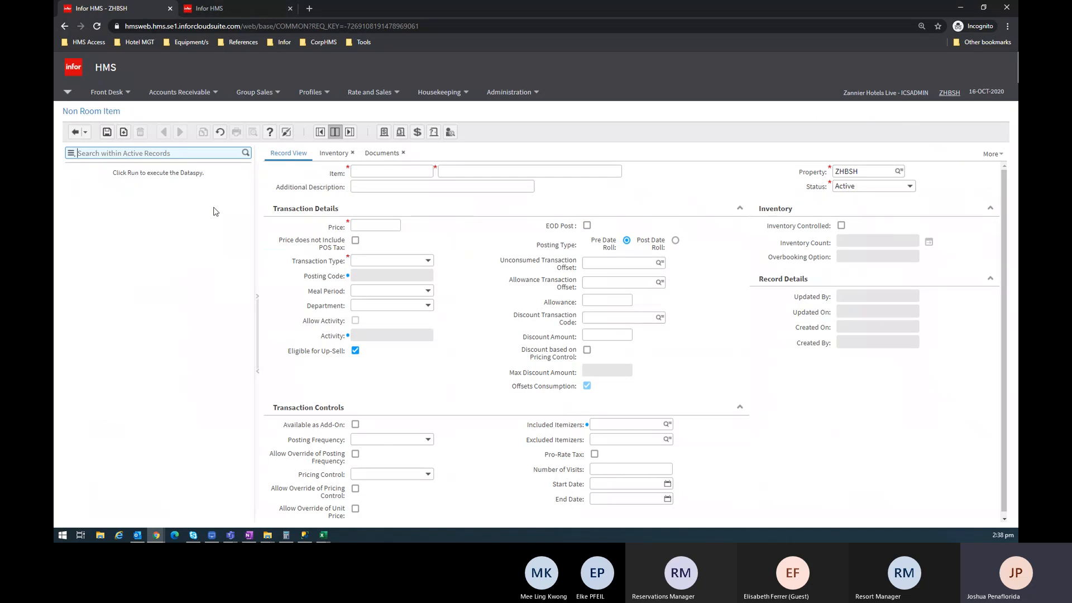
Show only the record view, enlarge the page, and enter BFASTA as the new non-room item's code
left_click(319, 133)
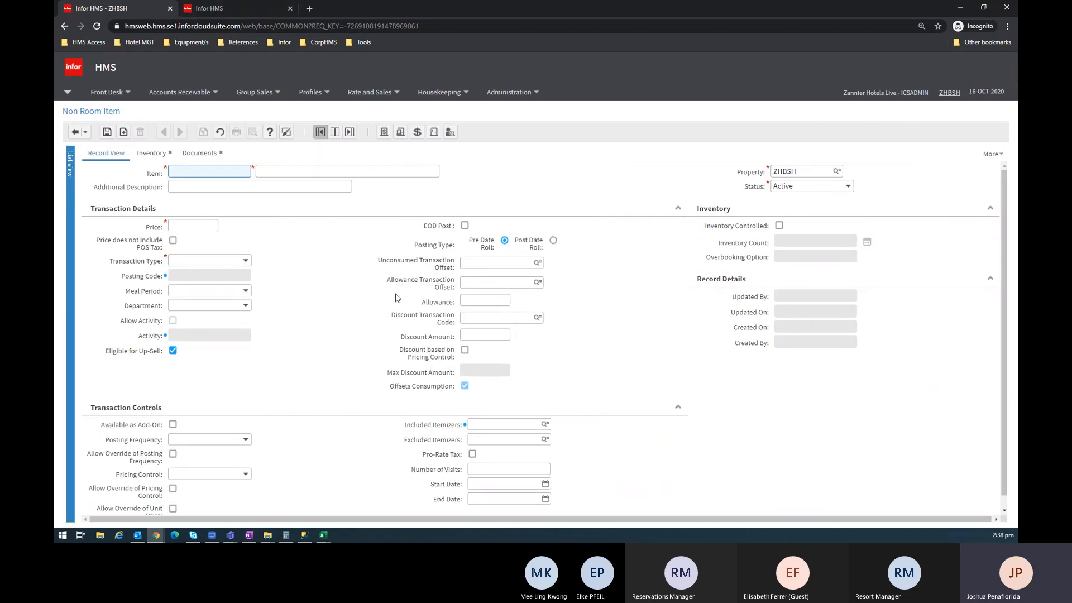
key("ctrl+plus")
key("ctrl+plus")
key("ctrl+plus")
scroll(377, 264, "down", 1)
scroll(378, 264, "up", 1)
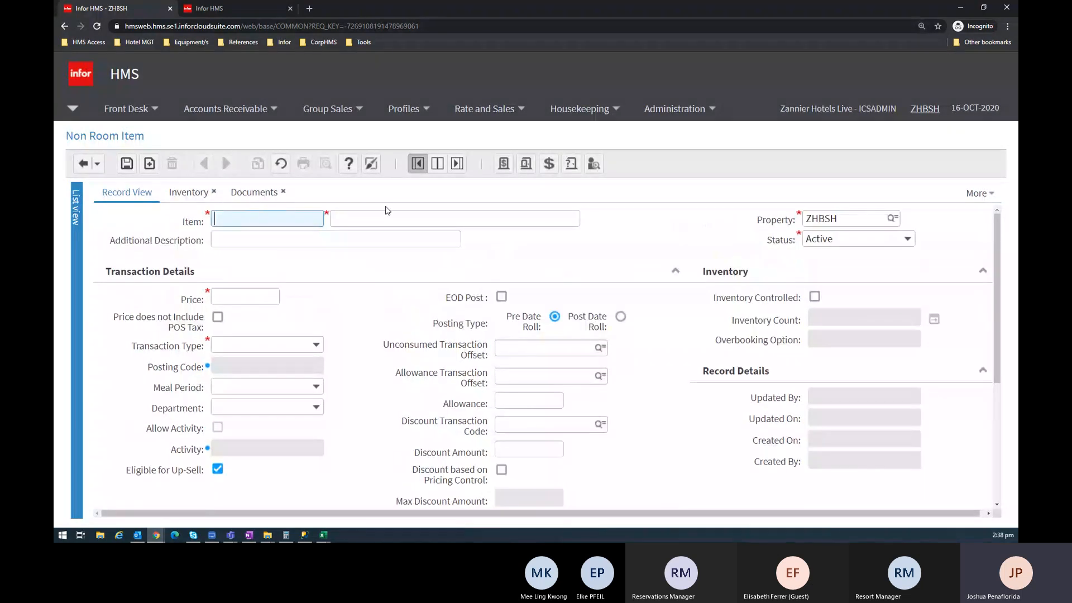
type("BFASTA")
key("Tab")
Copy the Breakfast - Adult description from the workbook into the description of the BFASTA item in HMS
key("alt+Tab")
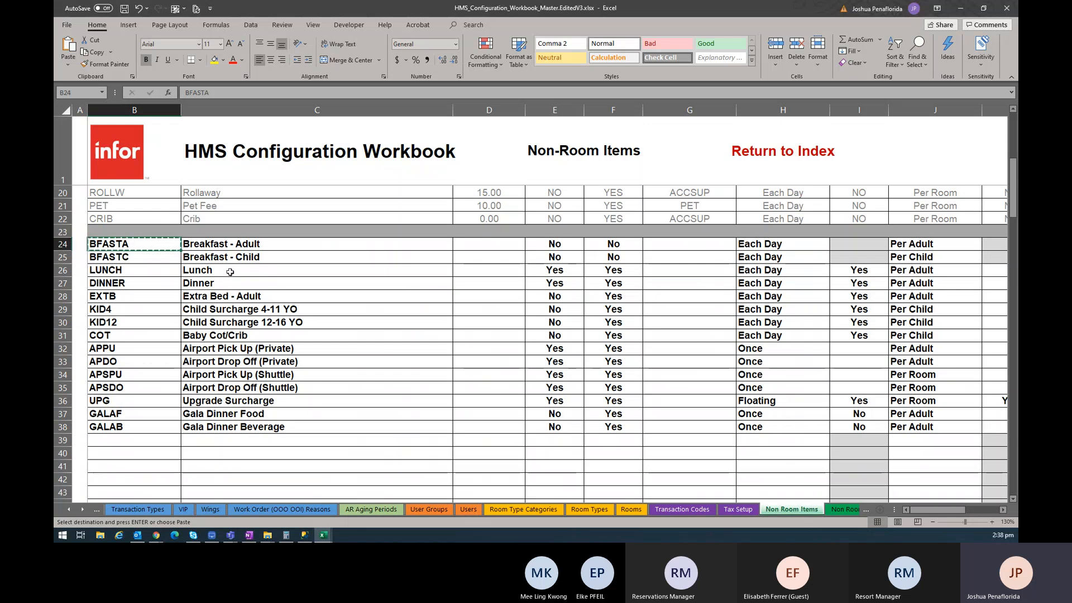
left_click(278, 241)
key("ctrl+c")
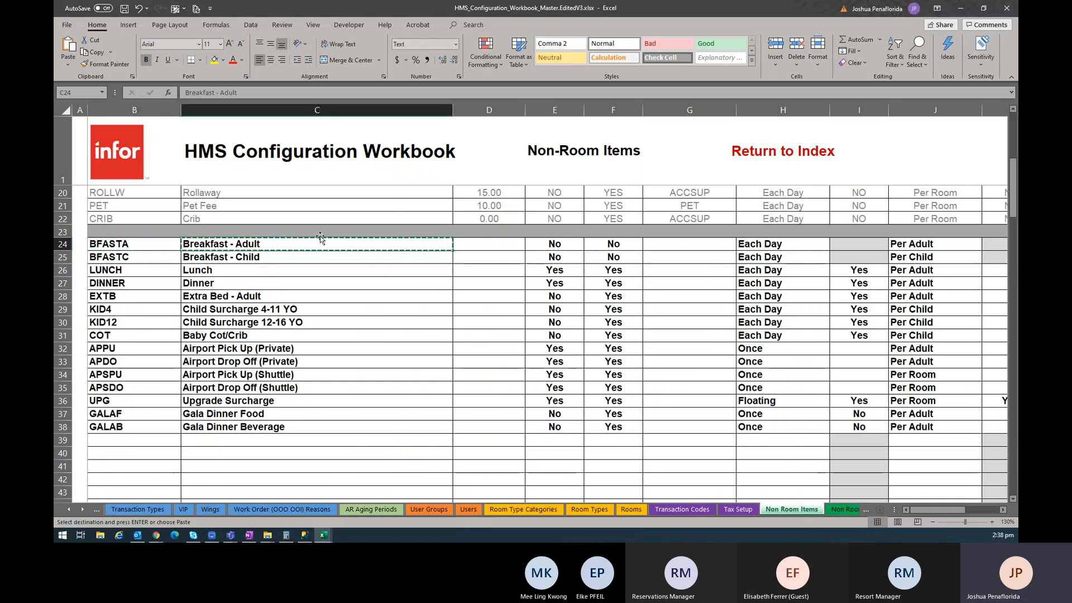
key("alt+Tab")
key("ctrl+v")
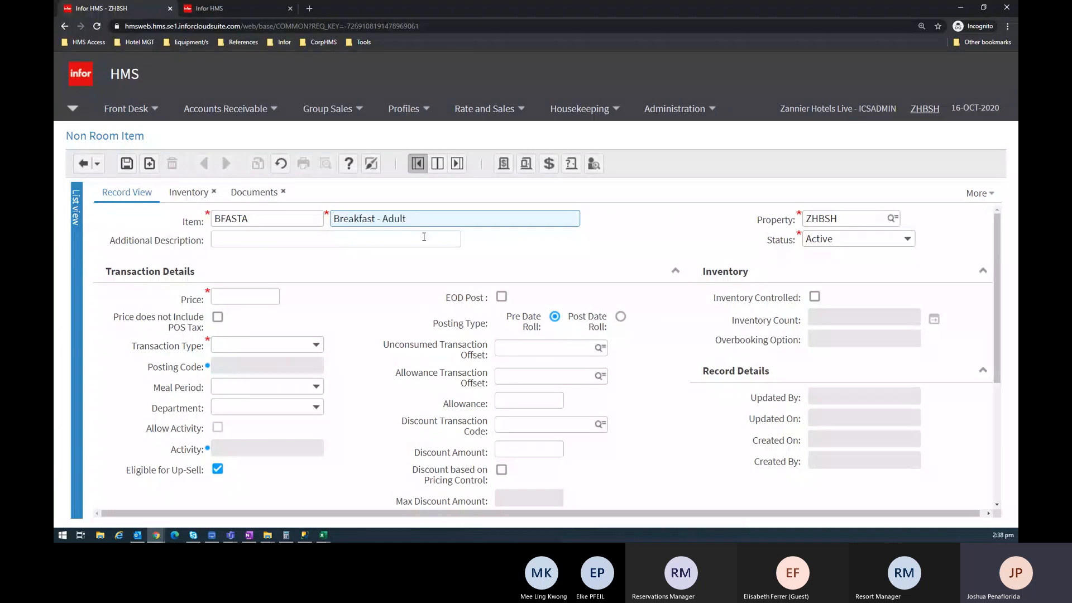
key("Tab")
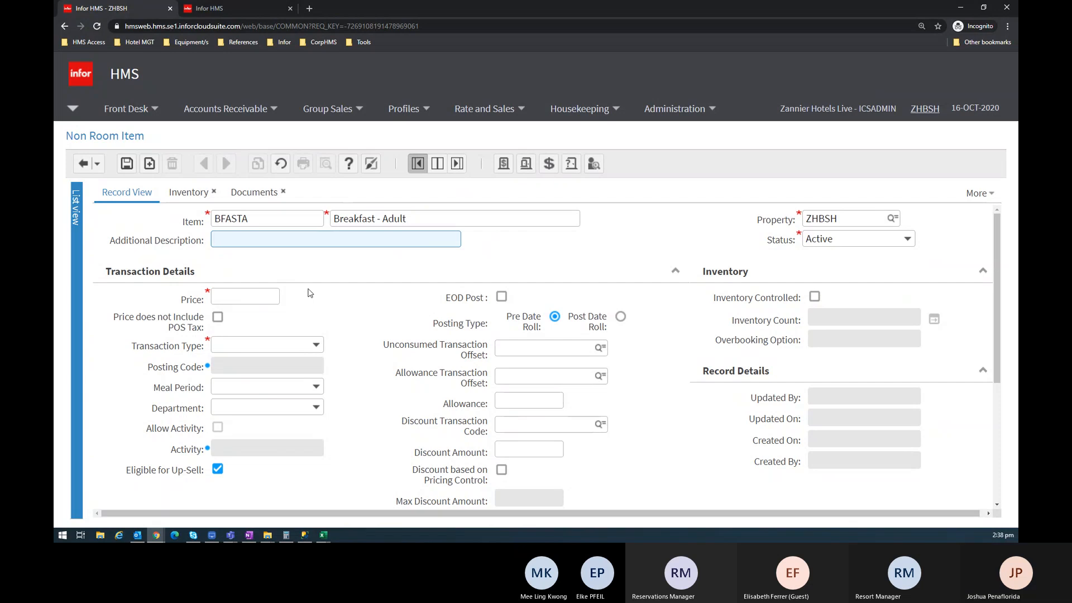
In the workbook, review the BFASTA row across all its columns and the column headings and example rows above it
key("alt+Tab")
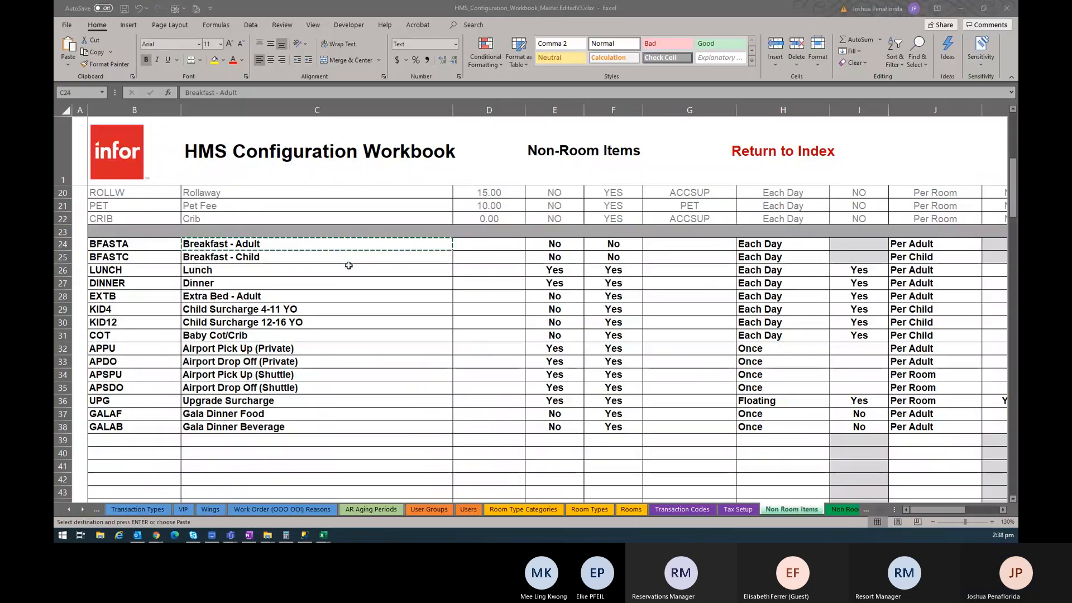
key("Right")
key("Right")
key("Right")
key("Right")
key("Right")
key("Right")
key("Right")
key("Right")
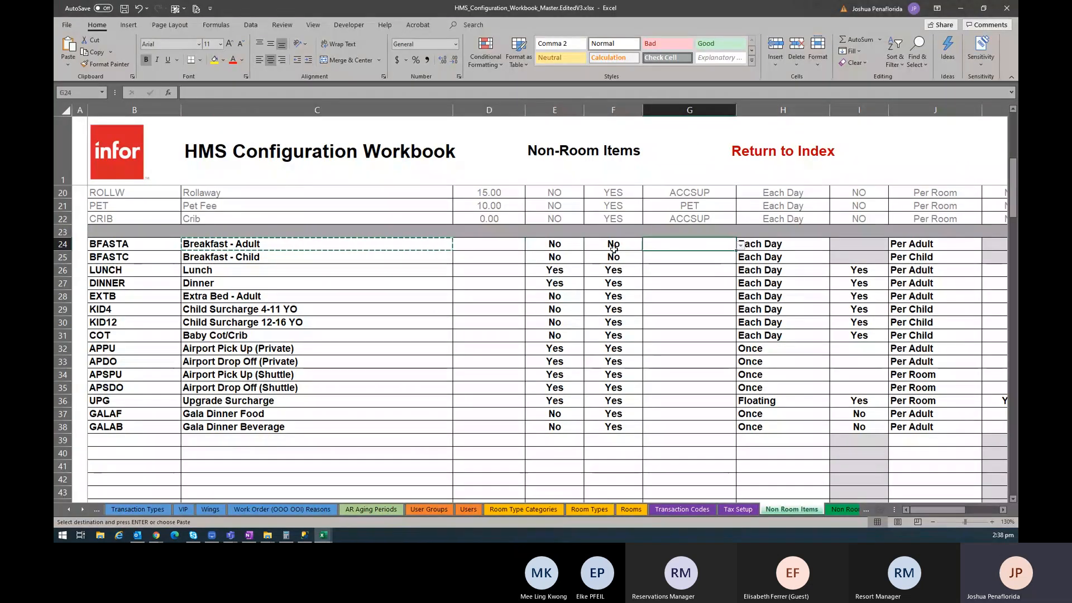
key("Right")
key("Right")
key("Right")
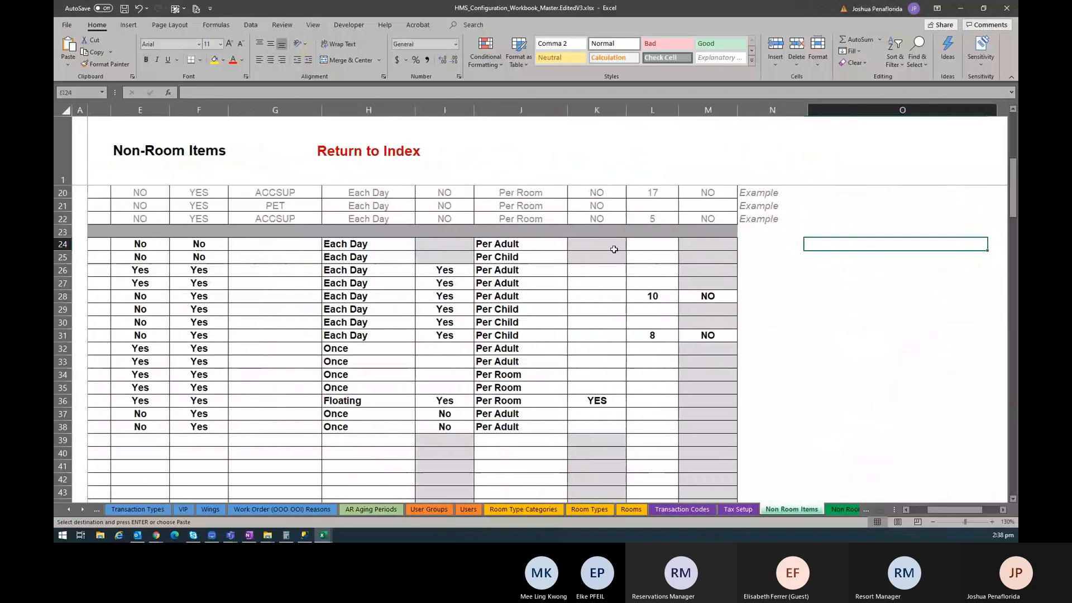
key("Left")
key("Left")
key("Left")
key("Left")
key("Left")
key("Left")
key("Left")
key("Left")
key("Left")
key("Left")
key("Left")
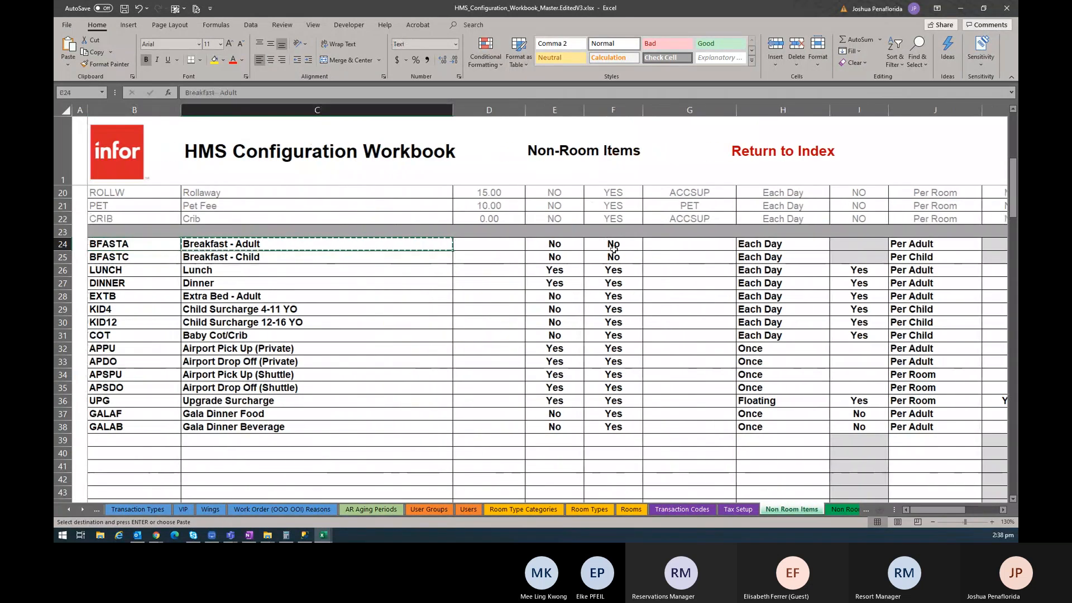
scroll(613, 248, "up", 3)
scroll(613, 268, "down", 1)
scroll(613, 268, "up", 1)
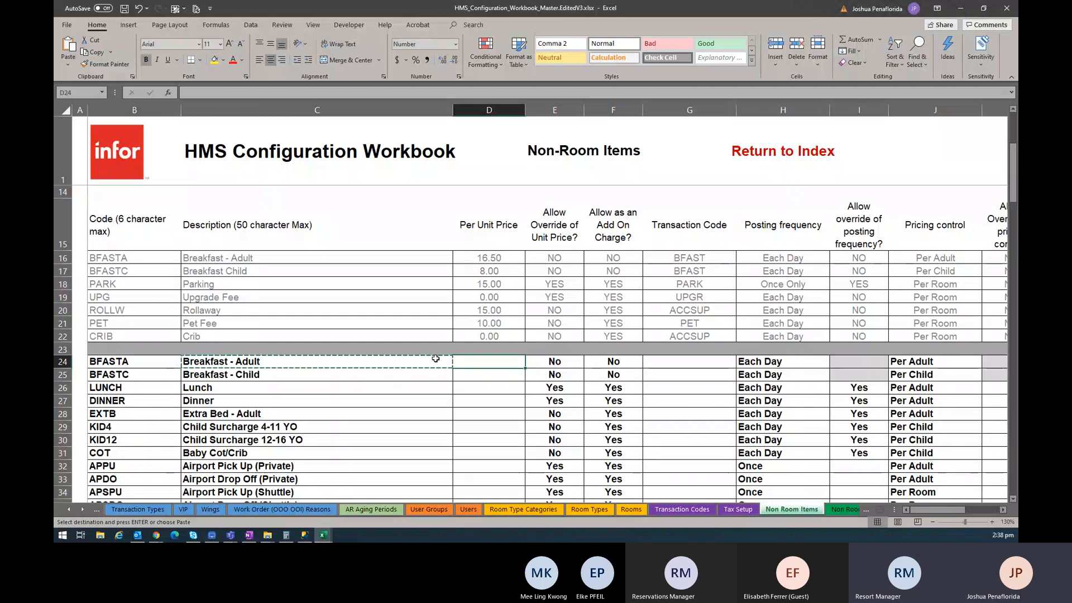
Try 10,000,000 as the per unit price of Breakfast - Adult in the workbook and clear the cell again
double_click(490, 363)
type("1")
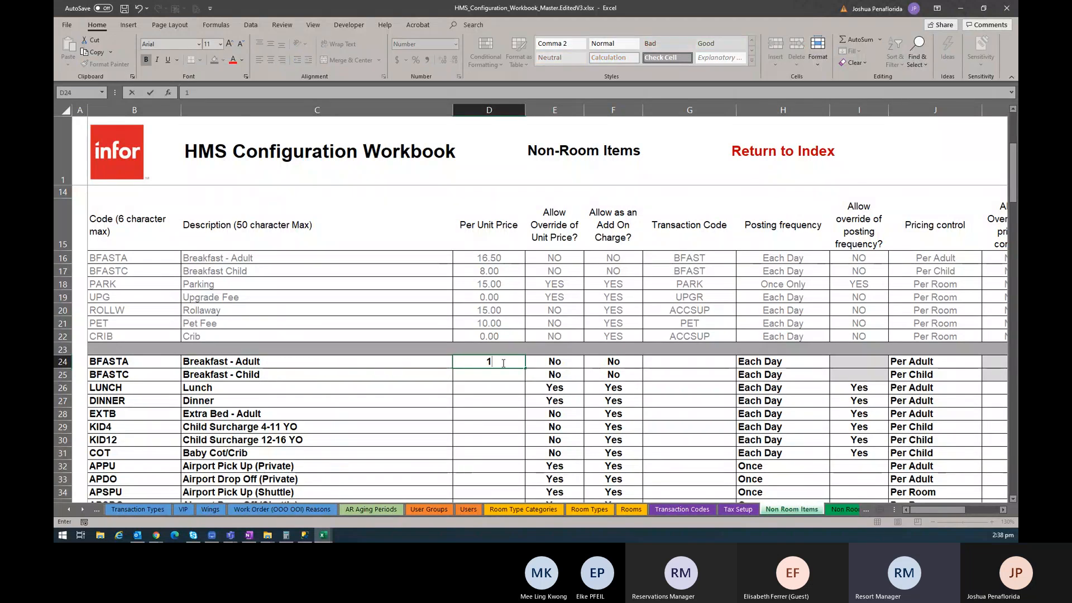
key("BackSpace")
type("10,000,000")
key("Return")
left_click(501, 363)
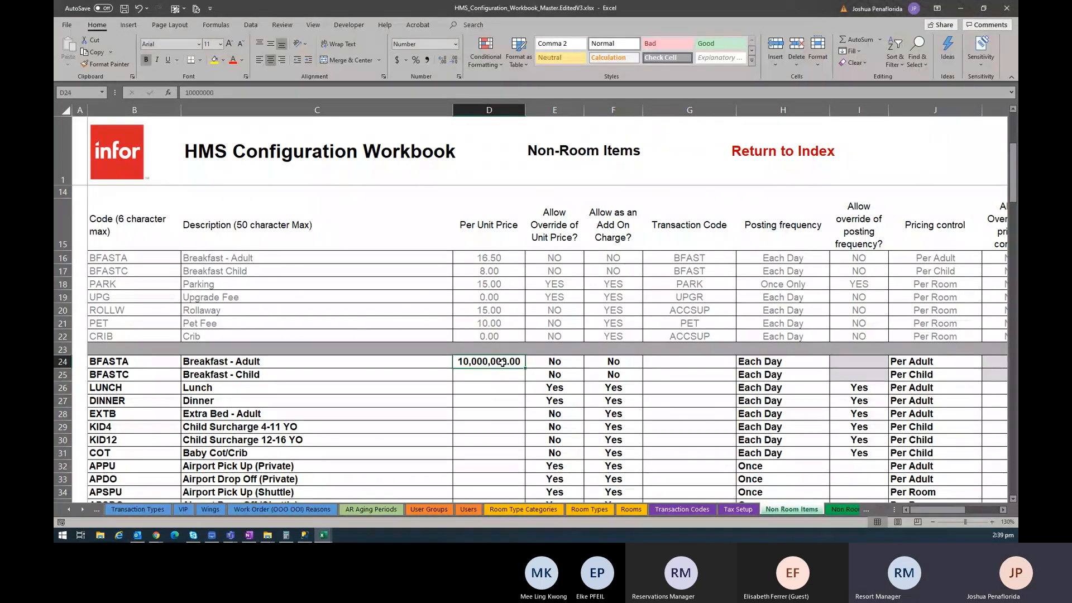
key("Delete")
type("1")
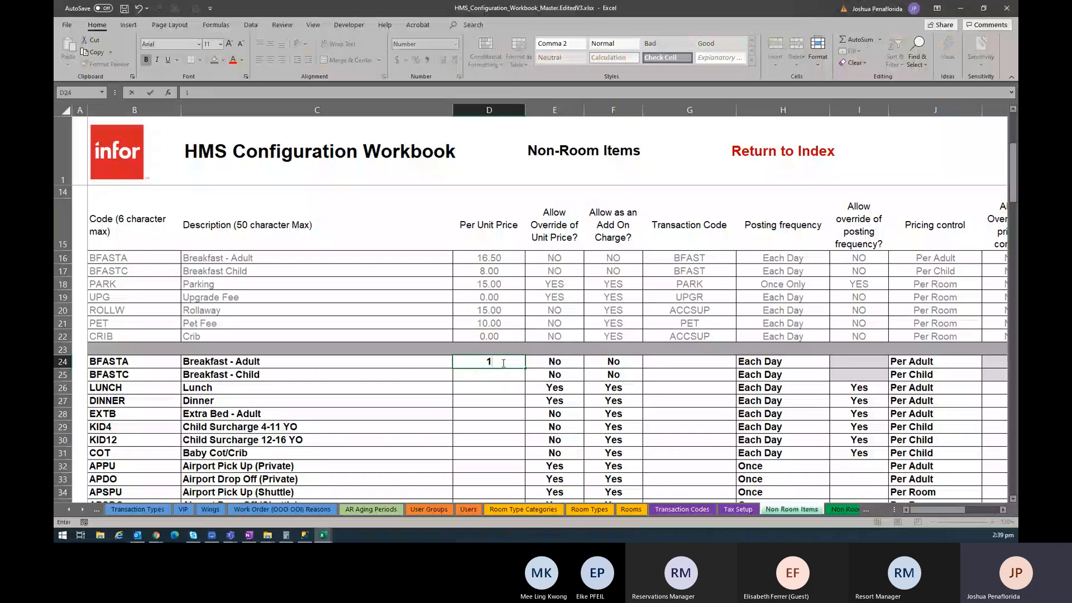
key("Escape")
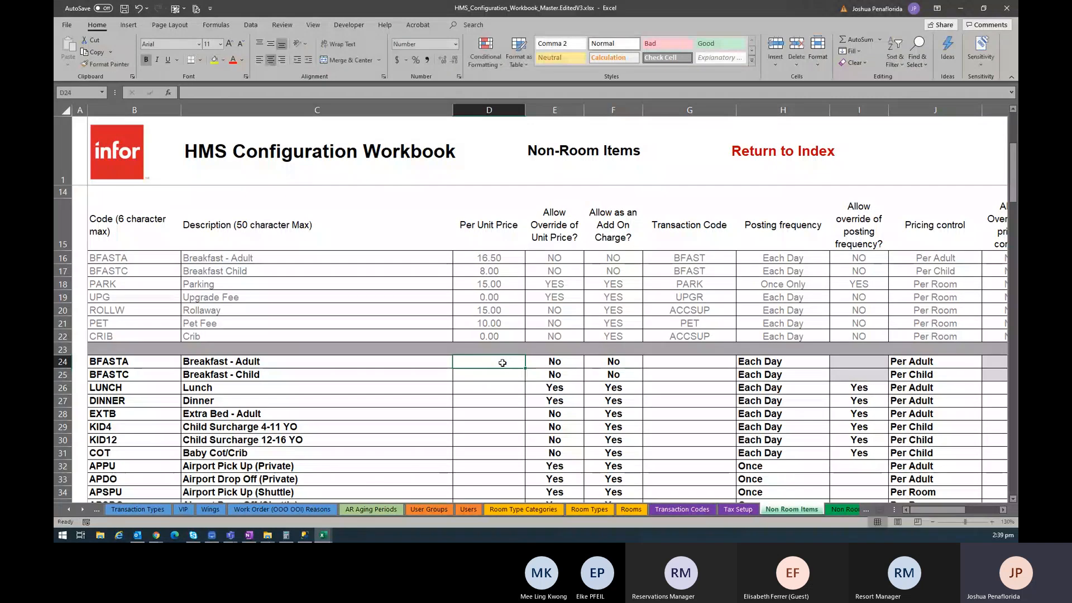
Return to HMS, put the calculator aside, and enter USD 15 as the BFASTA item's additional description
key("alt+Tab")
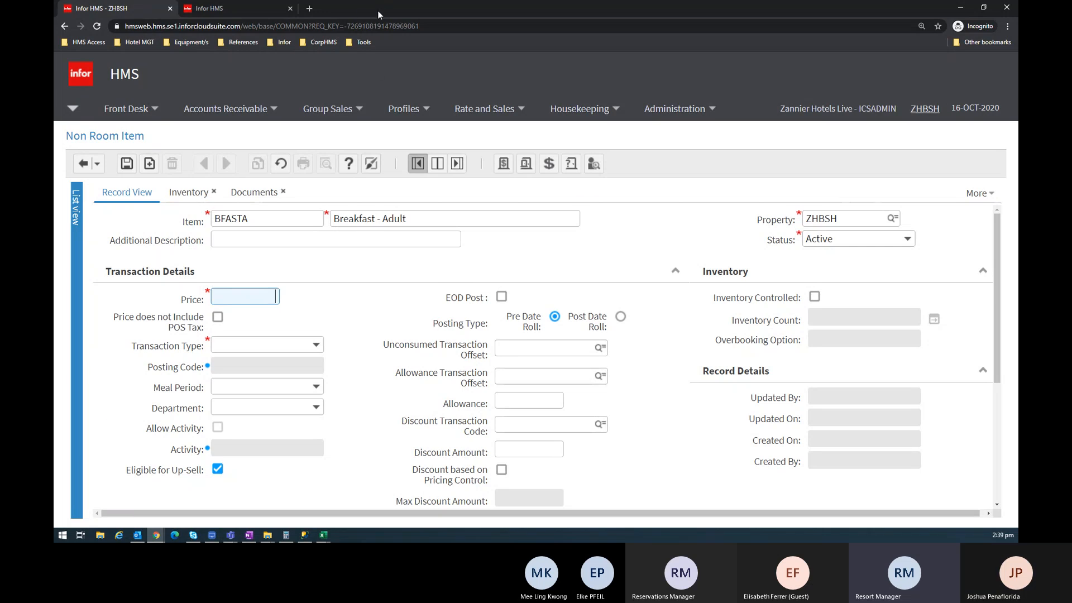
key("alt+Tab")
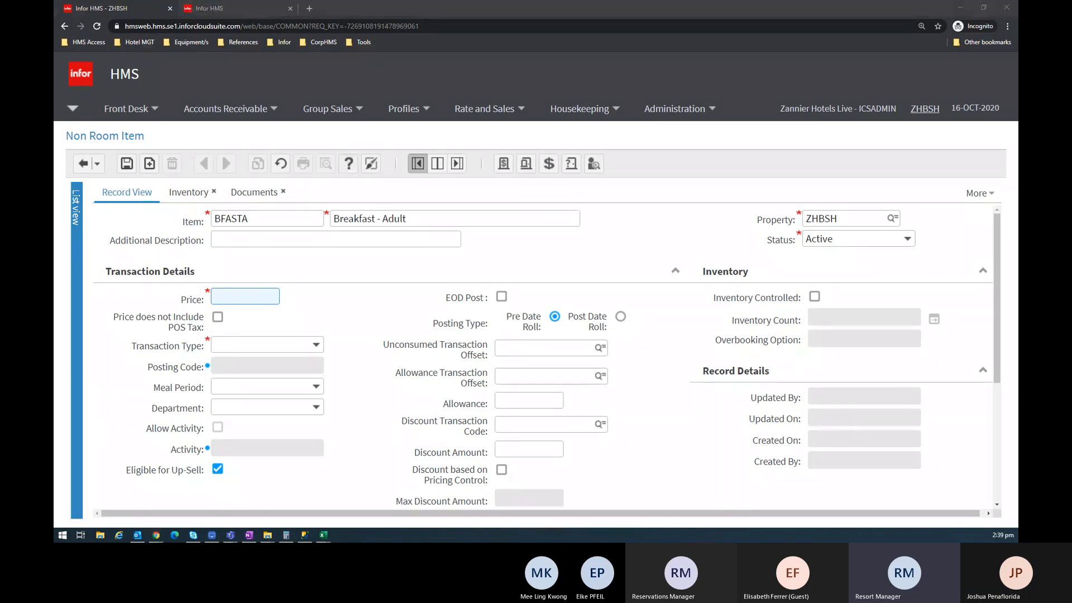
key("alt+Tab")
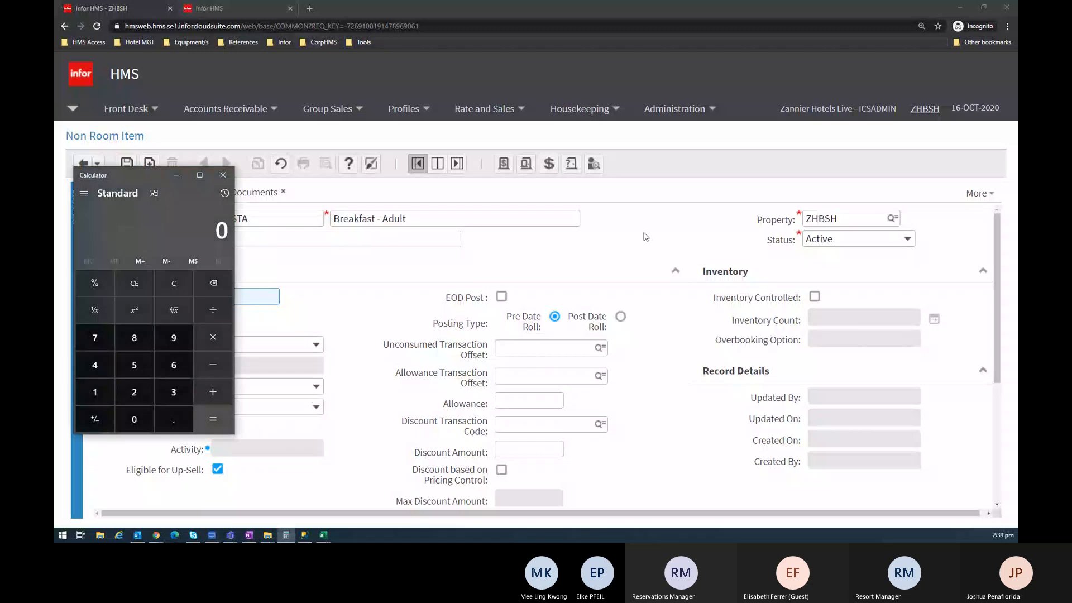
left_click_drag(180, 194, 720, 193)
left_click(318, 231)
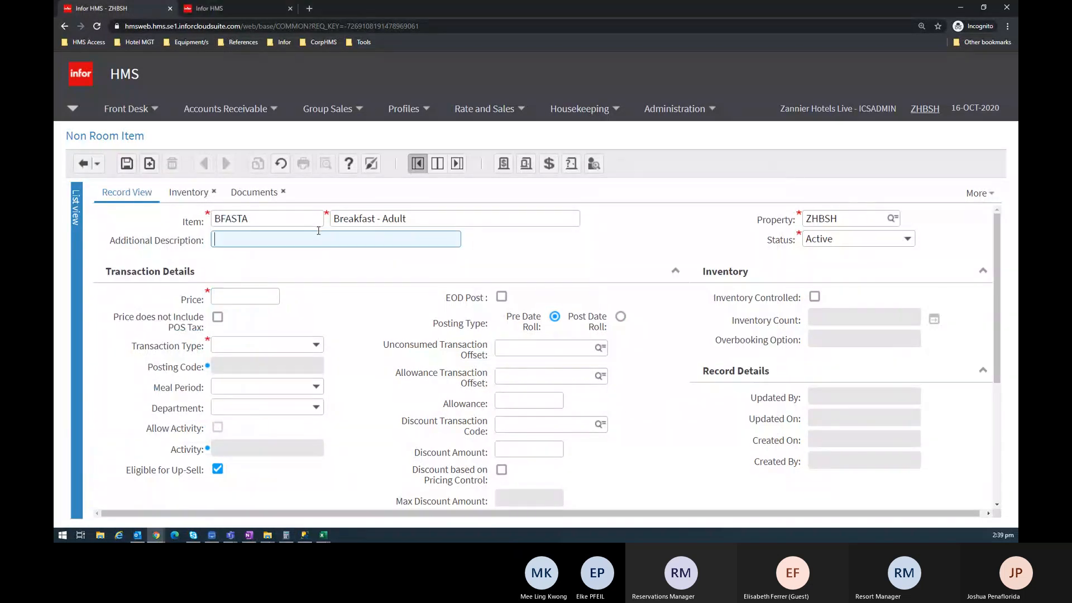
type("15 -USD -")
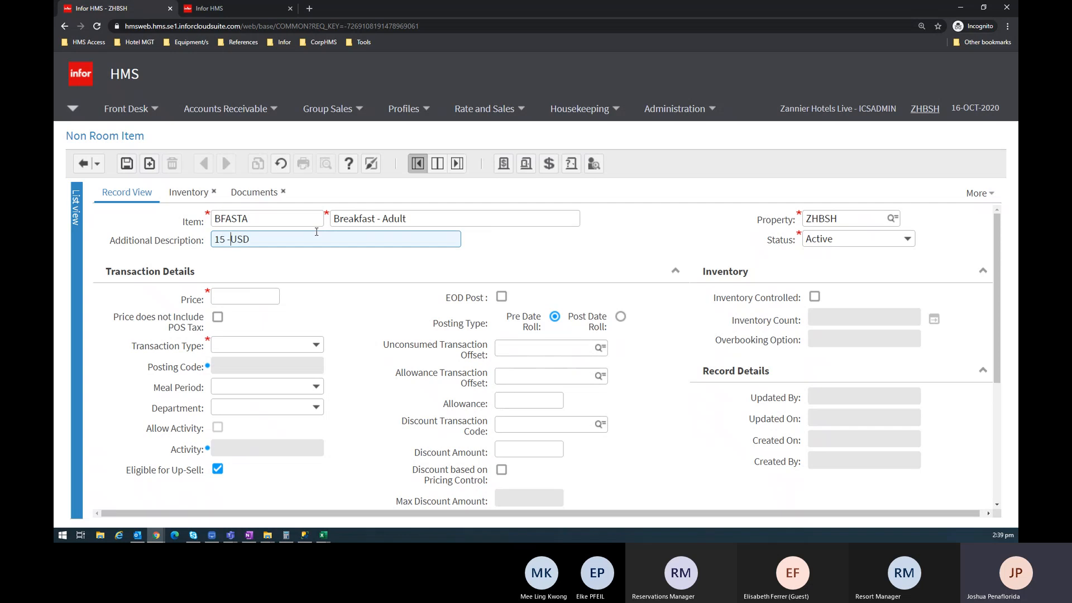
left_click_drag(250, 239, 70, 231)
key("BackSpace")
type("15")
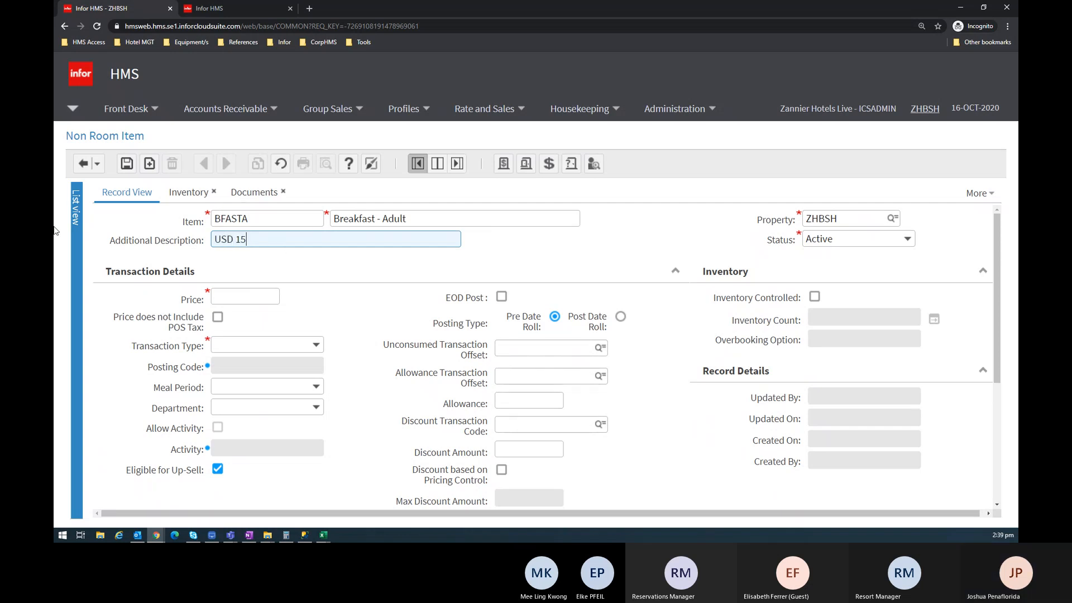
Enter 352,500 as the price of the BFASTA item
left_click(239, 293)
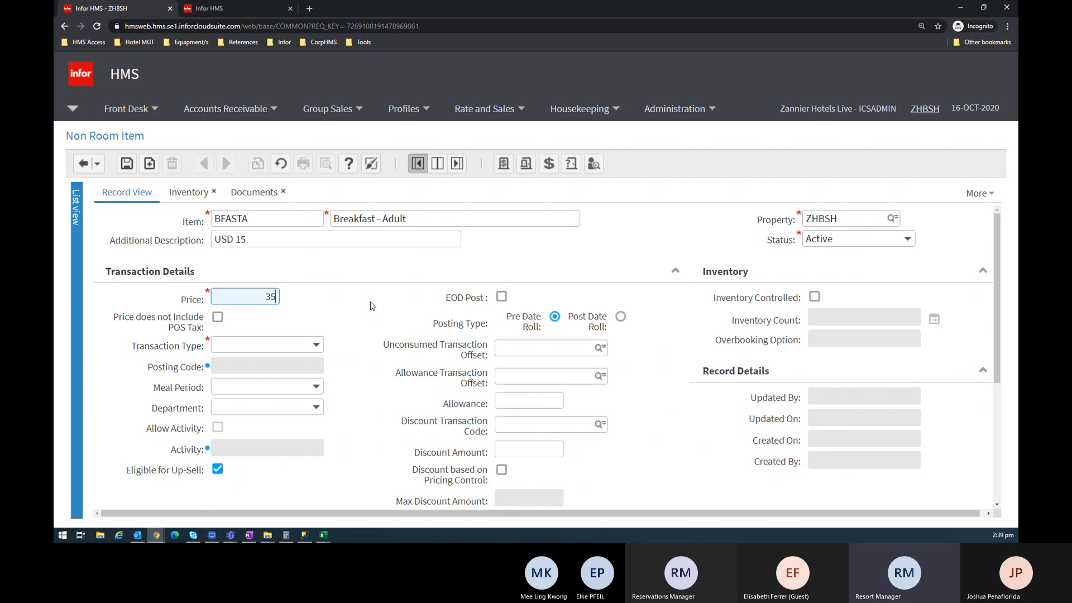
type("500")
key("Tab")
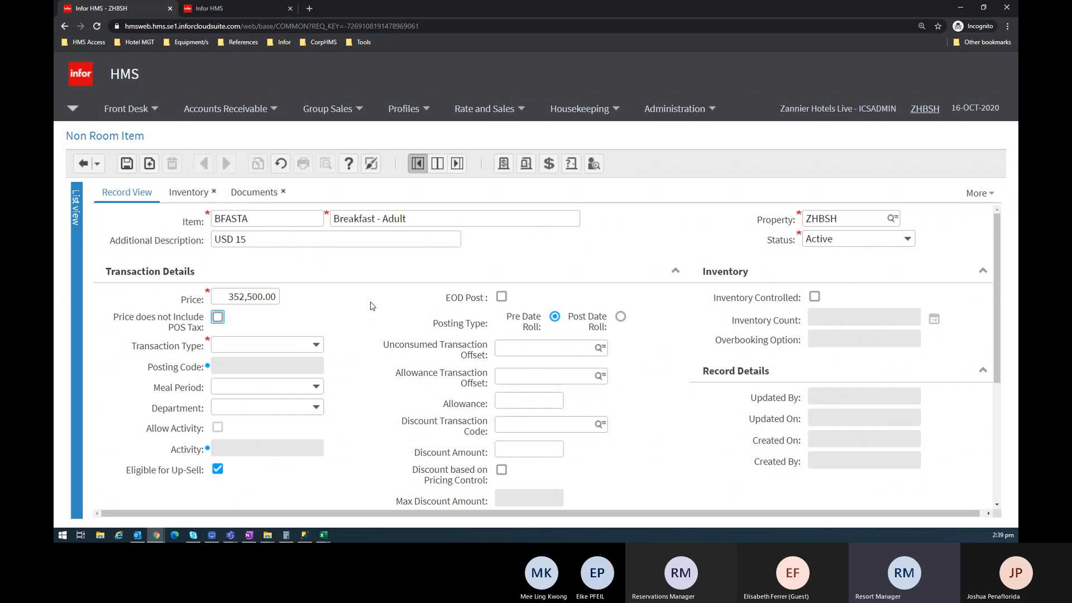
Replace the BFASTA item's price with 403,672
key("shift+Tab")
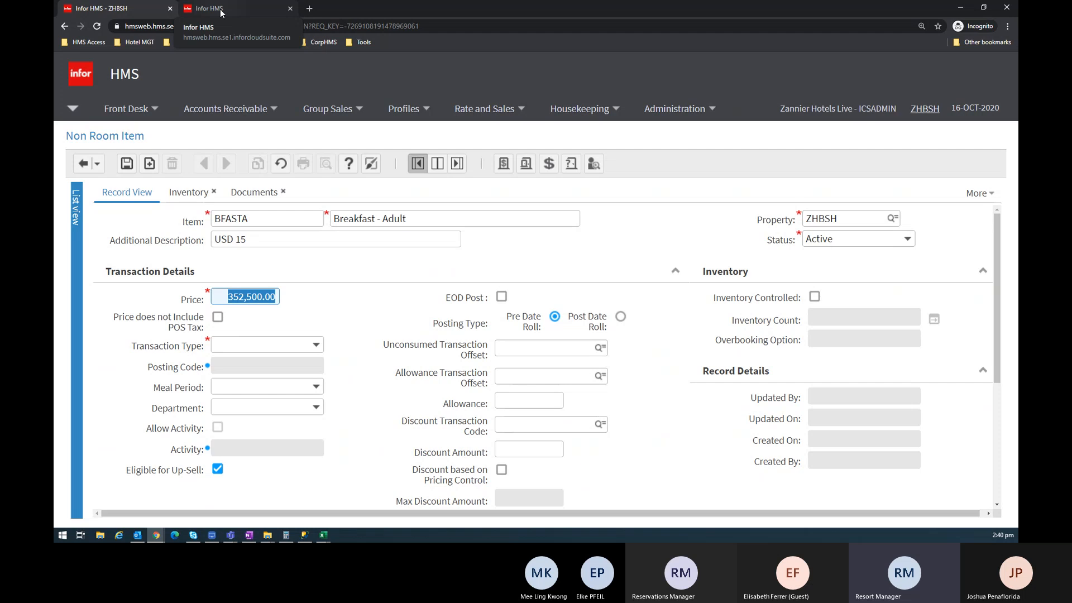
type("403")
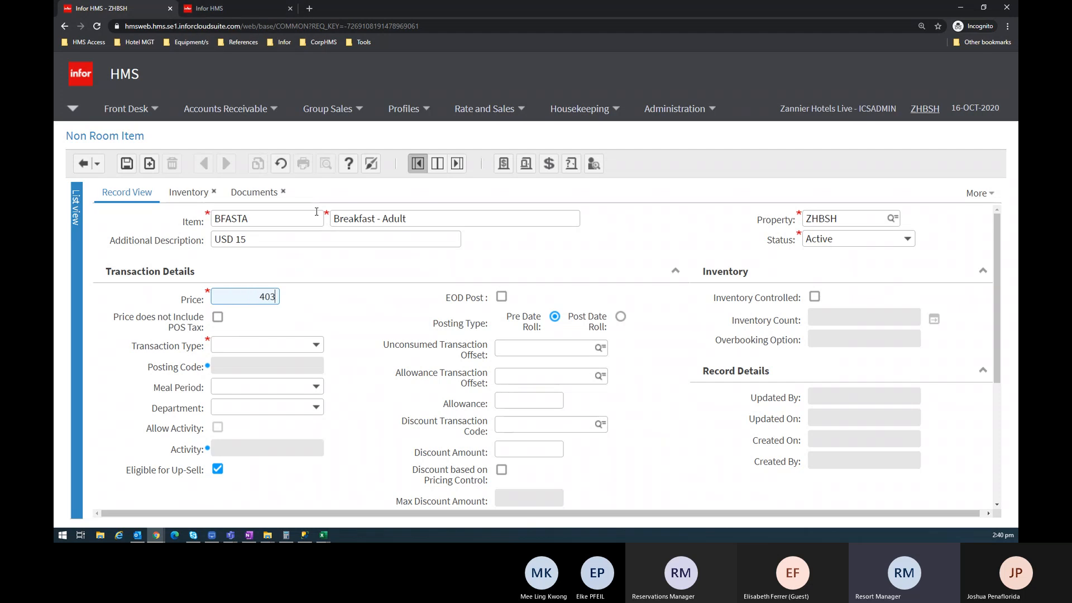
type("672")
key("Tab")
key("shift+Tab")
key("Tab")
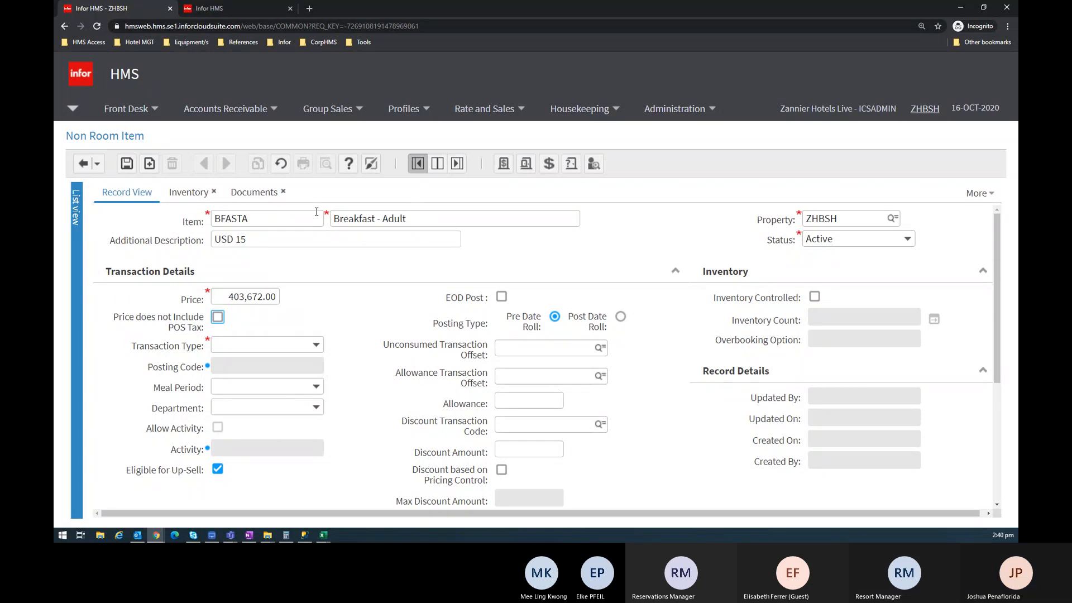
Set the item's transaction type to Transaction Code
key("Tab")
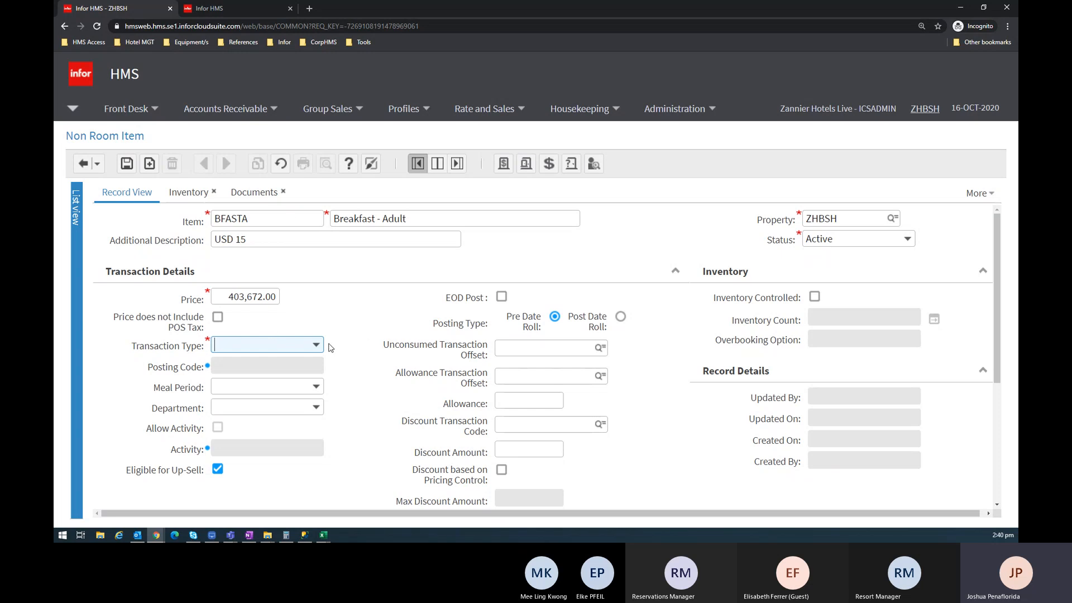
left_click(316, 347)
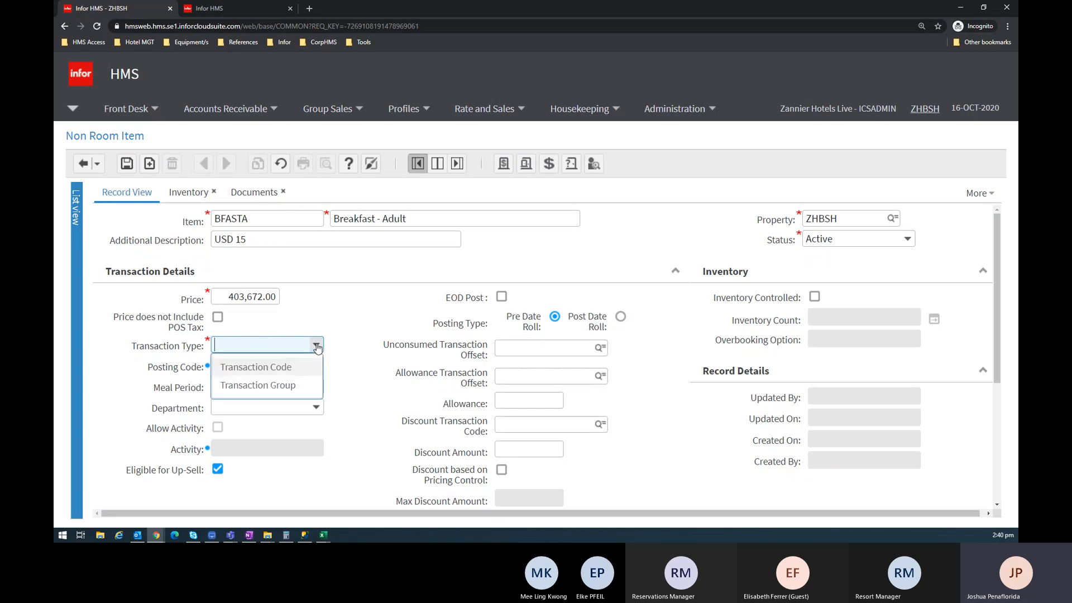
left_click(273, 368)
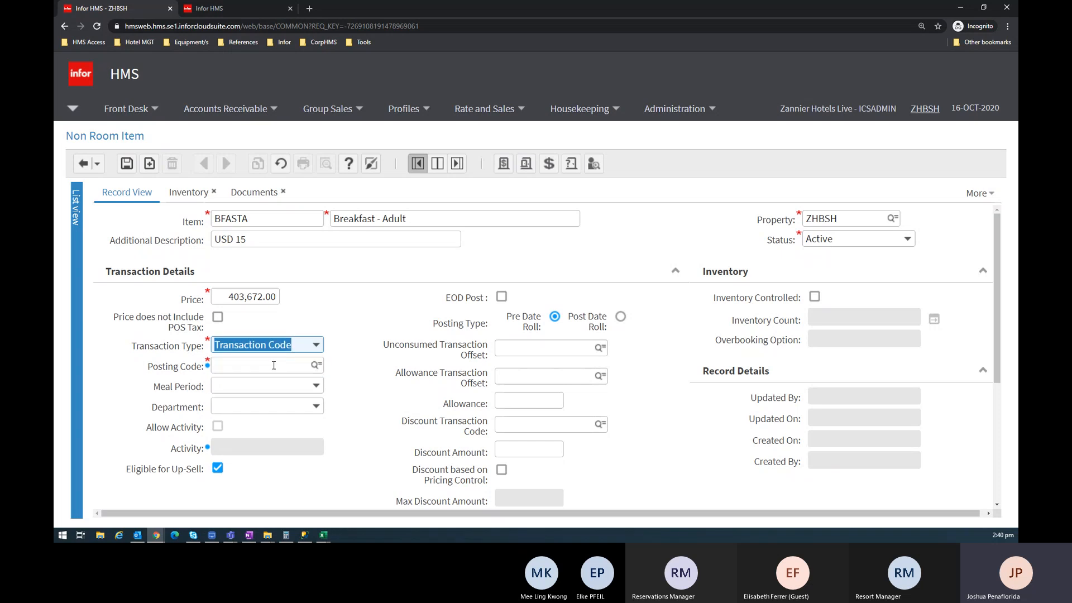
Open the posting code lookup and search the transaction code descriptions for "Brea", shortening the filter to "Bre"
left_click(322, 368)
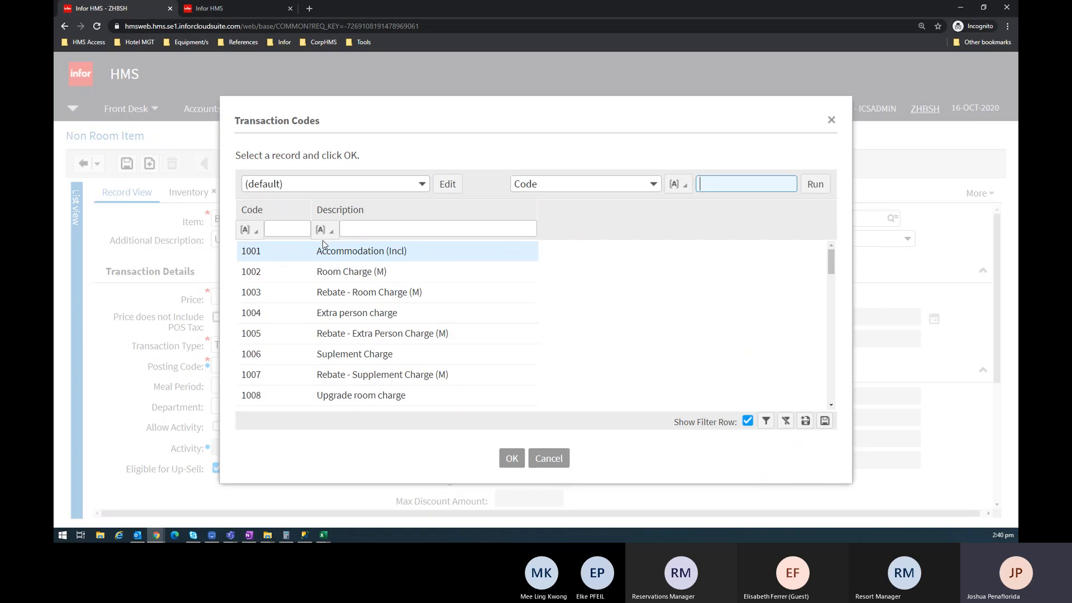
left_click(424, 231)
type("Brea")
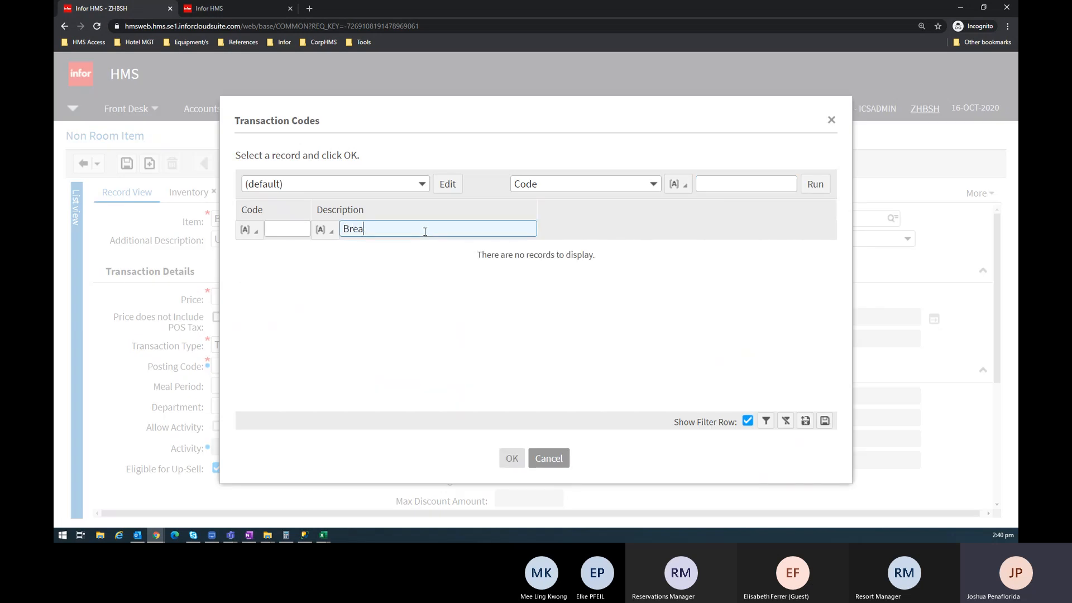
key("Return")
left_click(425, 231)
left_click(425, 231)
key("BackSpace")
key("Return")
left_click(425, 231)
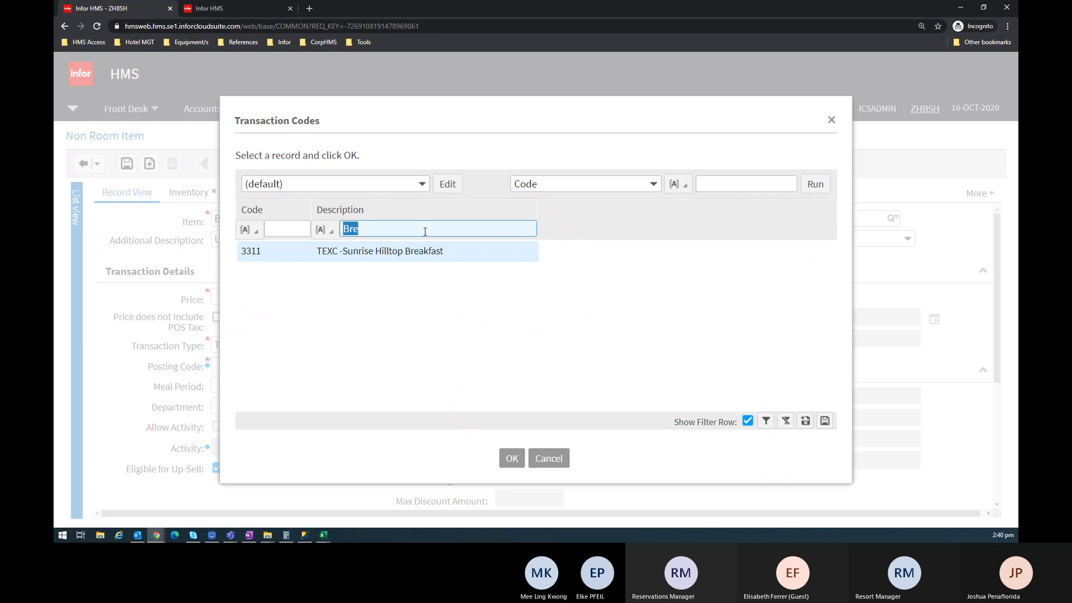
left_click(425, 231)
key("Return")
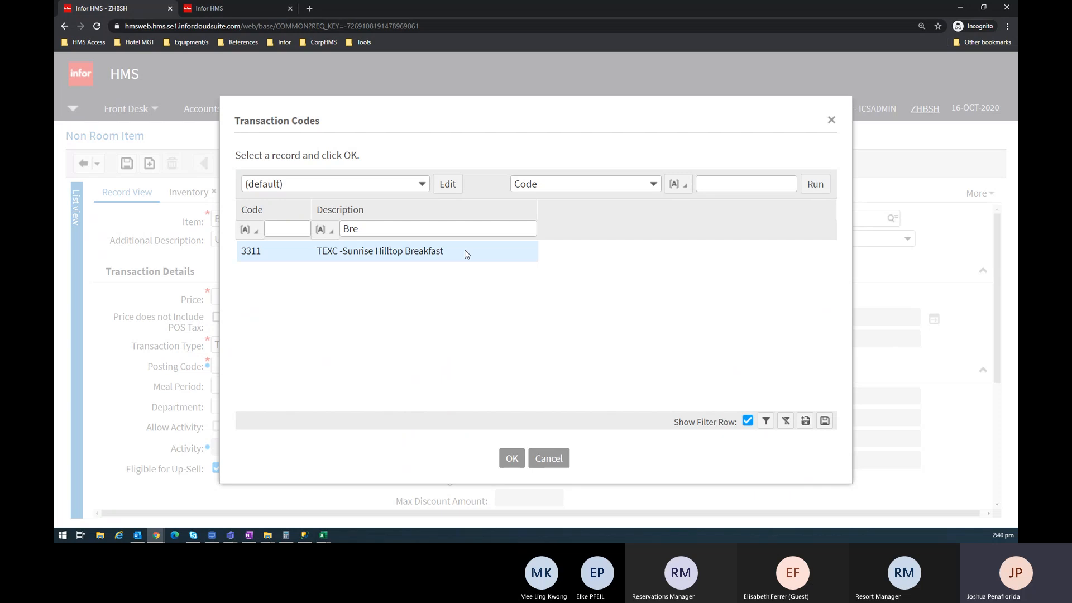
Search the transaction code descriptions for "Pack"
left_click(401, 229)
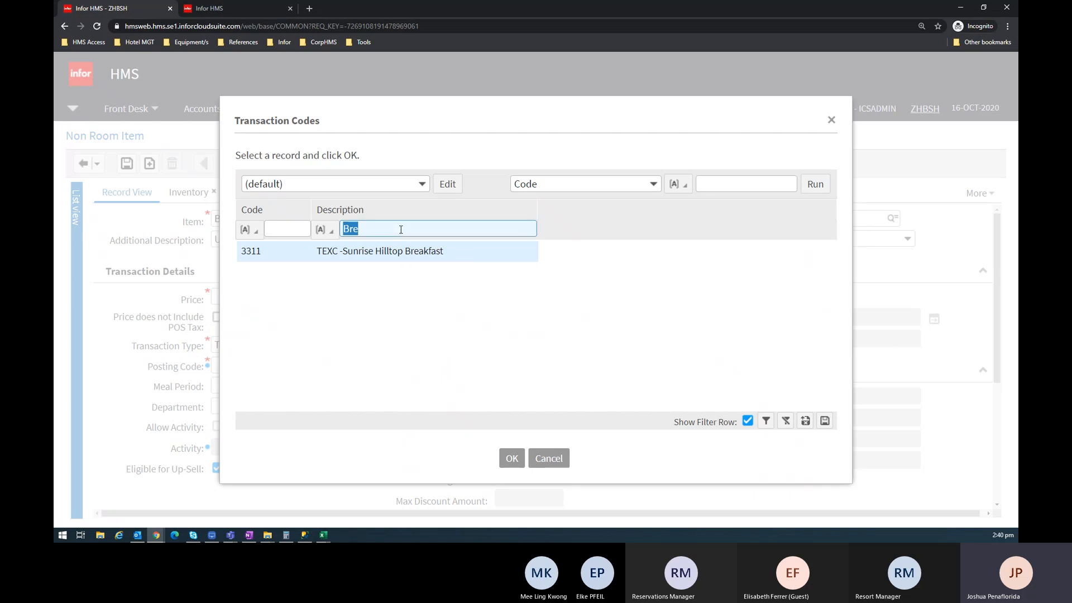
type("Pa")
key("BackSpace")
key("BackSpace")
type("Pack")
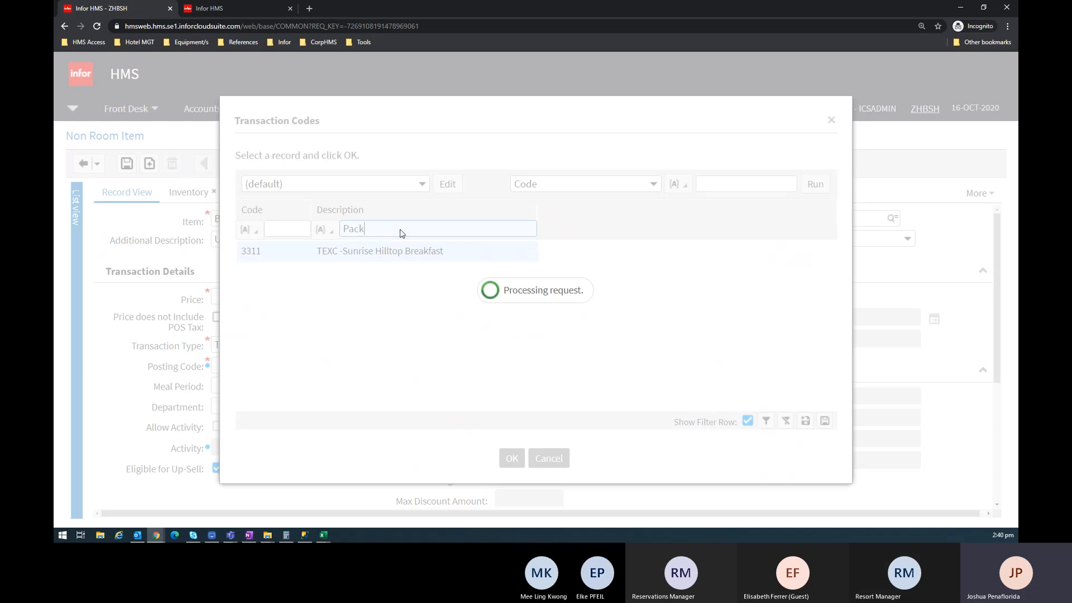
Clear the description filter, filter the transaction codes by code 2001, and select Nha O - B'fast Food as the item's posting code
left_click(349, 230)
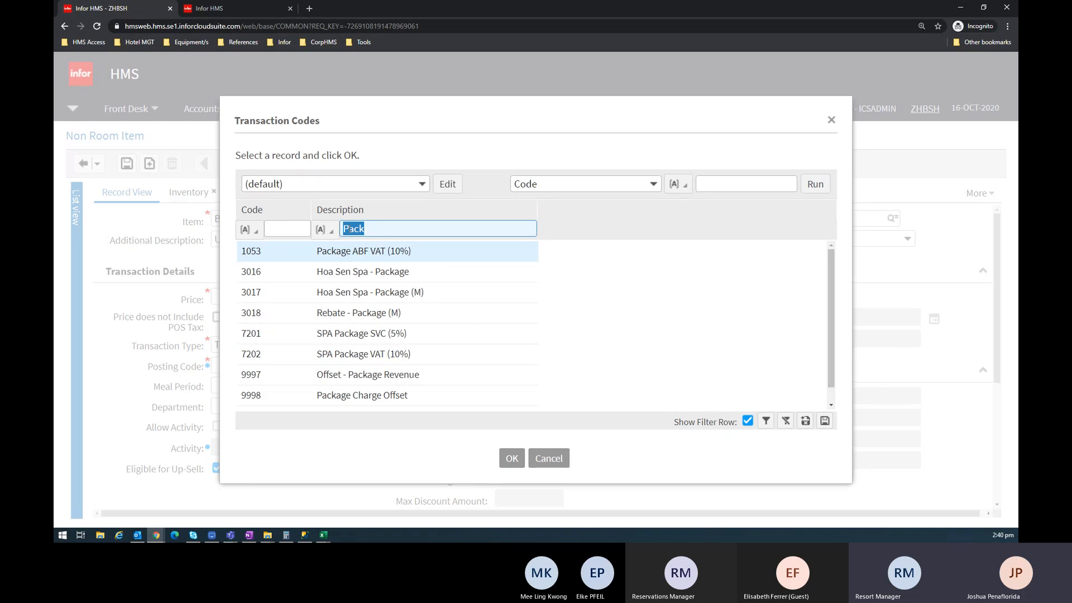
key("BackSpace")
key("shift+Tab")
type("2001")
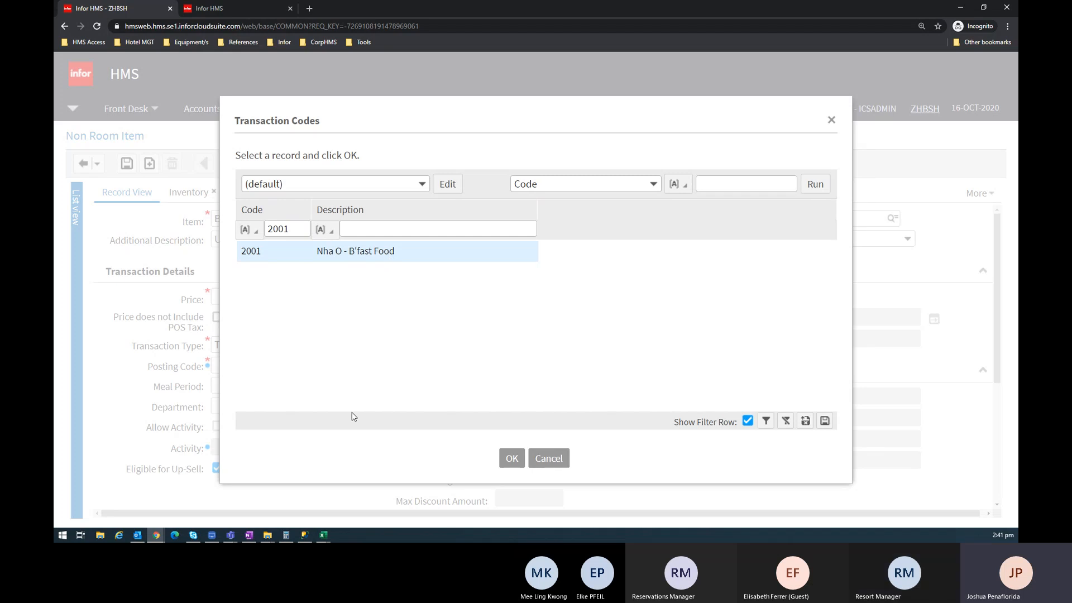
left_click(510, 458)
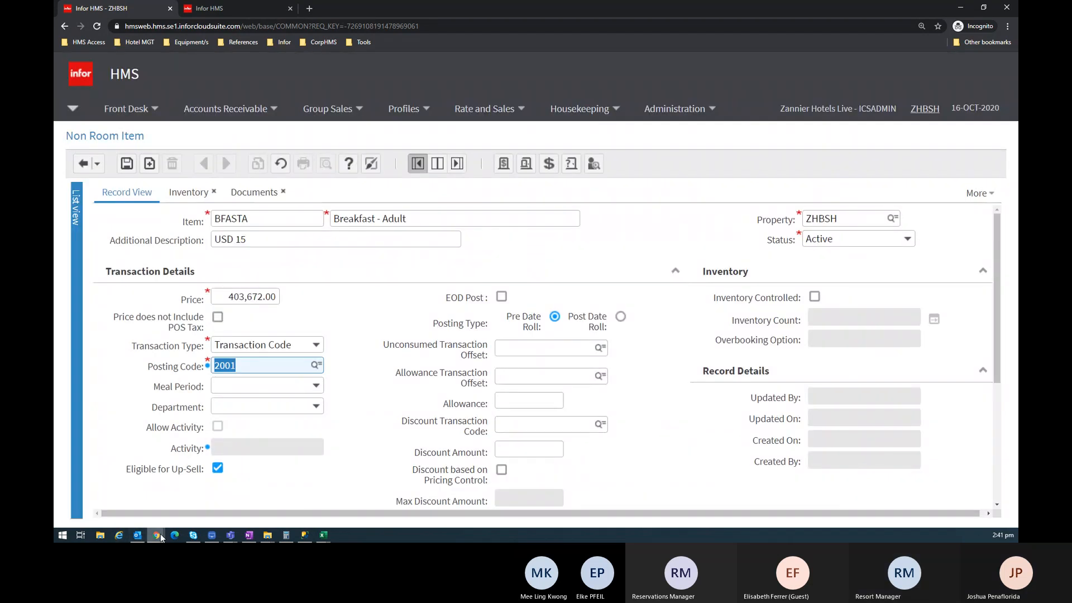
Switch to Excel and check the Nha O - Package Breakfast and Nha O - B'fast Food entries in Transaction Code.xlsx
mouse_move(267, 534)
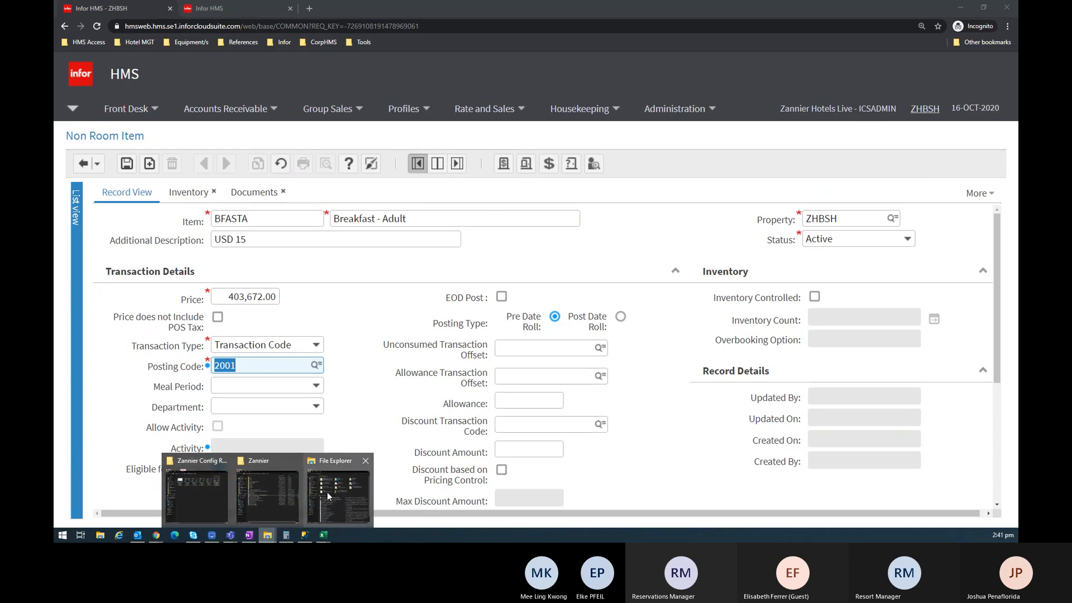
mouse_move(326, 491)
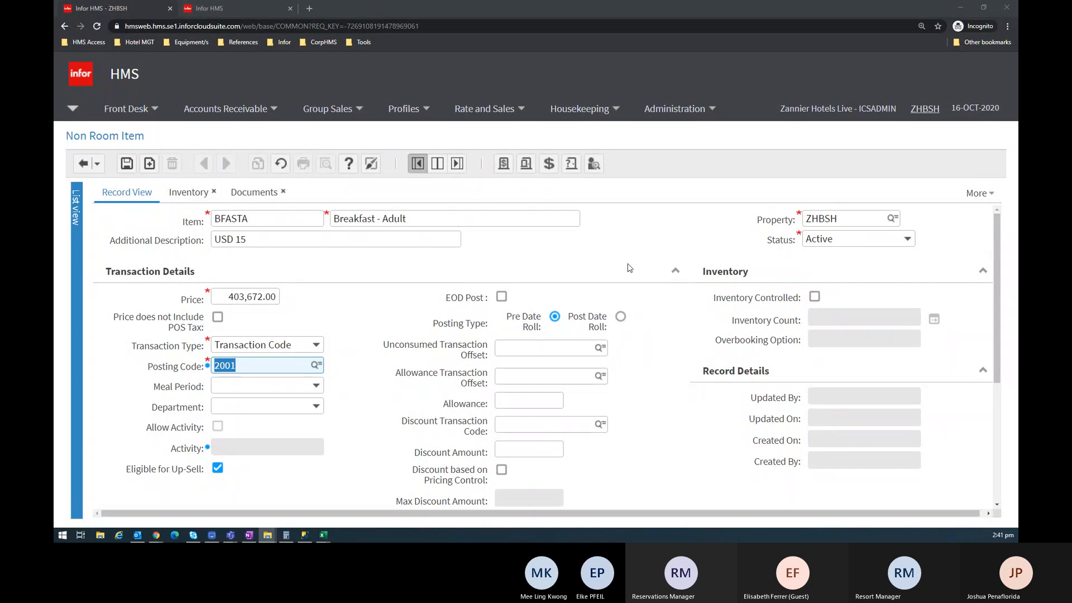
key("alt+Tab")
left_click(960, 8)
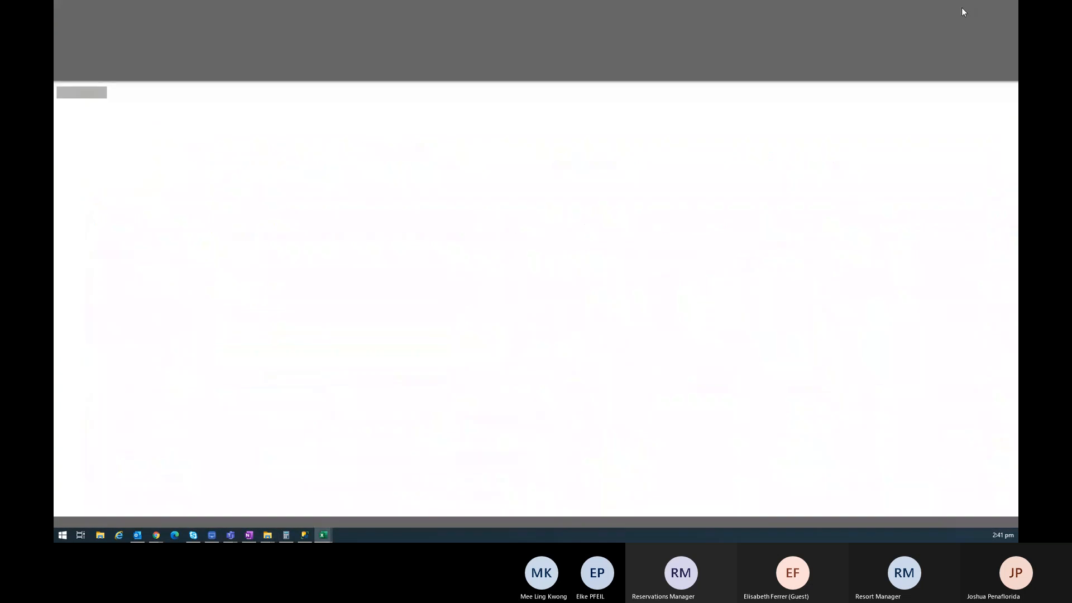
left_click(118, 509)
scroll(201, 382, "down", 10)
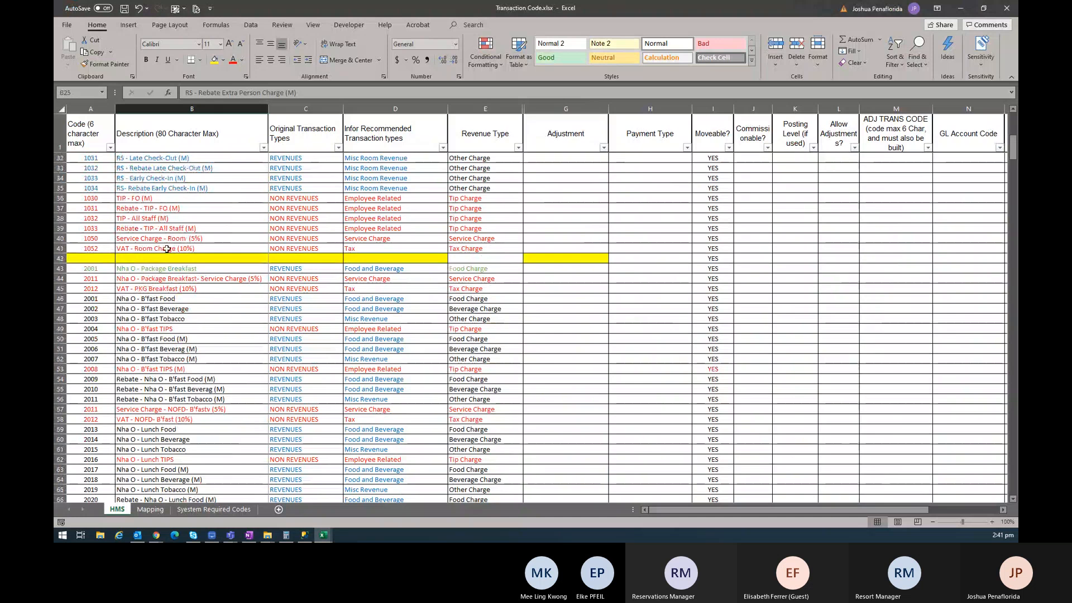
left_click(79, 270)
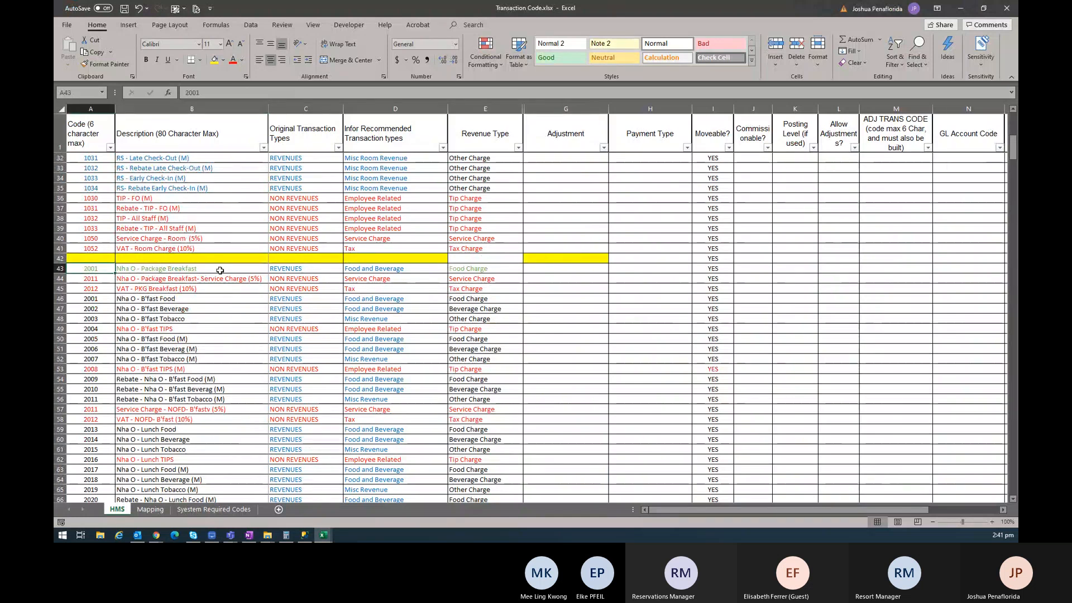
left_click(188, 298)
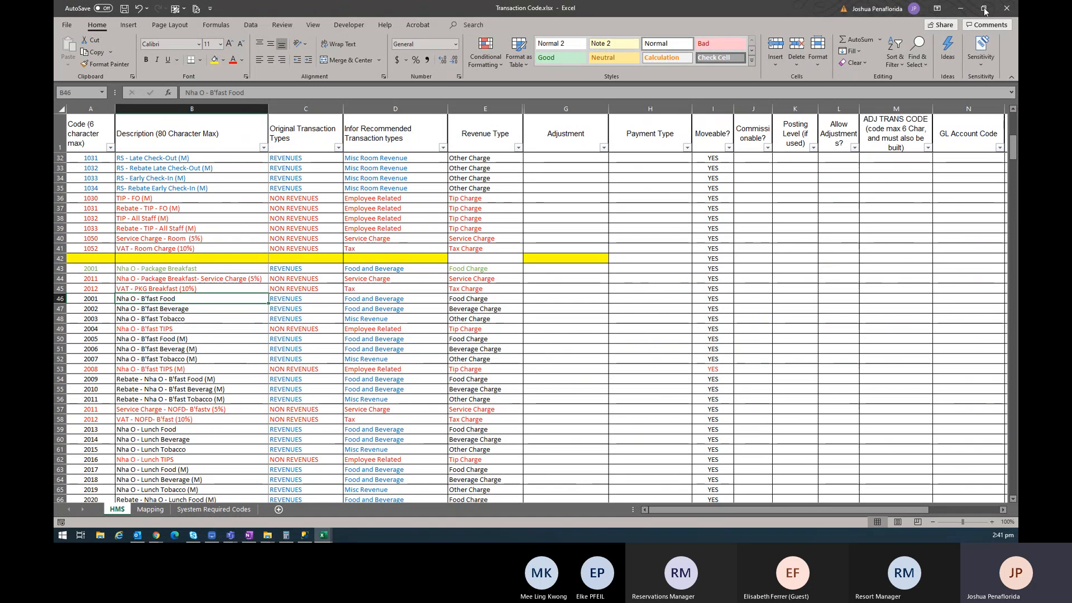
key("alt+Tab")
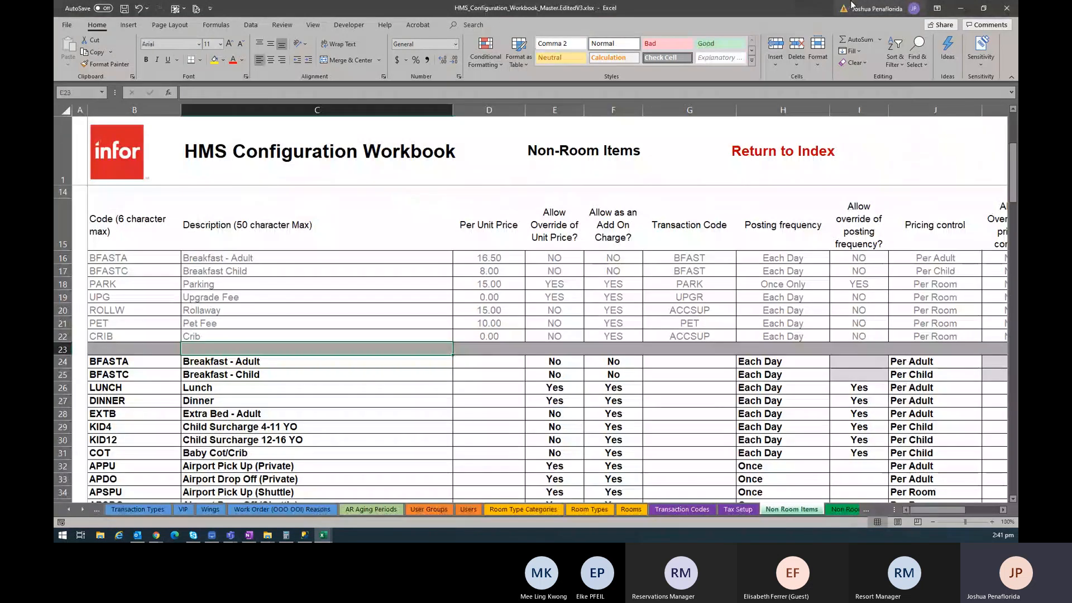
Return to Infor HMS and set the BFASTA item's meal period to Breakfast and its department to Food & Bevergae
key("alt+Tab")
left_click(252, 386)
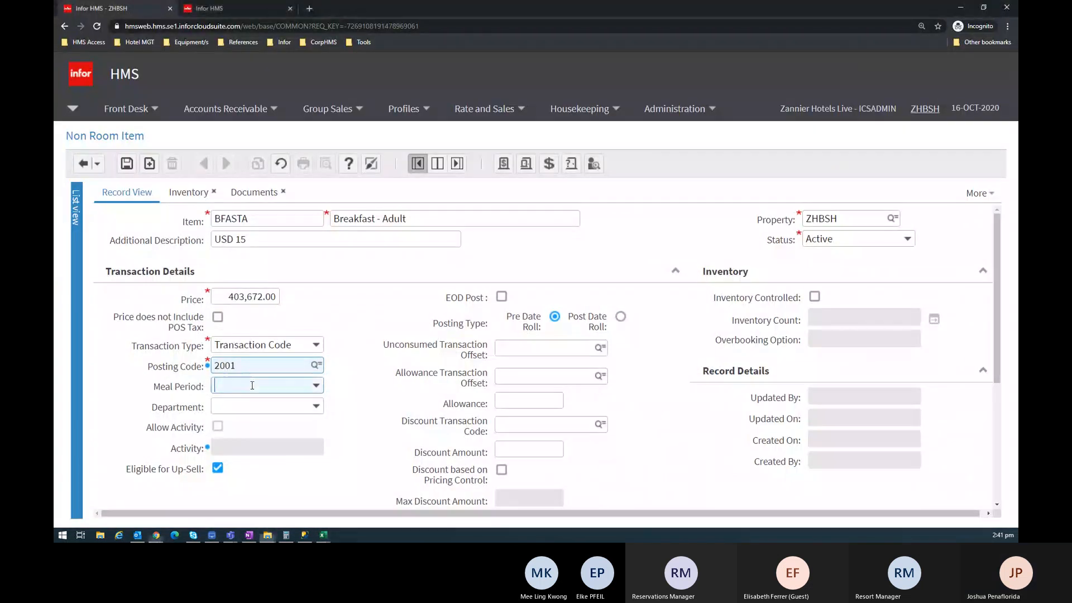
left_click(316, 387)
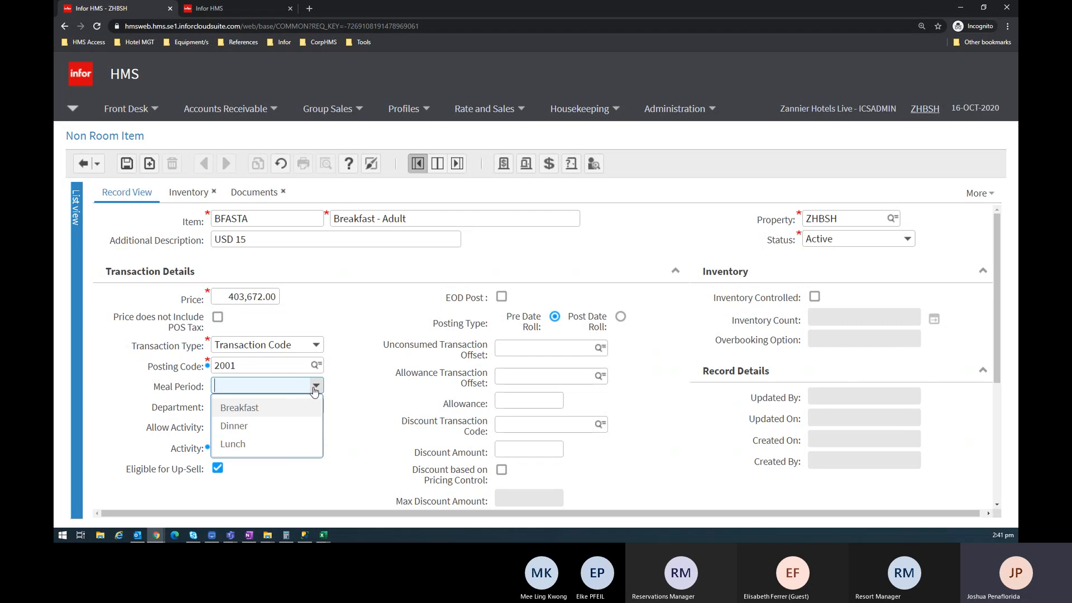
left_click(247, 409)
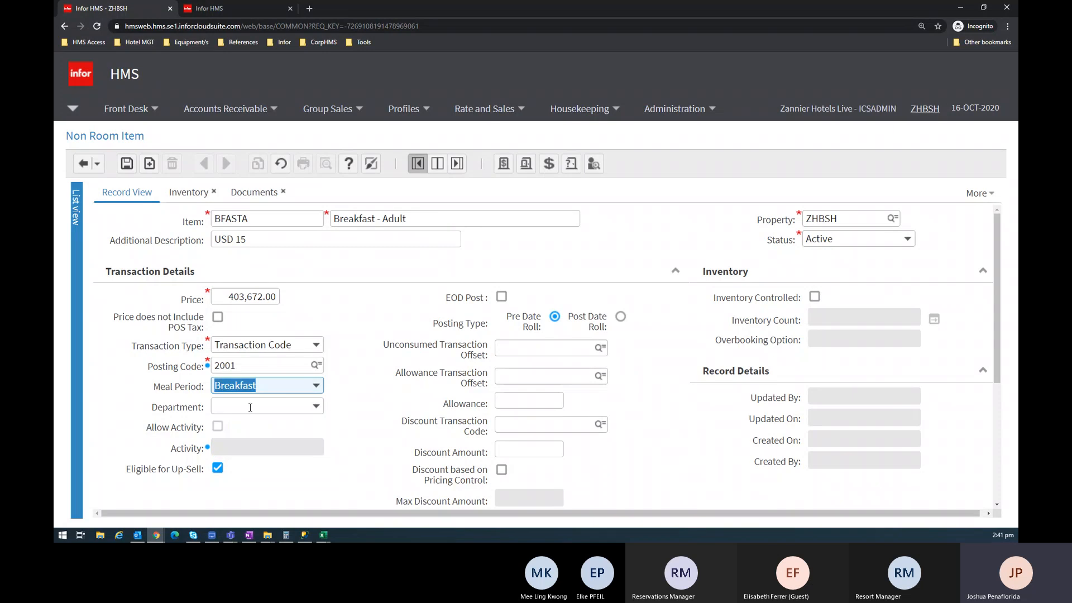
left_click(317, 407)
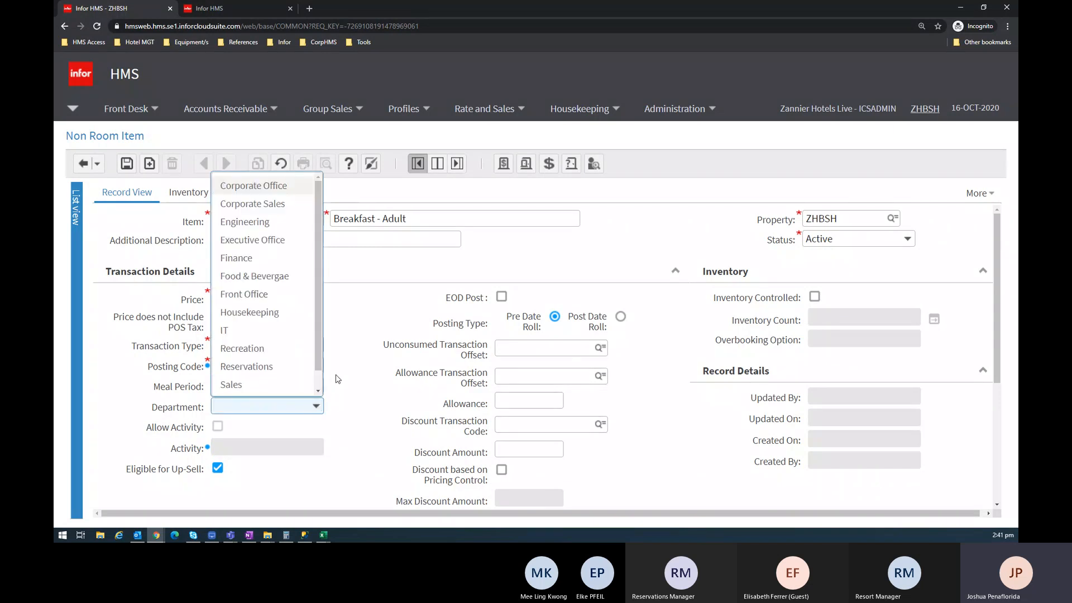
left_click(282, 275)
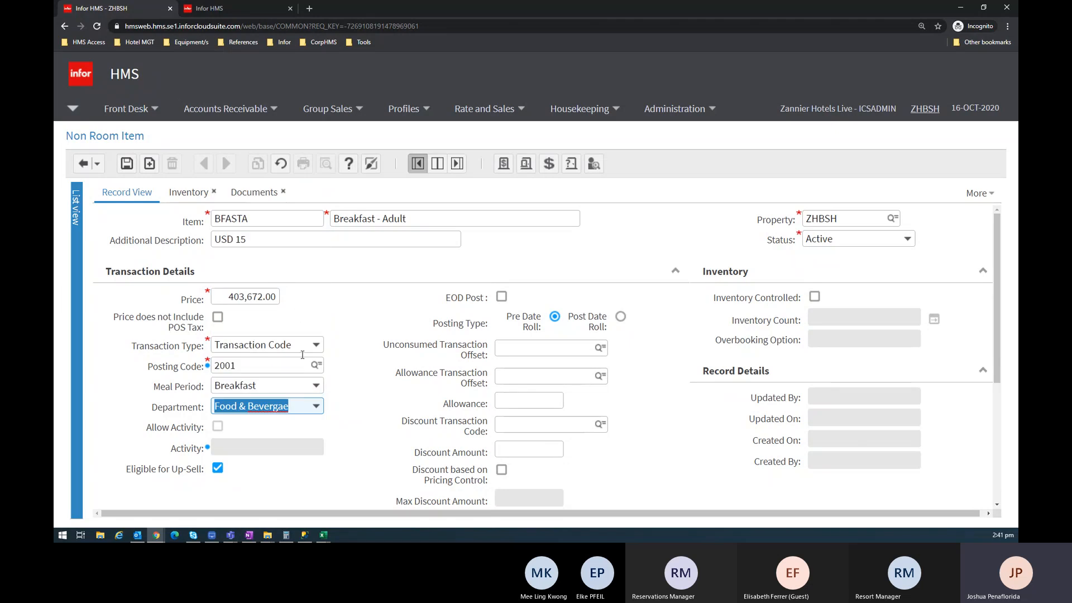
Turn on EOD Post for the item to review the dependent offset and discount fields, and turn it back off
scroll(312, 323, "down", 1)
scroll(355, 379, "up", 1)
left_click(470, 300)
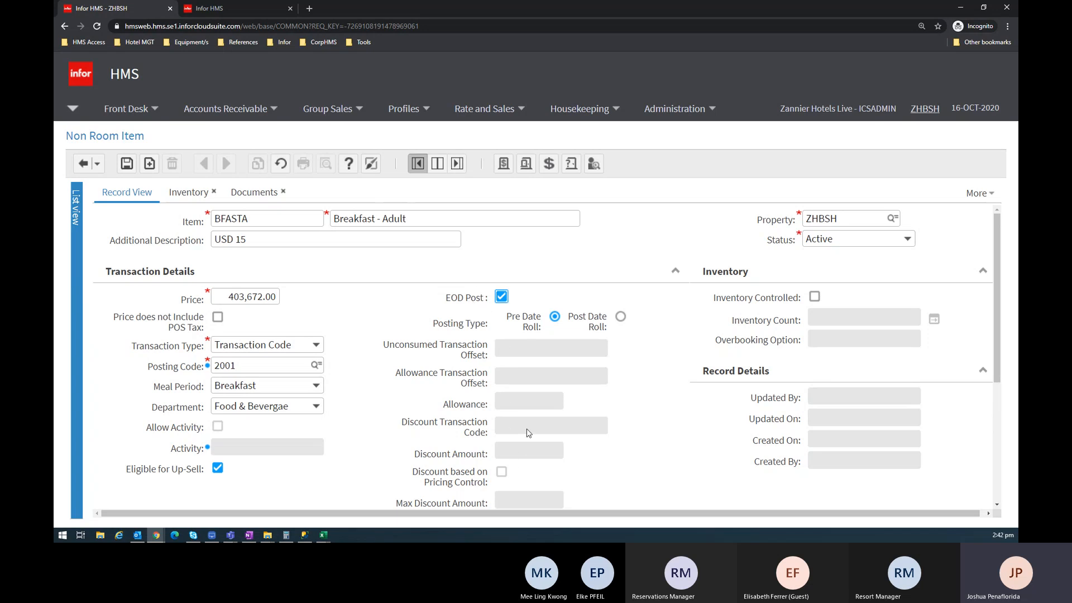
scroll(521, 369, "down", 2)
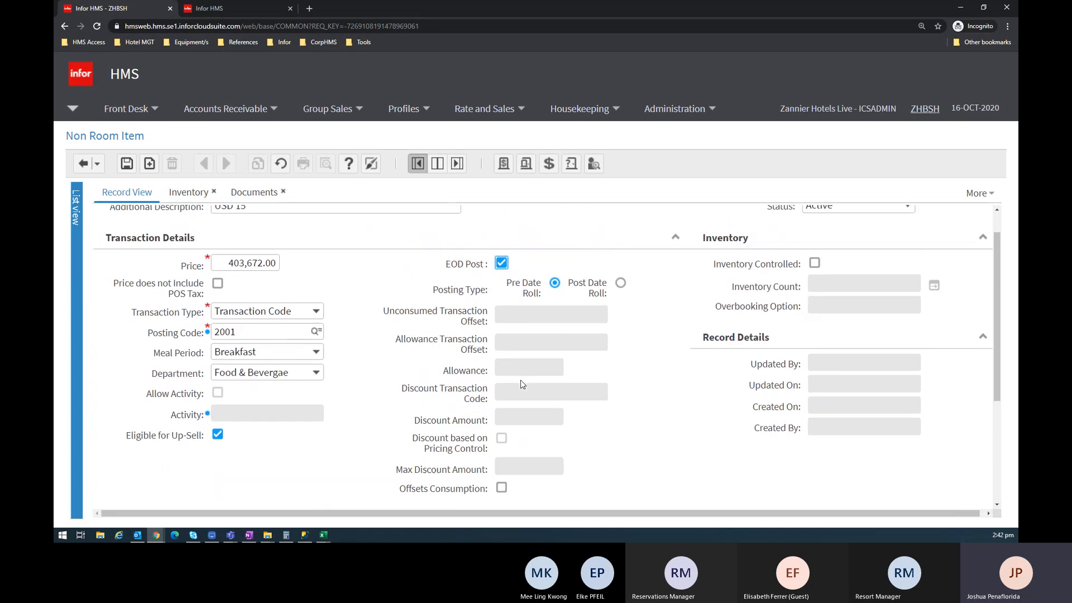
scroll(518, 368, "up", 2)
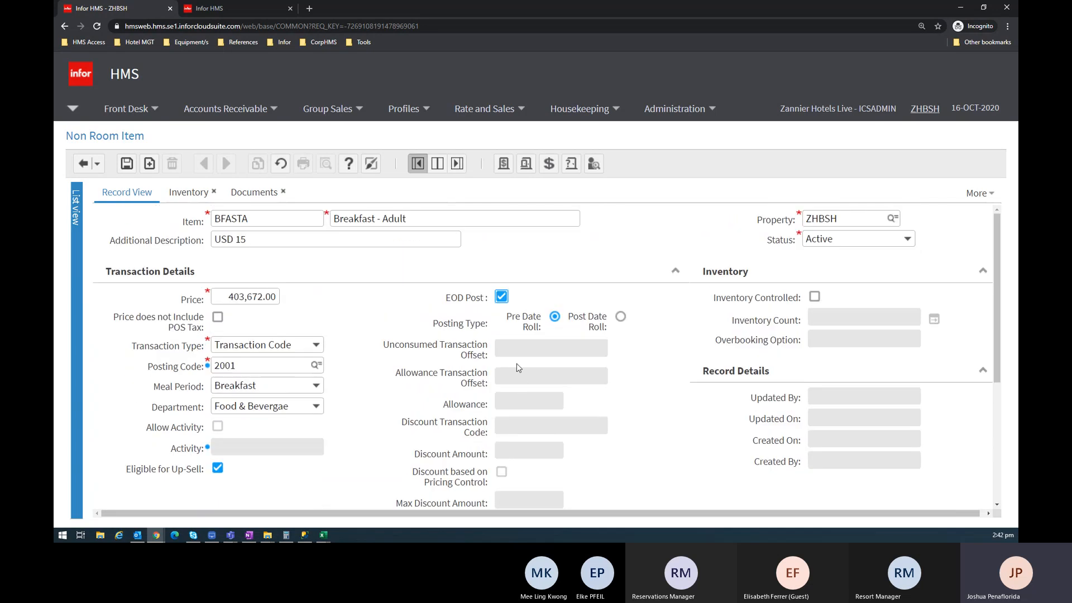
left_click(502, 298)
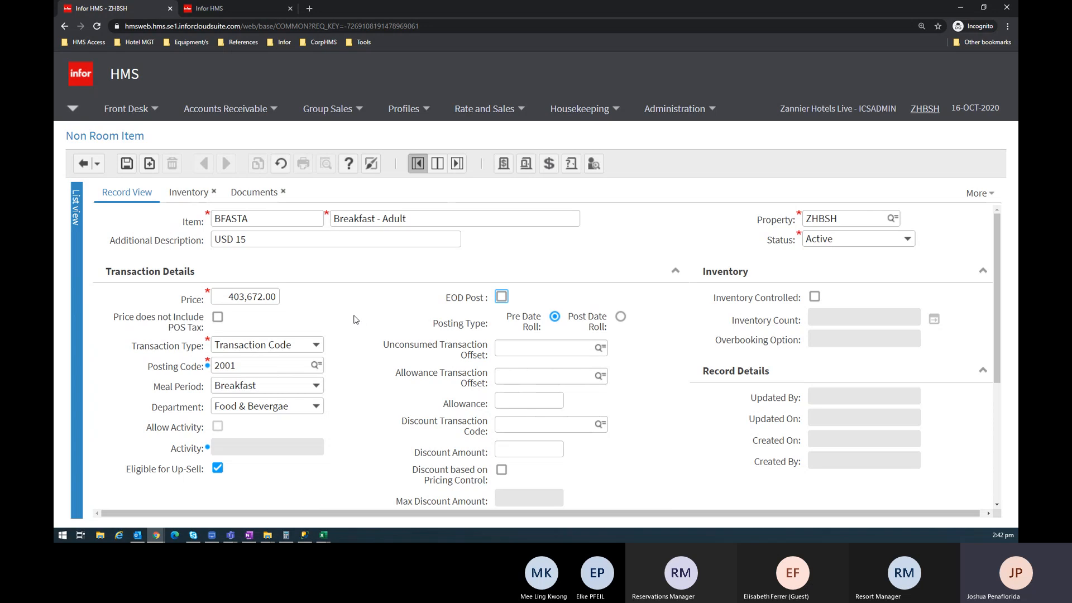
left_click(271, 299)
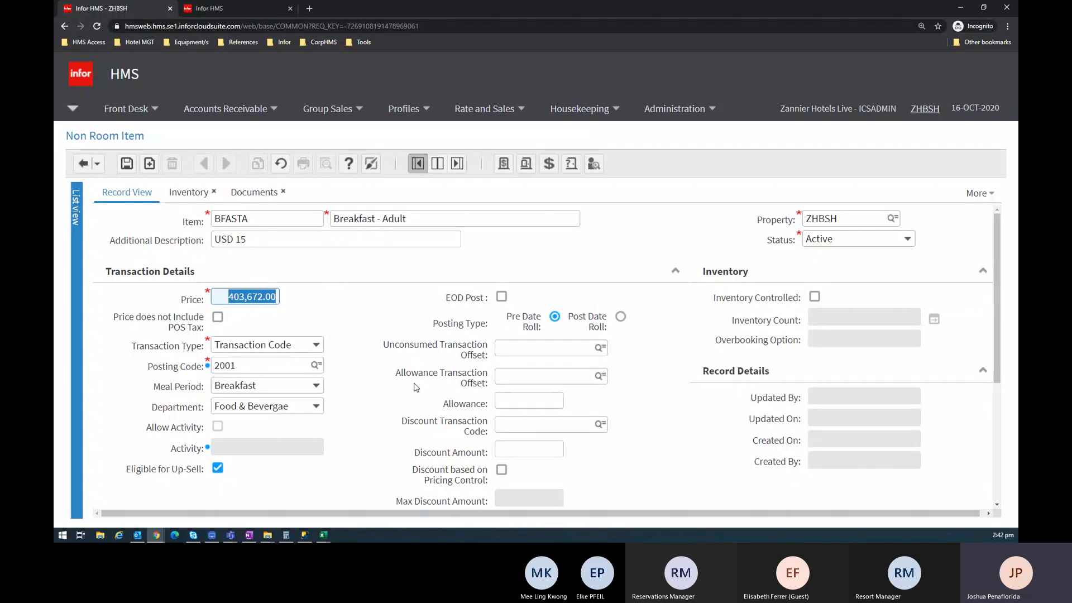
left_click(258, 367)
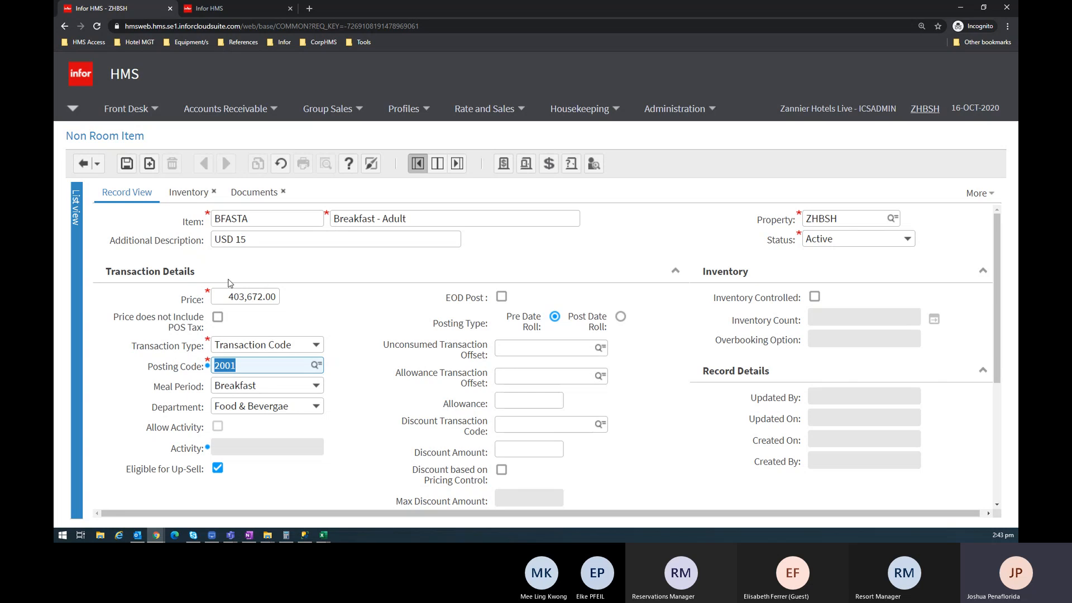
left_click(225, 296)
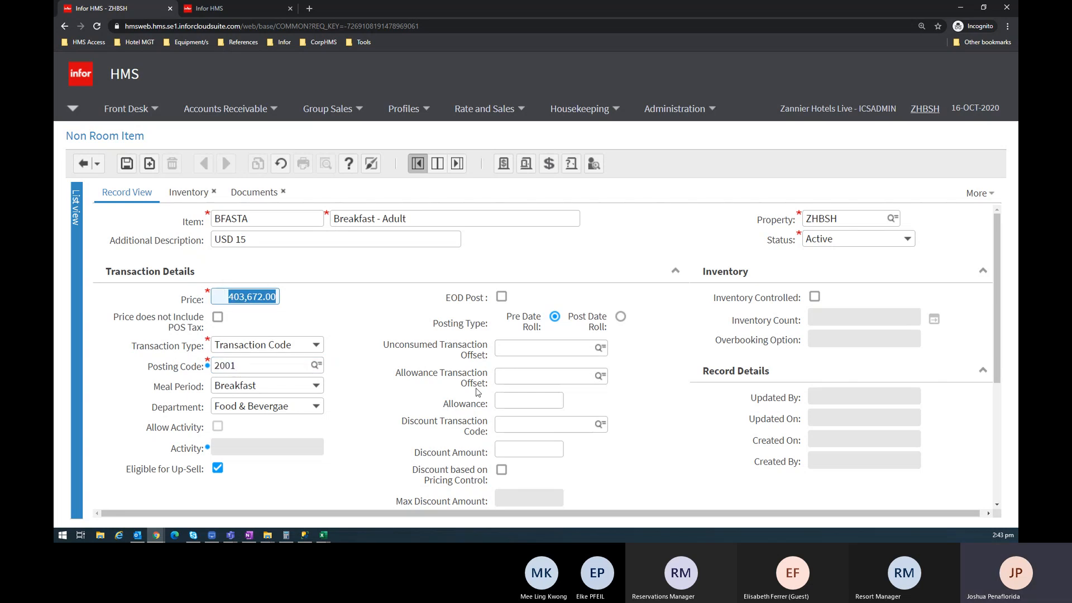
left_click(571, 355)
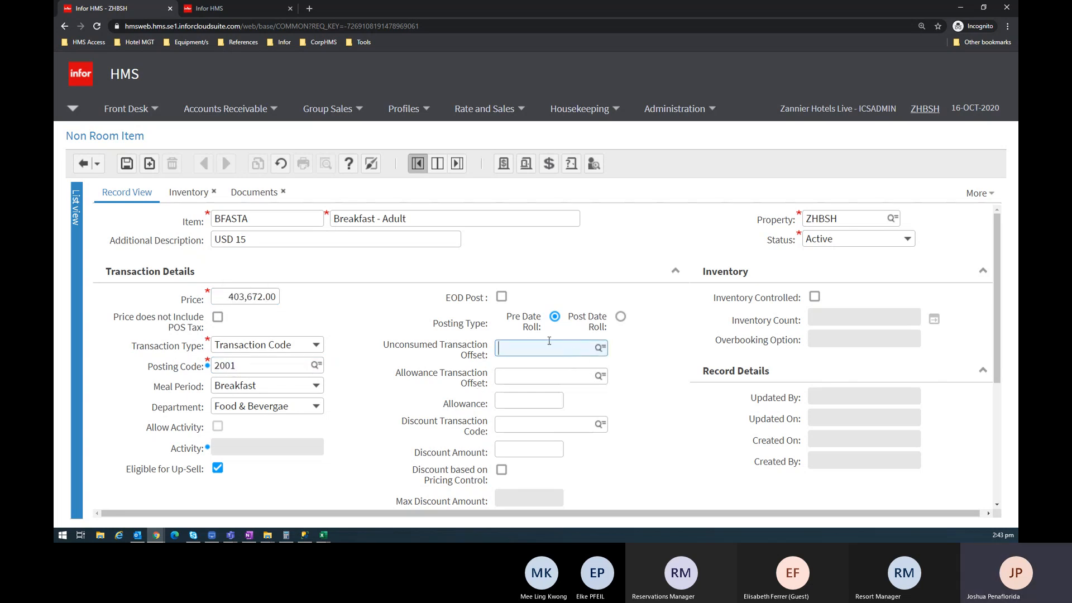
left_click(557, 373)
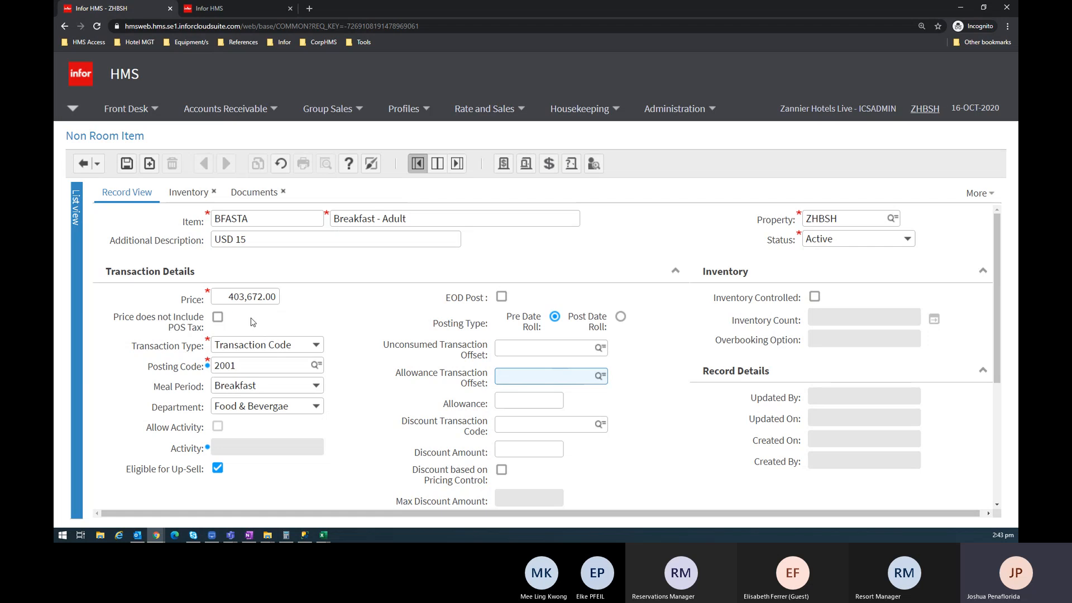
left_click(239, 298)
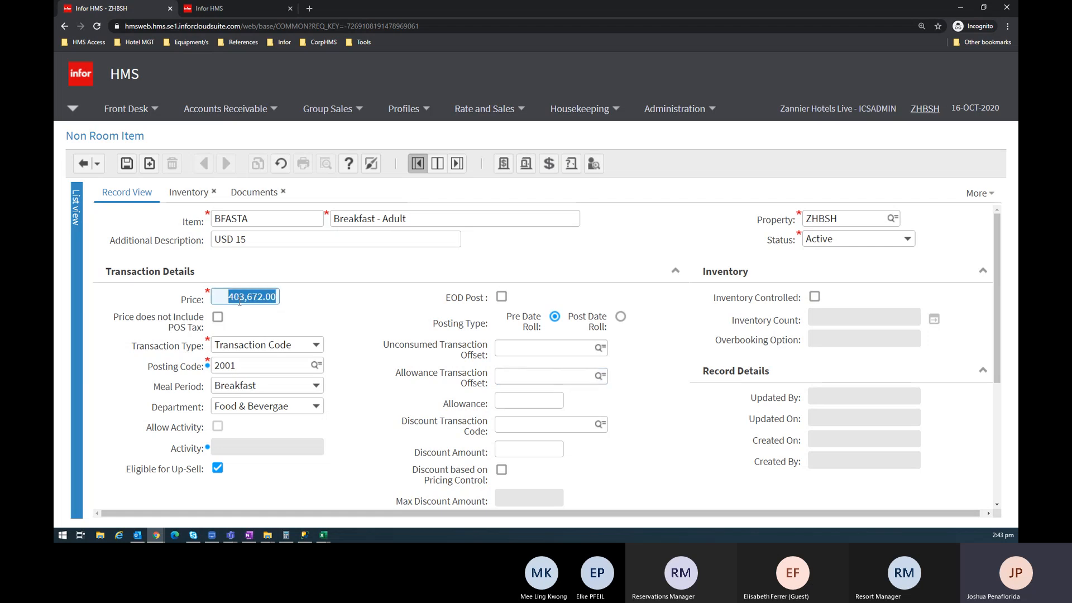
Try an allowance of 500,000 for the BFASTA item and clear the value again
left_click(530, 399)
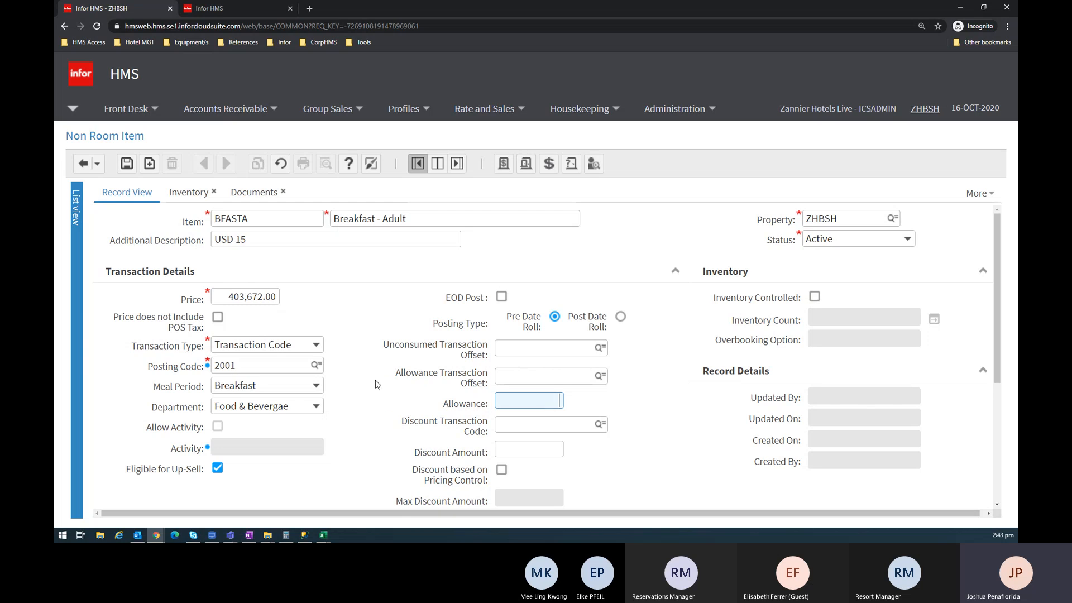
type("500,000")
key("Tab")
key("shift+Tab")
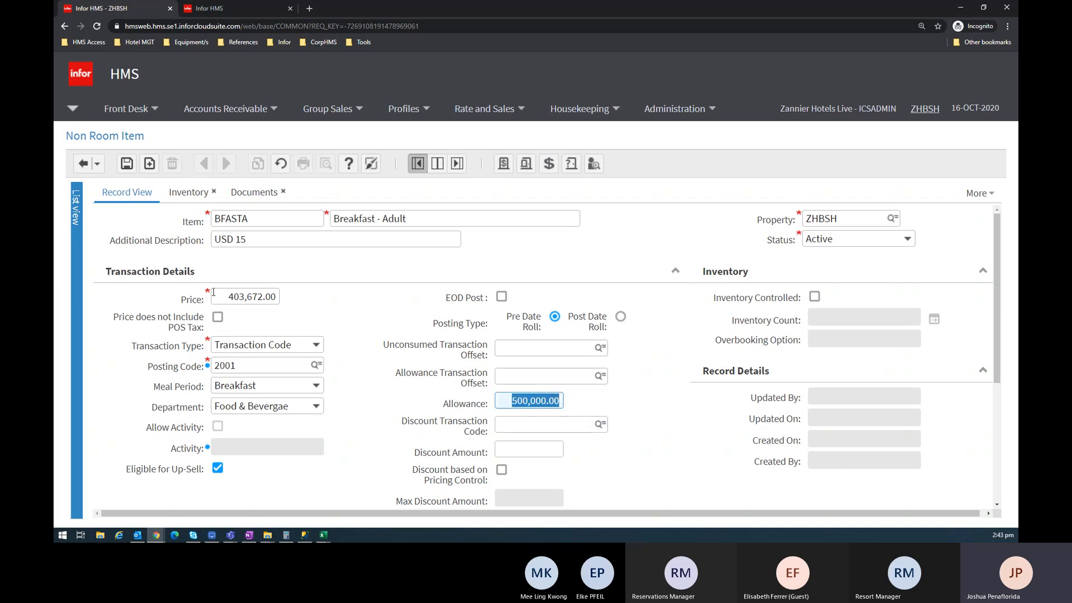
left_click(240, 297)
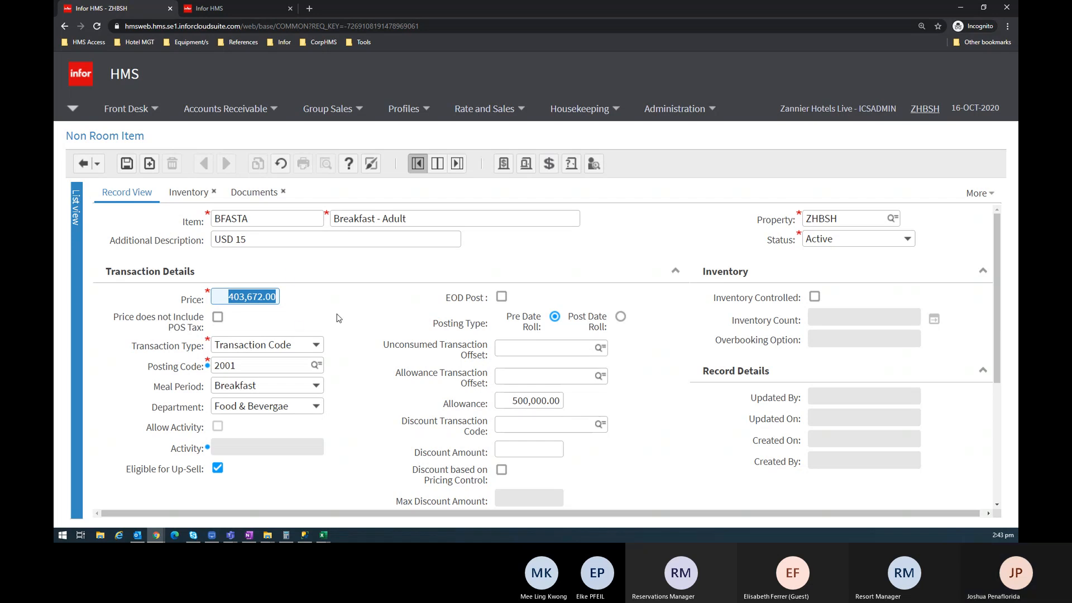
left_click(499, 401)
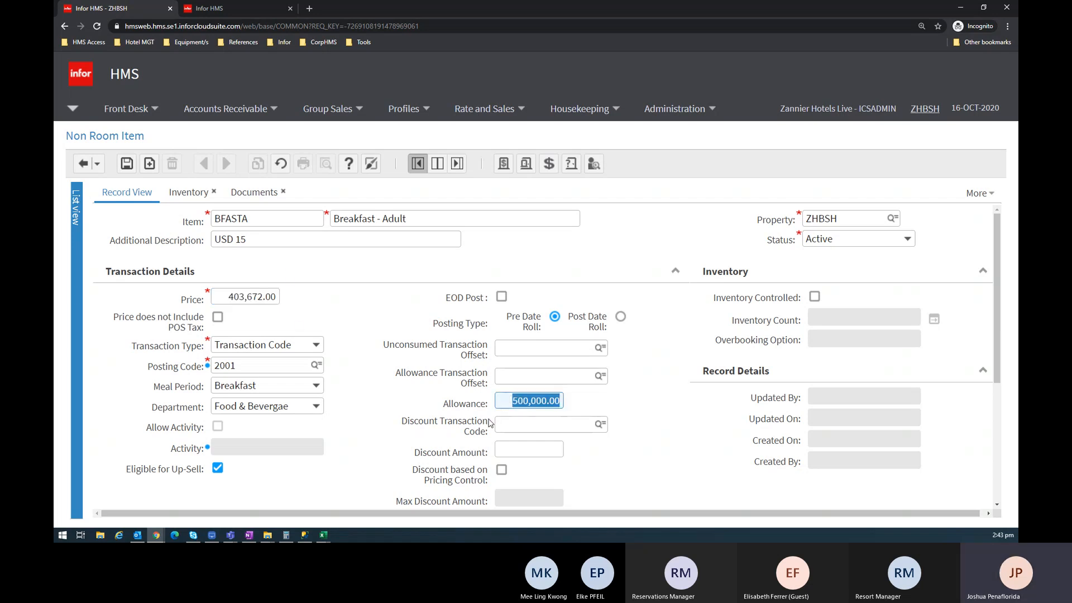
key("shift+Tab")
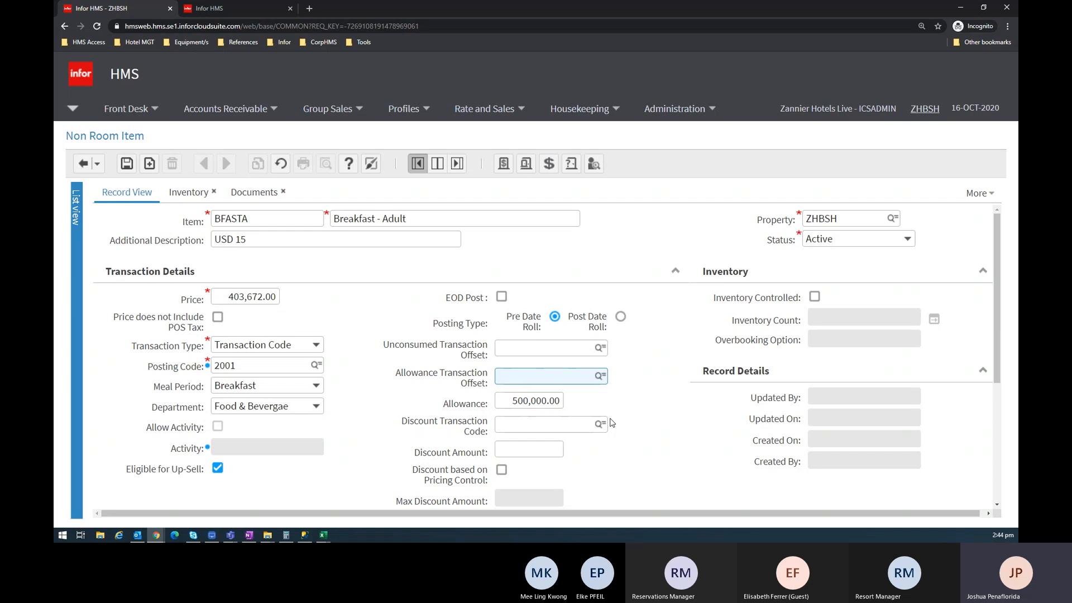
left_click(511, 403)
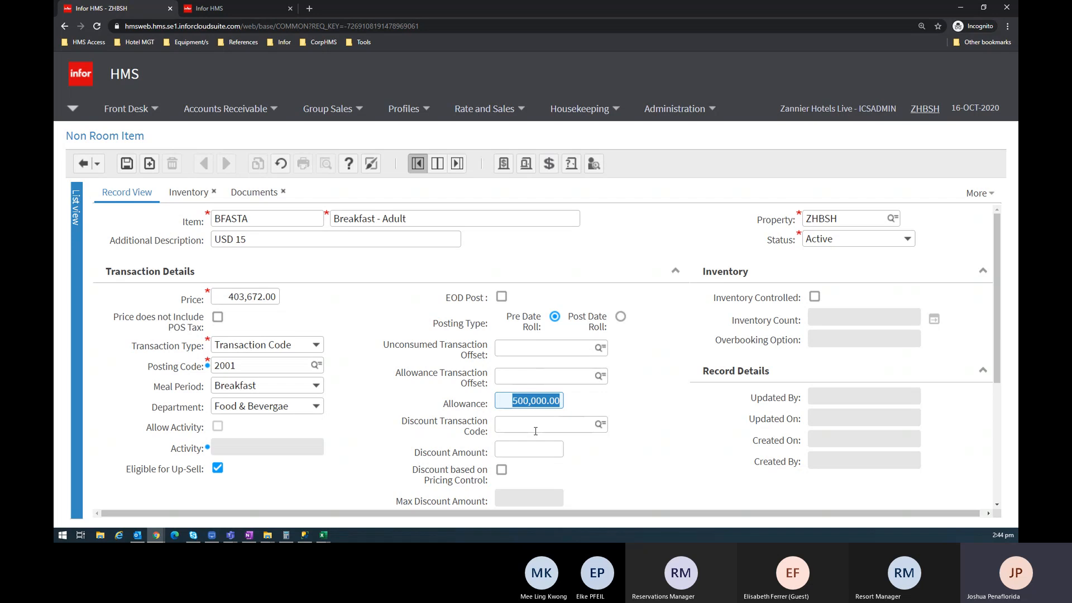
key("BackSpace")
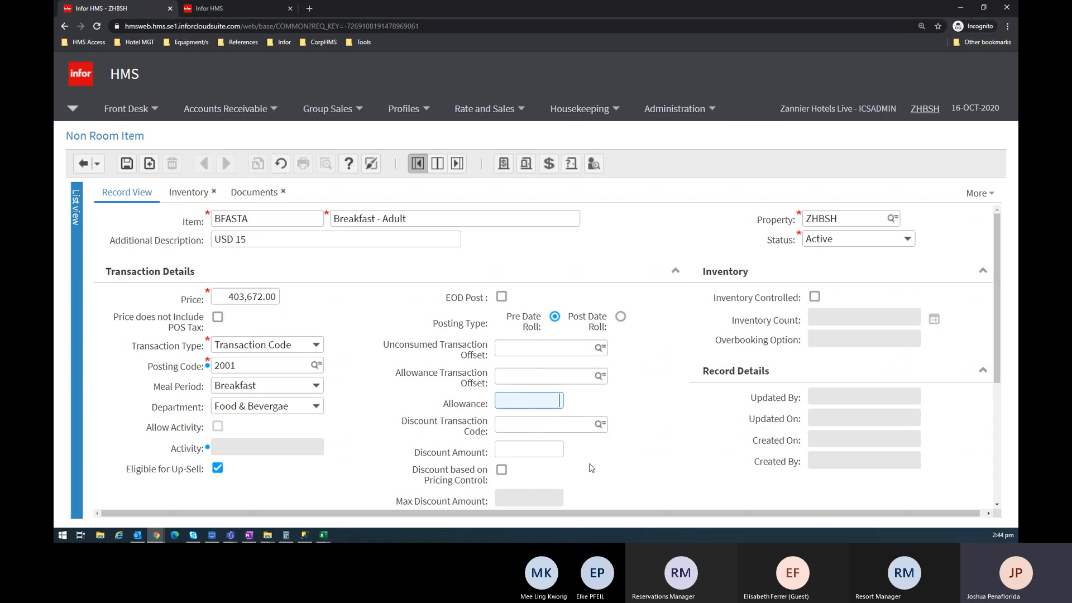
Turn on EOD Post in the BFASTA item's transaction details, keeping the Pre Date Roll posting type
scroll(591, 468, "down", 1)
scroll(591, 467, "up", 1)
left_click(502, 296)
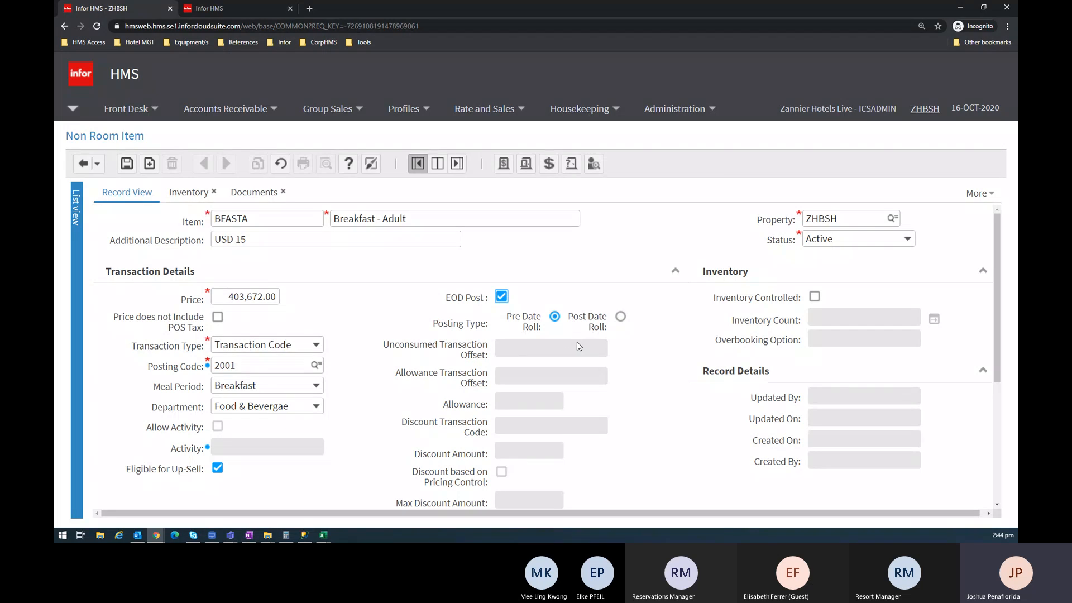
scroll(573, 366, "down", 1)
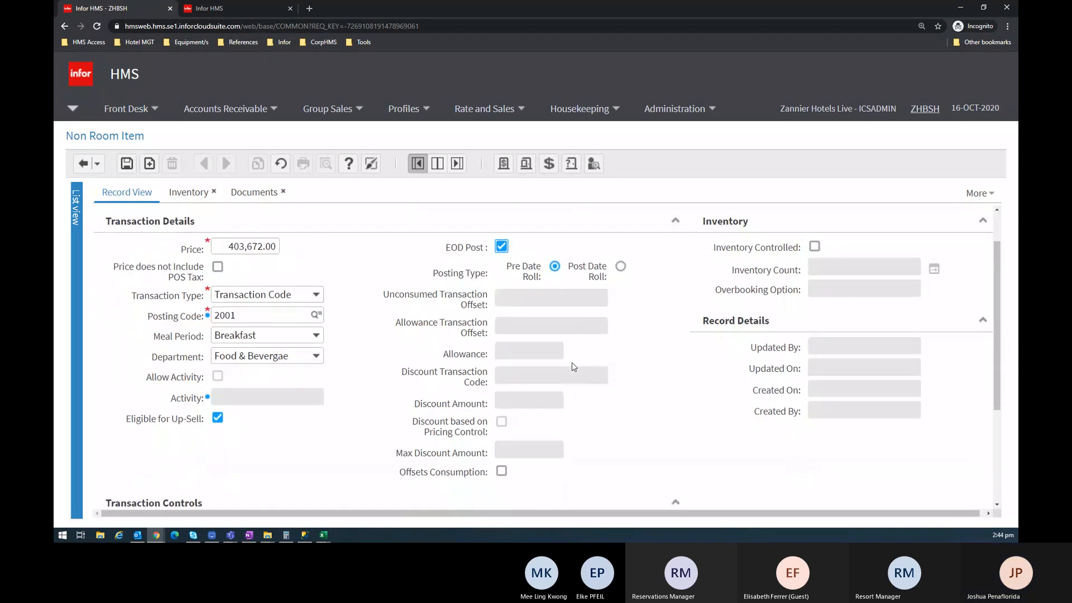
scroll(573, 366, "down", 2)
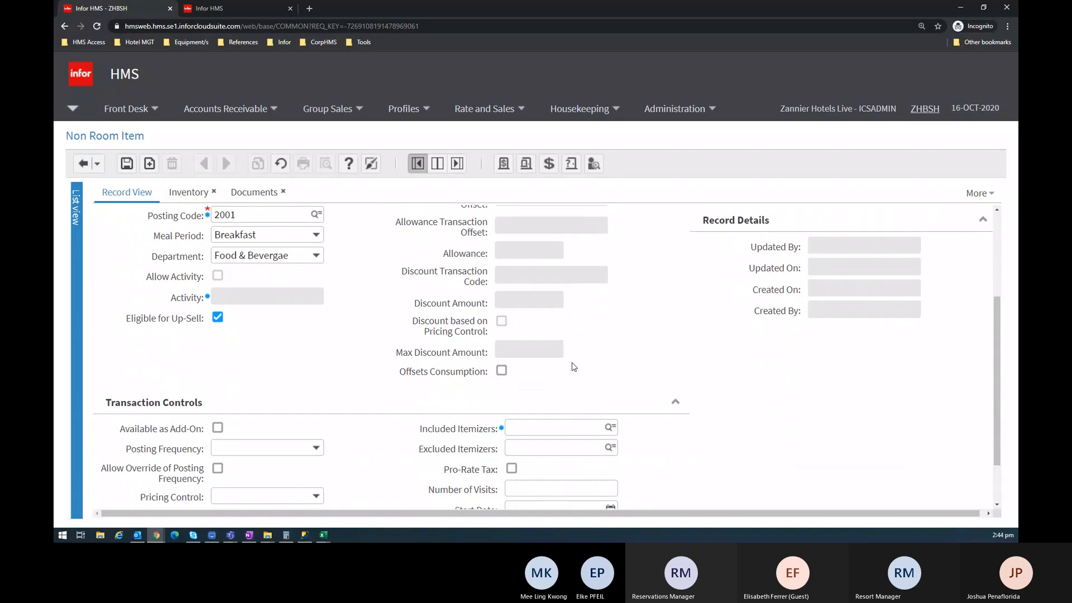
Mark the BFASTA item as available as an add-on in its transaction controls
scroll(574, 367, "up", 3)
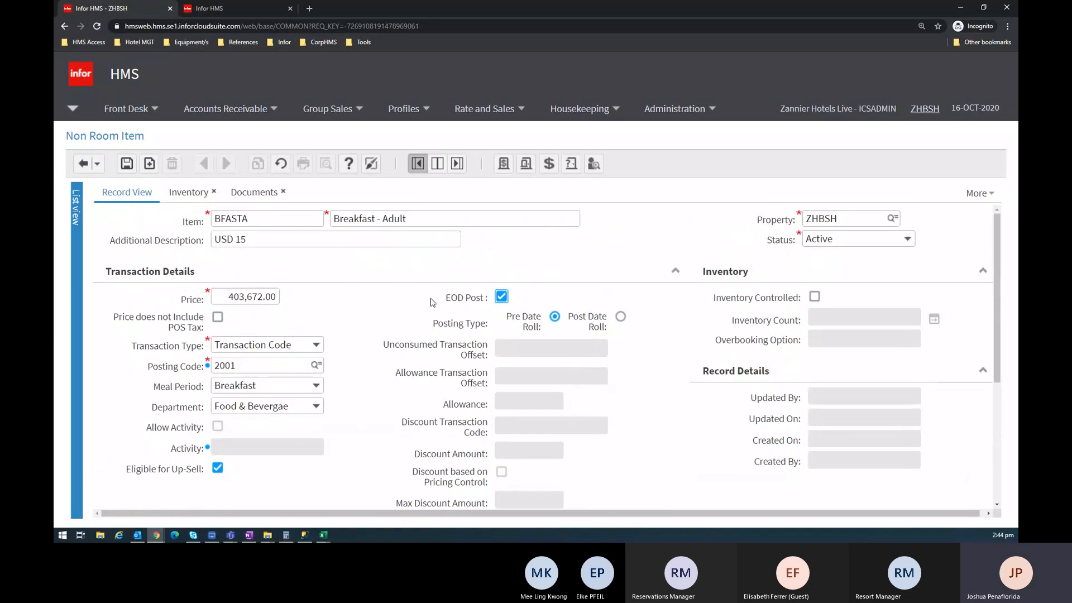
scroll(382, 374, "down", 3)
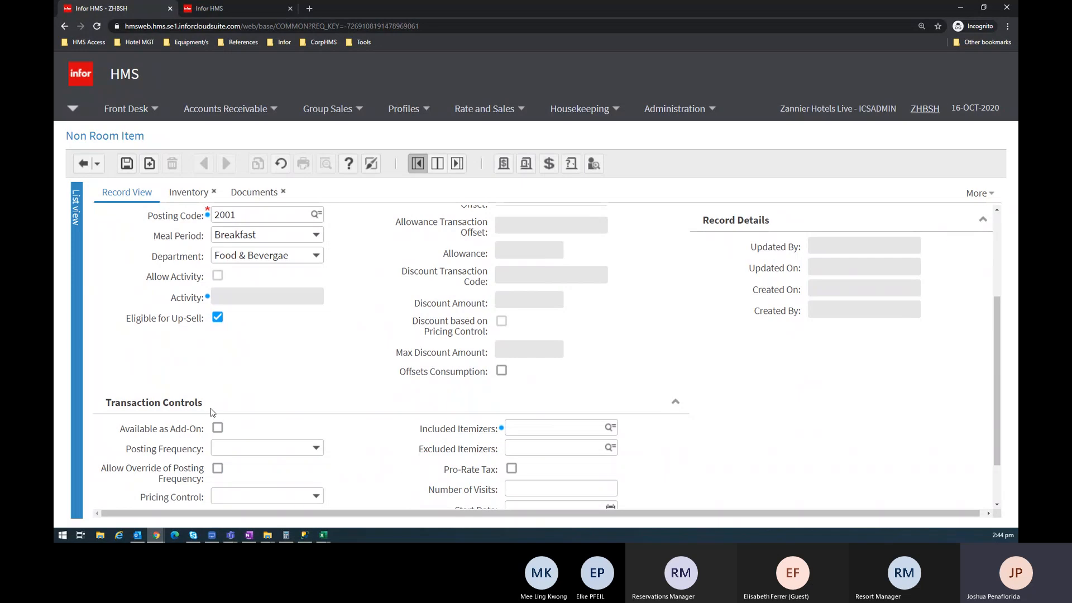
scroll(377, 342, "down", 1)
scroll(382, 346, "up", 1)
left_click(216, 430)
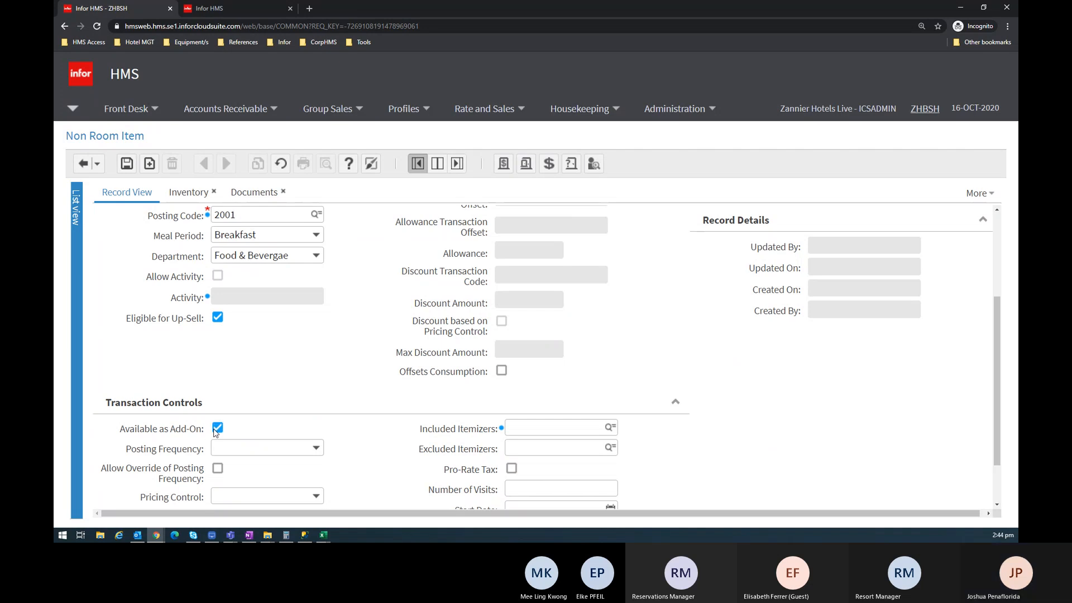
Review the posting frequency options for the BFASTA item and set its posting frequency to Each Day
left_click(314, 450)
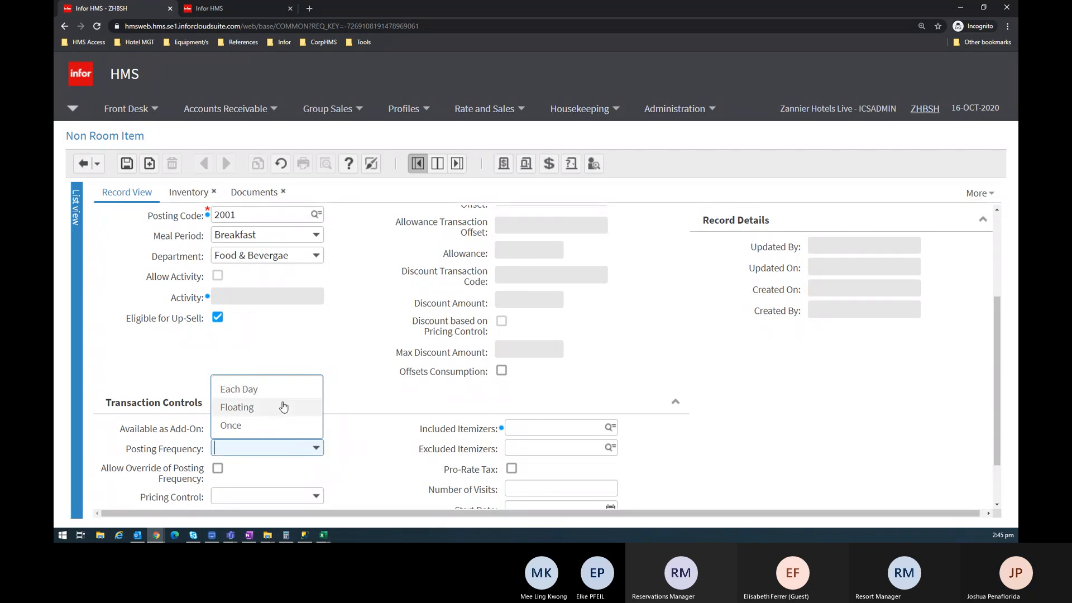
scroll(489, 438, "up", 1)
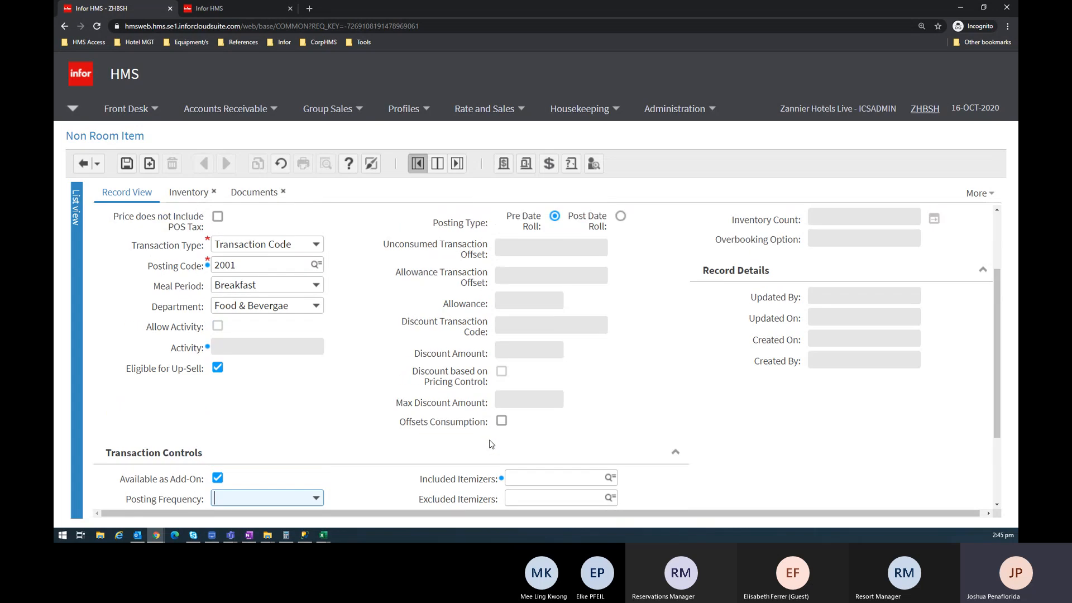
scroll(479, 308, "up", 2)
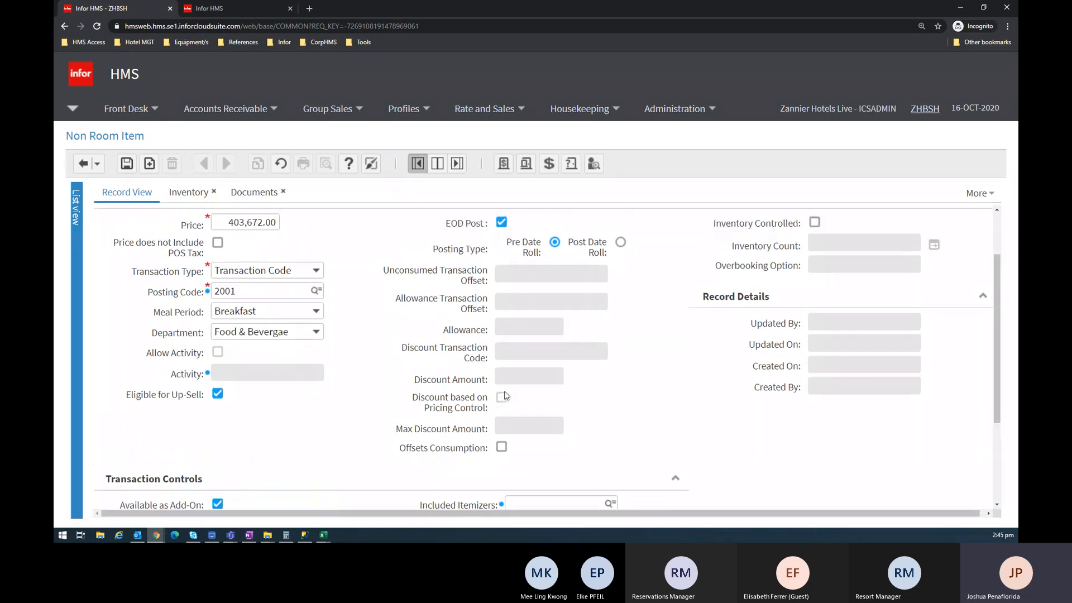
scroll(478, 308, "down", 2)
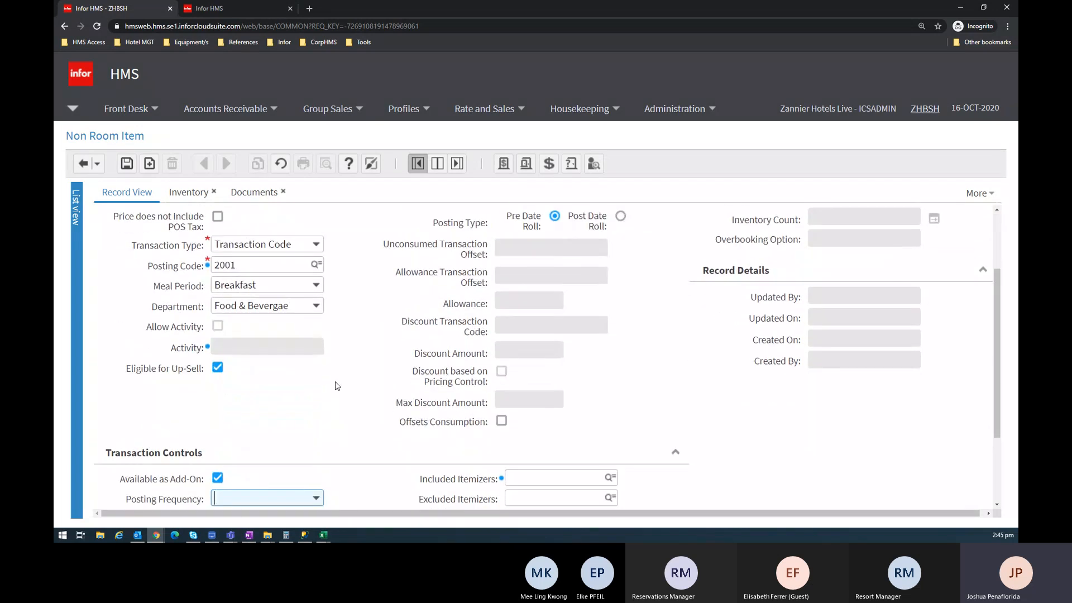
left_click(311, 496)
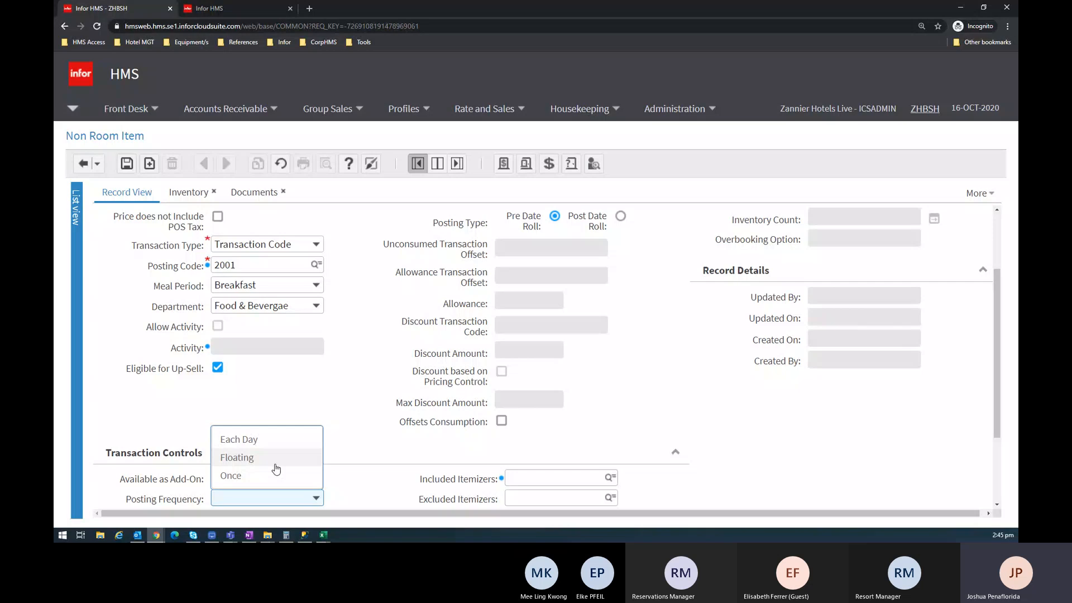
scroll(384, 433, "down", 1)
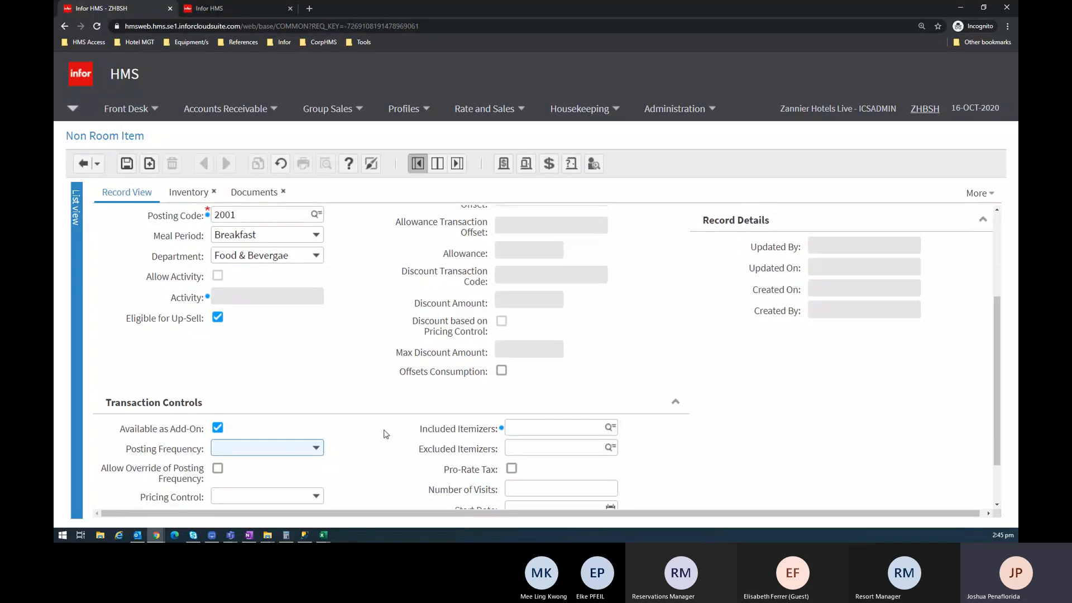
left_click(315, 447)
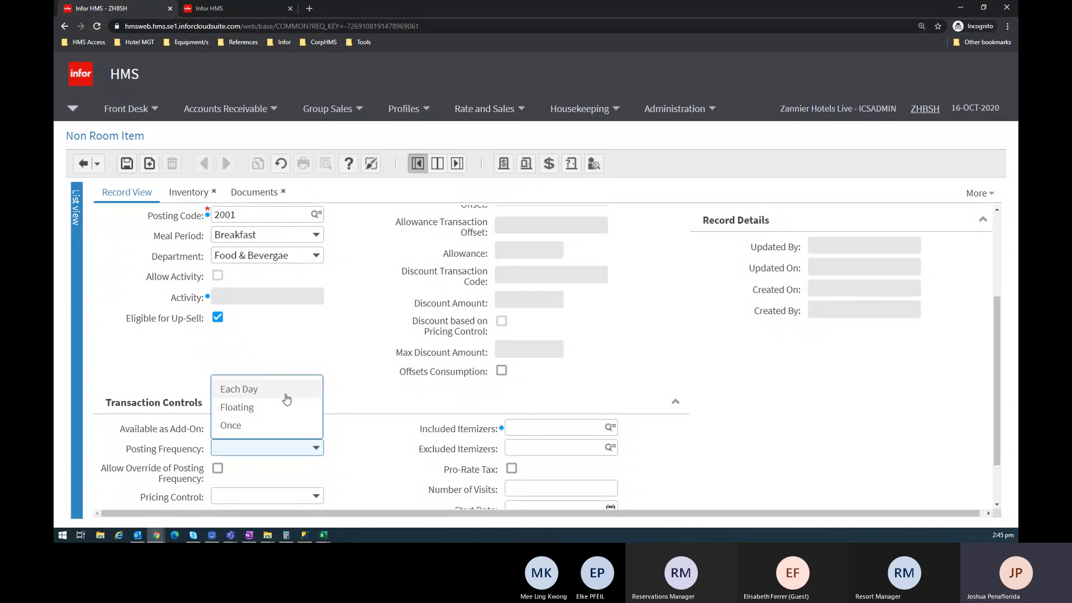
scroll(295, 308, "up", 2)
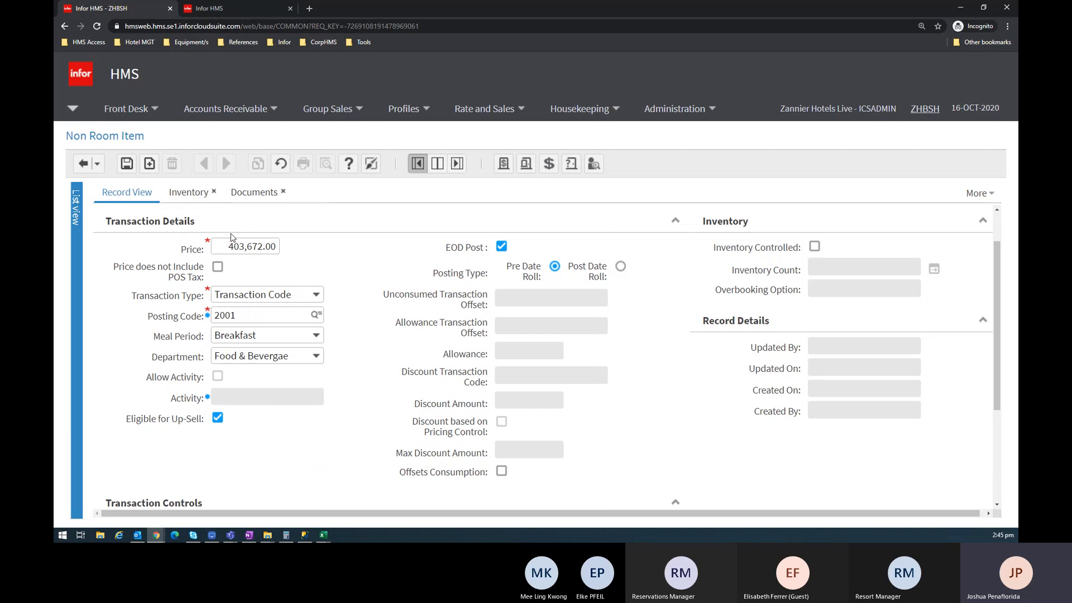
left_click(246, 246)
scroll(262, 331, "down", 2)
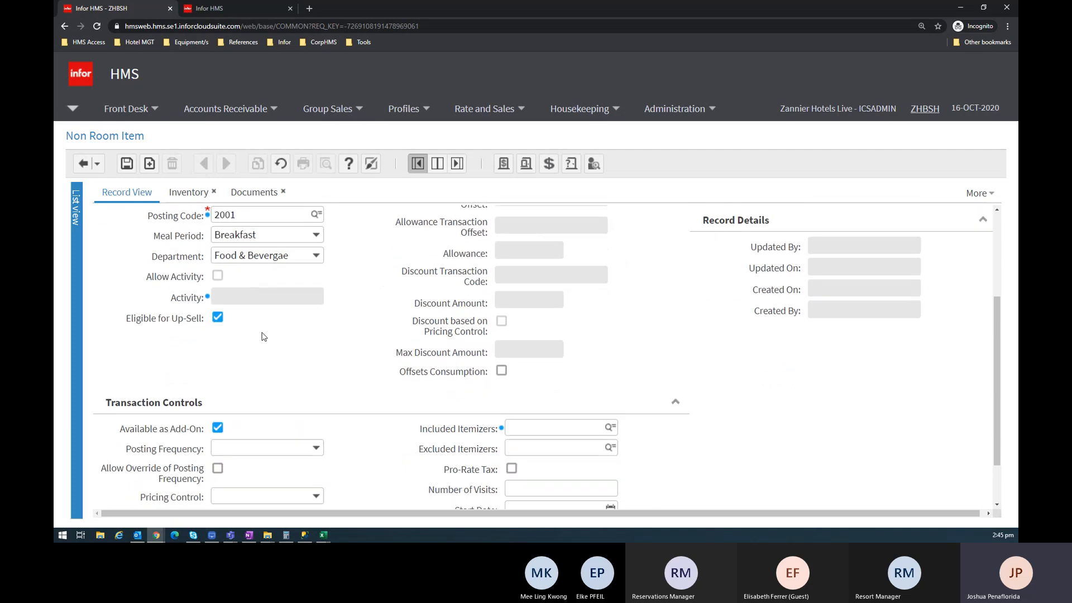
left_click(315, 449)
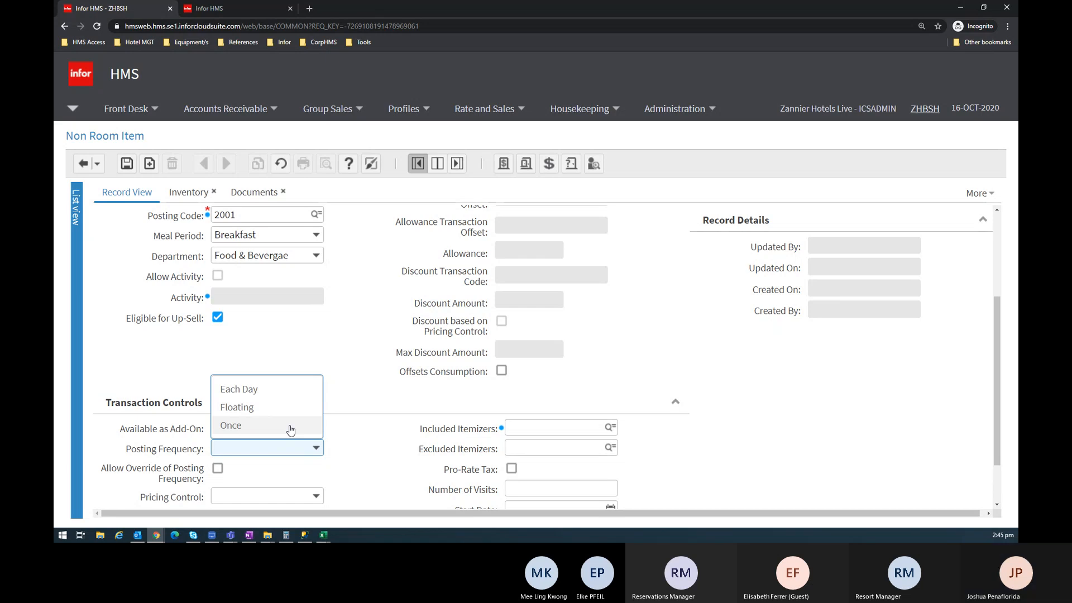
left_click(296, 388)
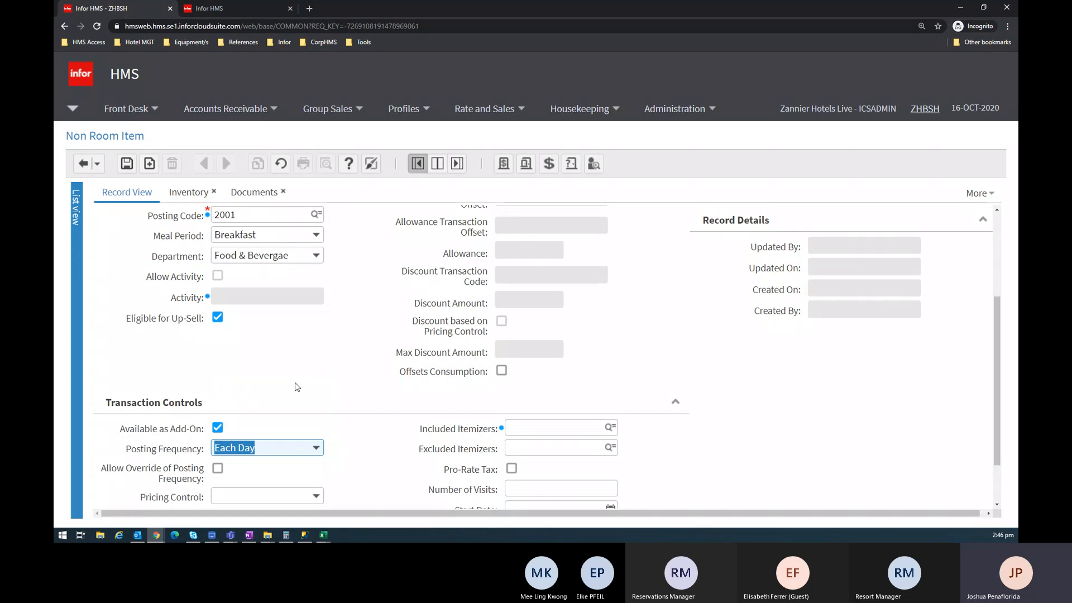
Try allowing override of the BFASTA item's posting frequency and turn the option back off
scroll(296, 387, "down", 1)
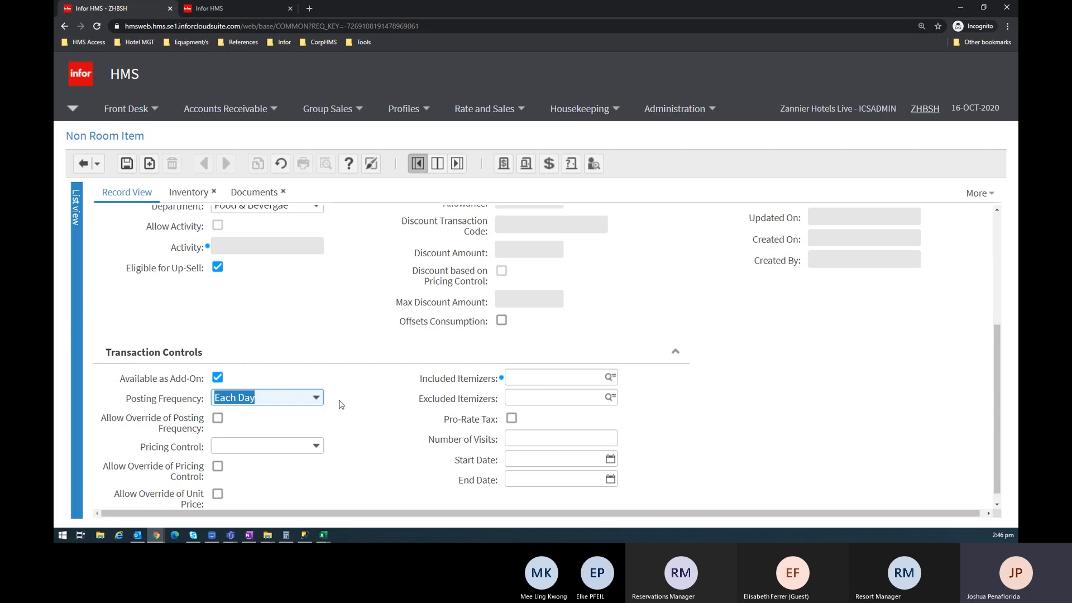
left_click(217, 418)
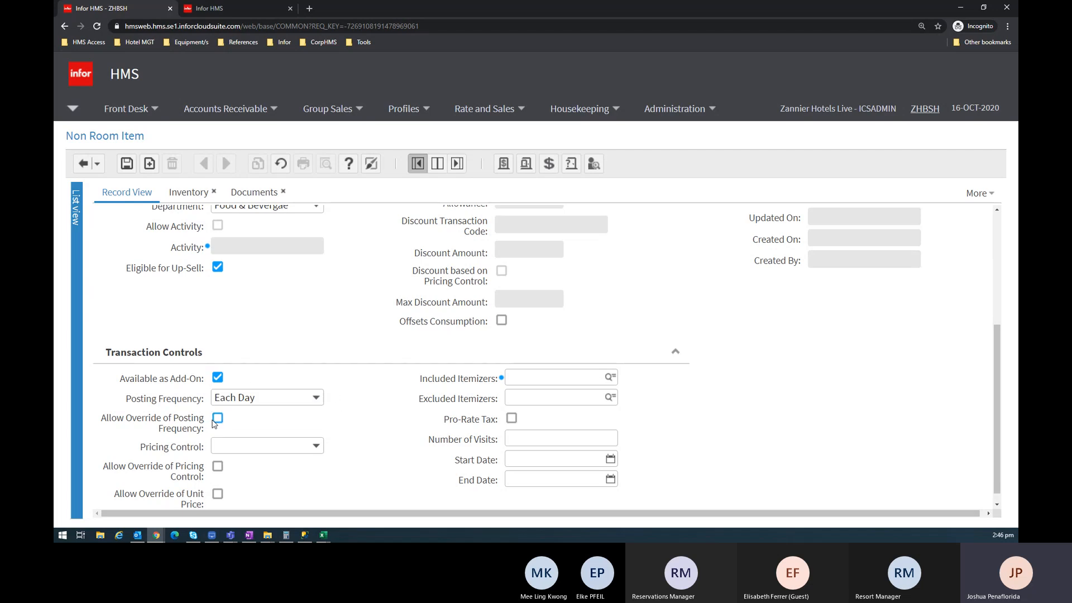
left_click(316, 398)
left_click(316, 397)
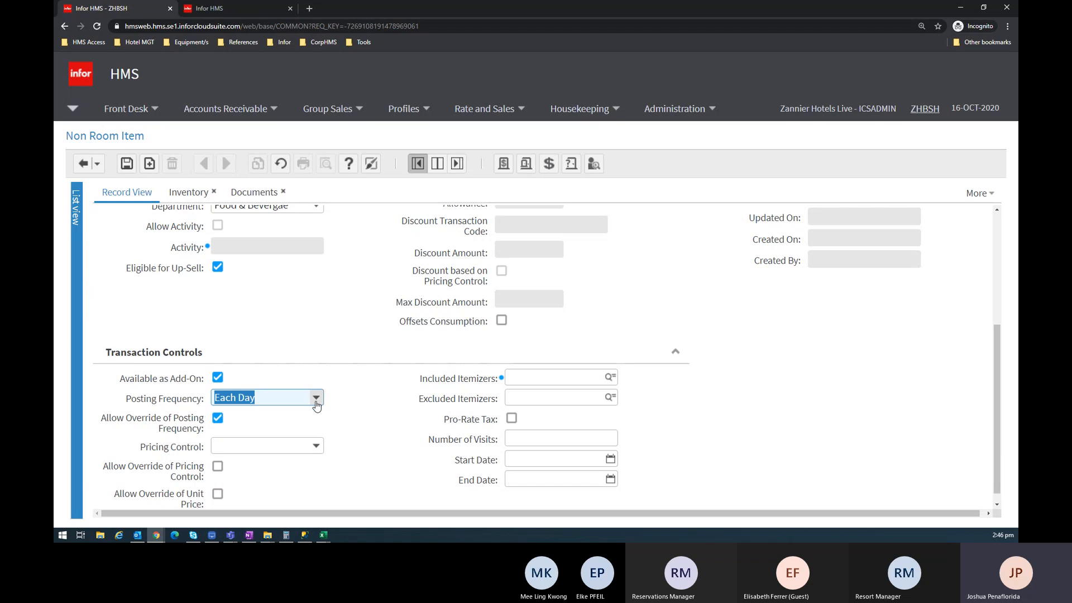
left_click(218, 419)
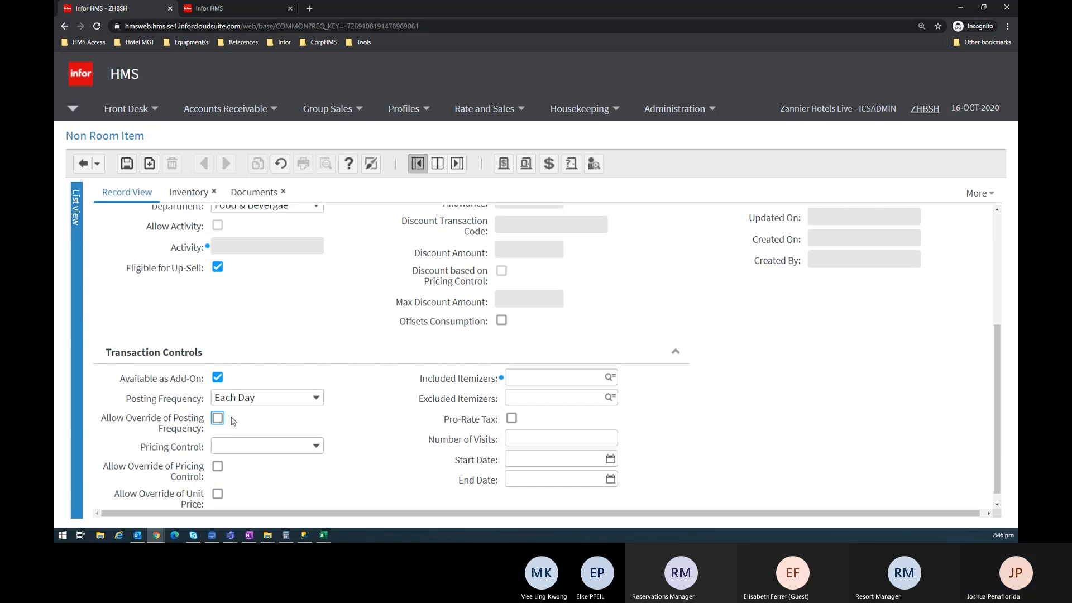
Check the item's description and set its pricing control to Per Adult
left_click(316, 446)
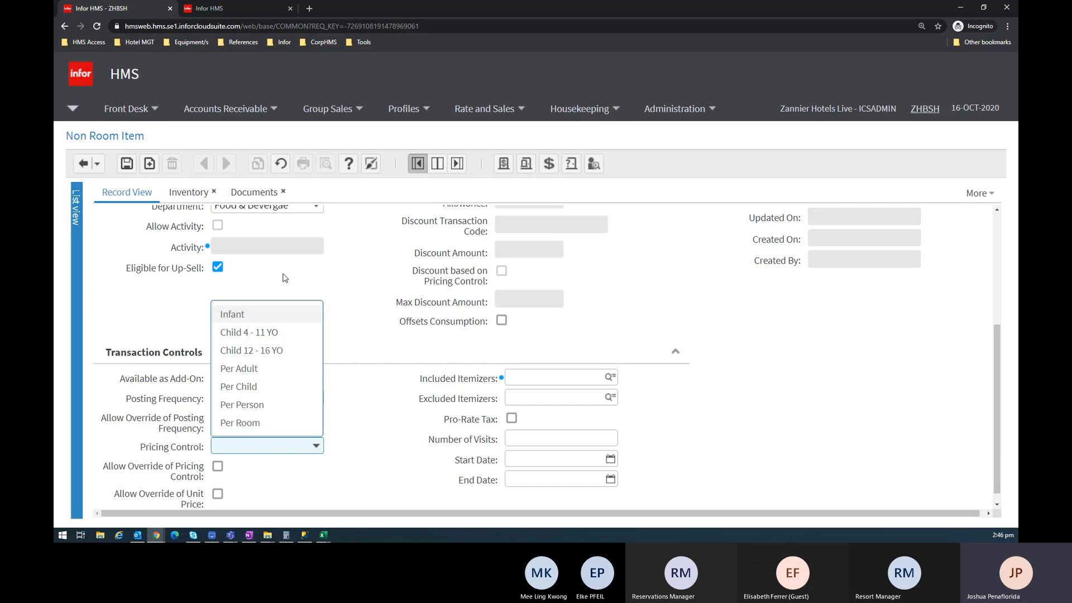
scroll(337, 412, "up", 5)
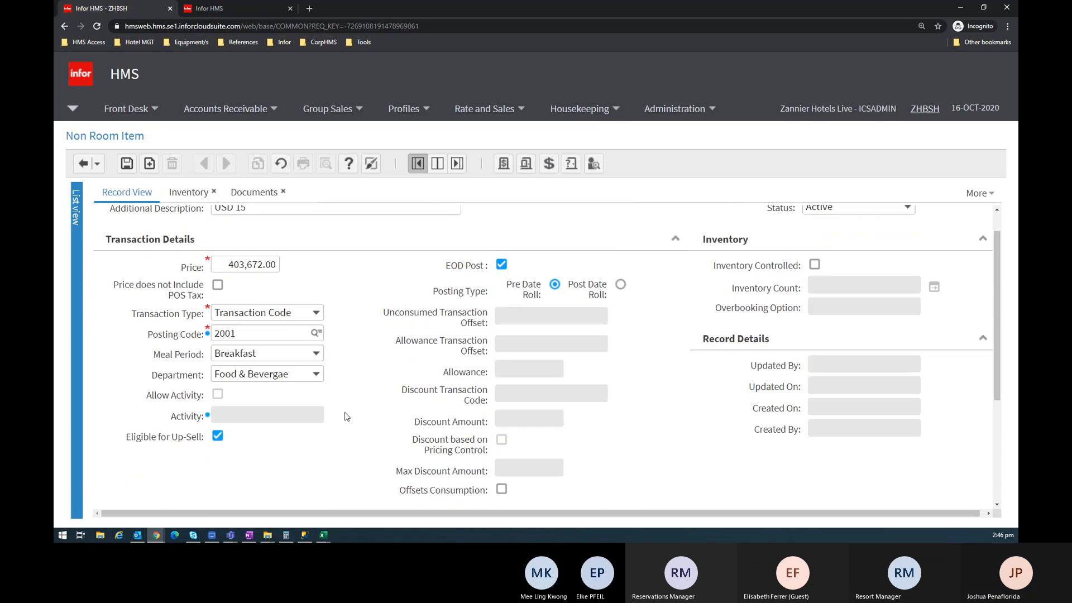
left_click(469, 219)
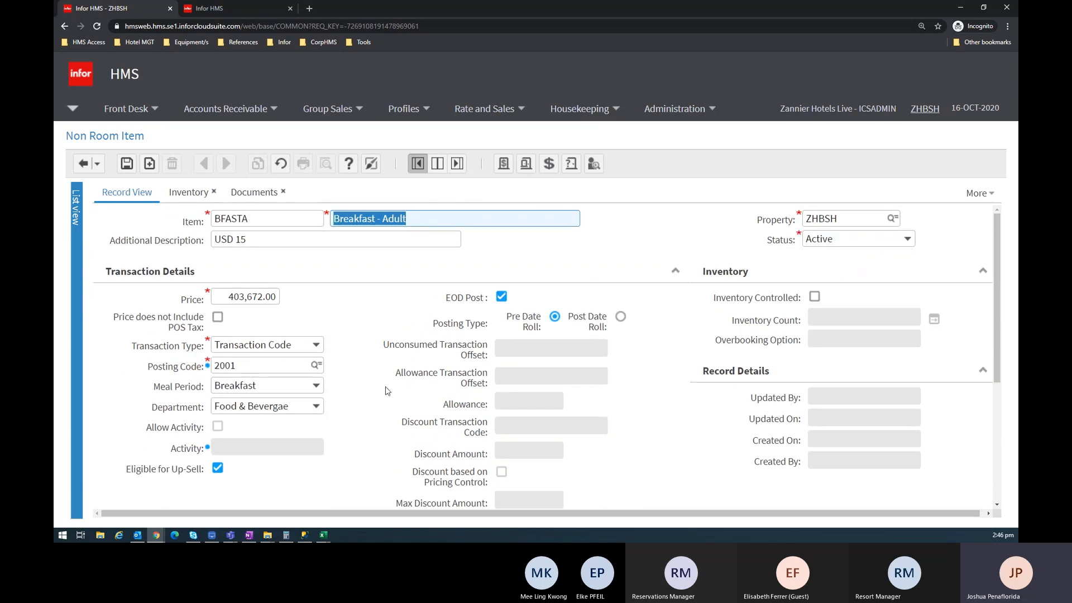
scroll(385, 407, "down", 3)
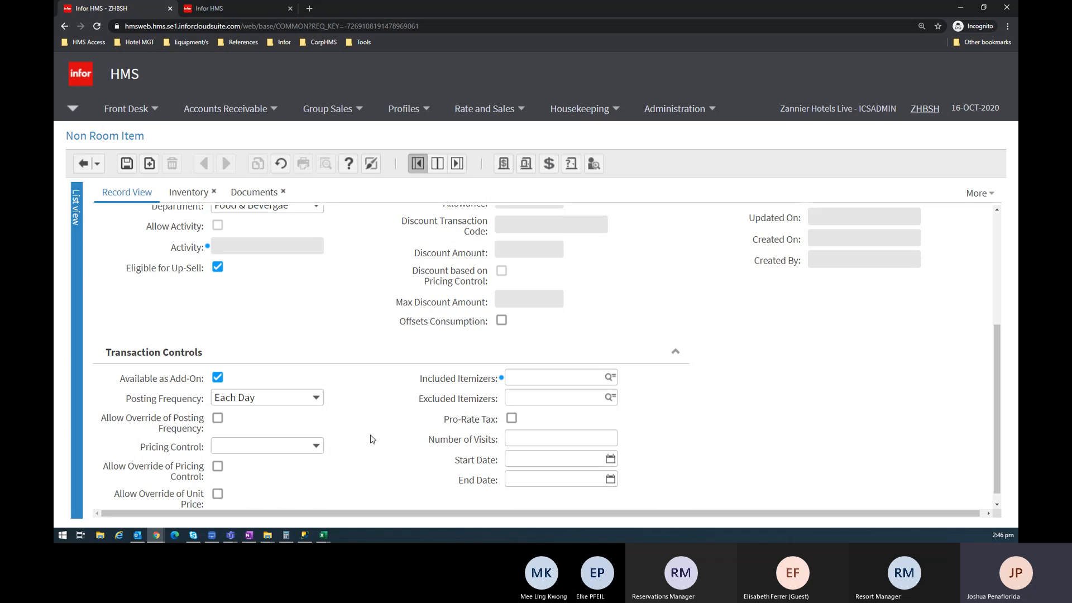
left_click(321, 447)
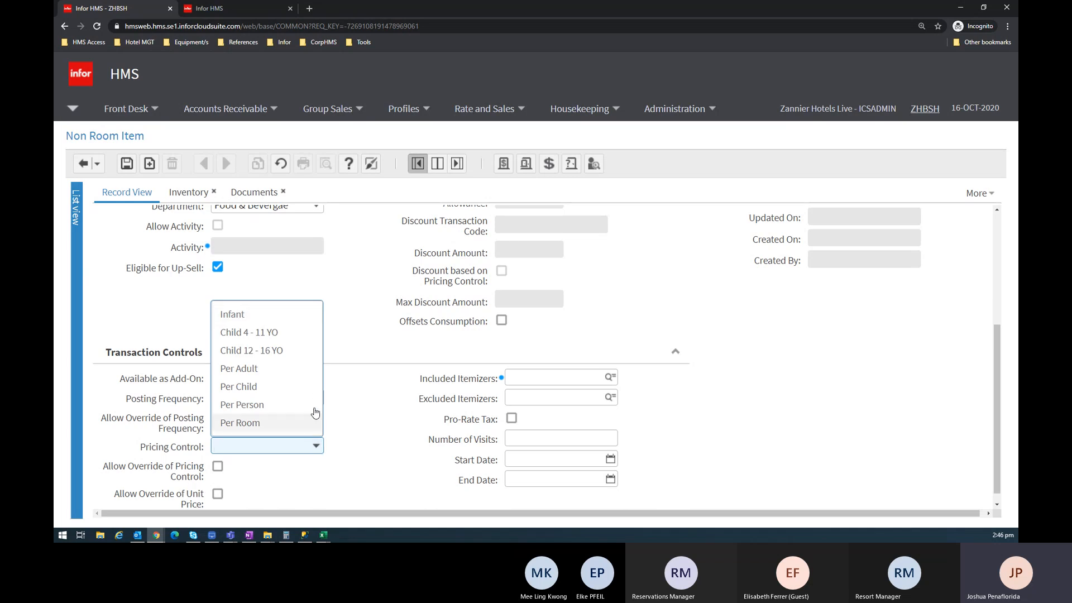
left_click(304, 368)
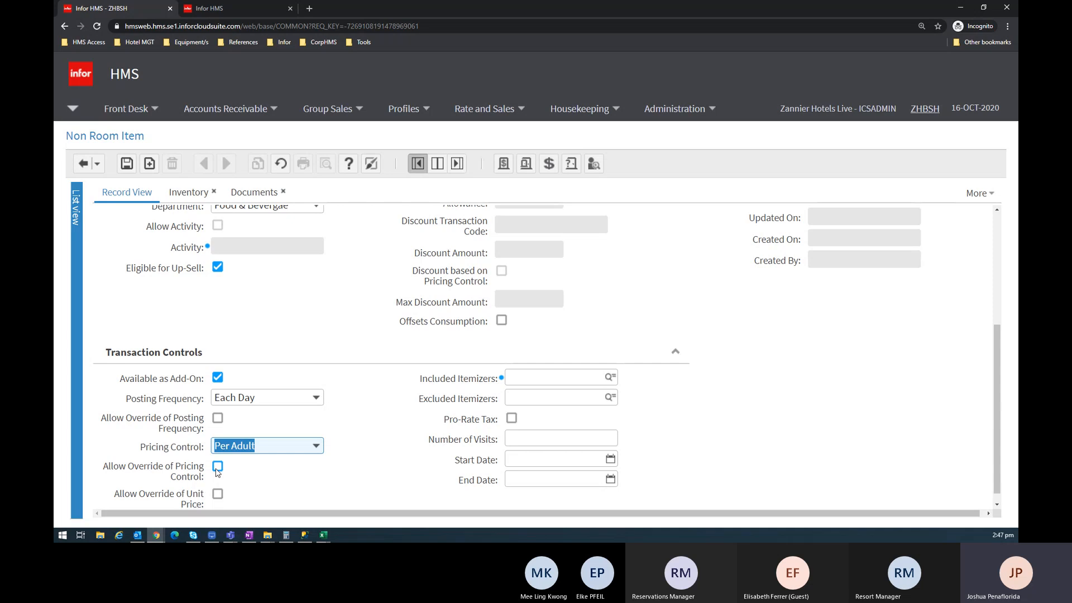
scroll(218, 472, "down", 1)
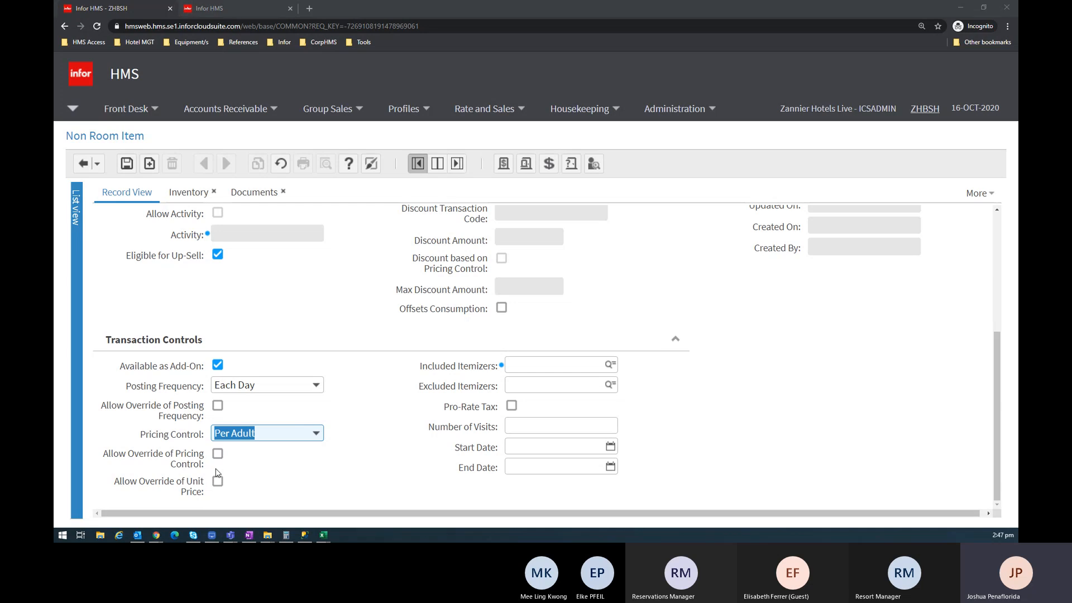
Switch to the Excel configuration workbook and shorten the EXTB item's description to Extra Bed
key("alt+Tab")
left_click(342, 437)
left_click(330, 411)
scroll(330, 410, "down", 3)
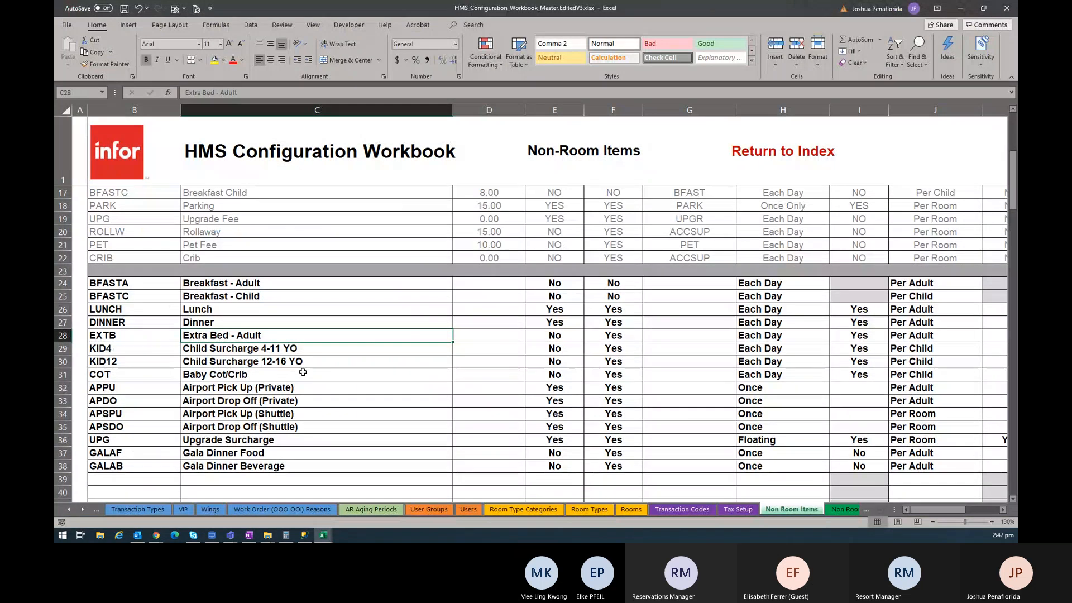
left_click(152, 333)
left_click(283, 336)
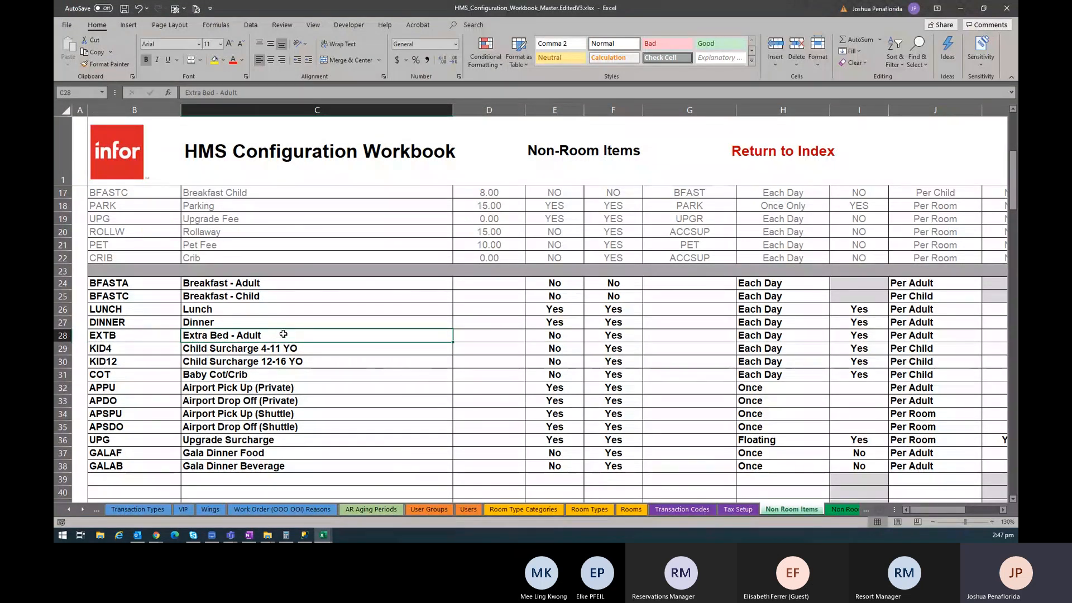
double_click(271, 334)
left_click_drag(228, 335, 311, 338)
key("BackSpace")
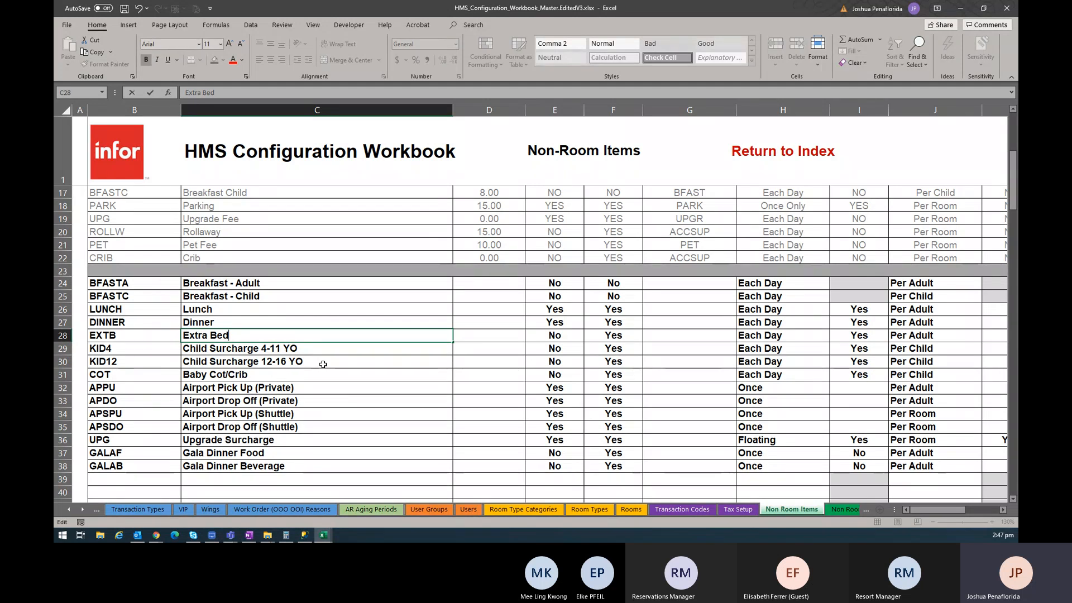
key("shift+Tab")
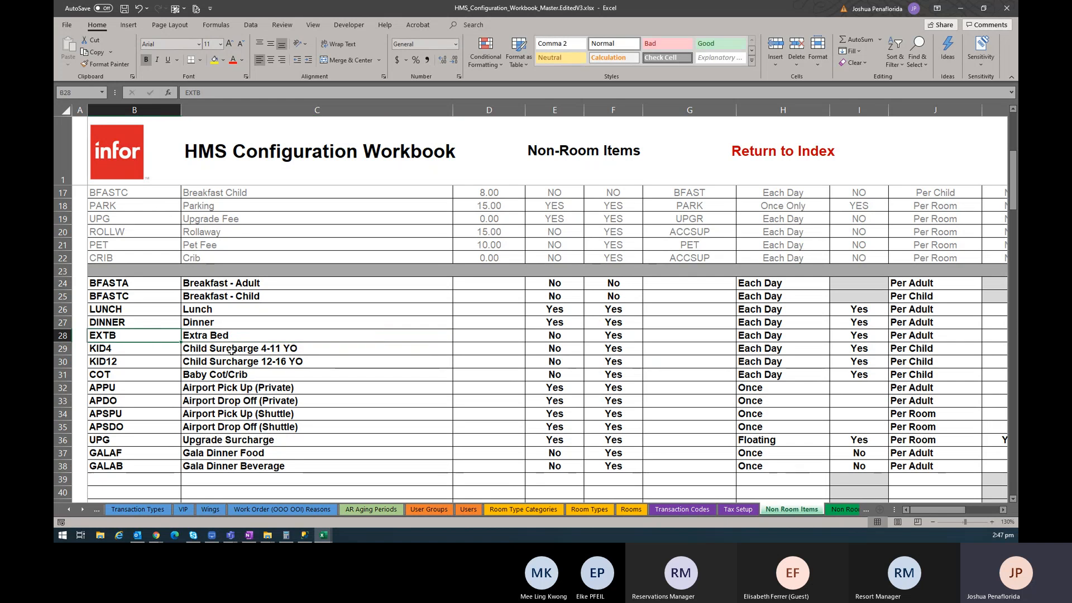
Return to Infor HMS and compare the pricing control options with the workbook's non-room items, keeping Per Adult
key("alt+Tab")
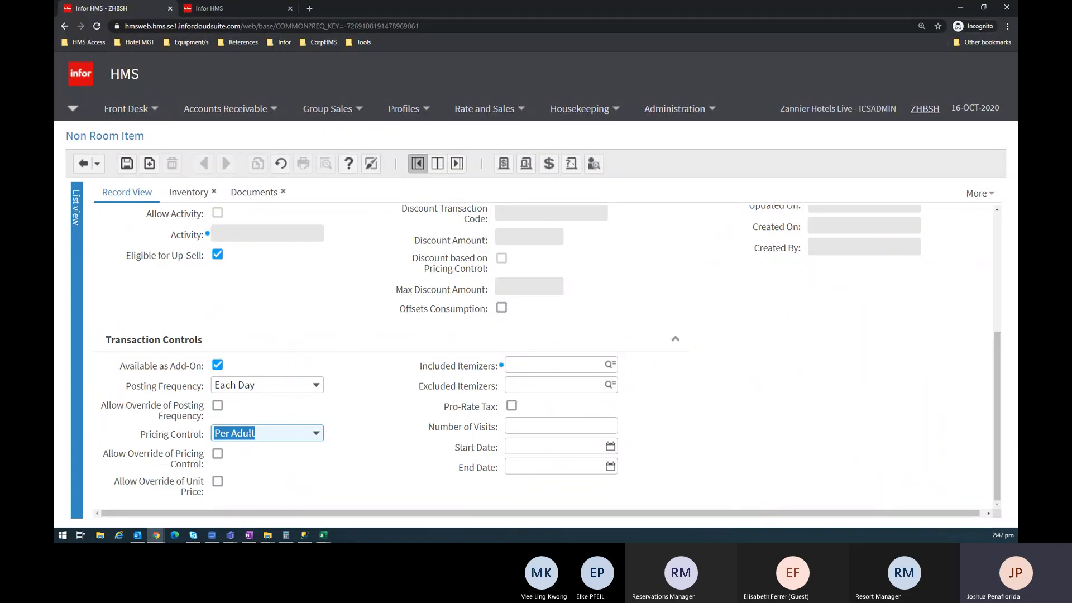
left_click(315, 433)
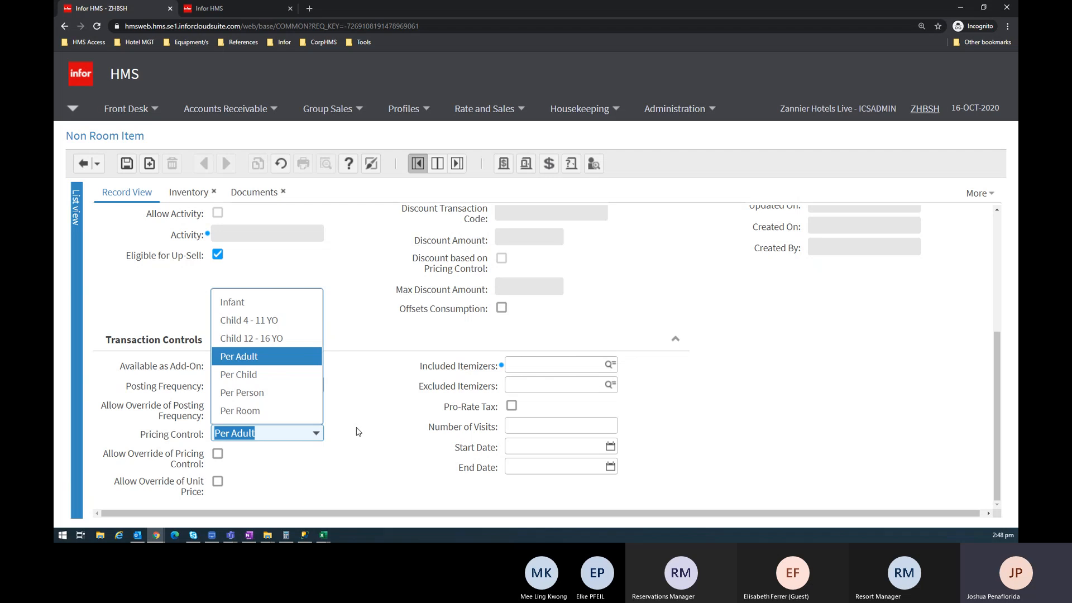
key("alt+Tab")
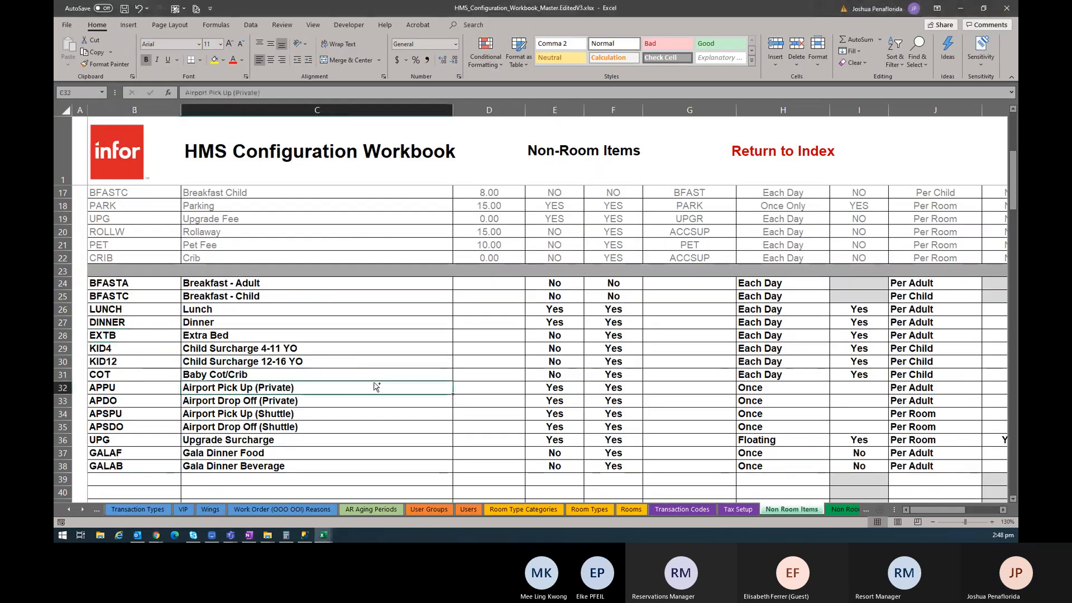
key("alt+Tab")
left_click(345, 461)
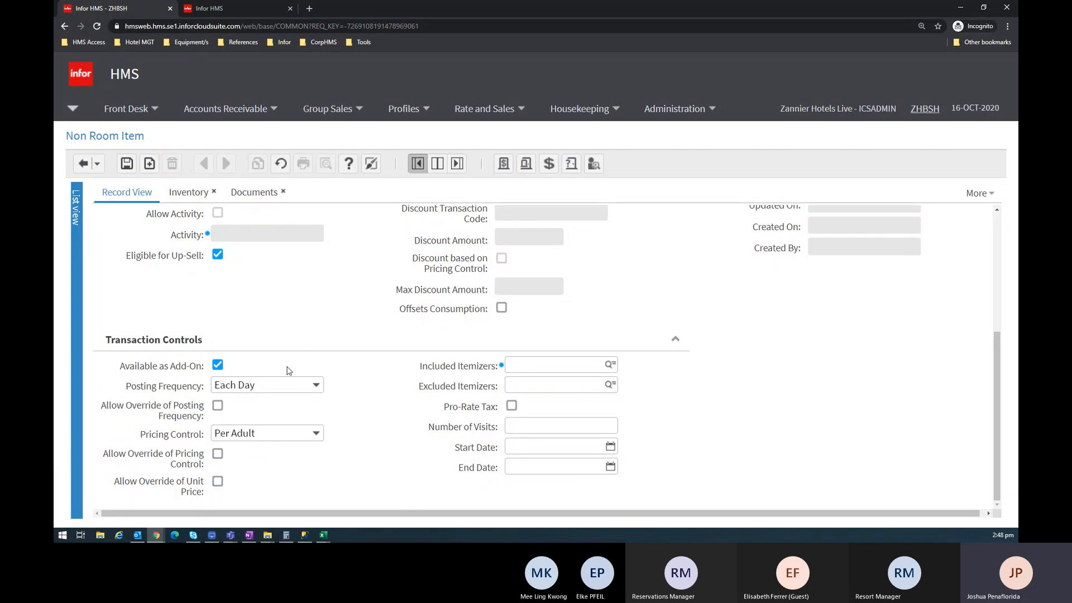
Select the BFASTA item's price in the transaction details to review it
scroll(264, 389, "up", 3)
scroll(264, 389, "up", 1)
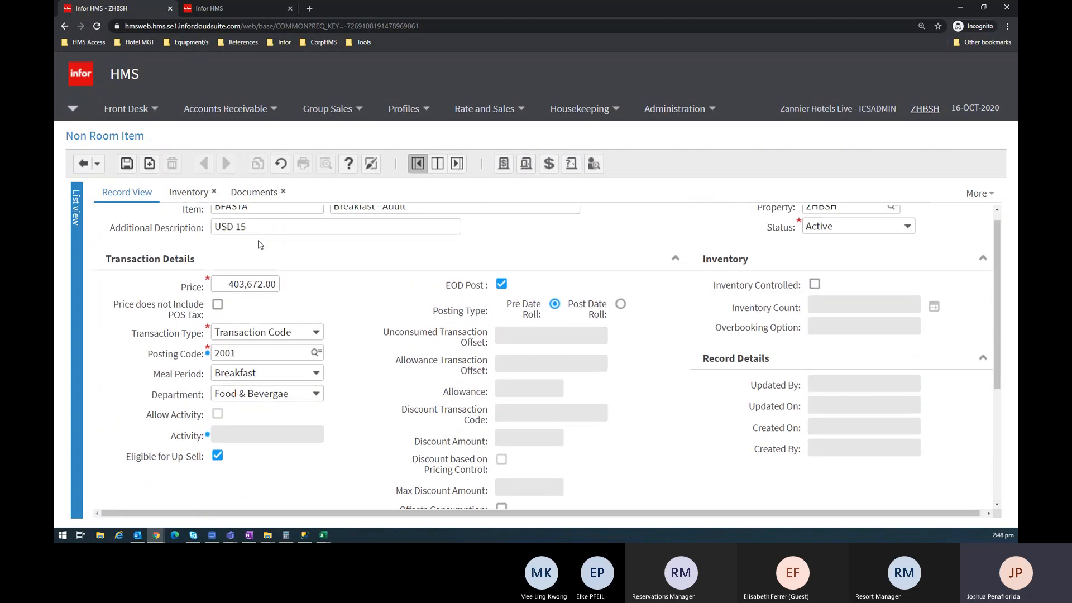
left_click(246, 282)
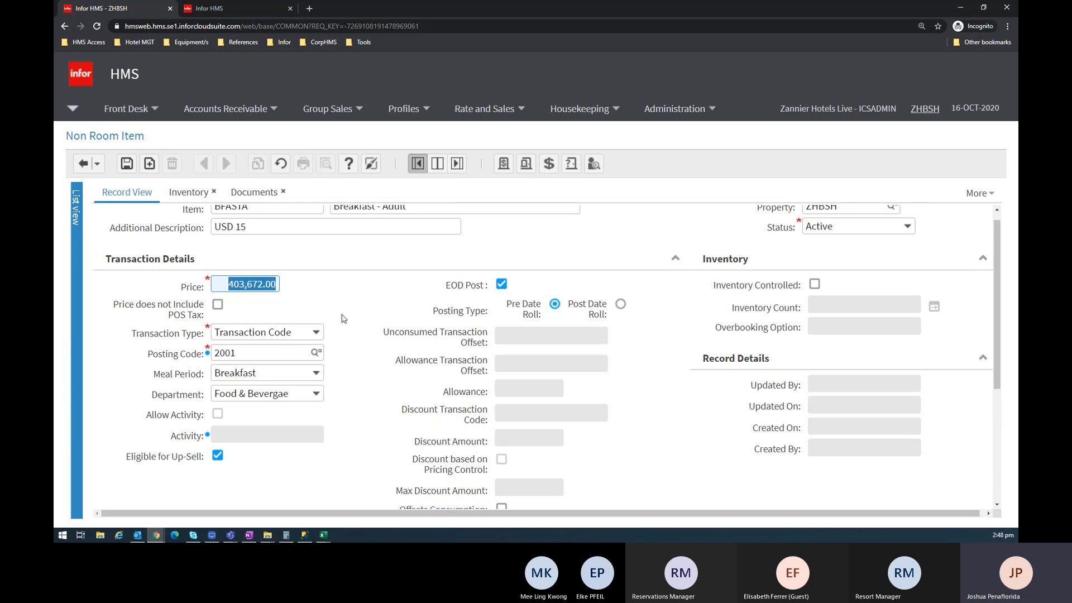
Allow override of the unit price in the BFASTA item's transaction controls
scroll(343, 319, "down", 1)
scroll(343, 319, "down", 3)
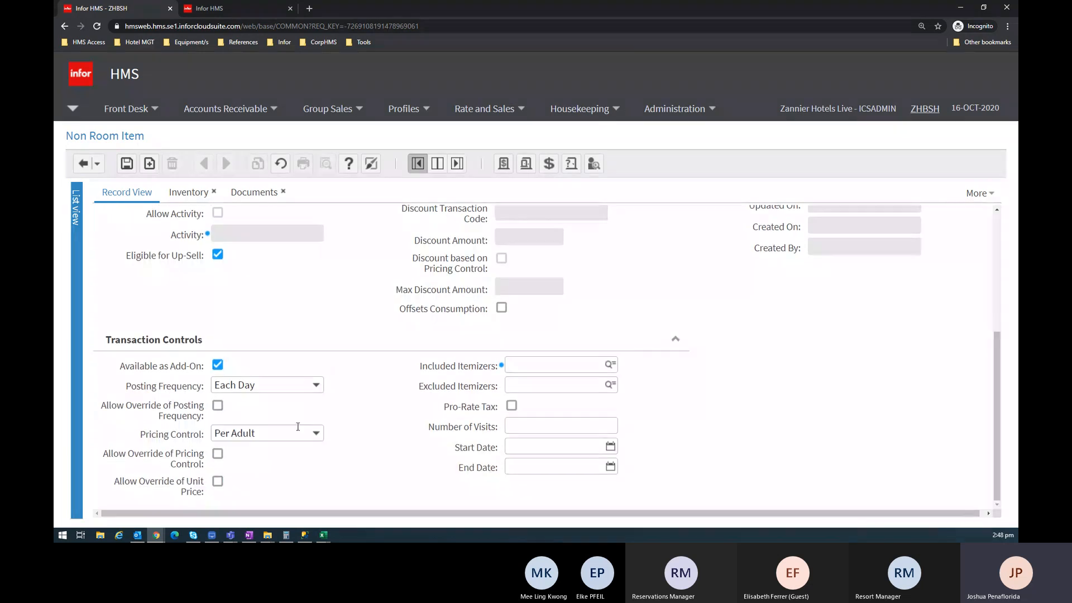
left_click(217, 482)
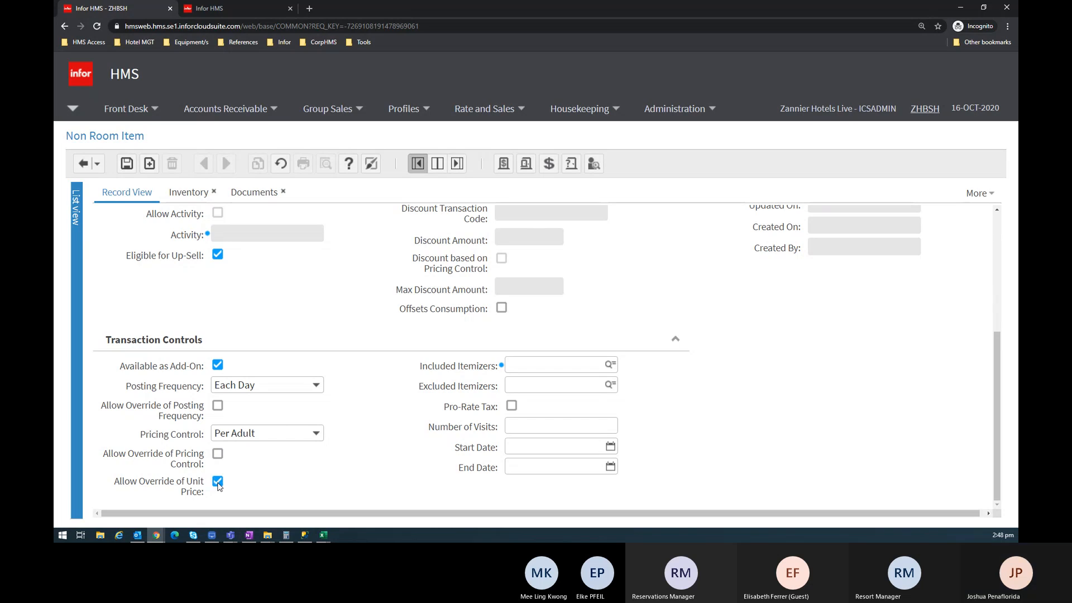
scroll(295, 484, "up", 1)
scroll(294, 483, "down", 1)
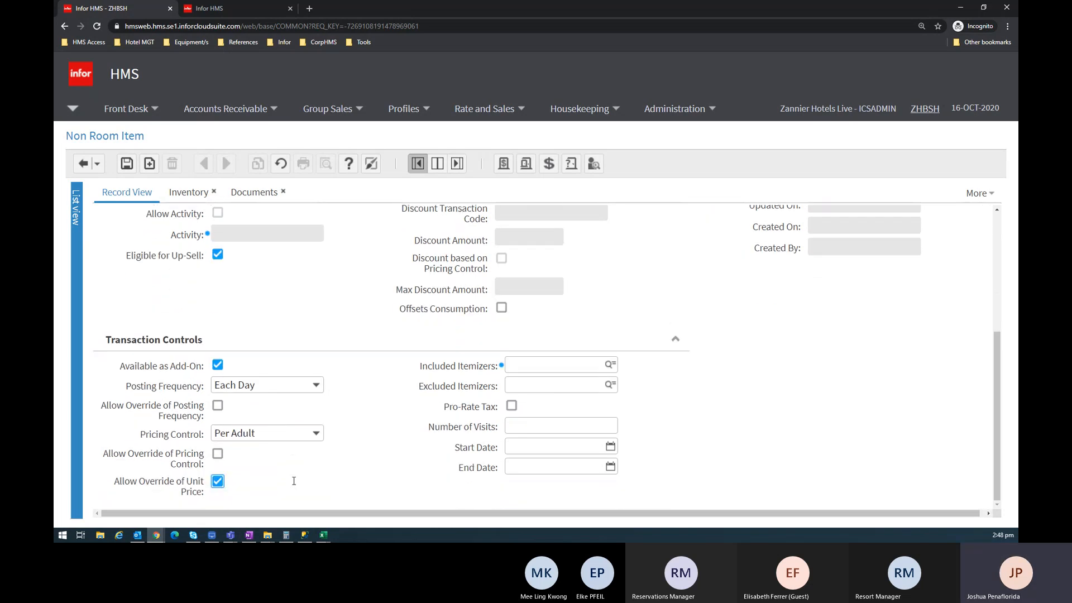
Review the BFASTA item's price and transaction details and save the record
scroll(297, 480, "up", 4)
left_click(235, 302)
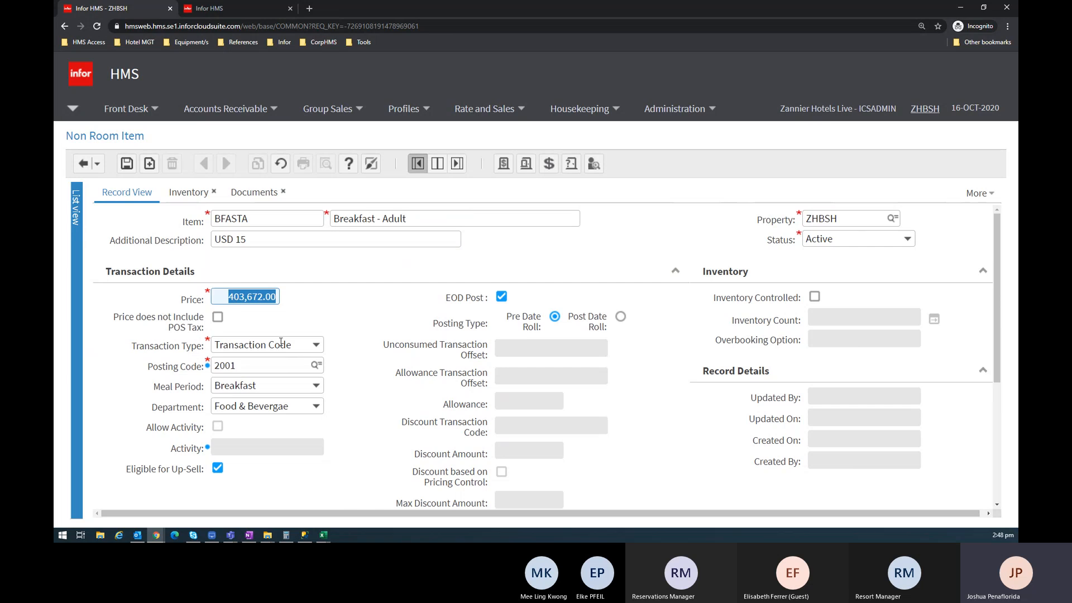
scroll(312, 383, "down", 4)
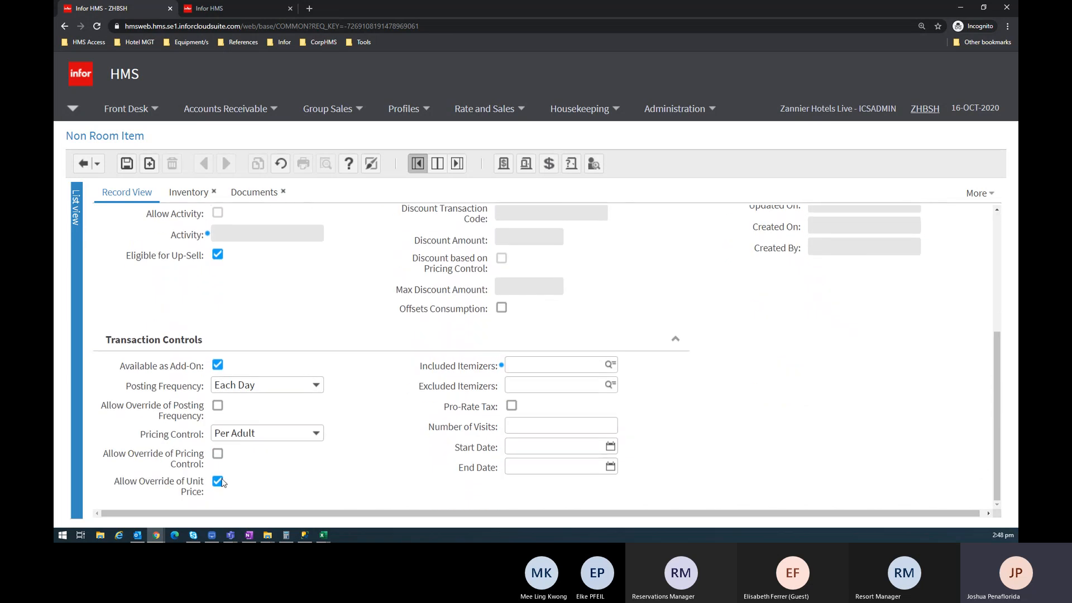
scroll(389, 437, "up", 3)
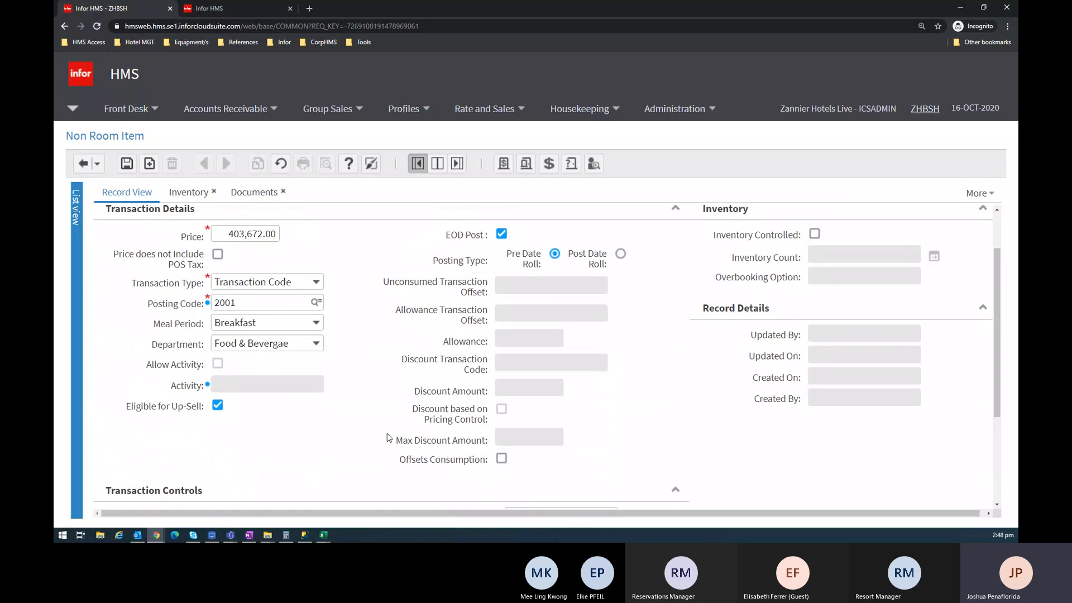
scroll(389, 437, "up", 1)
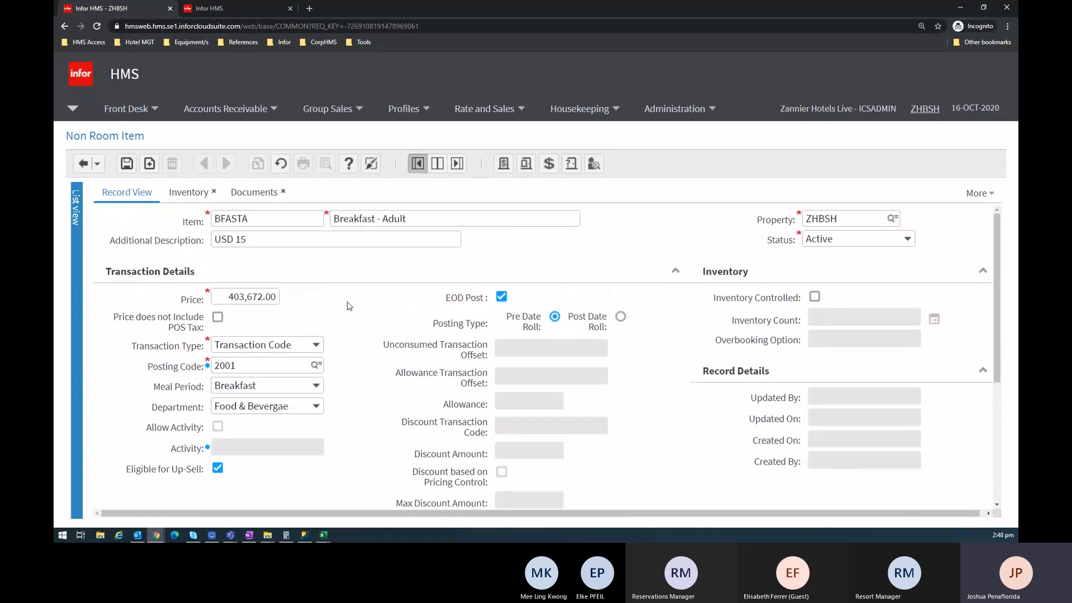
left_click(128, 164)
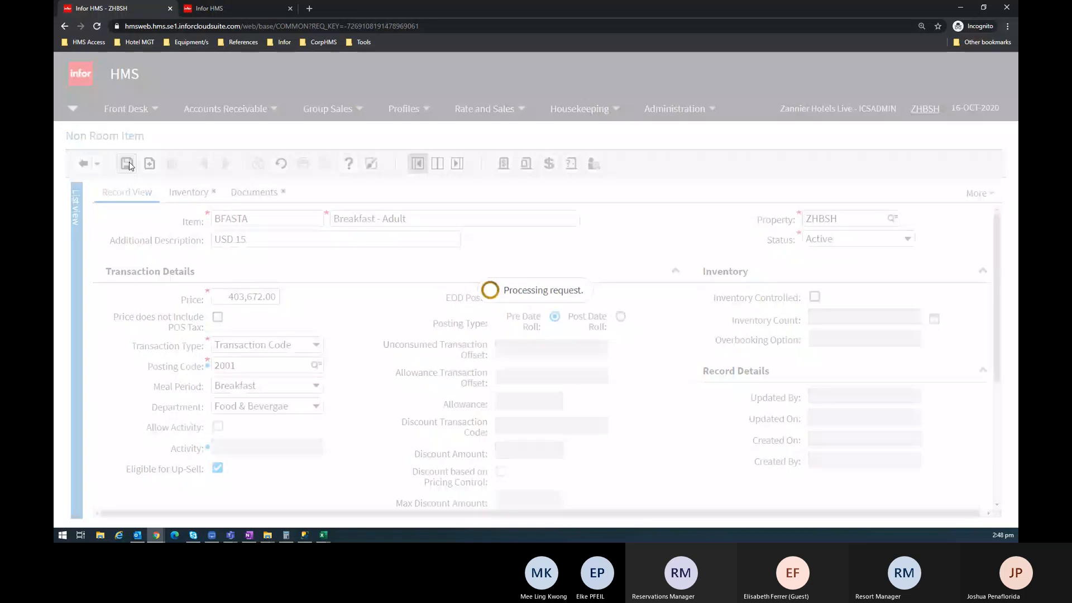
key("Tab")
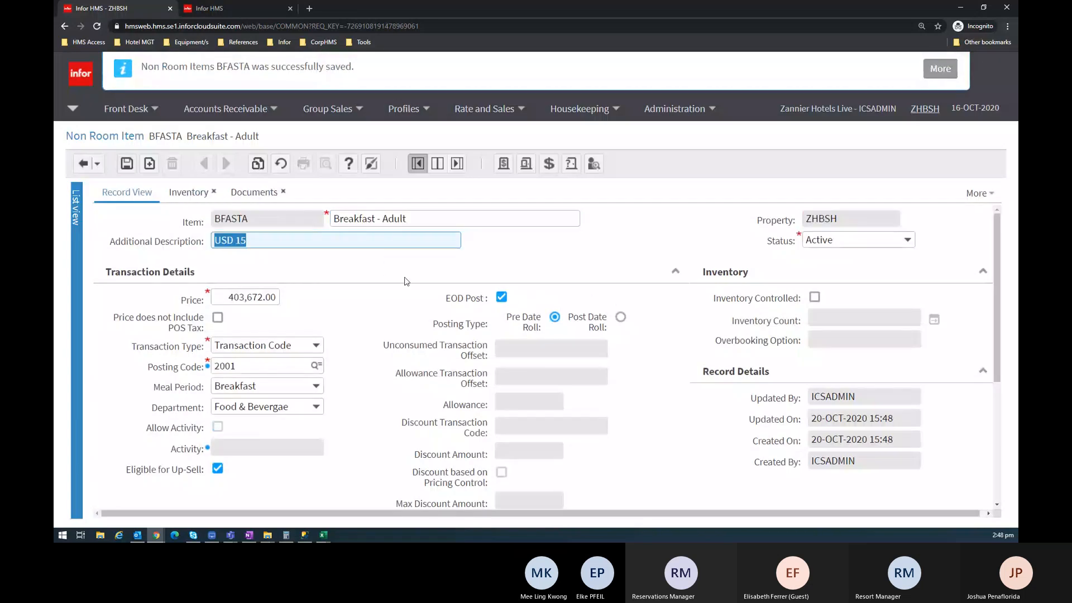
scroll(396, 279, "down", 2)
scroll(407, 291, "up", 1)
scroll(406, 291, "up", 1)
scroll(407, 279, "down", 1)
scroll(405, 271, "up", 1)
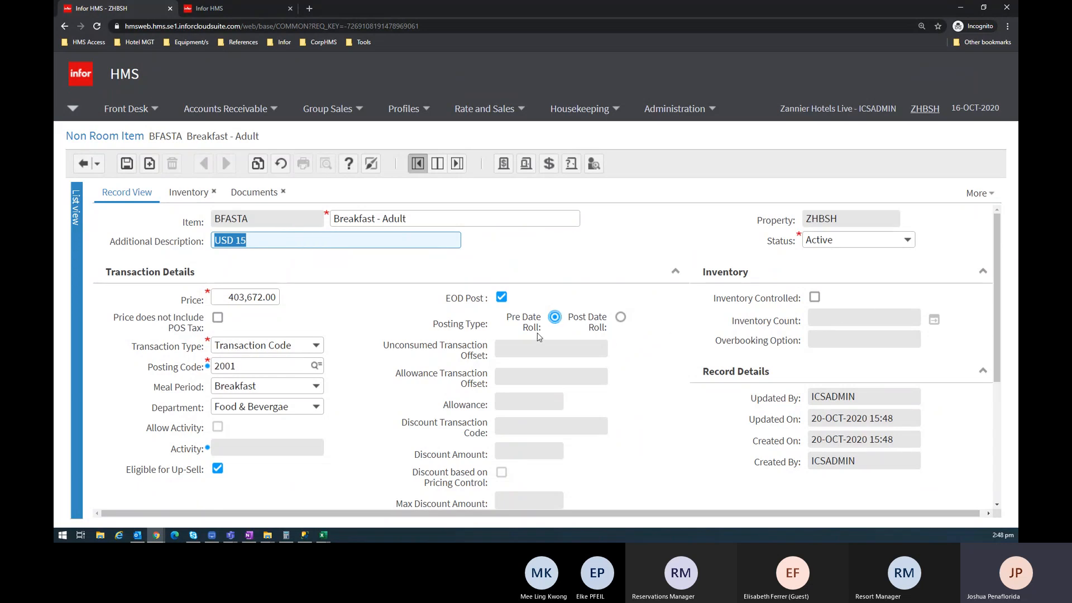
Copy the item code EXTB from the Excel workbook and use it for a new non-room item in Infor HMS
key("alt+Tab")
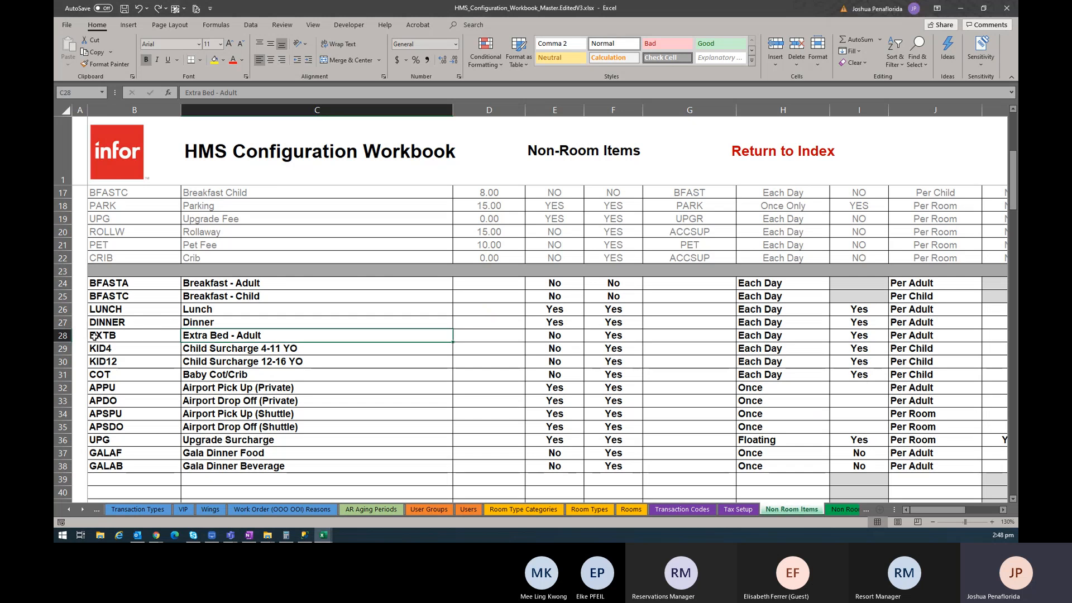
left_click_drag(94, 336, 251, 336)
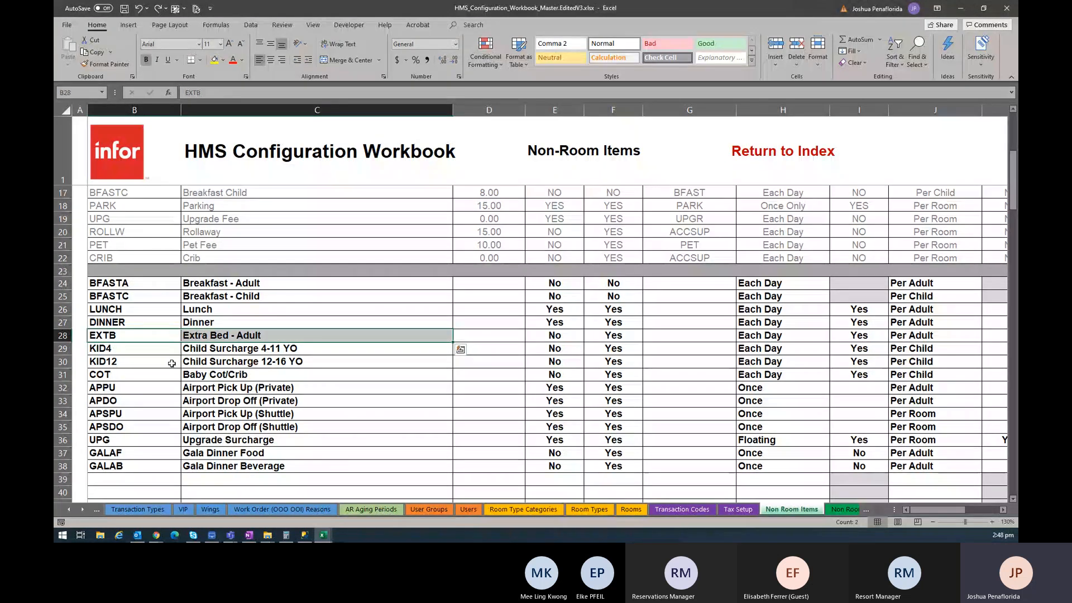
key("shift+Left")
key("ctrl+c")
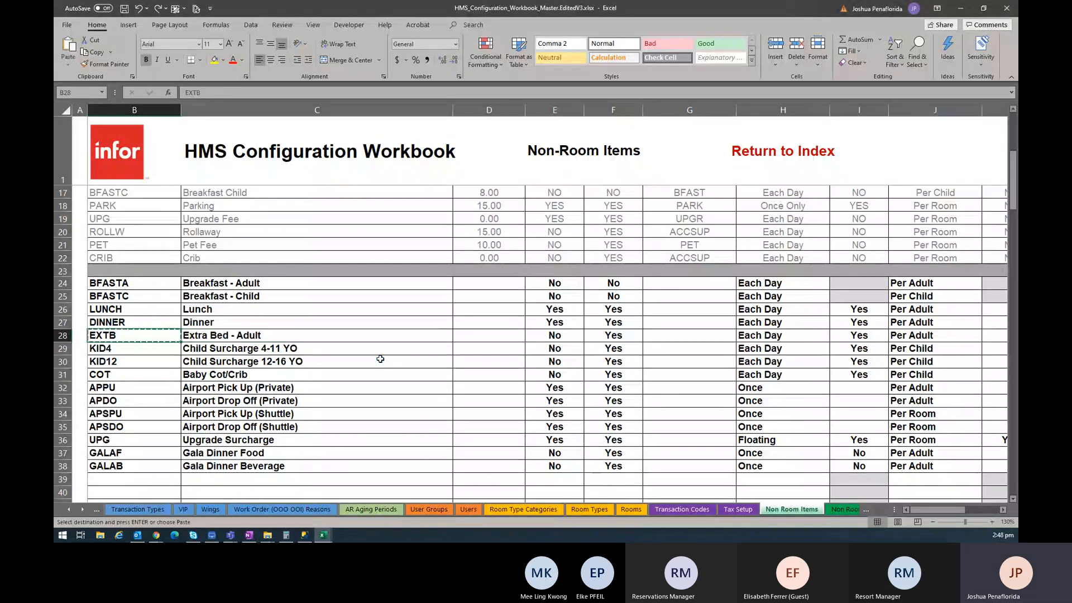
key("alt+Tab")
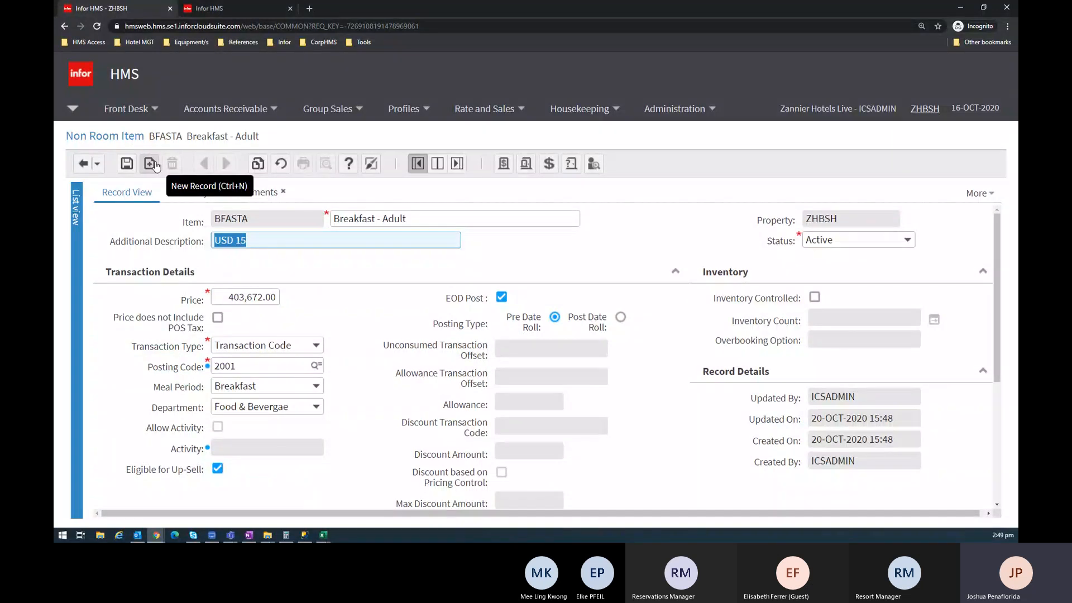
left_click(150, 164)
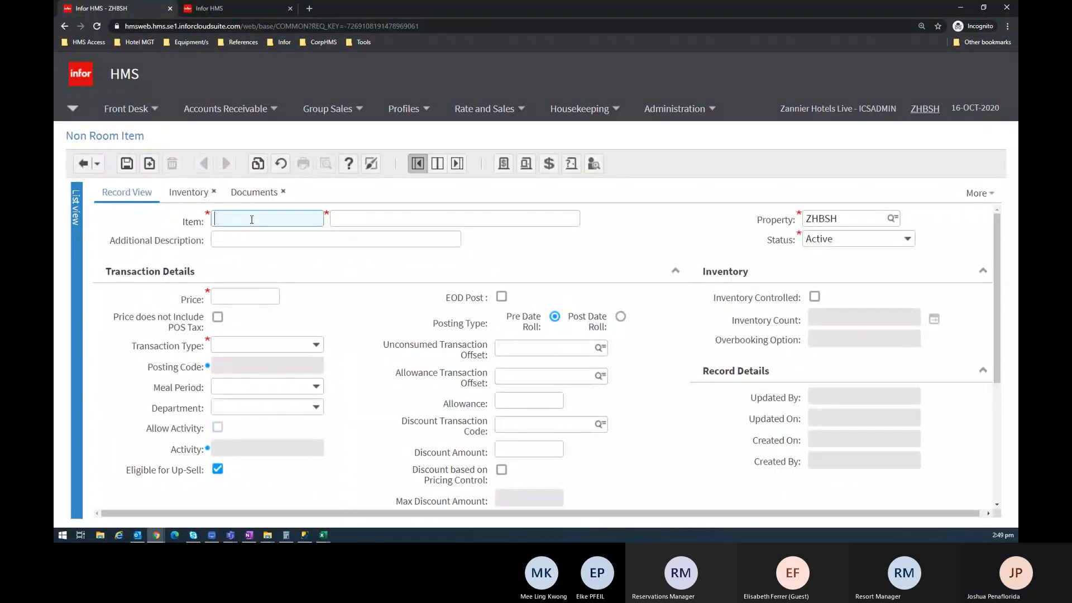
key("ctrl+v")
key("Tab")
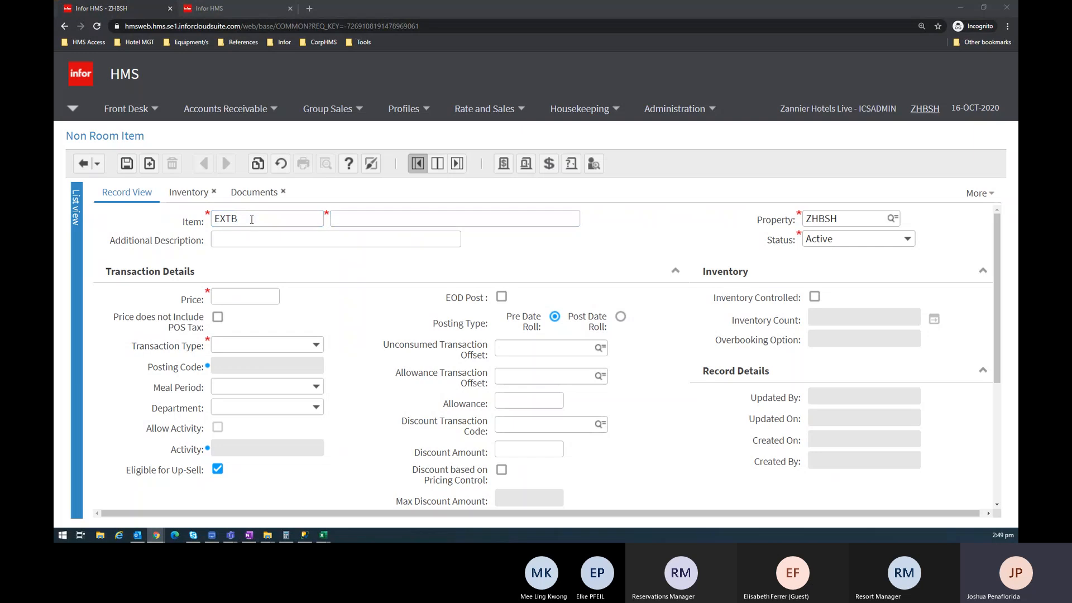
Copy the description Extra Bed - Adult from the Excel workbook into the new EXTB item in Infor HMS
key("alt+Tab")
left_click(259, 332)
key("ctrl+c")
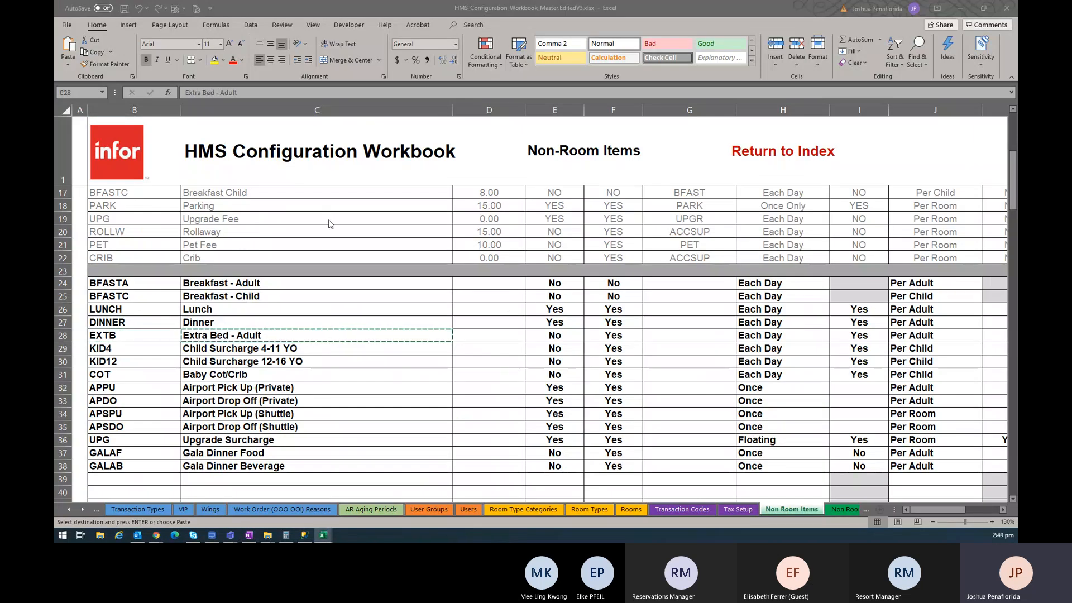
key("alt+Tab")
key("ctrl+v")
left_click(407, 241)
key("Tab")
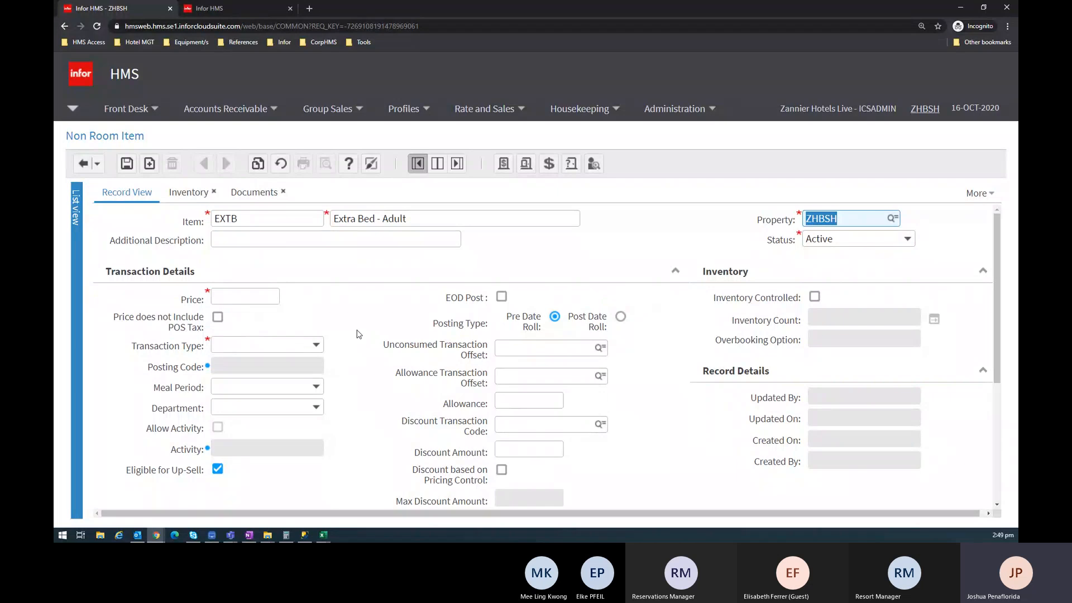
Set the transaction type to Transaction Code and choose posting code 1004, Extra person charge, by searching for "extra"
left_click(315, 344)
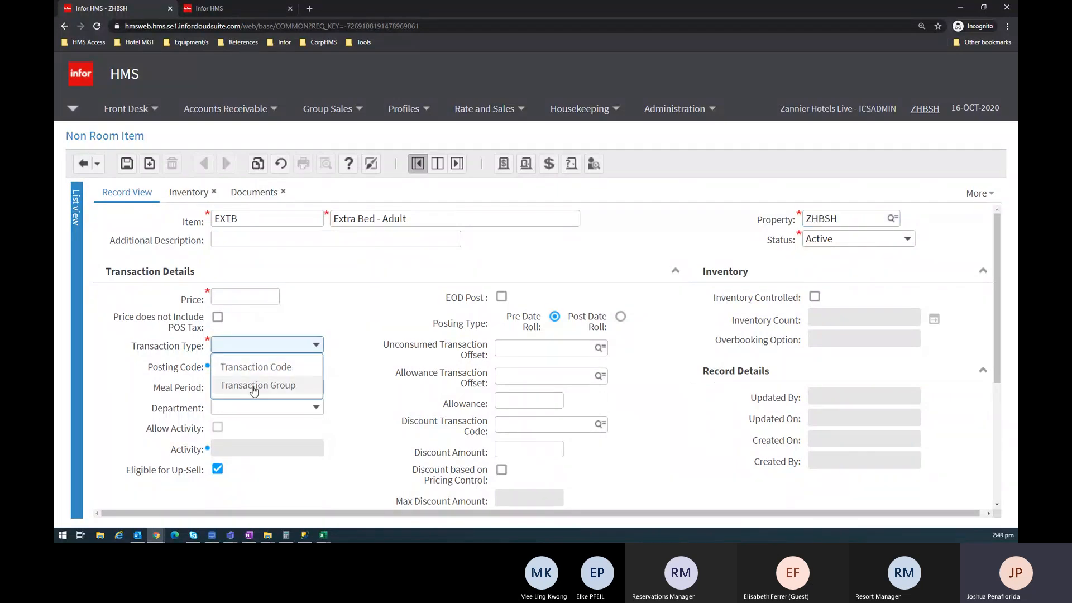
left_click(267, 366)
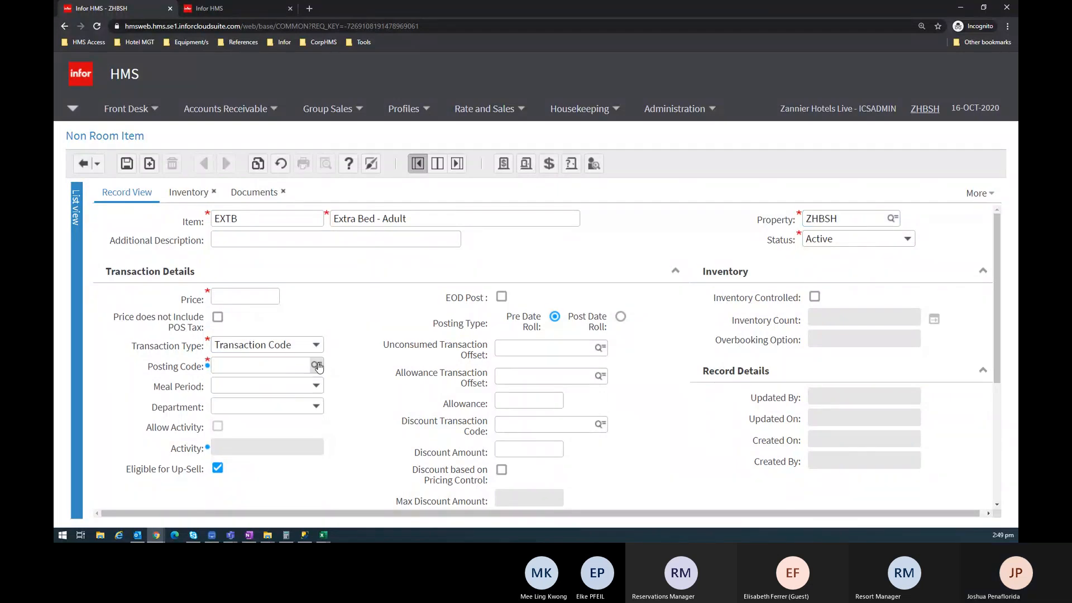
left_click(315, 365)
left_click(366, 226)
type("extra")
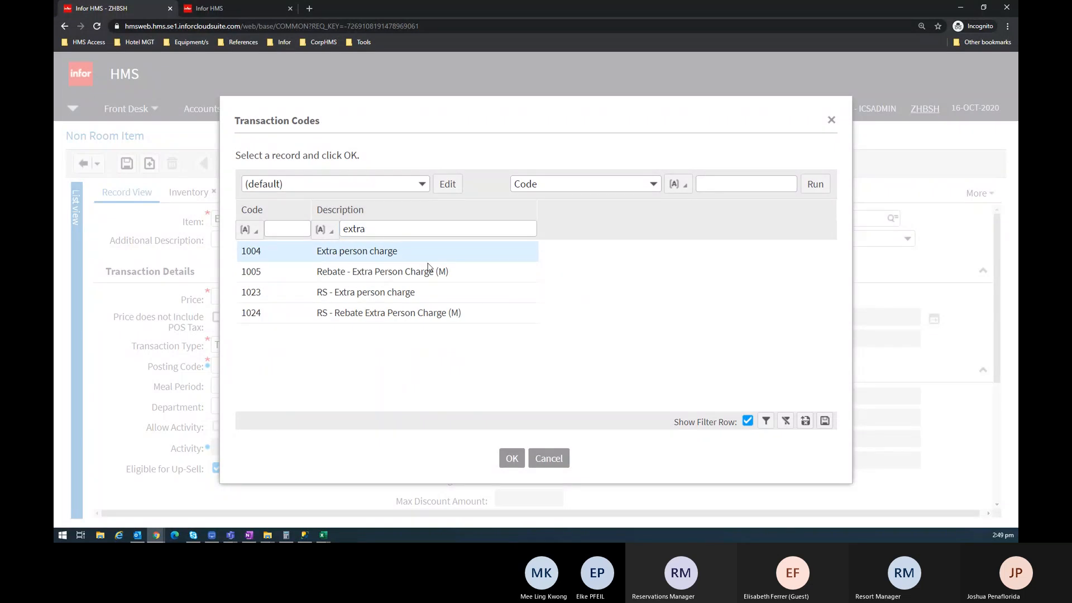
double_click(484, 258)
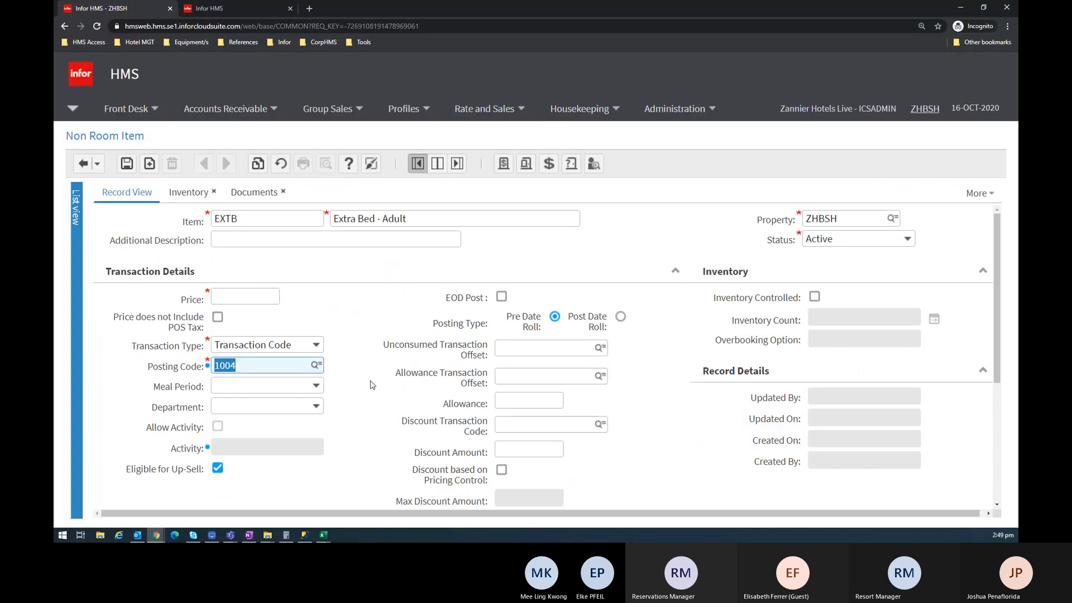
Assign the EXTB item to the Housekeeping department and enable EOD posting
left_click(256, 296)
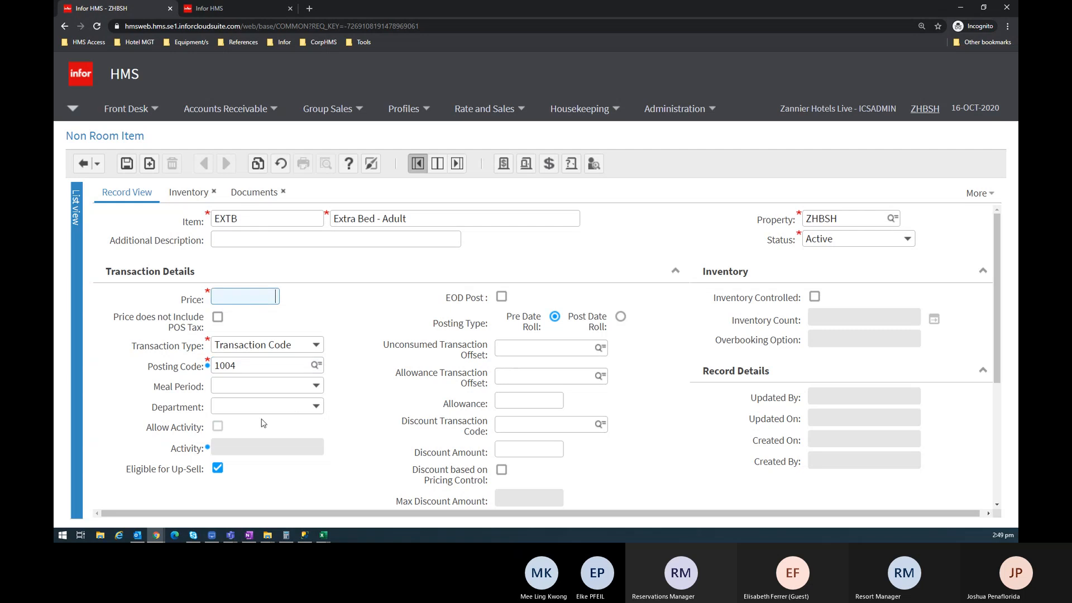
left_click(316, 407)
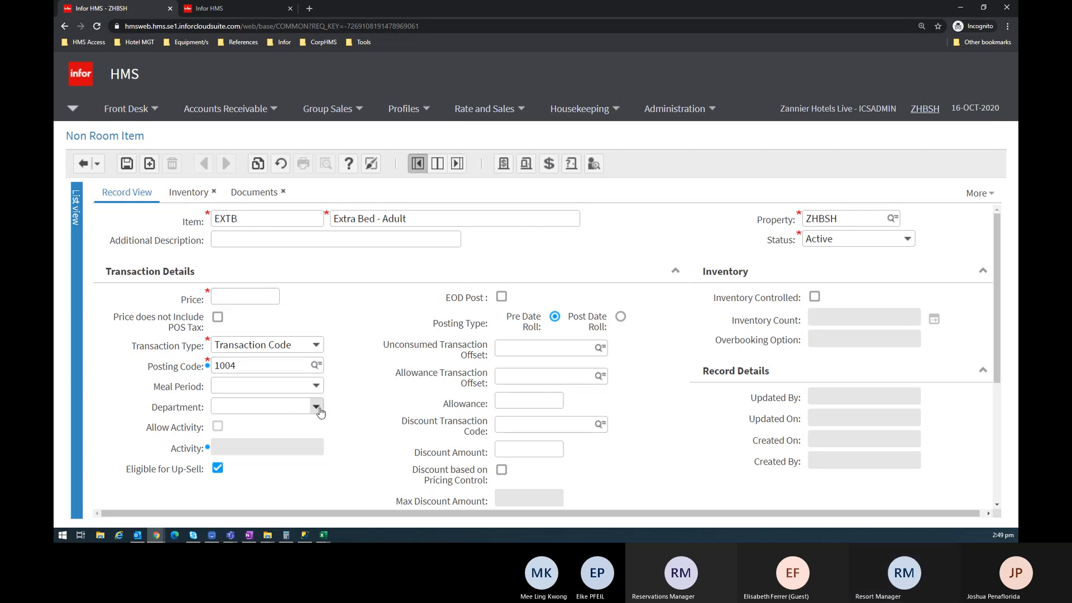
type("h")
key("Tab")
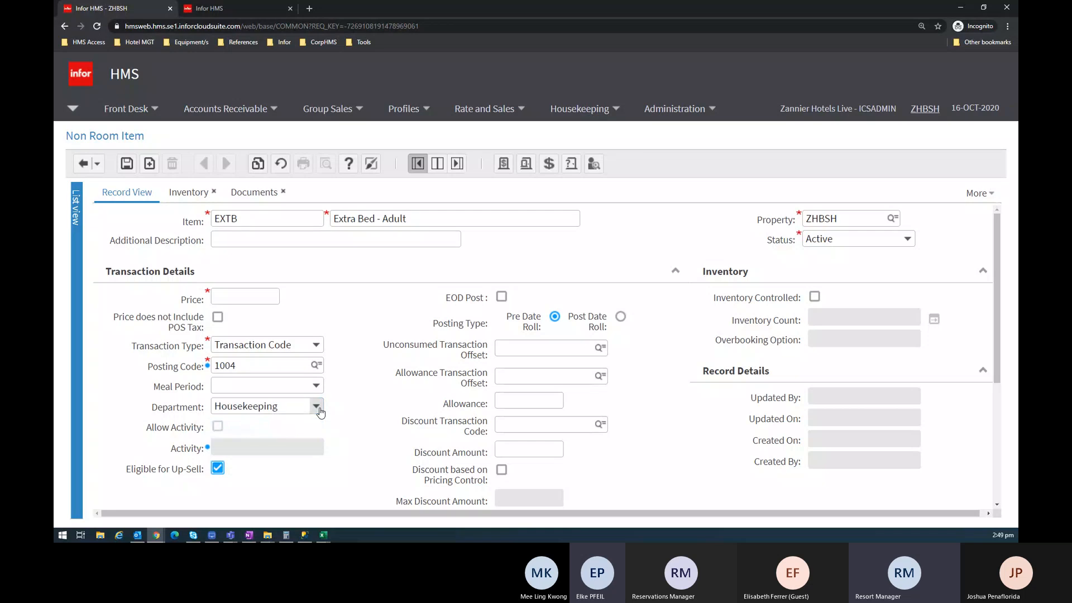
left_click(256, 299)
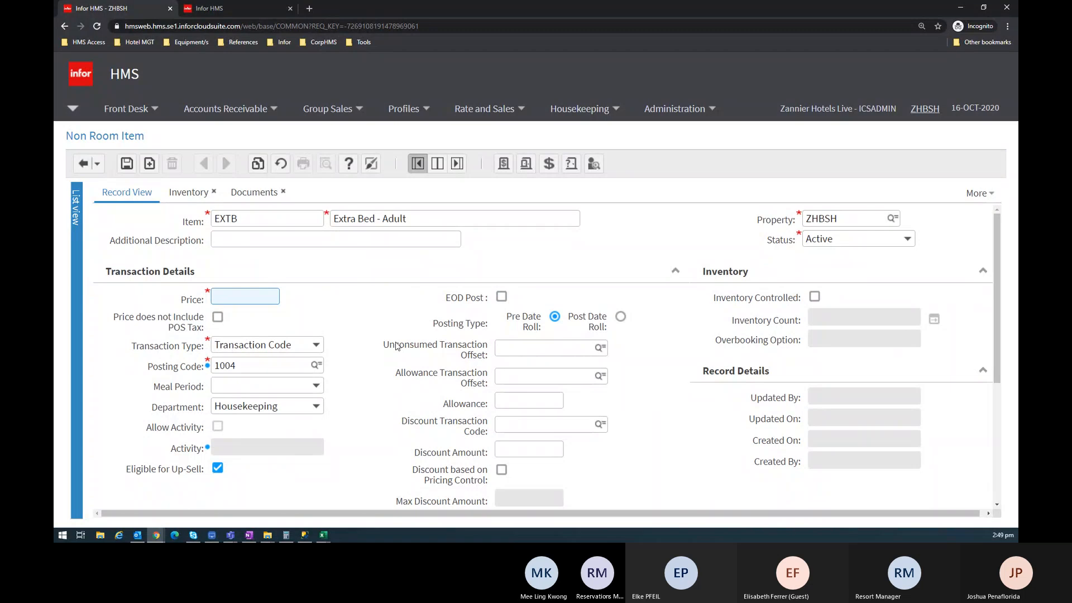
left_click(502, 301)
Make the EXTB item available as an add-on and look through its posting frequency and pricing control options
scroll(589, 413, "down", 3)
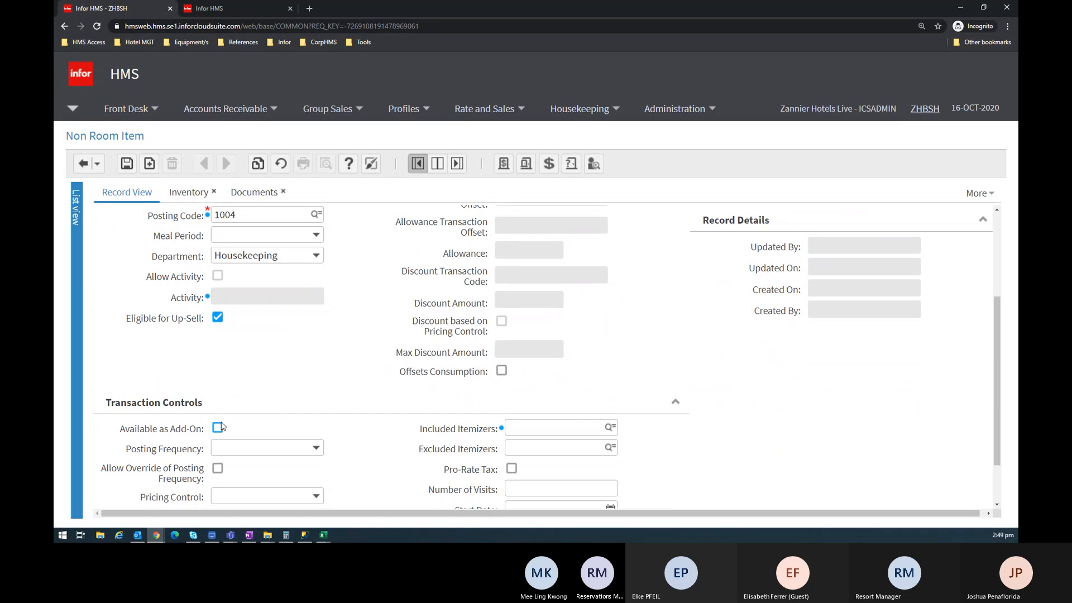
left_click(275, 454)
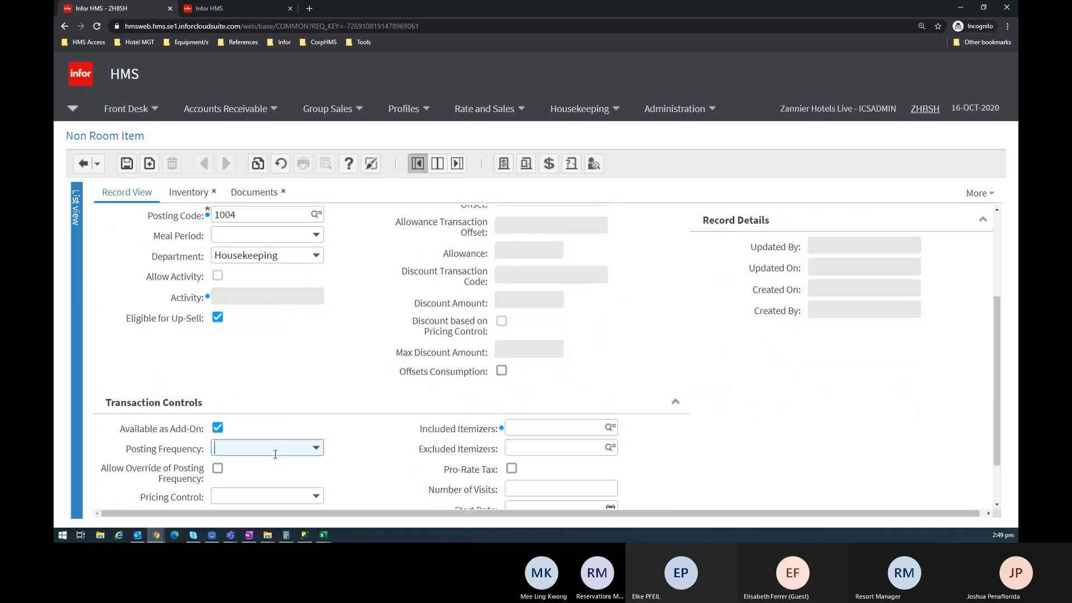
left_click(308, 453)
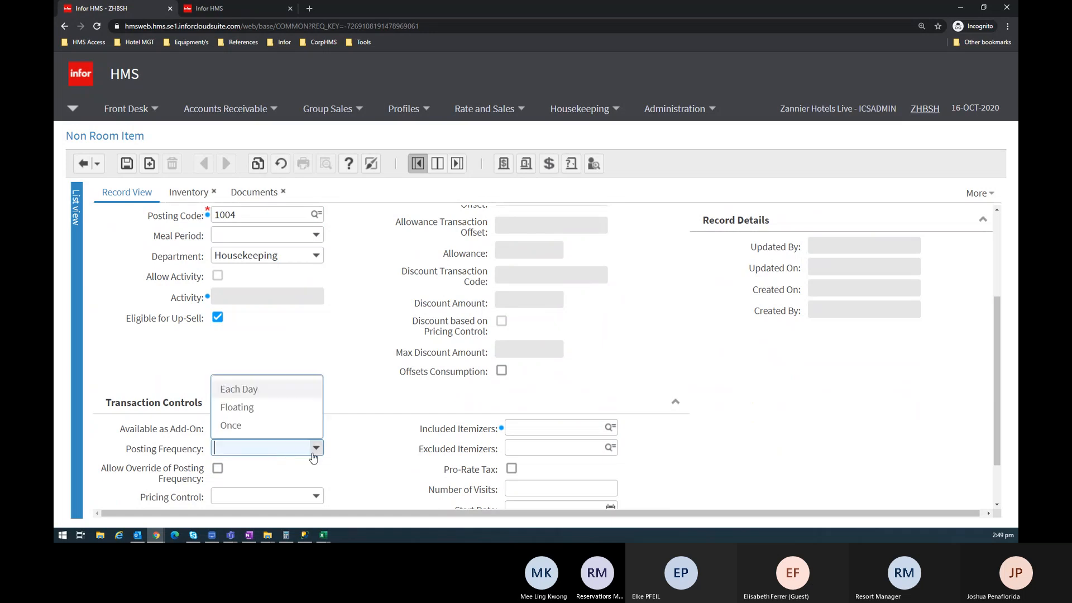
left_click(218, 469)
left_click(219, 468)
left_click(314, 497)
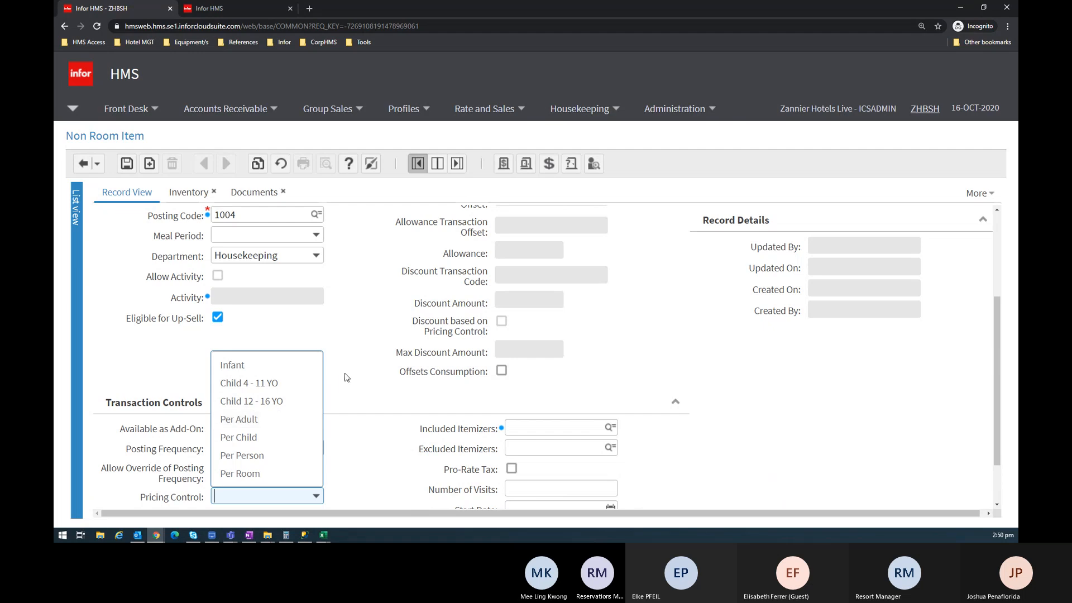
left_click(352, 374)
Set the EXTB item's price to 1,631,000.00 and select the amount for checking
scroll(352, 394, "up", 1)
scroll(352, 396, "up", 1)
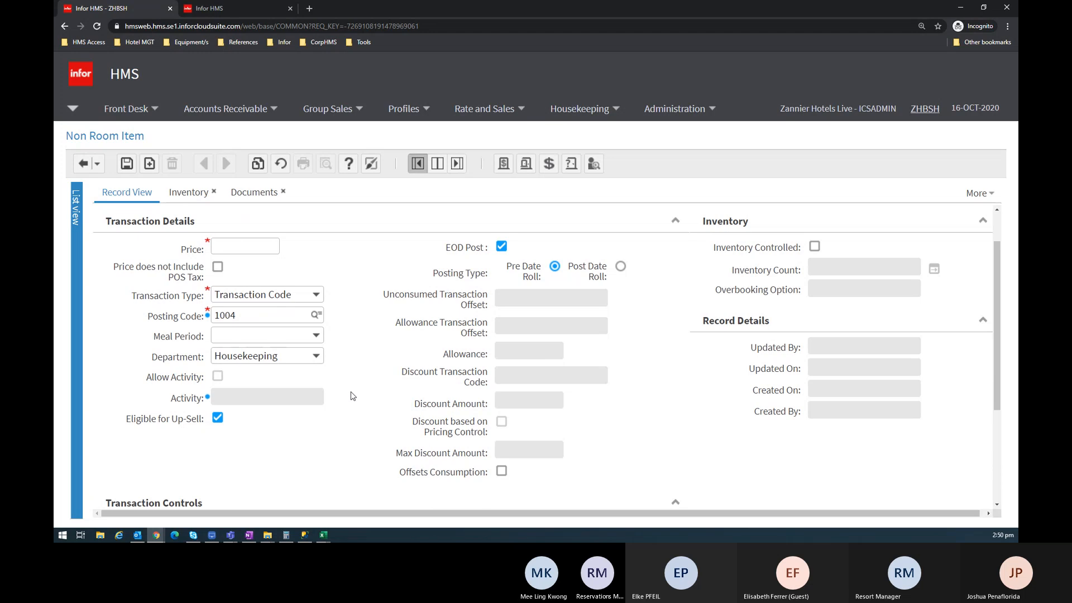
scroll(352, 395, "up", 1)
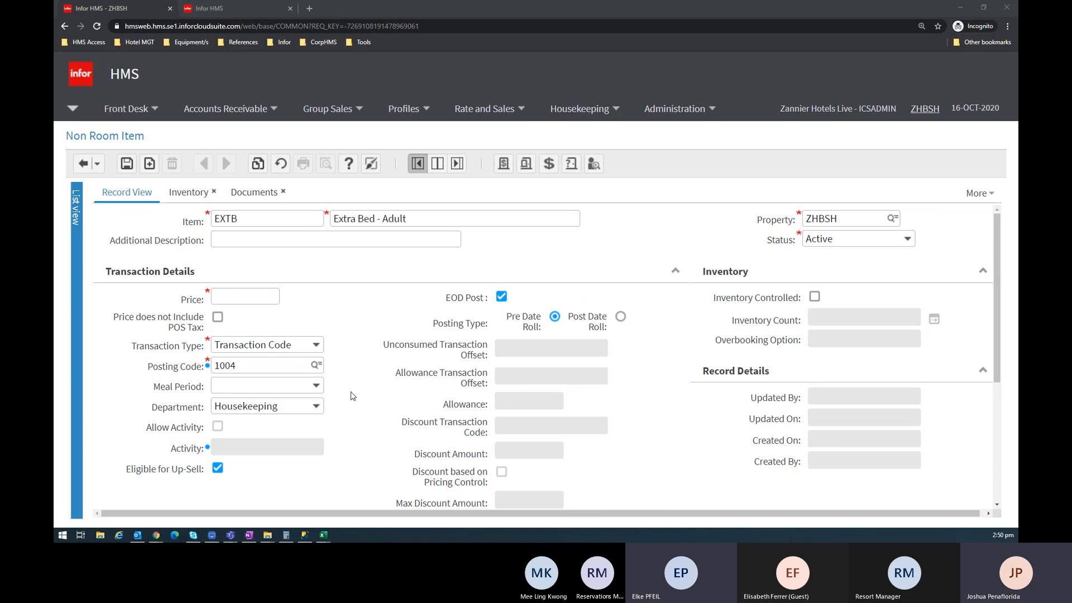
left_click(343, 379)
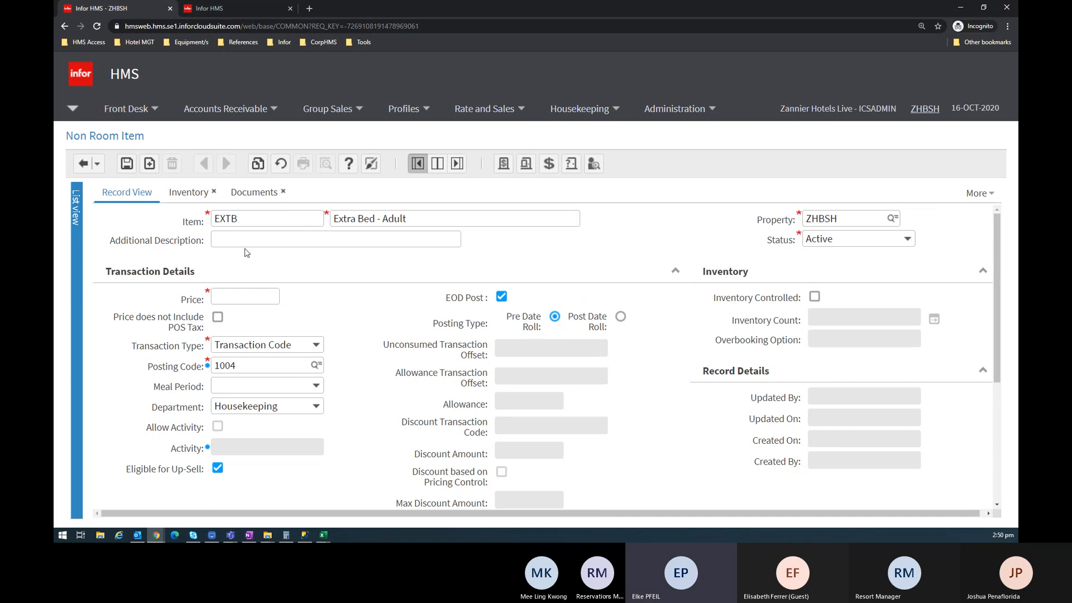
left_click(243, 293)
type("1,631,00")
type("000")
key("Tab")
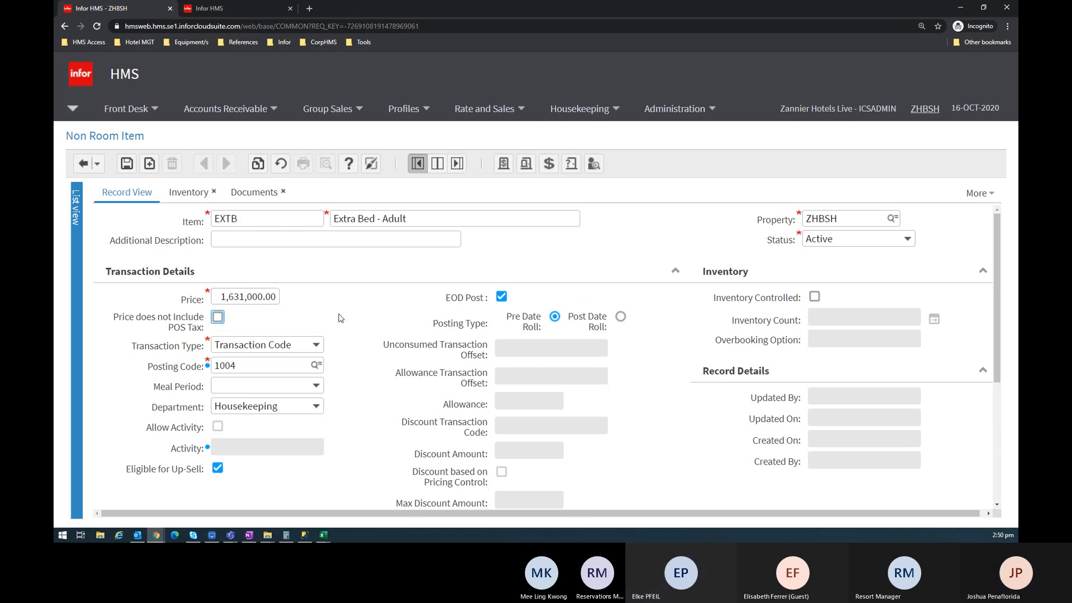
left_click(269, 300)
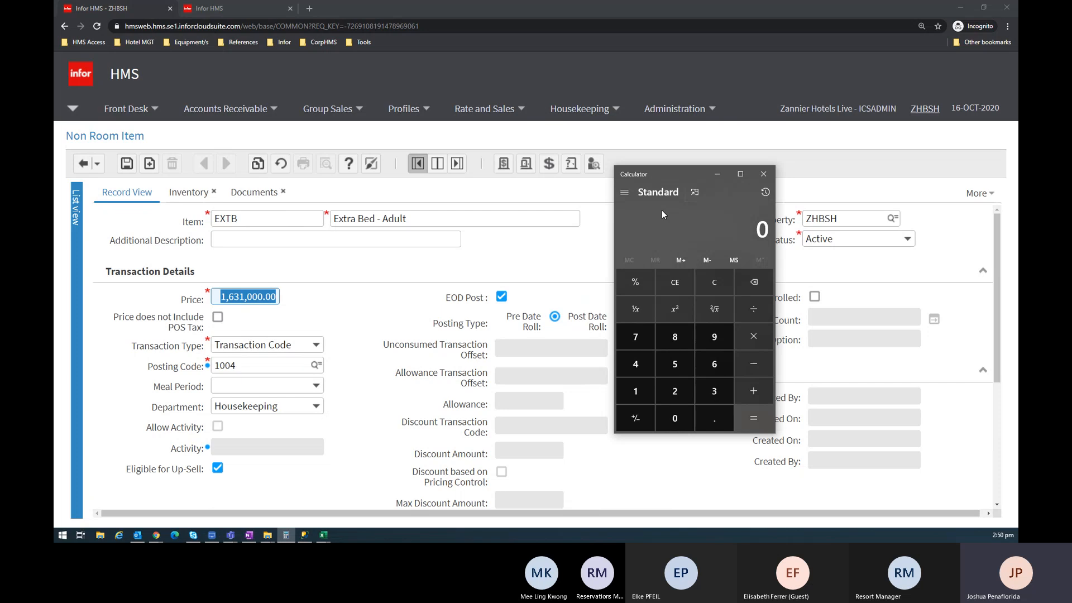
left_click(244, 296)
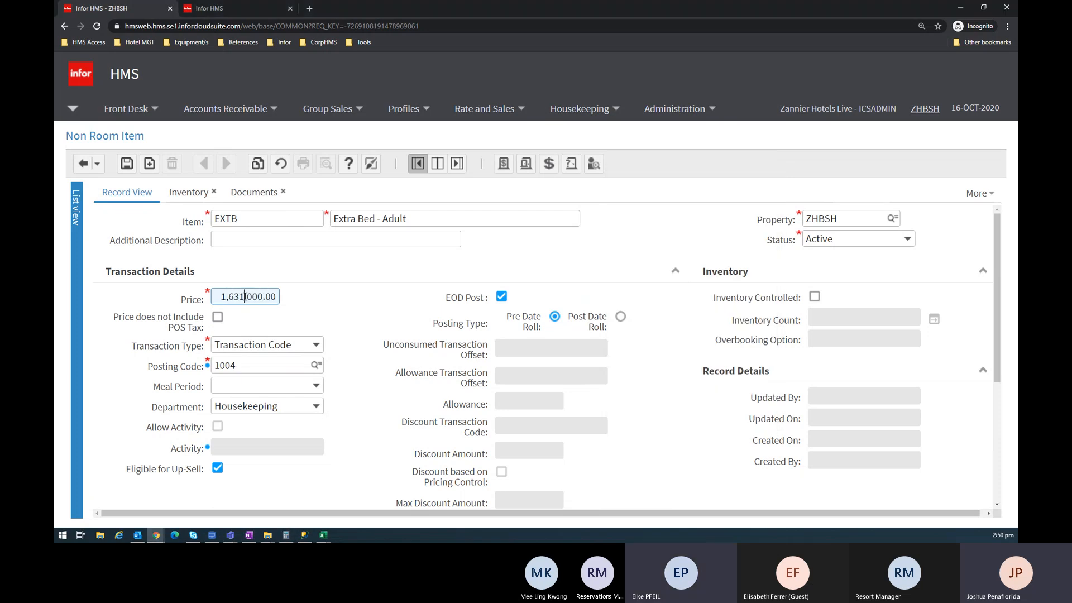
double_click(245, 296)
left_click(374, 326)
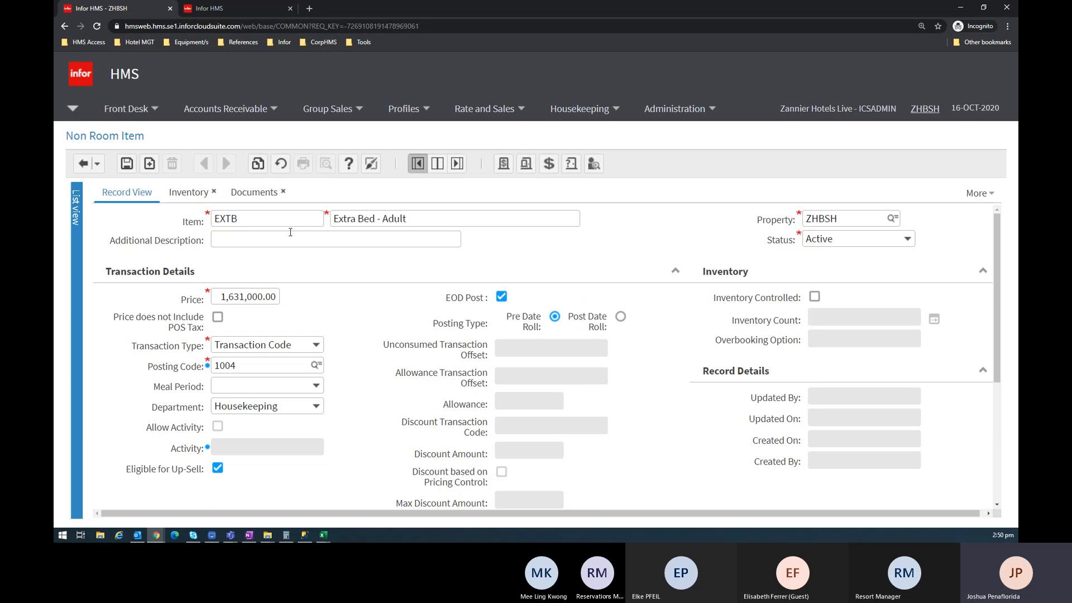
scroll(353, 303, "down", 2)
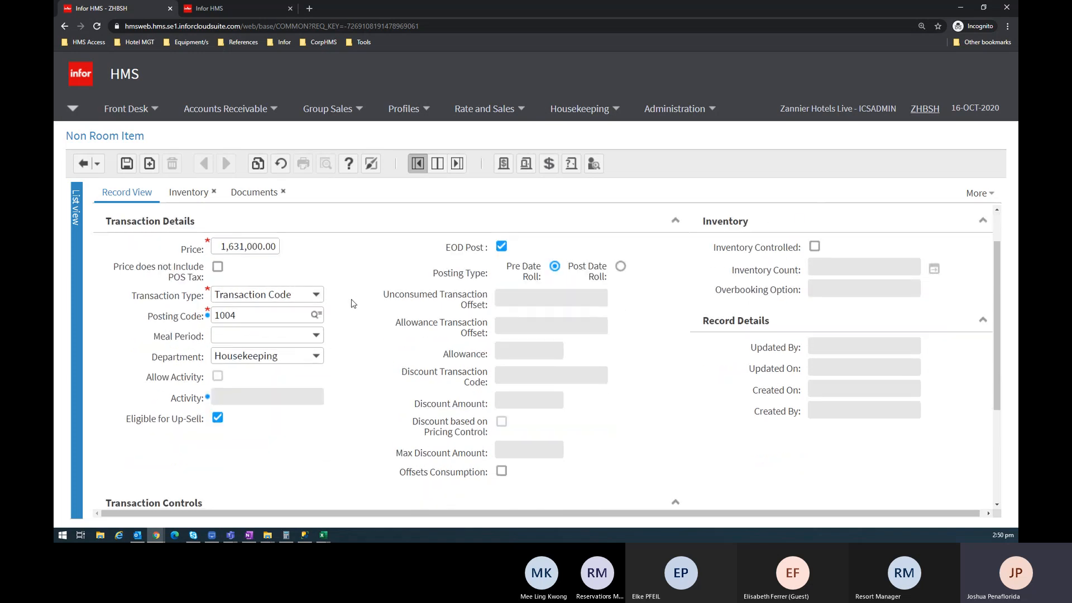
scroll(353, 307, "down", 1)
scroll(354, 328, "up", 3)
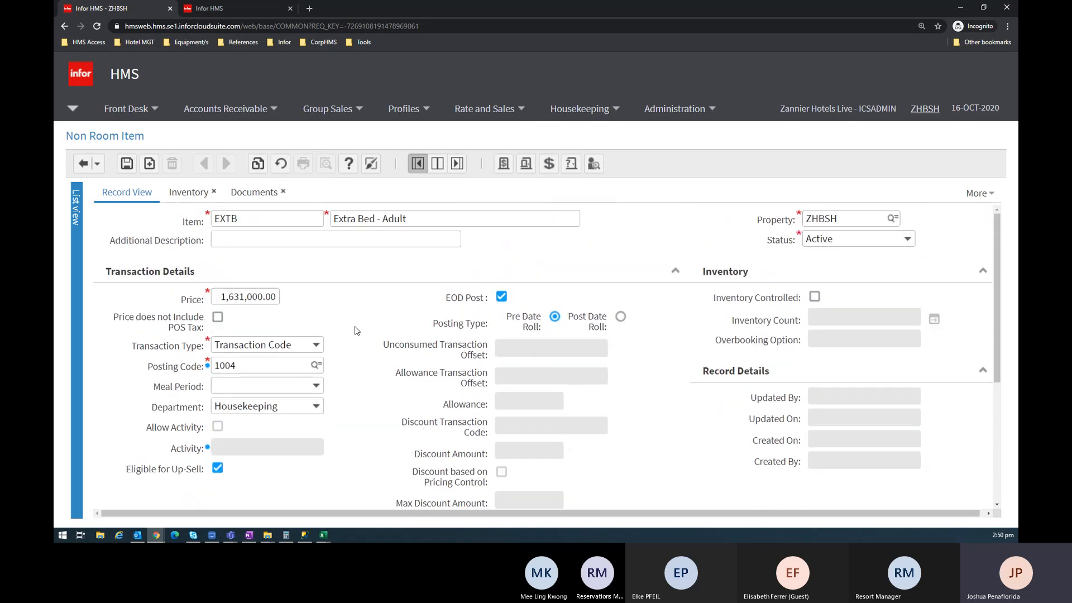
Set the EXTB item's pricing control to Per Room
left_click(139, 275)
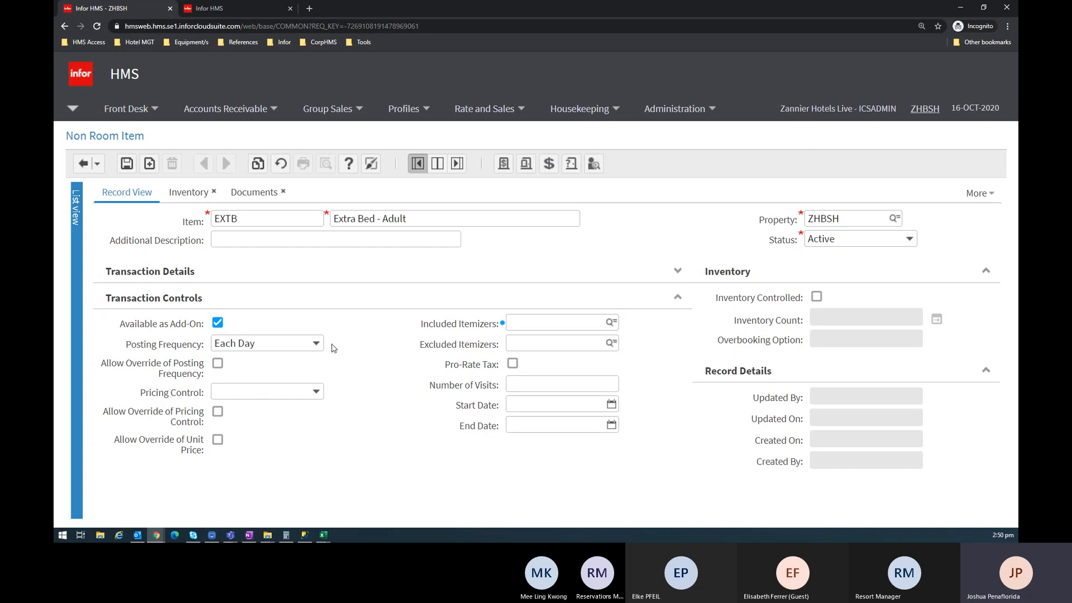
left_click(317, 391)
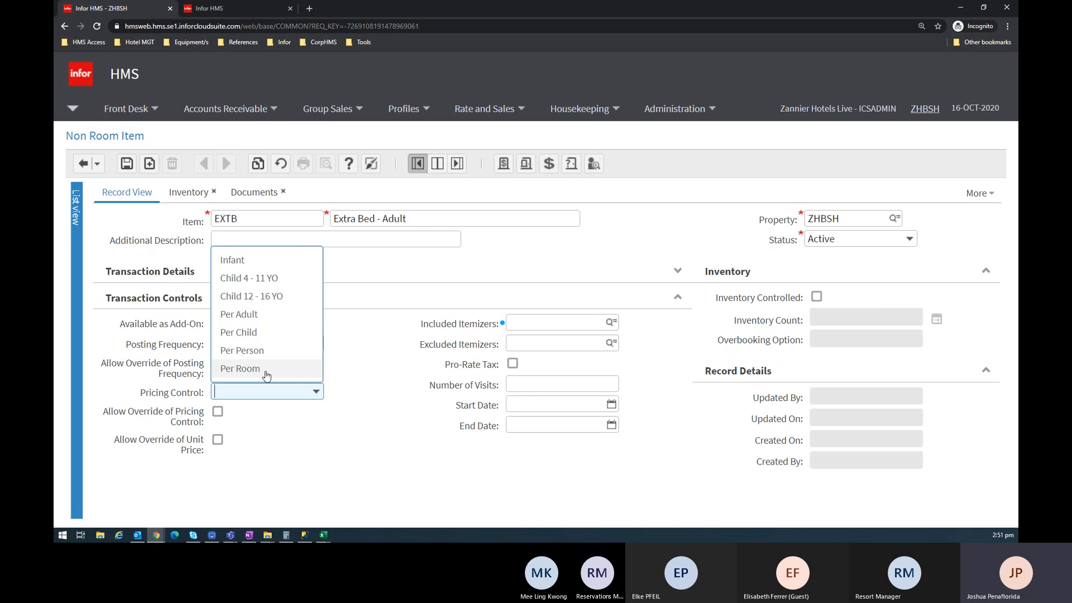
left_click(240, 369)
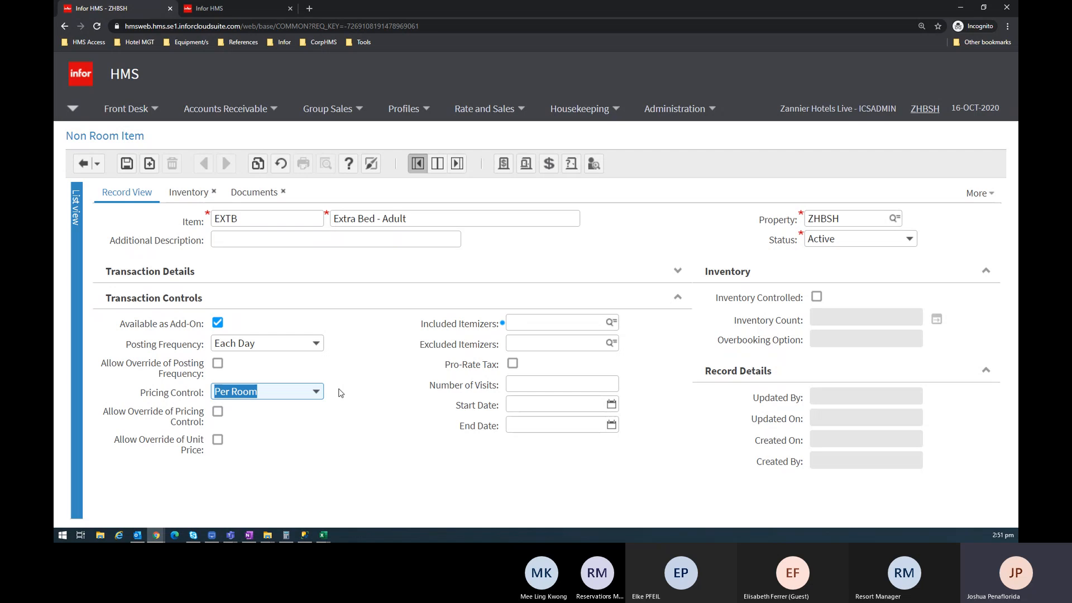
left_click(312, 391)
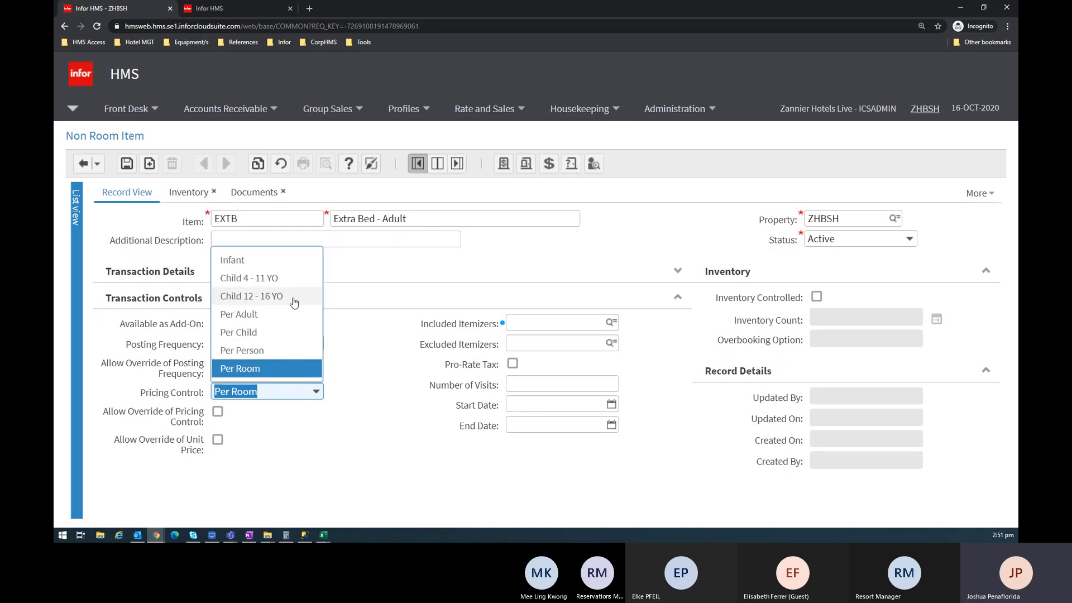
left_click(363, 355)
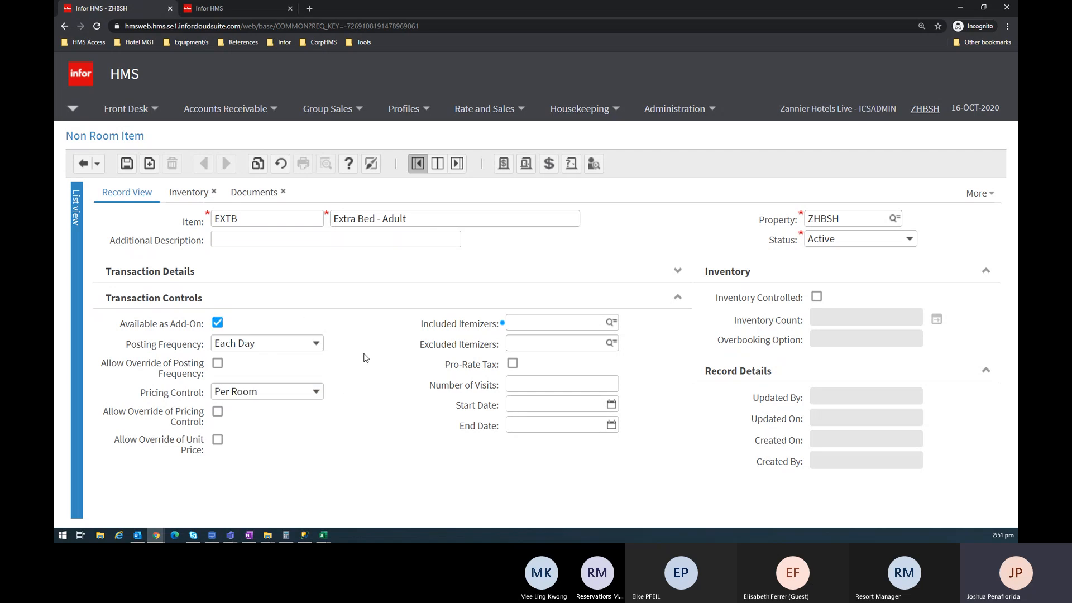
Allow override of the unit price for the EXTB item and save the record
left_click(172, 276)
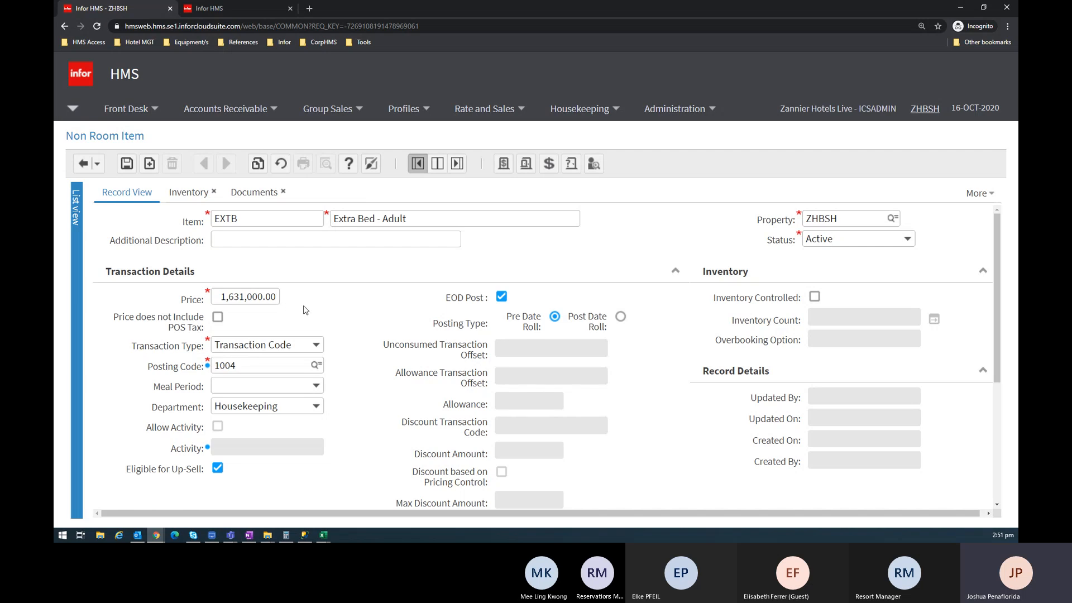
left_click(273, 293)
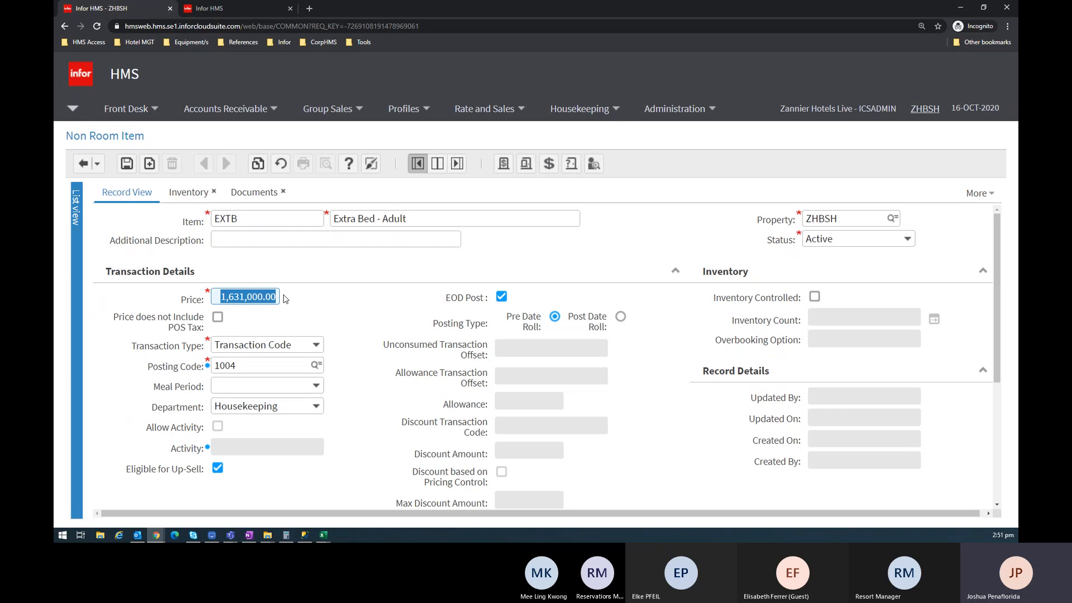
left_click(343, 280)
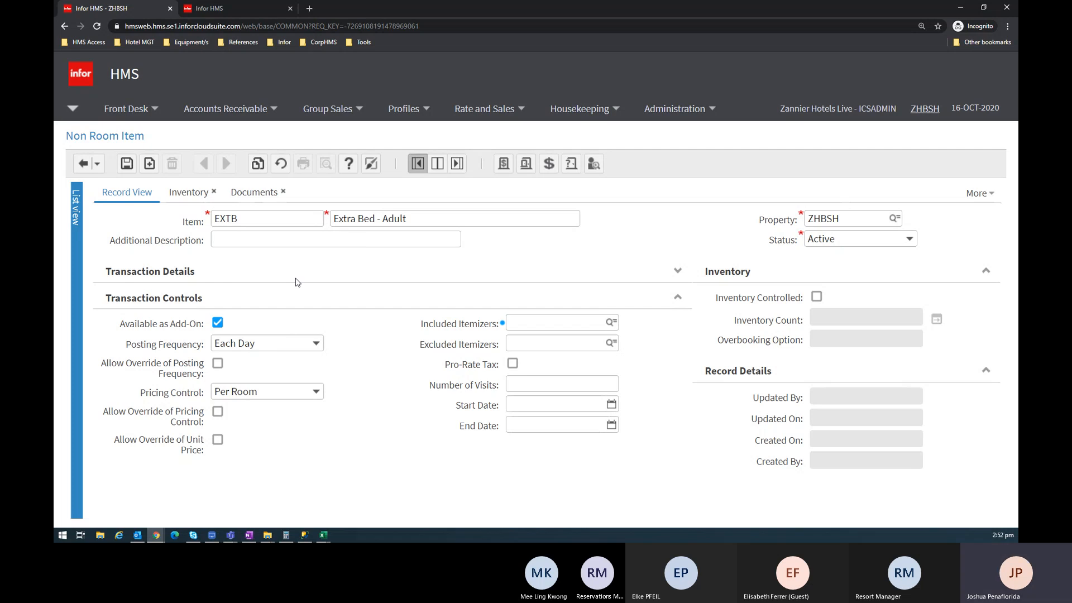
left_click(447, 220)
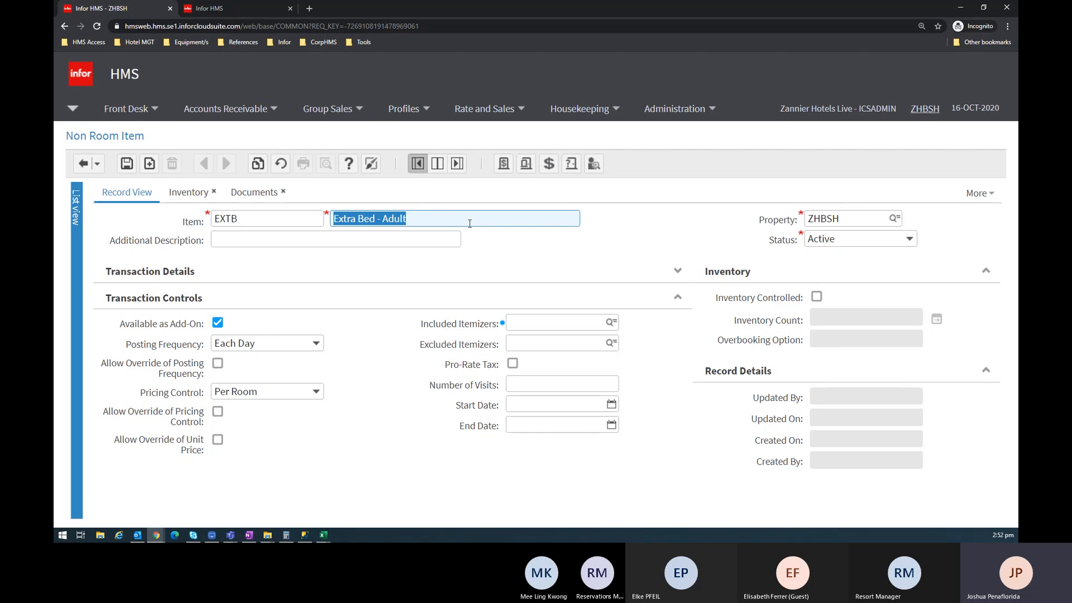
left_click(469, 223)
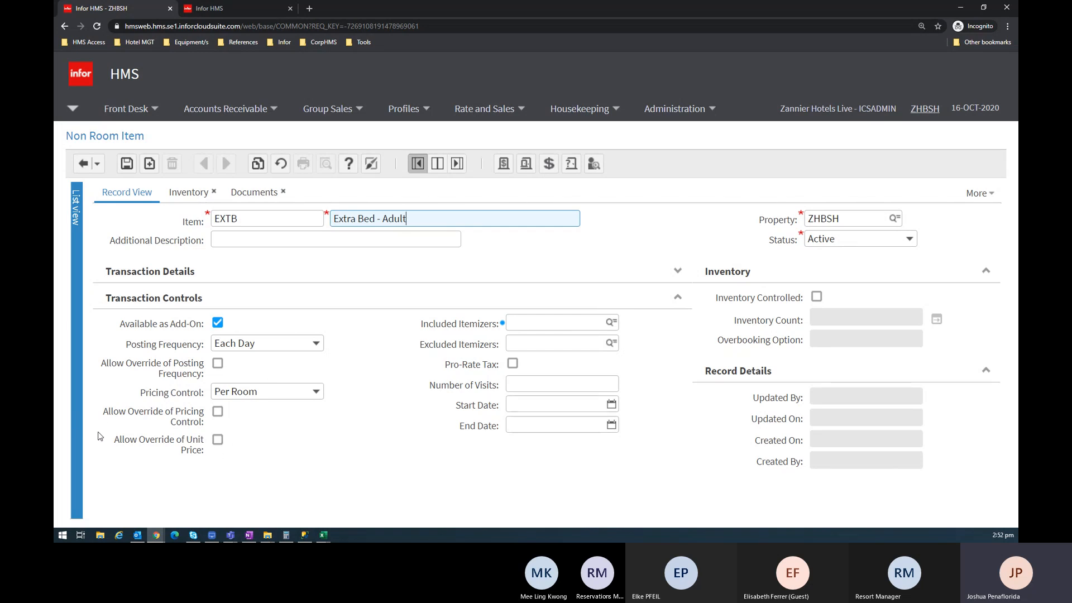
left_click(217, 440)
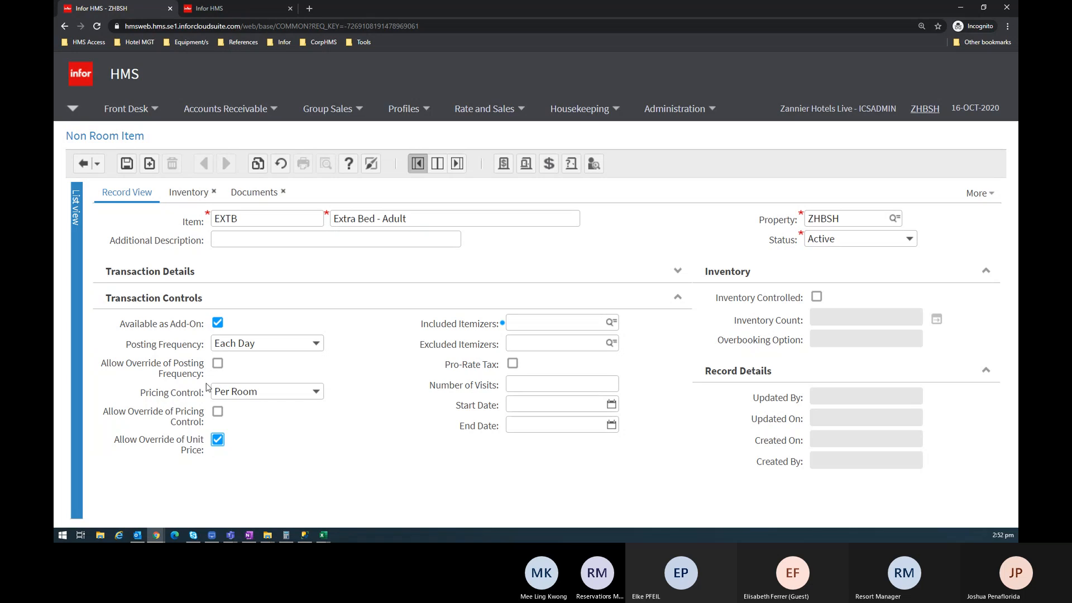
left_click(127, 163)
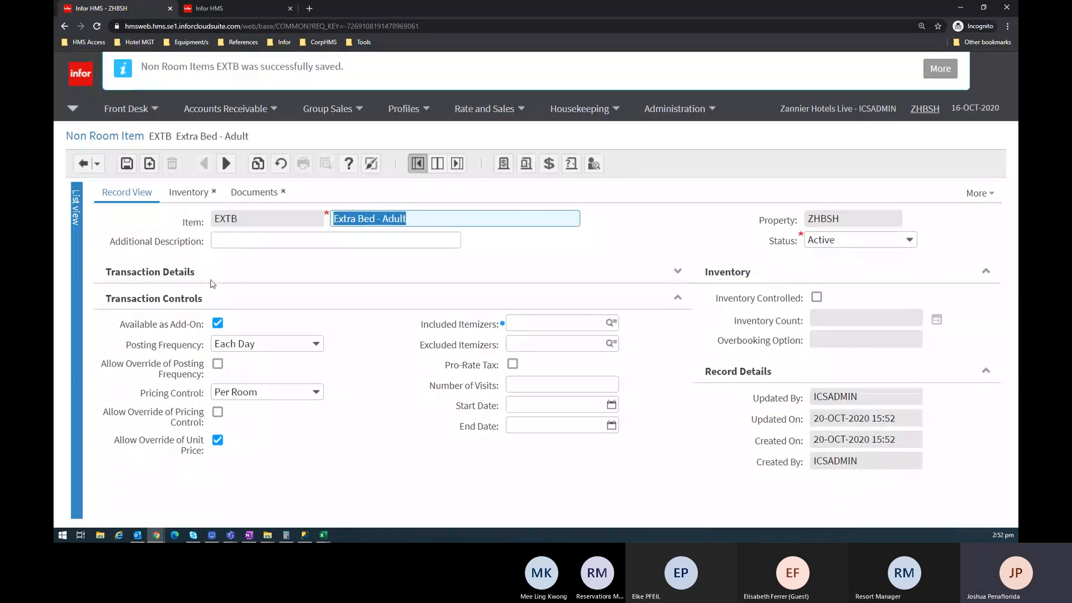
Make EXTB inventory controlled with an inventory count of 15 and overbooking Not Allowed, and save the record
left_click(212, 277)
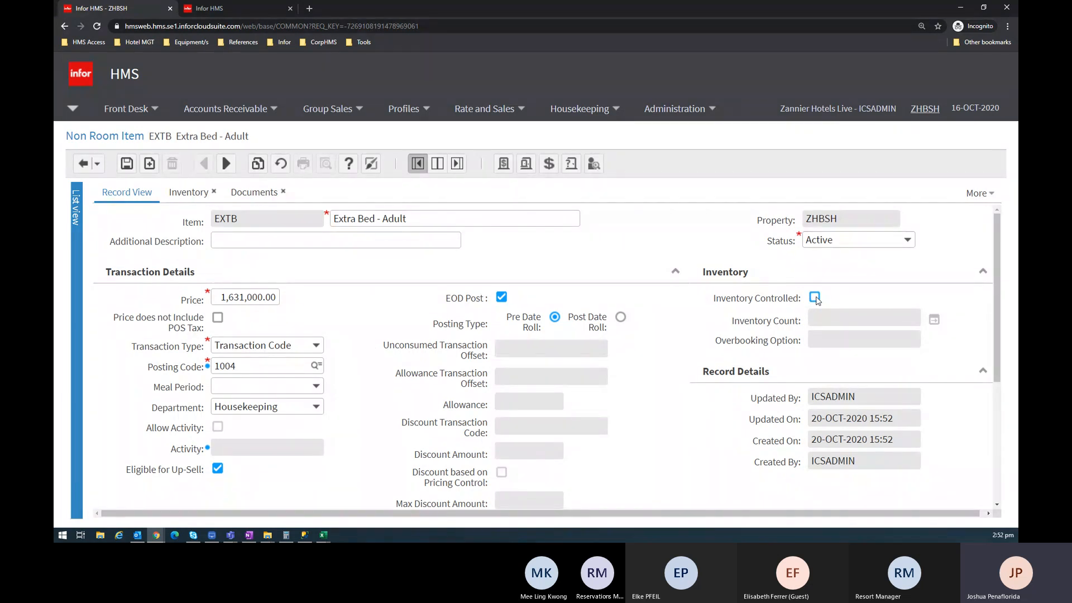
left_click(814, 297)
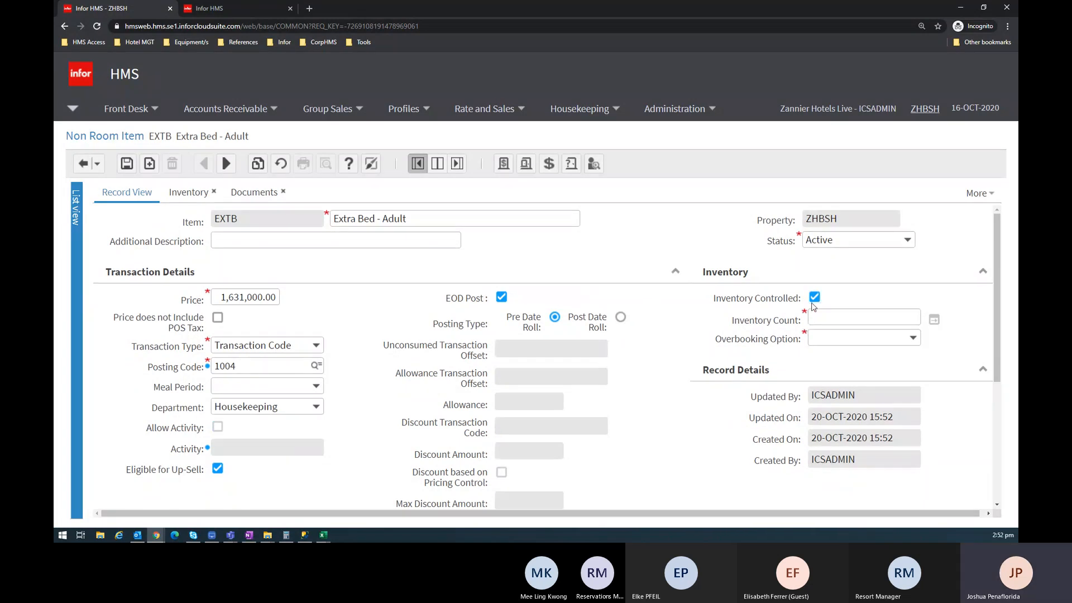
left_click(837, 314)
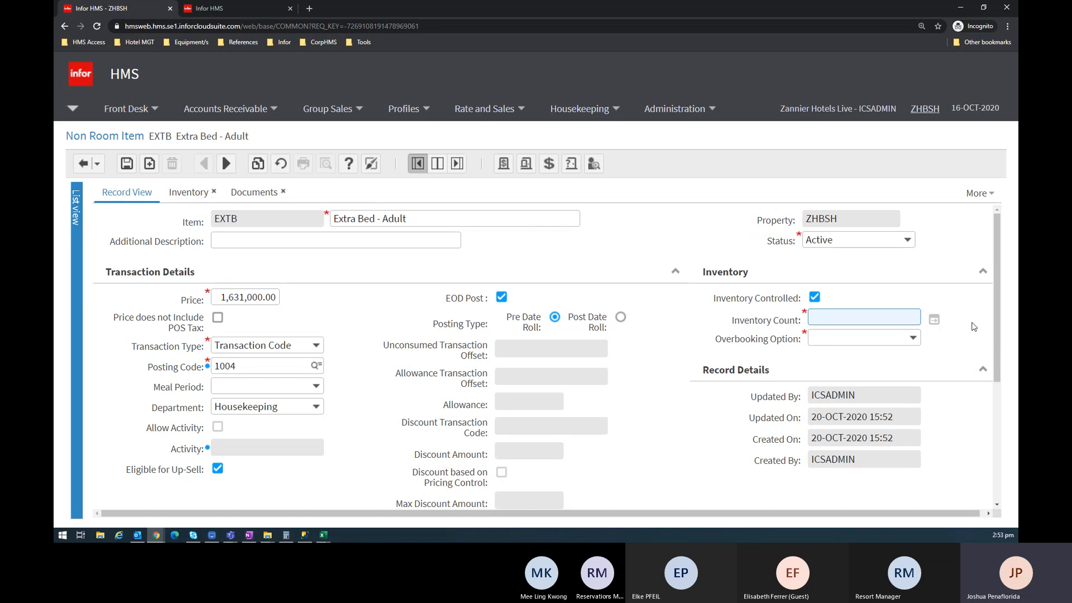
type("15")
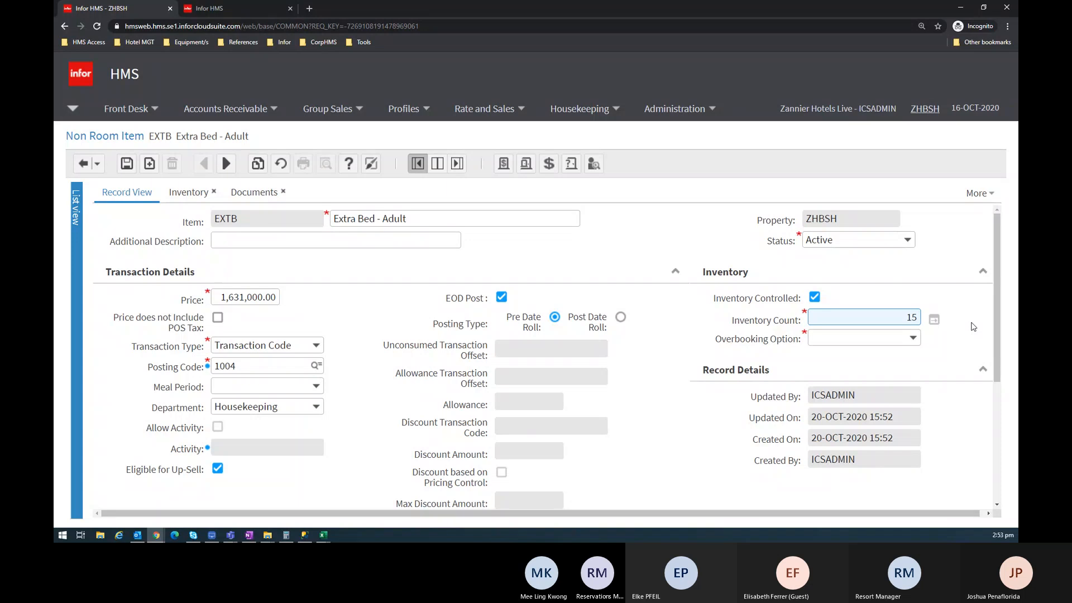
left_click(912, 338)
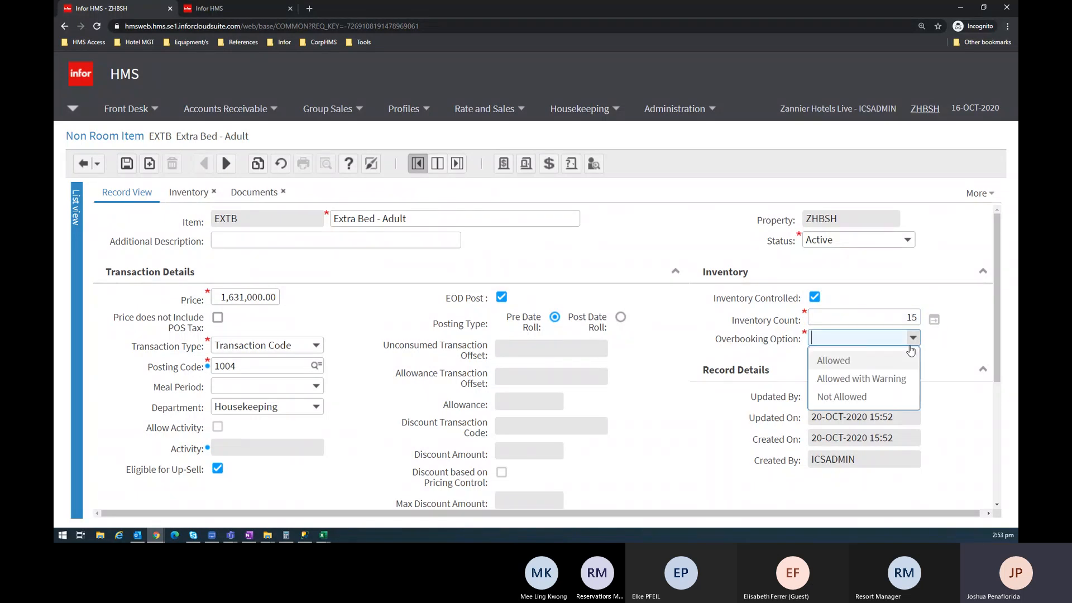
left_click(861, 397)
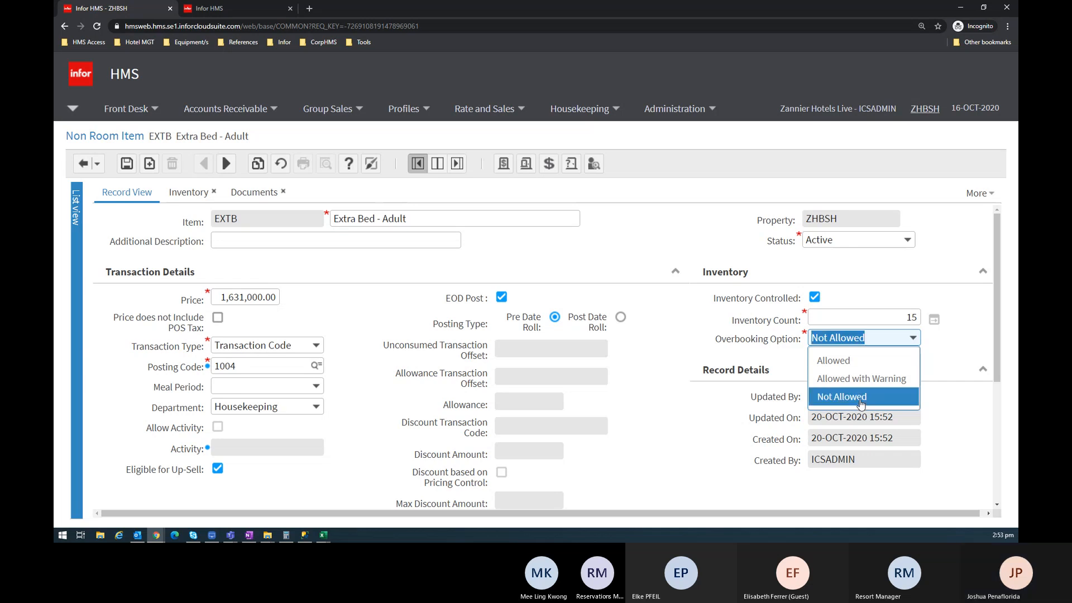
left_click(125, 171)
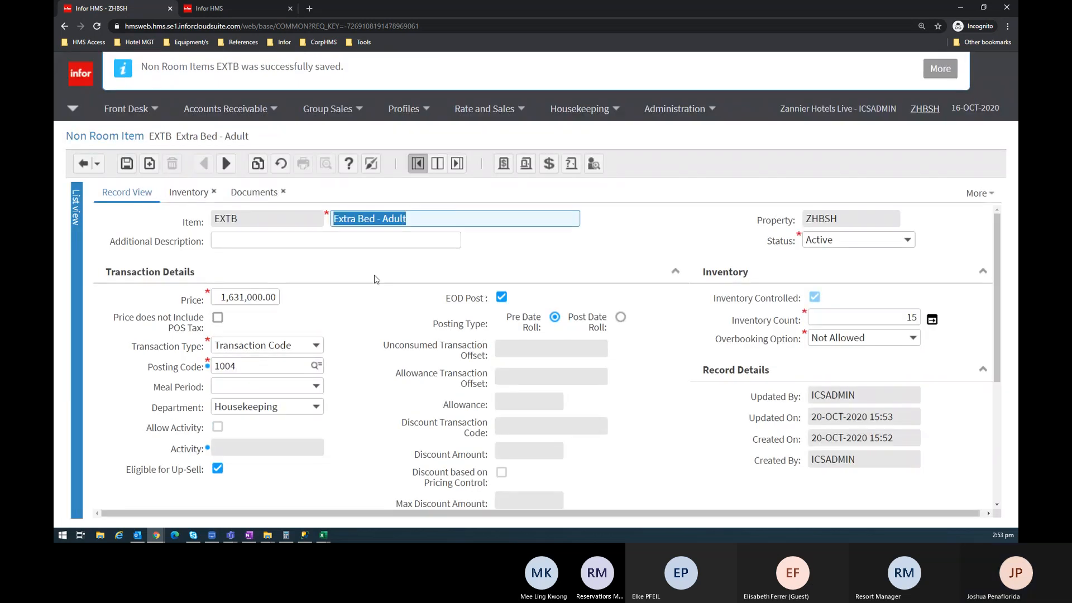
left_click(492, 260)
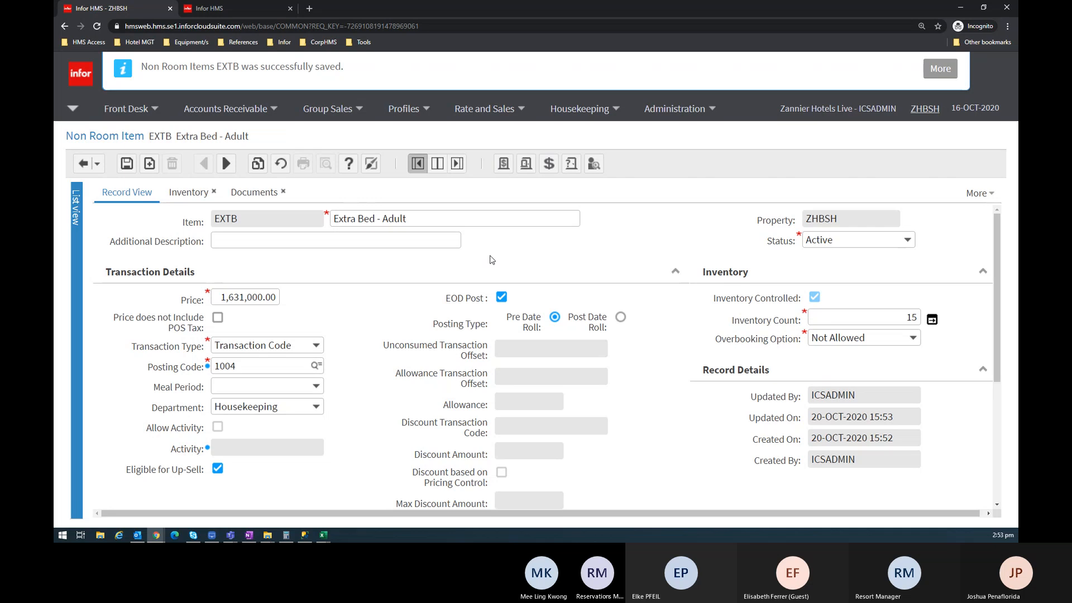
Enter "50% for Child" as the EXTB item's additional description
left_click(249, 241)
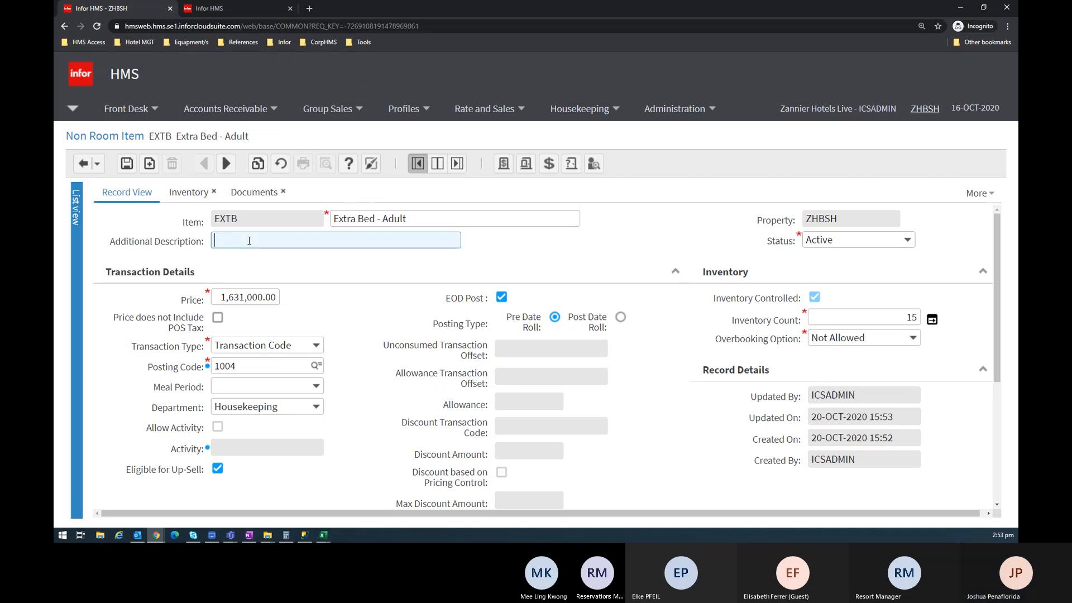
type("Ra")
key("BackSpace")
type("aes")
key("BackSpace")
key("BackSpace")
key("BackSpace")
key("BackSpace")
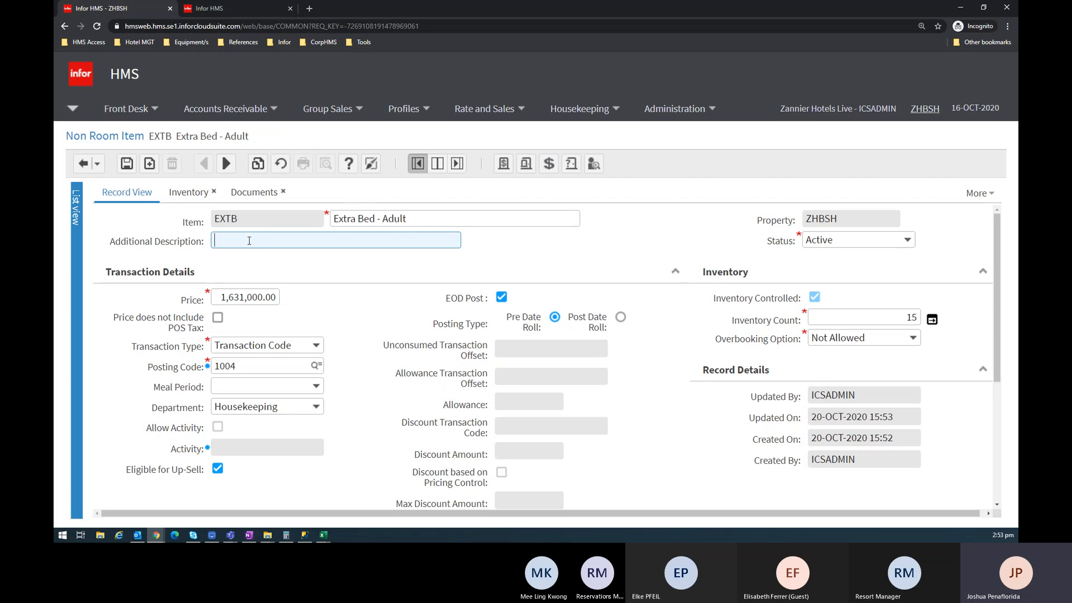
type("50% for")
key("BackSpace")
key("BackSpace")
type("or Child")
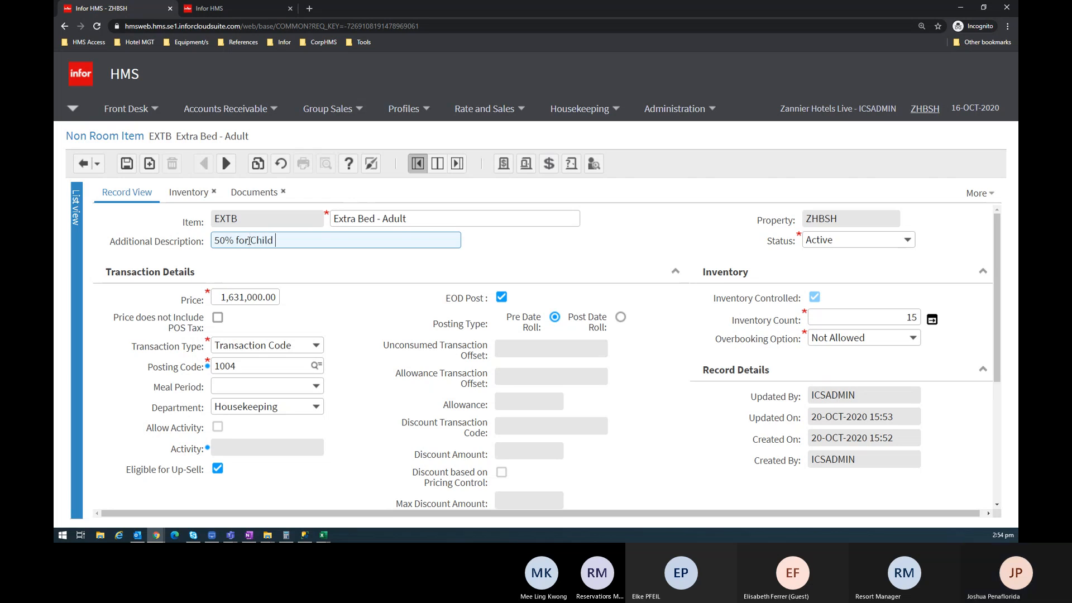
Check the child age bands in the pricing control options, complete the additional description as "50% for Child 12 - 16; FOC for Infant and 4YO", and save
scroll(330, 421, "down", 4)
left_click(317, 434)
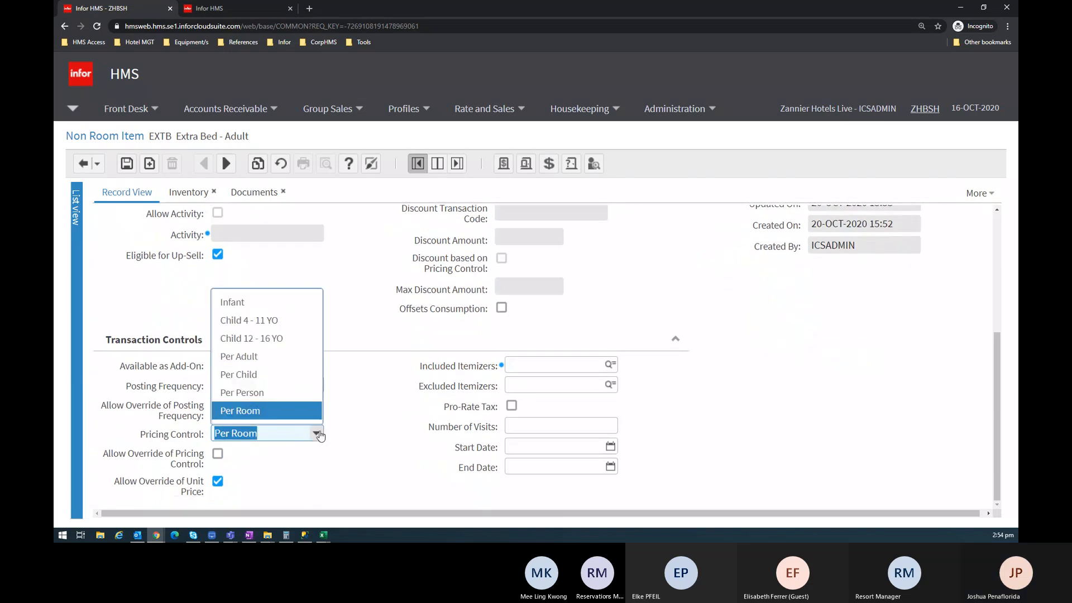
left_click(399, 298)
scroll(400, 299, "up", 4)
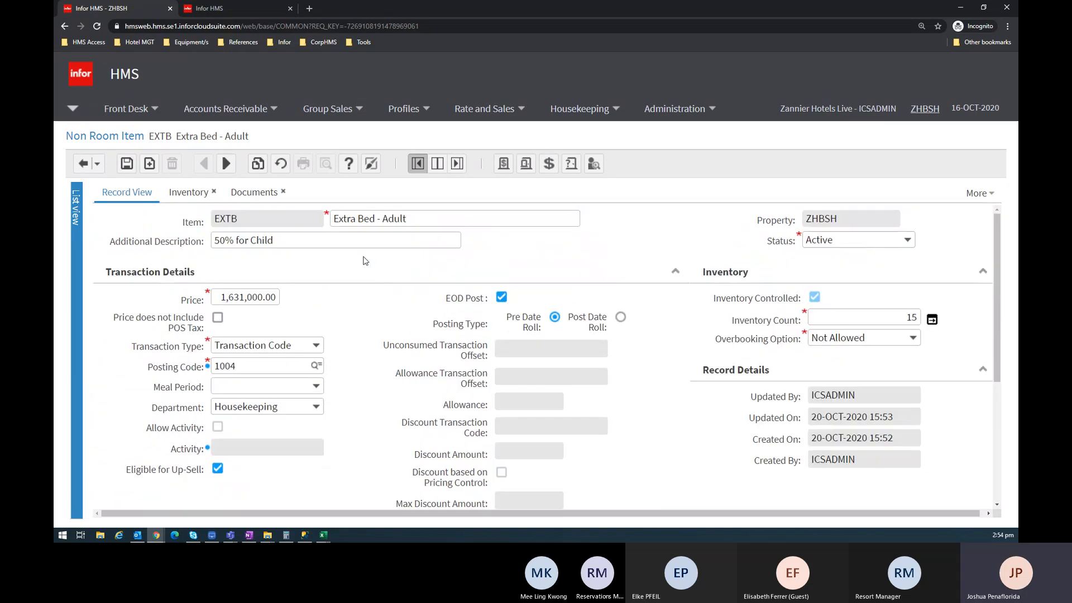
left_click(339, 238)
left_click(339, 238)
type("12 - 16")
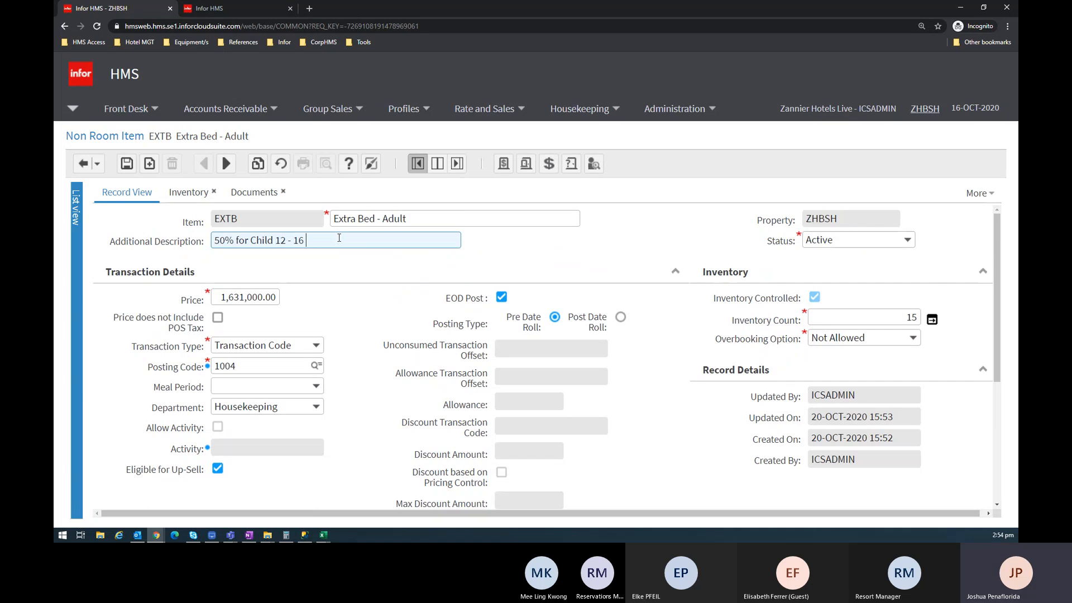
key("BackSpace")
type("; FO")
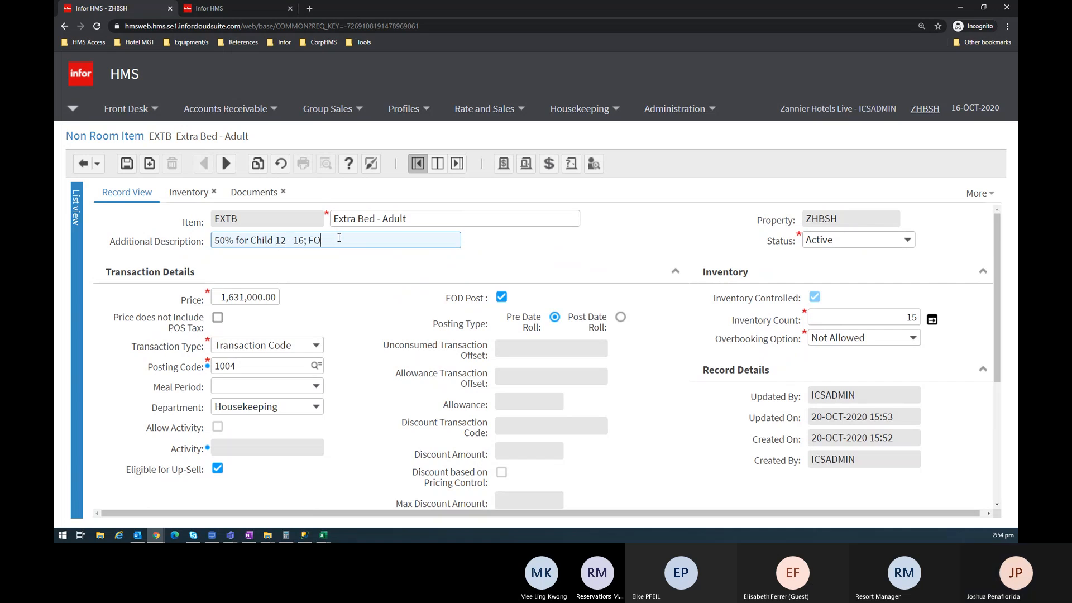
type("C for In")
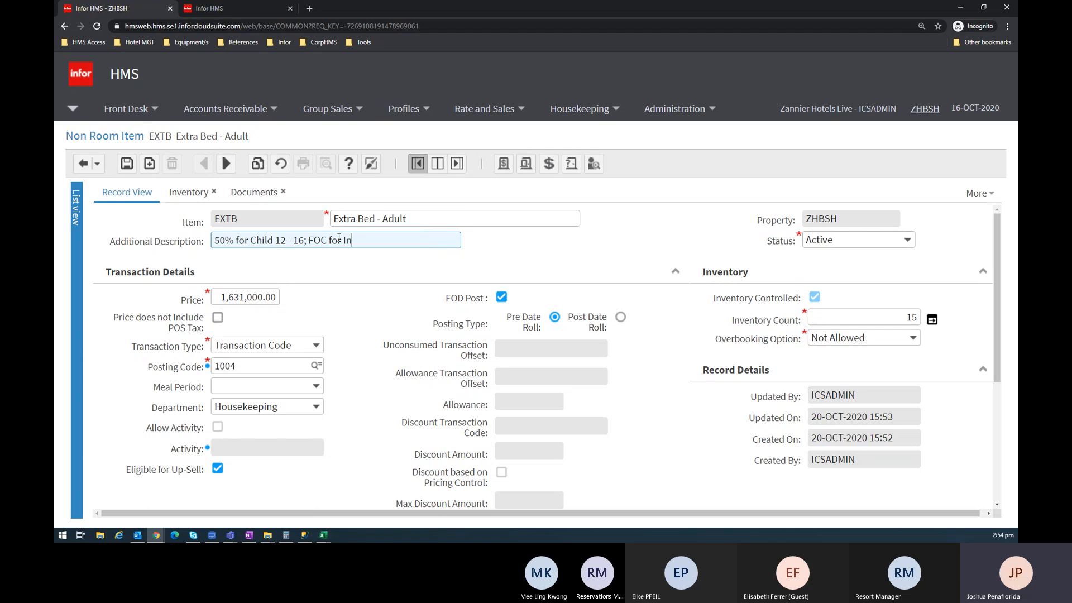
type("fant and 4YP")
key("BackSpace")
type("o")
key("BackSpace")
type("O")
key("ctrl+s")
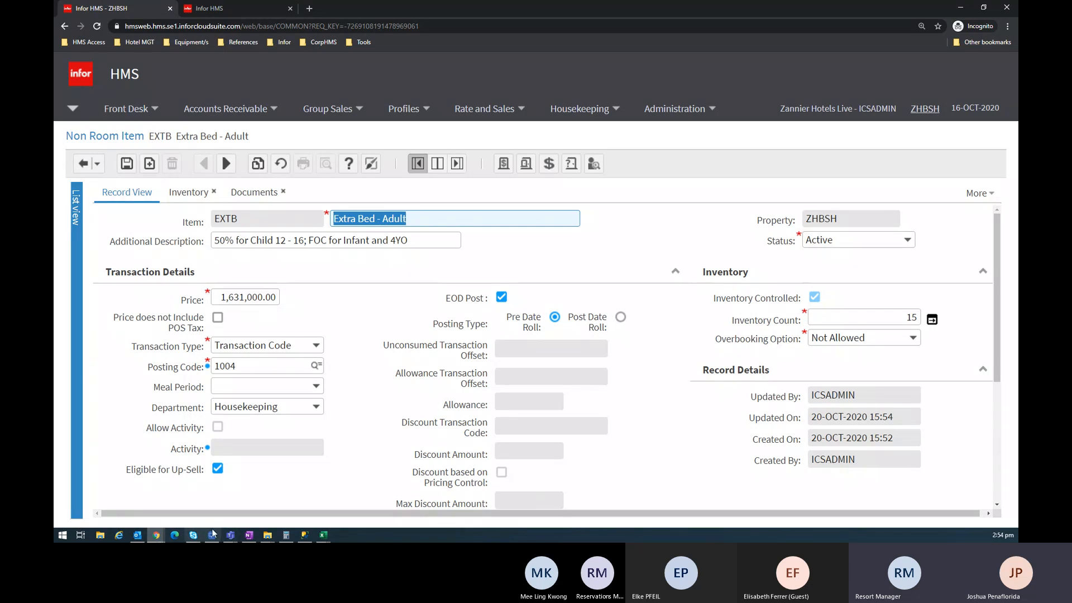
Show the list of non-room items alongside the EXTB record
mouse_move(229, 536)
left_click(289, 493)
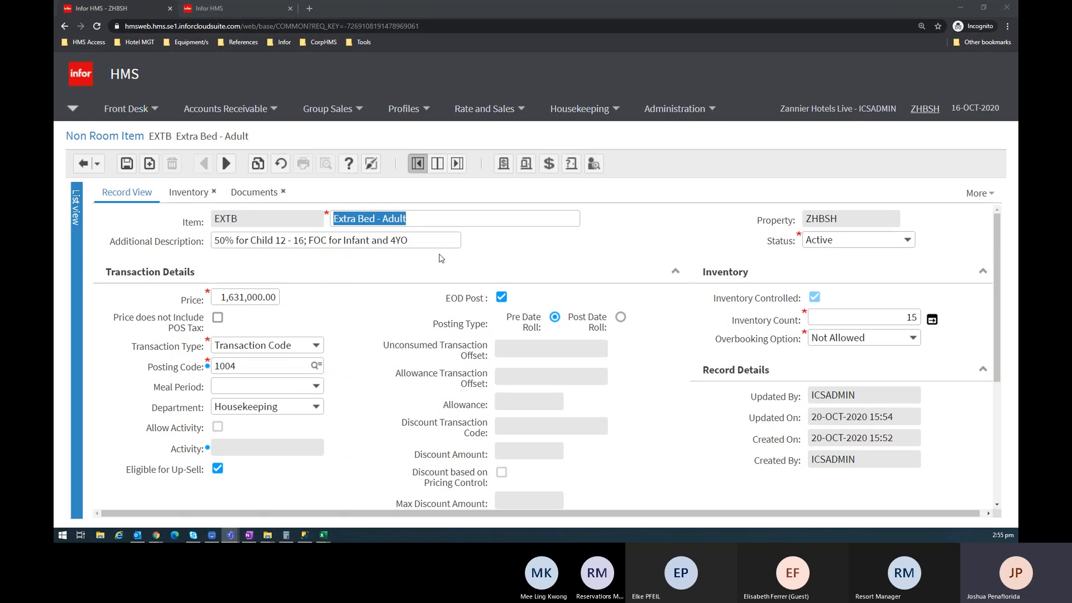
left_click(437, 163)
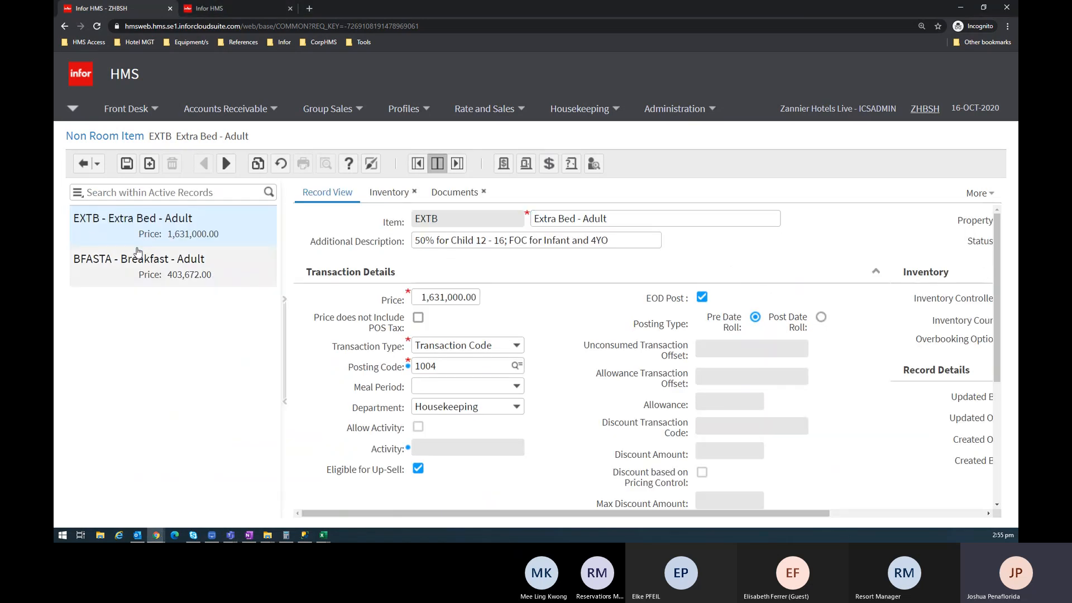
Make the BFASTA breakfast item unavailable as an add-on in its transaction controls and save the record
left_click(138, 251)
scroll(363, 376, "down", 4)
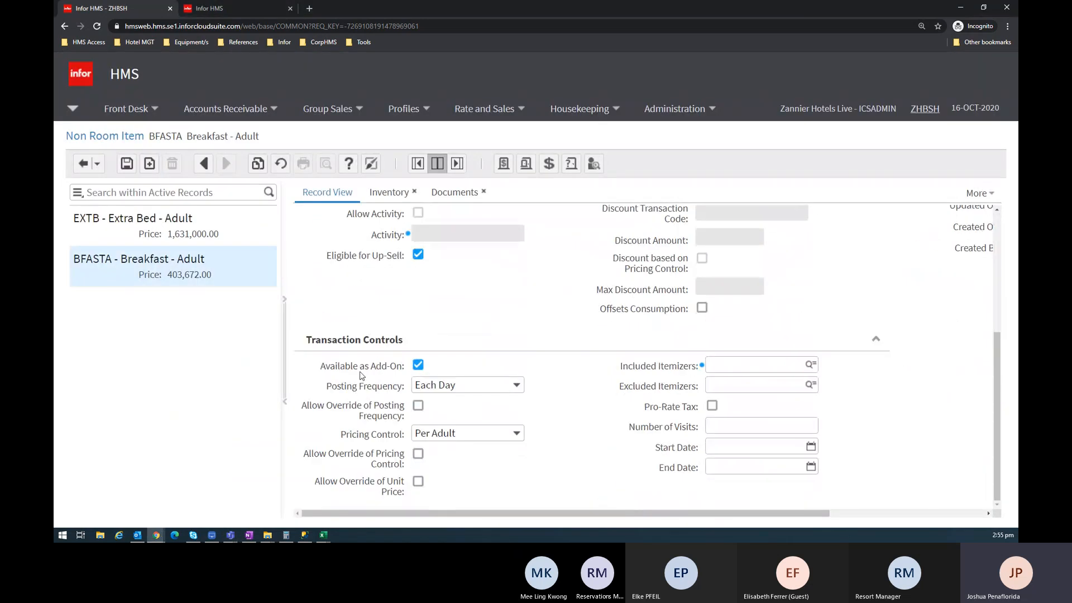
left_click(418, 365)
left_click(127, 163)
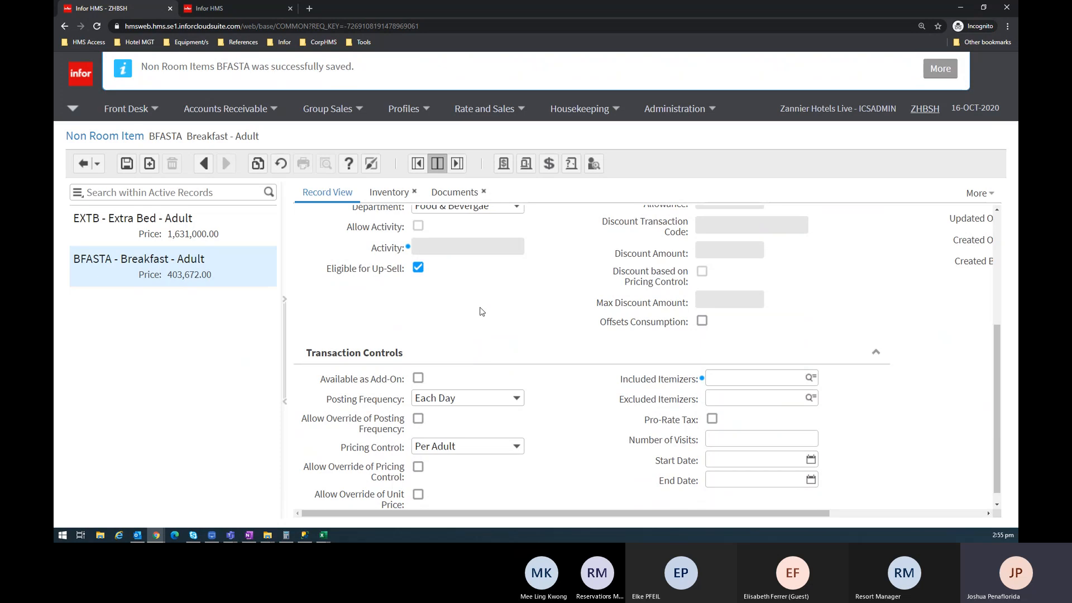
scroll(481, 310, "up", 3)
scroll(517, 342, "up", 1)
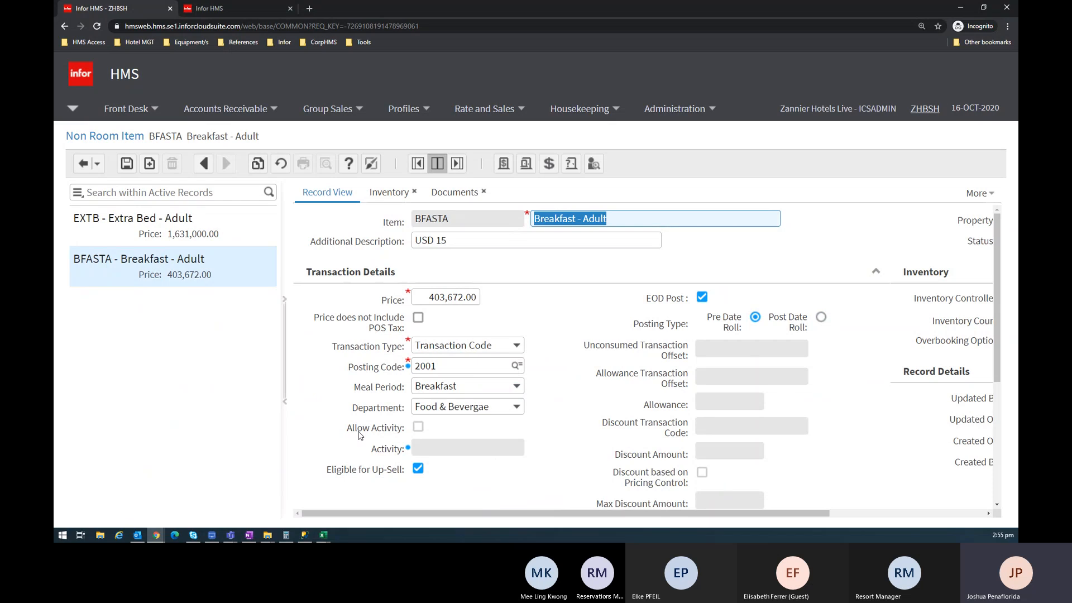
Open the EXTB record with the item list hidden and examine its inventory count and overbooking settings
left_click(96, 225)
left_click(418, 163)
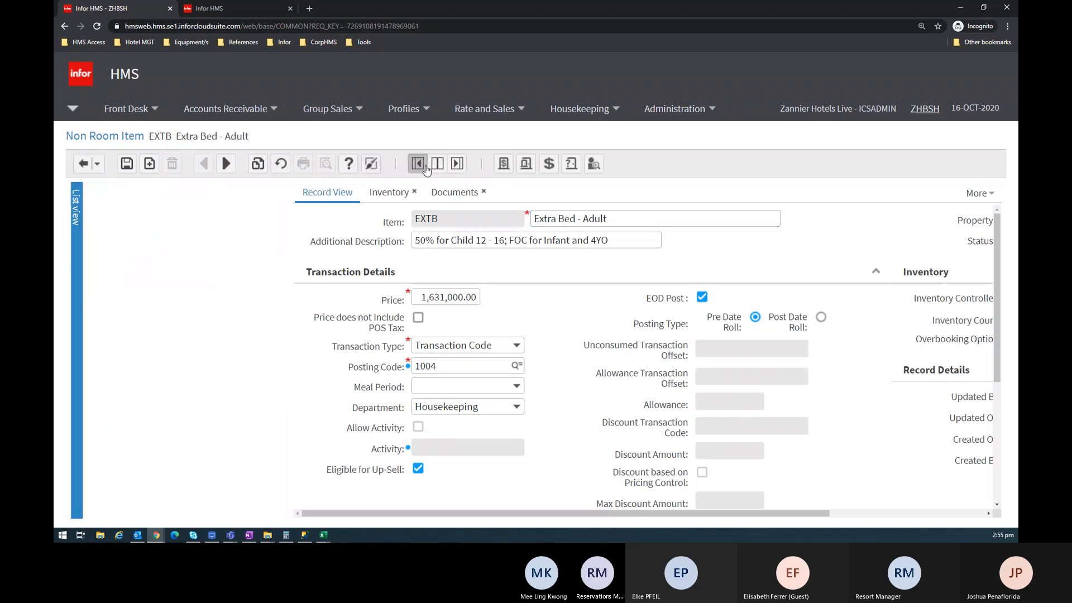
scroll(681, 311, "down", 1)
scroll(681, 310, "up", 1)
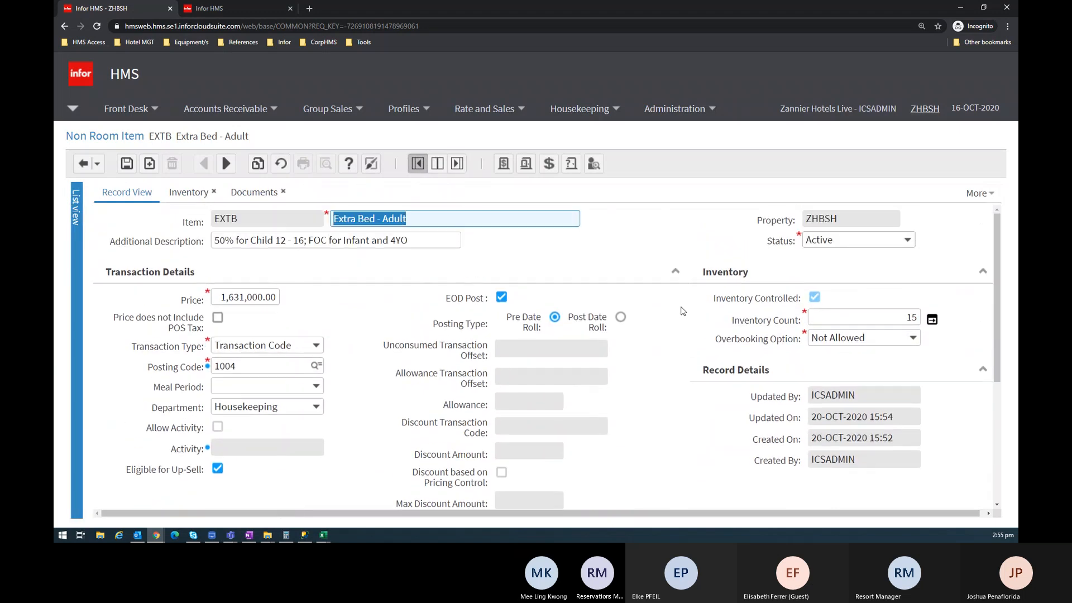
left_click(828, 322)
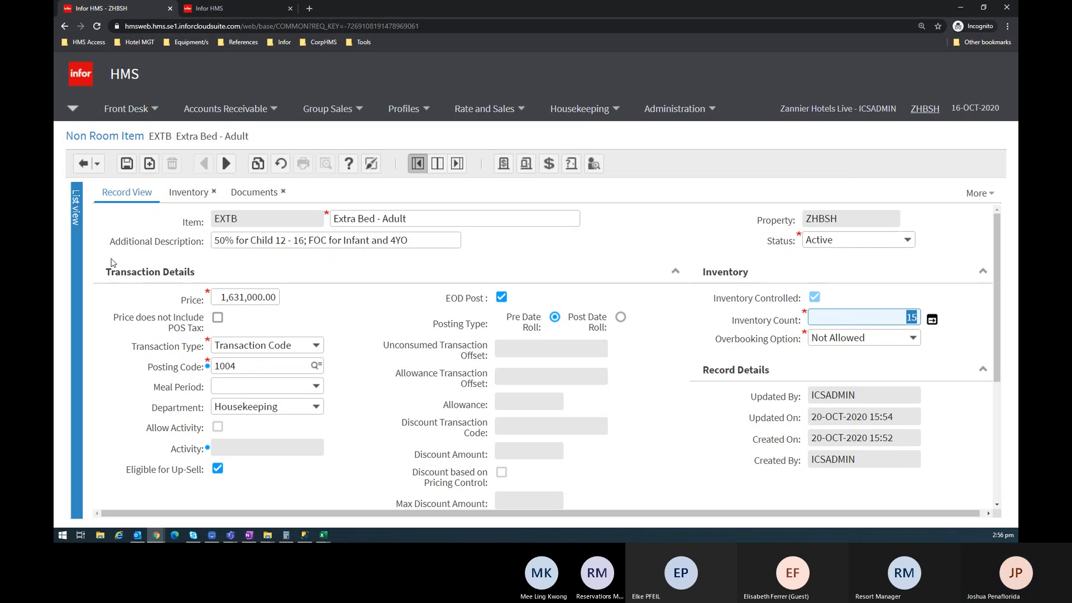
Check the dated inventory entries of EXTB and its non-room item availability by day
left_click(179, 195)
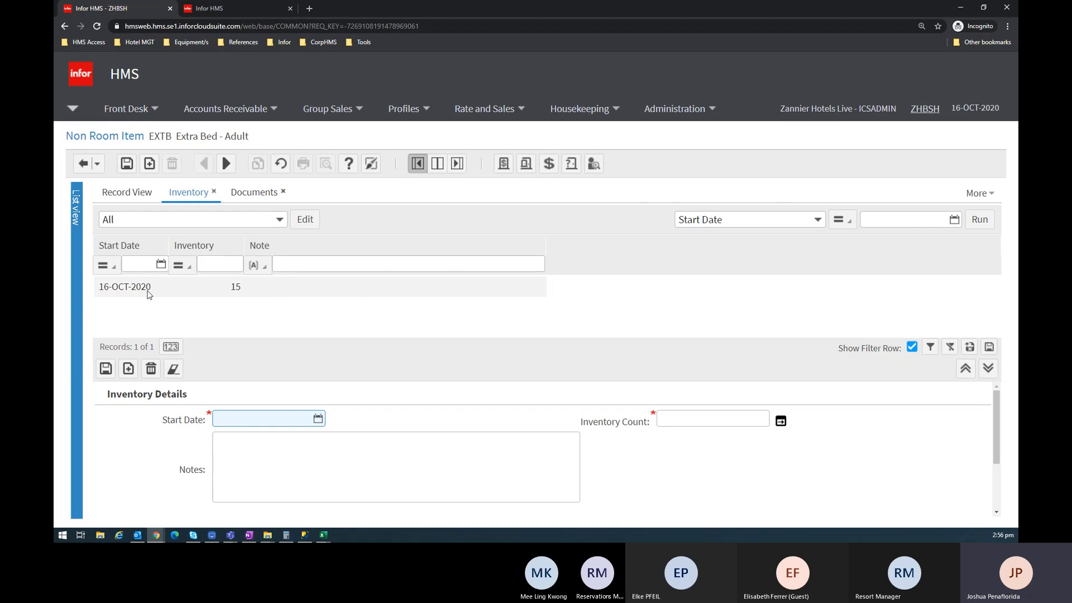
left_click(785, 423)
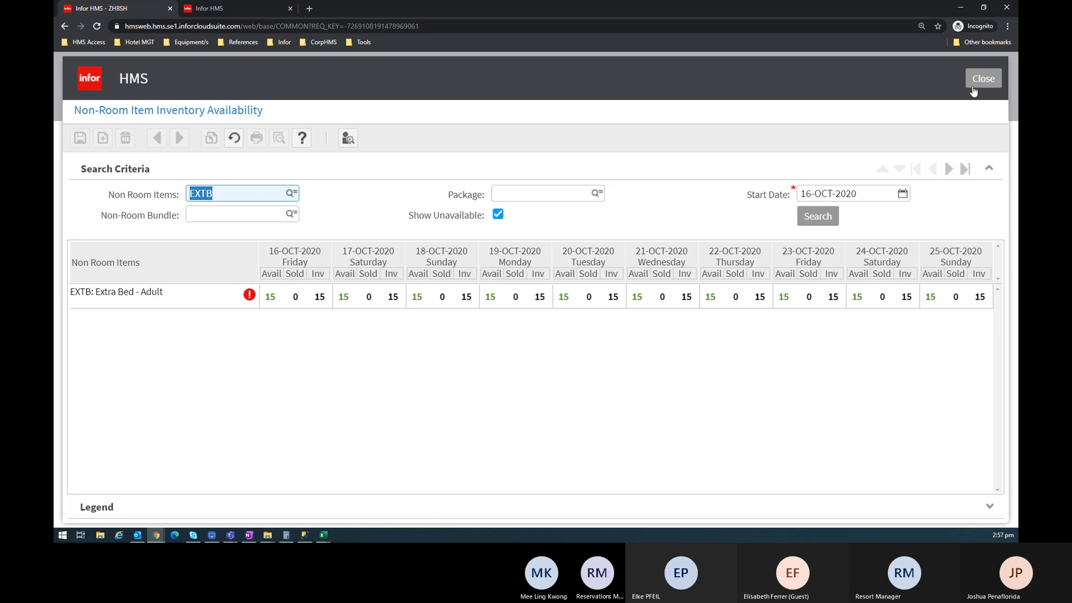
left_click(984, 79)
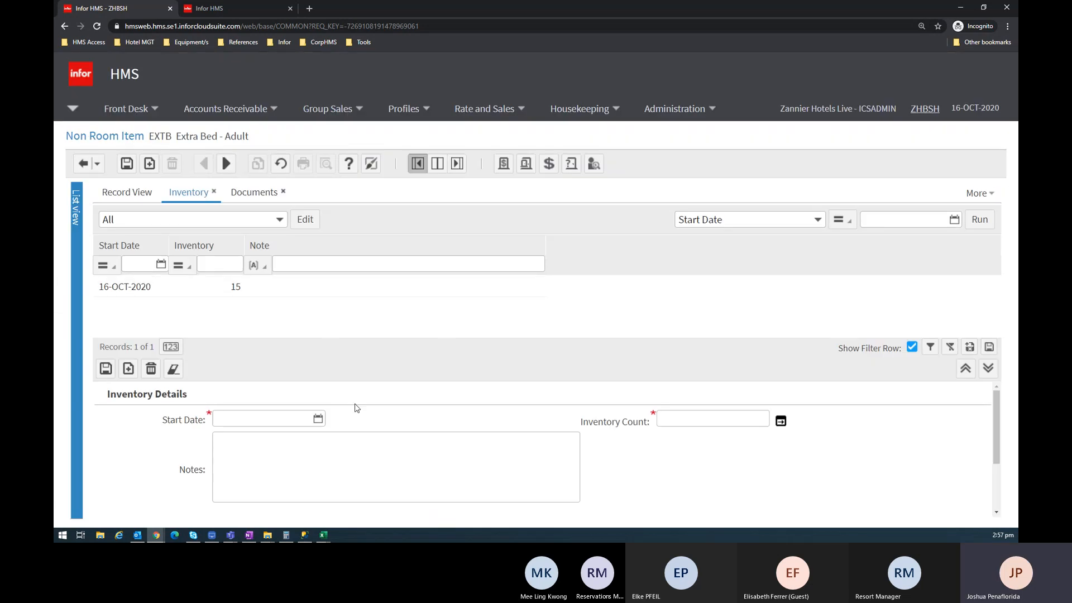
Add an EXTB inventory entry with start date 18-OCT-2020 and an inventory count of 14, and save it
left_click(318, 419)
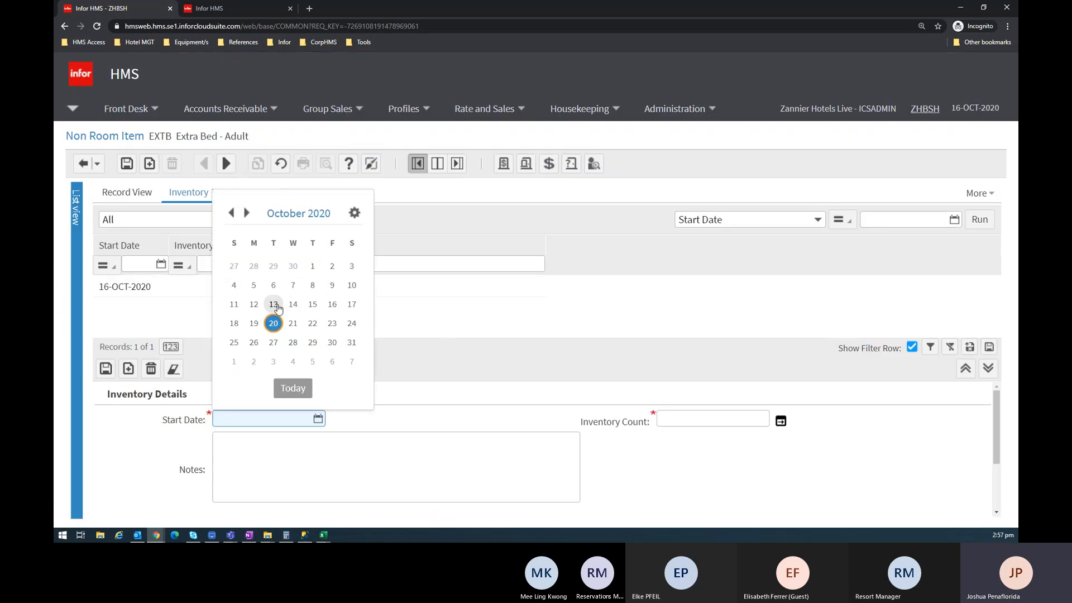
left_click(234, 324)
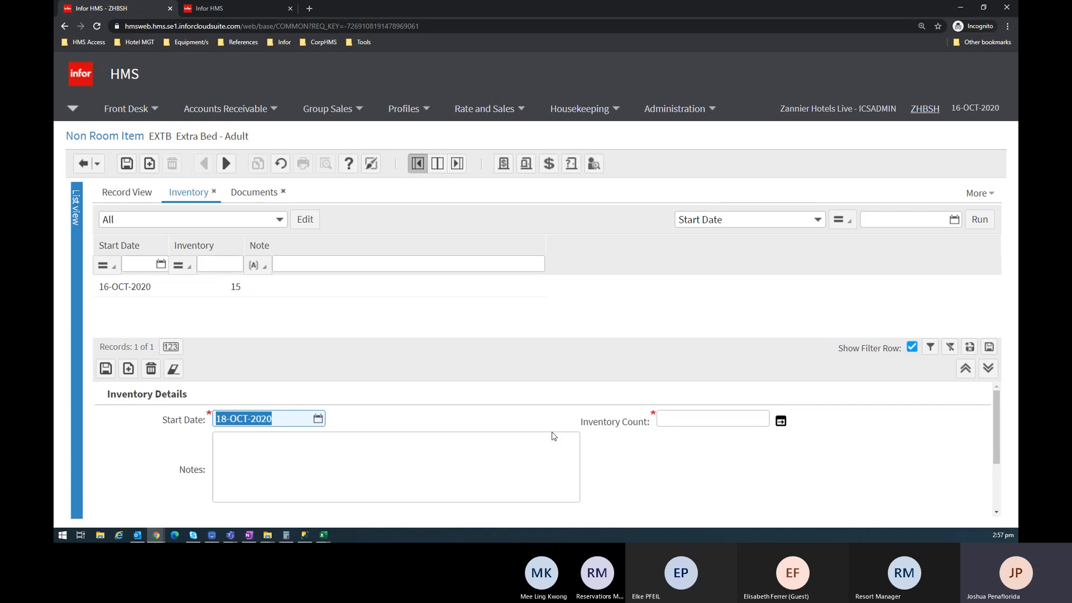
left_click(764, 418)
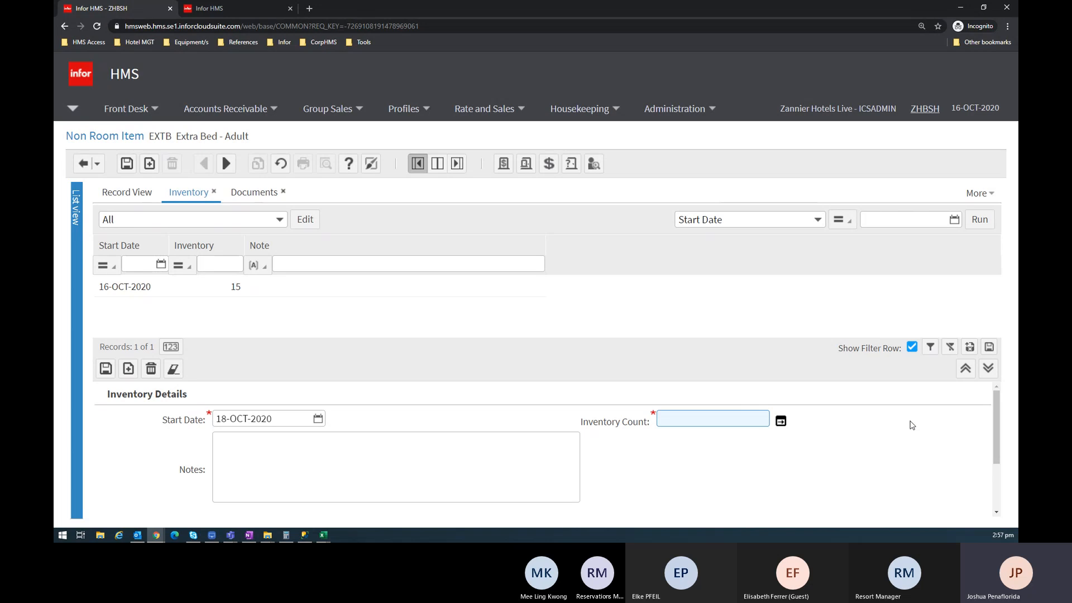
type("14")
left_click(105, 370)
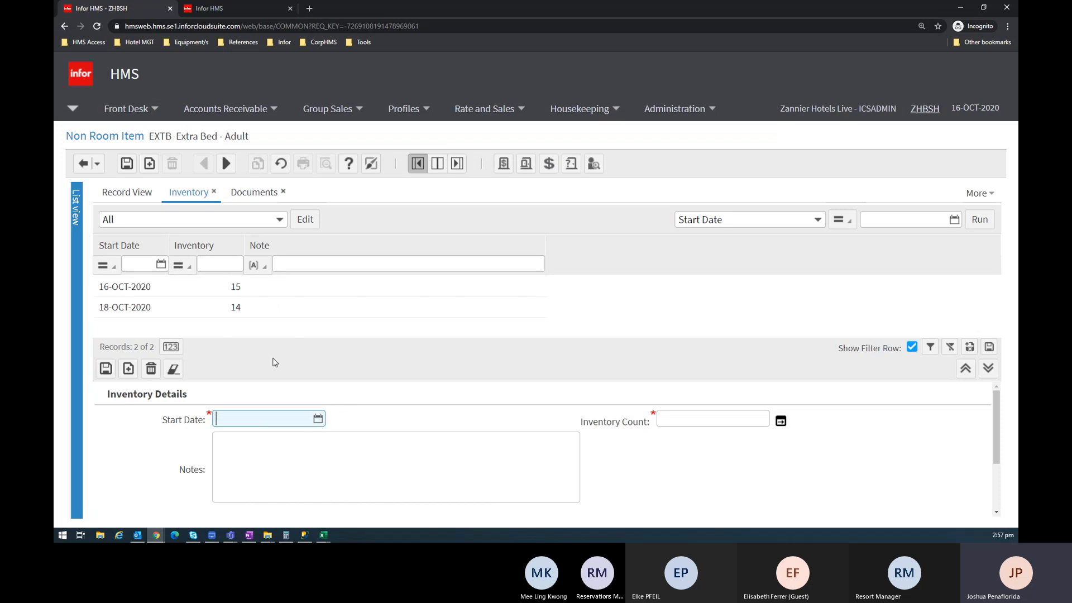
Add an EXTB inventory entry with start date 20-OCT-2020 and an inventory count of 15, and save it
left_click(317, 420)
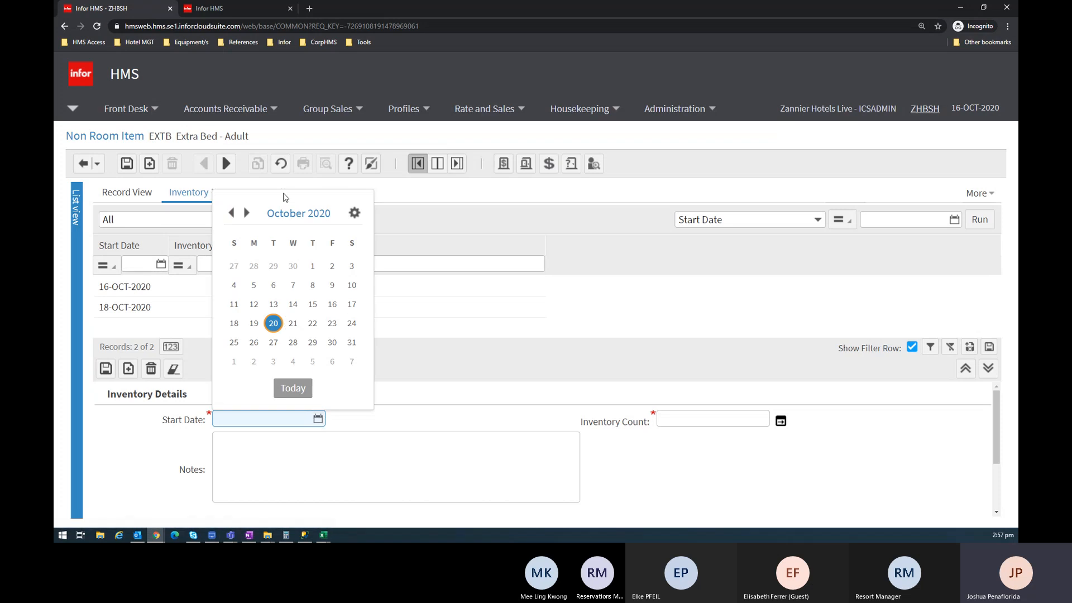
left_click(468, 291)
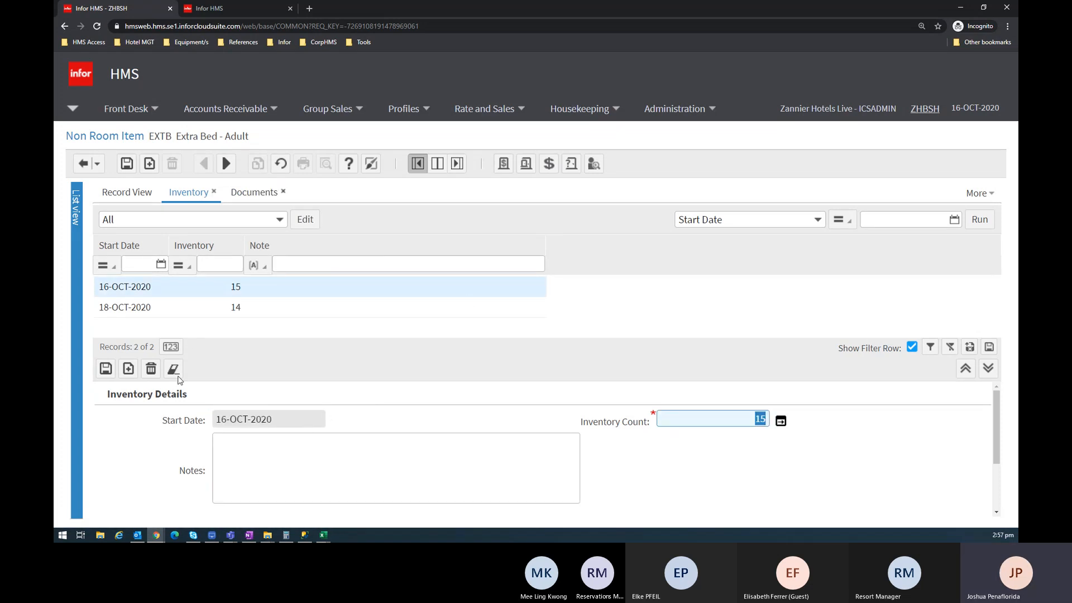
left_click(129, 368)
left_click(316, 420)
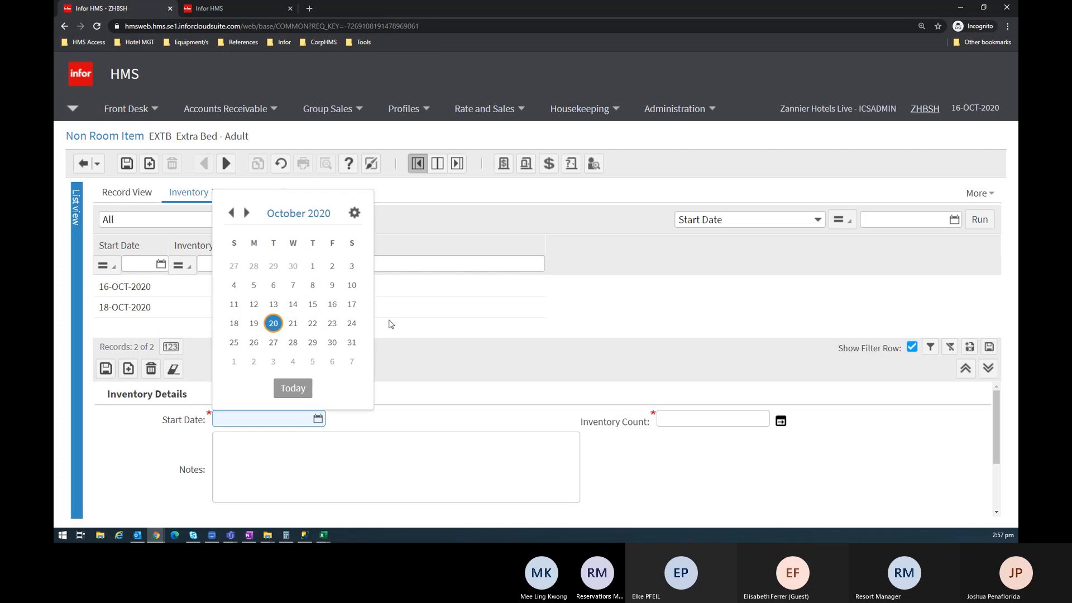
left_click(274, 323)
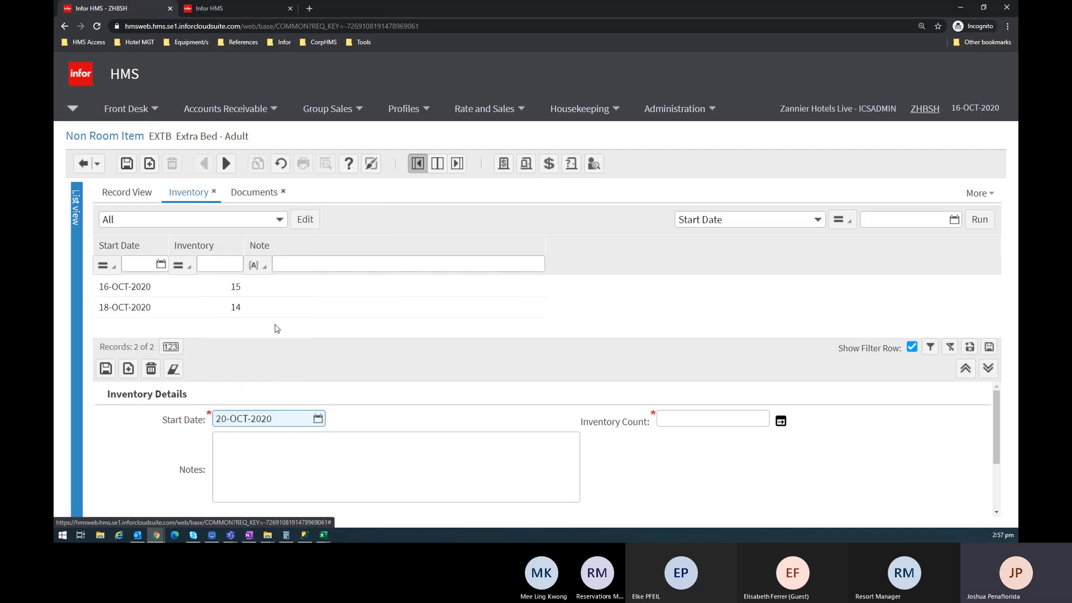
left_click(699, 417)
type("15")
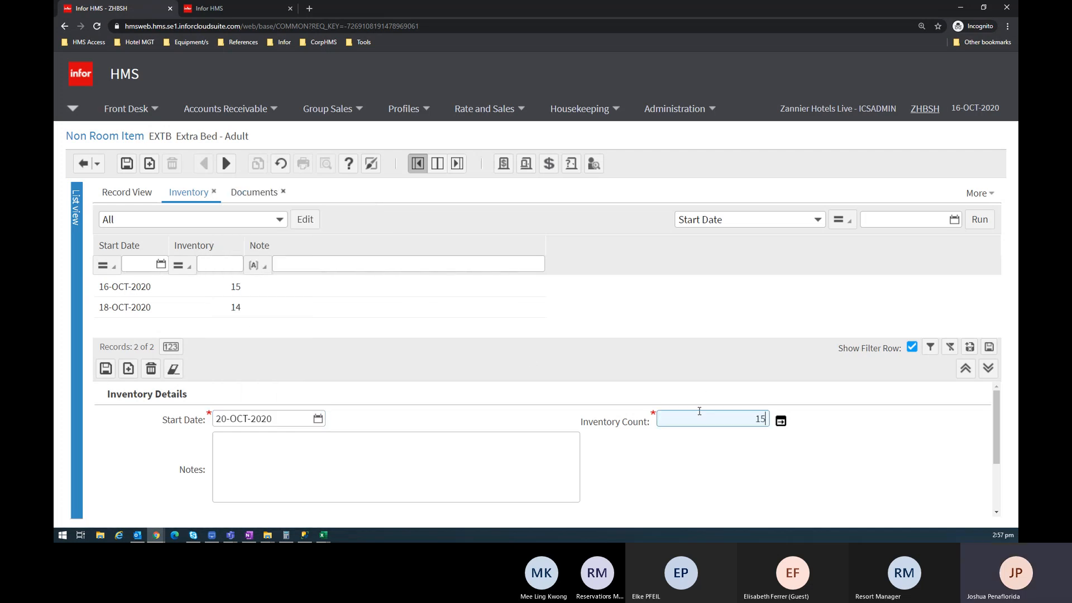
left_click(106, 369)
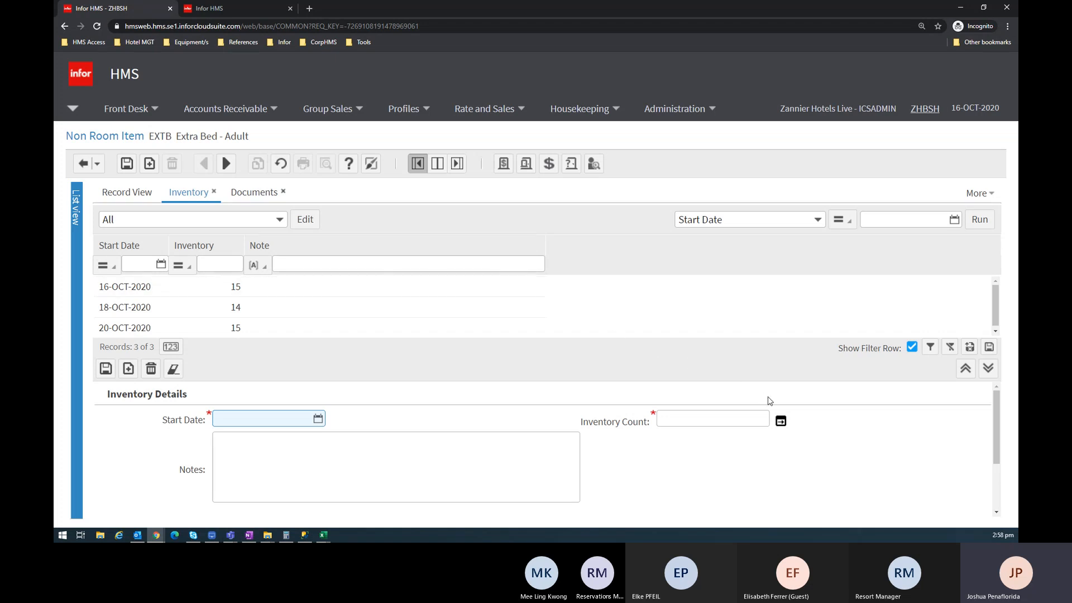
Examine the daily EXTB inventory availability from 16-OCT-2020 onward and the overbooking legend
left_click(789, 426)
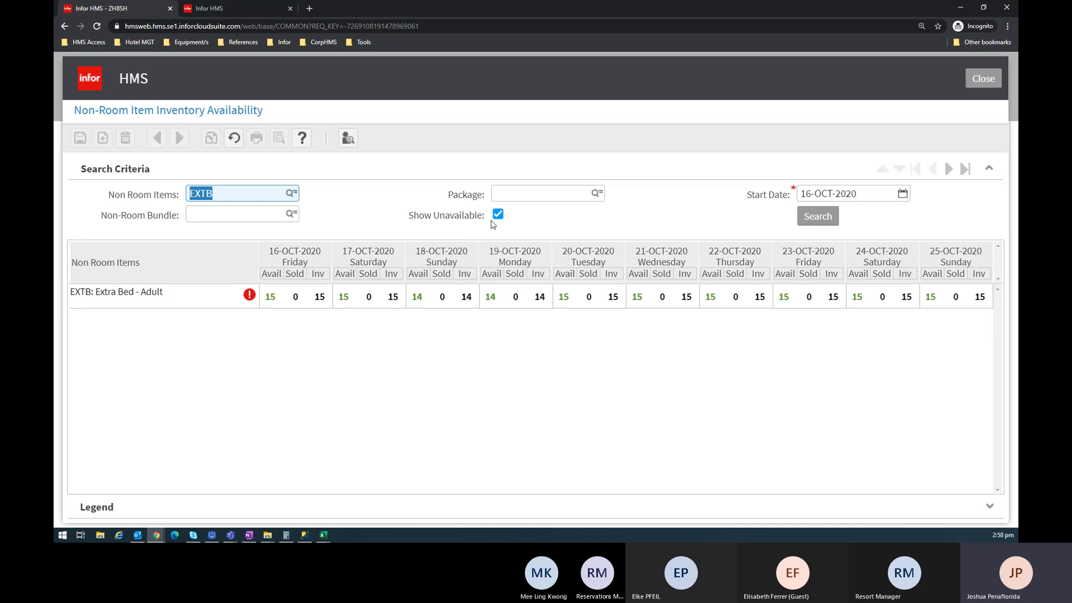
left_click(464, 294)
left_click_drag(546, 296, 539, 297)
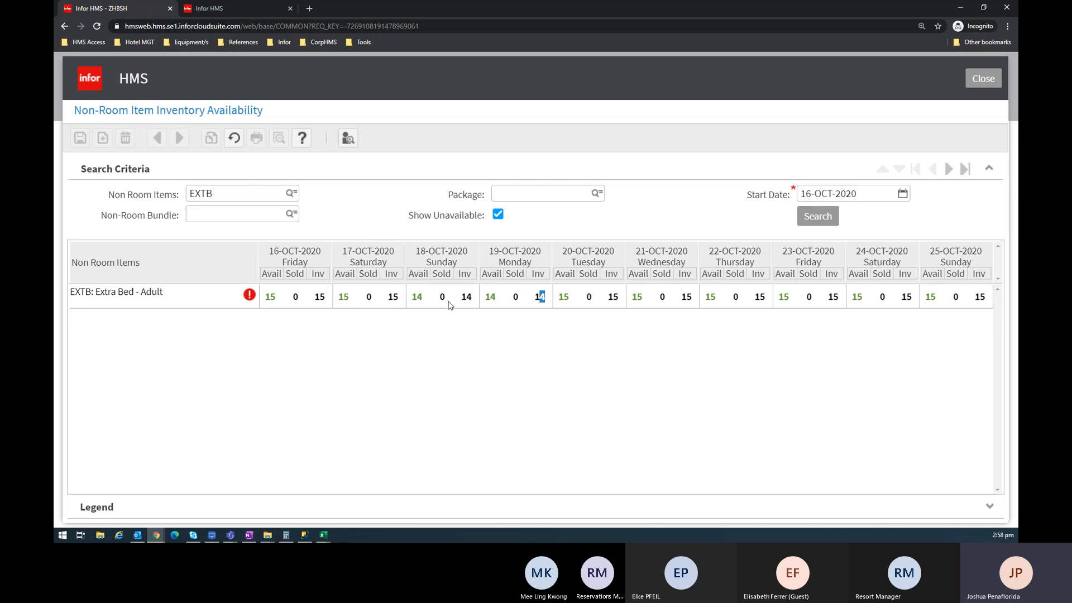
left_click_drag(466, 297, 470, 296)
left_click(603, 298)
left_click_drag(603, 297, 615, 296)
left_click(459, 307)
left_click(159, 506)
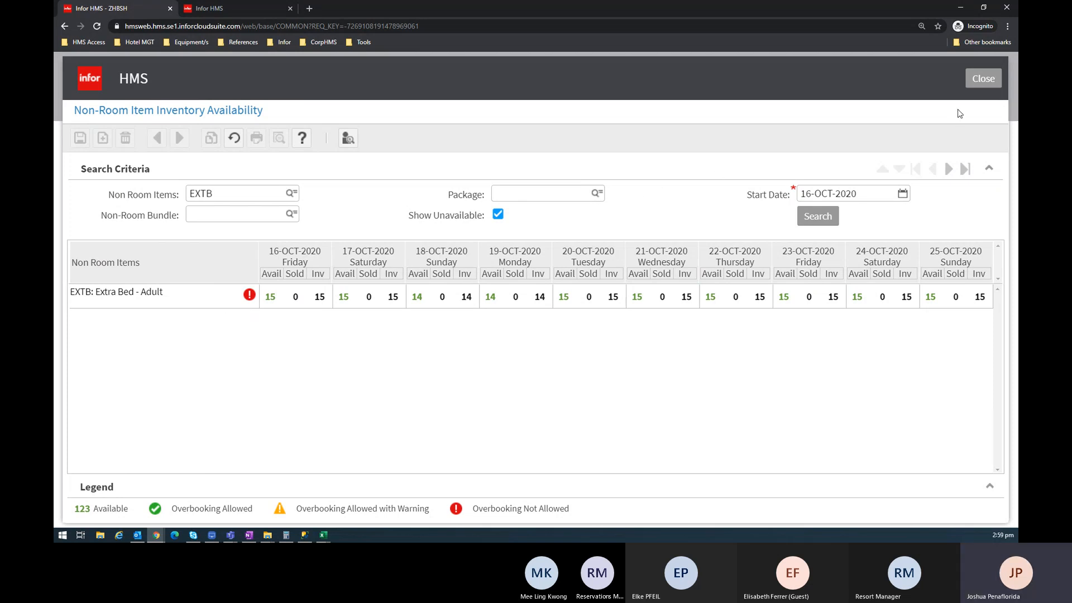
left_click(977, 88)
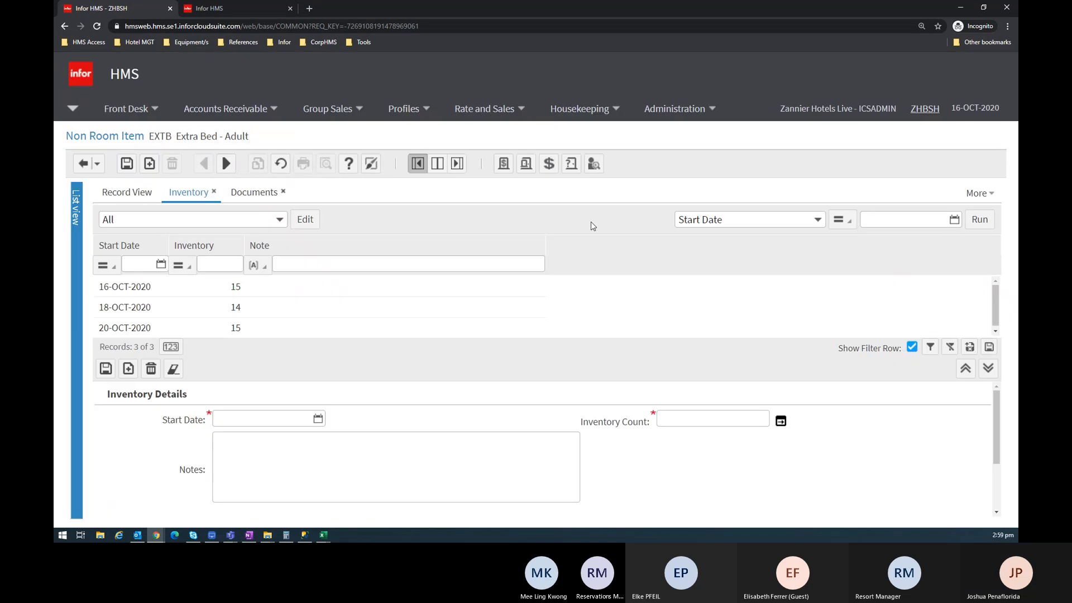
Delete the EXTB inventory entries starting 18-OCT-2020 and 20-OCT-2020
left_click(295, 322)
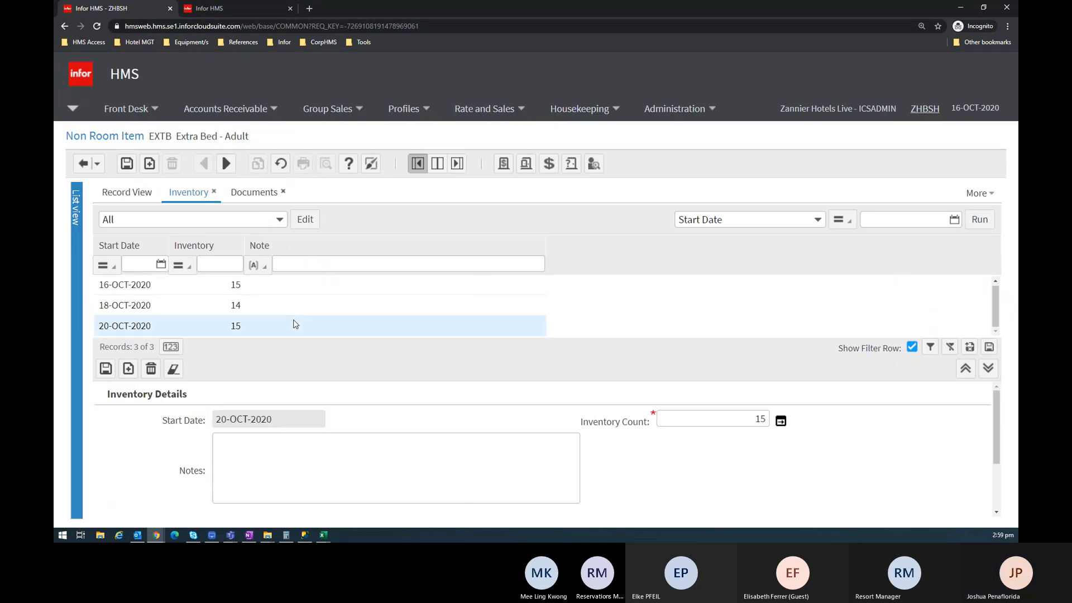
left_click(246, 313)
left_click(149, 373)
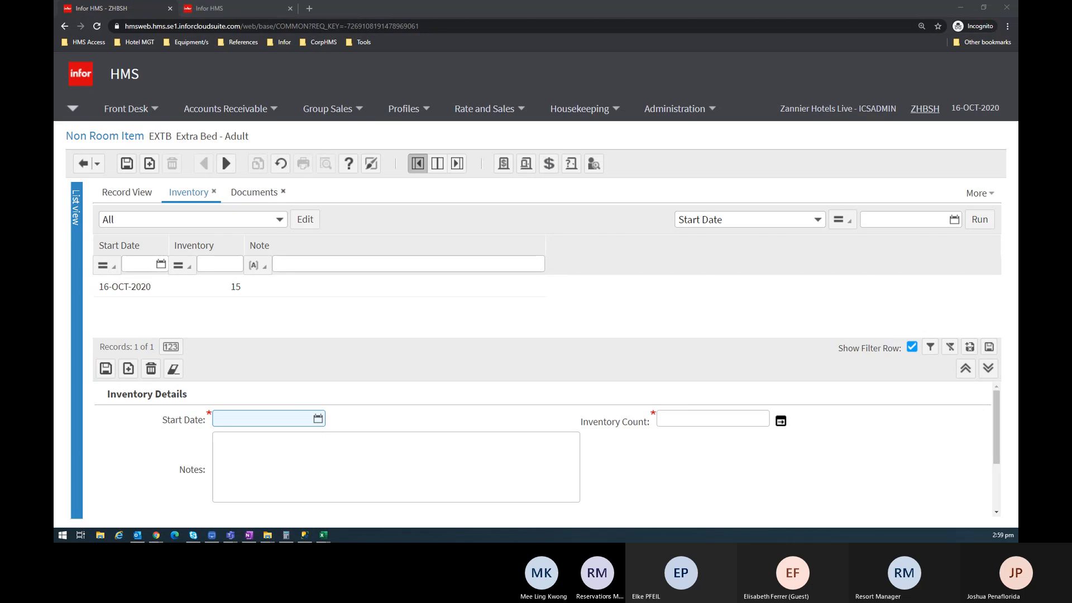
Switch to the Excel configuration workbook and review the child surcharge and baby cot rows among the non-room items
key("alt+Tab")
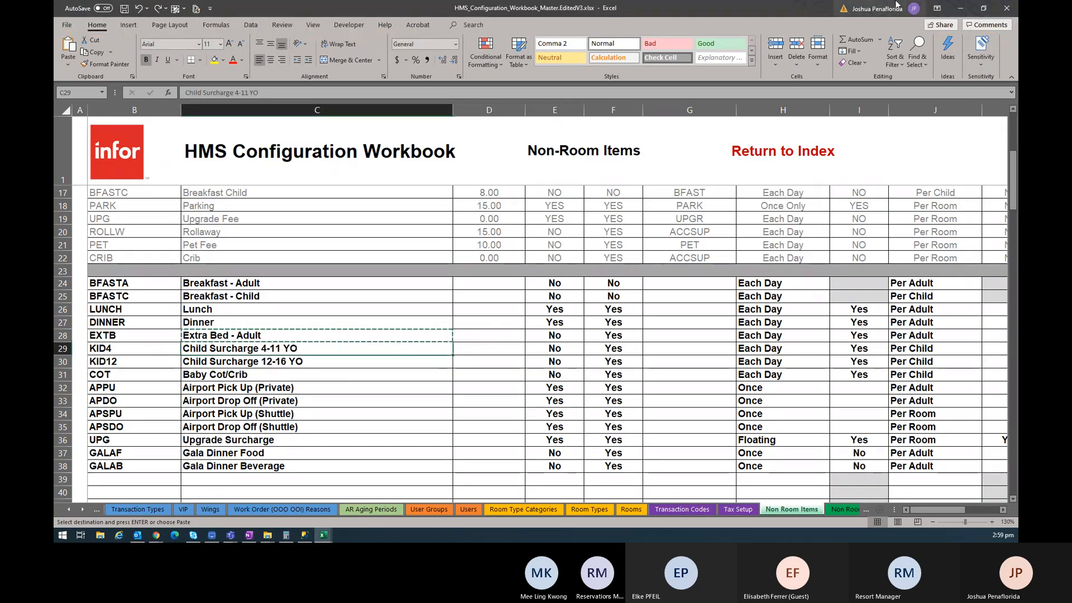
key("alt+Tab")
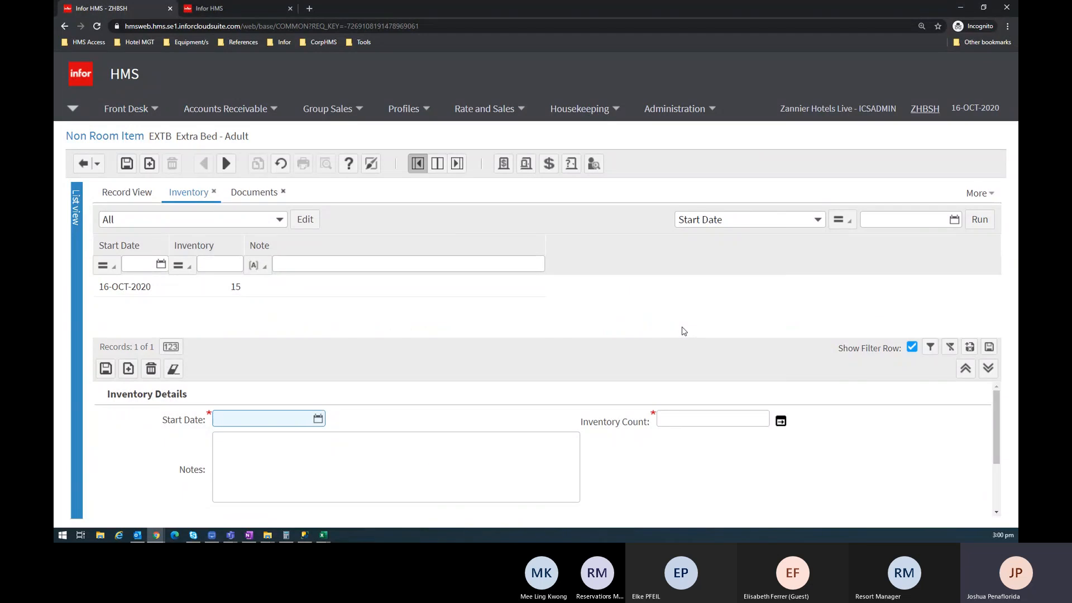
key("alt+Tab")
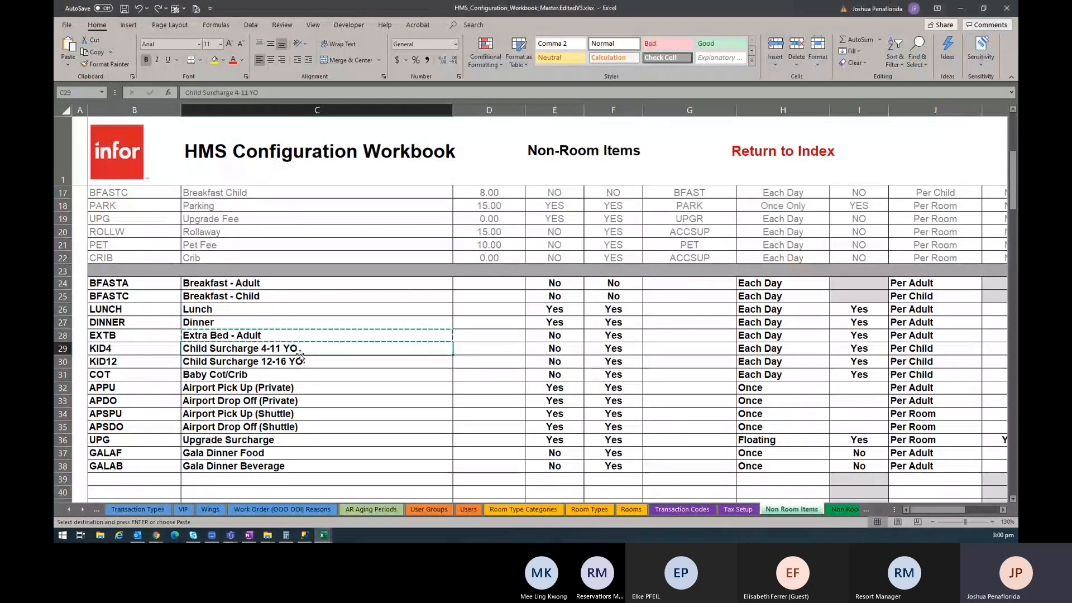
left_click(123, 378)
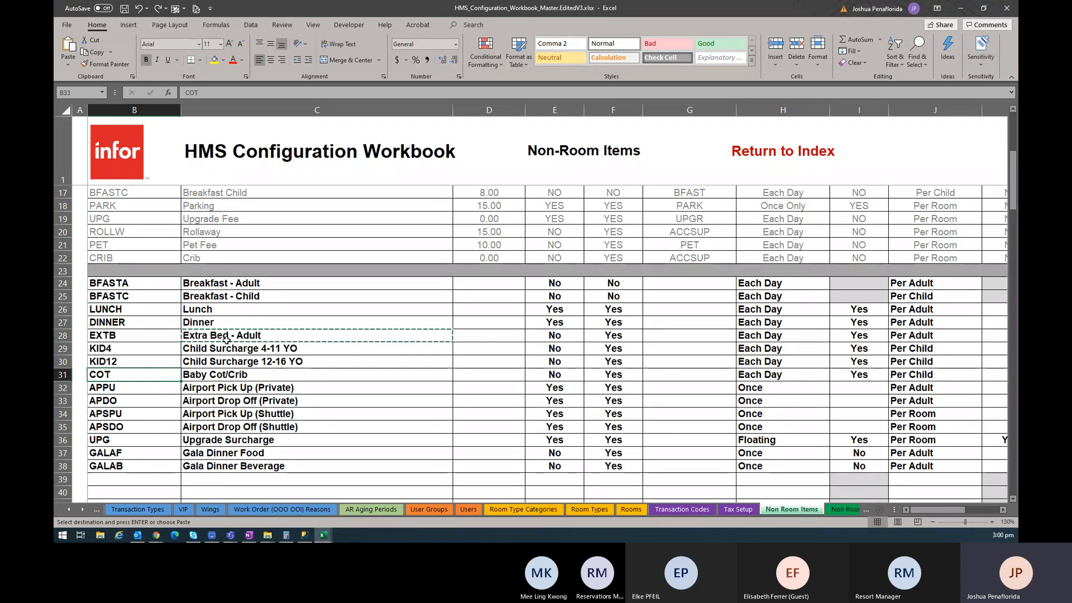
Copy the item code BFASTC from the Breakfast - Child row of the Non-Room Items sheet
scroll(226, 339, "up", 5)
scroll(226, 340, "down", 5)
scroll(226, 339, "up", 1)
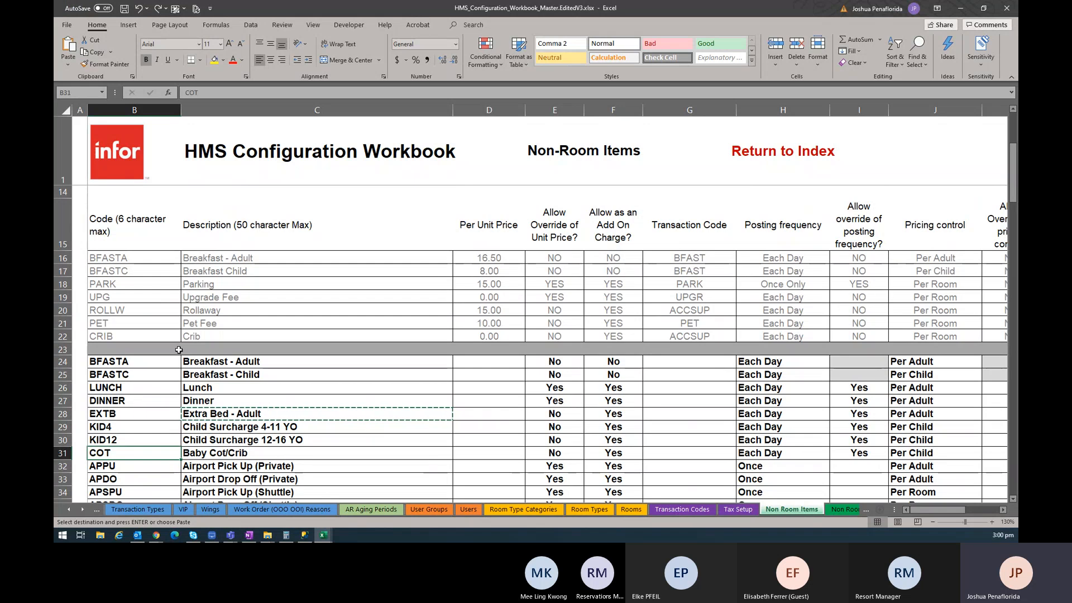
key("Up")
key("Up")
key("Up")
key("Up")
key("Up")
key("Up")
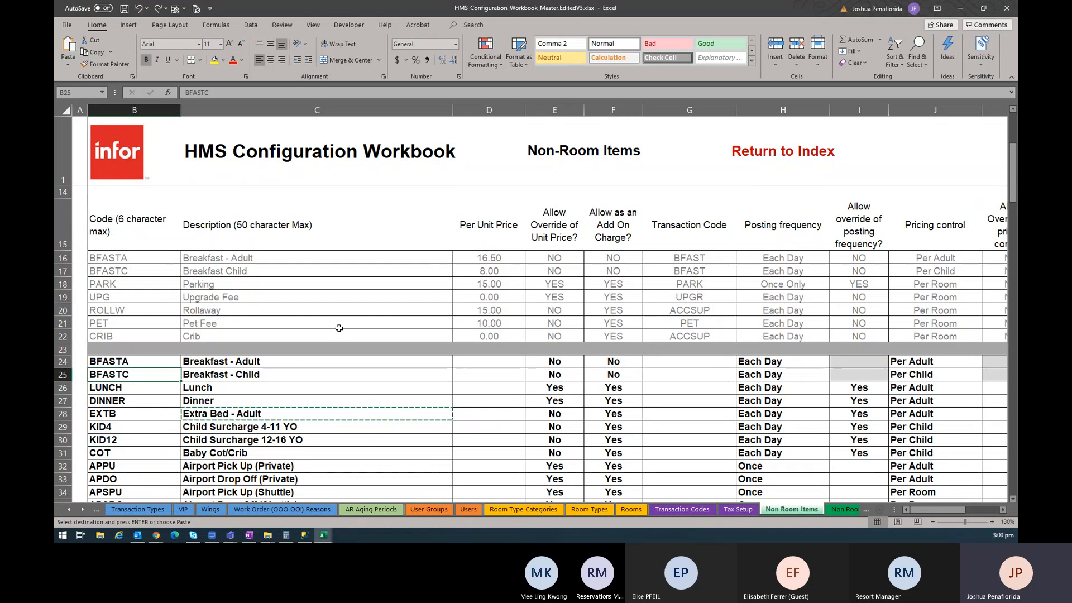
key("ctrl+c")
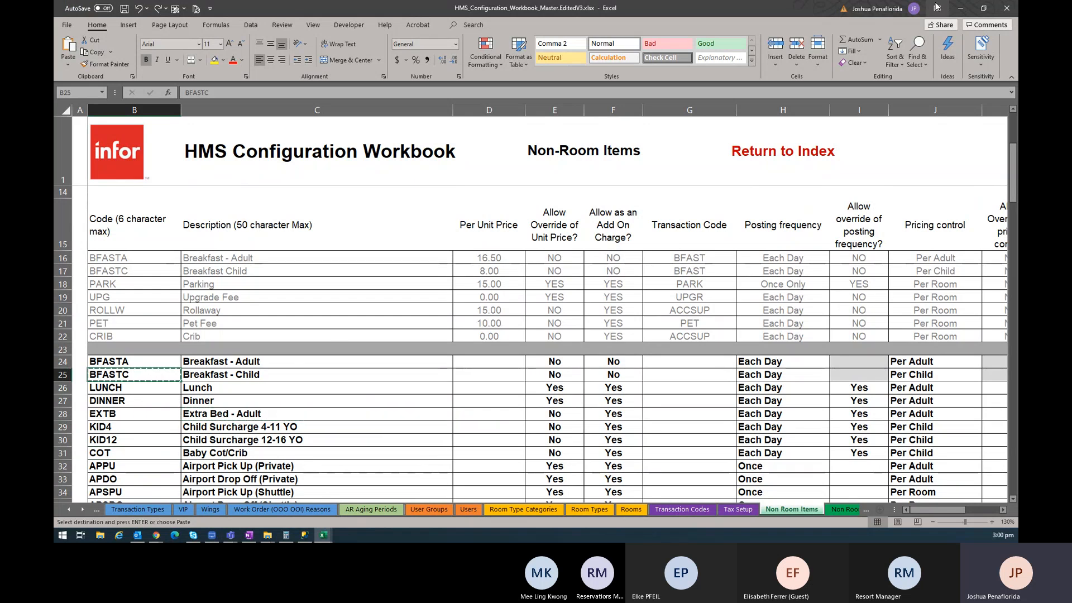
Switch back to Infor HMS and open the BFASTA record alongside the list of non-room items
left_click(960, 8)
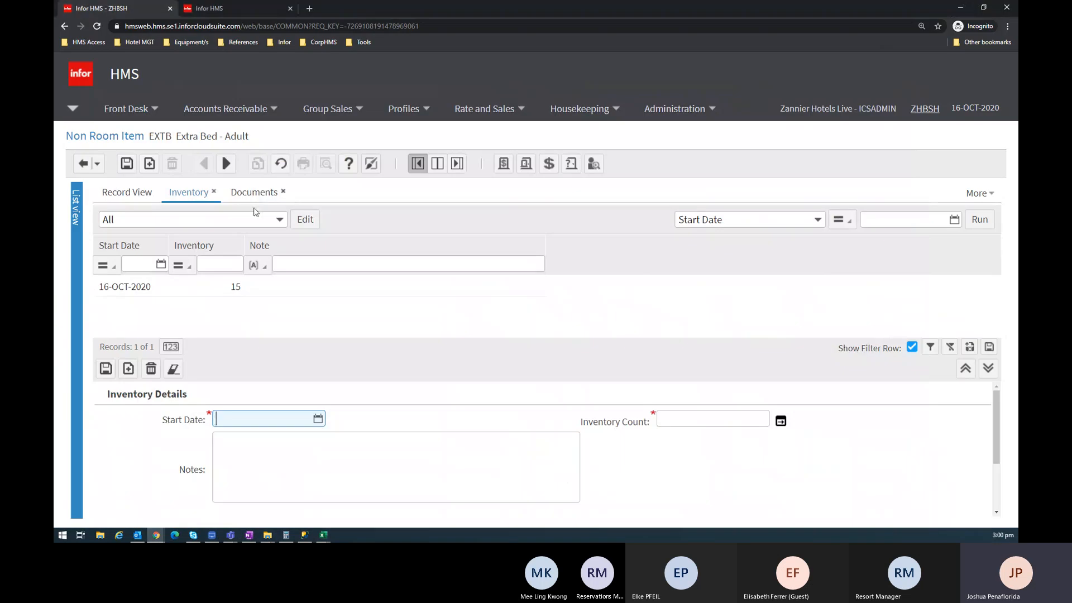
left_click(118, 199)
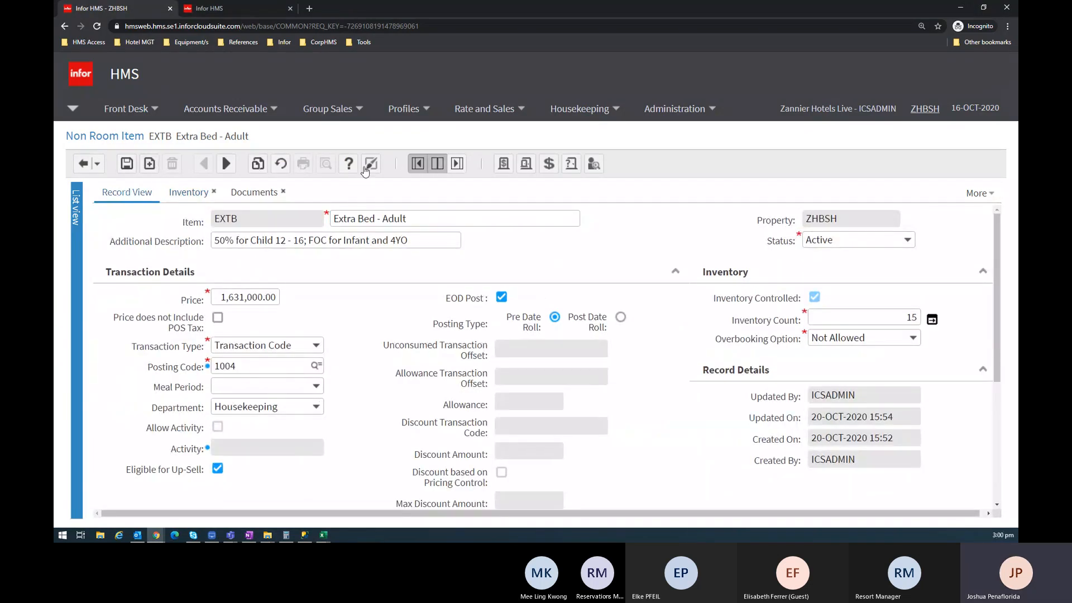
left_click(437, 163)
left_click(196, 267)
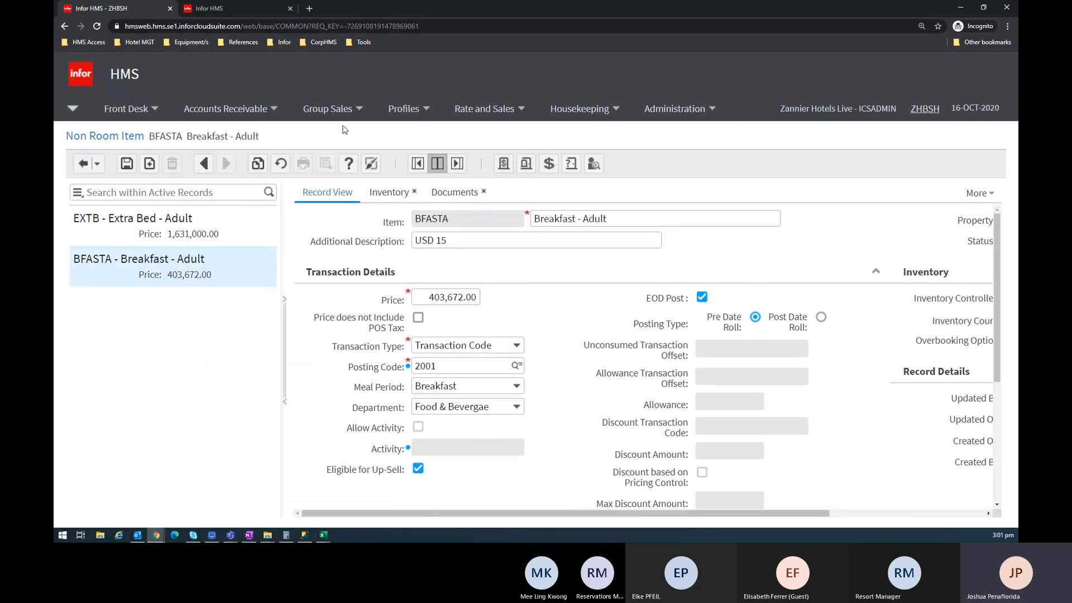
Duplicate the BFASTA record as item BFASTC and paste in the description Breakfast - Child copied from the Excel workbook
left_click(416, 163)
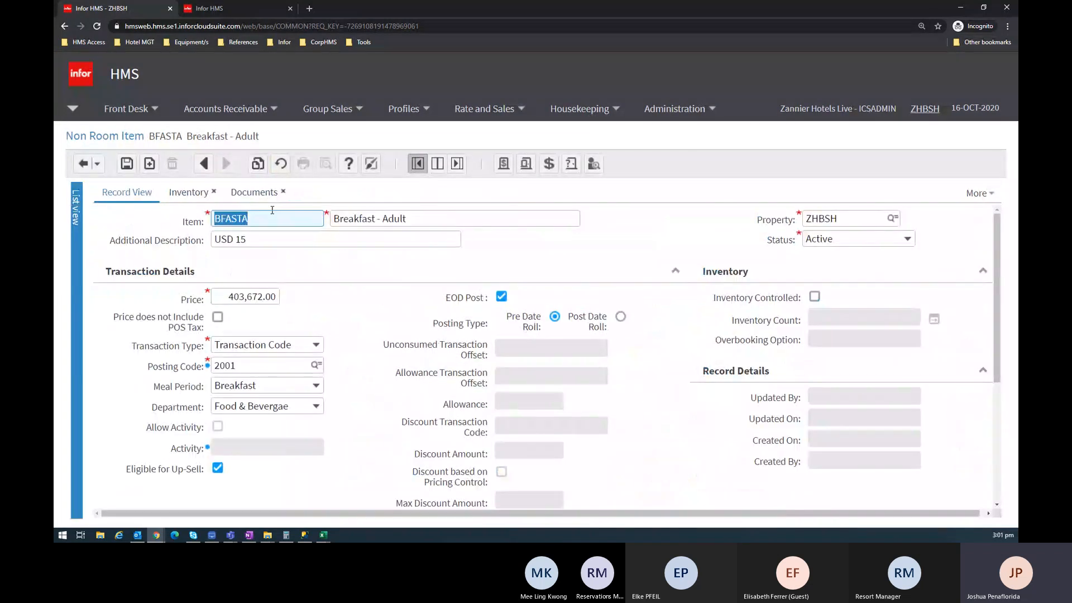
key("Tab")
key("alt+space")
key("Escape")
key("alt+Tab")
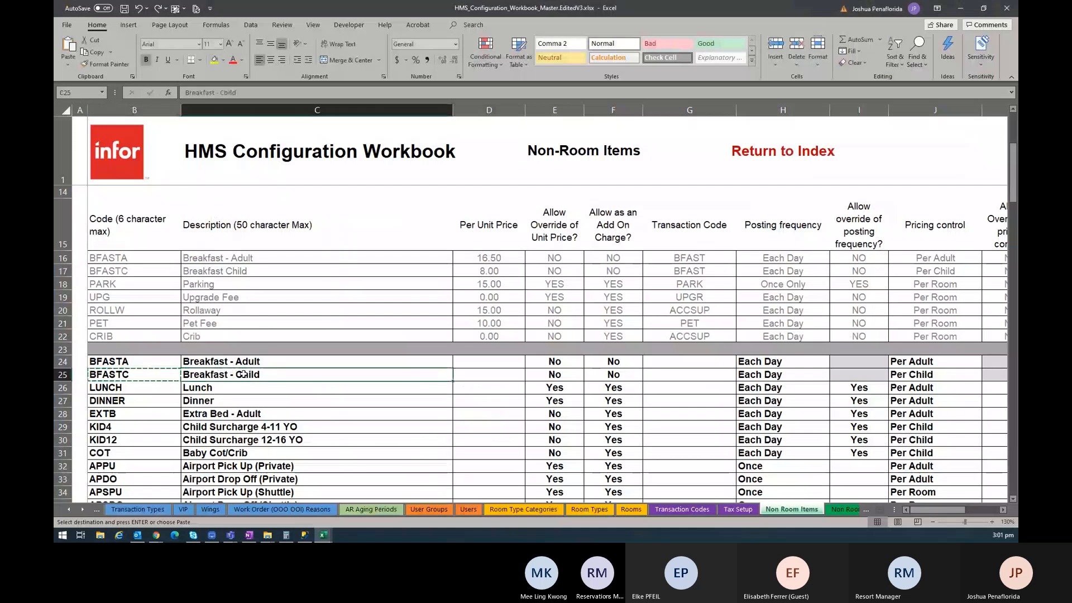
key("alt+Tab")
left_click(433, 215)
left_click_drag(434, 216, 313, 220)
key("ctrl+v")
key("Tab")
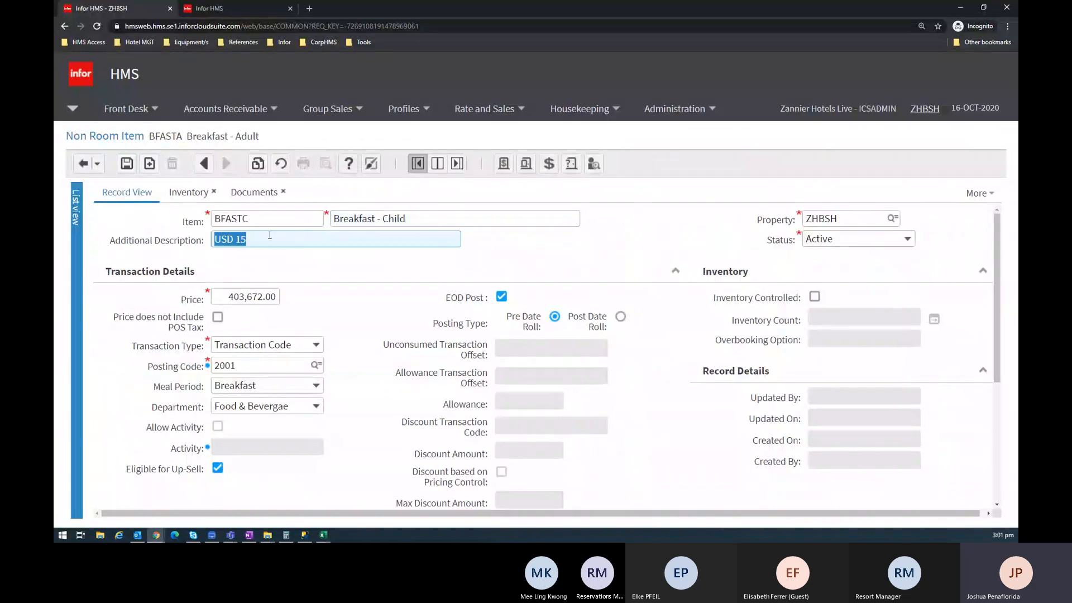
Set the price of the BFASTC item to 815,500
left_click(255, 296)
key("BackSpace")
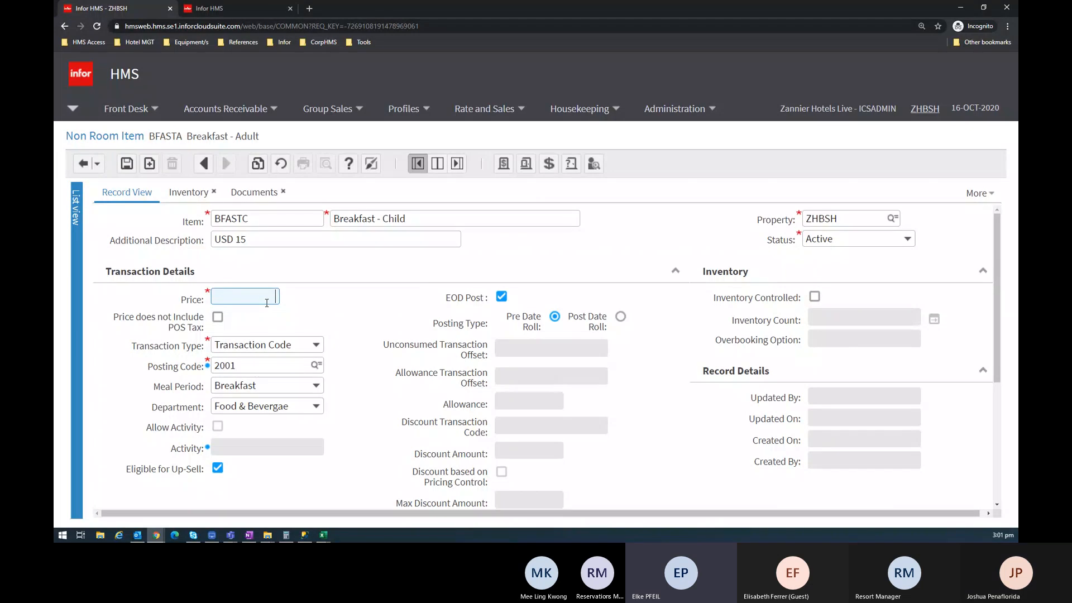
type("815500")
key("Tab")
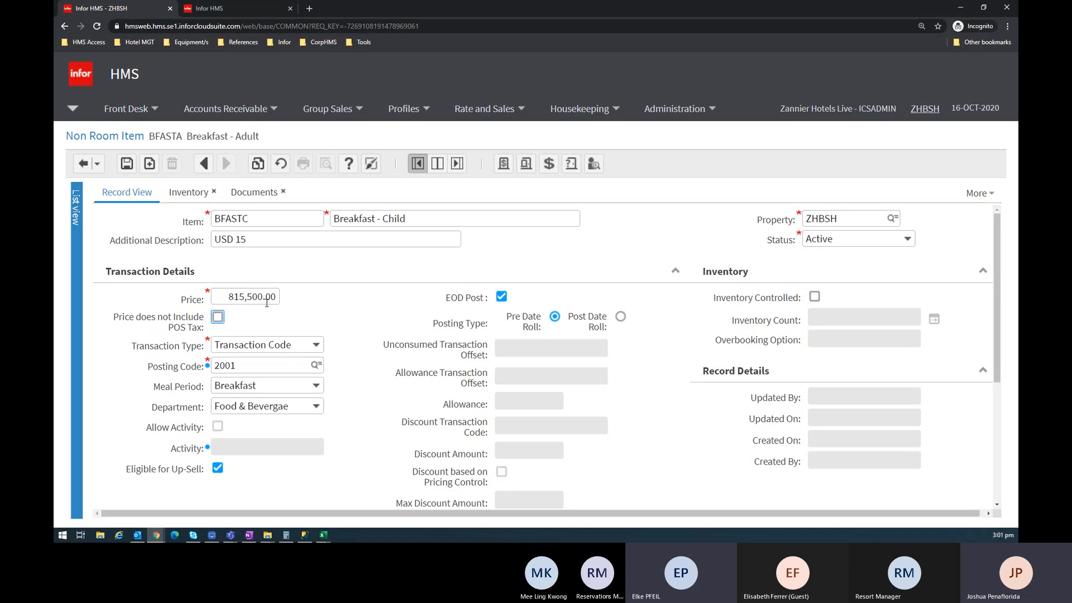
Choose Transaction Code as the transaction type and 2001 as the posting code for BFASTC
left_click(316, 344)
left_click(310, 371)
left_click(316, 365)
double_click(499, 251)
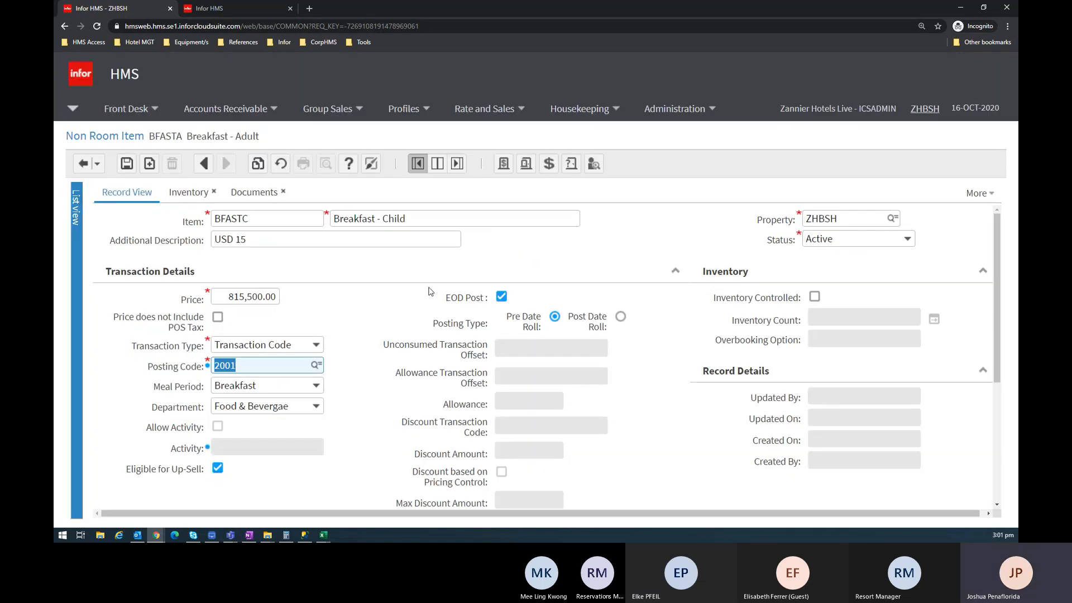
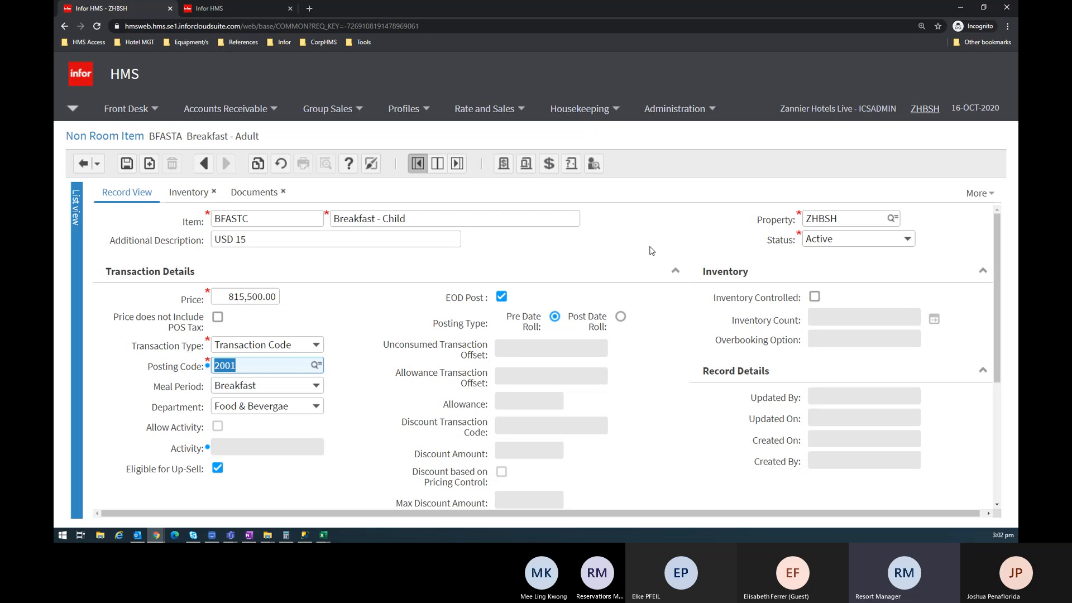
Clear the additional description of BFASTC and set its price to 201,836
left_click(262, 295)
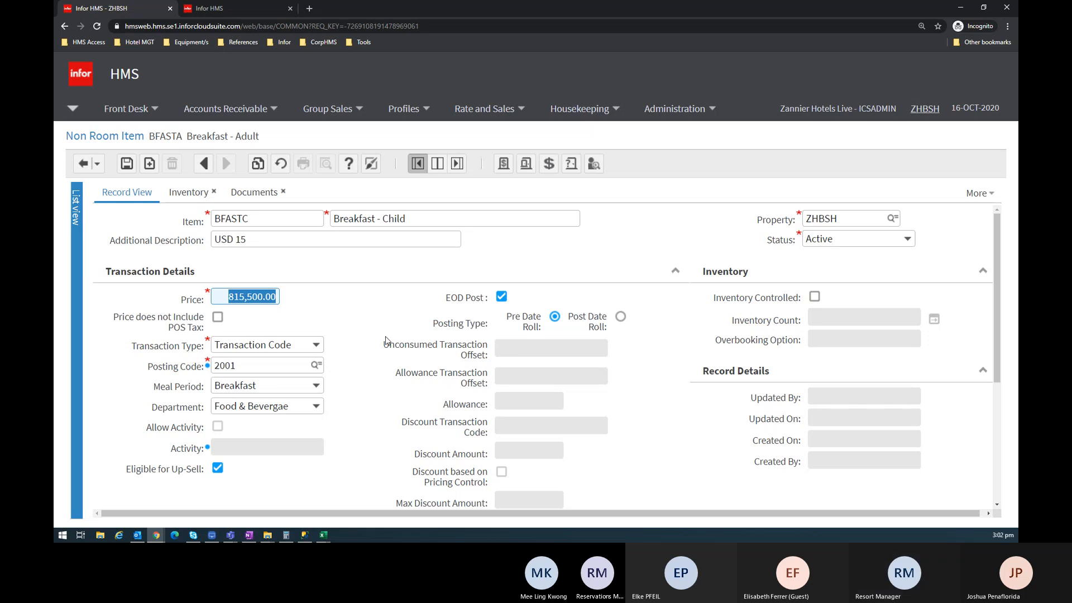
left_click(283, 240)
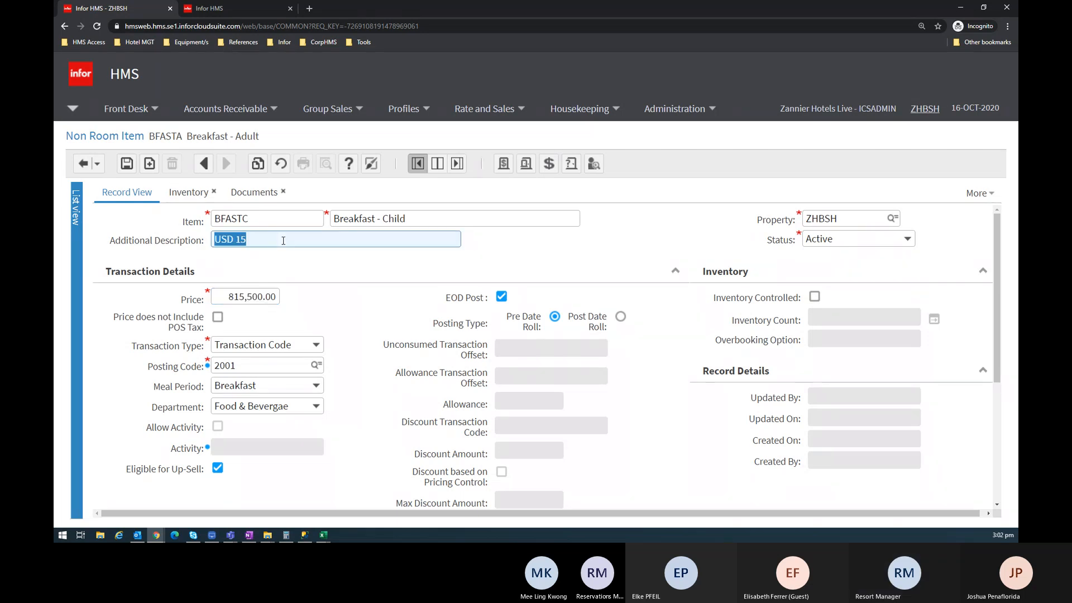
key("BackSpace")
left_click(252, 301)
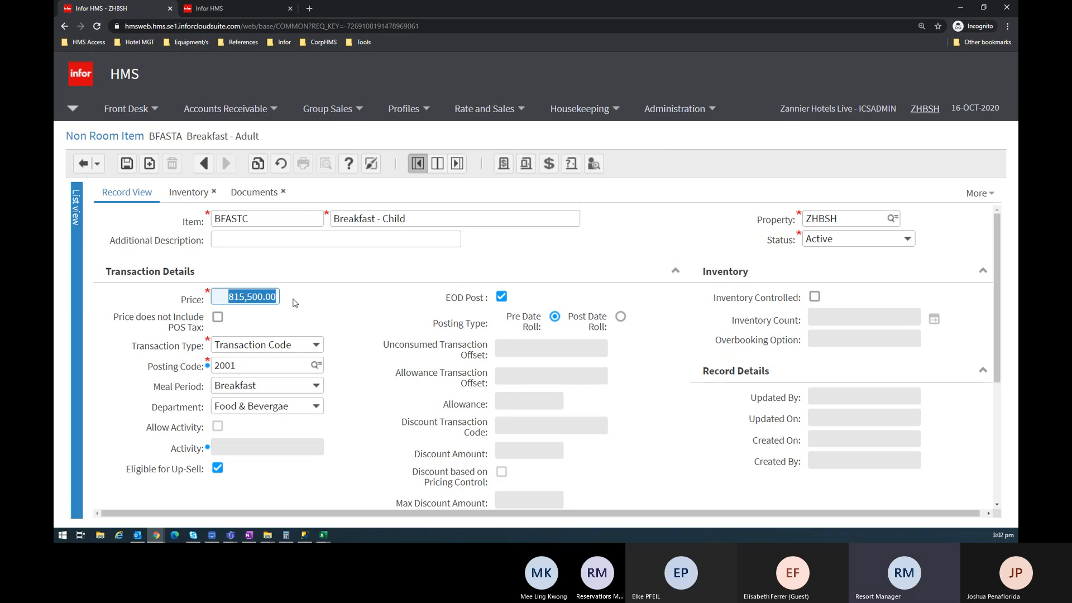
type("2")
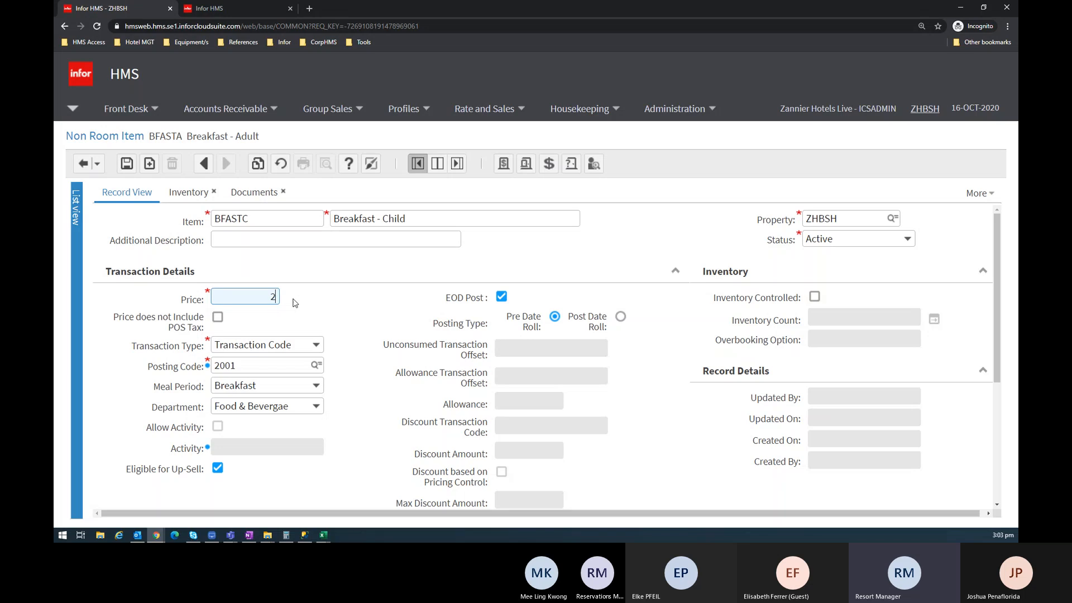
type("01,836")
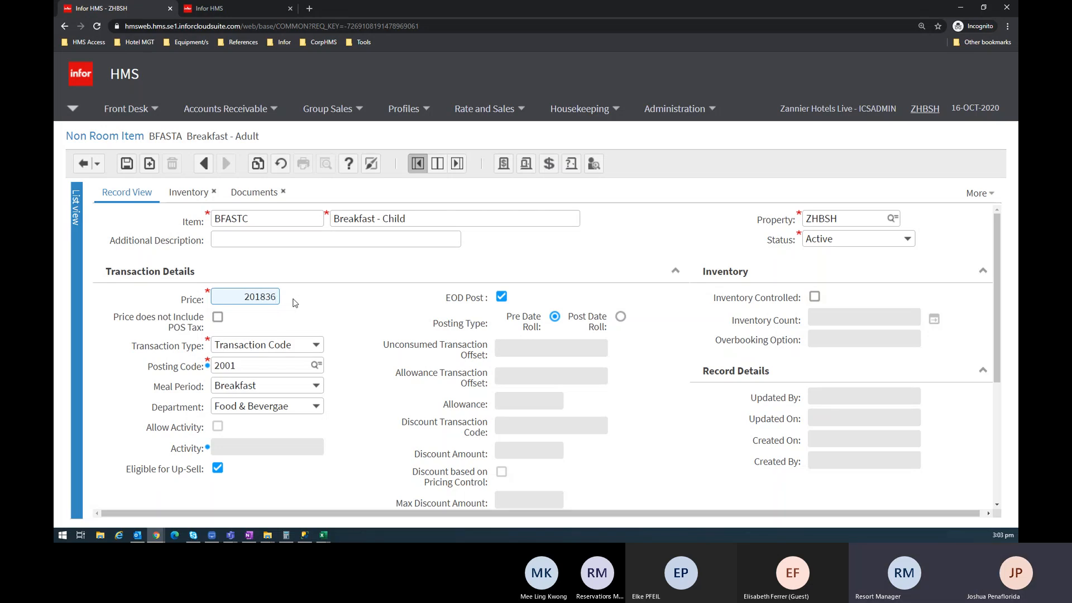
key("Tab")
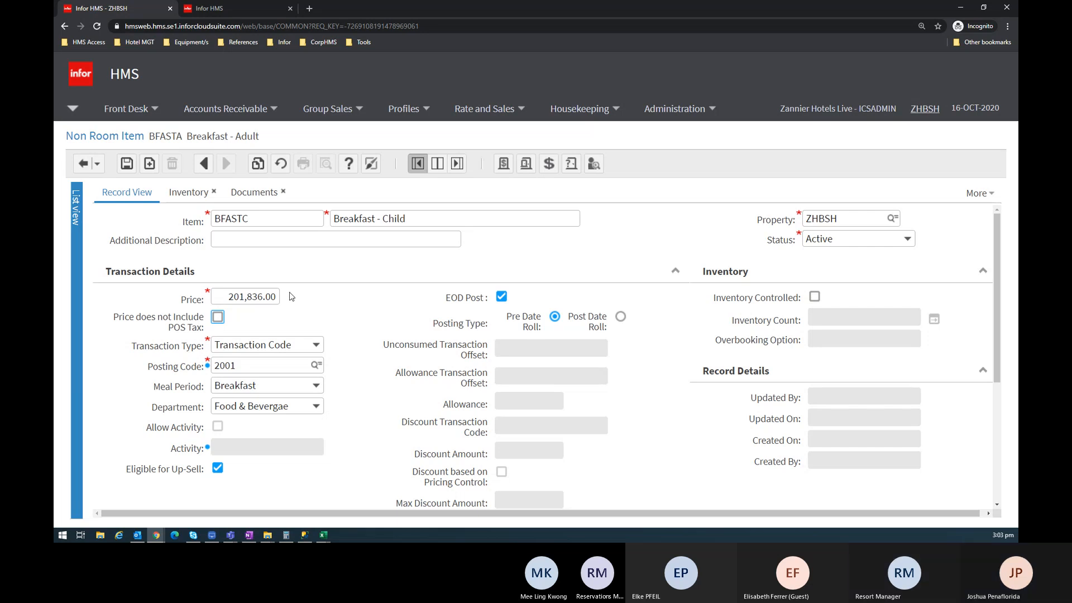
Set the pricing control of BFASTC to Child 12 - 16 YO
scroll(292, 297, "down", 3)
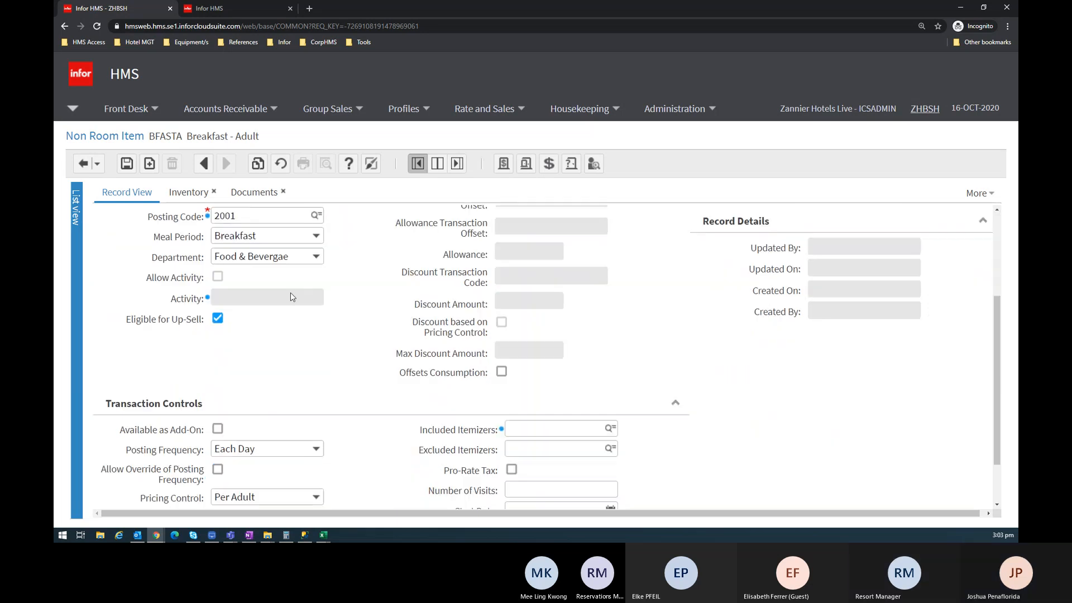
left_click(312, 495)
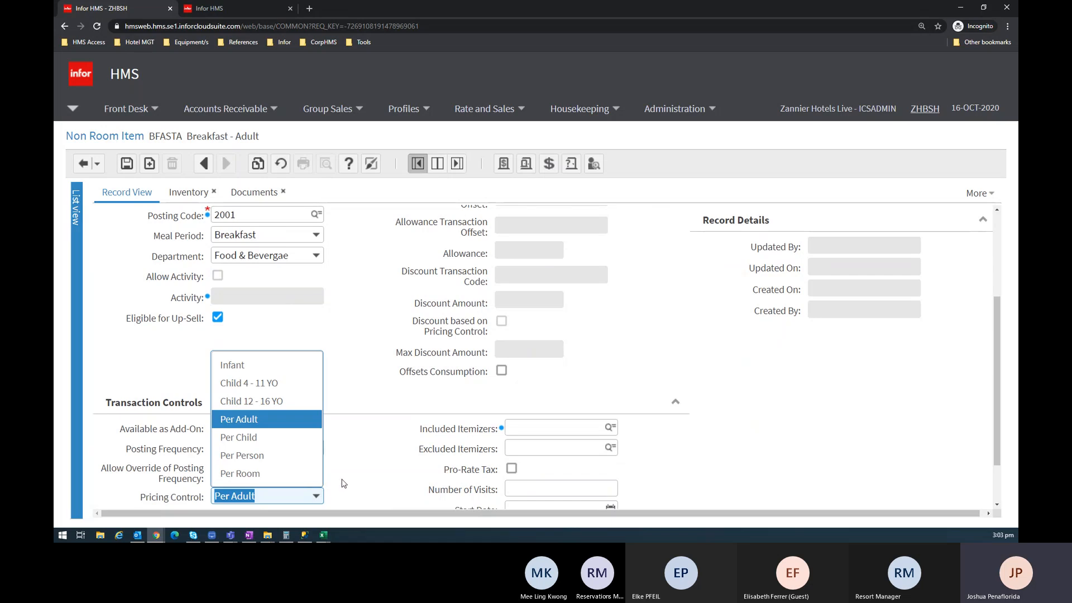
left_click(303, 402)
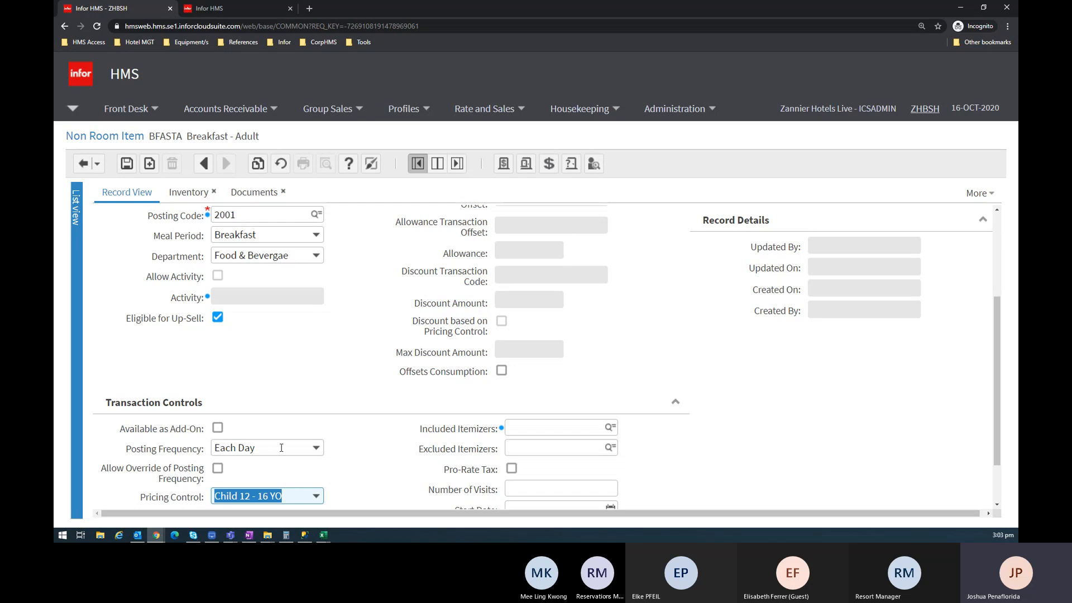
Check the BFASTC transaction settings against the Breakfast - Child row in the Excel configuration workbook
scroll(394, 431, "up", 1)
scroll(395, 431, "down", 1)
scroll(394, 430, "up", 2)
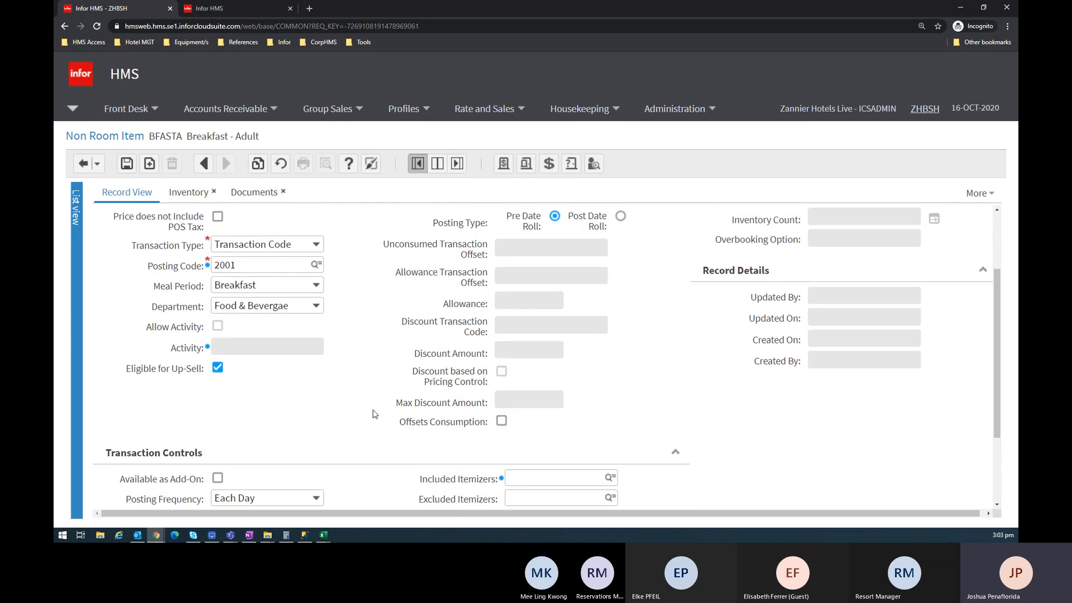
scroll(353, 404, "down", 2)
scroll(353, 404, "up", 3)
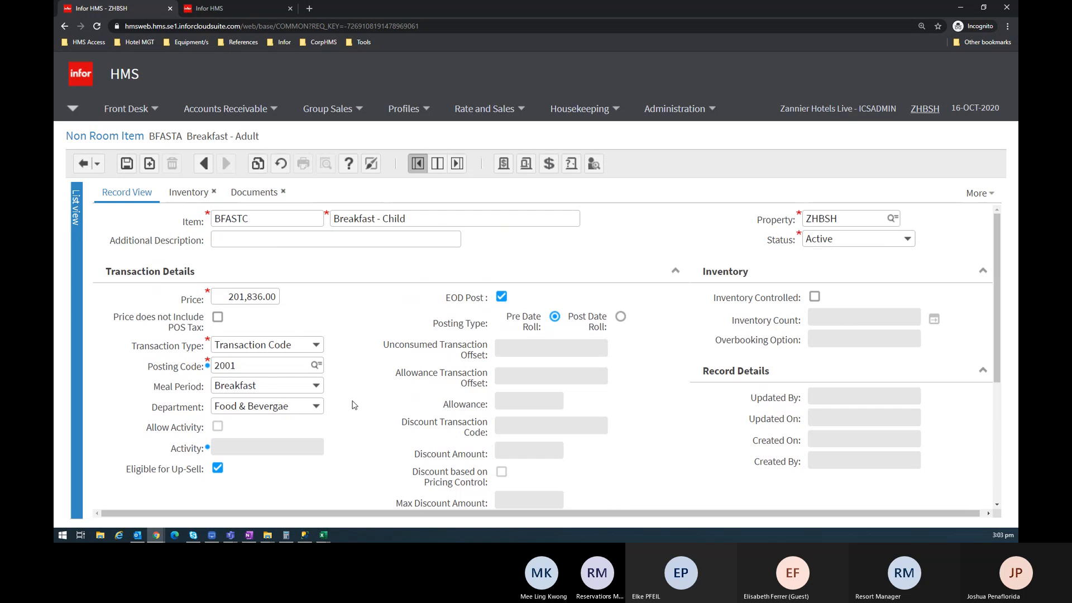
key("alt+Tab")
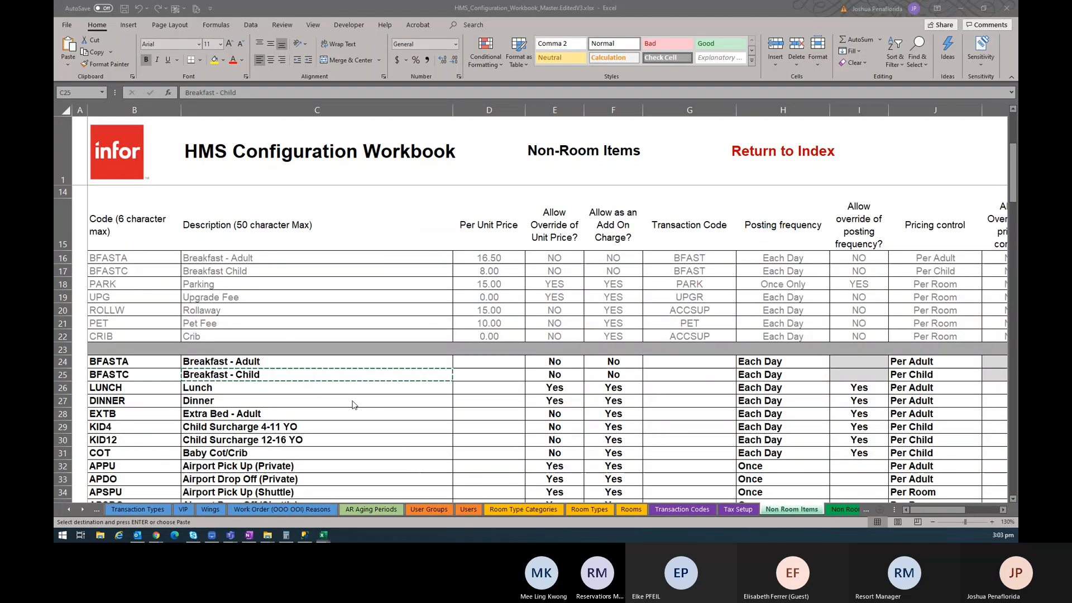
key("alt+Tab")
Enter Internal Package as the additional description of BFASTC and save the record
scroll(327, 378, "down", 1)
scroll(328, 378, "up", 4)
left_click(282, 239)
type("Intern")
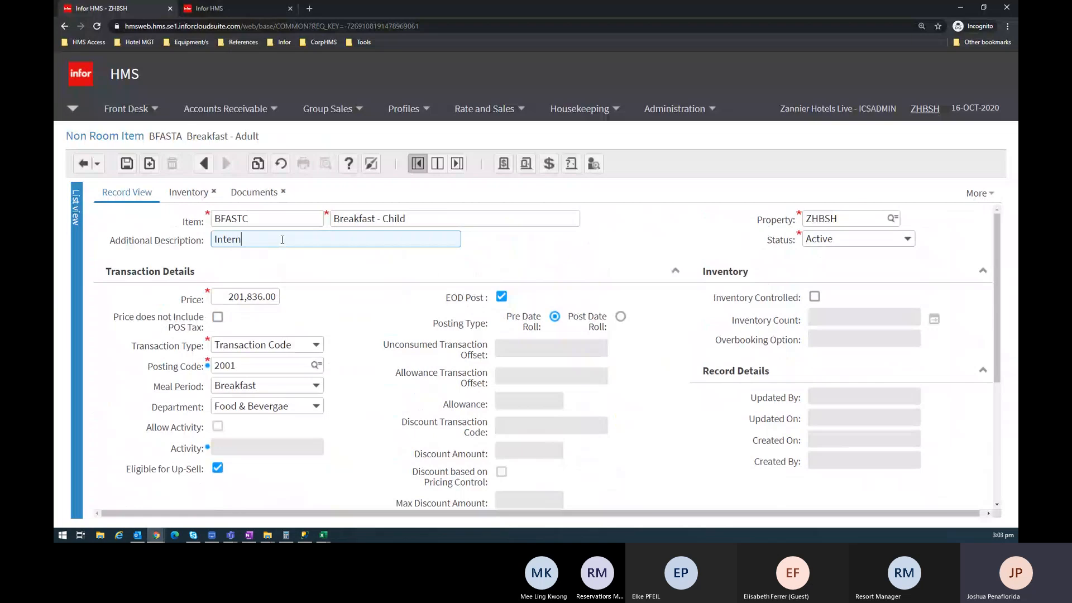
type("al Package")
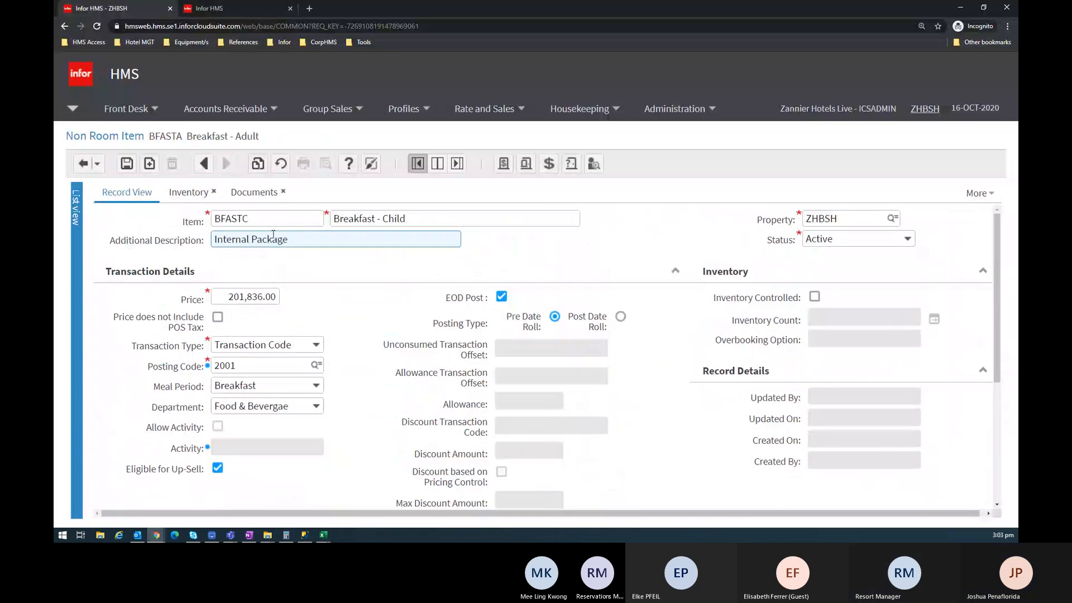
left_click(133, 167)
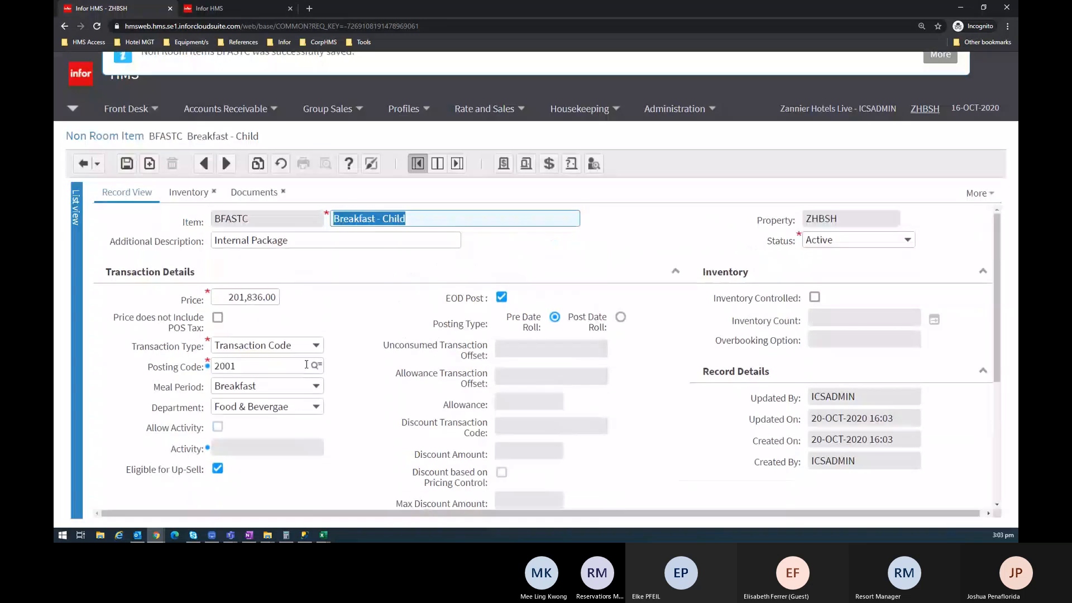
Clear the pricing control in the transaction controls of BFASTC
scroll(268, 384, "down", 4)
left_click(291, 441)
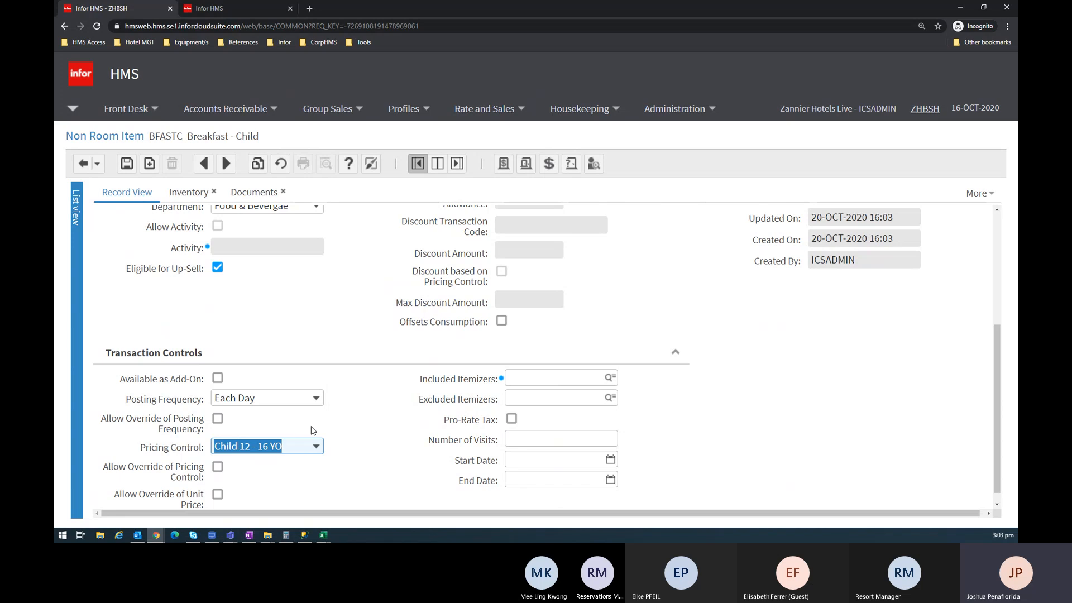
key("BackSpace")
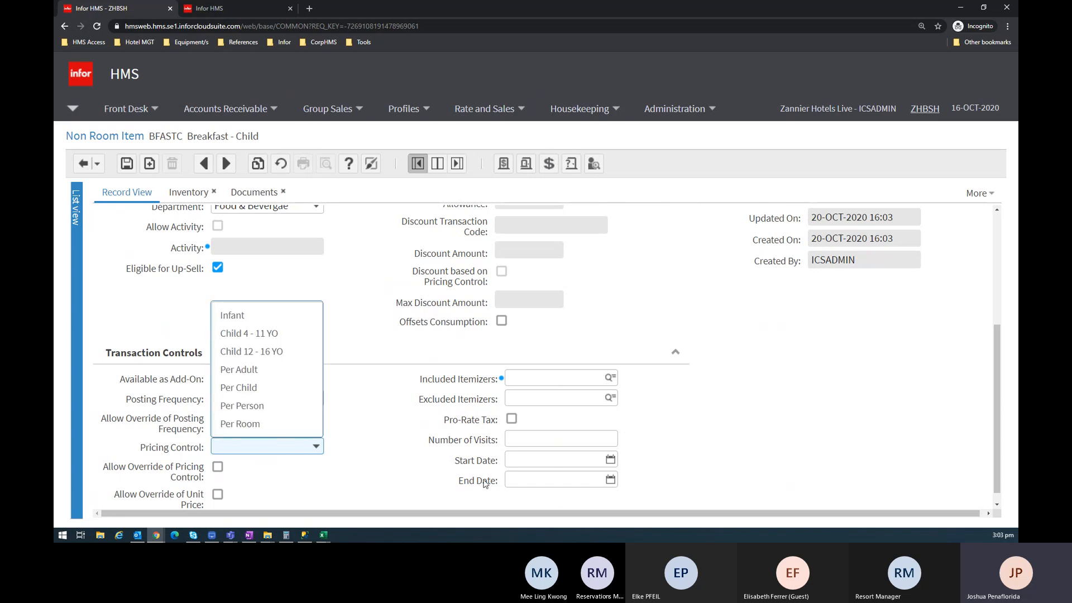
left_click(394, 457)
Extend the additional description to "Internal Package for Child Breakfast except infant" and save BFASTC
scroll(309, 433, "up", 1)
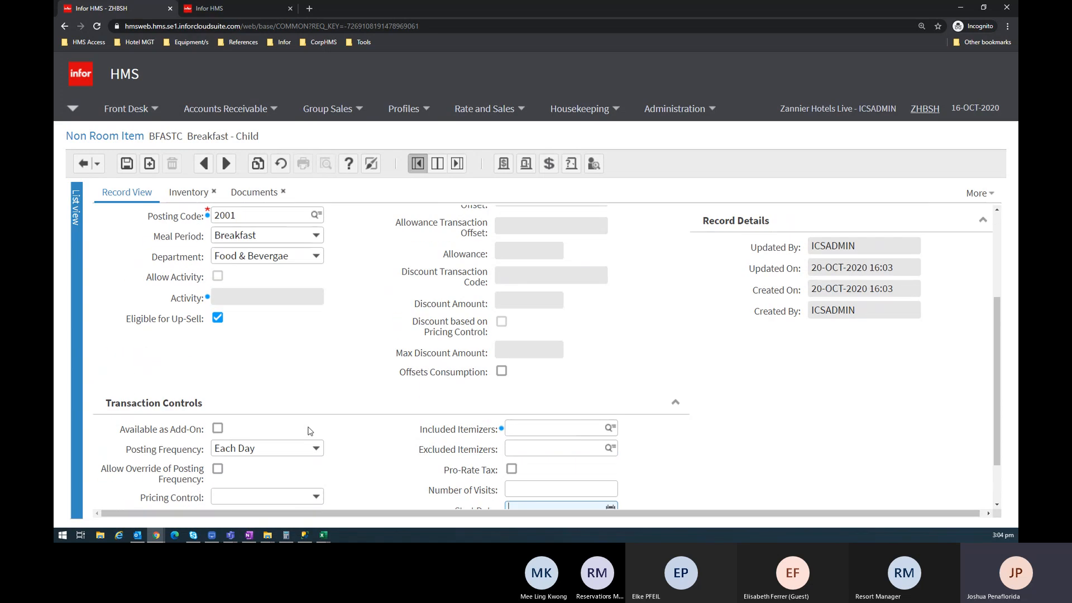
scroll(309, 433, "up", 3)
left_click(322, 241)
left_click(322, 242)
type("for ")
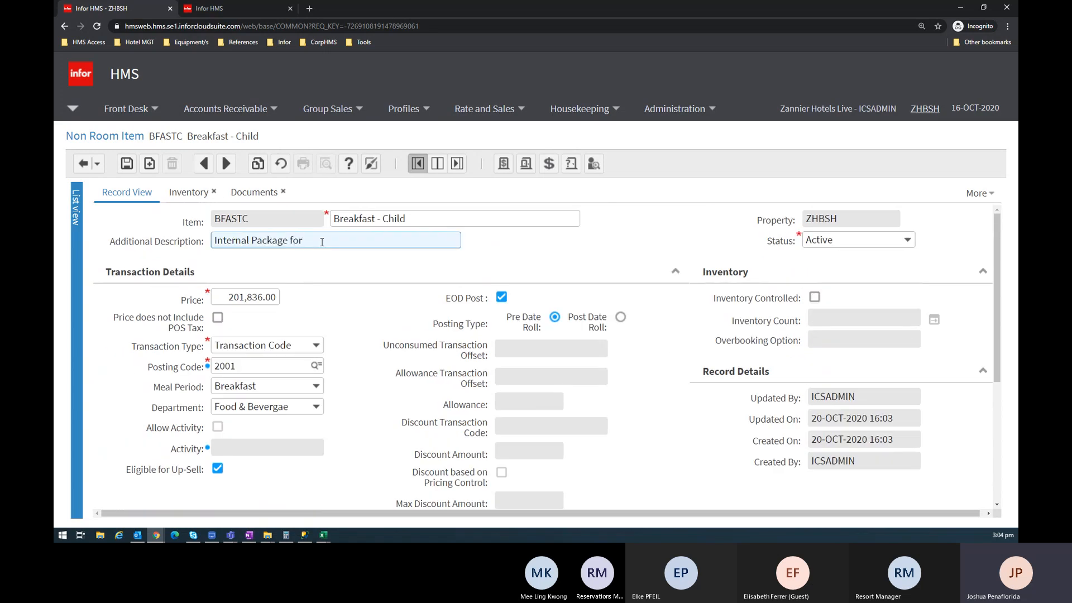
type("Child")
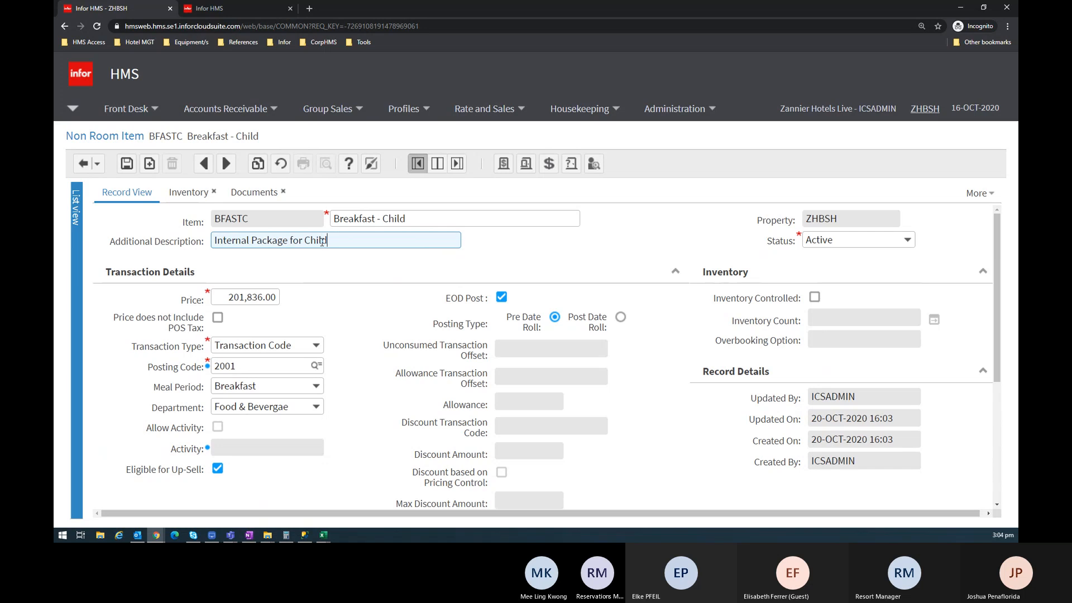
type(" Bre")
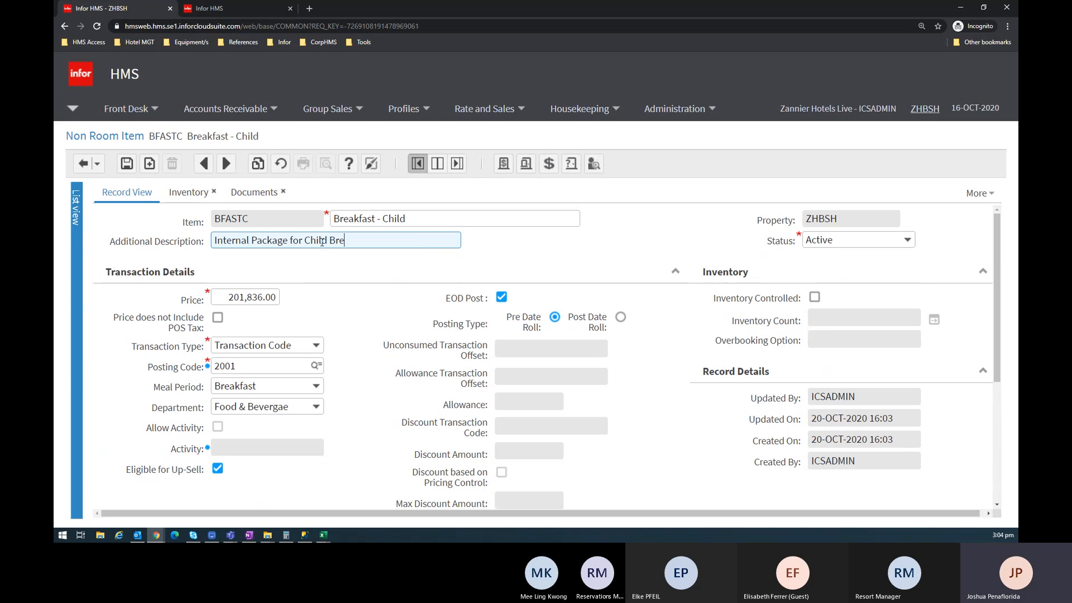
type("akfast")
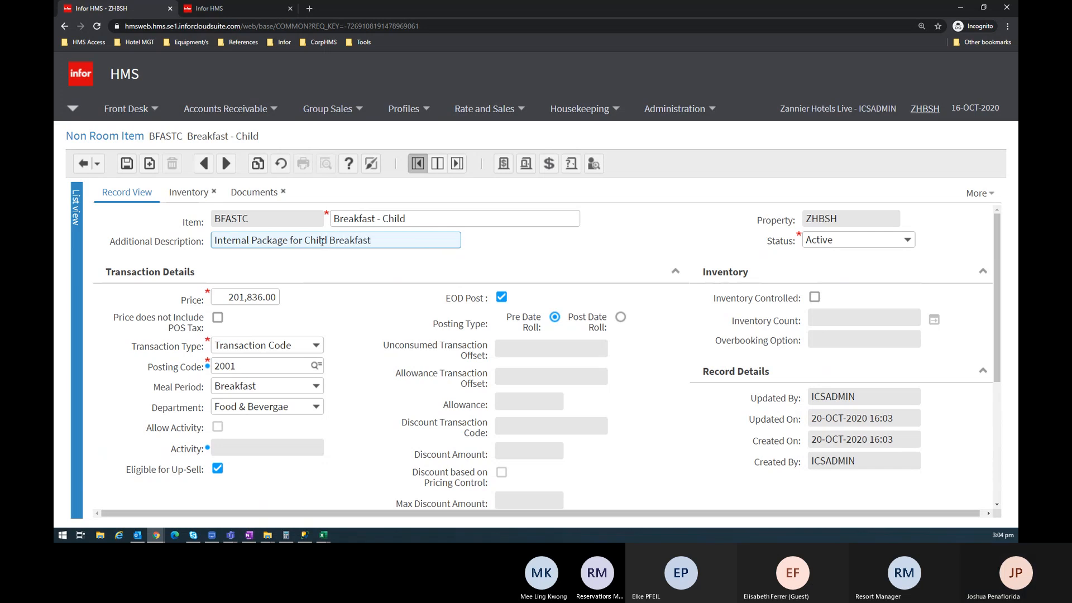
type(" e")
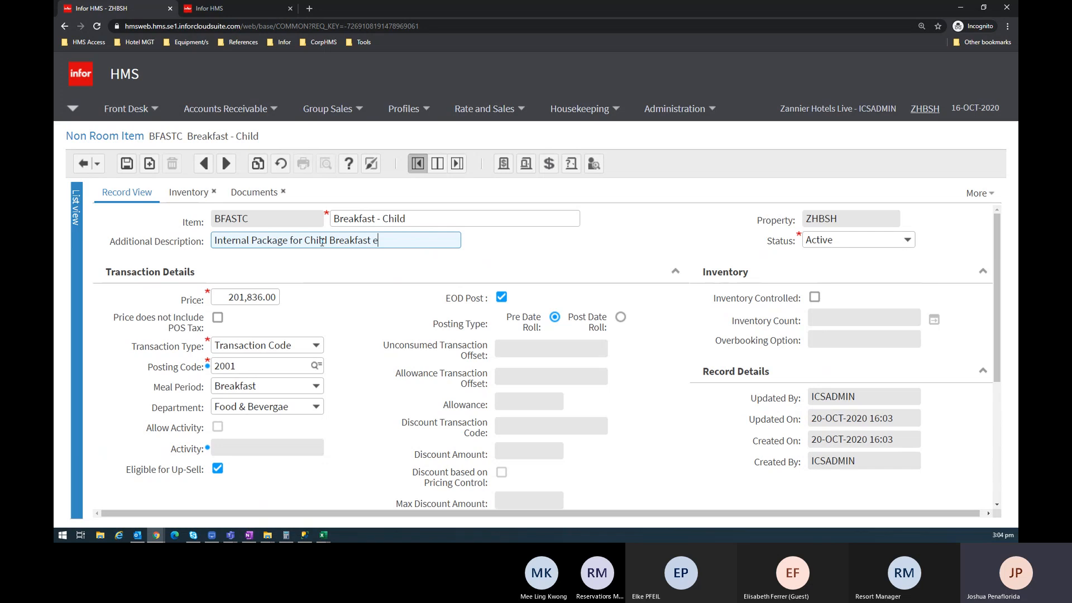
type("xec")
type("pt")
type("c")
type(" inf")
type("a")
type("nt")
left_click(126, 163)
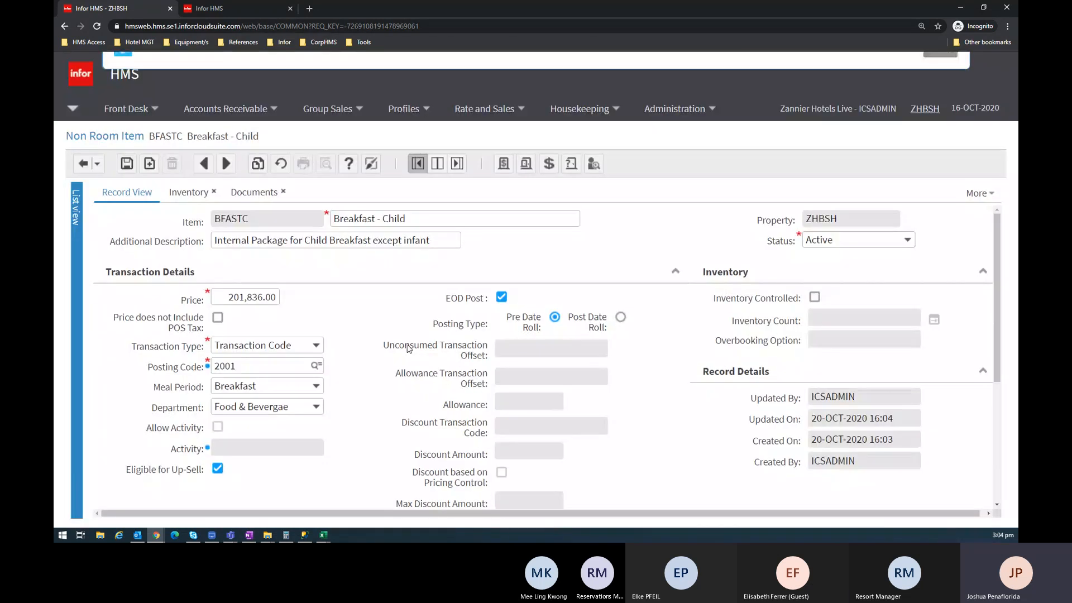
Show the non-room item list beside the record and open BFASTA - Breakfast - Adult
scroll(379, 311, "down", 3)
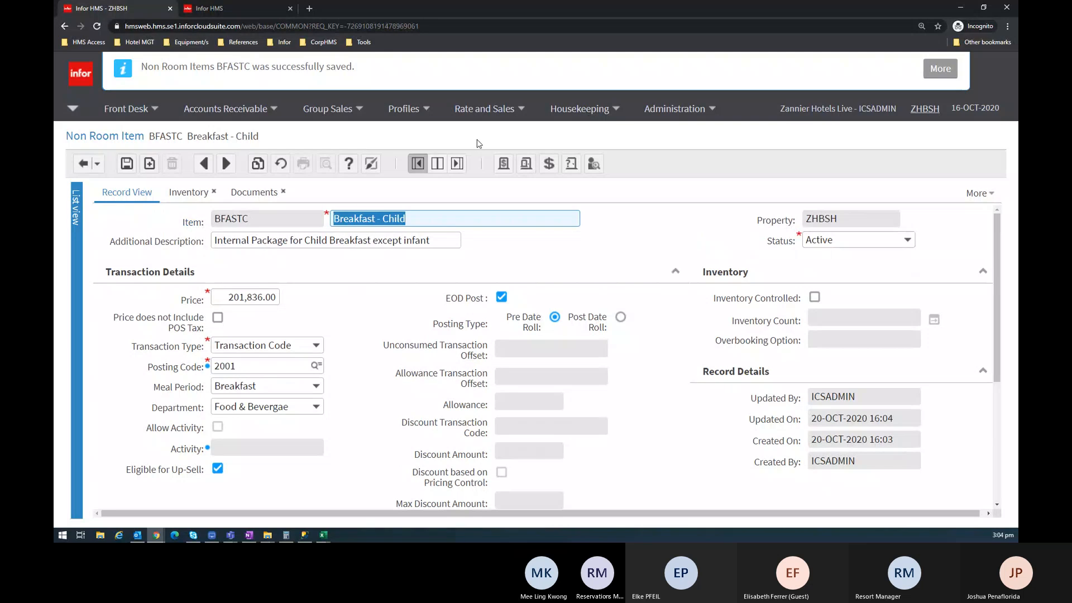
left_click(437, 163)
left_click(186, 316)
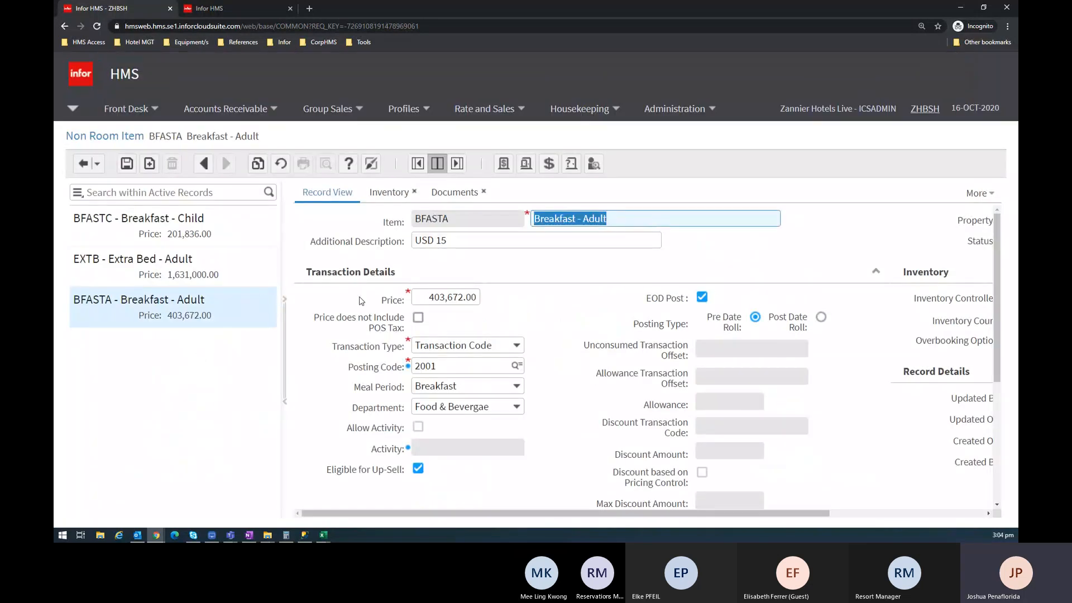
left_click(422, 297)
left_click(467, 241)
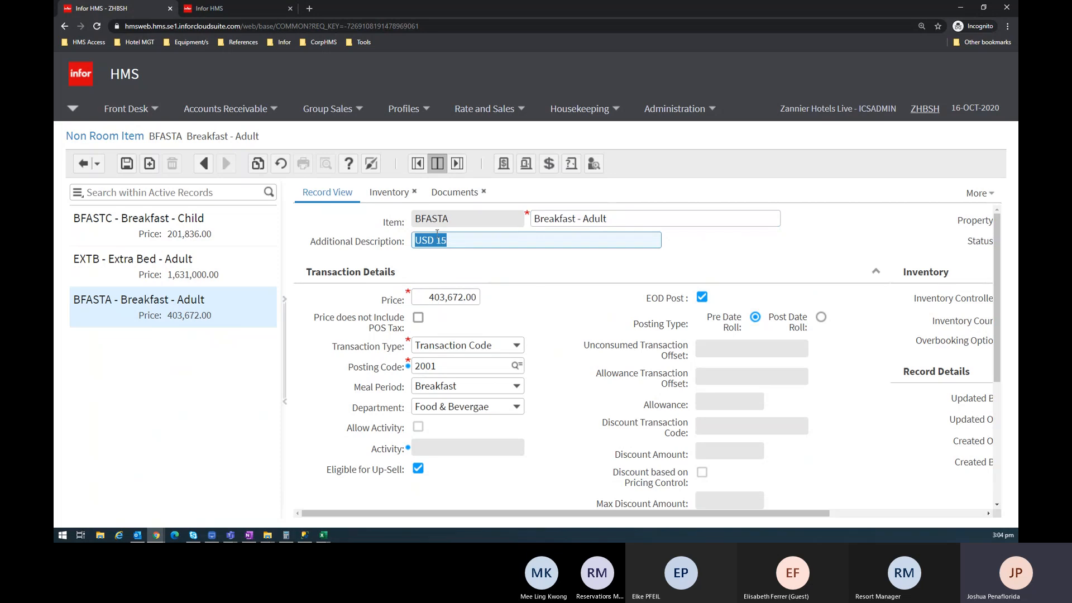
key("Home")
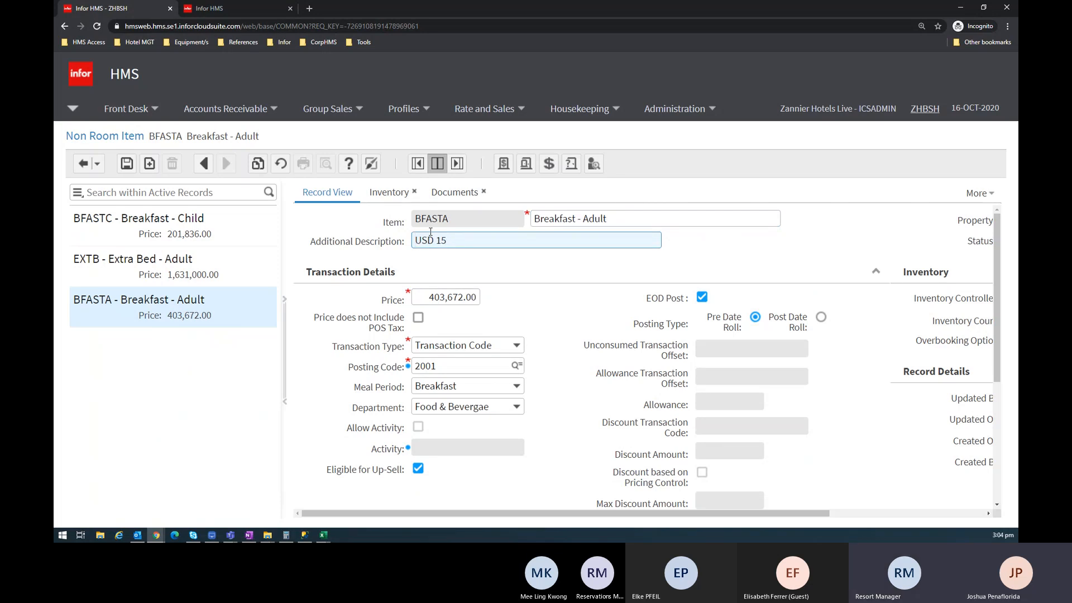
type("Pa")
left_click(281, 163)
left_click(145, 262)
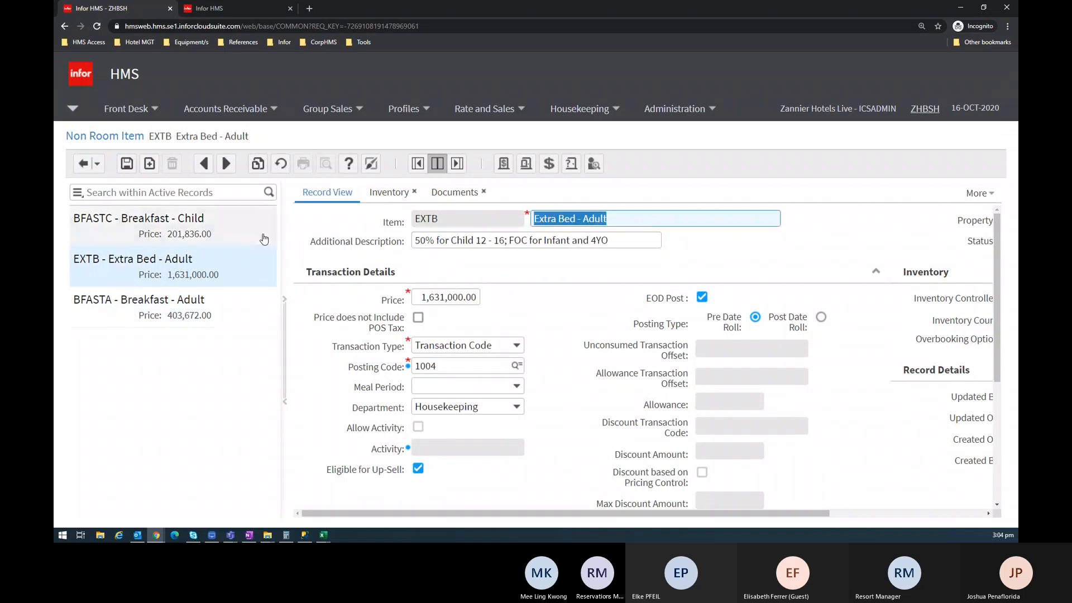
Copy the additional description of BFASTC and paste it over the additional description of BFASTA
left_click(139, 220)
left_click(479, 241)
key("ctrl+c")
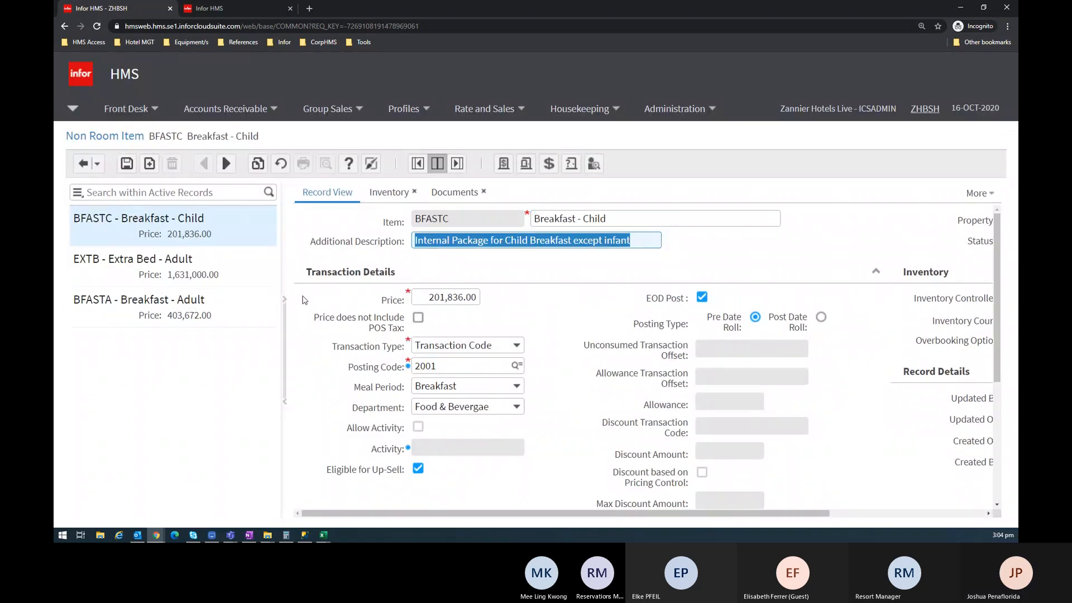
left_click(222, 301)
left_click(452, 243)
key("ctrl+v")
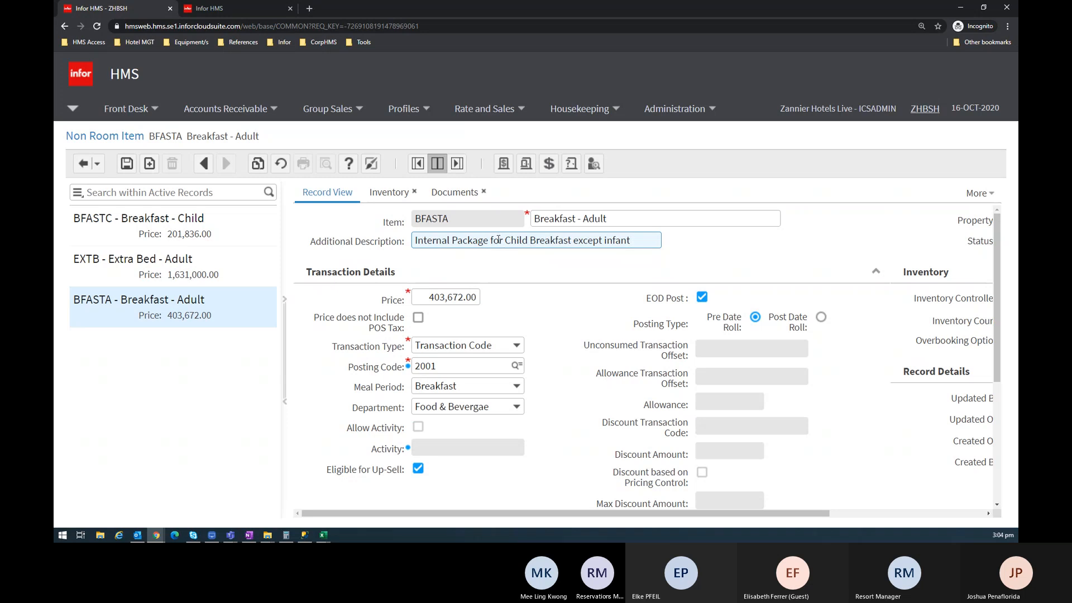
Reword BFASTA's additional description to "Internal Package for Adult (15USD)" and save the record
left_click_drag(507, 241, 663, 231)
type("Ad")
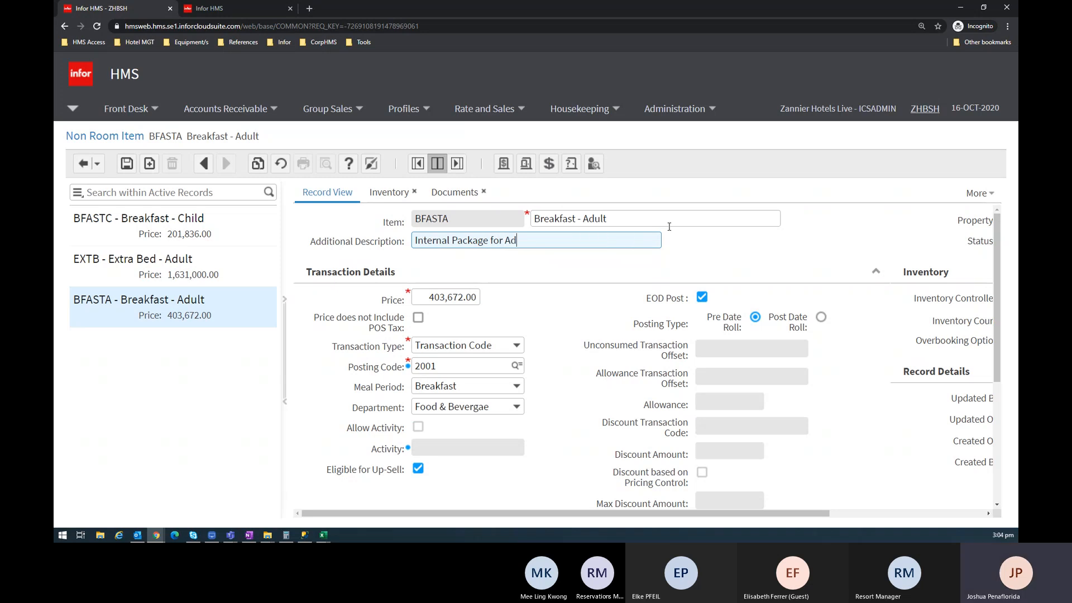
type("ult (15USD")
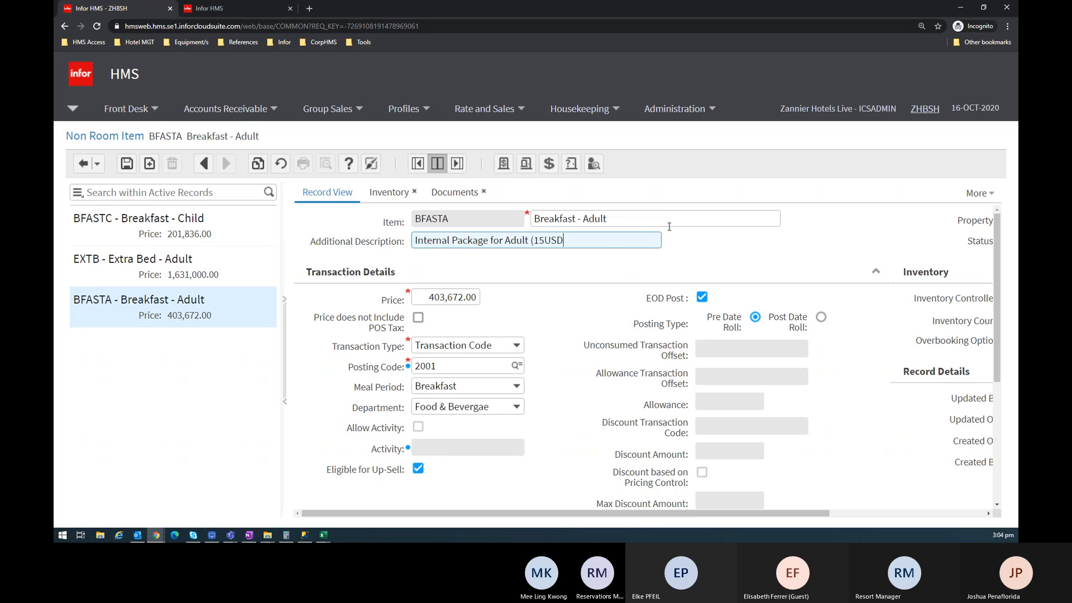
type(")")
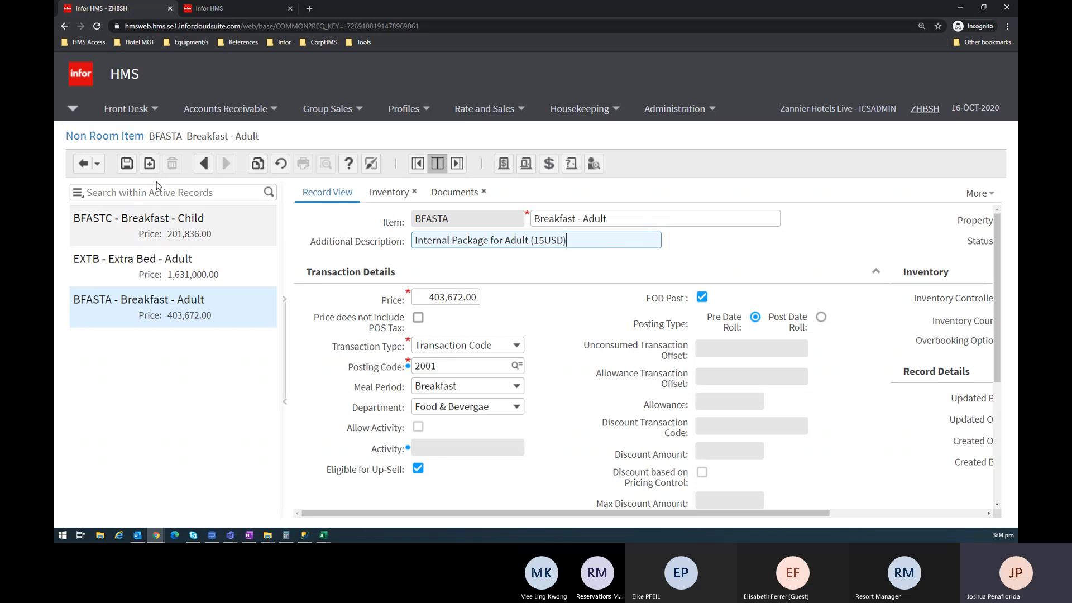
left_click(127, 163)
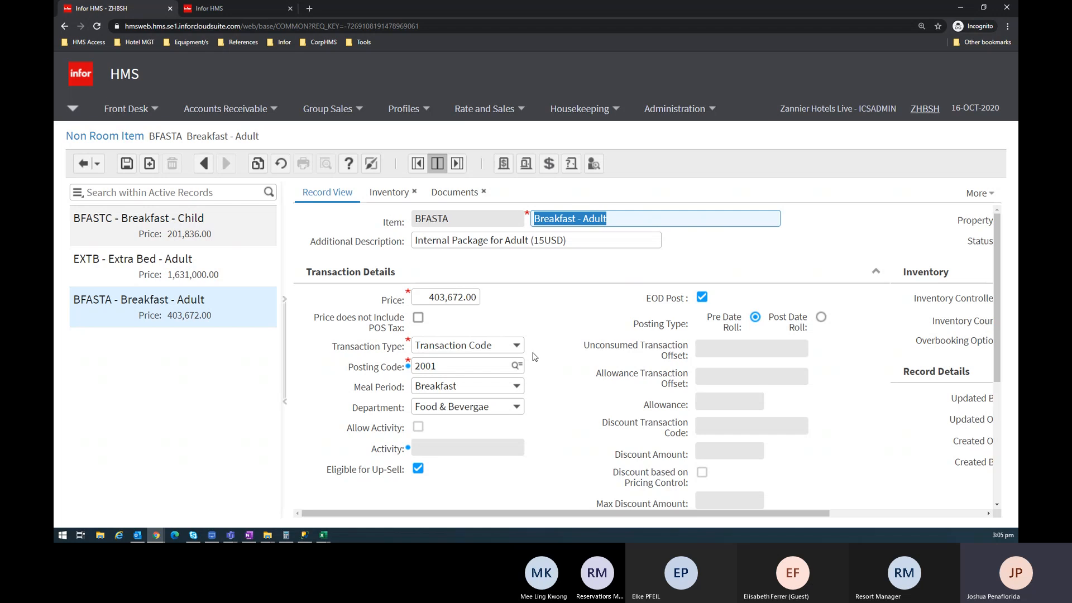
left_click(184, 313)
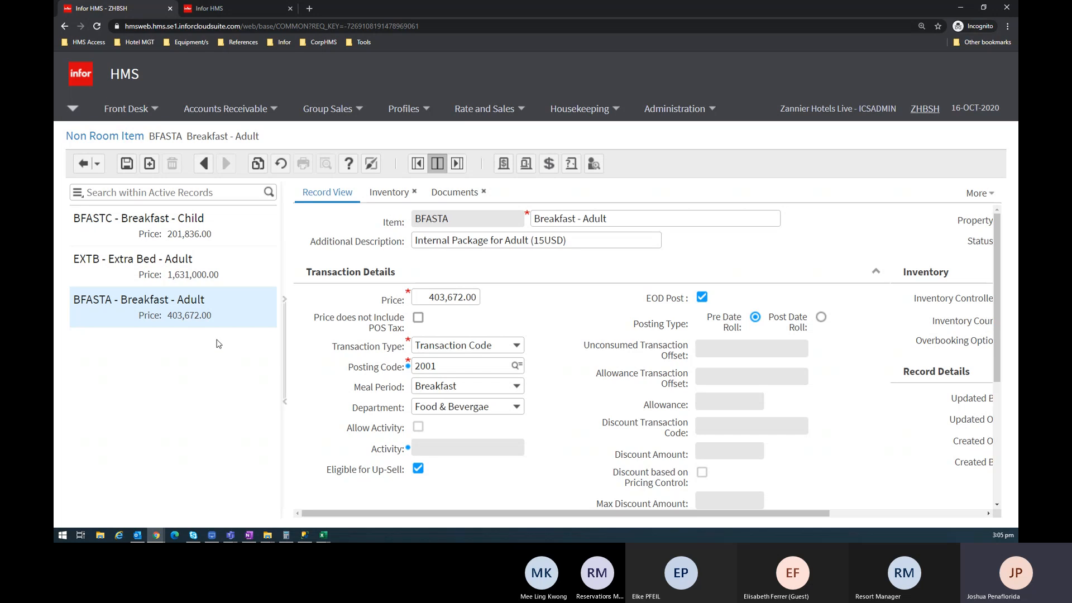
scroll(461, 365, "down", 2)
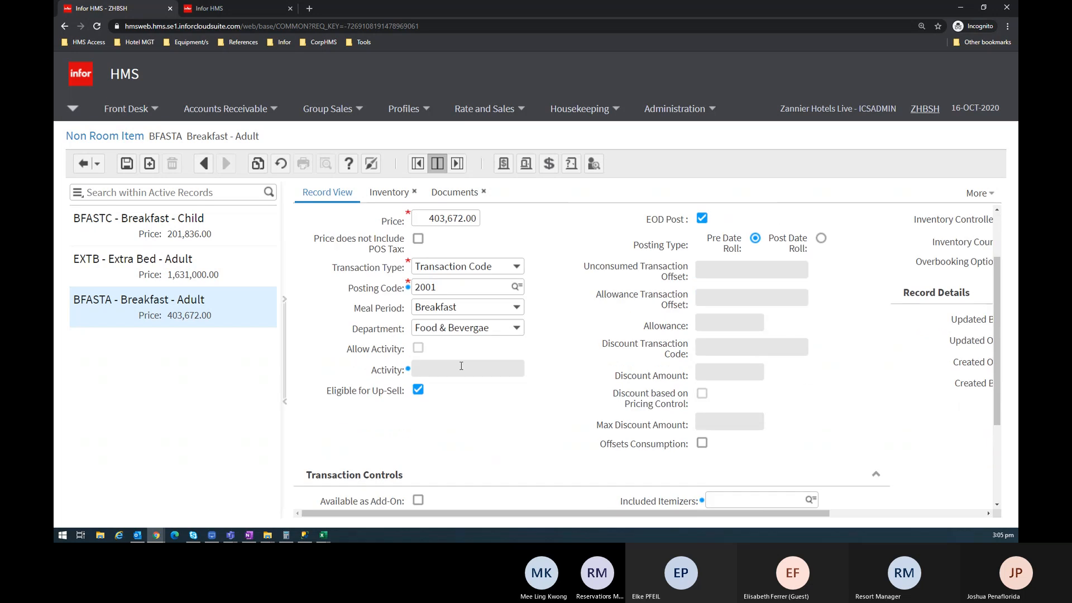
scroll(461, 365, "up", 2)
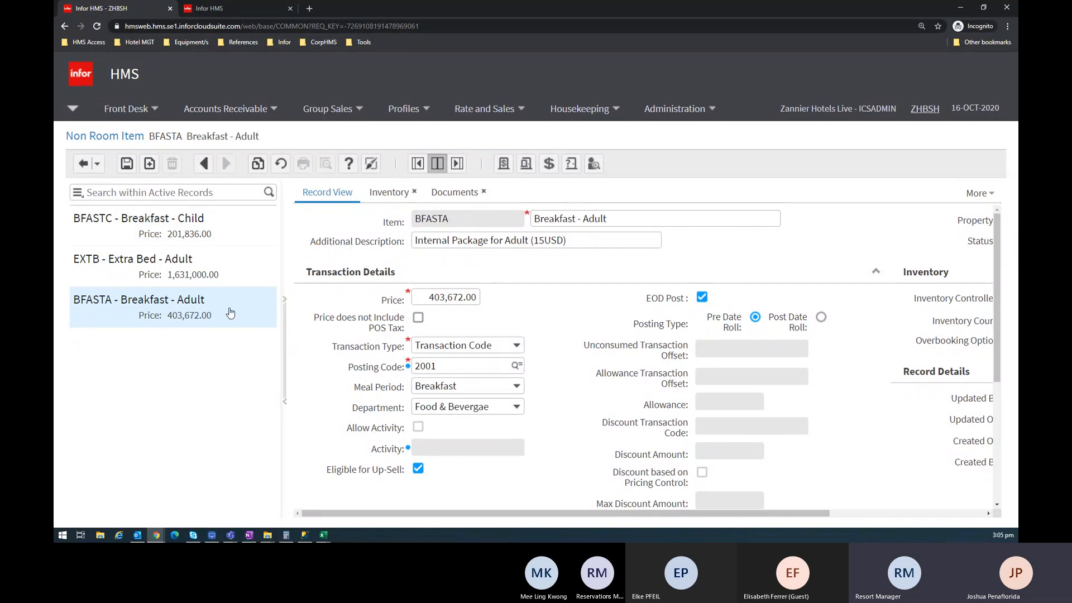
Switch to the Excel configuration workbook, return to its index and open the Rates sheet
key("alt+Tab")
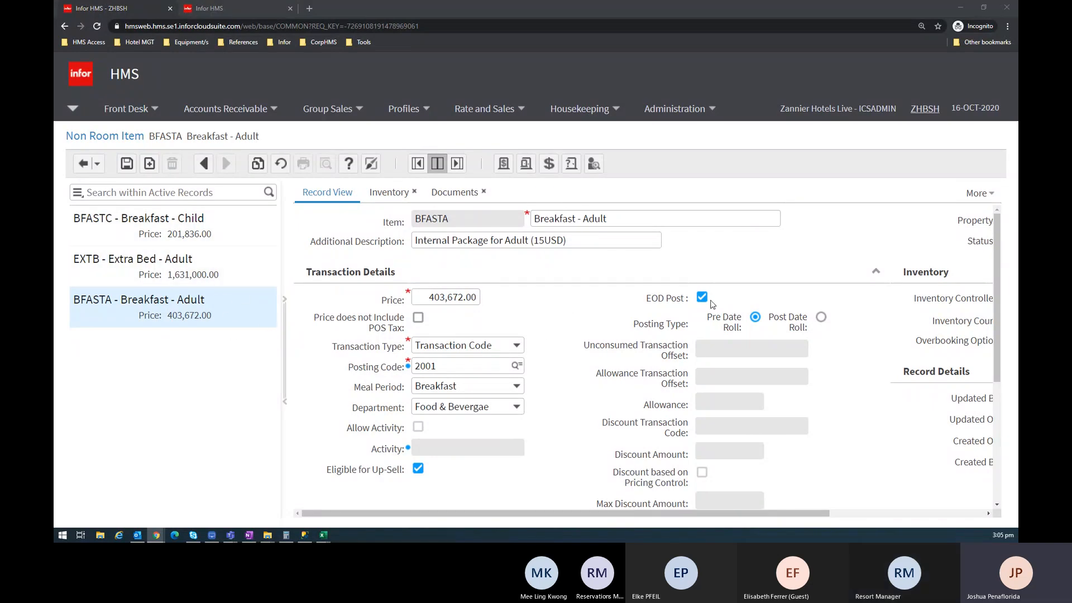
left_click(344, 390)
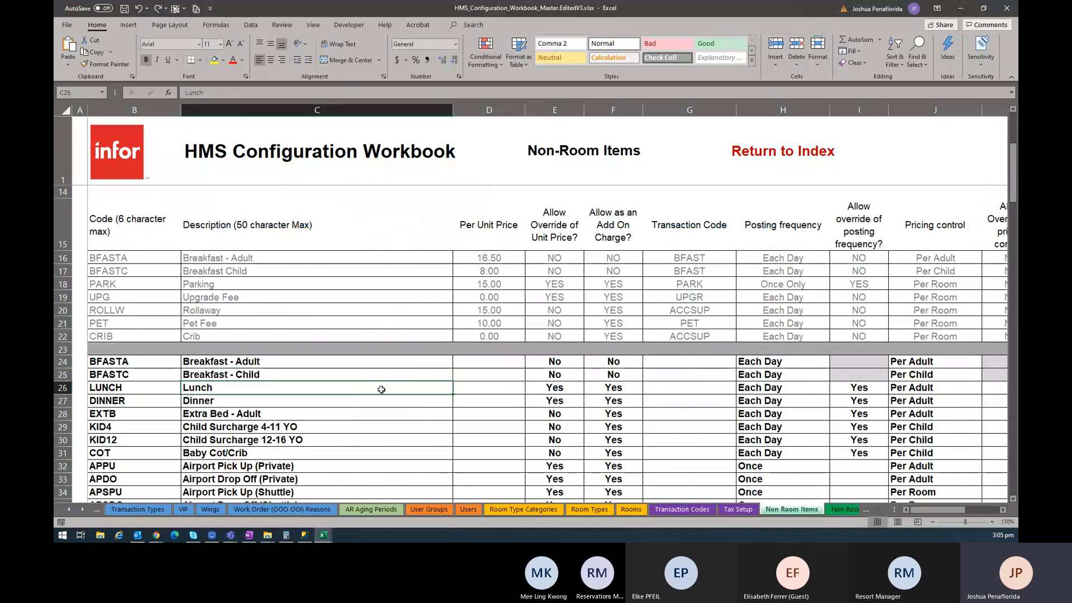
key("alt+Tab")
key("alt+Tab")
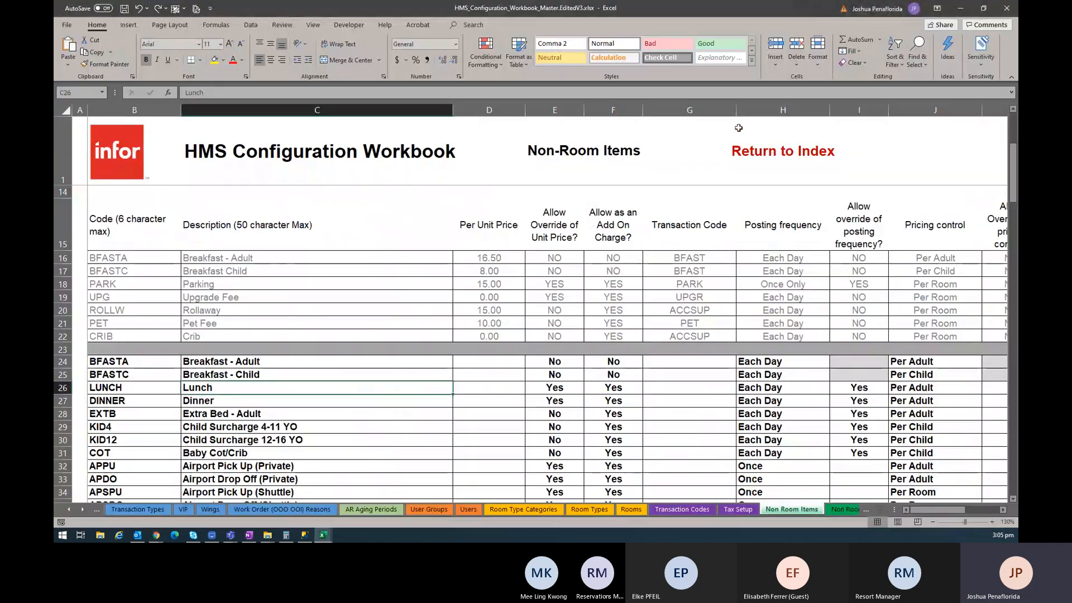
left_click(775, 158)
scroll(269, 428, "down", 1)
scroll(269, 429, "down", 1)
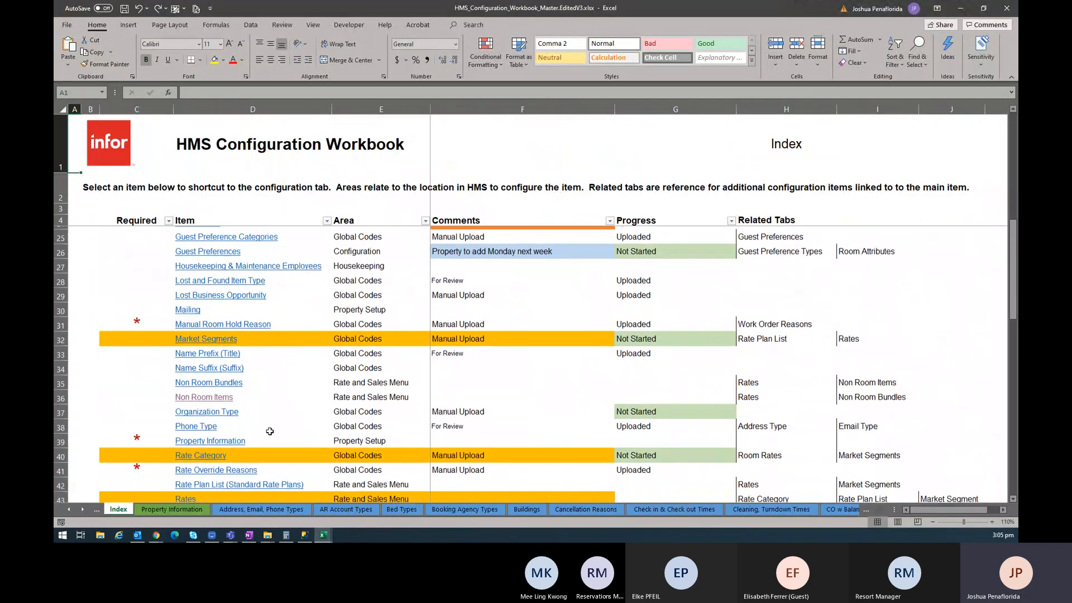
scroll(253, 421, "down", 2)
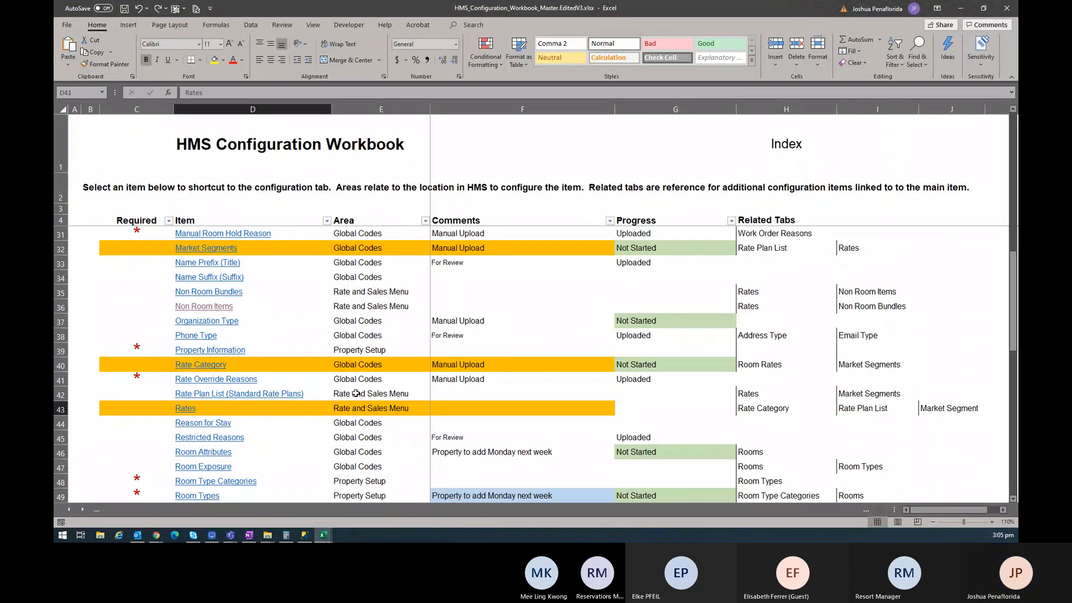
left_click(186, 409)
Examine the rate codes, descriptions and adjustment columns on the Rates sheet of the configuration workbook
left_click(337, 189)
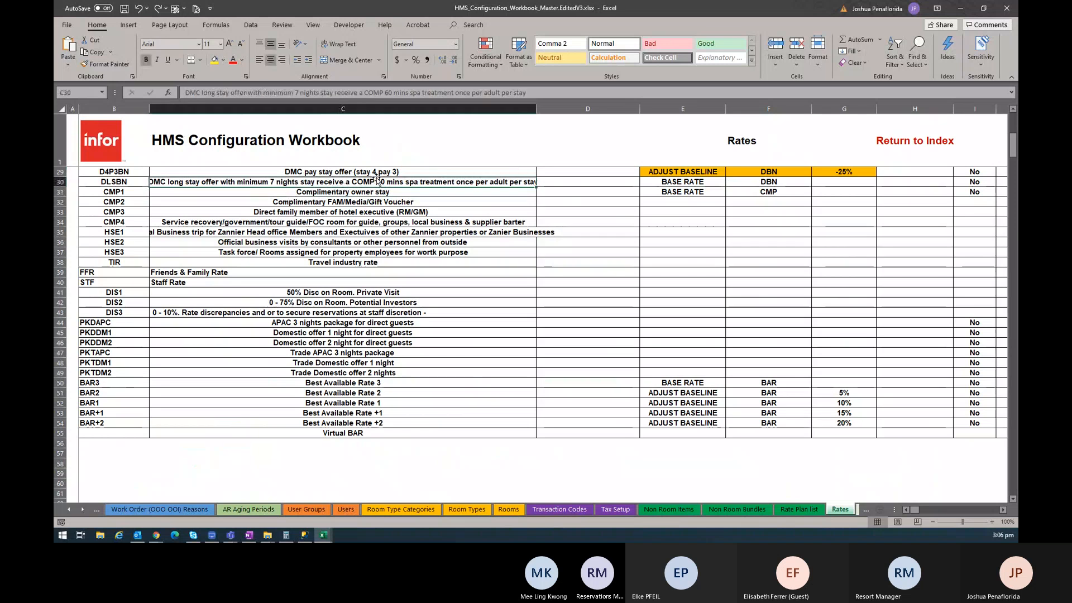
left_click(462, 293)
key("Up")
key("Up")
key("Up")
key("Up")
key("Up")
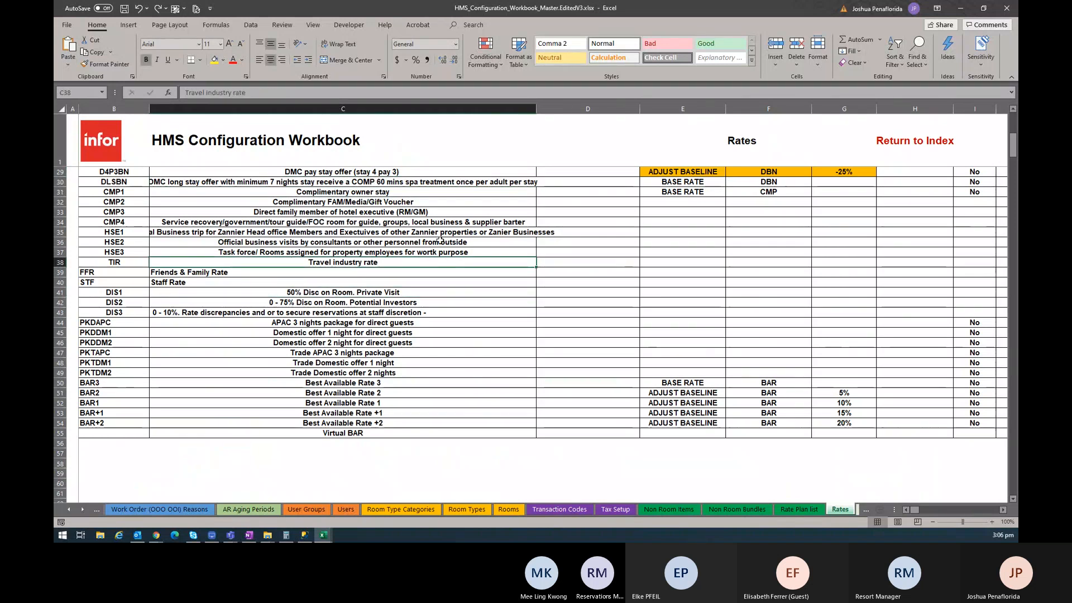
scroll(496, 274, "right", 1)
scroll(504, 274, "left", 1)
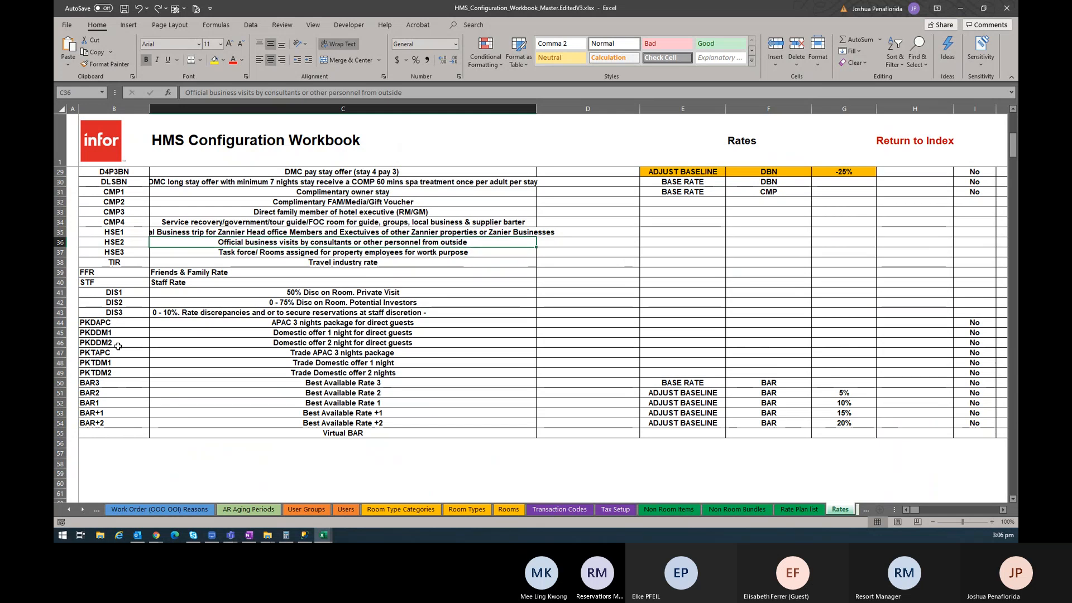
left_click(533, 334)
key("Right")
key("Right")
key("Right")
key("Right")
key("Right")
key("Right")
key("Right")
key("Right")
key("Right")
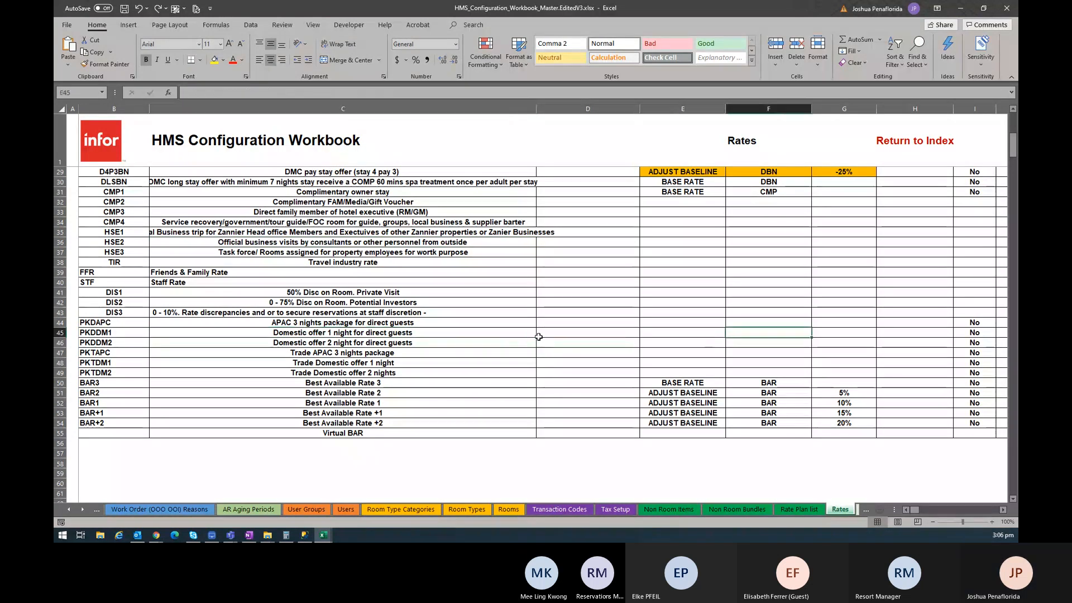
key("Left")
key("Left")
key("Left")
key("Left")
key("Left")
key("Left")
key("Left")
key("Left")
key("Left")
key("Left")
key("Left")
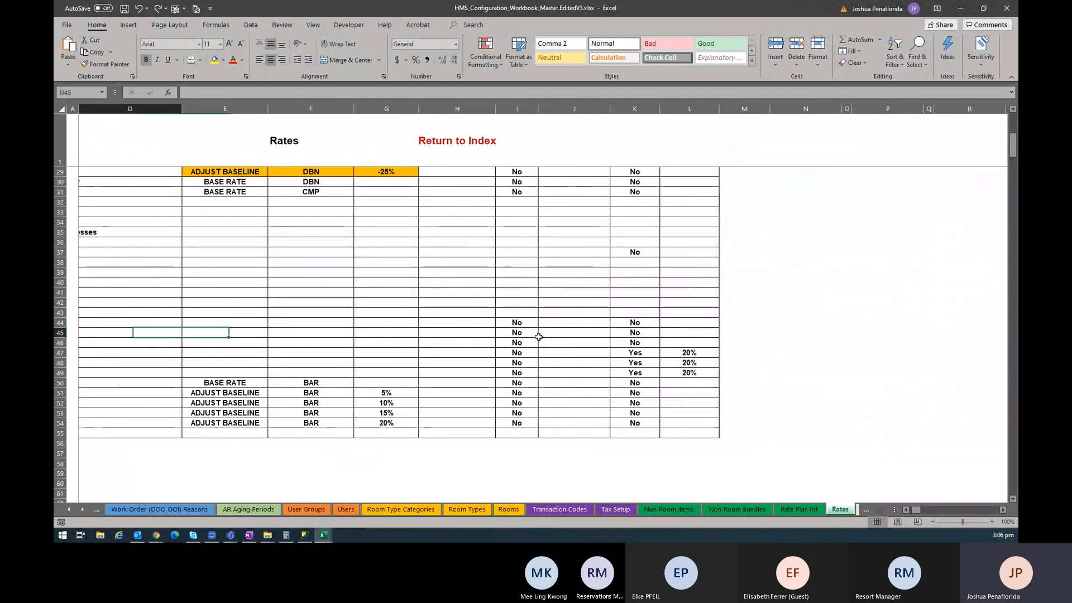
Switch to Infor HMS and open the Non Room Bundles maintenance page under Rate and Sales pricing
key("alt+Tab")
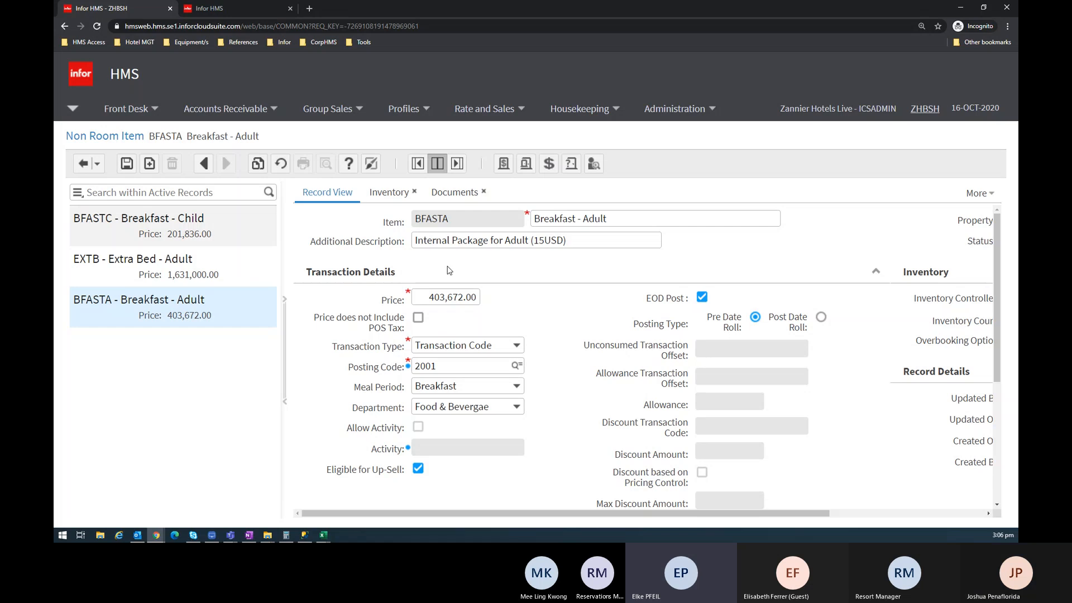
left_click(506, 118)
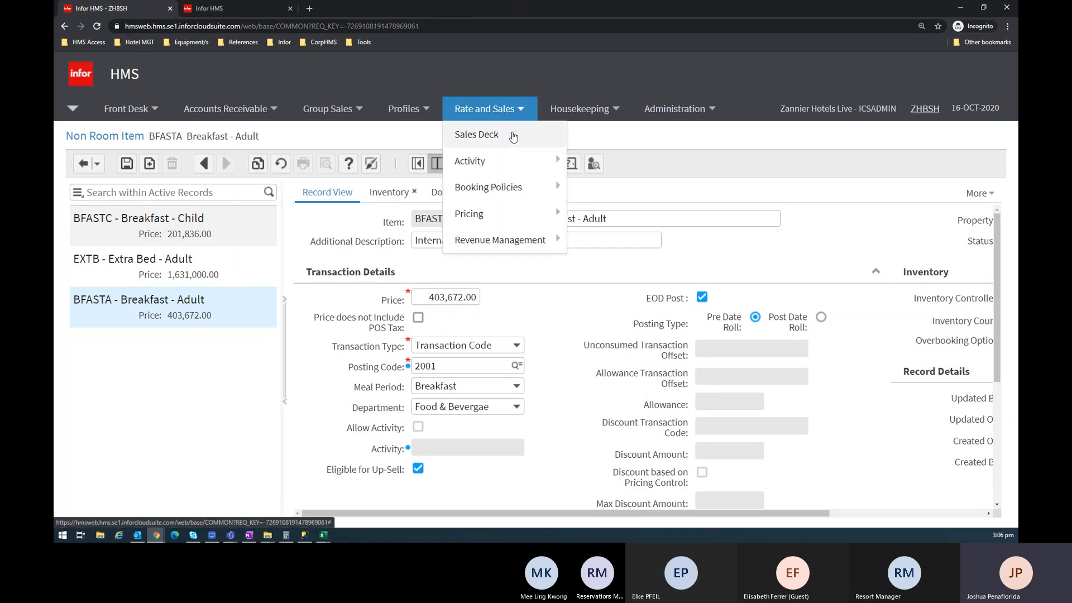
mouse_move(517, 217)
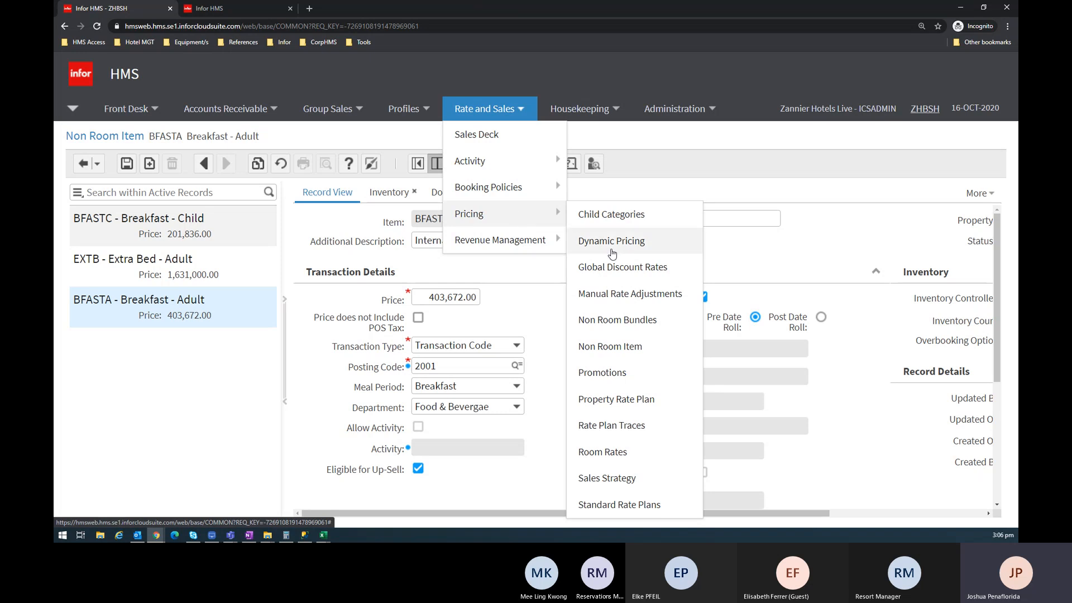
left_click(649, 331)
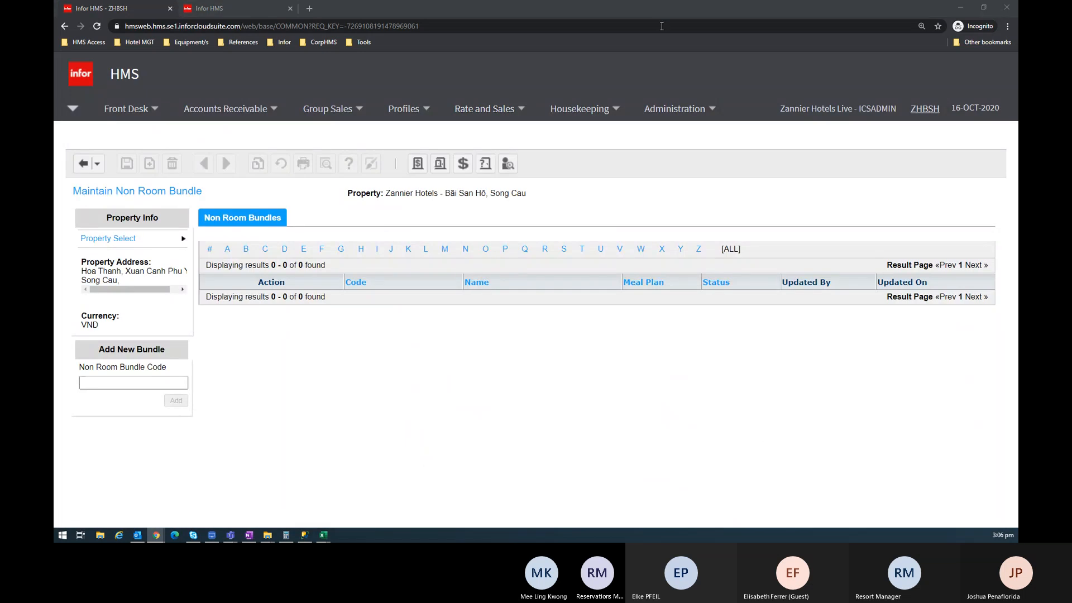
Switch to the Excel configuration workbook and open the Non Room Bundles sheet at its list of bundles
key("alt+Tab")
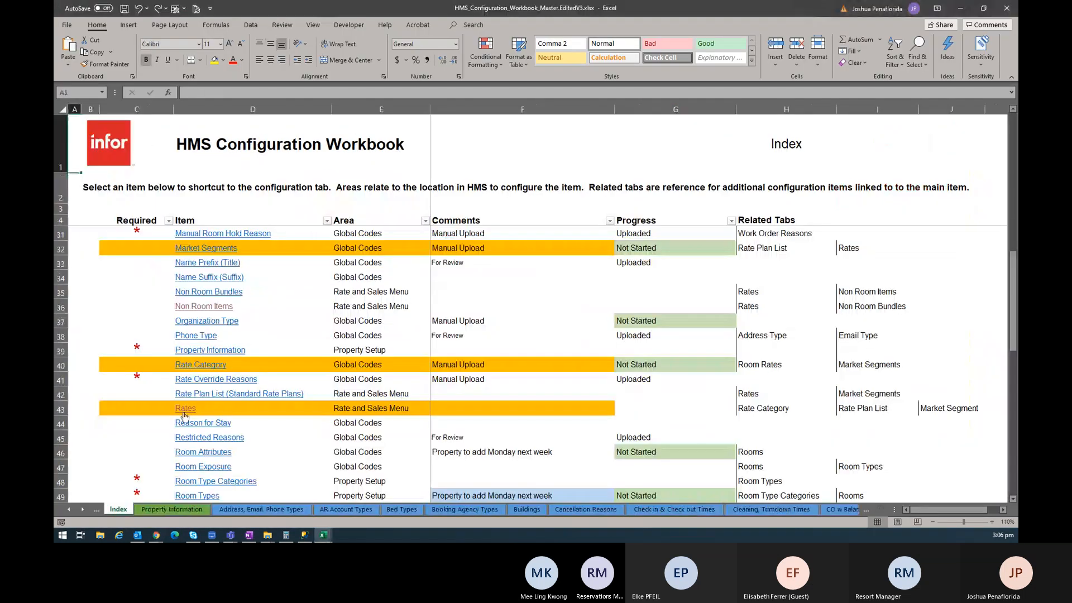
left_click(218, 291)
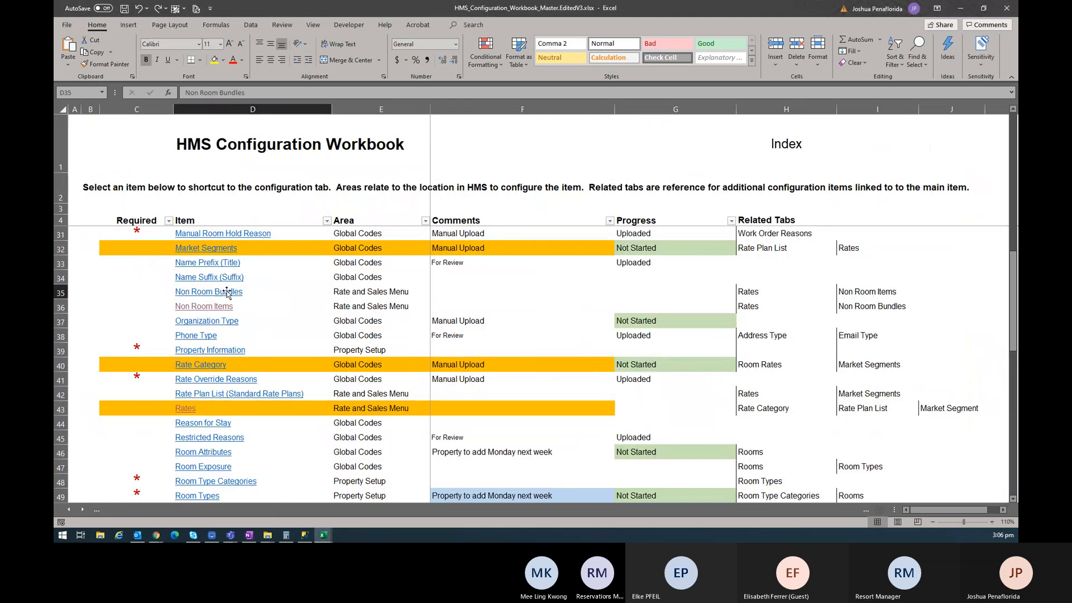
scroll(275, 297, "down", 5)
scroll(275, 297, "up", 2)
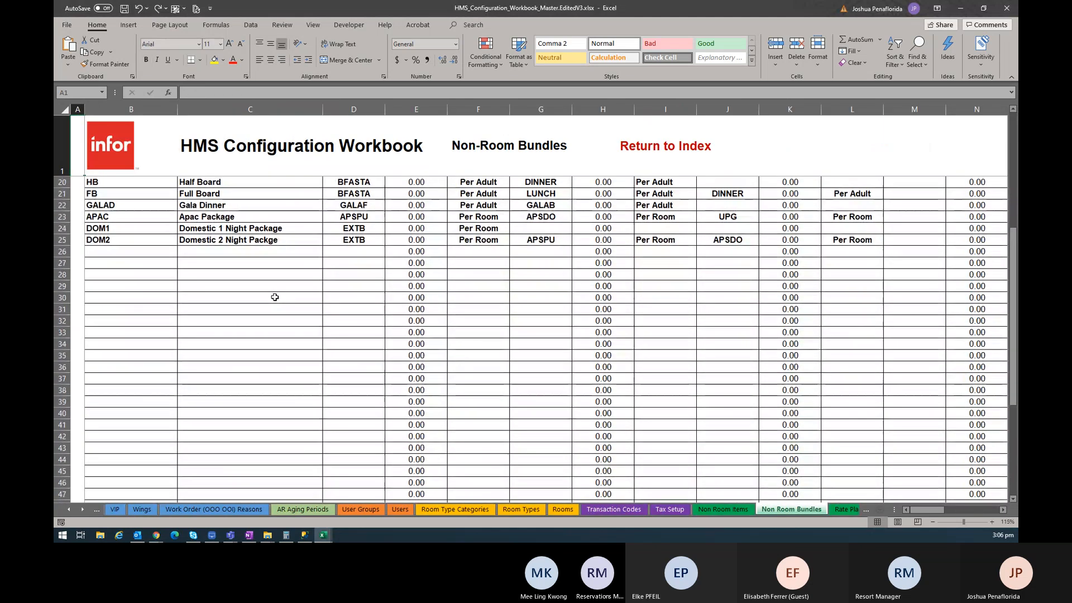
Look up the BFST bundle code in the workbook, switch to Infor HMS and add a new non-room bundle with code BFST
left_click(119, 202)
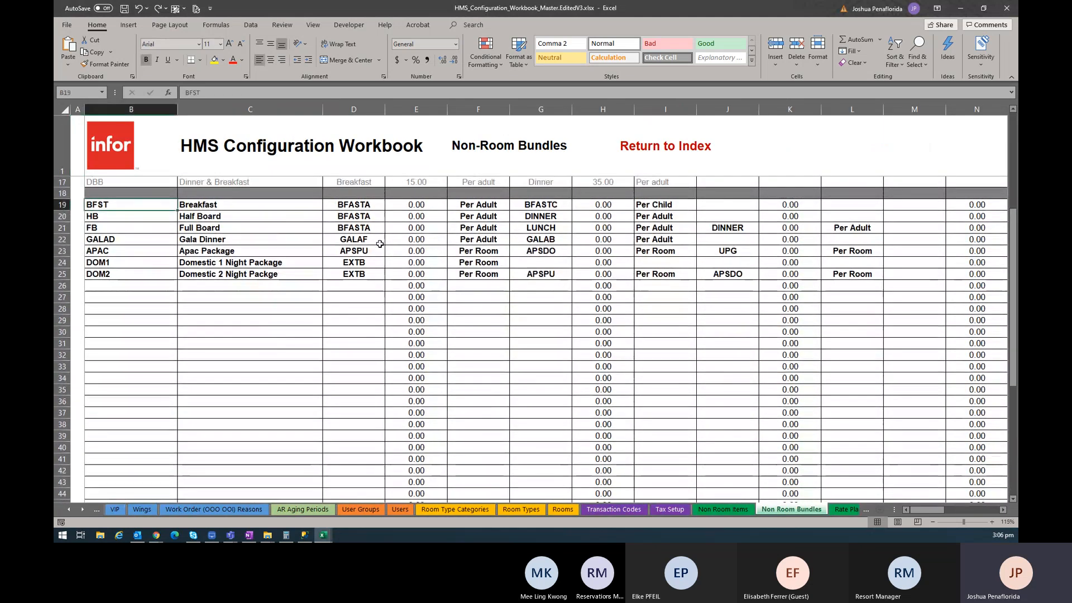
key("ctrl+c")
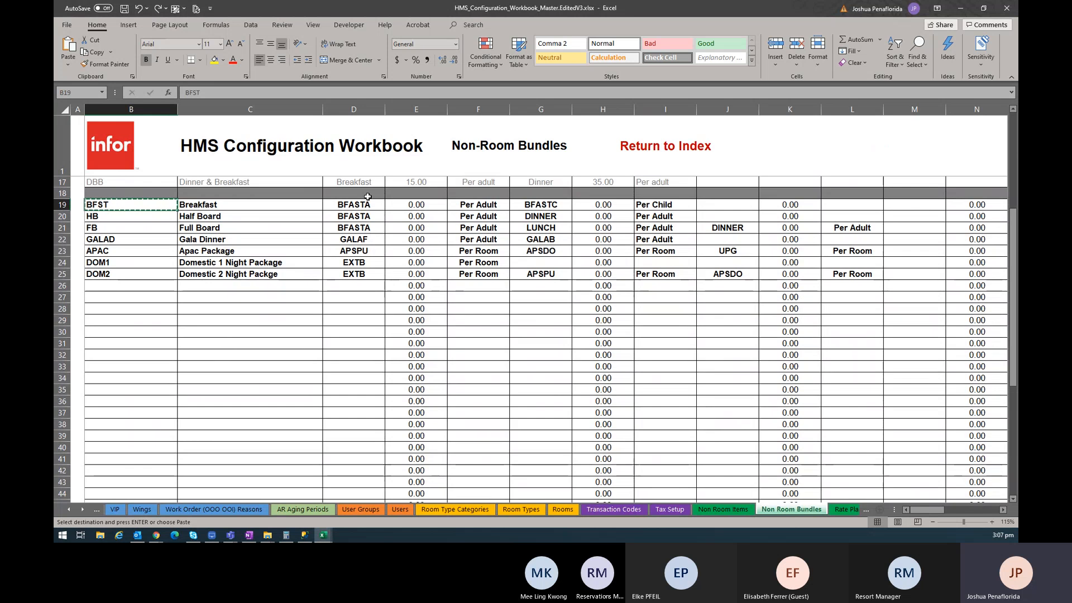
left_click(342, 205)
key("alt+Tab")
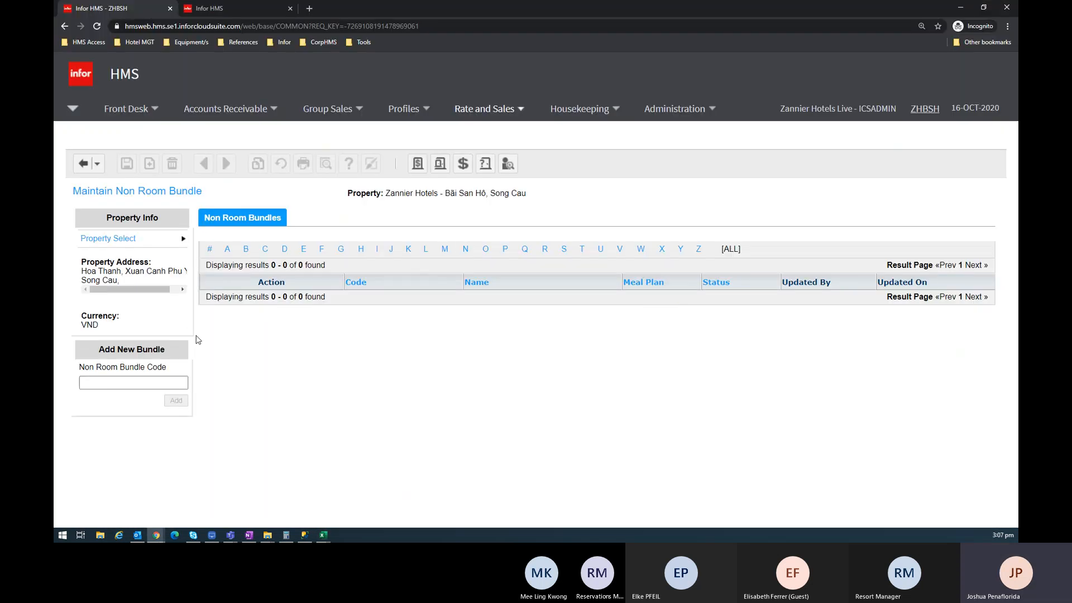
left_click(155, 386)
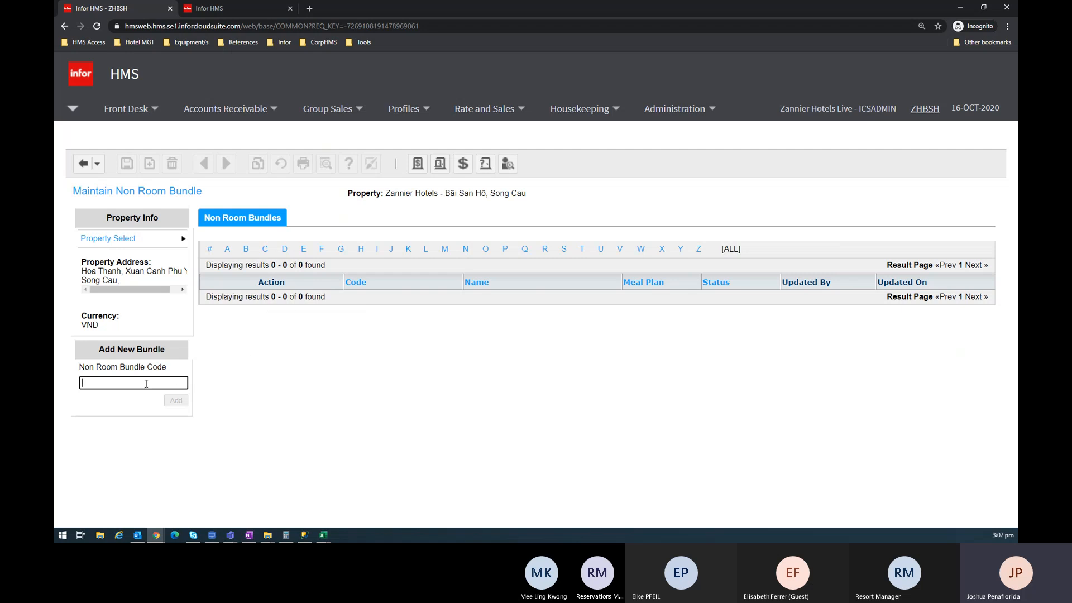
type("BFST")
key("Tab")
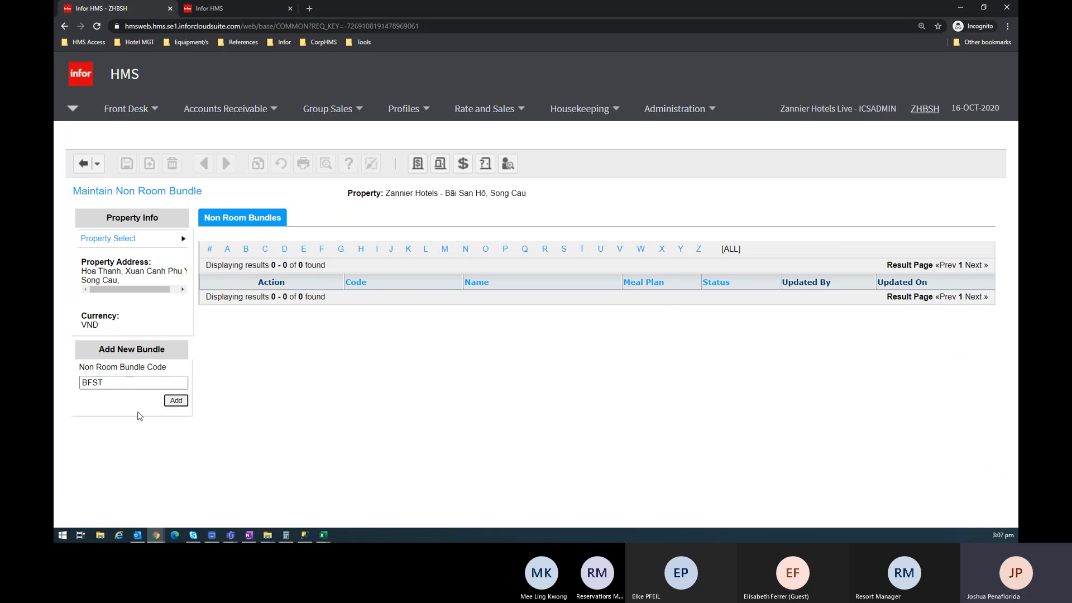
left_click(177, 401)
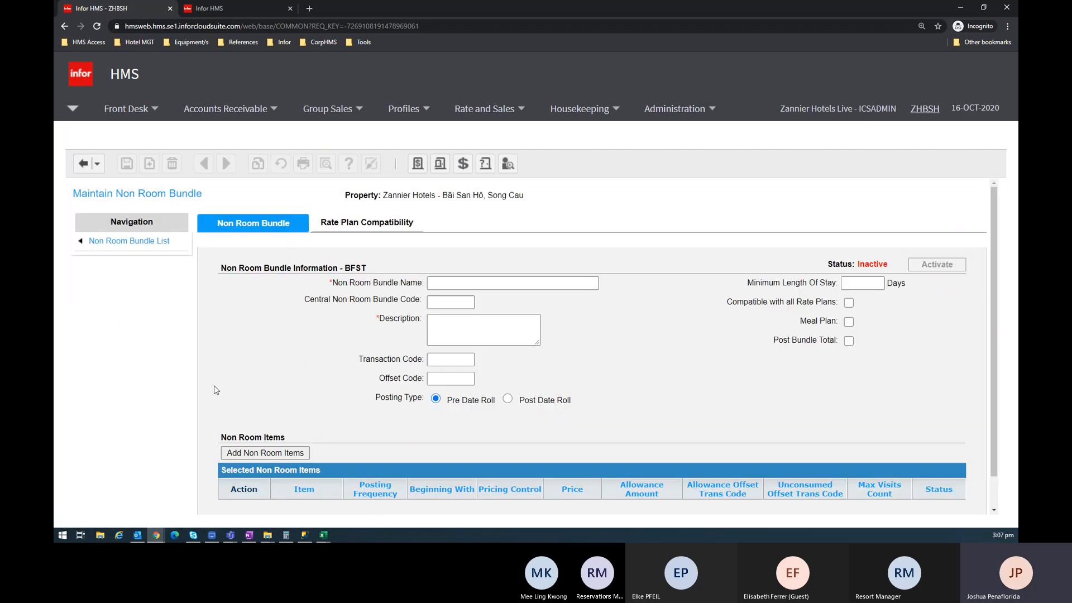
Copy Breakfast from the configuration workbook into the BFST bundle's name and description in Infor HMS
left_click(492, 287)
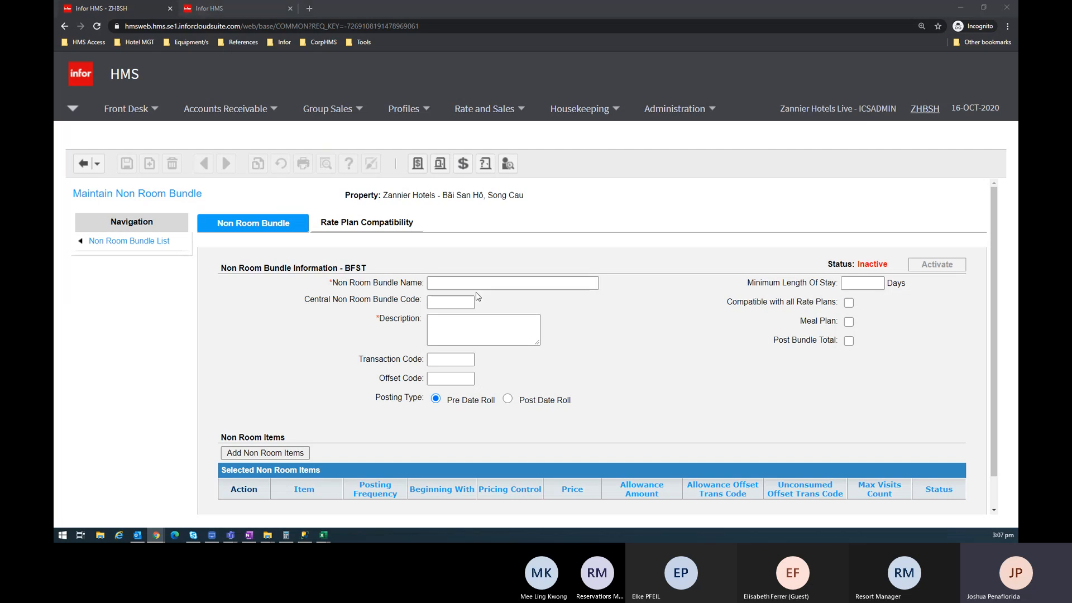
key("alt+Tab")
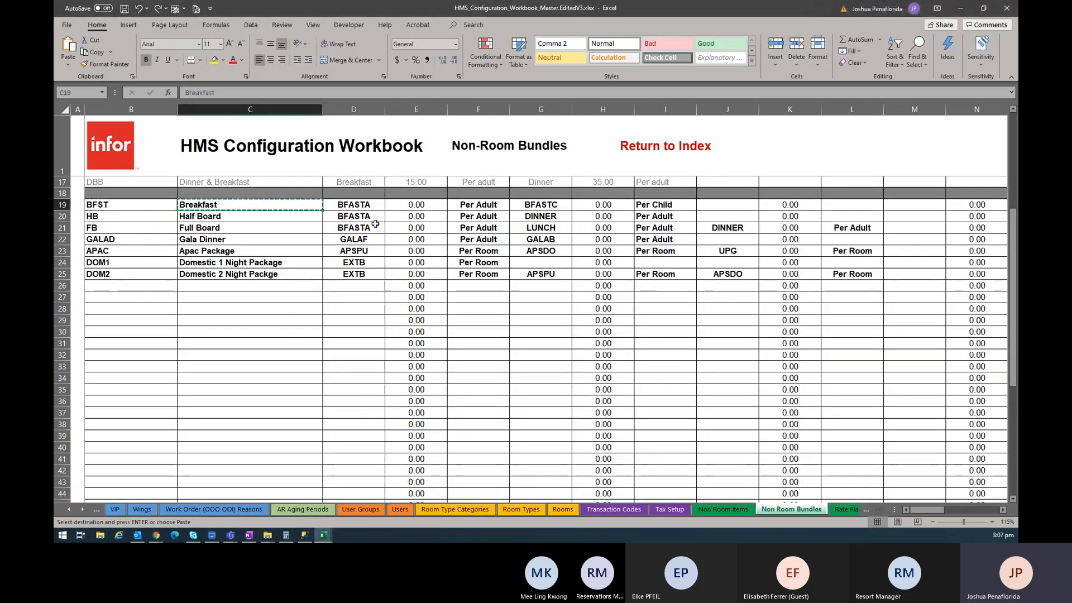
key("alt+Tab")
key("ctrl+v")
left_click(467, 325)
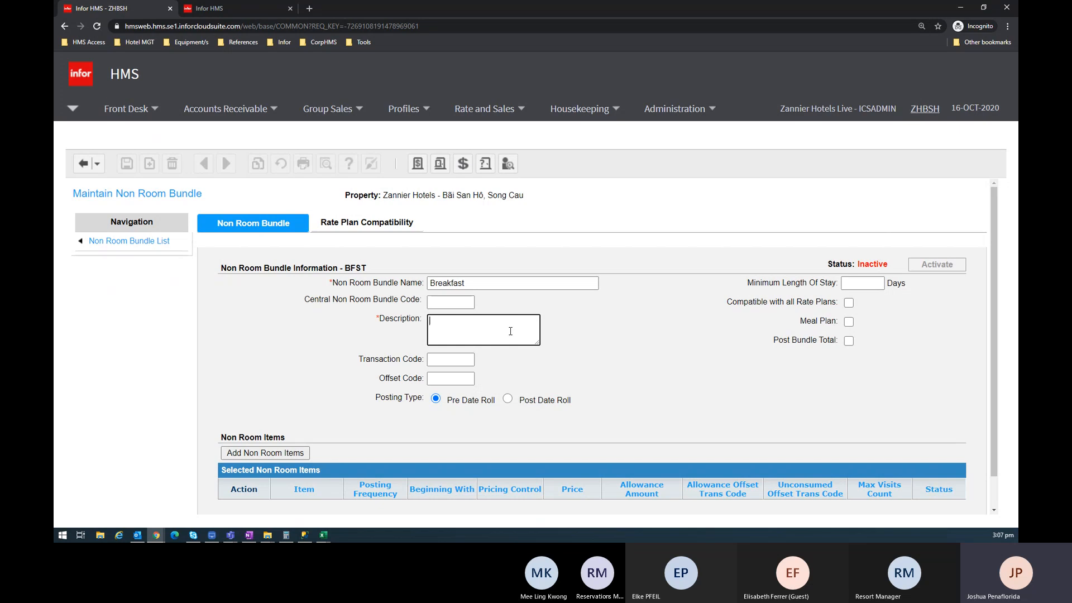
key("ctrl+v")
key("shift+Tab")
key("shift+Tab")
key("Tab")
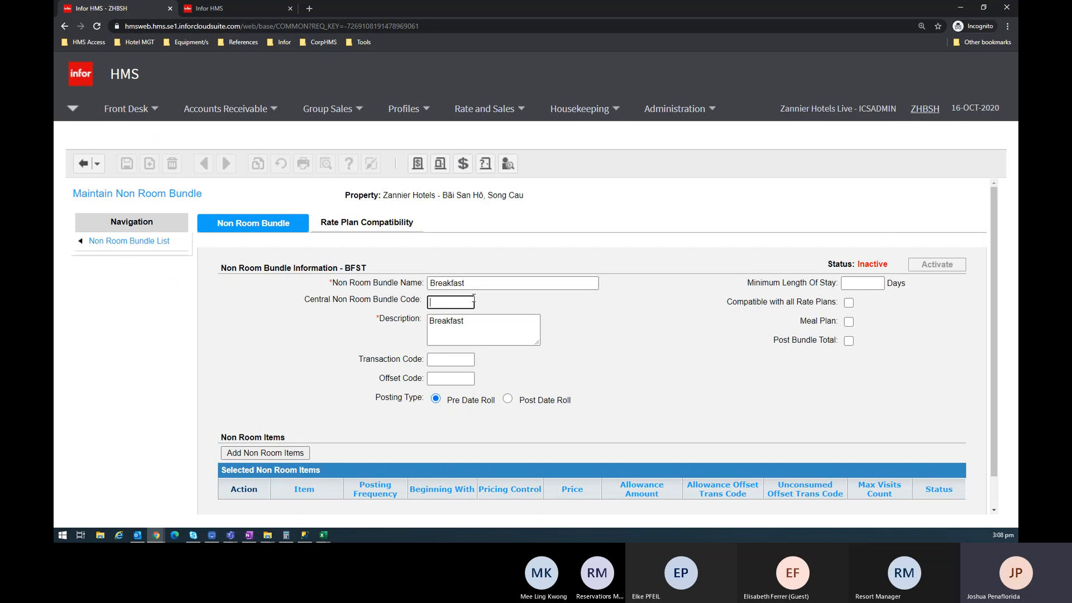
left_click(445, 360)
left_click(469, 379)
left_click(467, 358)
left_click(452, 379)
left_click(450, 359)
key("Tab")
left_click(457, 364)
key("Tab")
left_click(456, 364)
scroll(408, 374, "down", 1)
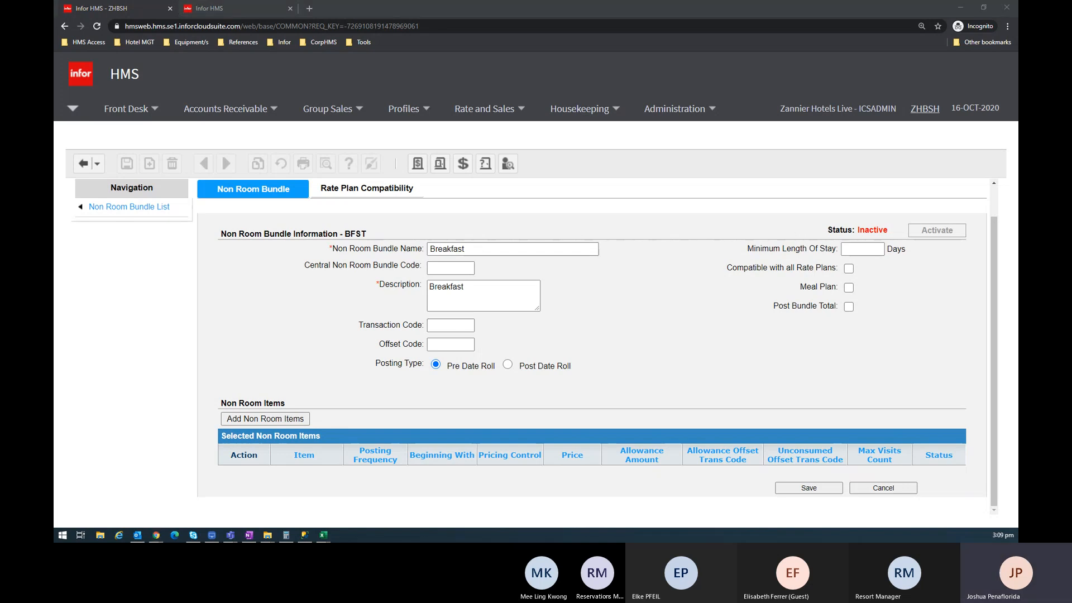
Switch to the Transaction Code workbook in Excel and search its HMS sheet for "package"
key("alt+Tab")
left_click(531, 191)
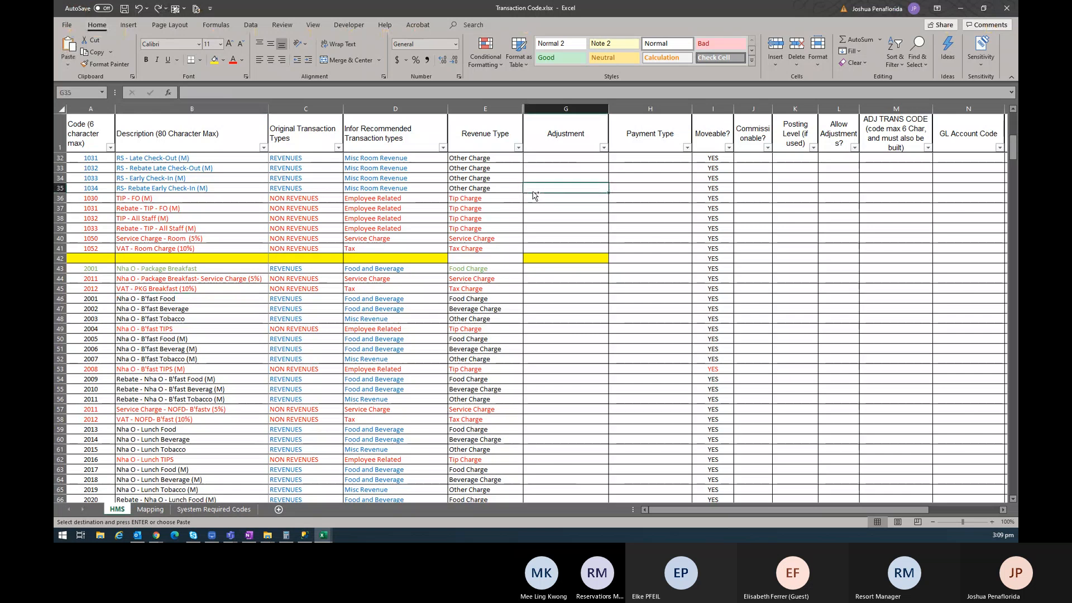
key("ctrl+f")
type("package")
key("Return")
key("Return")
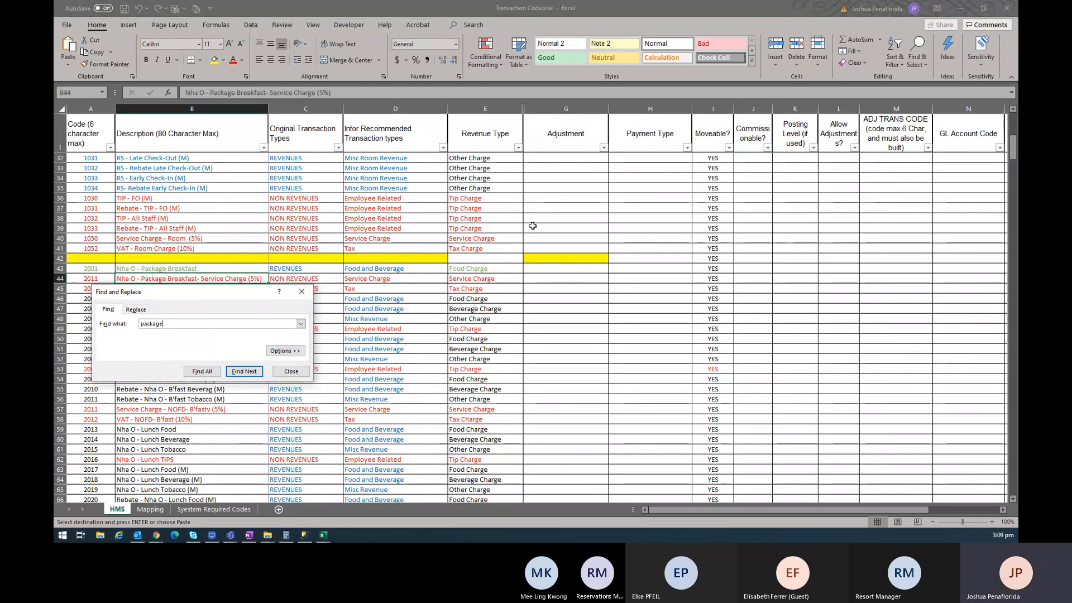
key("Return")
key("Return")
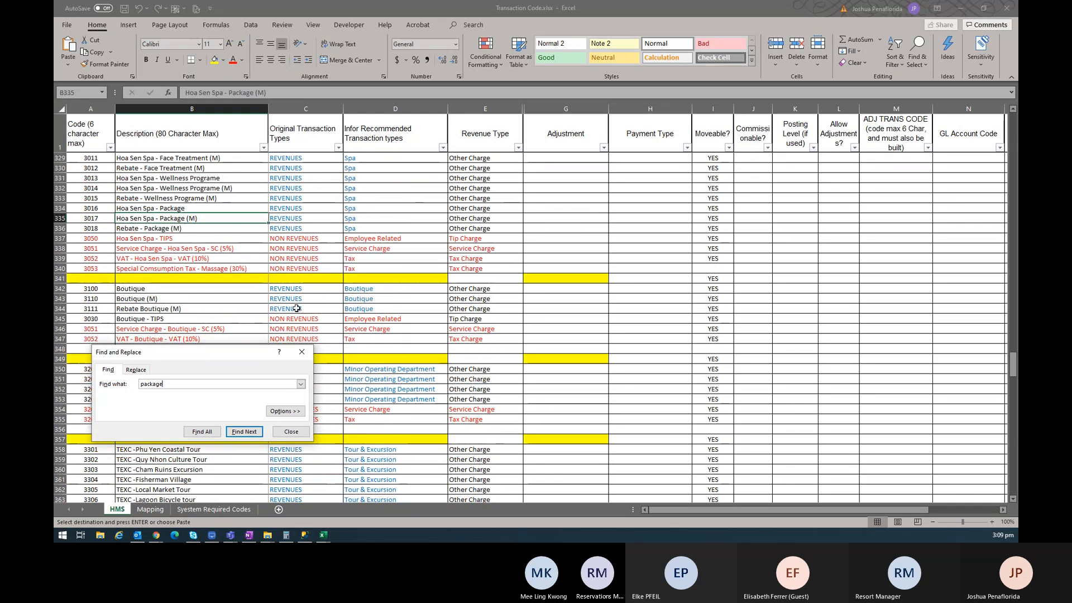
scroll(300, 286, "down", 2)
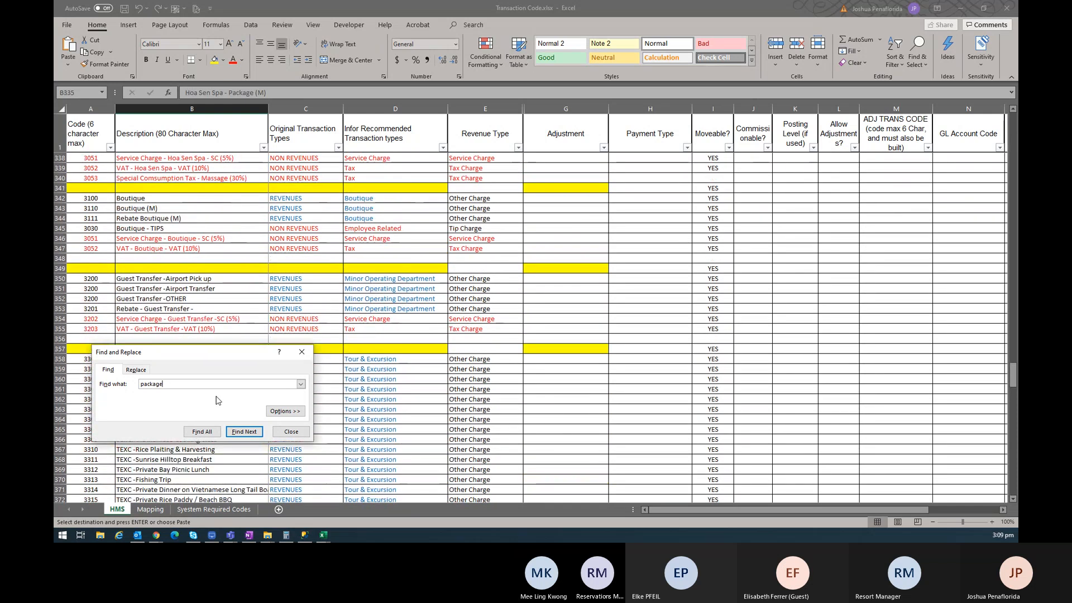
Search the transaction codes for a room package entry and repeat the search for "package"
double_click(203, 384)
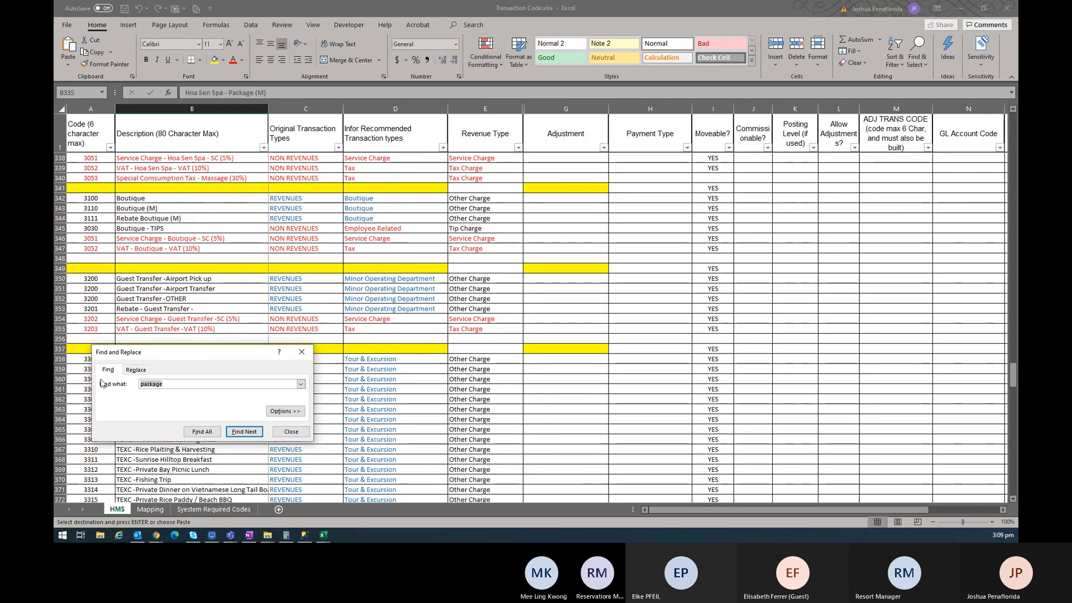
type("pa")
key("BackSpace")
key("BackSpace")
type("room pad")
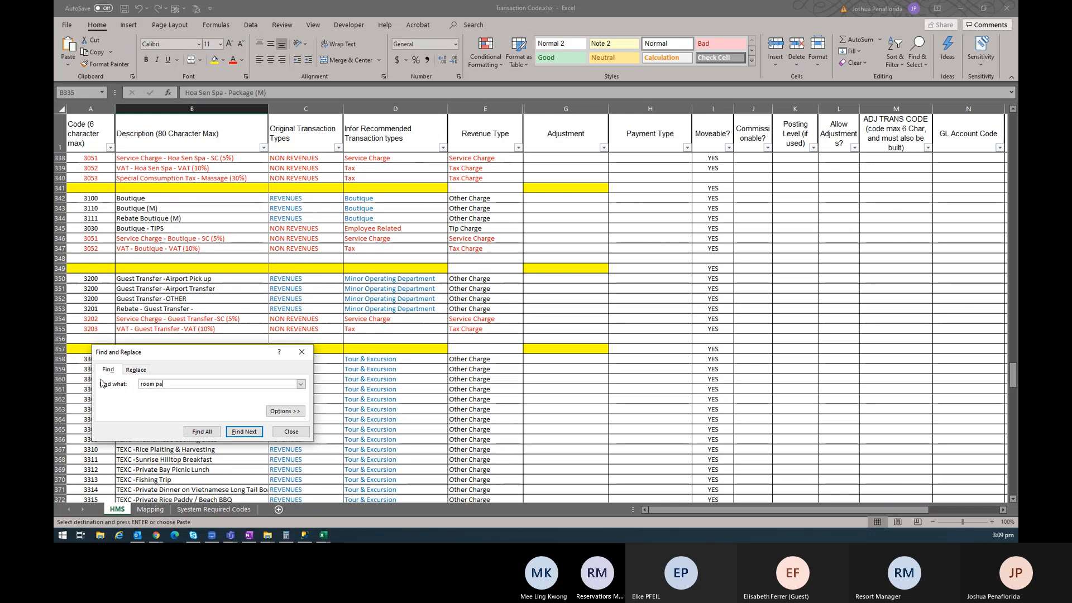
key("Return")
key("Return")
type("package")
key("Return")
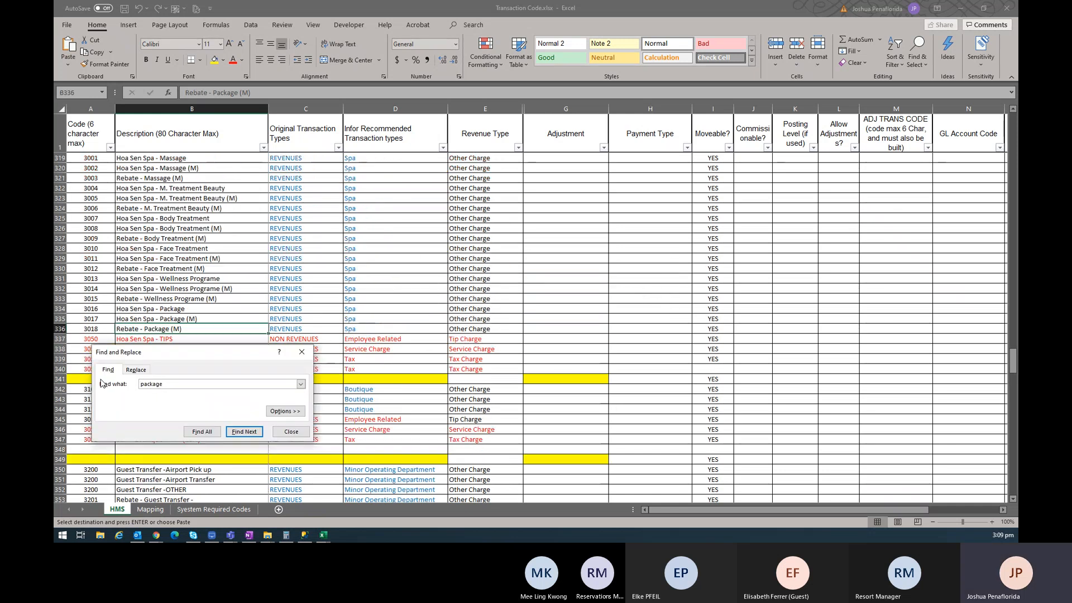
key("Return")
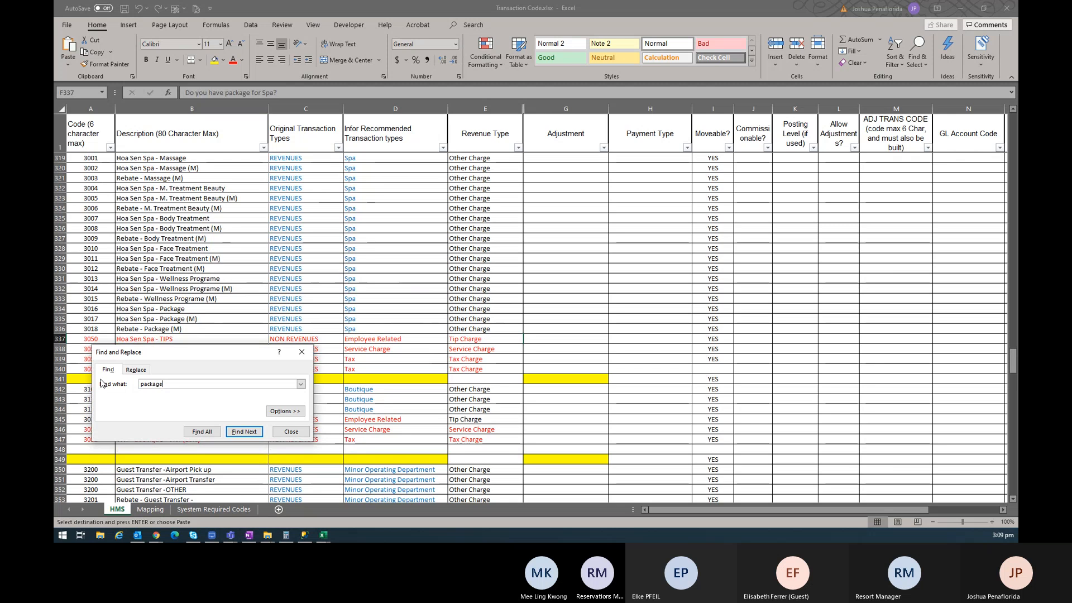
Look through the remaining transaction codes for the package charge entries near the end of the list
left_click_drag(192, 351, 628, 179)
scroll(235, 334, "down", 6)
scroll(235, 334, "down", 20)
scroll(234, 334, "down", 10)
scroll(235, 334, "up", 6)
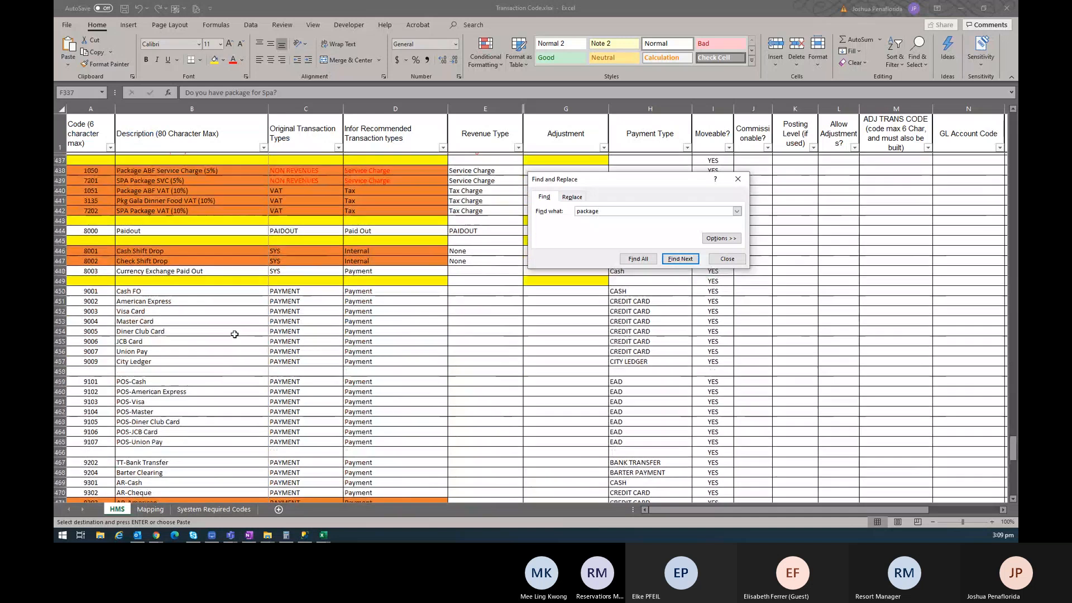
scroll(234, 334, "up", 4)
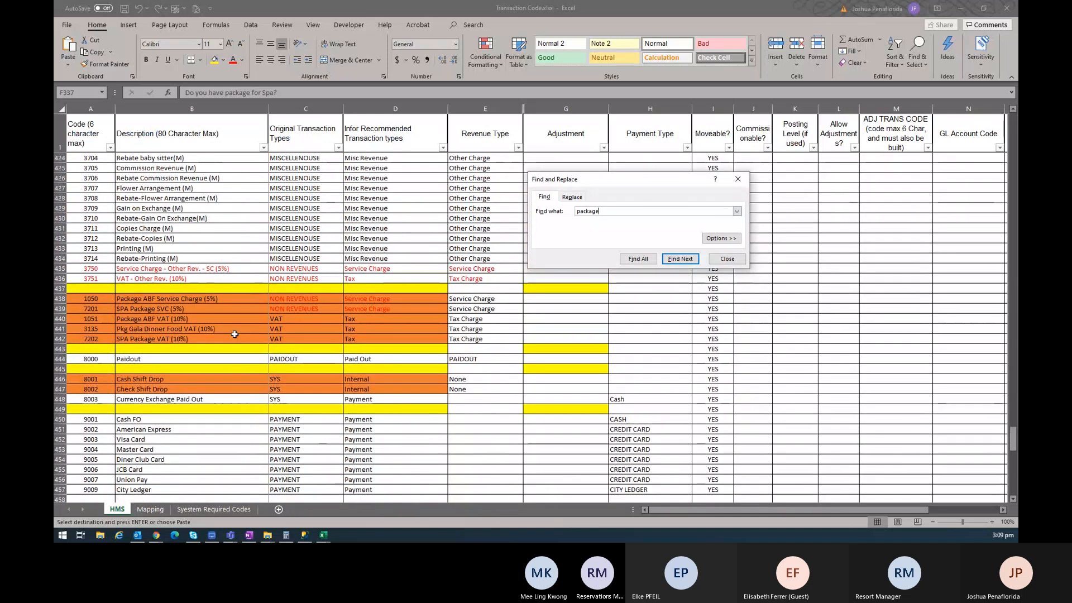
scroll(189, 425, "down", 12)
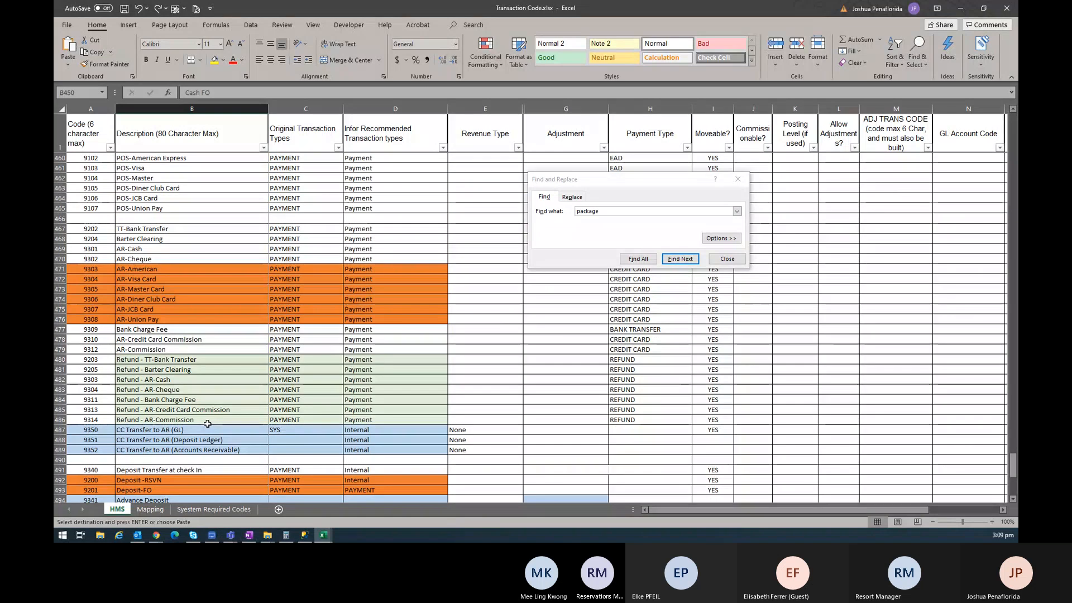
scroll(195, 421, "down", 3)
Copy the Package Charge code 9999 from the workbook into the BFST bundle's transaction code in Infor HMS
left_click(182, 417)
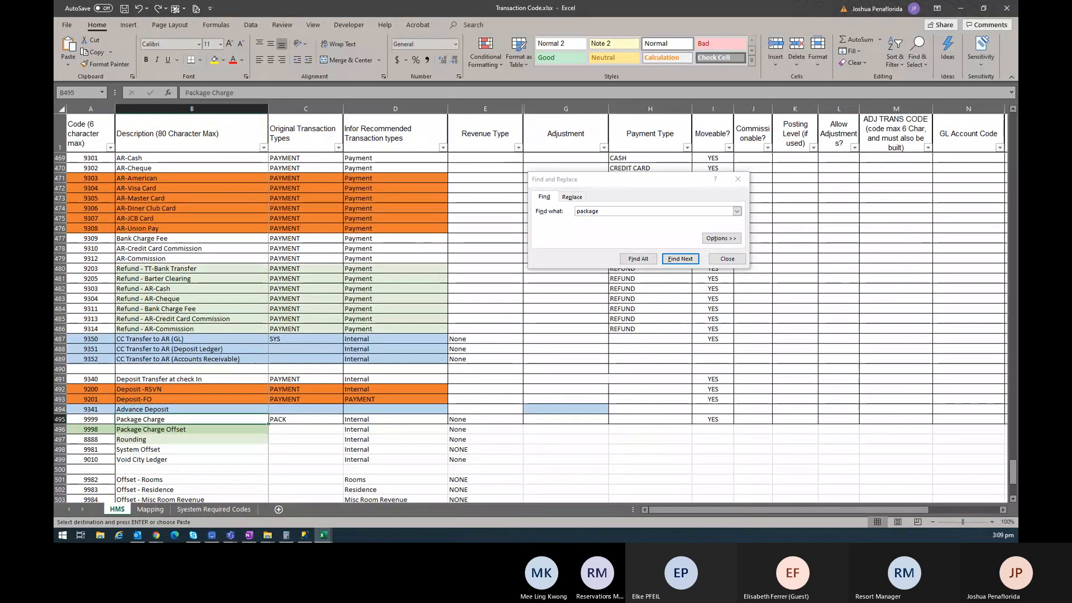
key("Left")
key("ctrl+c")
key("alt+Tab")
left_click(450, 325)
key("ctrl+v")
left_click(458, 348)
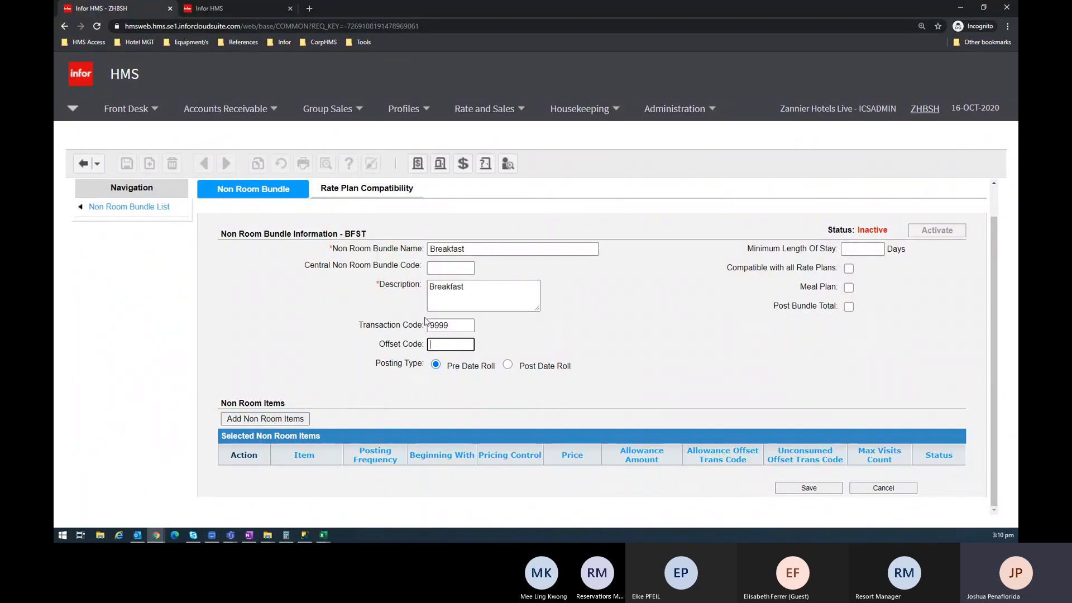
left_click(452, 325)
Copy the Package Charge Offset code 9998 from the workbook into the BFST bundle's offset code in Infor HMS
key("alt+Tab")
key("Escape")
key("alt+Tab")
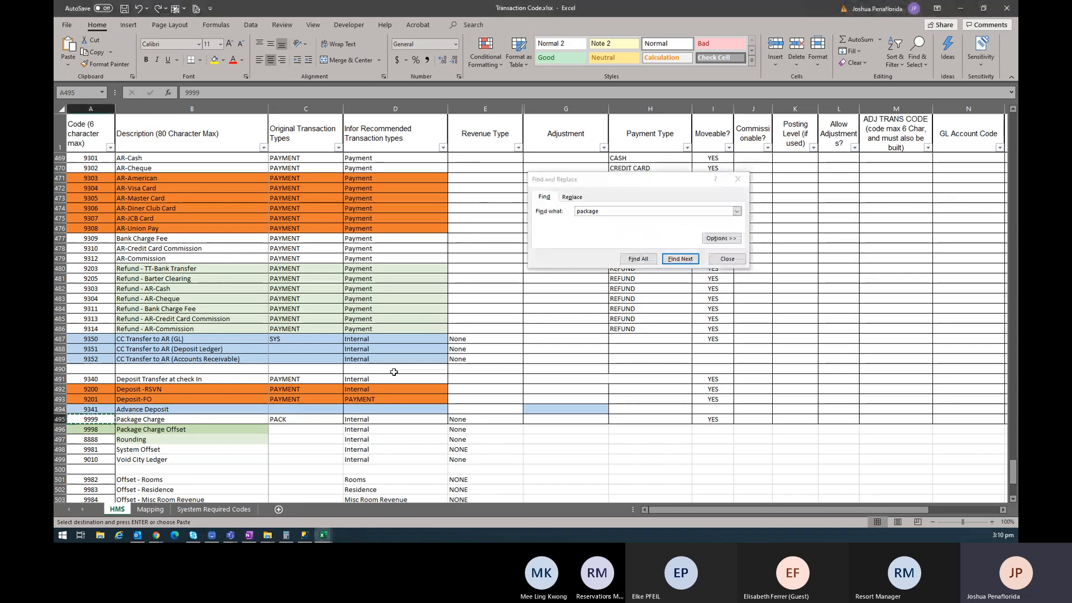
left_click(106, 427)
key("ctrl+c")
key("ctrl+f")
key("alt+Tab")
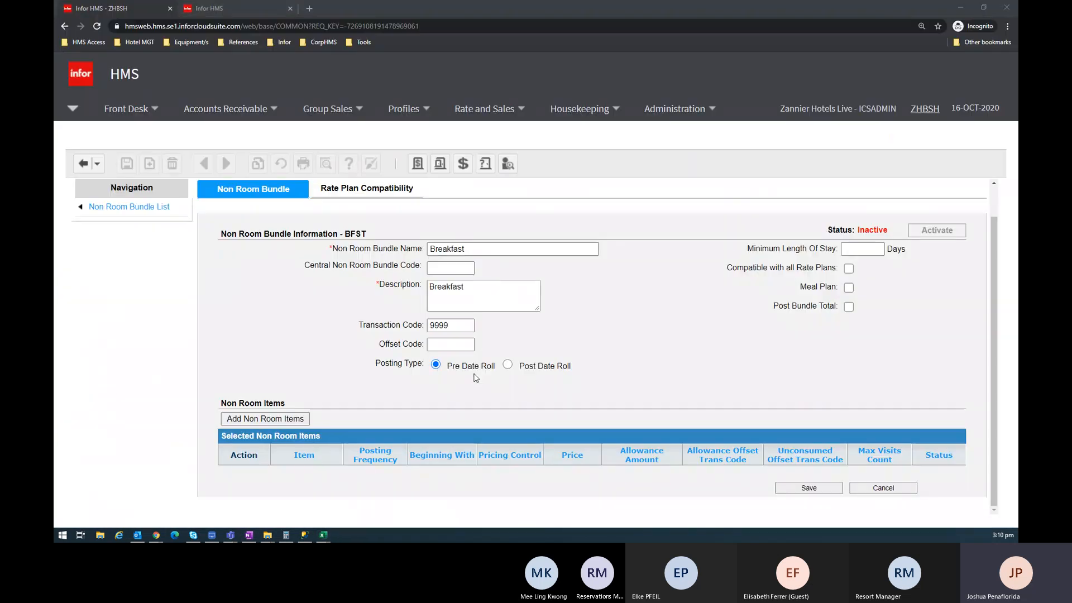
left_click(444, 345)
key("ctrl+v")
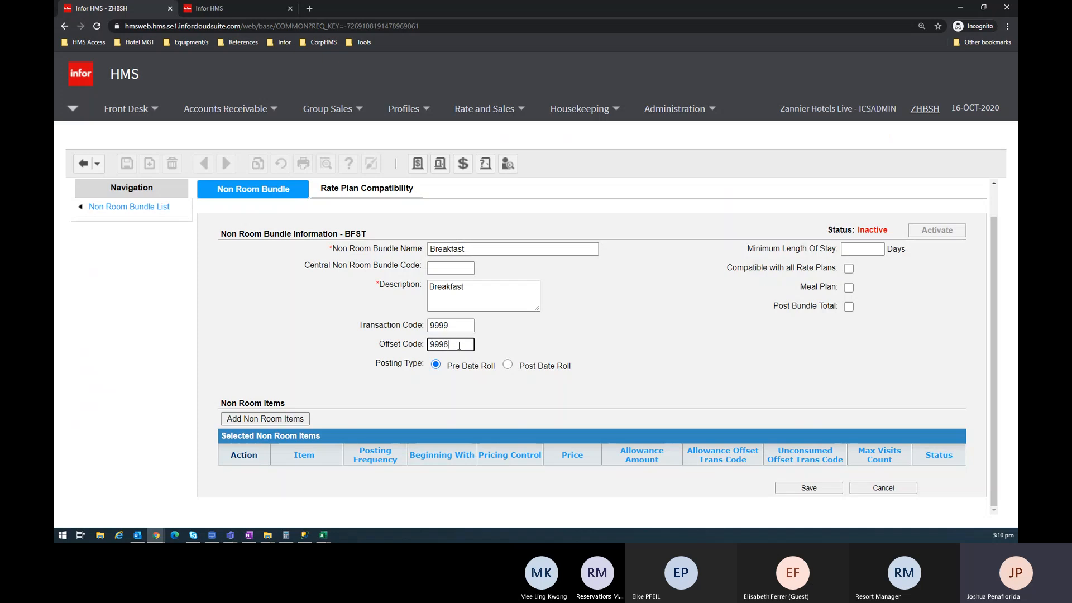
key("Tab")
left_click(455, 326)
left_click_drag(449, 324, 432, 324)
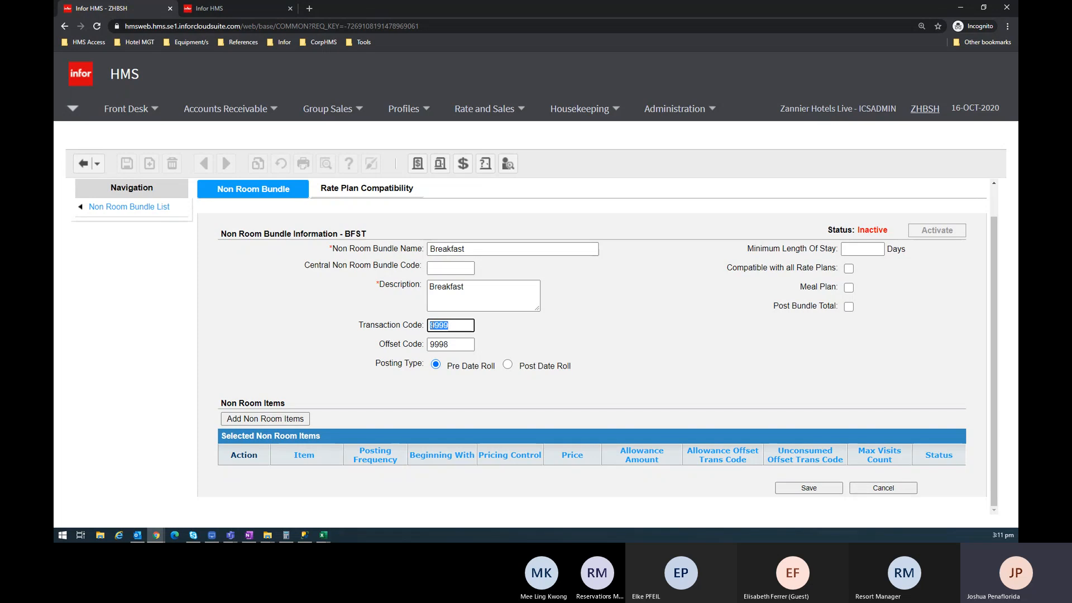
left_click(499, 343)
left_click(453, 341)
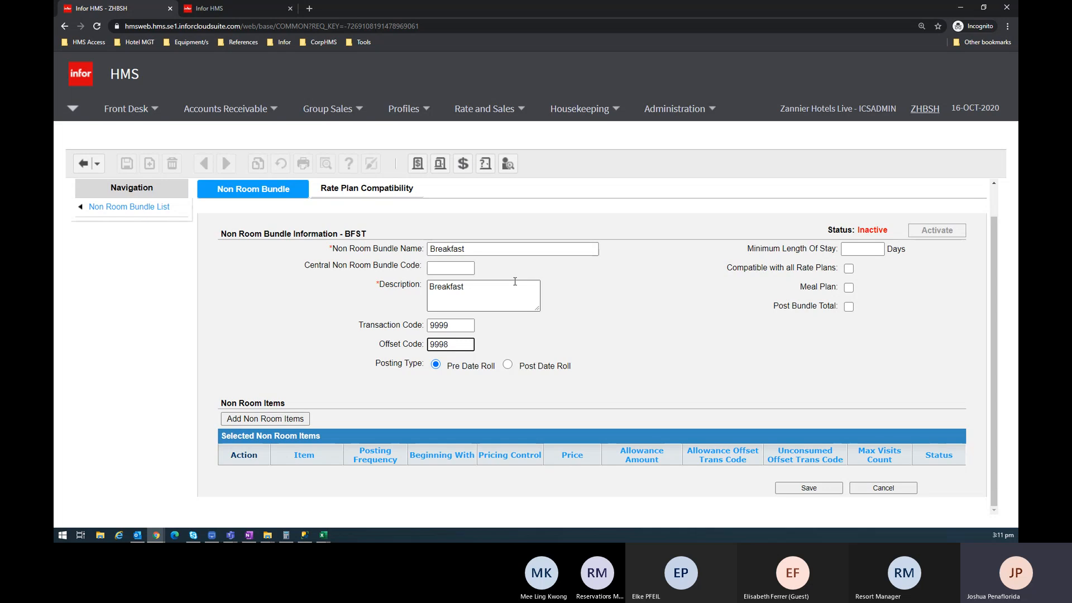
Clear the transaction code and offset code of the BFST bundle
left_click(462, 322)
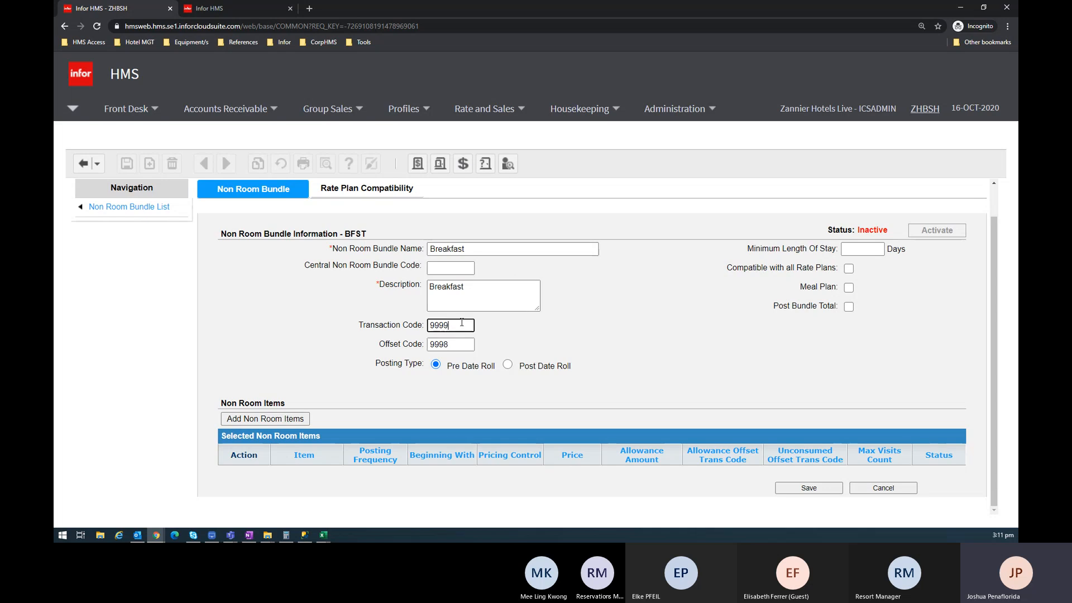
left_click_drag(462, 322, 360, 315)
key("Delete")
key("Tab")
key("Delete")
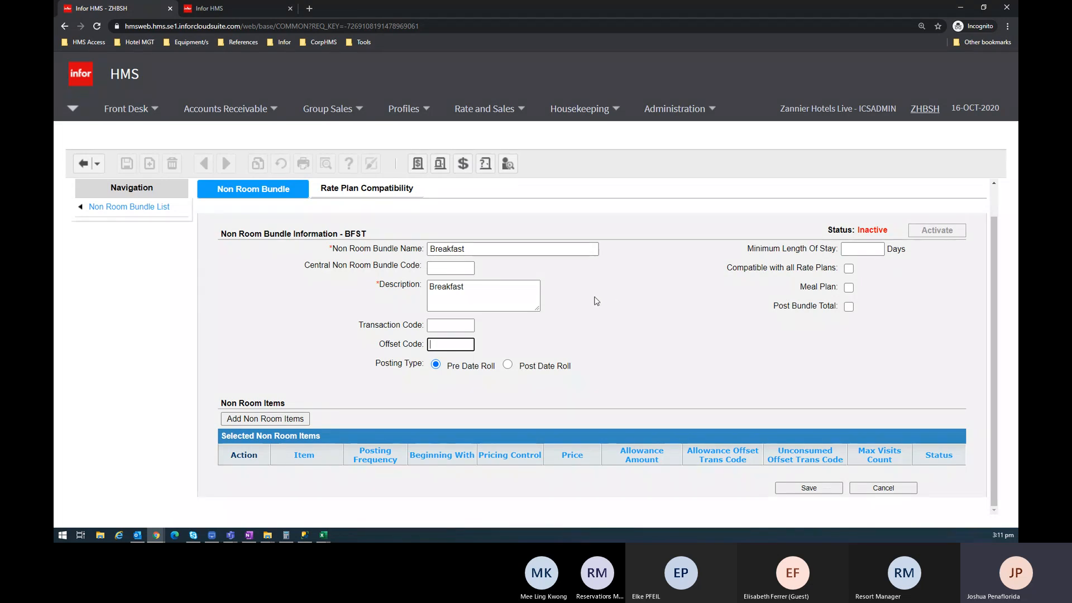
left_click(463, 326)
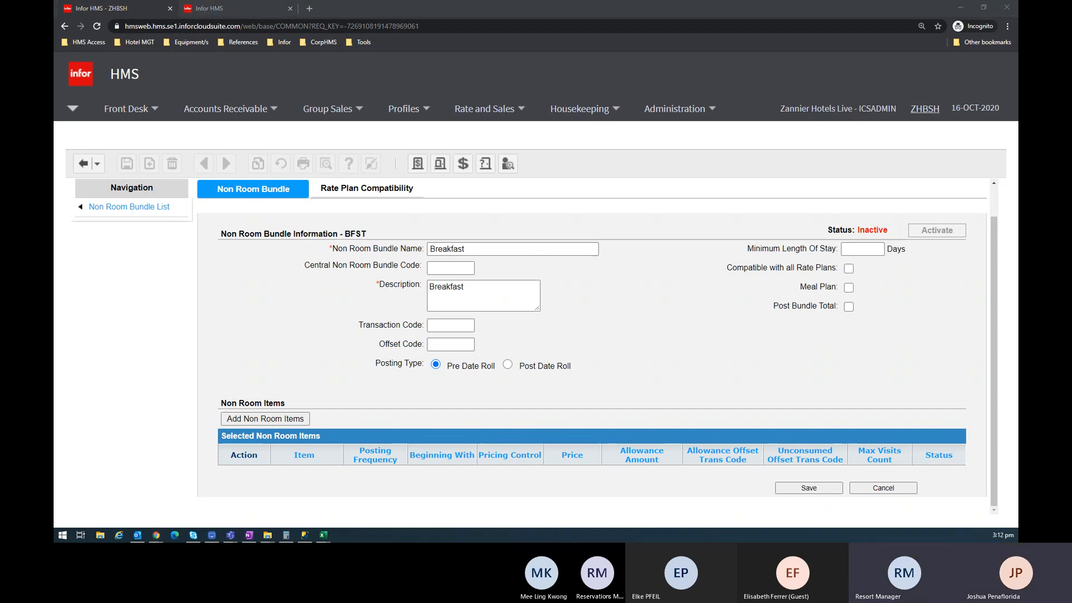
Switch to the Transaction Code workbook in Excel and select the Package Charge description
key("alt+Tab")
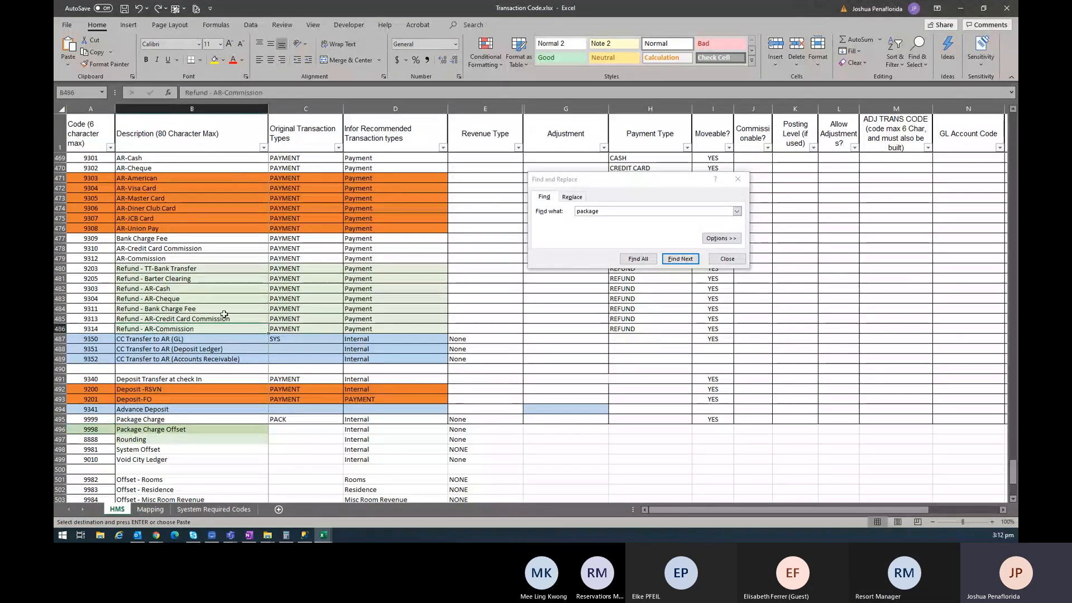
left_click(226, 106)
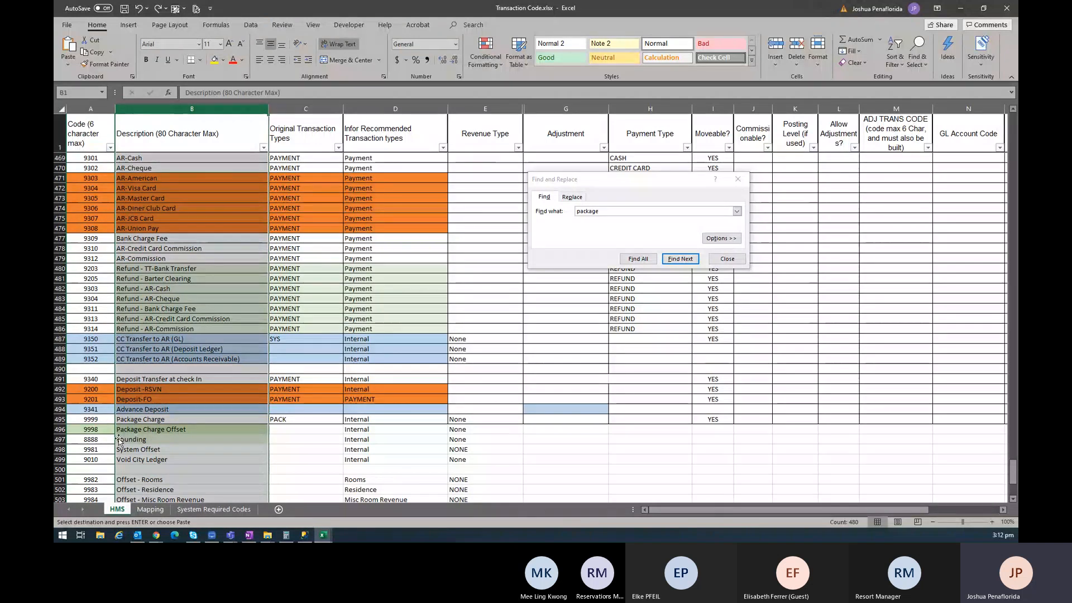
left_click(165, 421)
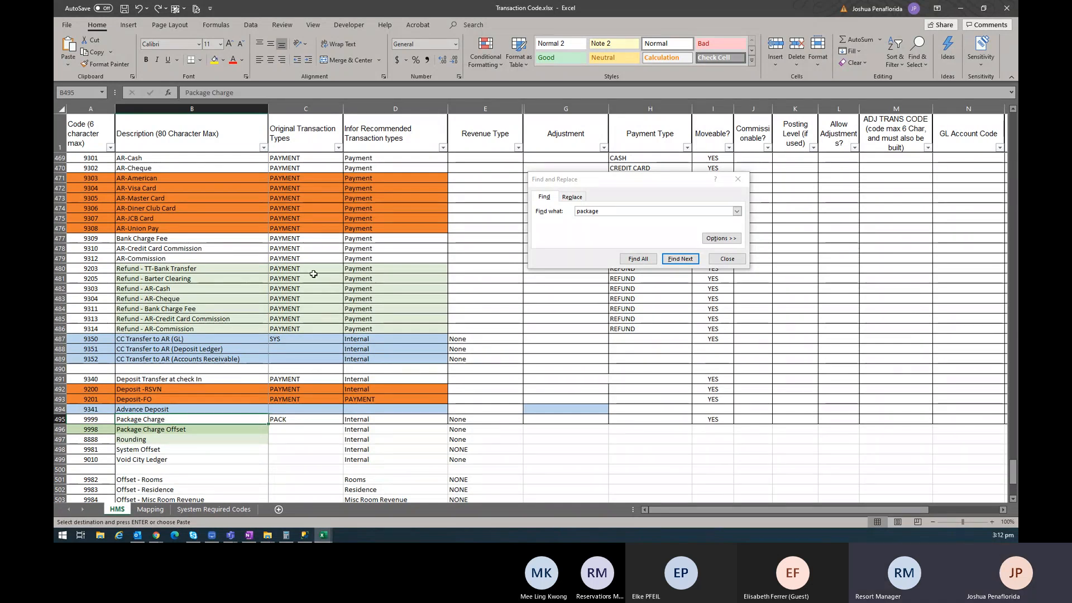
Switch to Infor HMS and add the Breakfast - Adult and Breakfast - Child items to the Breakfast non room bundle
key("alt+Tab")
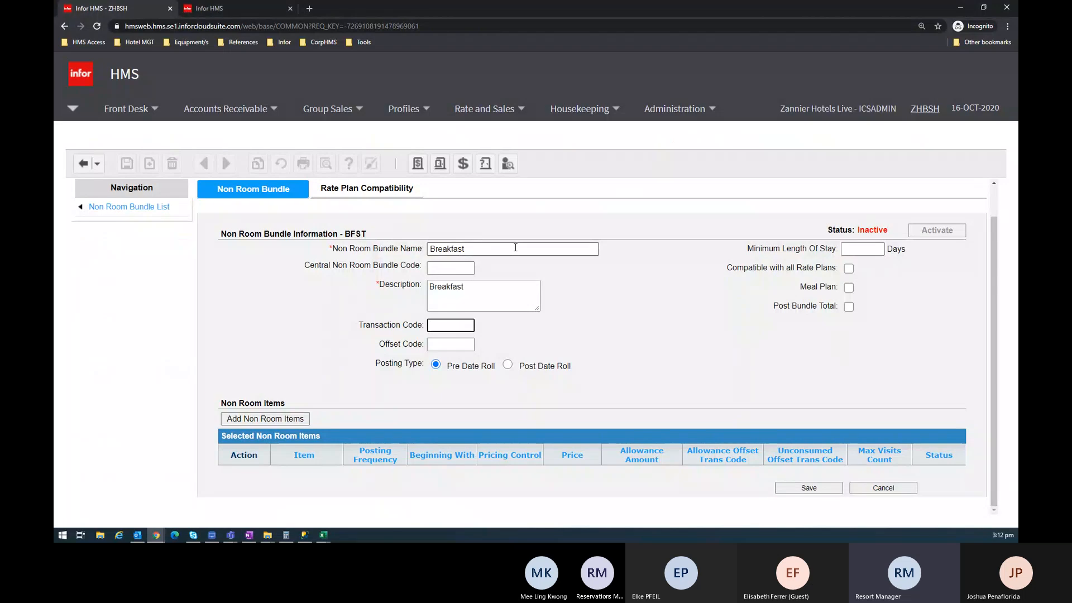
left_click(503, 289)
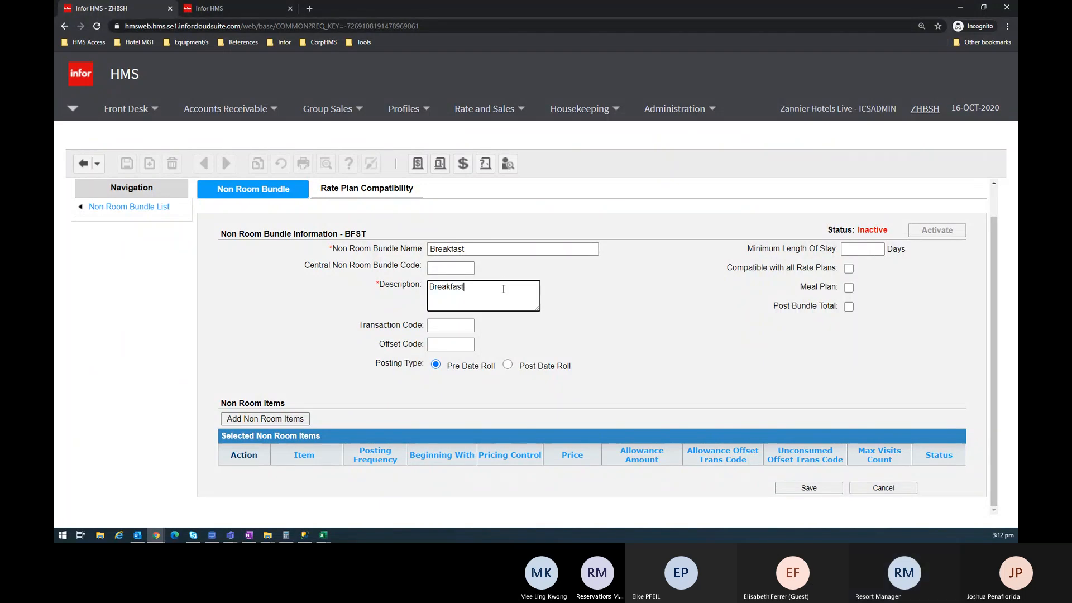
left_click(500, 249)
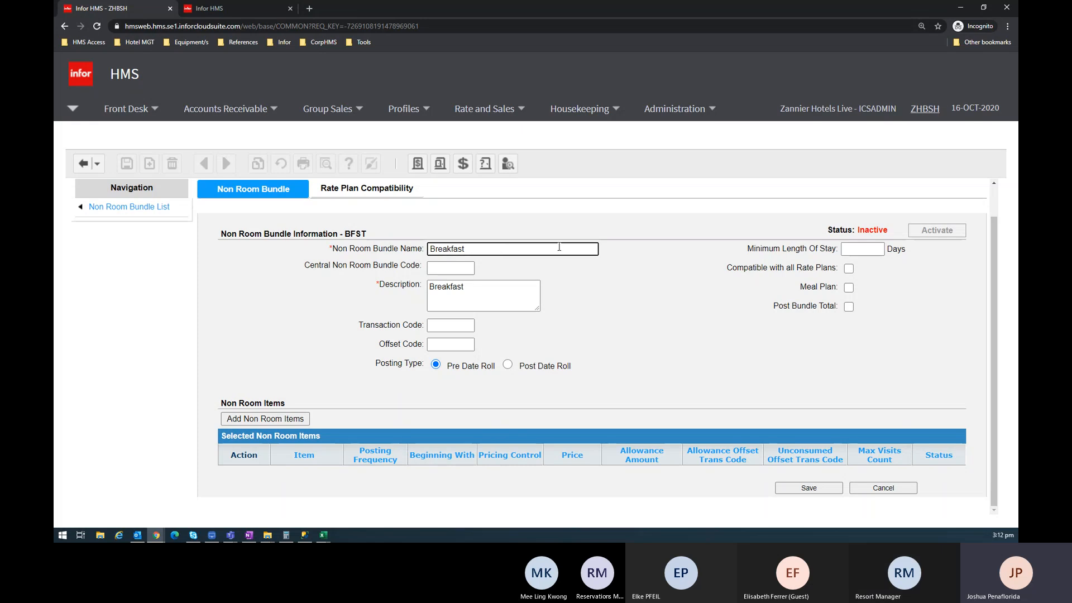
left_click(491, 295)
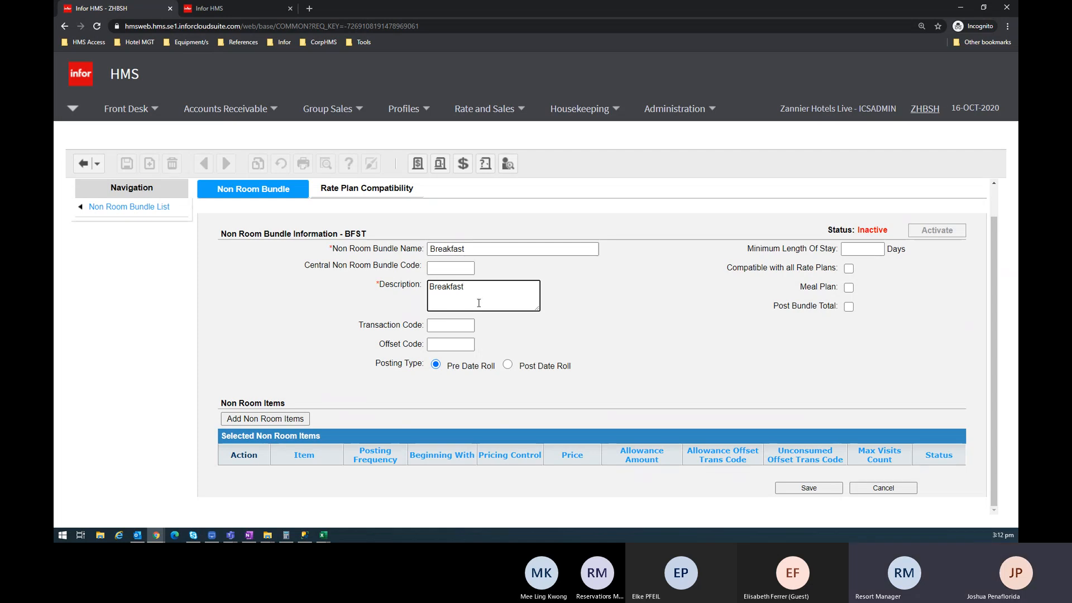
left_click(291, 423)
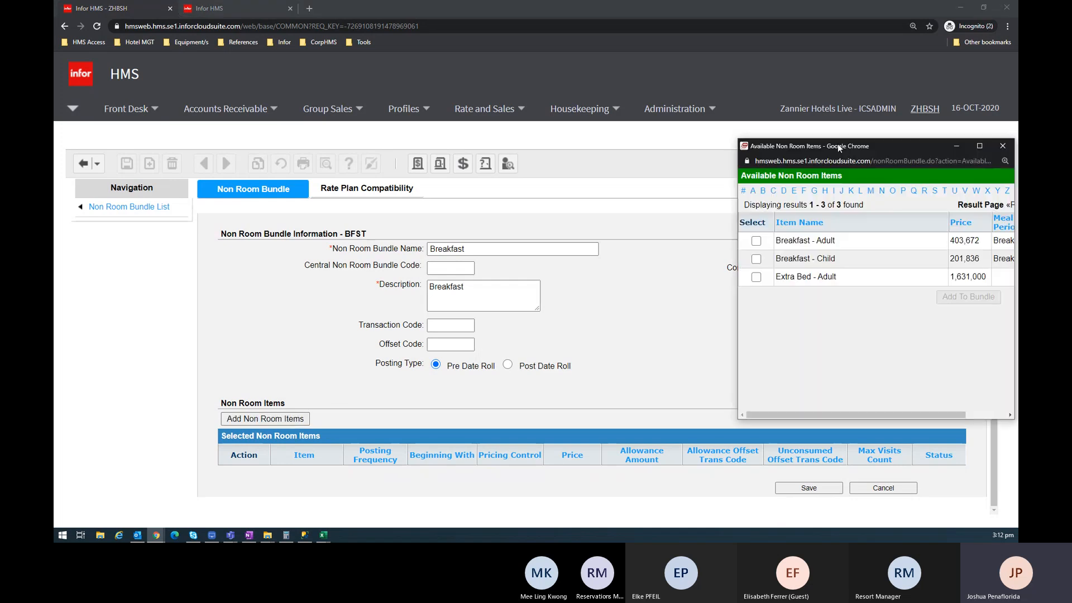
left_click_drag(838, 147, 444, 129)
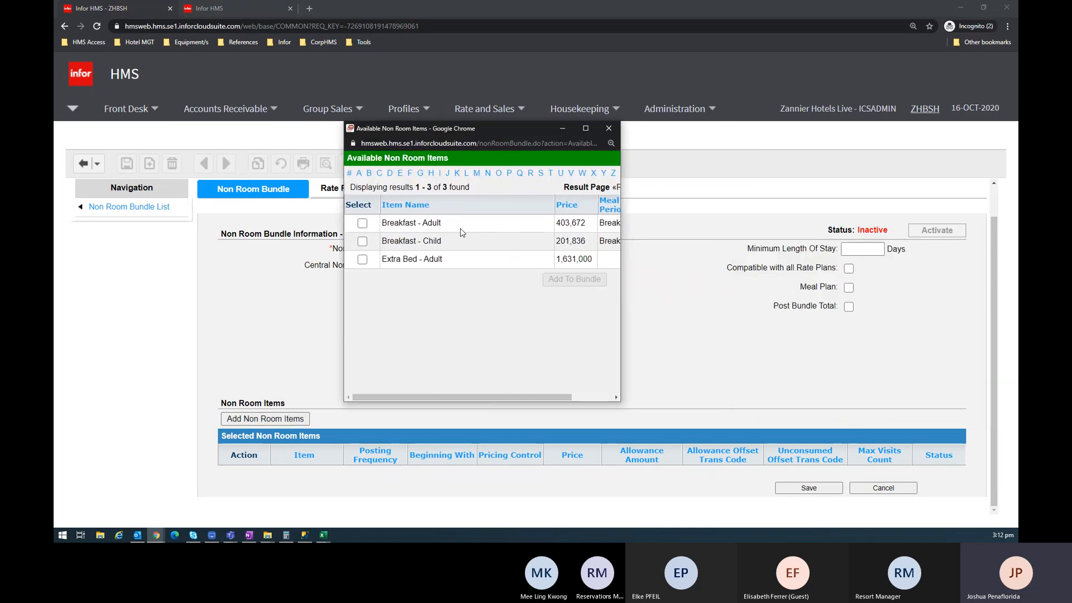
left_click_drag(621, 231, 768, 235)
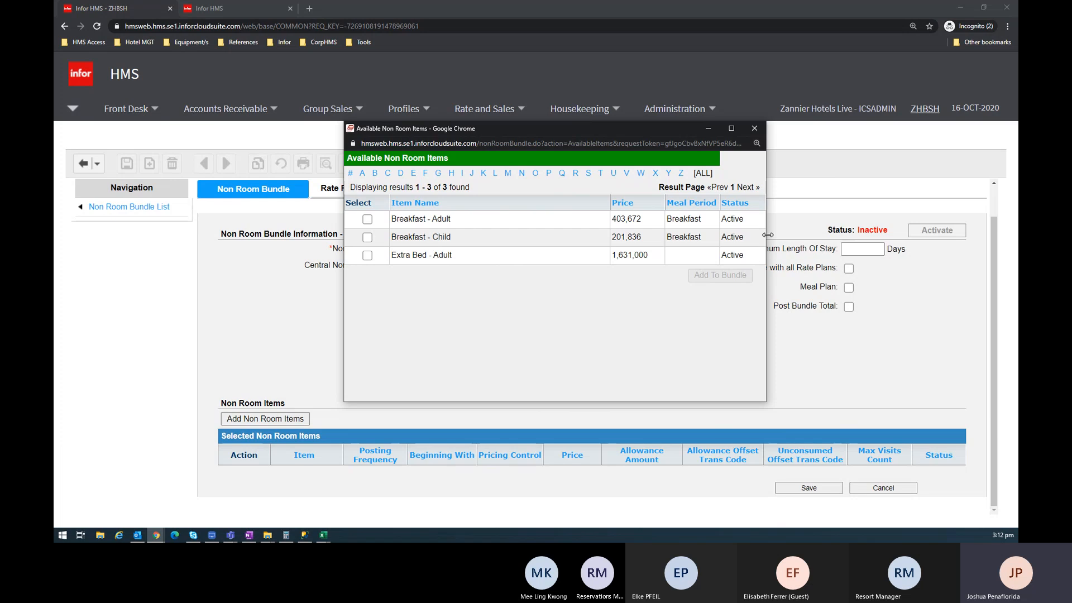
left_click(367, 219)
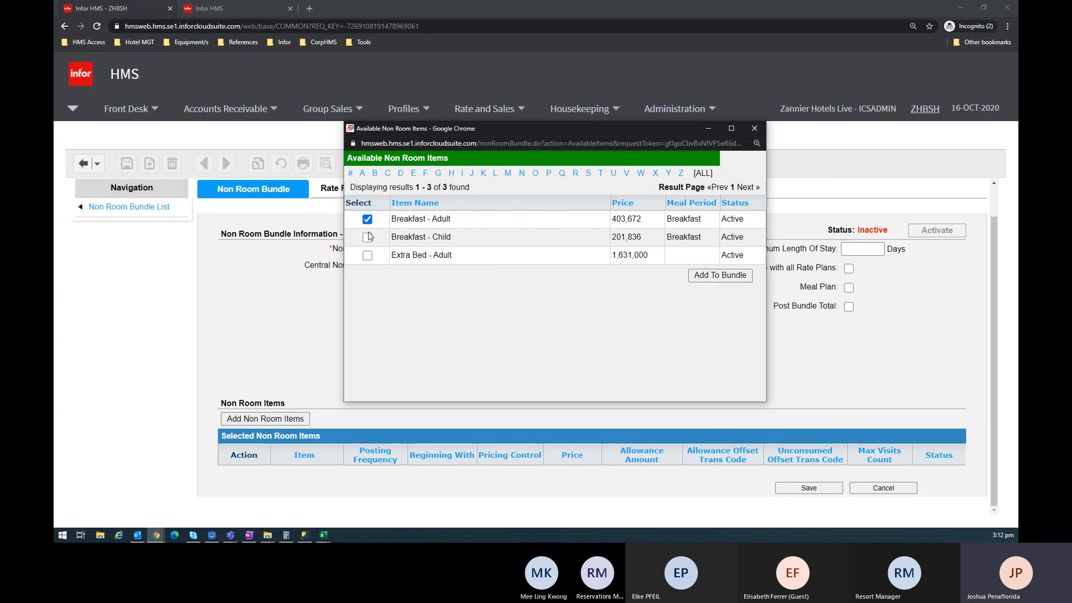
left_click(367, 238)
left_click(705, 274)
Set the Breakfast - Adult item to begin with Second Day and accept the row
scroll(512, 368, "down", 2)
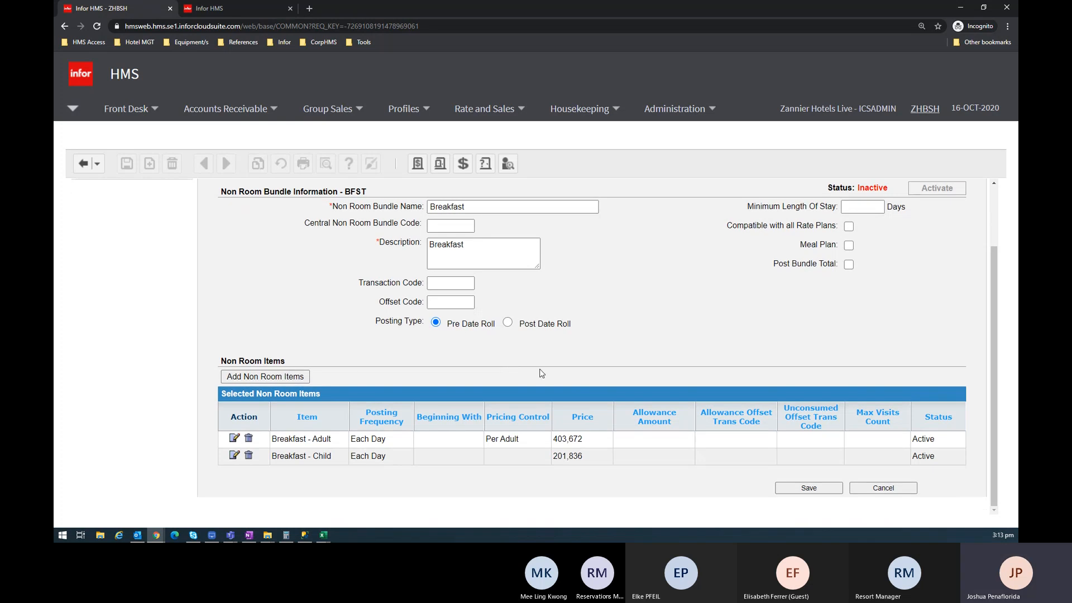
left_click(234, 438)
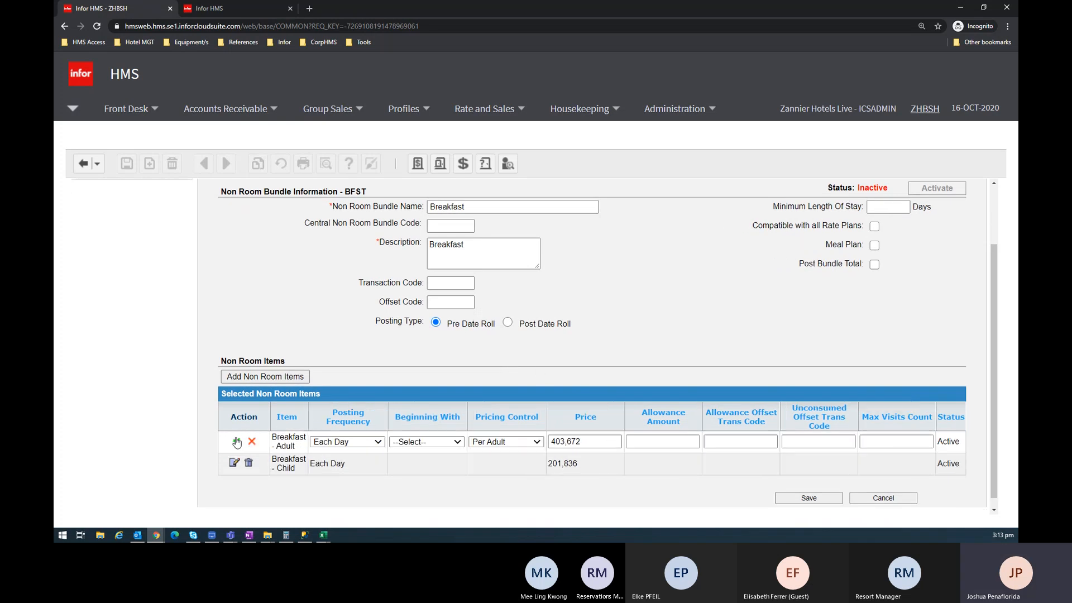
left_click(238, 442)
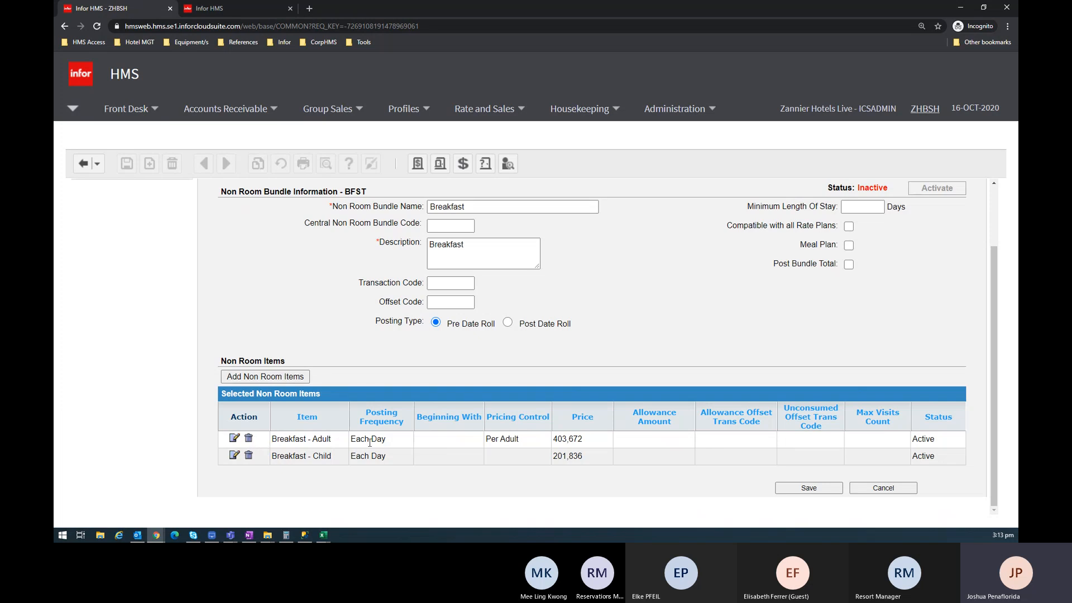
left_click(234, 439)
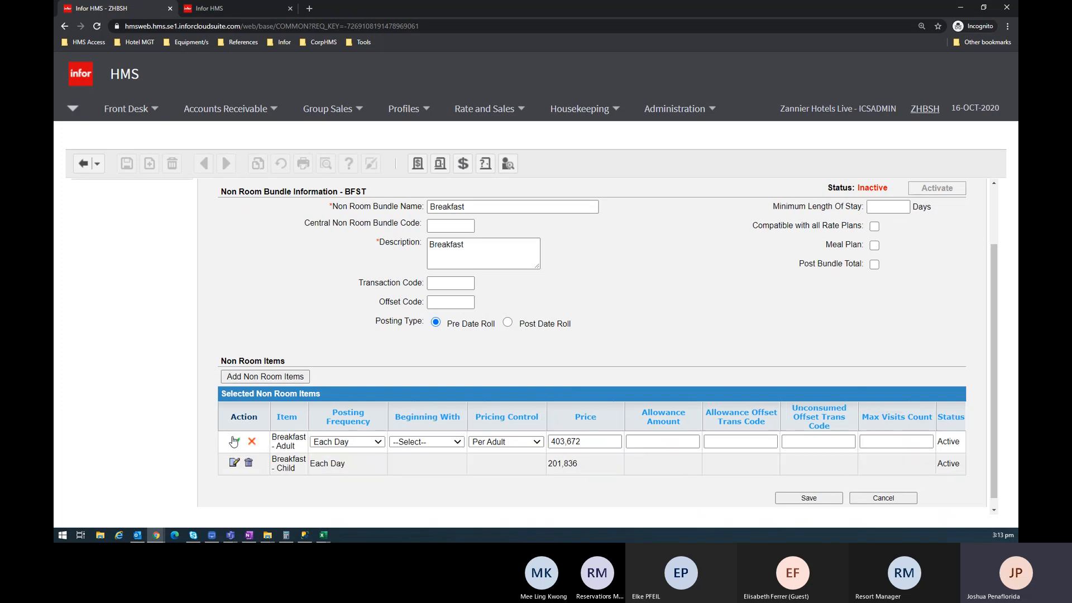
left_click(585, 440)
double_click(586, 439)
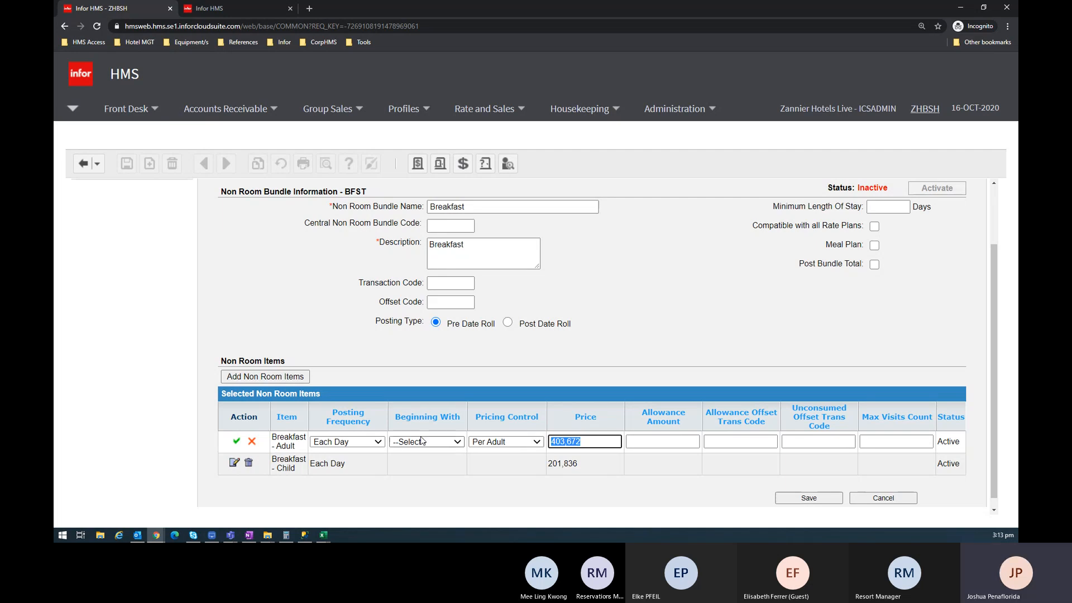
left_click(361, 444)
left_click(361, 443)
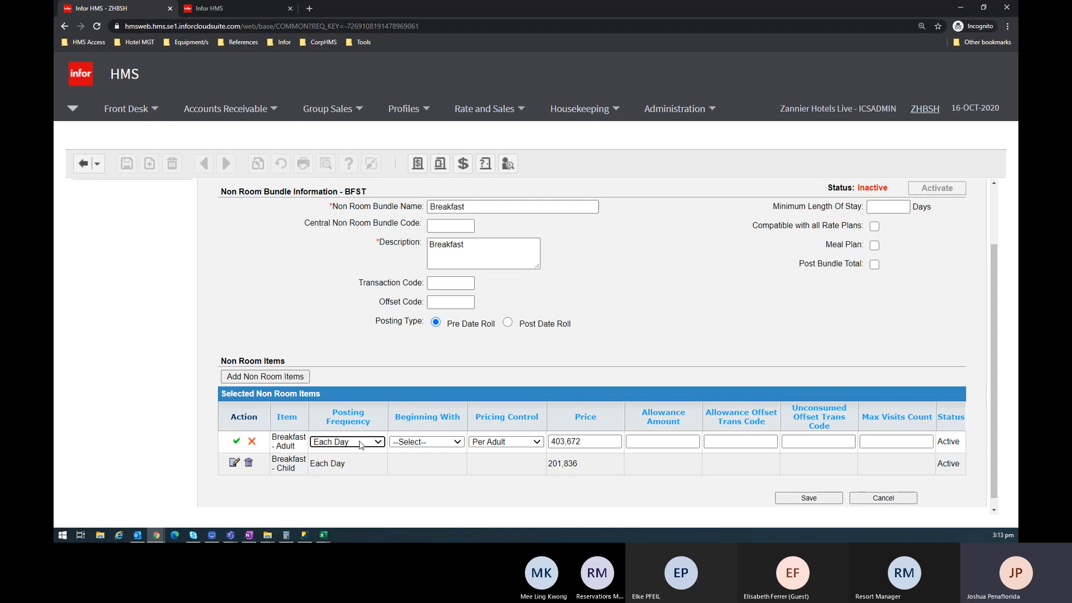
left_click(449, 442)
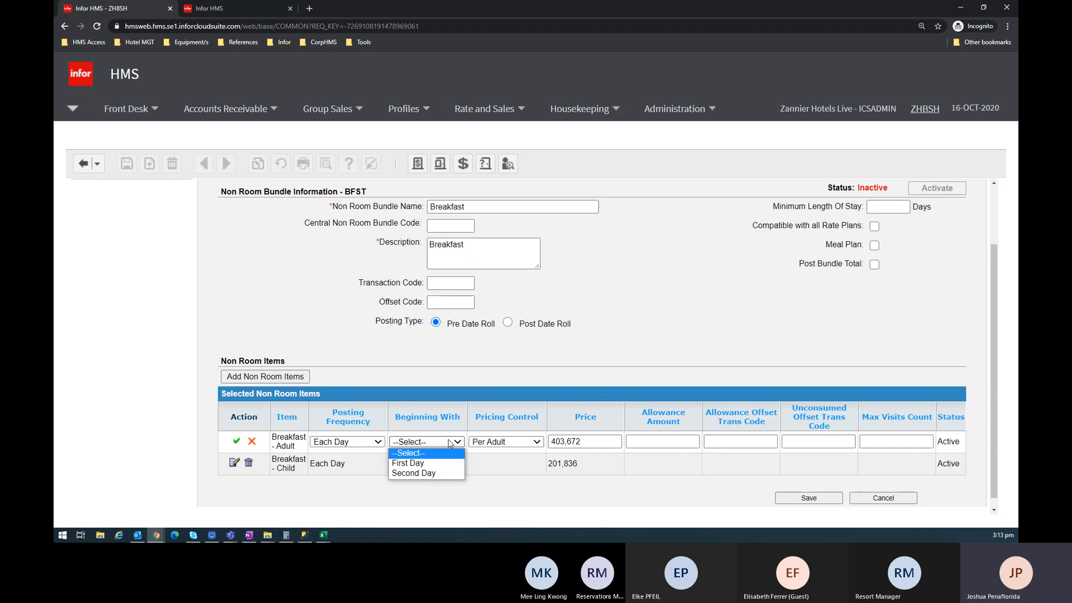
left_click(440, 474)
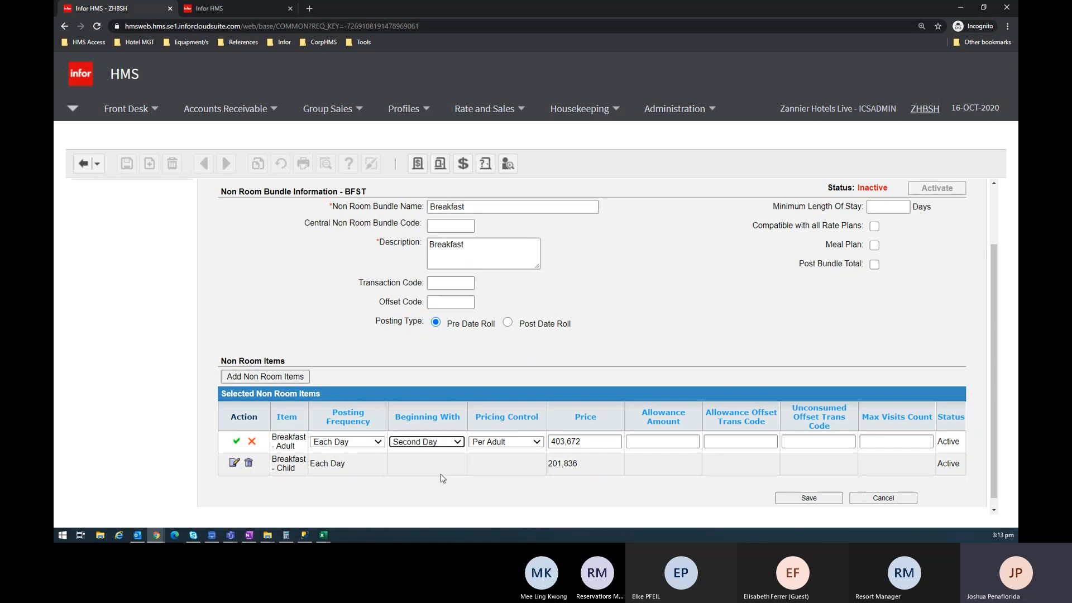
left_click(428, 446)
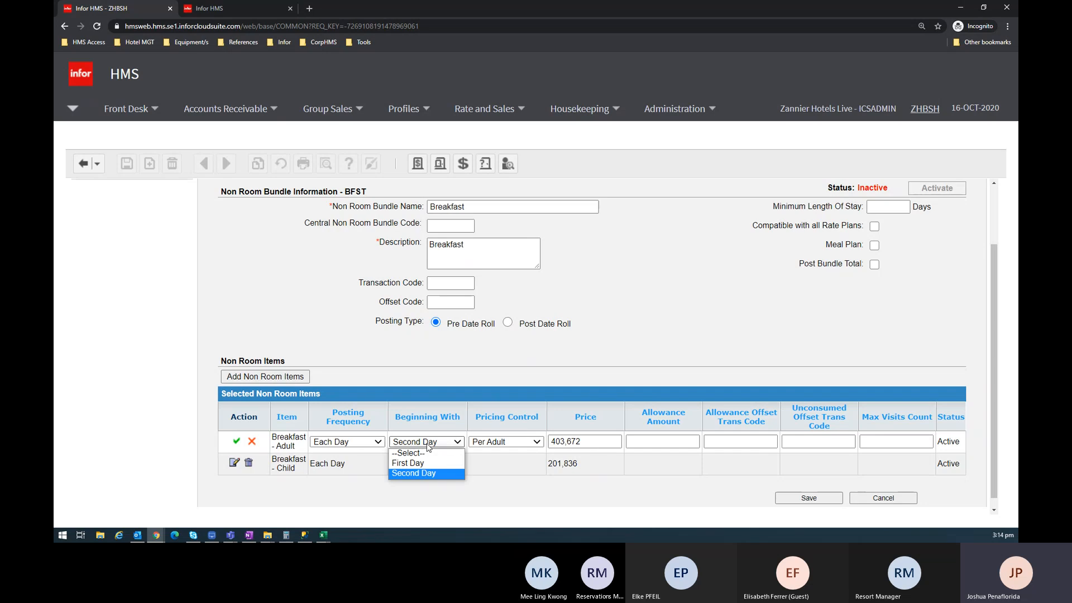
left_click(435, 473)
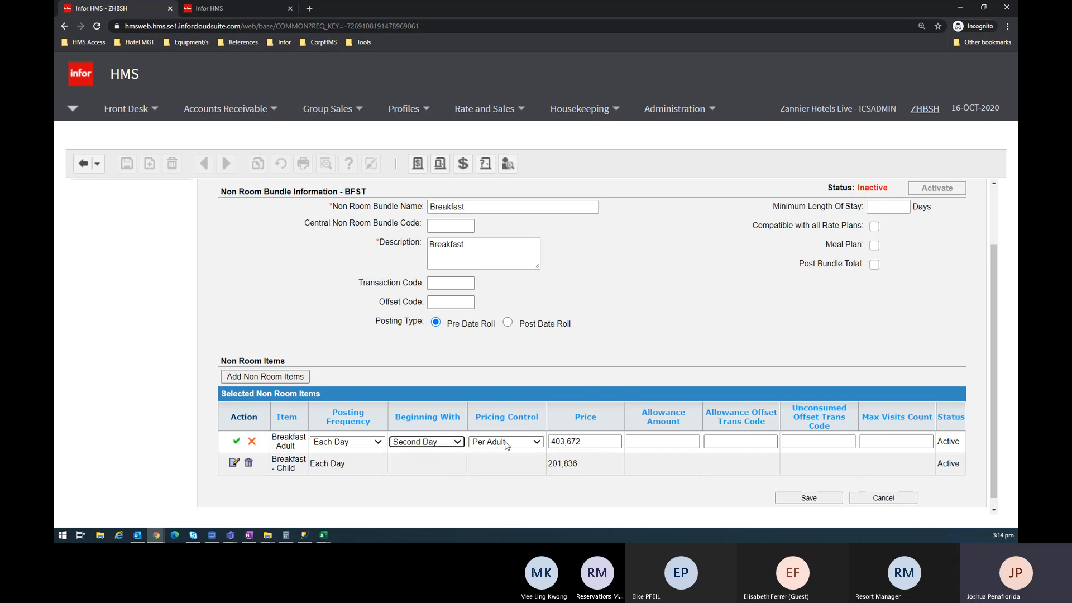
left_click(235, 442)
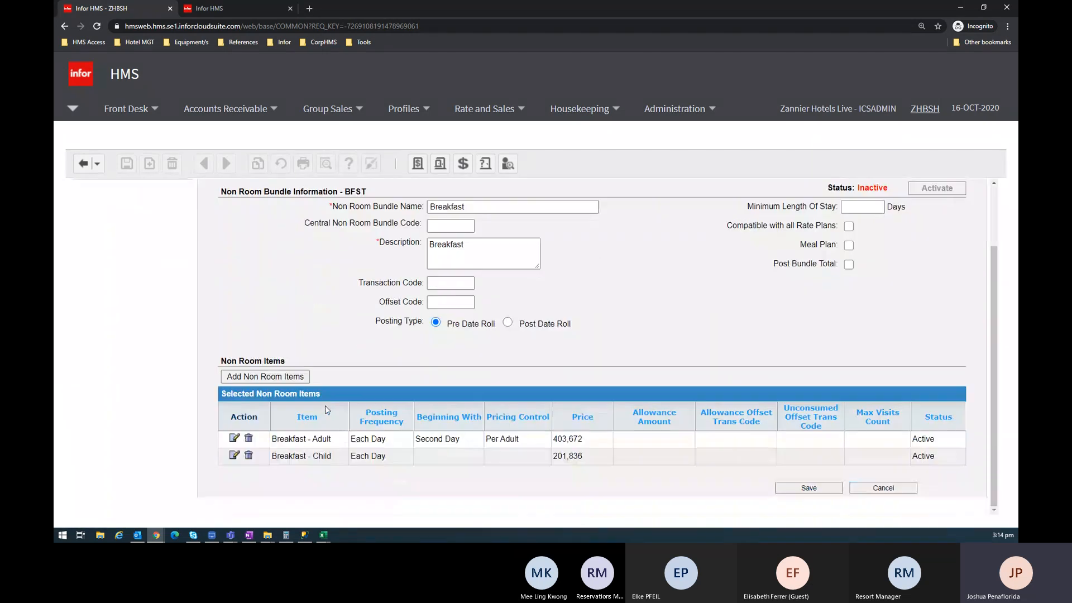
Set the Breakfast - Child item to begin with Second Day with pricing control Child 12 - 16 YO, and accept the row
left_click(235, 455)
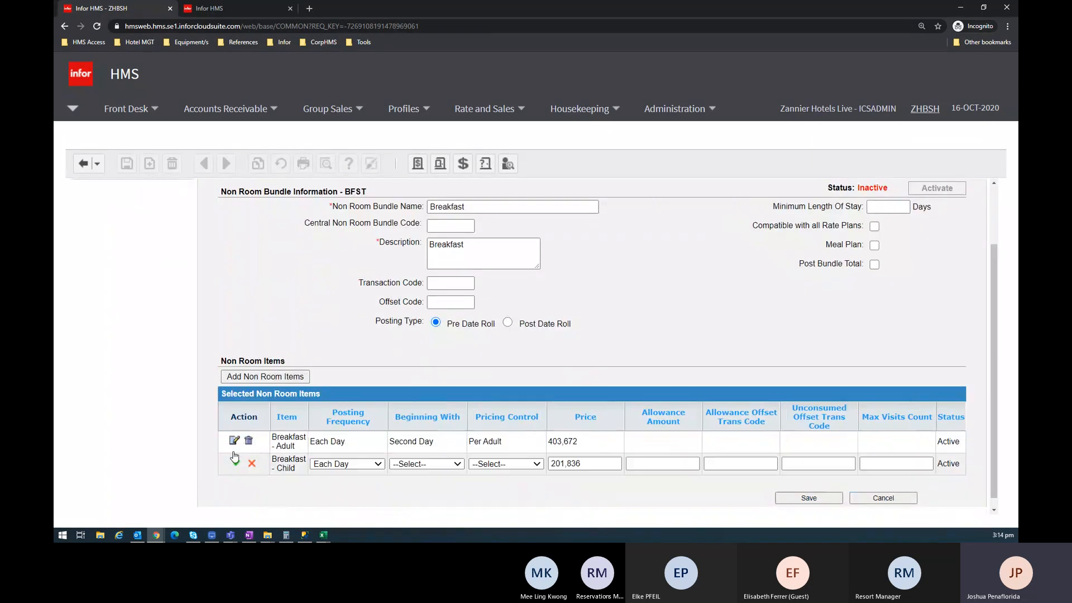
left_click(390, 462)
left_click(421, 496)
left_click(504, 467)
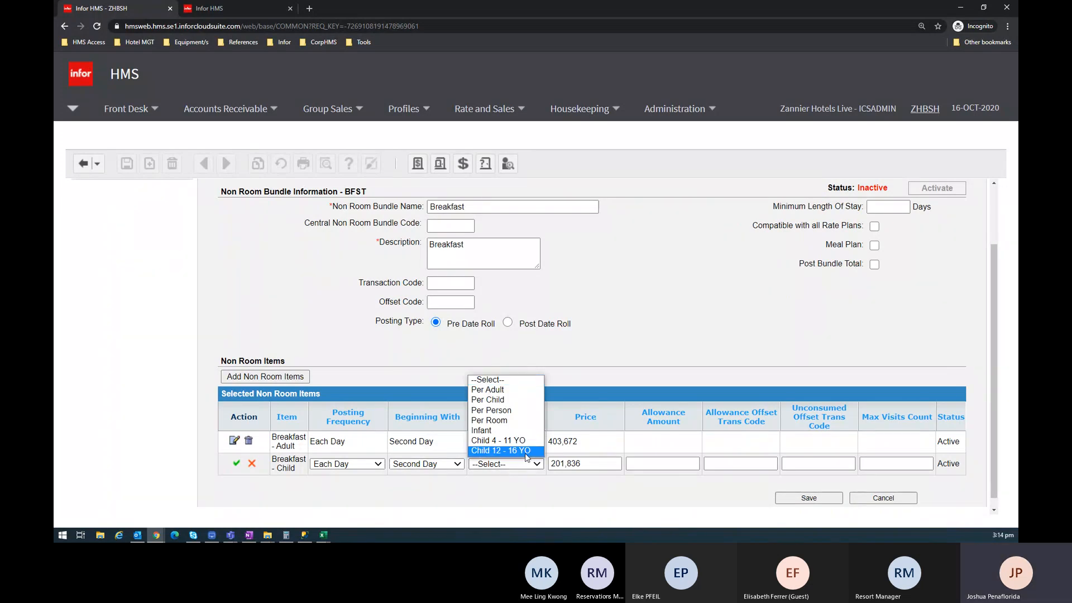
left_click(525, 451)
left_click(235, 463)
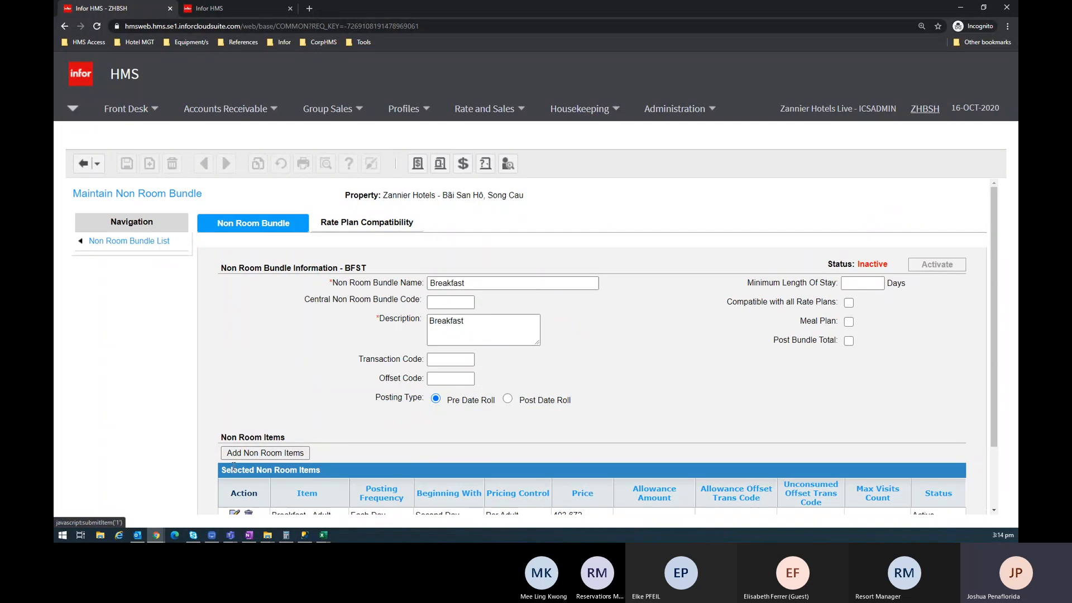
Add a second Breakfast - Child item to the bundle
scroll(251, 424, "down", 2)
left_click(270, 376)
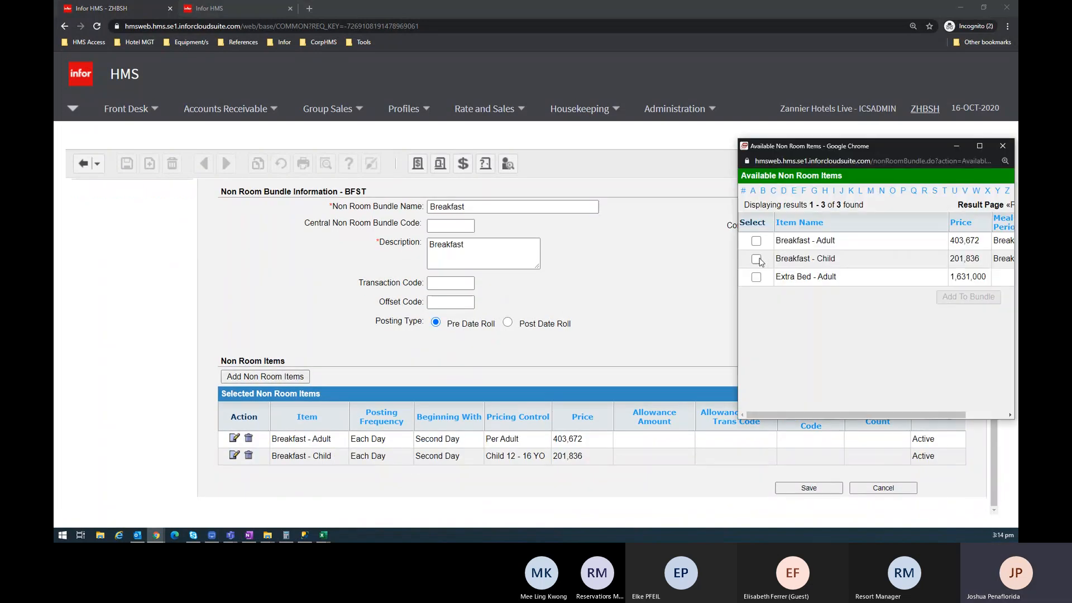
left_click(757, 259)
left_click(968, 296)
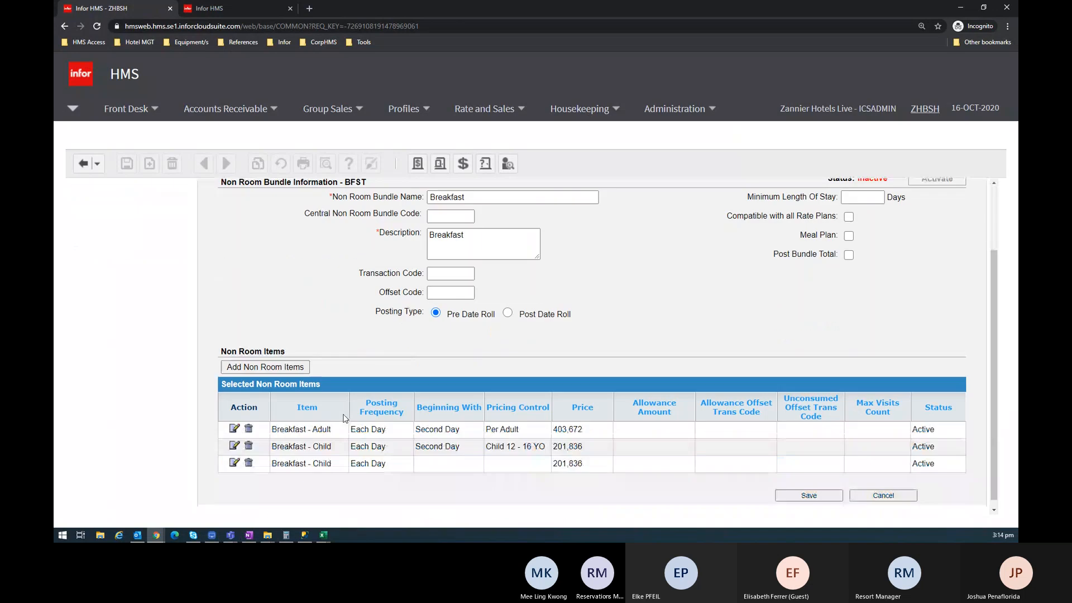
Set the second Breakfast - Child item to begin with Second Day with pricing control Child 4 - 11 YO, and accept the row
left_click(234, 462)
left_click(457, 469)
left_click(436, 502)
left_click(503, 470)
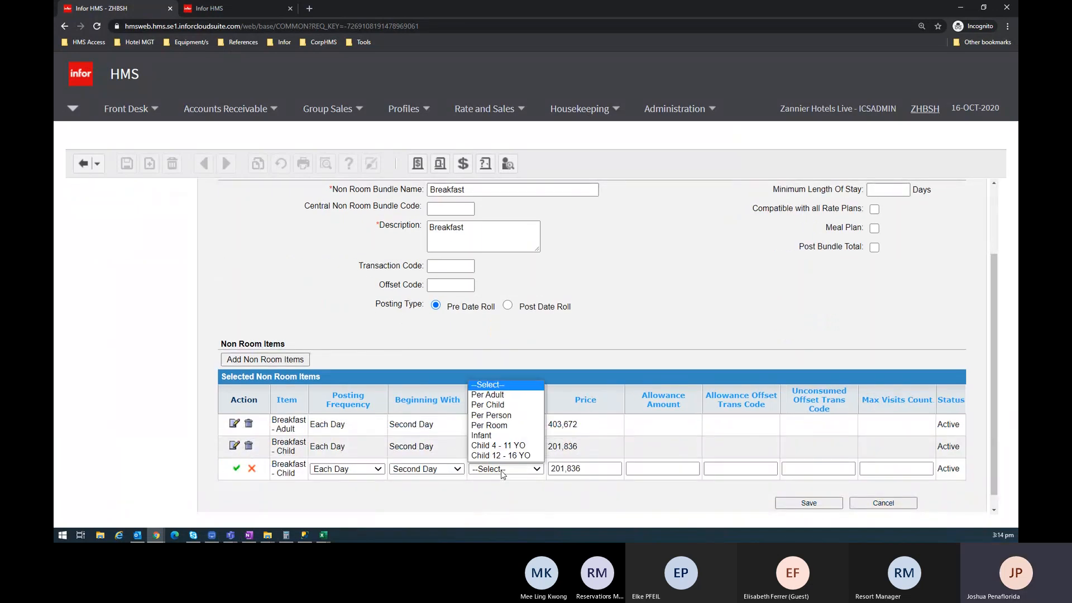
left_click(511, 446)
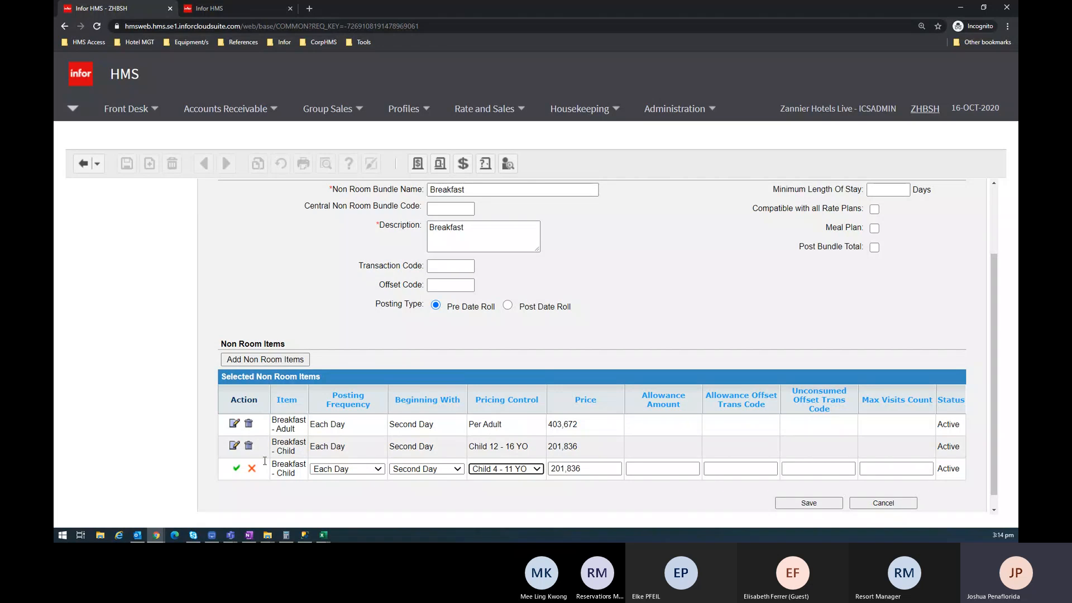
left_click(236, 468)
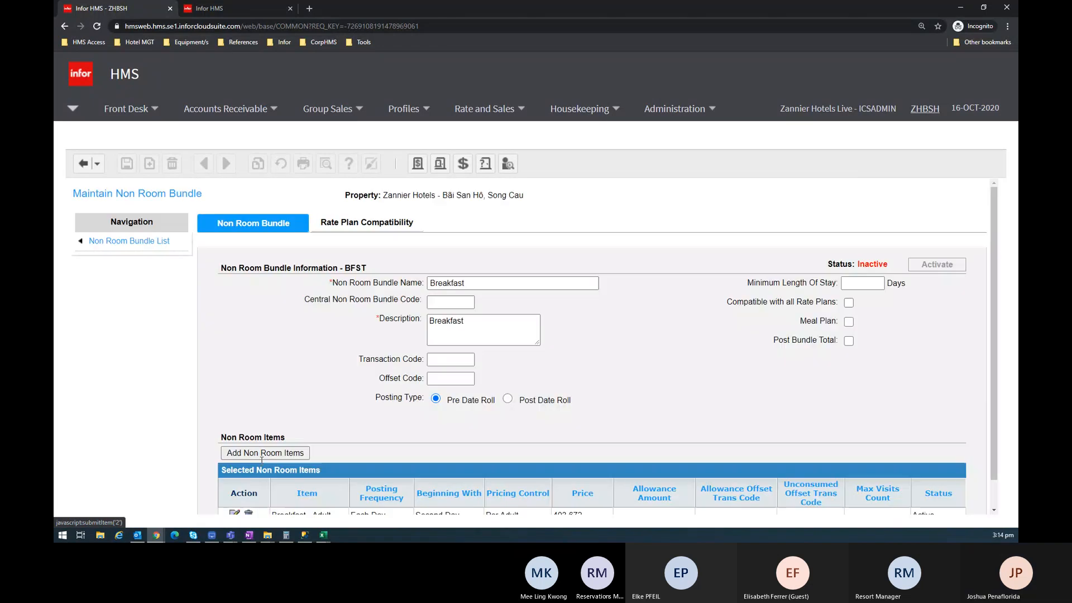
Add a third Breakfast - Child item to the bundle
scroll(262, 459, "down", 3)
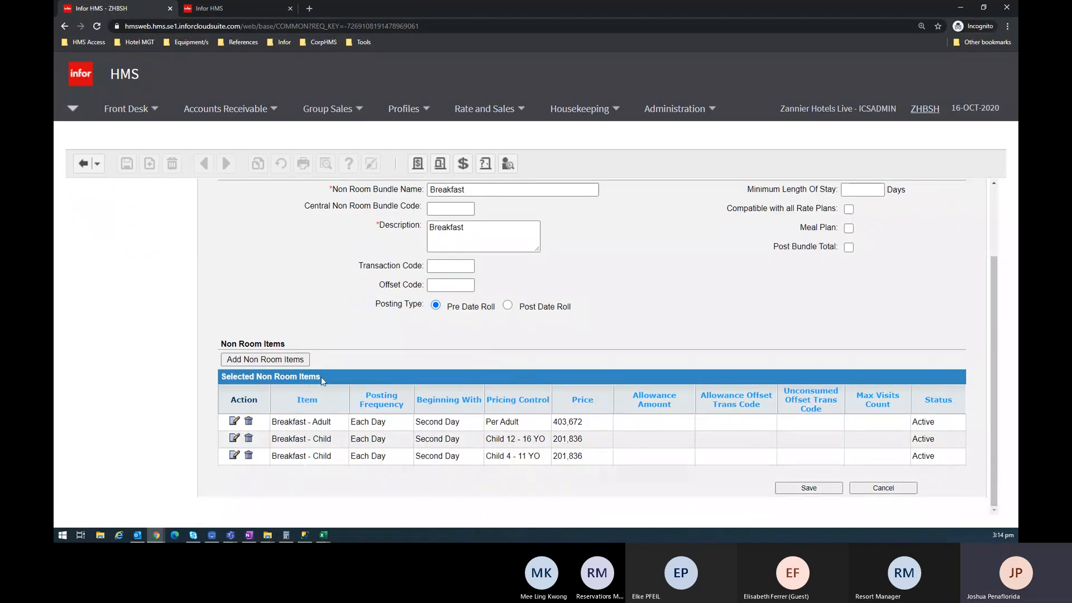
left_click(265, 358)
left_click(756, 259)
left_click(968, 296)
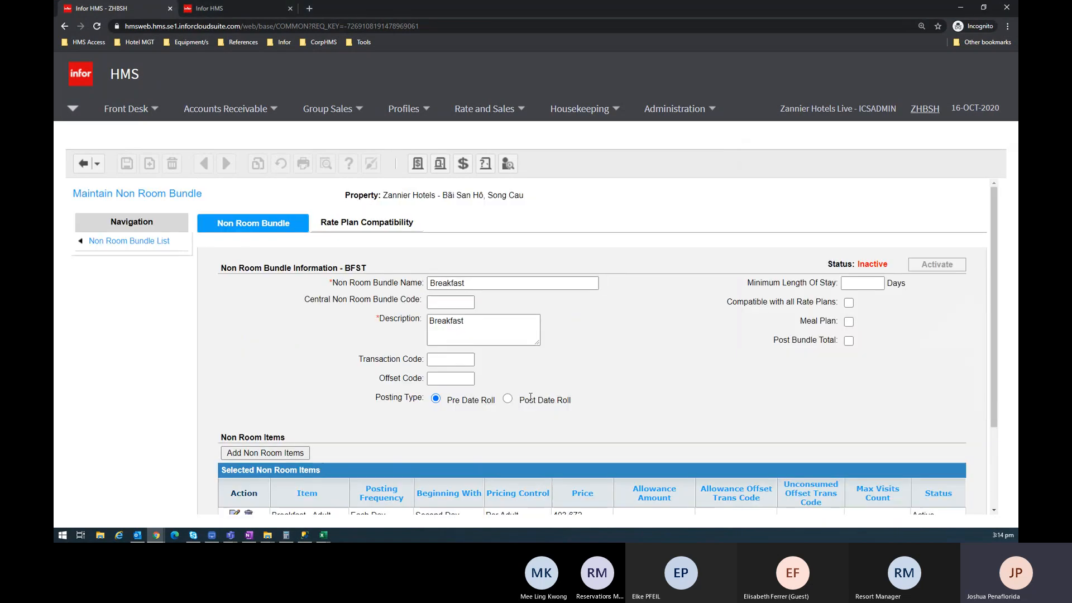
Set the third Breakfast - Child item to price 0, pricing control Infant and beginning with Second Day, and accept the row
scroll(530, 396, "down", 3)
left_click(232, 454)
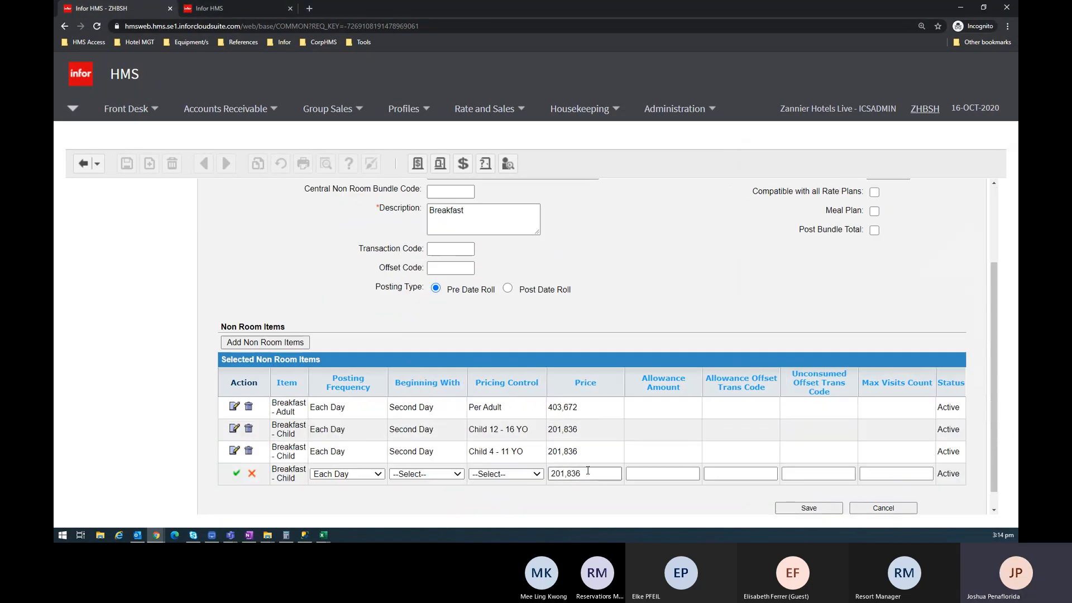
type("0")
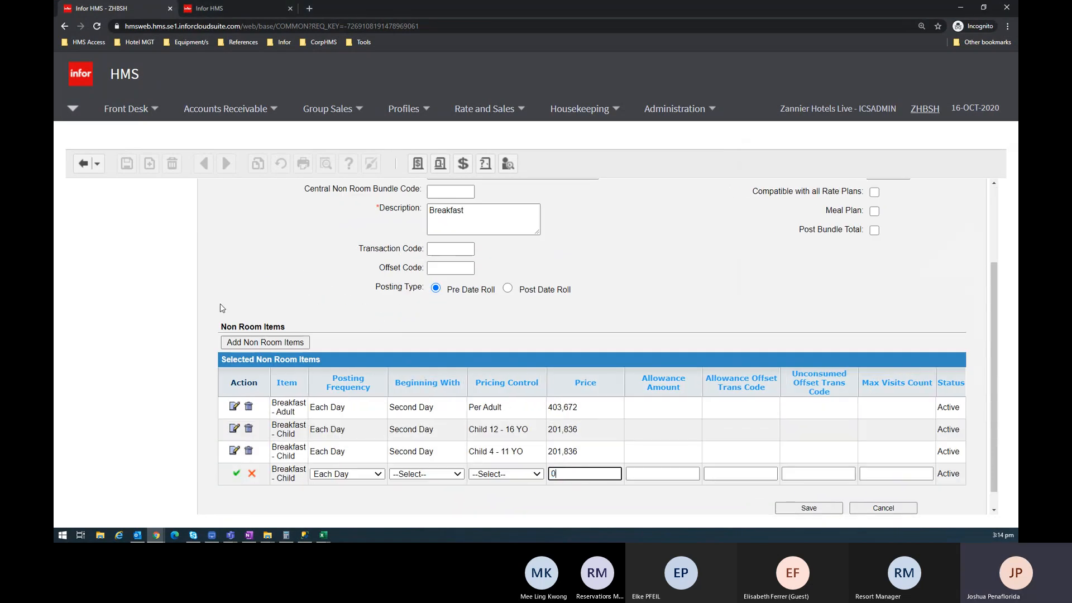
left_click(506, 473)
left_click(485, 440)
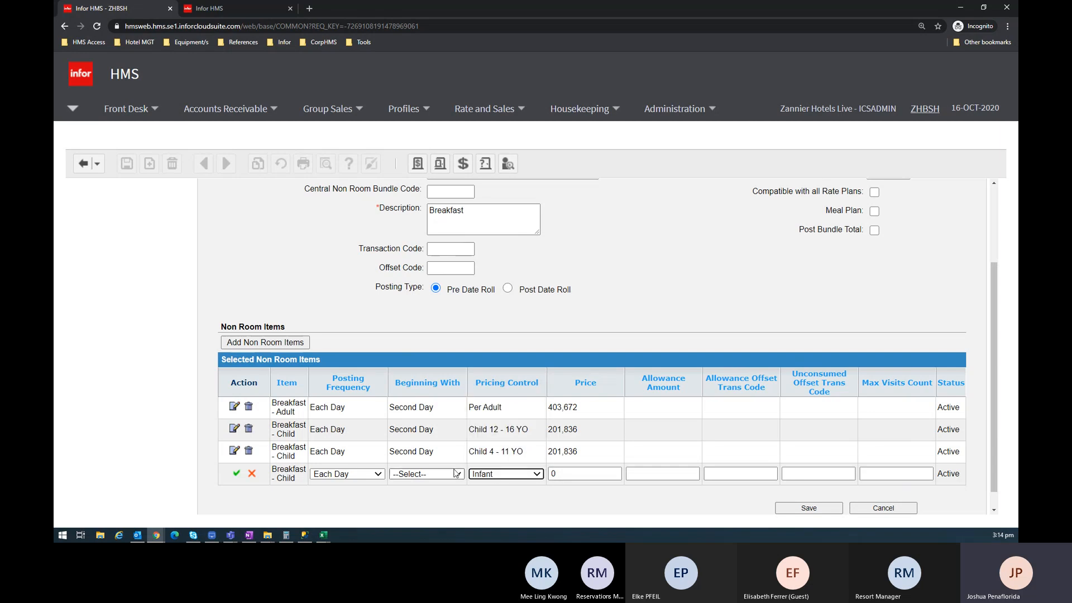
left_click(429, 473)
left_click(431, 494)
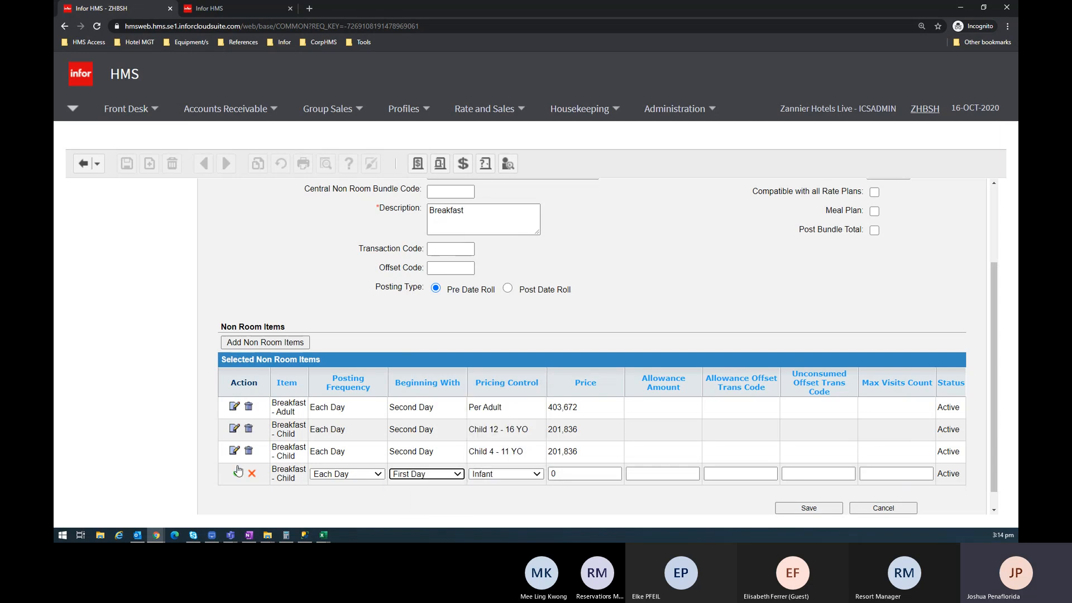
left_click(414, 479)
left_click(415, 504)
left_click(236, 475)
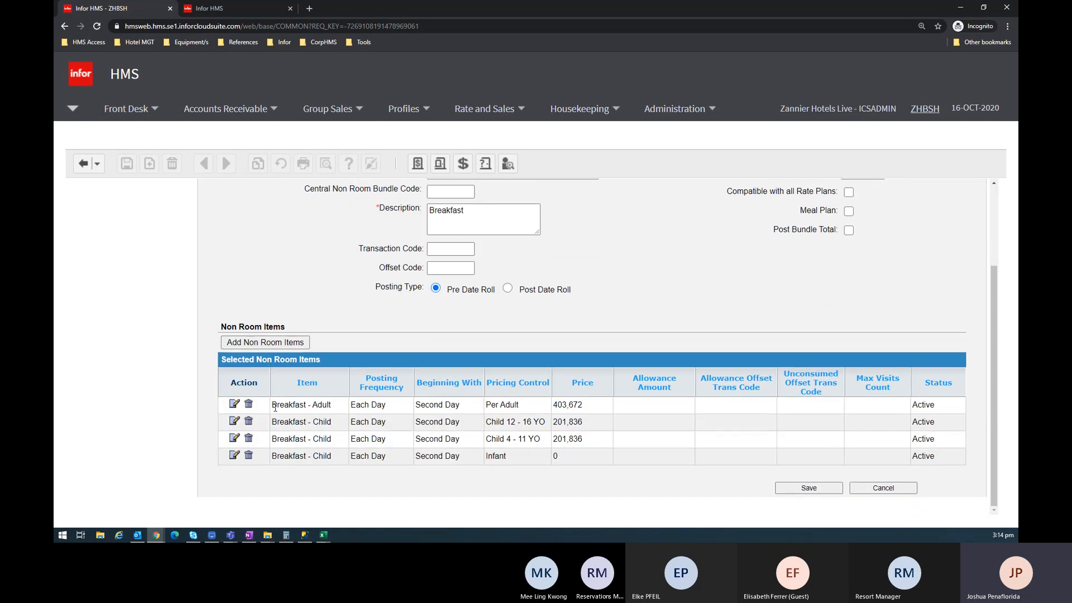
Delete the Infant-priced Breakfast - Child item from the bundle
left_click(249, 456)
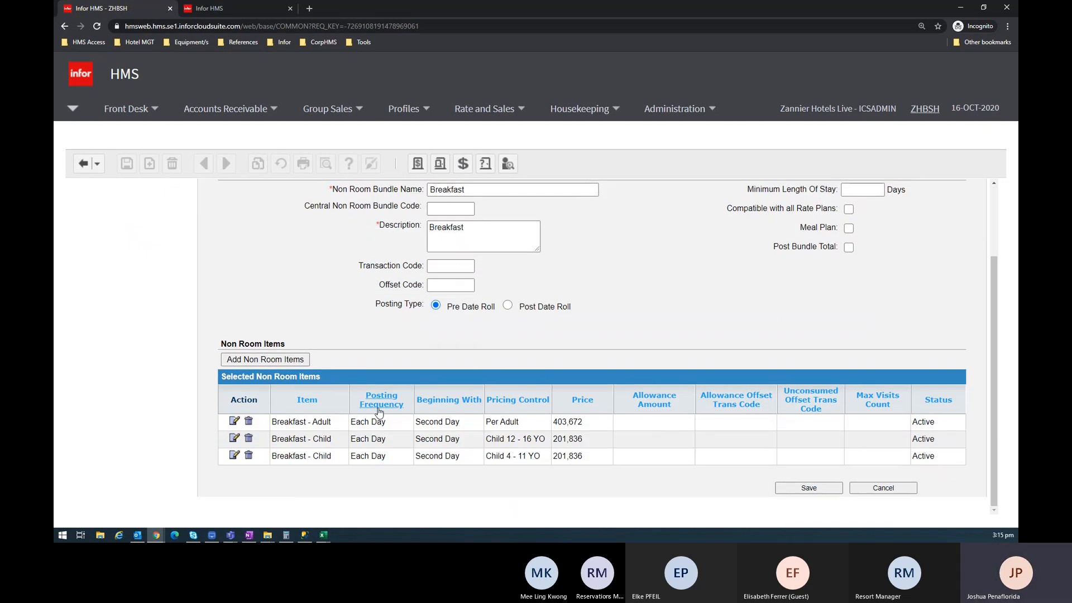
Mark the Breakfast non room bundle as a meal plan
scroll(931, 303, "up", 1)
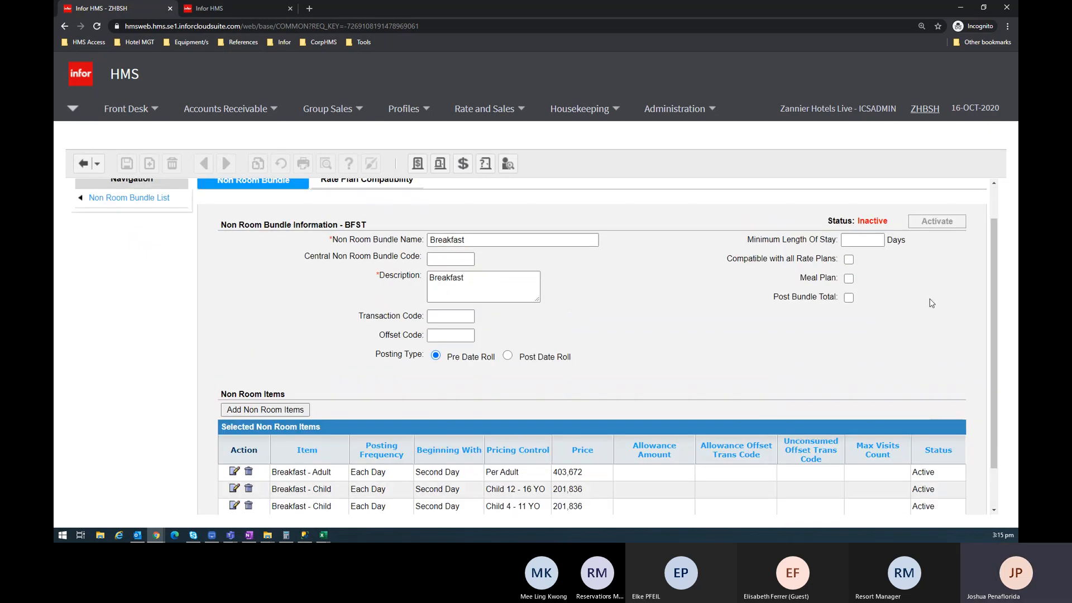
left_click(849, 279)
Log back in to the second HMS session as ICSADMIN by entering the account password
left_click(250, 15)
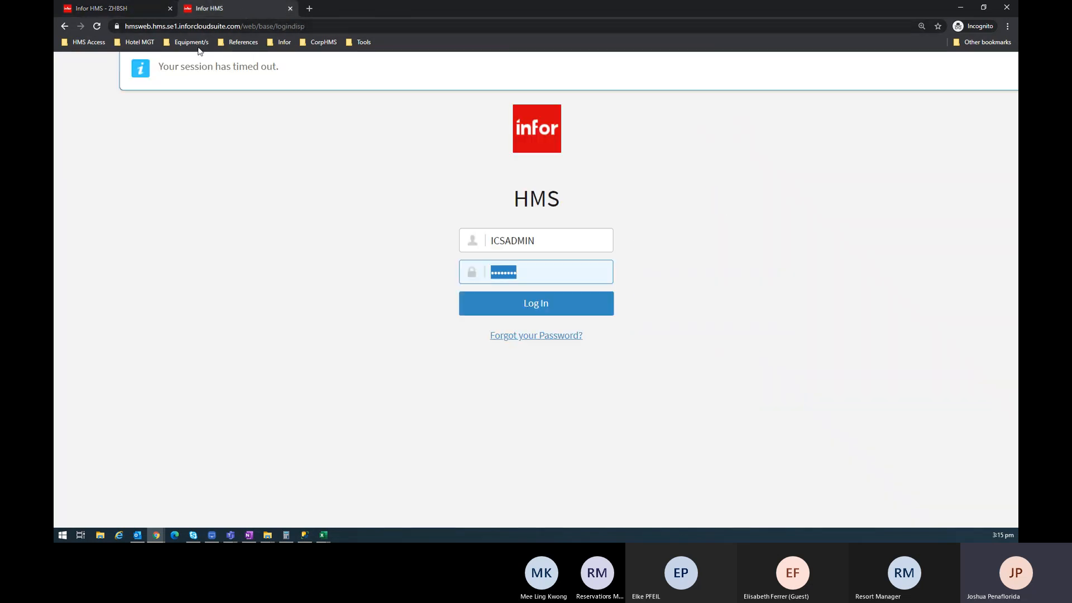
left_click(572, 237)
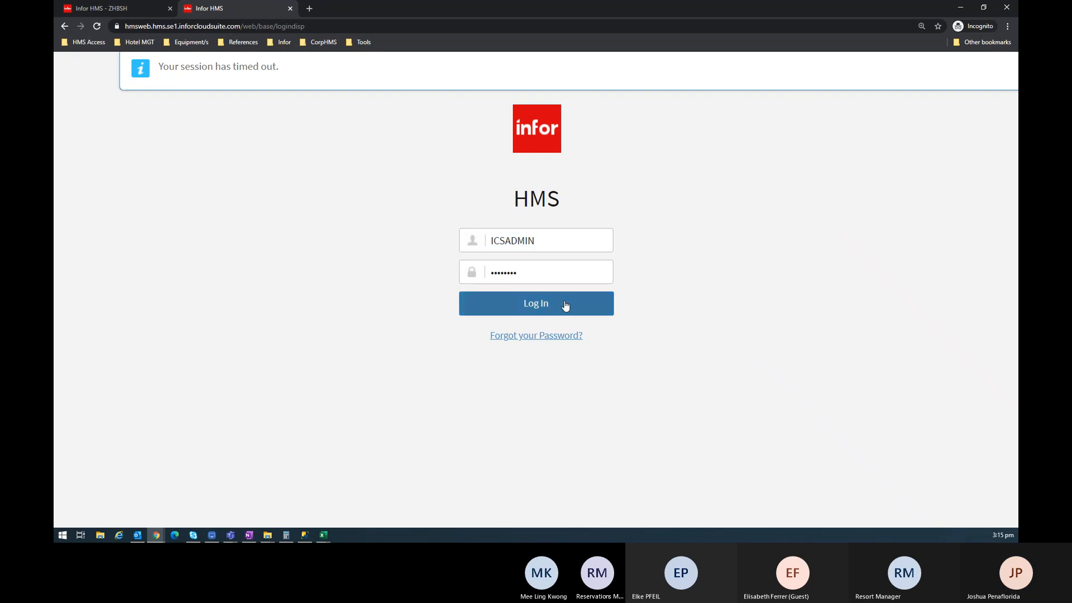
left_click(564, 306)
left_click(536, 309)
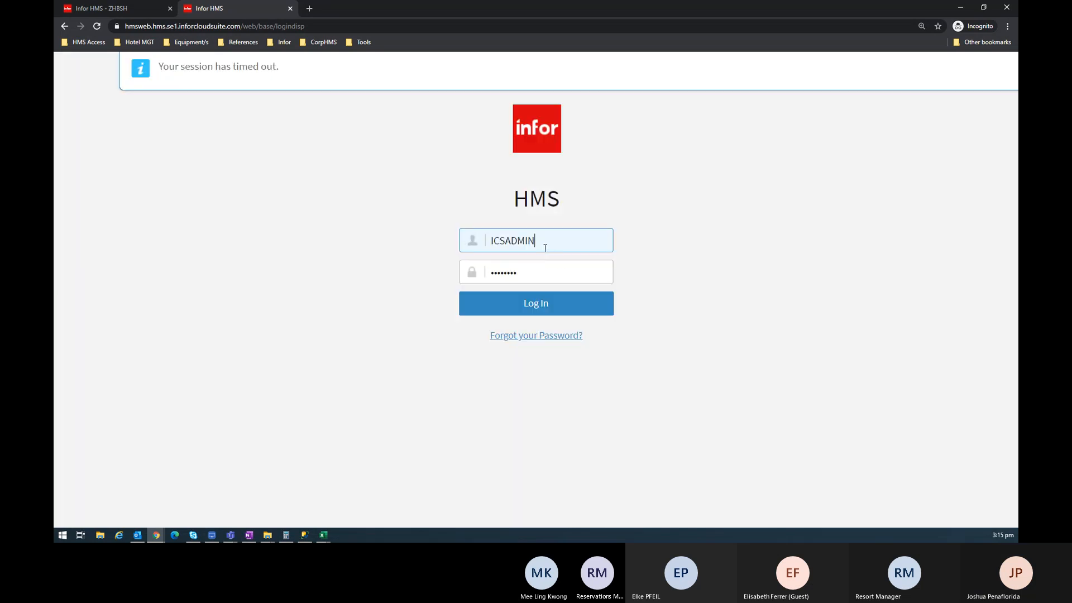
key("Tab")
type("*****")
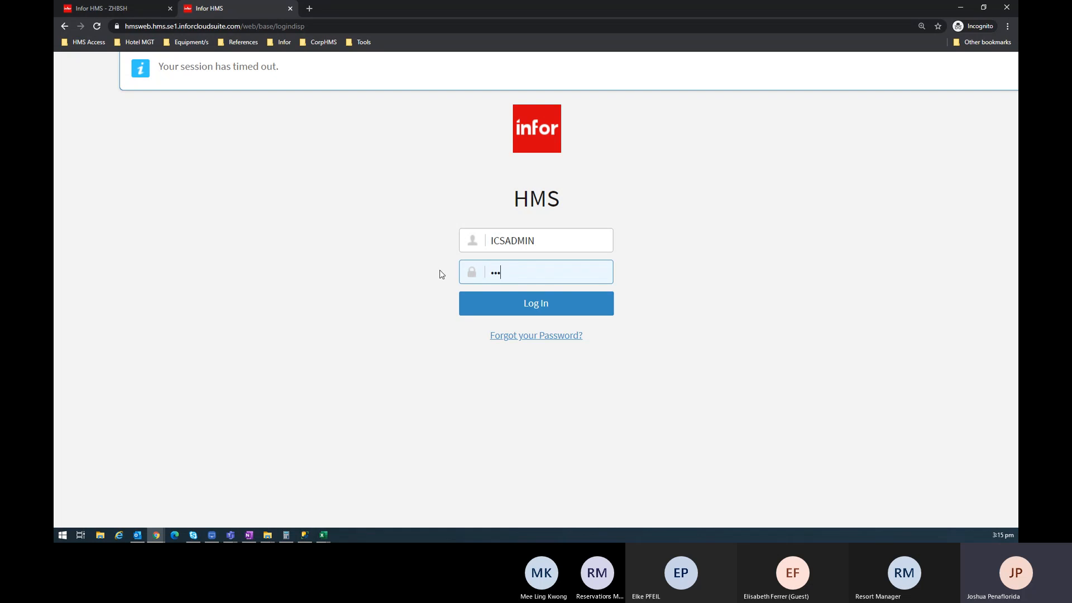
type("*********")
key("Return")
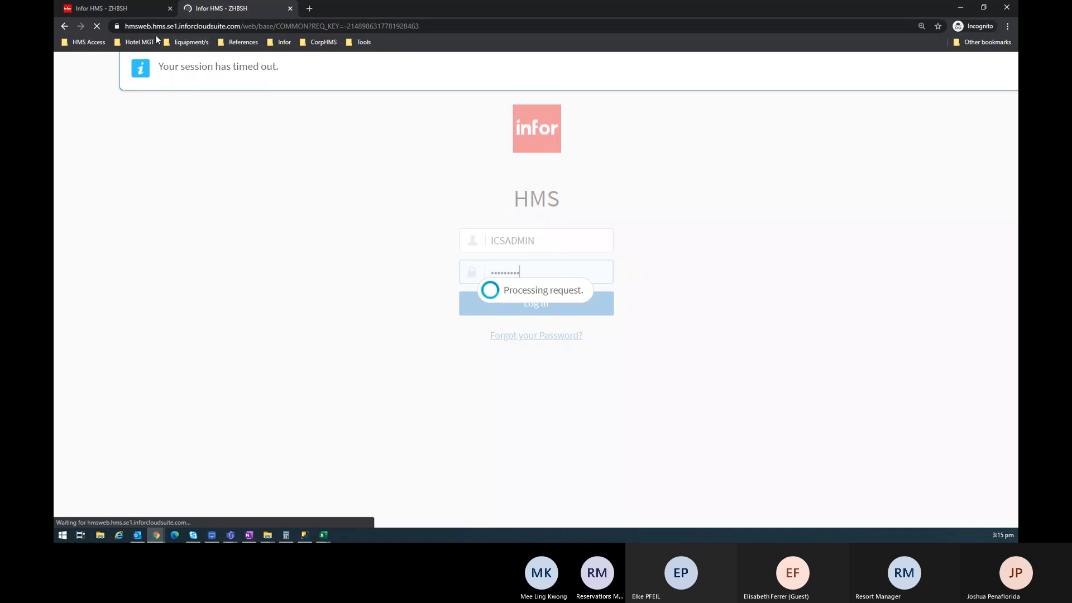
Open the front desk Guest Stay form and locate its Meal Plan field
left_click(149, 112)
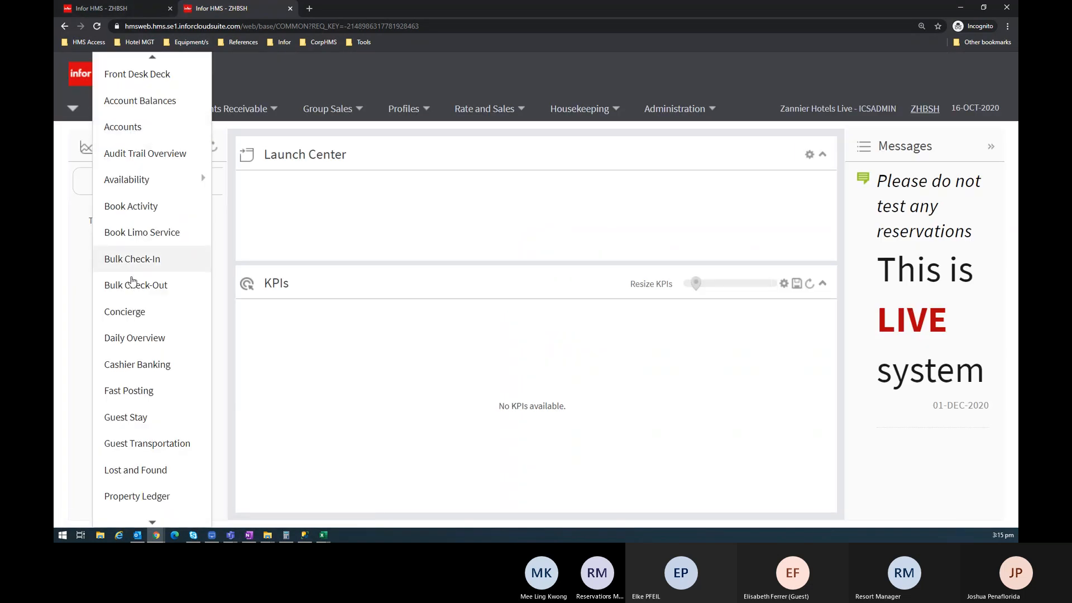
left_click(154, 417)
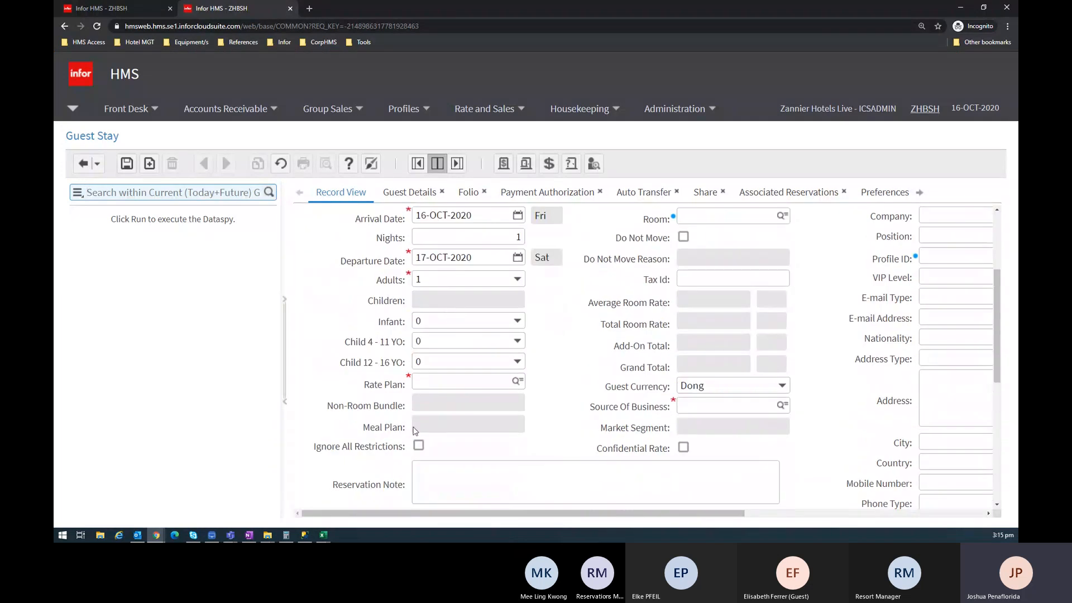
left_click(431, 429)
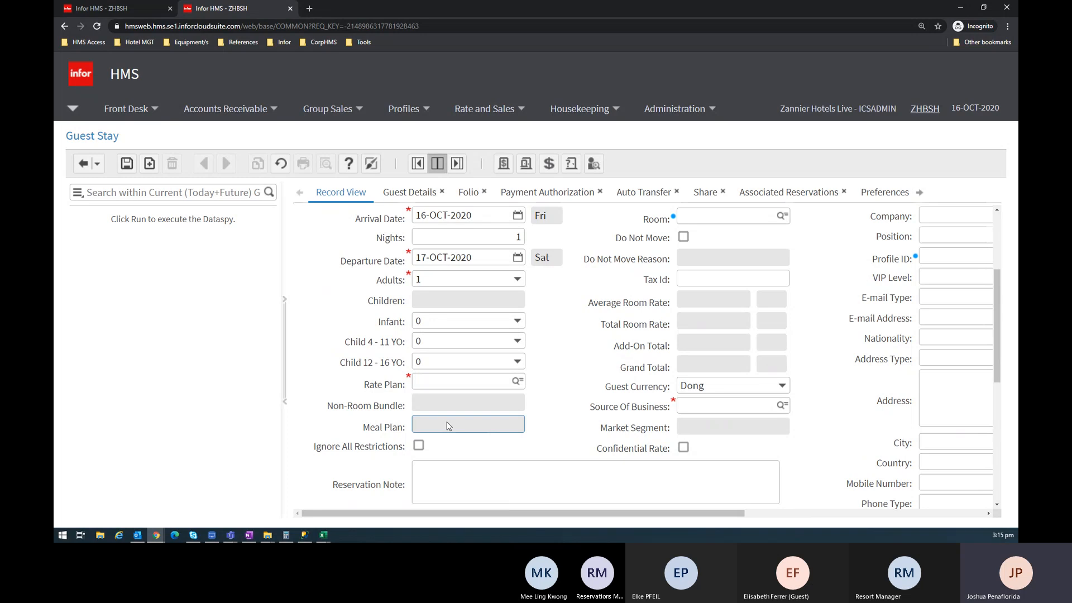
Compare the Breakfast bundle's Meal Plan option with the Non-Room Bundle field on the Guest Stay form
left_click(111, 8)
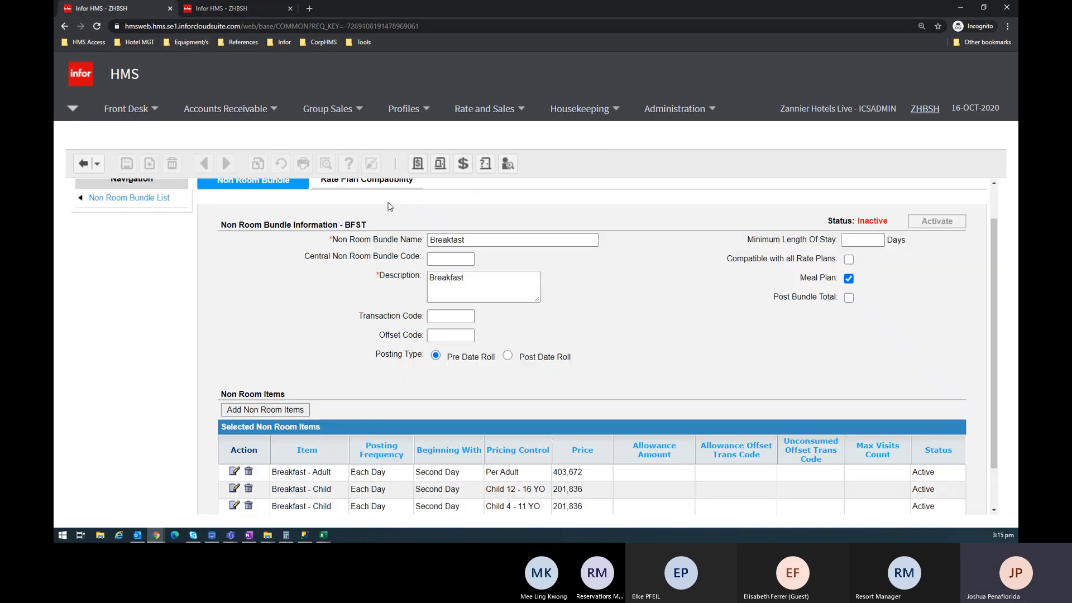
scroll(838, 251, "down", 1)
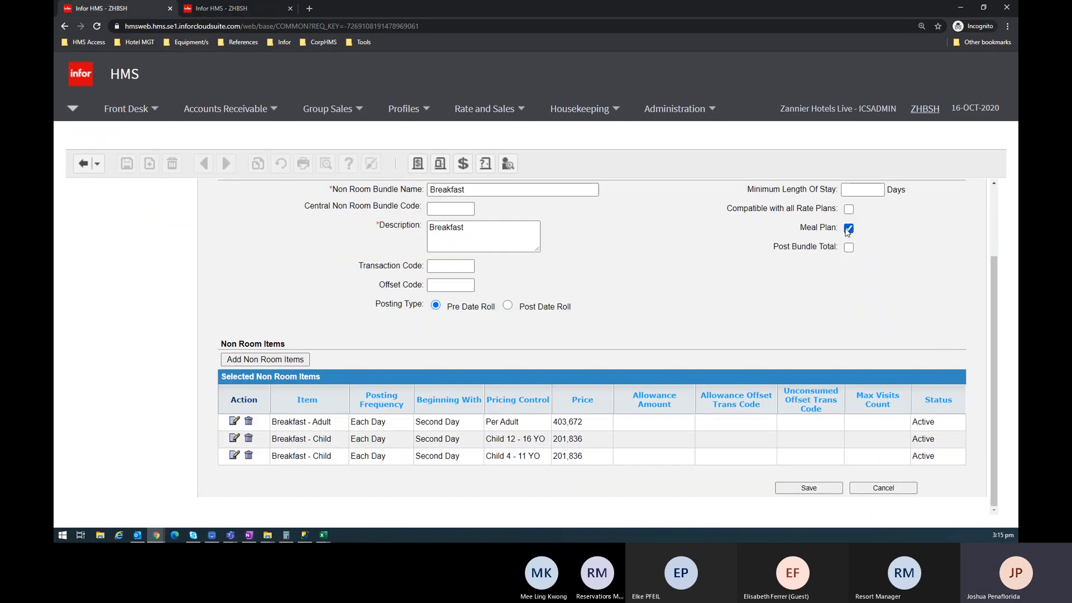
scroll(478, 241, "up", 1)
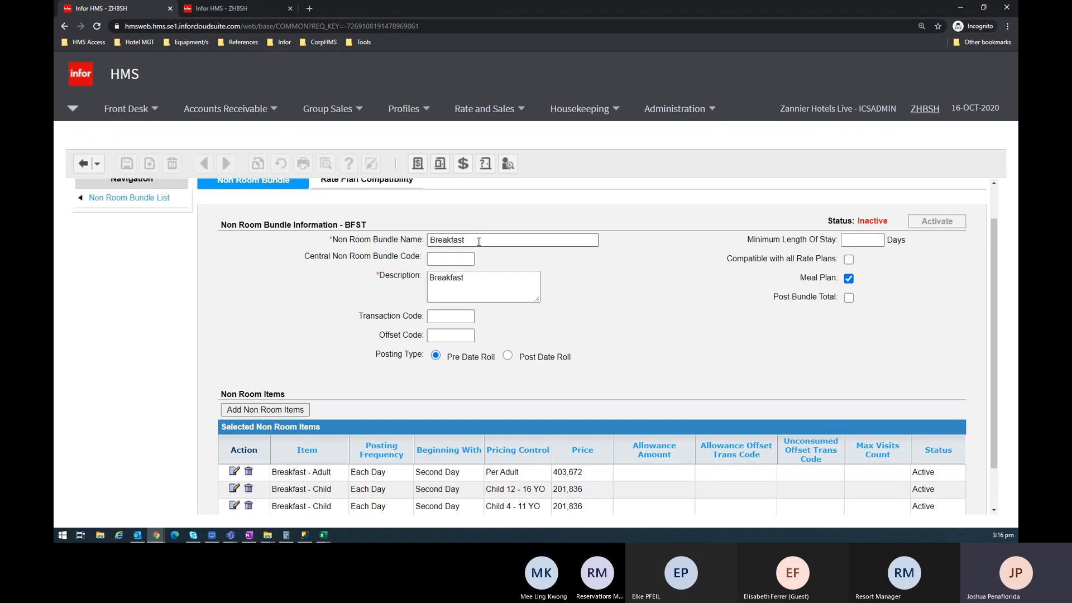
left_click(218, 9)
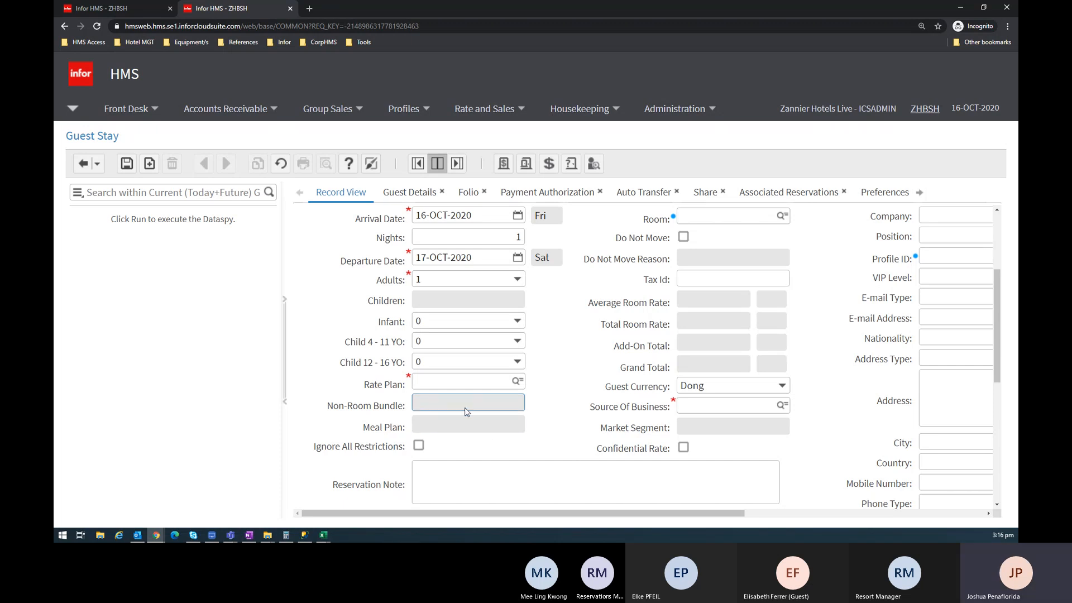
key("ctrl+Tab")
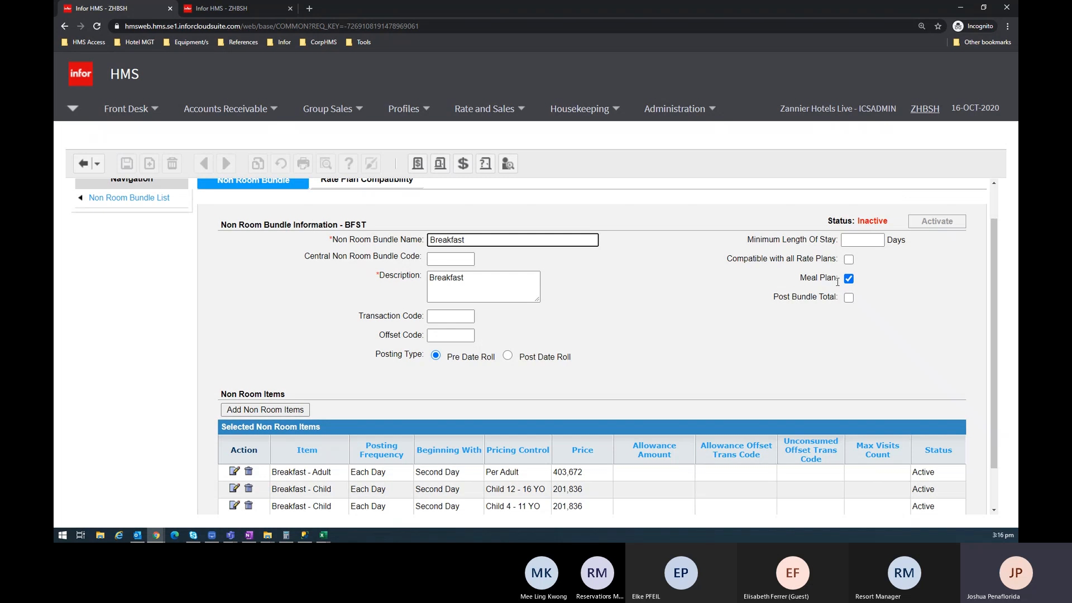
left_click(223, 8)
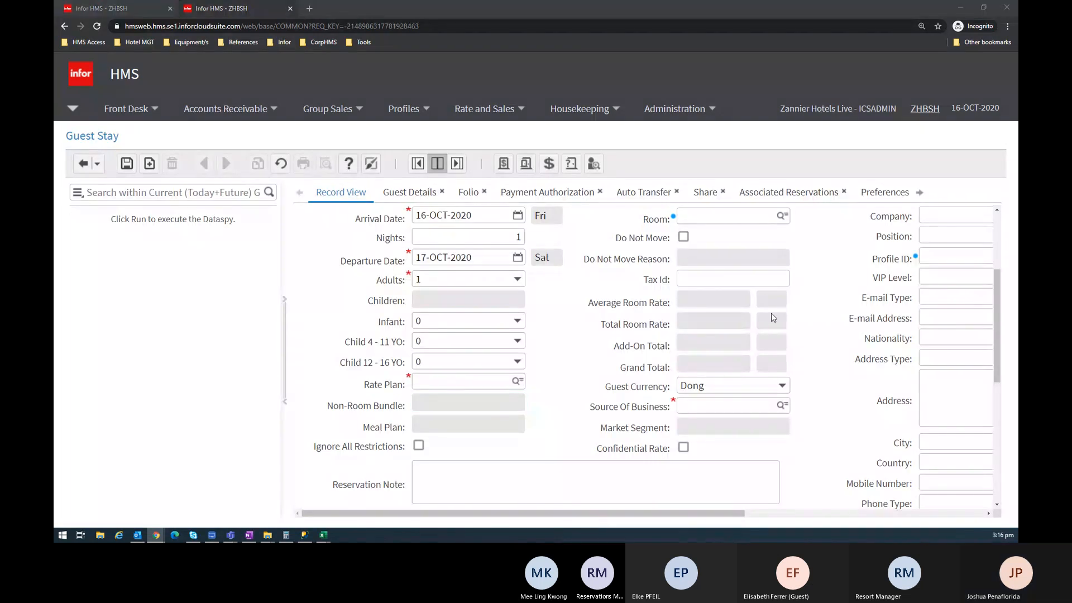
Switch to the HMS Configuration Workbook in Excel and review the Non-Room Bundles list around Gala Dinner
key("alt+Tab")
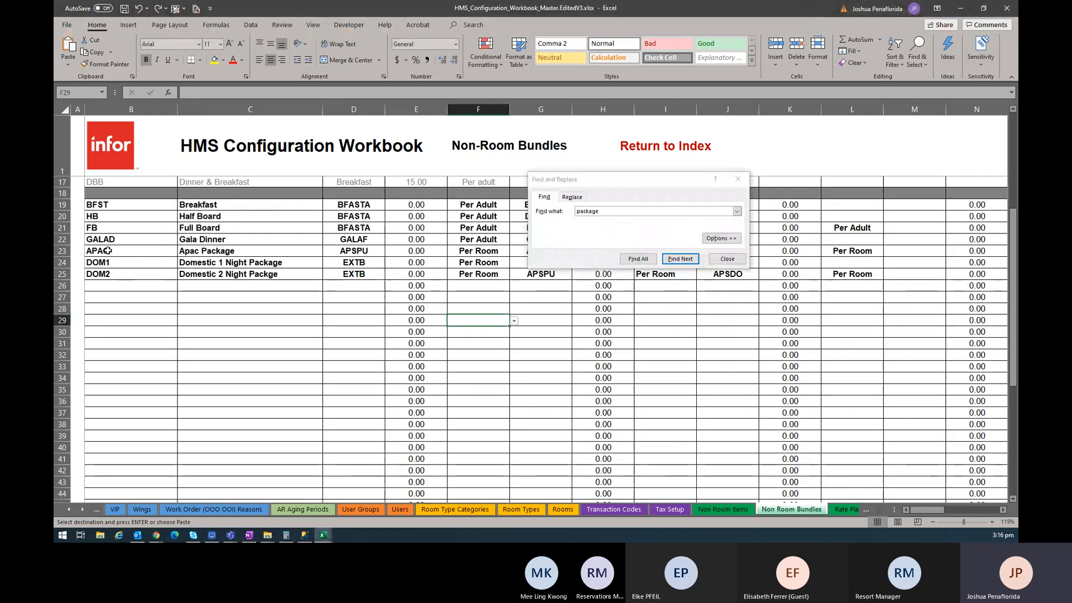
left_click(727, 259)
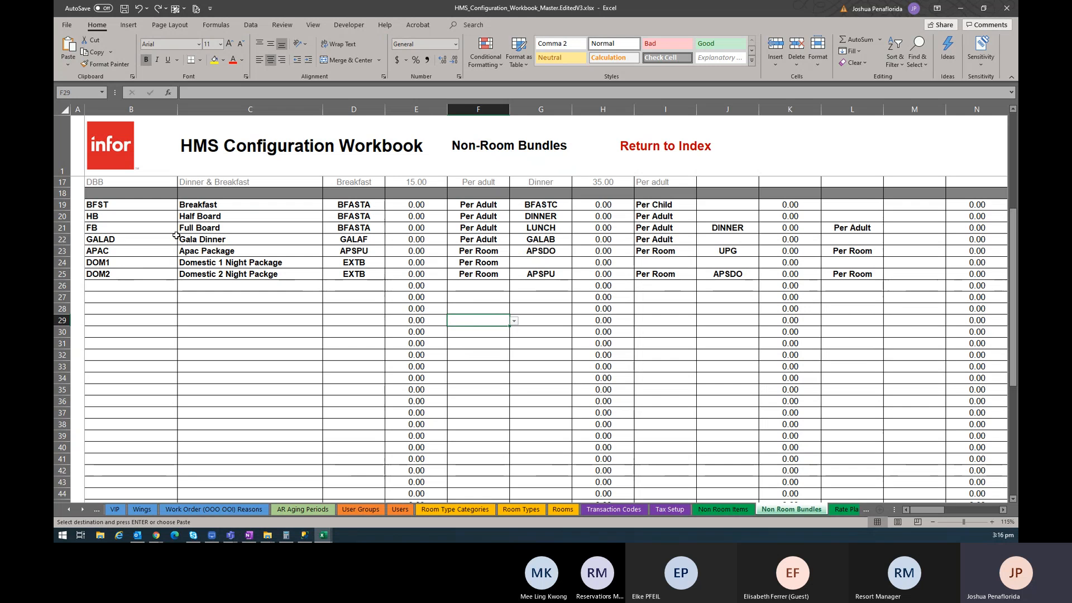
left_click(219, 240)
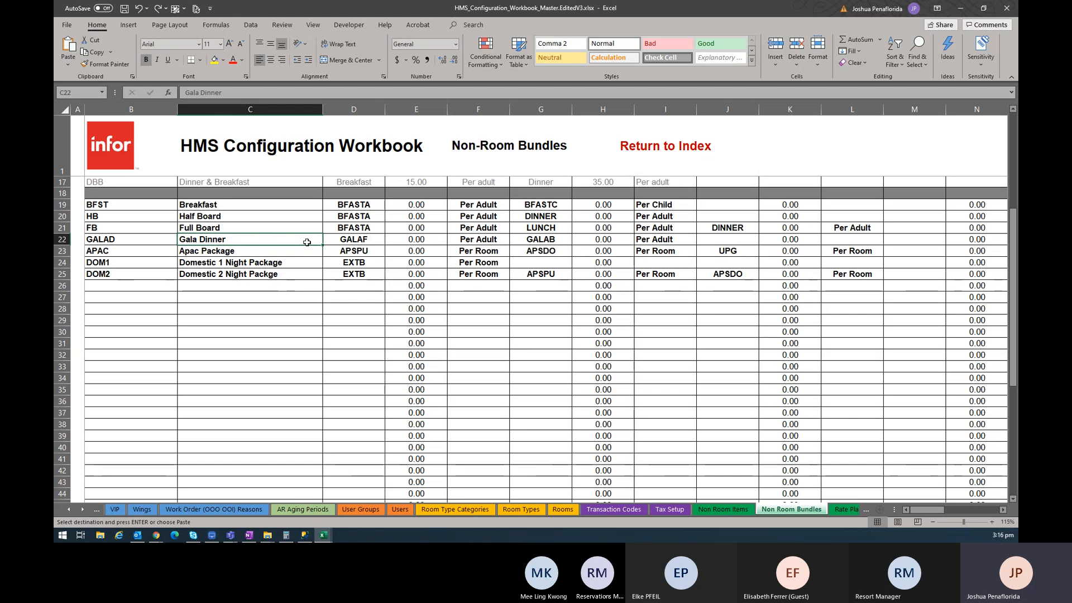
left_click(967, 8)
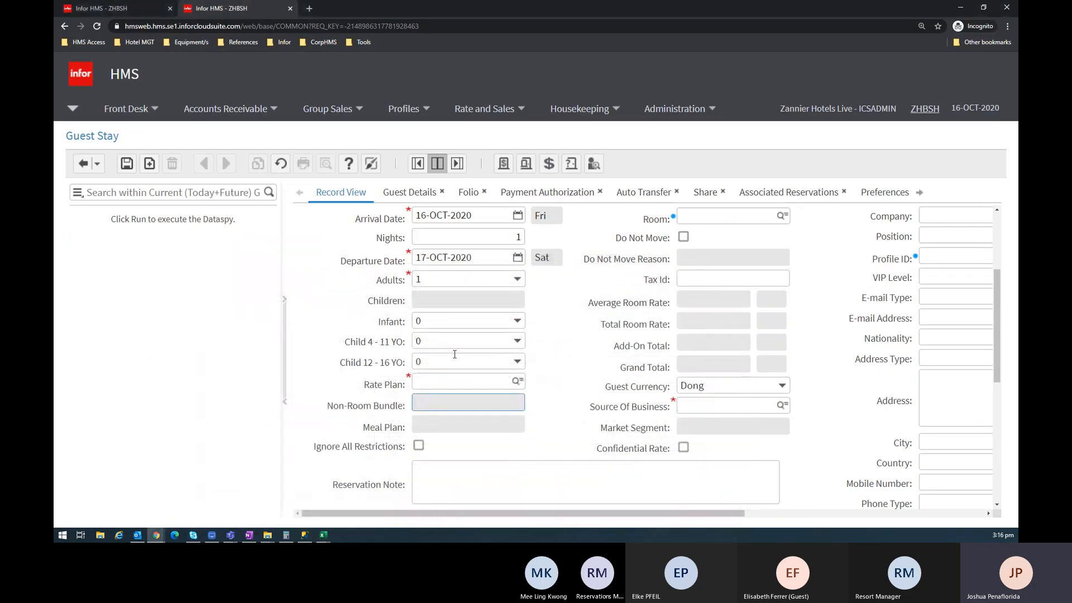
Check the Breakfast bundle's name and description against the Meal Plan and Non-Room Bundle fields of the guest stay
left_click(112, 12)
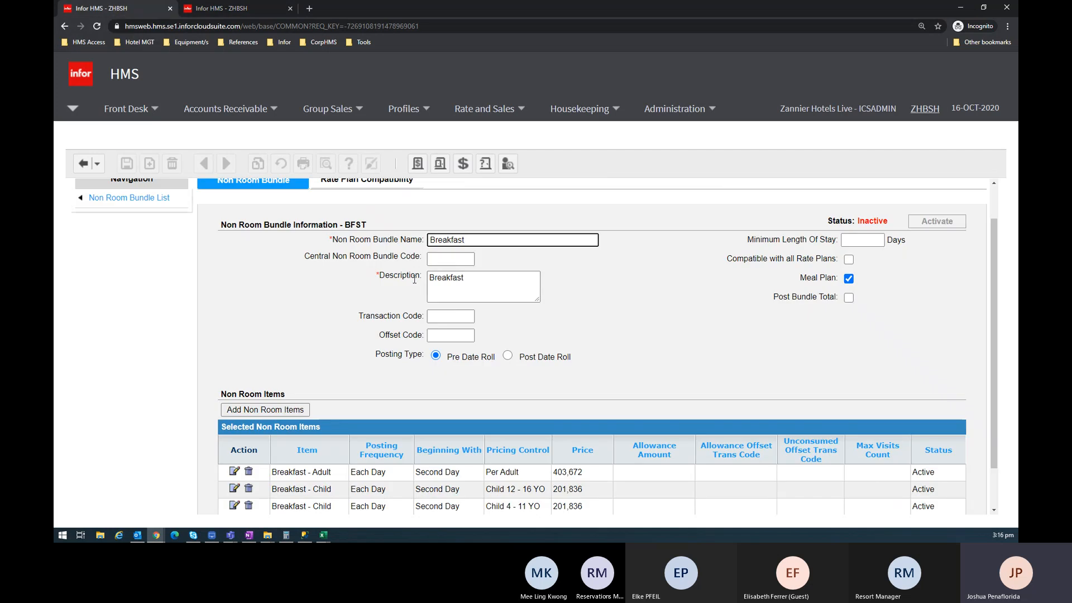
scroll(419, 296, "up", 1)
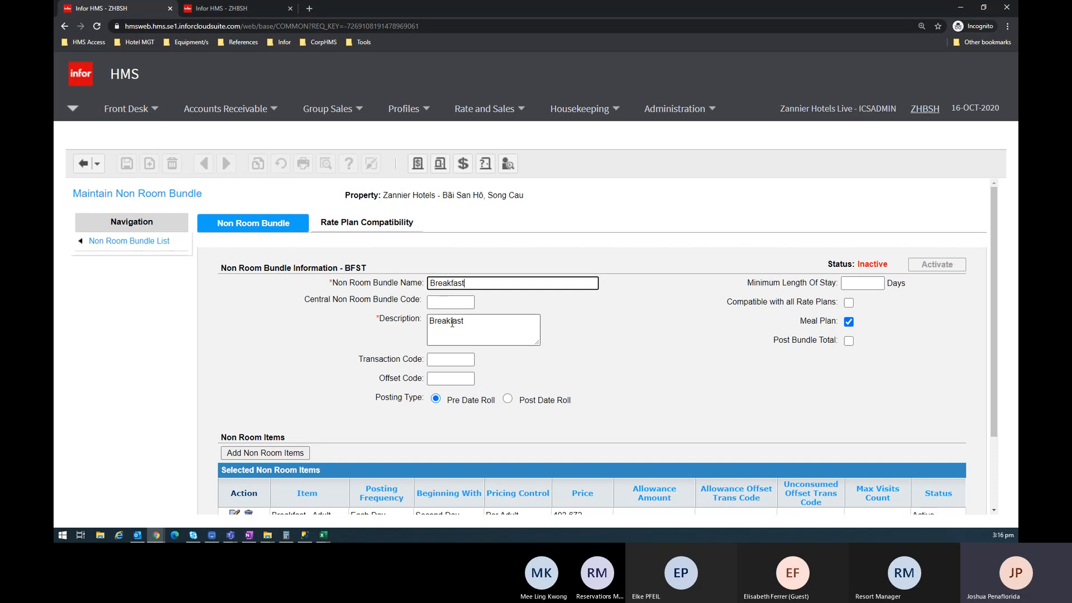
left_click(236, 10)
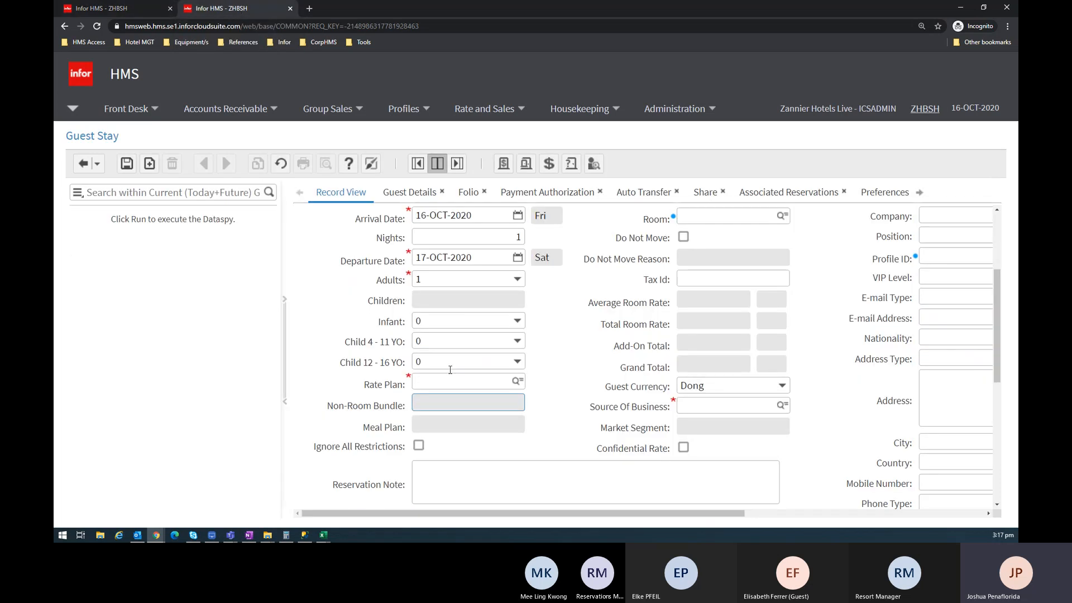
left_click(445, 428)
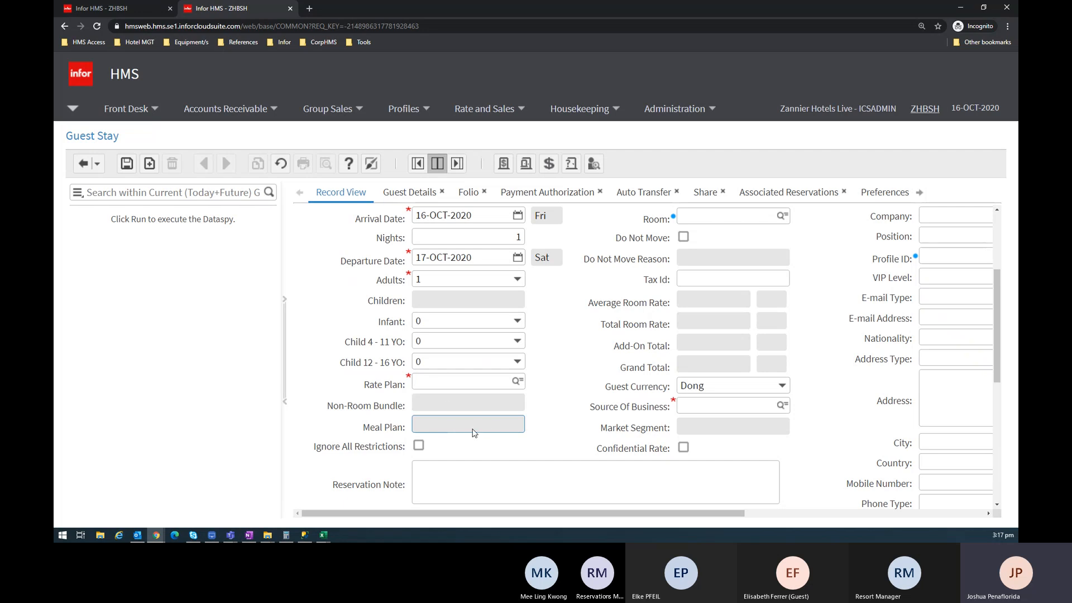
left_click(435, 405)
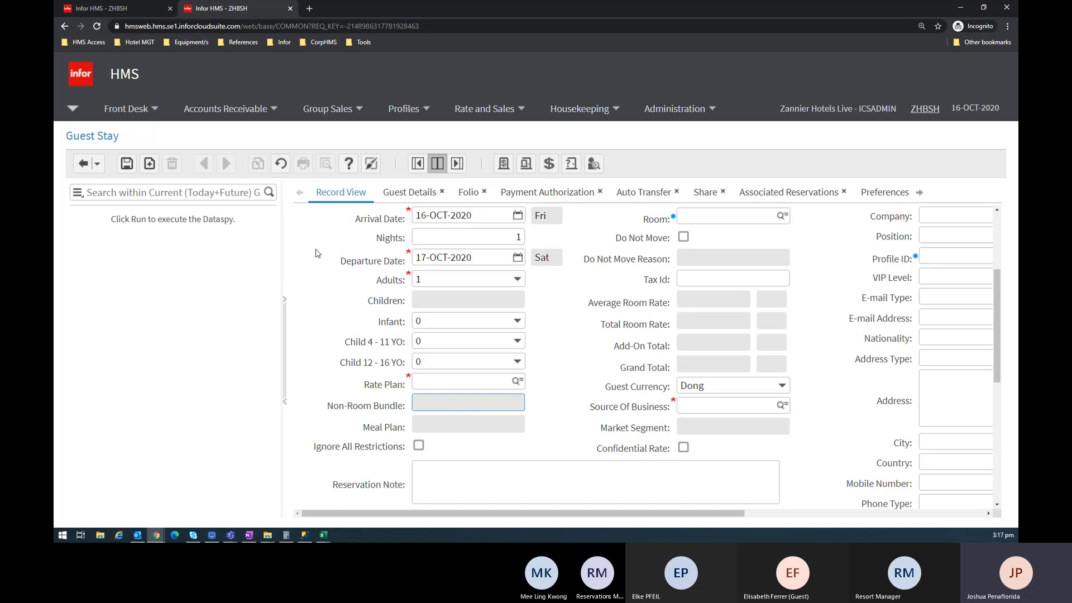
Make the Breakfast bundle compatible with all rate plans
left_click(128, 8)
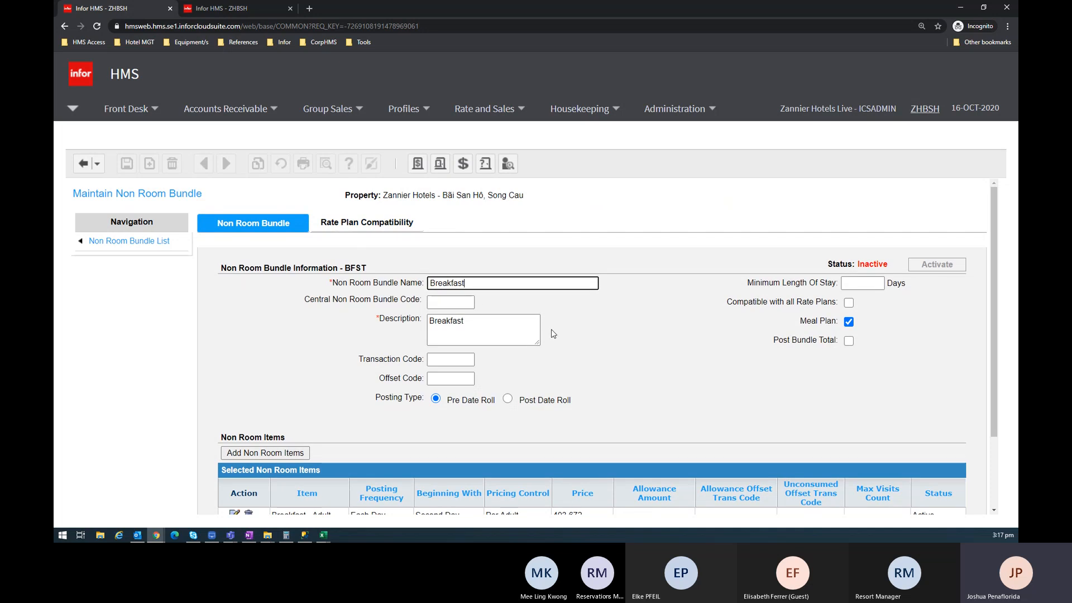
scroll(617, 364, "down", 1)
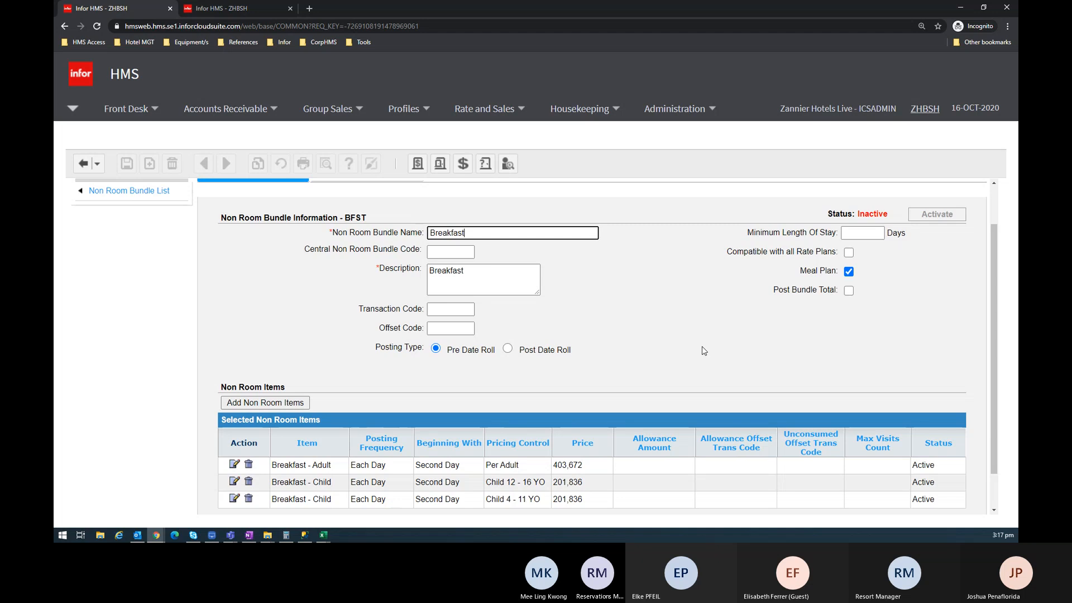
scroll(700, 299, "down", 1)
scroll(700, 299, "up", 1)
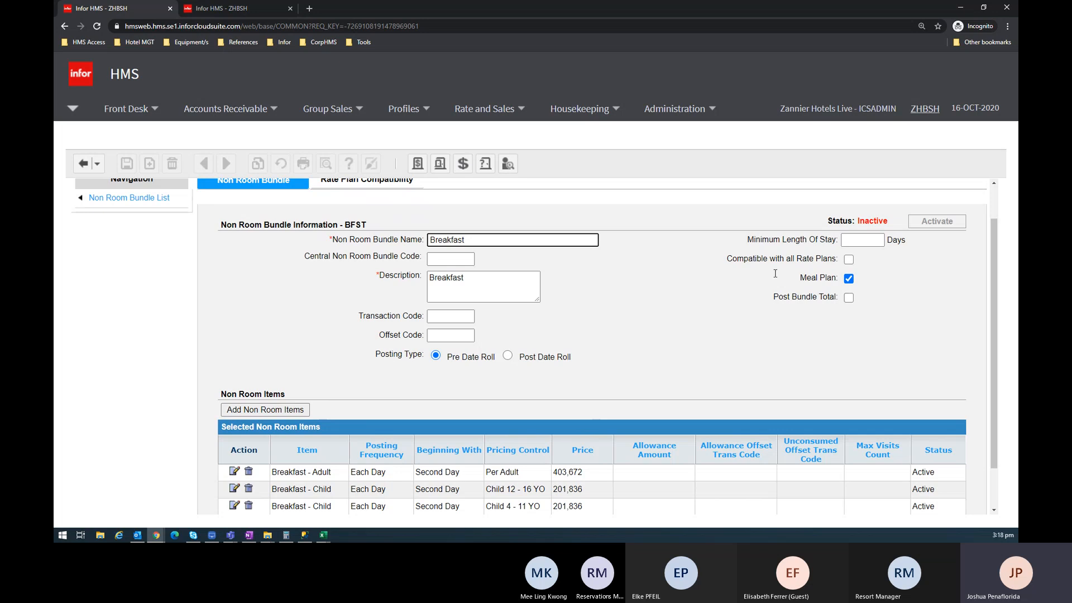
left_click(850, 261)
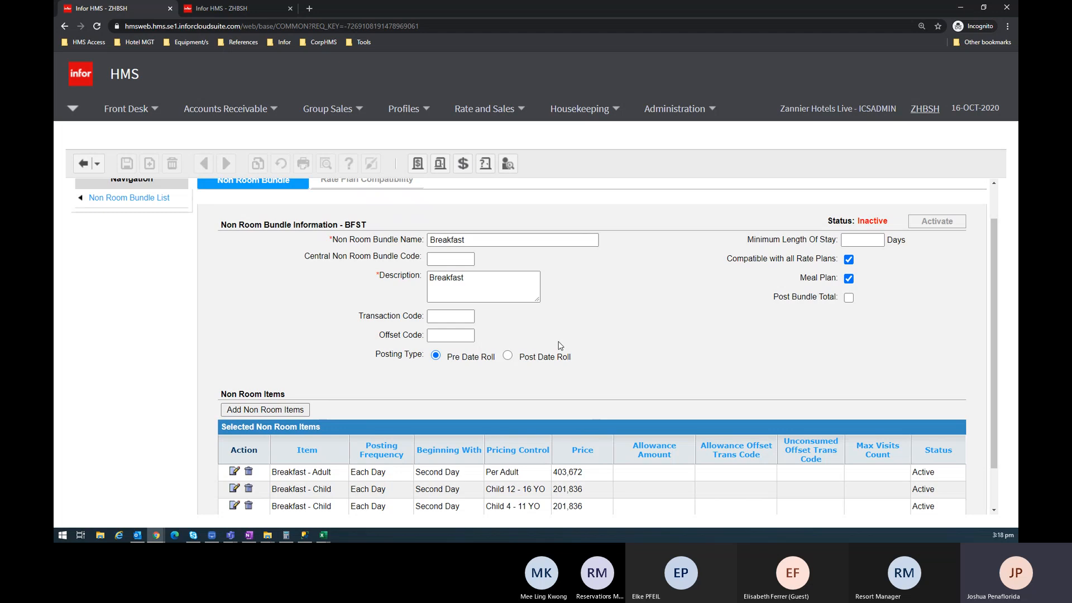
scroll(603, 368, "up", 1)
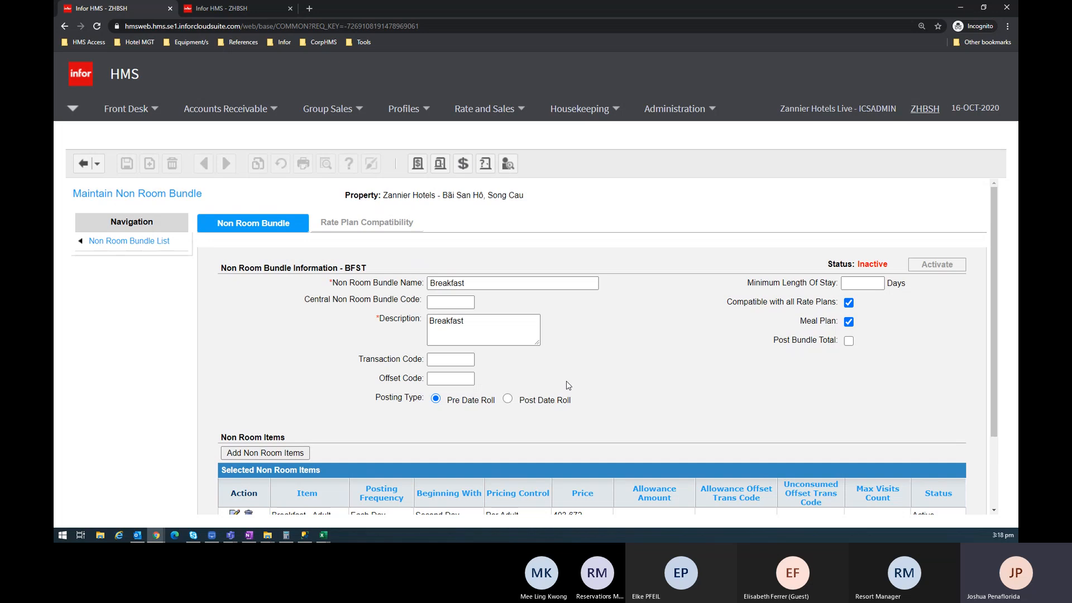
left_click(848, 302)
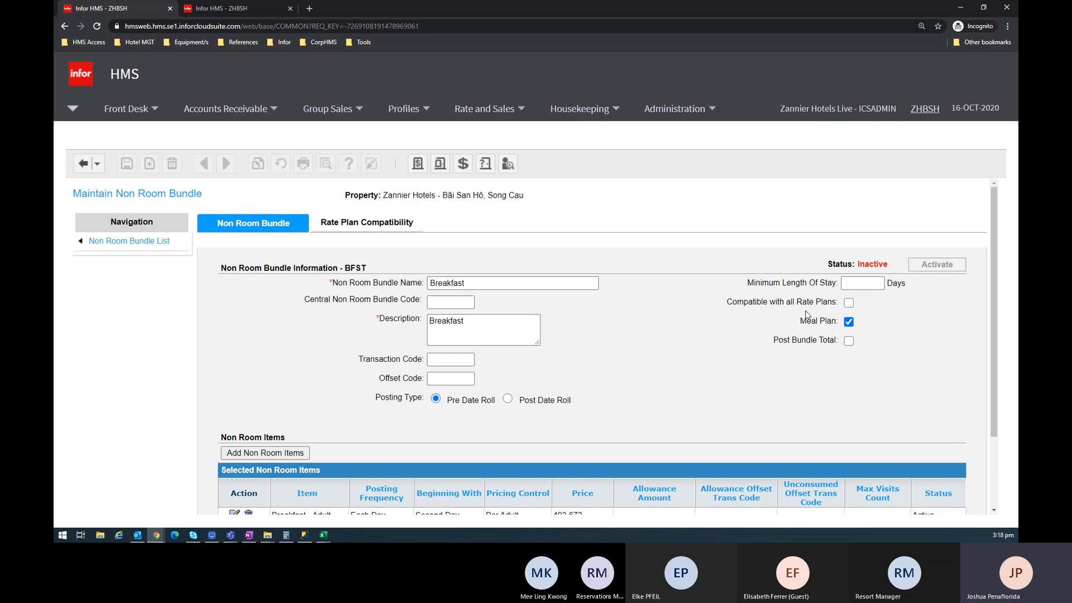
left_click(848, 303)
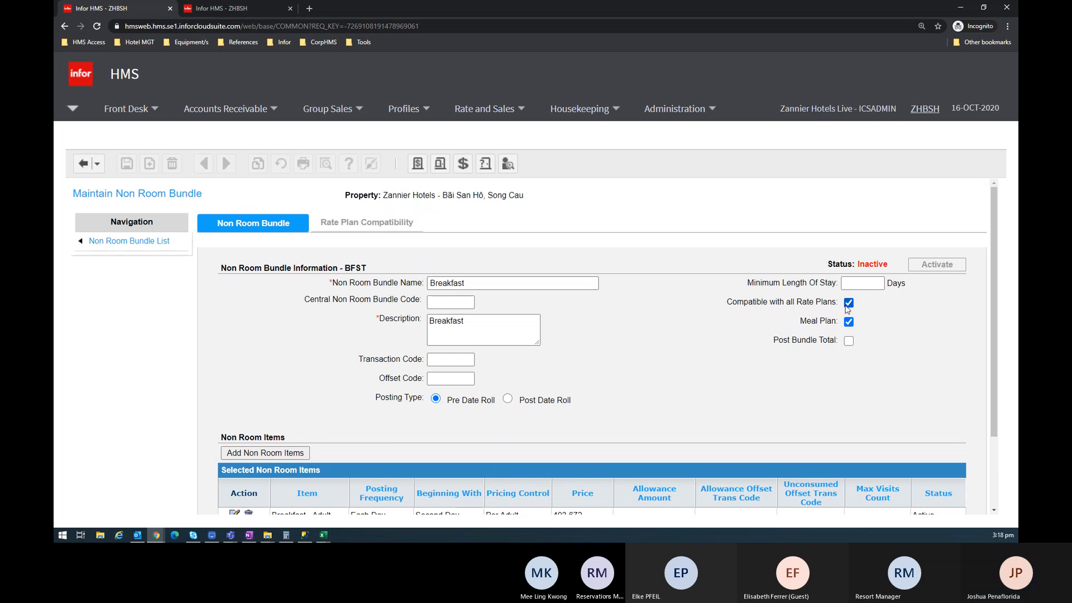
Save the Breakfast bundle, leaving its minimum length of stay blank
left_click(850, 284)
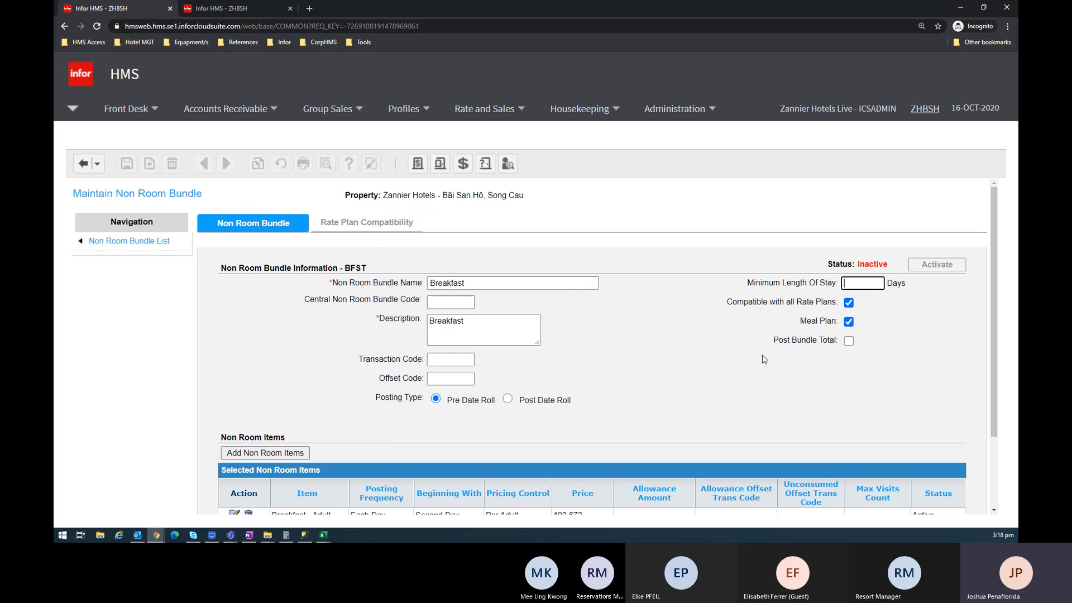
scroll(762, 356, "down", 1)
scroll(763, 357, "down", 1)
scroll(763, 358, "up", 1)
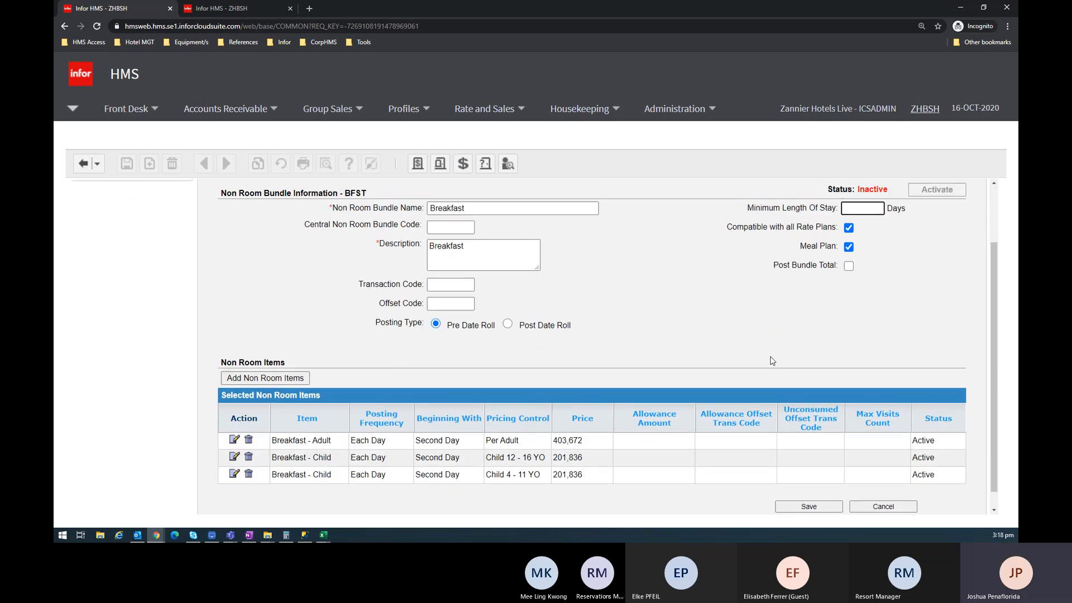
scroll(792, 420, "down", 1)
left_click(806, 490)
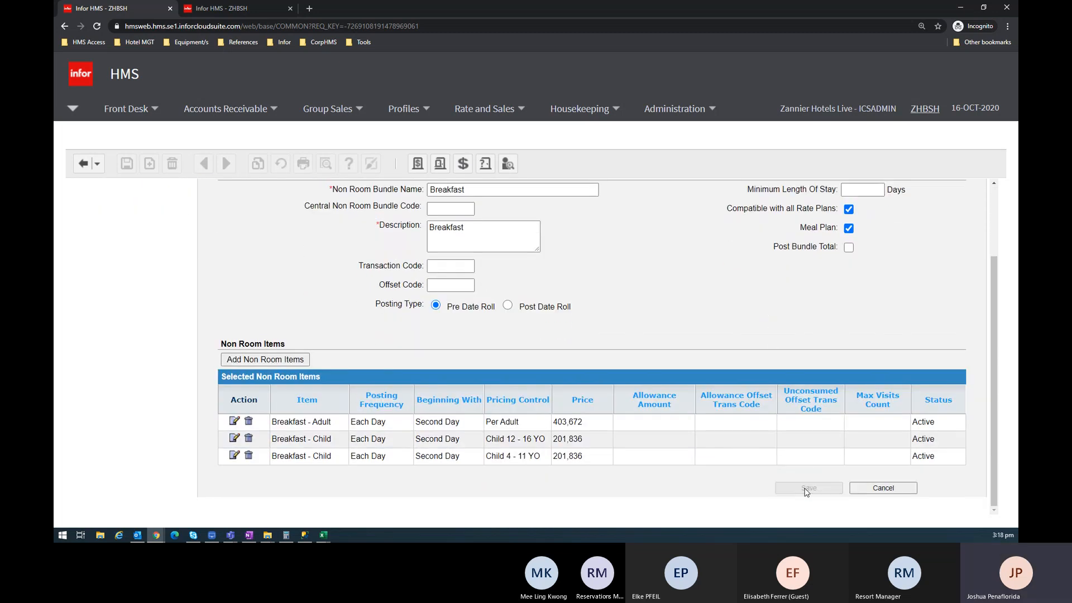
scroll(761, 444, "down", 1)
scroll(761, 442, "up", 1)
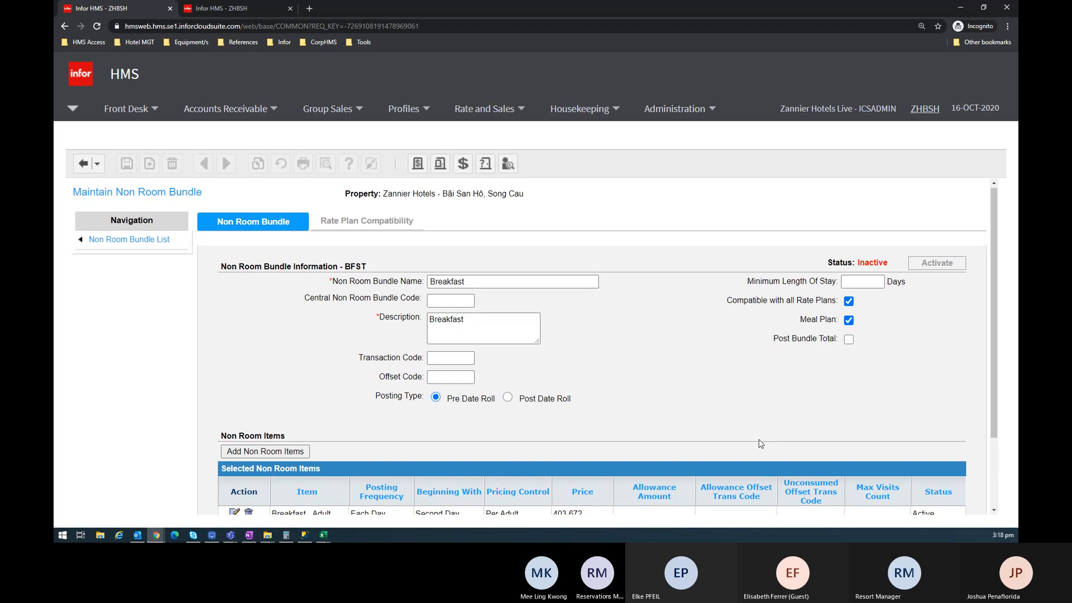
Review the Breakfast bundle's selected non room items and activate the bundle
scroll(720, 438, "down", 2)
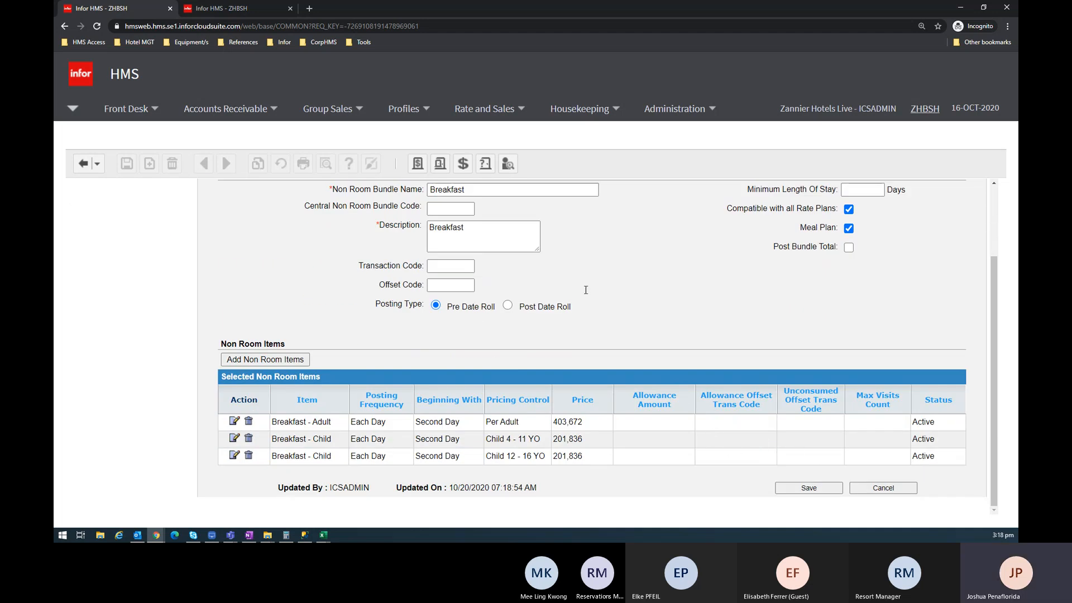
scroll(625, 313, "up", 2)
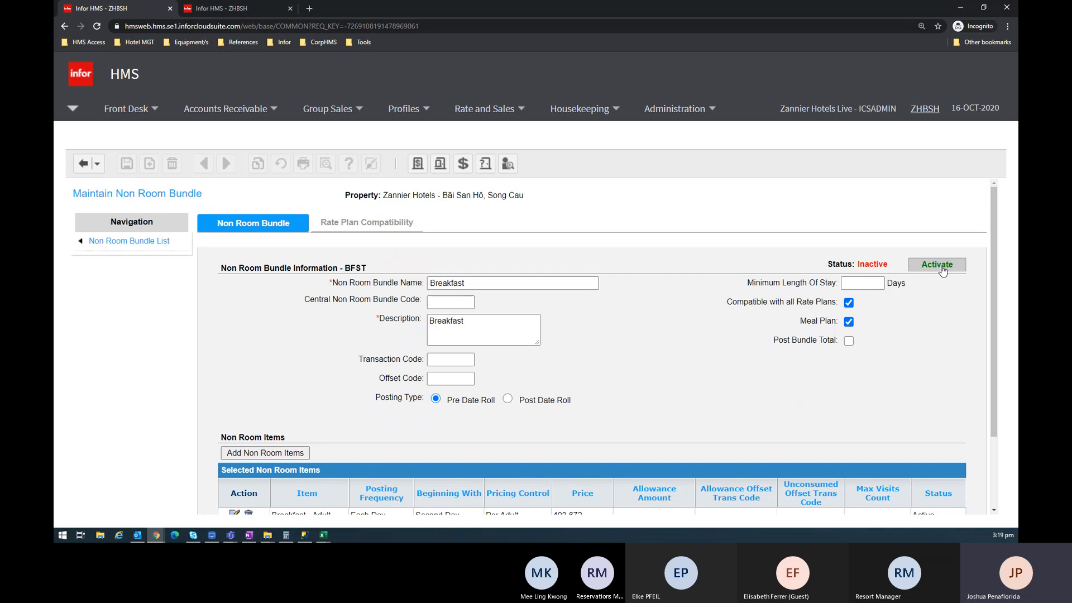
left_click(942, 268)
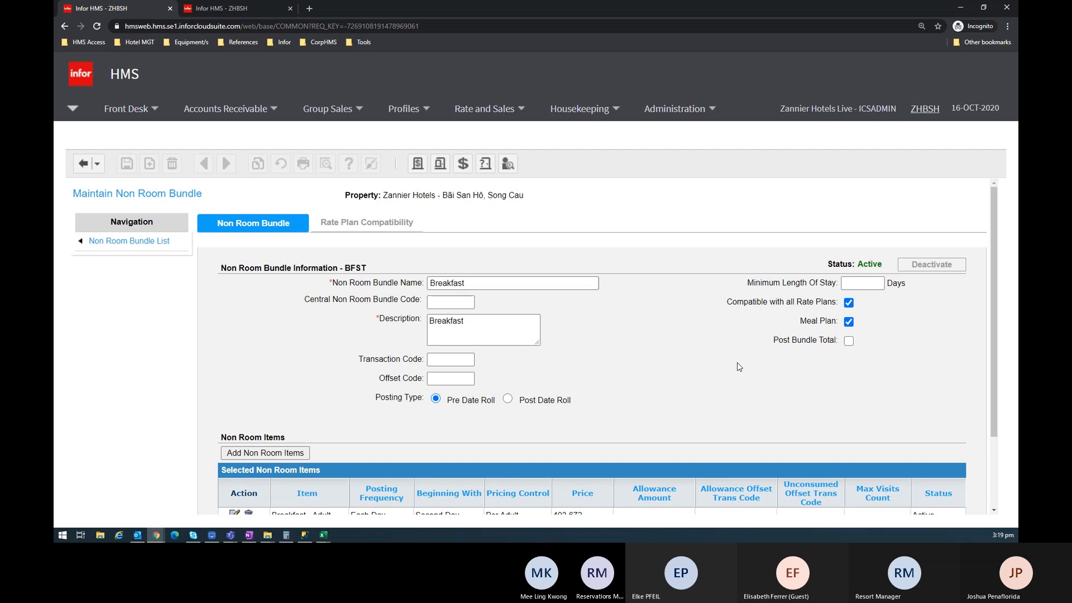
scroll(739, 367, "down", 1)
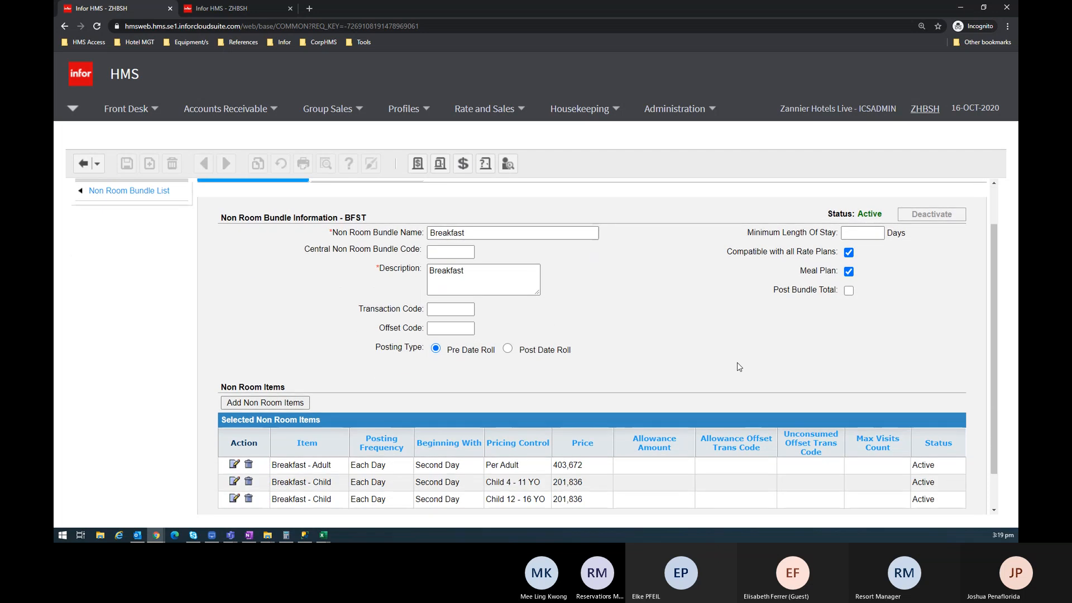
key("ctrl+minus")
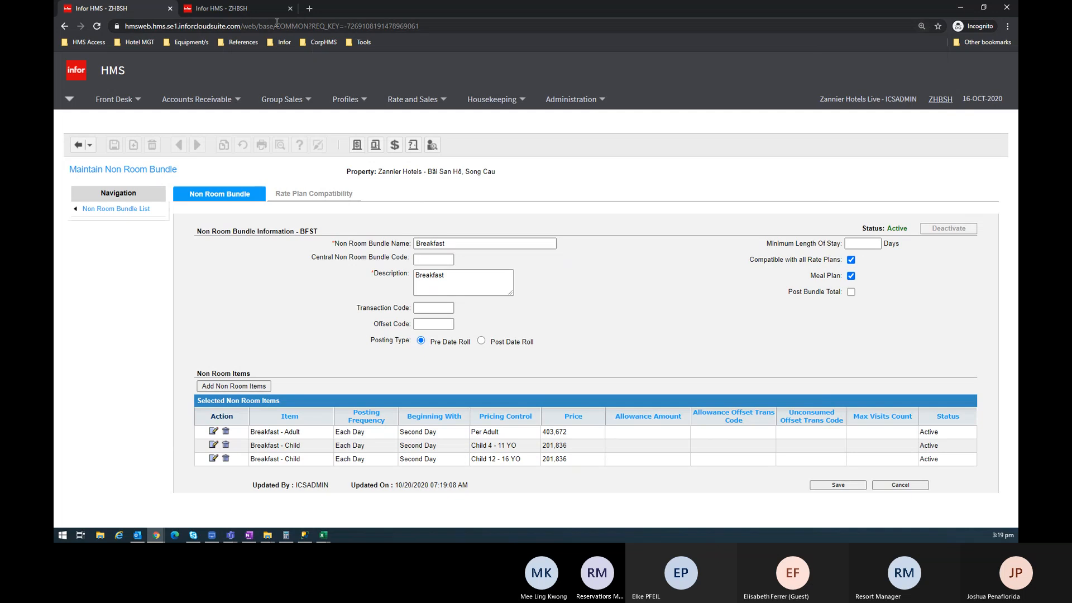
left_click(223, 9)
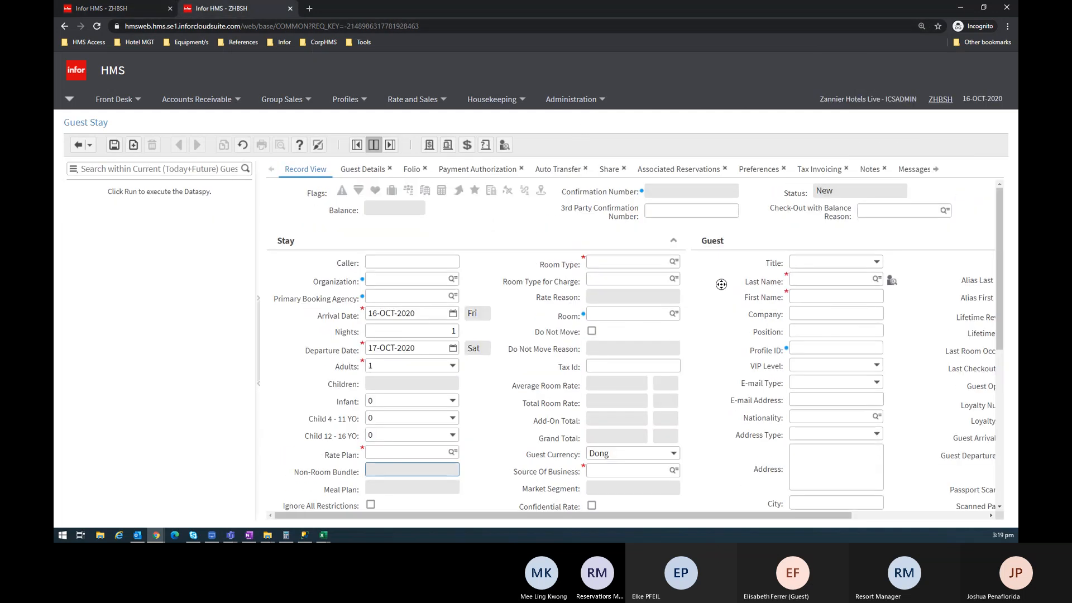
scroll(475, 282, "down", 1)
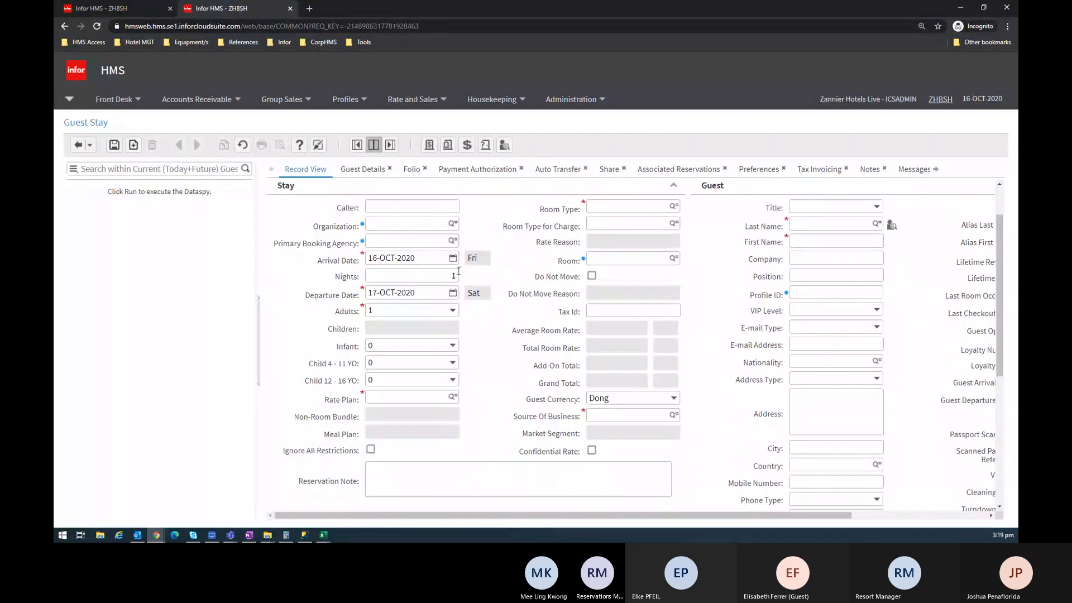
left_click(453, 397)
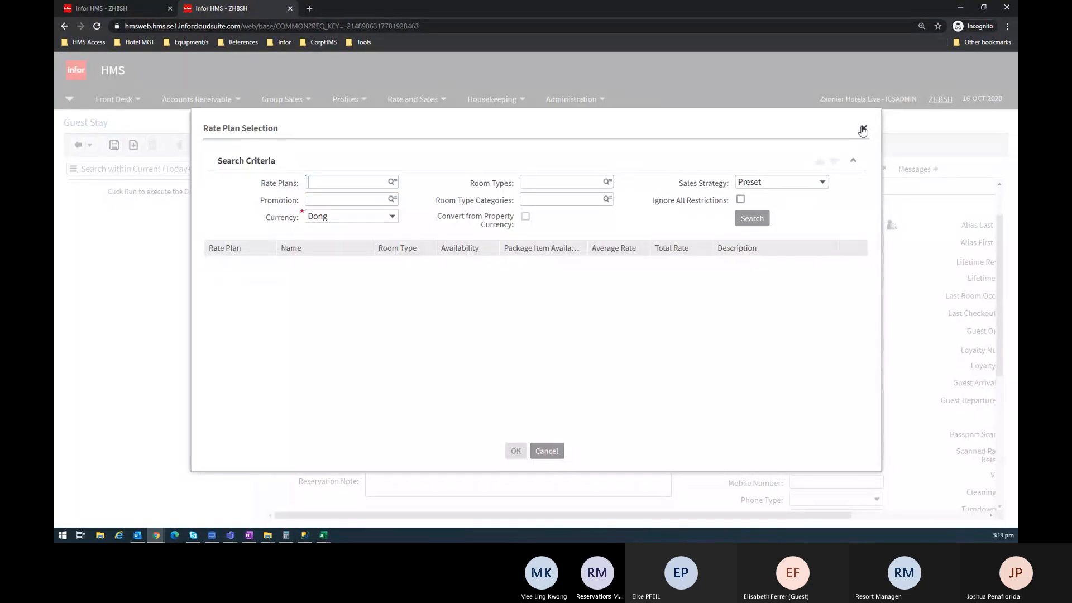
left_click(863, 130)
left_click(137, 9)
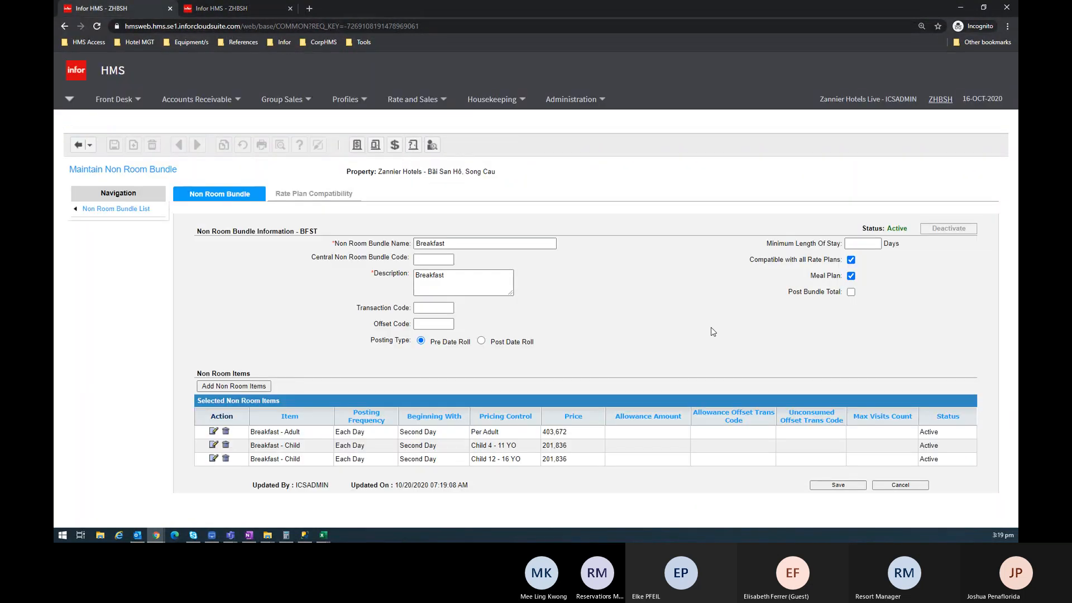
key("ctrl+plus")
scroll(713, 332, "down", 1)
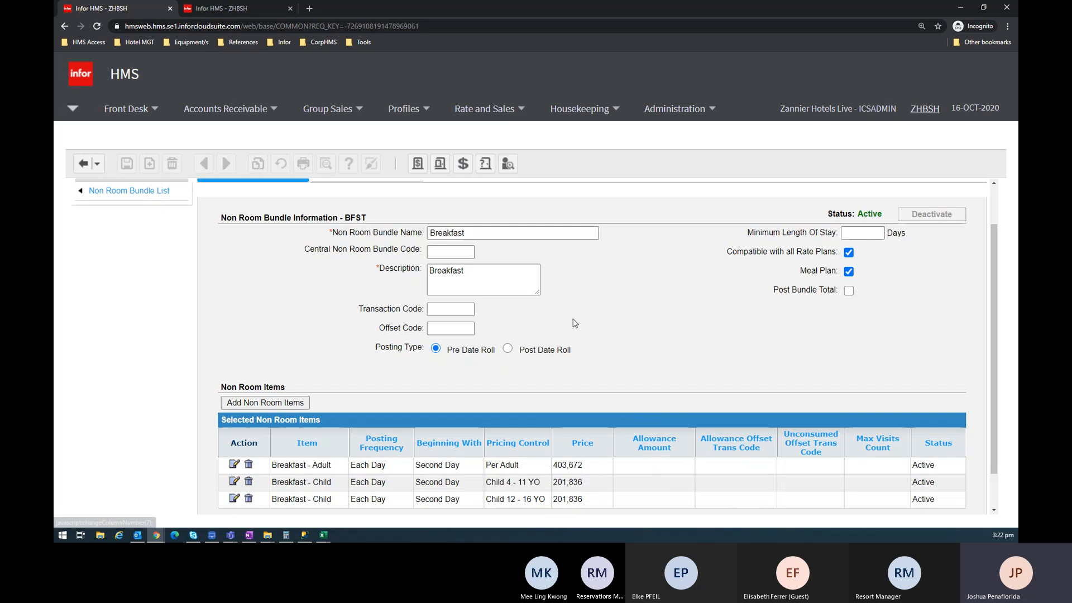
Switch to the blank Book1 workbook in Excel and enter Item in E7 and Lunch in F7
left_click(323, 535)
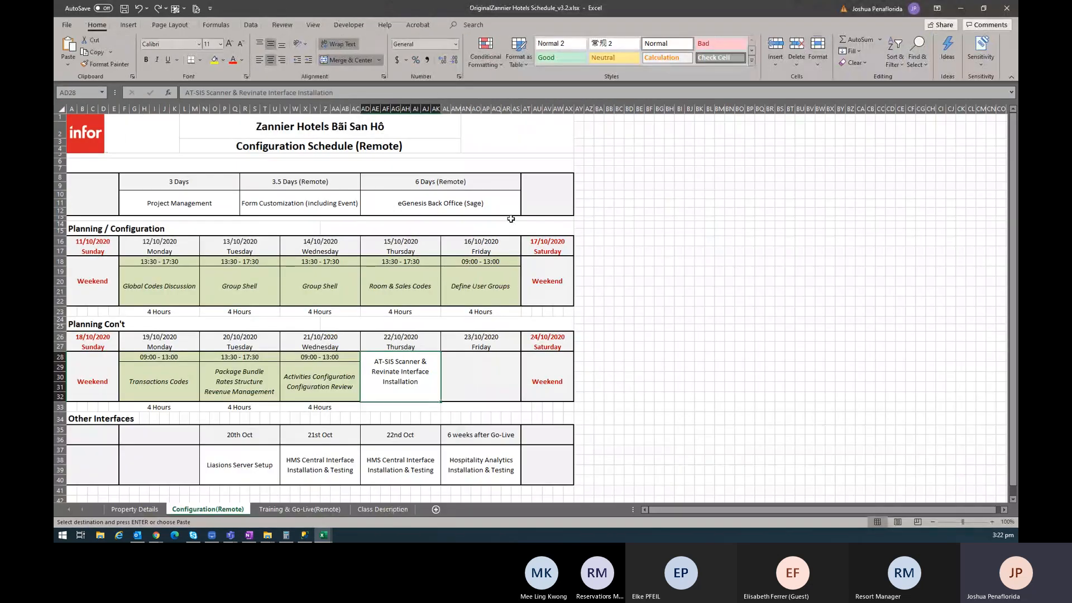
left_click(223, 220)
left_click(226, 180)
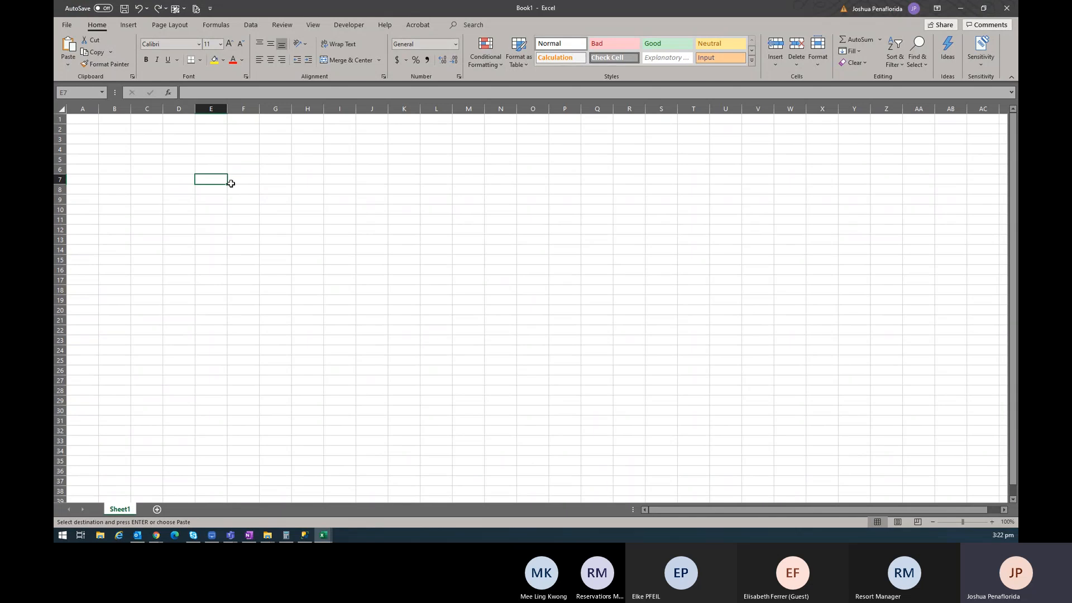
type("Item")
key("Tab")
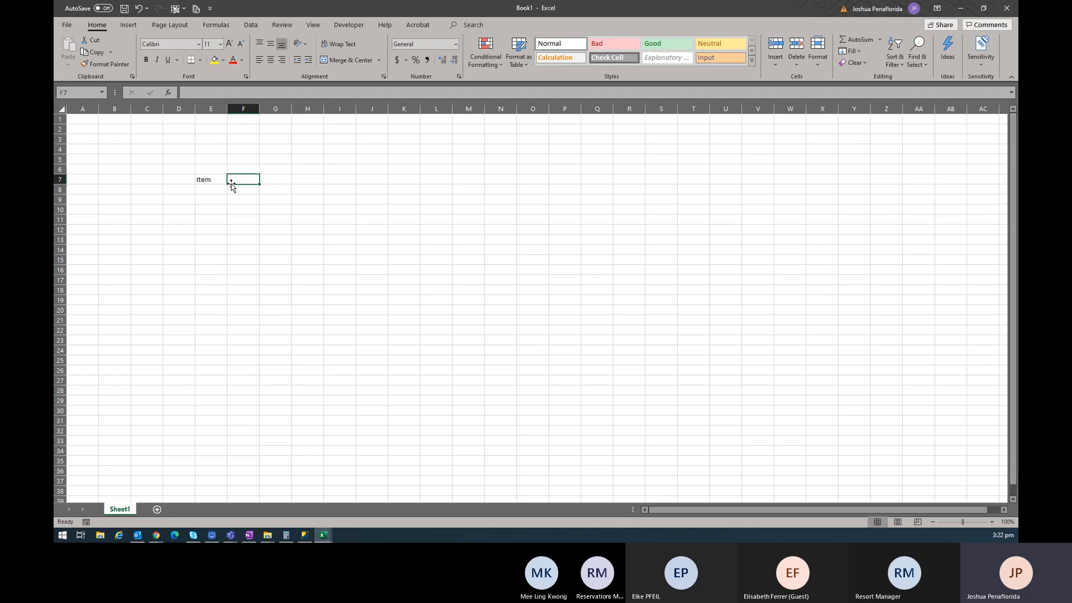
type("Lunch")
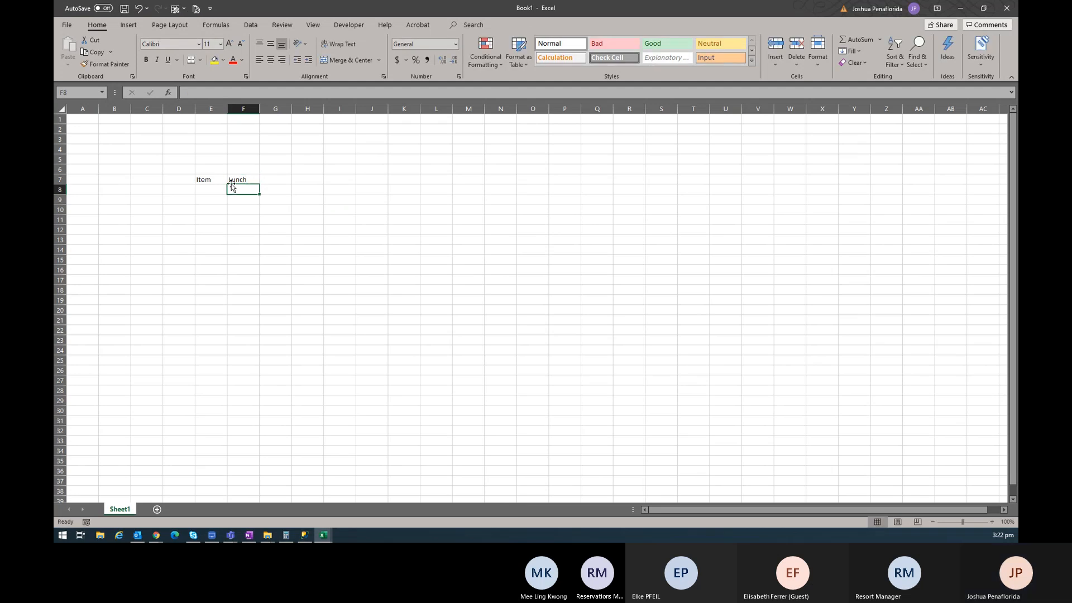
key("Tab")
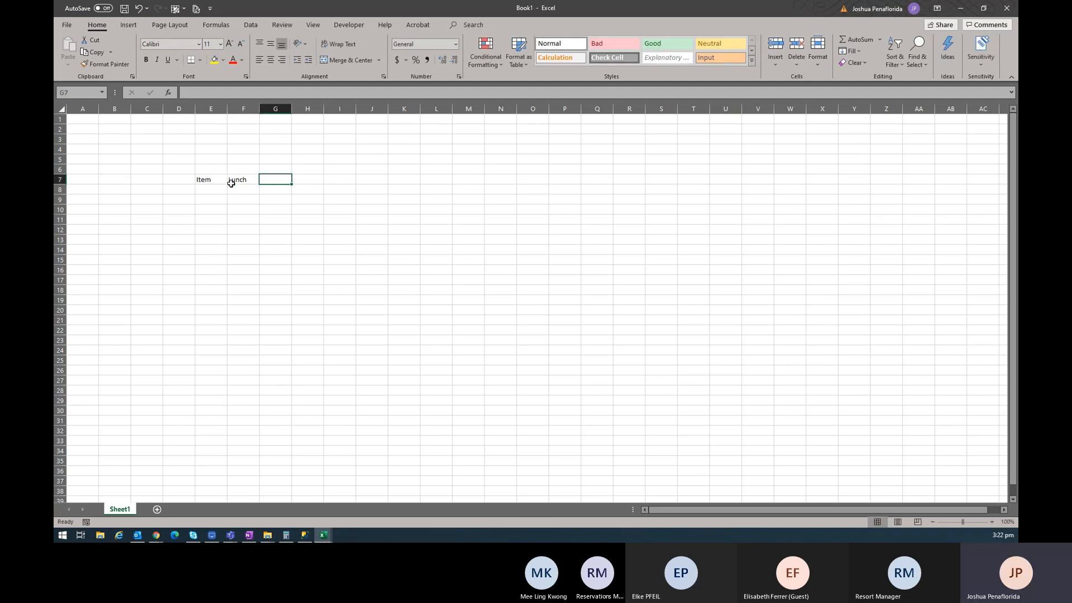
Add a Price heading in G6 and enter 400,000 in G7, formatted with thousands separators and two decimals
key("Up")
type("P")
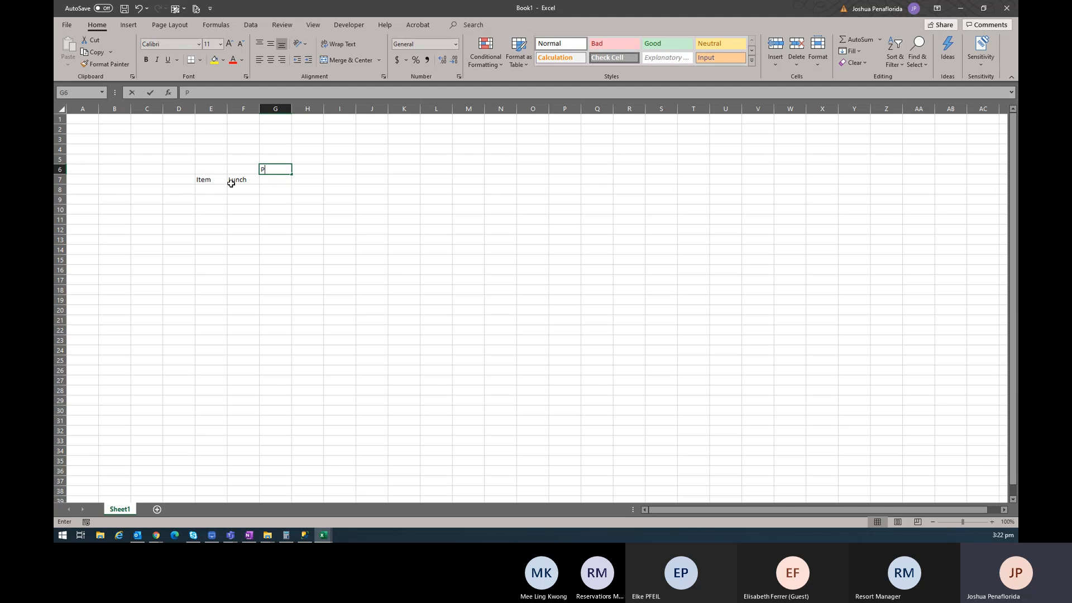
type("rice")
key("Return")
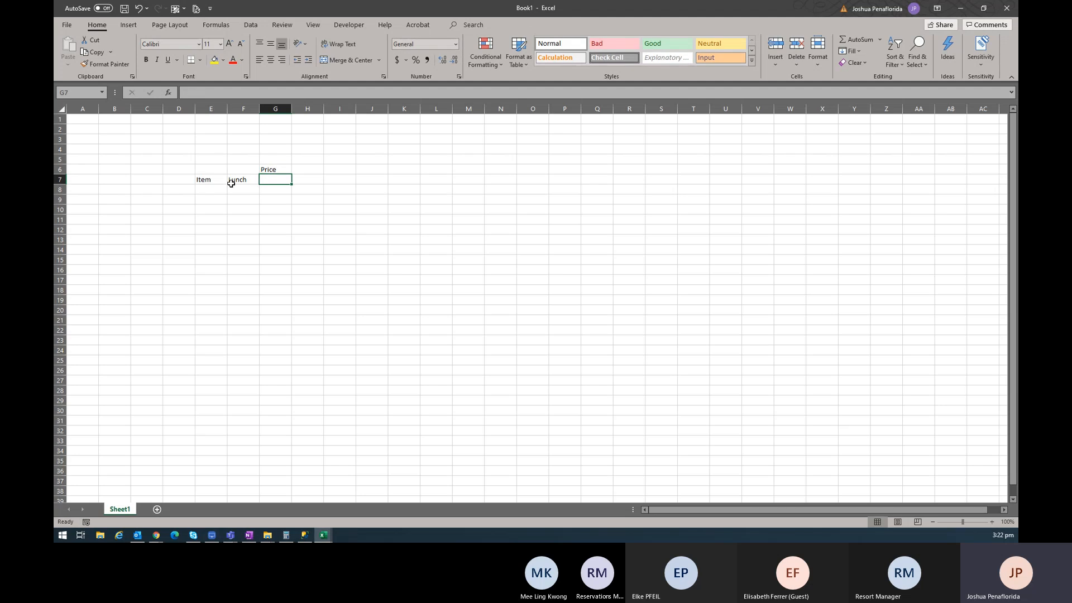
type("40000")
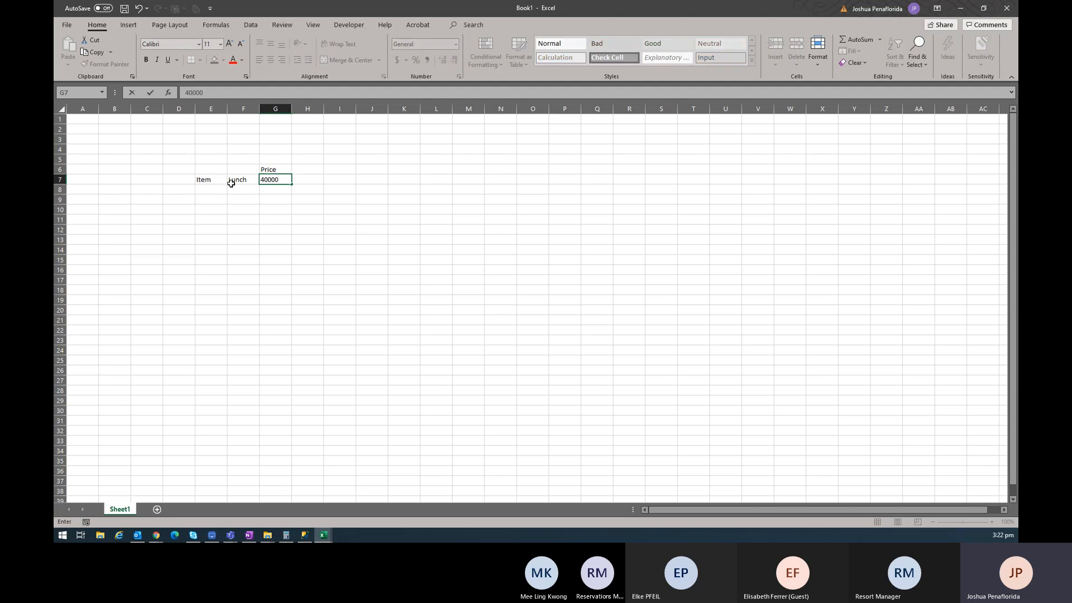
type("0")
key("Return")
key("Up")
key("ctrl+shift+1")
Add an Allowance heading in H6 and set the lunch allowance in H7 to 50,000
key("Right")
key("Up")
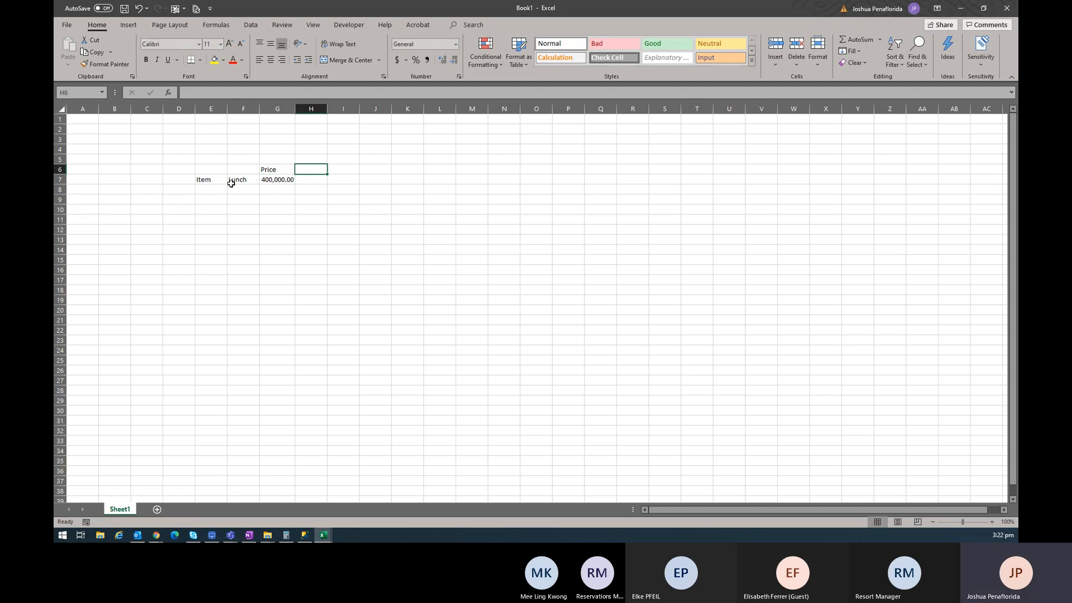
type("Allowance")
key("Return")
type("500,000")
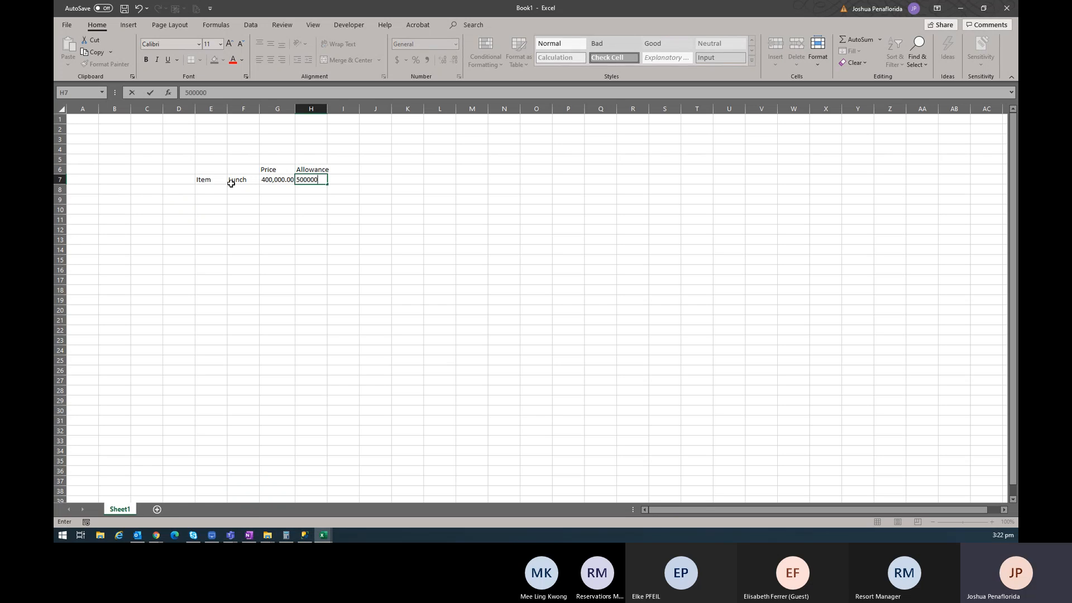
key("Return")
key("Up")
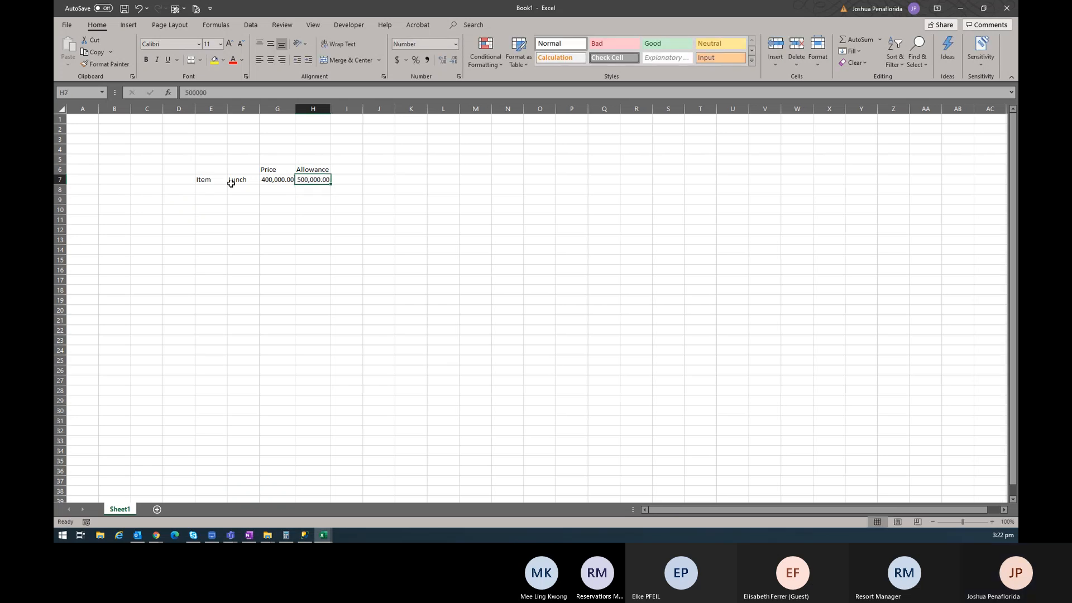
key("F2")
key("BackSpace")
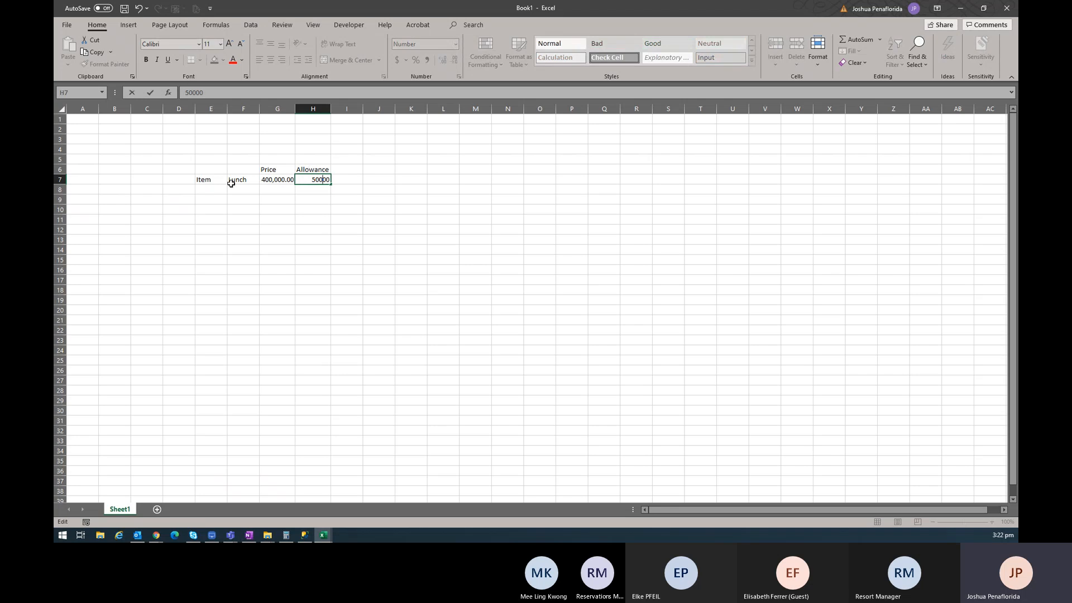
key("Return")
Sum the lunch price and allowance in I7 with =SUM(G7:H7)
scroll(318, 311, "up", 4)
scroll(445, 153, "up", 2)
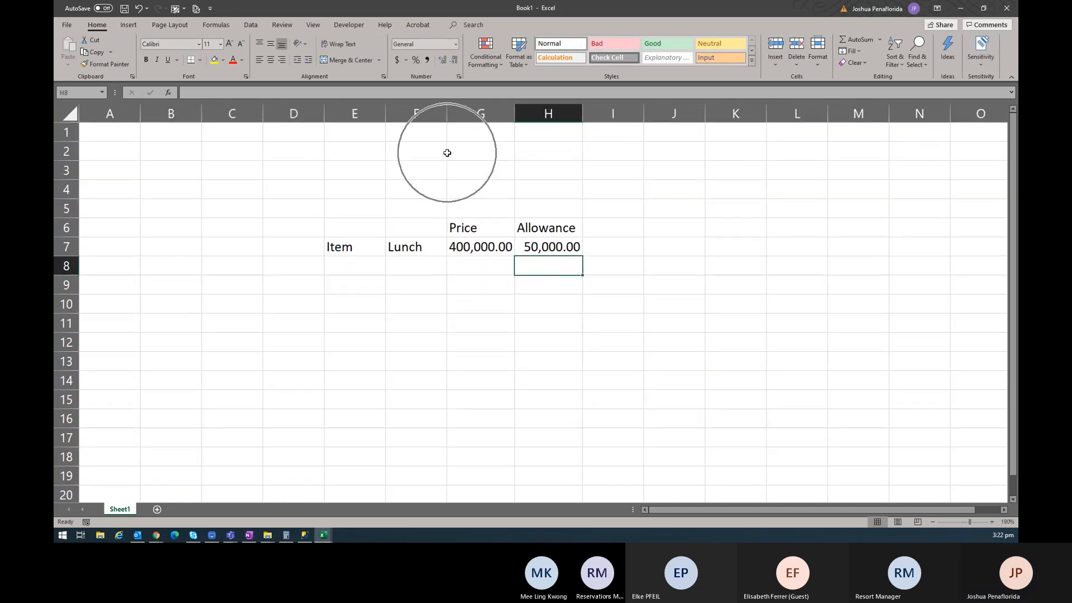
scroll(550, 206, "up", 1)
left_click(642, 263)
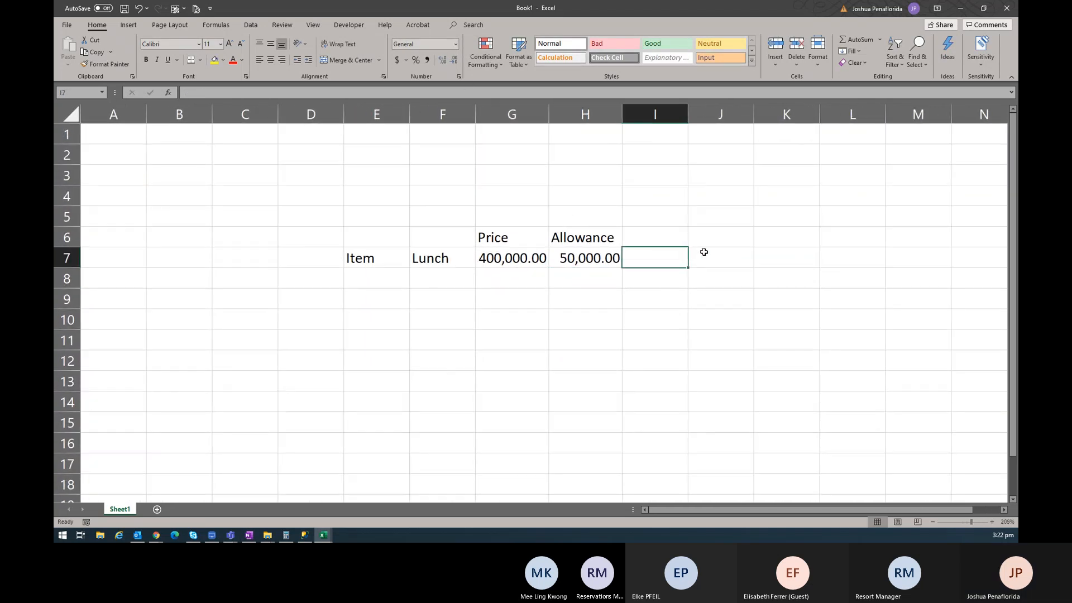
key("alt+equal")
key("Return")
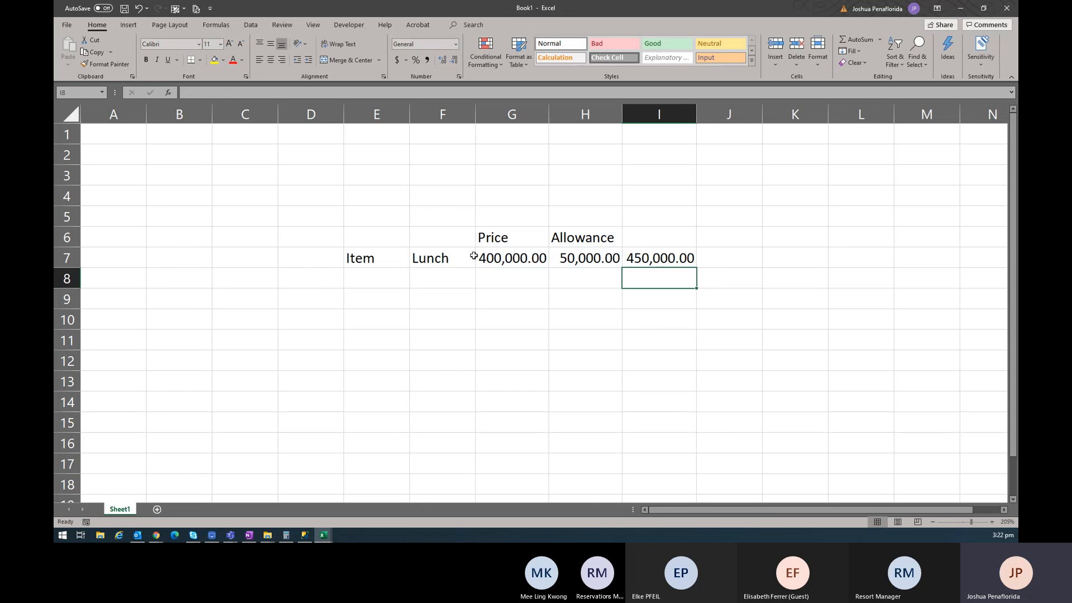
left_click_drag(713, 516, 739, 515)
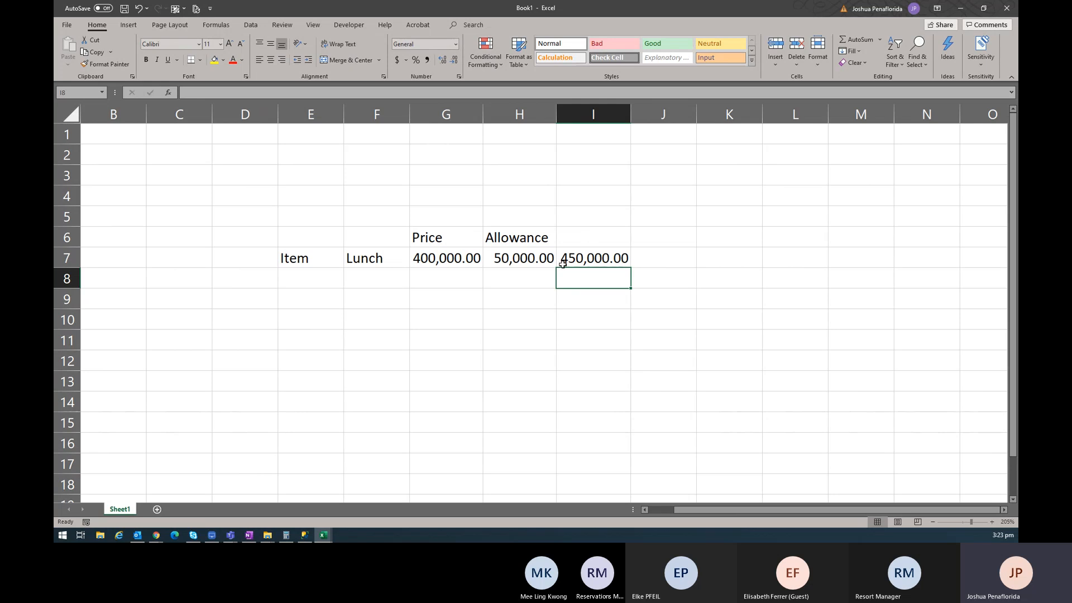
left_click(589, 260)
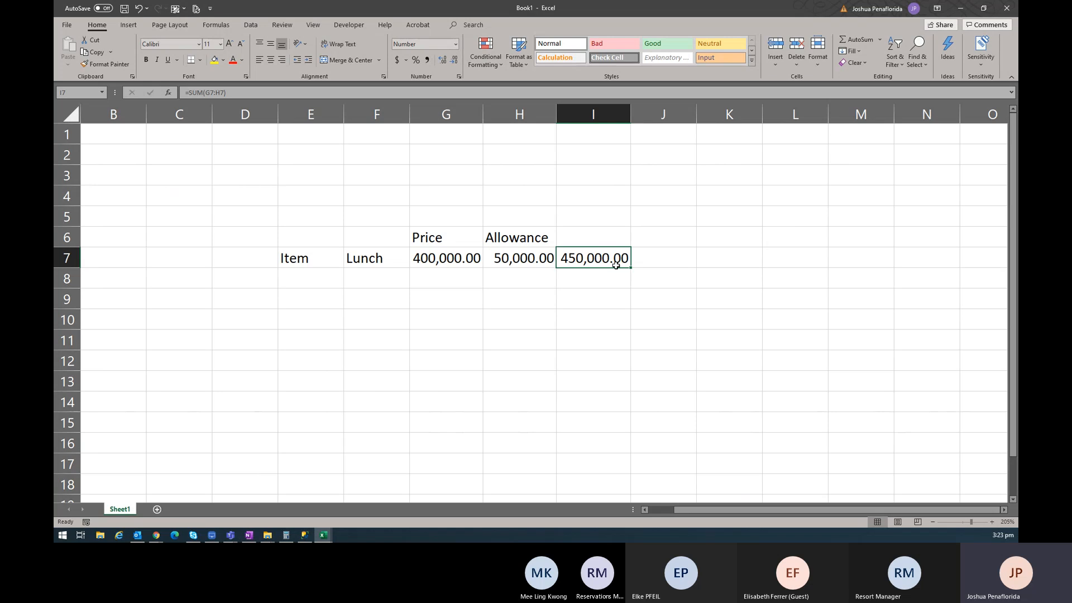
Enter the heading Manual Posting Lunch in K6
left_click(734, 231)
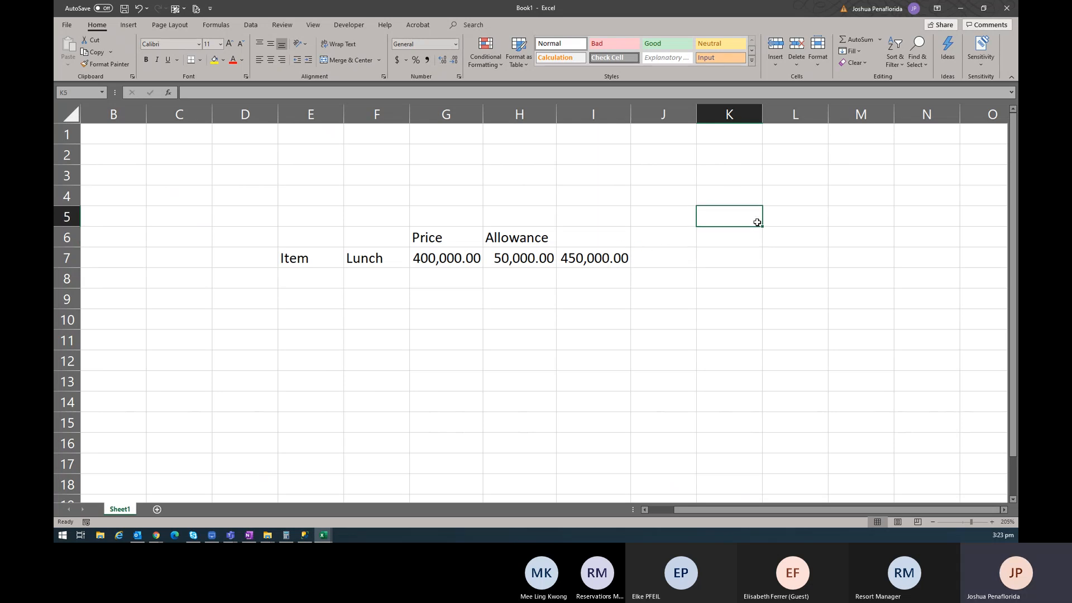
type("Manual Pos")
key("BackSpace")
type("stiuin")
key("BackSpace")
key("BackSpace")
key("BackSpace")
type("ng ")
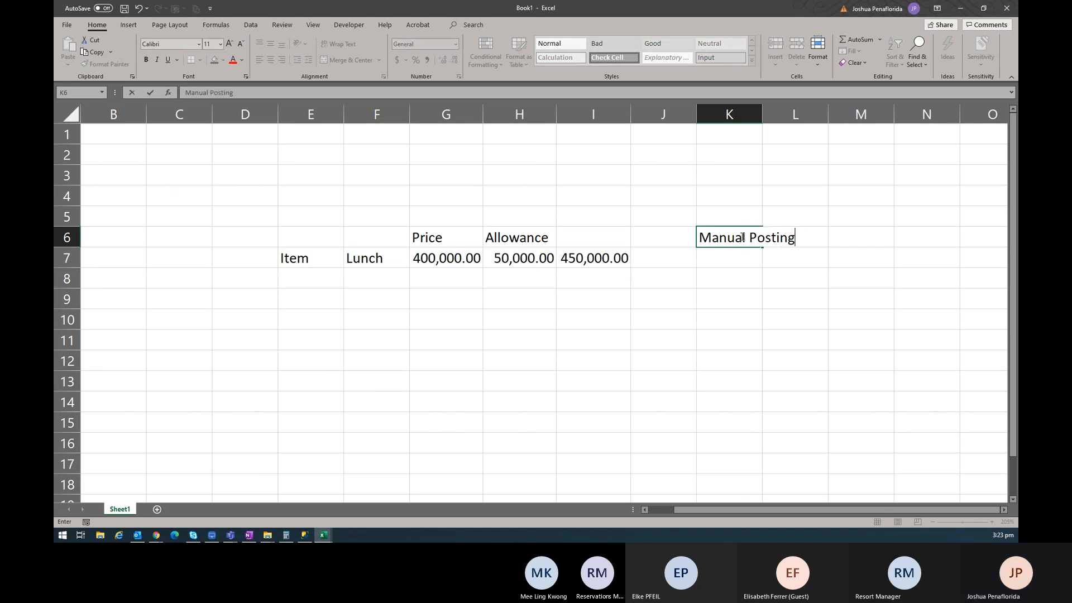
type("Lunch")
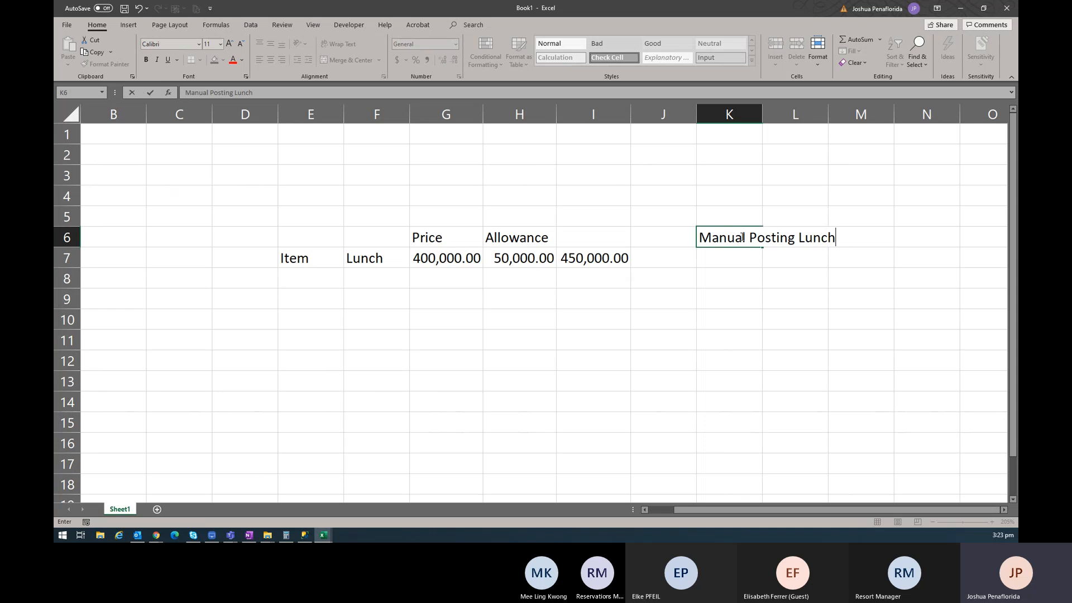
key("Return")
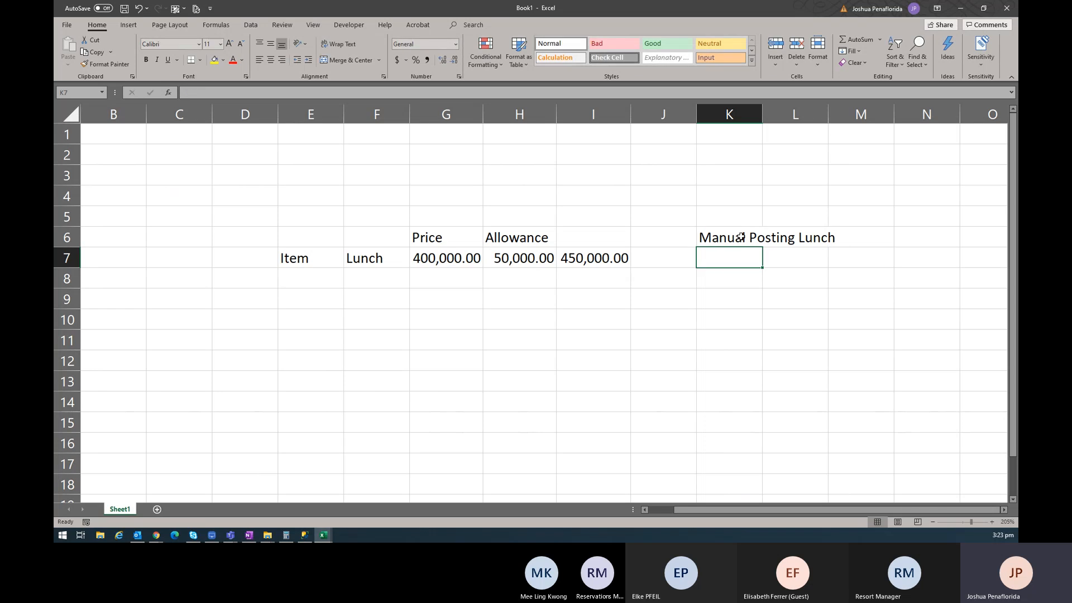
Enter 500,000 in K7 as the manual lunch posting, formatted with thousands separators and two decimals
type("500000")
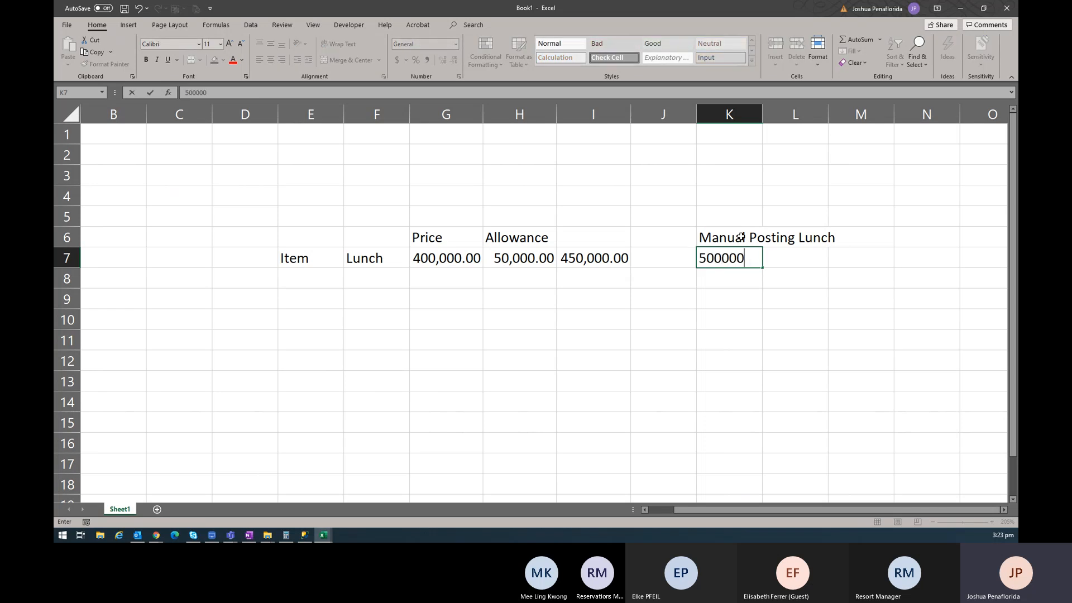
key("Return")
key("Up")
key("ctrl+shift+1")
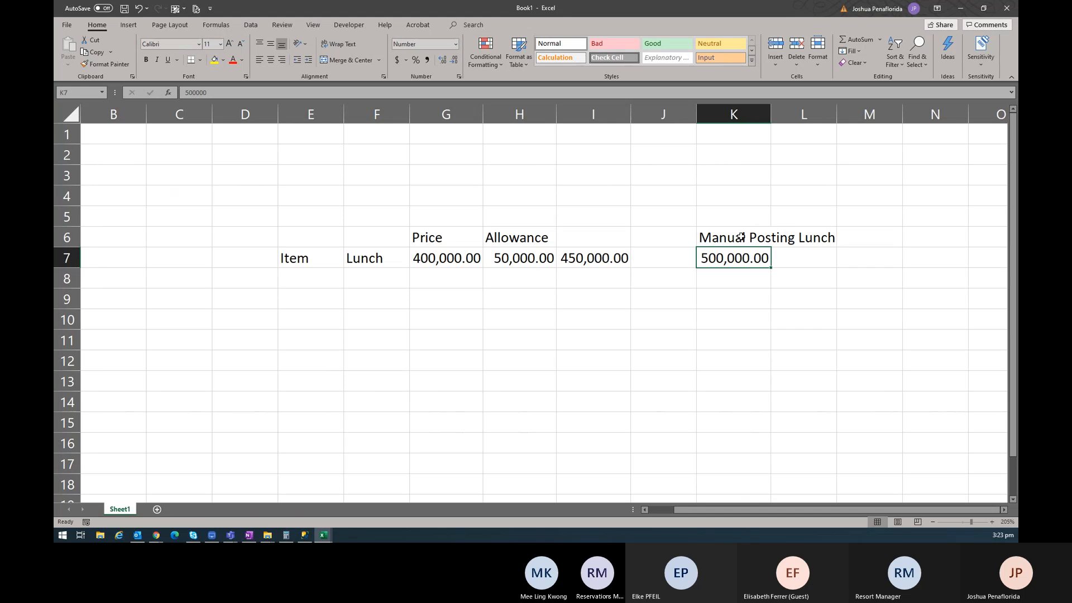
key("Return")
key("Up")
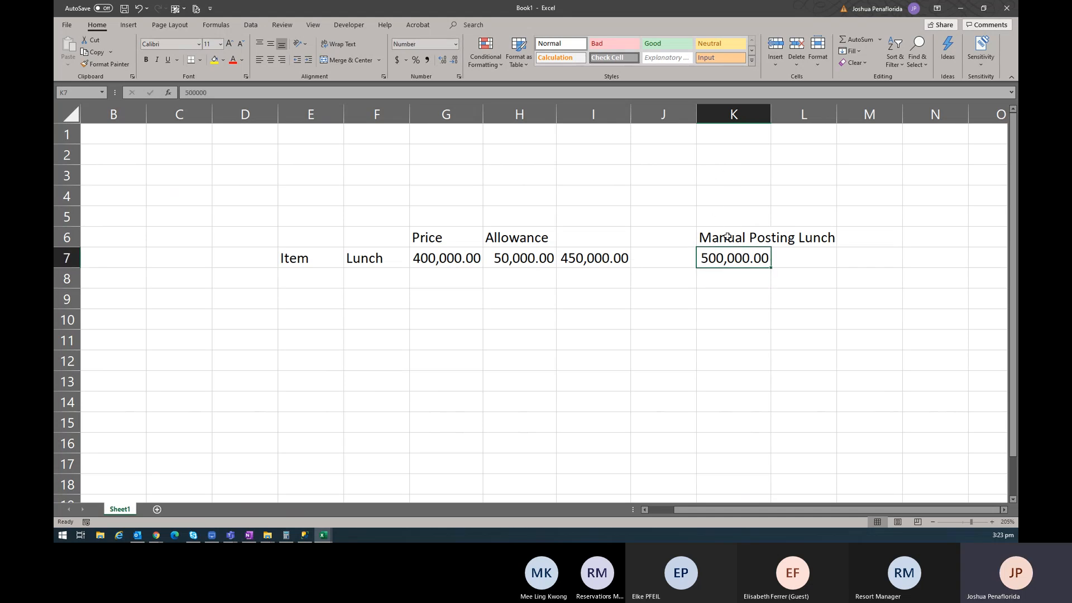
left_click(720, 286)
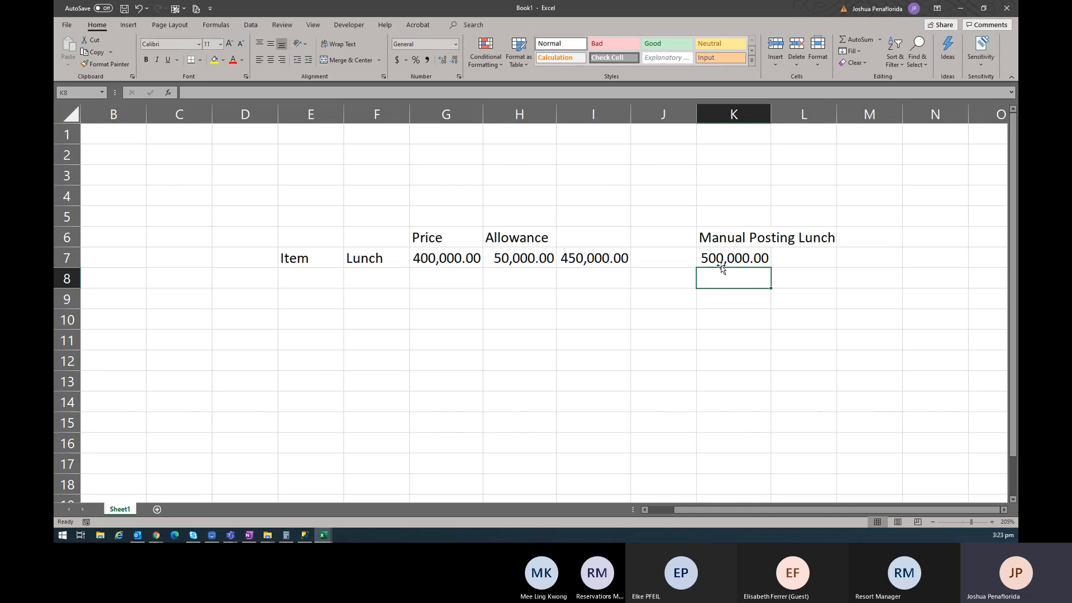
Calculate in K8 the manual lunch posting minus the combined price and allowance with =K7-I7
left_click(581, 275)
left_click(707, 280)
type("=")
key("Up")
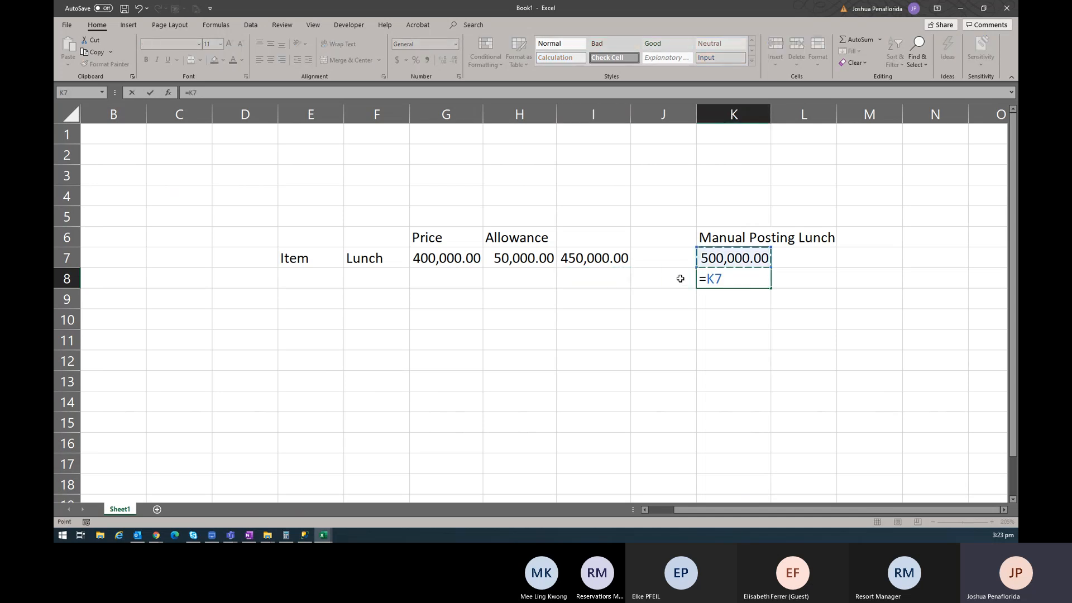
type("-")
key("Left")
key("Left")
key("Up")
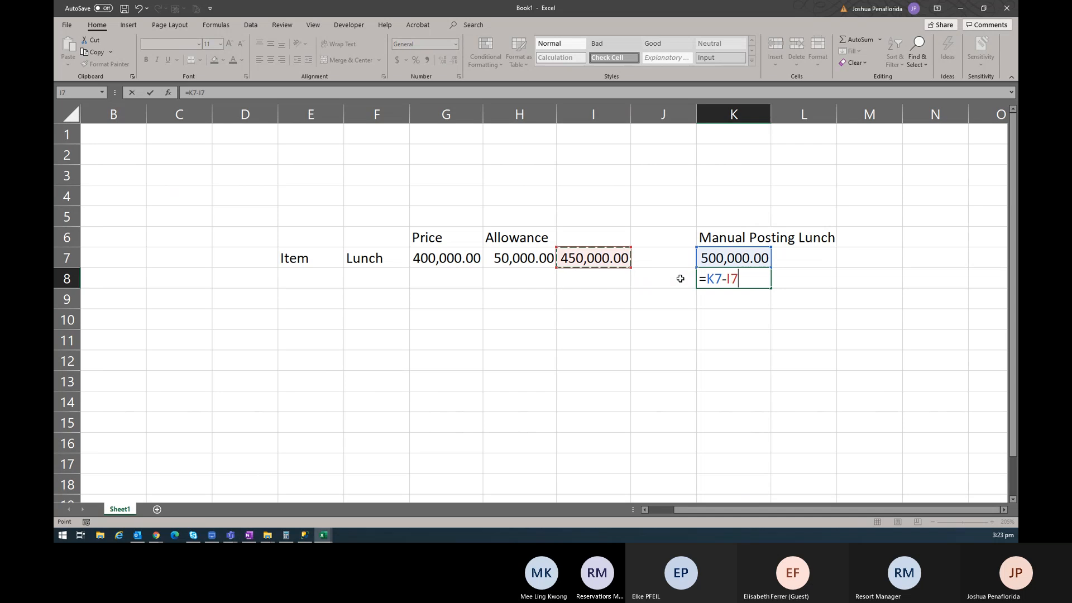
key("Return")
left_click(715, 275)
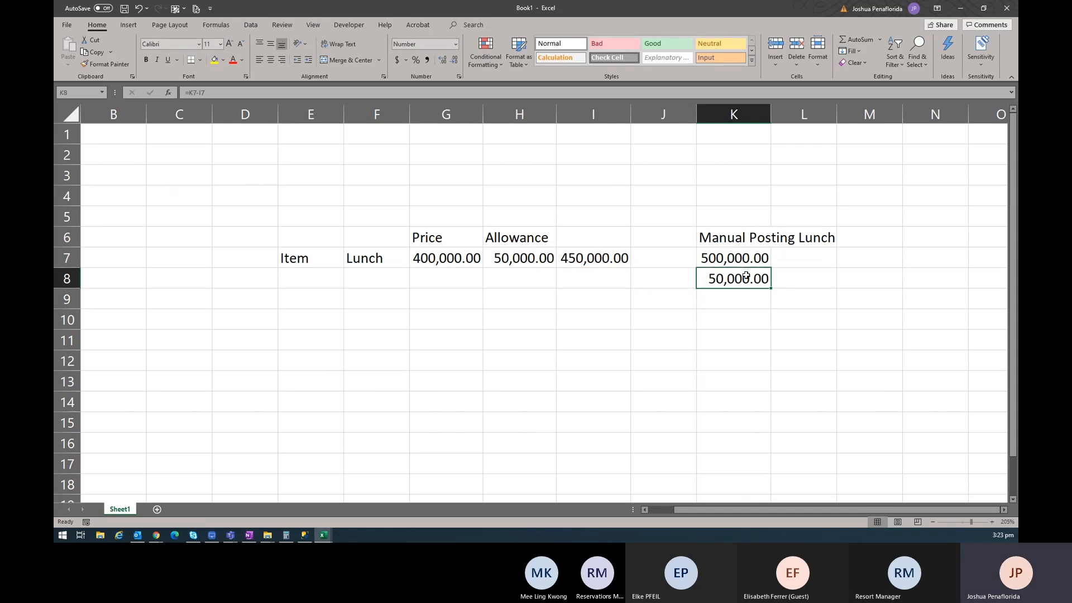
Enter the label Guest in L8 beside the calculated difference
left_click(810, 279)
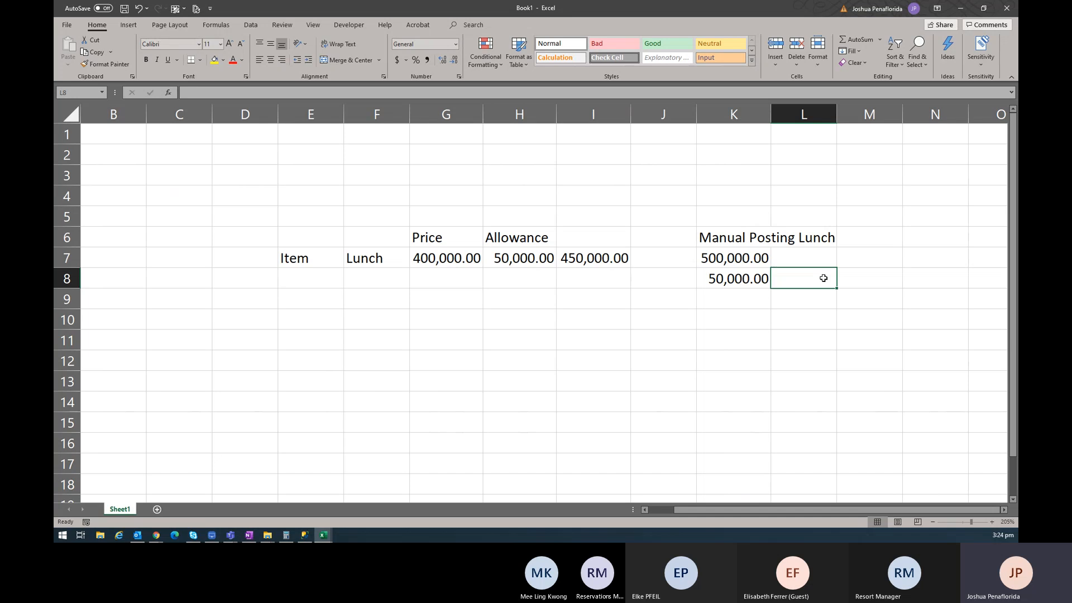
type("Guest")
key("Return")
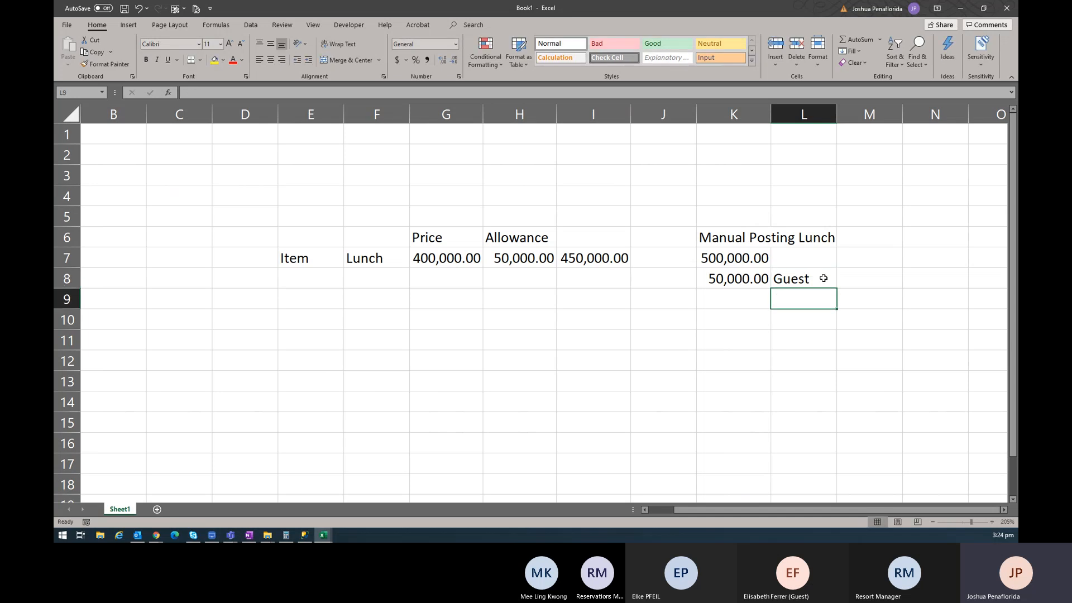
left_click(749, 281)
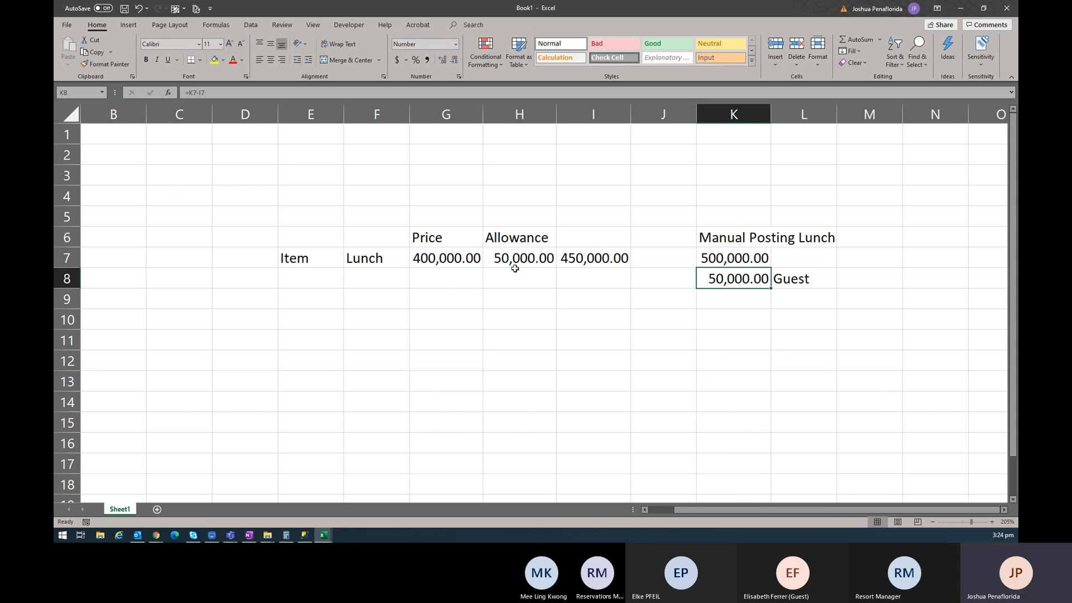
left_click(448, 272)
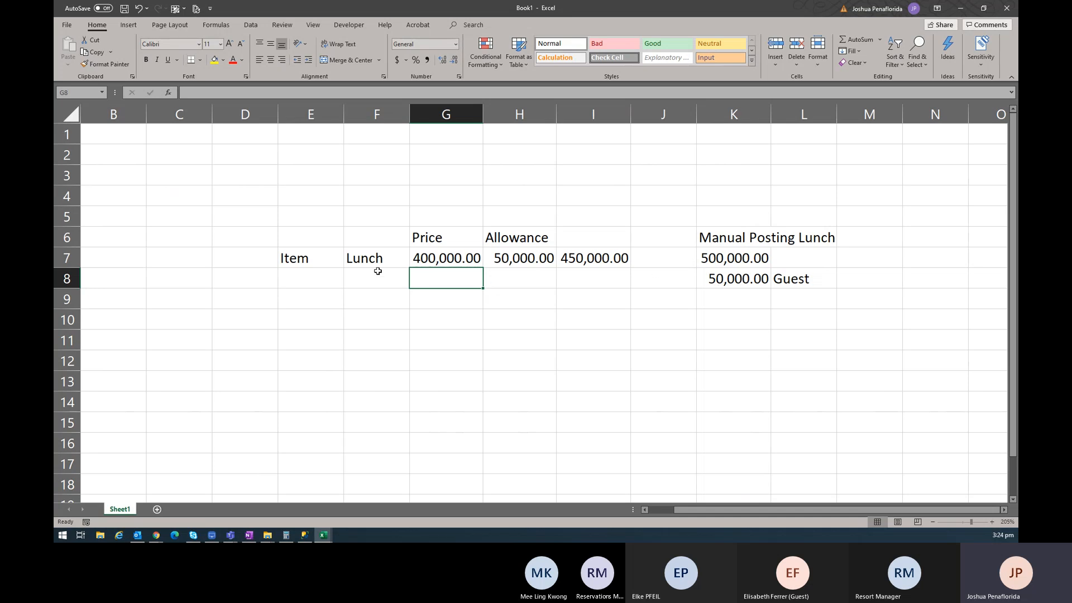
left_click(362, 258)
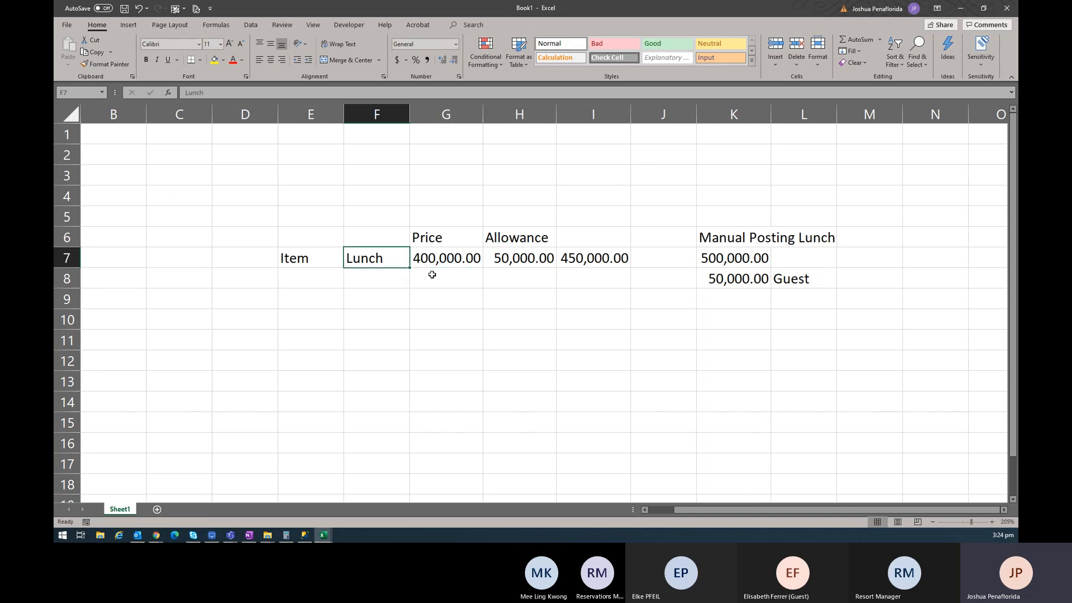
left_click(433, 282)
left_click(432, 263)
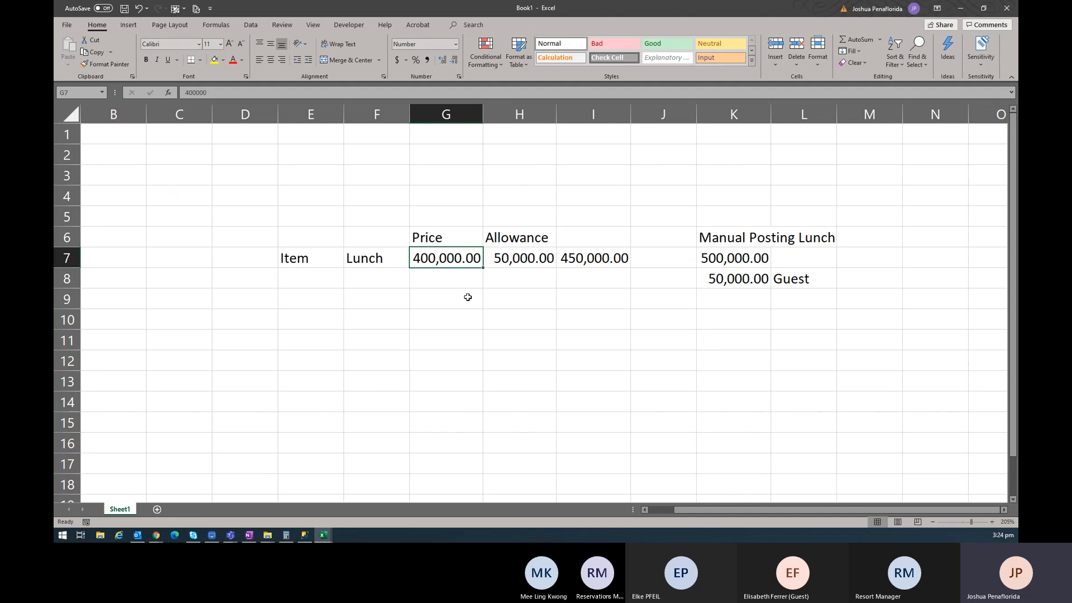
left_click(516, 278)
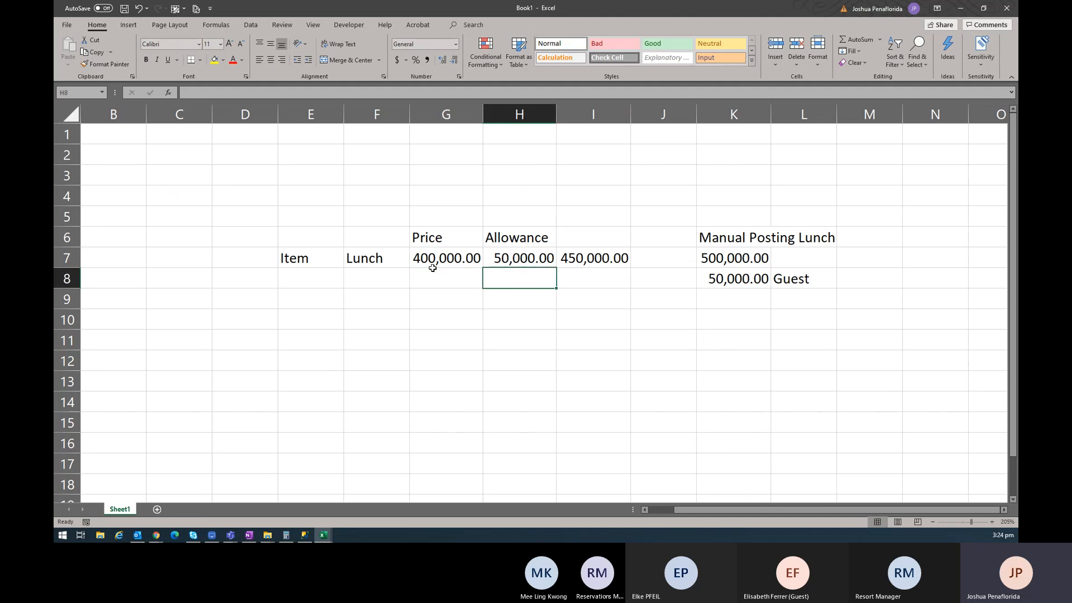
left_click(517, 255)
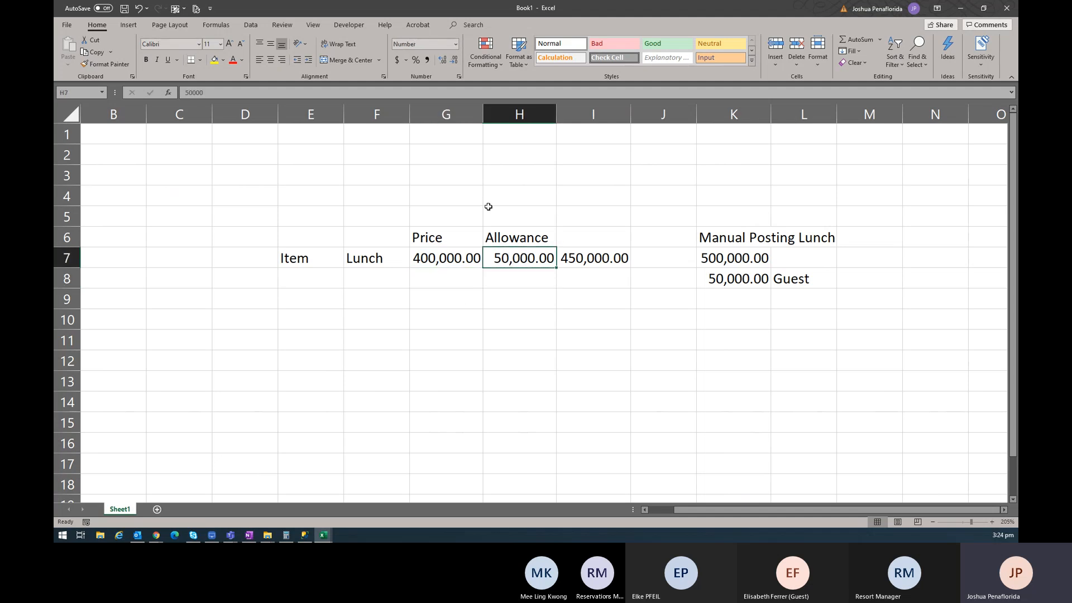
Enter the label Lunch above the Price heading in G5 and Lunch Allowance above the Allowance heading in H5
left_click(454, 216)
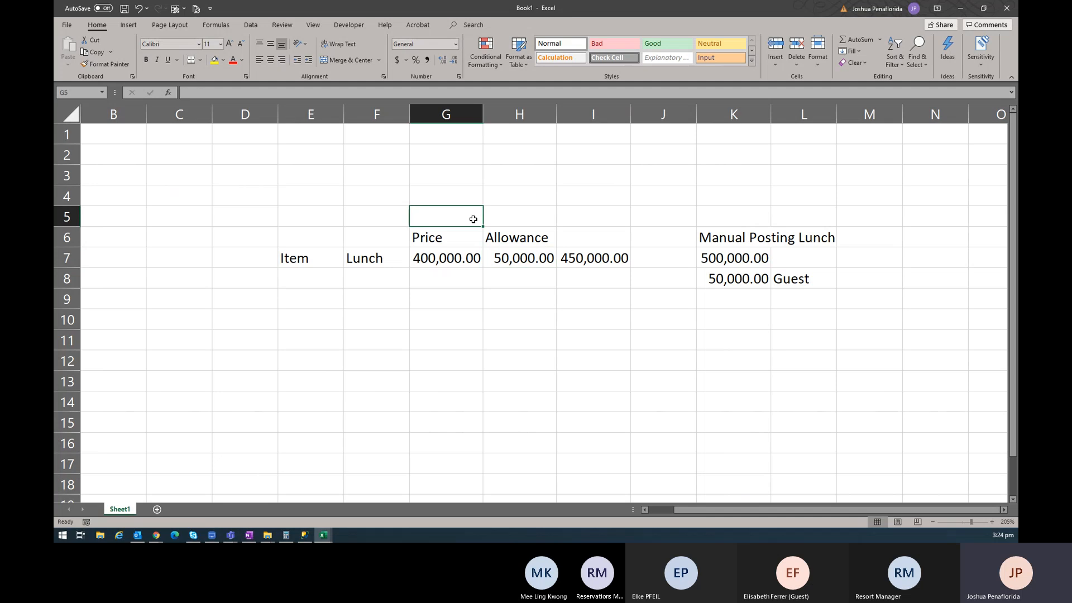
type("Lunch")
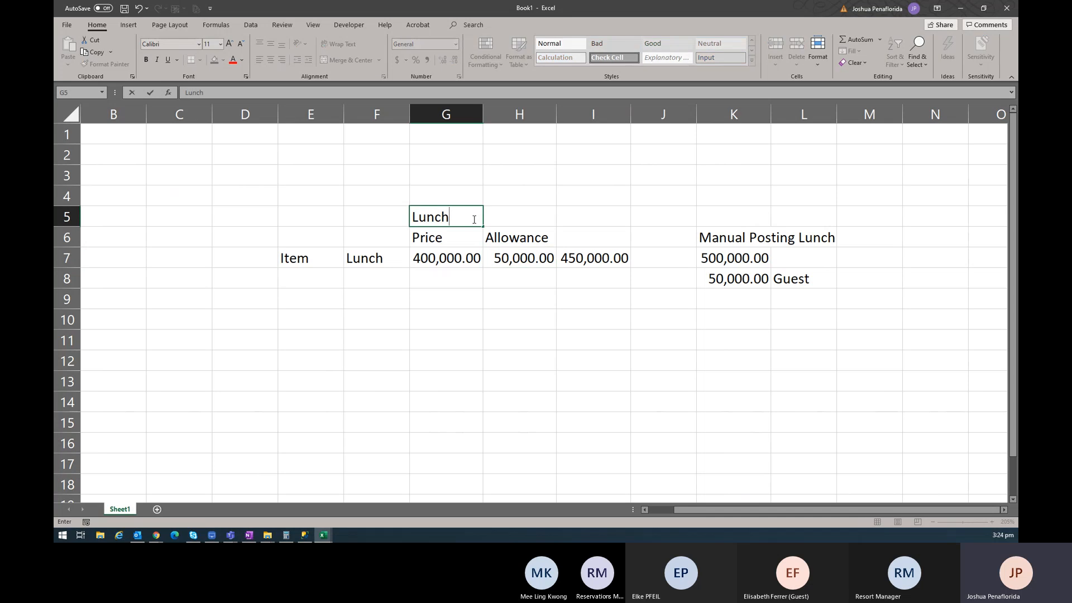
key("Tab")
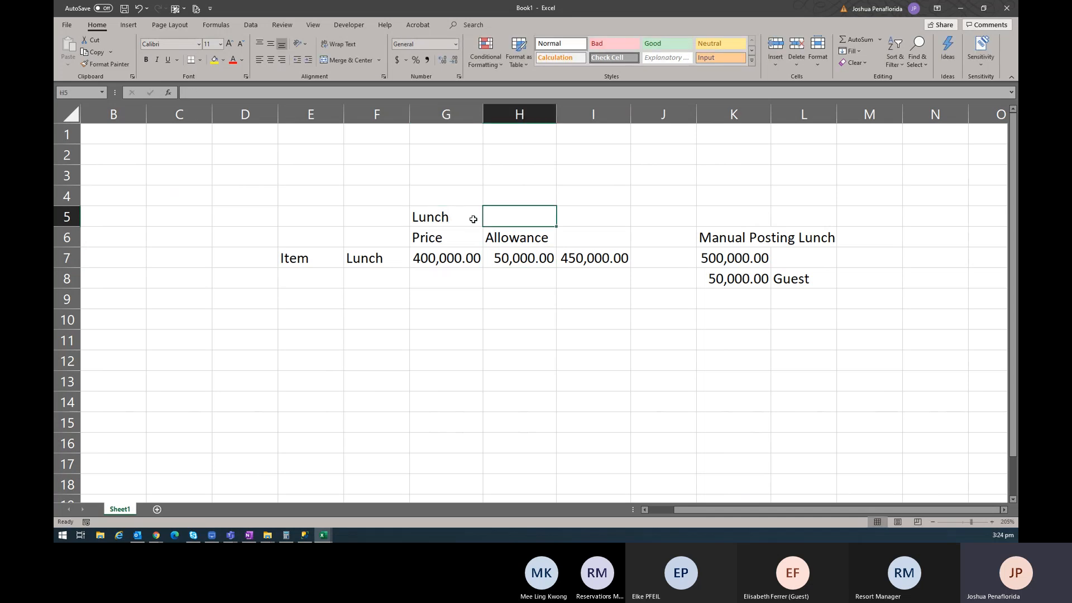
type("L:unch")
key("BackSpace")
key("BackSpace")
key("BackSpace")
key("Left")
key("BackSpace")
key("Delete")
type("unch Allo")
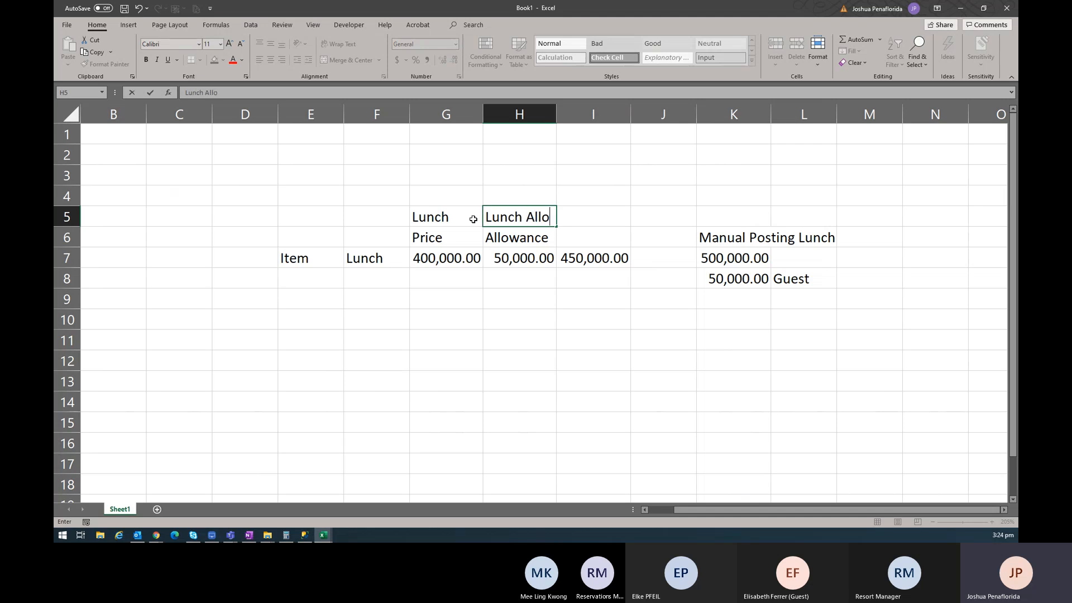
type("wance")
key("Return")
key("Return")
key("Return")
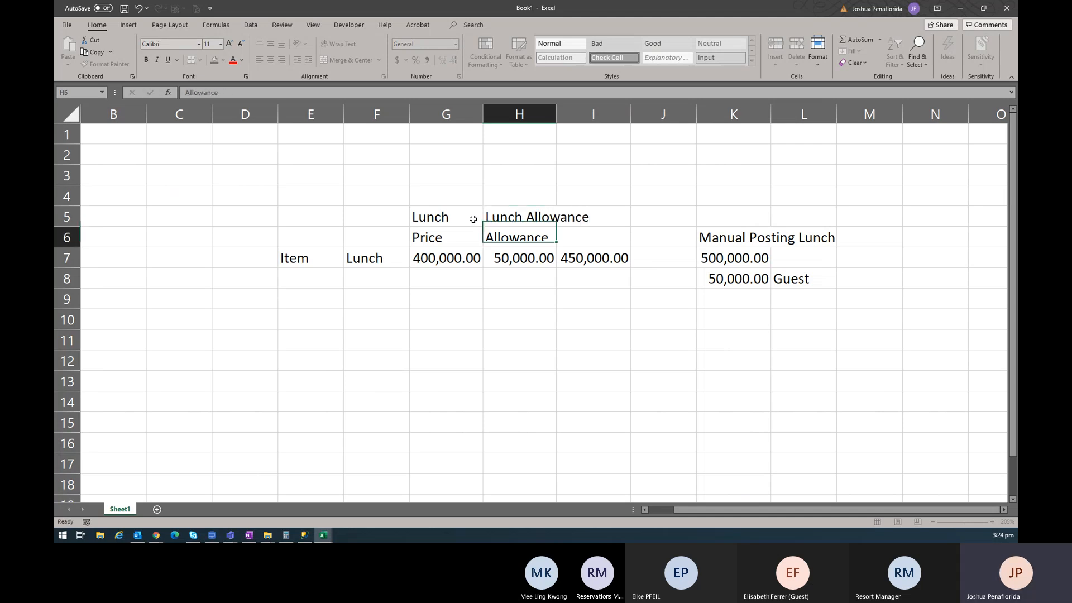
key("Left")
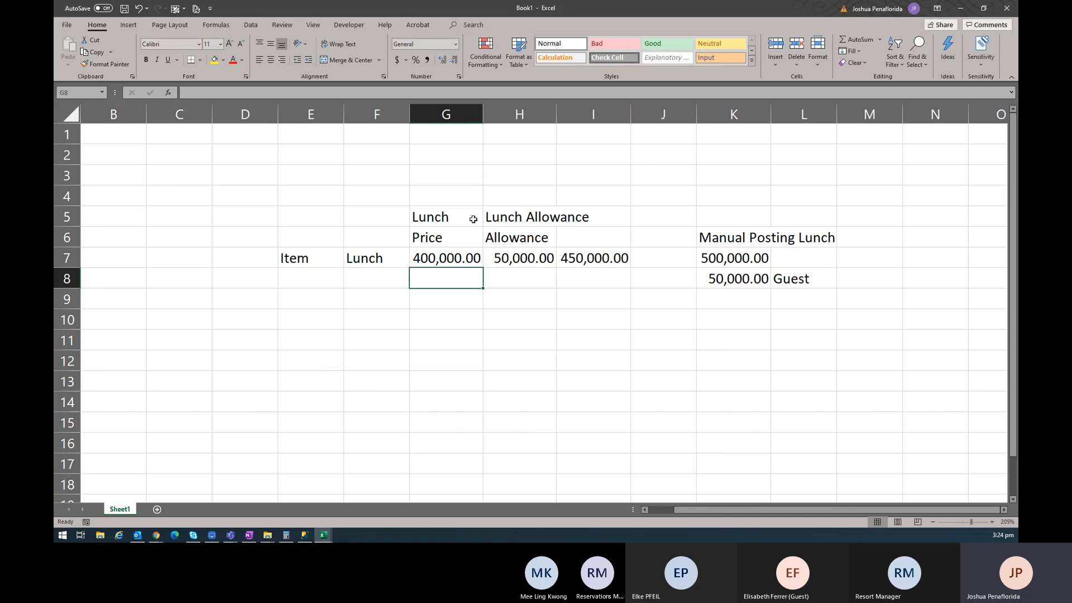
key("Right")
key("Left")
left_click(439, 224)
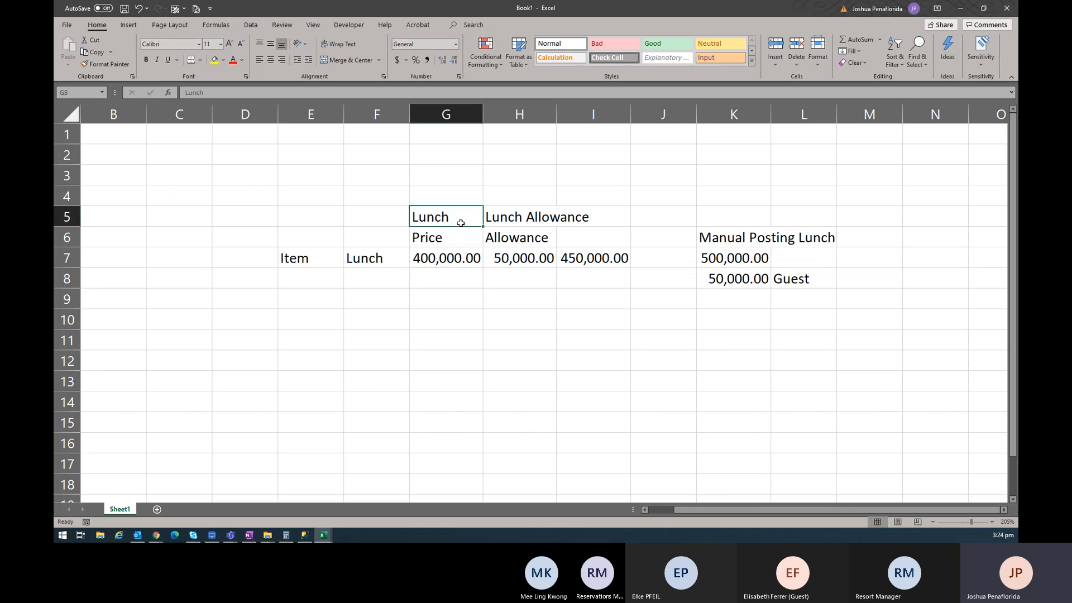
left_click(500, 217)
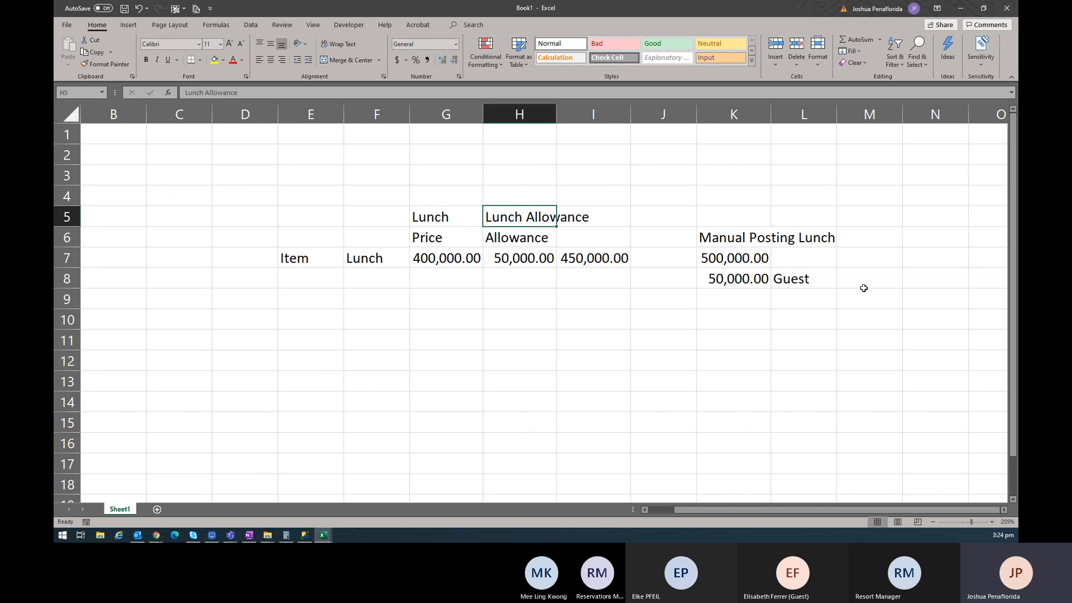
left_click_drag(828, 293, 720, 273)
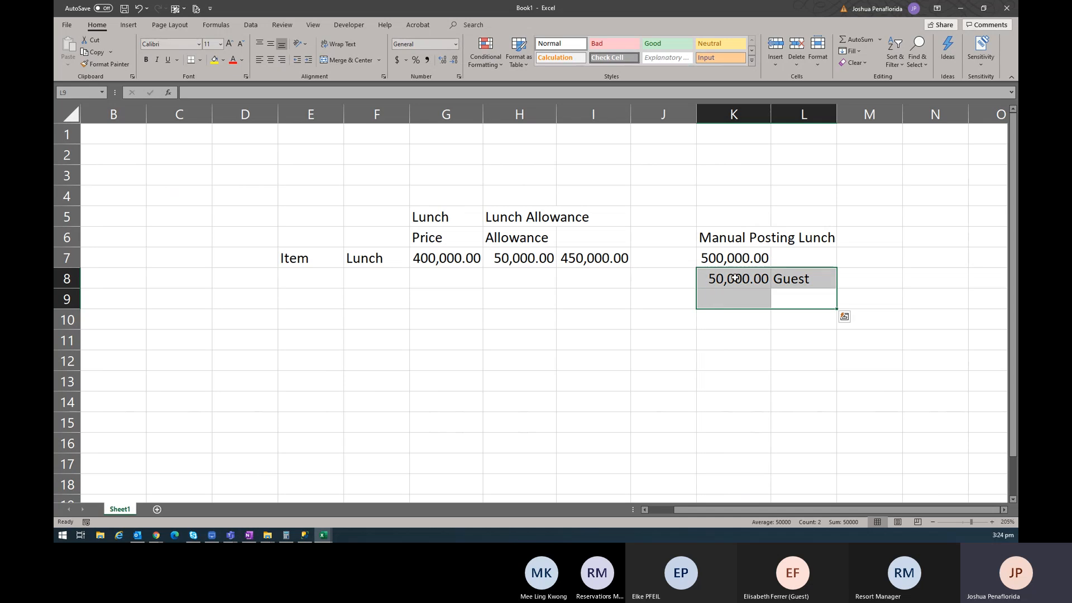
left_click(598, 285)
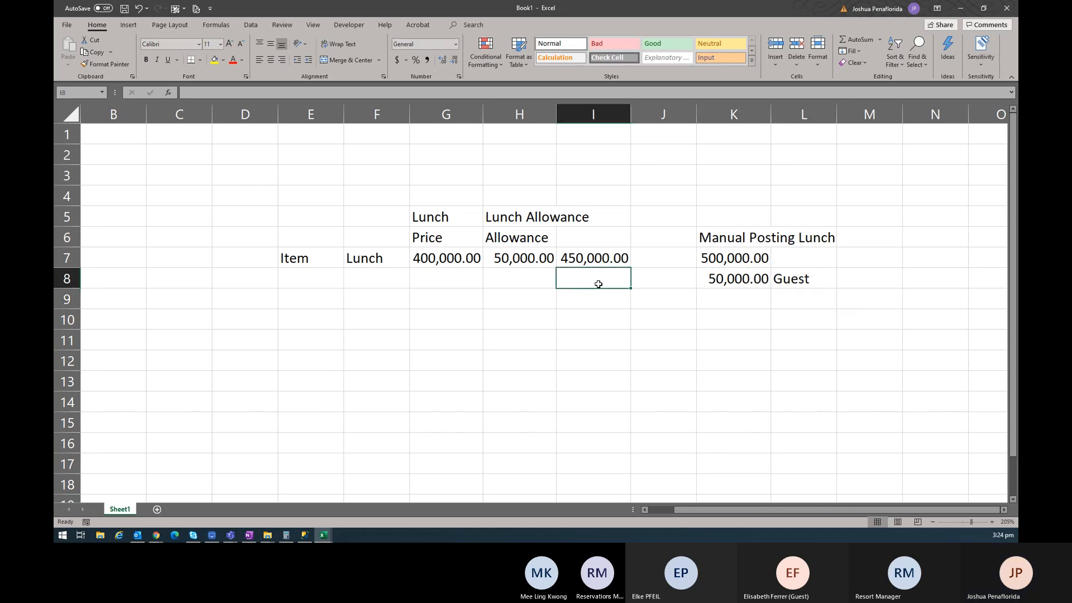
left_click_drag(284, 177, 841, 294)
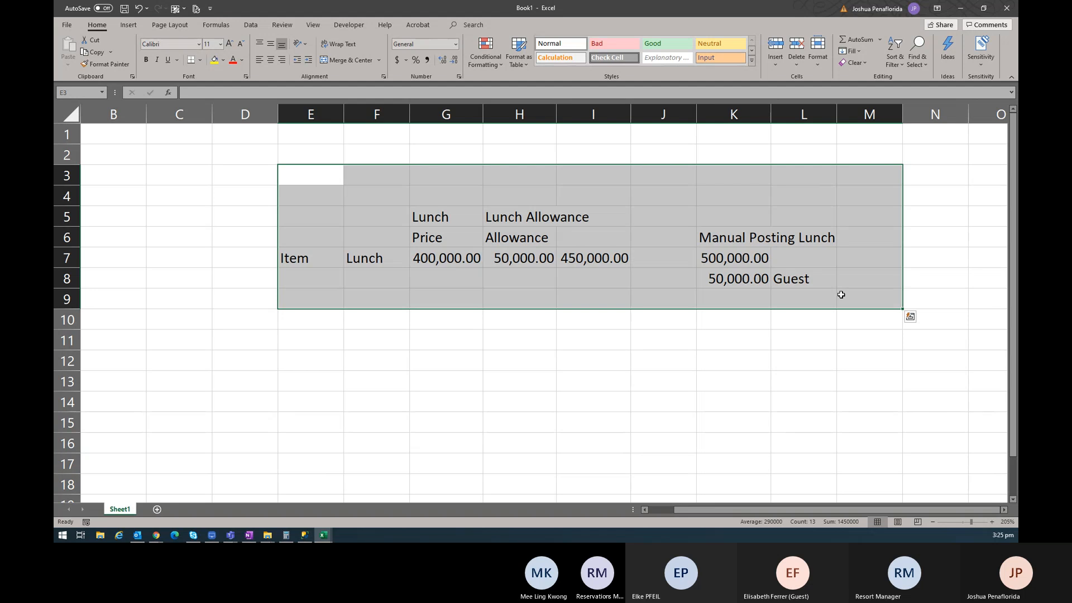
Switch back to Infor HMS and review the Breakfast non room bundle's settings and selected items
left_click(966, 9)
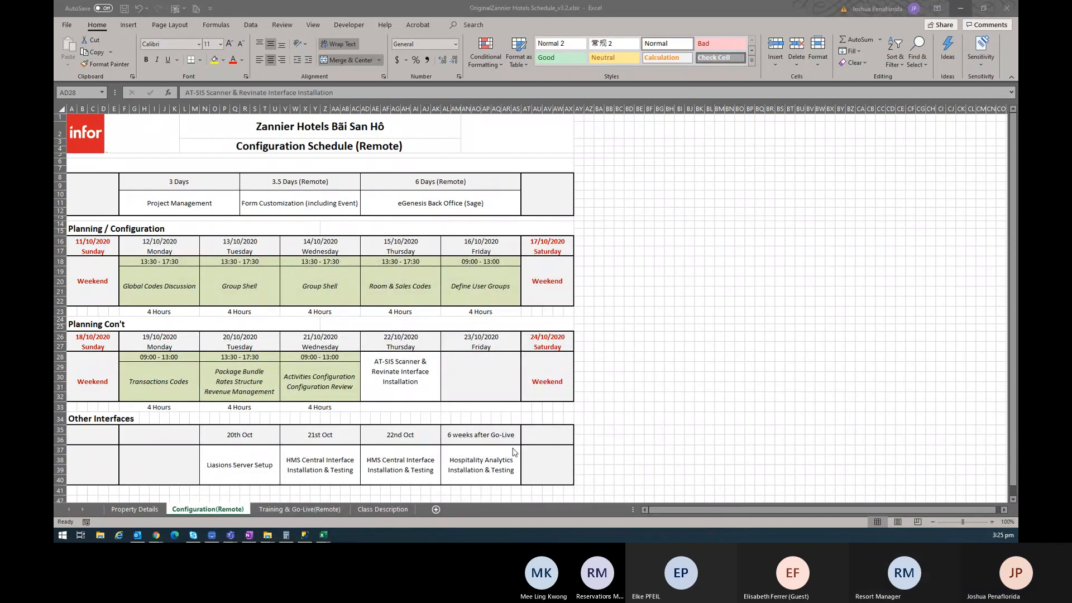
left_click(961, 7)
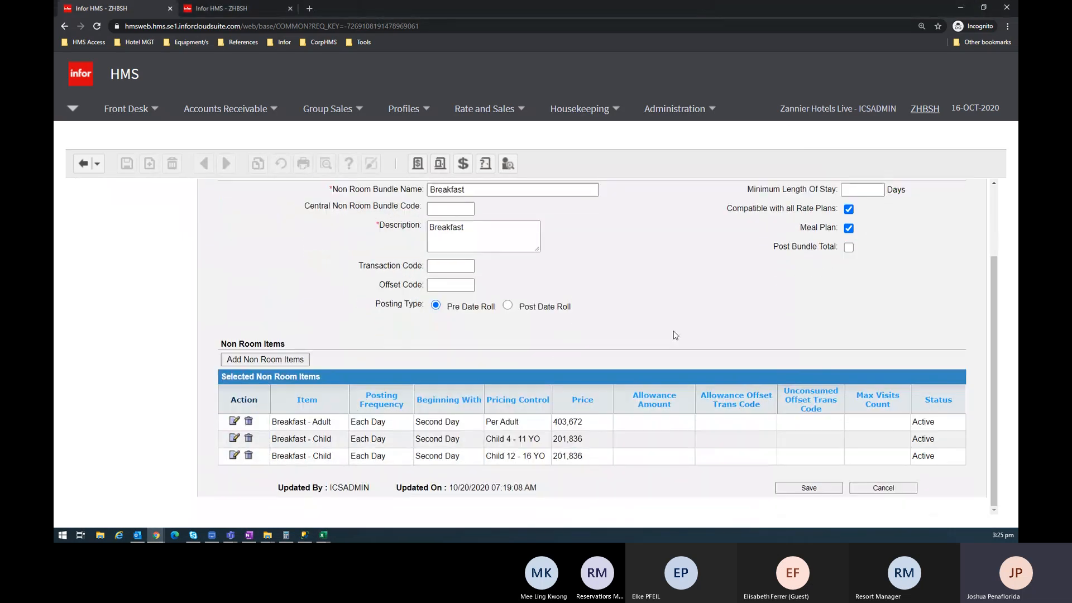
scroll(676, 335, "up", 2)
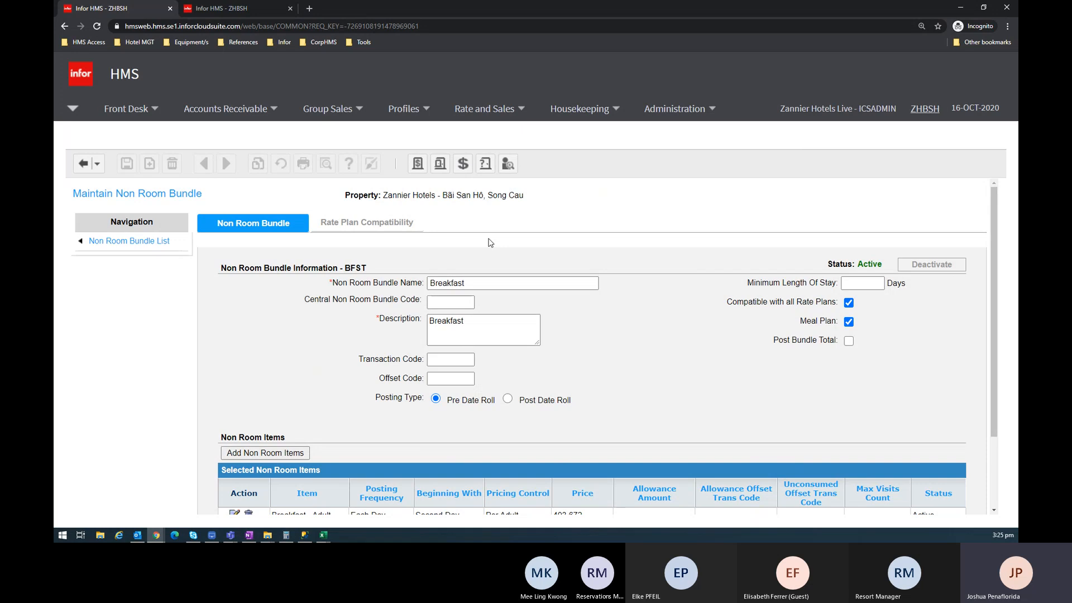
scroll(490, 242, "down", 2)
scroll(489, 238, "up", 2)
Open the Standard Rate Plans page among the Rate and Sales pricing functions
left_click(487, 114)
mouse_move(502, 214)
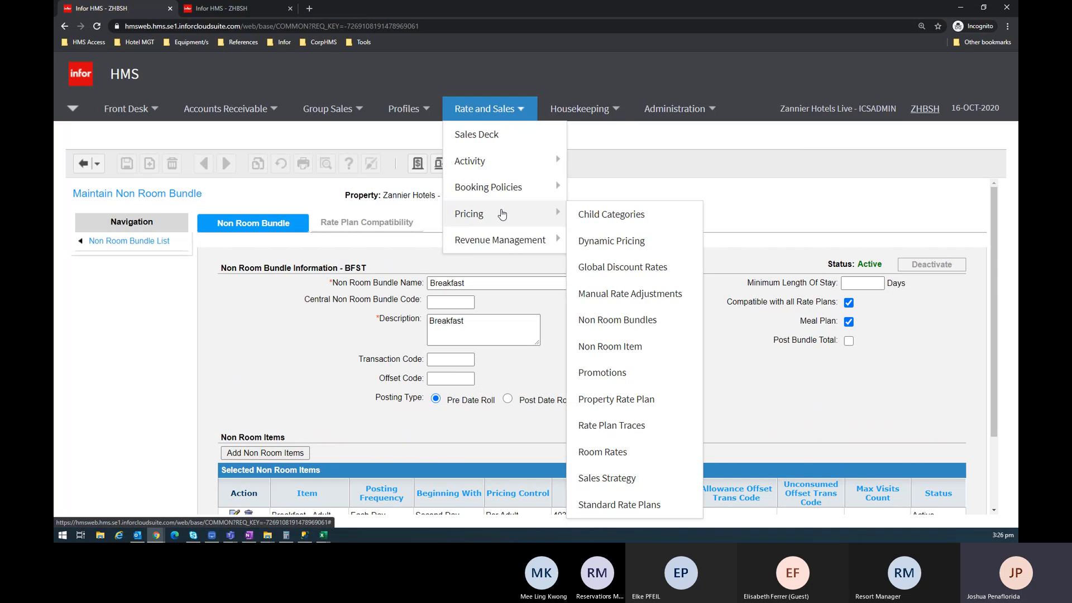
left_click(674, 510)
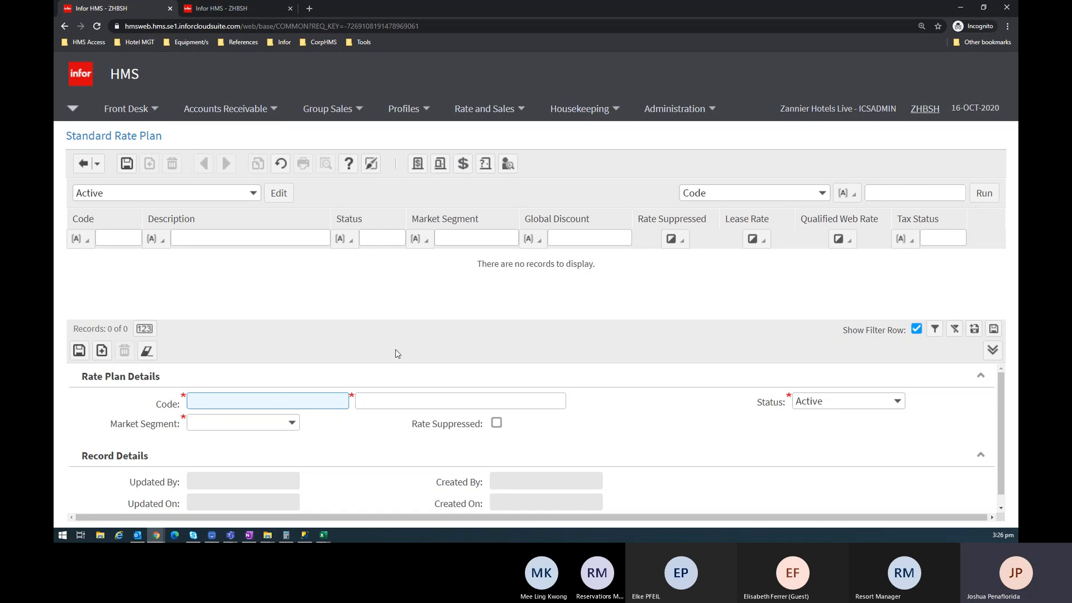
Switch to the HMS Configuration Workbook in Excel and review the rate codes on its Rates sheet
key("alt+Tab")
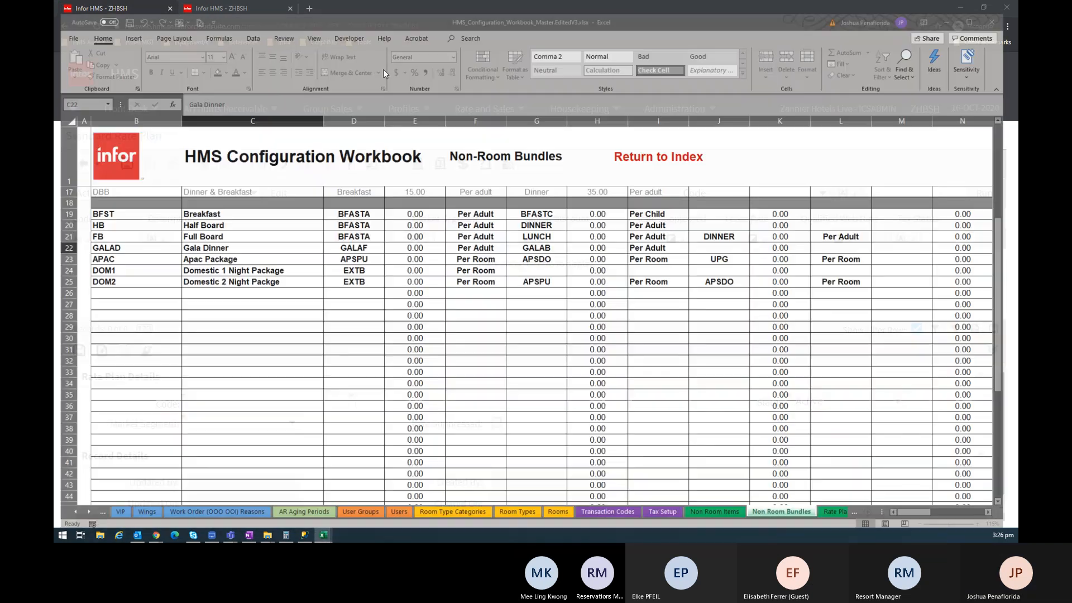
left_click(614, 158)
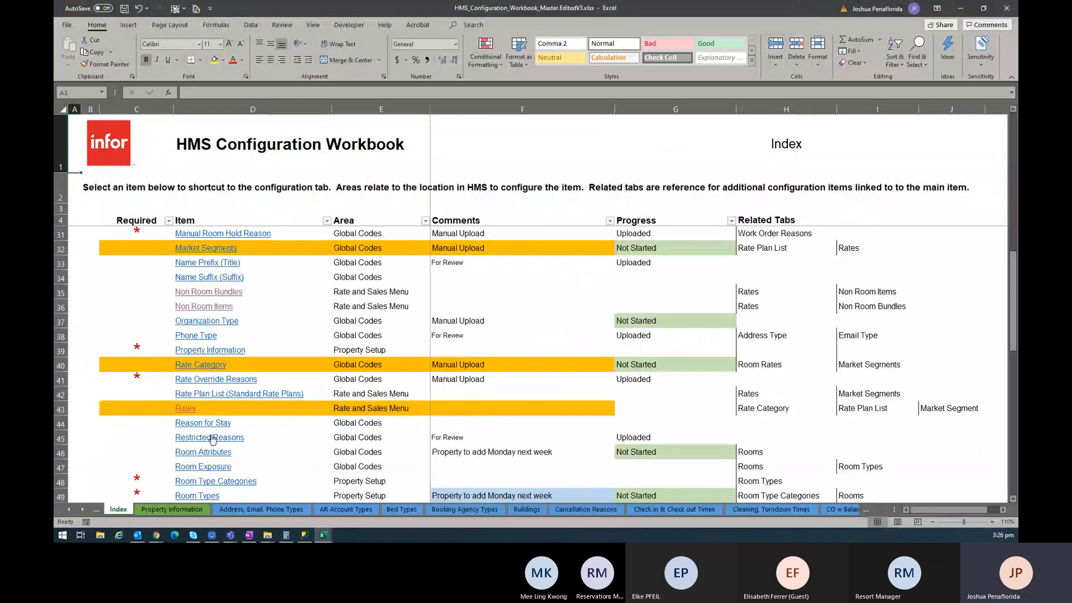
left_click(188, 411)
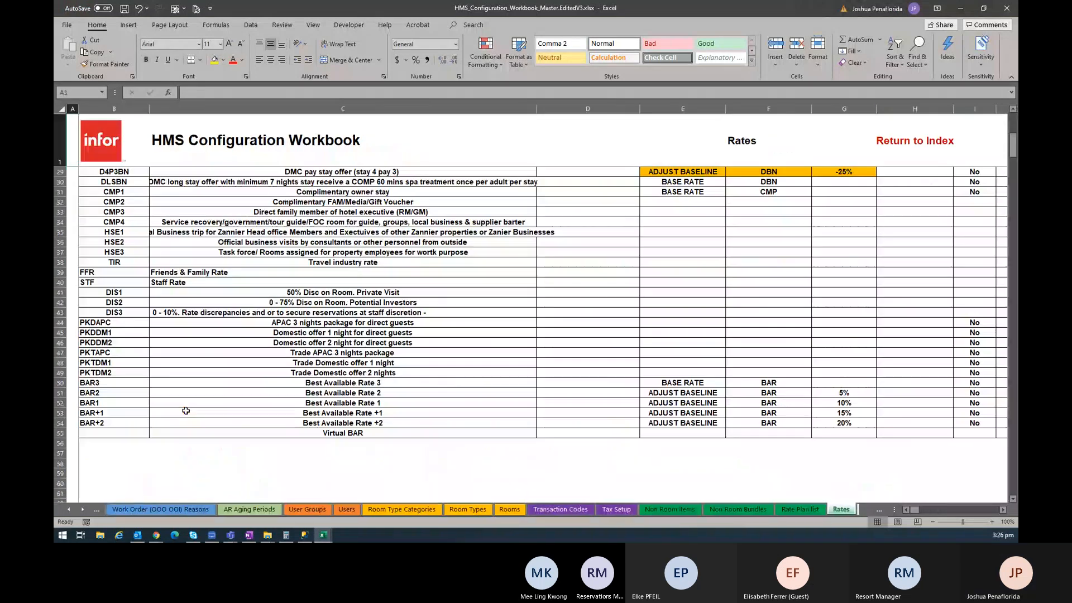
scroll(358, 246, "up", 3)
scroll(357, 247, "up", 8)
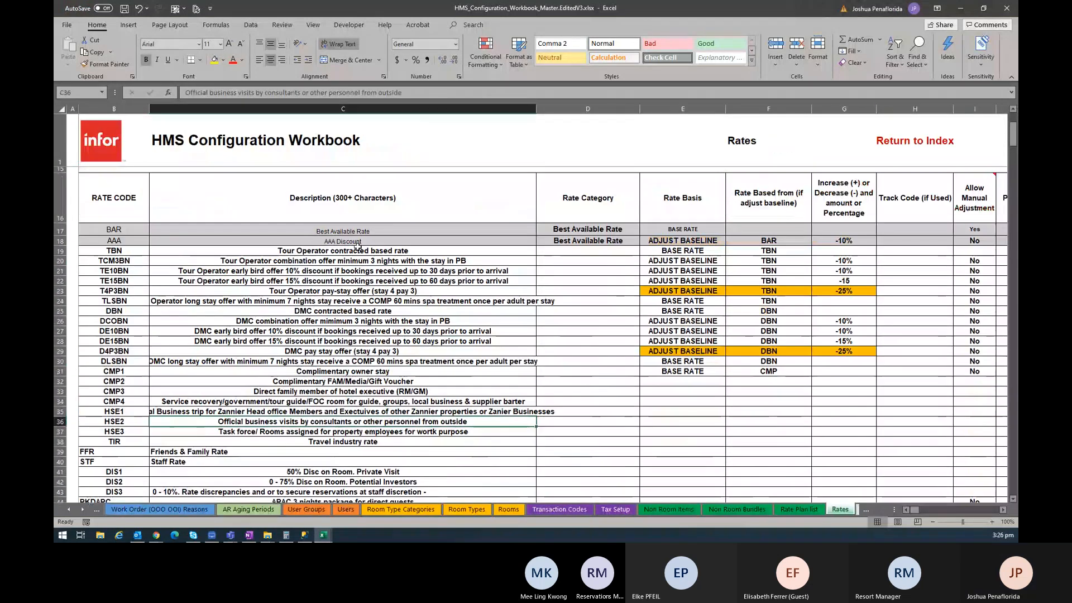
scroll(357, 246, "down", 4)
scroll(357, 246, "down", 4)
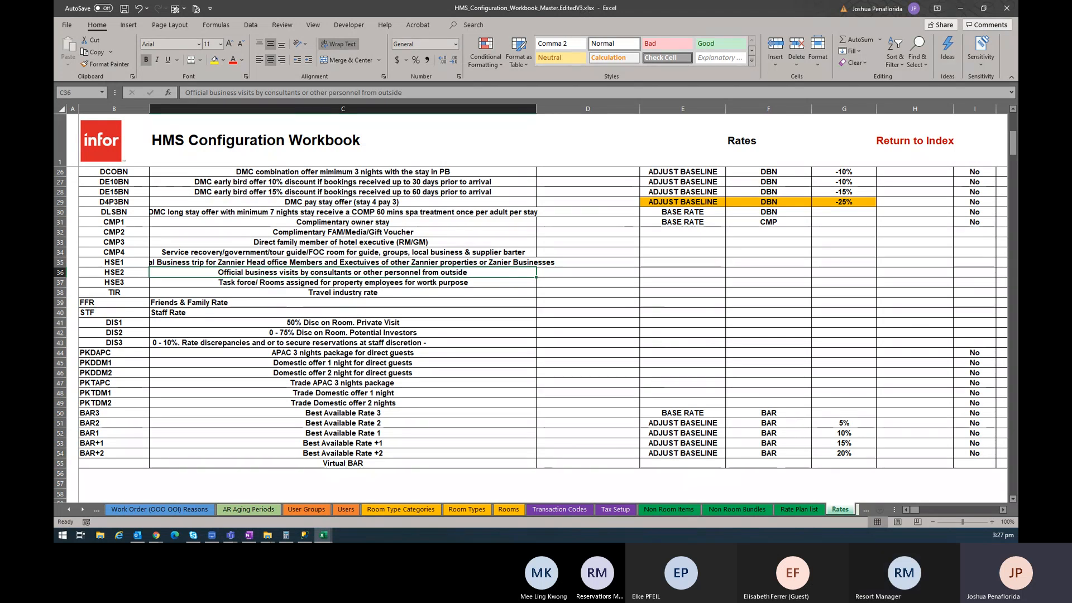
Open the workbook HMS_Configuration_Workbook_Master.EditedV3-from BSH.xlsx in Excel
key("alt+Tab")
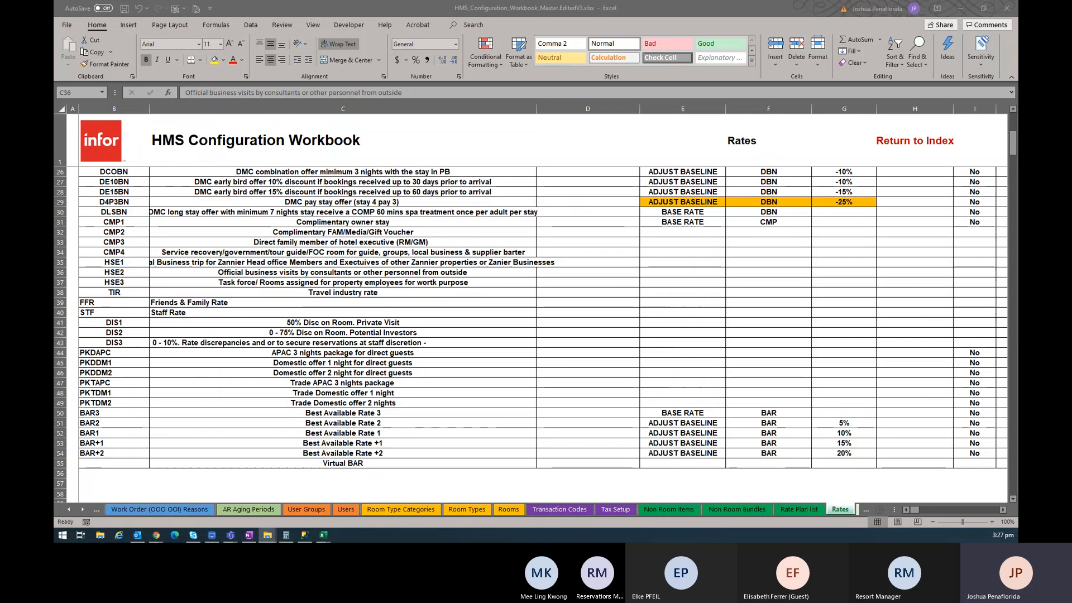
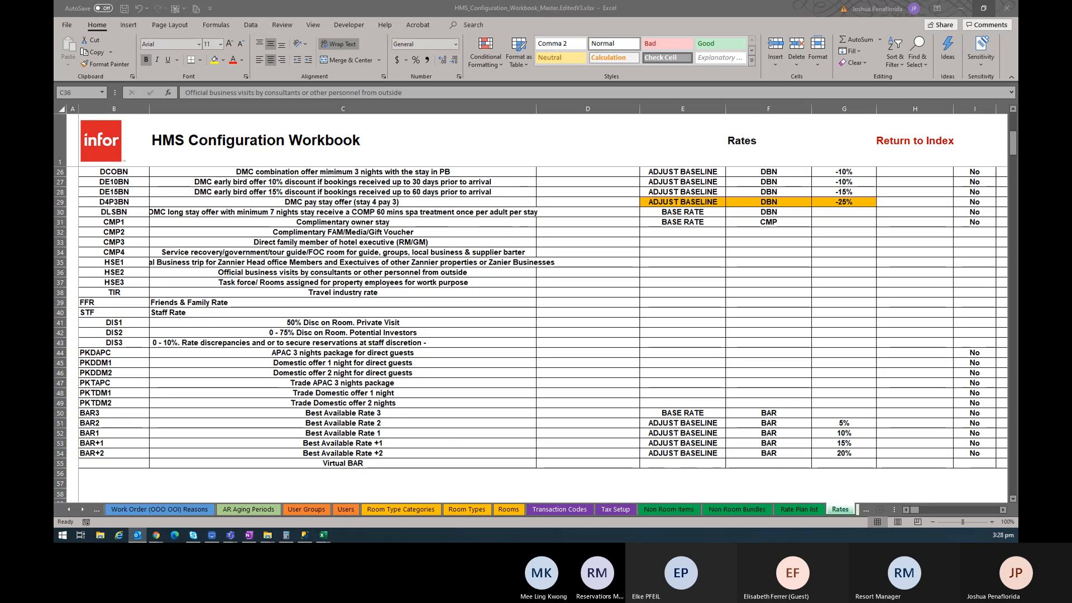
left_click(1007, 148)
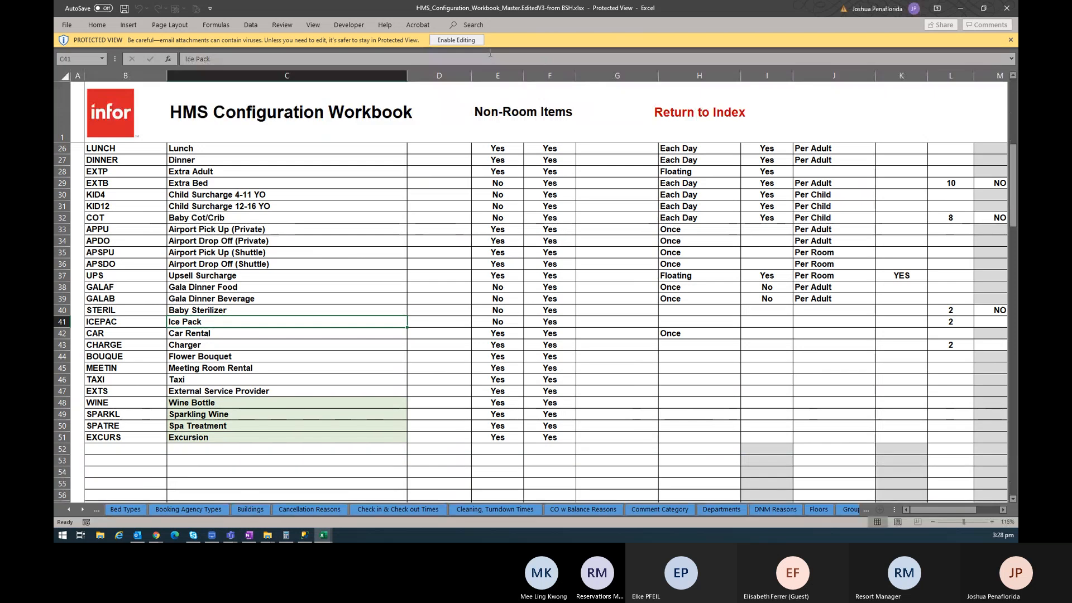
Enable editing in the protected workbook and go to its Rates sheet through the index
left_click(456, 40)
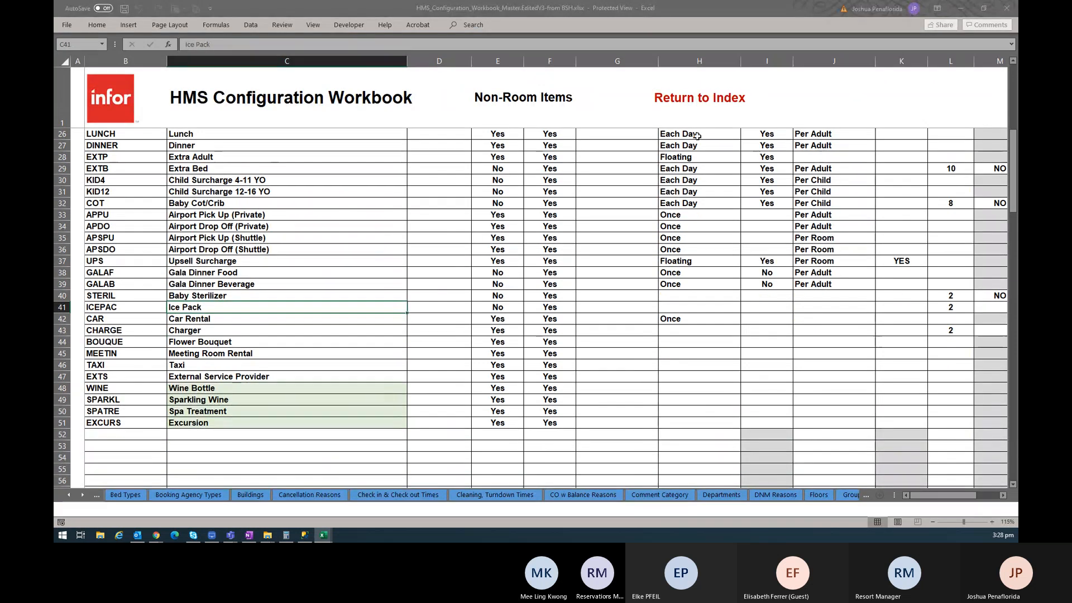
scroll(465, 226, "down", 4)
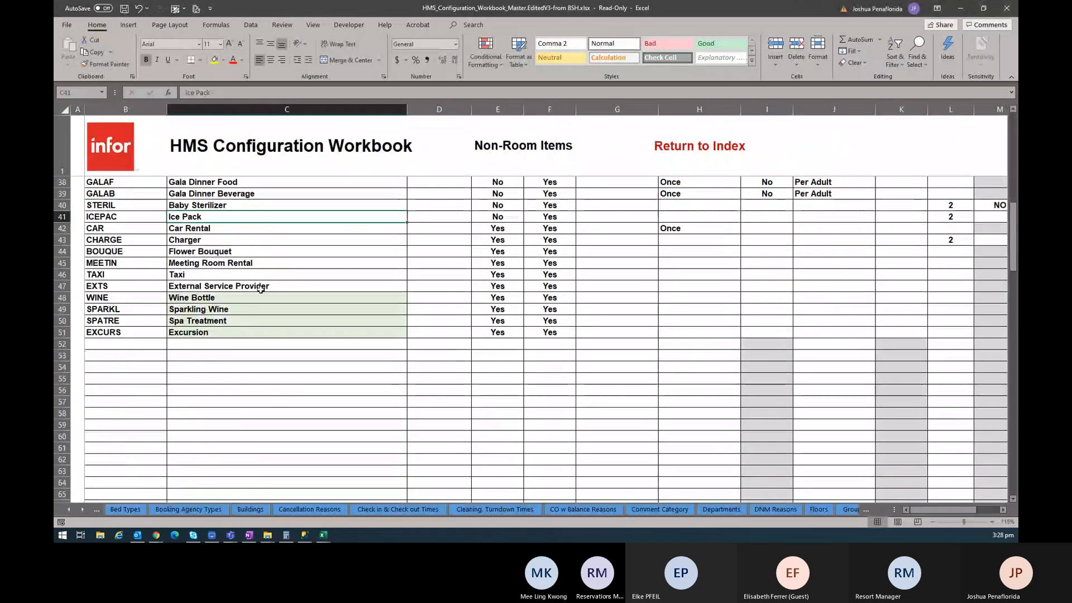
scroll(464, 226, "up", 5)
left_click(699, 145)
scroll(194, 405, "down", 2)
left_click(235, 428)
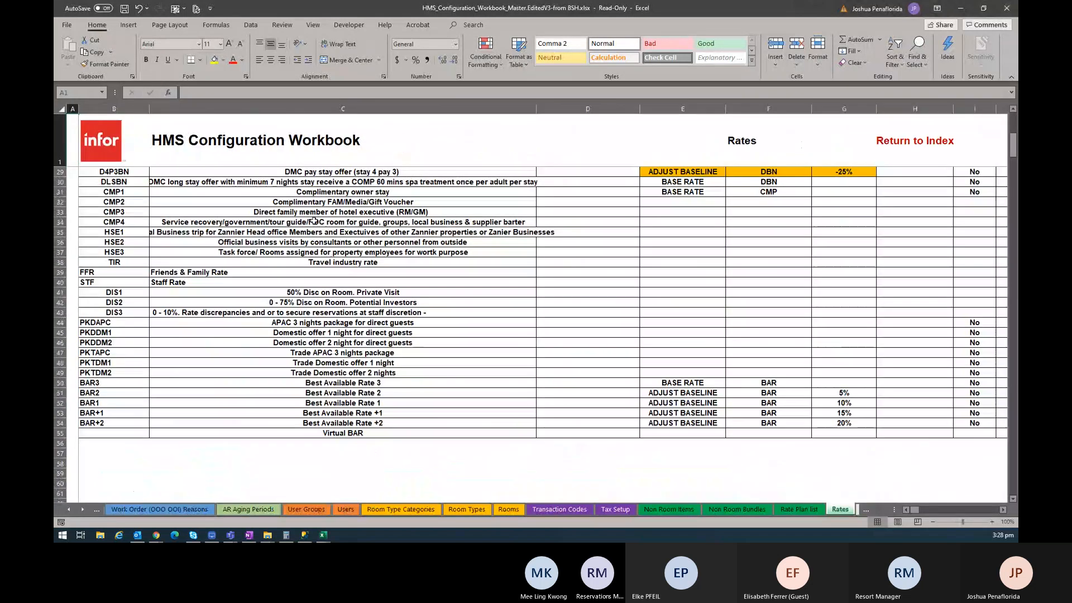
Review the rate list and copy the code TBN of the Tour Operator contracted based rate
scroll(314, 221, "up", 10)
scroll(314, 221, "down", 6)
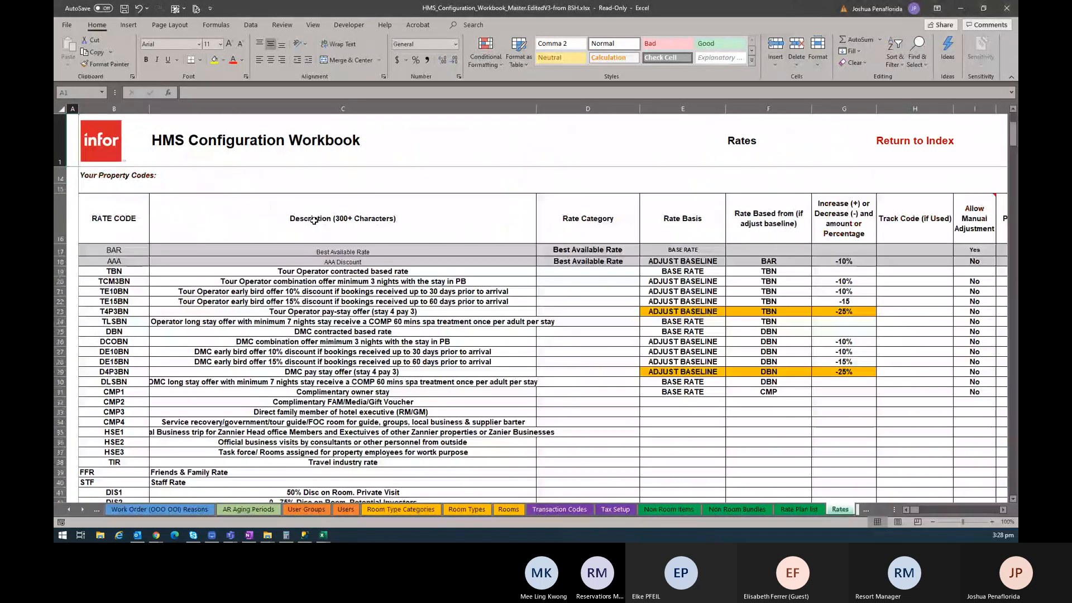
scroll(314, 219, "up", 1)
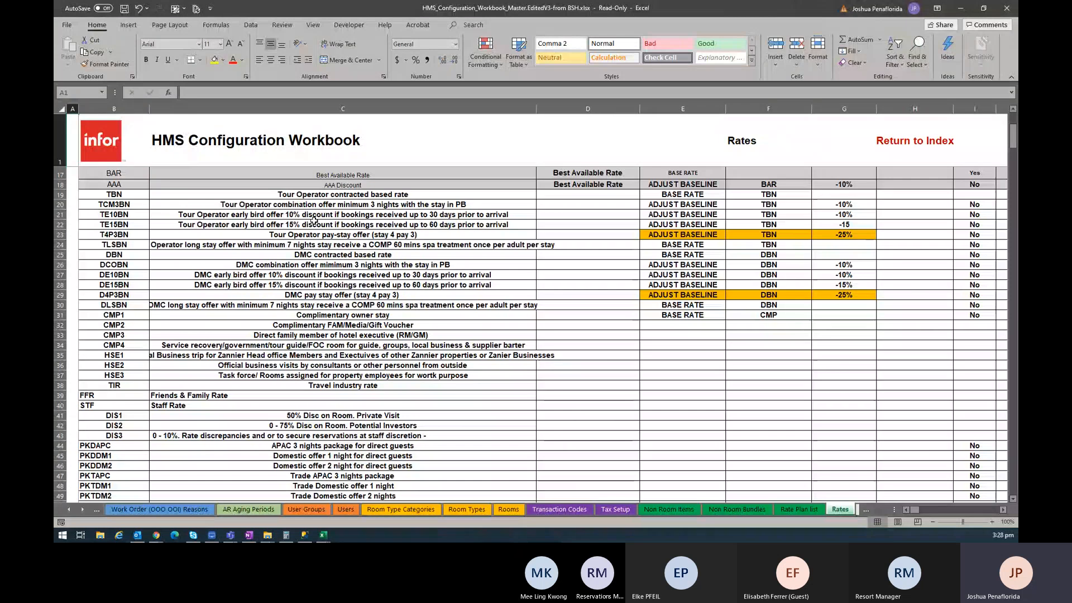
left_click(315, 217)
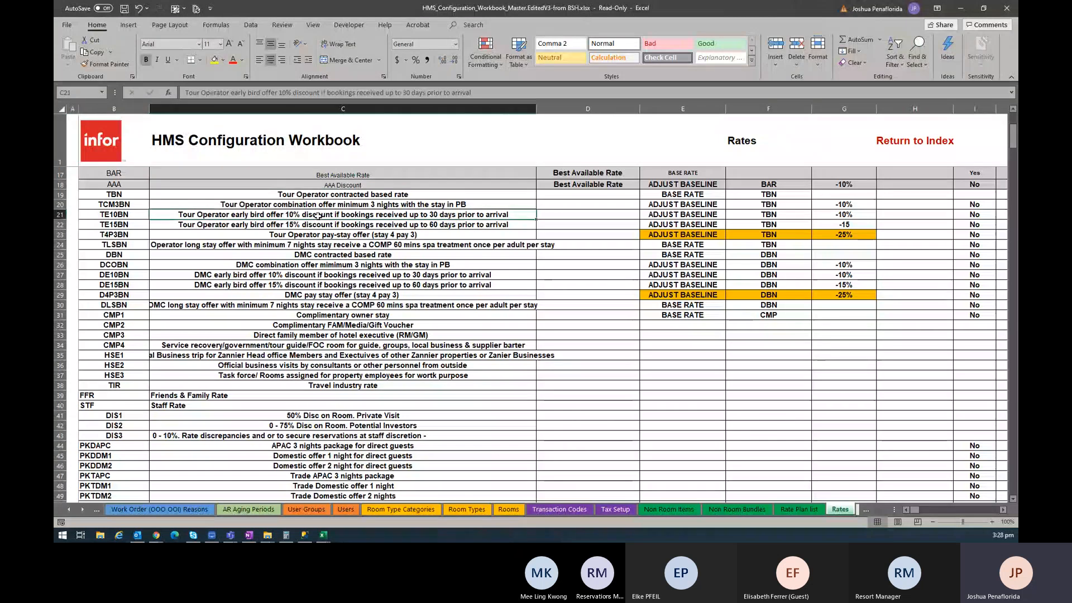
left_click(366, 195)
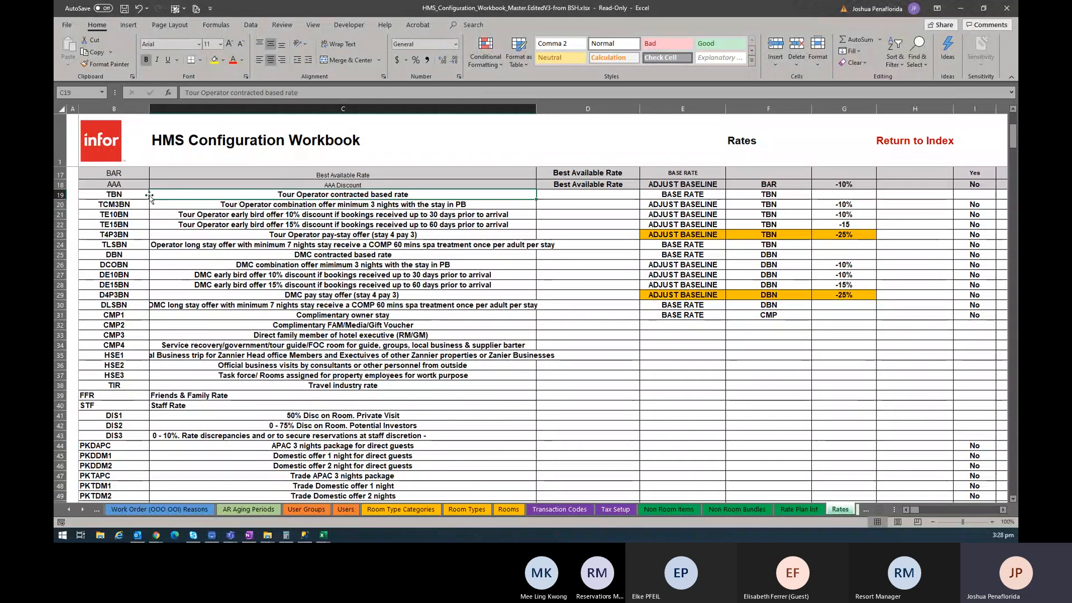
key("Left")
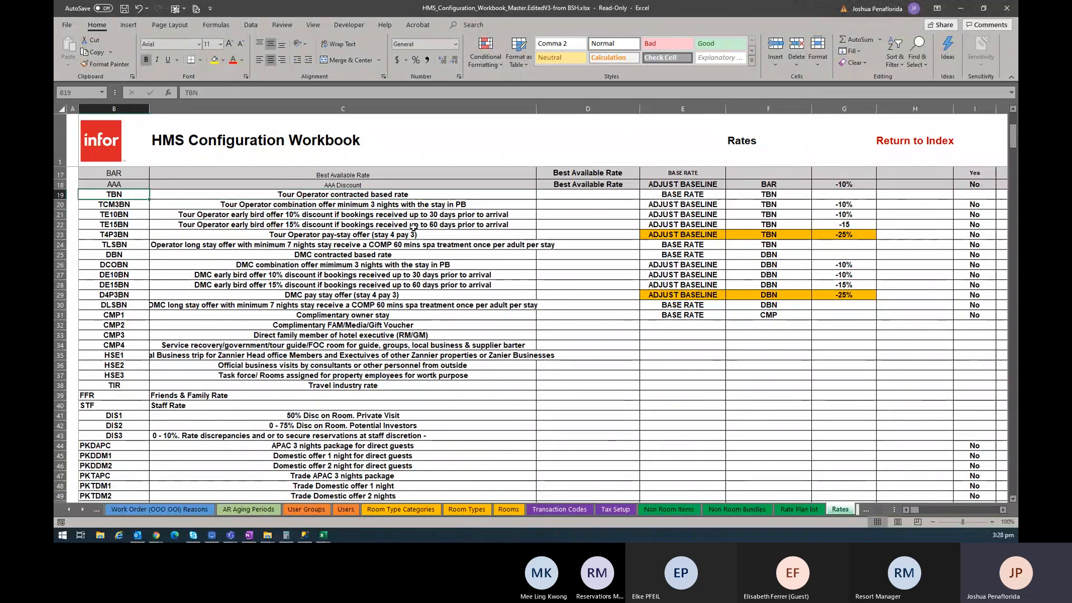
key("ctrl+c")
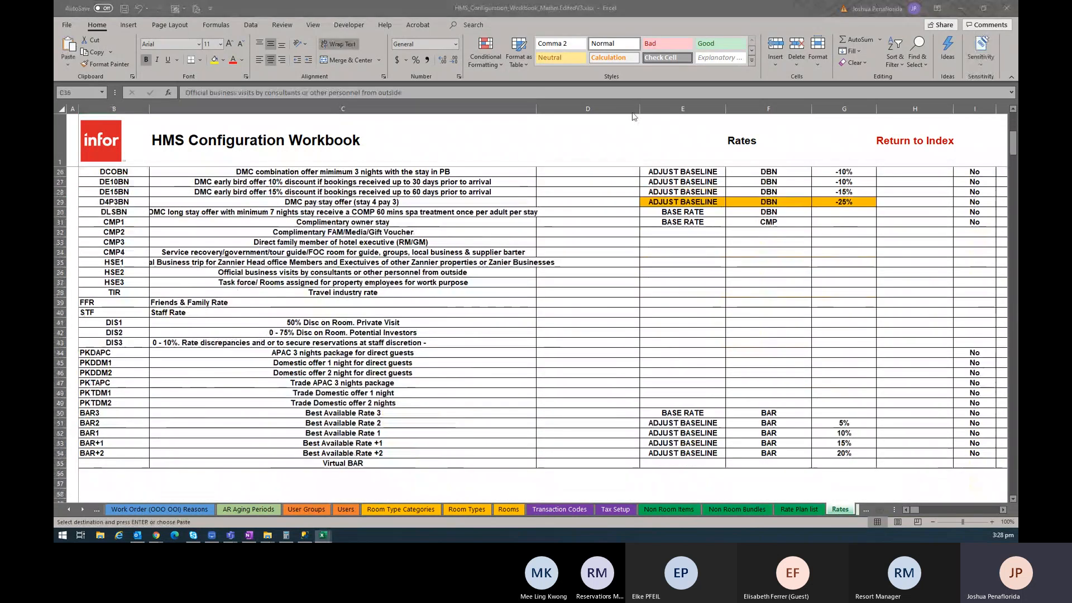
Close the older workbook HMS_Configuration_Workbook_Master.EditedV3.xlsx without saving its changes
left_click(1006, 8)
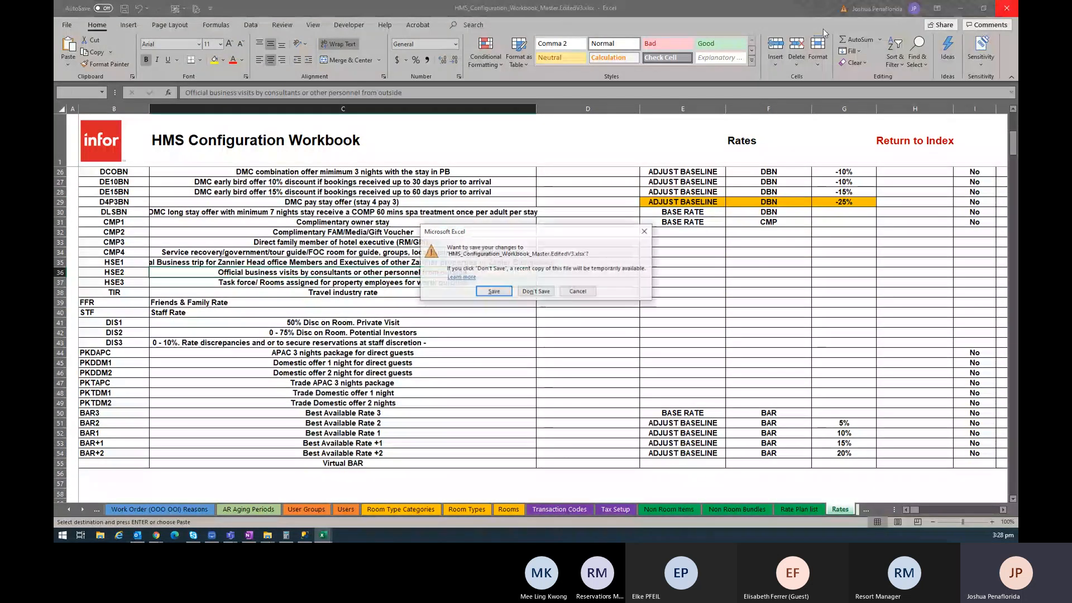
left_click(541, 293)
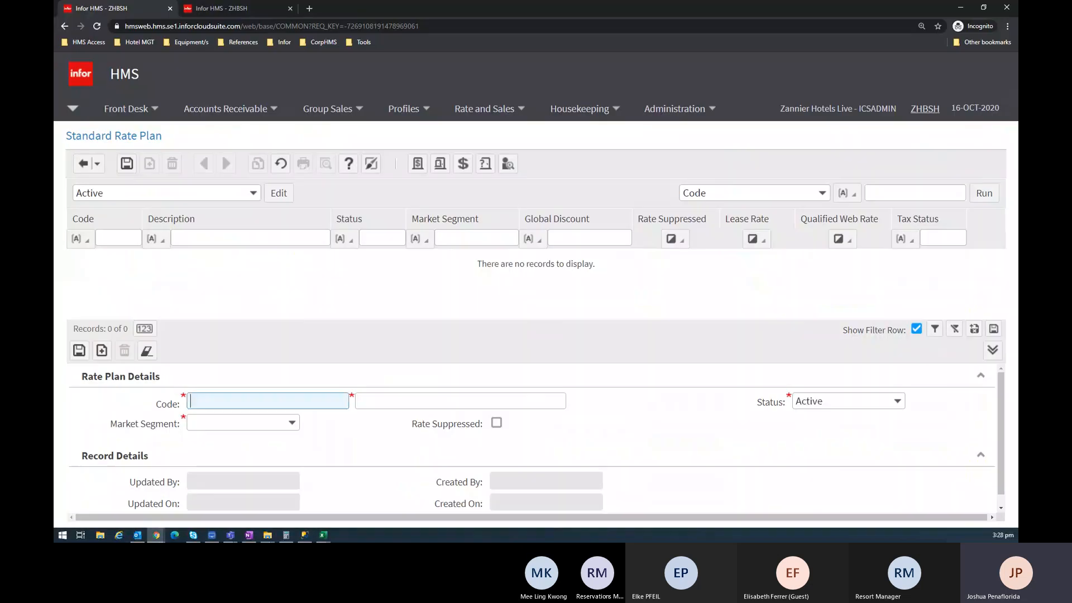
Switch to Infor HMS and enter TBN as the code of the new standard rate plan
key("alt+Tab")
left_click(247, 402)
left_click(394, 402)
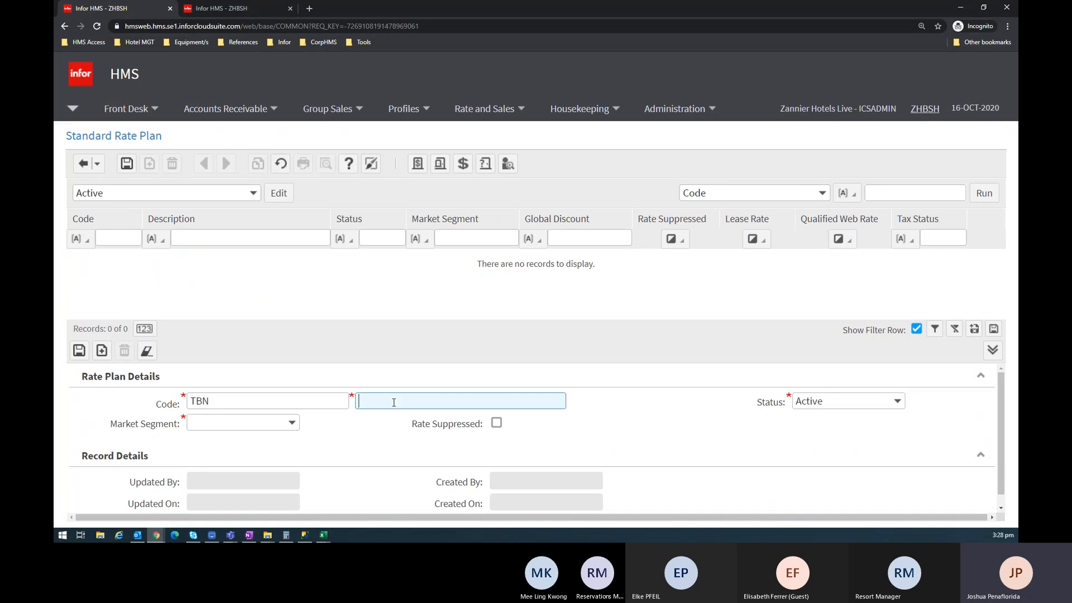
Copy "Tour Operator contracted based rate" from the Excel Rates sheet into the TBN rate plan's description in Infor HMS
key("alt+Tab")
key("Right")
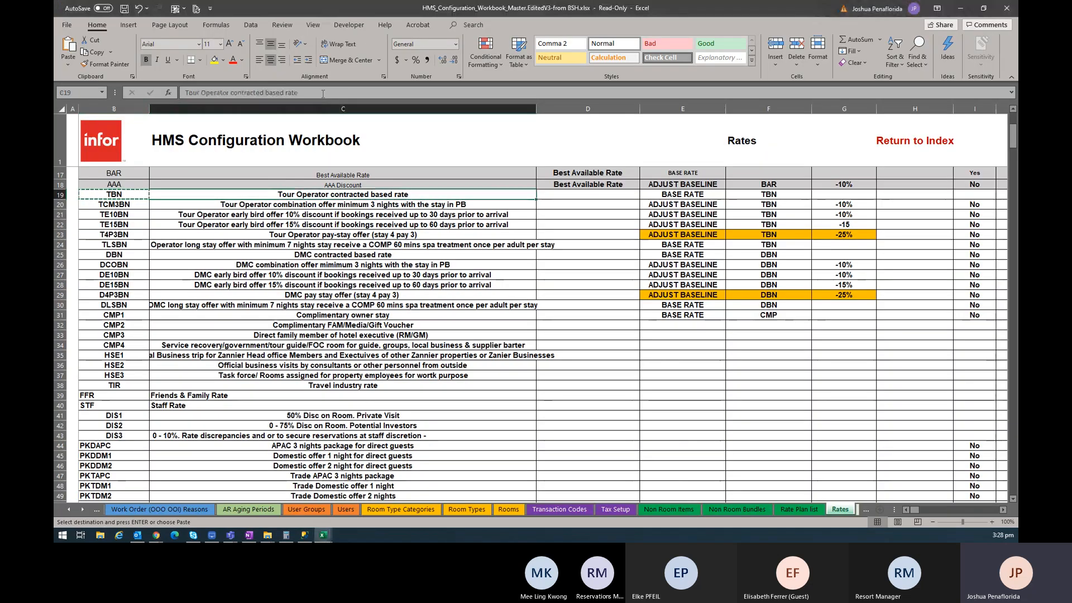
left_click_drag(298, 92, 109, 90)
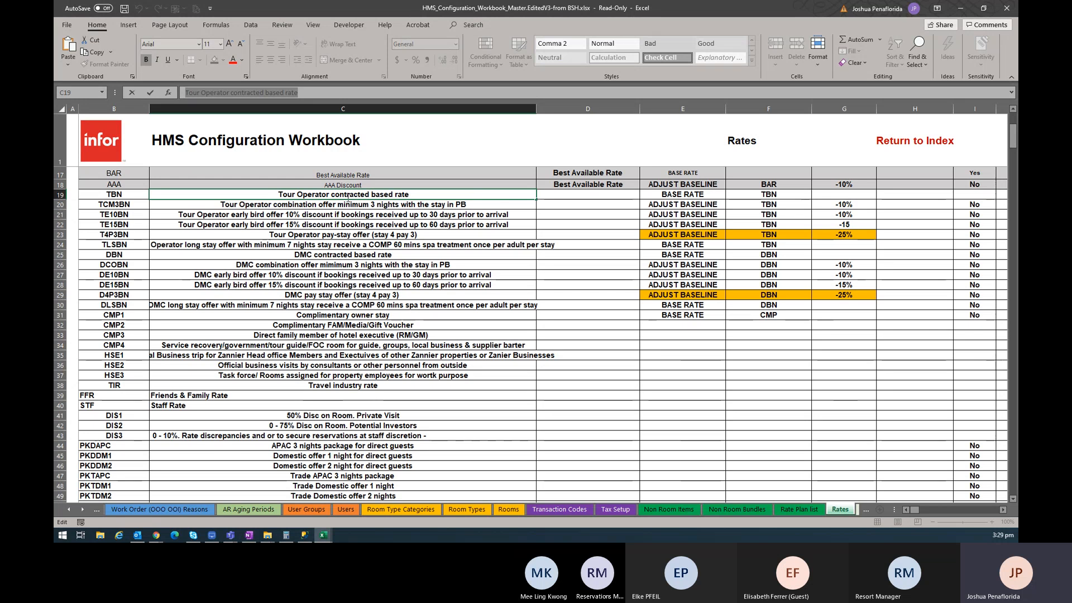
scroll(352, 264, "down", 1)
scroll(354, 264, "up", 1)
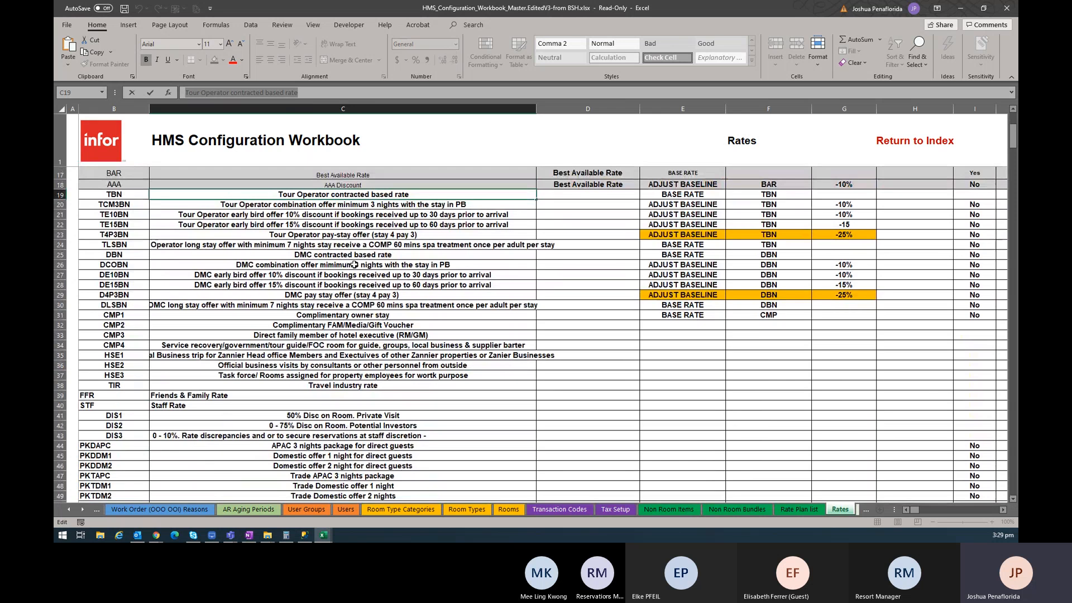
scroll(354, 265, "down", 2)
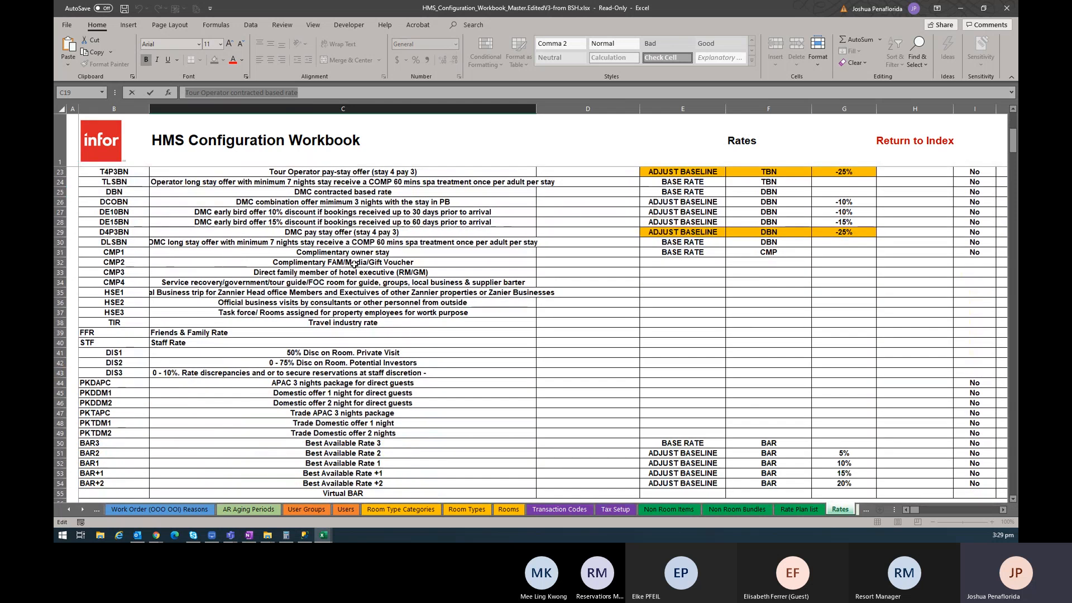
key("alt+Tab")
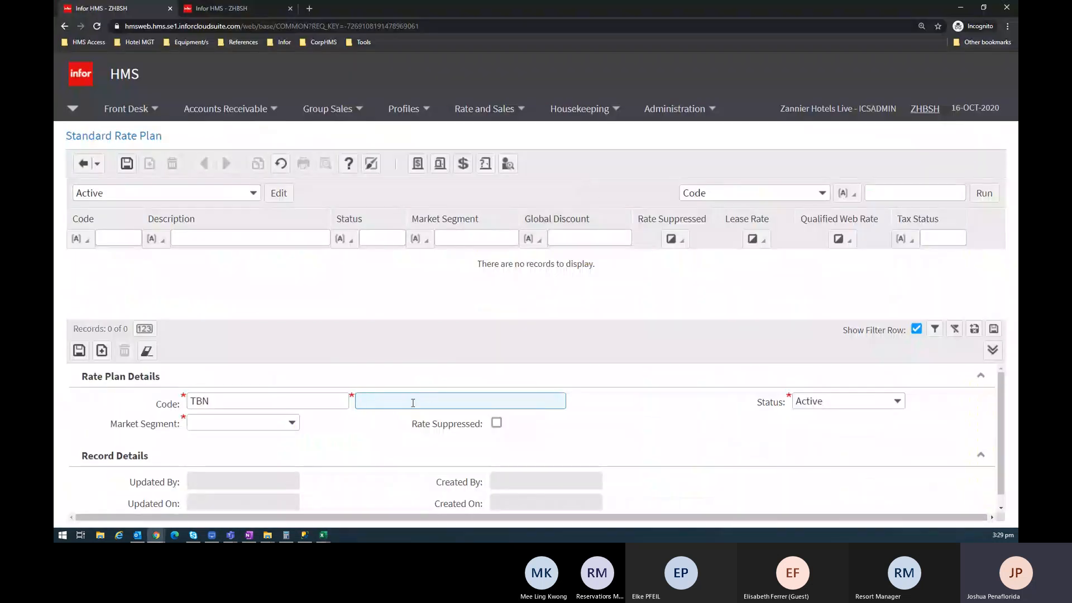
key("ctrl+v")
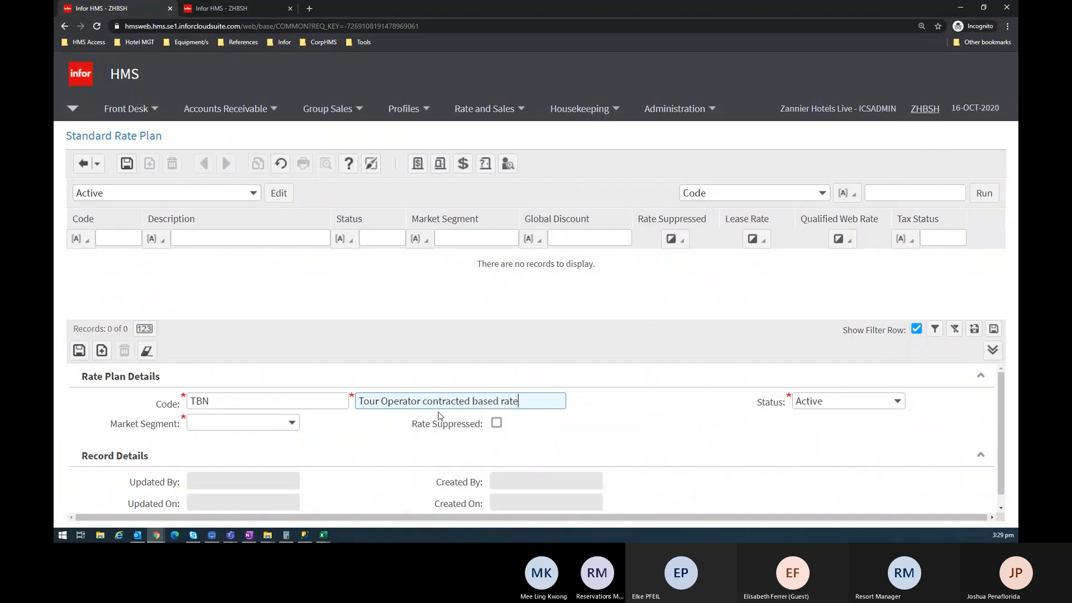
key("Tab")
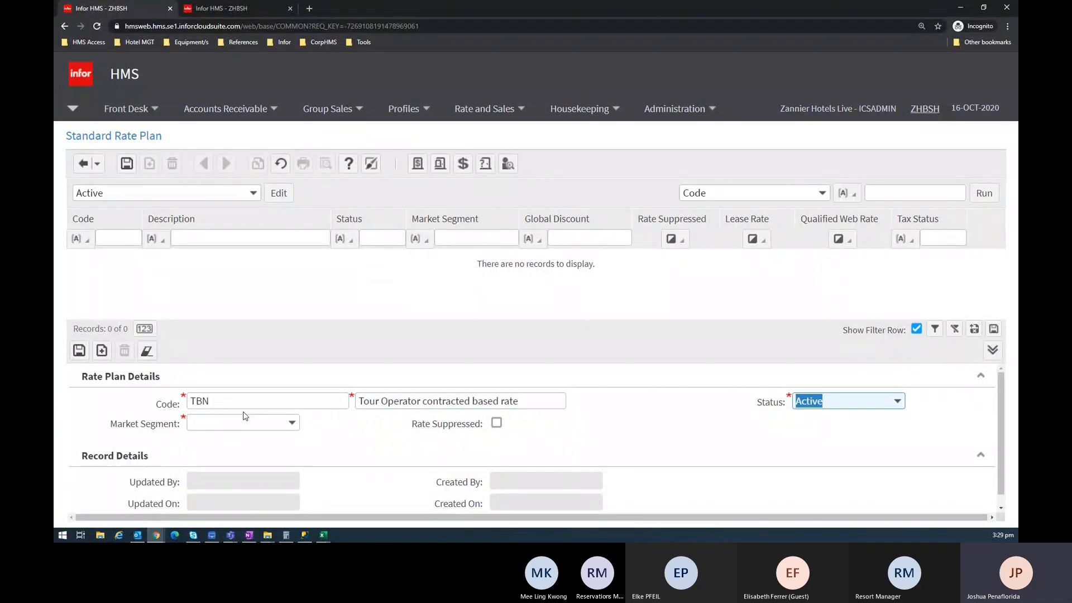
Open the market segment choices, then examine the Excel Rates sheet's columns for settings that apply to the TBN rate
left_click(289, 424)
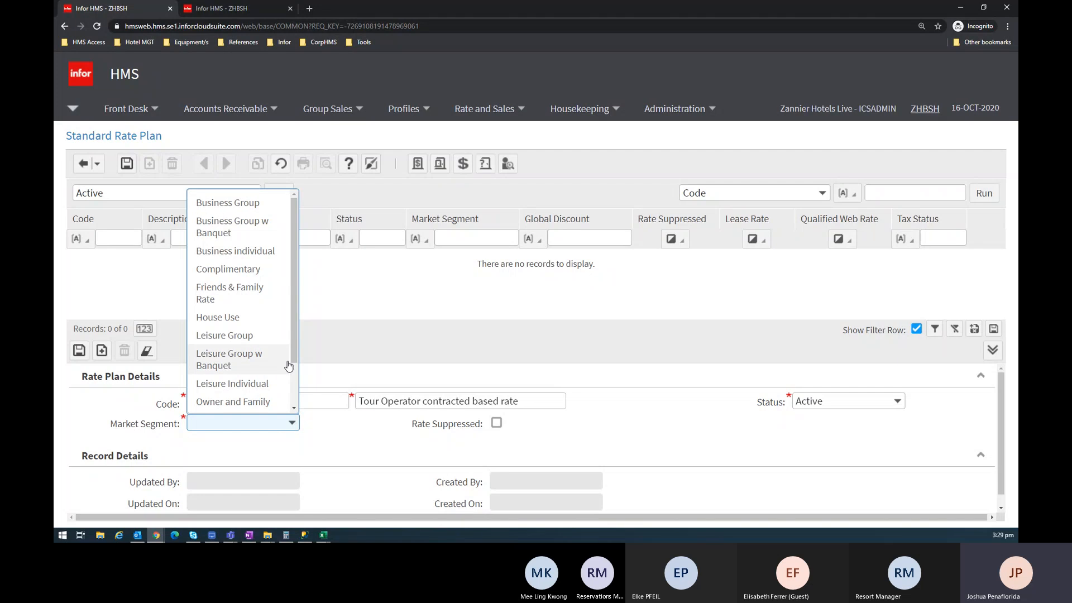
key("alt+Tab")
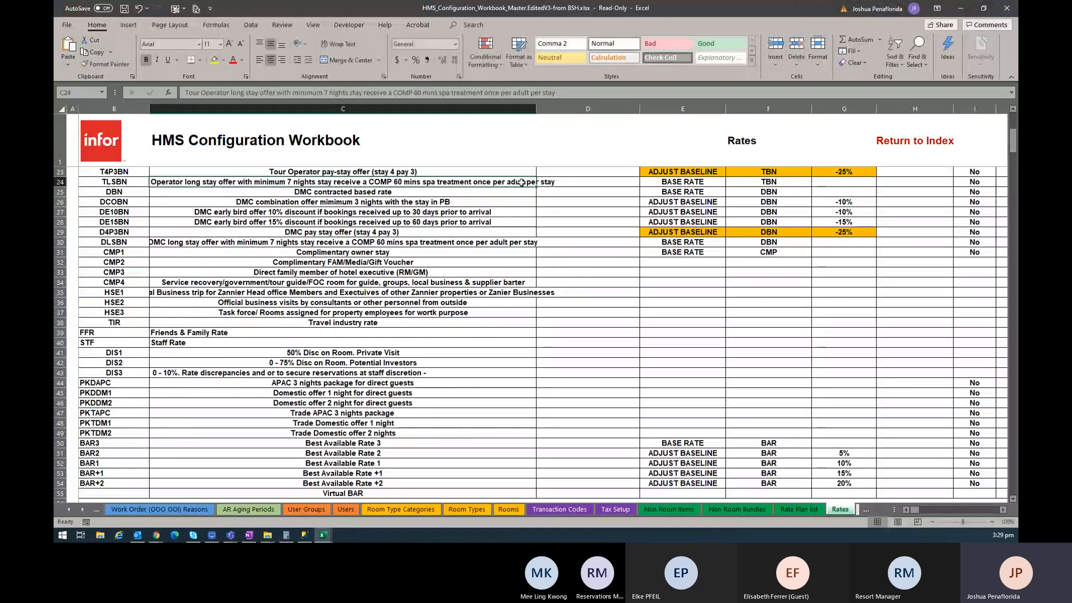
key("Right")
key("Right")
key("Right")
key("Right")
key("Right")
key("Right")
key("Right")
key("Right")
key("Right")
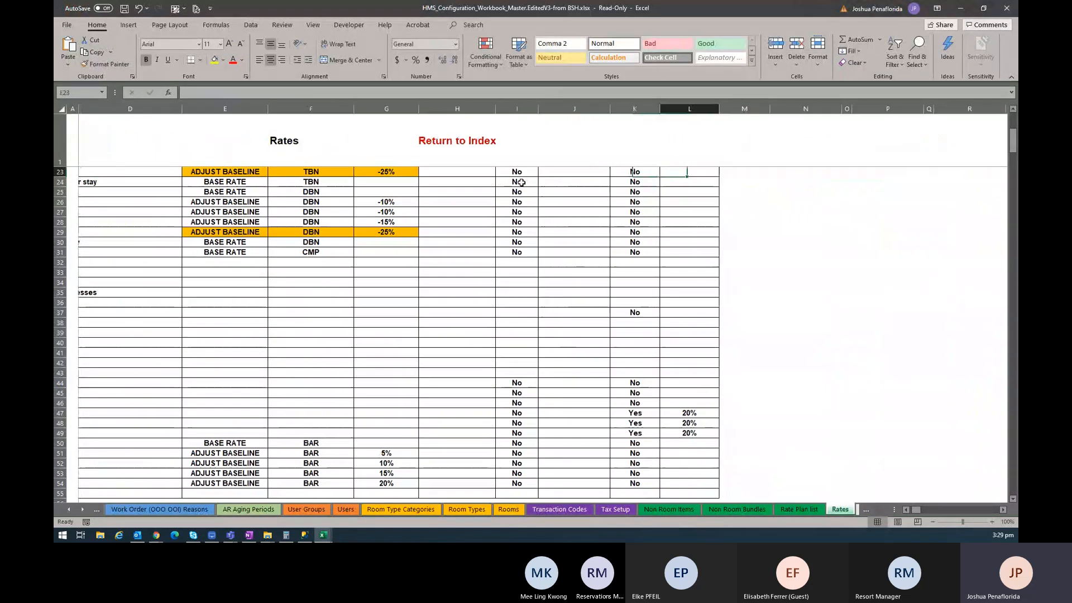
key("Up")
key("Up")
key("Left")
key("Left")
key("Left")
key("Left")
key("Left")
key("Left")
key("Left")
key("Left")
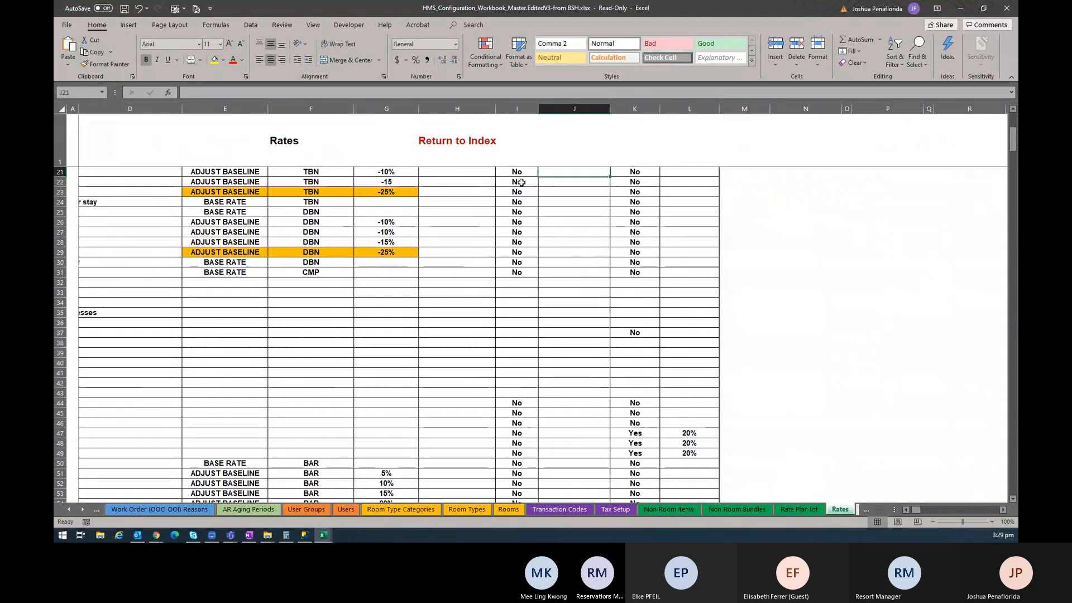
key("ctrl+Home")
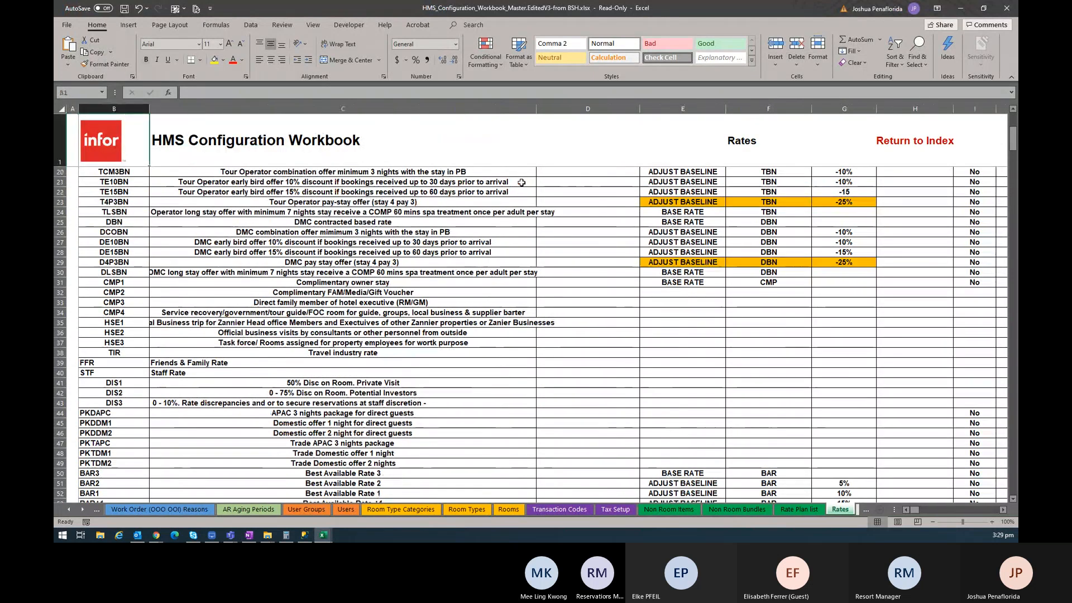
key("Down")
key("Down")
scroll(530, 223, "down", 6)
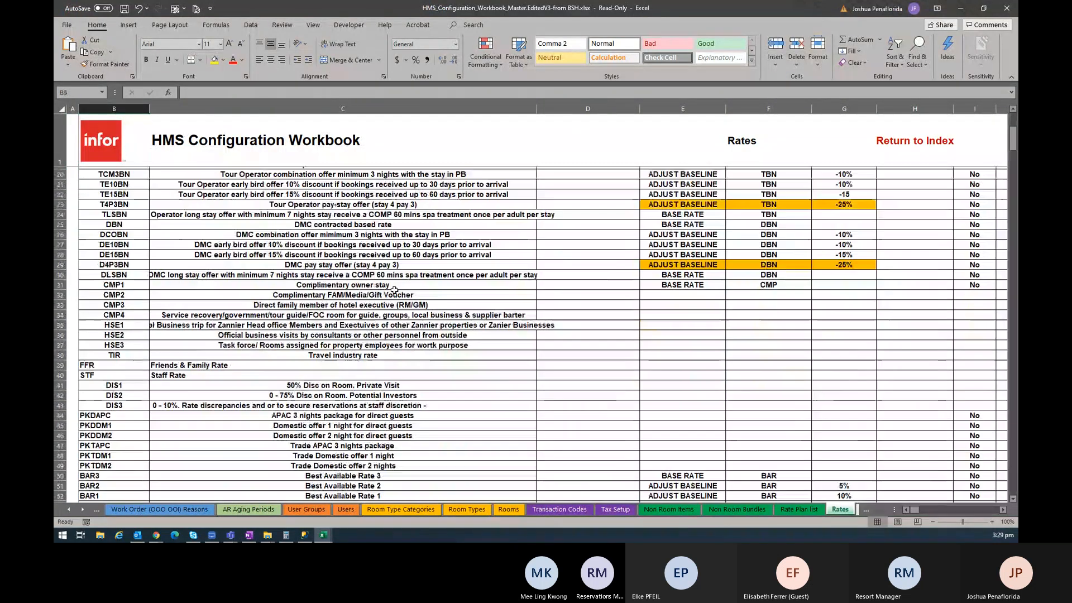
scroll(123, 200, "up", 1)
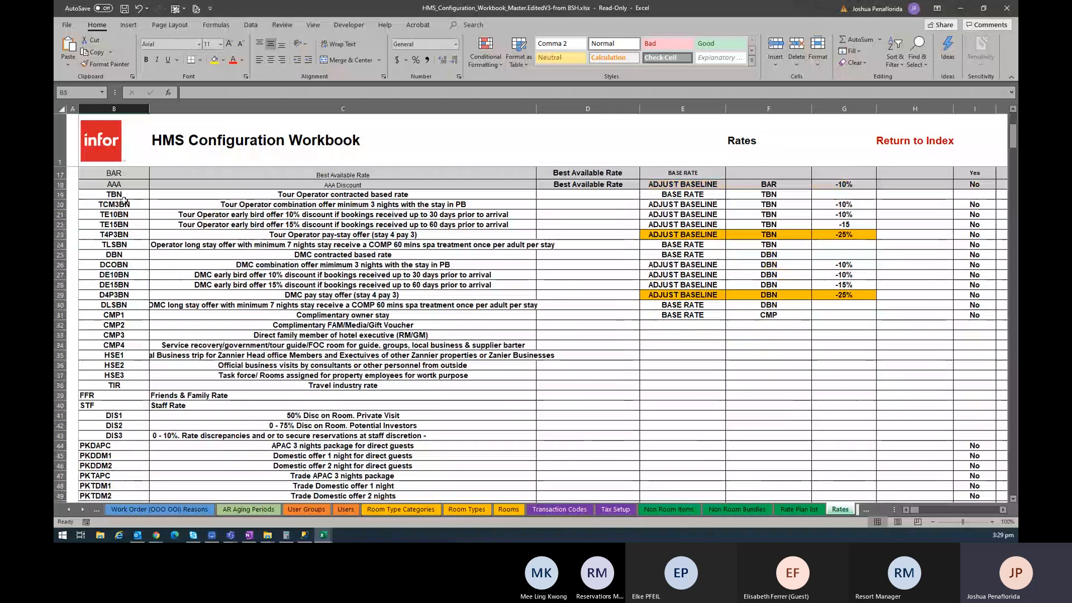
left_click(783, 194)
scroll(785, 190, "up", 2)
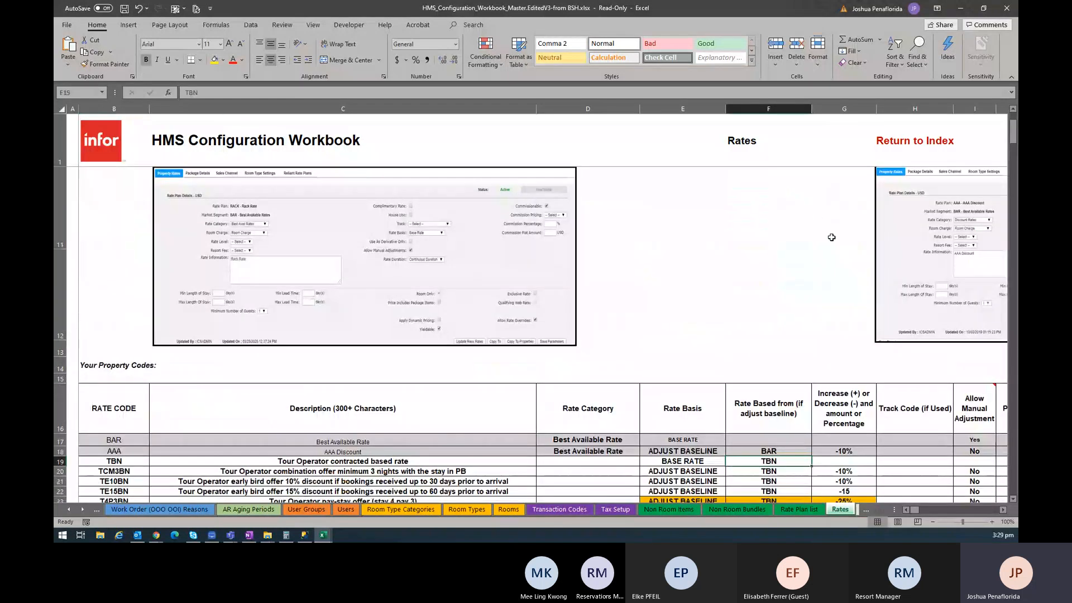
scroll(831, 234, "down", 1)
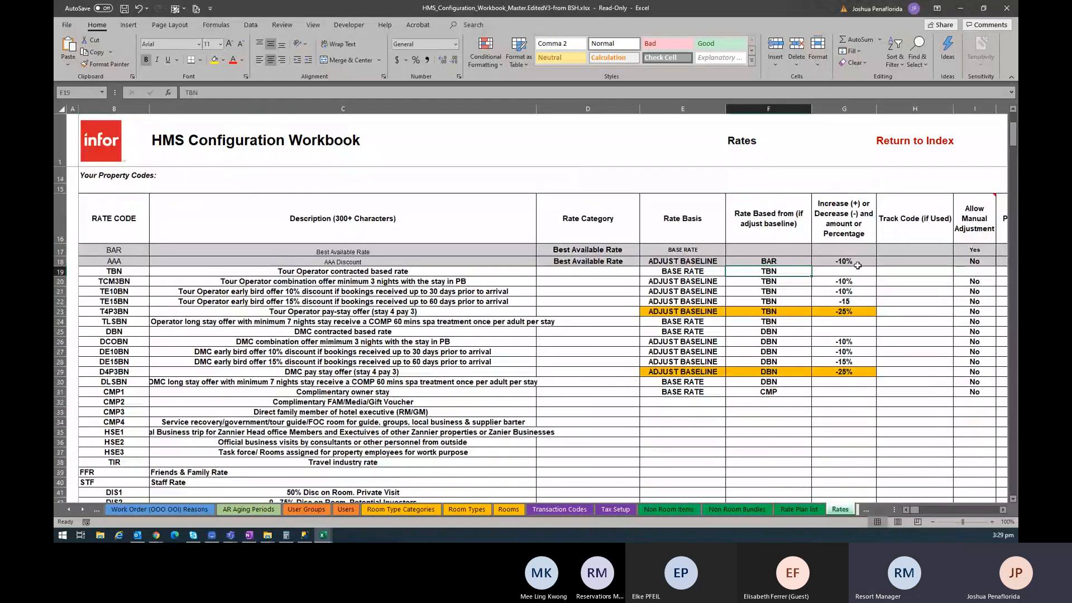
Back in Infor HMS, set the TBN plan's market segment to Leisure Individual, mark the rate as suppressed and save the record
key("alt+Tab")
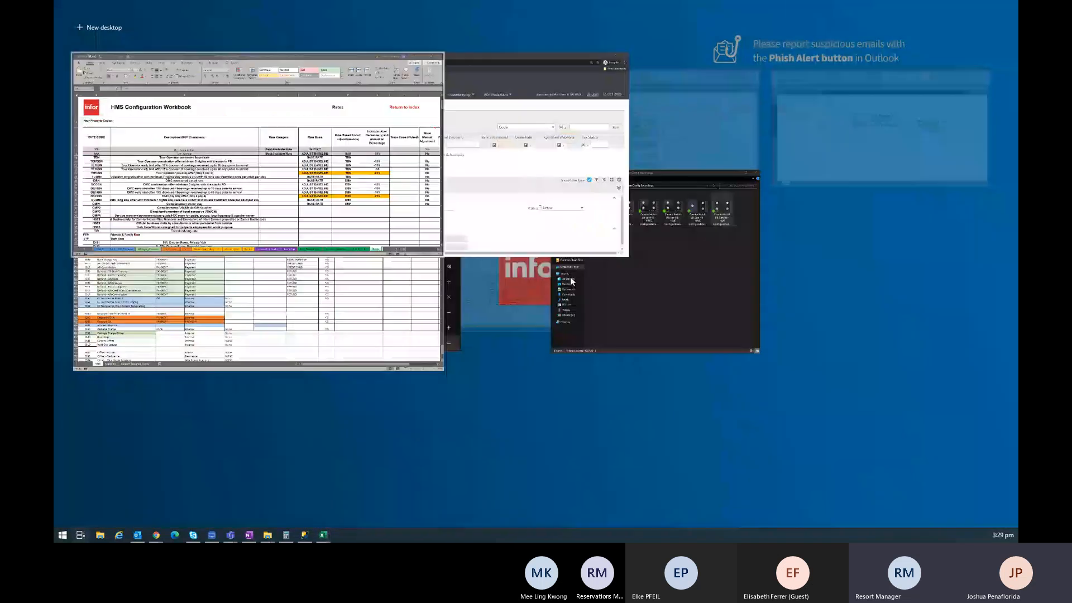
key("super+Tab")
key("super+Tab")
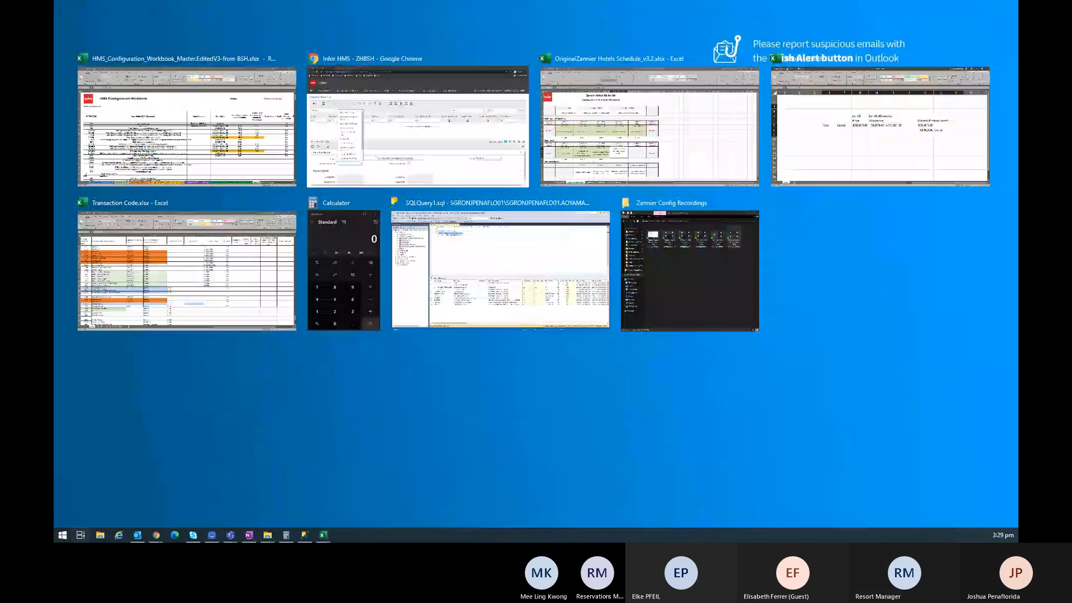
key("alt+Tab")
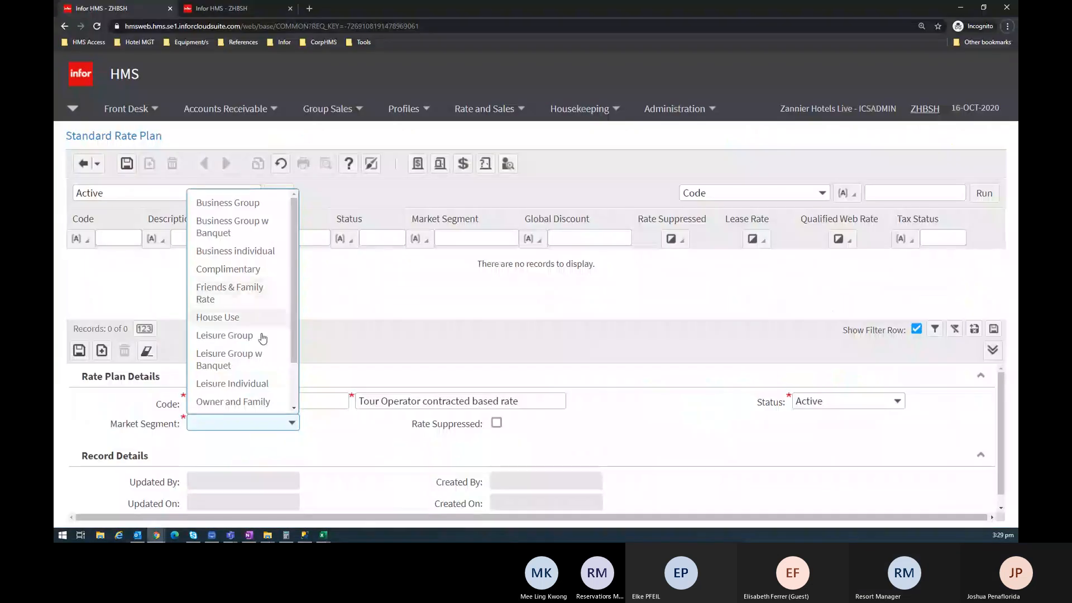
scroll(260, 335, "down", 1)
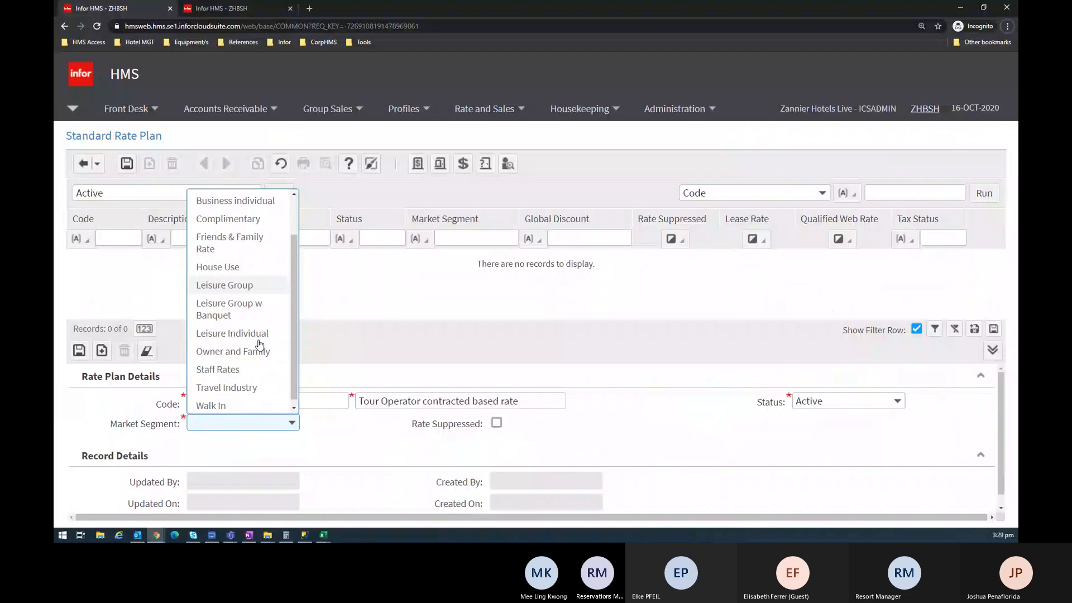
scroll(263, 387, "up", 2)
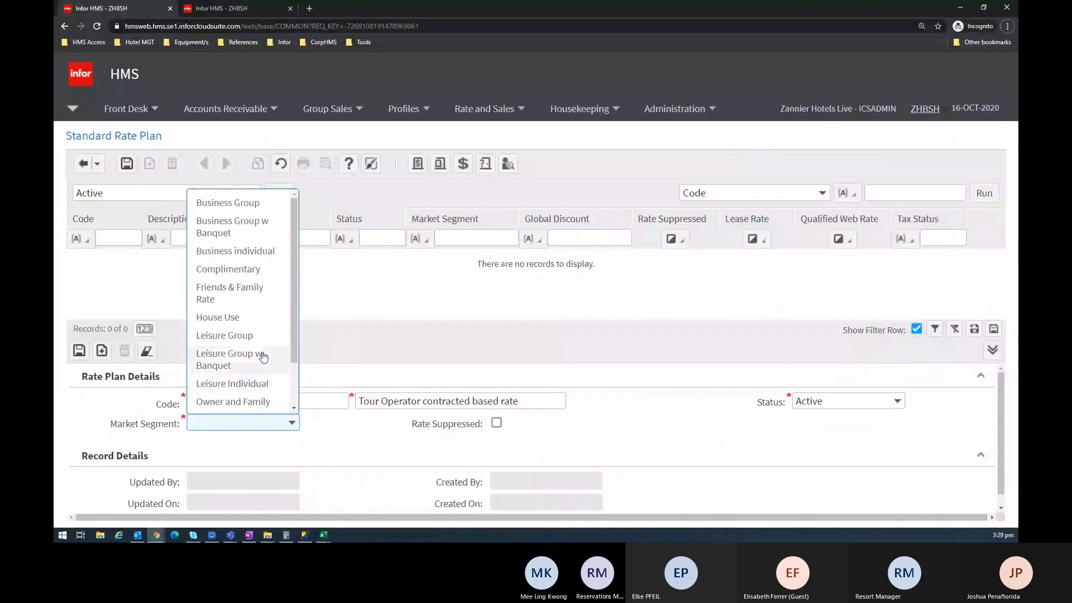
left_click(262, 383)
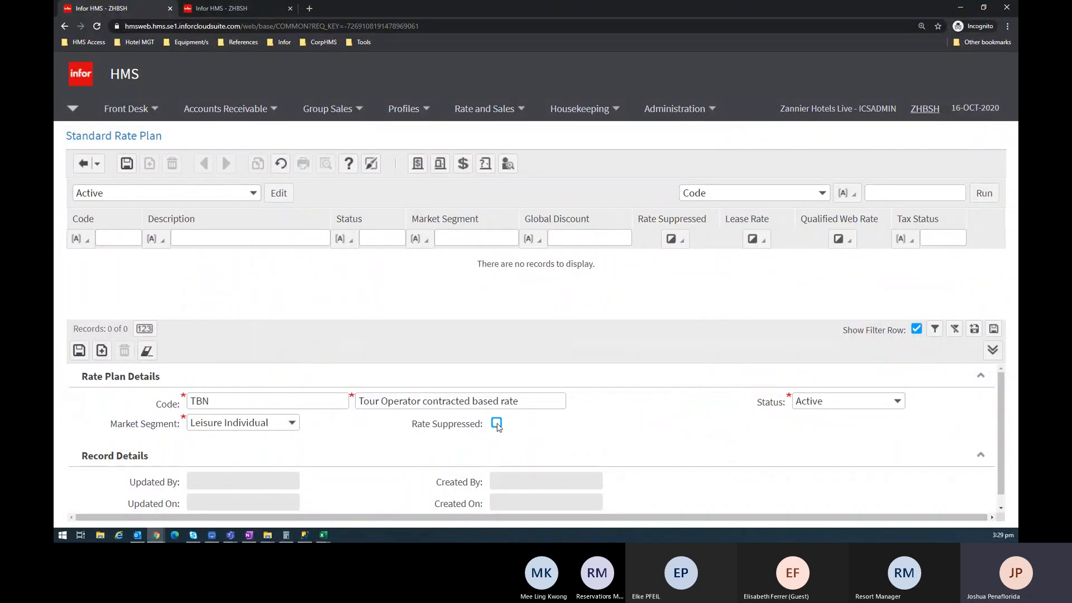
left_click(78, 351)
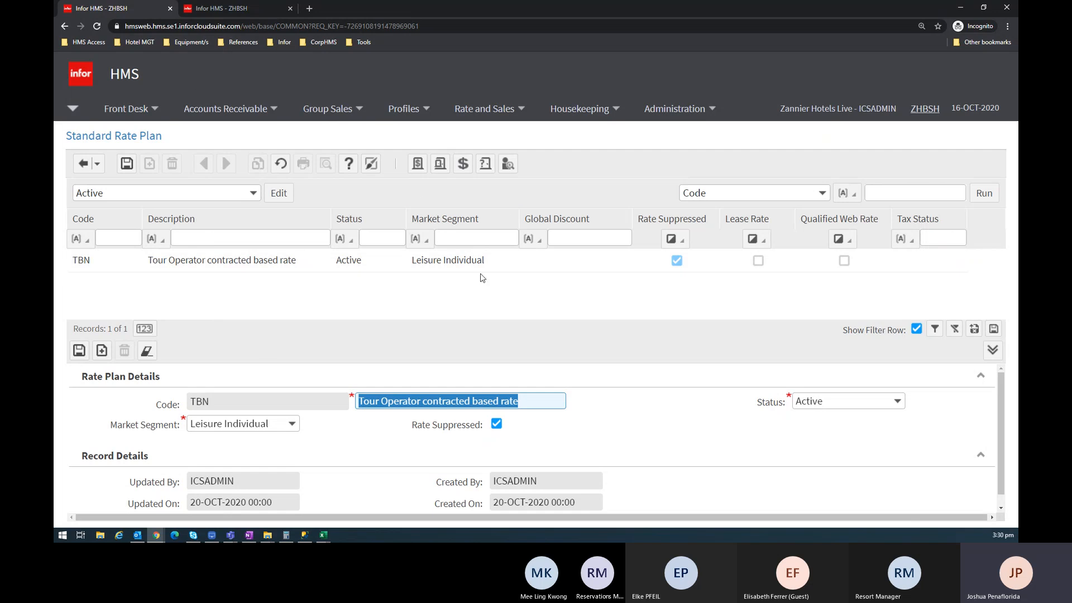
Switch to Excel and review the list of rate codes in the Rates sheet, from TBN down to BAR+2
key("alt+Tab")
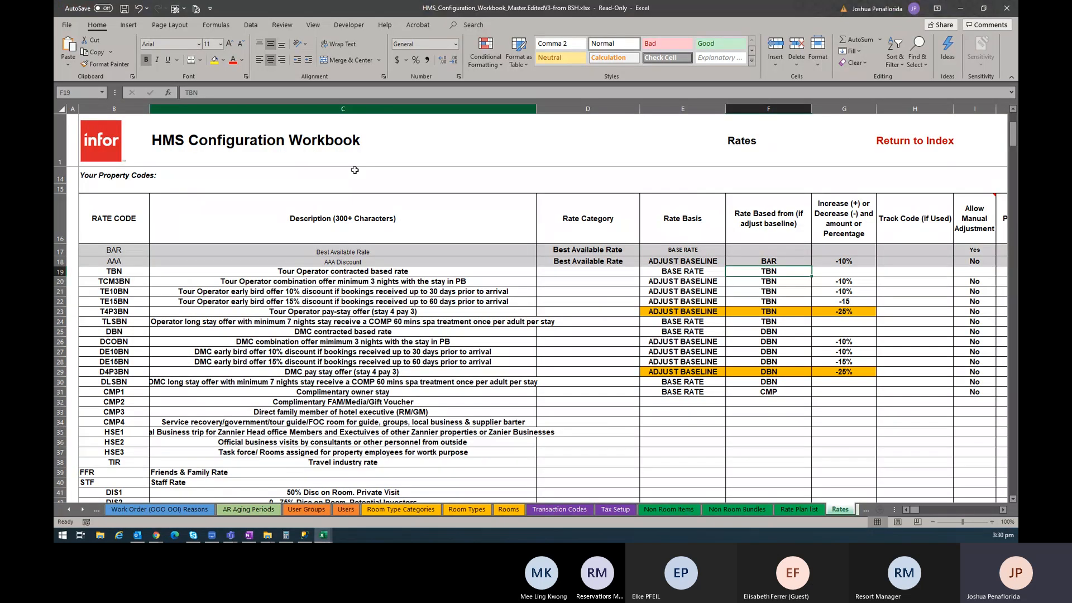
left_click_drag(114, 270, 130, 196)
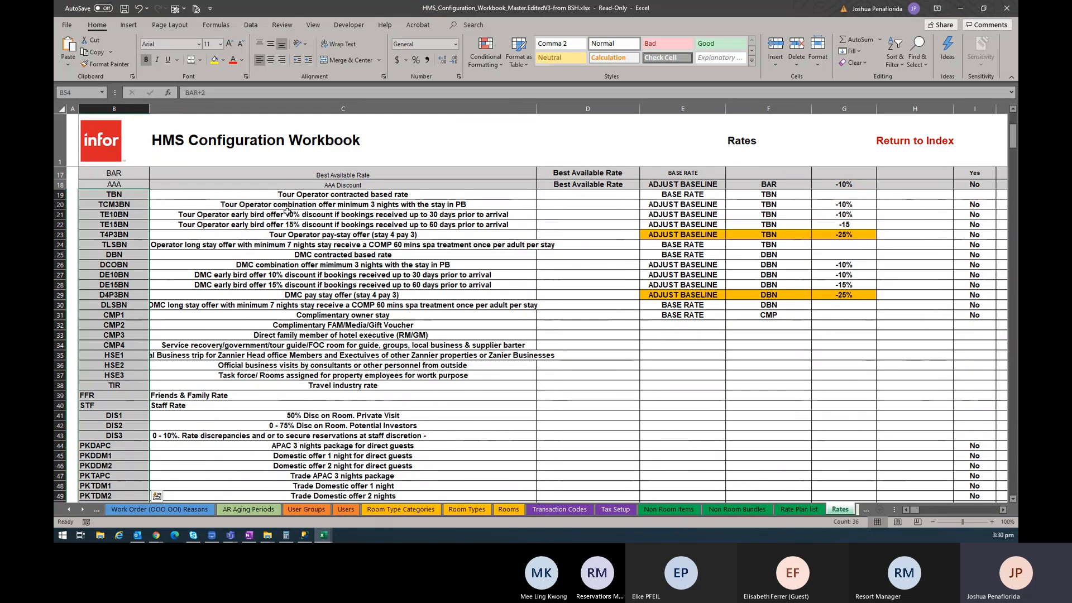
left_click(287, 212)
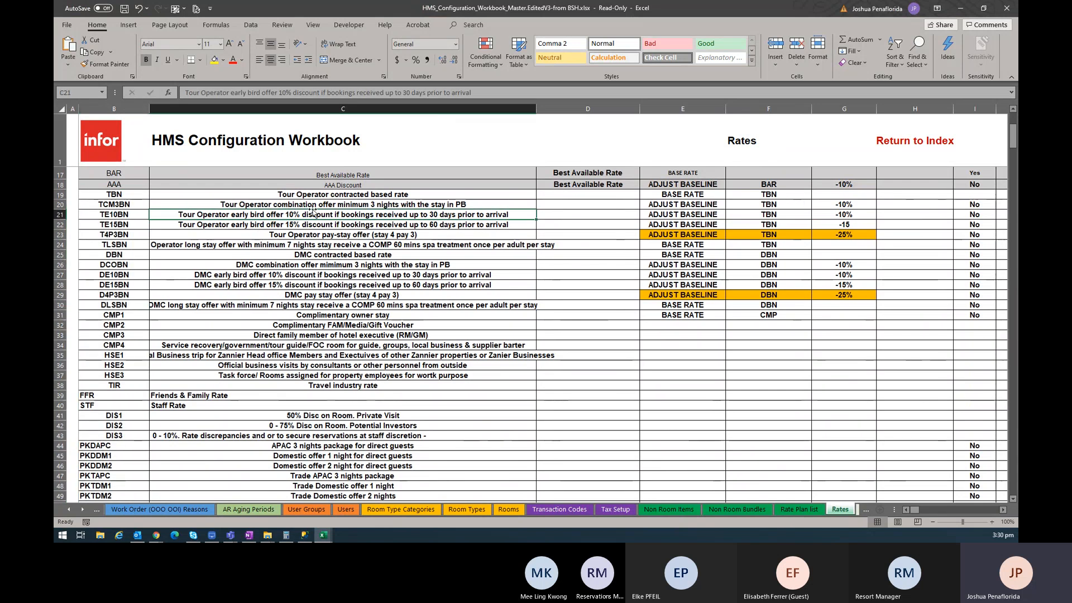
key("alt+Tab")
left_click(372, 428)
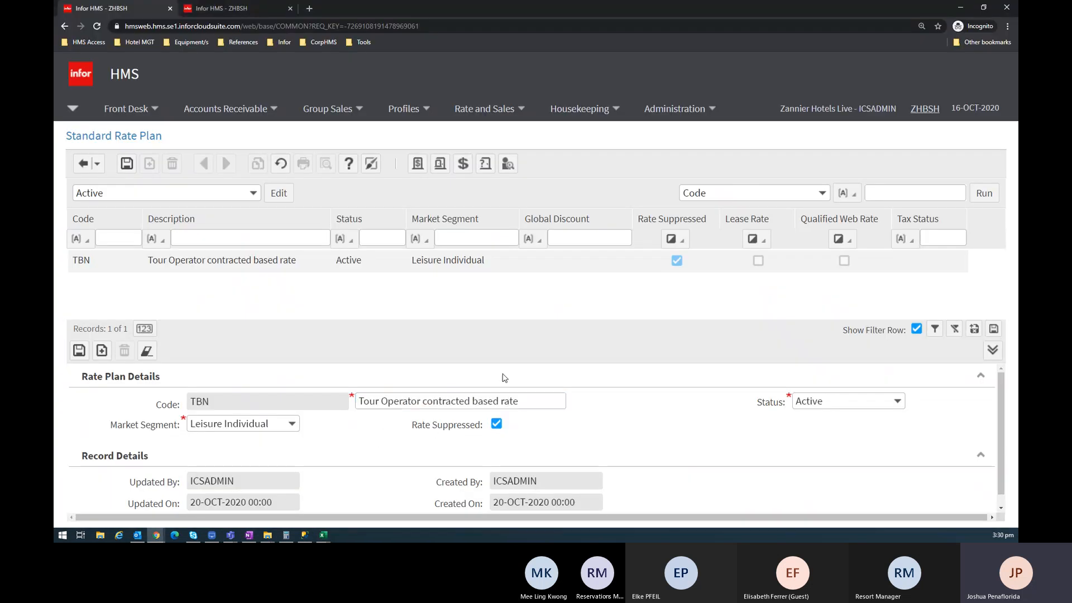
triple_click(529, 405)
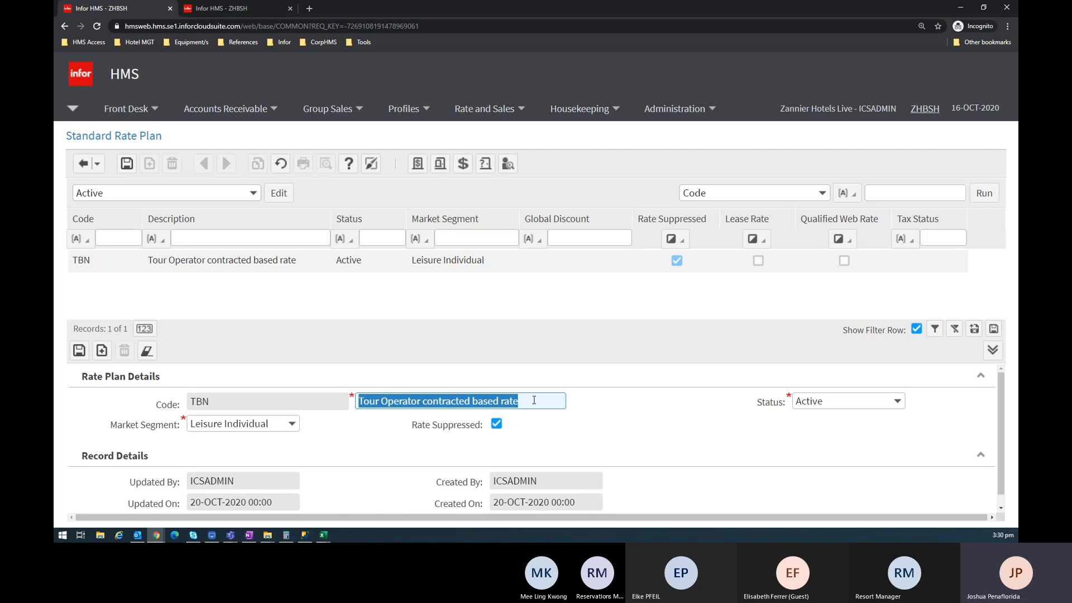
left_click(542, 402)
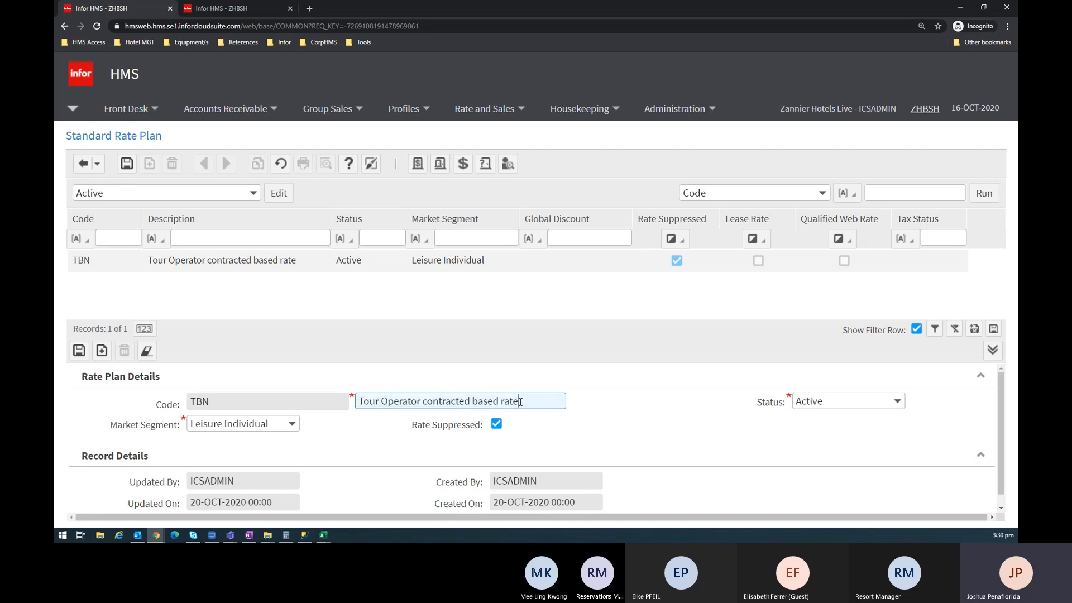
triple_click(547, 402)
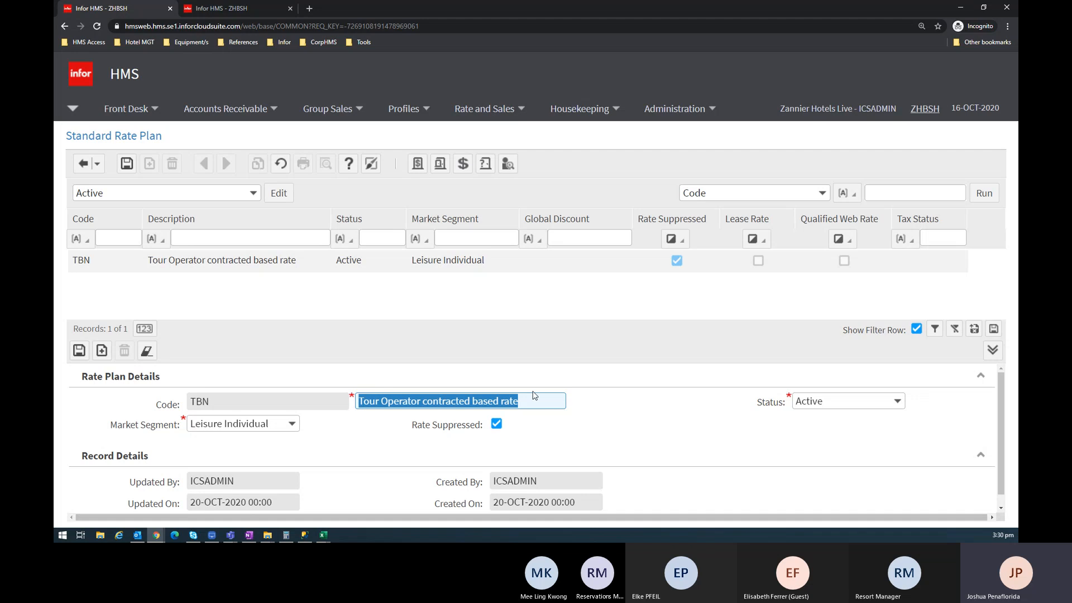
left_click(648, 370)
left_click(603, 386)
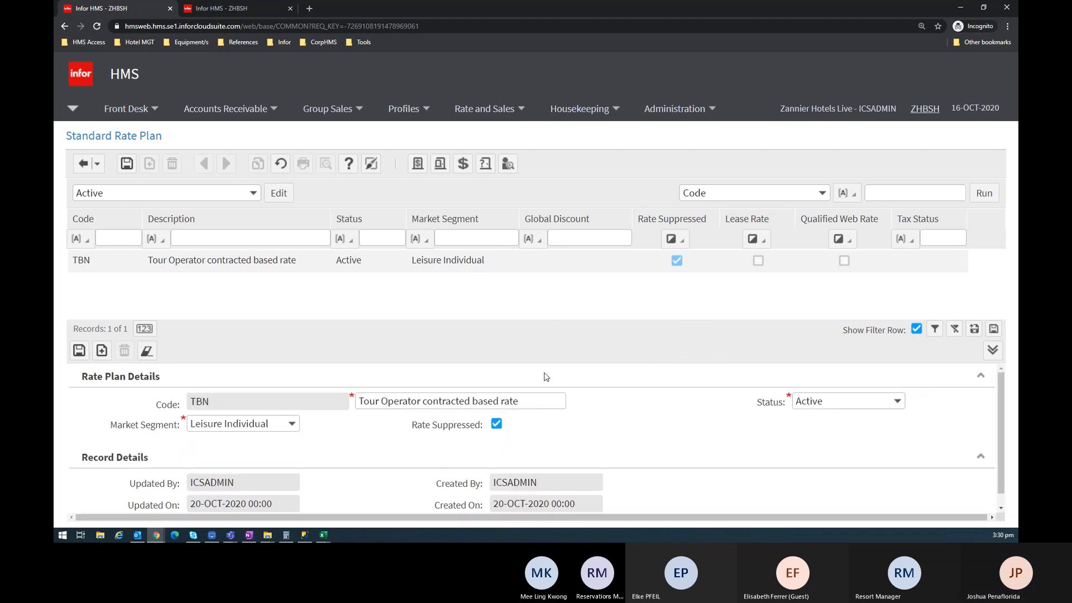
In Infor HMS, open Room Rates, view the rate plans available as new VND property rates, and close that list
left_click(501, 118)
mouse_move(492, 214)
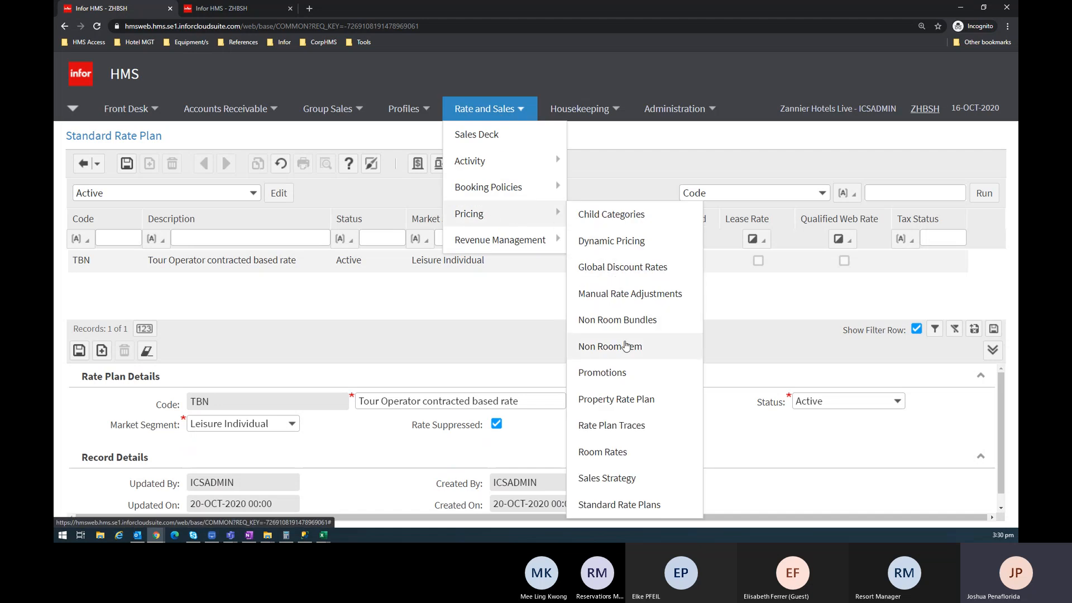
left_click(625, 464)
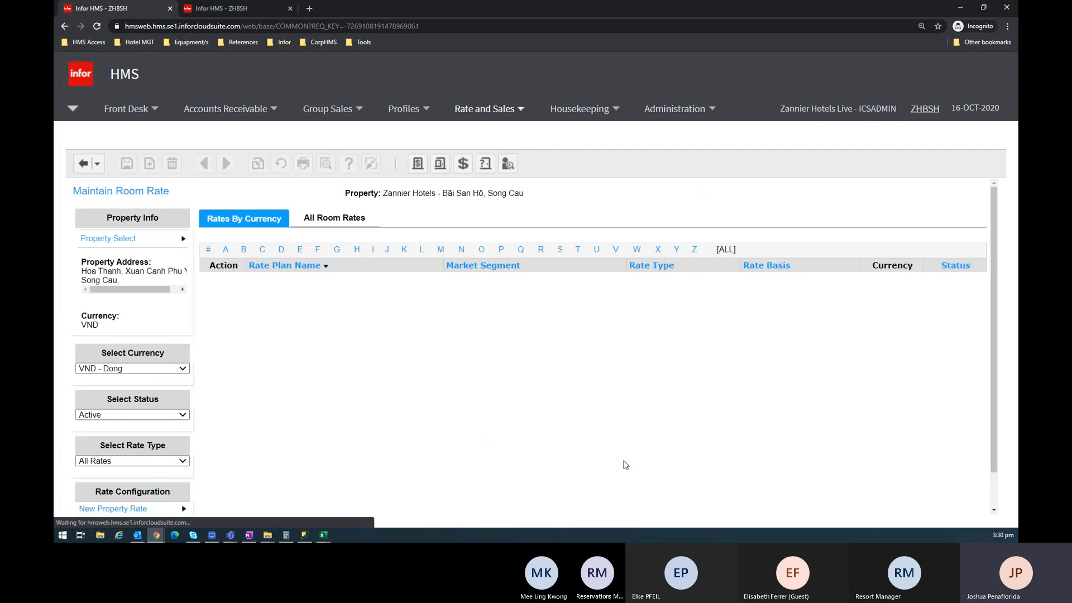
scroll(426, 336, "down", 1)
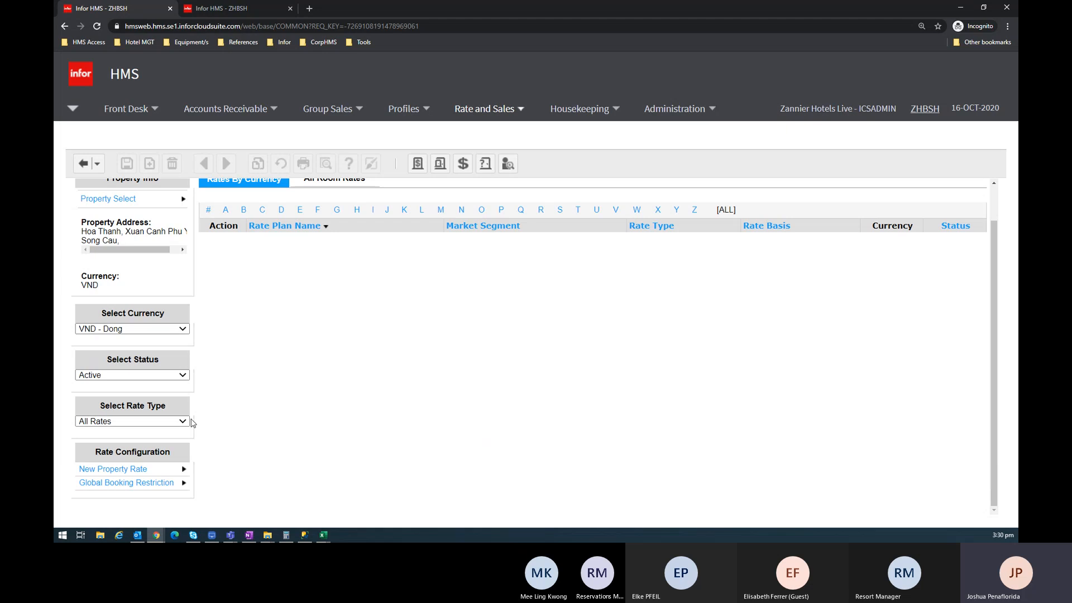
left_click(154, 473)
left_click(153, 472)
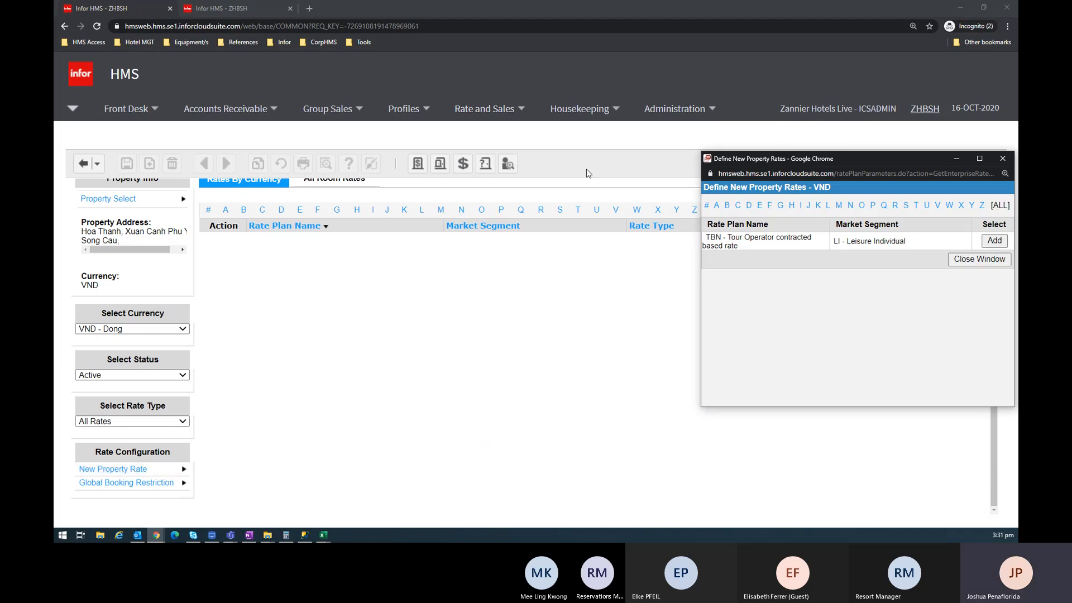
left_click_drag(761, 159, 348, 176)
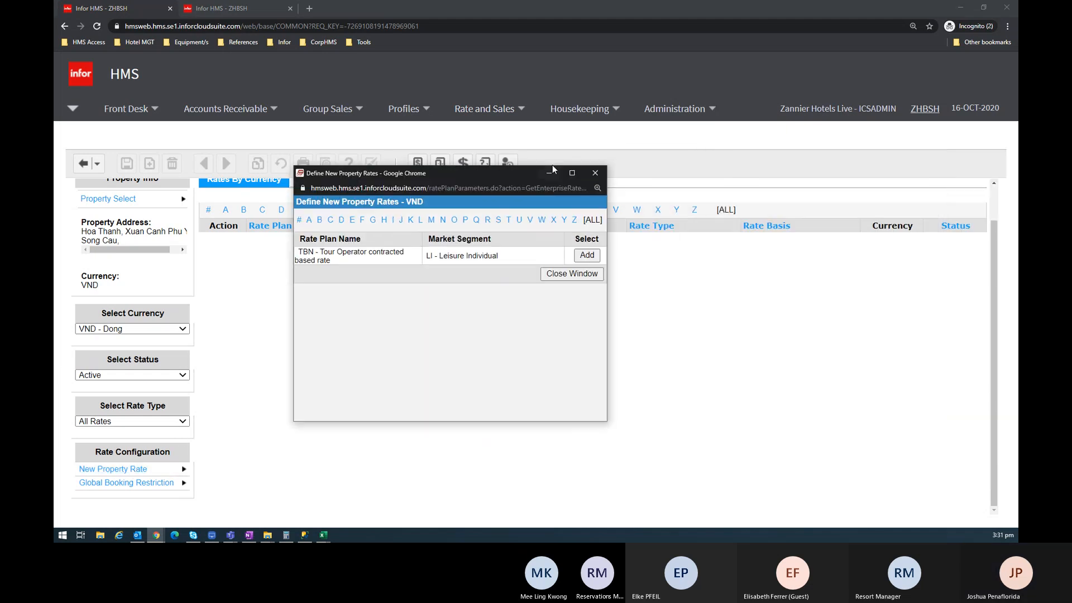
left_click(603, 173)
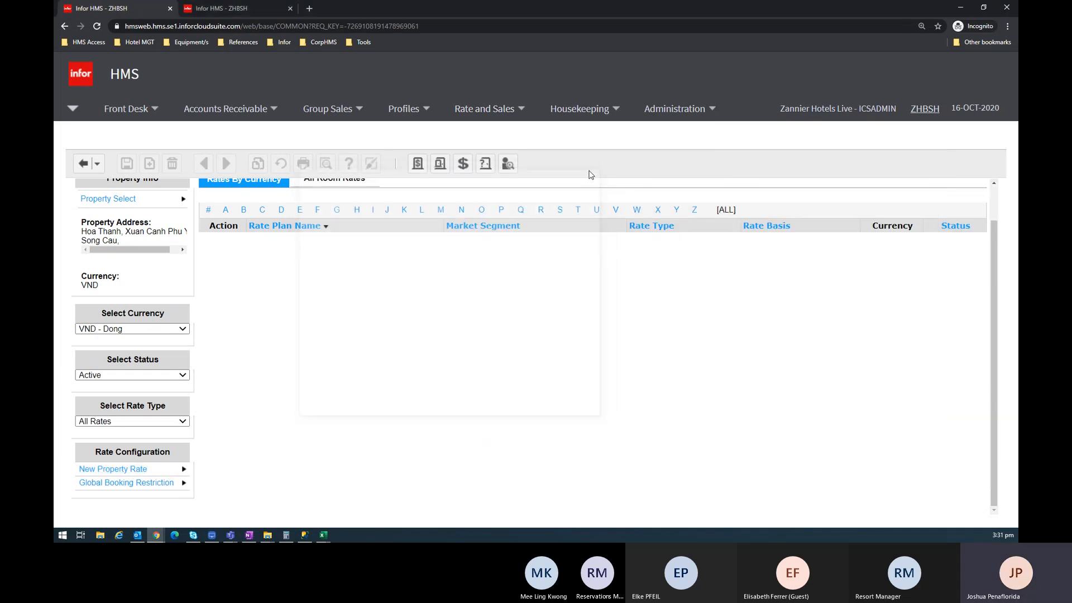
Review the currency choices for the property's room rates and keep VND - Dong selected
left_click(179, 330)
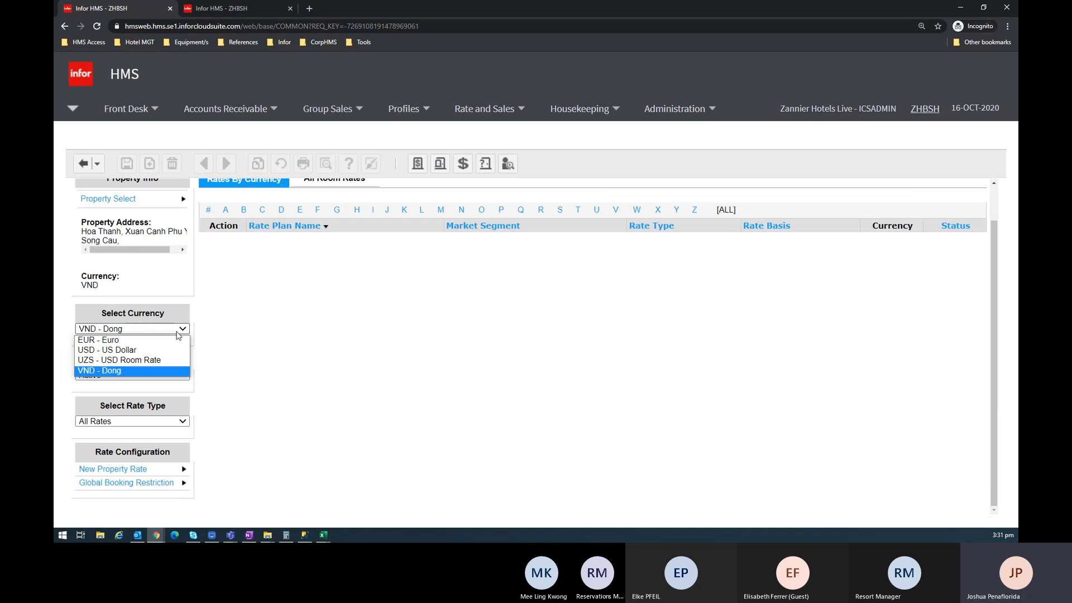
left_click(178, 331)
left_click(178, 333)
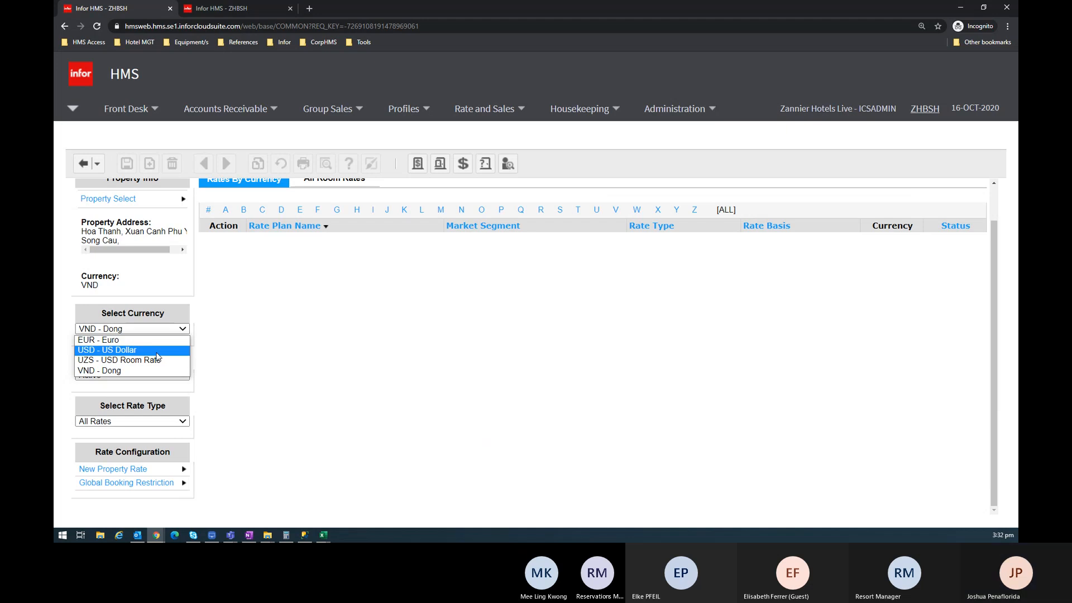
left_click(148, 372)
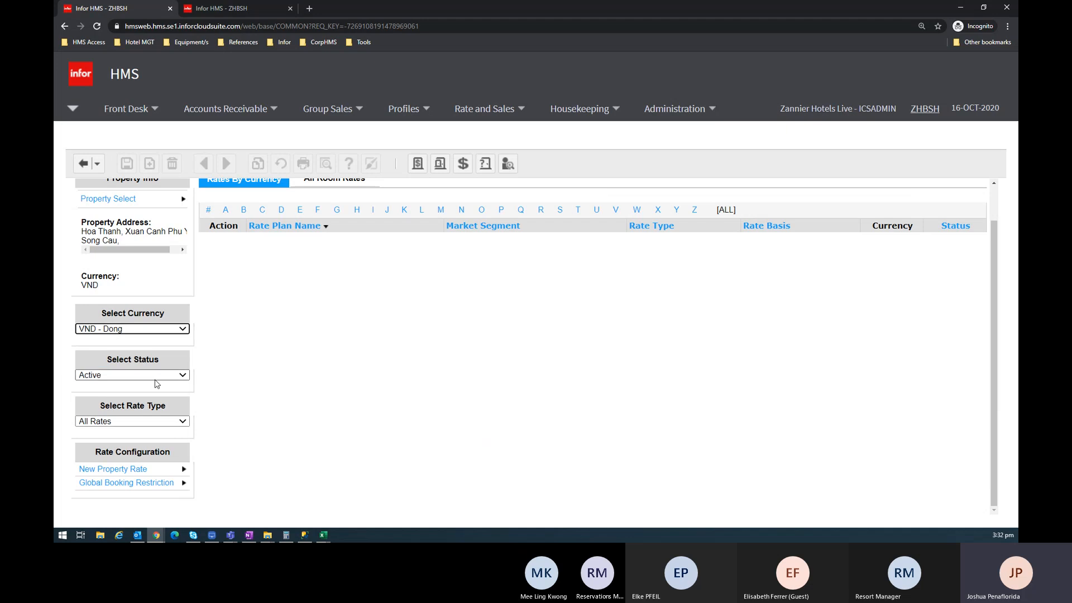
Open the new VND property rate form for TBN, review its rate plan settings, and return to the property rate list without saving
left_click(120, 469)
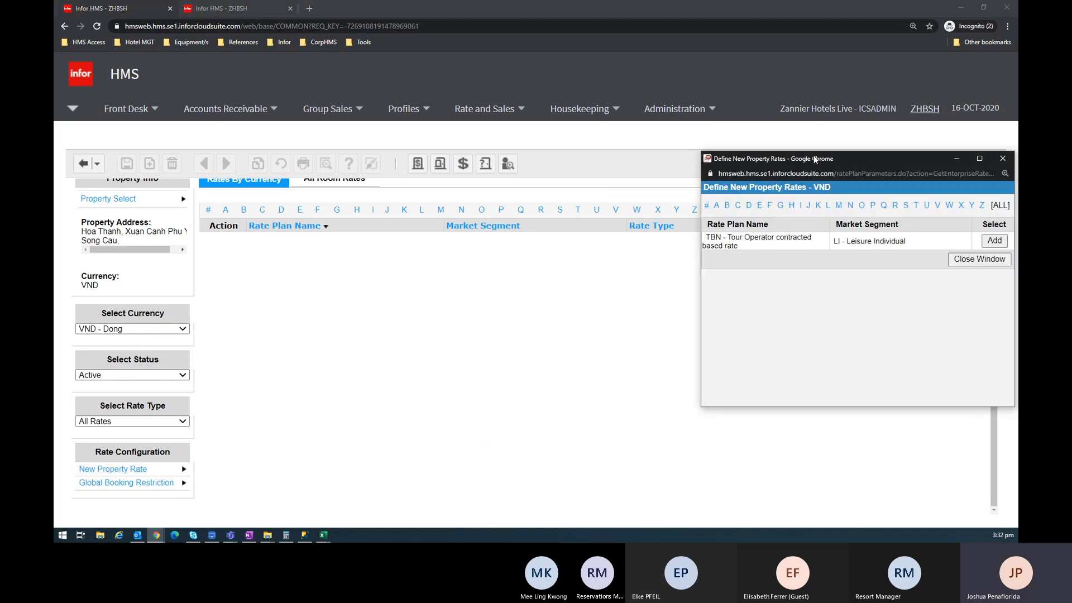
left_click_drag(816, 161, 521, 149)
left_click(700, 229)
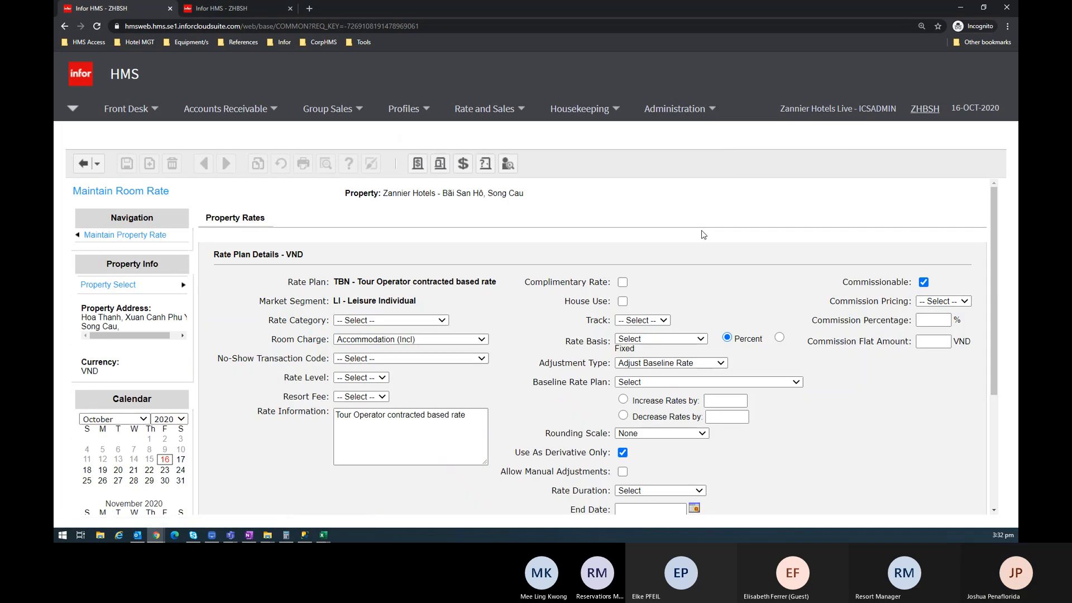
scroll(440, 311, "down", 1)
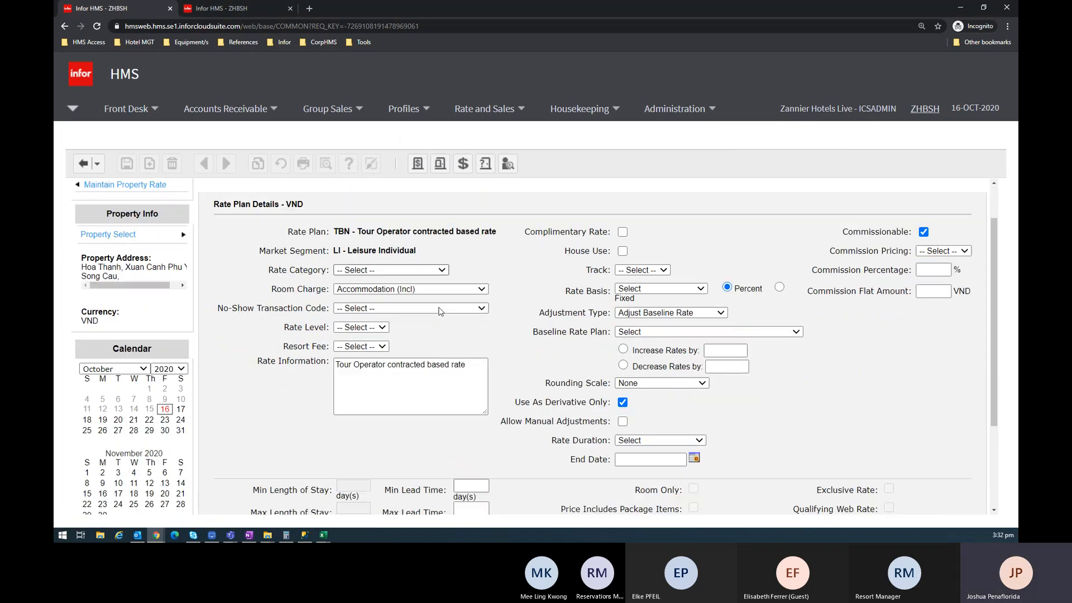
scroll(432, 316, "down", 1)
scroll(432, 316, "down", 1)
scroll(431, 316, "up", 2)
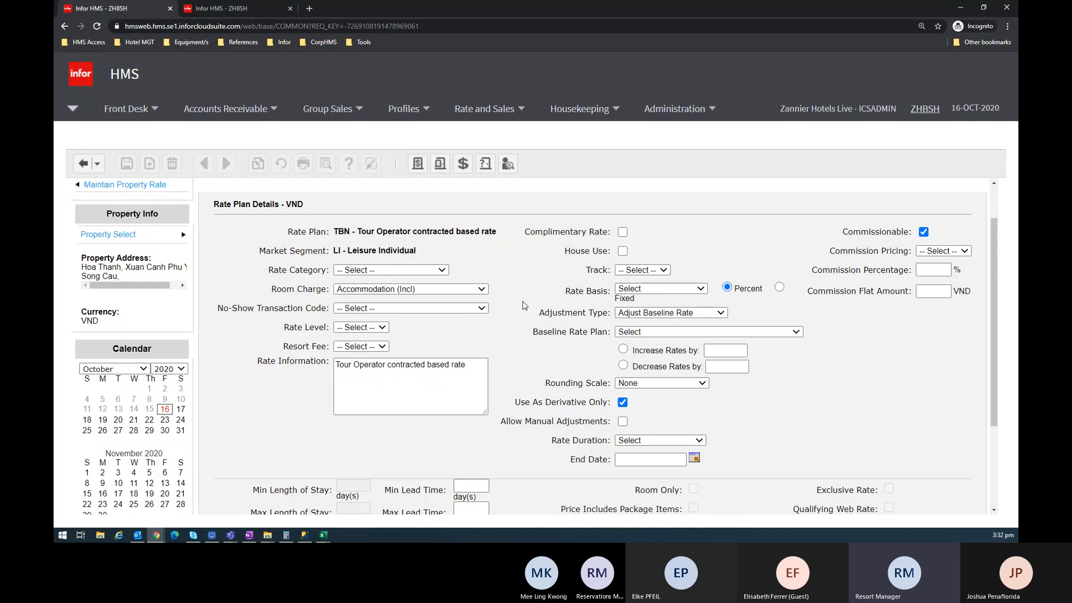
left_click(112, 185)
left_click(134, 235)
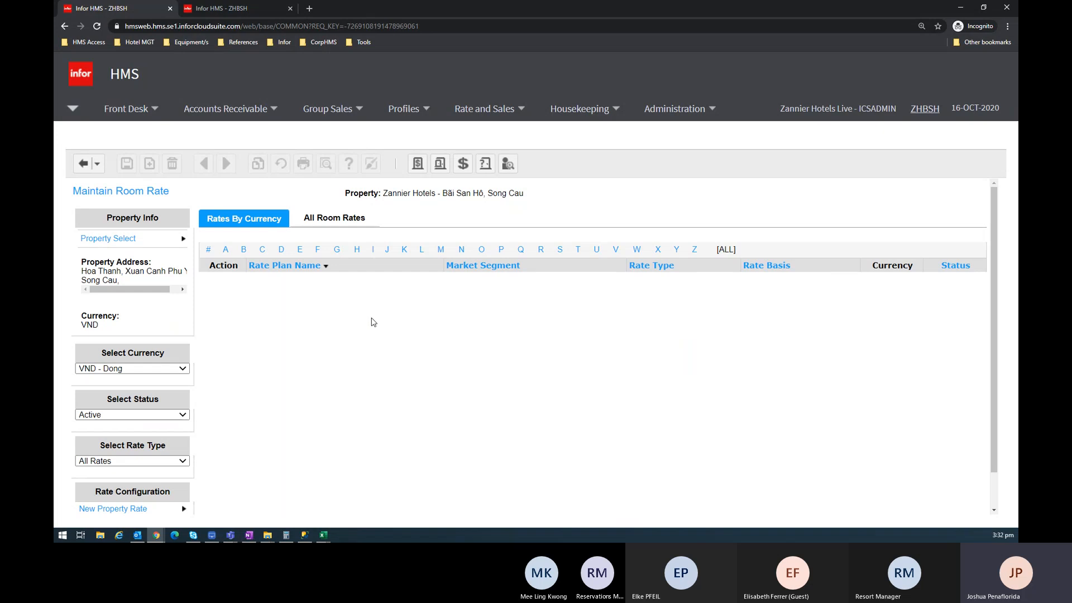
Switch to Excel and look through the Rates sheet's remaining rate codes, down to the BAR rates
key("alt+Tab")
left_click(119, 224)
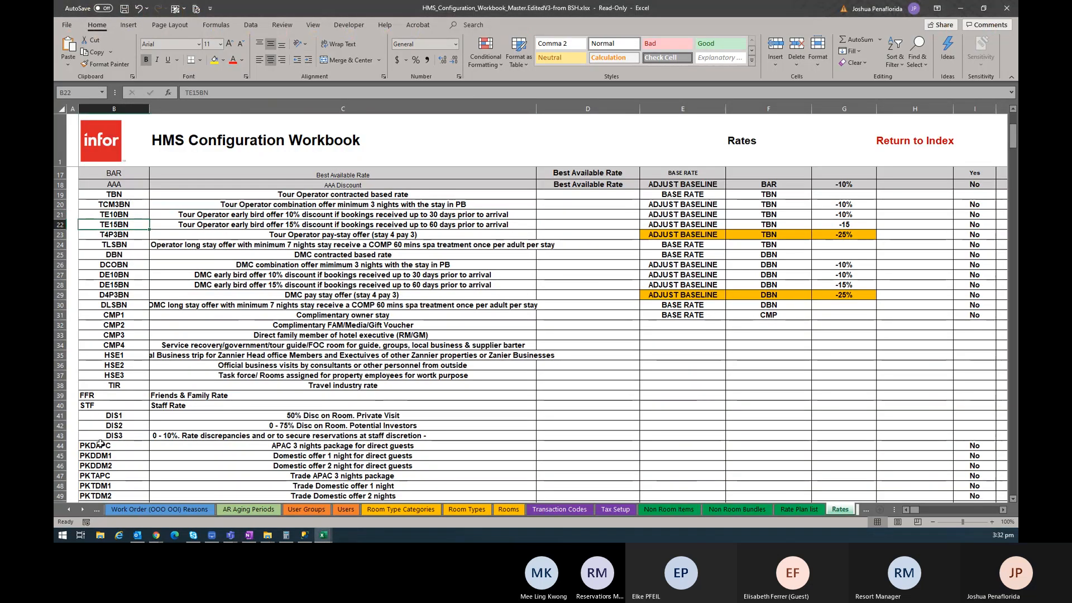
scroll(124, 416, "down", 1)
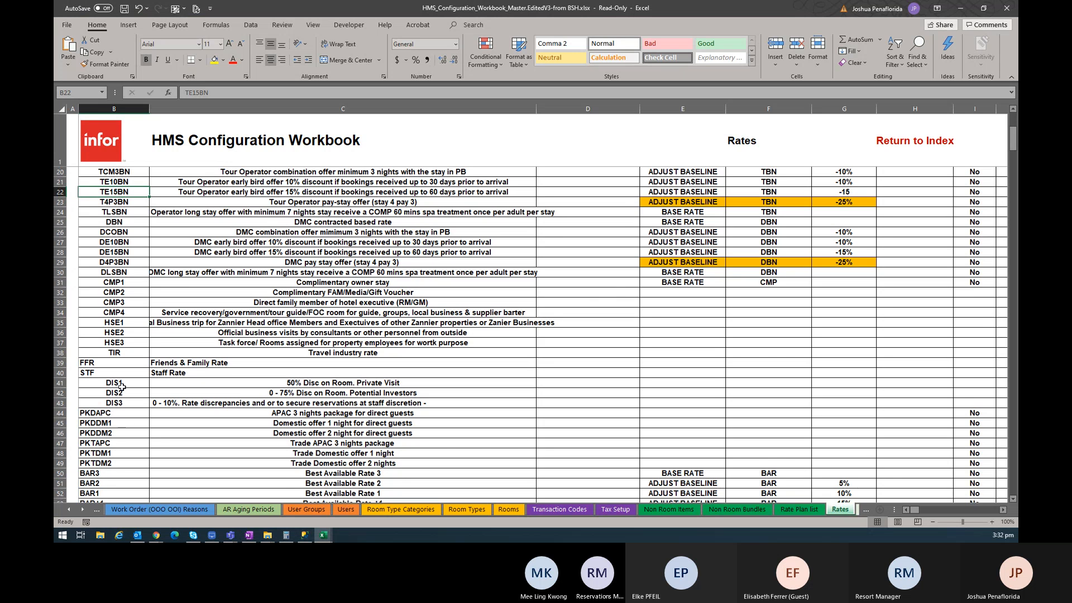
scroll(121, 442, "down", 2)
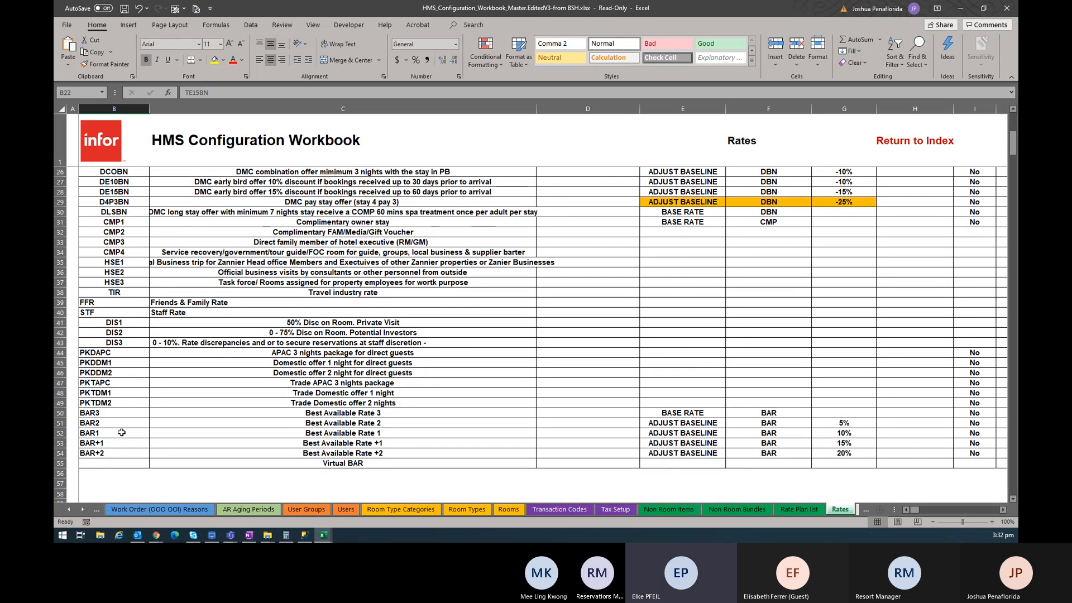
left_click(116, 394)
scroll(117, 395, "up", 2)
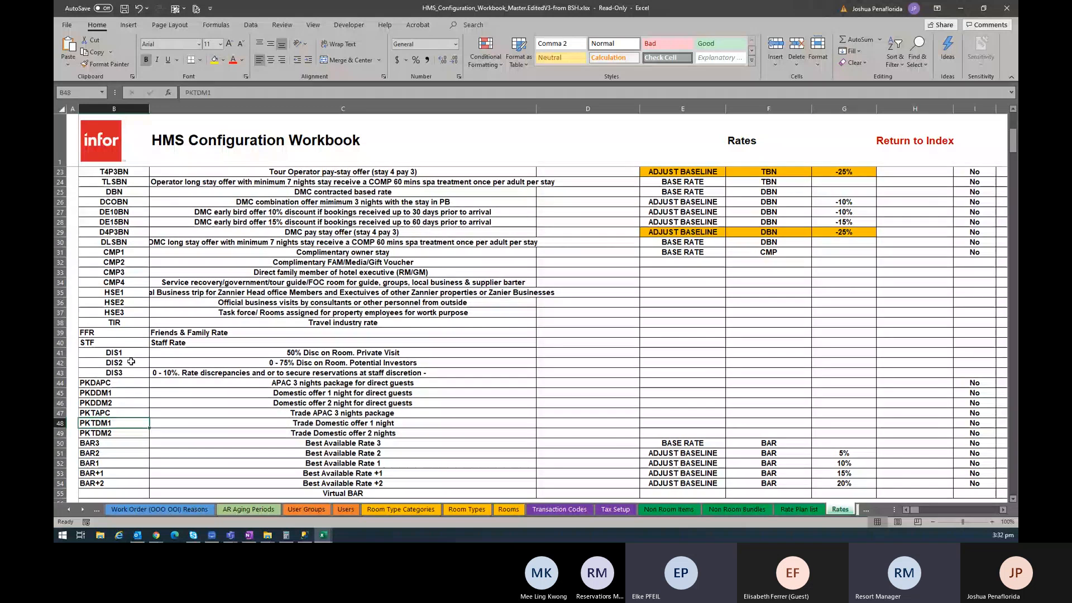
Copy the DBN rate code from the Rates sheet and enter it as the code of a new standard rate plan in Infor HMS
left_click(118, 221)
scroll(149, 232, "up", 2)
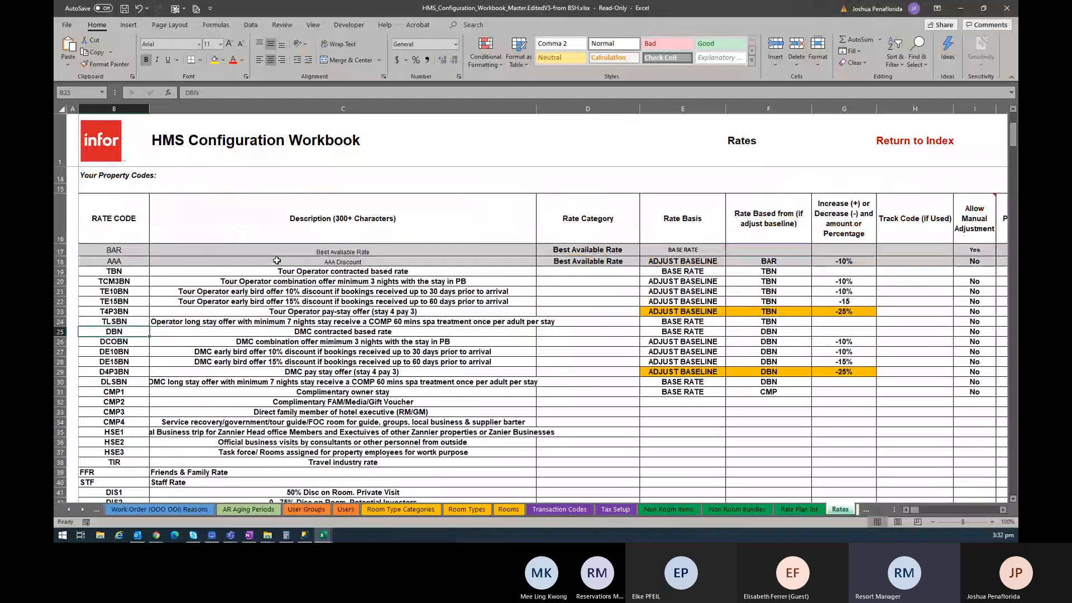
key("ctrl+c")
key("alt+Tab")
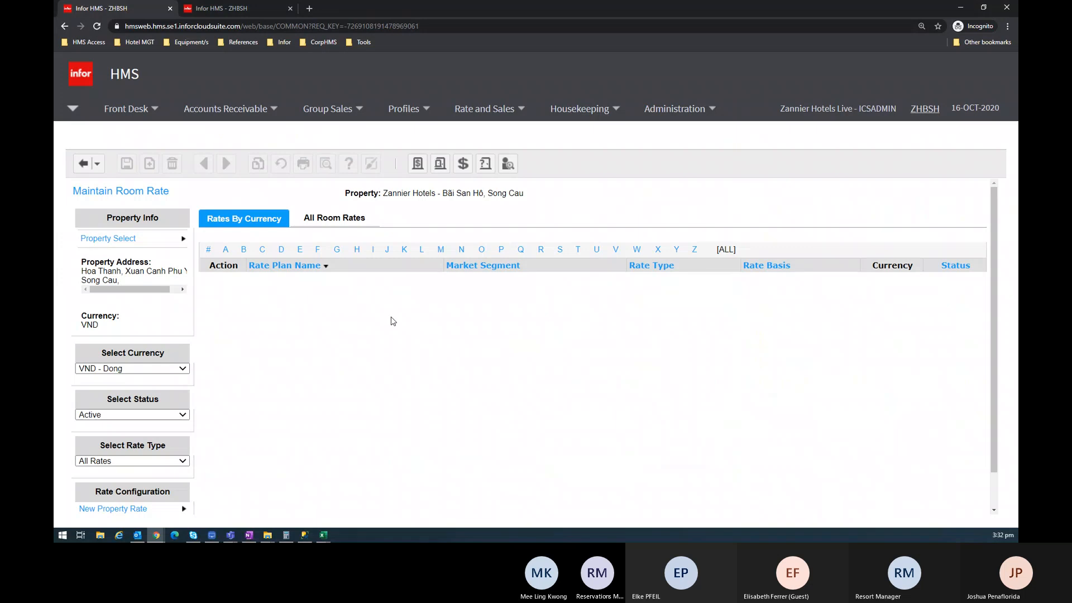
key("alt+Tab")
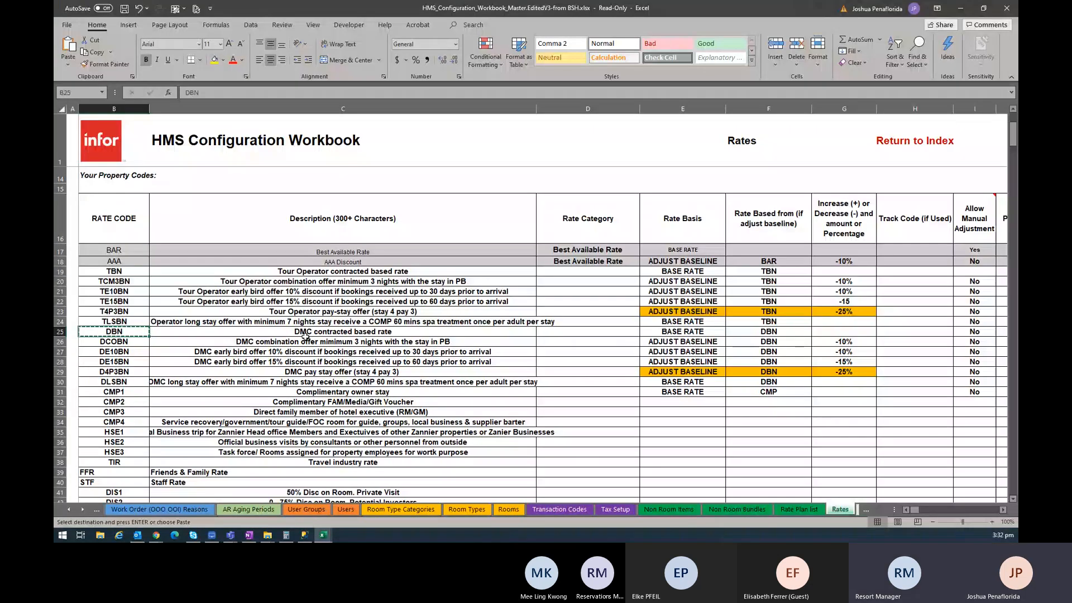
key("alt+Tab")
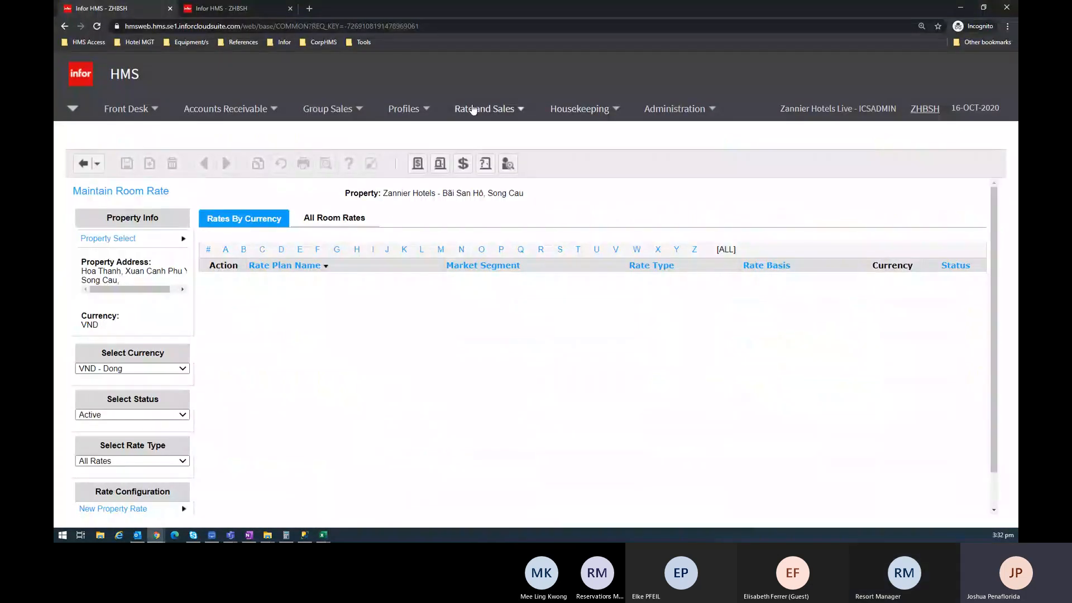
left_click(85, 171)
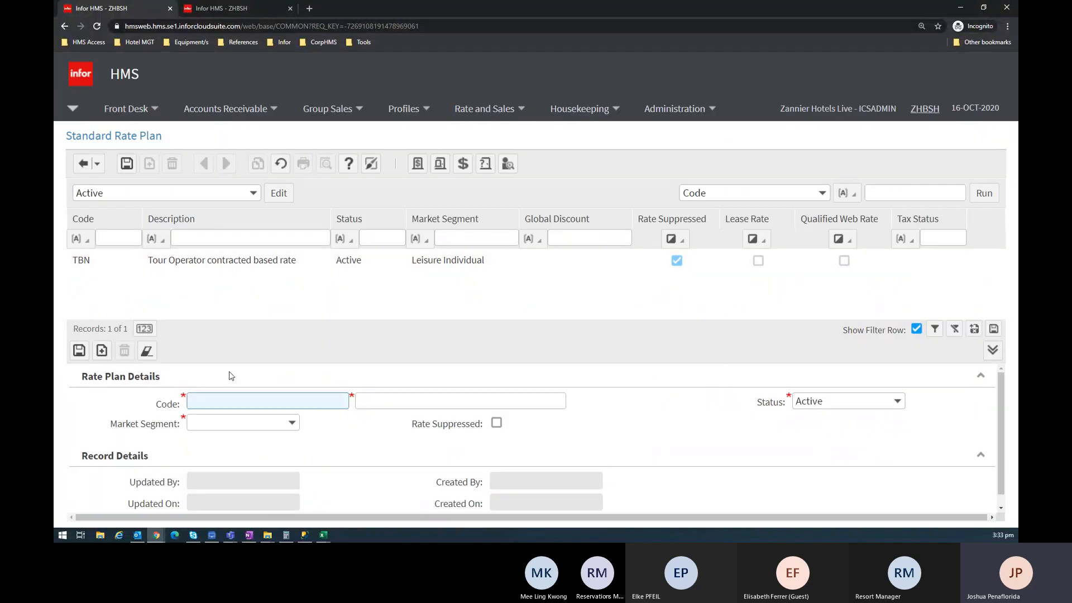
type("DBN")
key("Tab")
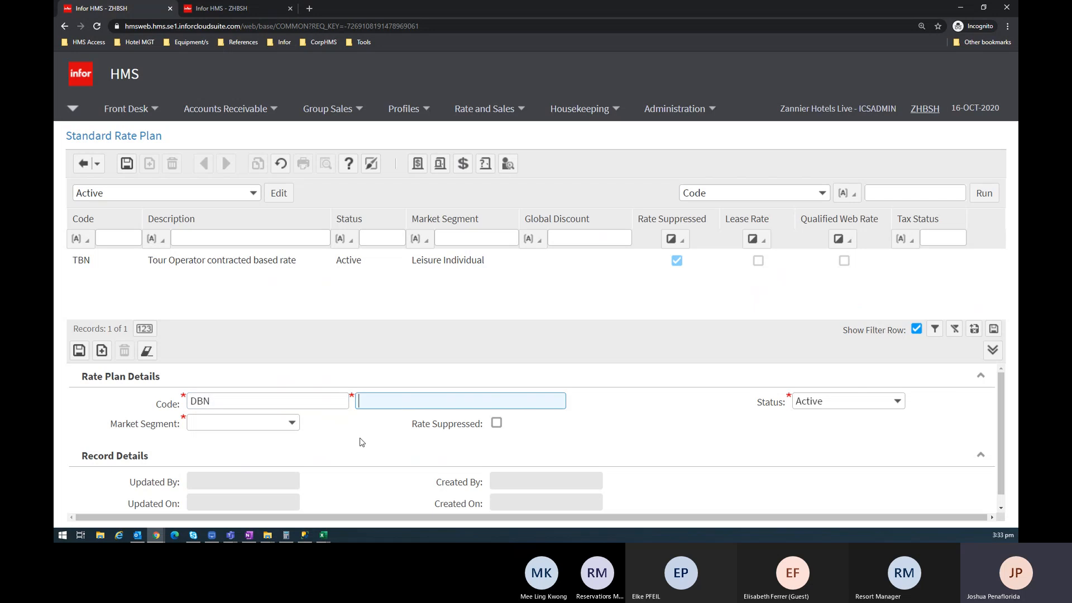
Copy "DMC contracted based rate" from the Excel Rates sheet into the DBN rate plan's description in Infor HMS
key("alt+Tab")
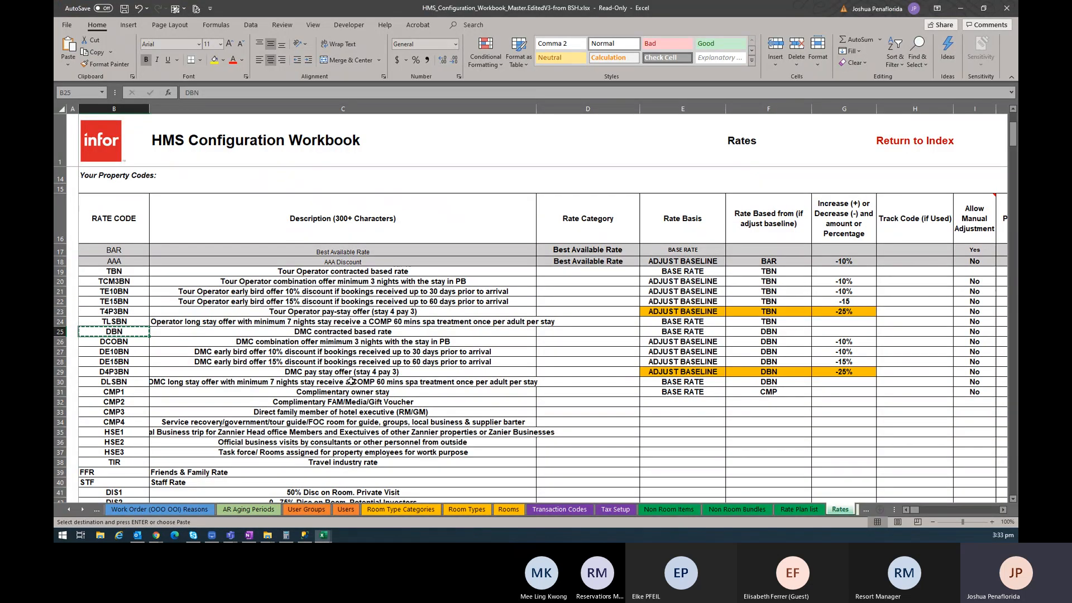
key("Right")
key("ctrl+c")
key("alt+Tab")
key("ctrl+v")
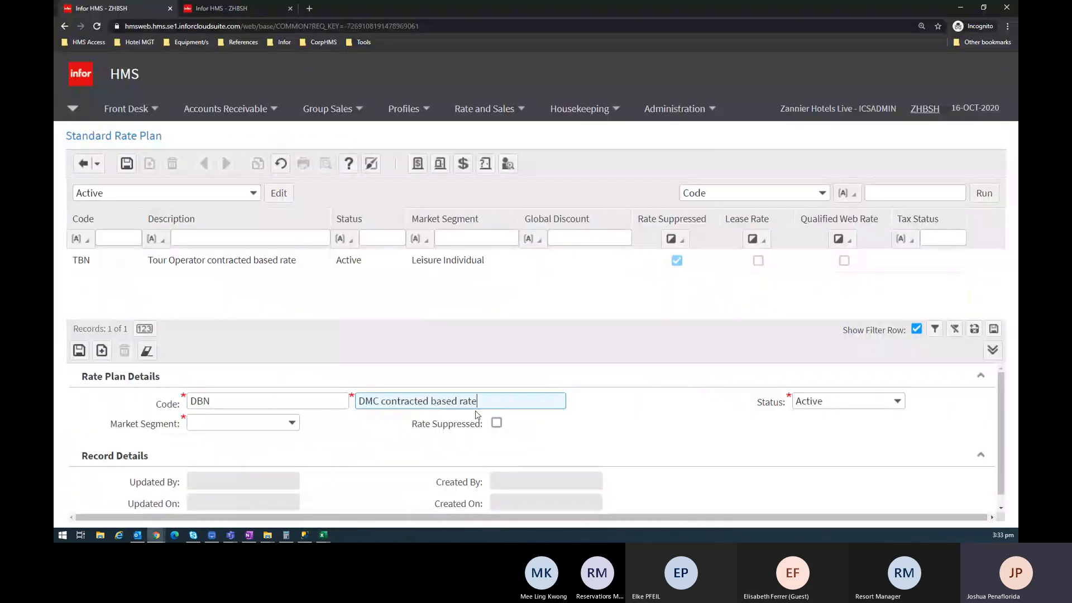
Set the DBN rate plan's market segment to Leisure Individual
key("Tab")
left_click(290, 422)
left_click(259, 385)
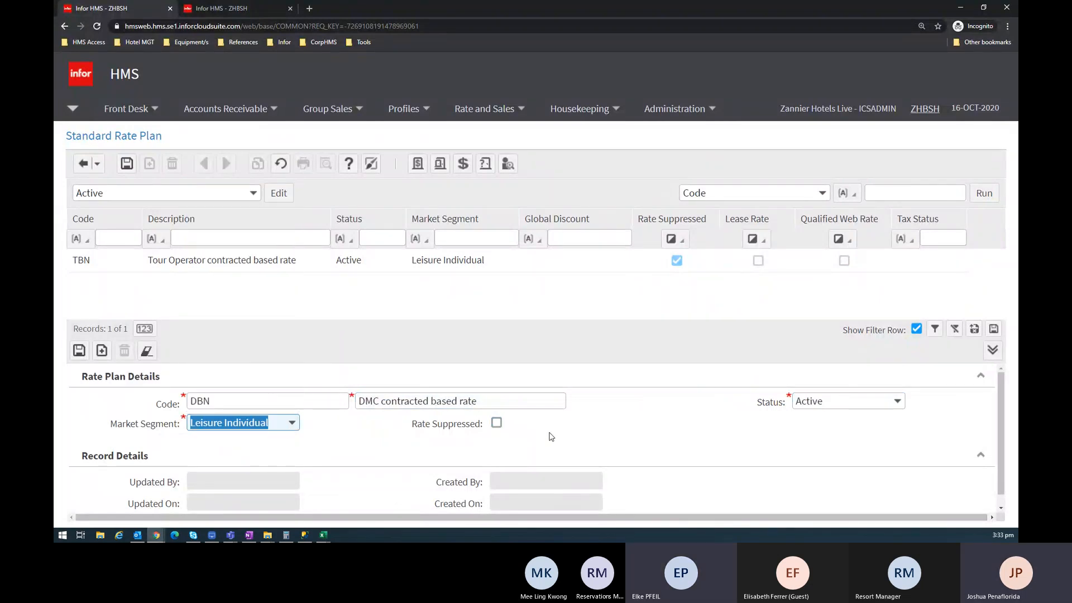
Mark the DBN rate plan as rate suppressed and save it
left_click(497, 422)
left_click(78, 350)
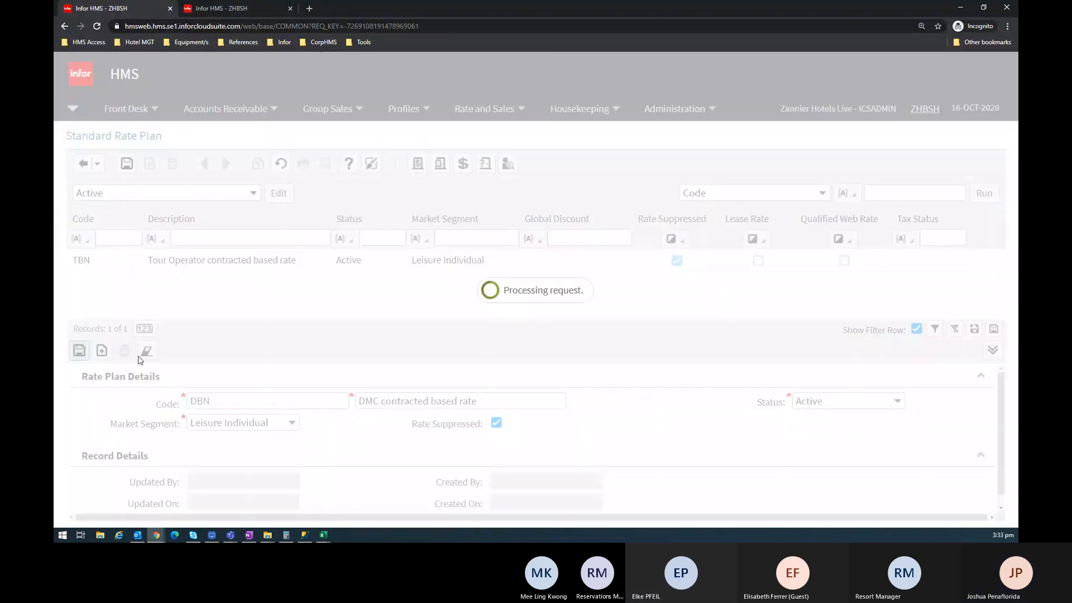
Open the property's room rates and add DBN - DMC contracted based rate as a new VND property rate
left_click(496, 111)
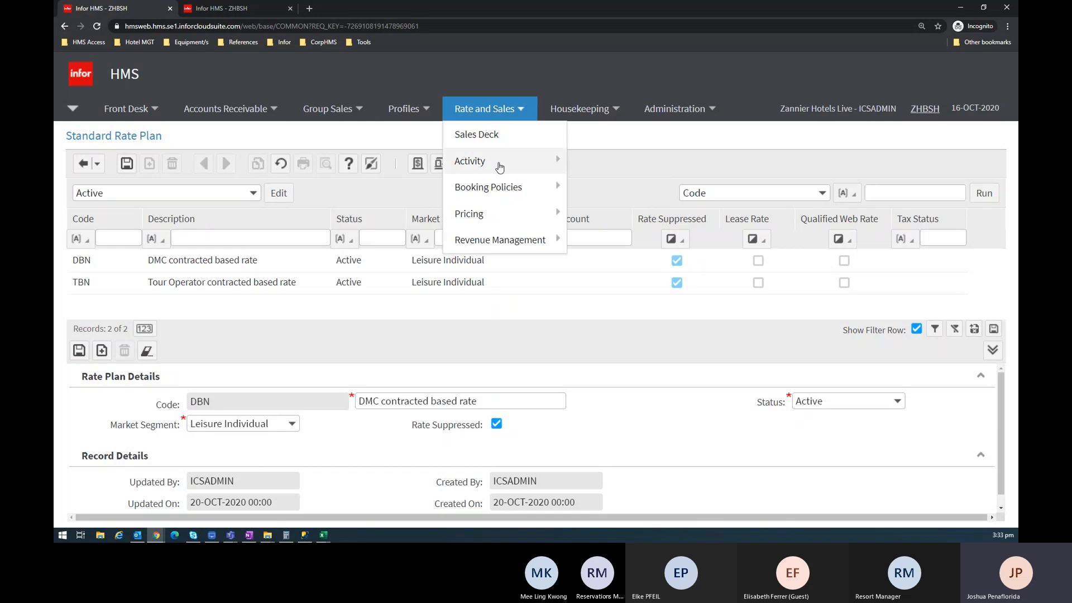
mouse_move(552, 214)
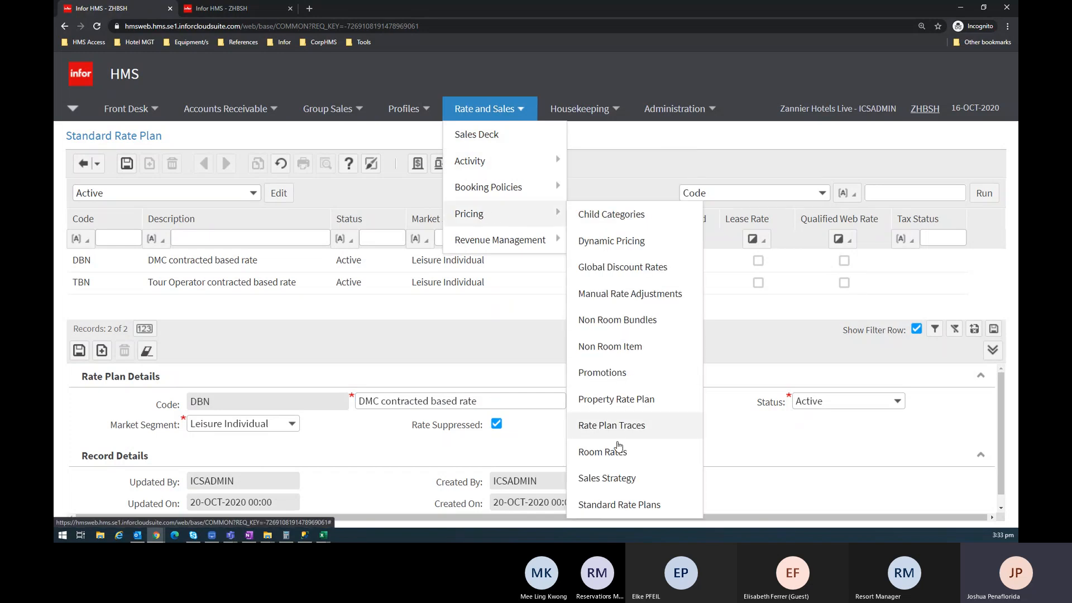
left_click(635, 453)
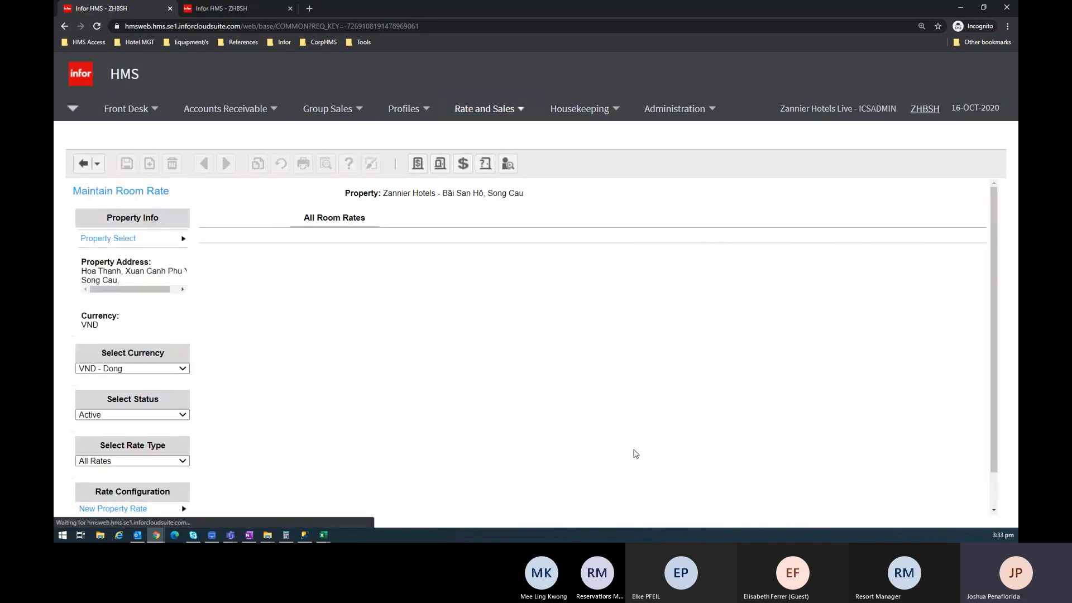
scroll(191, 375, "down", 1)
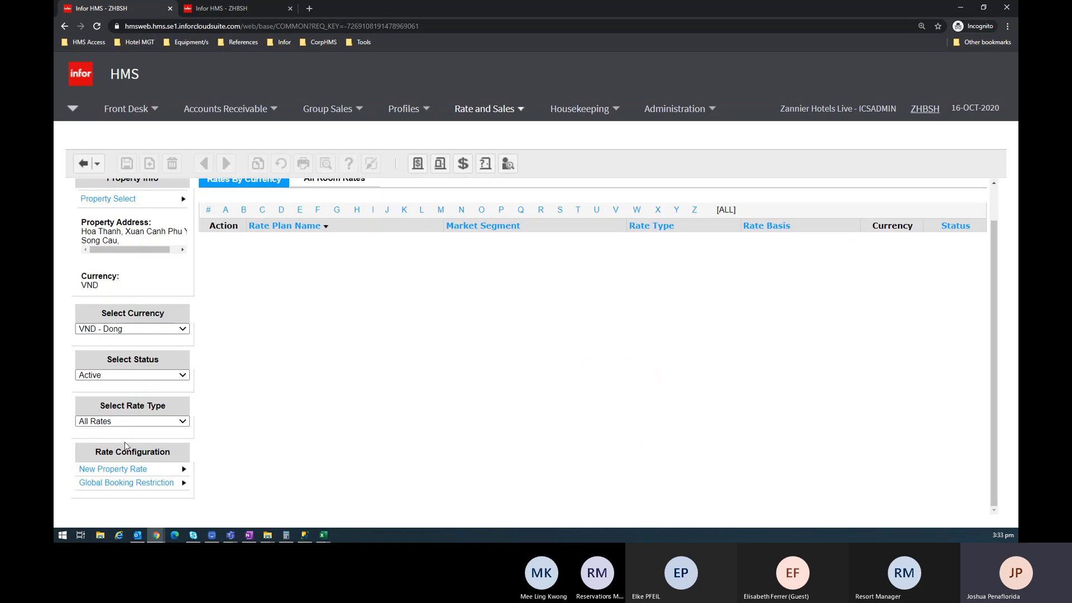
left_click(121, 470)
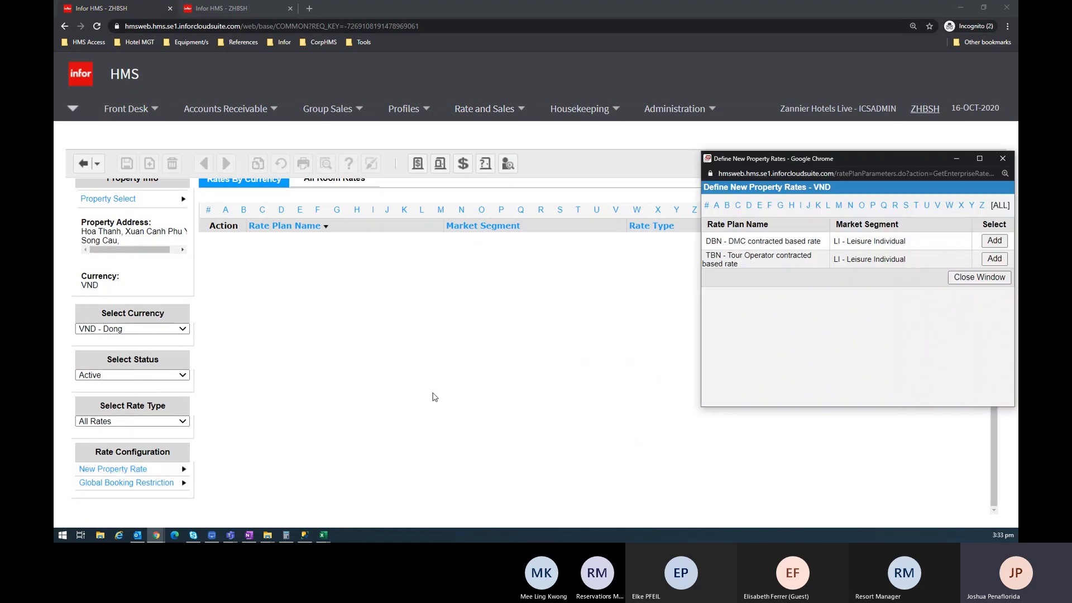
left_click_drag(774, 163, 452, 184)
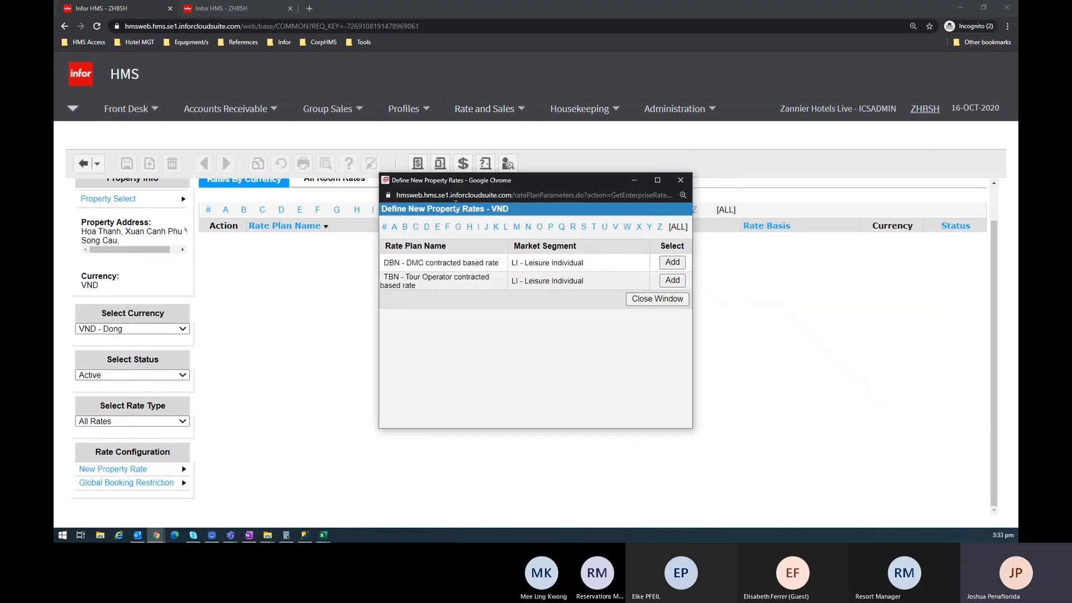
left_click(672, 262)
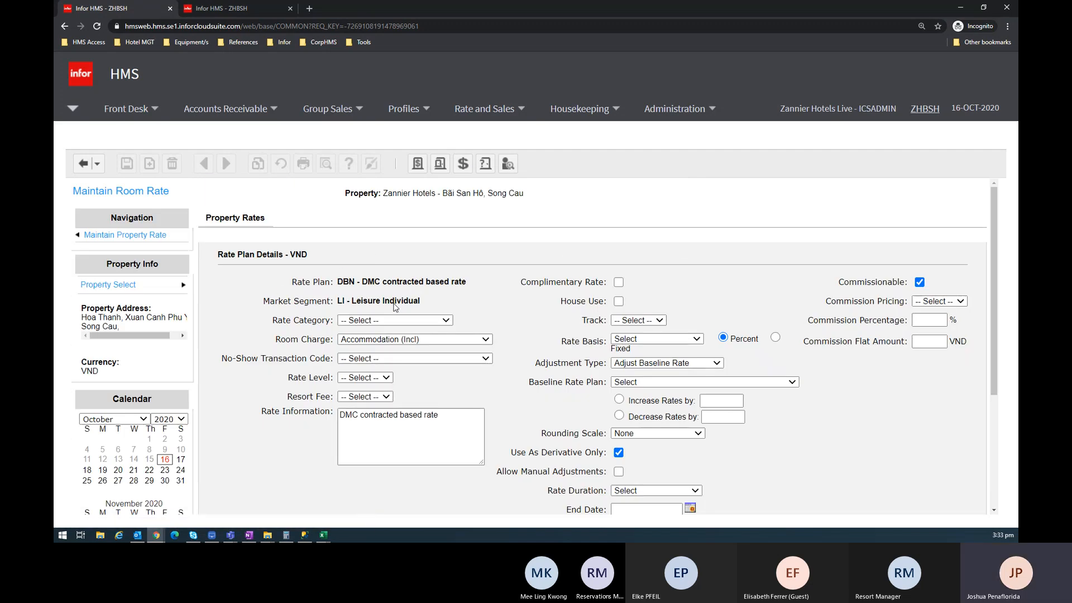
Set the DBN property rate's category to Leisure Individual
scroll(461, 304, "down", 1)
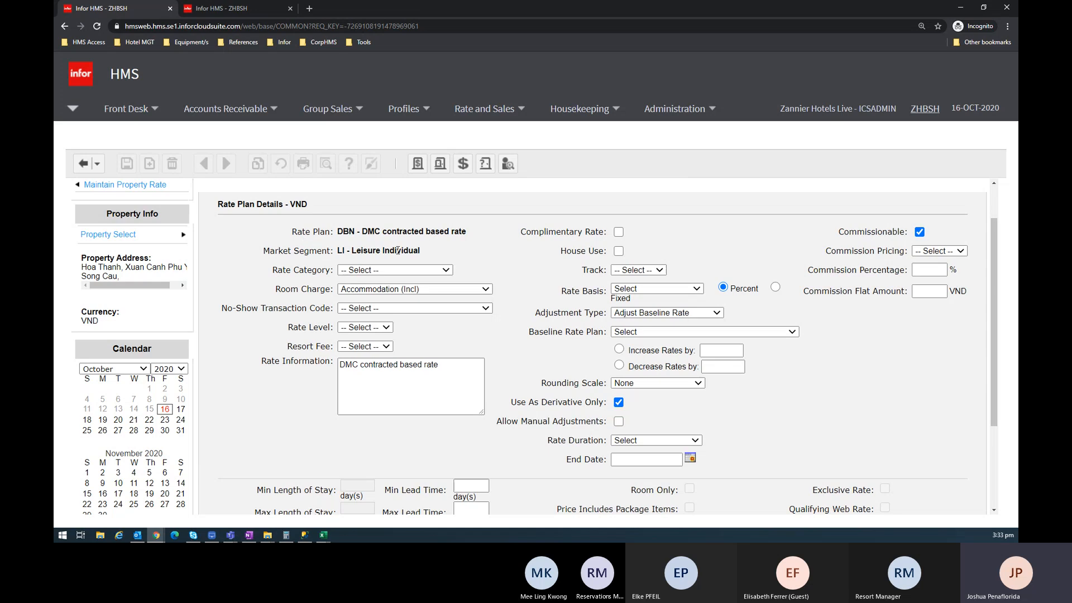
left_click(425, 271)
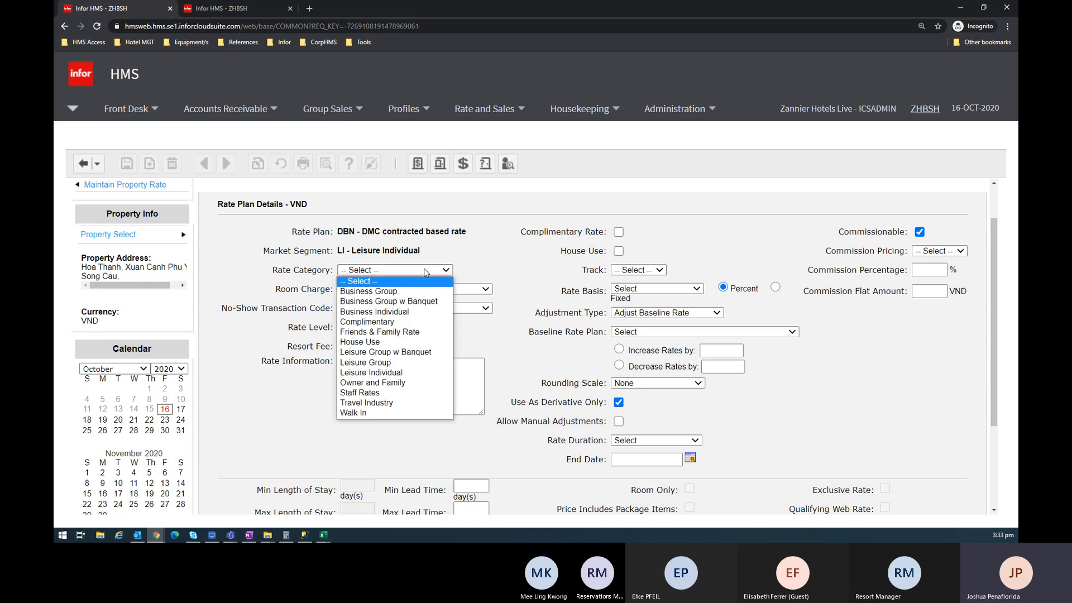
left_click(401, 372)
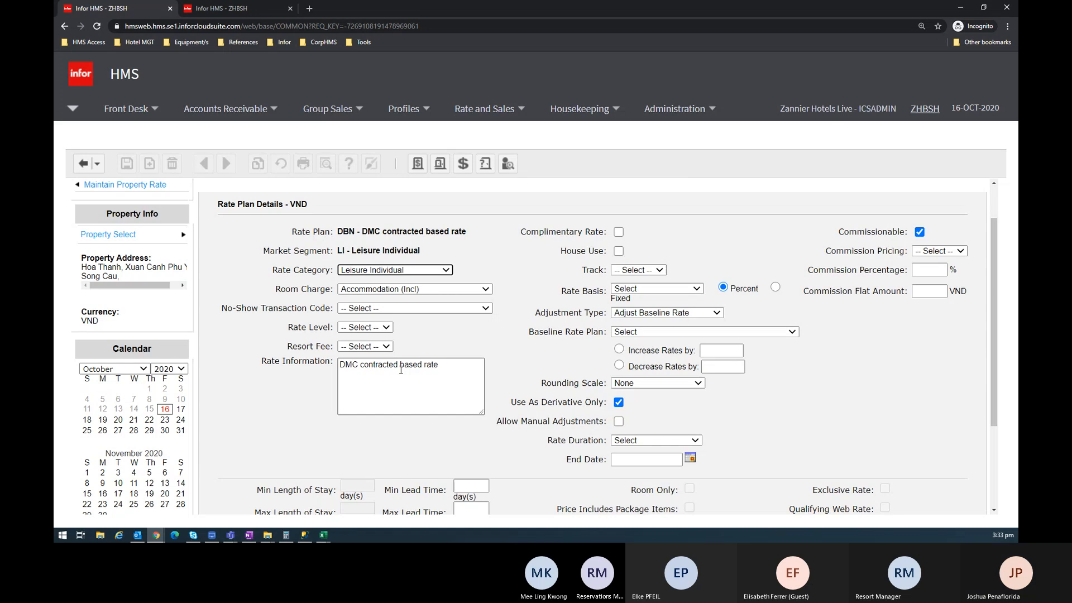
Look through the room charge options available for the DBN property rate, including the RS residence charges
left_click(430, 291)
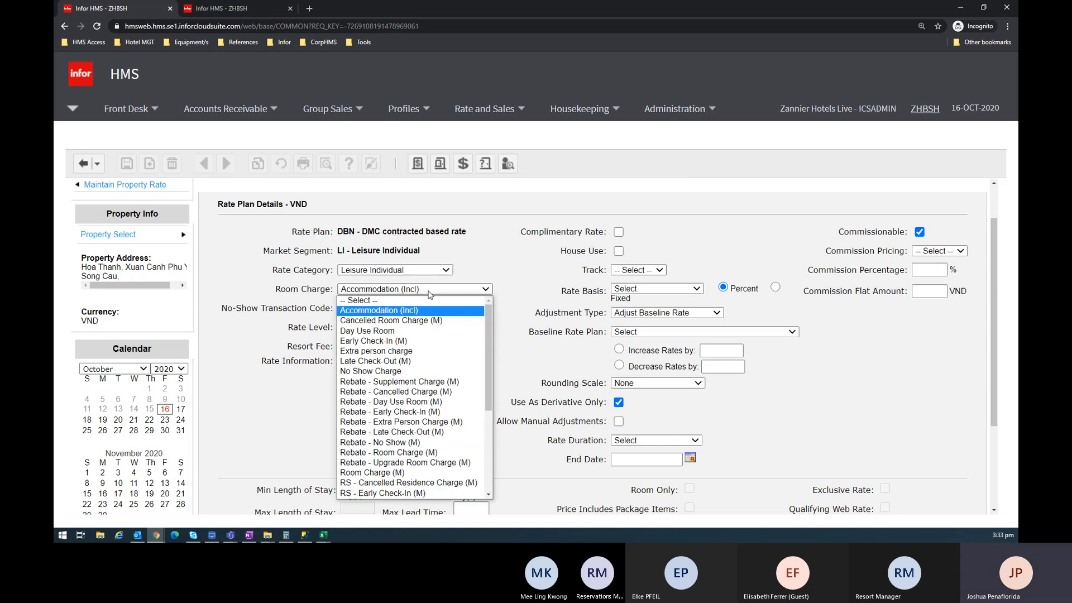
left_click(429, 293)
left_click(429, 293)
left_click(430, 291)
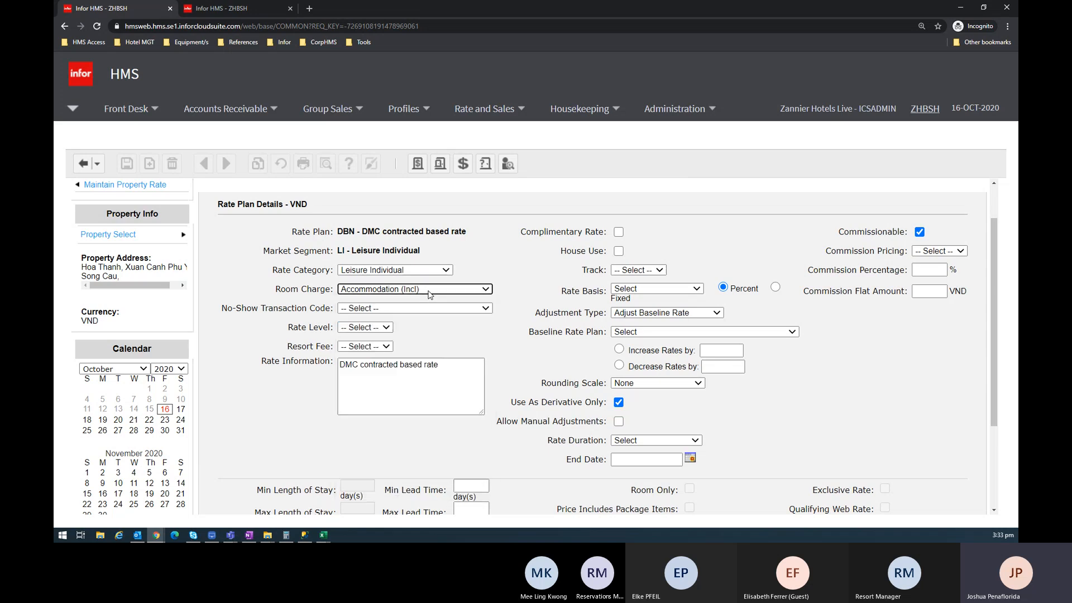
left_click(433, 295)
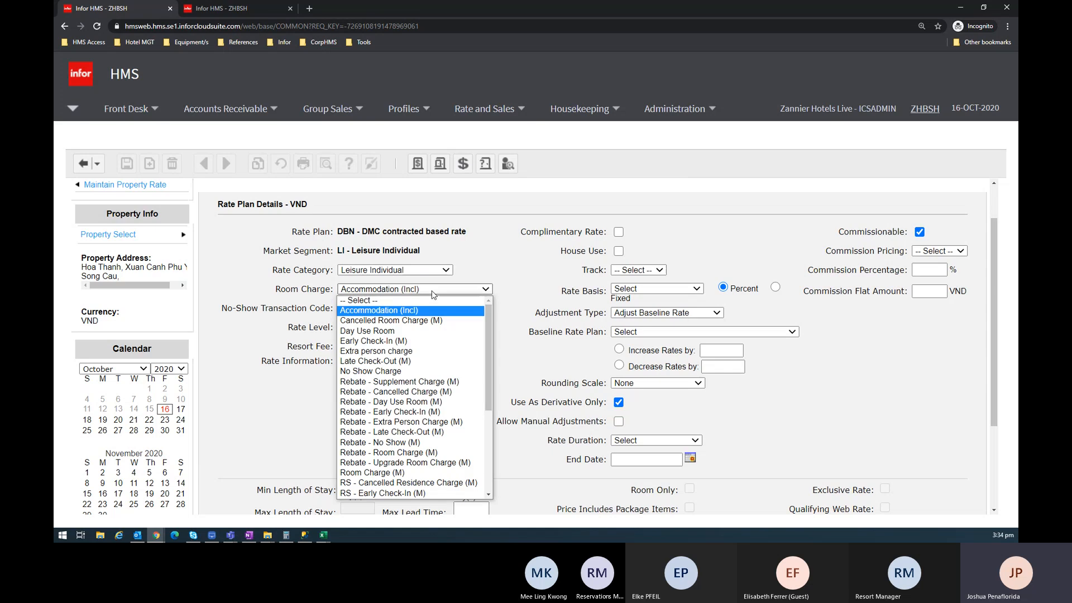
key("alt+Tab")
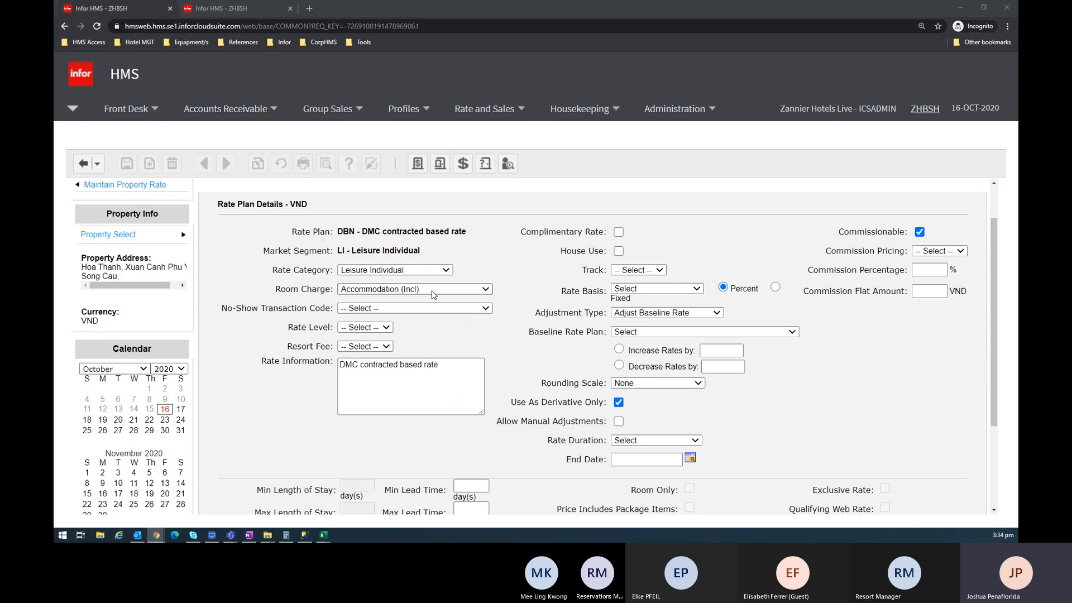
key("alt+Tab")
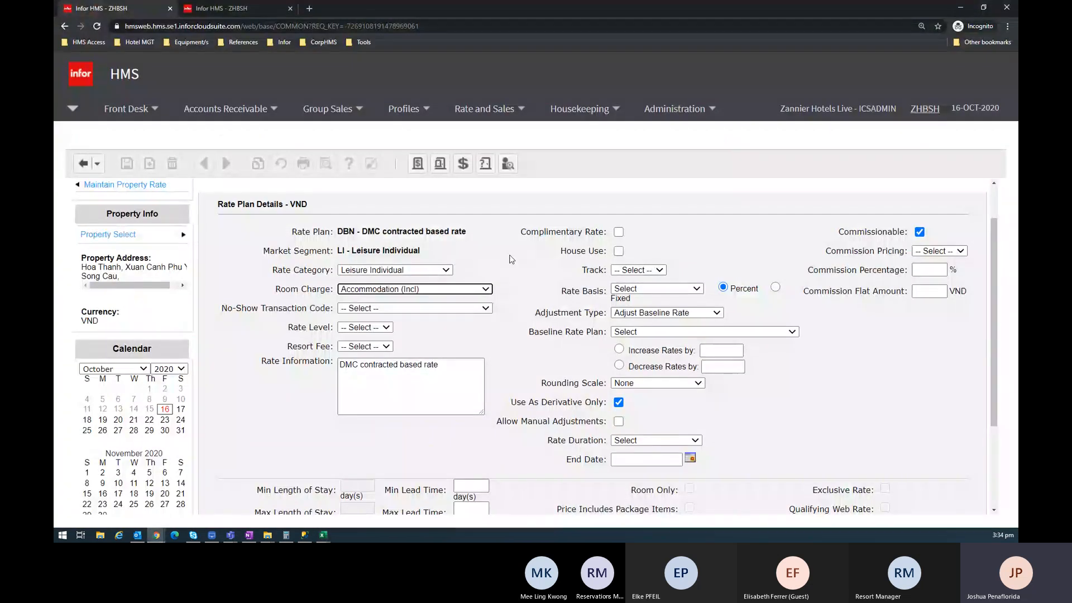
key("alt+Tab")
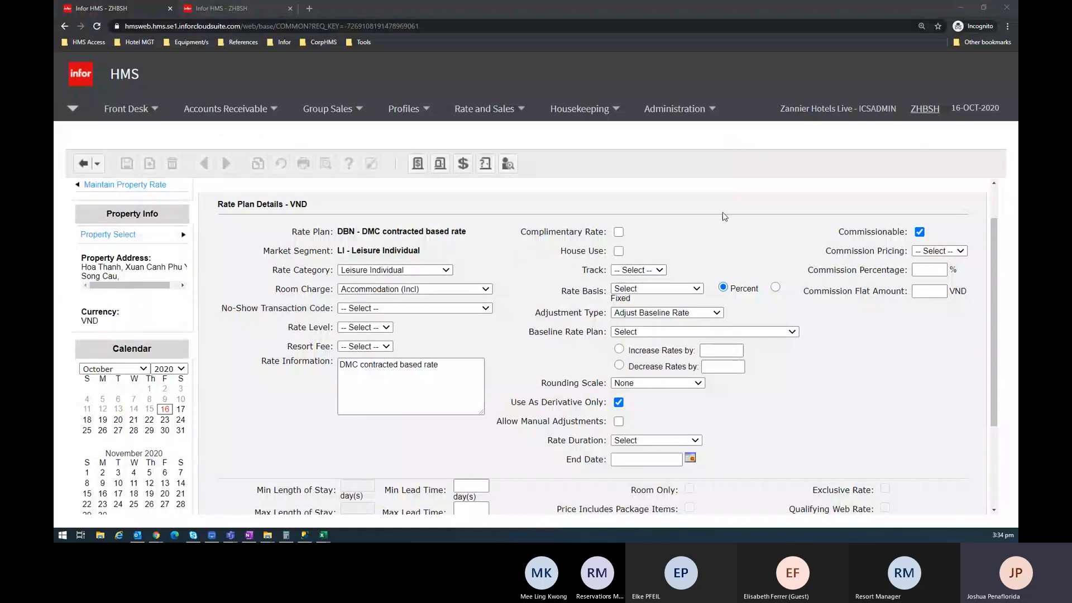
left_click(485, 335)
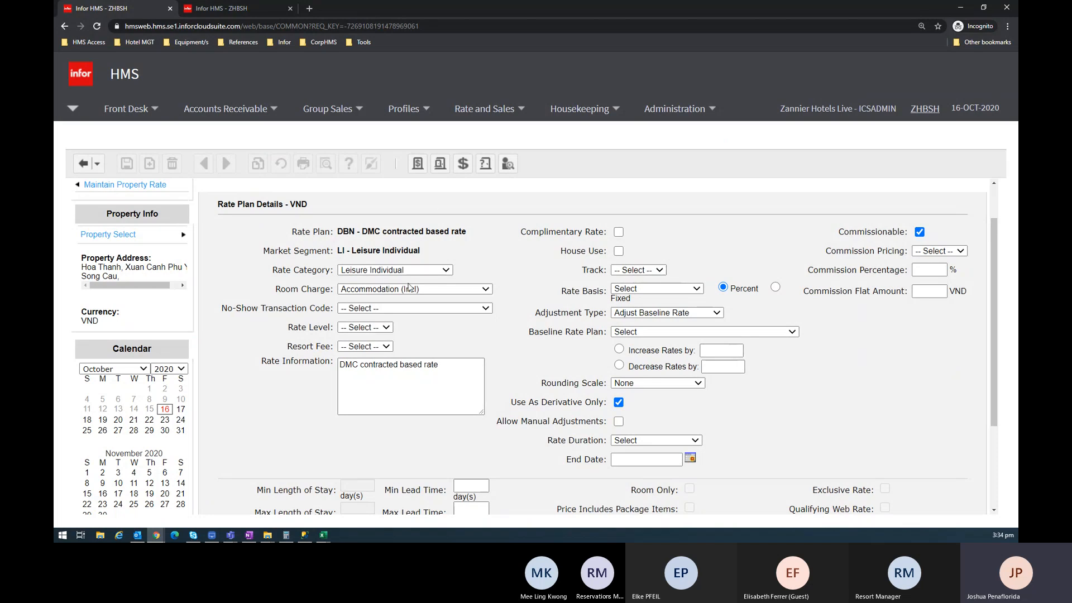
left_click(436, 289)
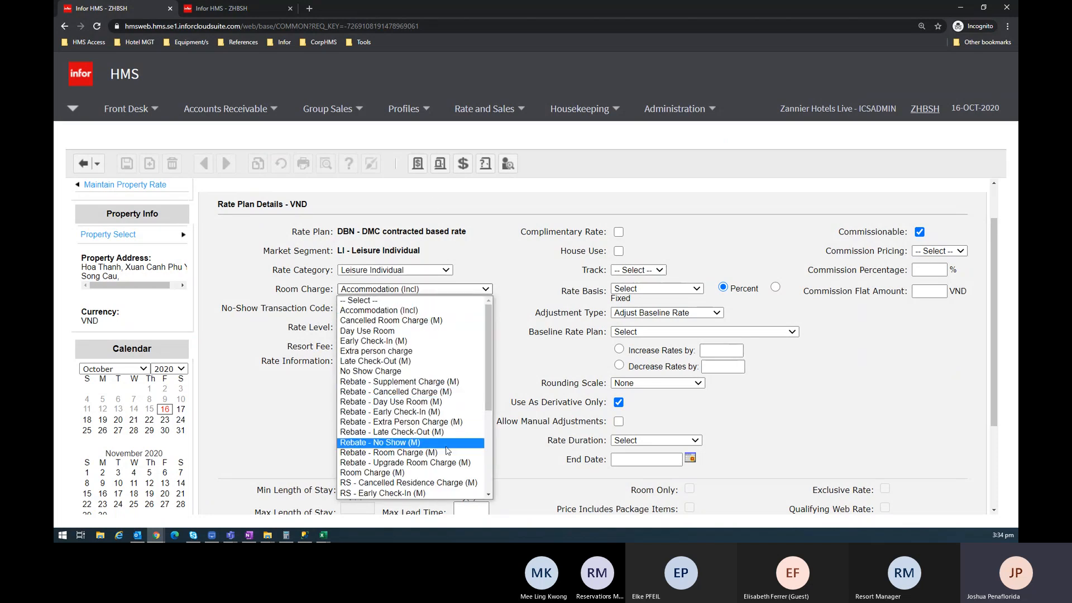
scroll(427, 469, "down", 3)
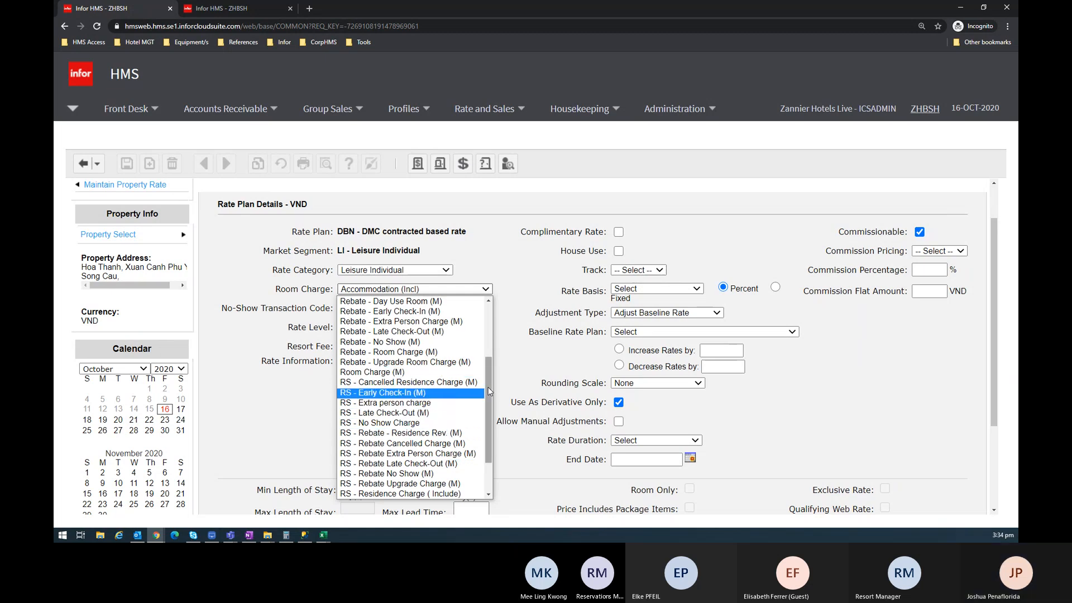
left_click_drag(489, 394, 491, 340)
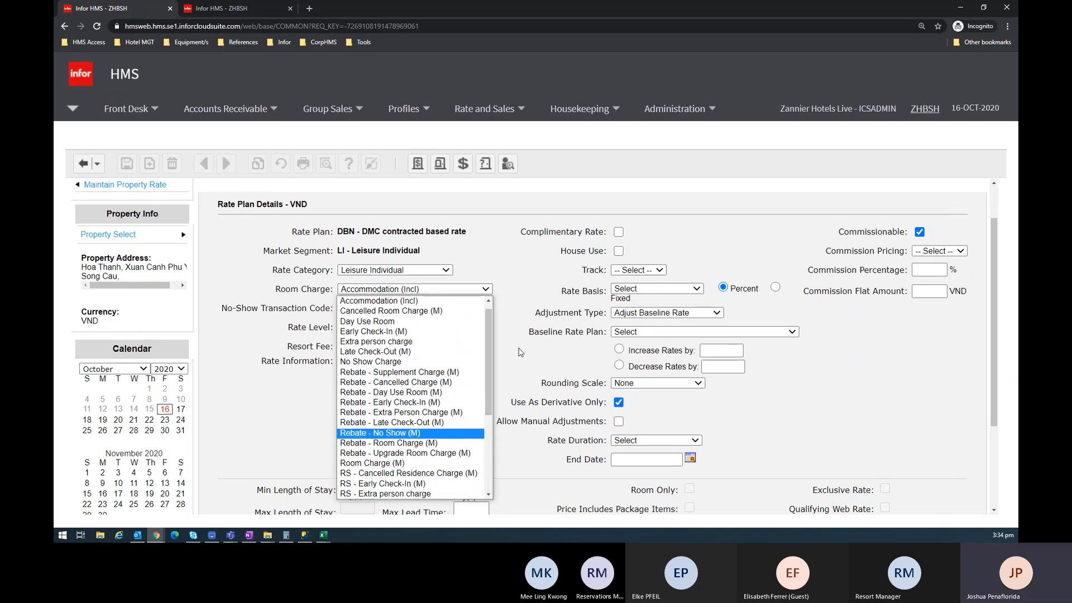
left_click(300, 74)
Open the property's transaction code setup in the second HMS session and search the codes for "res"
left_click(226, 8)
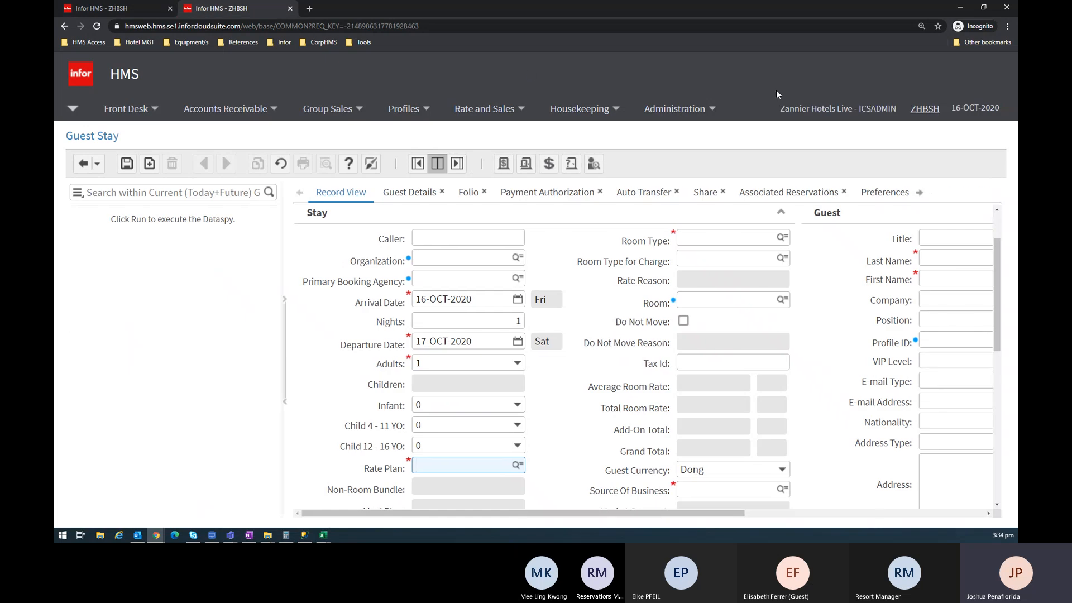
left_click(675, 108)
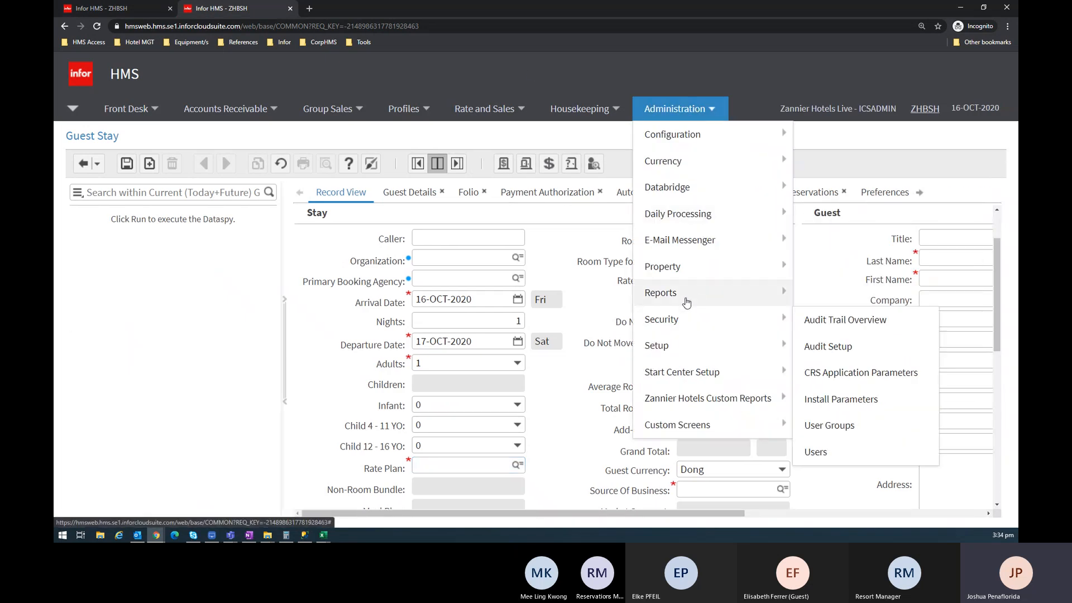
mouse_move(739, 265)
mouse_move(940, 505)
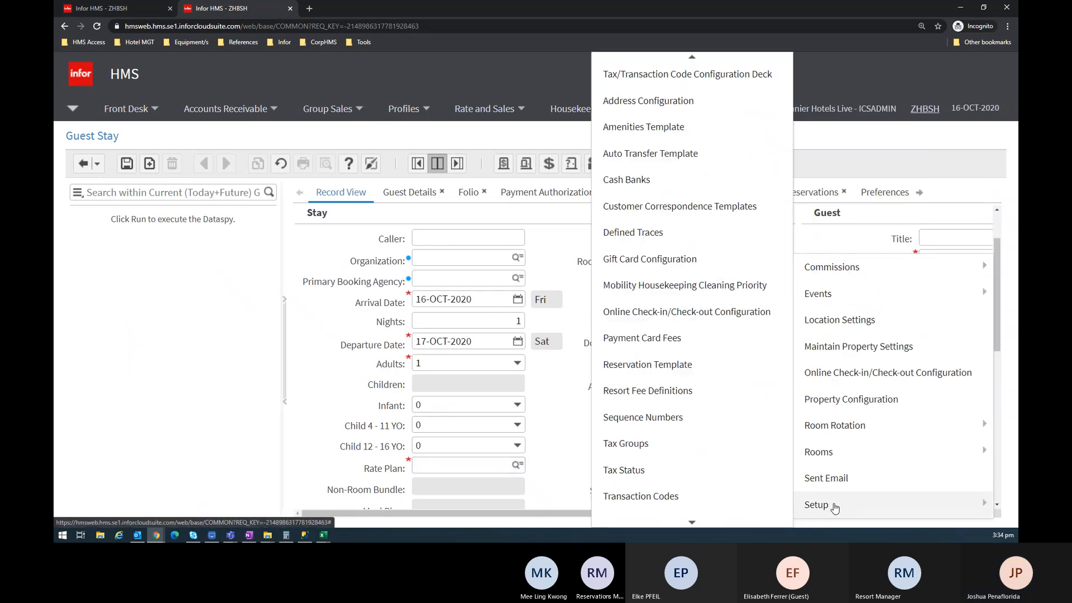
left_click(697, 494)
left_click(184, 192)
type("res")
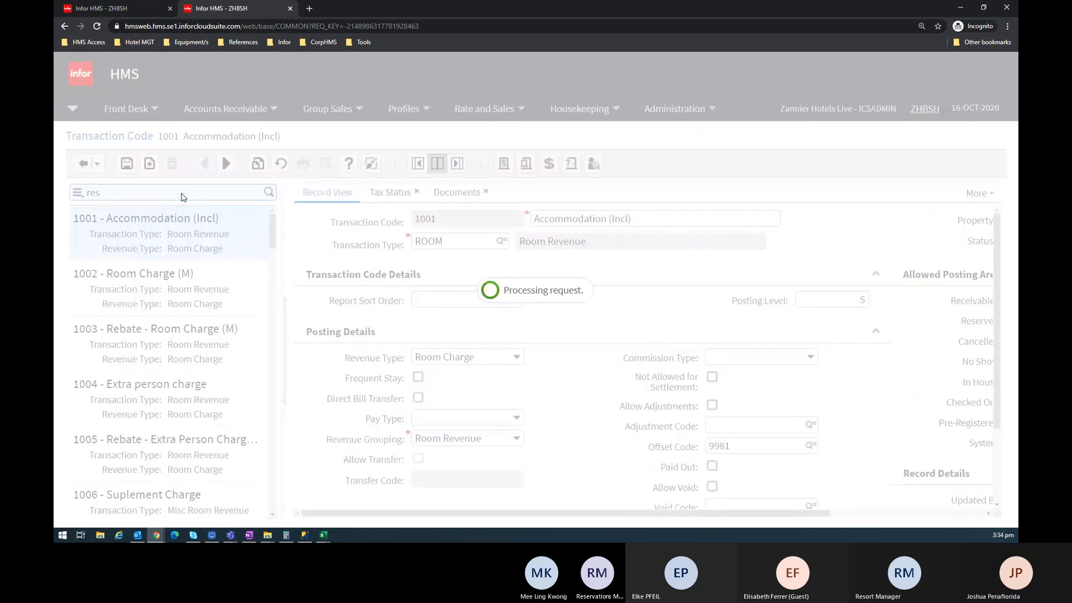
View transaction code 1021, RS - Residence Charge (M), and look through the residence codes that follow it
left_click(210, 290)
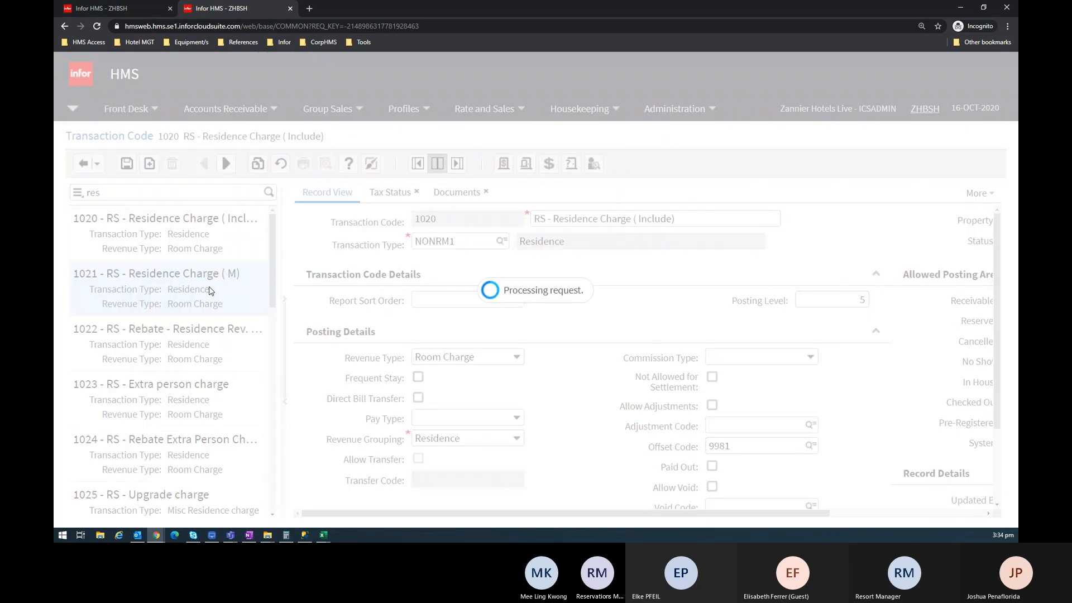
scroll(206, 350, "down", 3)
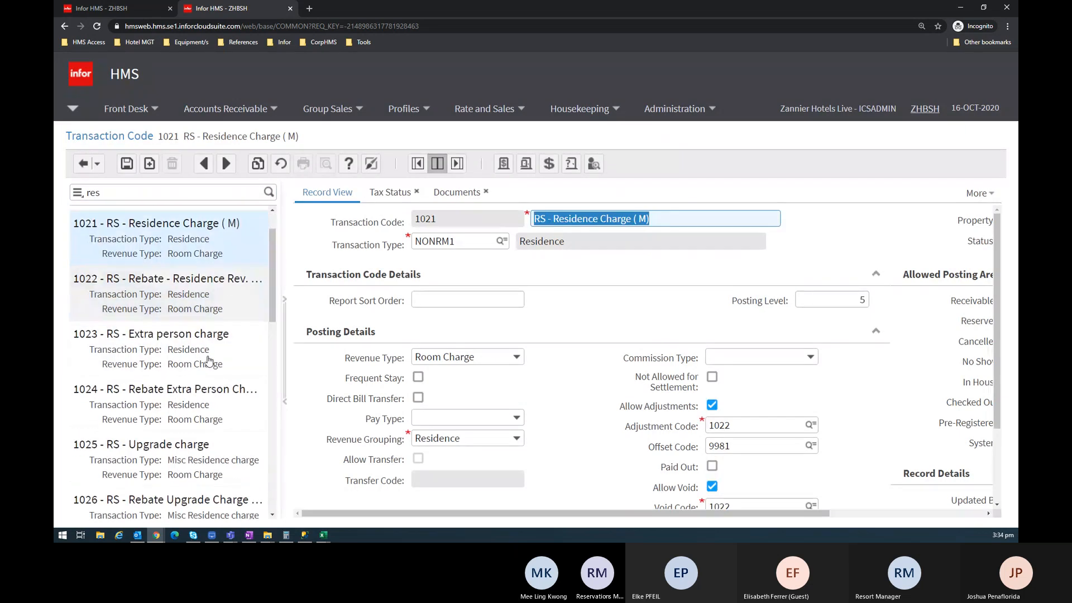
scroll(226, 430, "down", 2)
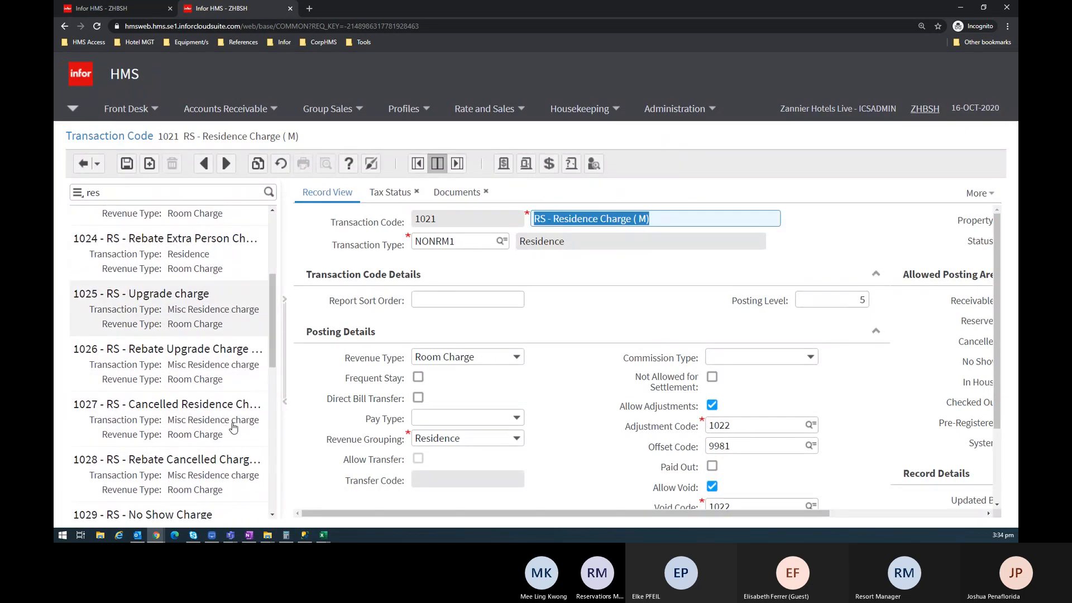
Filter the full transaction code list to descriptions beginning with "RS" and view the record of code 1020
left_click(457, 163)
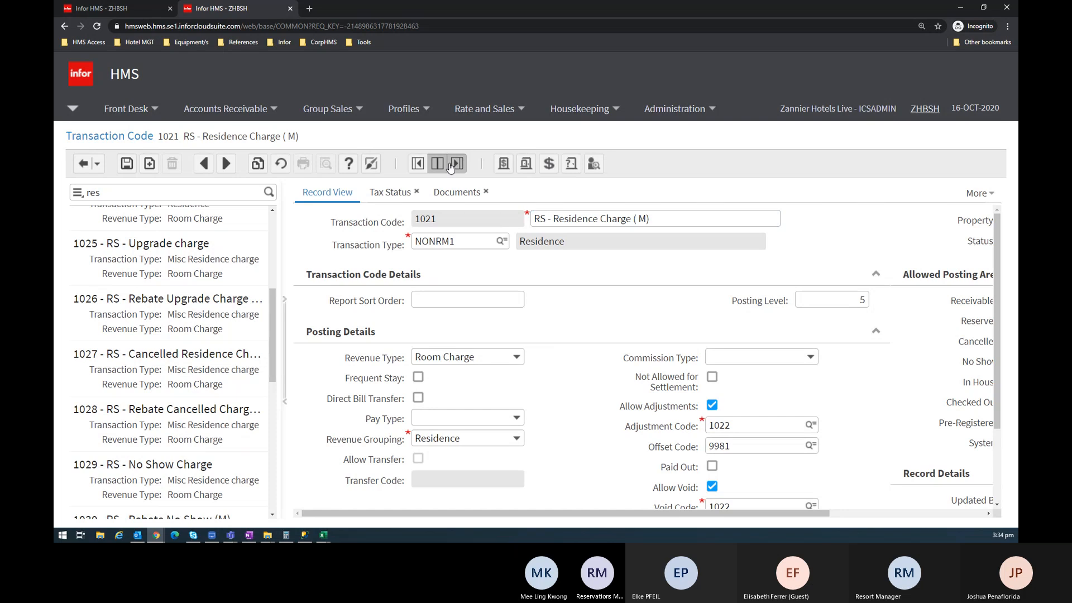
left_click(264, 236)
type("RS")
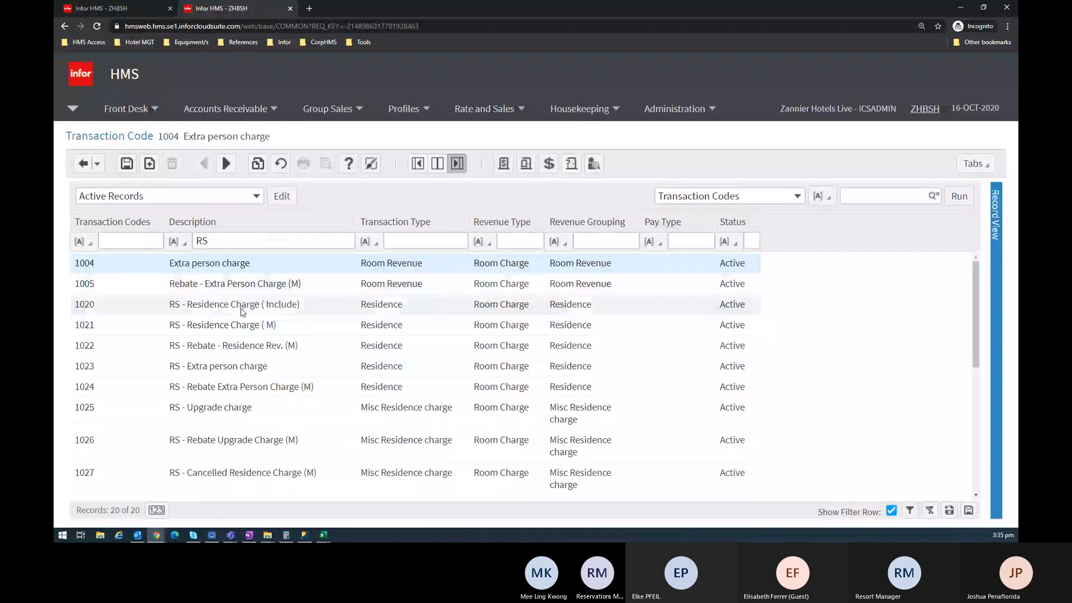
left_click(176, 241)
left_click(204, 375)
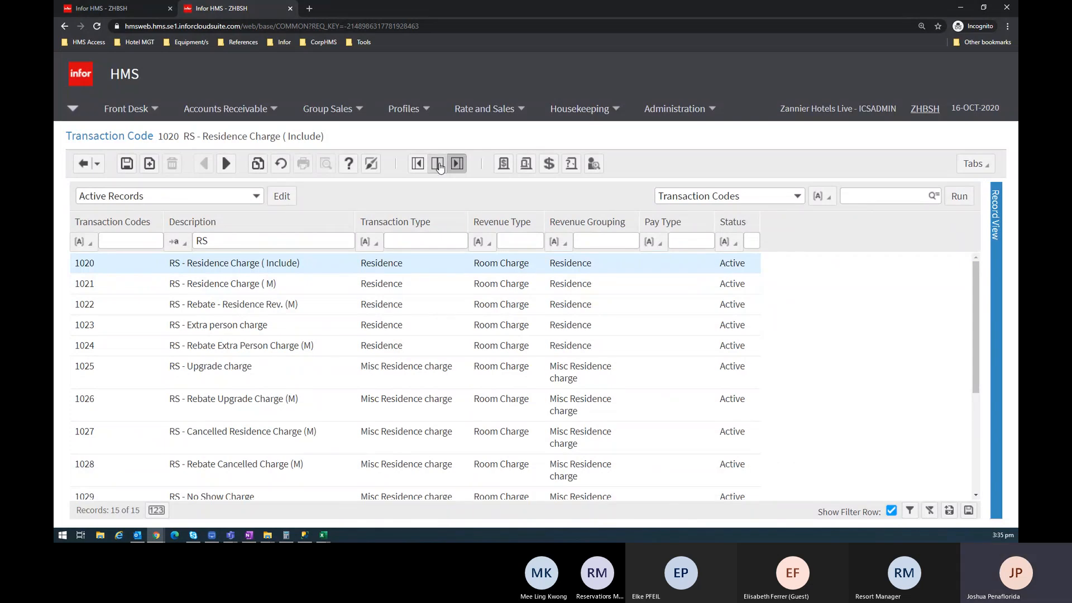
left_click(437, 163)
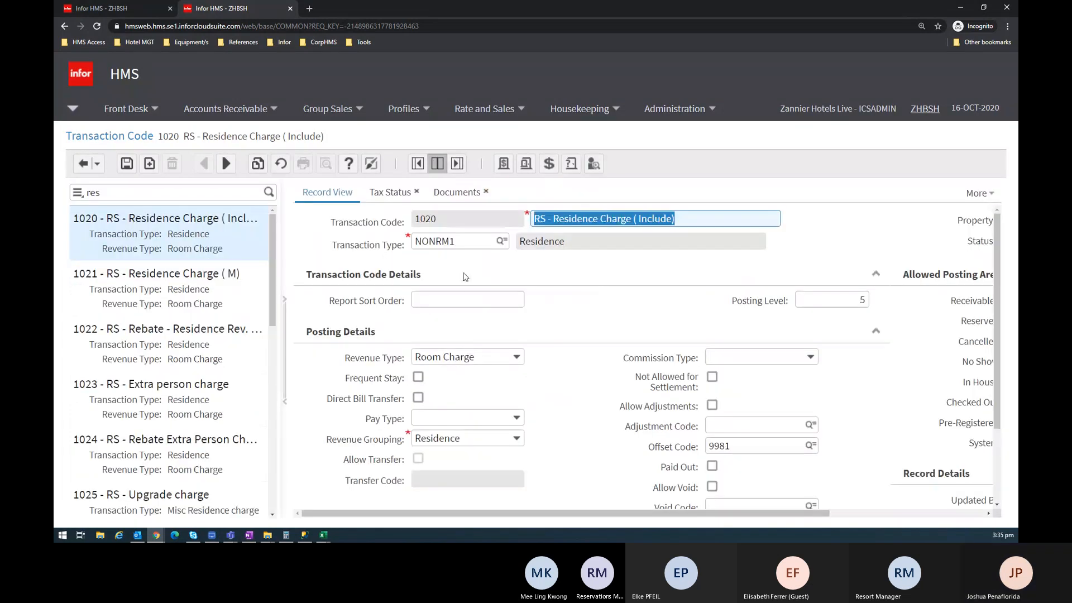
Return to the DBN property rate and check its room charge choices for RS - Residence Charge (Include), leaving Accommodation (Incl) selected
left_click(125, 7)
left_click(467, 289)
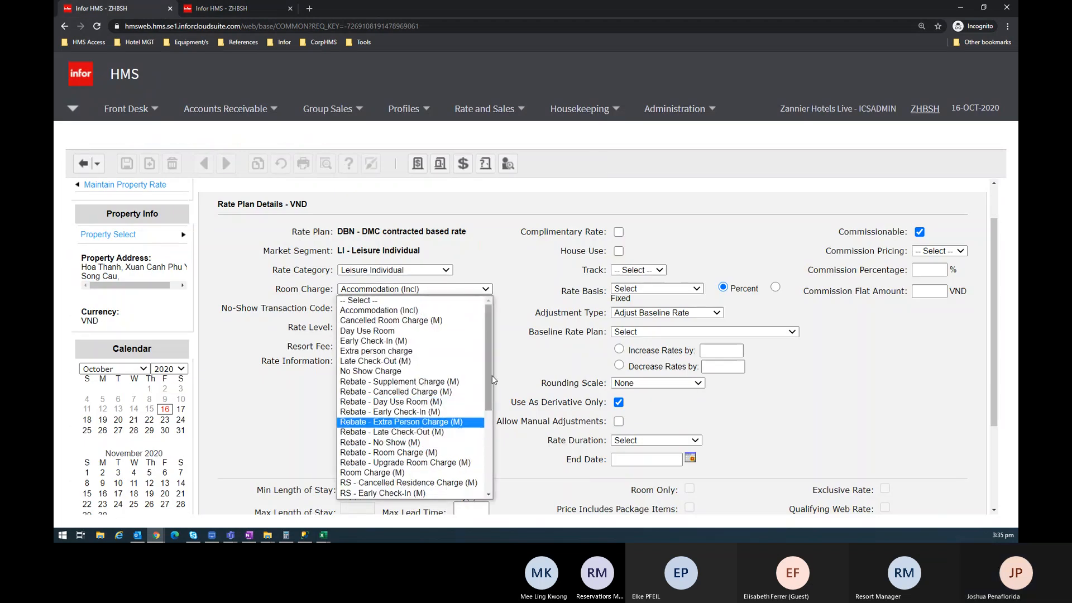
left_click_drag(491, 375, 491, 442)
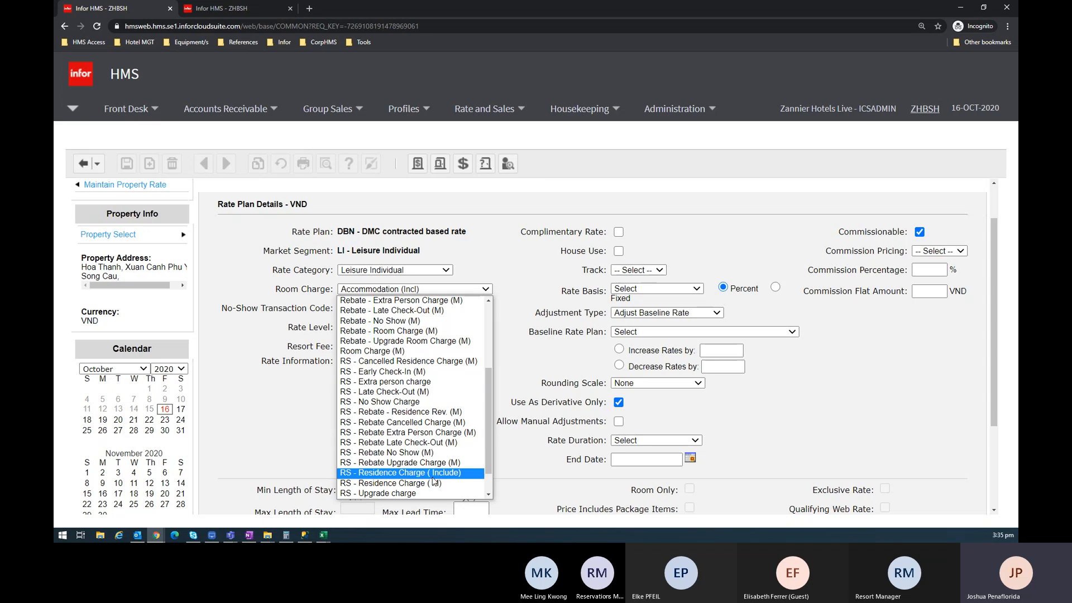
left_click(522, 271)
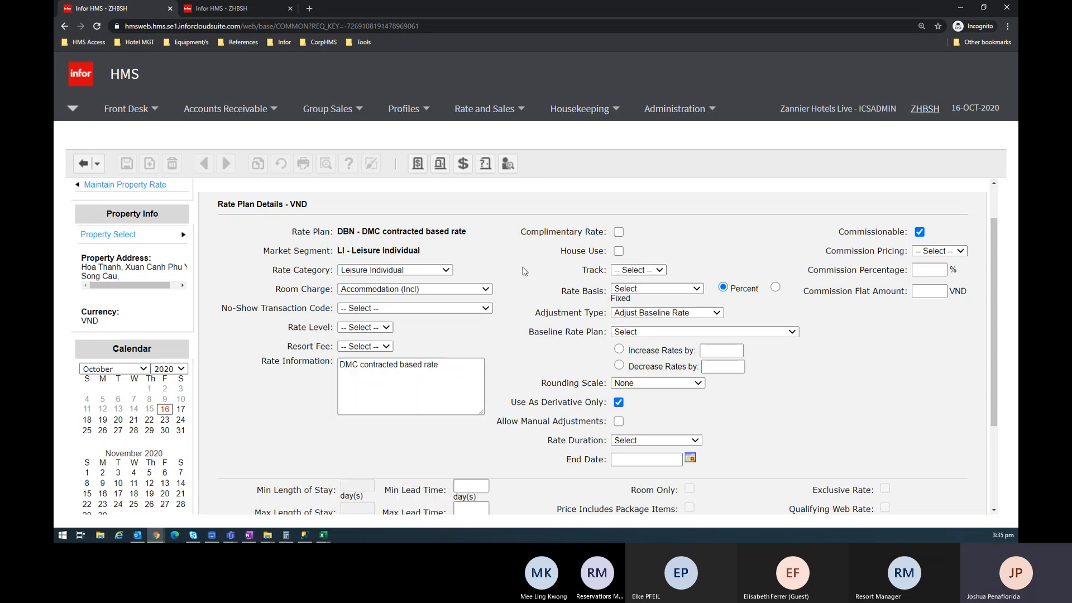
Set the DBN rate's no-show transaction code to No Show Charge and check the rate level and resort fee choices
left_click(488, 308)
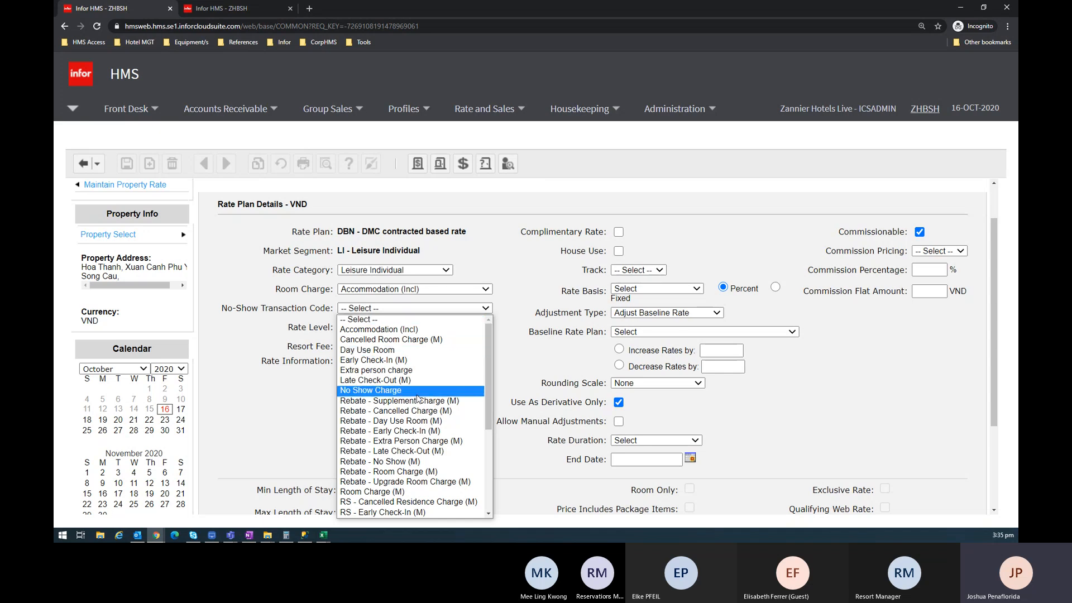
left_click(390, 390)
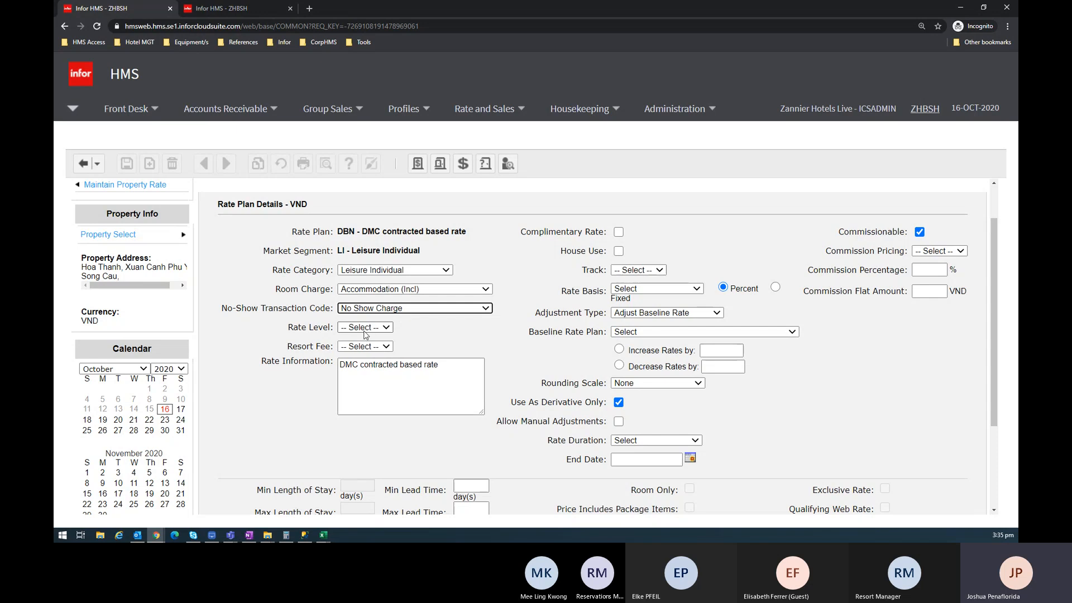
left_click(370, 345)
left_click(373, 328)
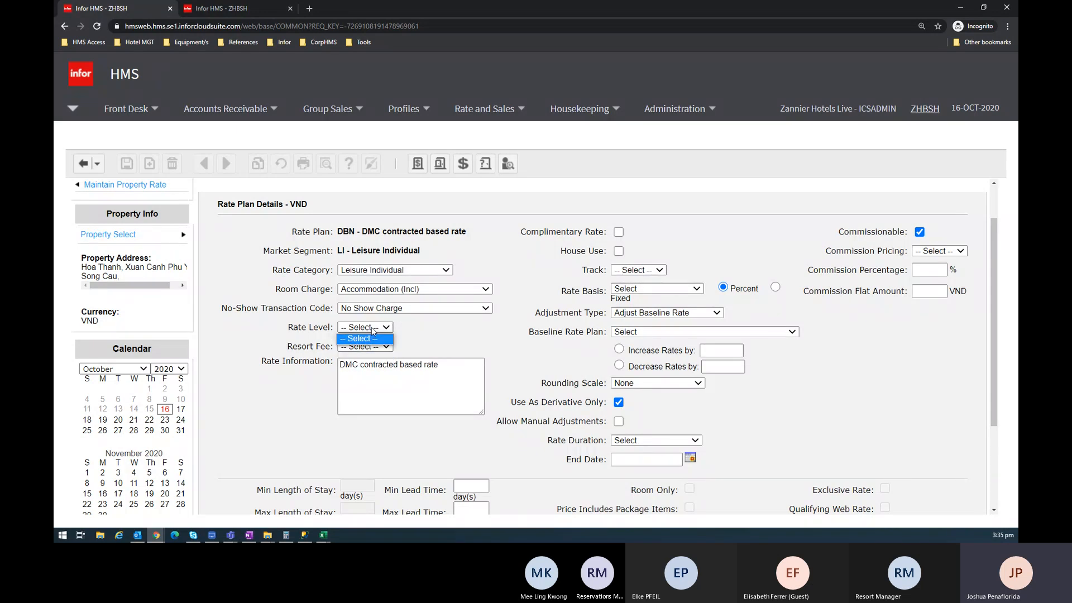
left_click(432, 343)
View the full description of rate code HSE1 in the Excel workbook's Rates sheet, and return to the DBN rate information text in HMS
key("alt+Tab")
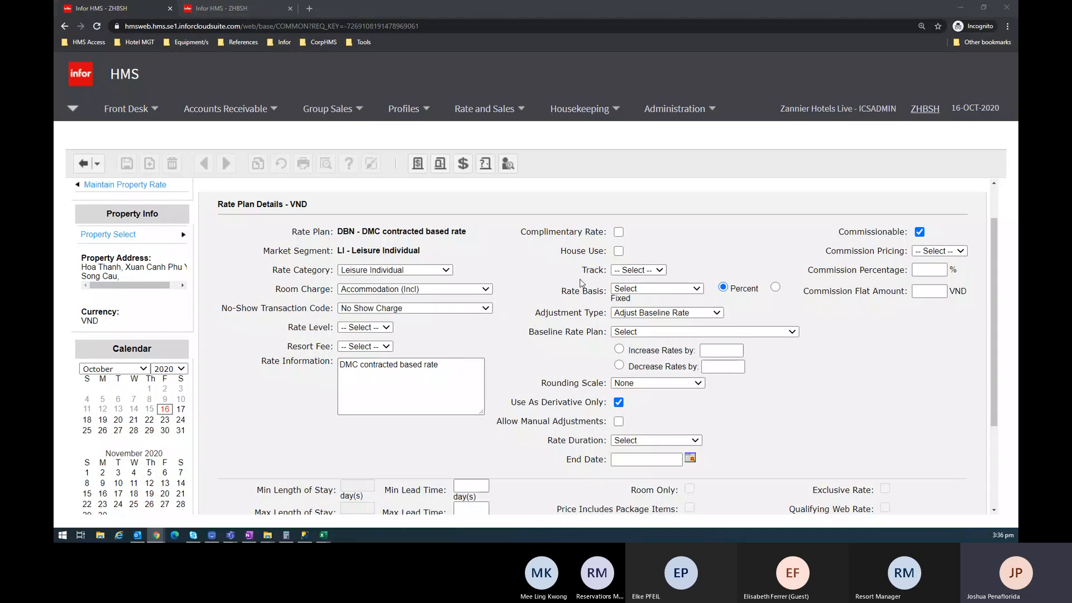
left_click_drag(463, 271, 524, 421)
left_click(430, 431)
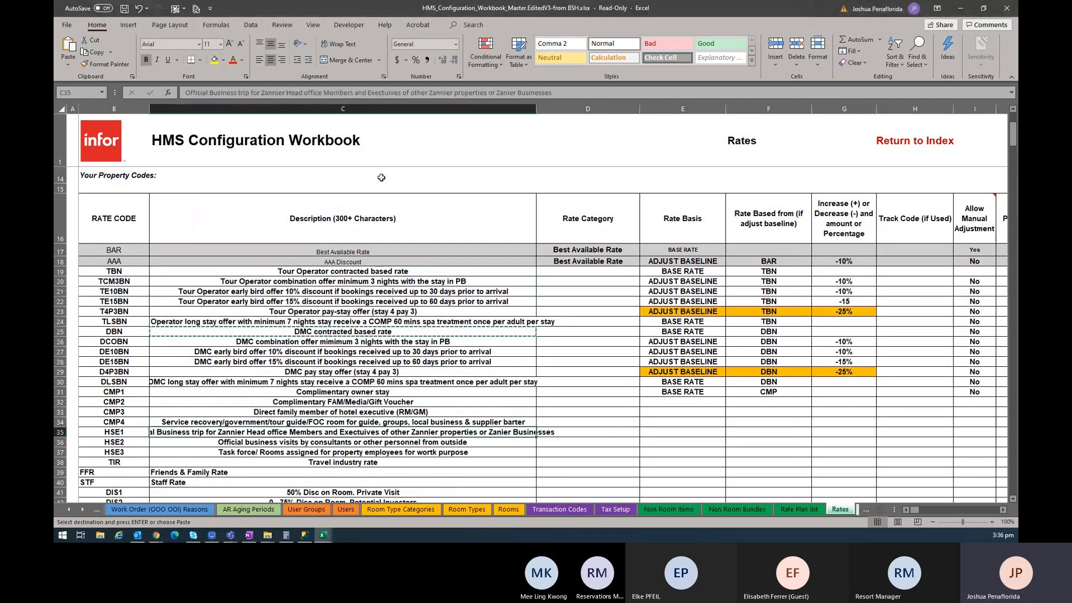
left_click(555, 99)
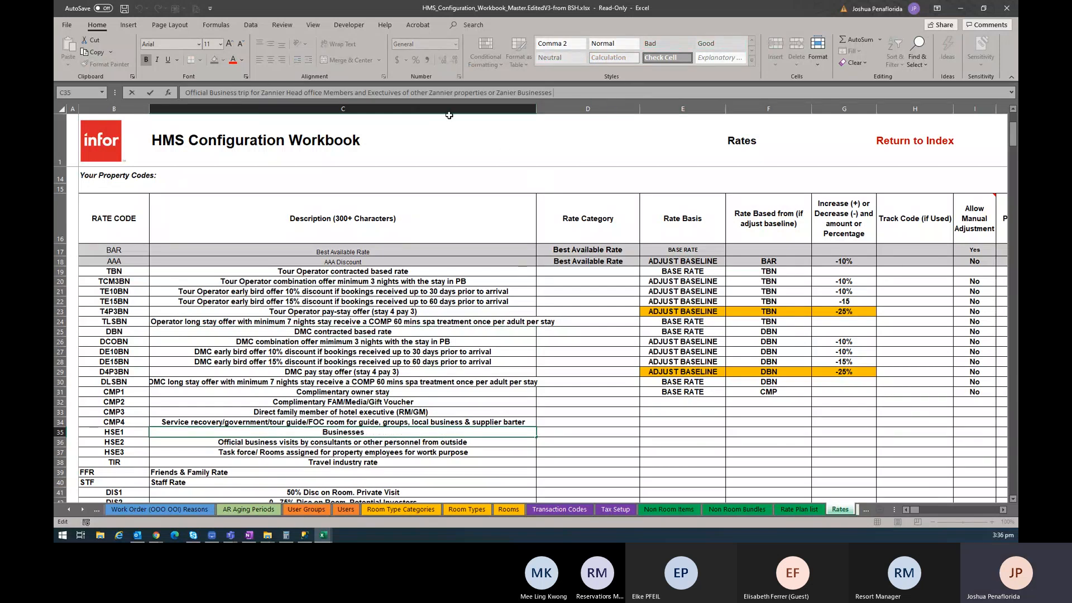
key("alt+Tab")
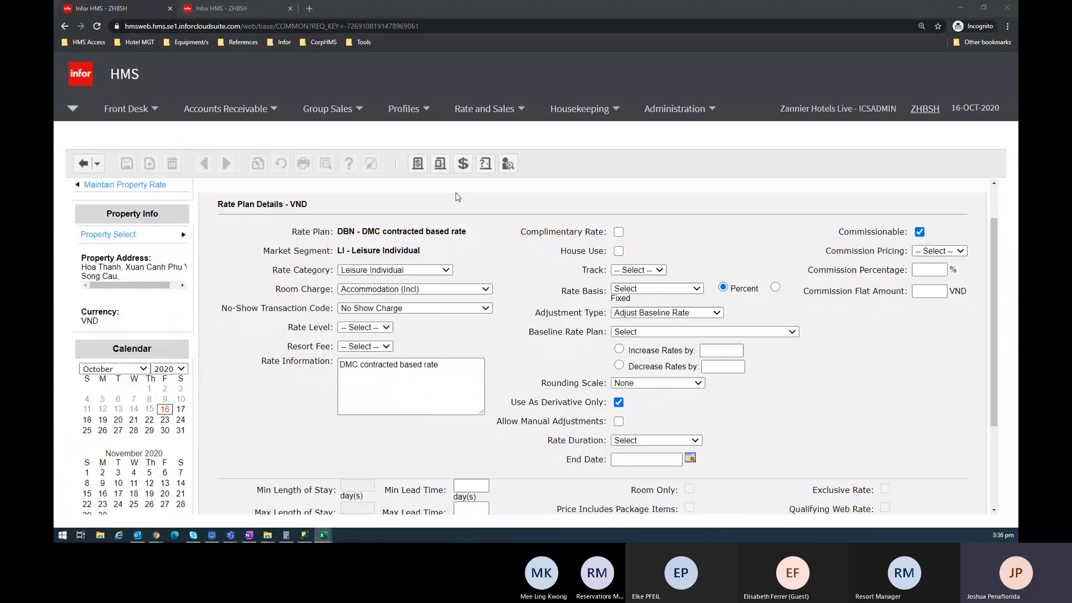
left_click(434, 372)
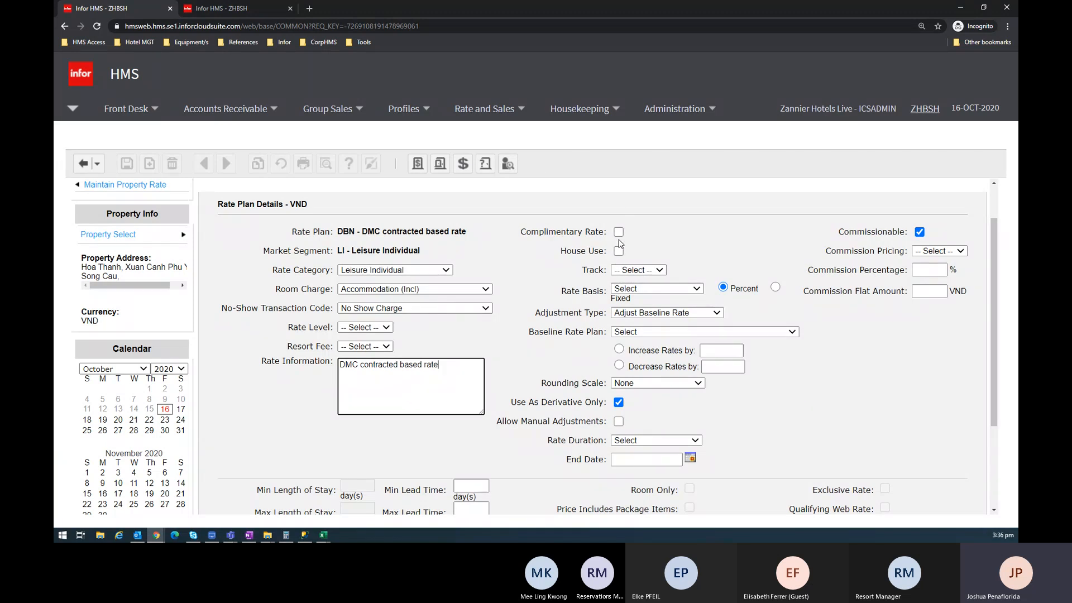
Review the house use codes HSE1 to HSE3 and complimentary codes CMP1 to CMP3 in the Excel workbook, and return to the DBN rate
key("alt+Tab")
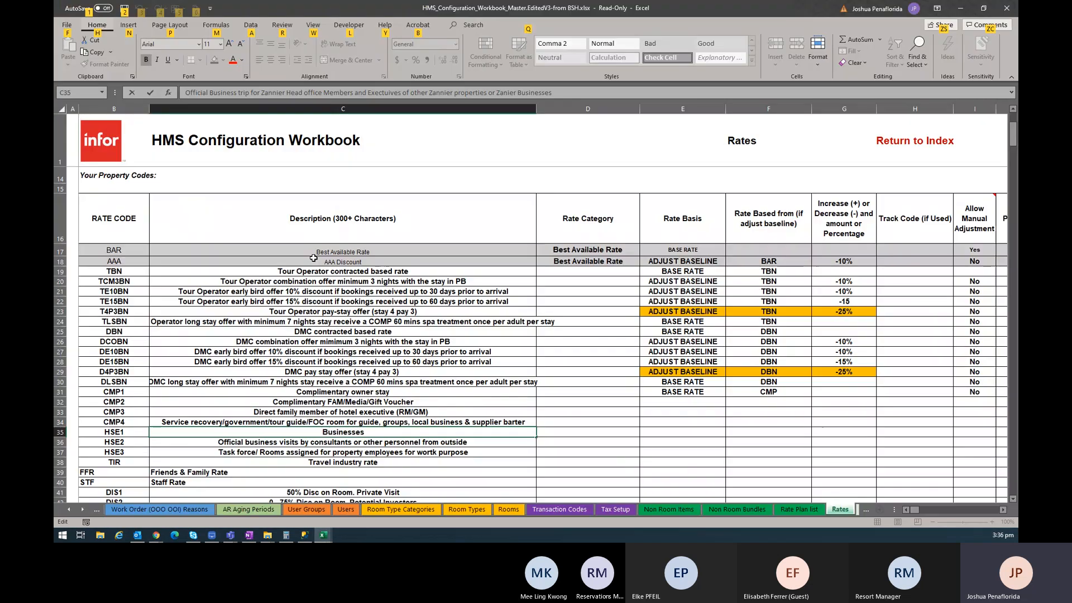
left_click_drag(114, 431, 114, 452)
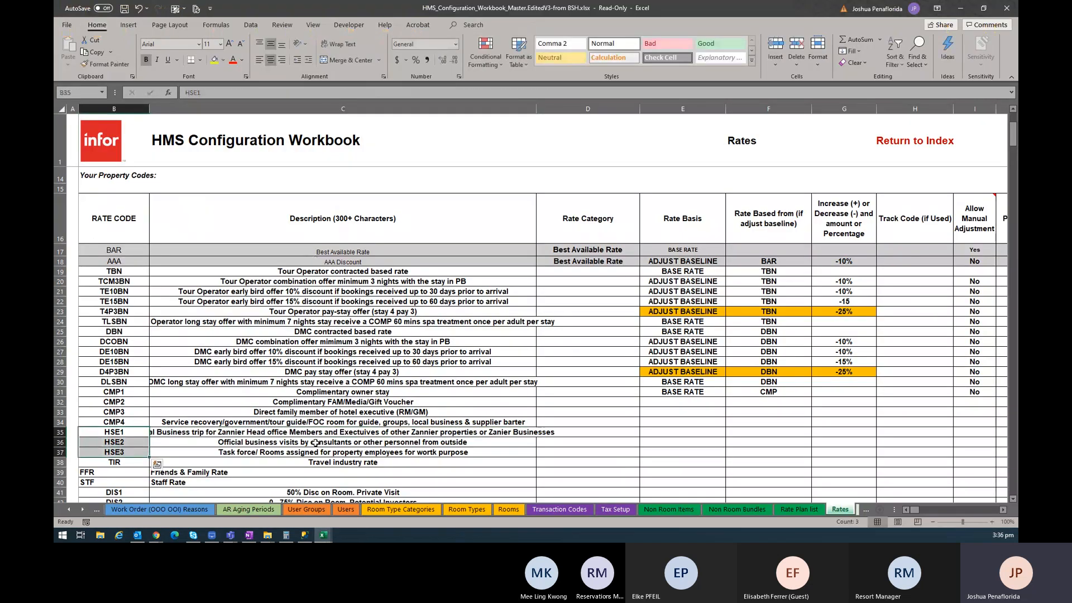
scroll(362, 420, "down", 1)
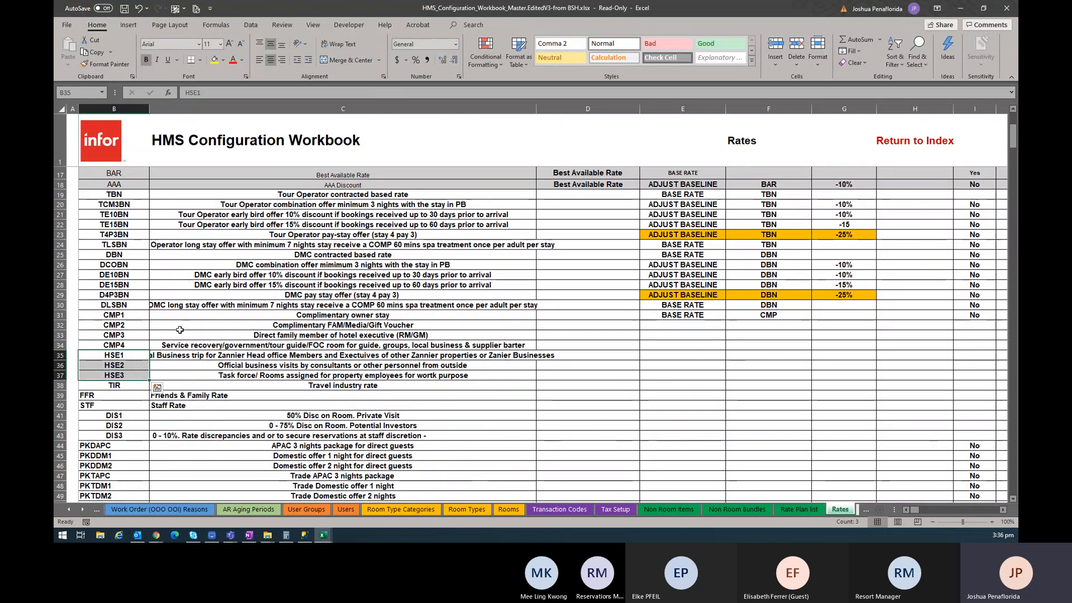
left_click_drag(123, 315, 123, 335)
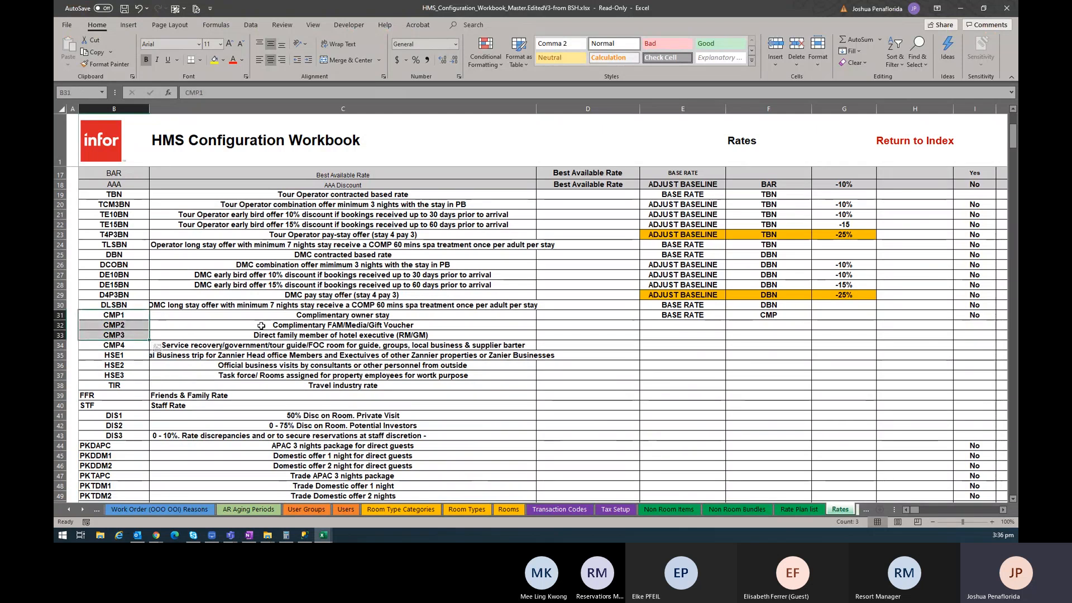
key("alt+Tab")
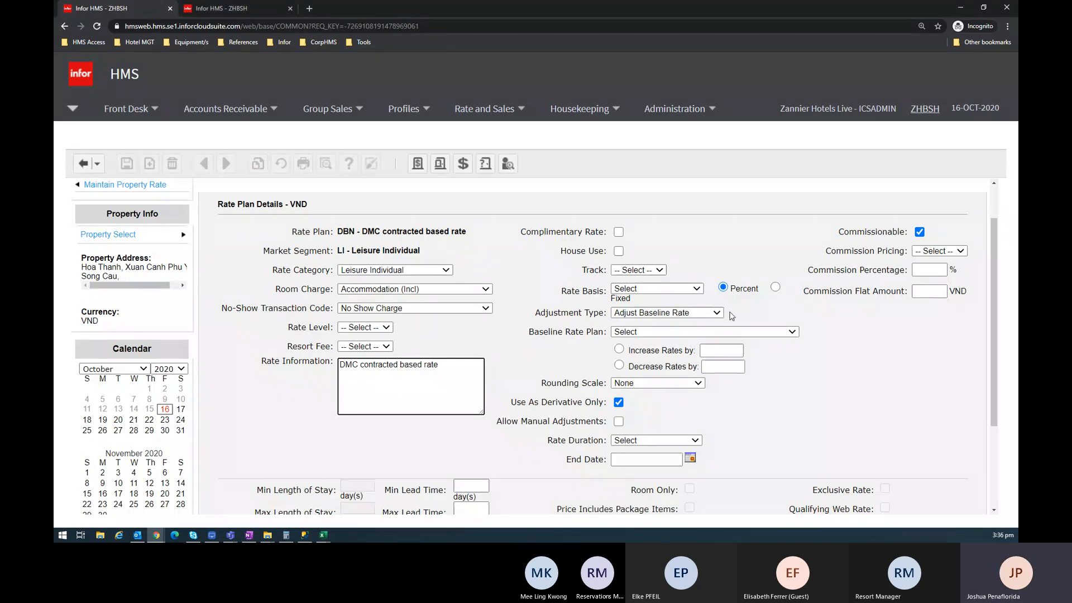
Examine the track, rate basis and adjustment type choices available for the DBN property rate
left_click(649, 270)
left_click(650, 271)
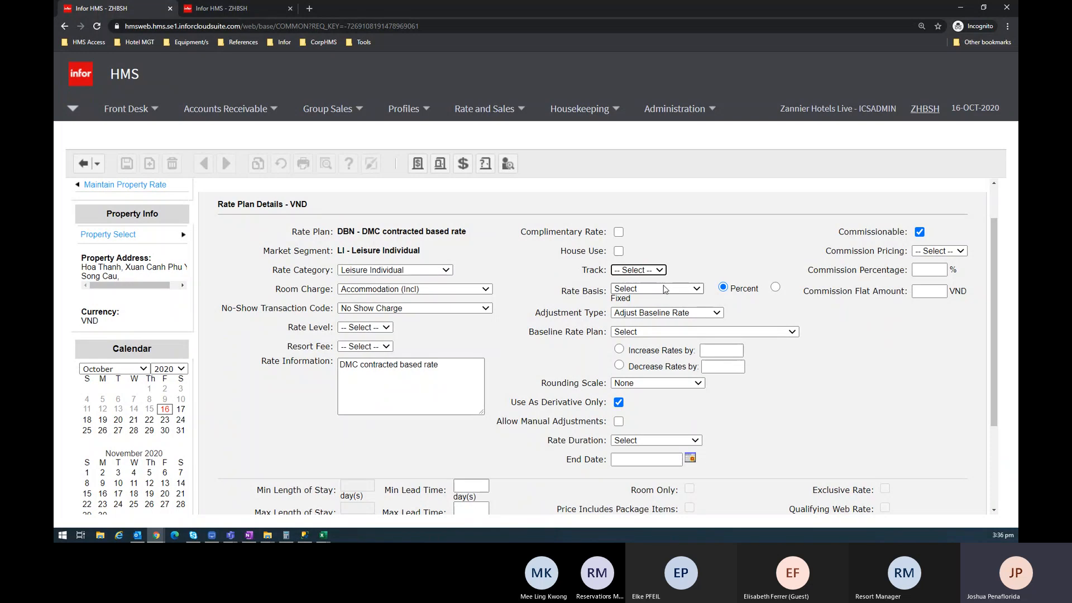
left_click(665, 289)
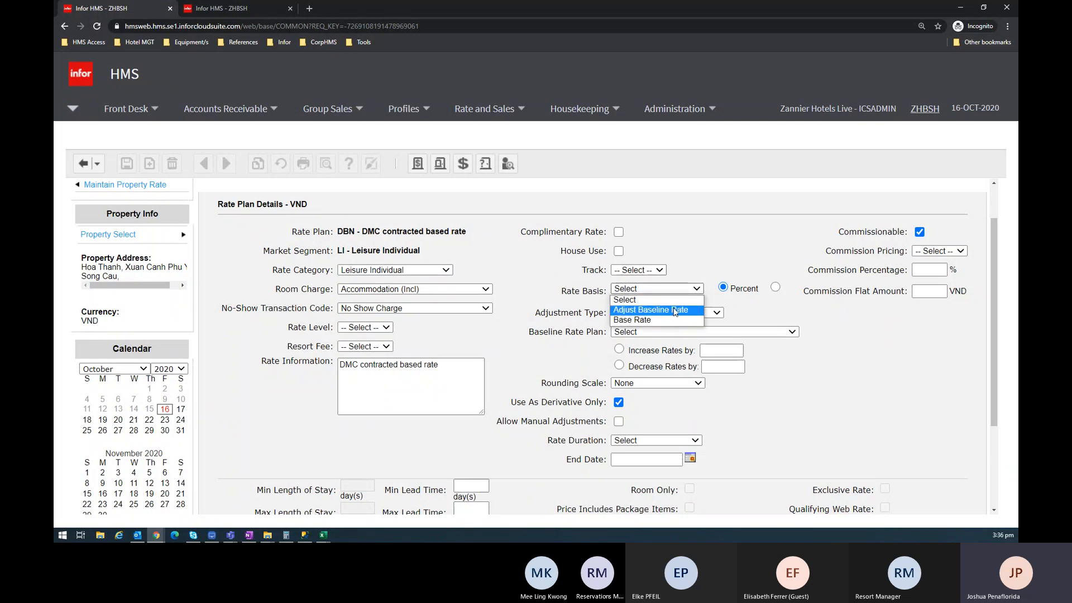
left_click(675, 311)
scroll(794, 317, "down", 2)
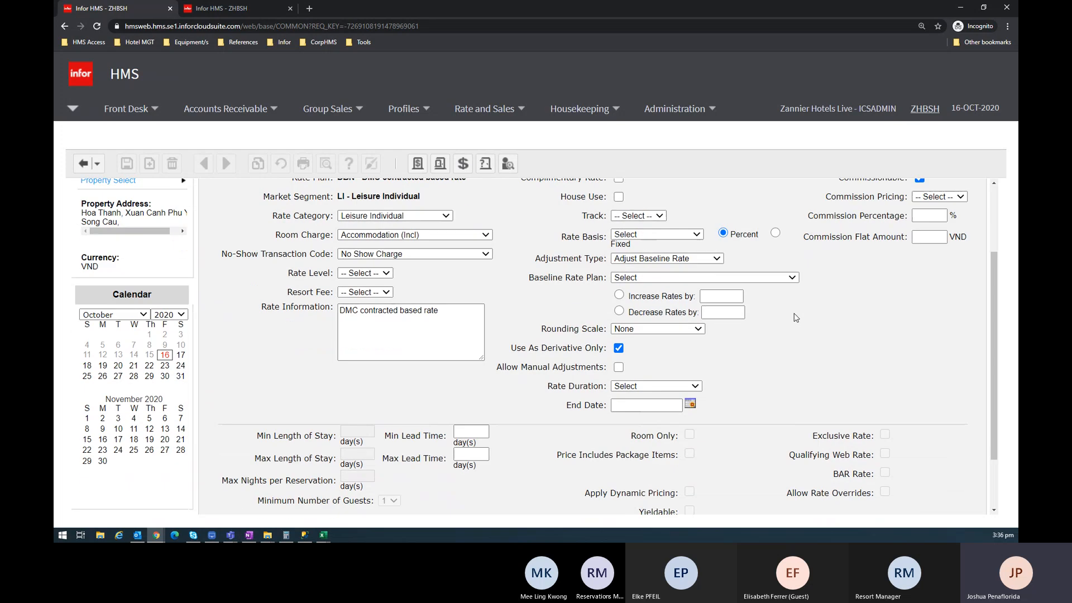
scroll(795, 317, "up", 1)
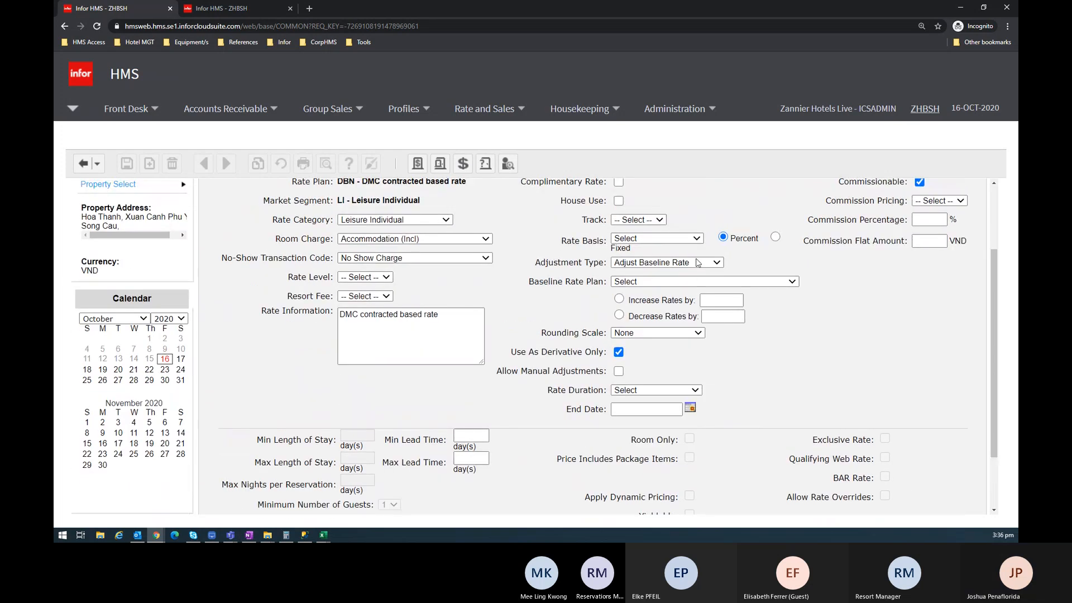
left_click(675, 262)
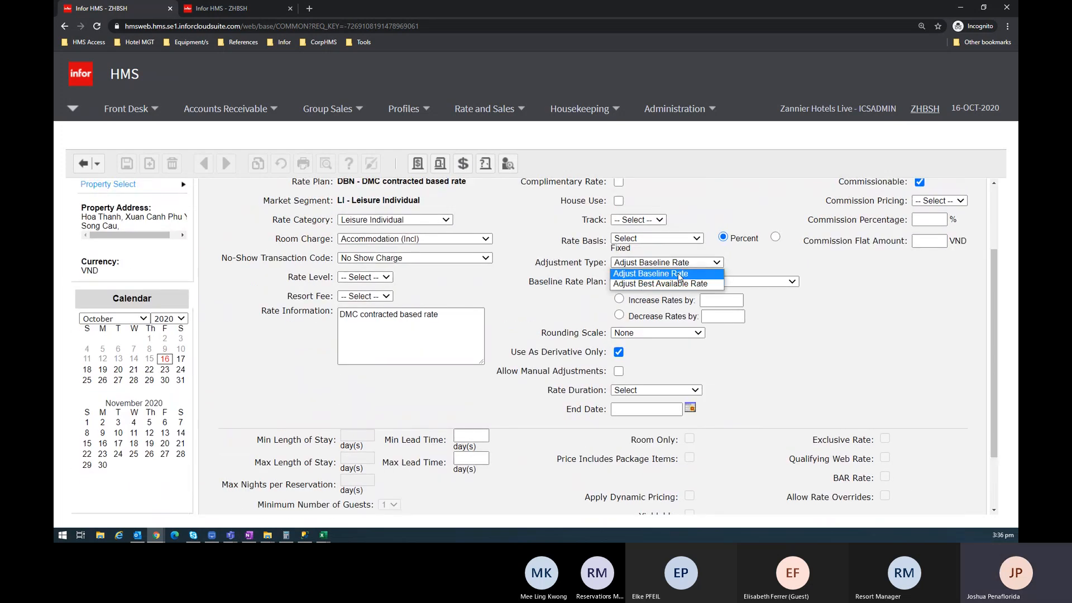
left_click(680, 277)
left_click(664, 239)
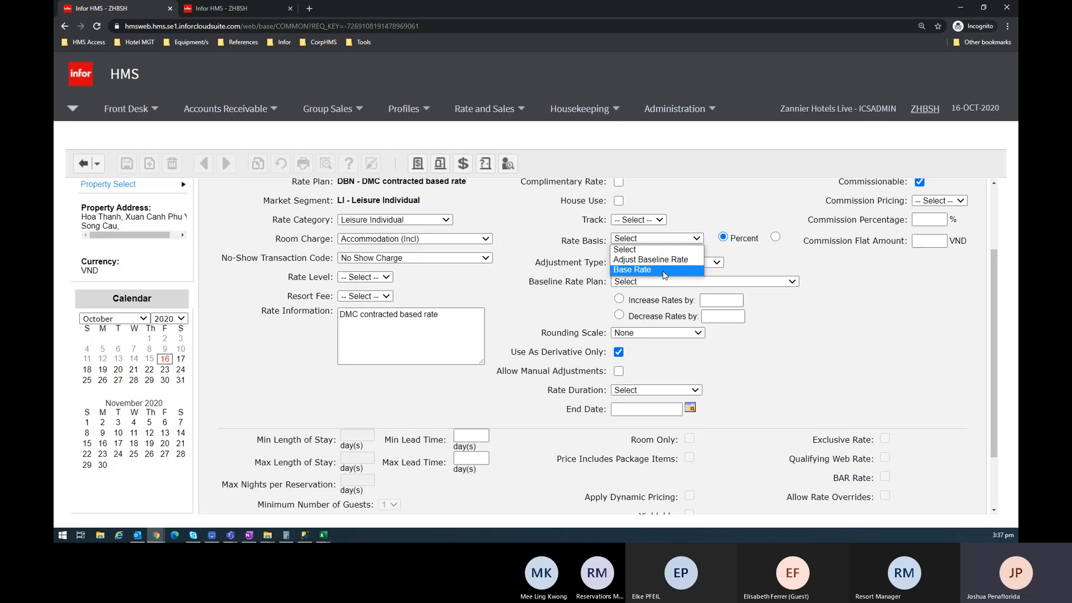
Locate the DBN row in the Excel workbook's Rates sheet to check its rate basis, and return to the property rate in HMS
key("alt+Tab")
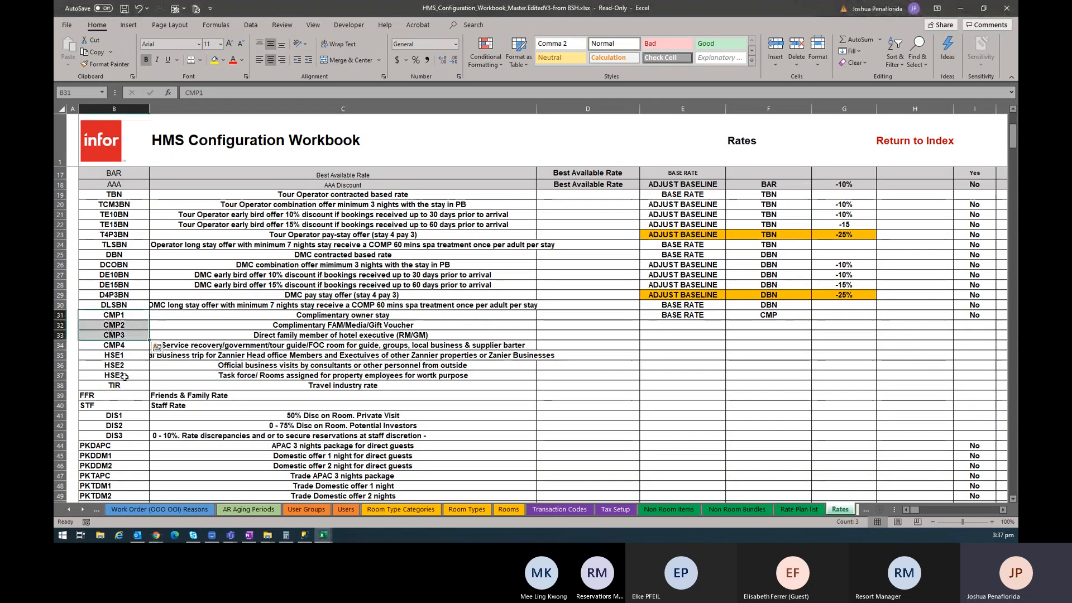
left_click(114, 316)
scroll(137, 315, "up", 1)
scroll(137, 314, "down", 2)
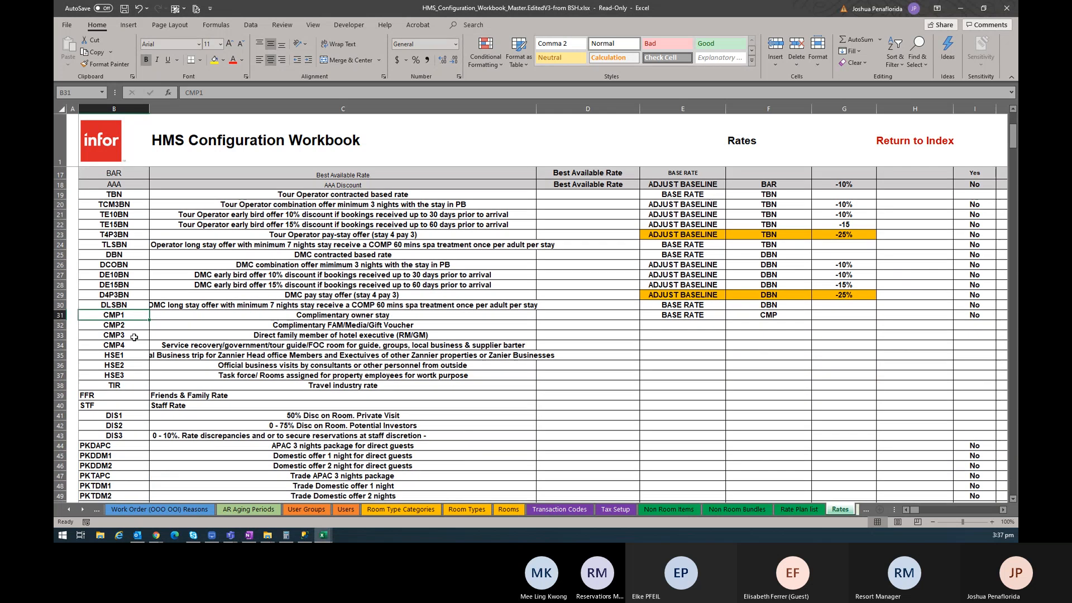
scroll(111, 264, "down", 2)
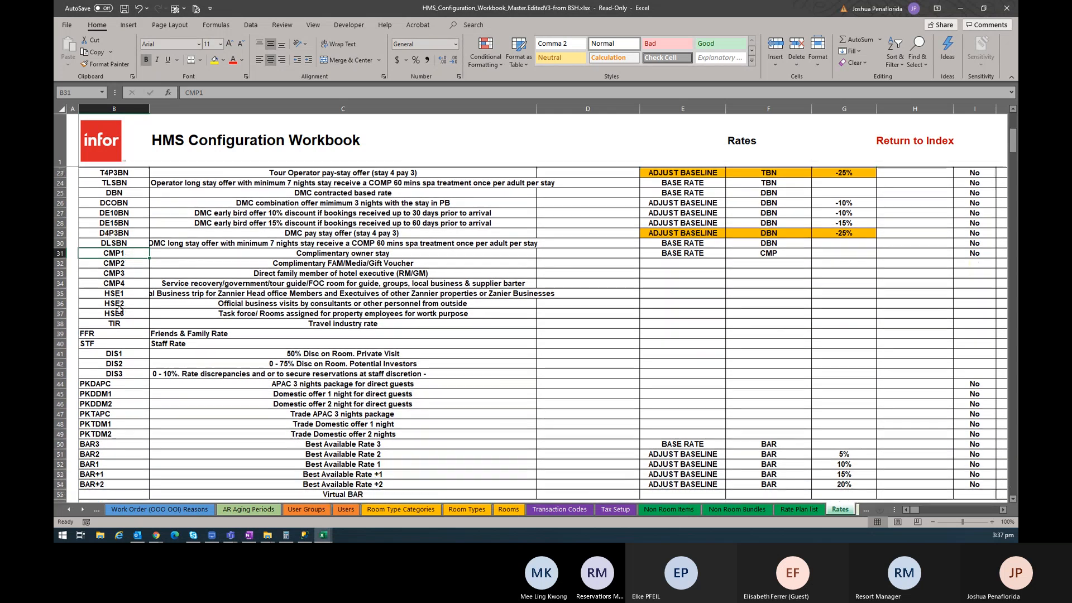
scroll(118, 263, "up", 2)
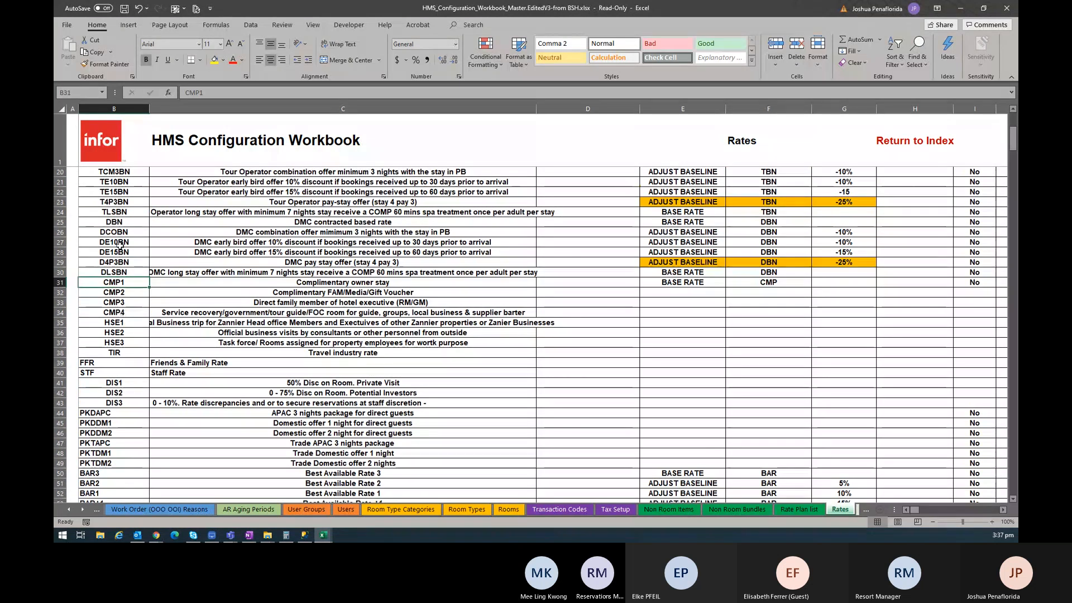
scroll(119, 257, "up", 1)
left_click(60, 255)
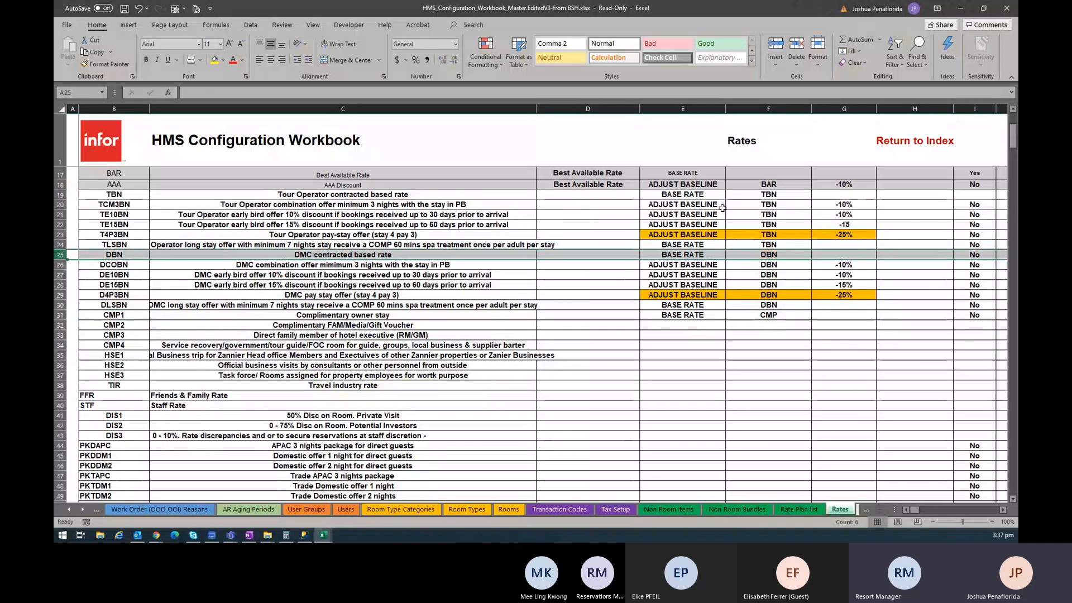
key("alt+Tab")
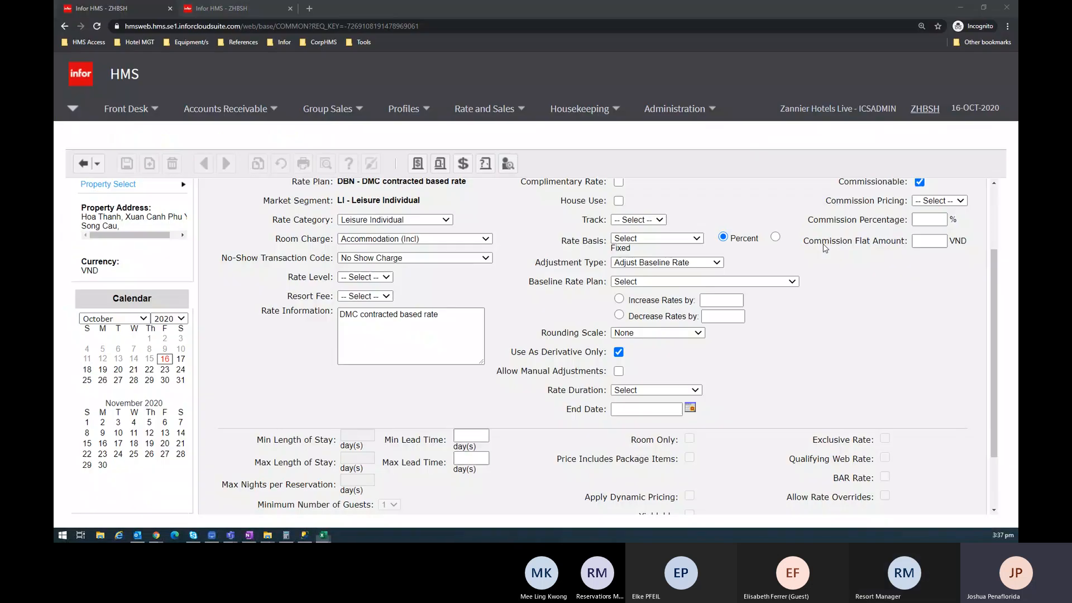
Try Base Rate and Adjust Baseline Rate as the DBN rate basis, and check the baseline rate plan choices
left_click(666, 239)
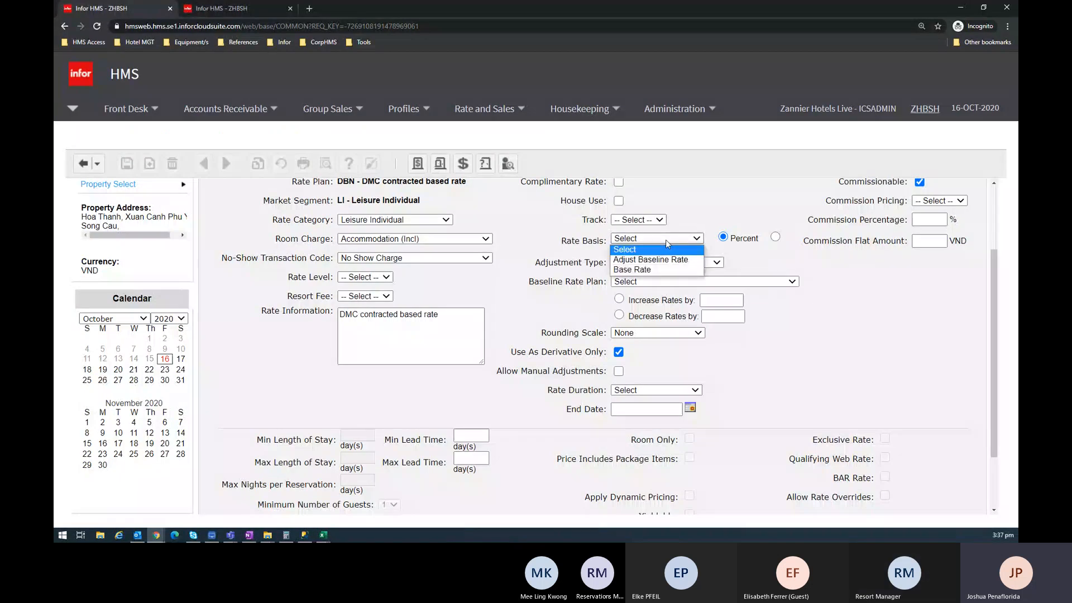
left_click(663, 270)
left_click(750, 240)
left_click(737, 250)
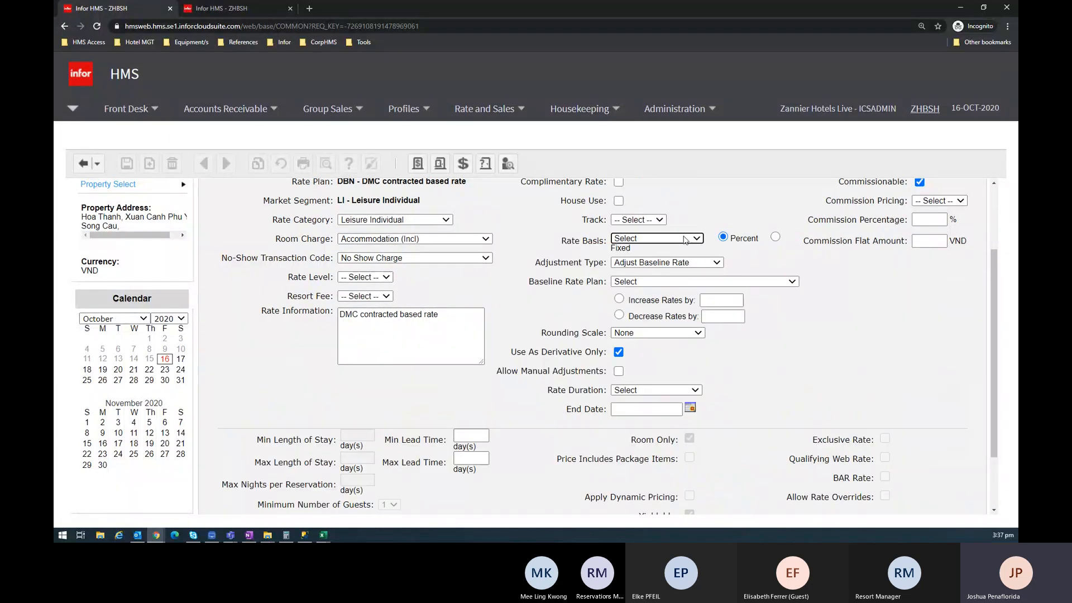
left_click(684, 239)
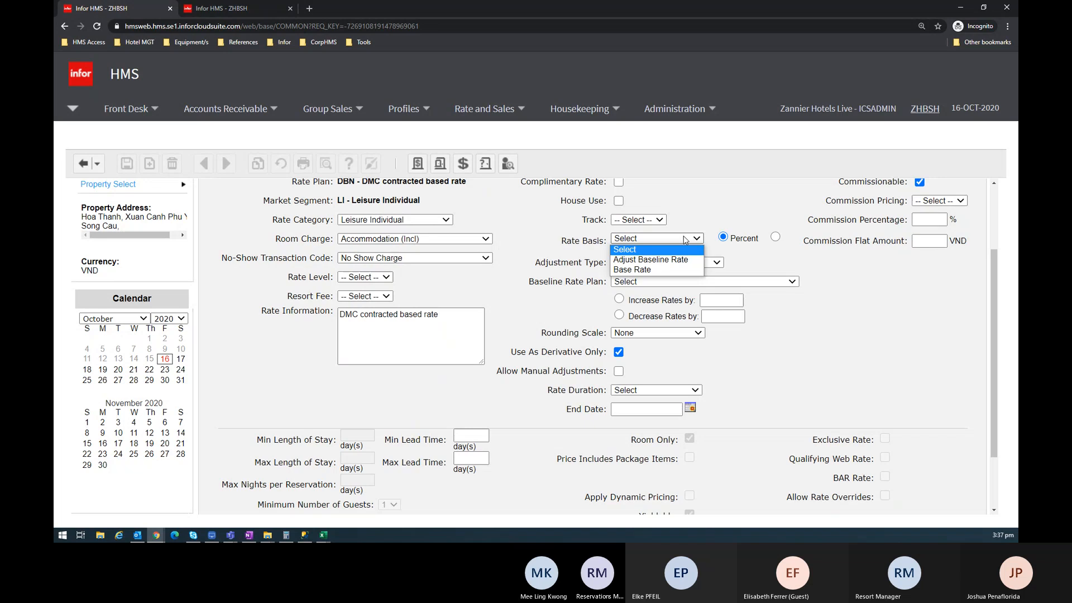
left_click(641, 259)
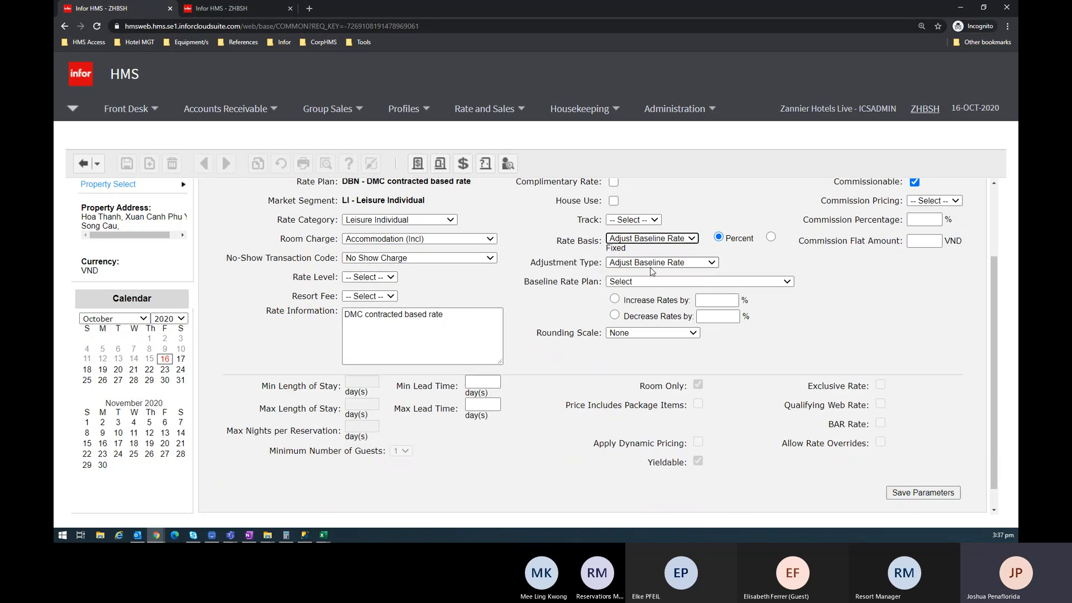
left_click(647, 282)
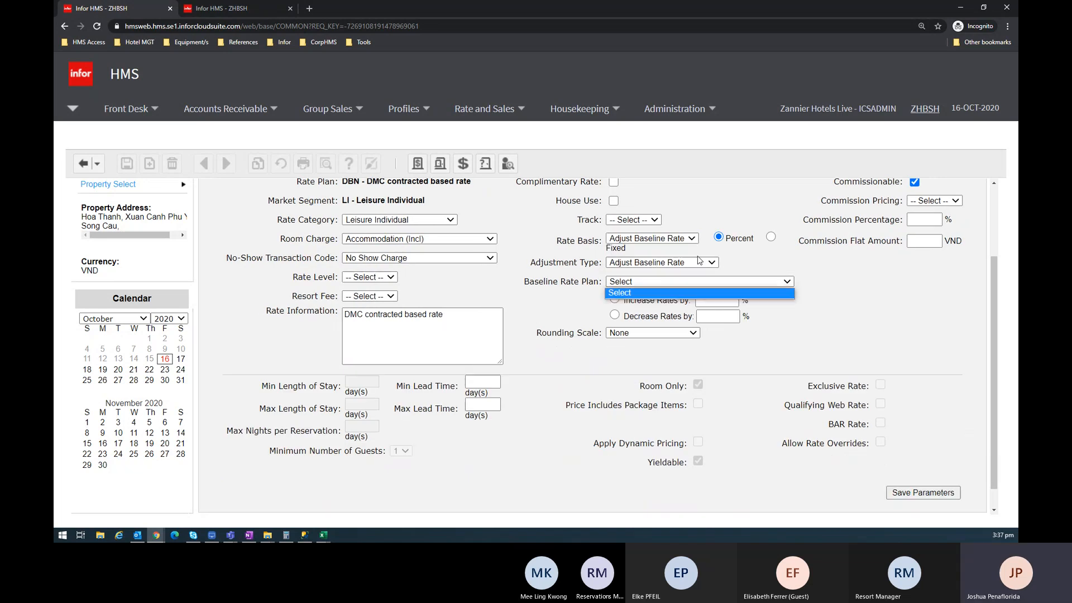
left_click(650, 282)
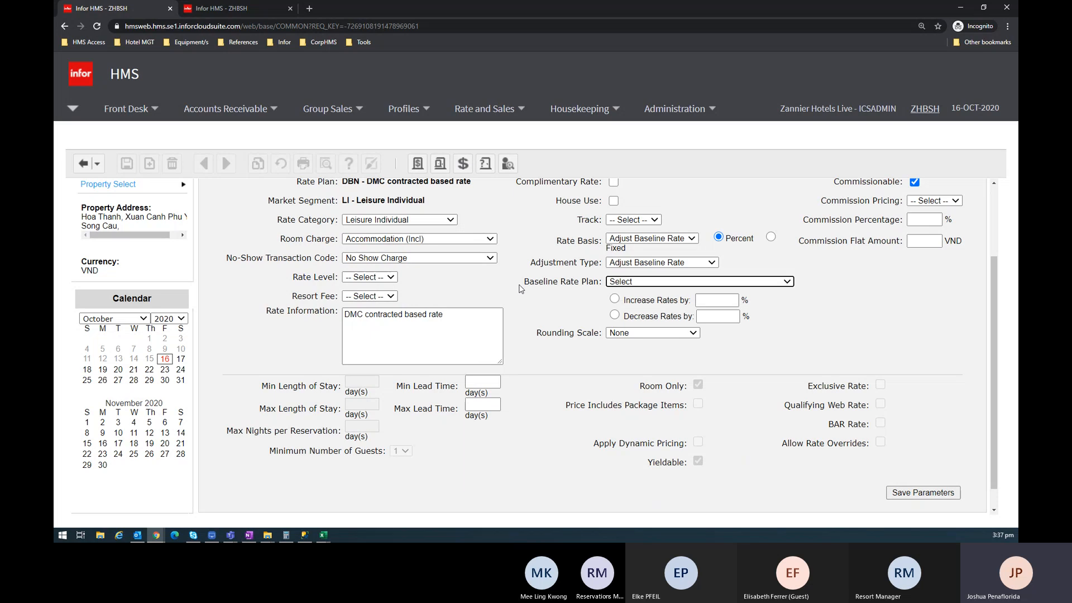
Set the DBN rate basis to Base Rate and turn off Use As Derivative Only
left_click(670, 239)
left_click(659, 270)
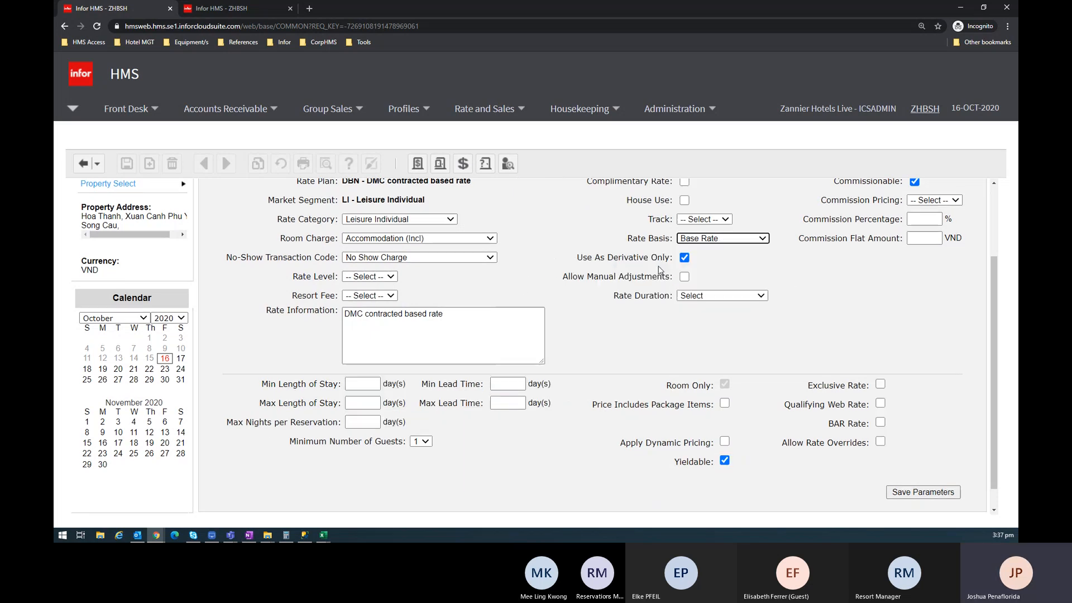
scroll(635, 307, "up", 1)
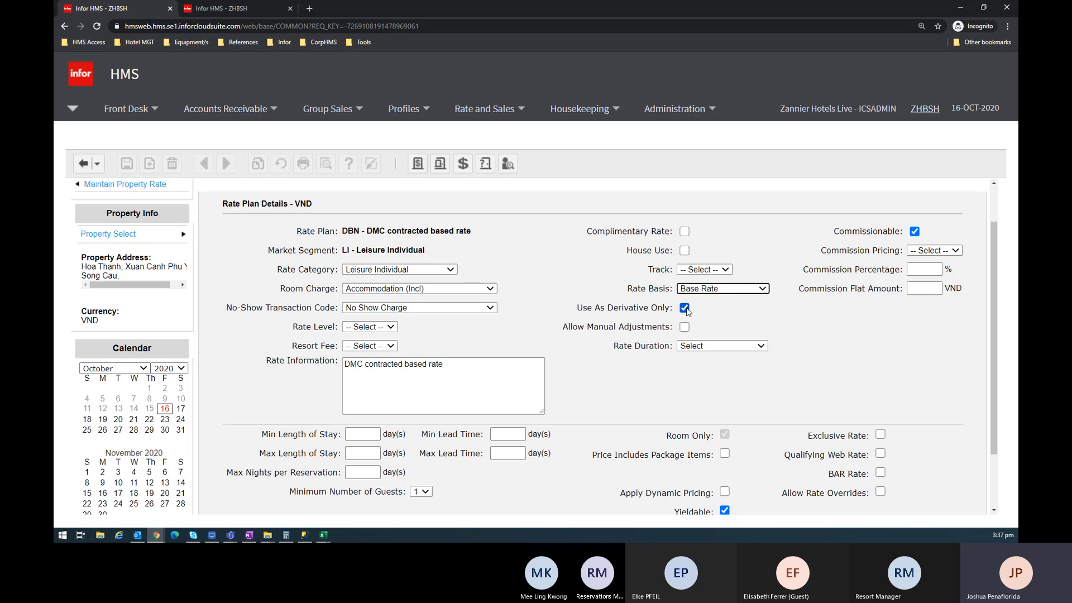
left_click(685, 309)
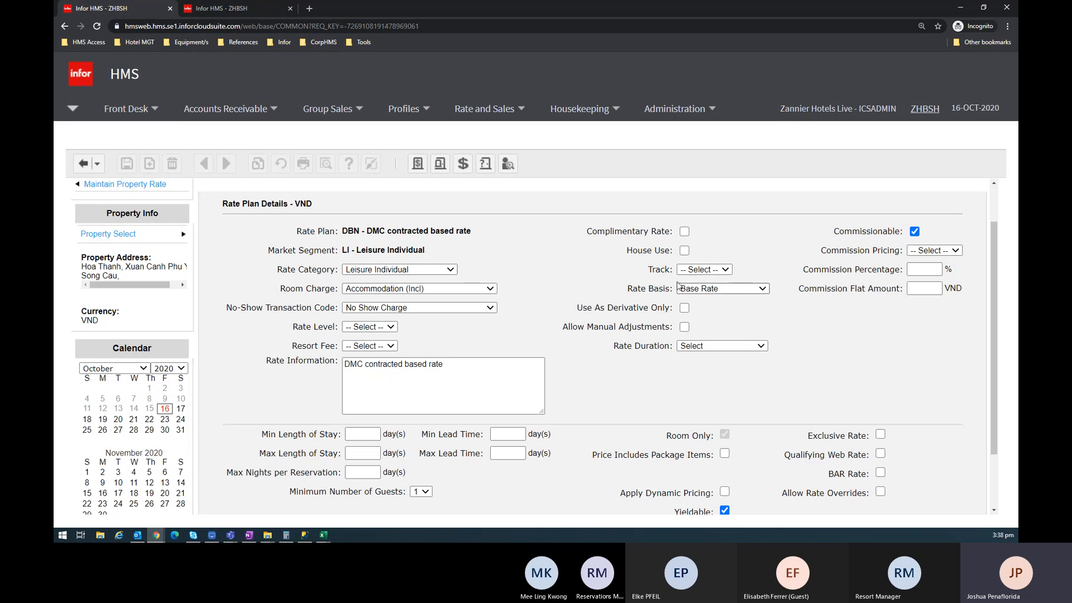
Switch to the AKL training property in the other HMS window and bring up its rate plan list for Manual Rate Adjustments
left_click(229, 8)
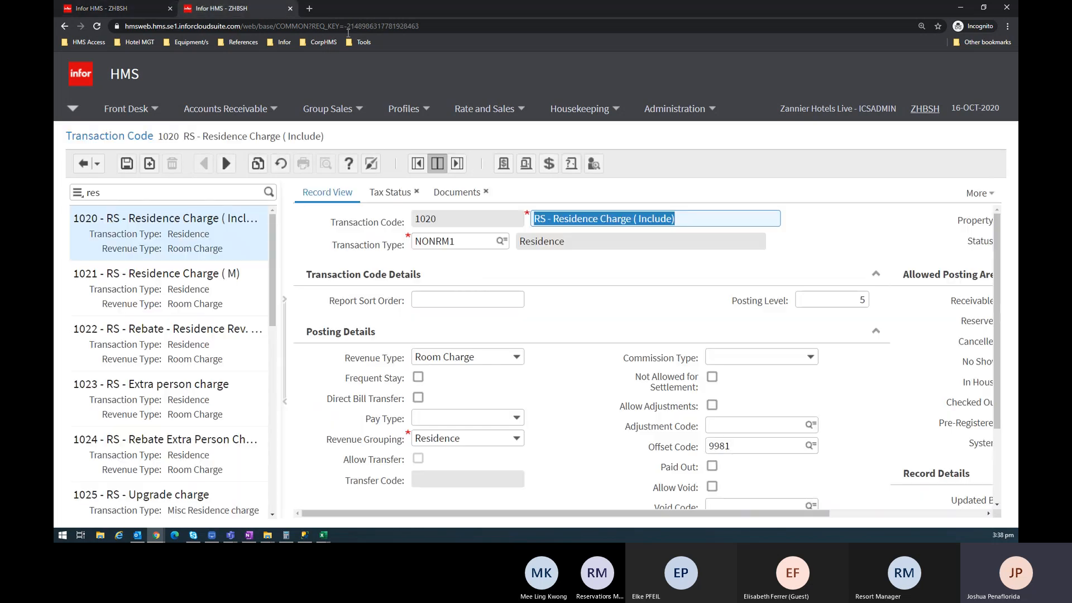
left_click(111, 8)
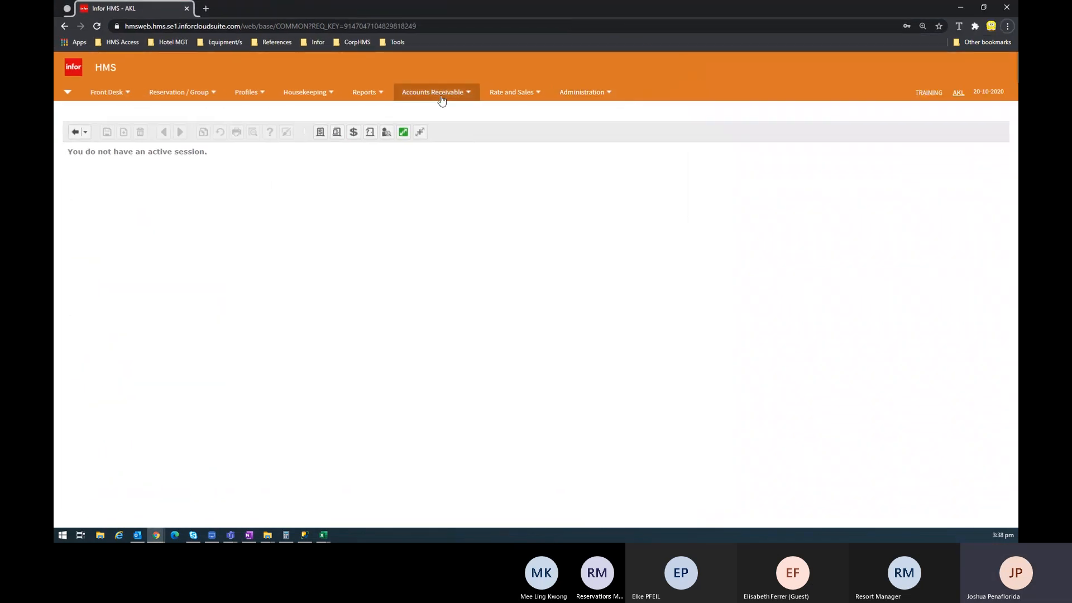
left_click(512, 92)
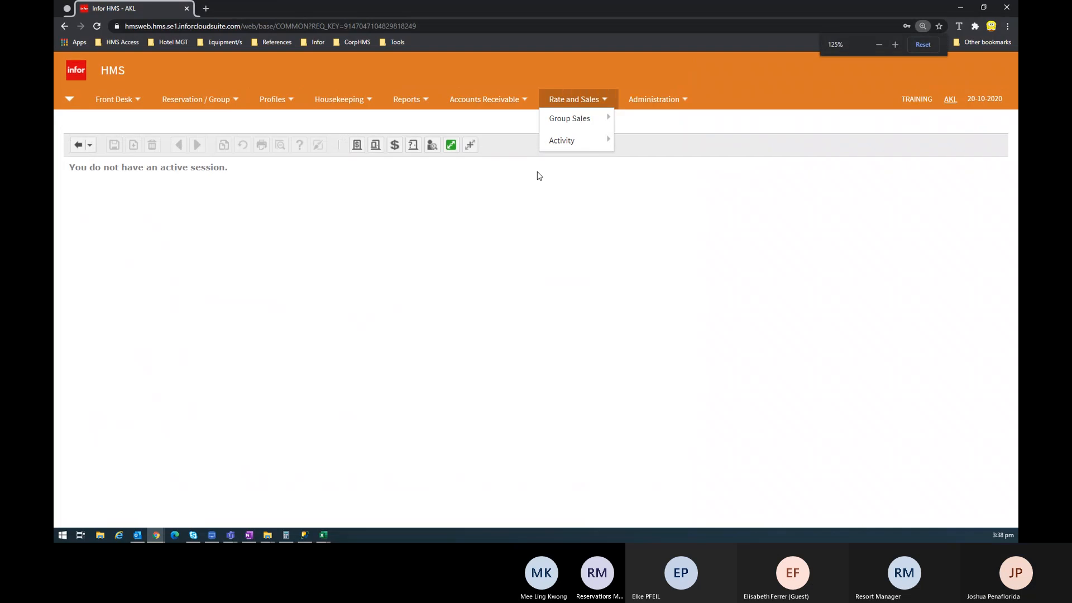
left_click(654, 99)
mouse_move(668, 186)
mouse_move(768, 217)
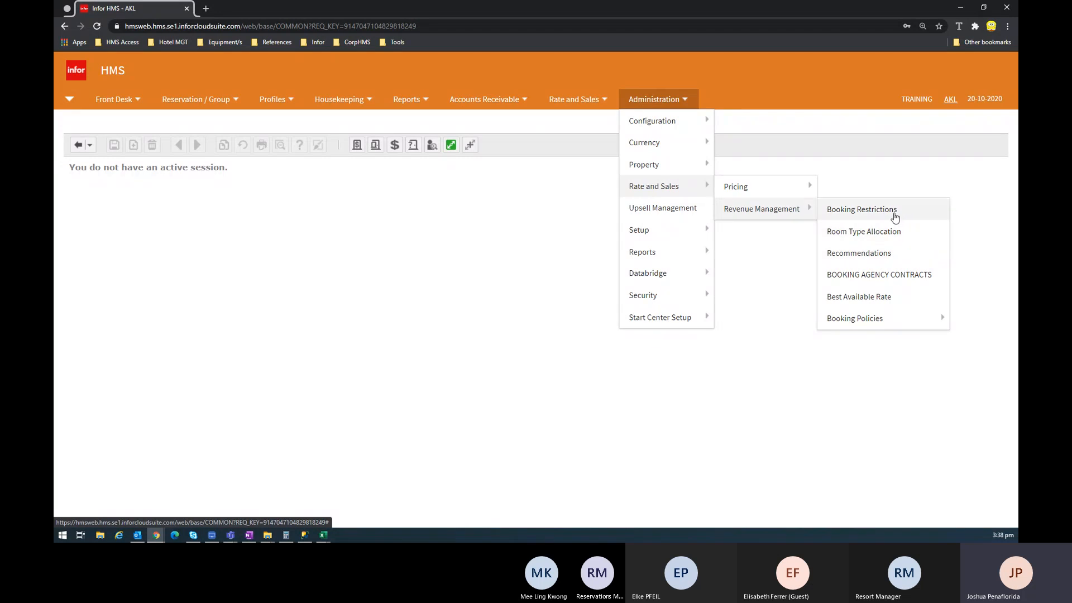
mouse_move(798, 188)
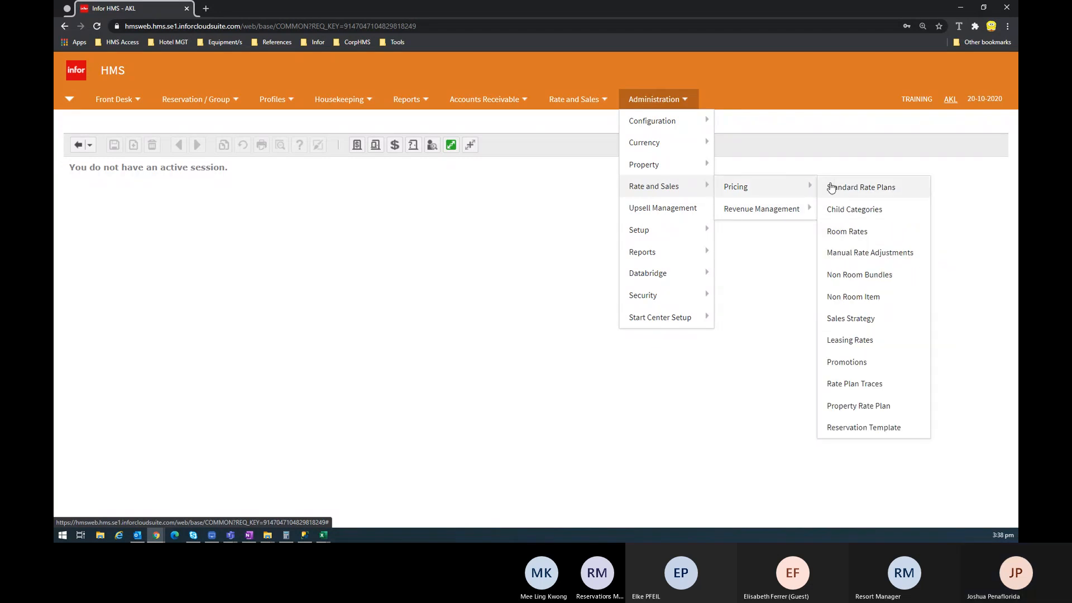
left_click(902, 260)
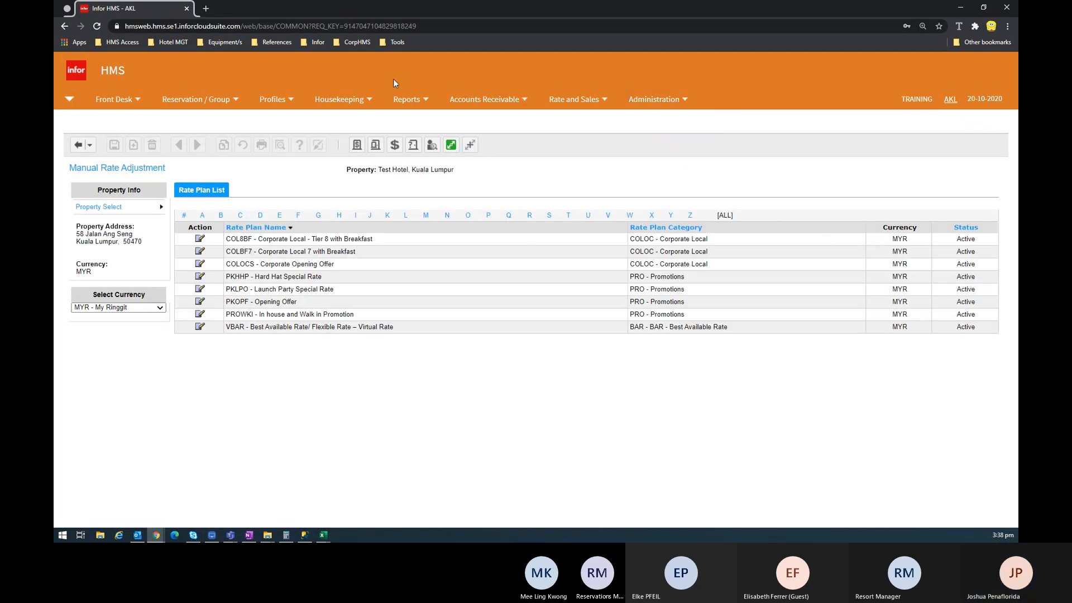
key("alt+Tab")
key("ctrl+minus")
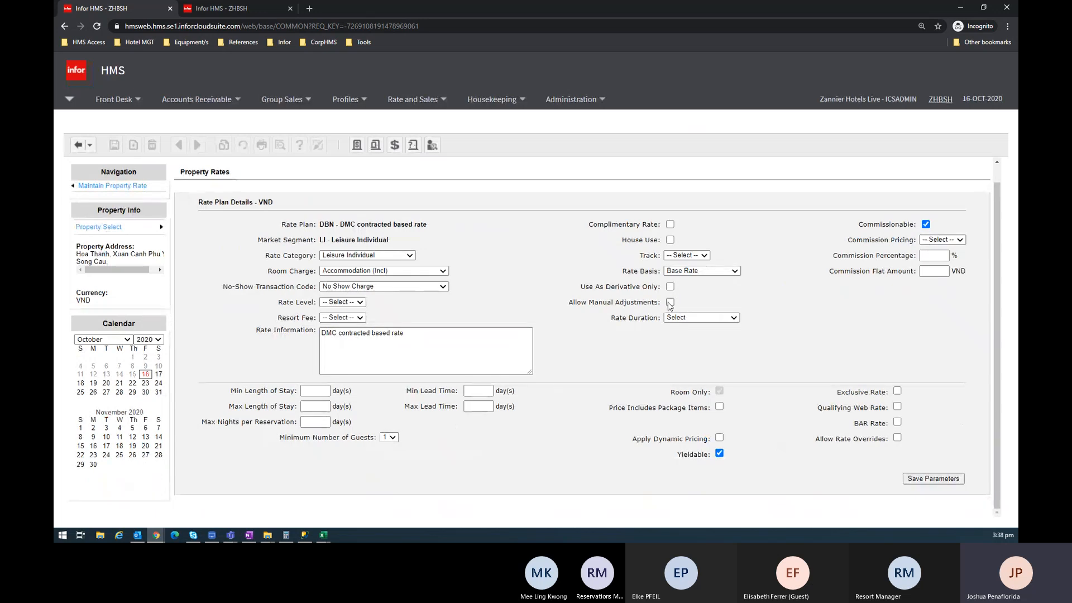
key("alt+Tab")
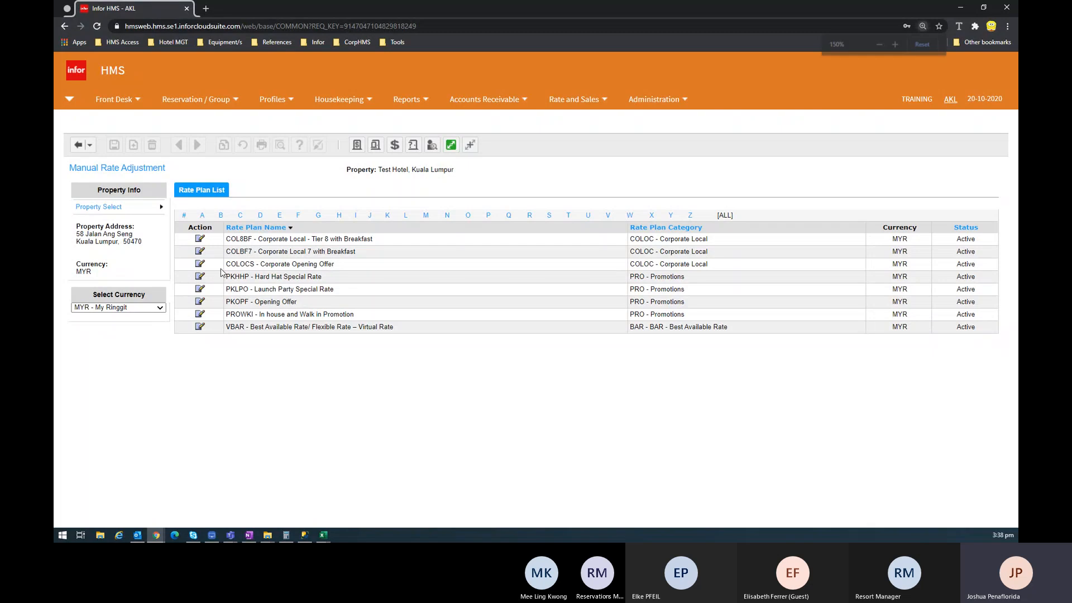
key("ctrl+plus")
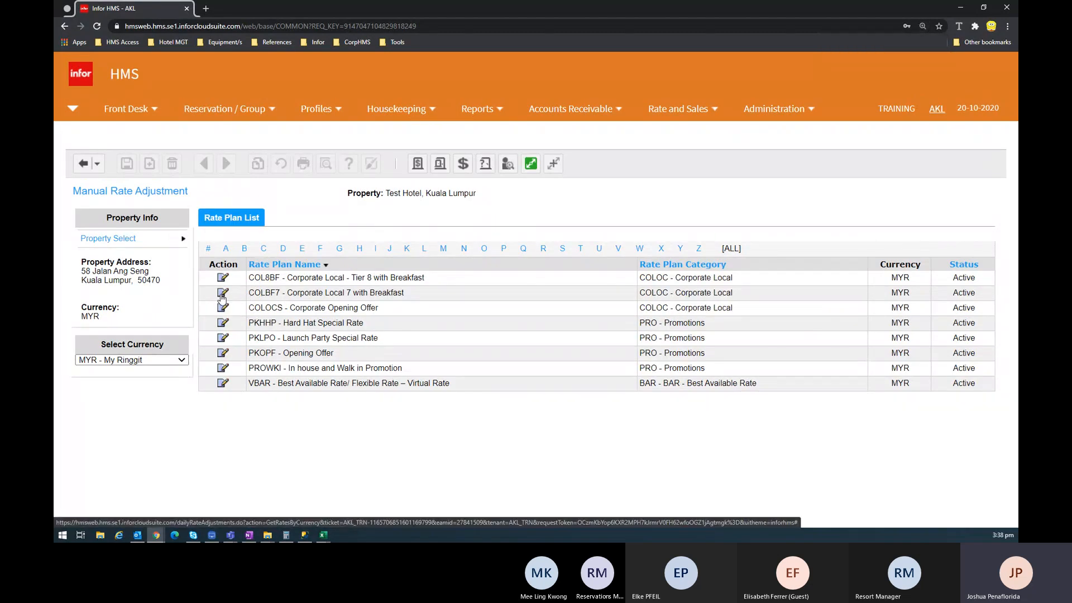
Look through the manual room rates of the COLBF7 and PKOPF rate plans, ending on VBAR - Best Available Rate
left_click(222, 294)
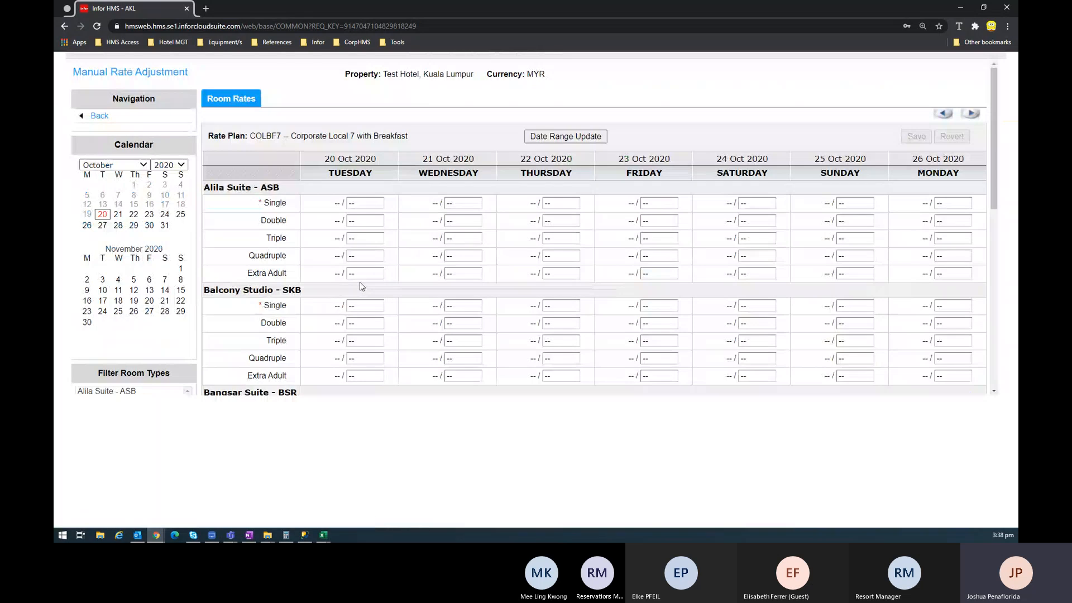
left_click(99, 116)
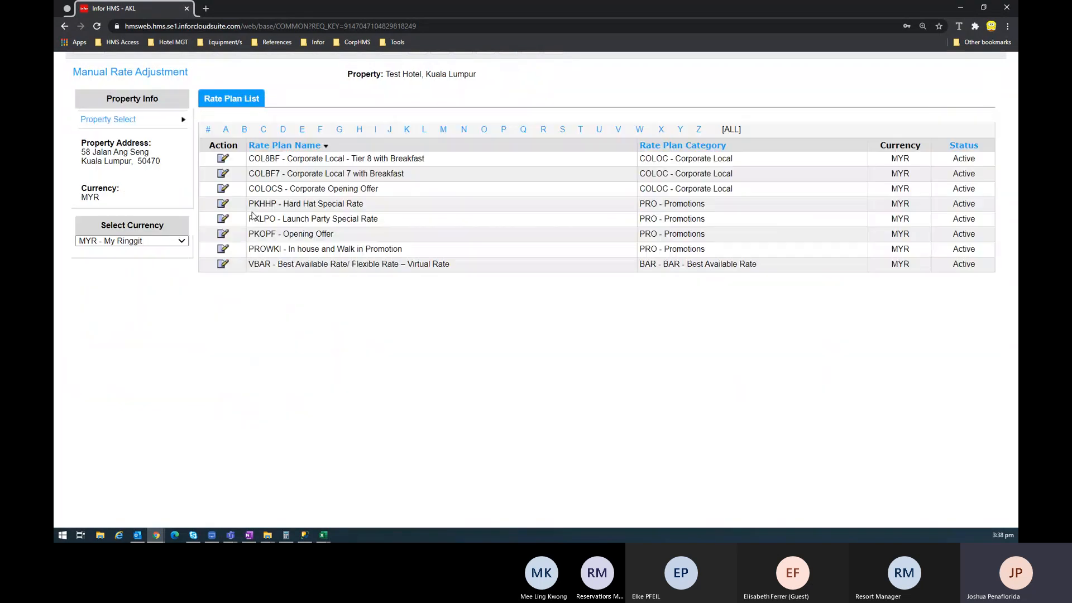
left_click(221, 234)
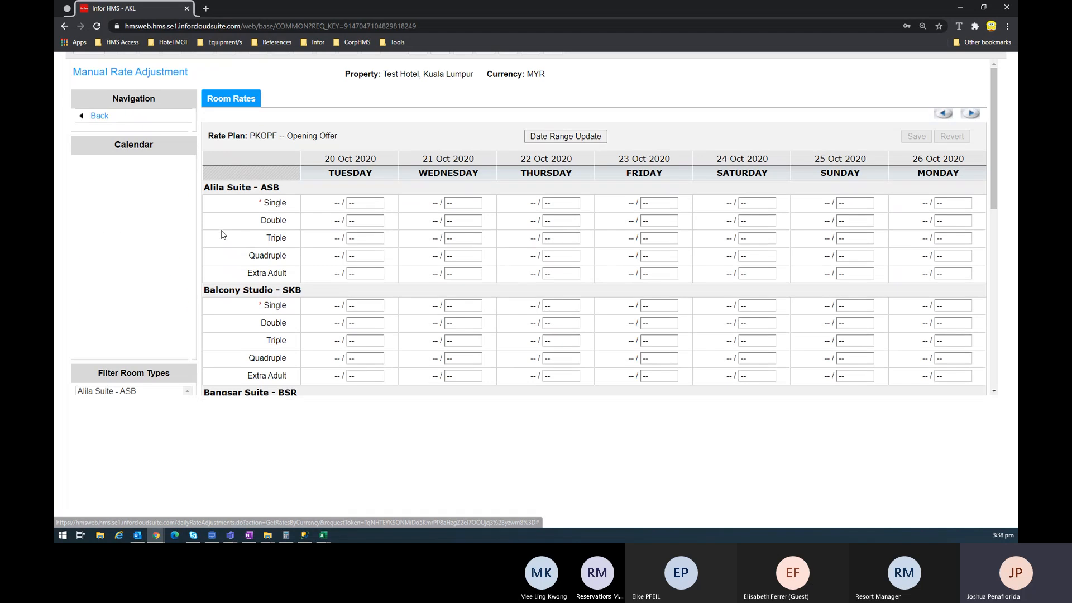
left_click(115, 117)
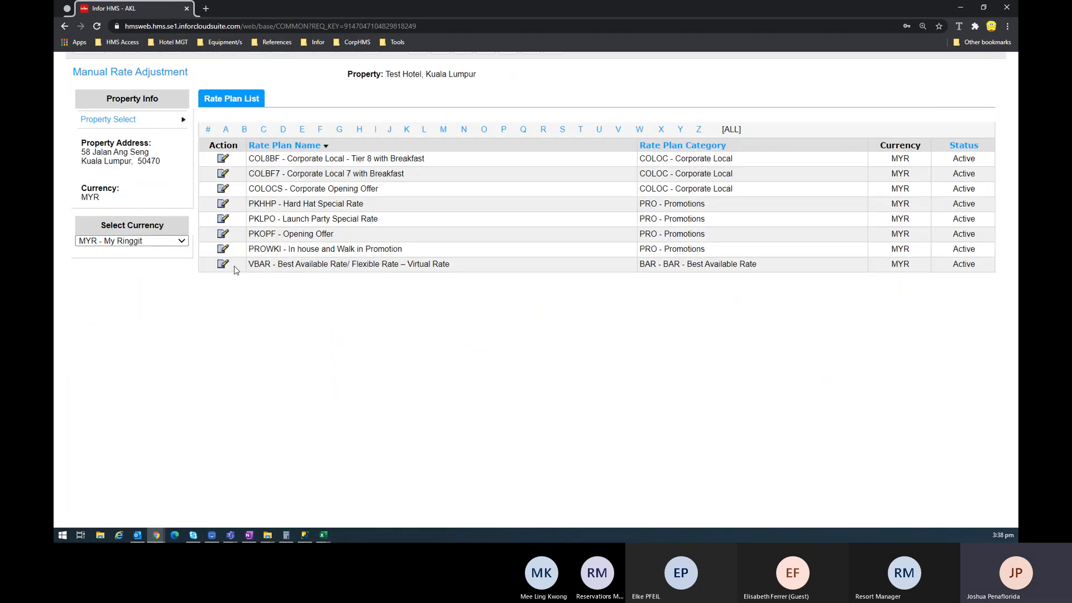
left_click(223, 265)
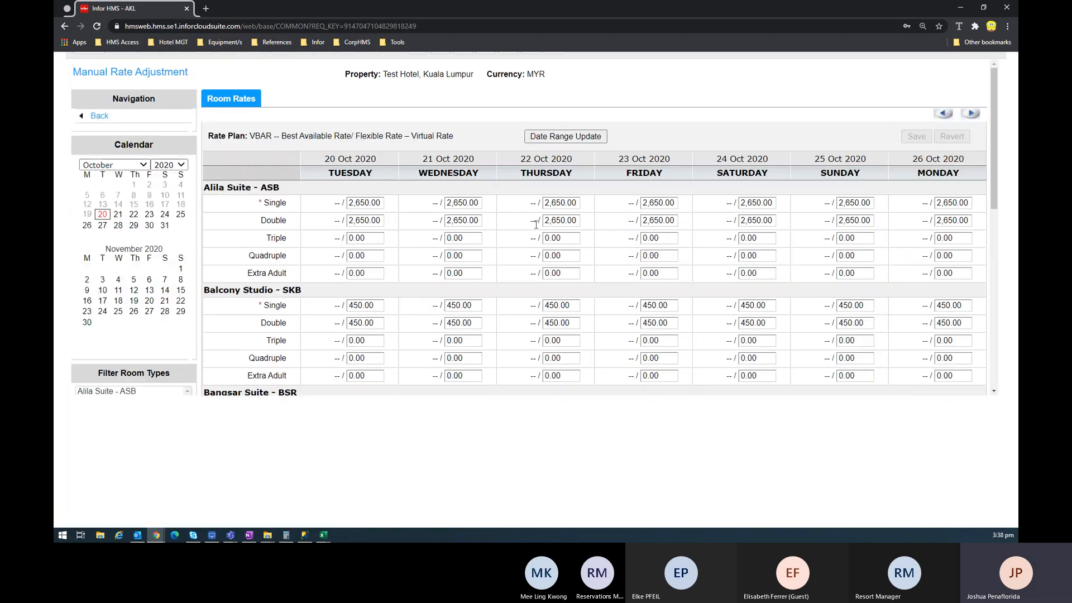
key("ctrl+minus")
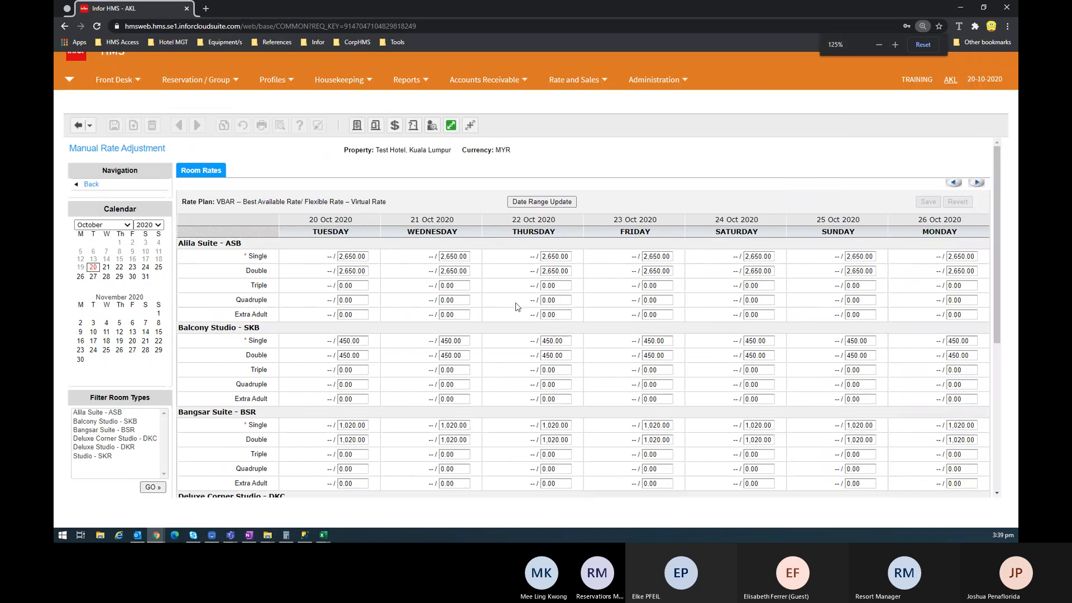
key("ctrl+plus")
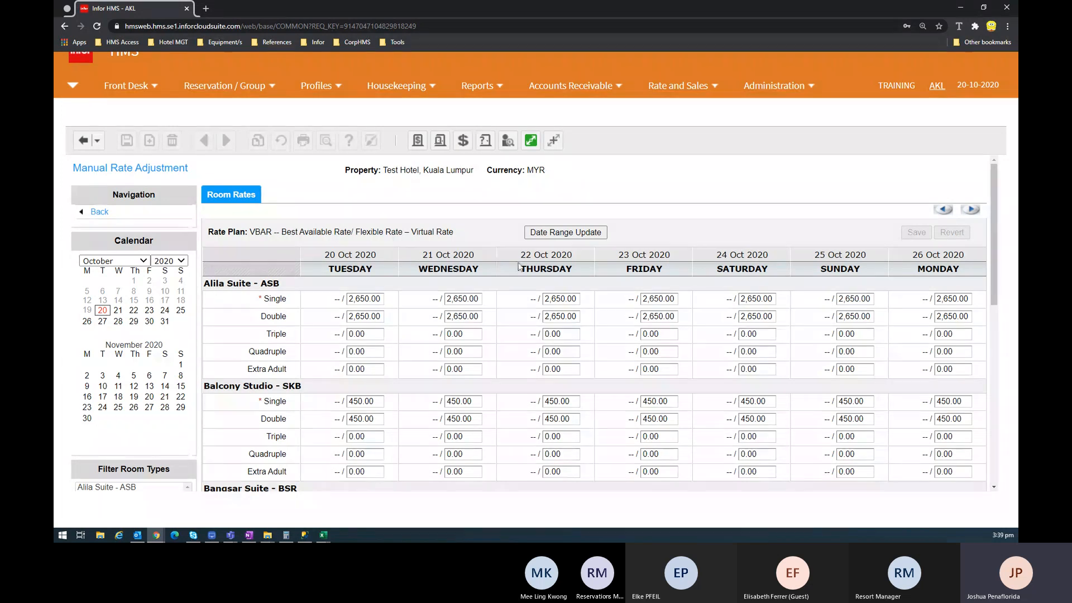
Set the VBAR Single and Double rates of Alila Suite - ASB for Friday 23 Oct 2020 to 2700 and save them
left_click(674, 298)
type("2700")
key("Tab")
type("2700")
key("Tab")
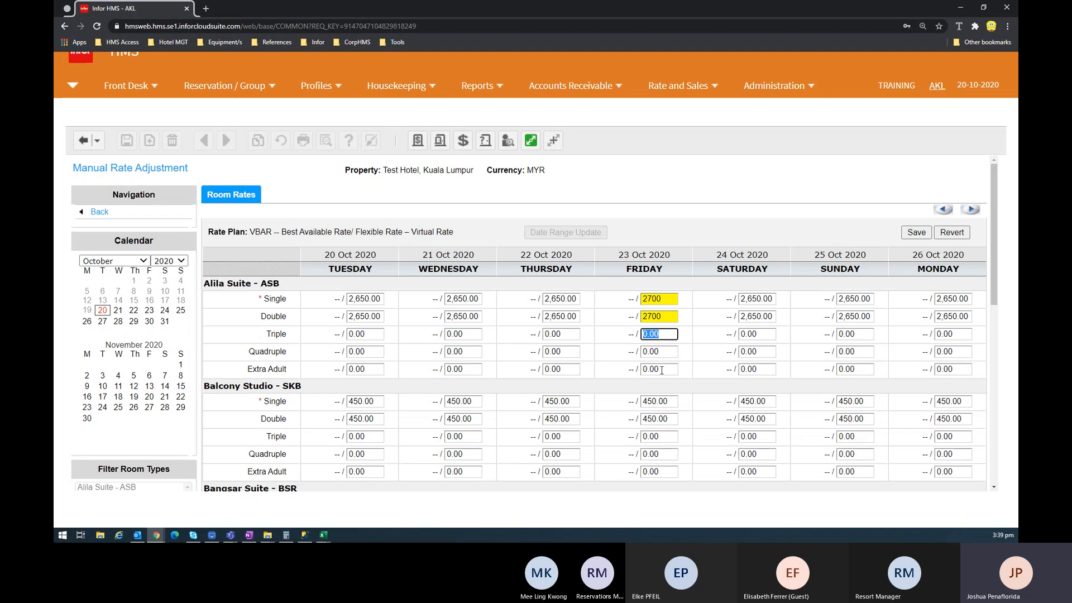
scroll(611, 401, "down", 1)
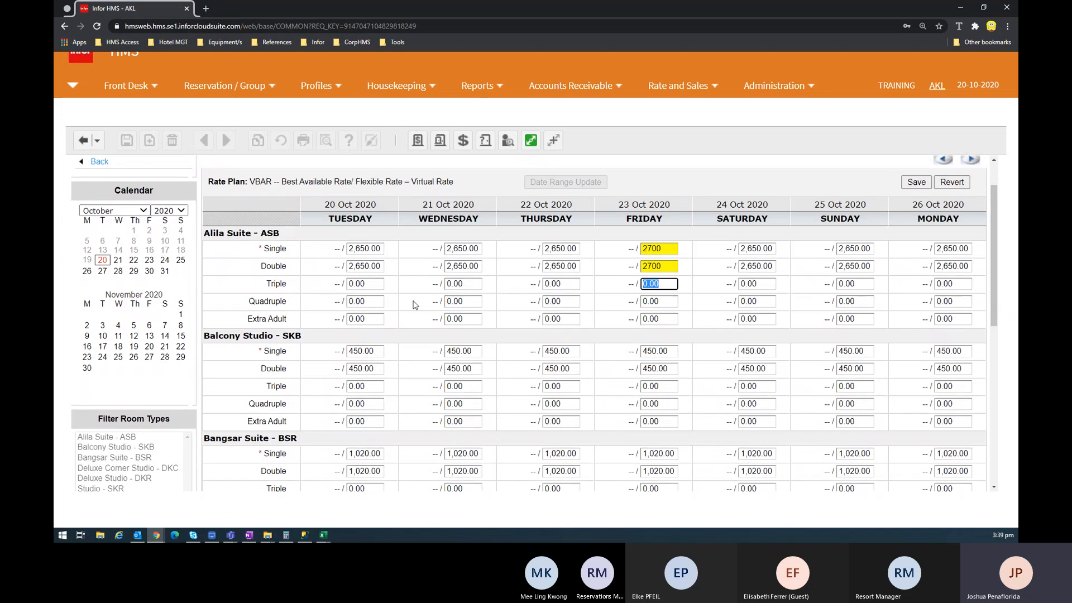
scroll(614, 368, "down", 2)
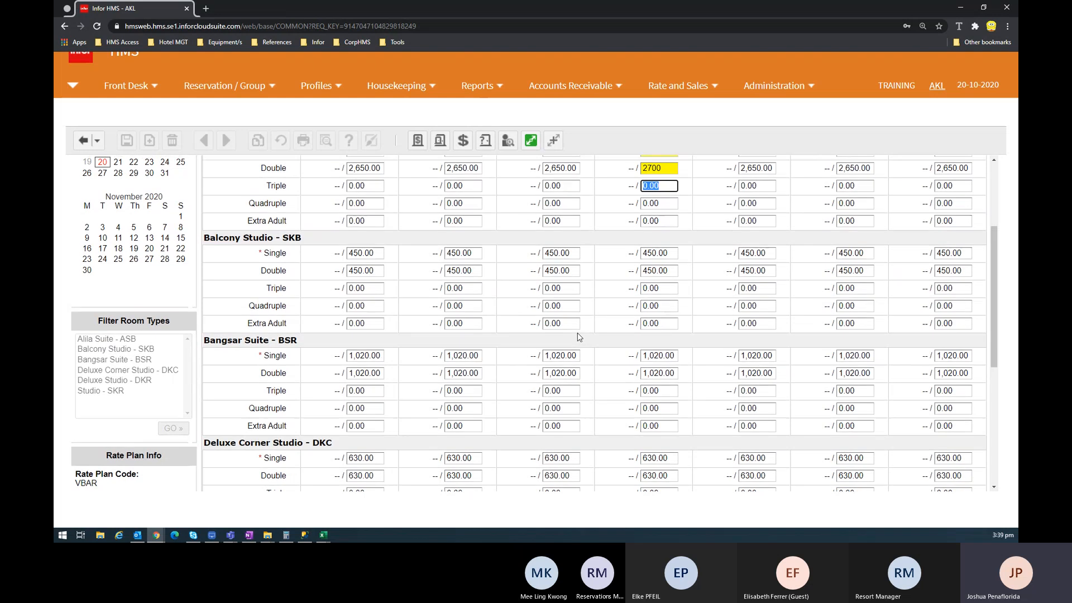
scroll(577, 337, "up", 2)
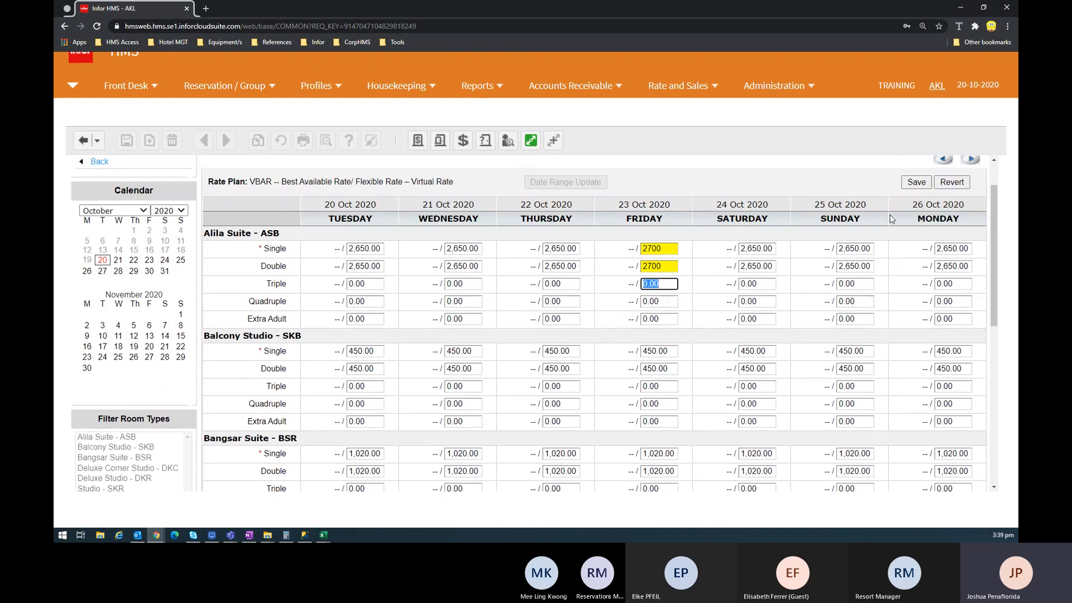
scroll(893, 221, "up", 1)
left_click(916, 234)
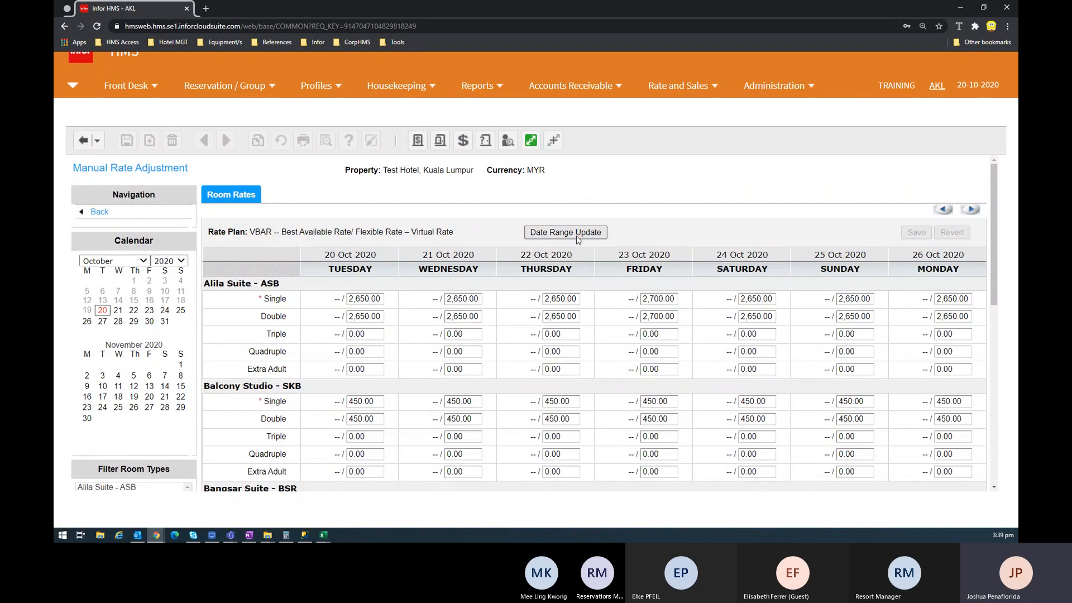
Review the saved Alila Suite rates for VBAR and examine the Date Range Update options without entering anything
key("alt+Tab")
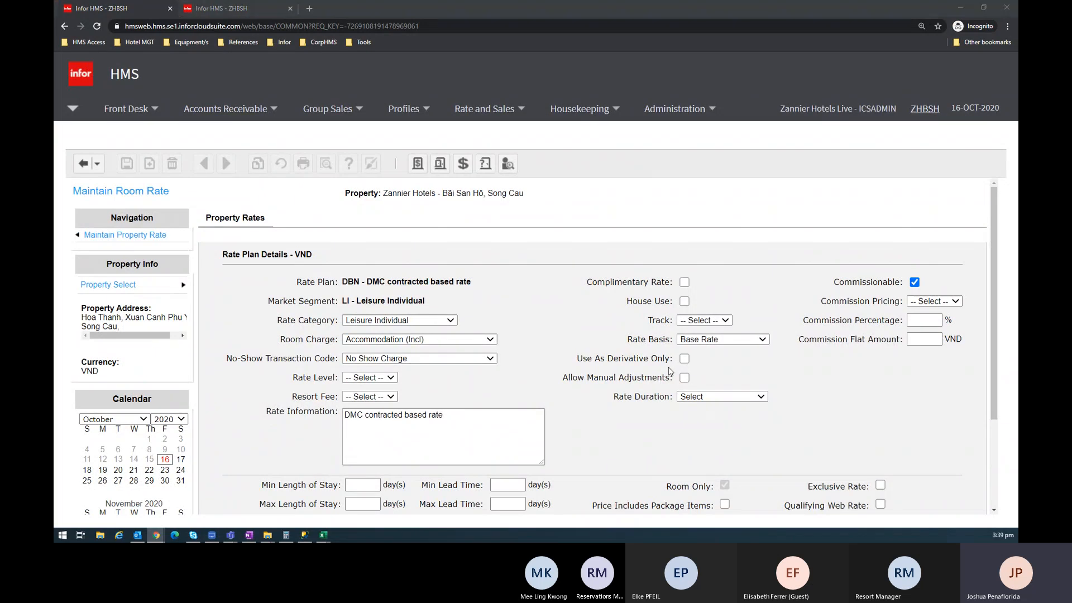
key("alt+Tab")
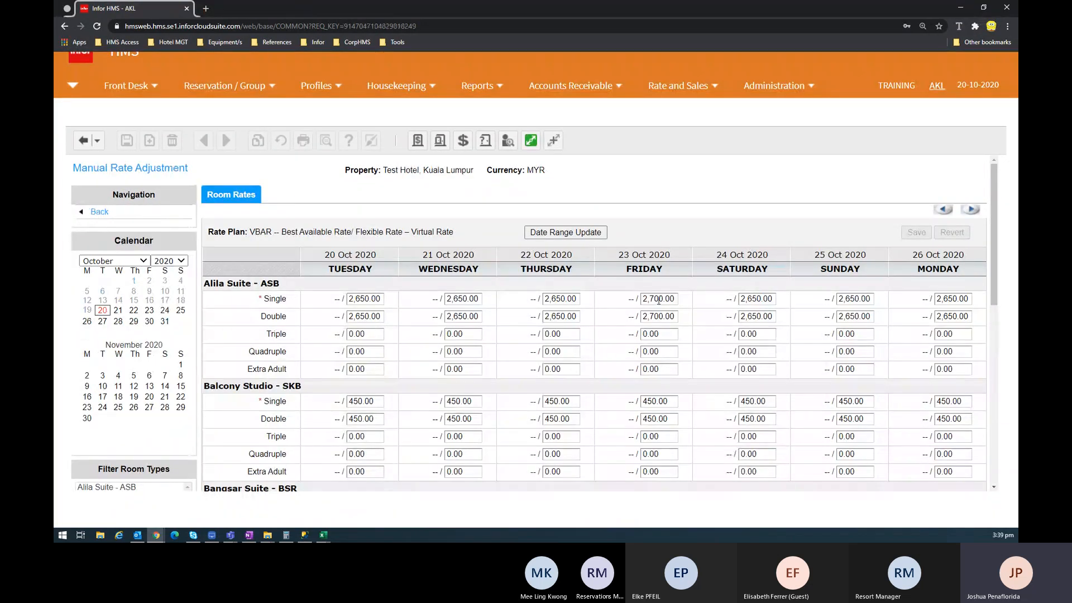
left_click(676, 299)
left_click(640, 316)
left_click(222, 286)
left_click_drag(205, 284, 313, 321)
left_click(261, 298)
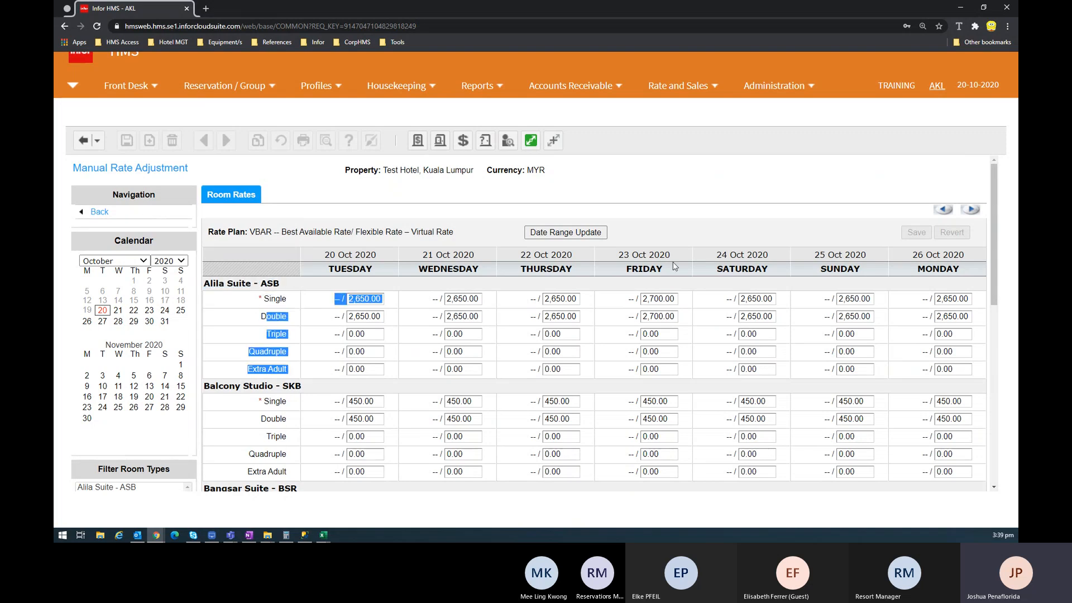
left_click(740, 236)
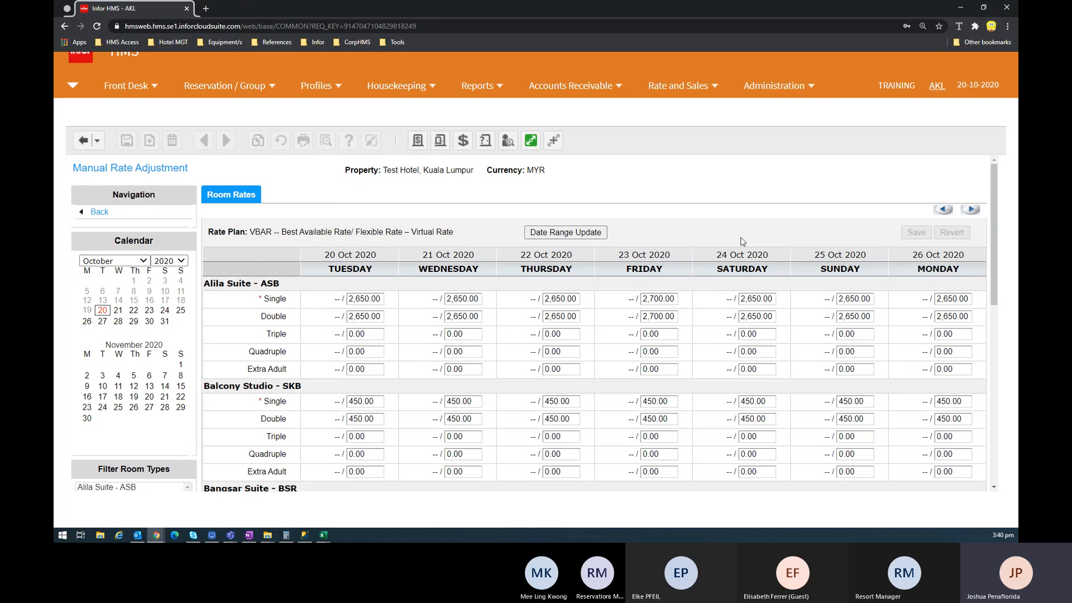
left_click(583, 236)
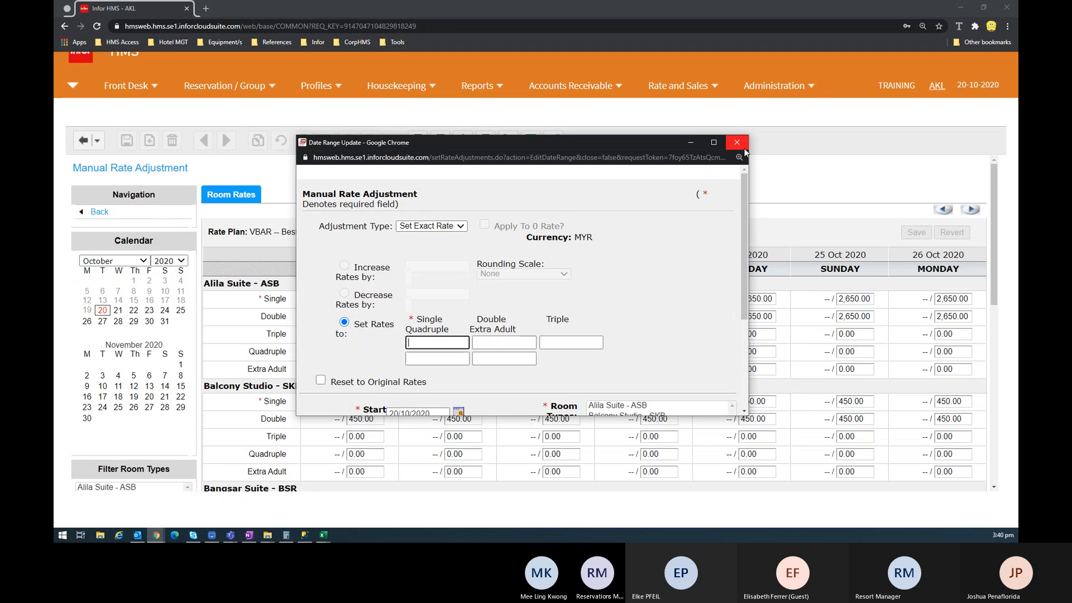
left_click(737, 142)
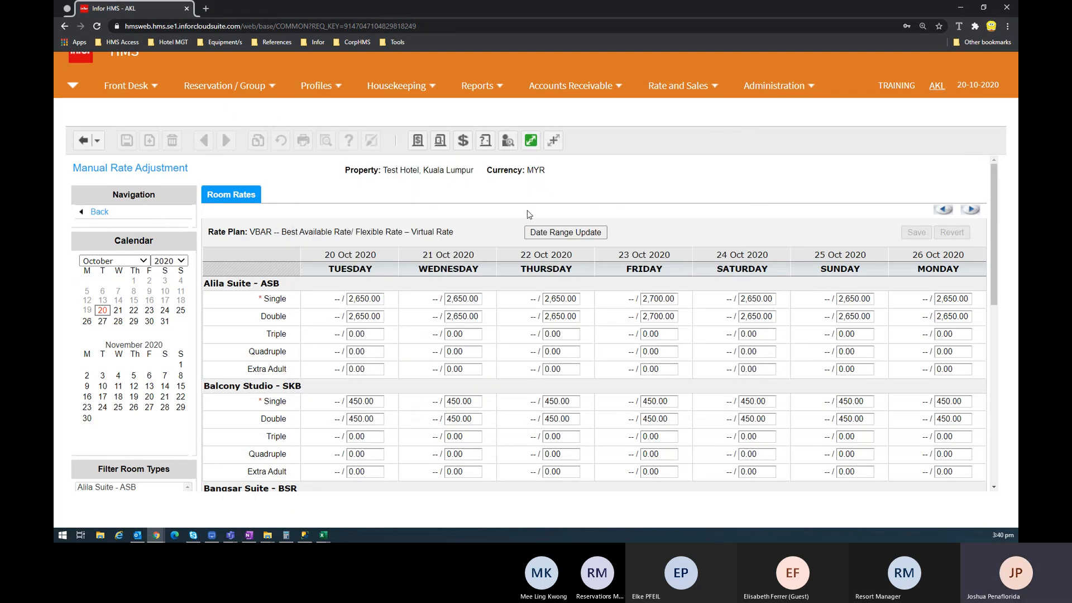
Return to the DBN property rate in the live ZHBSH property and set its rate duration to Continuous Duration
key("alt+Tab")
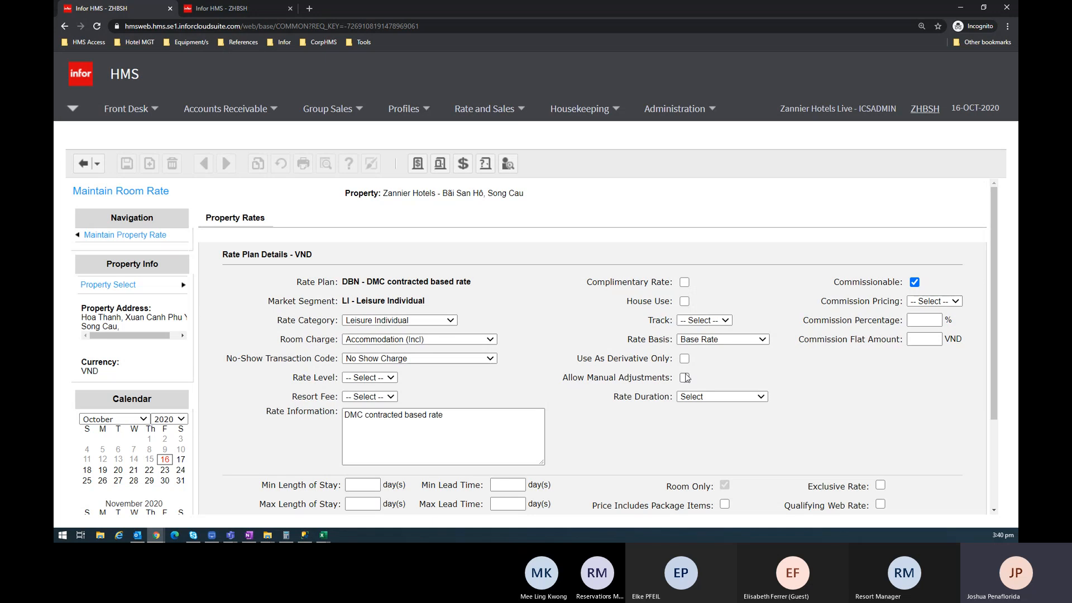
scroll(686, 377, "down", 1)
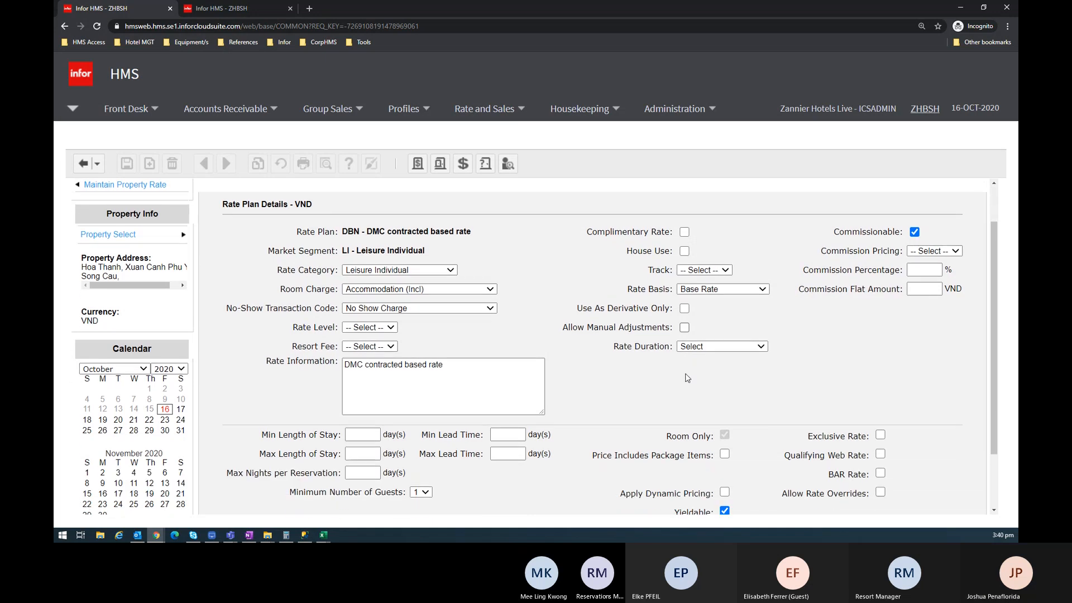
left_click(699, 347)
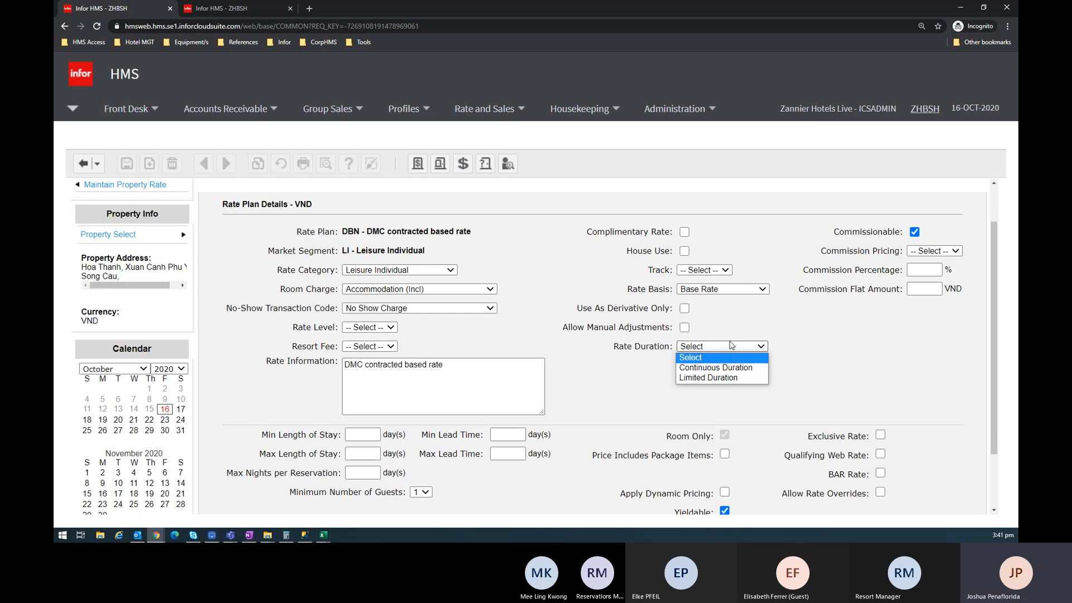
left_click(712, 368)
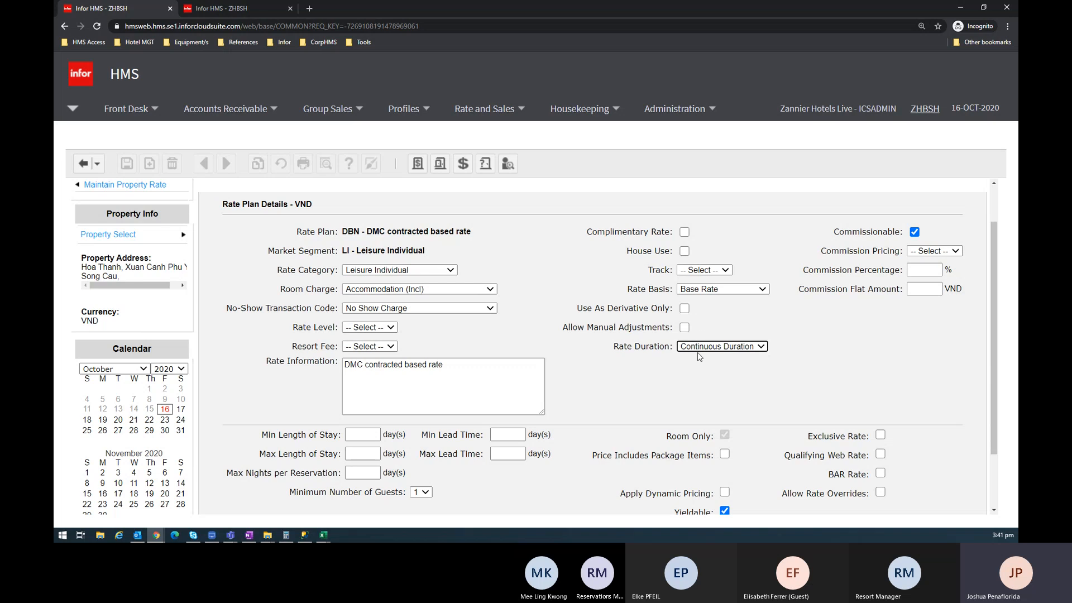
scroll(699, 356, "down", 2)
scroll(596, 435, "up", 1)
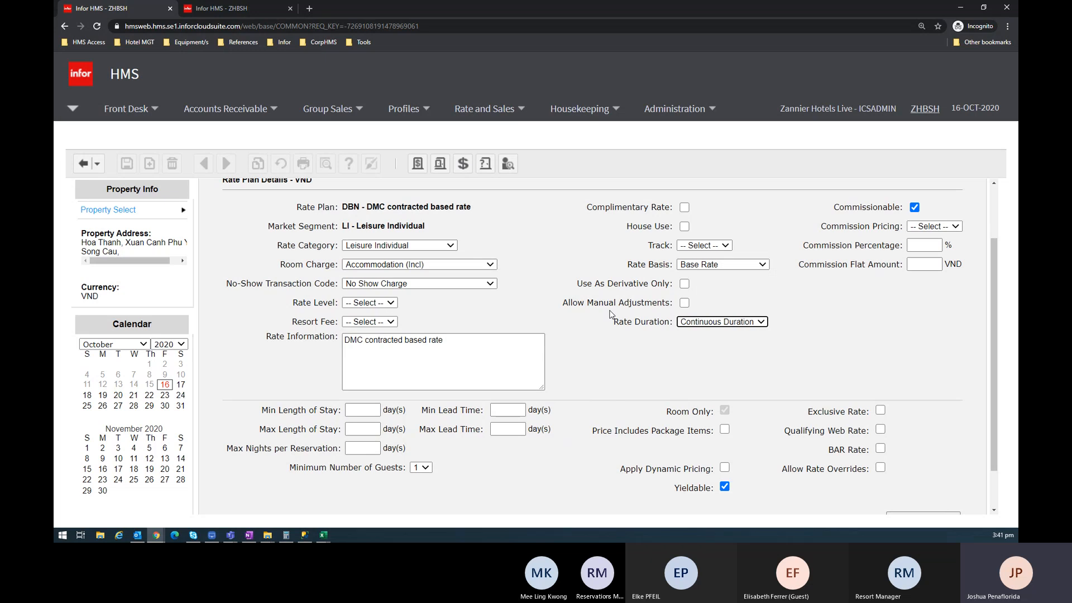
Try the Flat and Per Night commission pricing options for the DBN rate and reset commission pricing to no selection
left_click(733, 323)
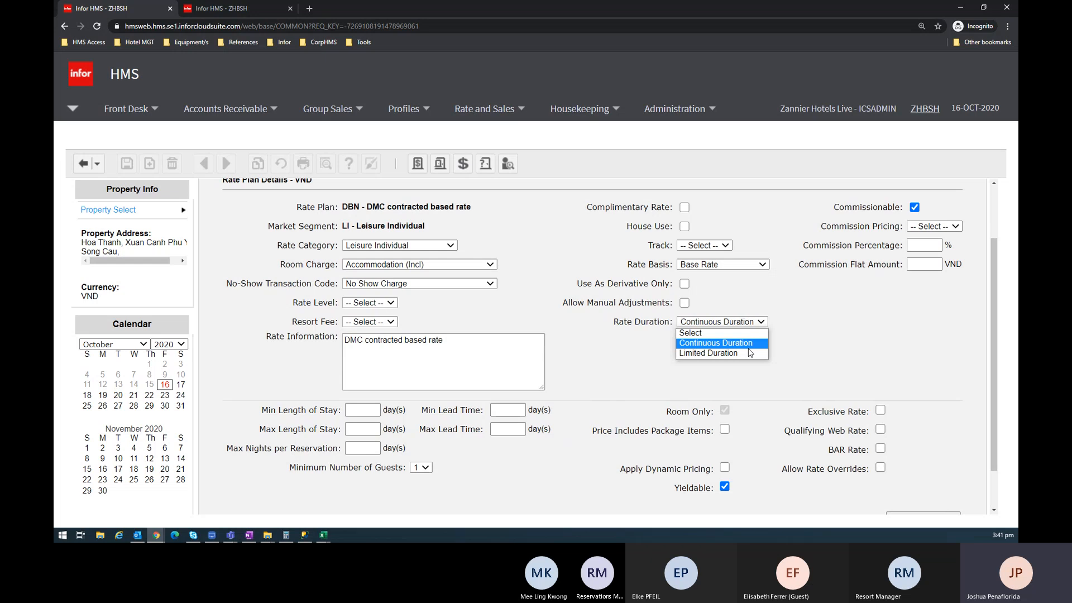
left_click(837, 339)
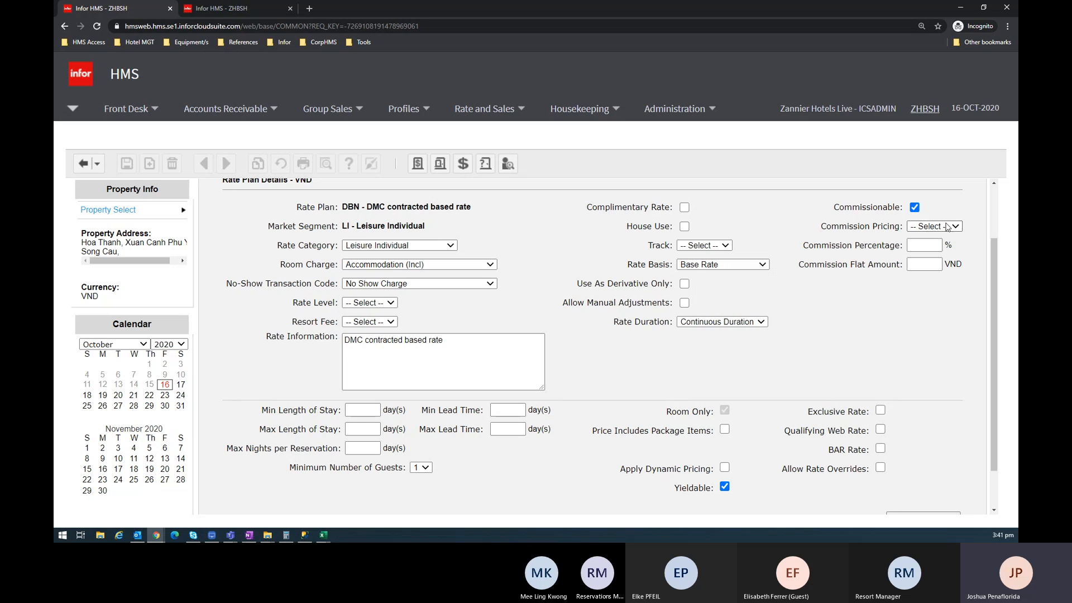
left_click(941, 226)
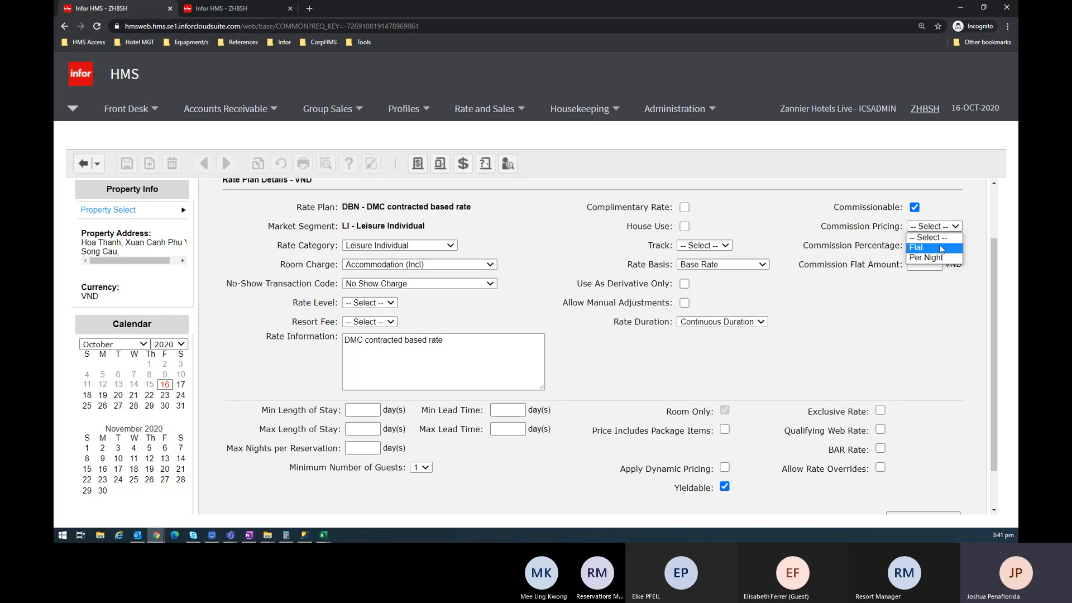
left_click(947, 249)
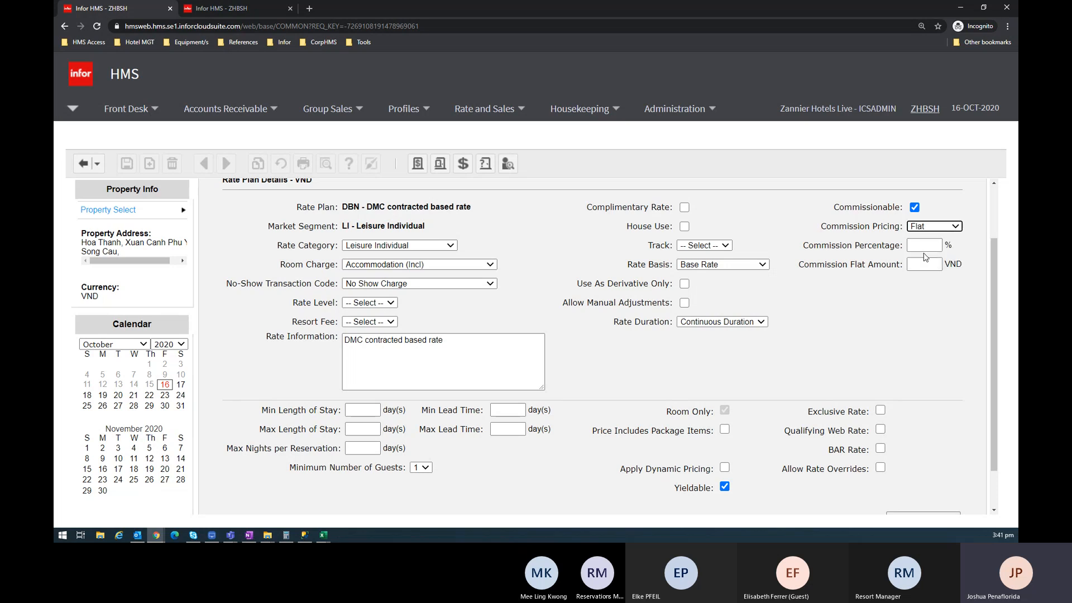
left_click(952, 226)
left_click(939, 261)
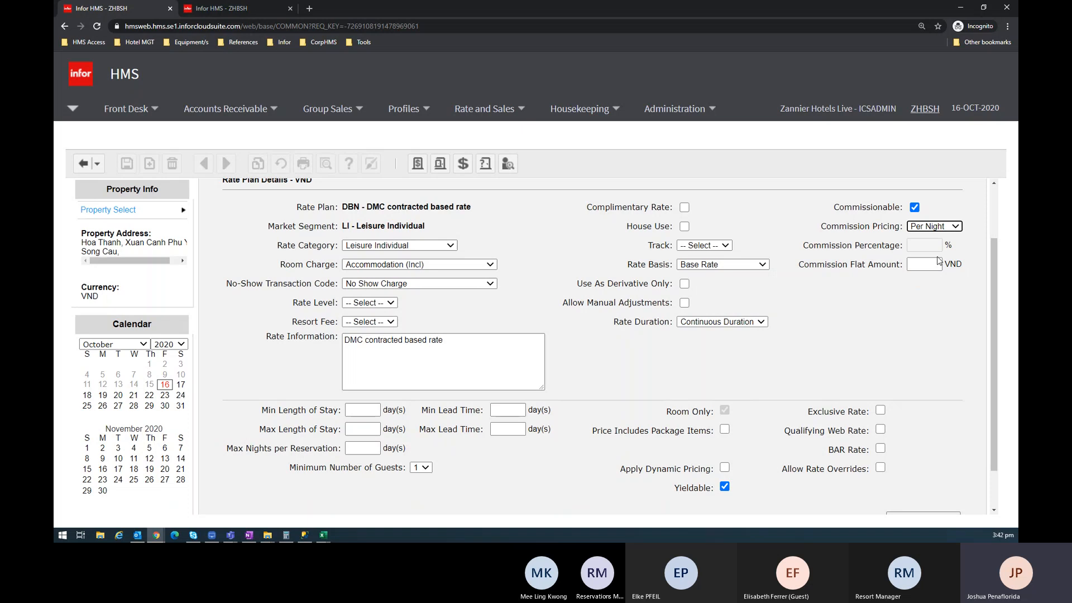
left_click(929, 267)
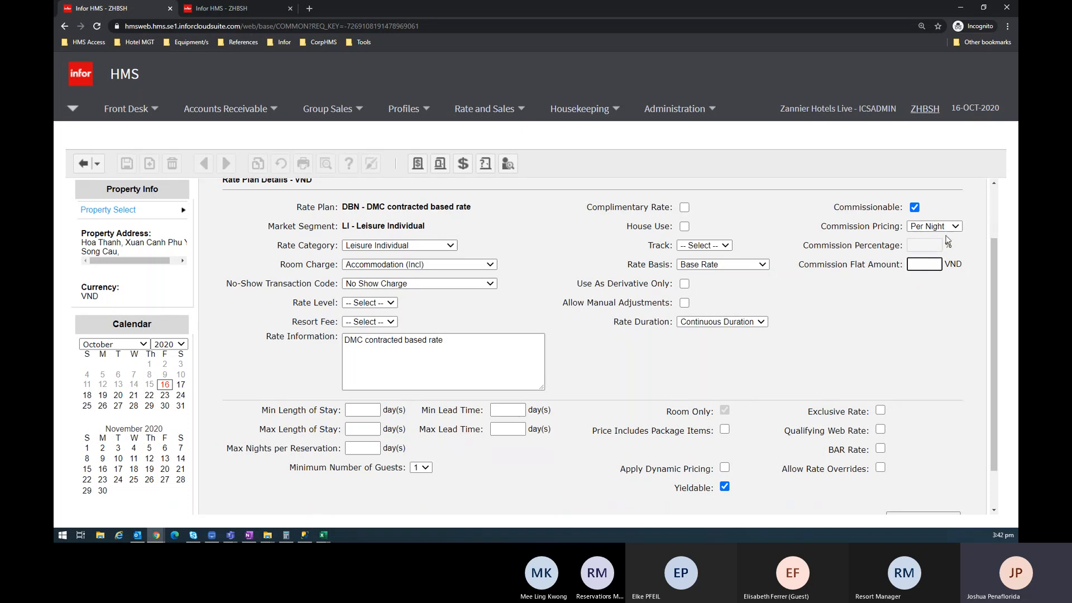
left_click(954, 229)
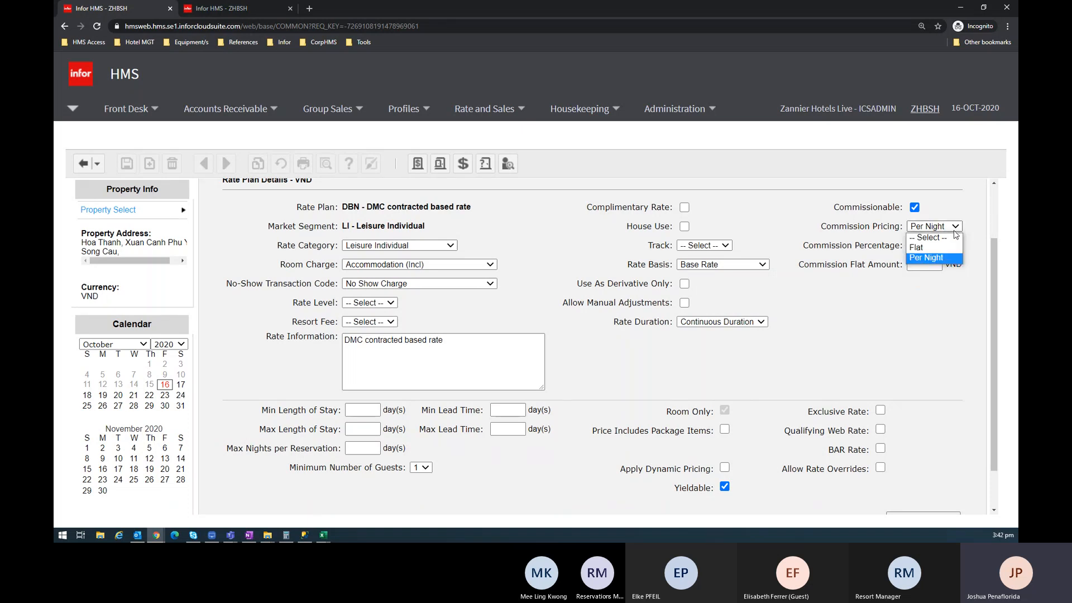
left_click(949, 237)
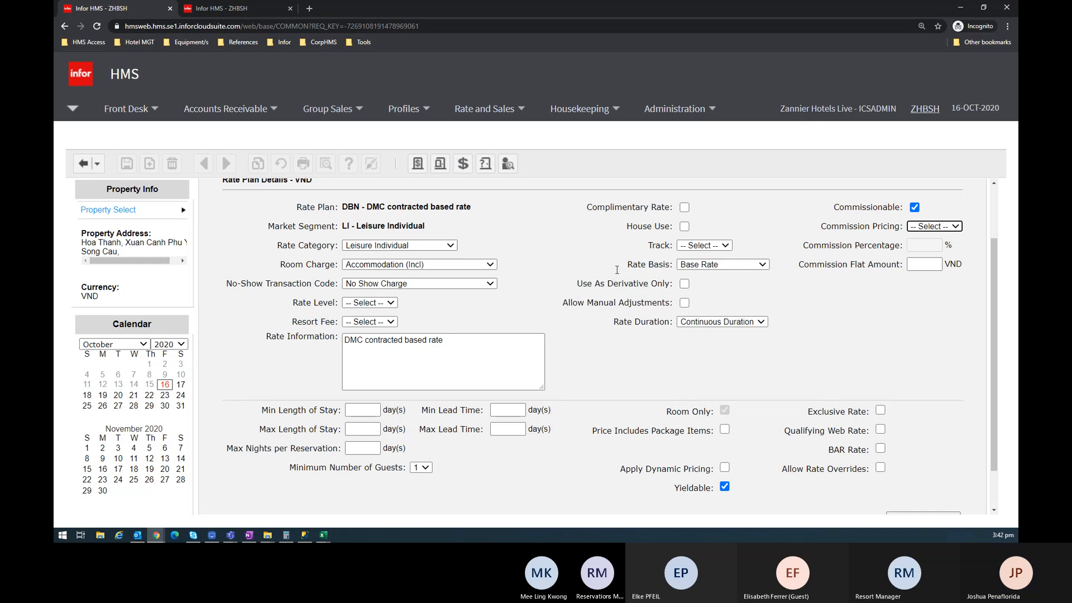
scroll(570, 314, "down", 1)
scroll(573, 316, "up", 1)
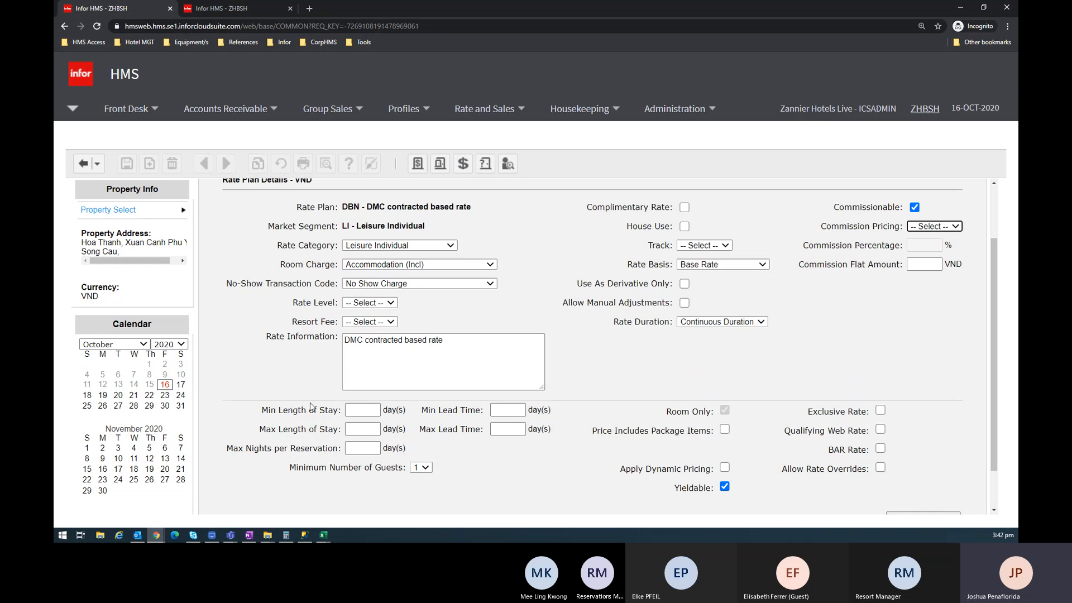
Set the DBN rate's minimum length of stay and minimum lead time to 3 days each
left_click(370, 410)
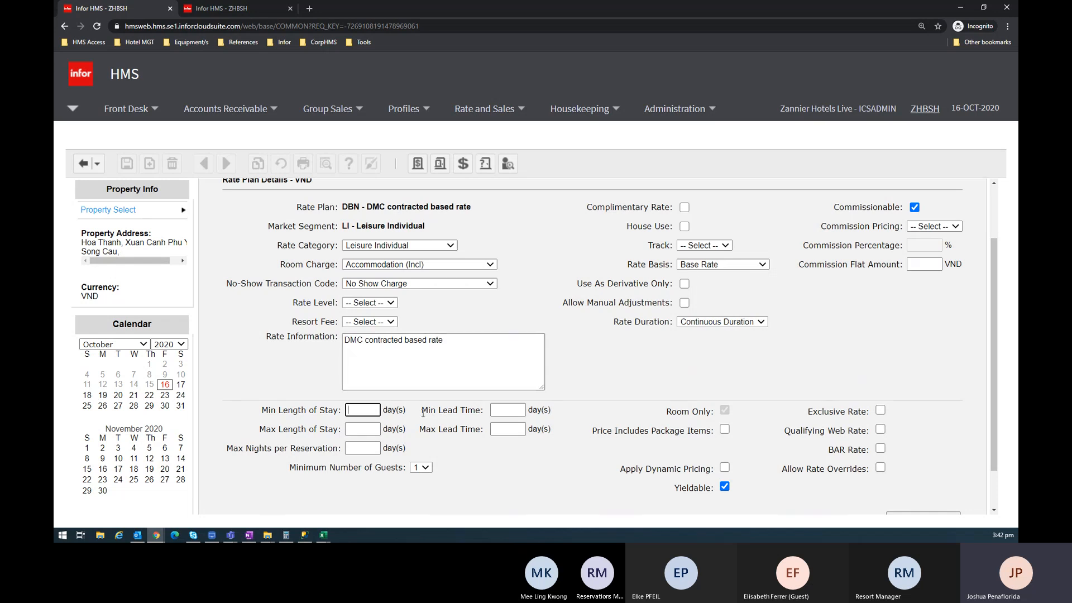
type("3")
left_click(524, 409)
type("3")
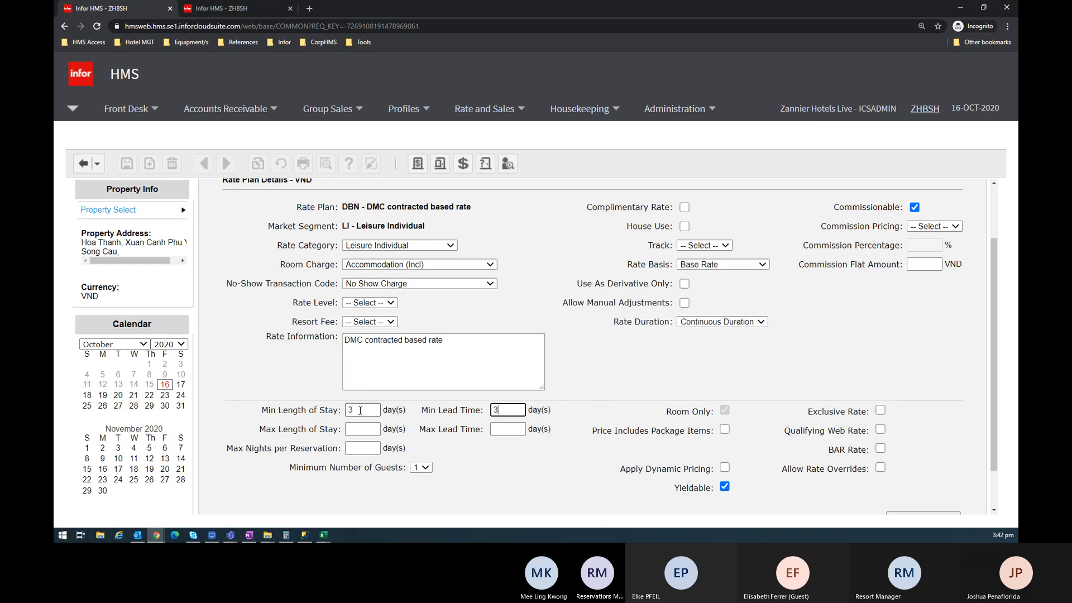
key("shift+Tab")
left_click(508, 409)
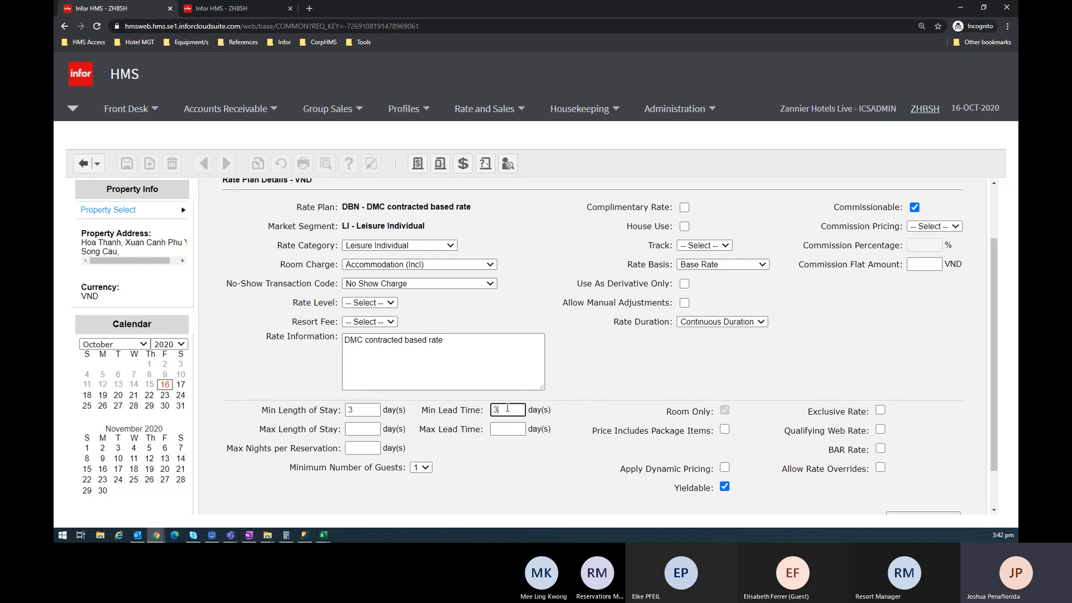
left_click(508, 428)
left_click(505, 410)
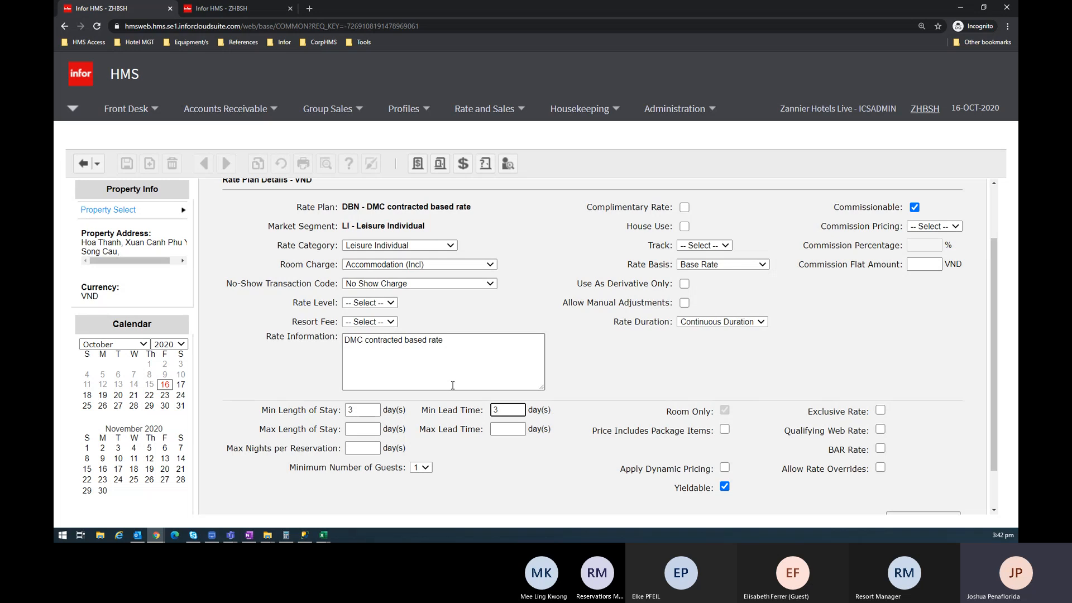
Set the DBN rate's maximum lead time to 7 days
left_click(511, 429)
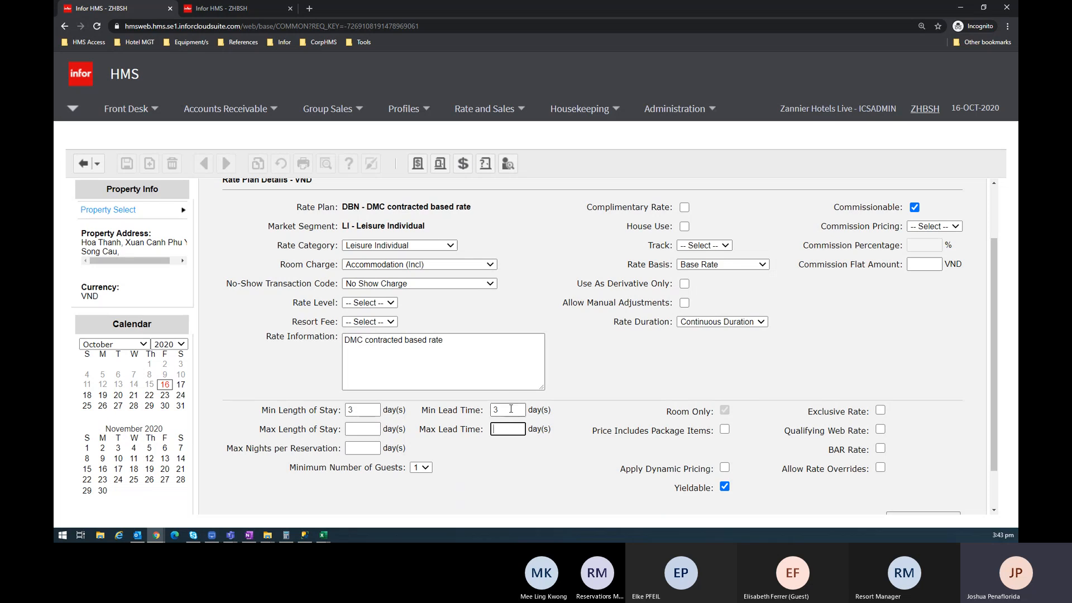
type("7")
left_click(502, 409)
left_click(507, 429)
left_click(523, 410)
Clear the minimum and maximum lead times and the minimum length of stay
double_click(510, 410)
key("BackSpace")
left_click(499, 428)
key("BackSpace")
left_click(368, 409)
key("BackSpace")
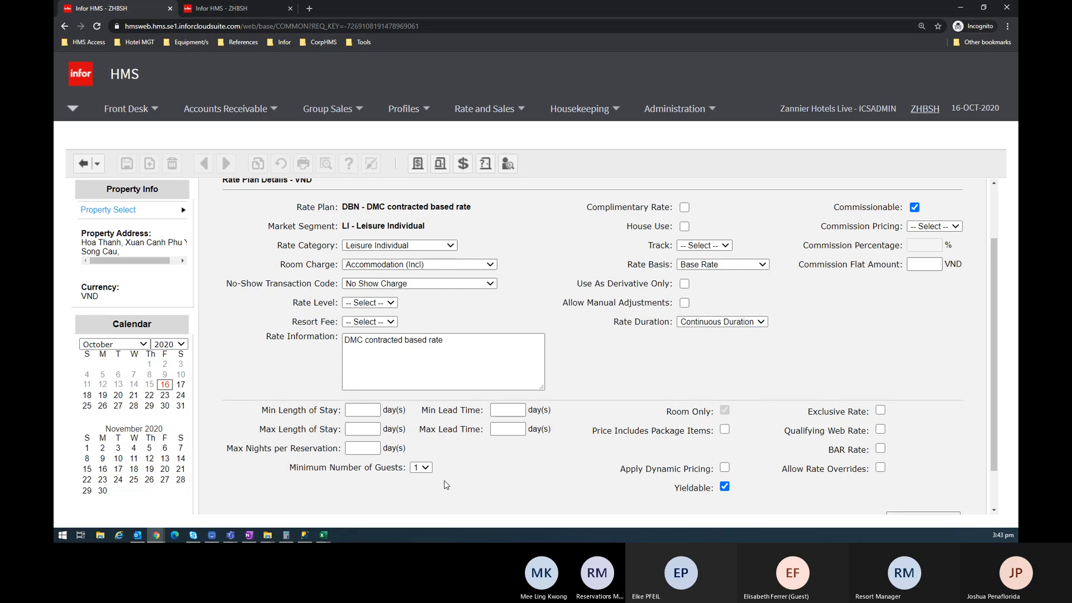
Look at the minimum number of guests options and the maximum nights per reservation setting without changing them
left_click(421, 467)
left_click(458, 467)
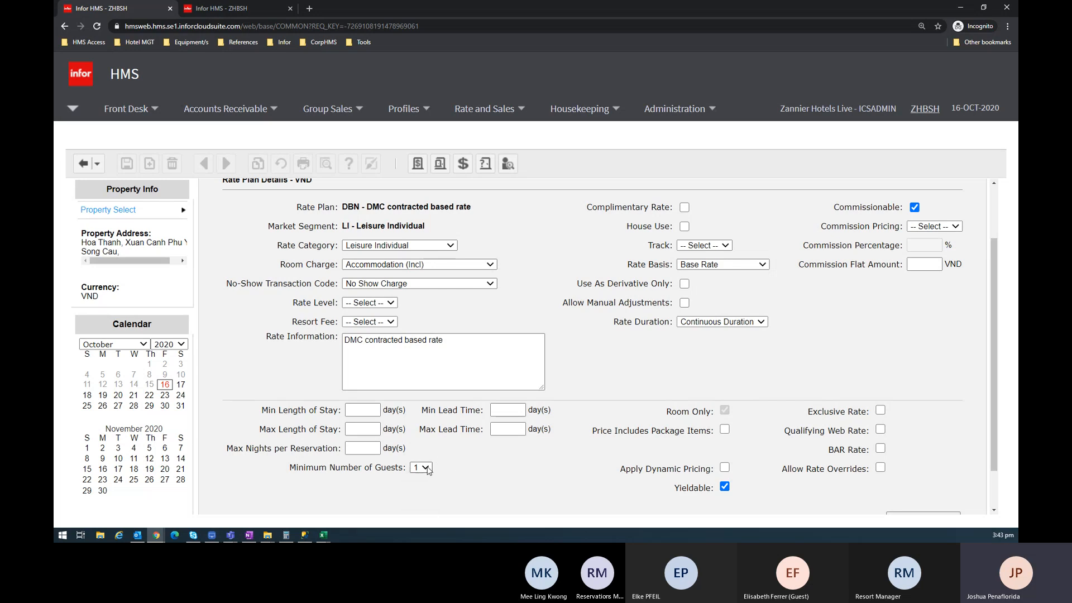
left_click(373, 448)
scroll(605, 369, "down", 1)
scroll(605, 367, "up", 1)
scroll(704, 415, "down", 1)
Turn off Yieldable and turn on Price Includes Package Items for the DBN rate
left_click(719, 437)
left_click(723, 437)
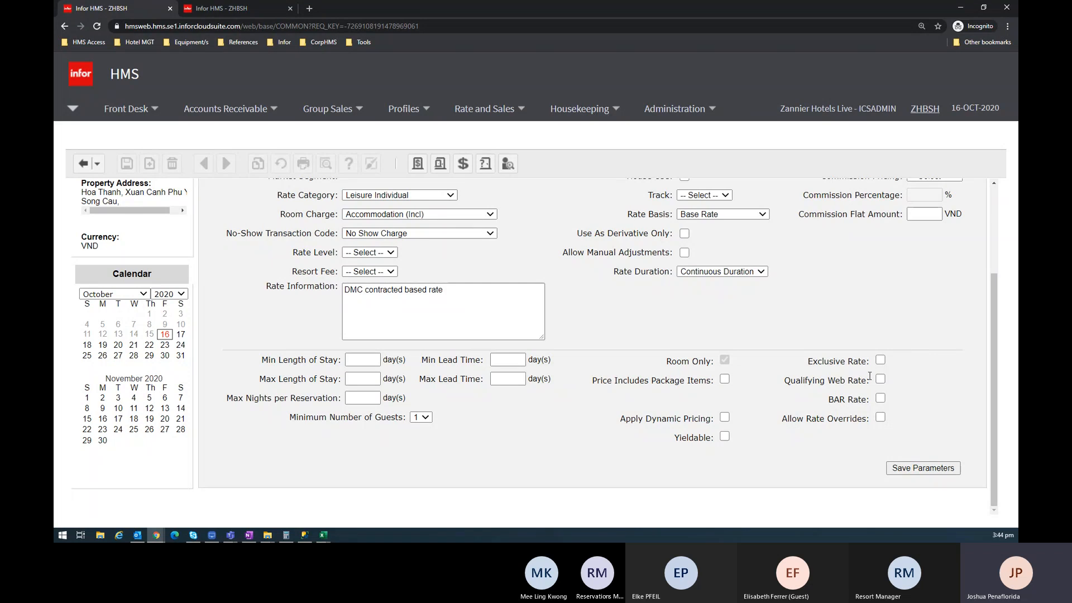
left_click(725, 380)
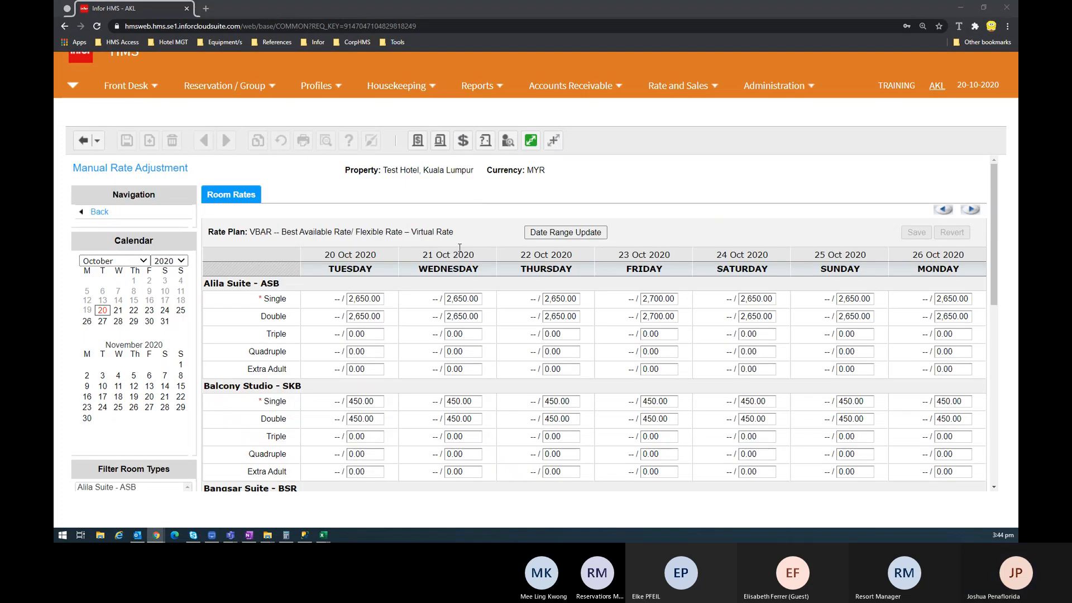
Consult the Rates sheet in the Excel configuration workbook, return to HMS and review the DBN rate plan details
key("alt+Tab")
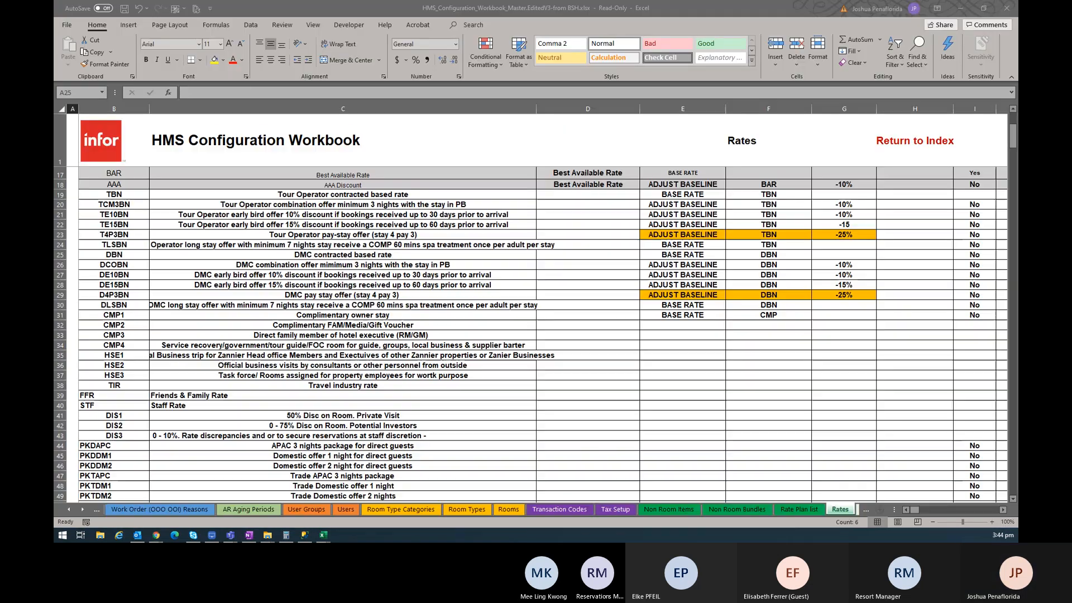
key("alt+Tab")
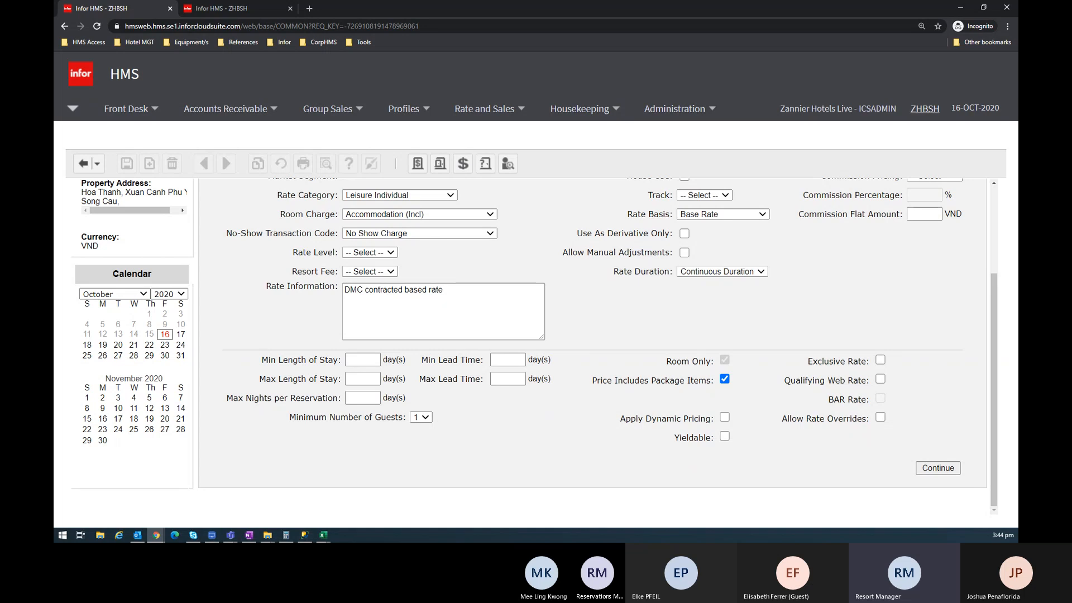
scroll(664, 345, "up", 2)
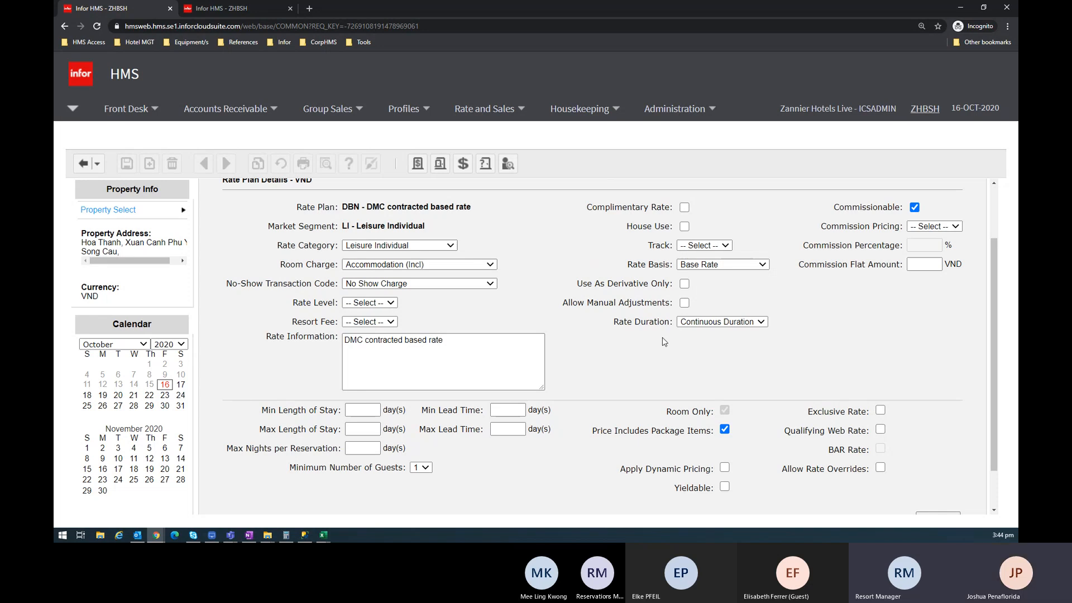
scroll(568, 313, "down", 1)
scroll(570, 315, "up", 1)
scroll(570, 315, "up", 4)
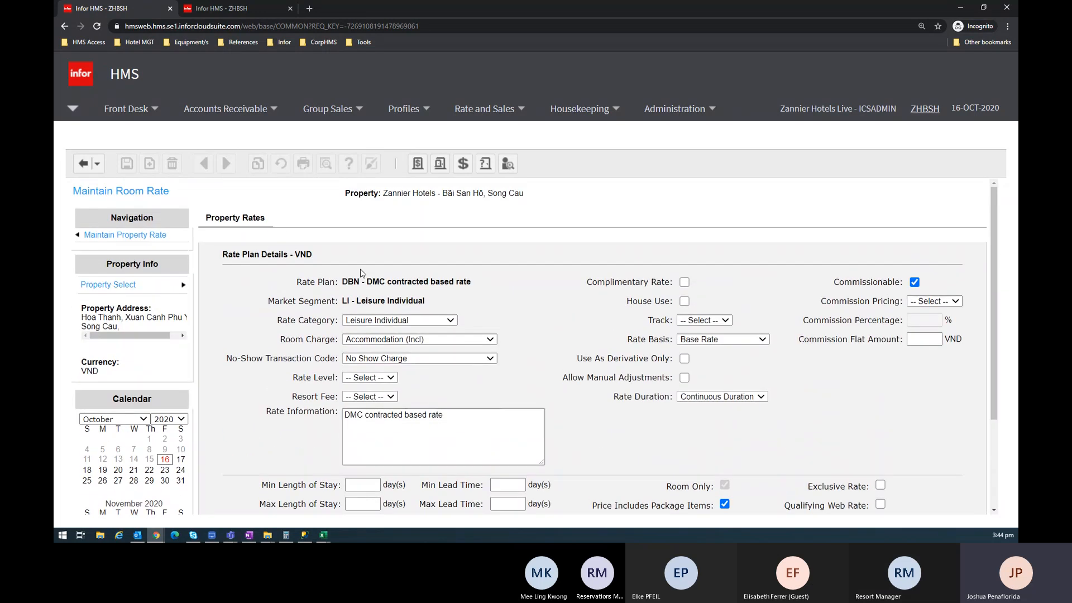
scroll(698, 350, "down", 5)
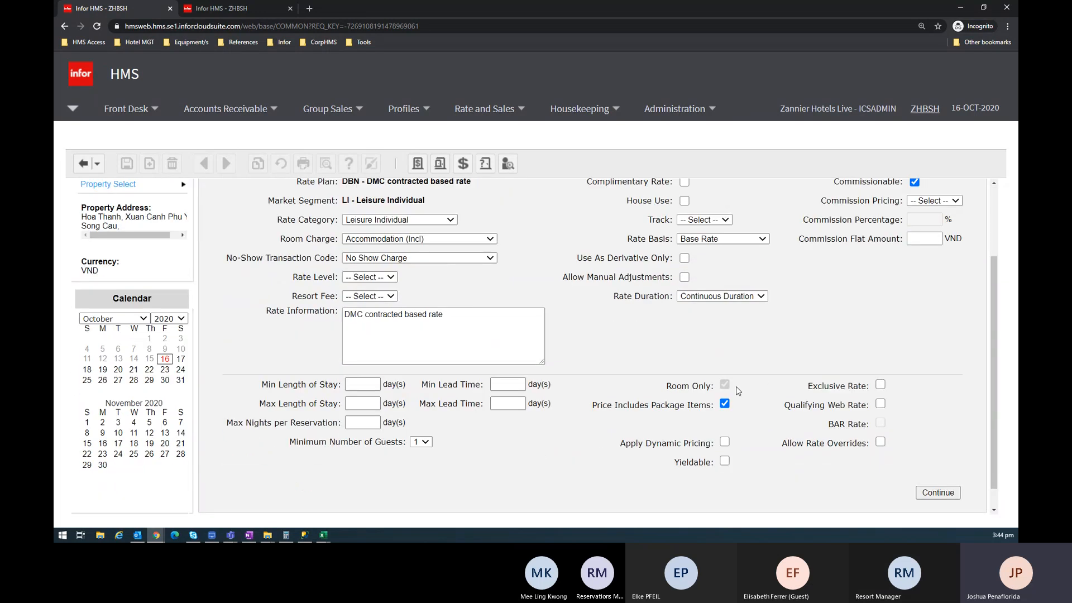
scroll(736, 380, "up", 1)
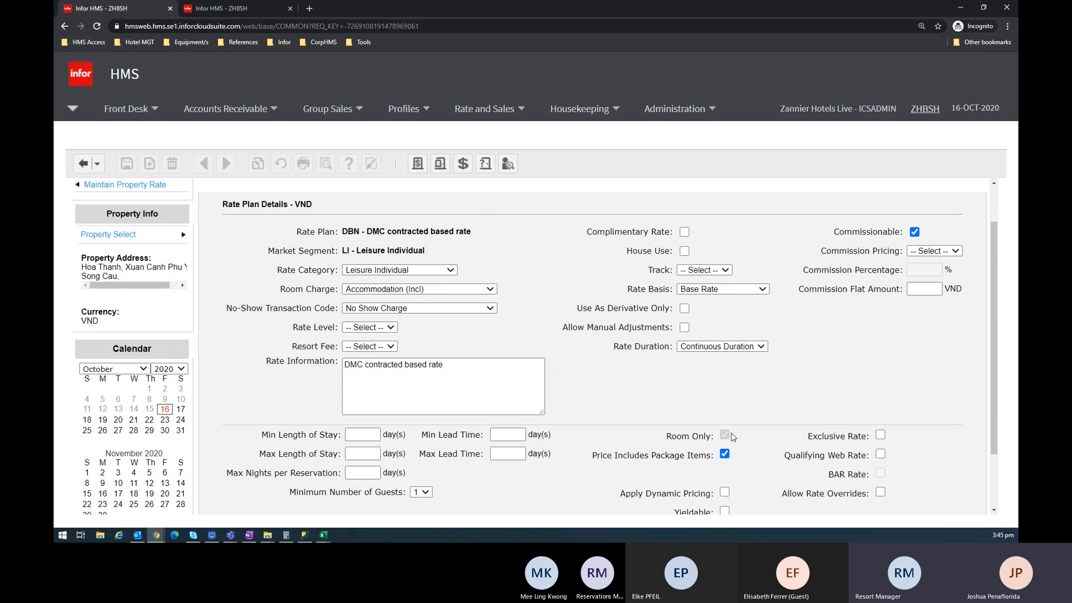
scroll(729, 436, "down", 1)
Switch Price Includes Package Items off and back on for the DBN rate to compare both settings
left_click(725, 405)
left_click(725, 404)
left_click(725, 404)
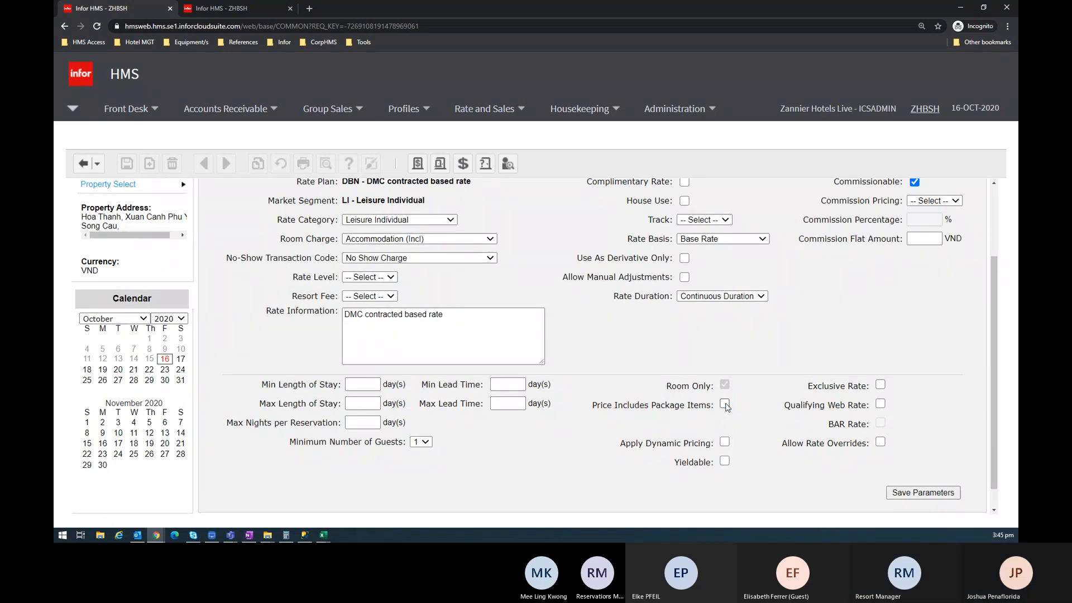
scroll(740, 397, "up", 1)
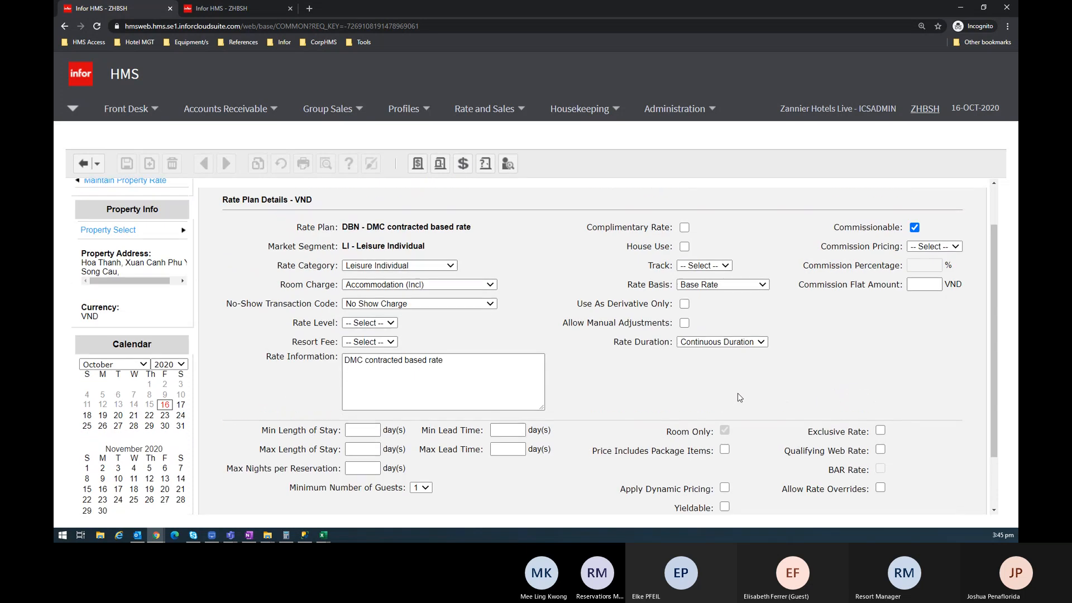
scroll(739, 397, "down", 1)
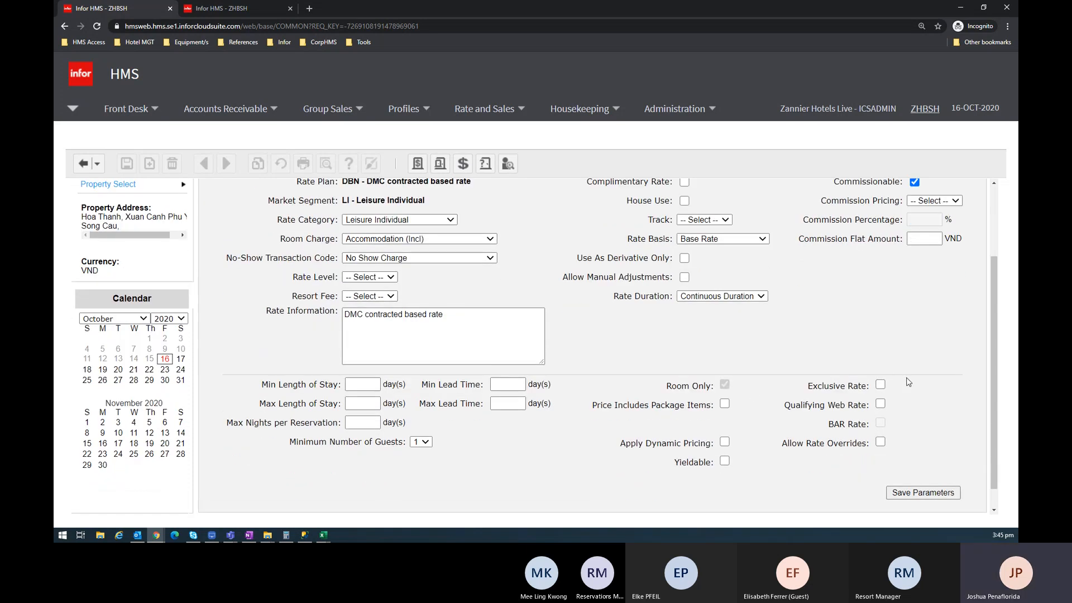
left_click(725, 404)
scroll(536, 329, "up", 2)
scroll(514, 291, "down", 2)
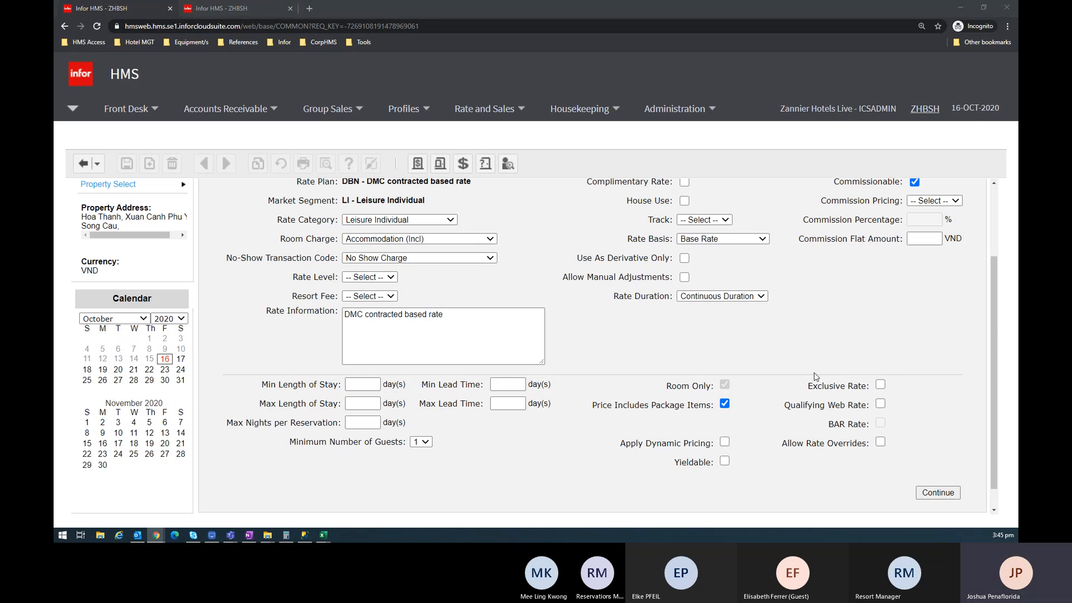
Switch to the AKL training property window and find the Infor Travels booking agency profile, showing its record in full width
key("alt+Tab")
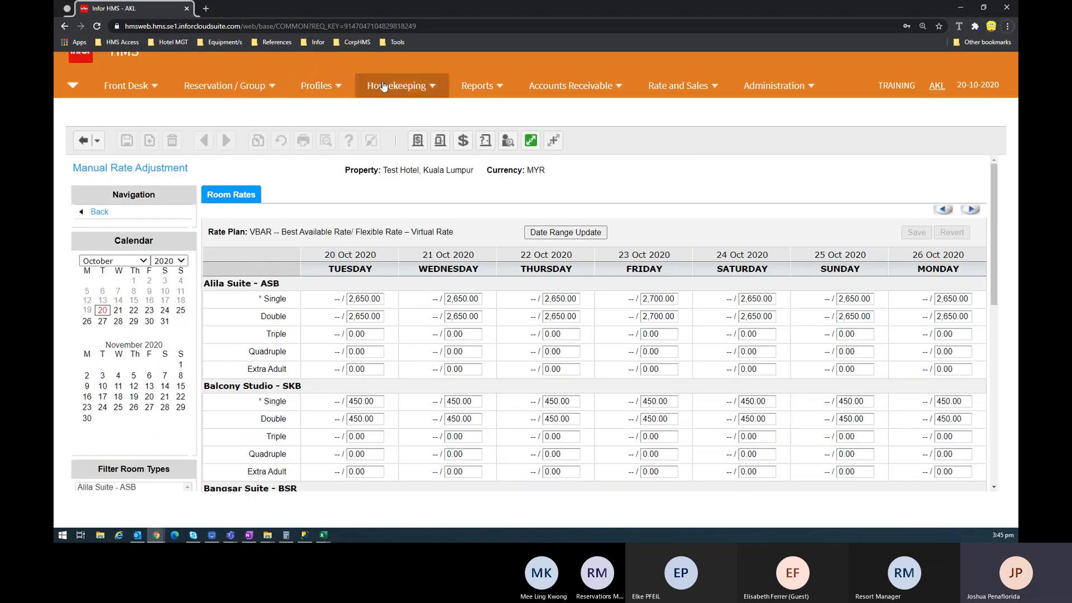
mouse_move(318, 85)
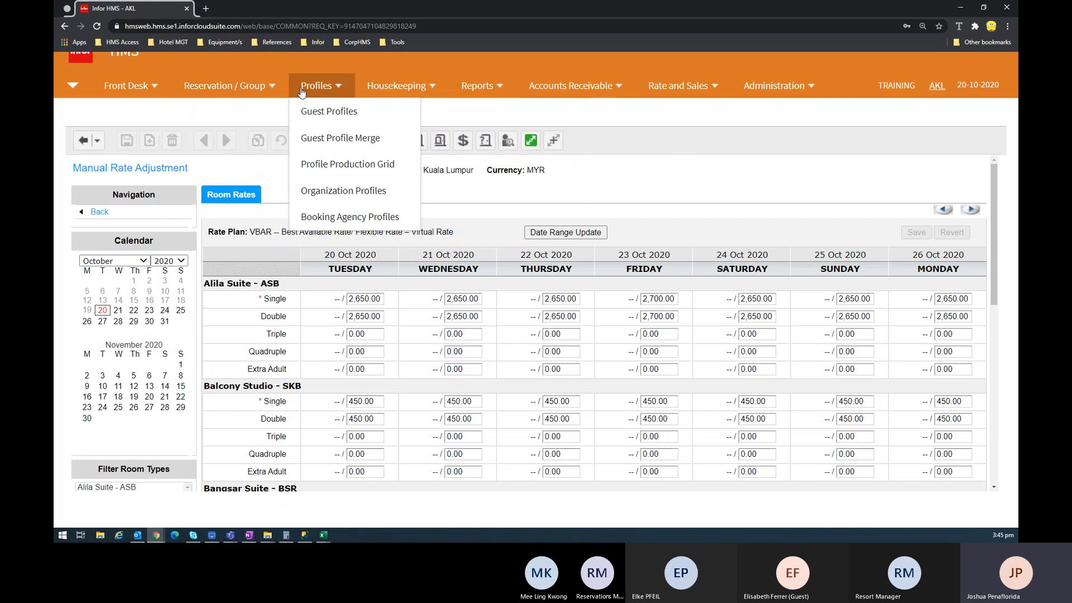
left_click(357, 223)
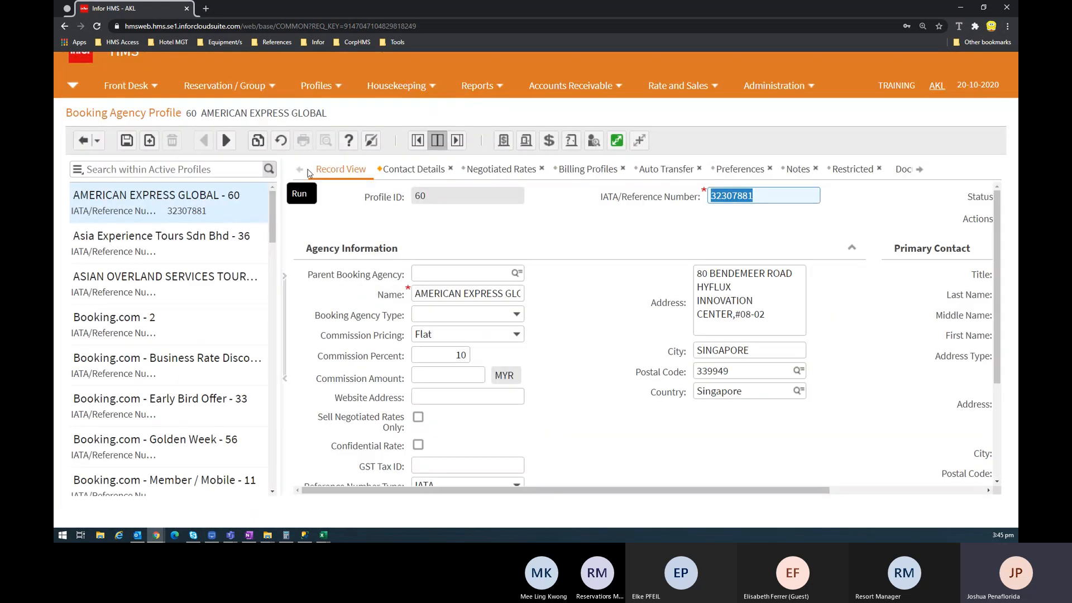
type("Inf")
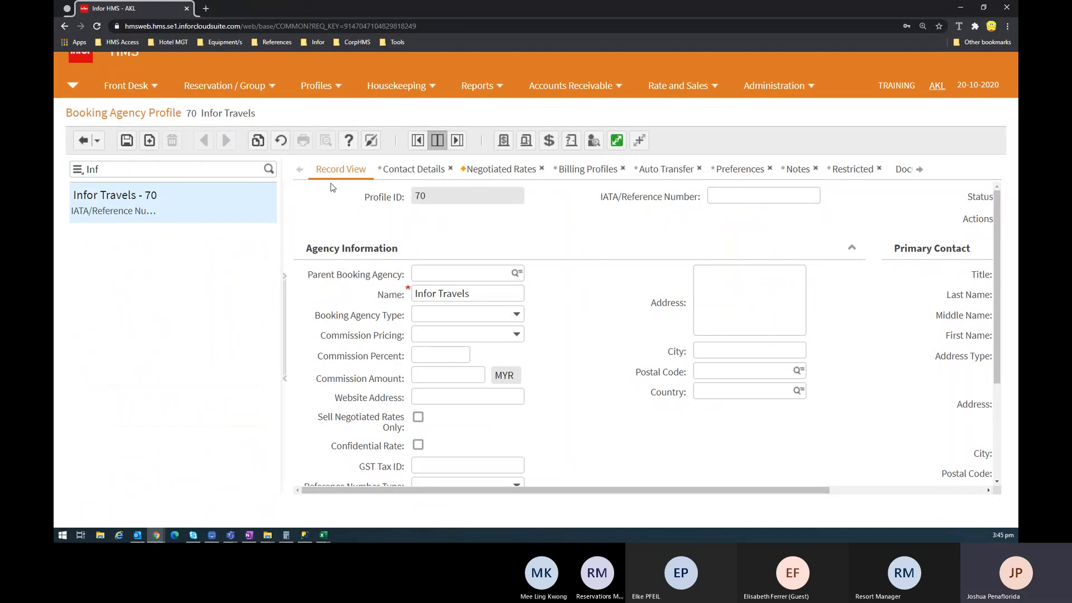
left_click(418, 140)
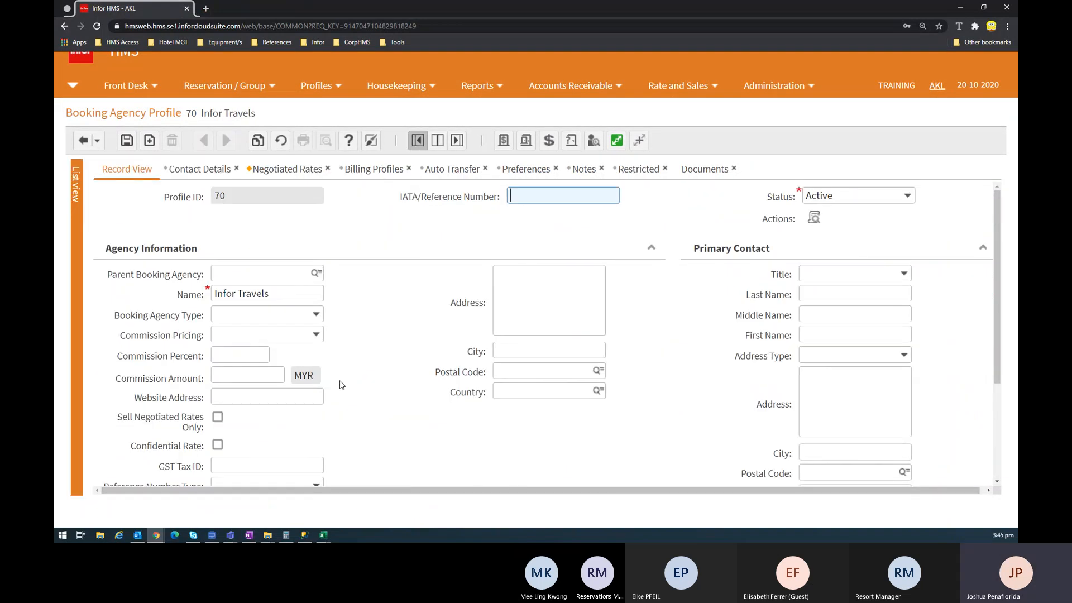
Review the rate plans listed in the negotiated rates of the Infor Travels profile
scroll(335, 388, "down", 1)
scroll(223, 427, "up", 1)
left_click(260, 174)
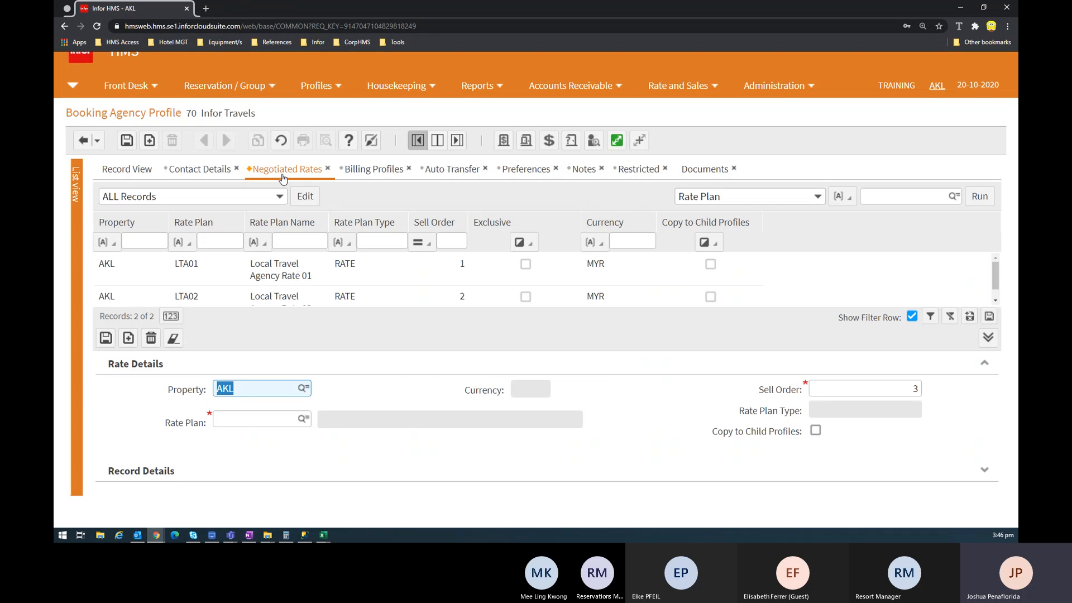
scroll(395, 282, "down", 1)
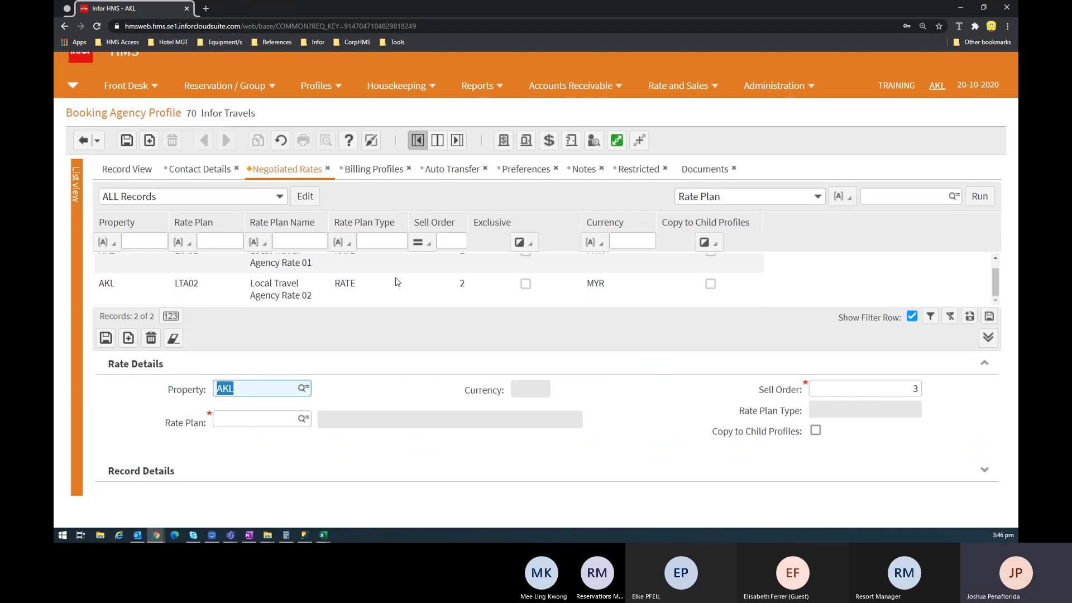
scroll(396, 281, "up", 1)
Compare the exclusive and override options of the DBN rate plan at ZHBSH with the negotiated rates of Infor Travels
key("alt+Tab")
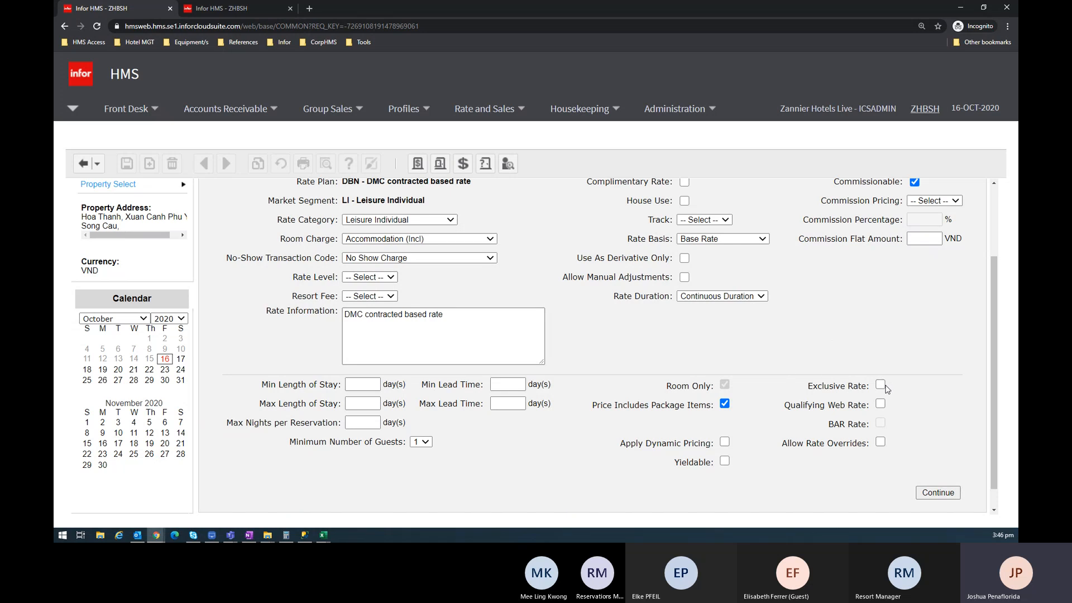
scroll(525, 305, "up", 2)
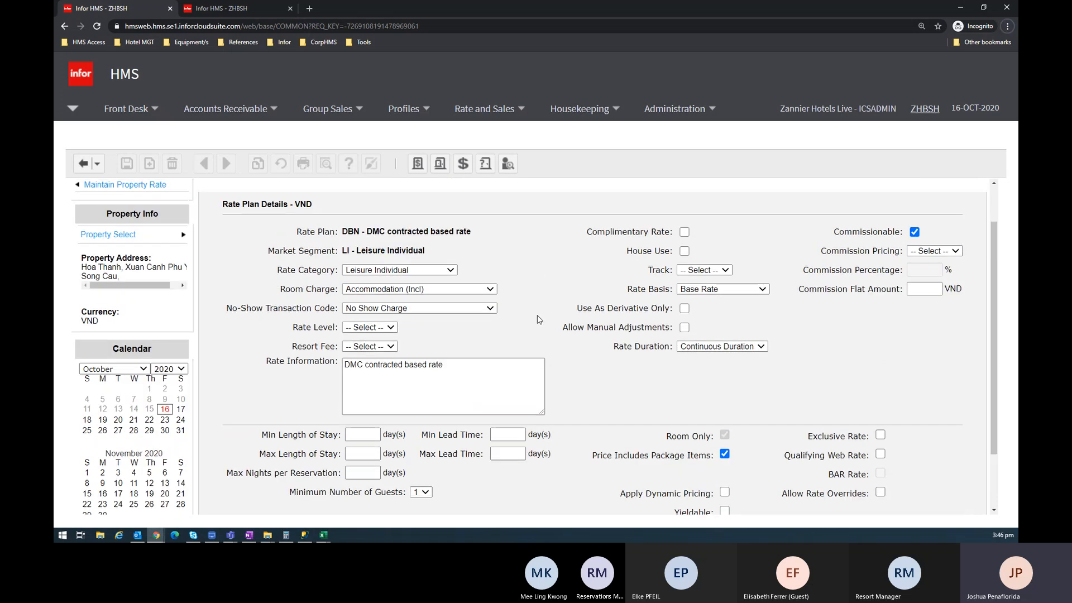
scroll(555, 327, "down", 1)
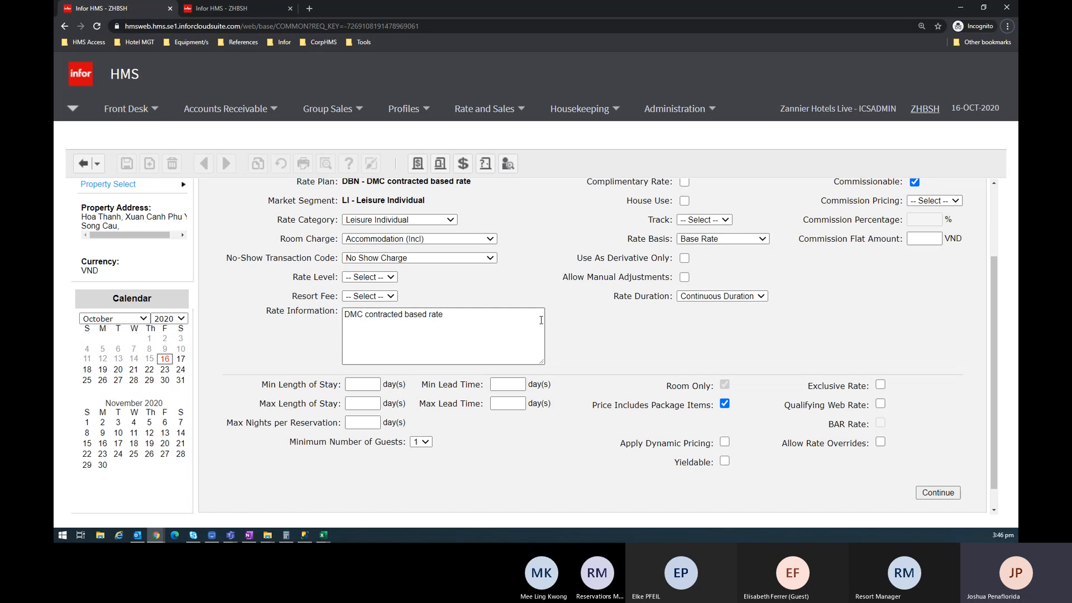
key("alt+Tab")
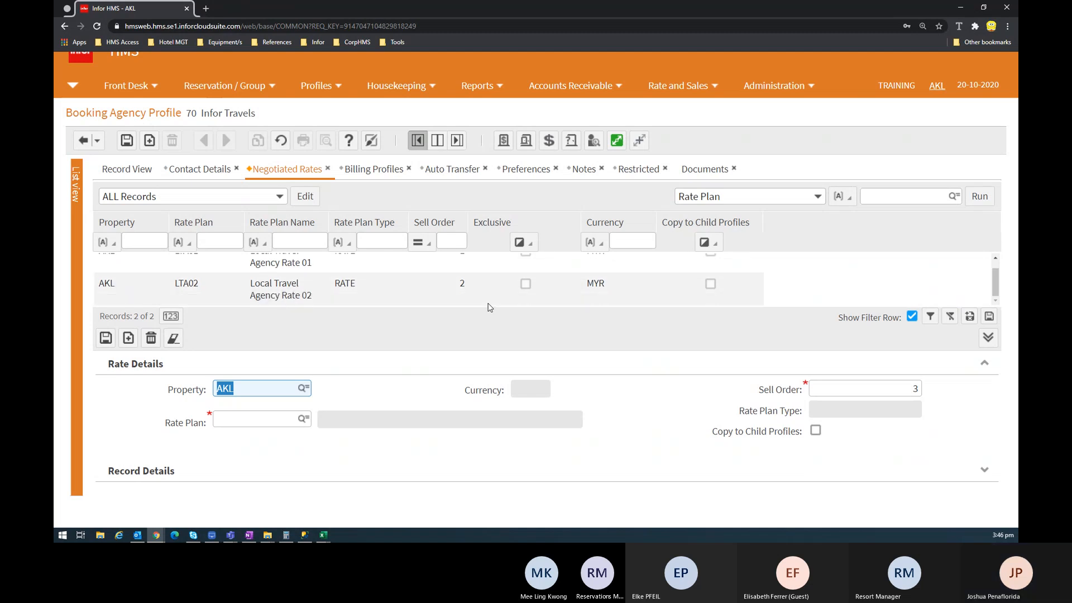
scroll(490, 302, "up", 2)
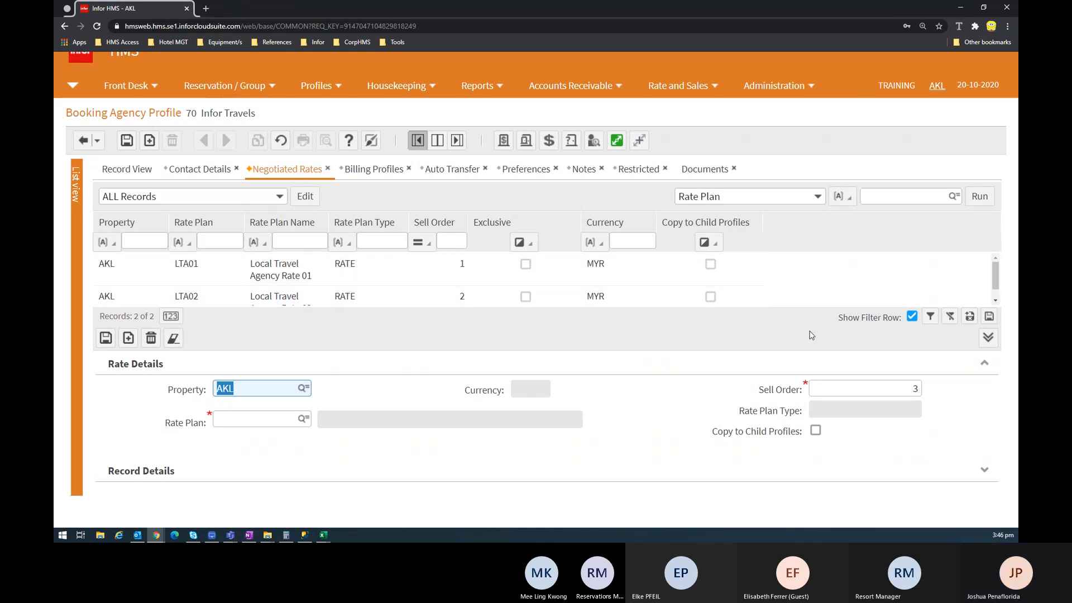
key("alt+Tab")
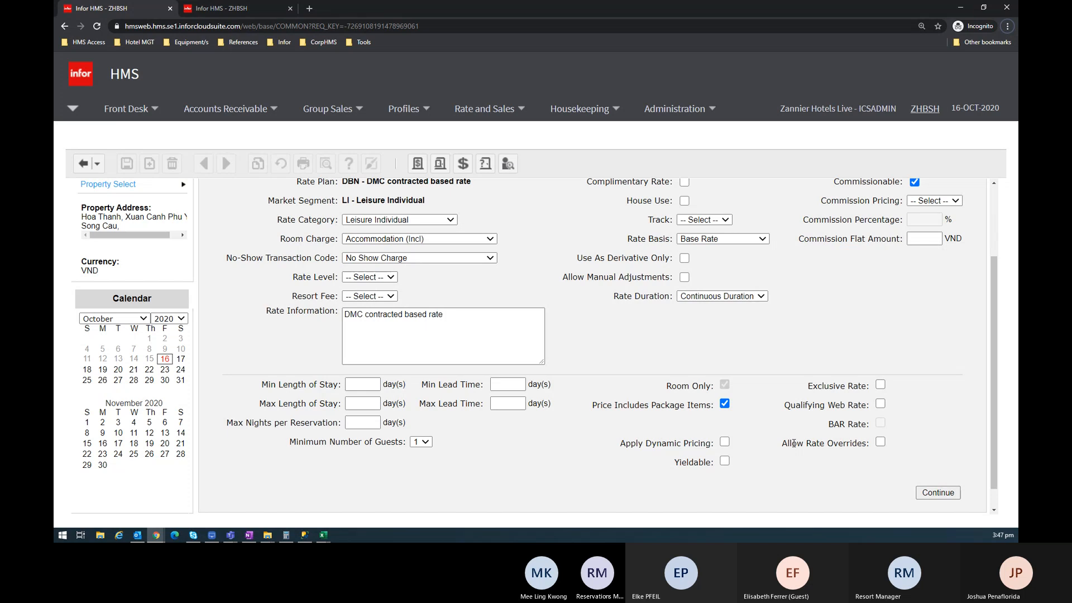
Return to the AKL training property window, leave the agency profile and open the in-house guest stays
key("alt+Tab")
left_click(84, 141)
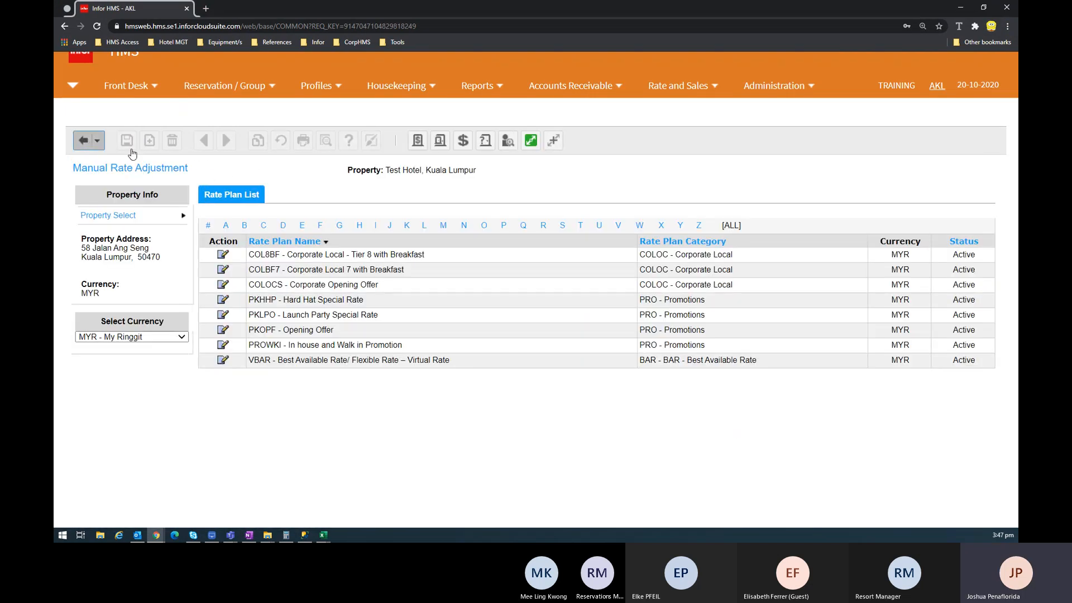
left_click(87, 140)
left_click(130, 86)
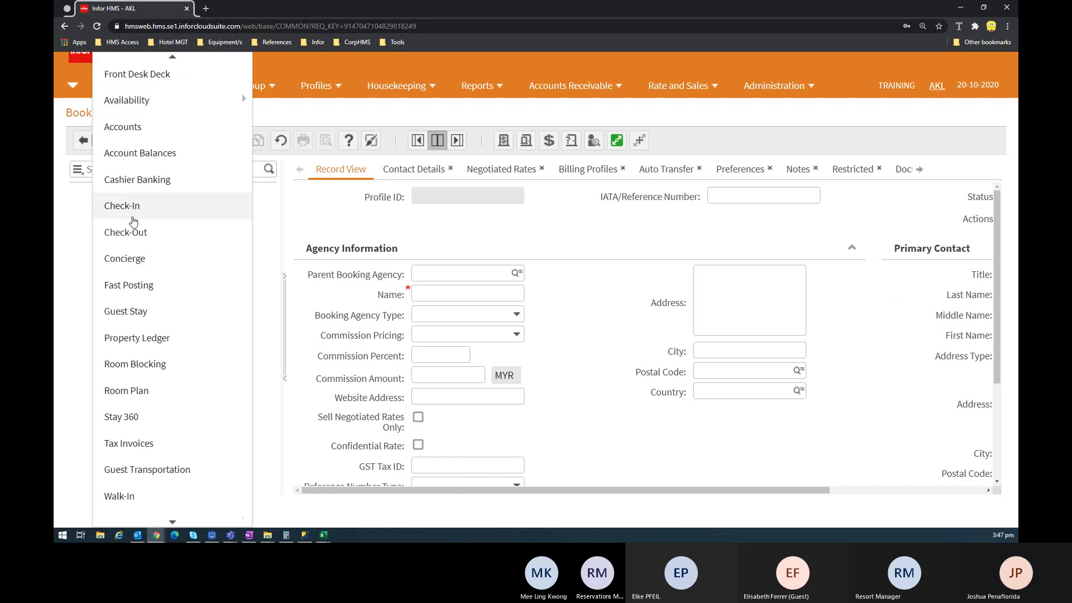
left_click(179, 312)
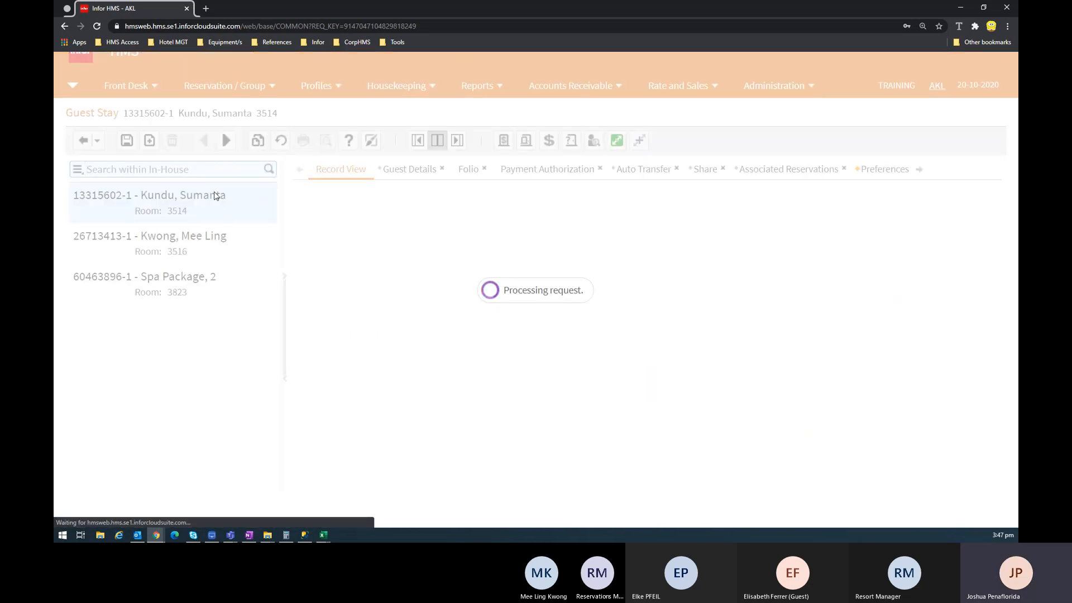
Examine the nightly charges of the stay in room 3514 in the Stay Wizard and close it
left_click(463, 425)
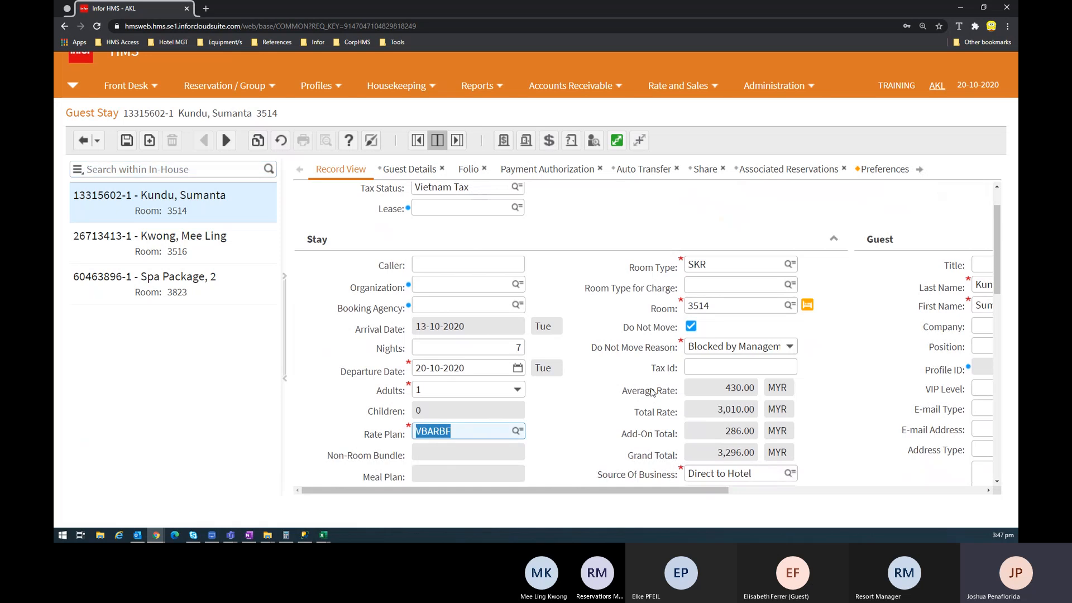
left_click(642, 388)
scroll(726, 363, "right", 5)
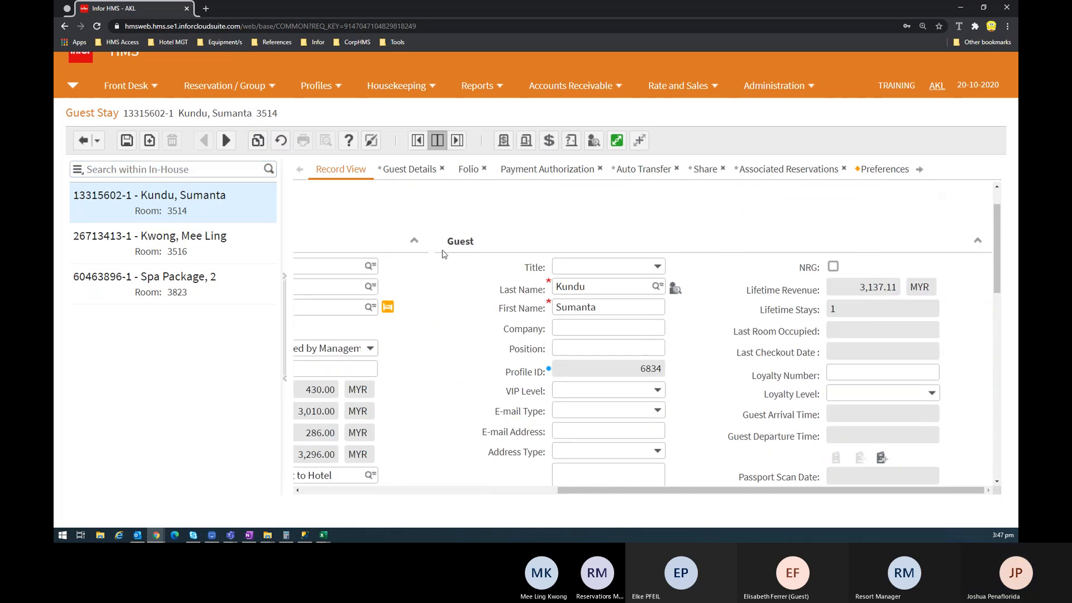
scroll(804, 335, "up", 2)
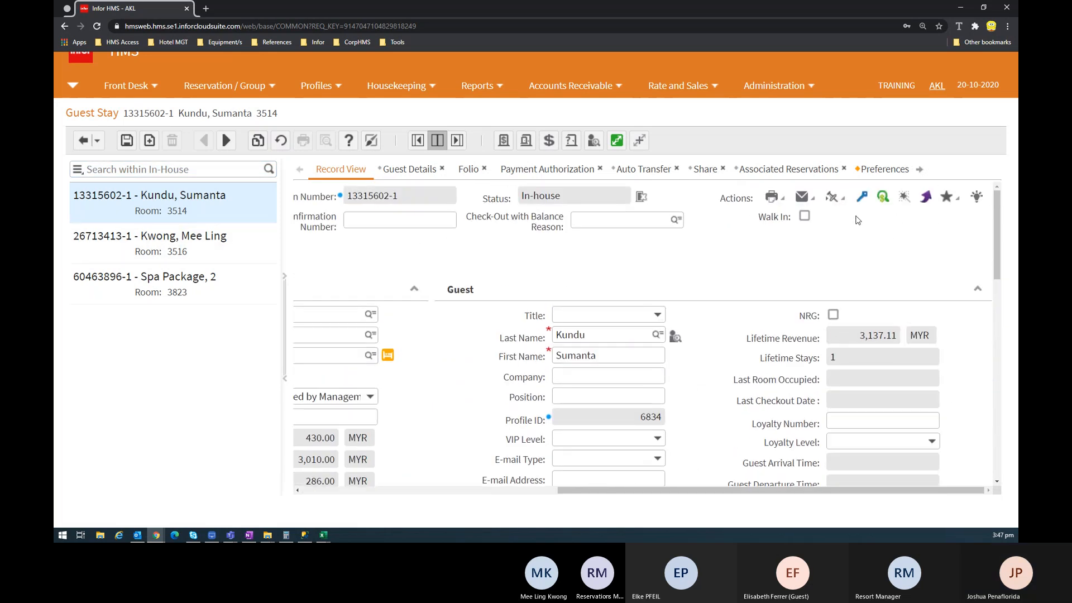
key("alt+Tab")
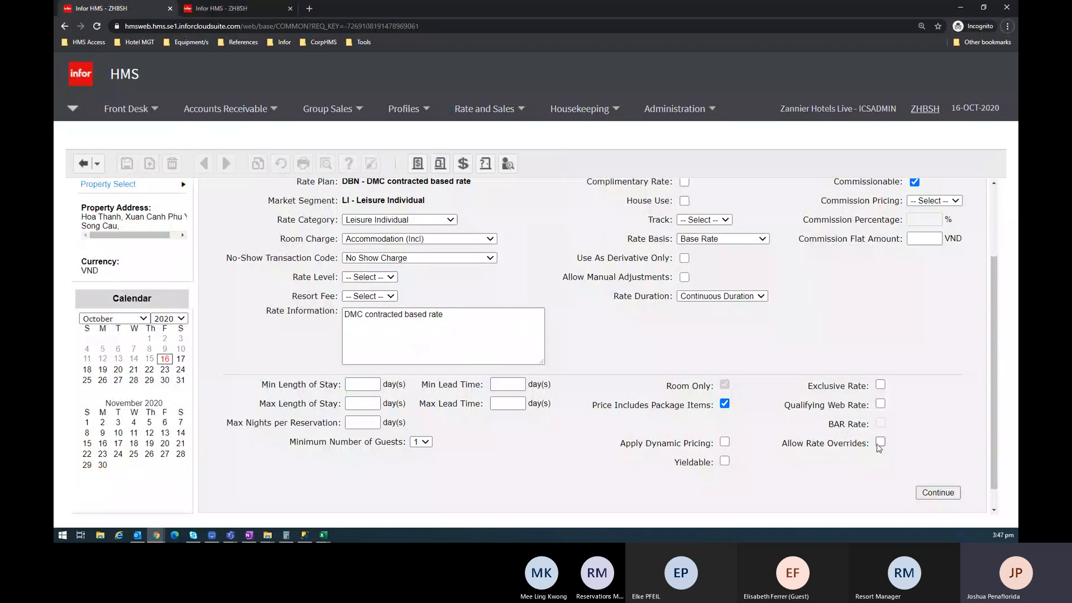
key("alt+Tab")
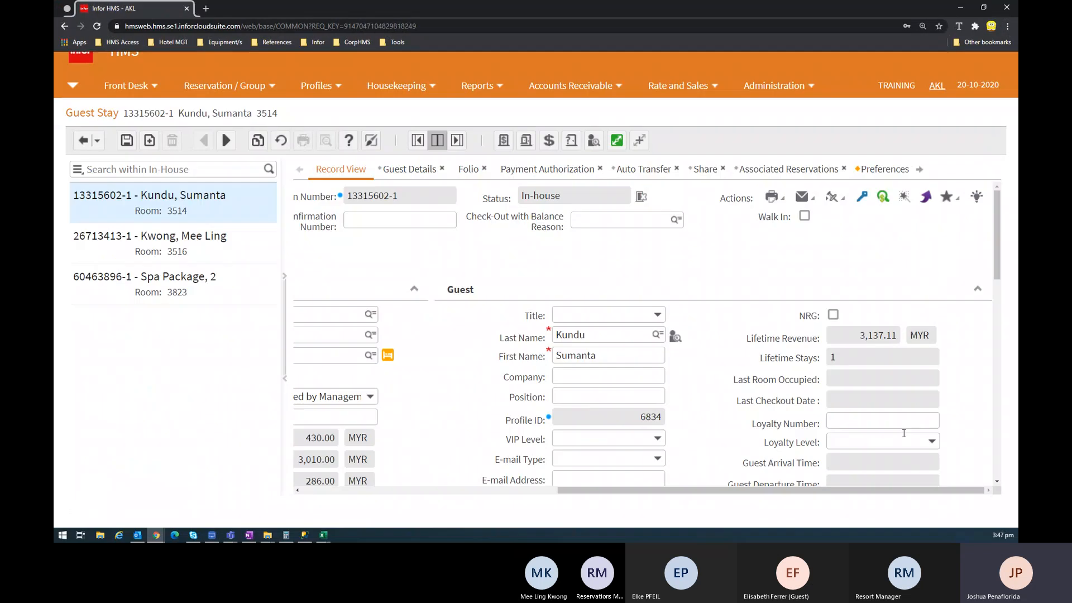
left_click(902, 206)
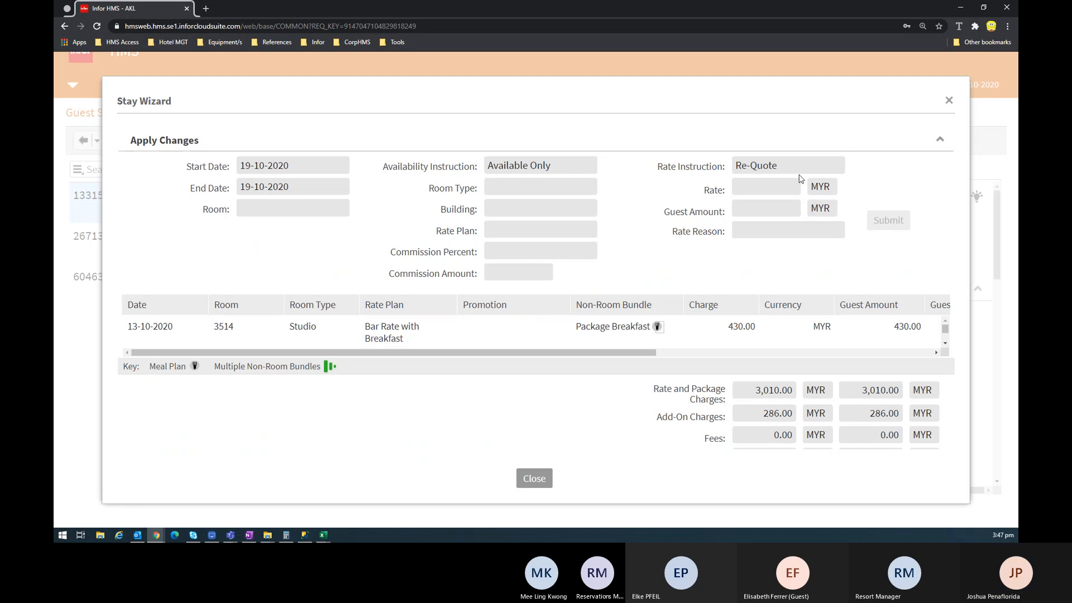
key("ctrl+minus")
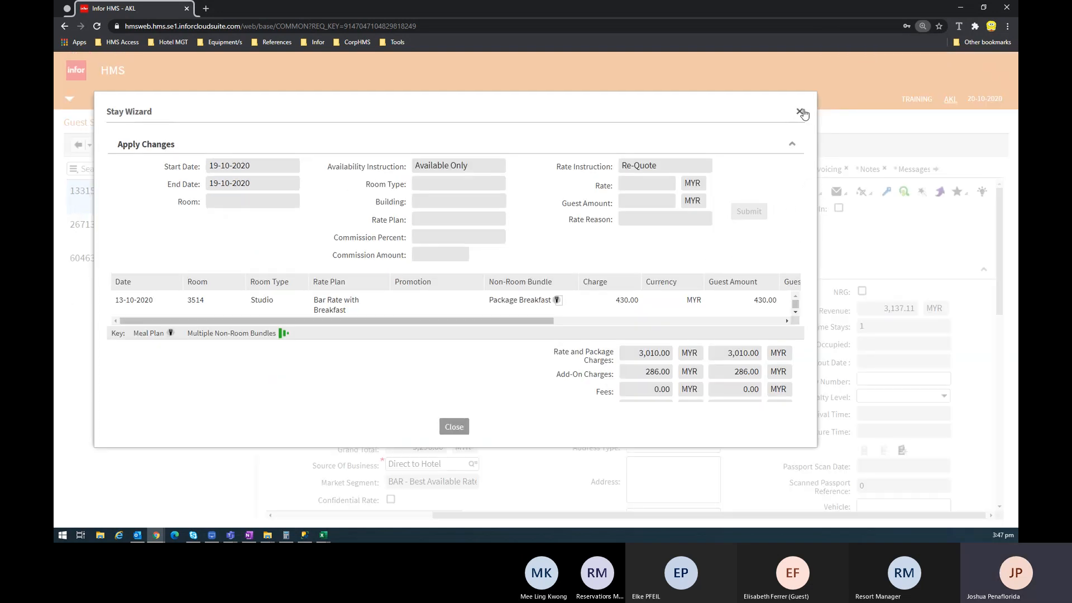
left_click(801, 111)
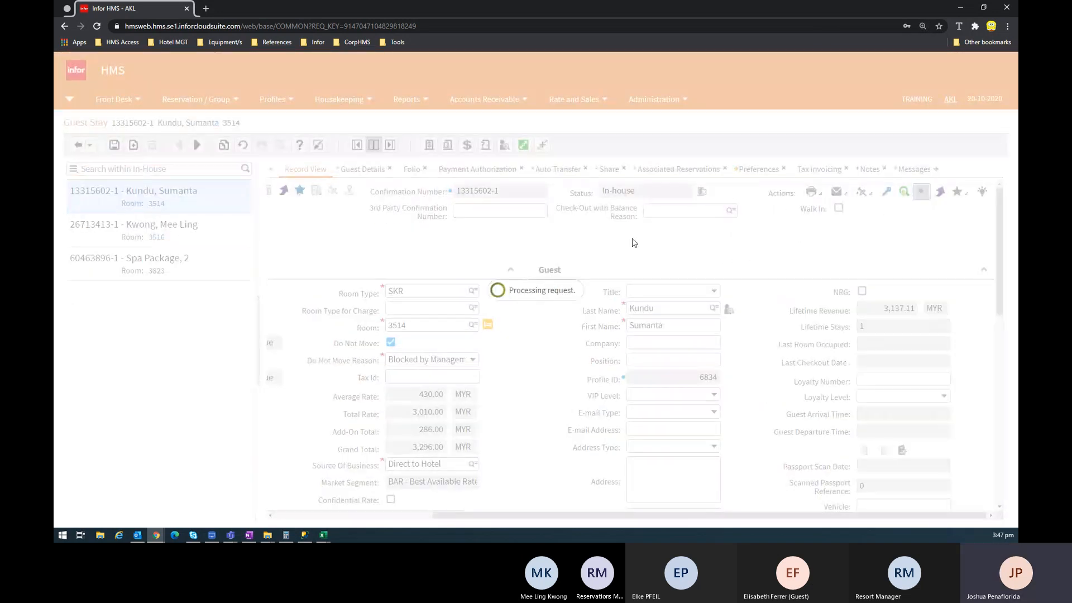
left_click_drag(398, 267, 462, 268)
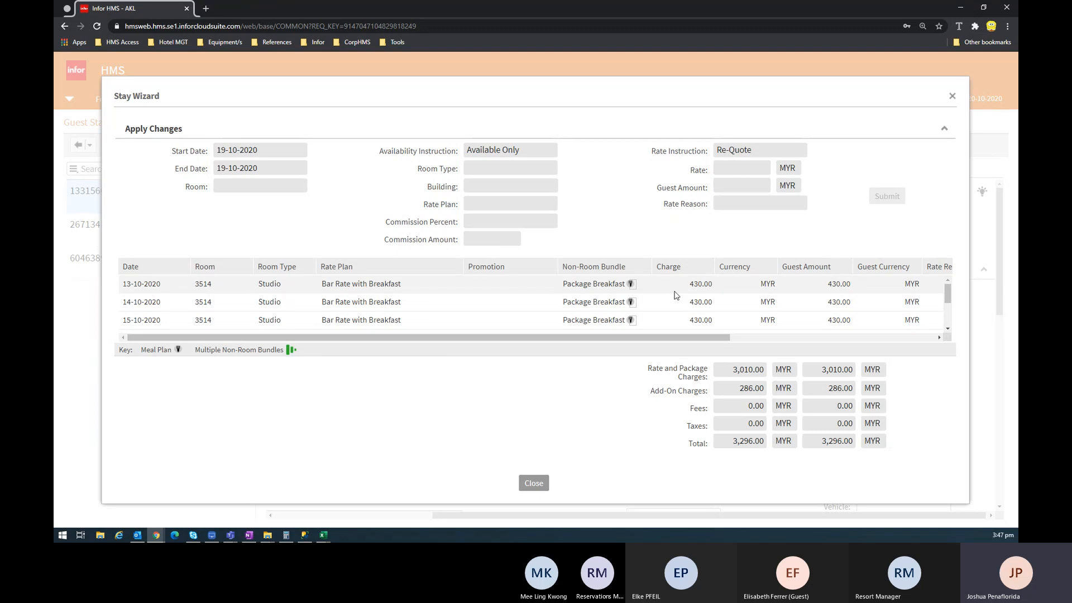
left_click(534, 483)
Try to extend the stay in room 3514 to 8 nights and discard the change
left_click(427, 363)
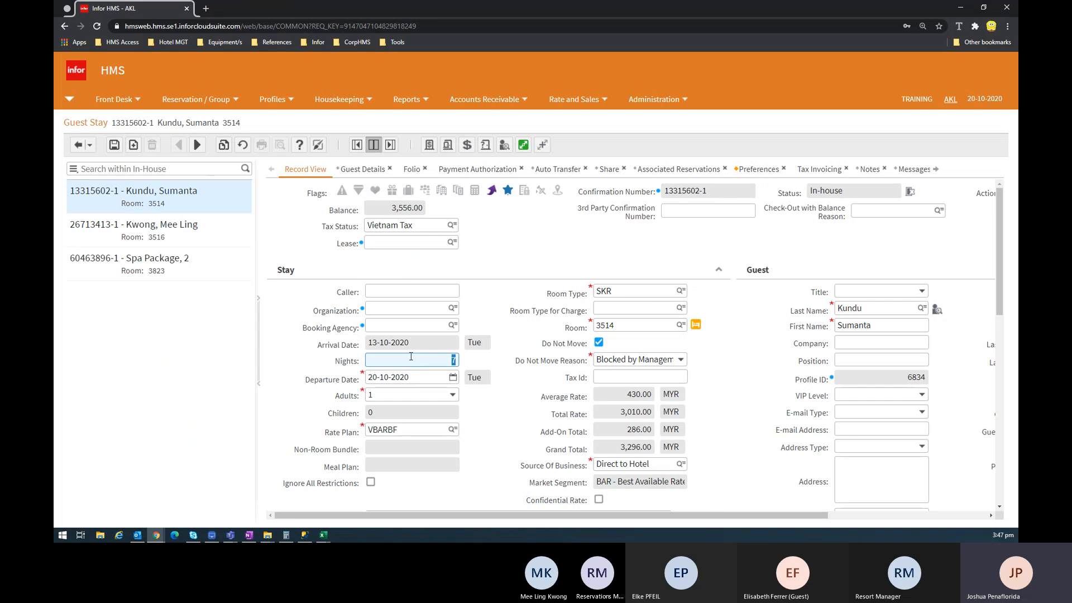
type("8")
key("Tab")
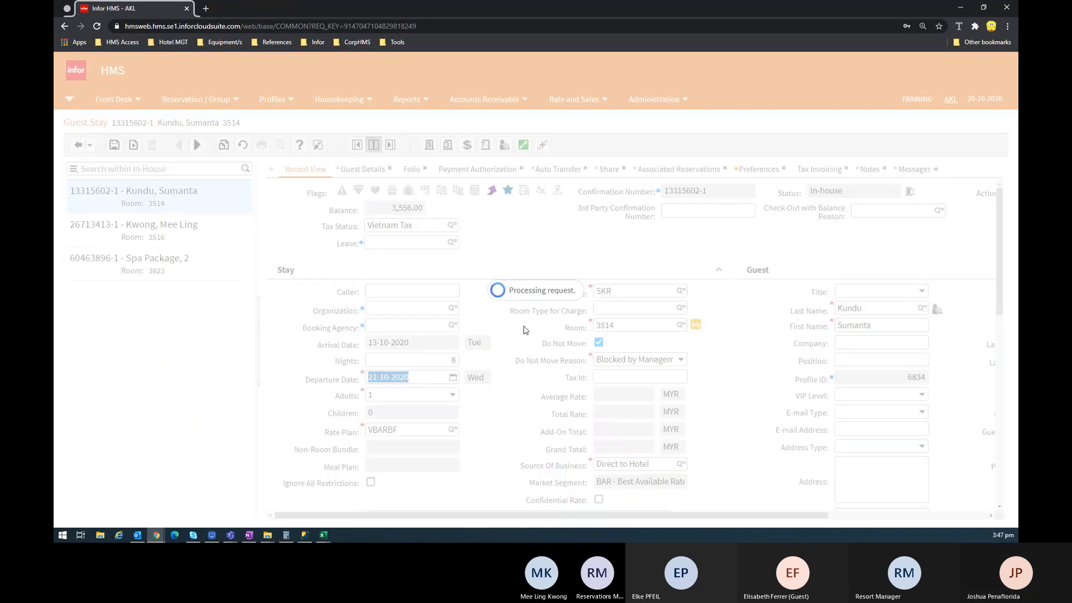
left_click(487, 311)
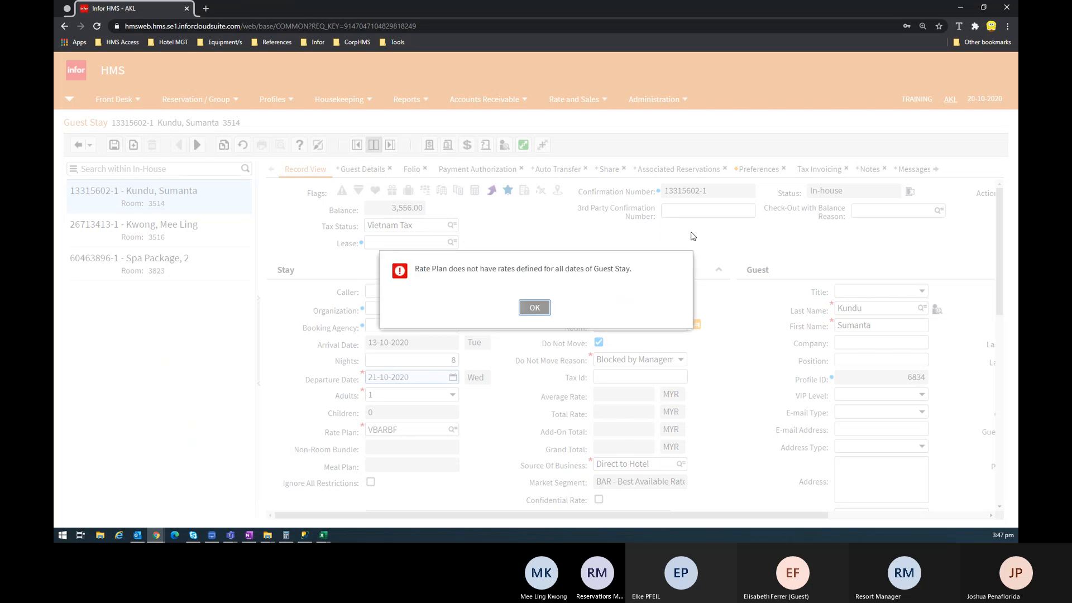
left_click(533, 307)
left_click(241, 145)
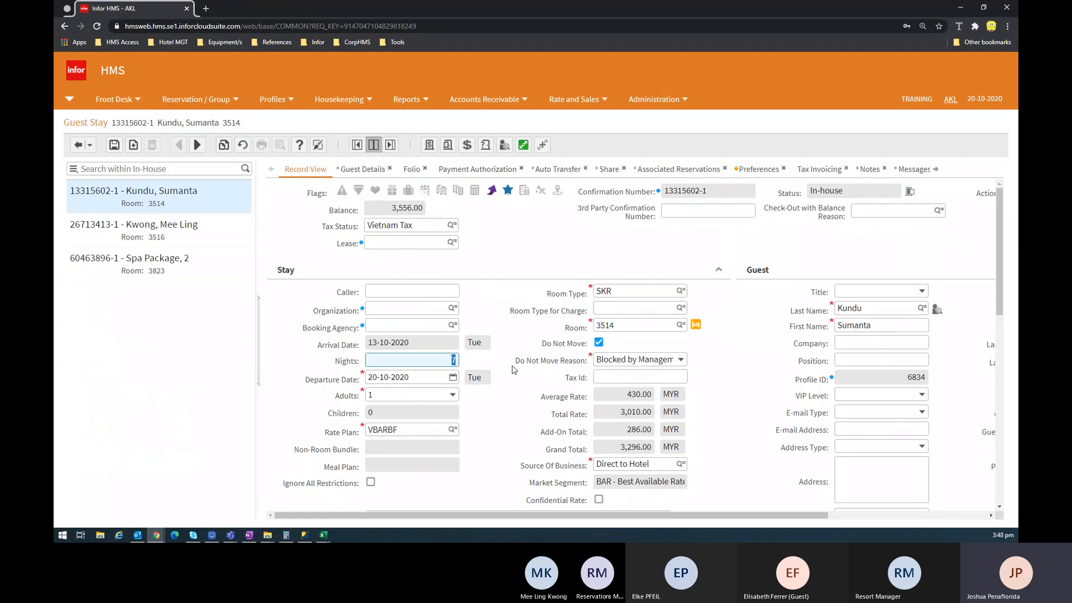
Try extending the room 3514 stay to 8 nights with all restrictions ignored and current rates retained, and discard the changes
type("8")
key("Tab")
left_click(371, 481)
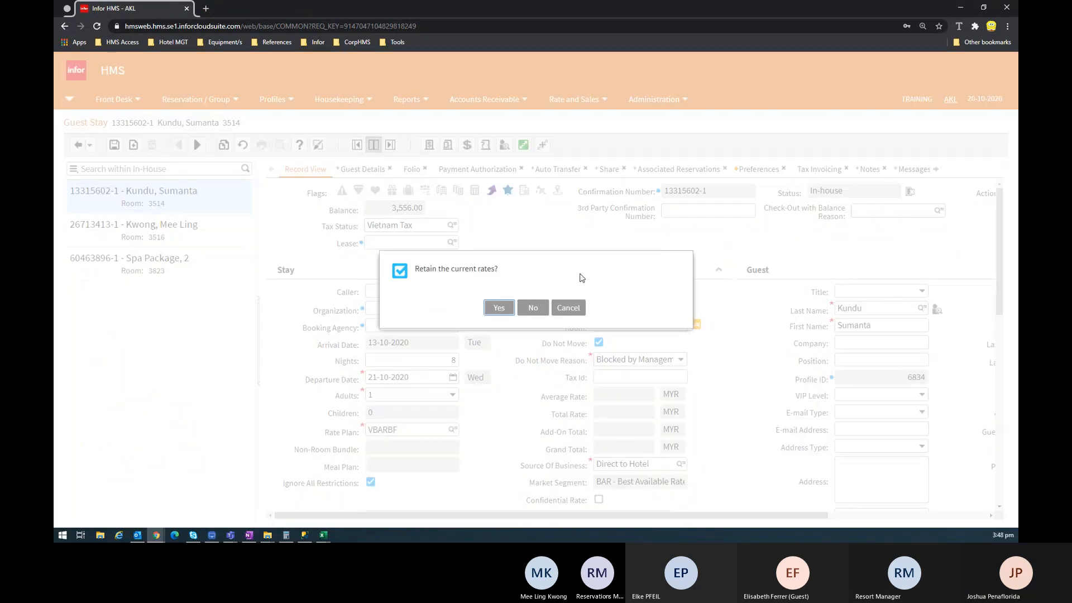
left_click(499, 308)
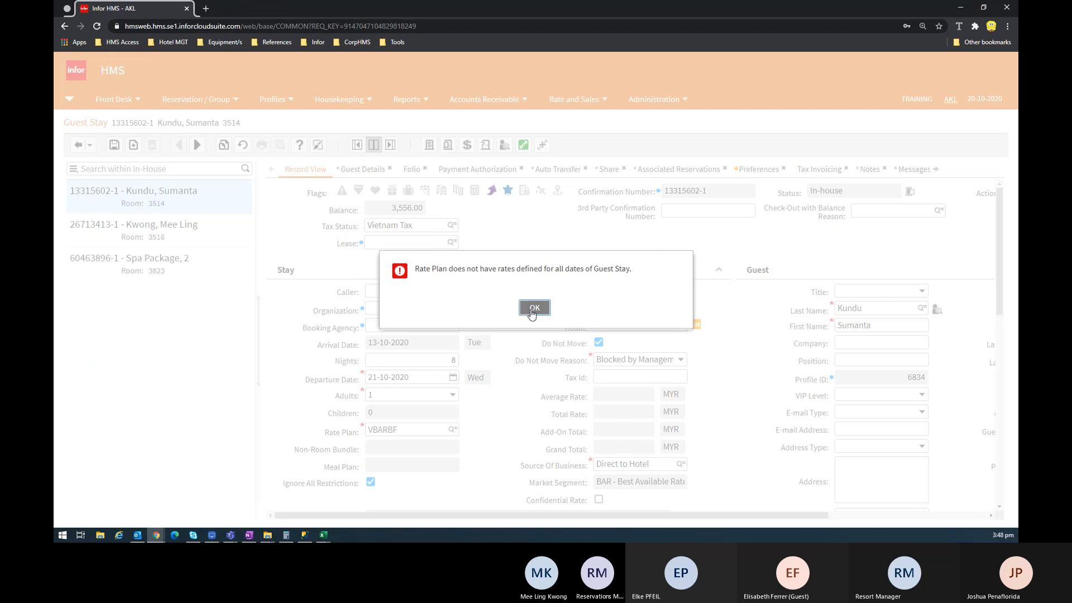
left_click(535, 308)
left_click(242, 145)
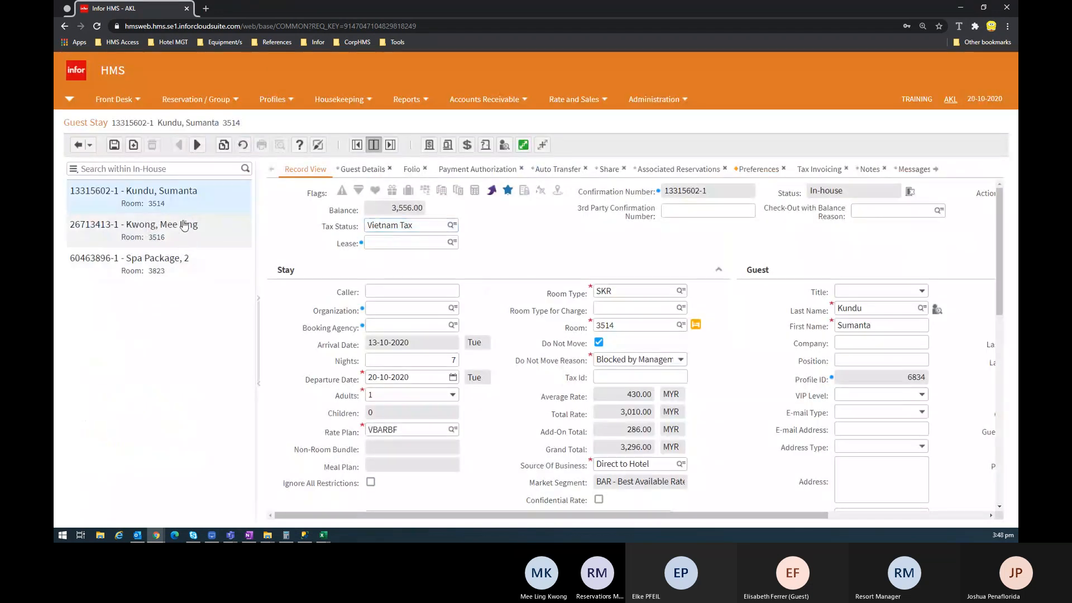
Select the Spa Package stay in room 3823 and open its Stay Wizard
left_click(191, 222)
left_click(176, 259)
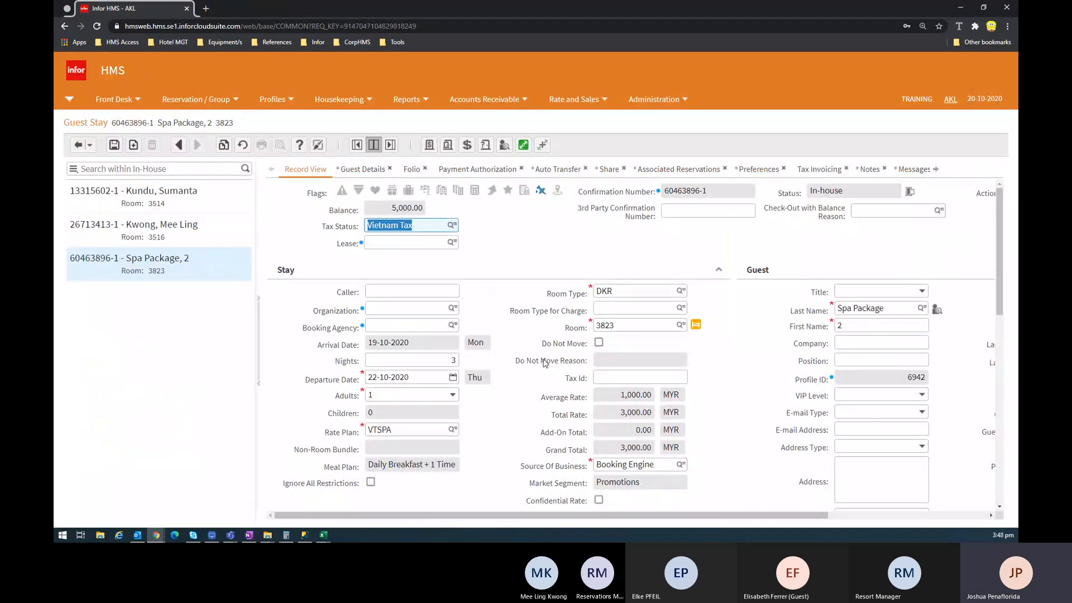
scroll(731, 215, "right", 5)
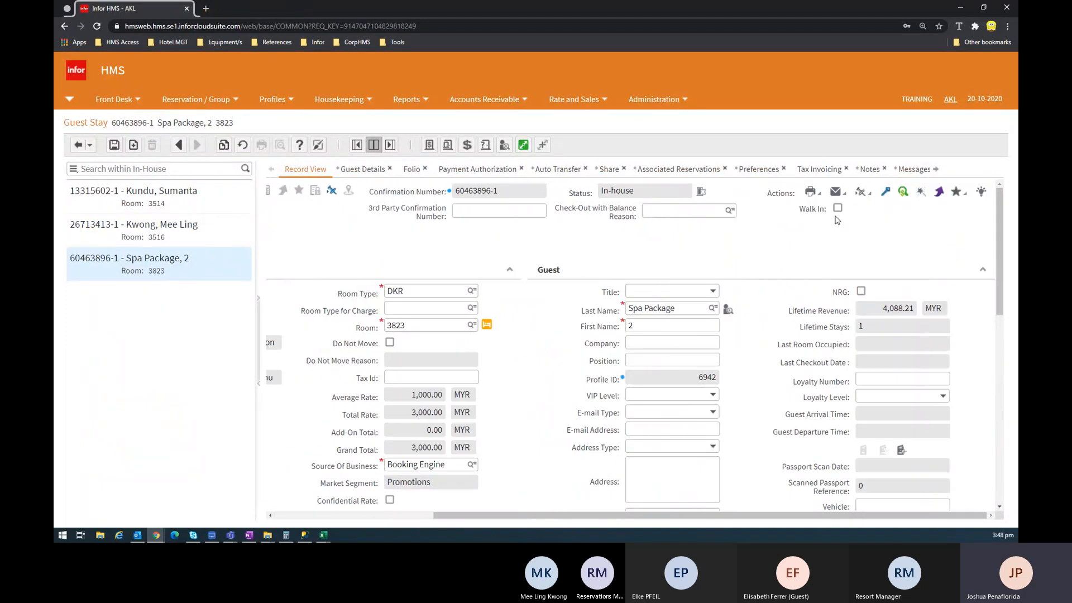
left_click(921, 192)
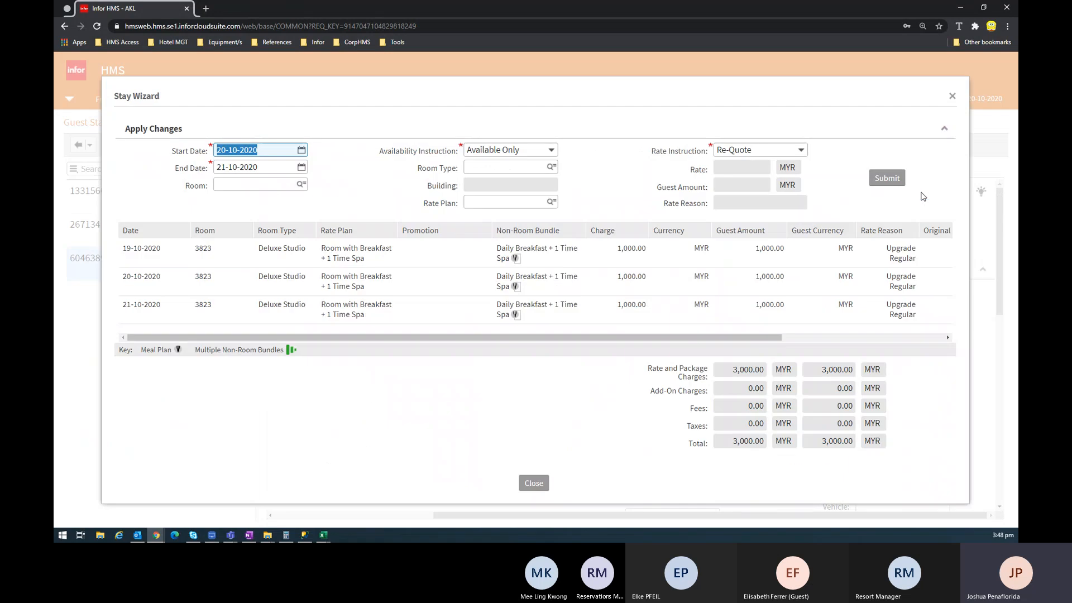
Try to override the room 3823 rate to 1,500 MYR for 20-10-2020 to 21-10-2020 with the reason Management's request
left_click_drag(397, 230, 424, 230)
left_click_drag(611, 230, 643, 231)
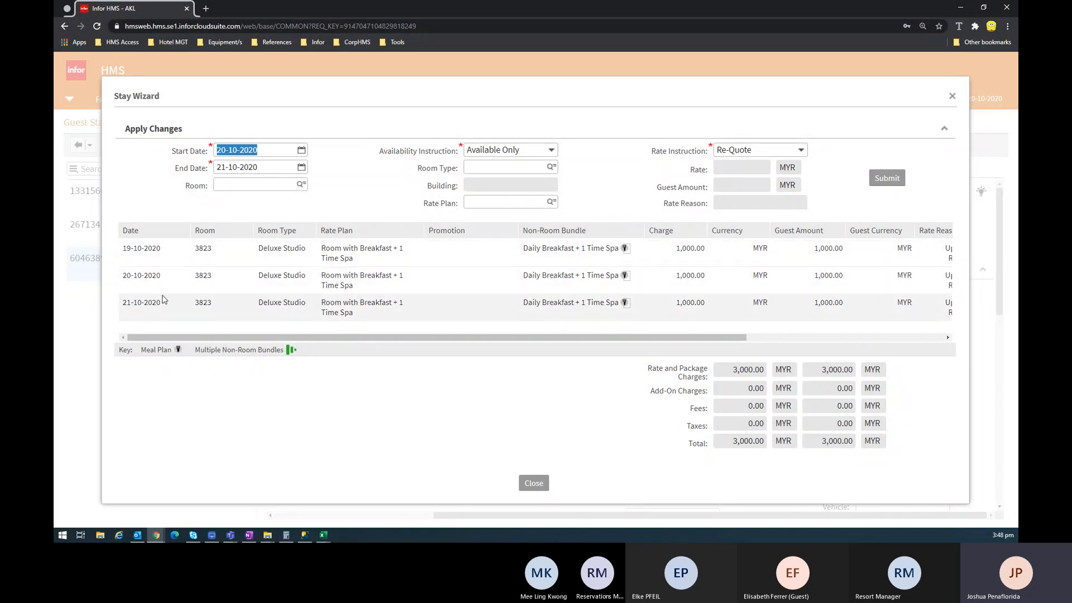
left_click(801, 149)
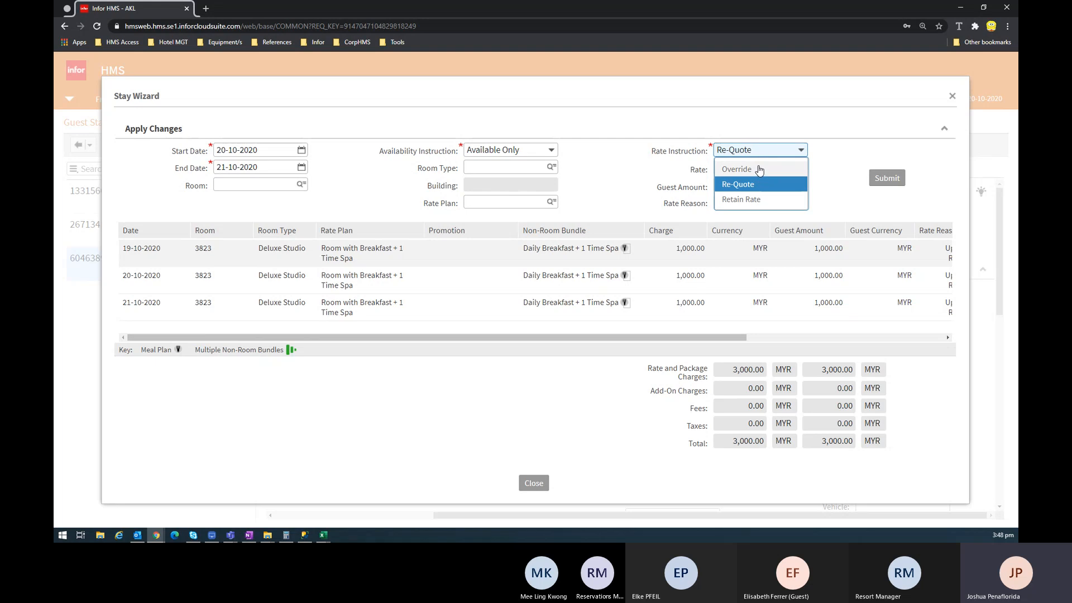
left_click(759, 182)
left_click(739, 166)
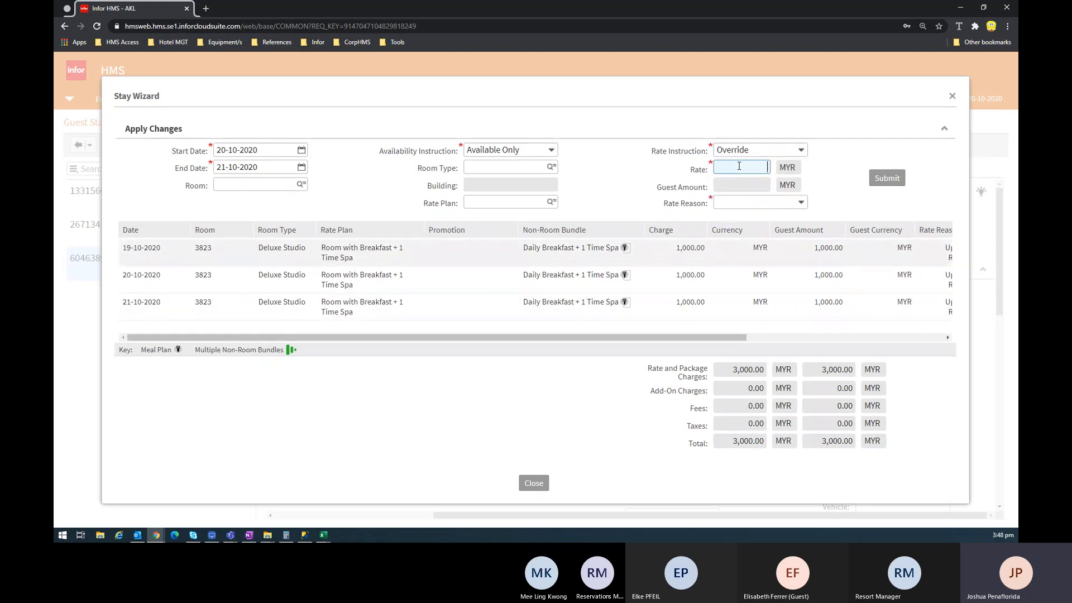
key("Tab")
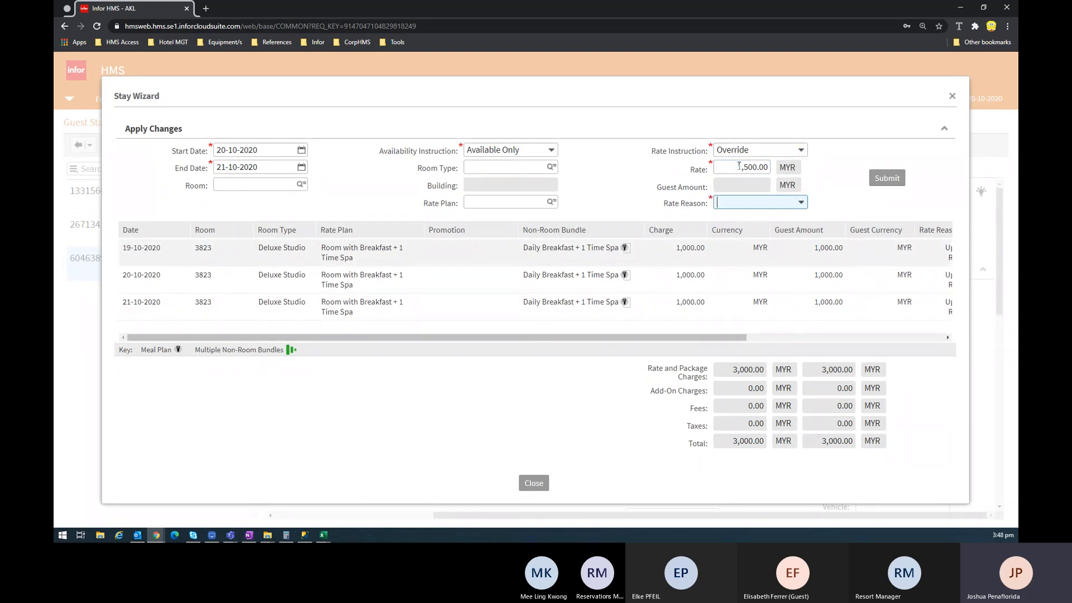
left_click(801, 202)
left_click(761, 247)
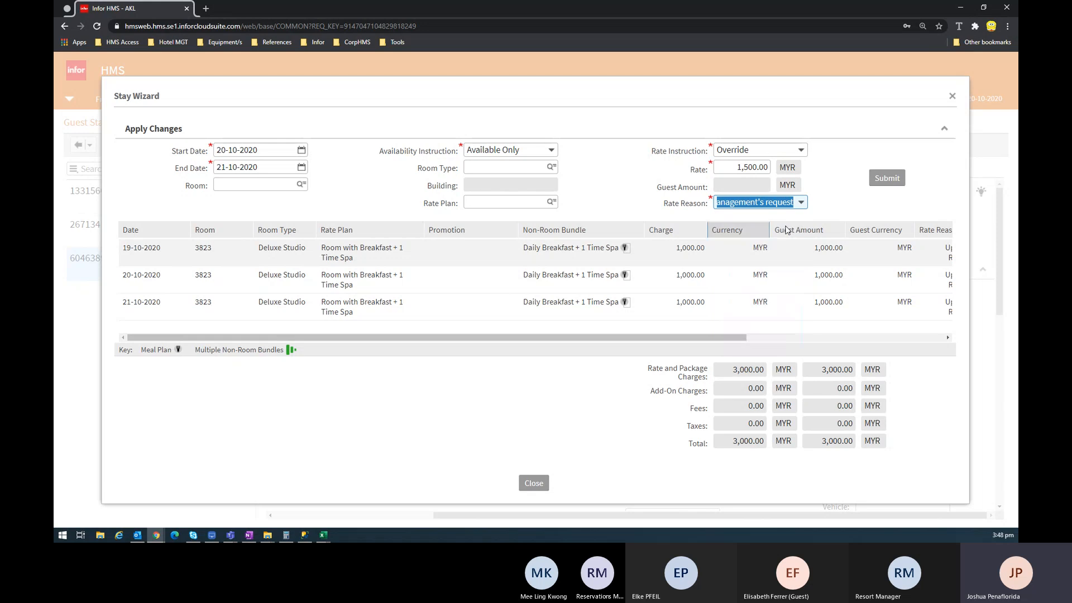
left_click(894, 181)
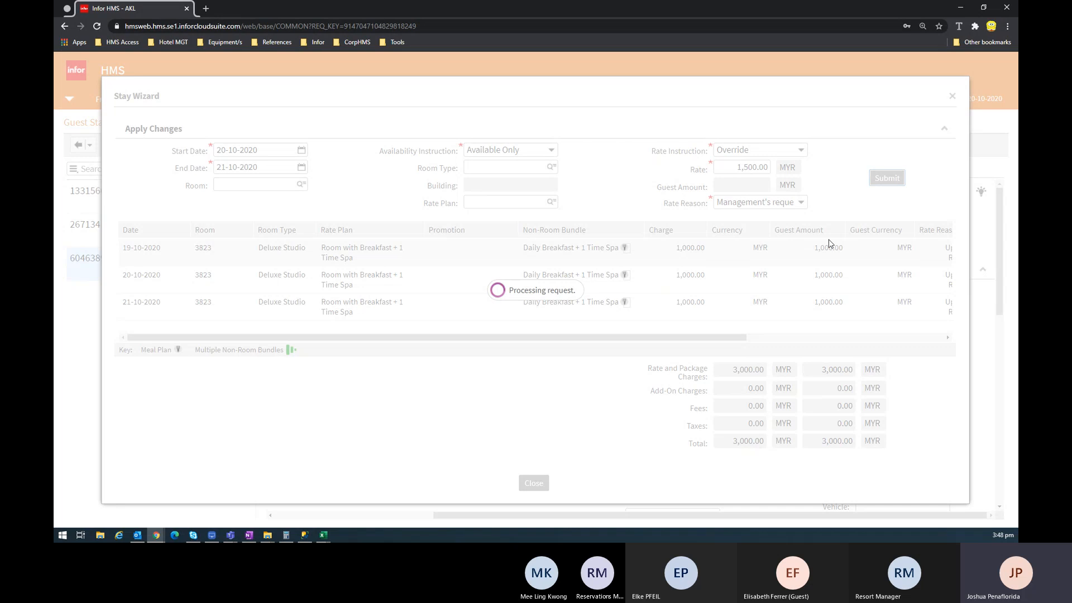
left_click(519, 308)
Switch to the DBN - DMC contracted based rate details and continue to its package information
key("alt+Tab")
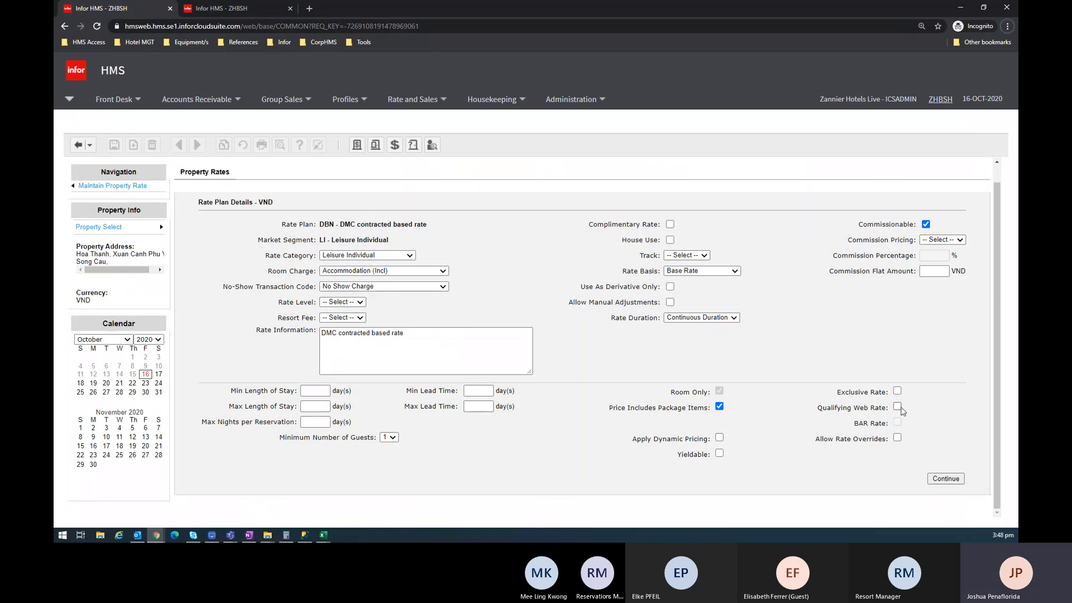
left_click(952, 479)
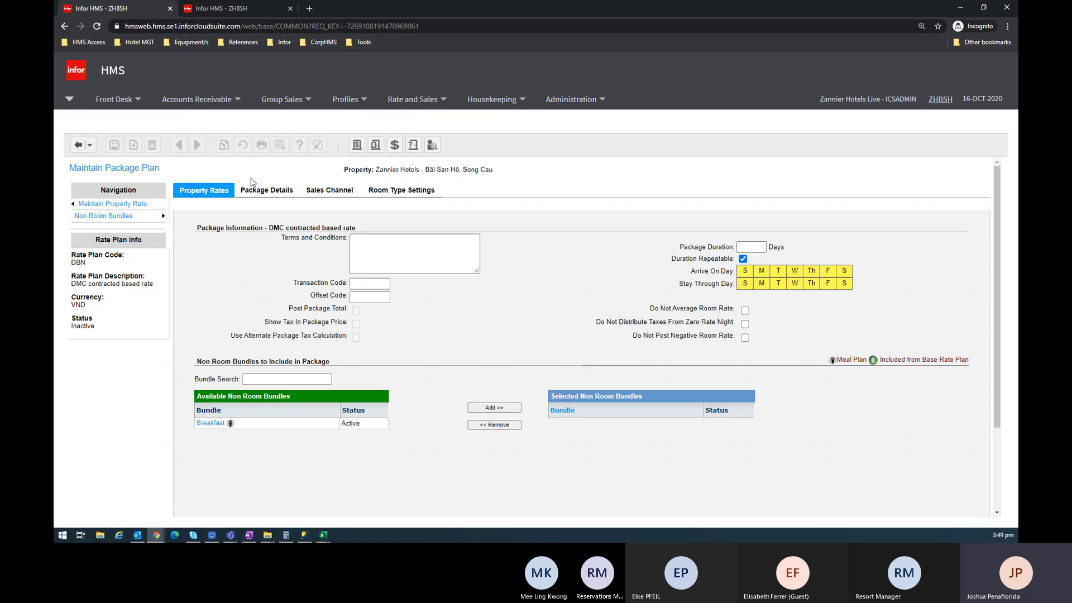
left_click_drag(196, 228, 362, 233)
left_click(398, 266)
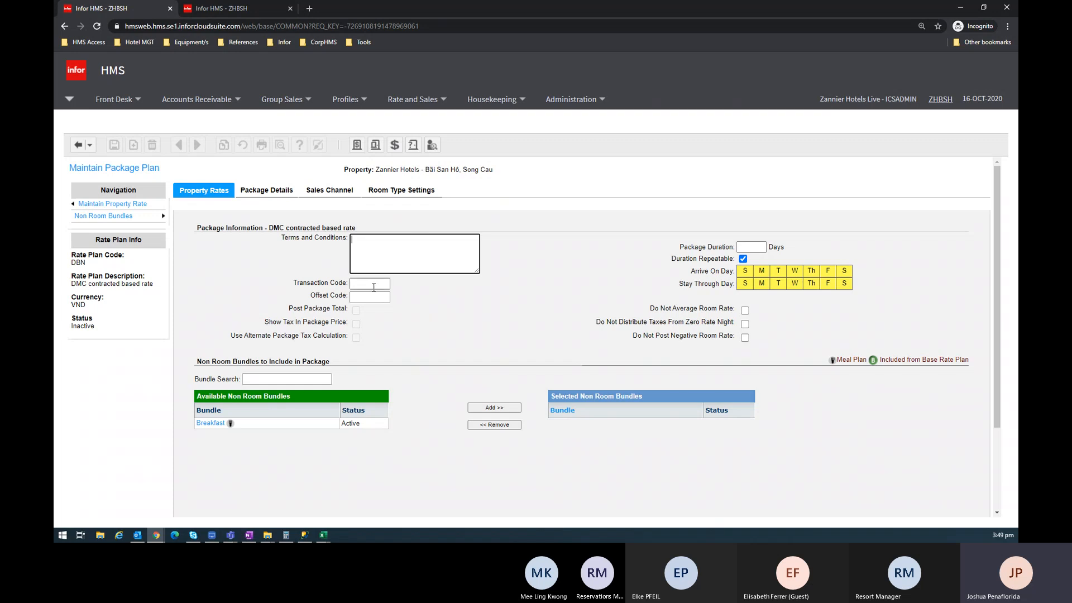
Look up the Package Charge and Package Charge Offset codes and their transaction type in the Transaction Code.xlsx workbook in Excel
key("alt+Tab")
key("alt+Tab")
left_click(370, 282)
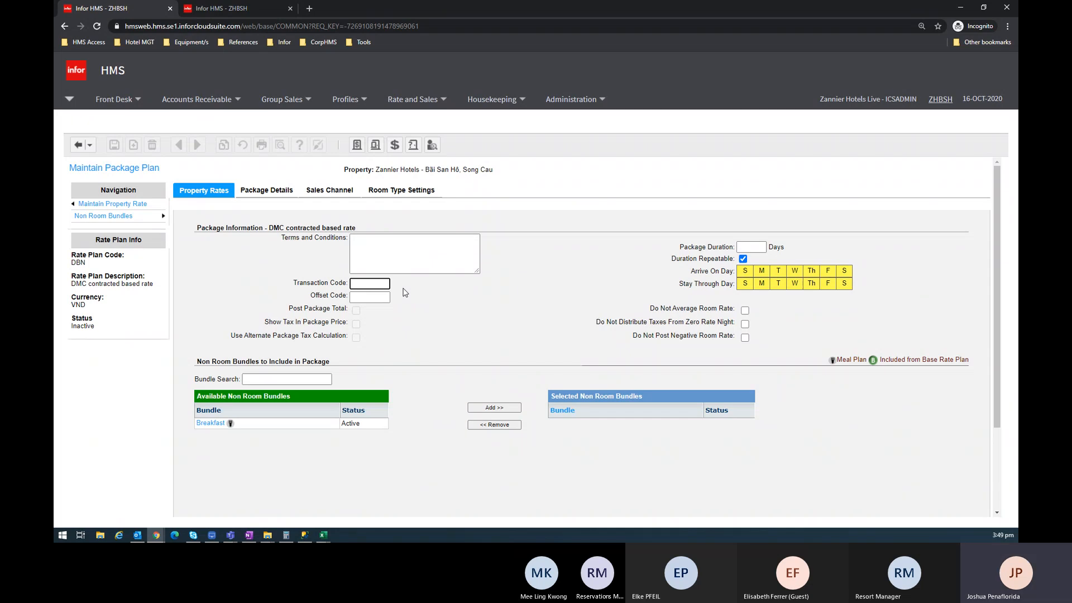
key("alt+Tab")
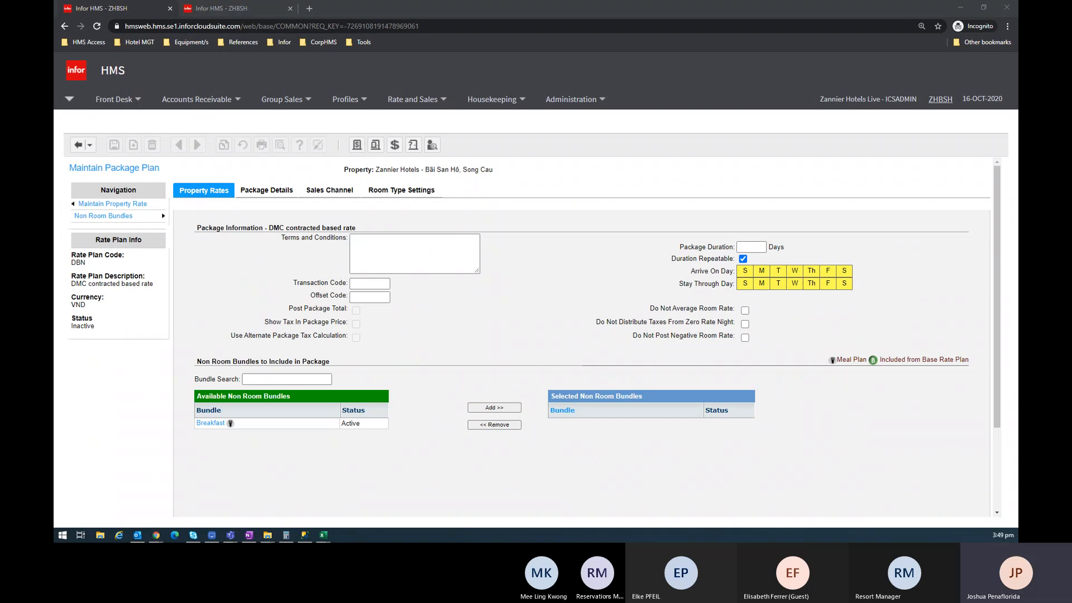
key("alt+Tab")
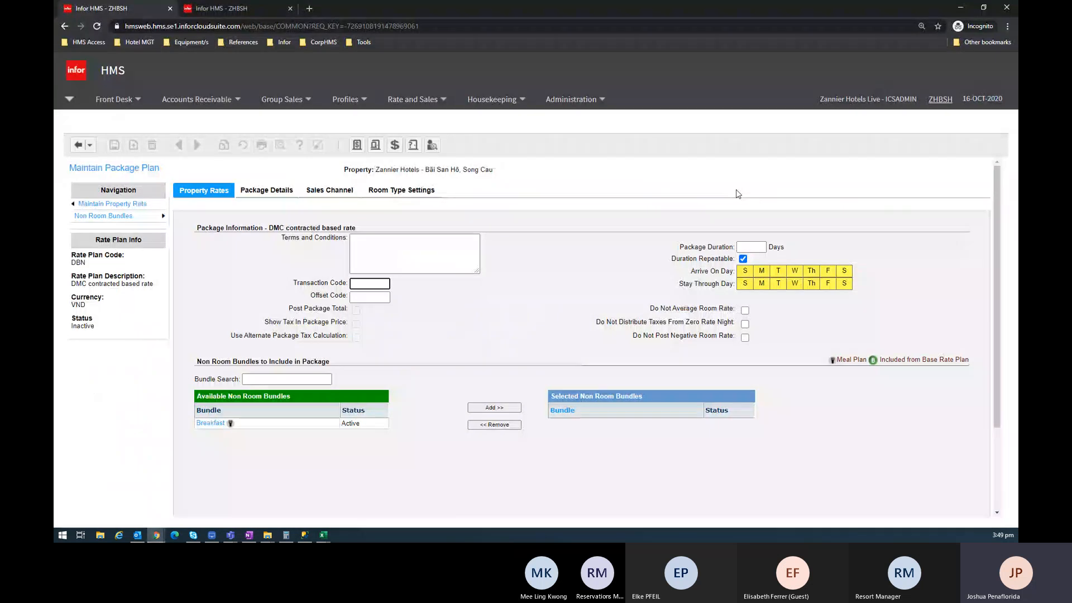
key("alt+Tab")
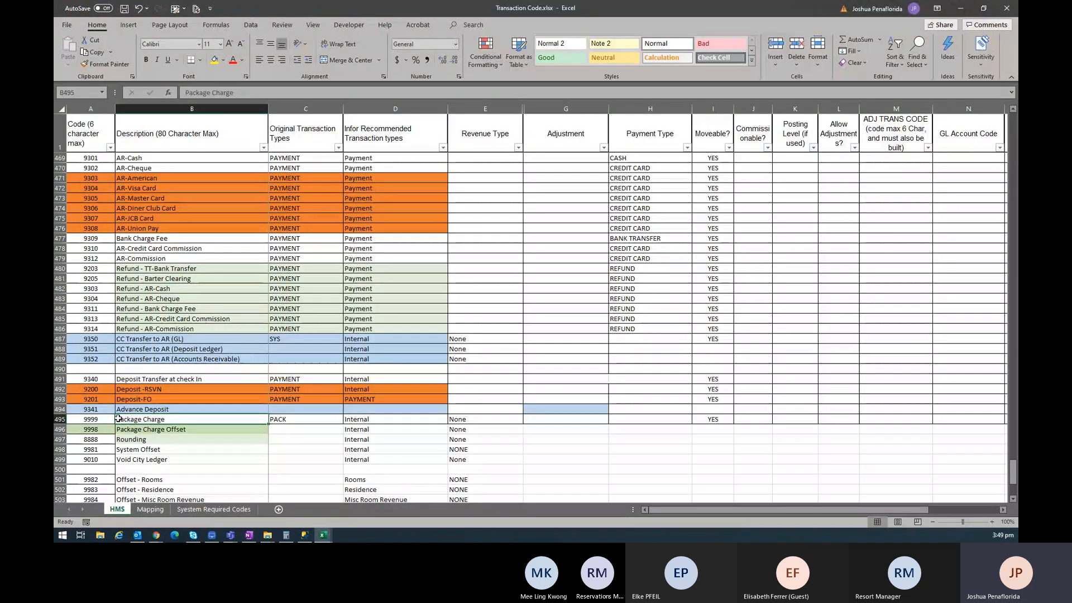
scroll(102, 419, "up", 3)
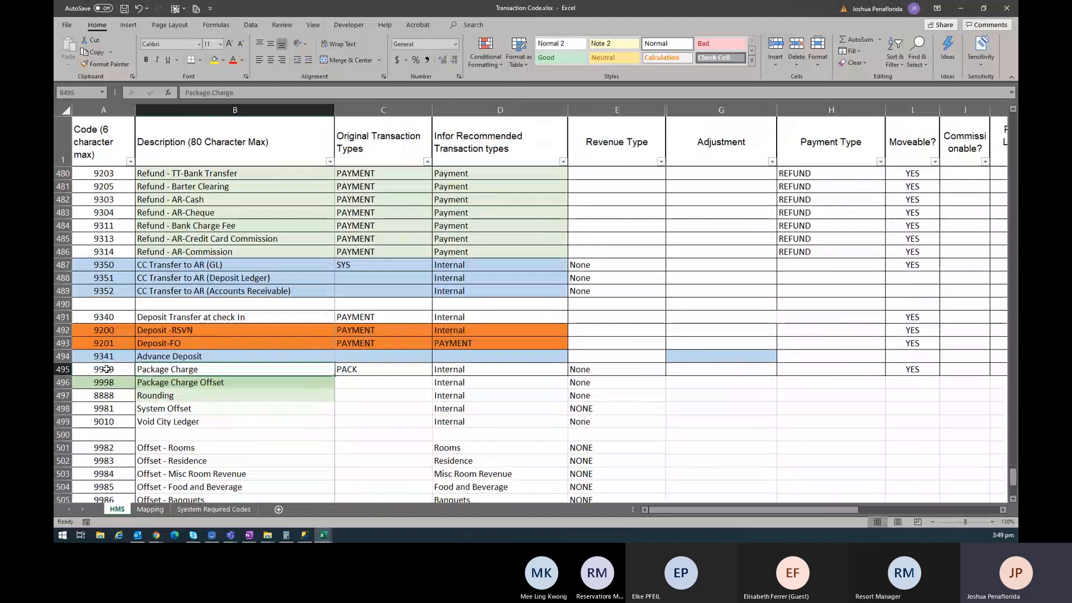
scroll(120, 382, "up", 1)
mouse_move(124, 401)
left_mouse_down()
mouse_move(117, 425)
mouse_move(129, 413)
left_mouse_up()
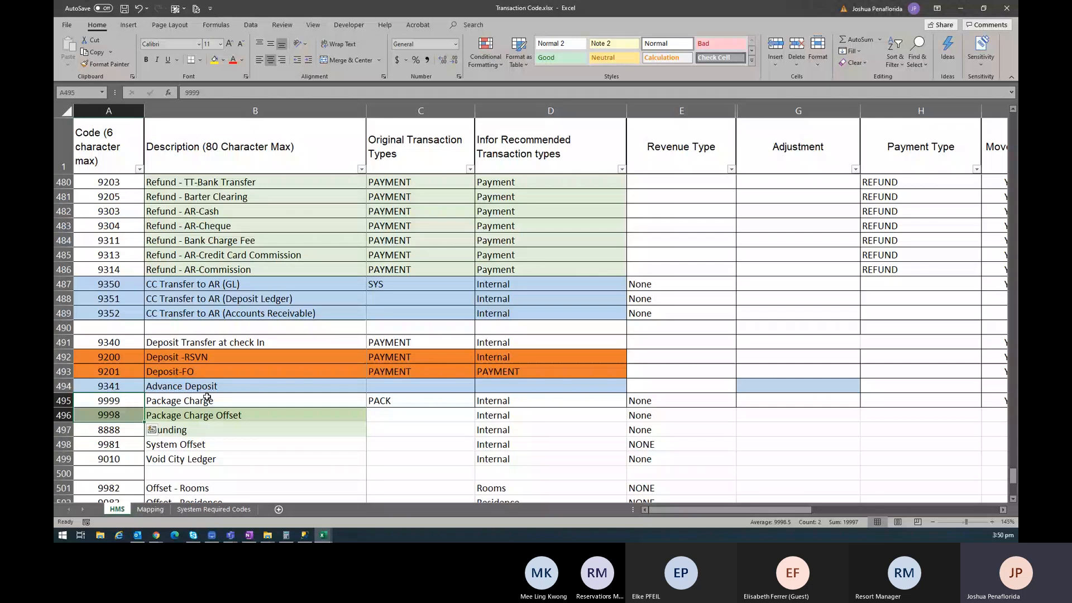
key("Right")
key("Right")
key("Right")
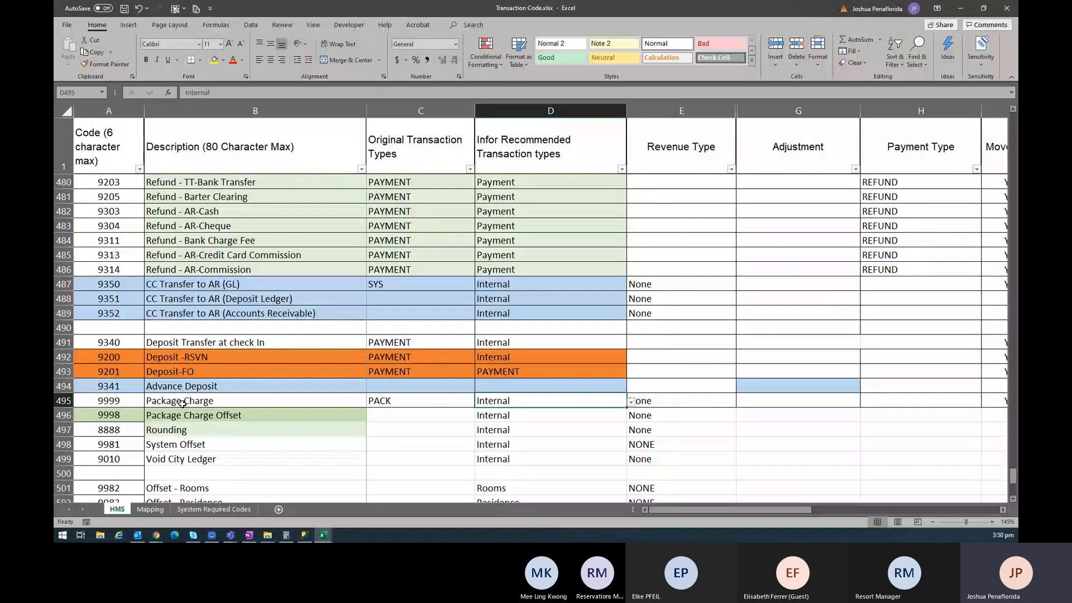
left_click_drag(126, 404, 126, 415)
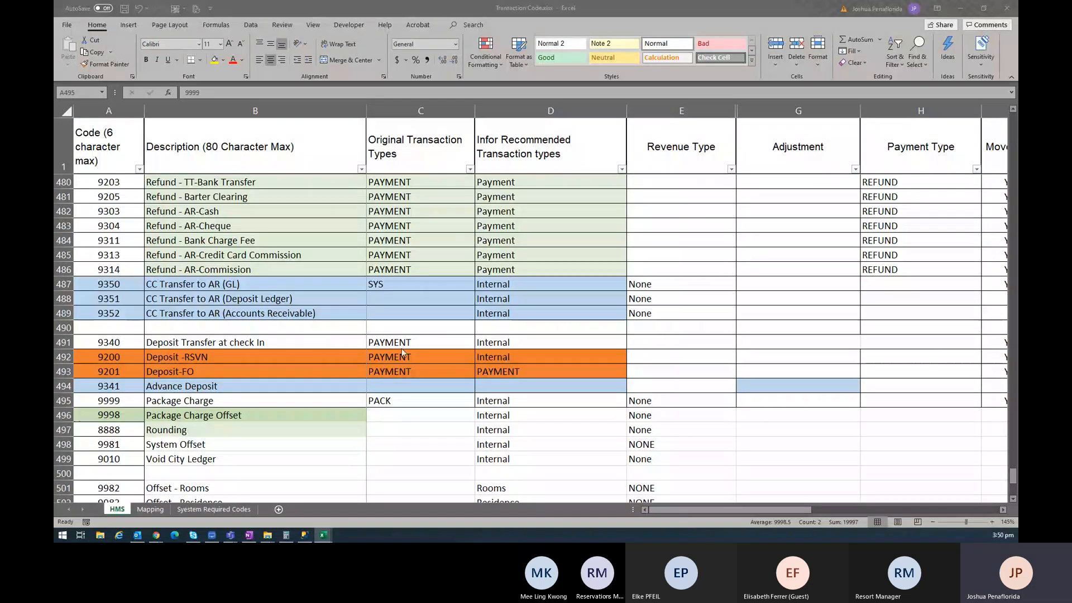
Back in HMS, set the package's transaction code to 9999 and its offset code to 9998, taken from the Transaction Code workbook
key("alt+Tab")
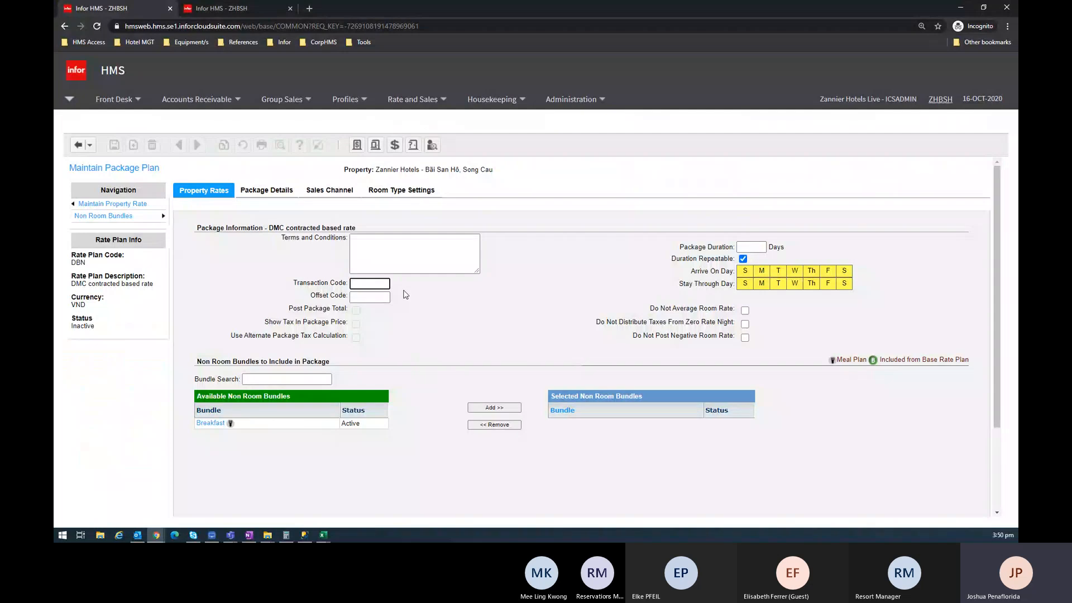
type("9999")
key("Tab")
key("alt+Tab")
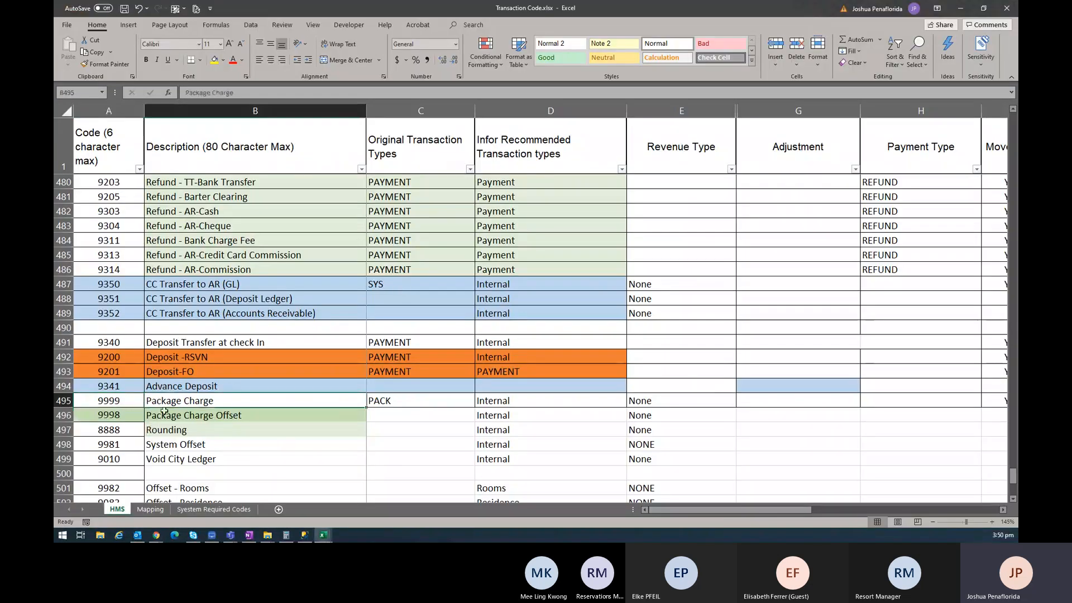
left_click(128, 414)
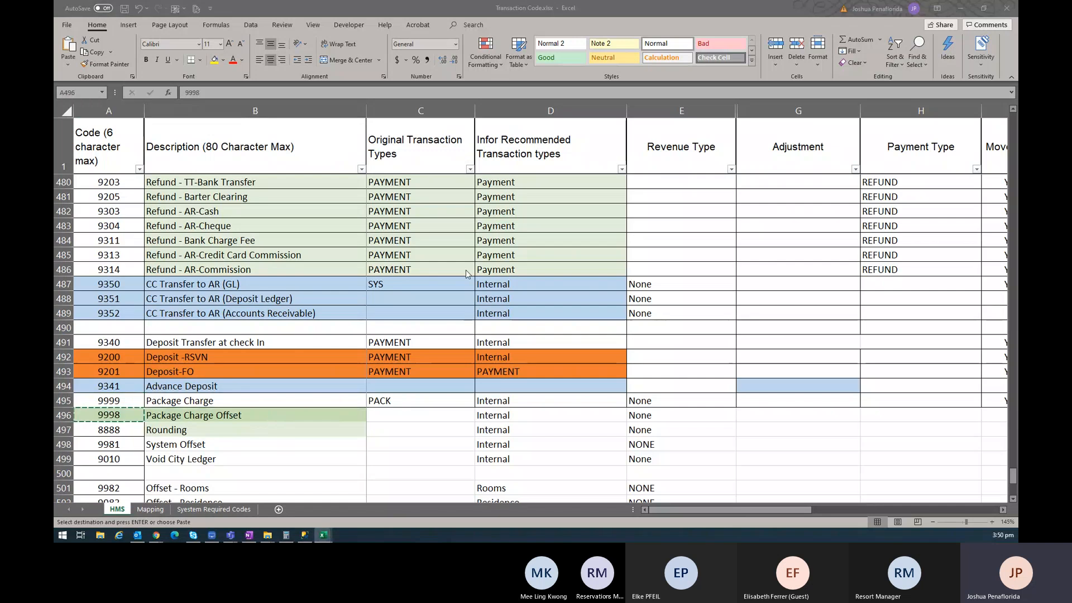
key("alt+Tab")
type("9998")
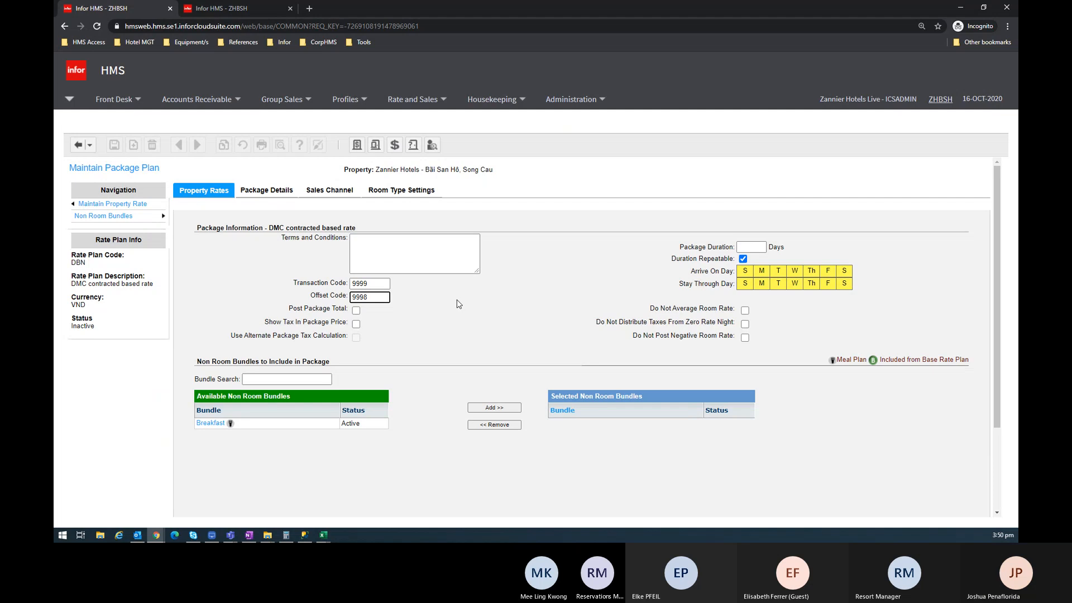
left_click(367, 295)
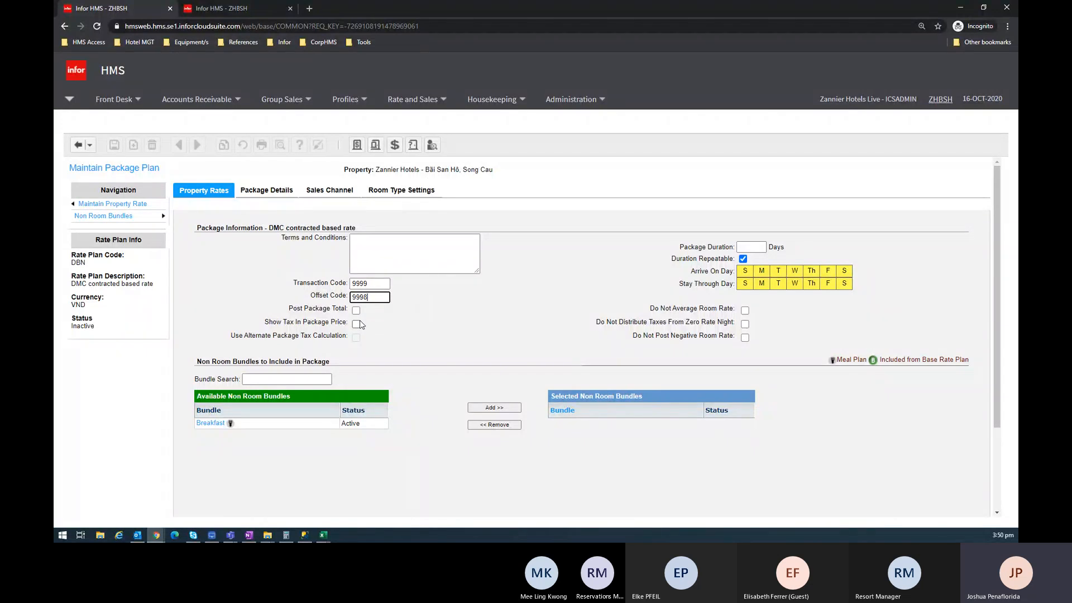
Enable Show Tax In Package Price, Do Not Average Room Rate, Do Not Distribute Taxes From Zero Rate Night and Do Not Post Negative Room Rate
left_click(356, 325)
left_click(746, 311)
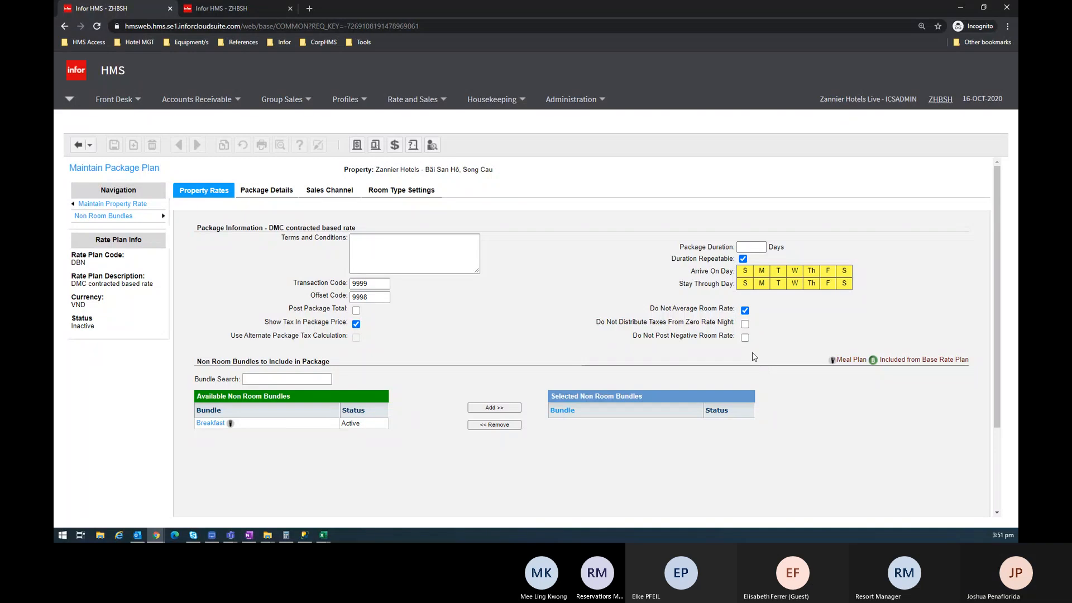
left_click(745, 325)
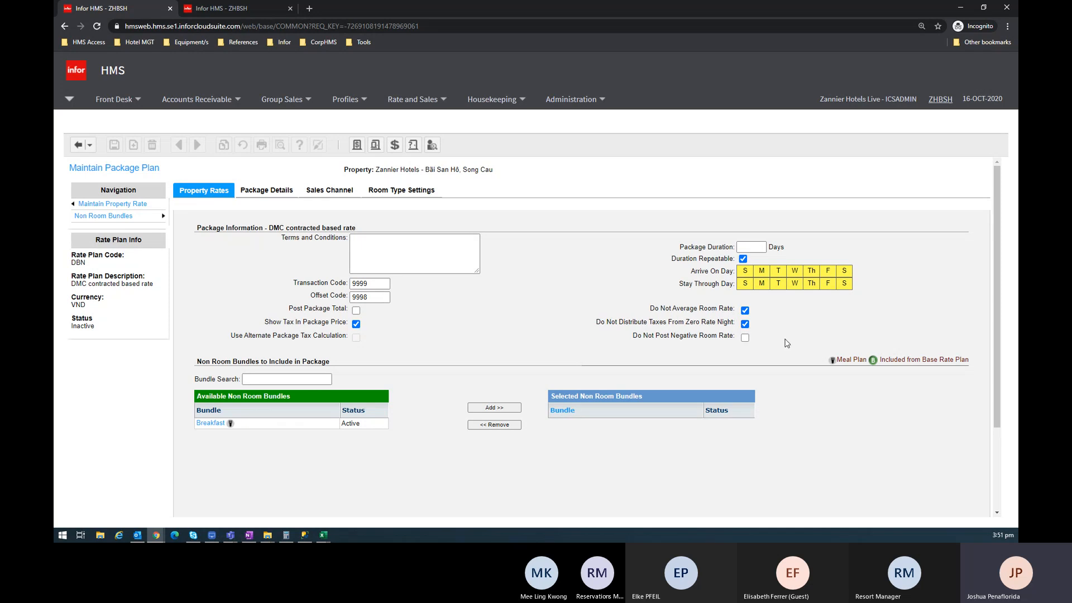
left_click(745, 338)
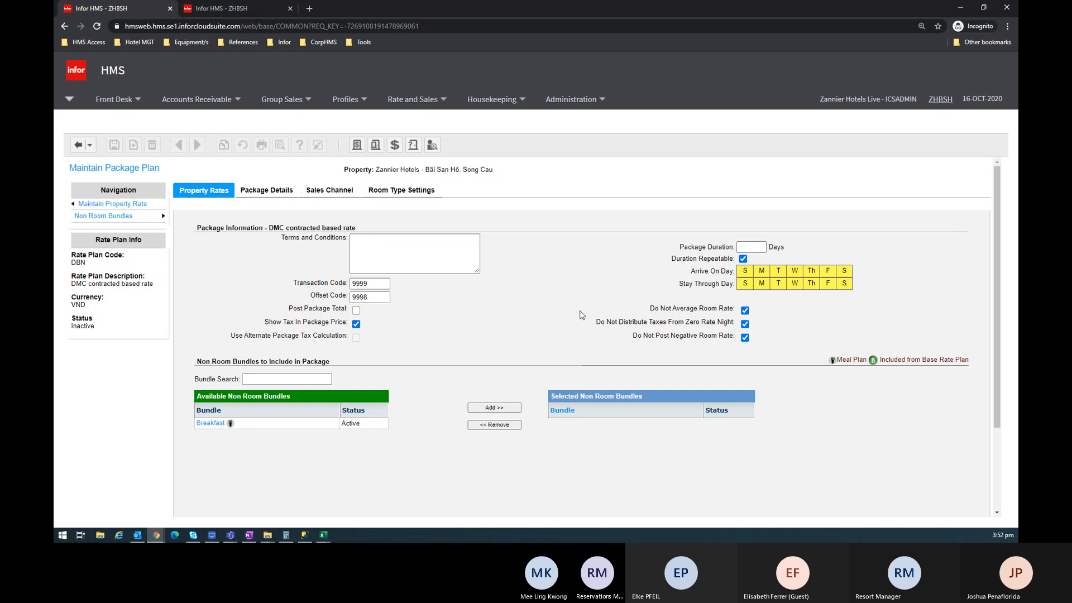
Add the Breakfast bundle to the package's selected non room bundles and check its items
left_click(255, 428)
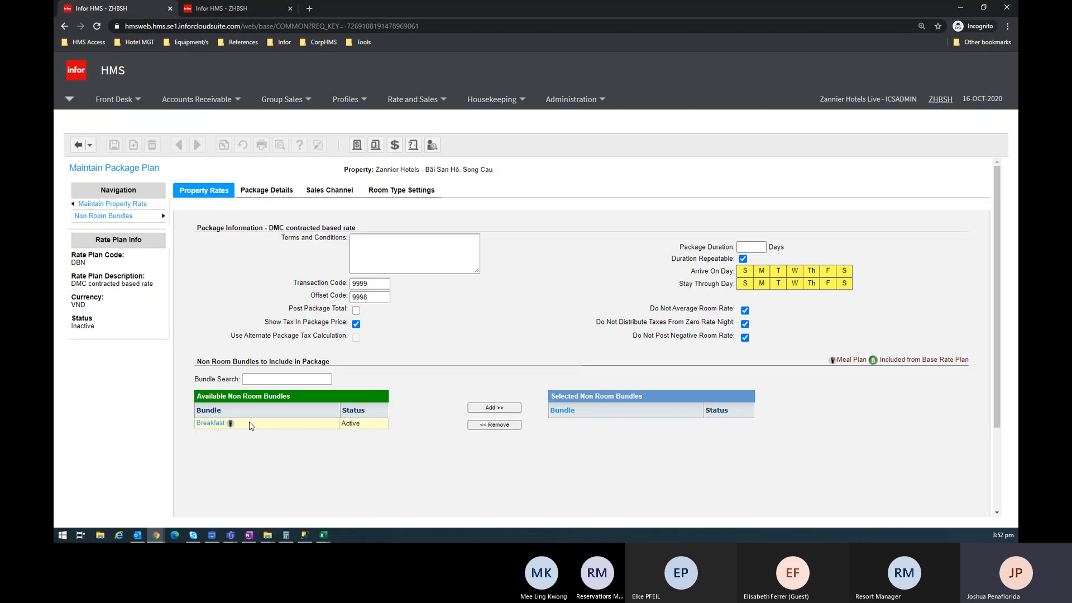
left_click(490, 411)
mouse_move(578, 426)
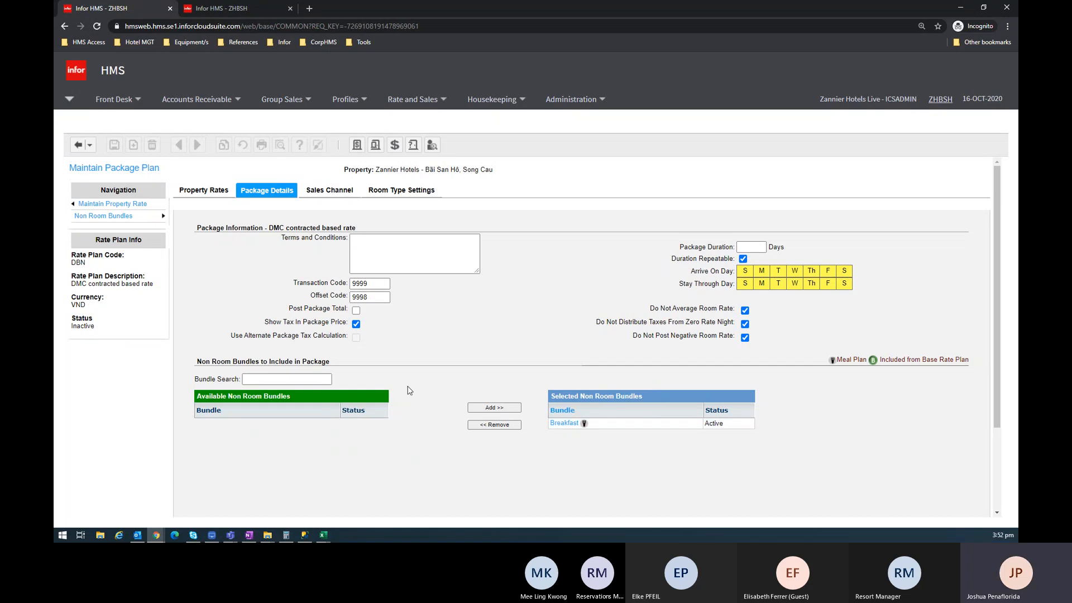
left_click(605, 425)
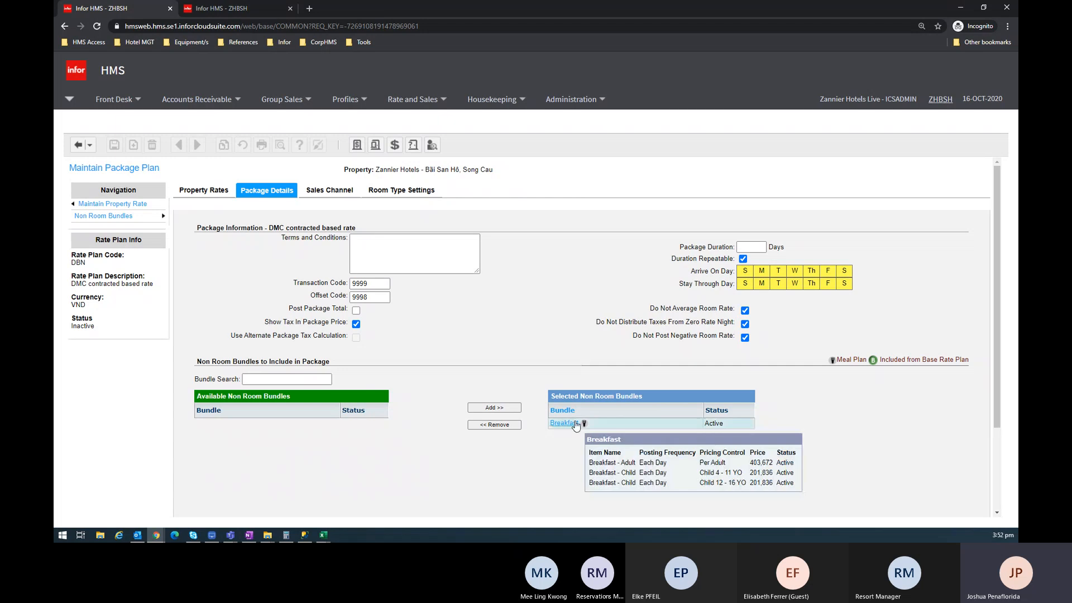
mouse_move(572, 427)
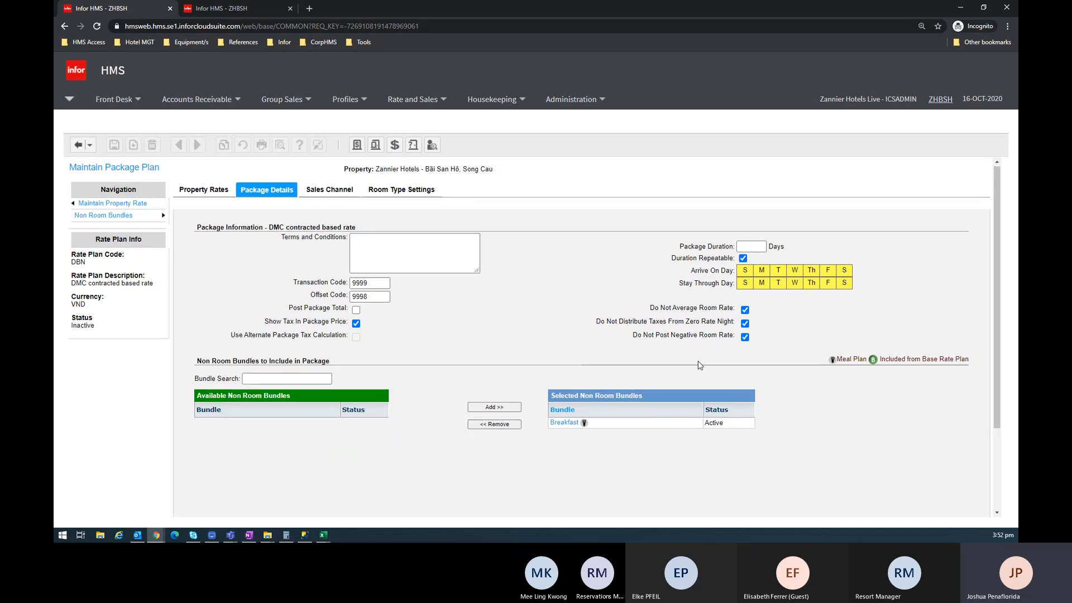
Review the package settings for the DMC contracted based rate and save them
scroll(700, 365, "down", 1)
scroll(700, 365, "down", 1)
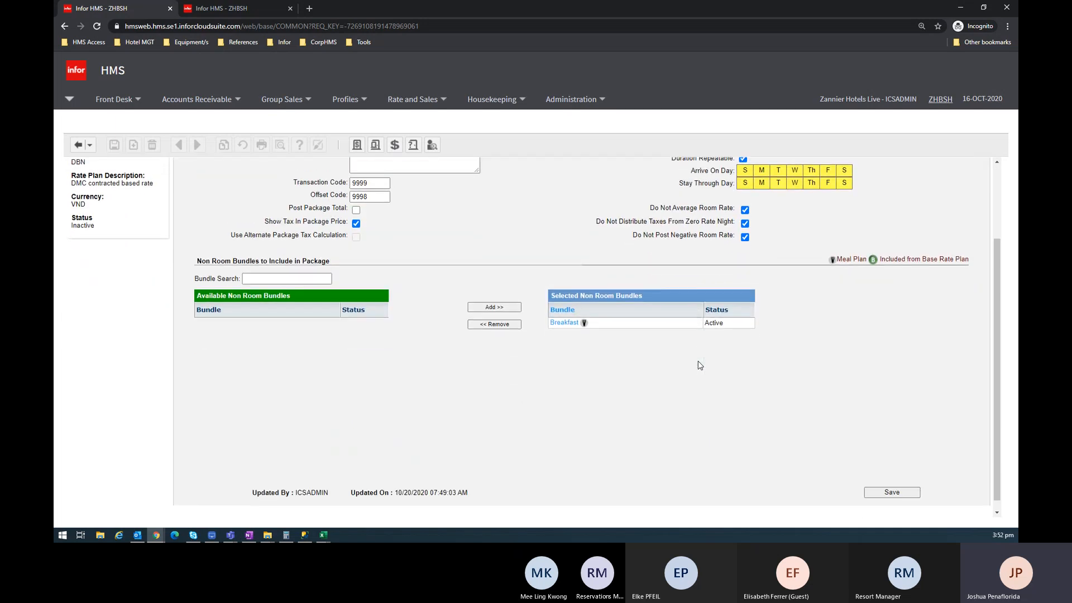
scroll(700, 365, "up", 1)
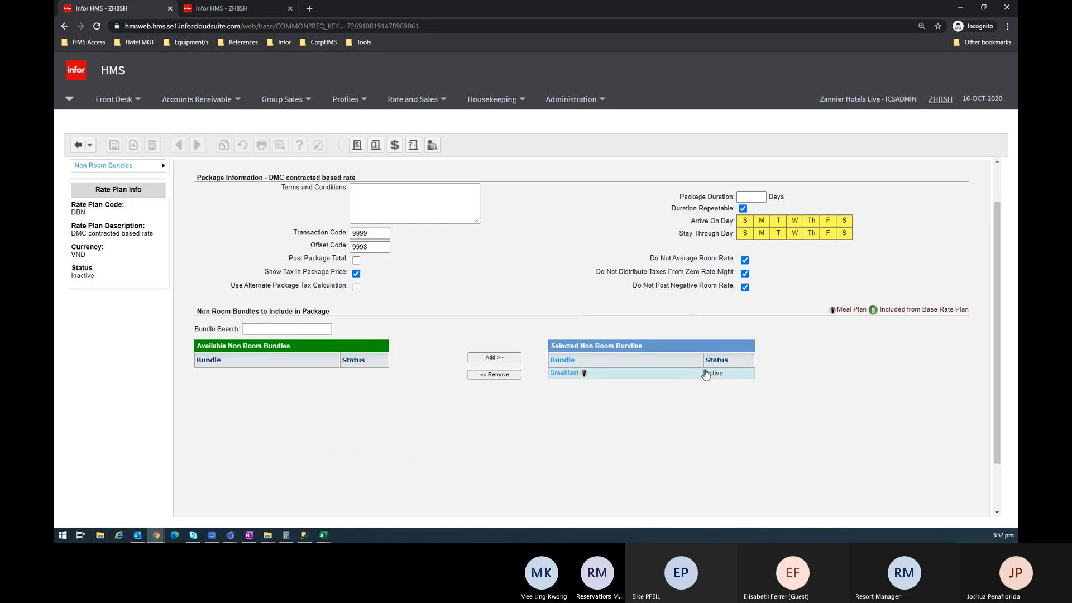
scroll(720, 385, "down", 1)
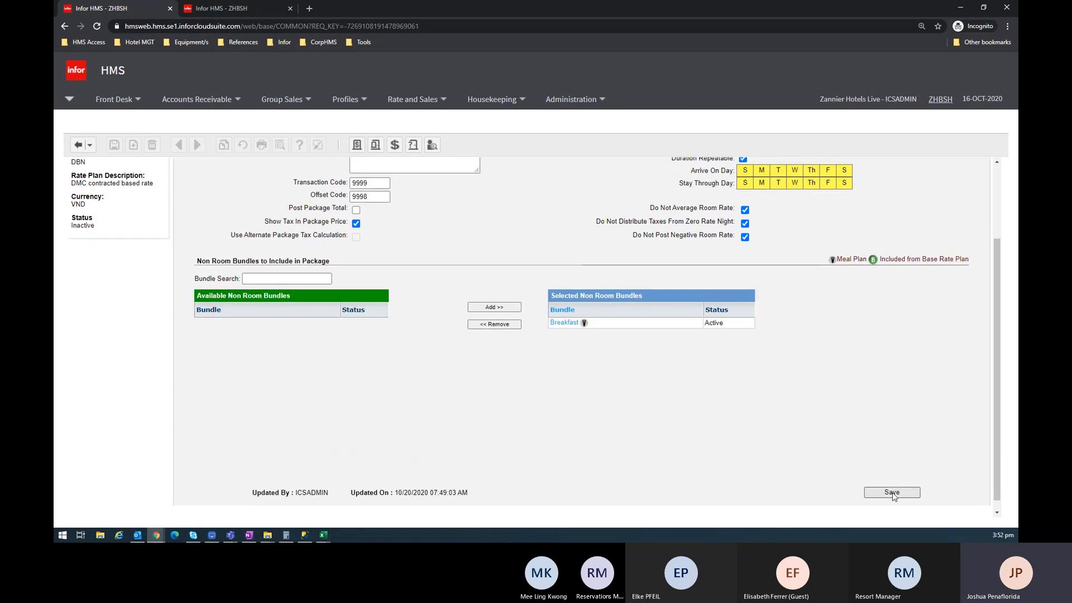
left_click(892, 492)
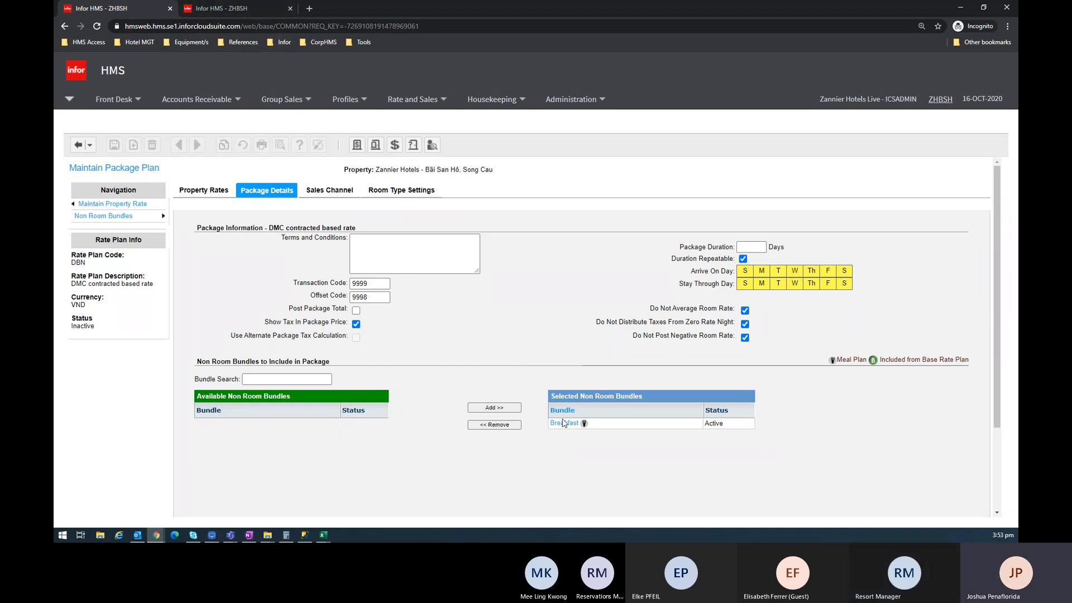
Examine the items, posting frequency, pricing control and prices of the Breakfast bundle selected for the package
mouse_move(565, 425)
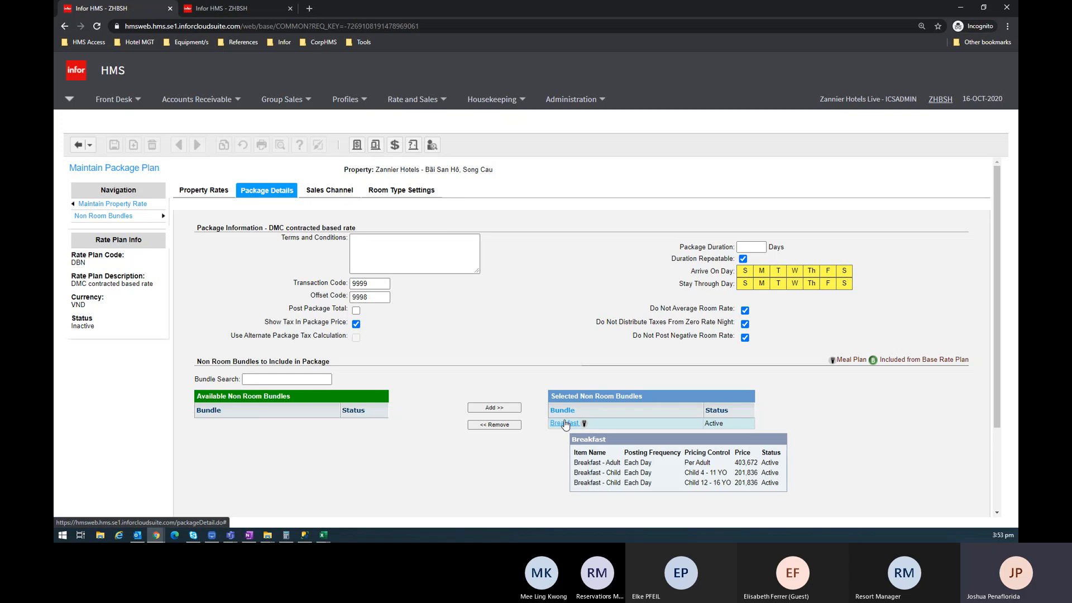
scroll(565, 424, "up", 5)
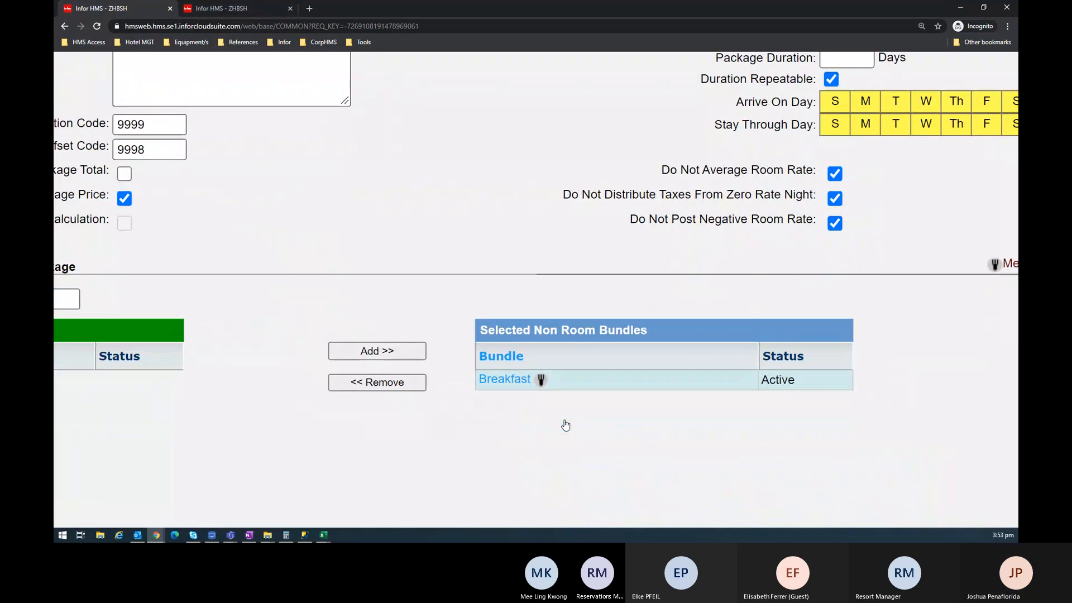
scroll(565, 426, "down", 5)
mouse_move(573, 399)
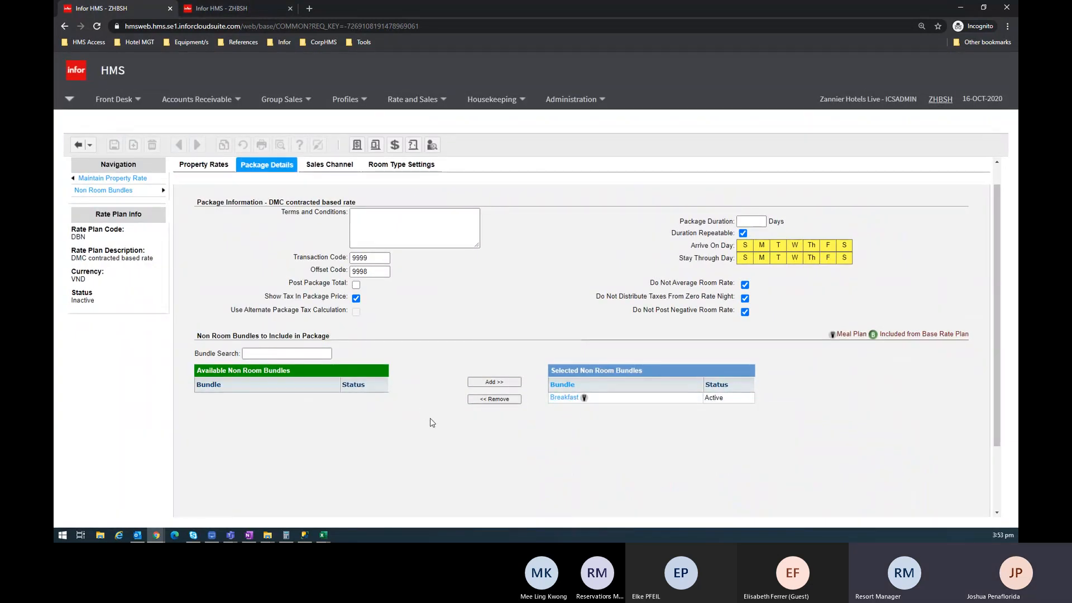
scroll(431, 422, "up", 1)
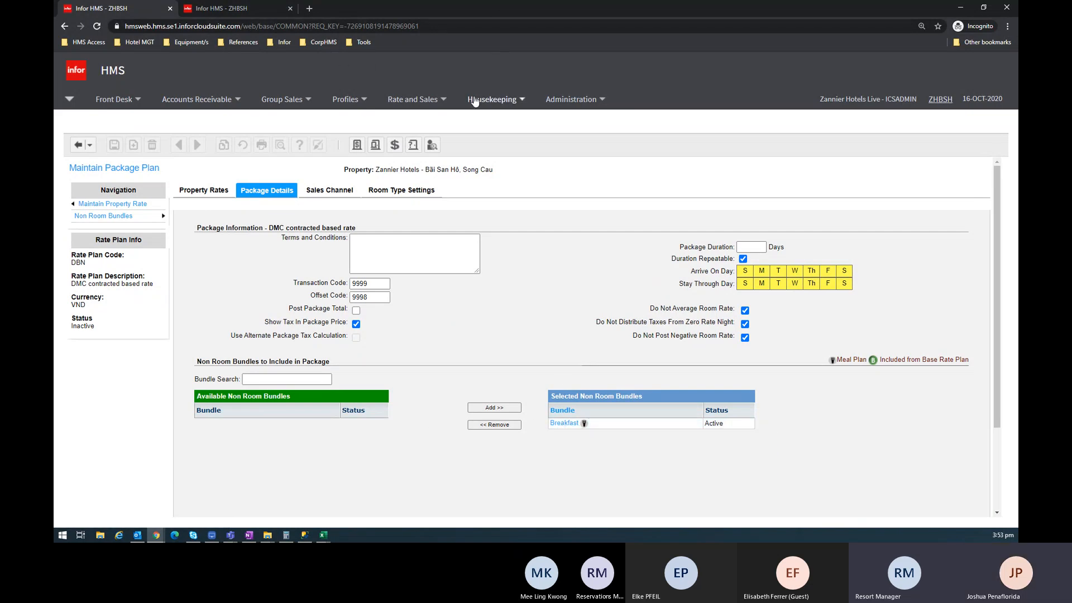
Look up the Breakfast - Adult non room item and check its posting code, price and transaction controls
left_click(451, 101)
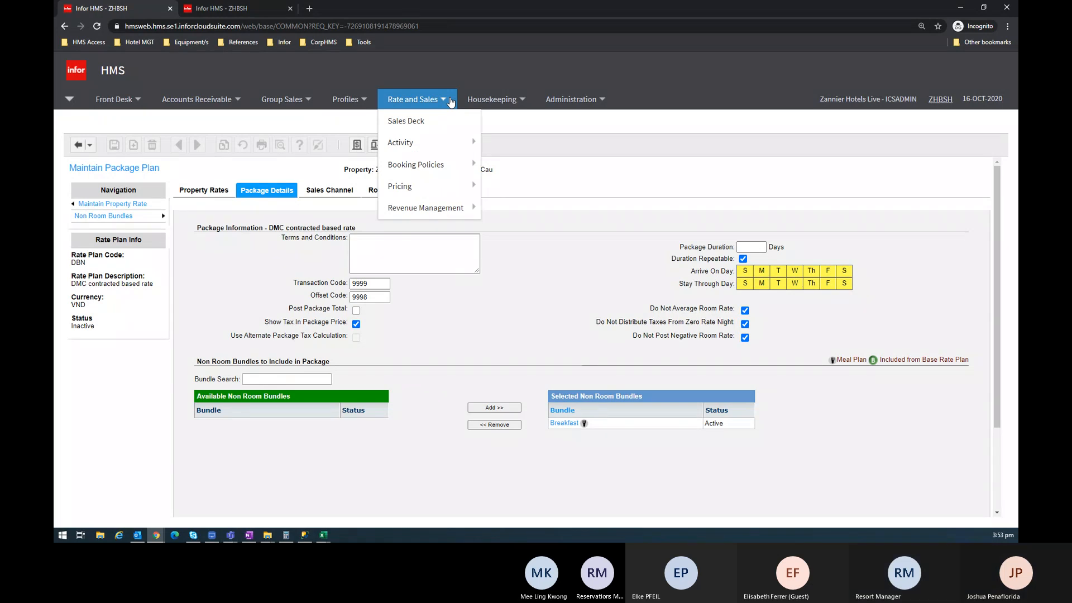
mouse_move(446, 190)
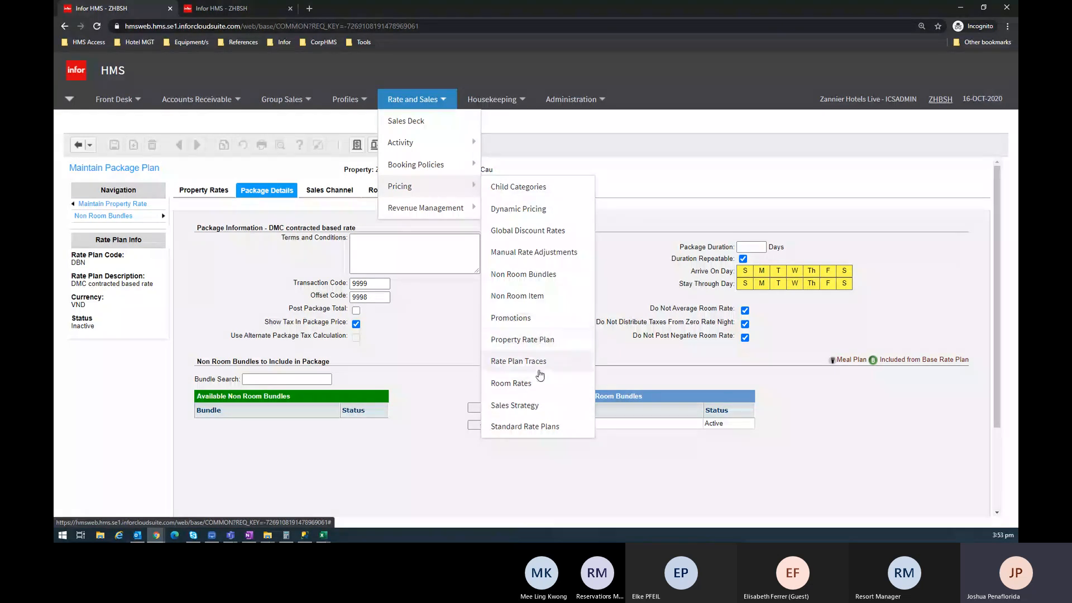
left_click(544, 295)
left_click(247, 169)
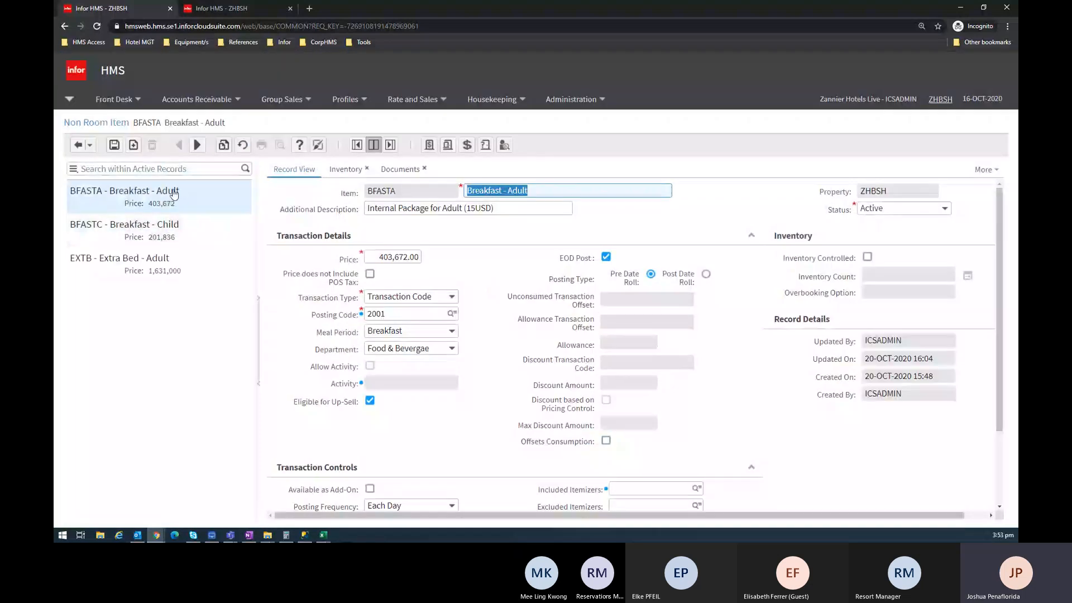
double_click(421, 316)
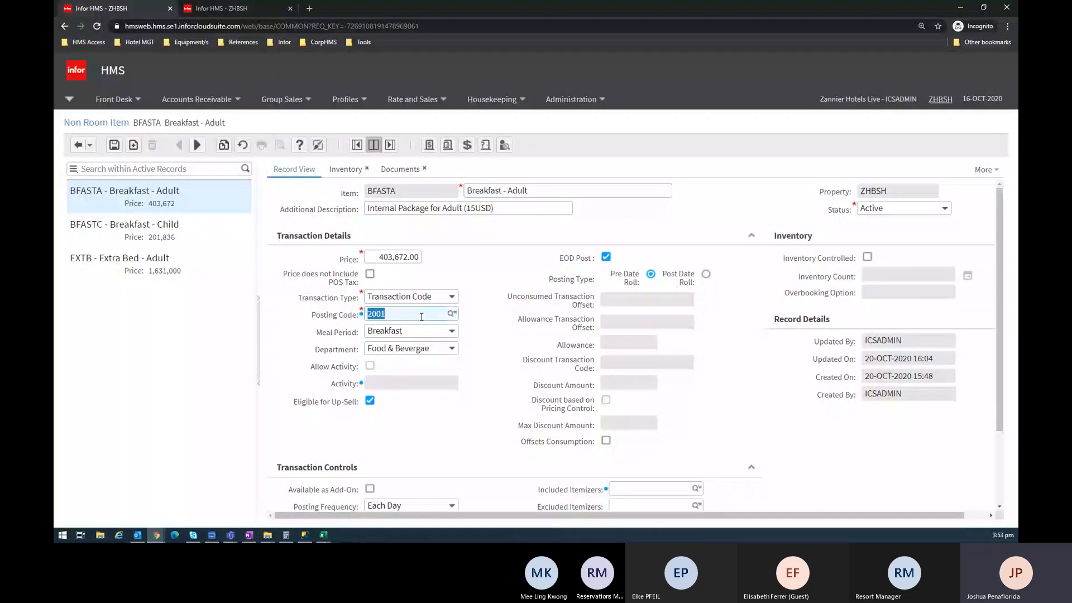
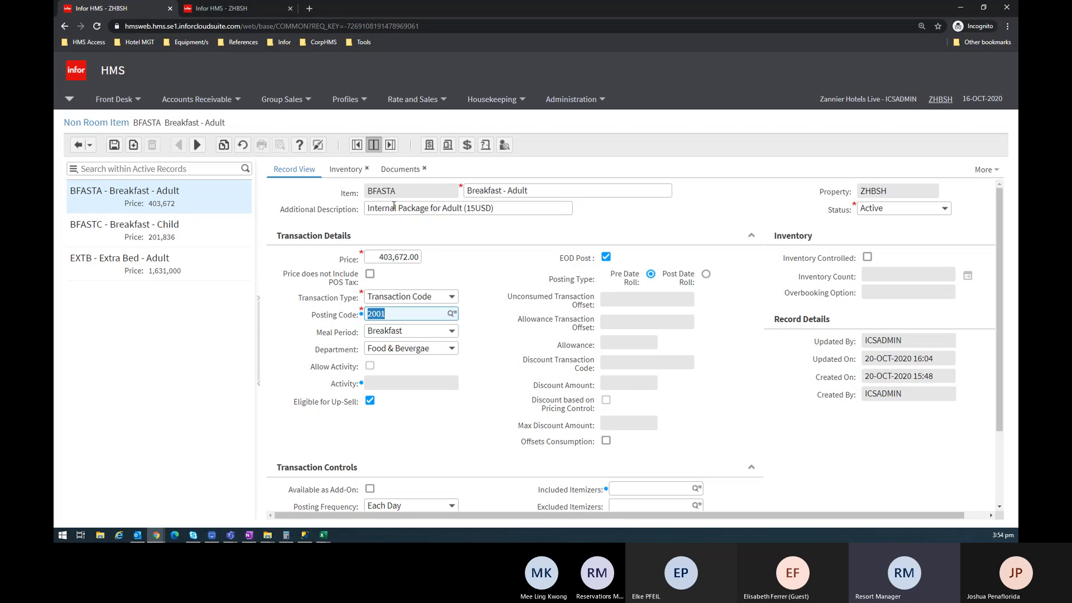
scroll(509, 291, "down", 2)
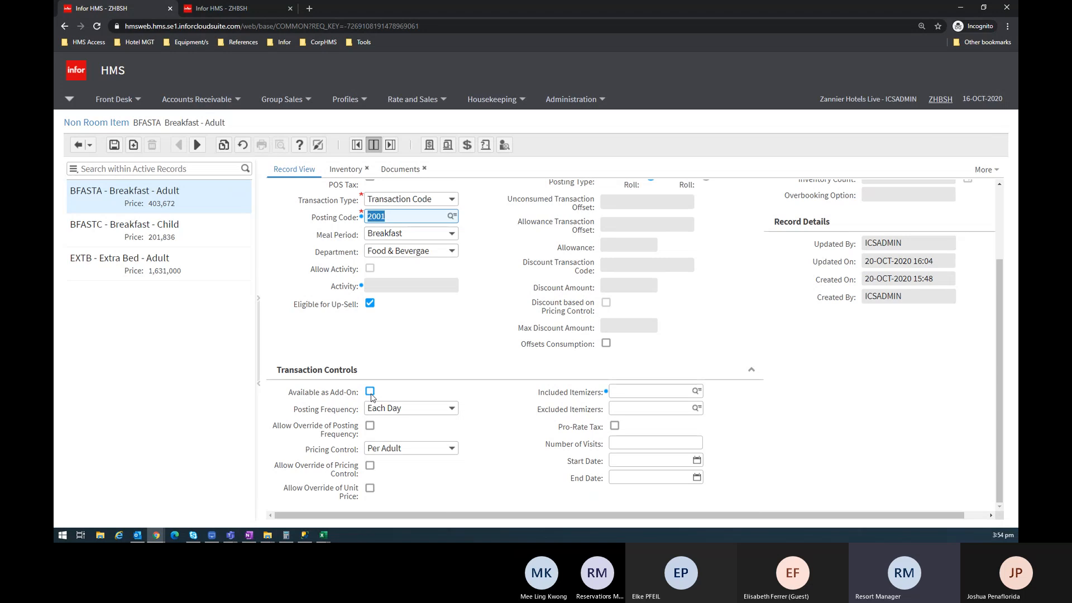
scroll(456, 362, "up", 1)
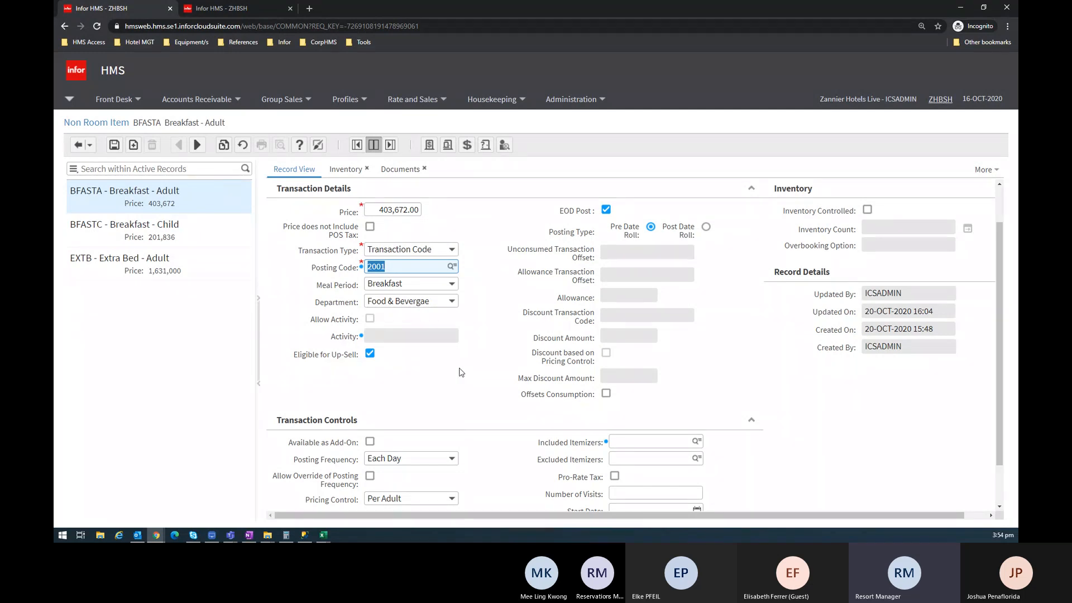
scroll(461, 372, "up", 1)
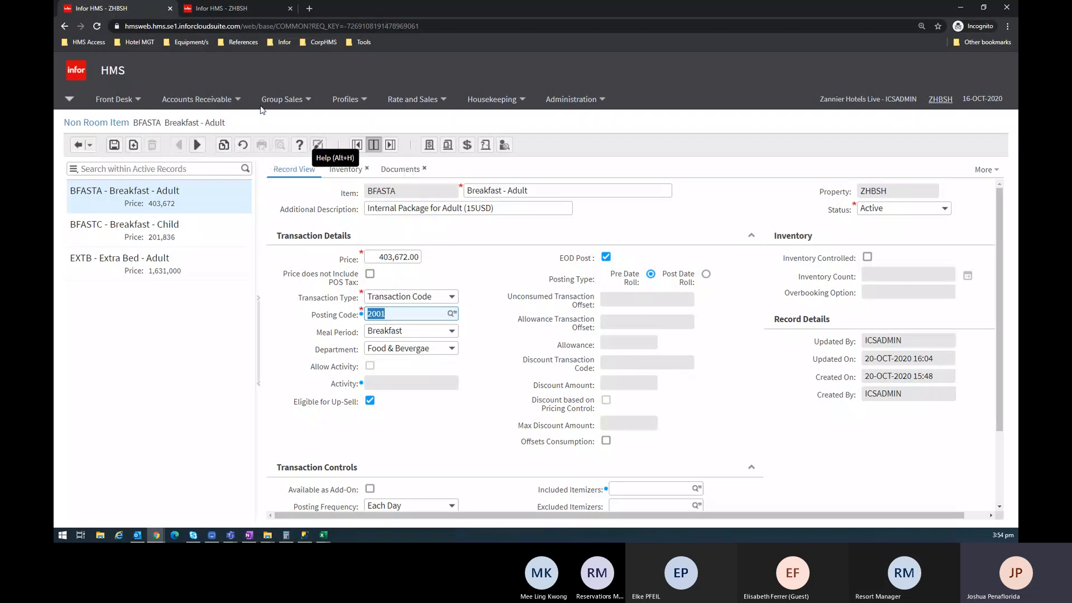
left_click(78, 147)
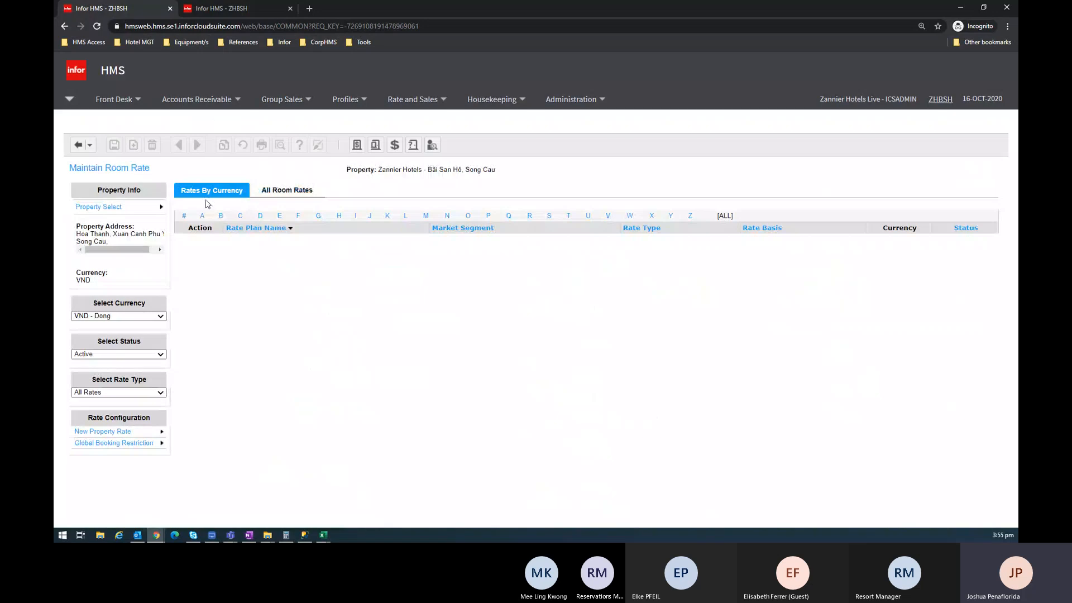
Filter the room rates by Inactive status and reopen the package details of the DBN DMC contracted based rate
left_click(425, 102)
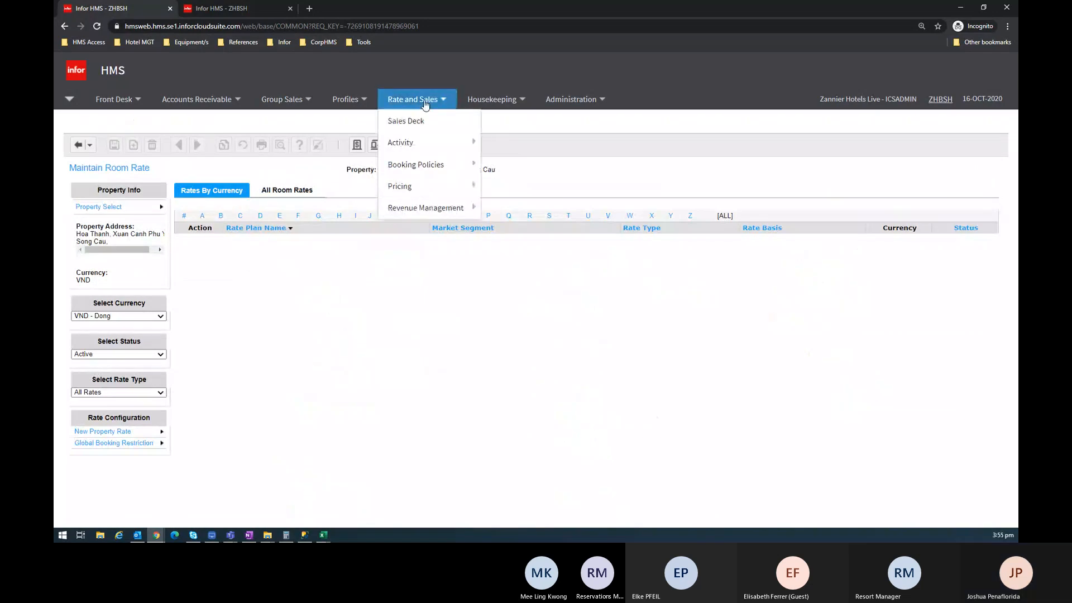
mouse_move(421, 187)
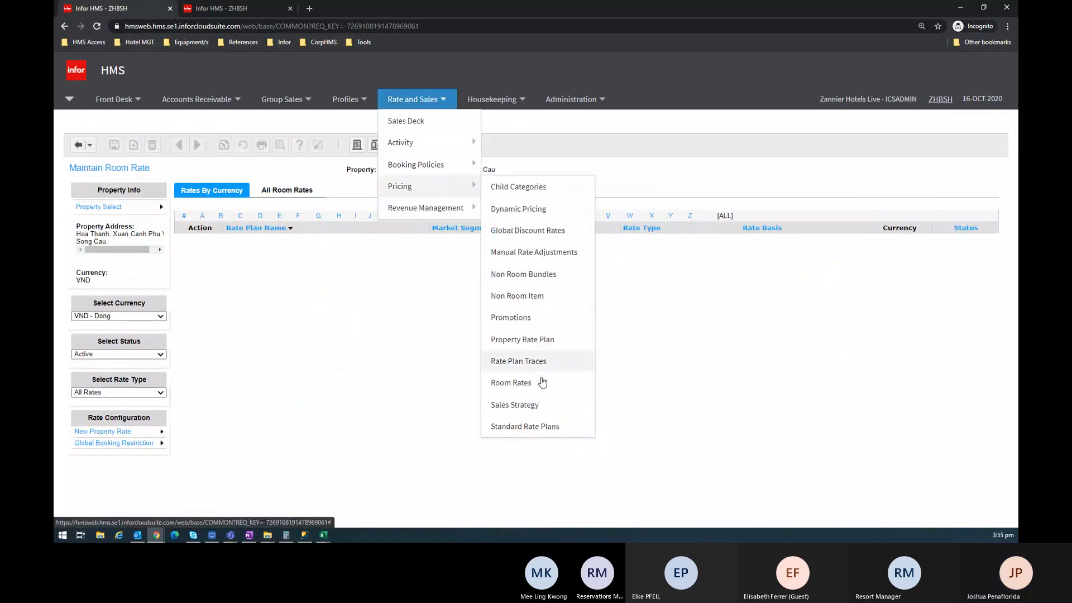
left_click(539, 383)
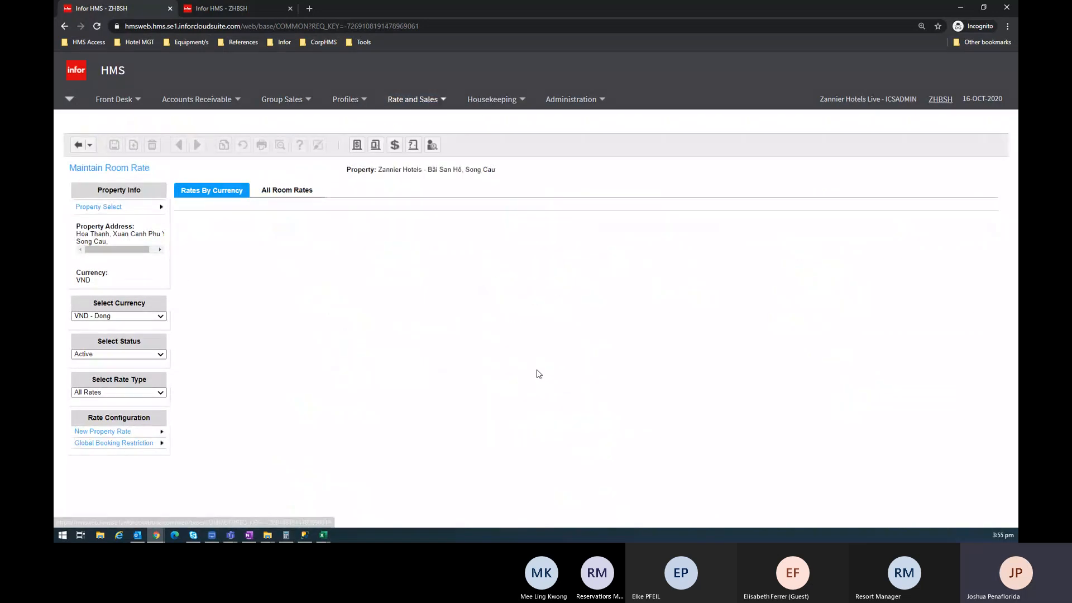
left_click(120, 393)
left_click(115, 356)
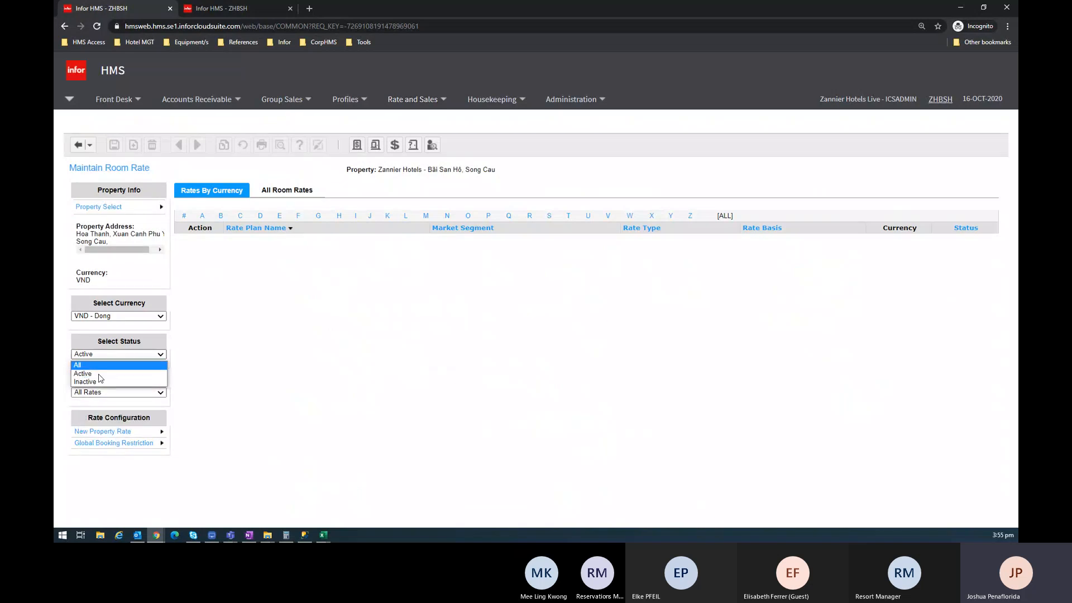
left_click(96, 382)
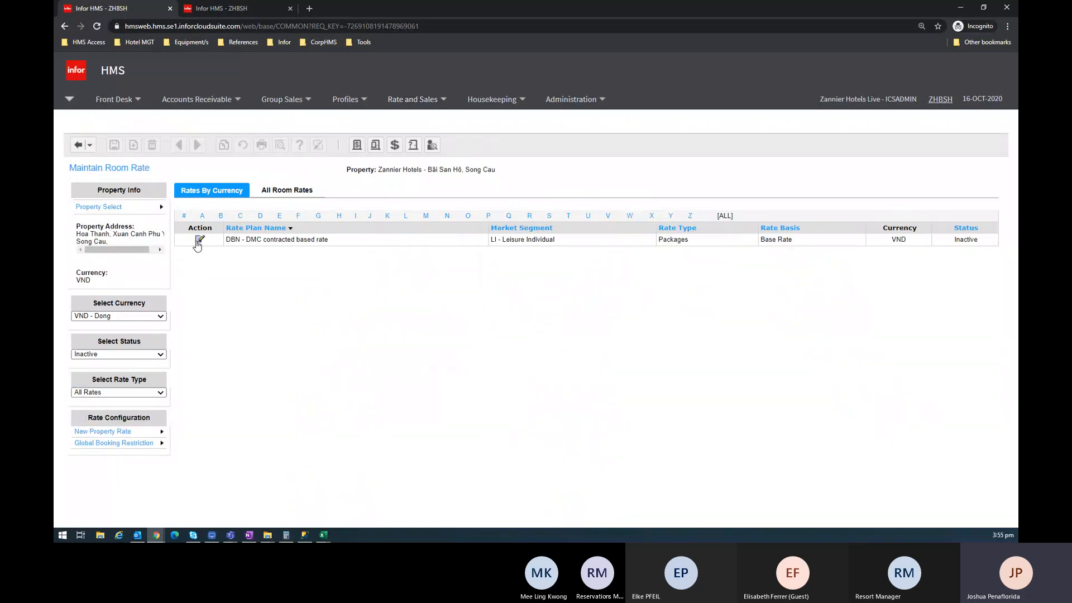
left_click(199, 240)
left_click(244, 129)
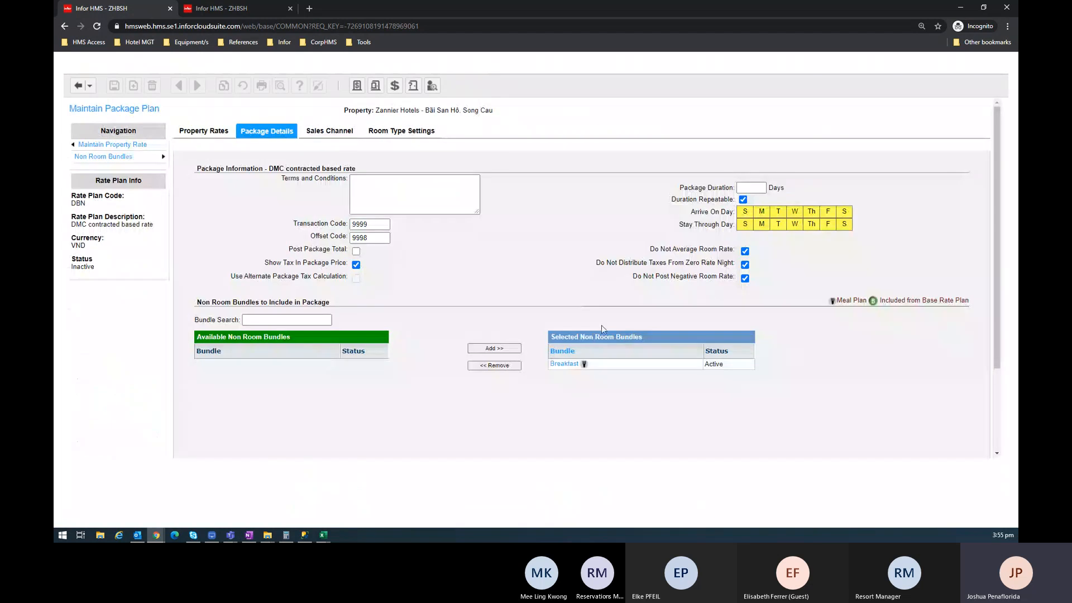
mouse_move(577, 368)
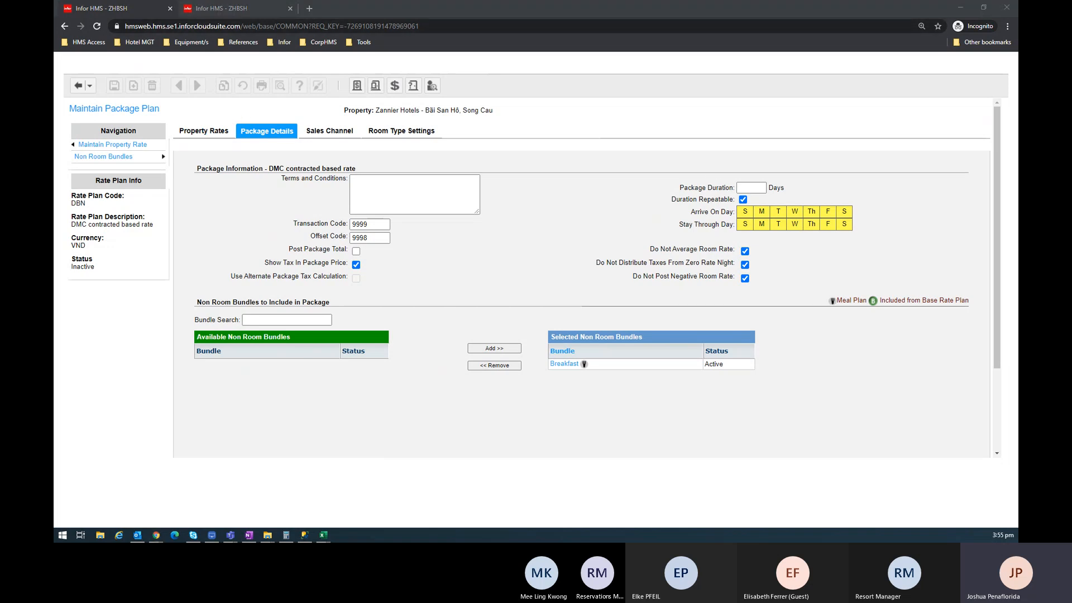
Switch to the AKL training property and add the SPA non-room bundle as an add-on to the guest stay in room 3823
key("alt+Tab")
left_click(532, 483)
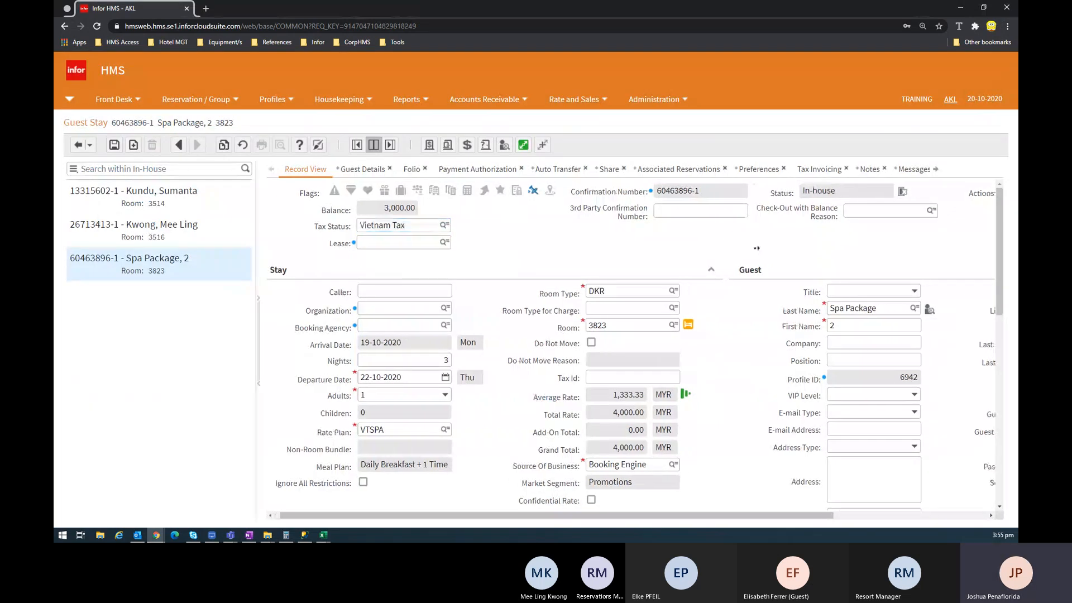
scroll(756, 248, "right", 4)
left_click(937, 191)
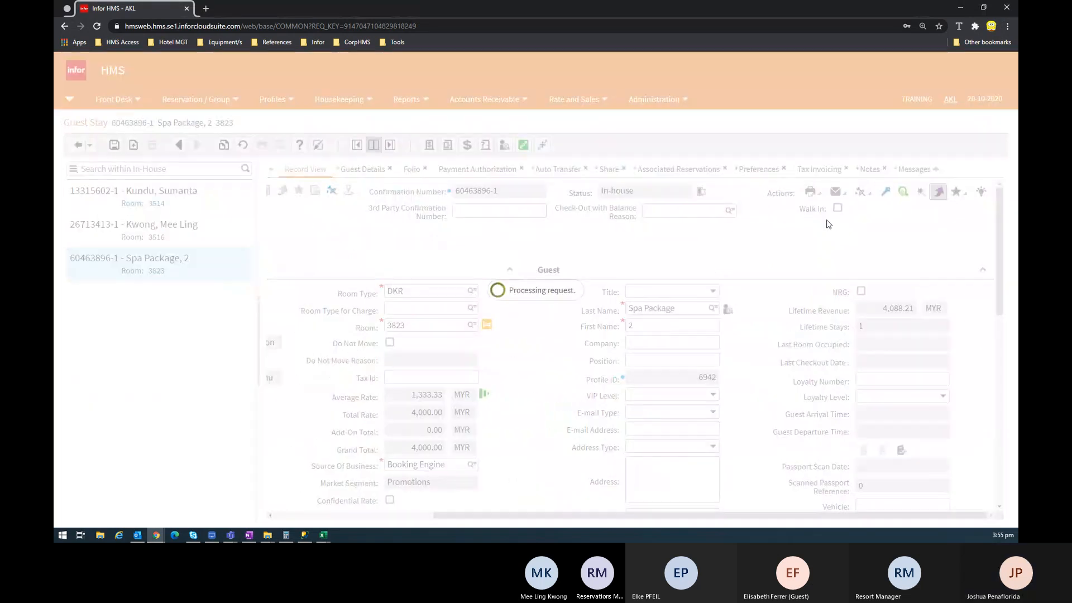
left_click(278, 260)
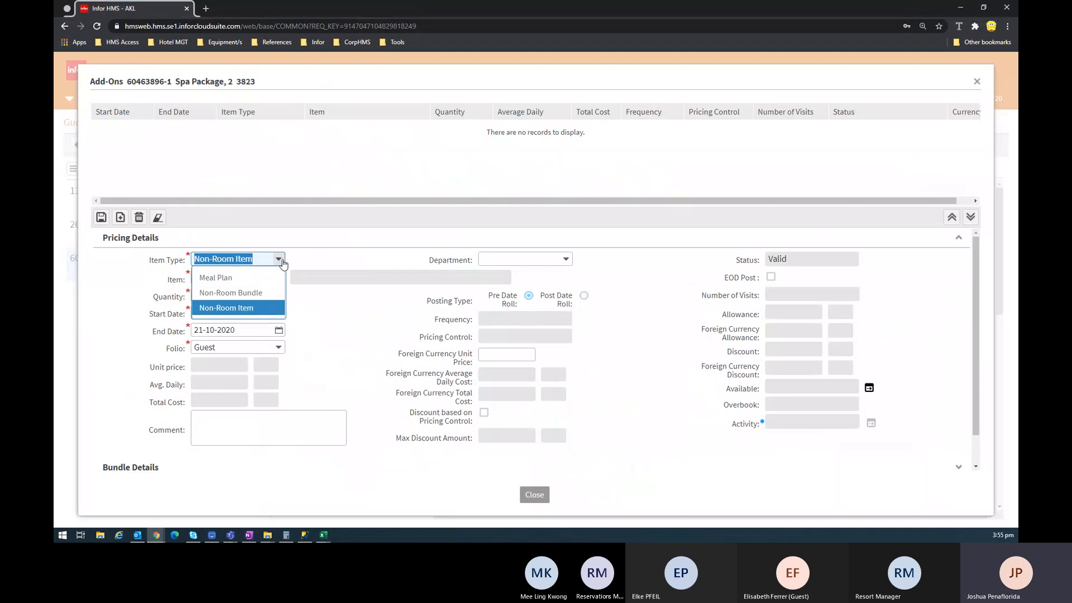
left_click(257, 293)
left_click(278, 278)
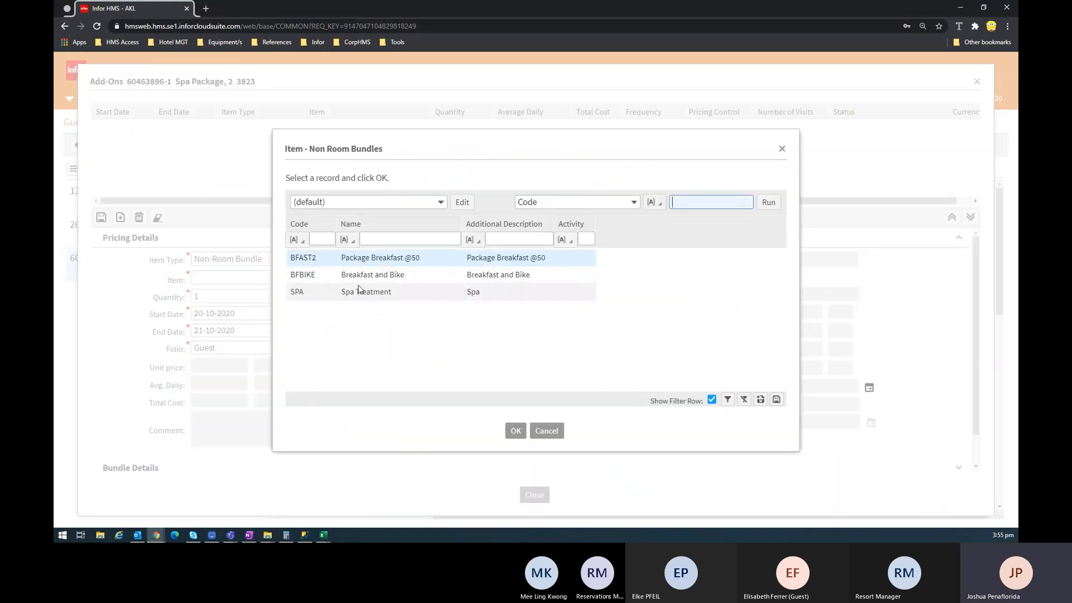
double_click(350, 293)
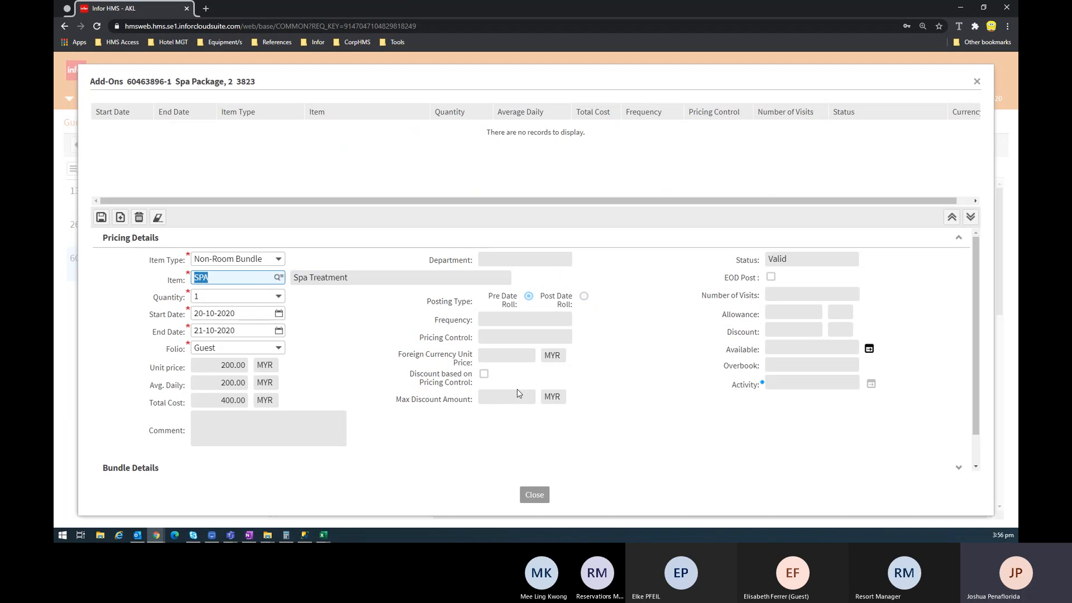
left_click(101, 217)
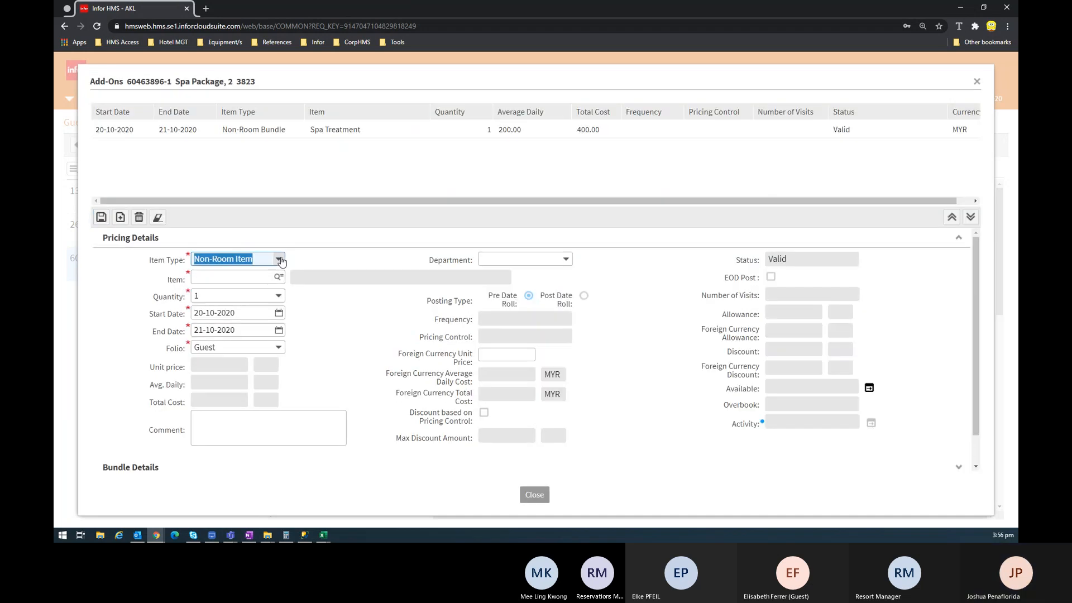
Add the DIN Dinner meal plan as another add-on, then return to the stay record to check its add-on details
left_click(279, 258)
left_click(215, 277)
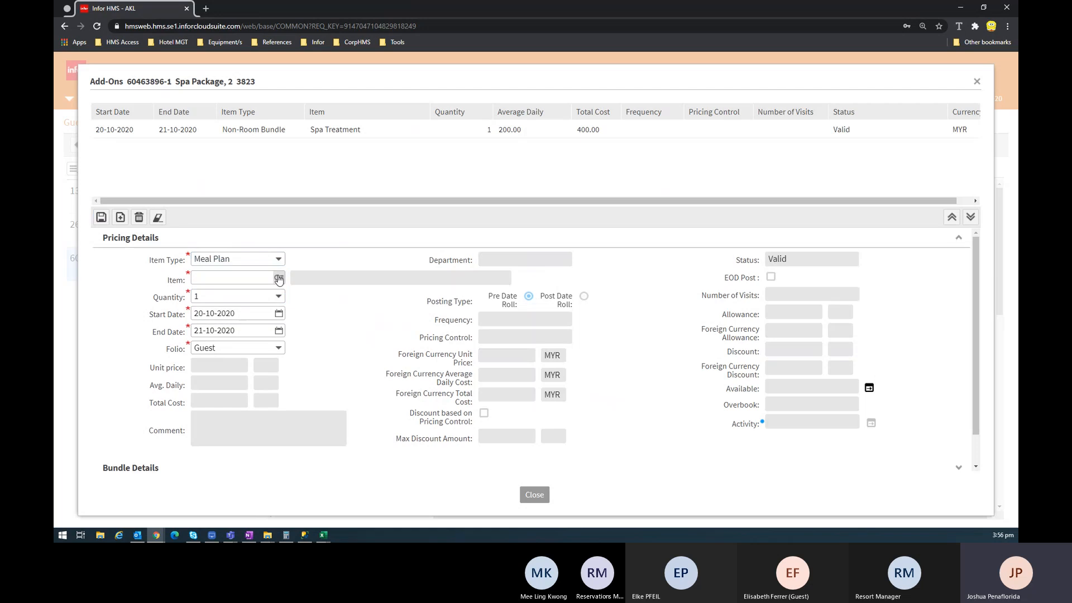
left_click(280, 279)
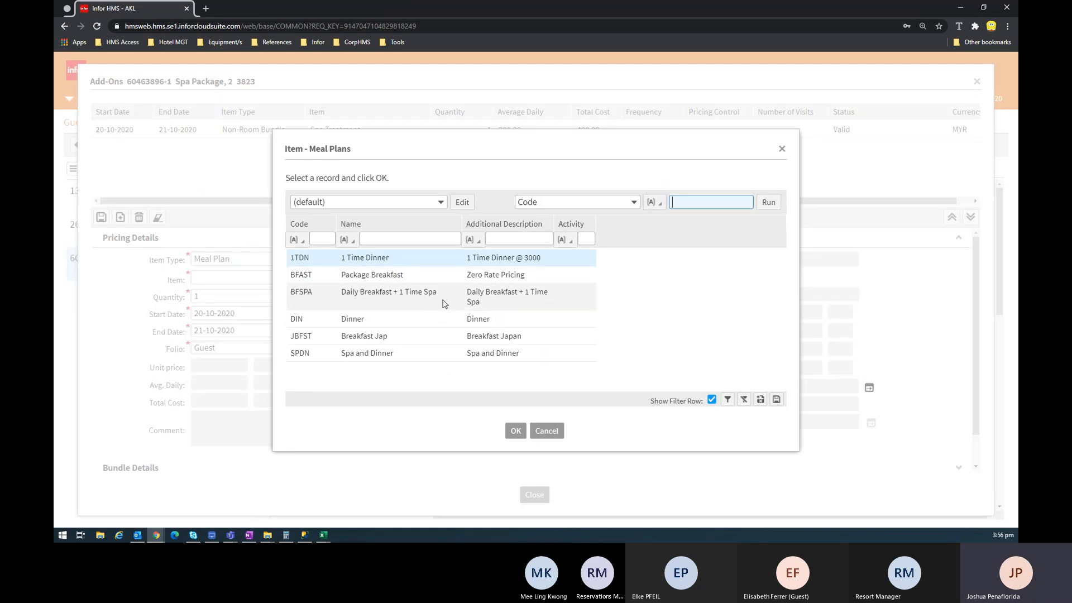
left_click(433, 326)
double_click(433, 326)
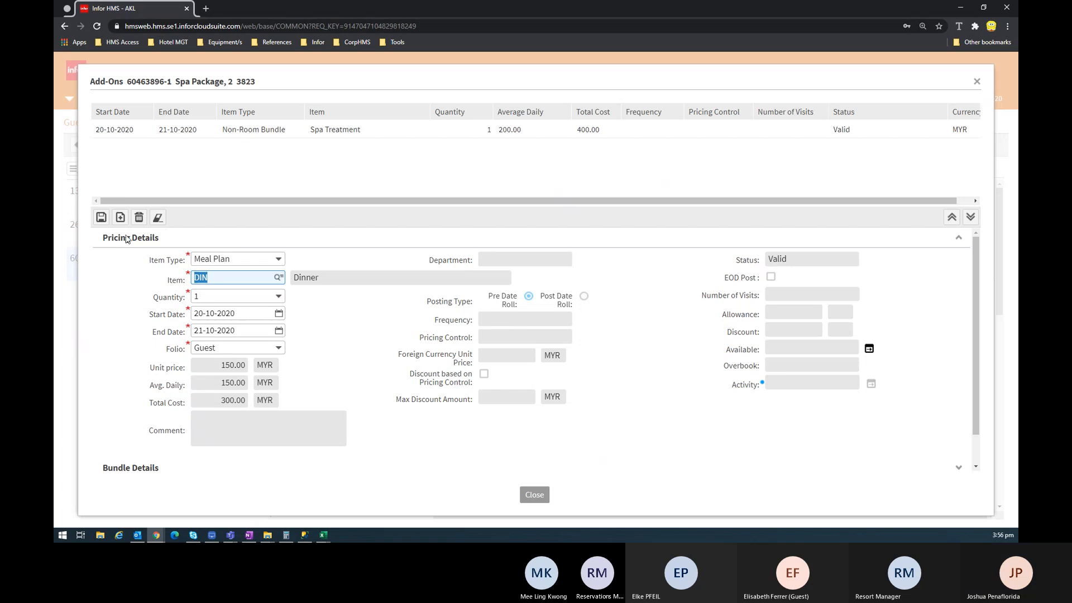
left_click(101, 219)
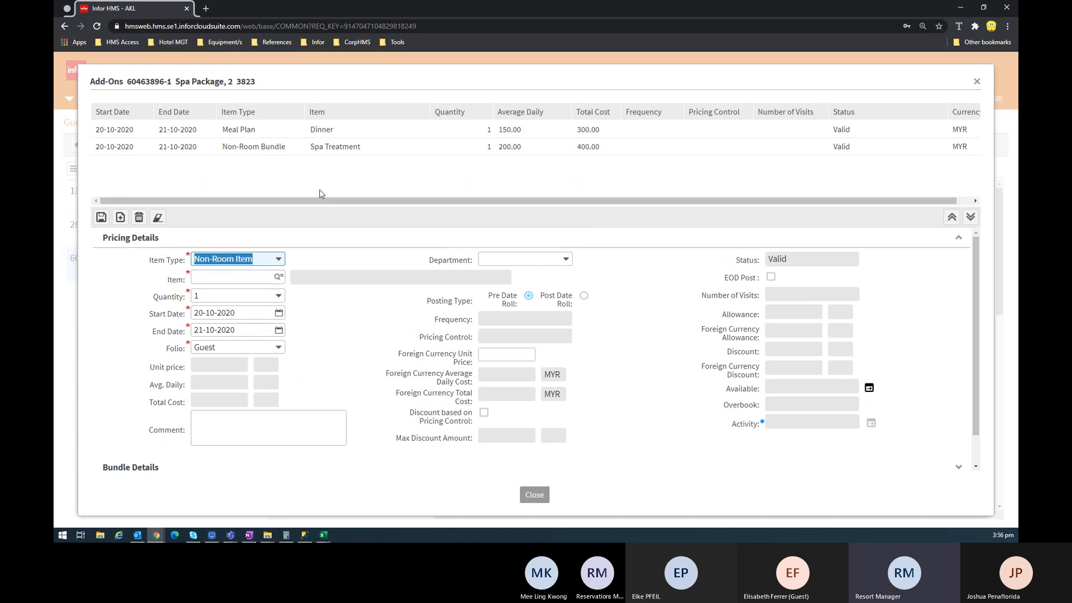
left_click(976, 82)
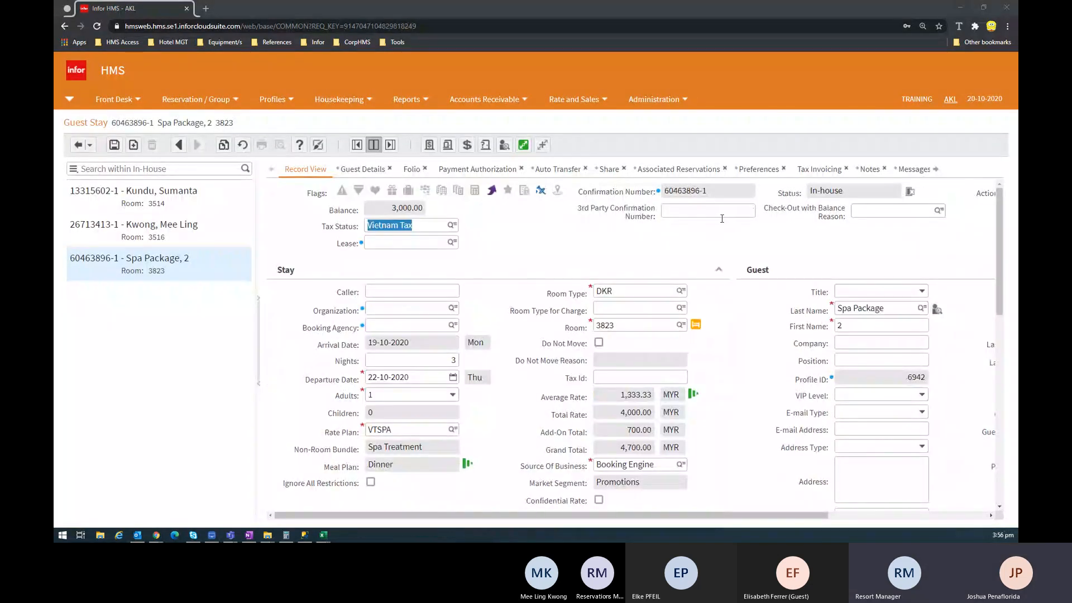
left_click(716, 208)
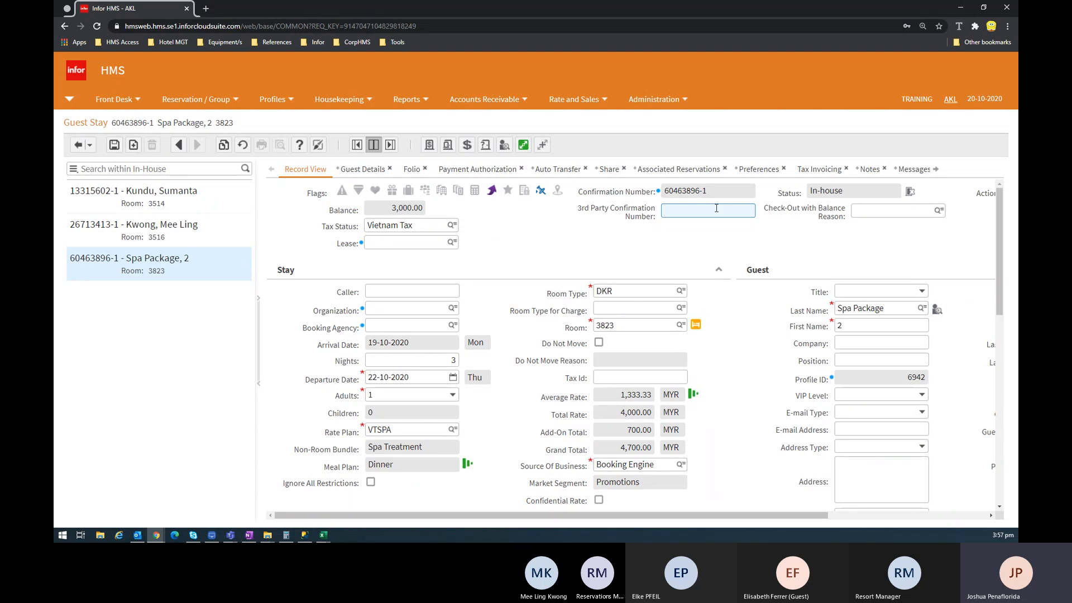
Return to the ZHBSH property's package details for the DMC contracted based rate
key("alt+Tab")
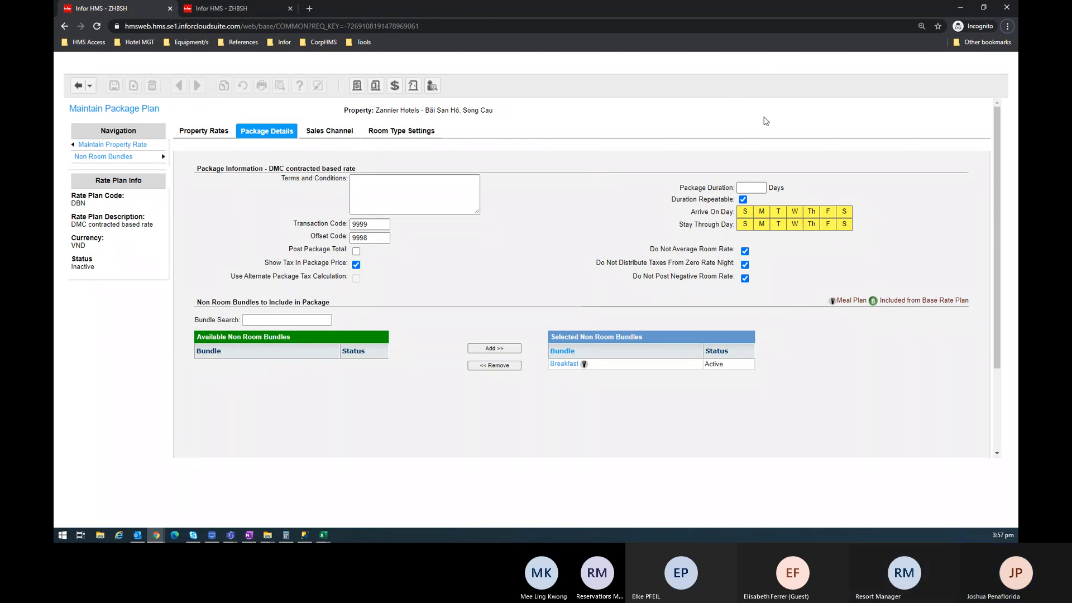
key("alt+Tab")
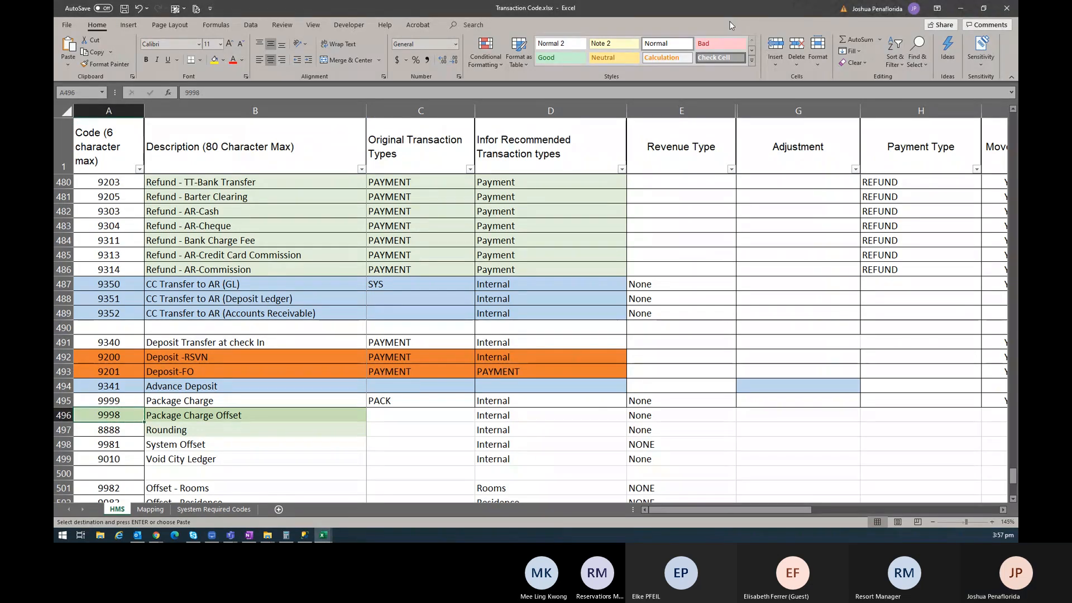
key("alt+Tab")
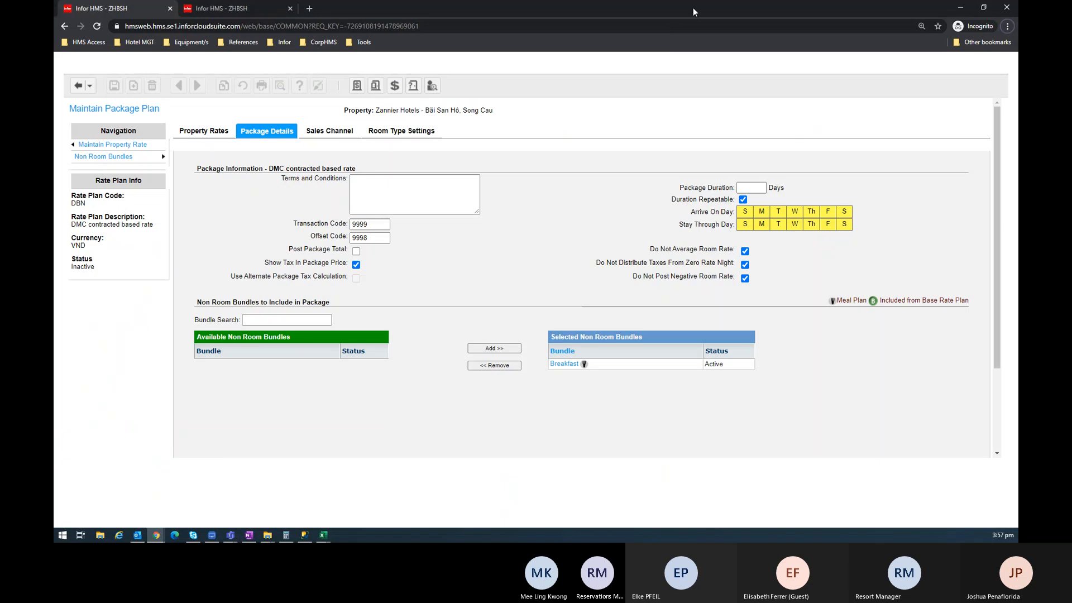
Switch to the Transaction Code workbook in Excel to check the package charge codes and cancel the pending copy
key("alt+Tab")
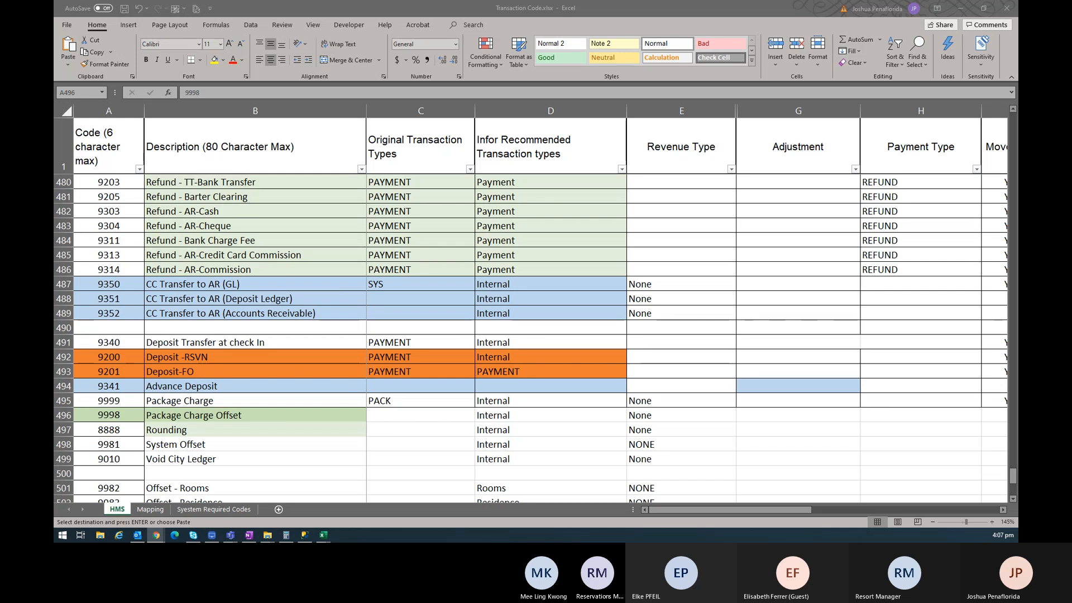
key("Escape")
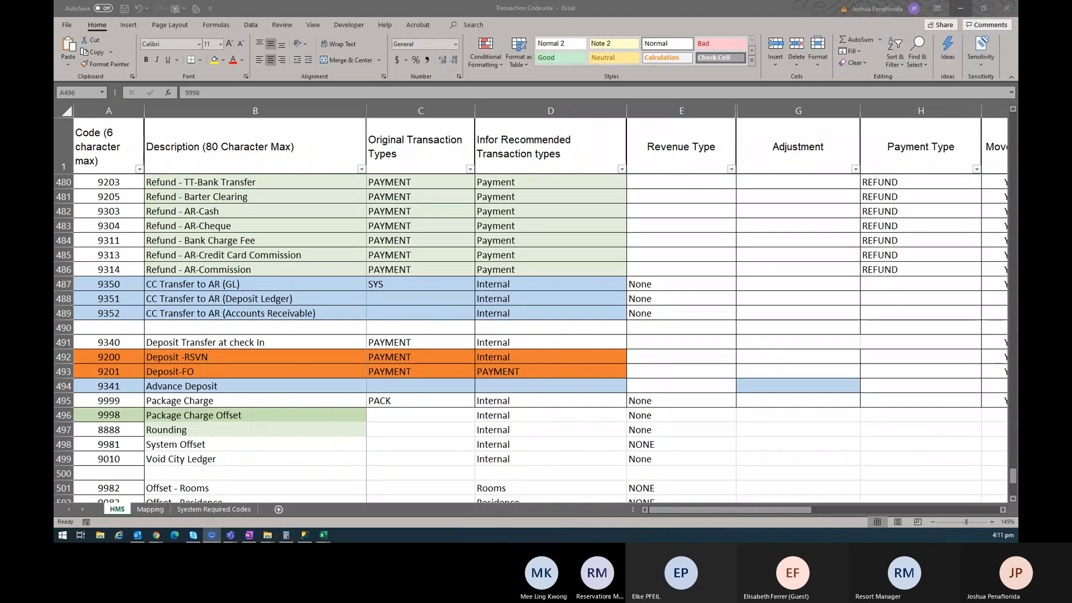
Switch back to Infor HMS in the browser and open the DBN DMC contracted based rate from the room rates
left_click(155, 535)
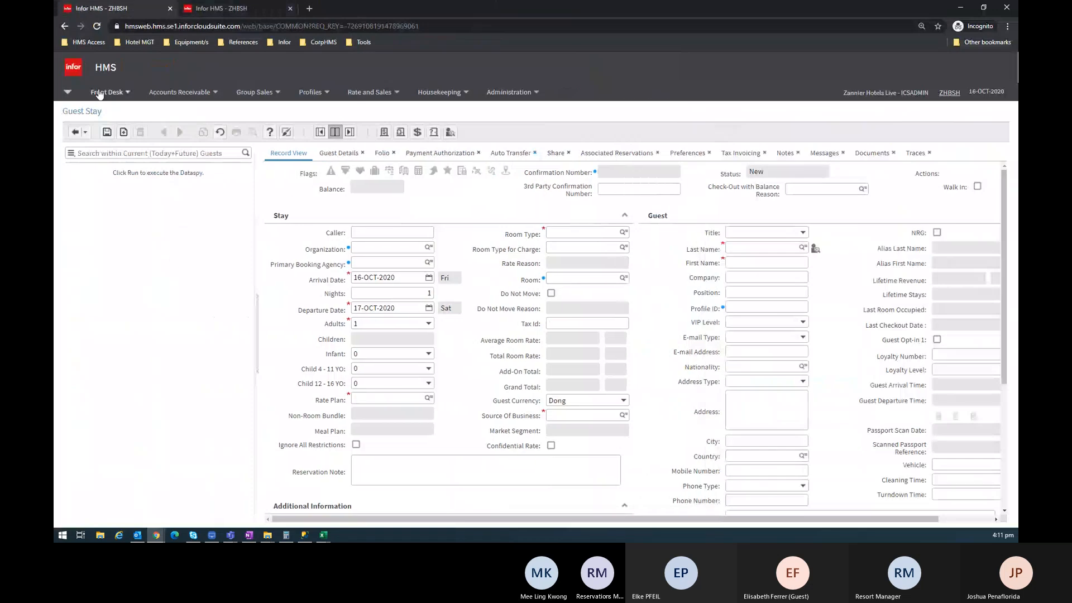
left_click(379, 92)
mouse_move(390, 170)
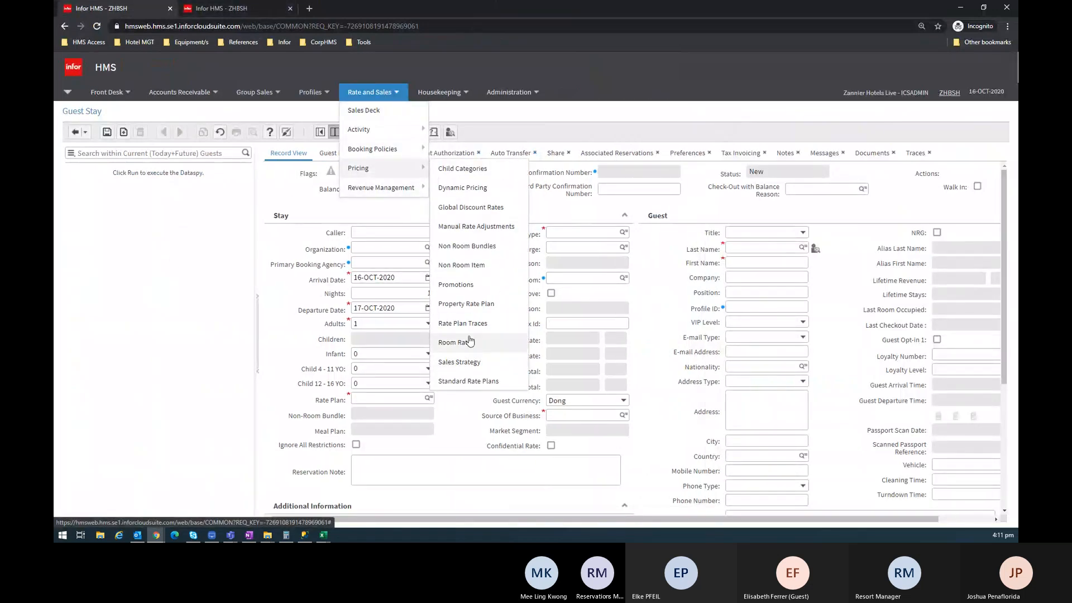
left_click(468, 341)
left_click(184, 217)
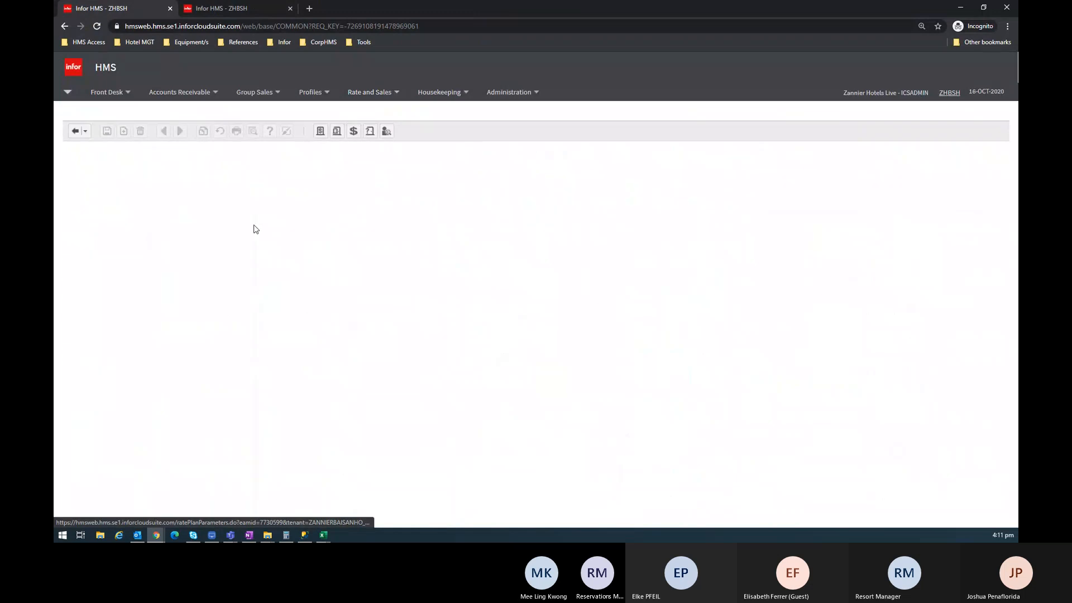
key("ctrl+plus")
key("ctrl+plus")
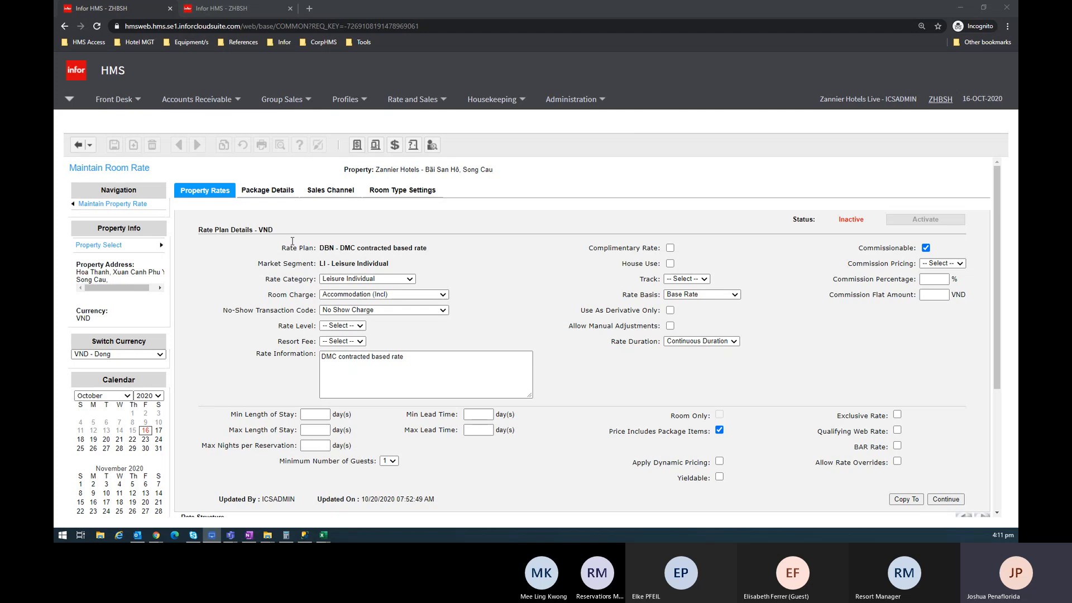
Review the rate's package details, sales channels and room type settings
left_click(275, 191)
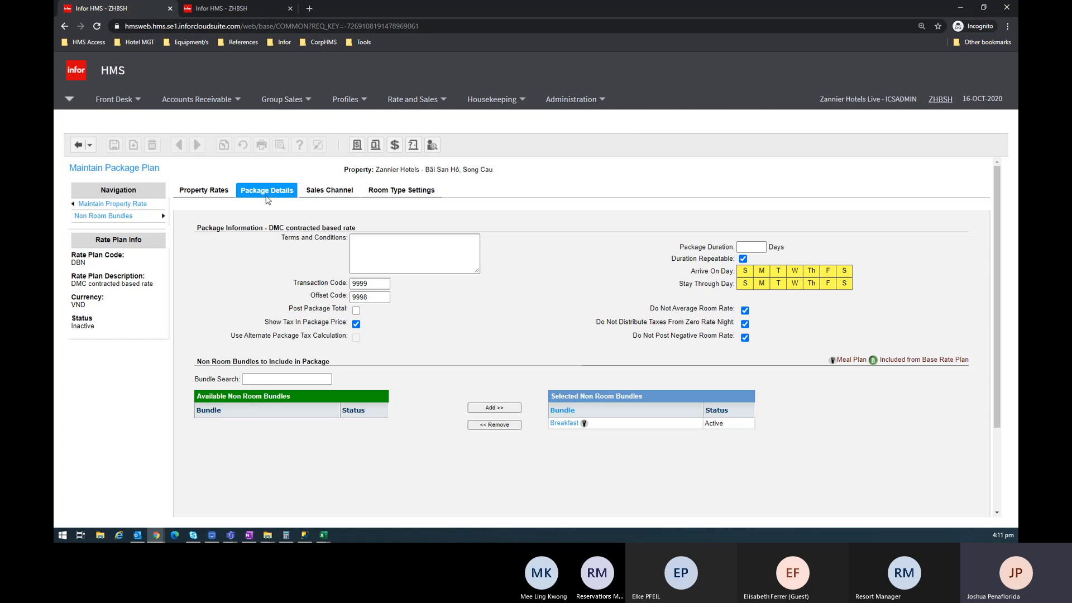
left_click(340, 193)
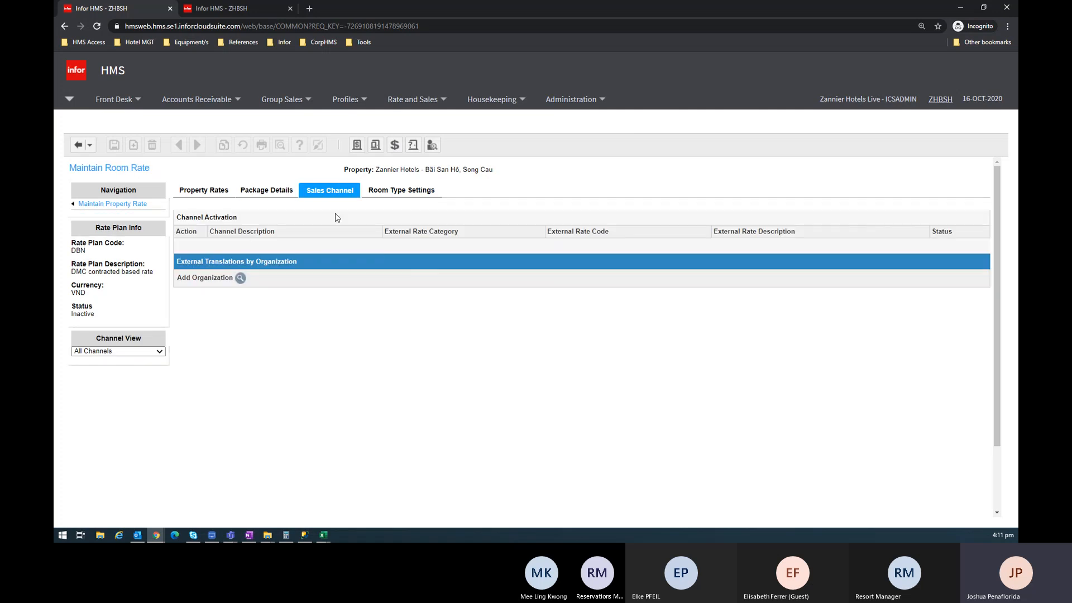
left_click(399, 192)
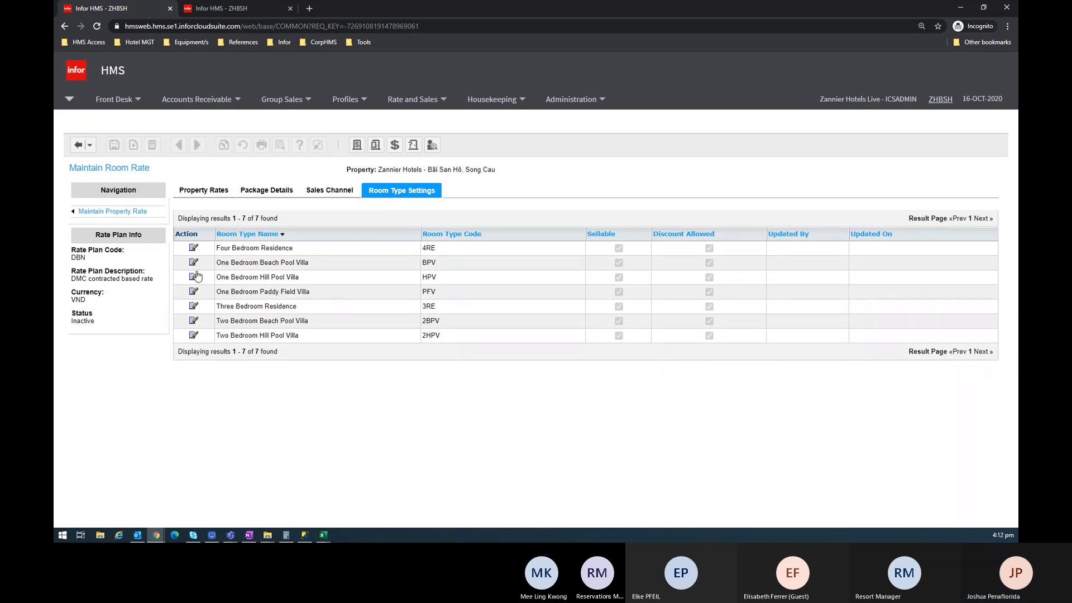
Make the Four Bedroom Residence (4RE) not sellable for this rate, save it and return to the property rates
left_click(193, 248)
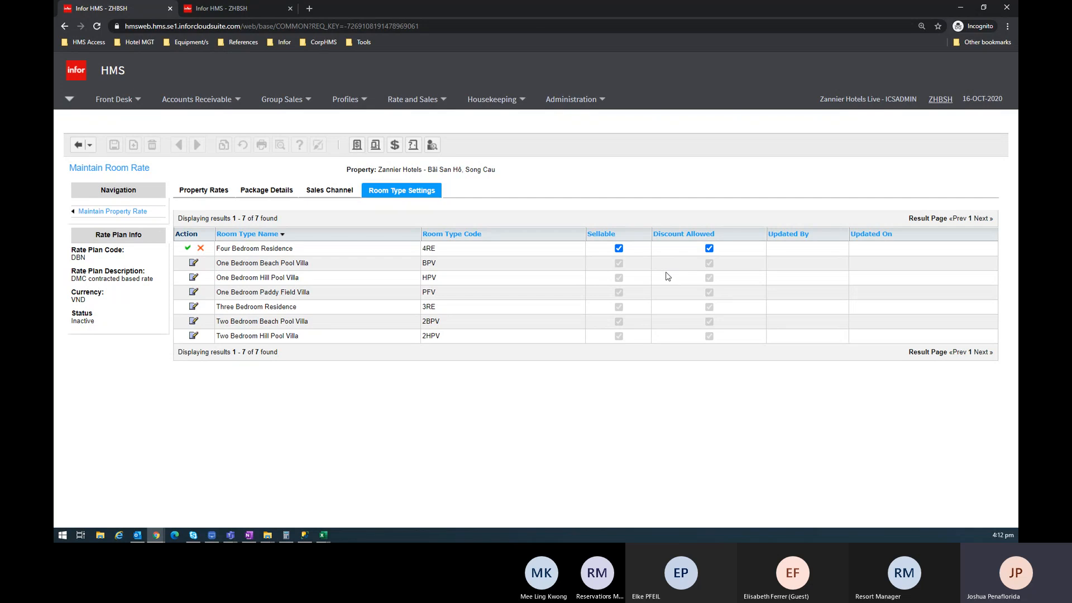
left_click(199, 247)
left_click(196, 249)
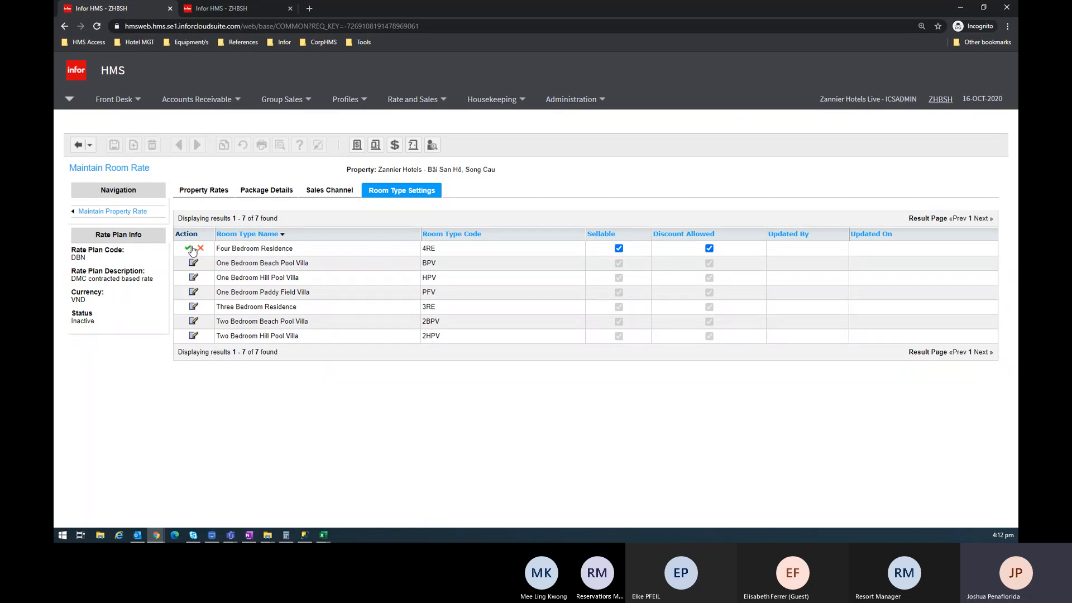
left_click(619, 250)
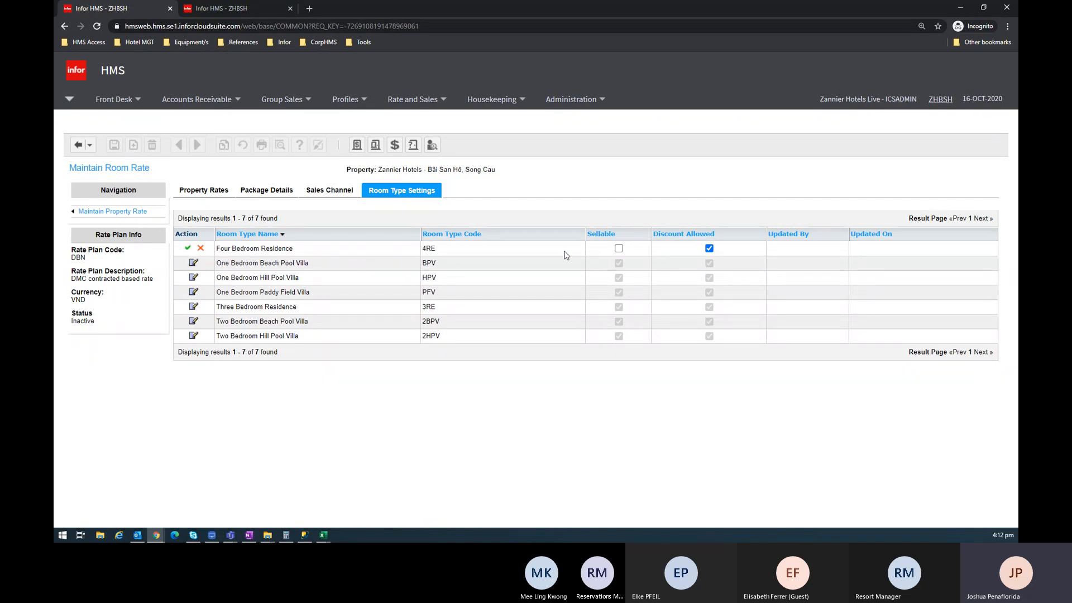
left_click(189, 249)
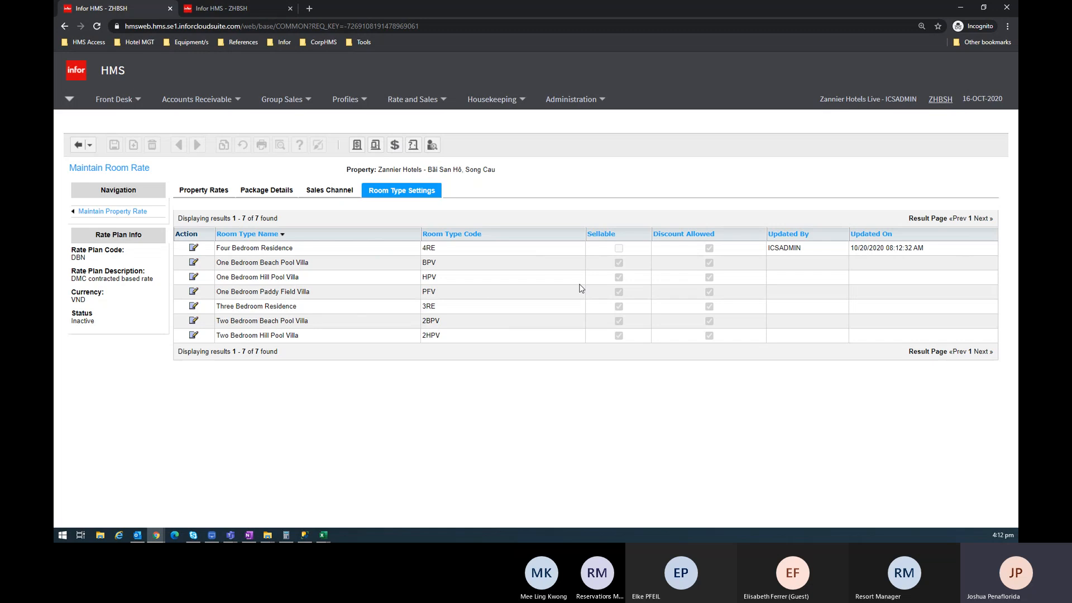
left_click(205, 192)
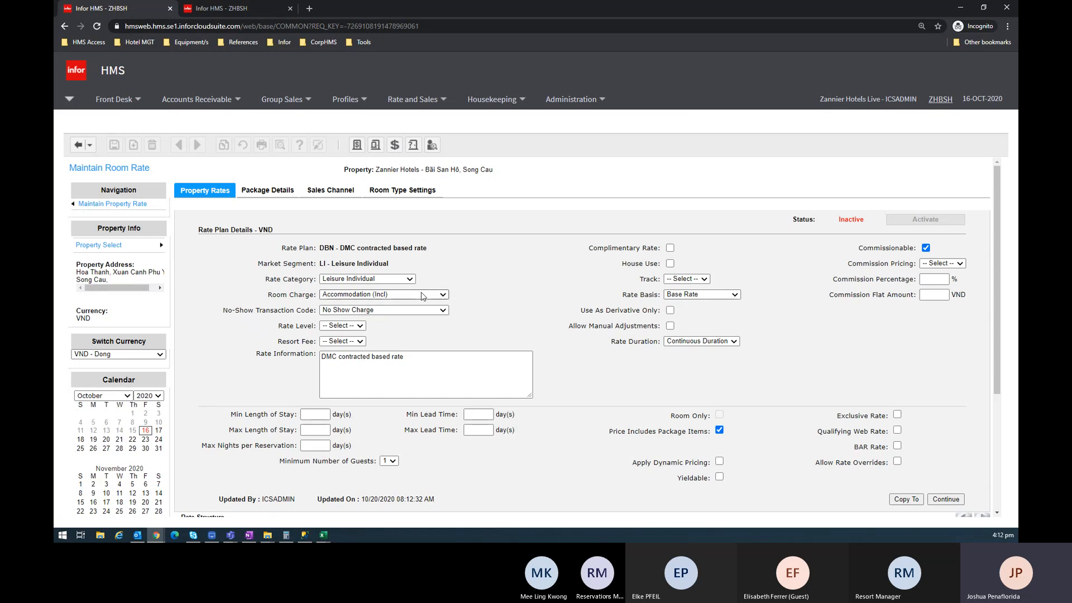
Make the Four Bedroom Residence sellable again in the room type settings and save the row
left_click(424, 190)
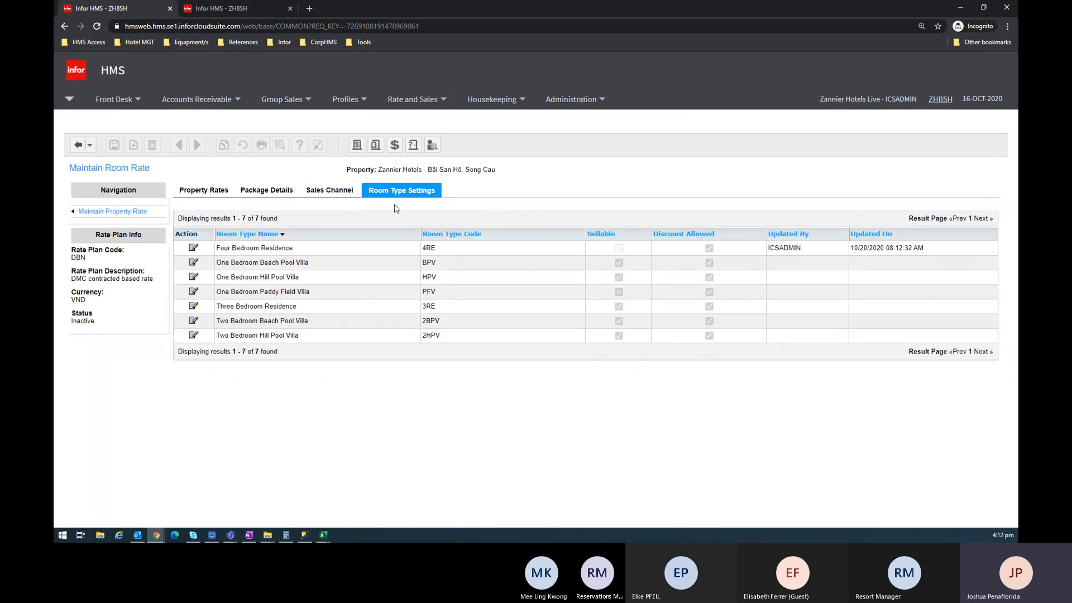
left_click(194, 248)
left_click(619, 248)
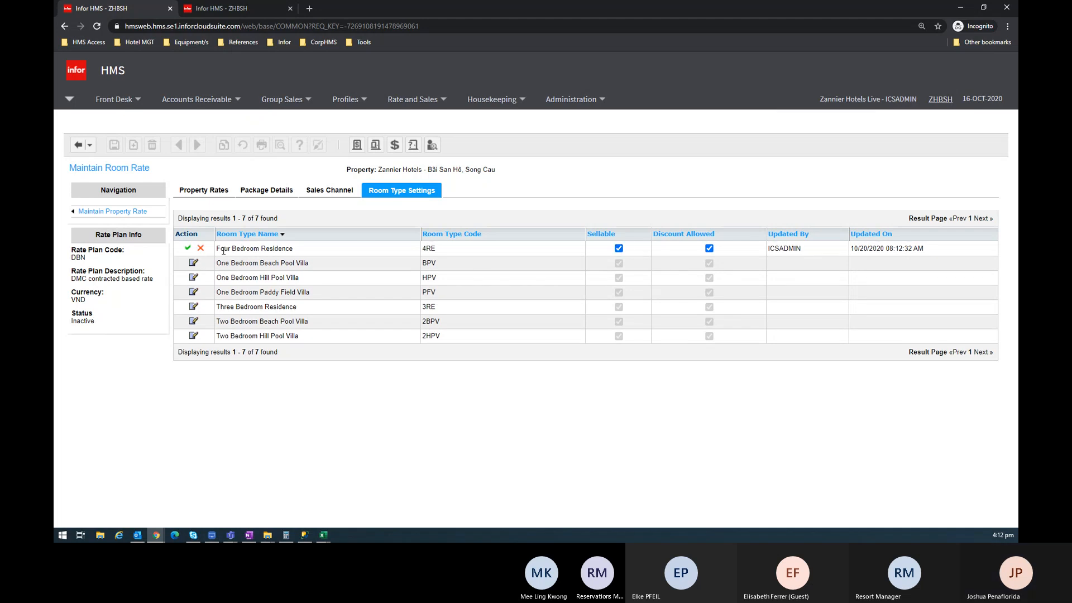
left_click(187, 248)
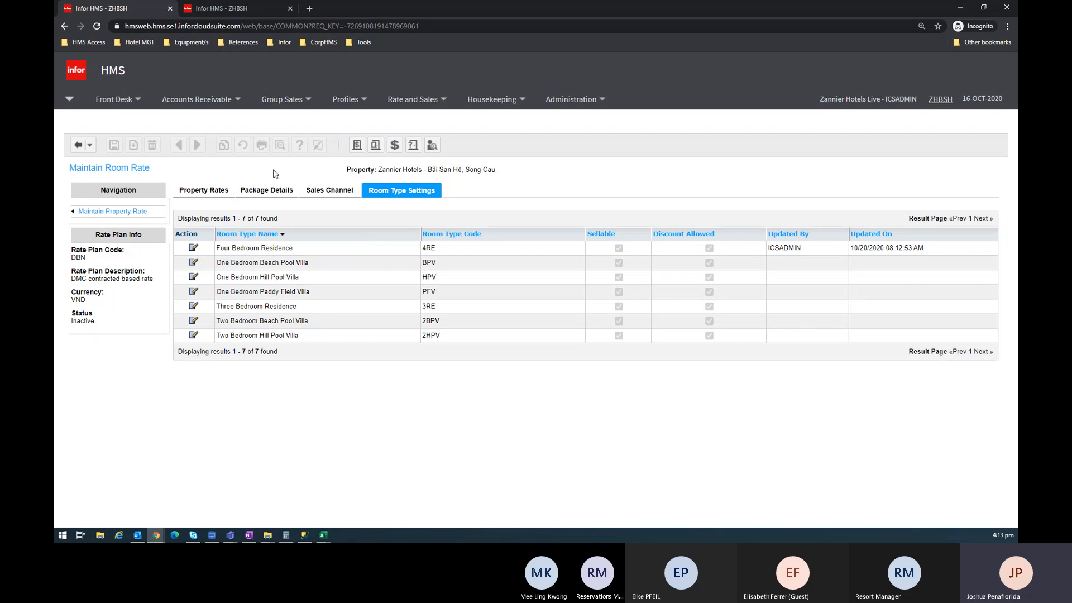
Examine the rate plan details and the rate structure's room types and occupancy columns in the property rates
left_click(215, 192)
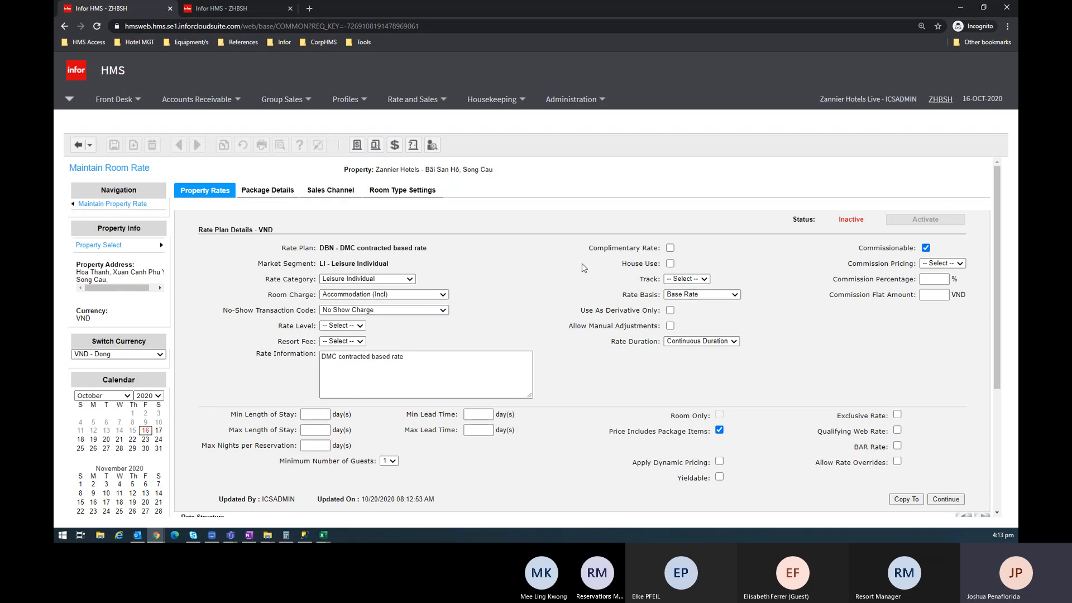
scroll(575, 262, "down", 2)
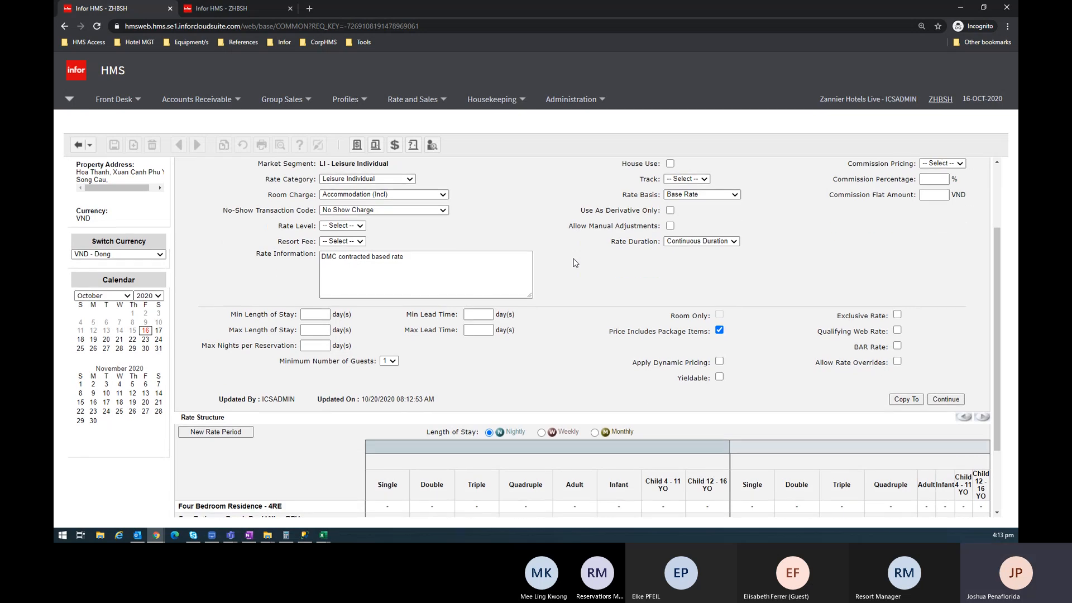
scroll(575, 263, "up", 1)
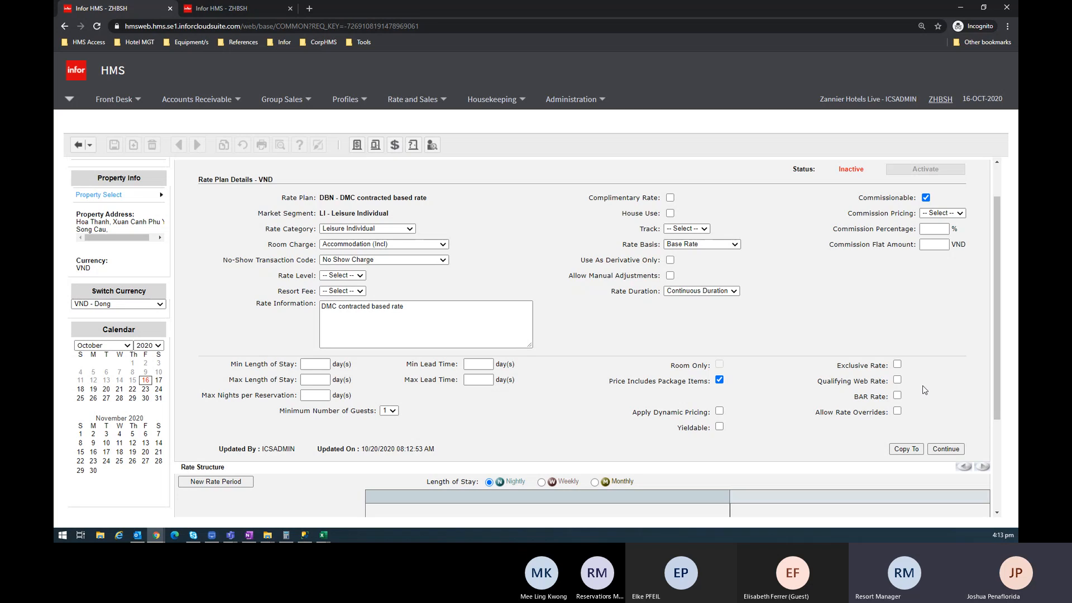
scroll(751, 382, "down", 2)
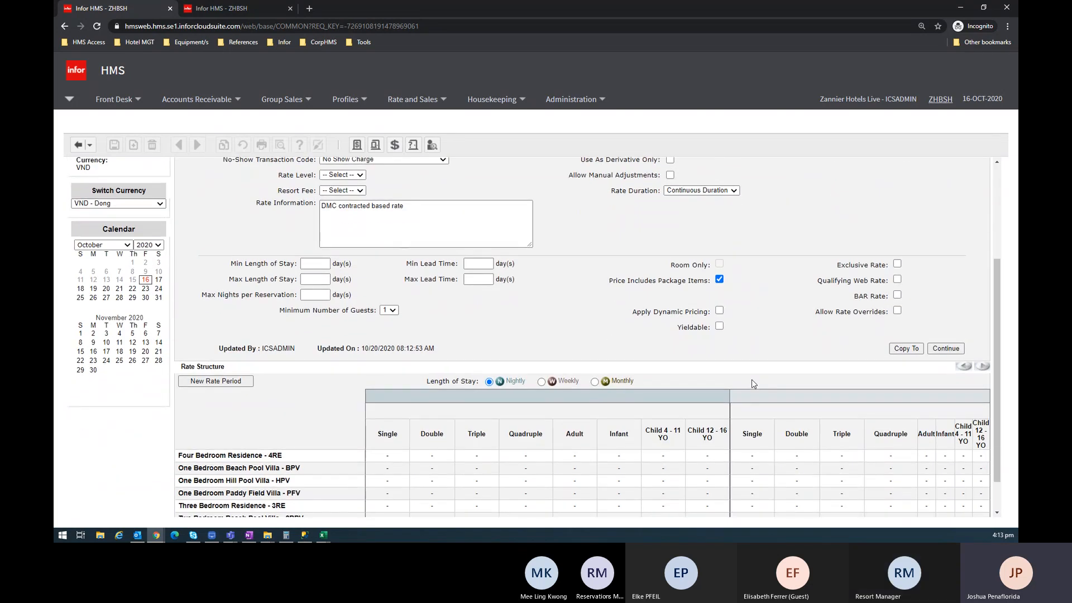
scroll(751, 384, "down", 1)
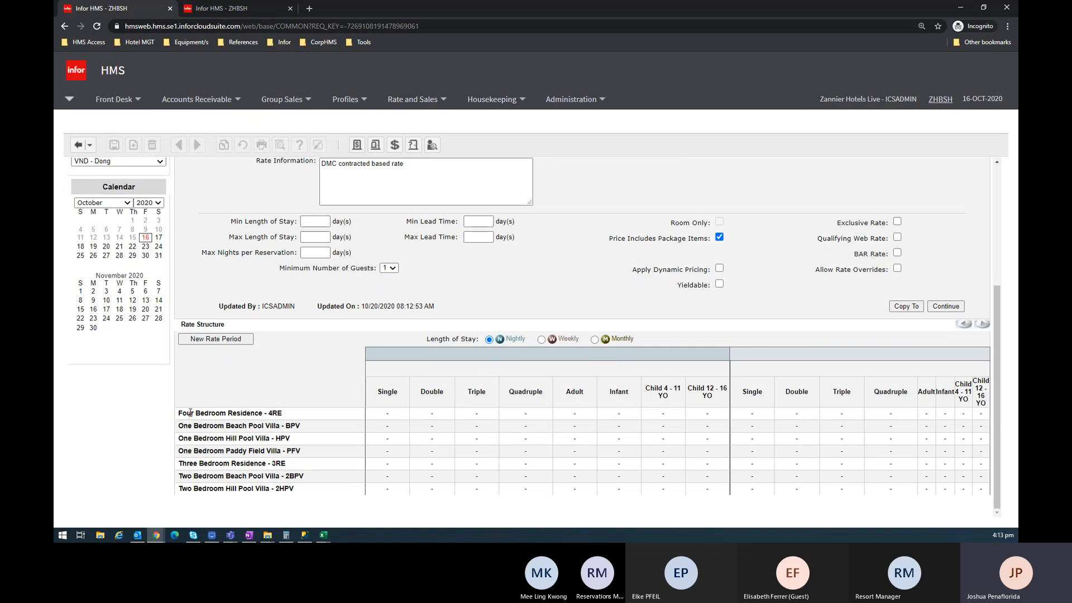
left_click_drag(179, 413, 287, 420)
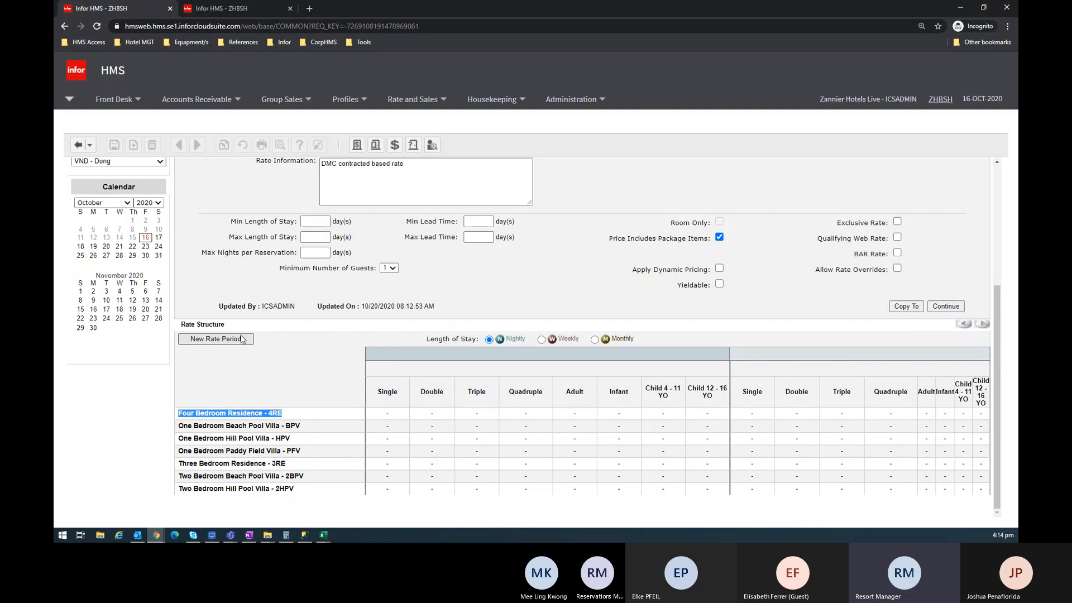
left_click(248, 353)
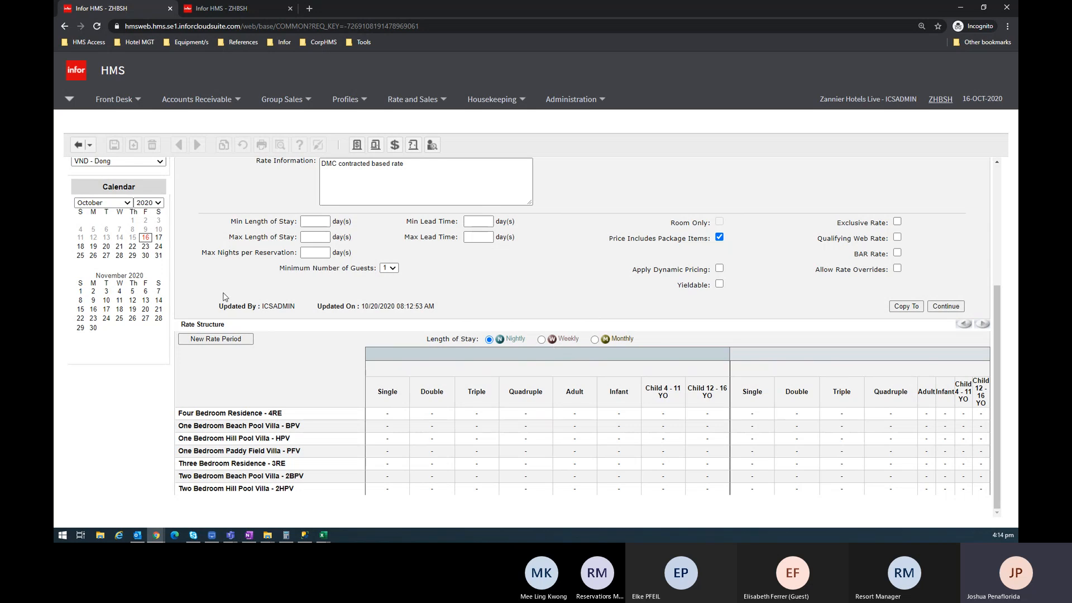
Start a new rate period effective 10/16/2020, keeping the Nightly length of stay and New Pattern
left_click(231, 338)
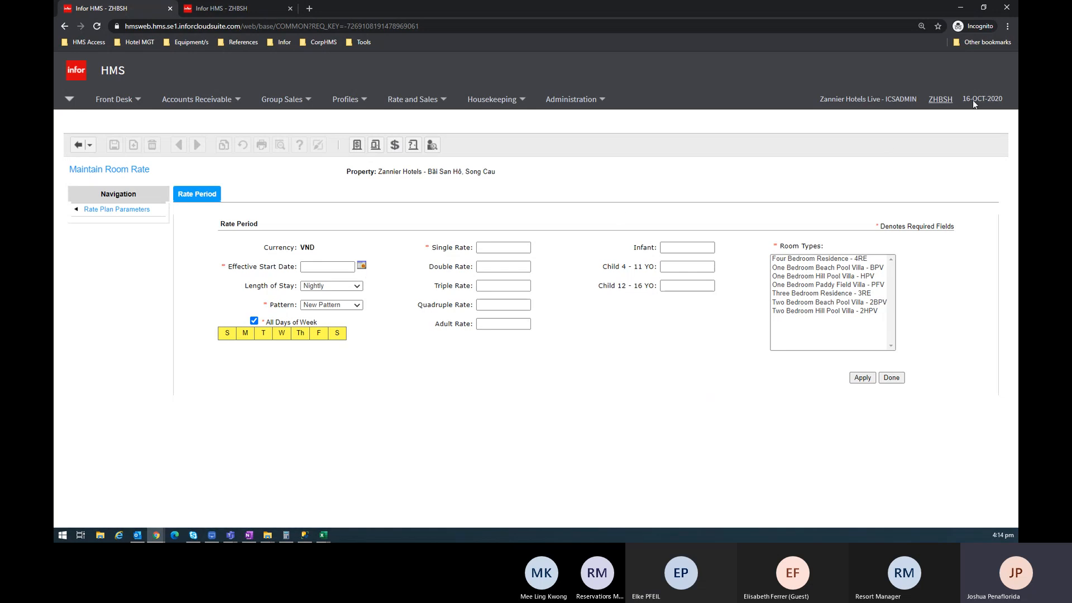
left_click(362, 268)
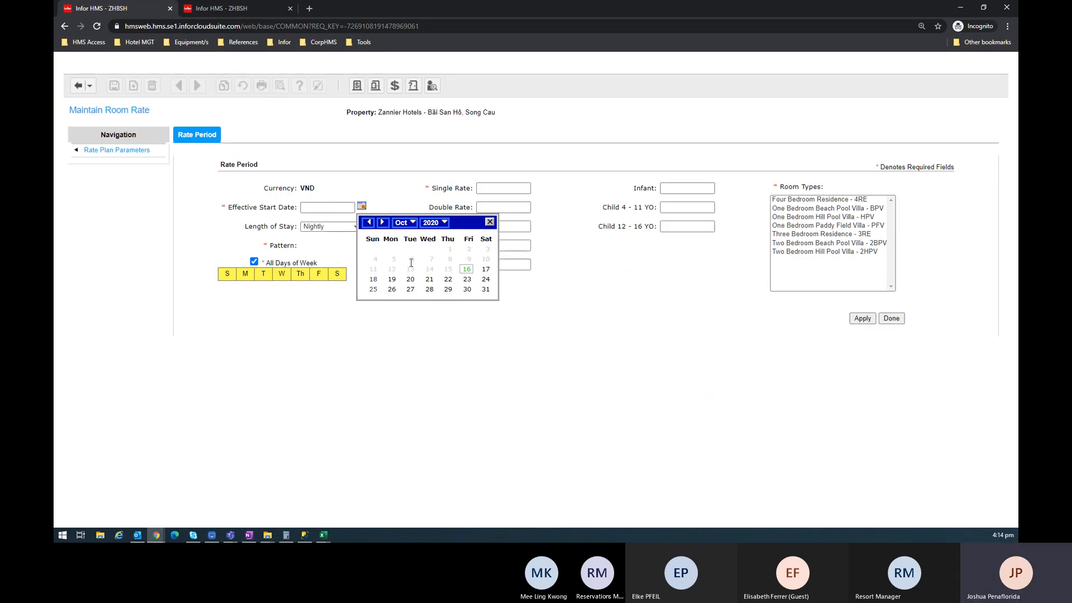
left_click(468, 270)
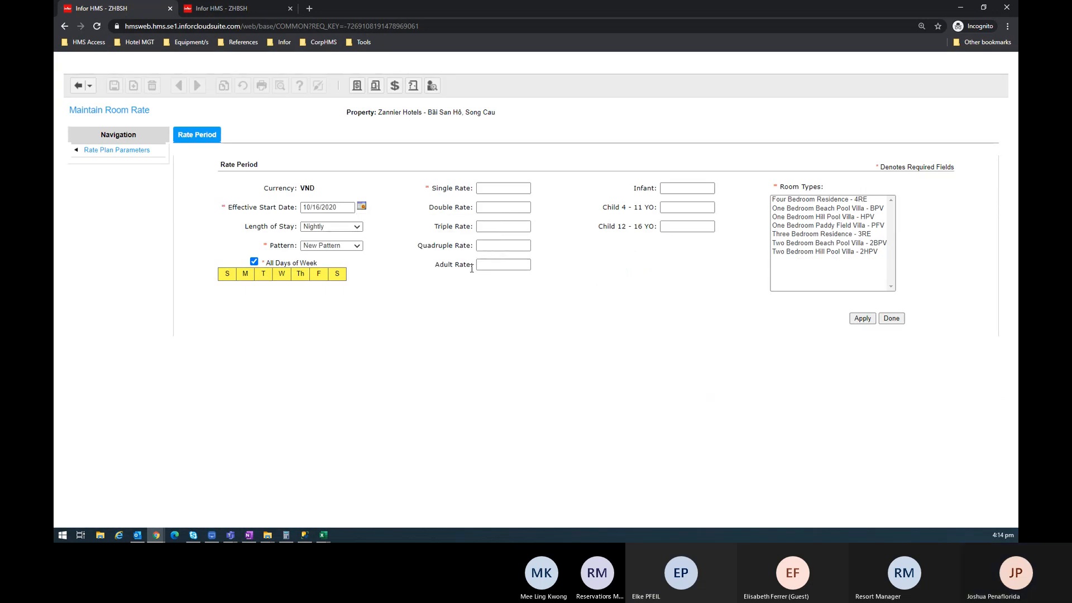
left_click(356, 226)
left_click(355, 226)
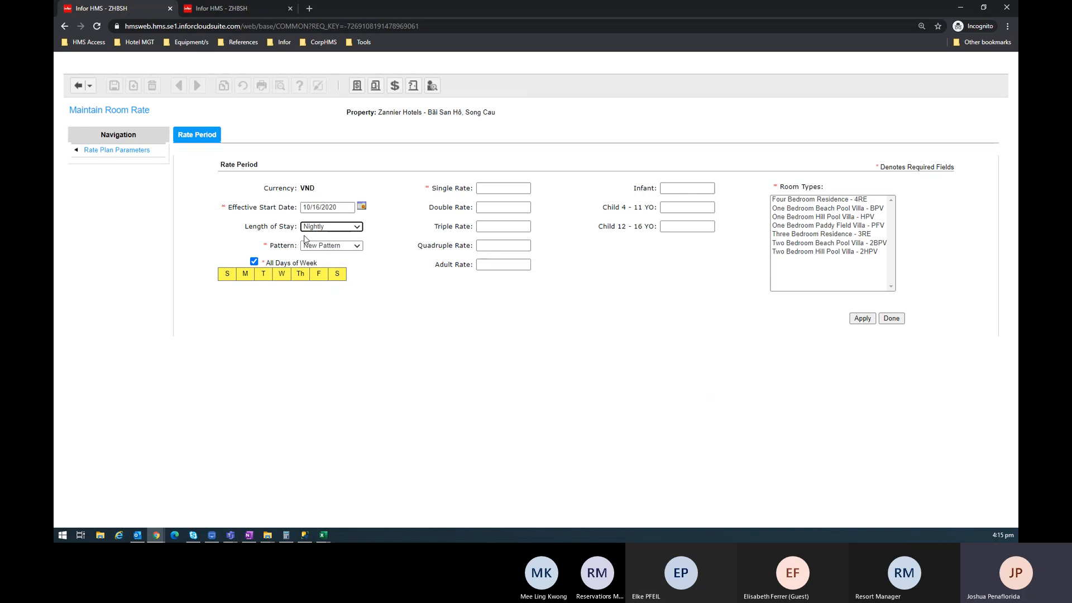
left_click(336, 246)
left_click(335, 246)
Try limiting the rate period to Tuesday, Wednesday and Thursday, then reselect all days of the week
left_click(254, 262)
left_click(264, 274)
left_click(282, 275)
left_click(300, 275)
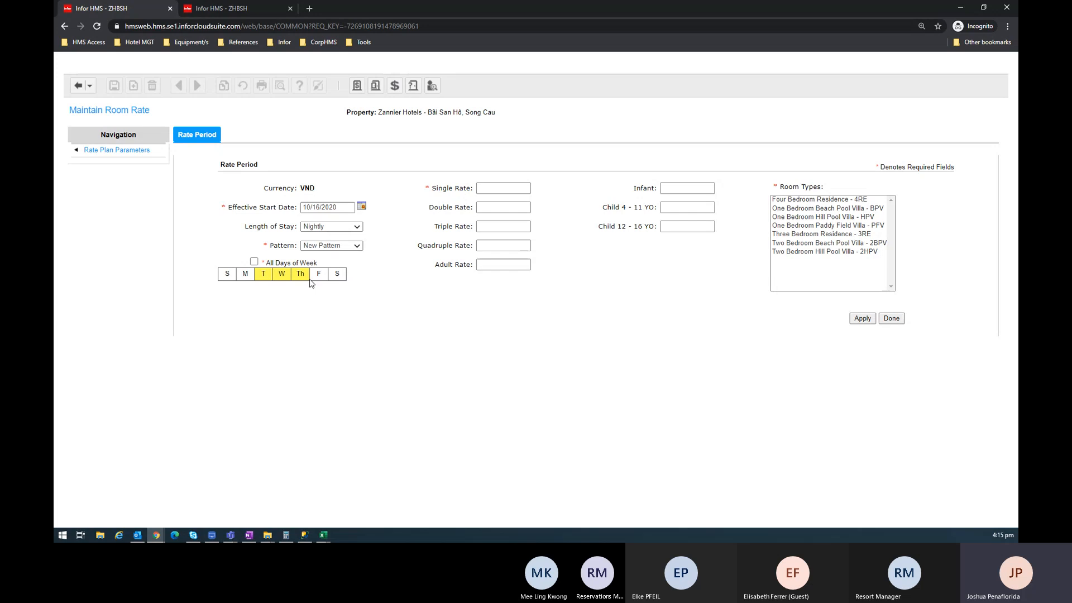
left_click(254, 262)
left_click(493, 188)
left_click(492, 208)
left_click(528, 224)
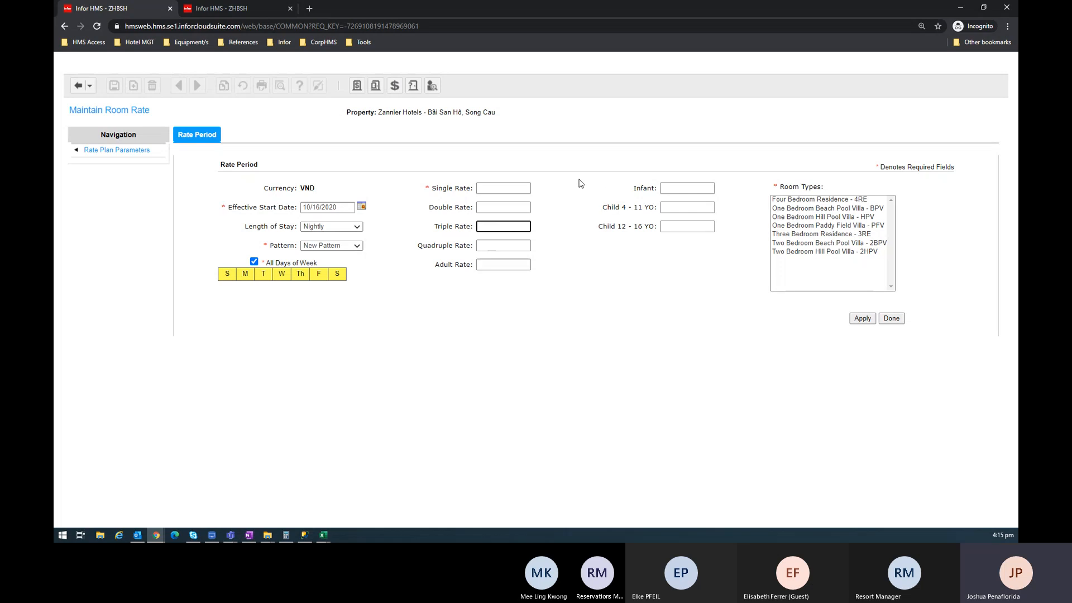
left_click(510, 188)
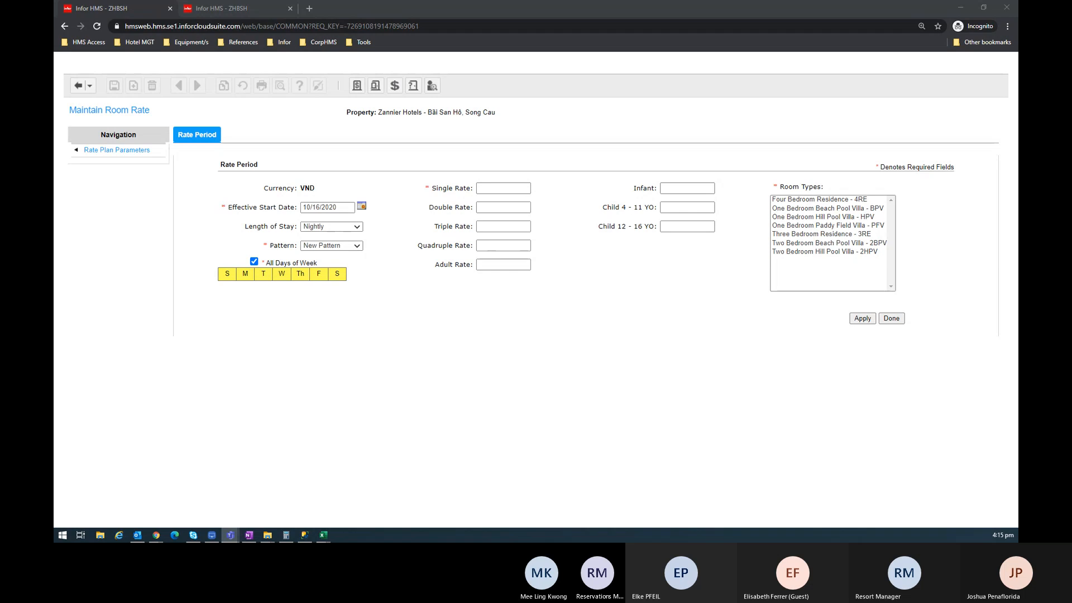
Dock the browser window beside the Excel workbook and widen it until the rate period's Room Types list fits
left_click(701, 467)
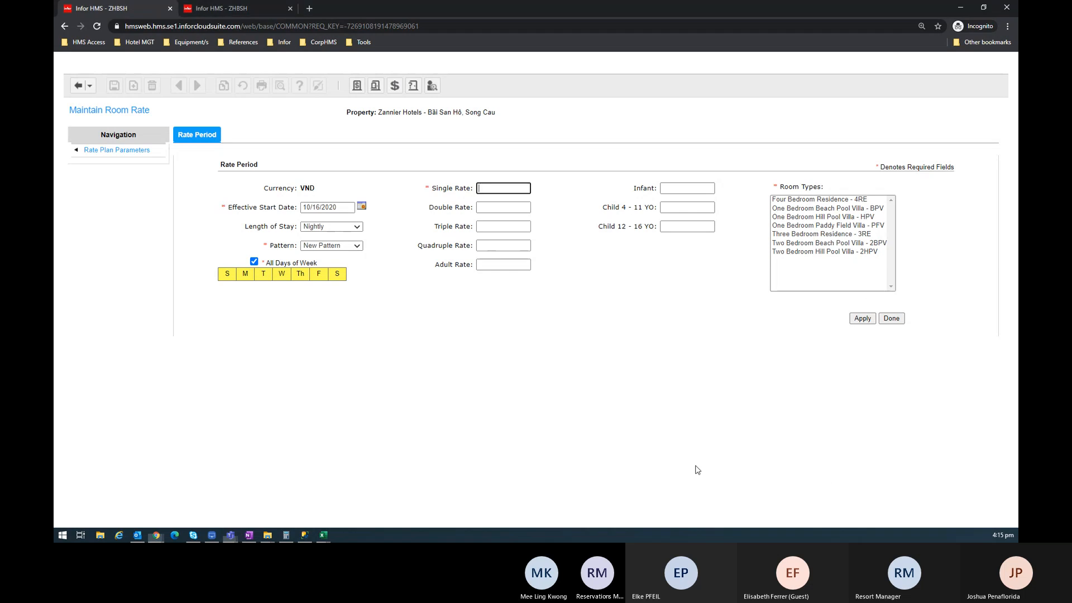
key("super+Left")
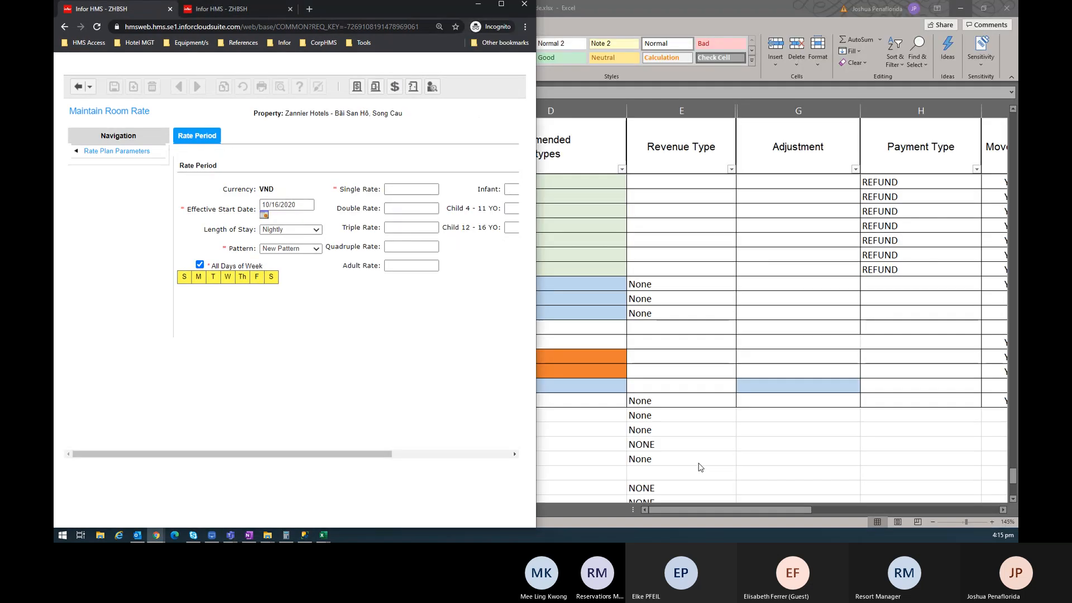
left_click_drag(536, 285, 718, 286)
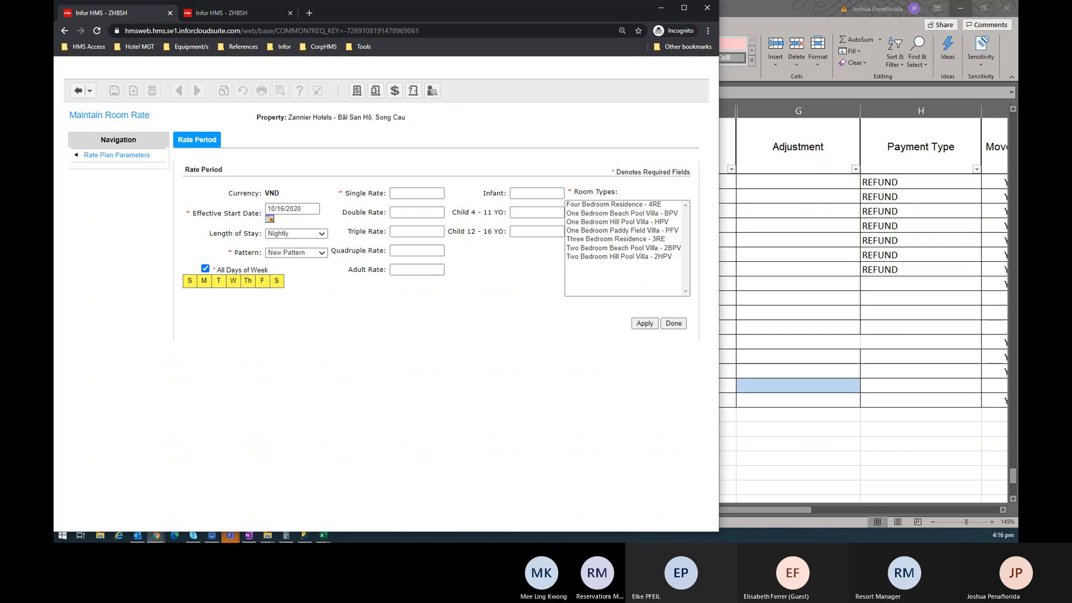
left_click(230, 536)
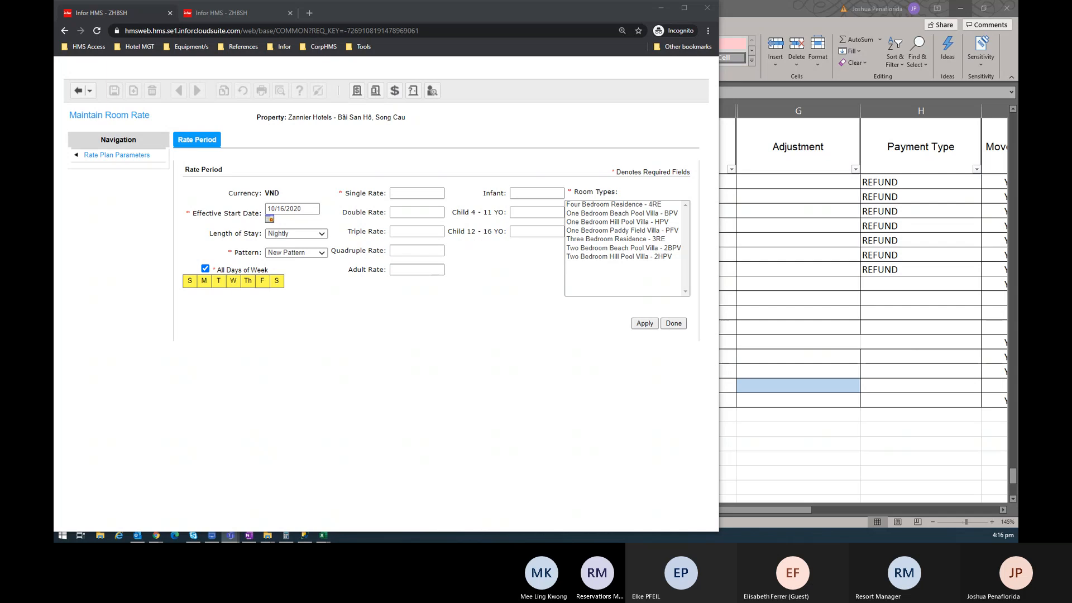
Arrange the shared season rate screenshot beside the browser, sizing both windows so the table and the Room Types list are readable
left_click_drag(1071, 53, 545, 54)
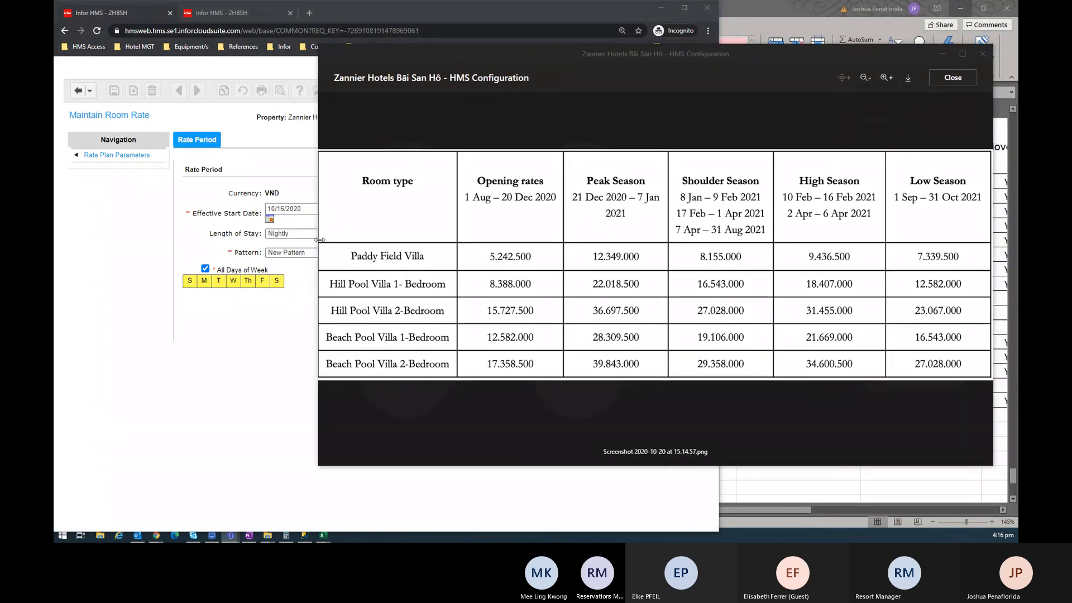
left_click_drag(318, 241, 690, 251)
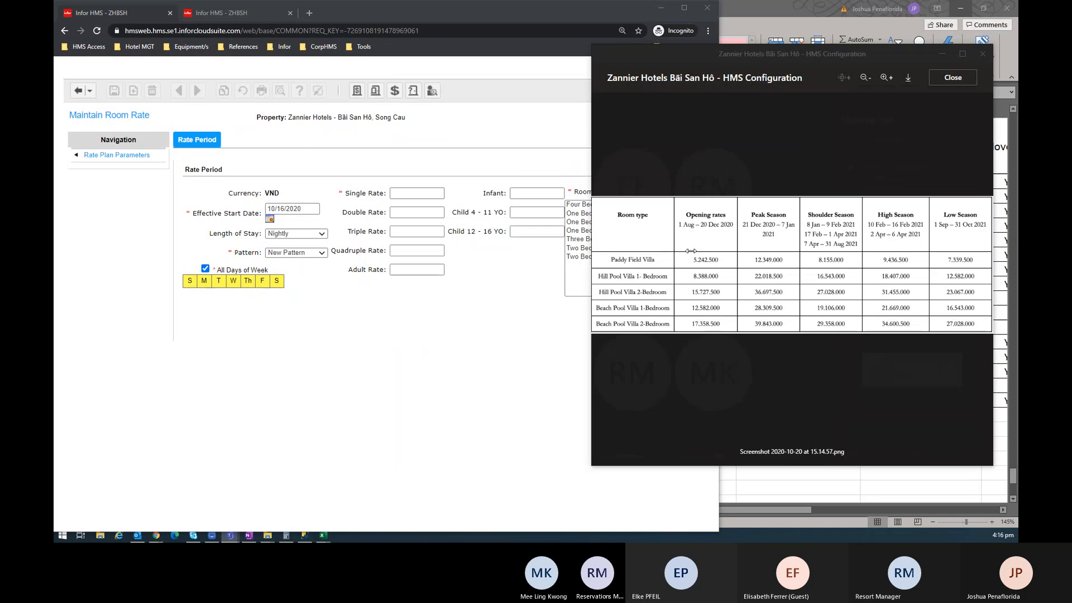
left_click(458, 348)
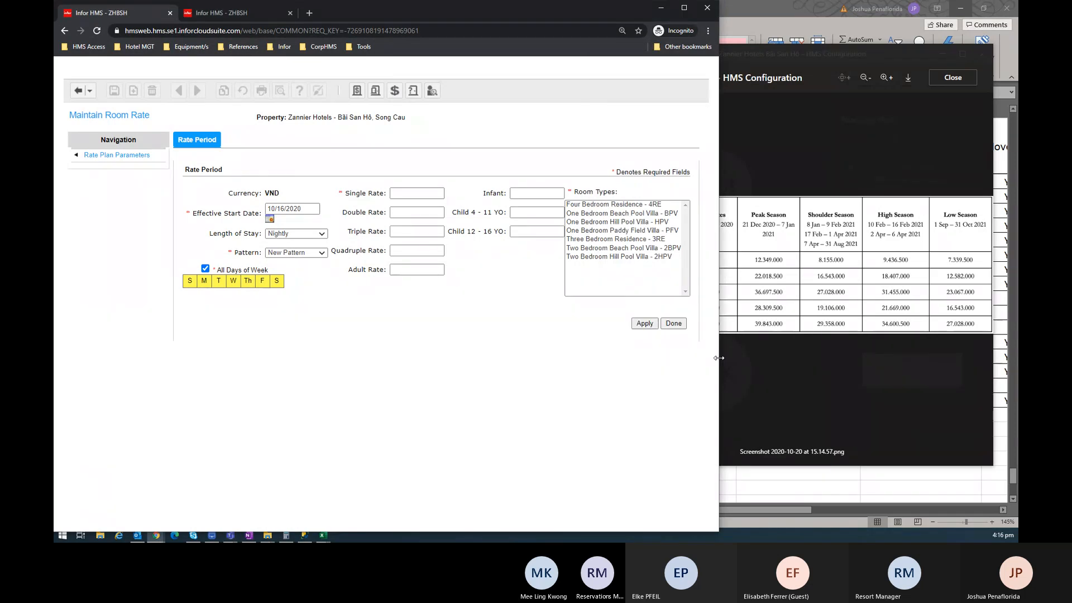
left_click_drag(718, 360, 555, 370)
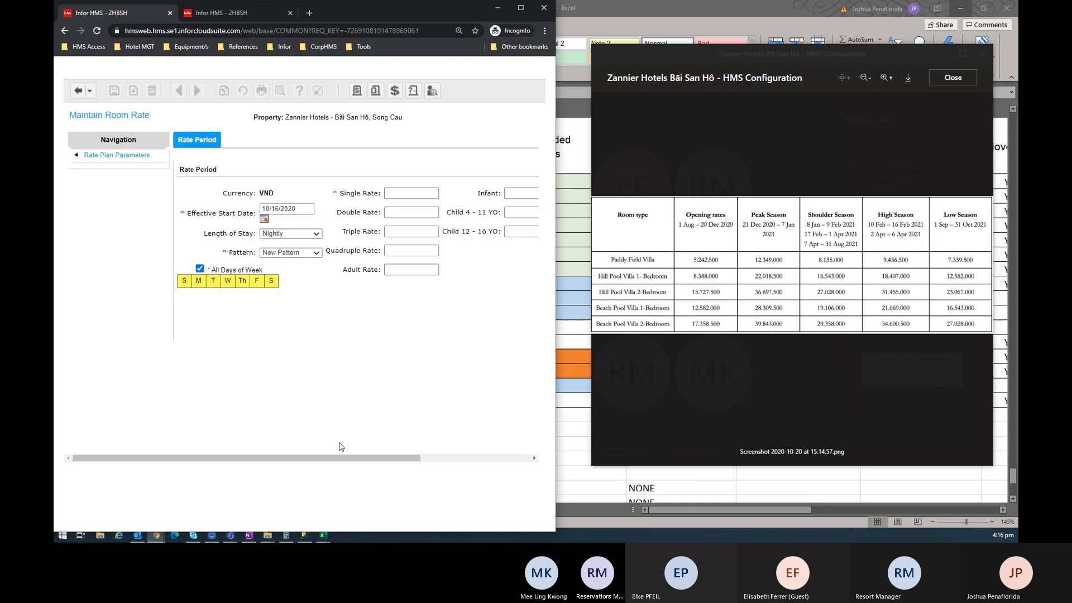
left_click_drag(315, 460, 468, 474)
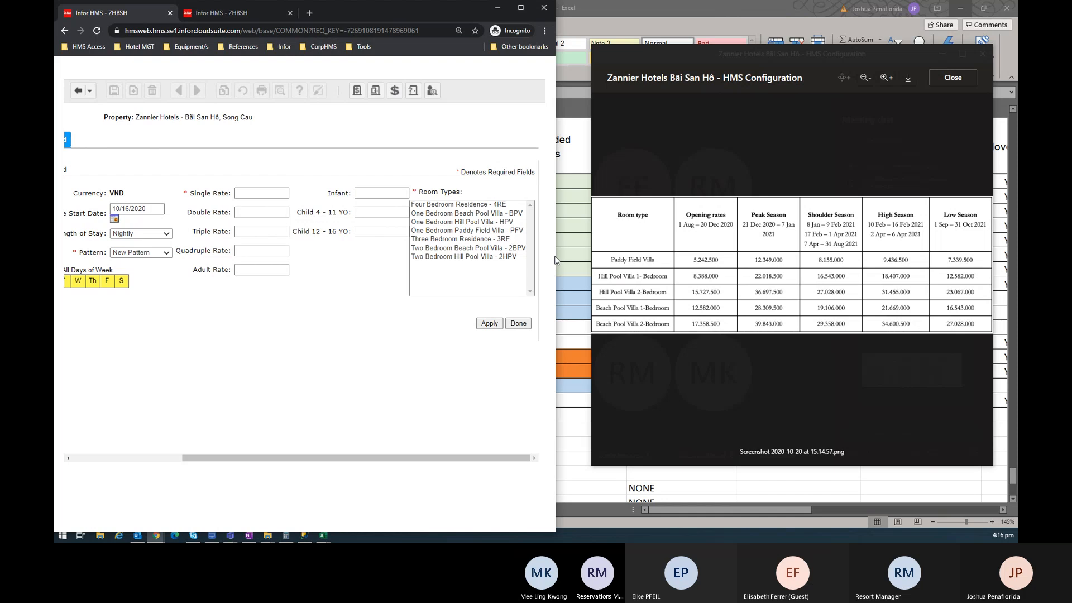
left_click_drag(556, 265, 591, 265)
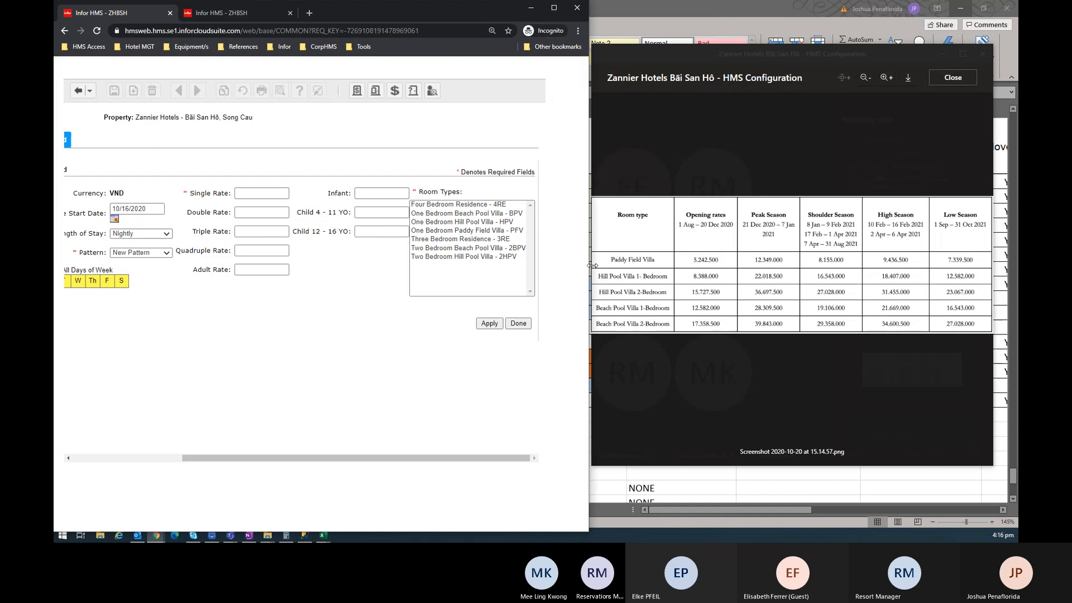
Choose One Bedroom Paddy Field Villa - PFV for the rate period and set its single rate to 5242500
left_click(525, 232)
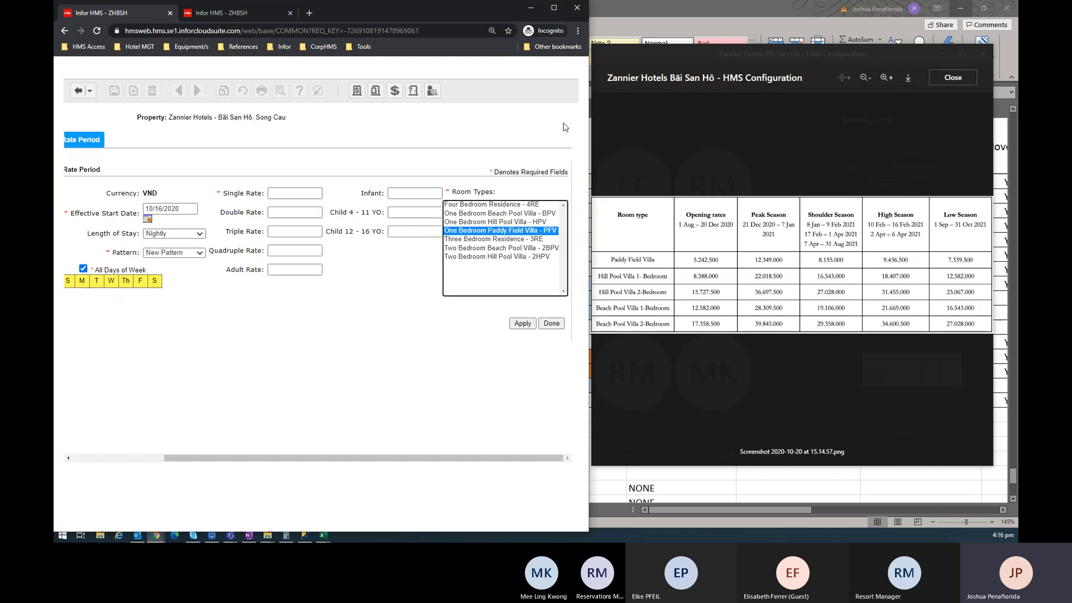
left_click(293, 192)
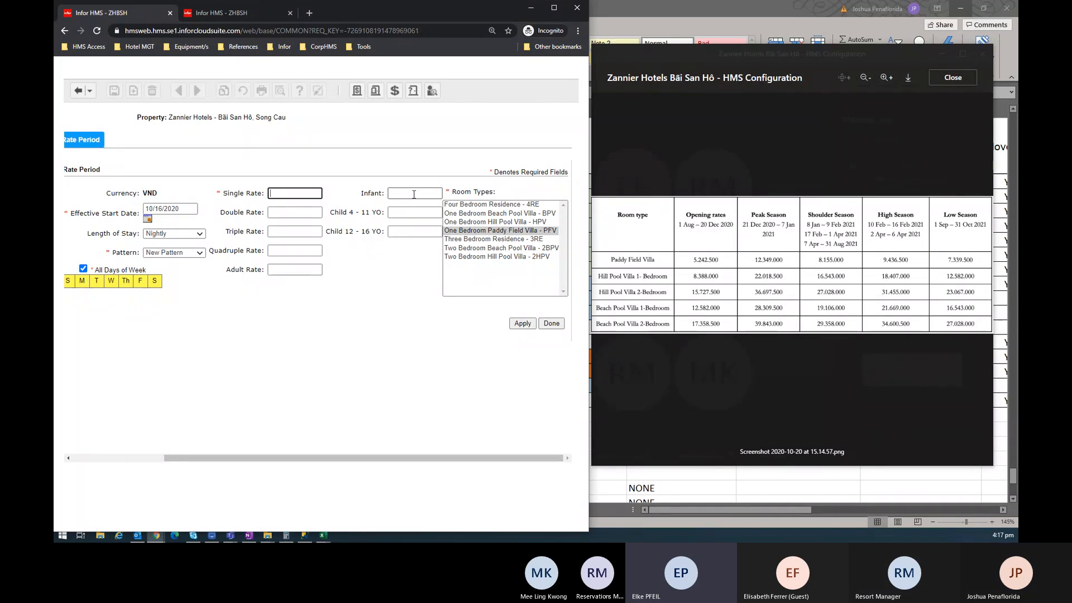
scroll(223, 394, "left", 5)
scroll(240, 380, "right", 5)
left_click(283, 192)
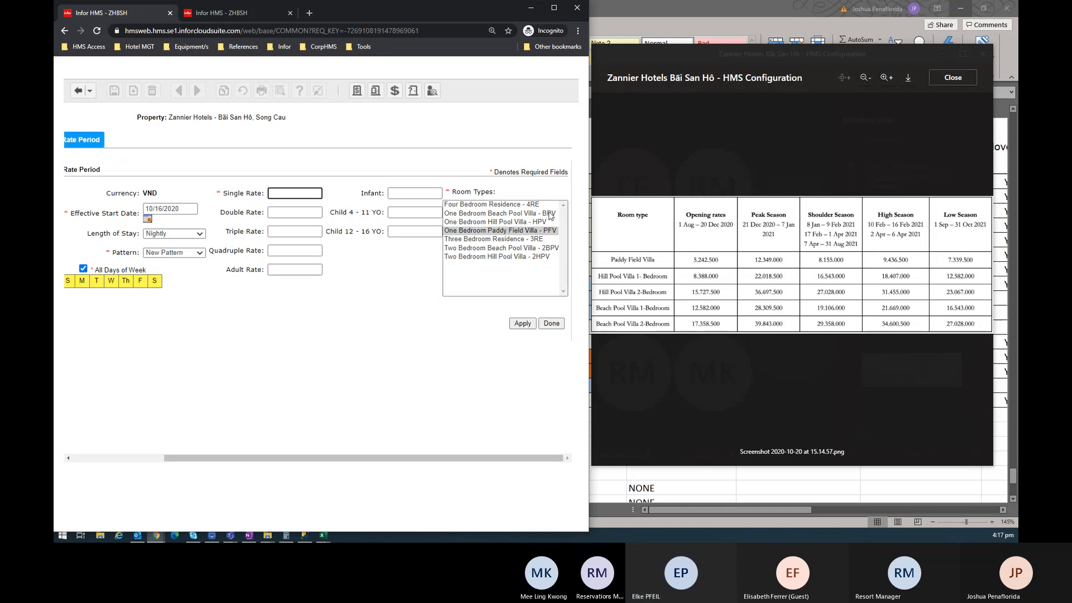
type("5")
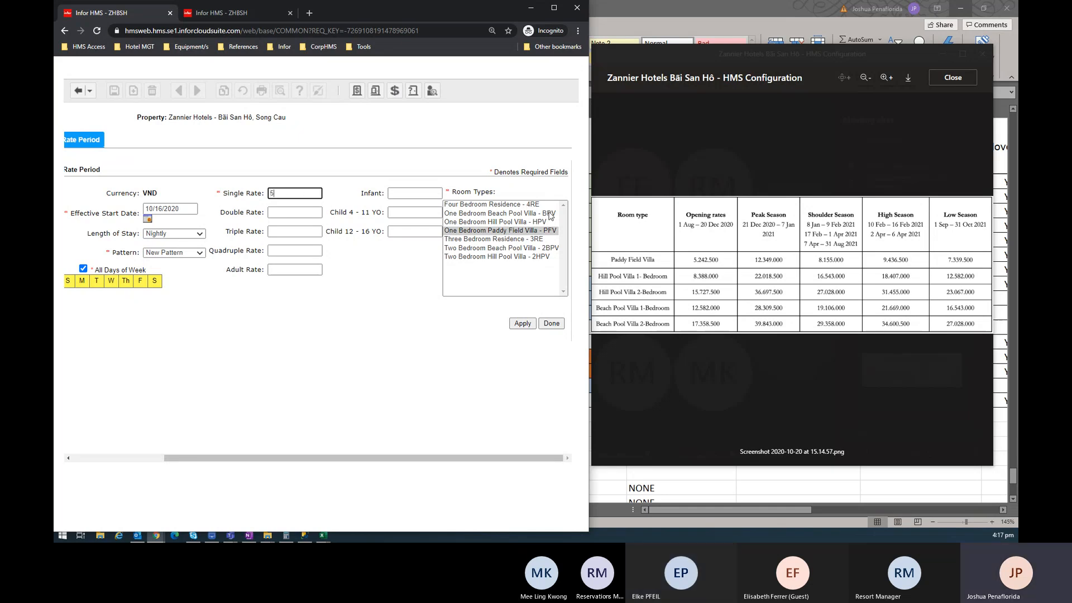
type("242500")
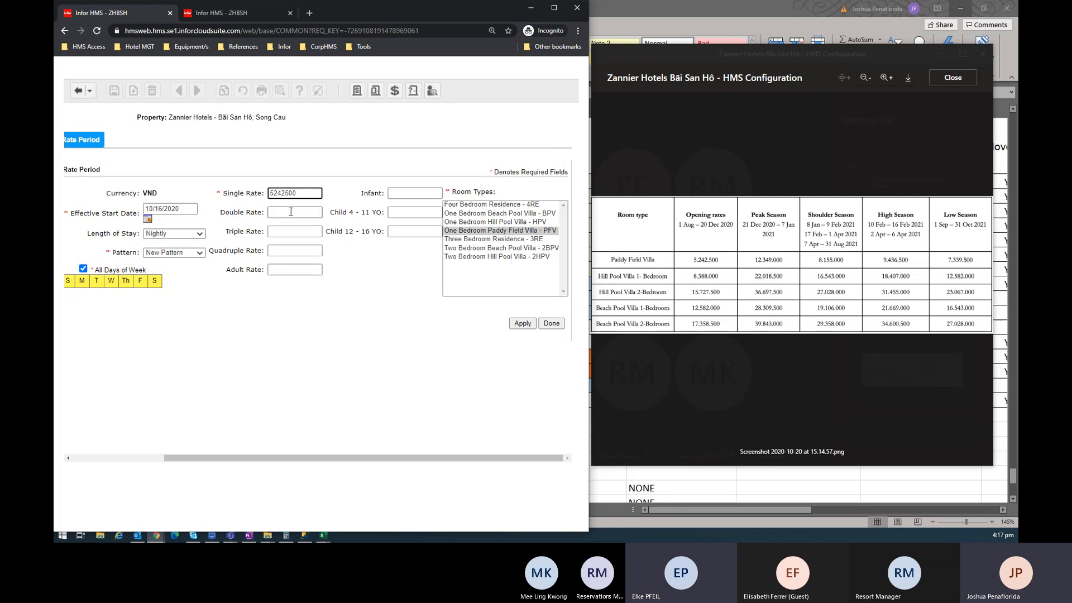
key("Tab")
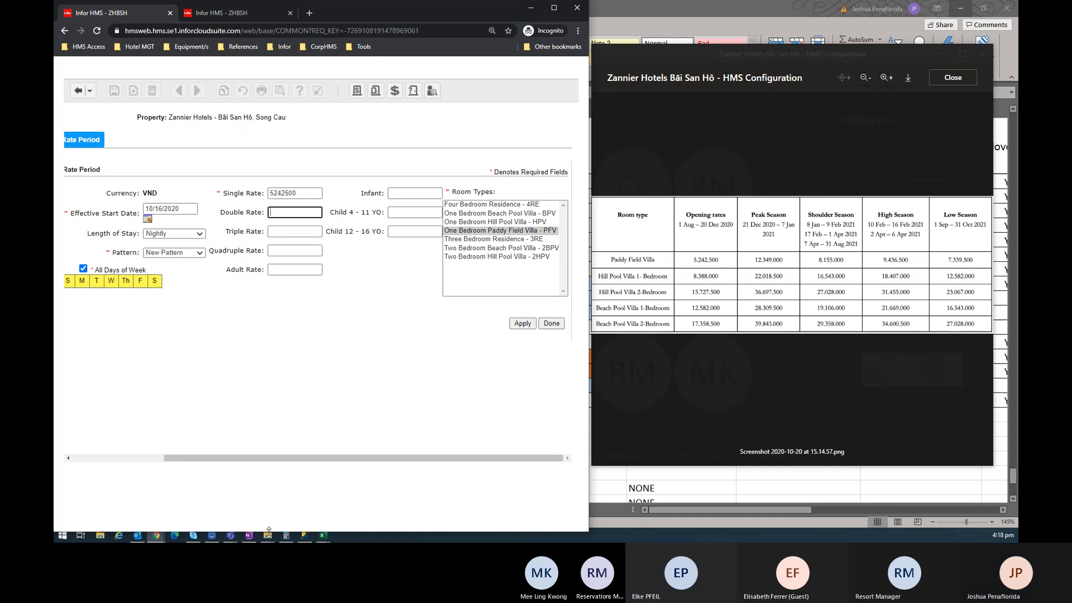
Close the rate screenshot and fit the Teams meeting window into the free space beside the browser, extending its height
left_click(952, 77)
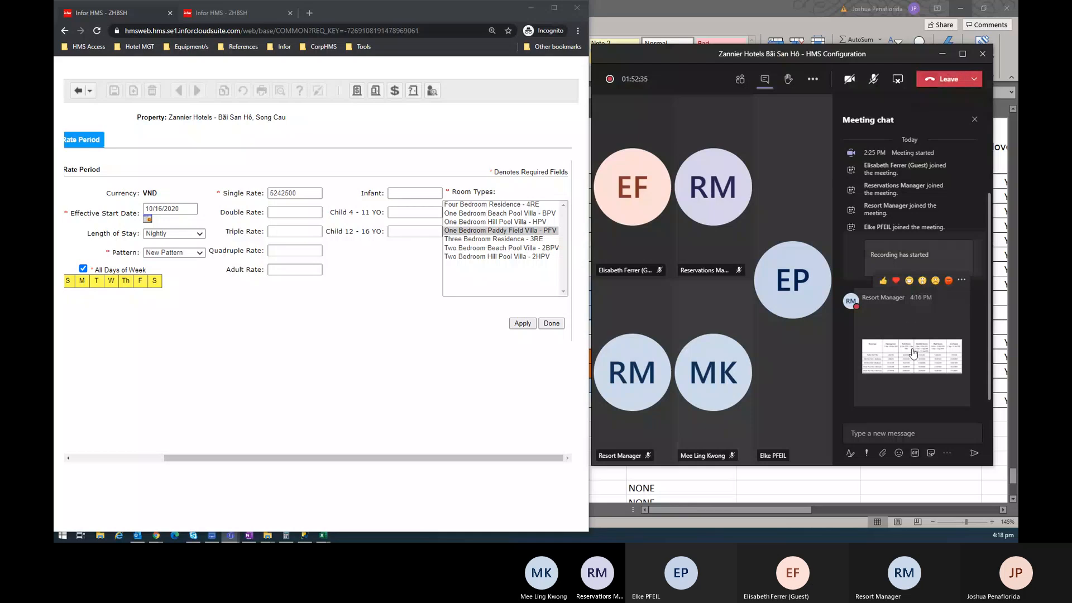
scroll(855, 317, "down", 1)
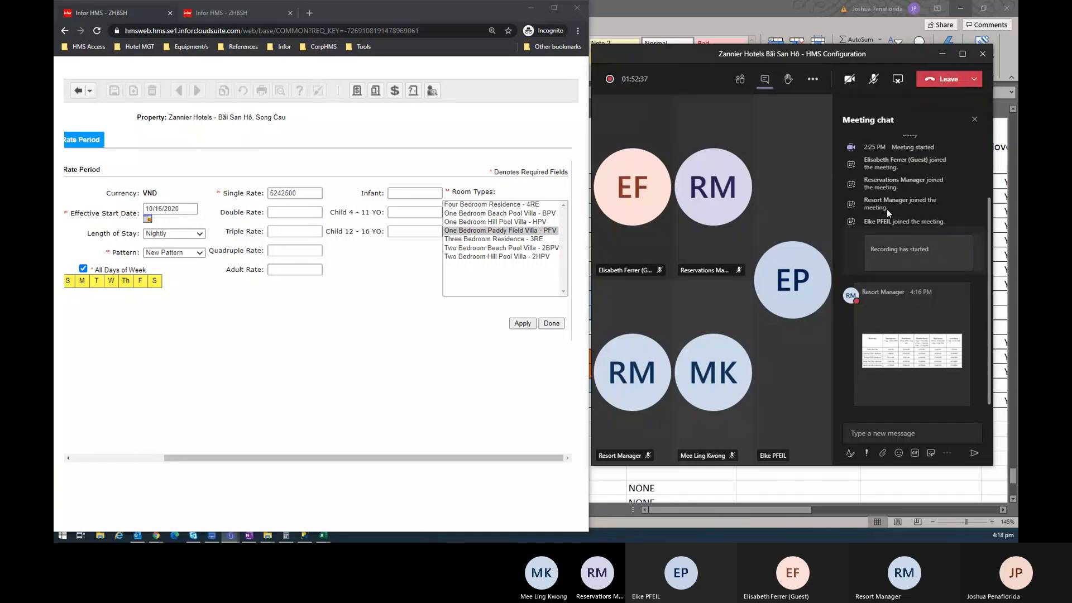
left_click_drag(909, 53, 932, 9)
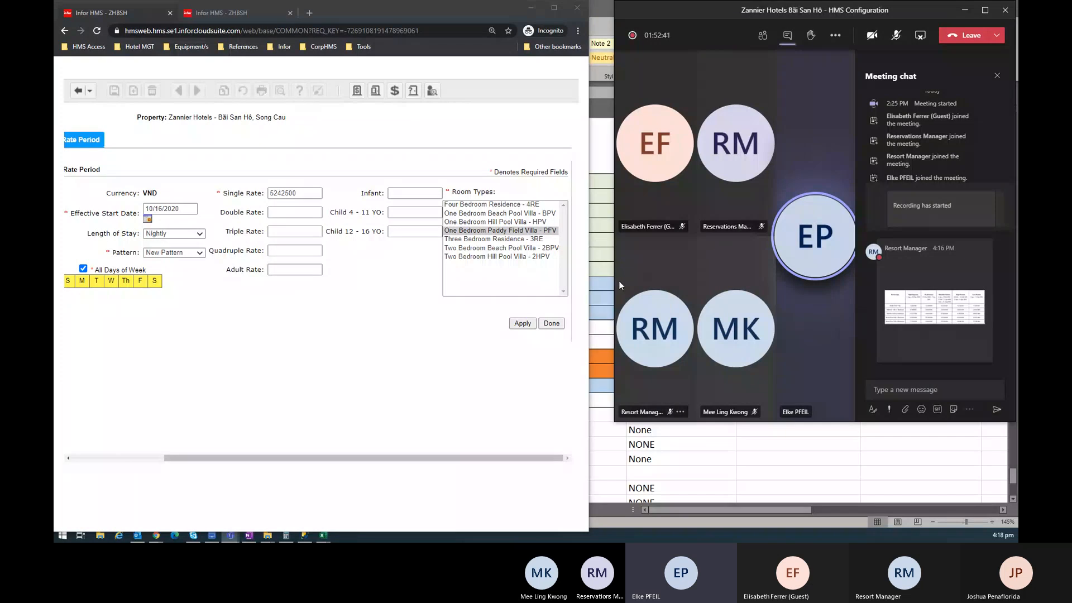
left_click_drag(611, 280, 591, 279)
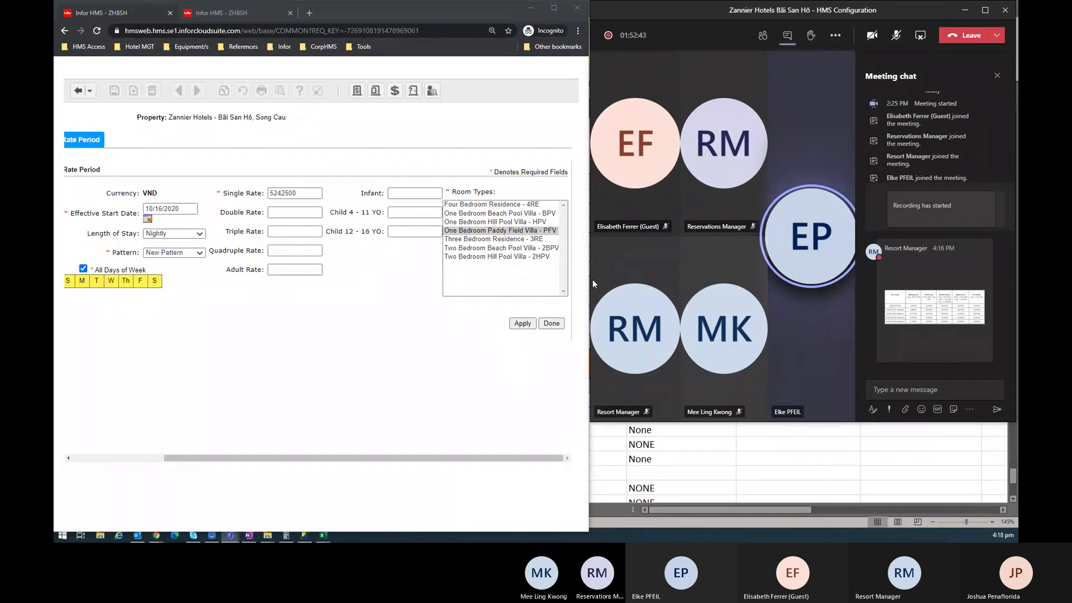
left_click_drag(854, 421, 860, 516)
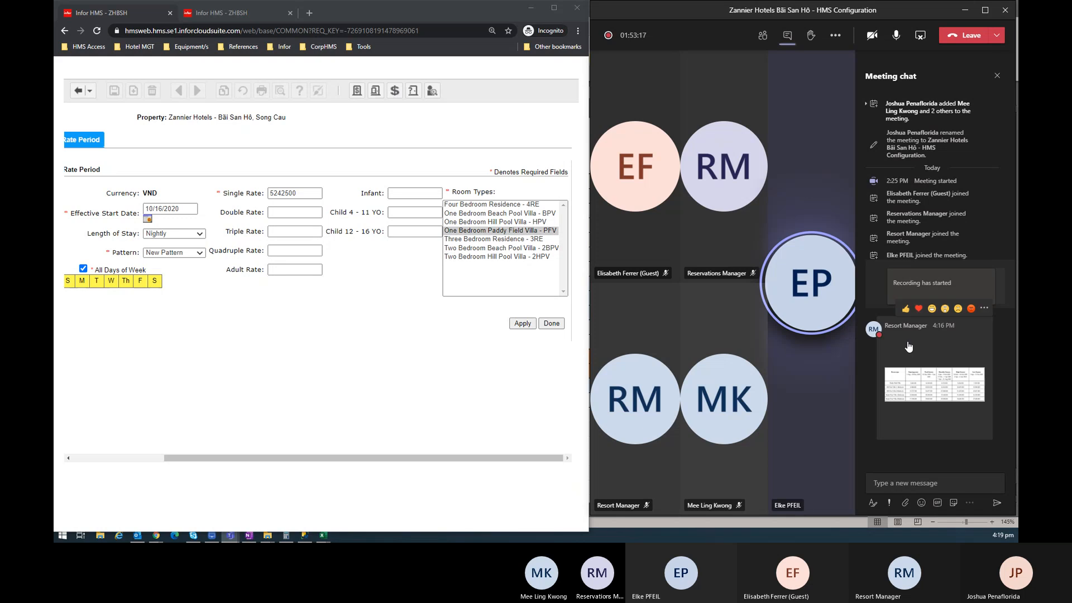
Reopen the season rate screenshot from the meeting chat to check the Paddy Field Villa rates, and close it
left_click(908, 374)
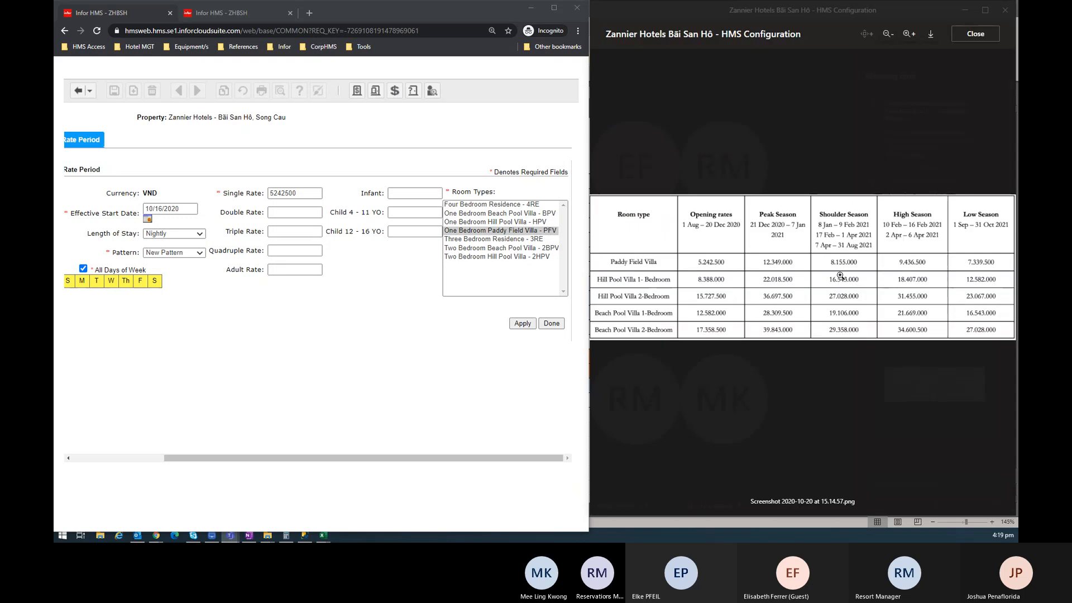
left_click(377, 216)
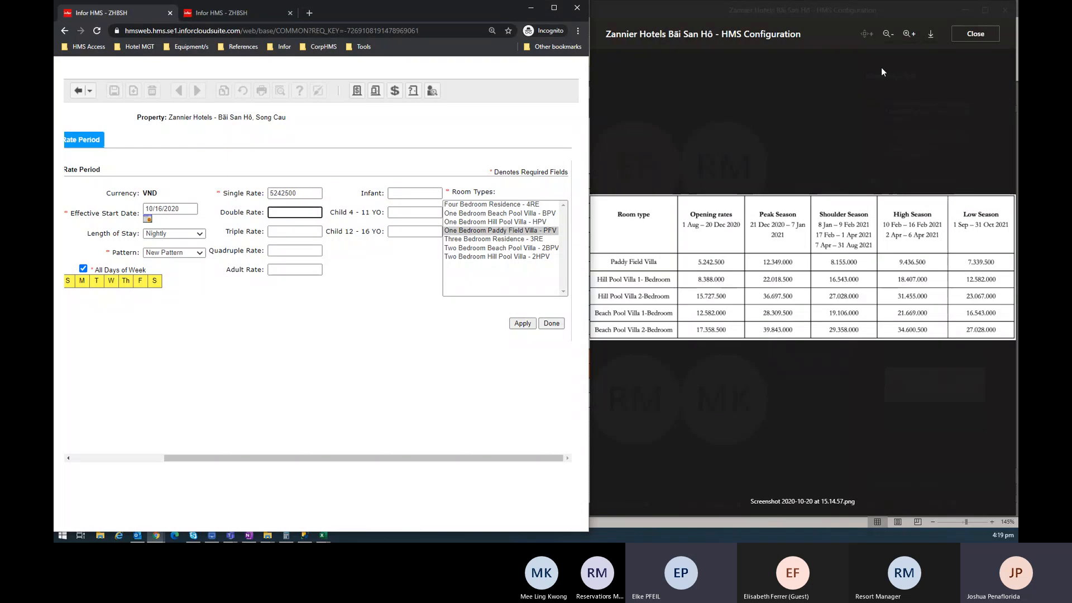
left_click(976, 36)
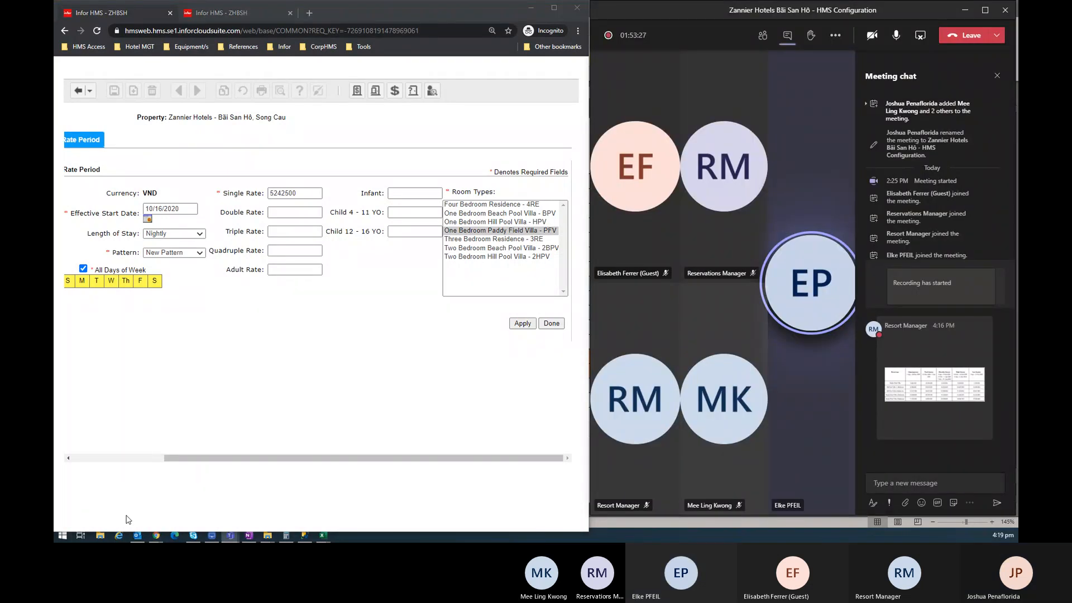
Switch to 1 Dec VND Rate structure BSH.pdf in Adobe Acrobat, move it off the rate form and collapse its tools pane
mouse_move(143, 540)
left_click(158, 497)
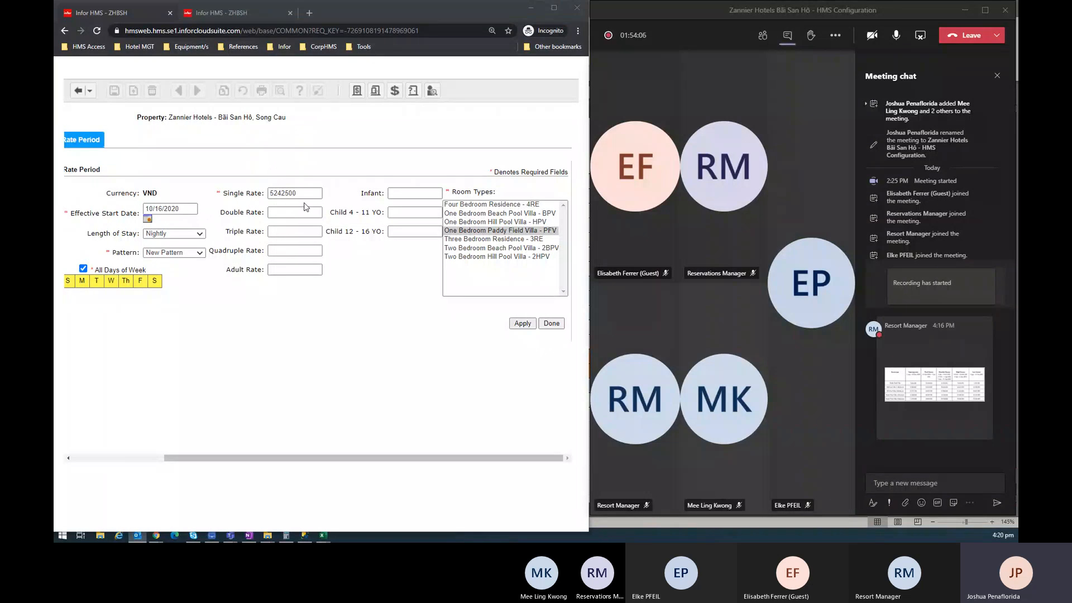
left_click_drag(307, 194, 274, 193)
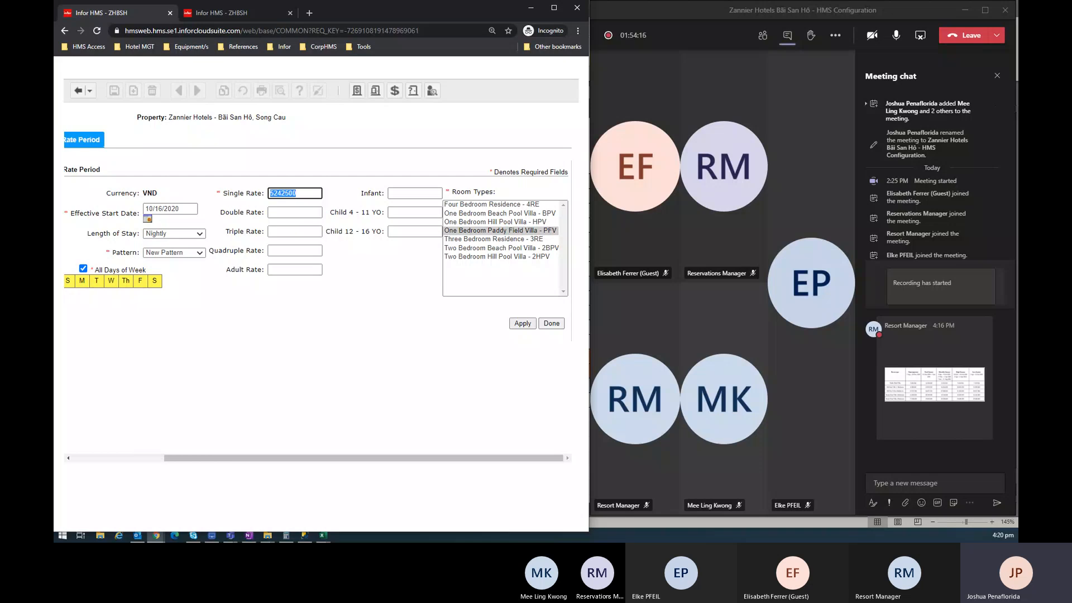
key("alt+Tab")
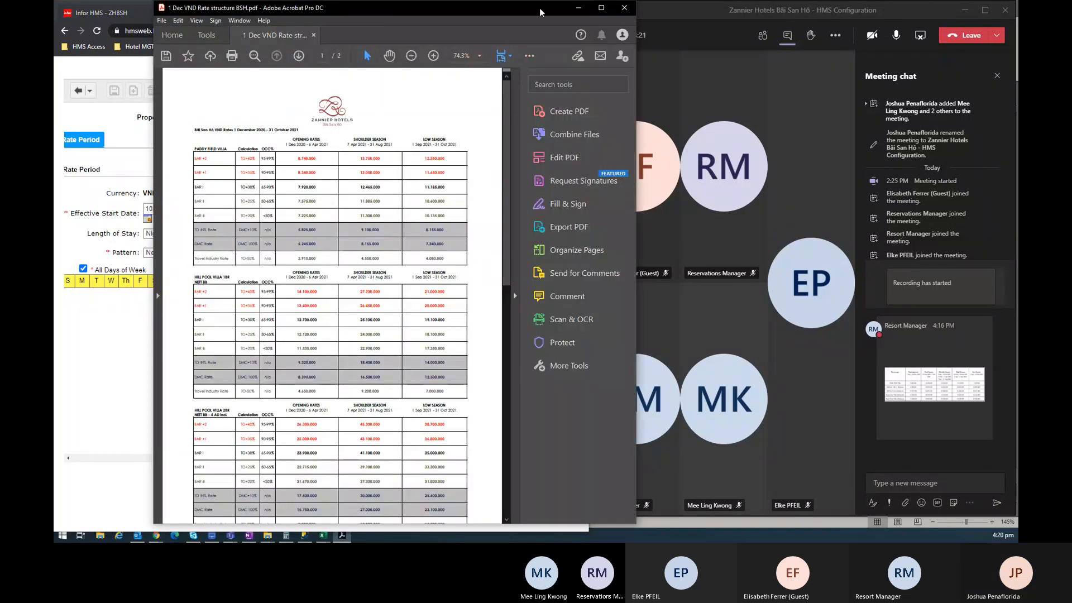
left_click_drag(527, 15, 833, 30)
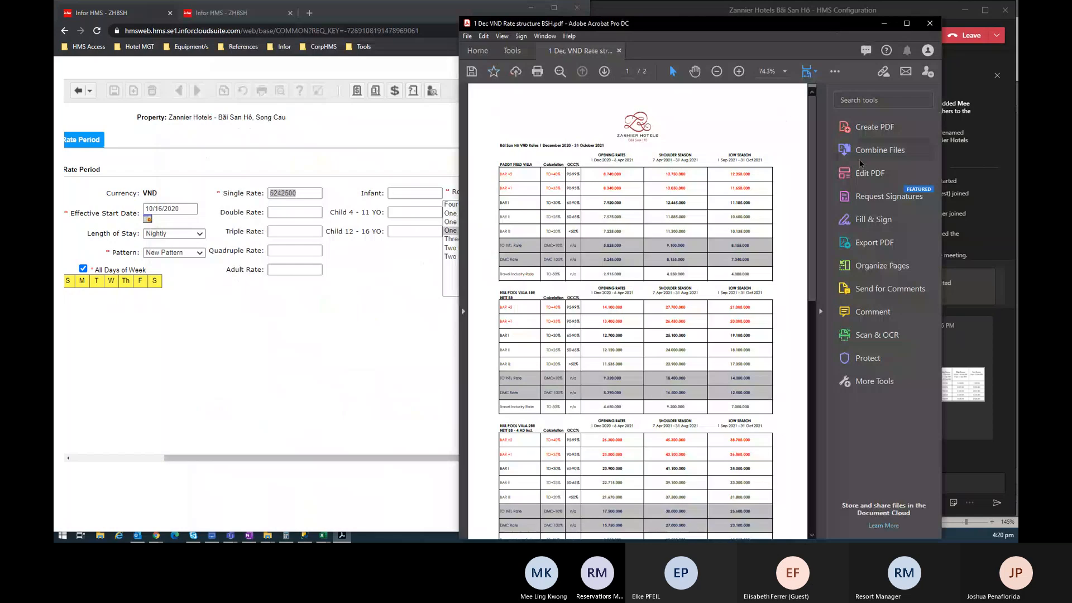
left_click(820, 311)
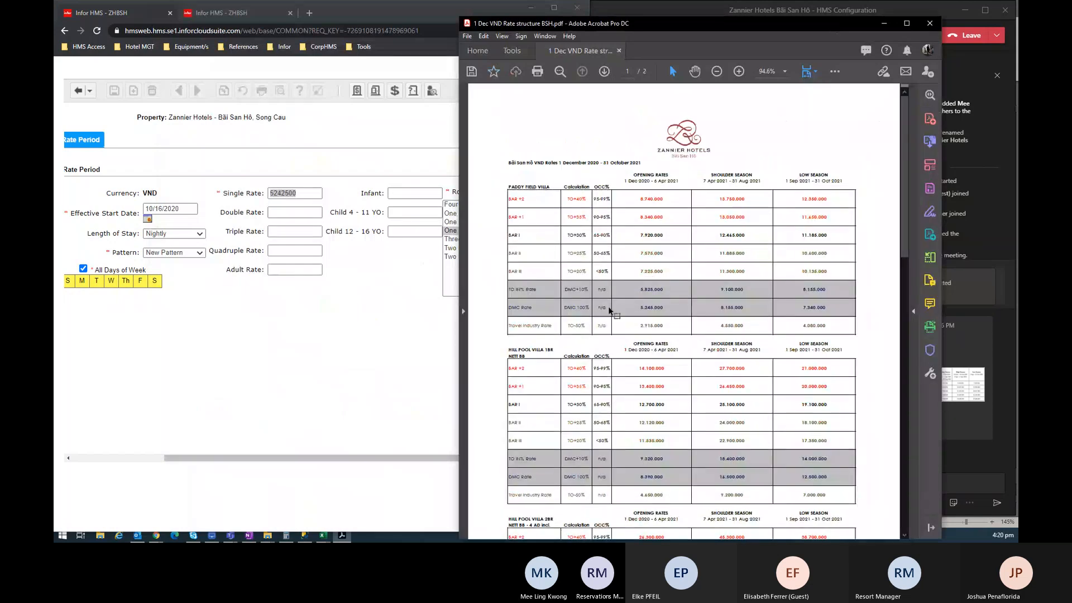
Fit the rate structure PDF beside the rate period form and enlarge its Paddy Field Villa rates to 125%
scroll(625, 315, "up", 2)
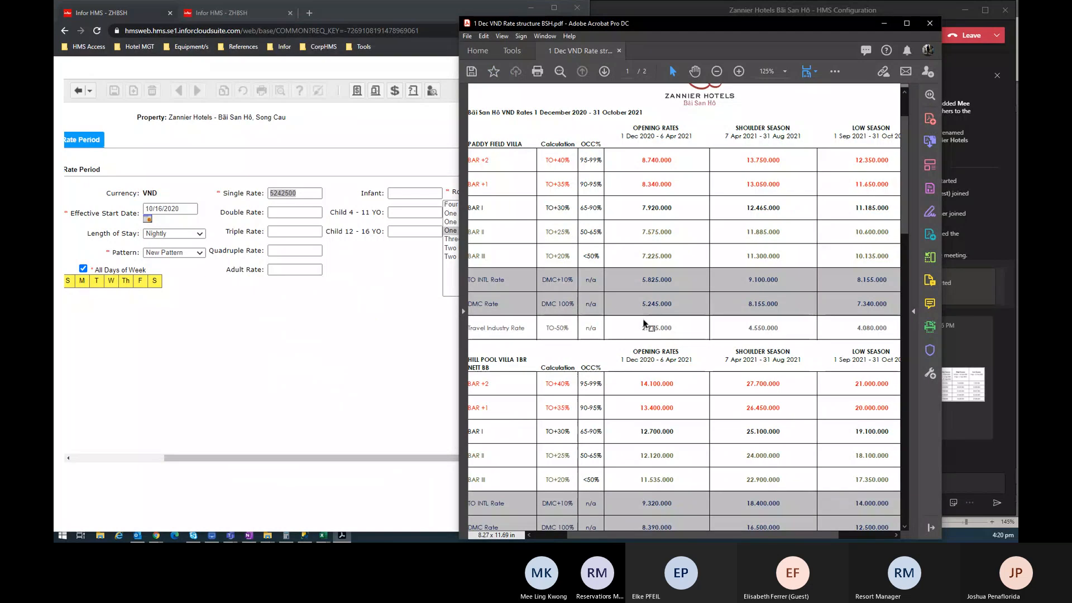
scroll(644, 323, "down", 1)
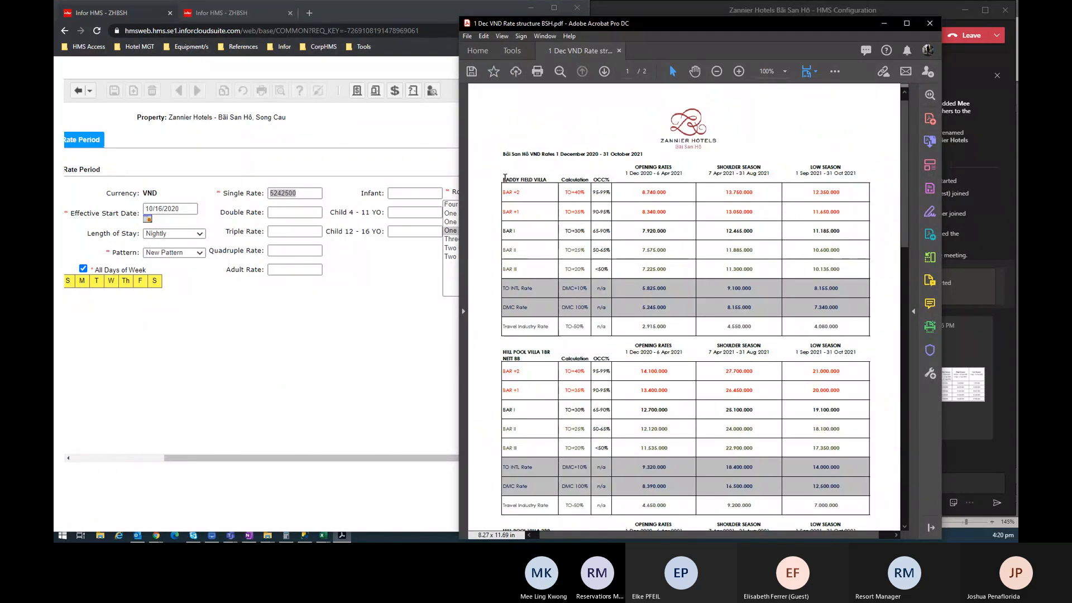
left_click_drag(763, 19, 825, 10)
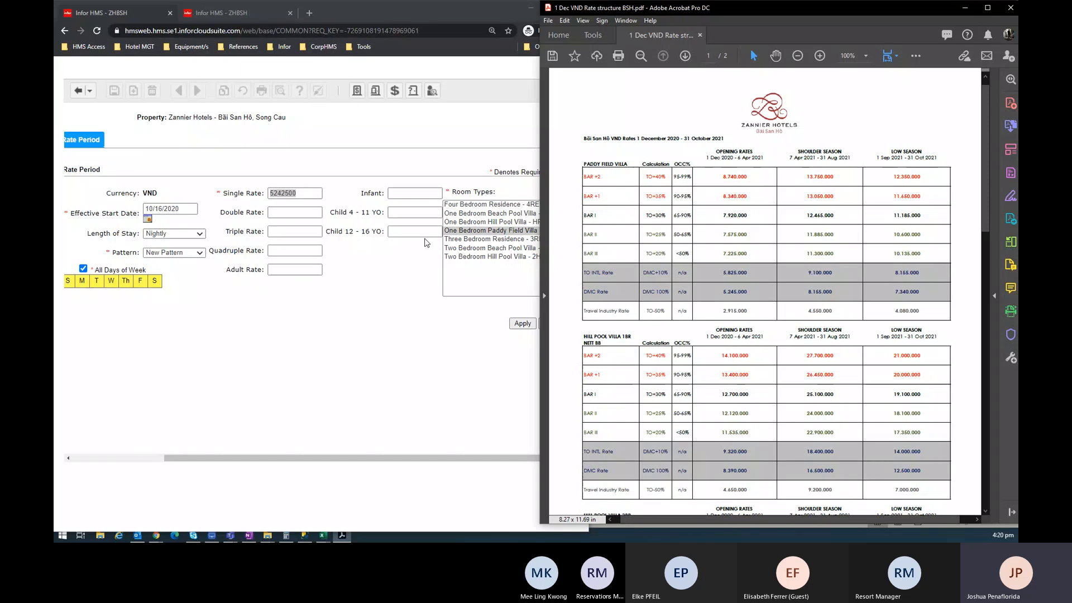
left_click(425, 242)
left_click(694, 291)
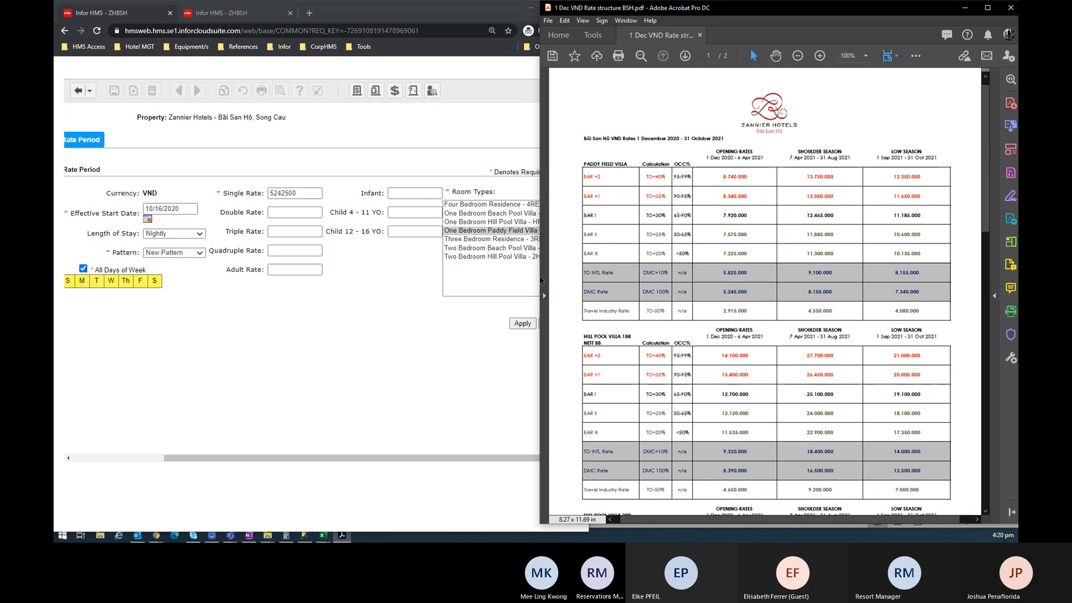
left_click_drag(540, 280, 579, 280)
scroll(775, 316, "up", 1)
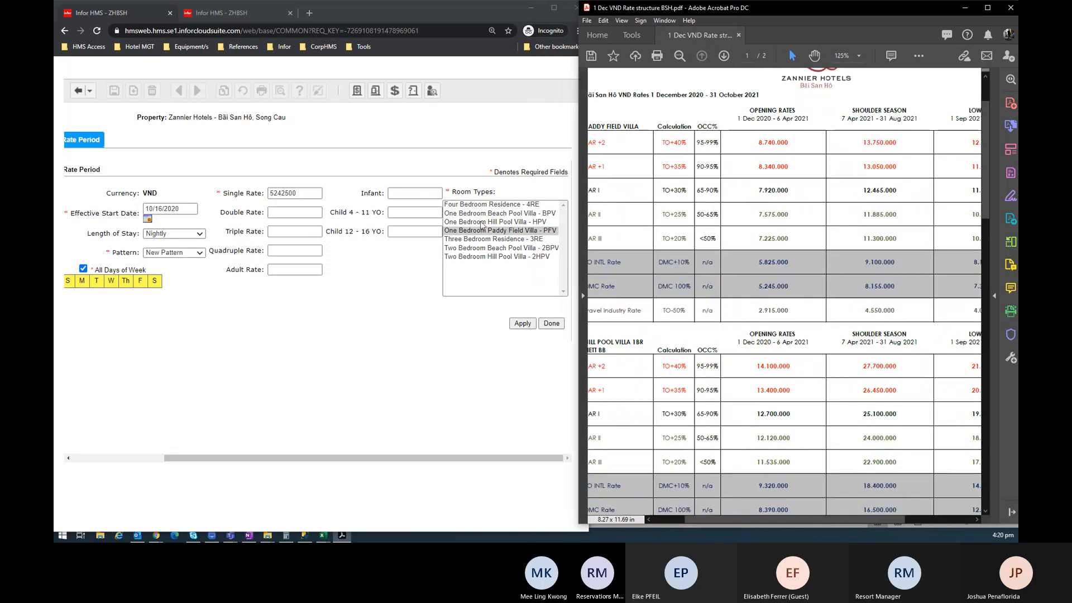
Set the Paddy Field Villa's double rate to 5242500 and move on to the triple rate
left_click(312, 193)
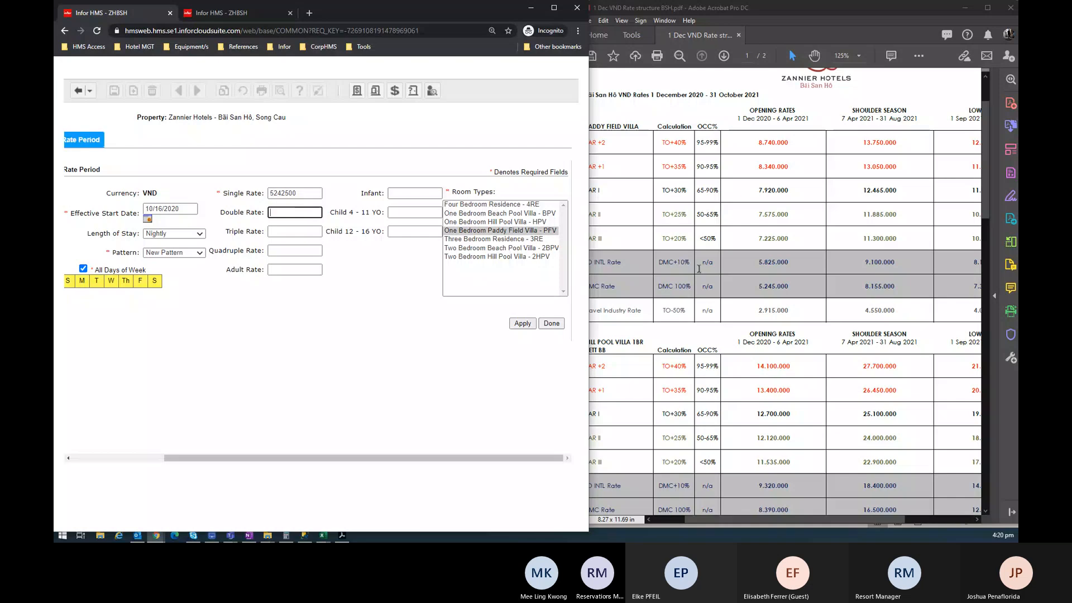
left_click(702, 262)
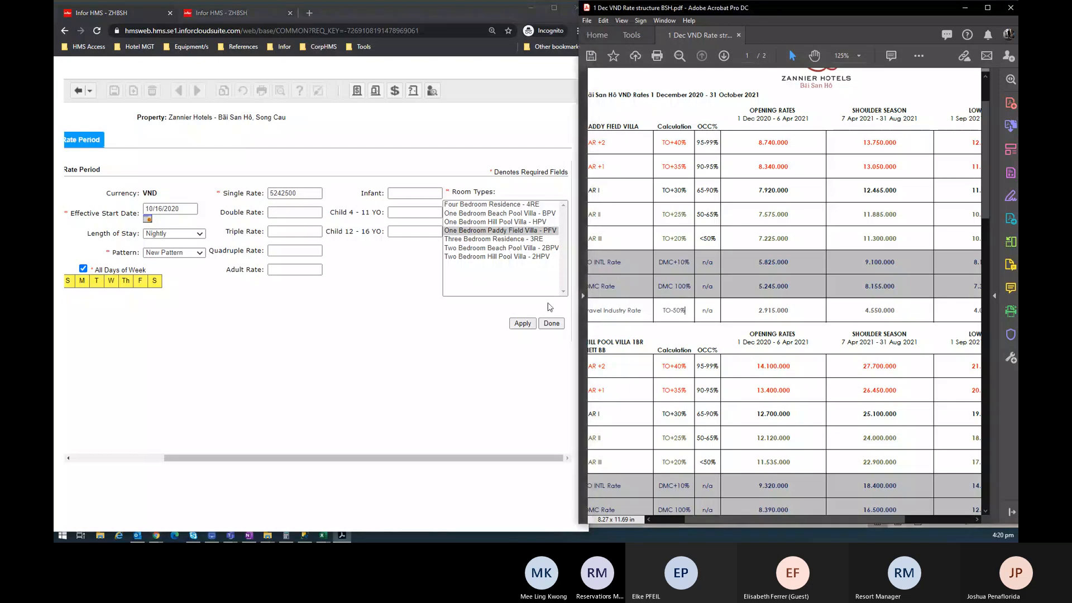
left_click(514, 299)
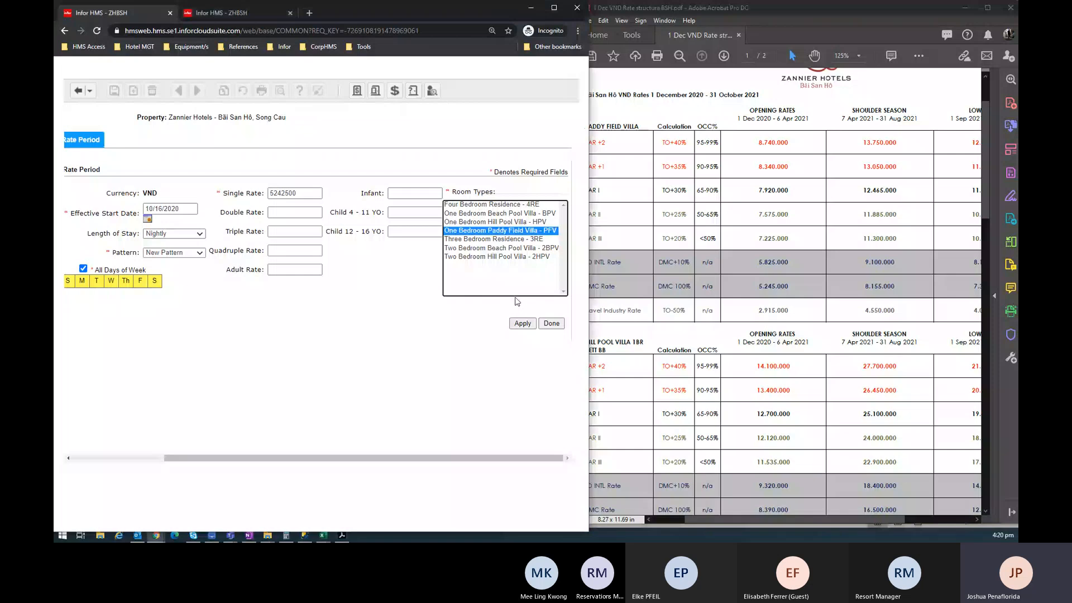
left_click(302, 213)
type("5242500")
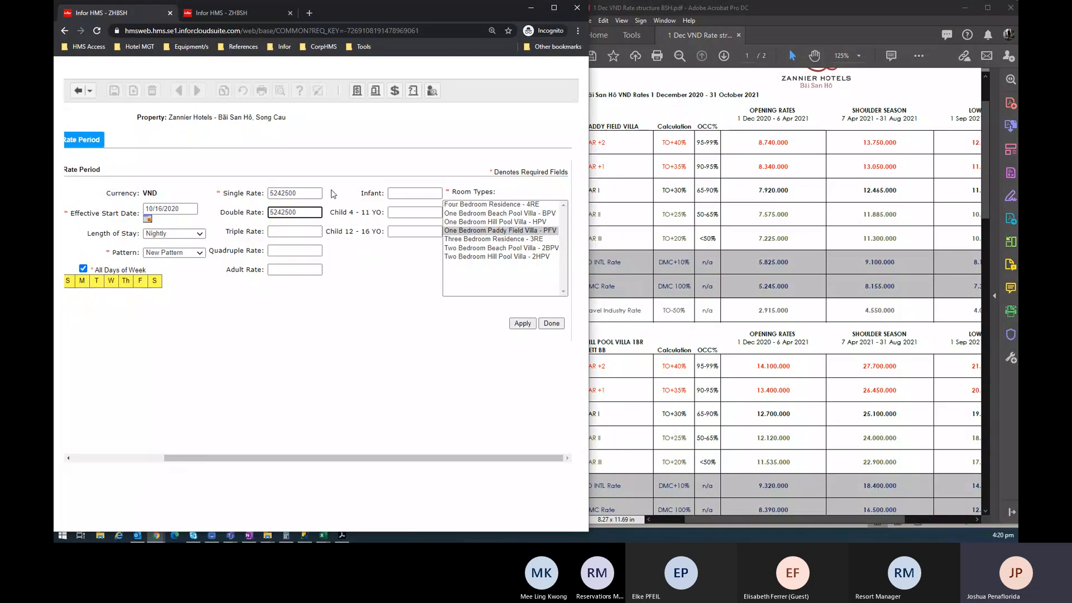
left_click(311, 229)
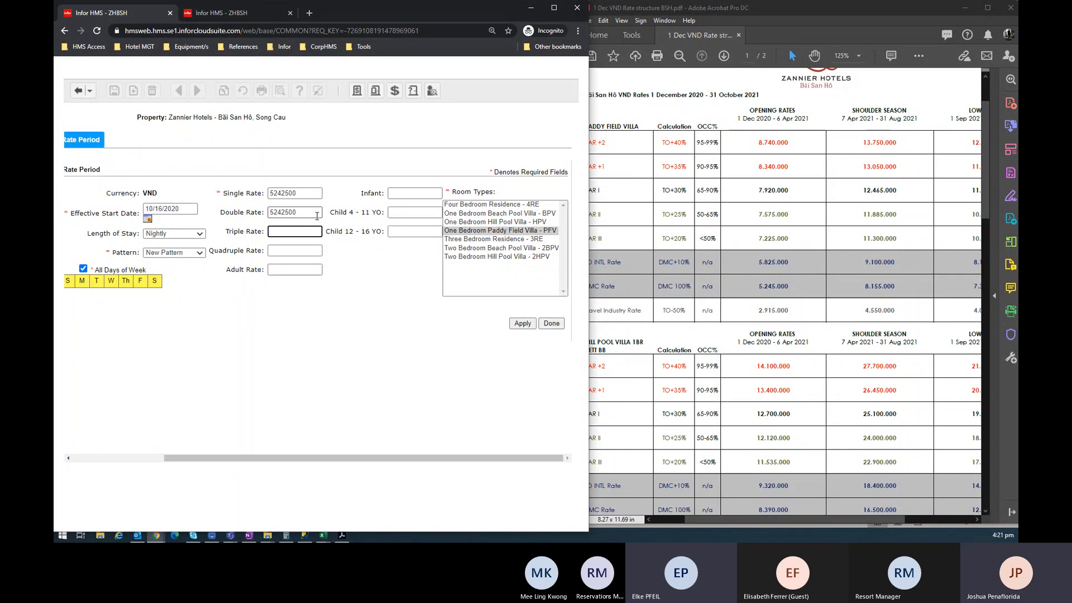
Copy the Paddy Field Villa's double rate of 5242500 into its triple and quadruple rates
double_click(316, 214)
key("ctrl+c")
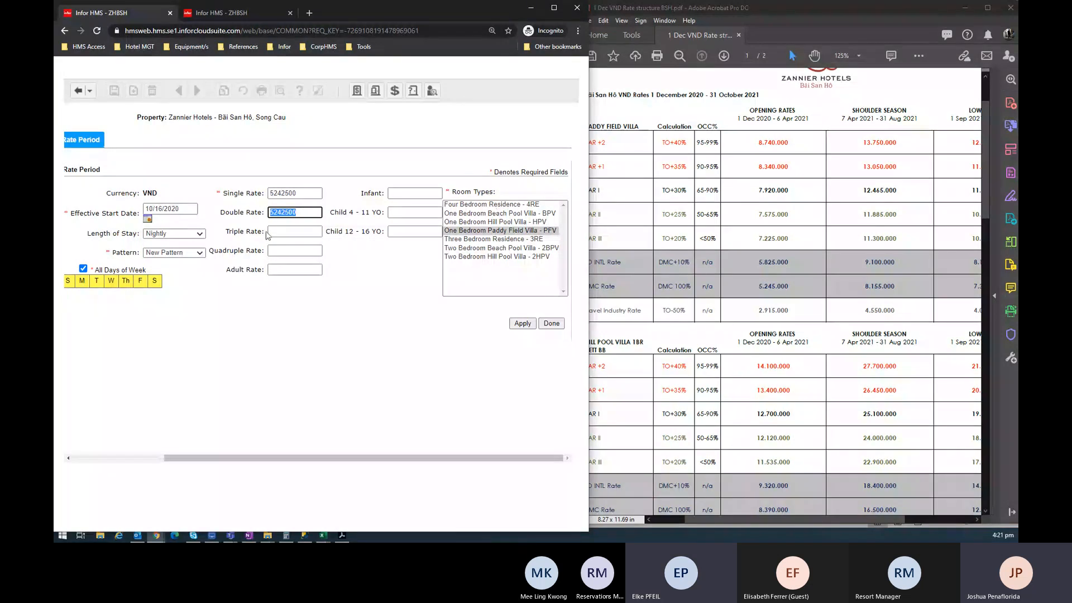
left_click(283, 227)
key("ctrl+v")
left_click(311, 248)
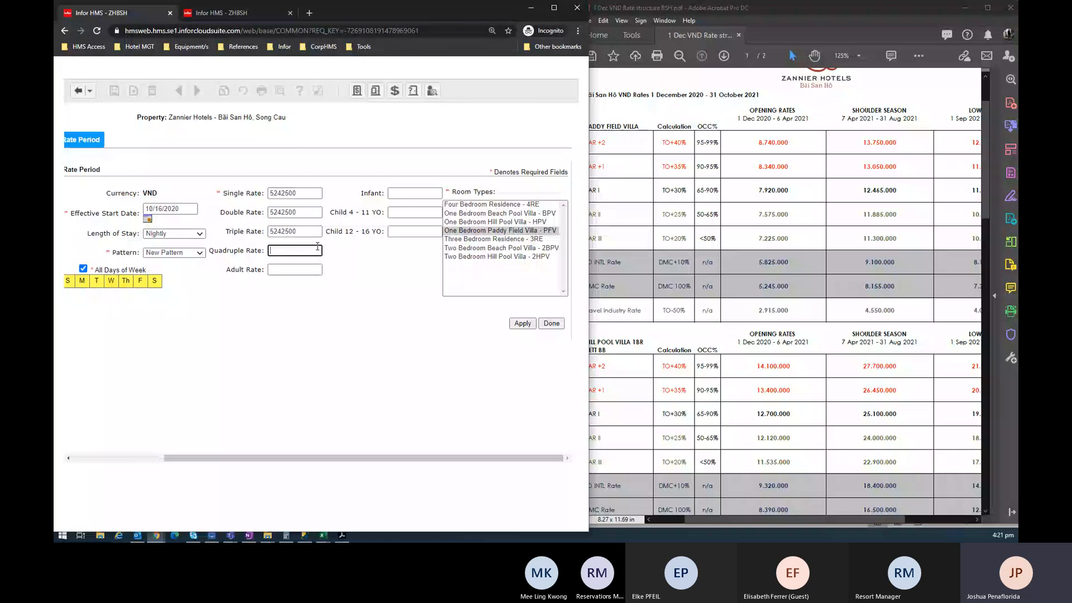
key("ctrl+v")
left_click(291, 267)
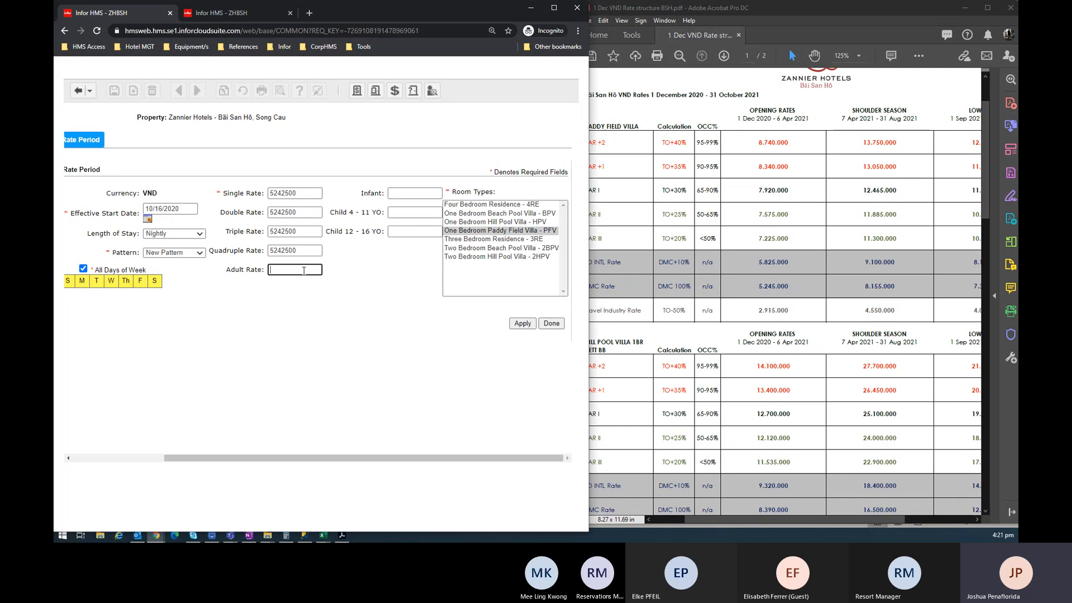
left_click(315, 251)
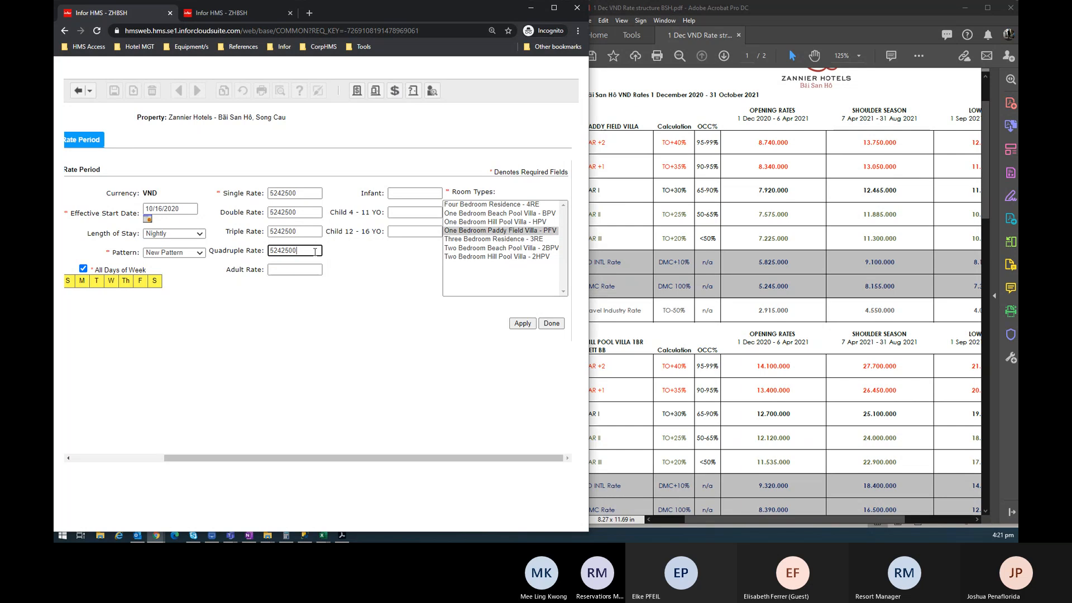
left_click(397, 195)
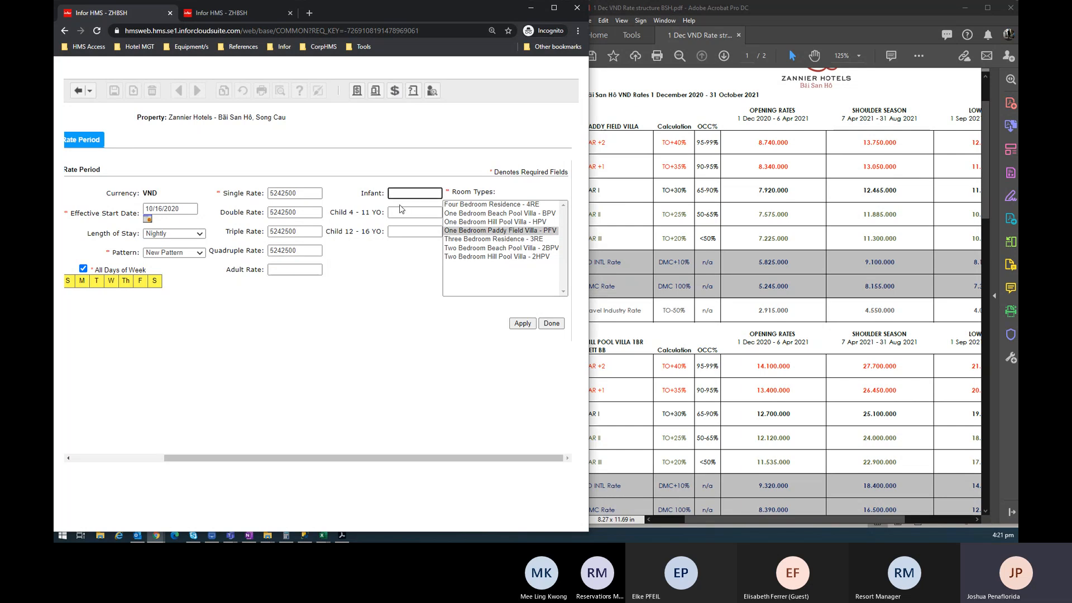
left_click(402, 212)
left_click(412, 231)
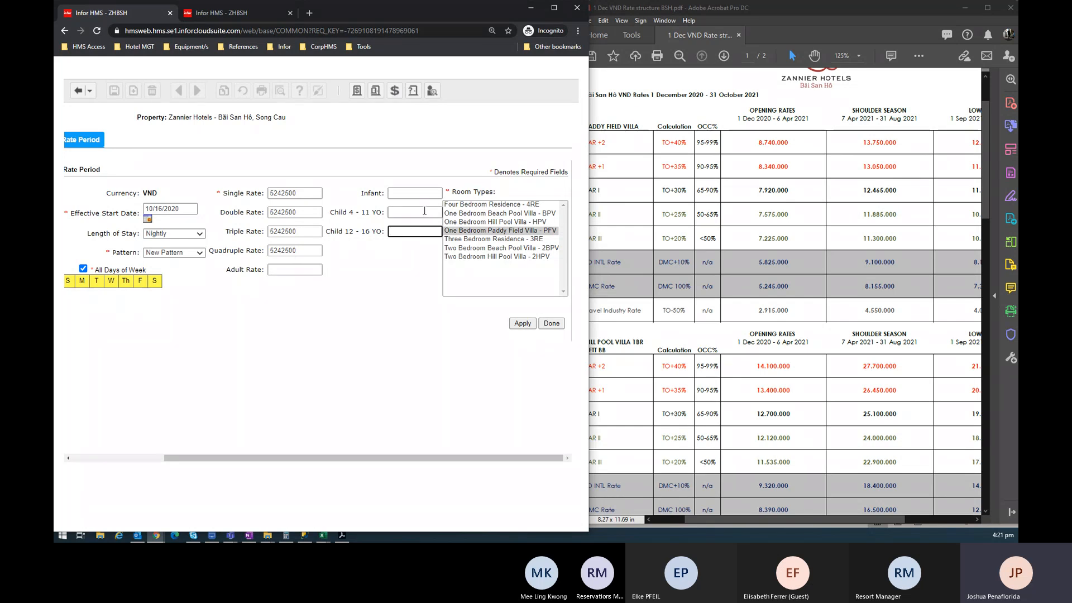
left_click(424, 212)
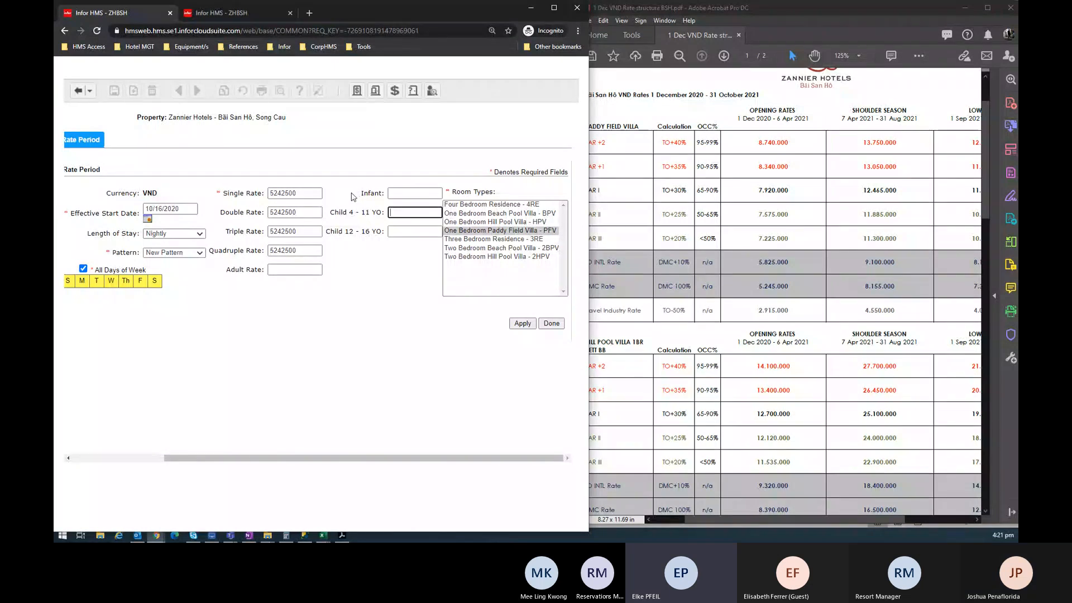
Keep One Bedroom Paddy Field Villa - PFV as the room type and apply its rates to the rate period
left_click(475, 231)
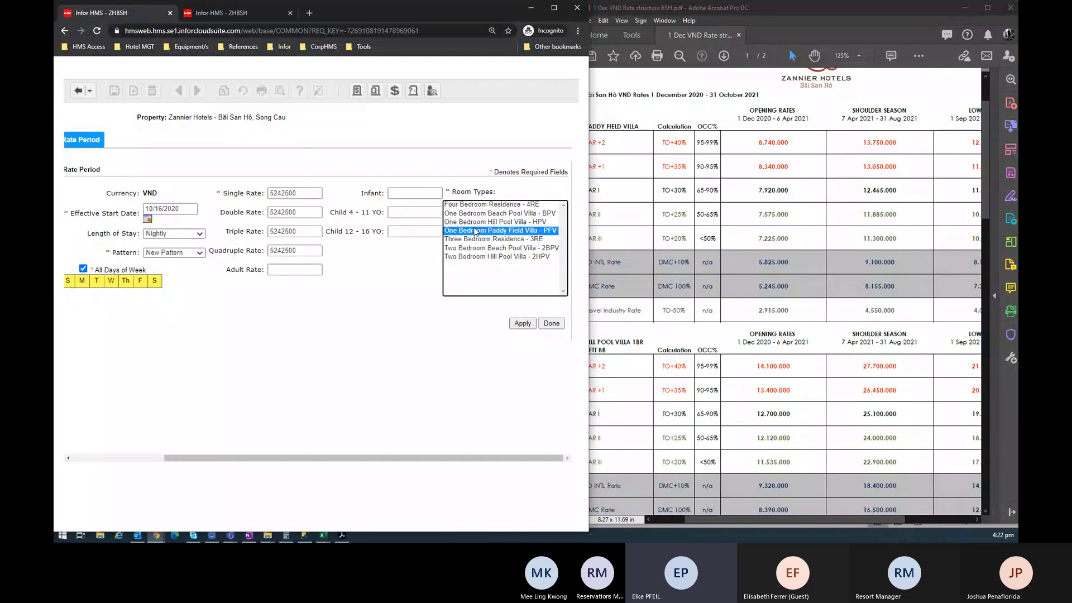
left_click(302, 250)
left_click_drag(295, 250, 243, 246)
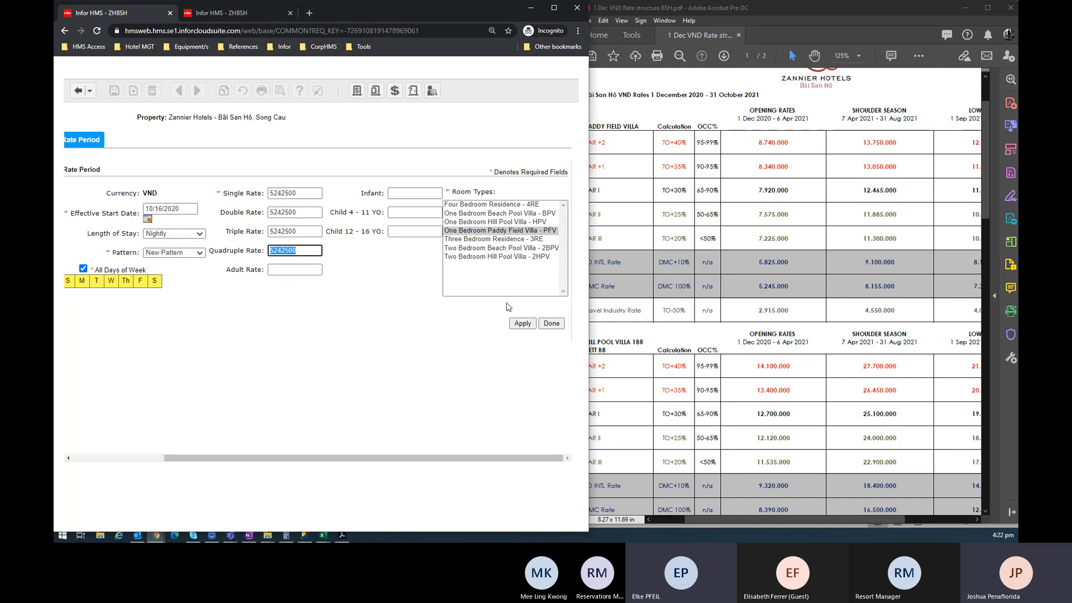
left_click(517, 230)
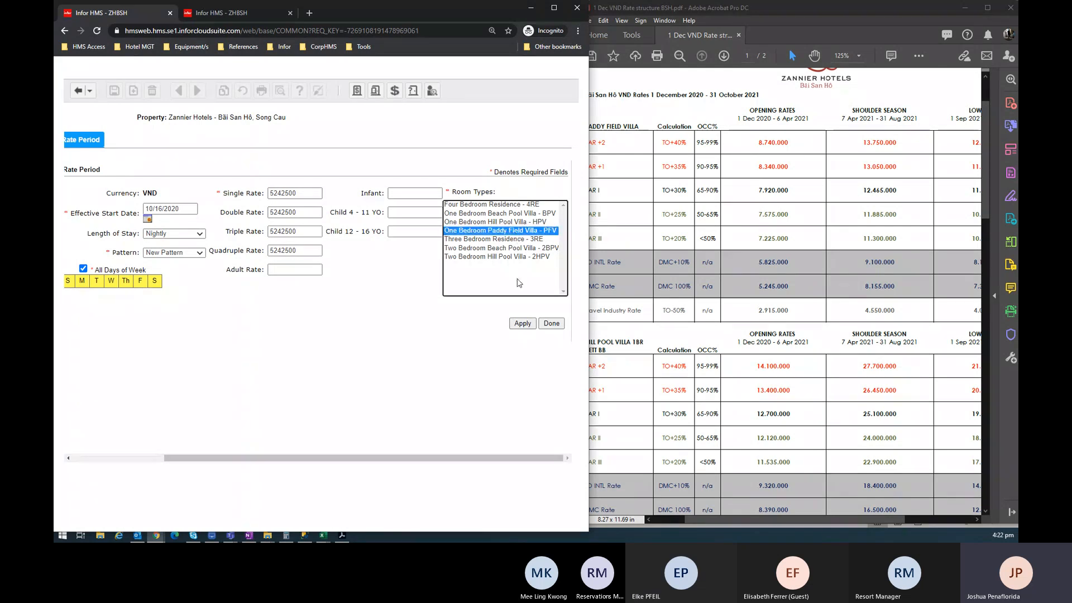
left_click(524, 325)
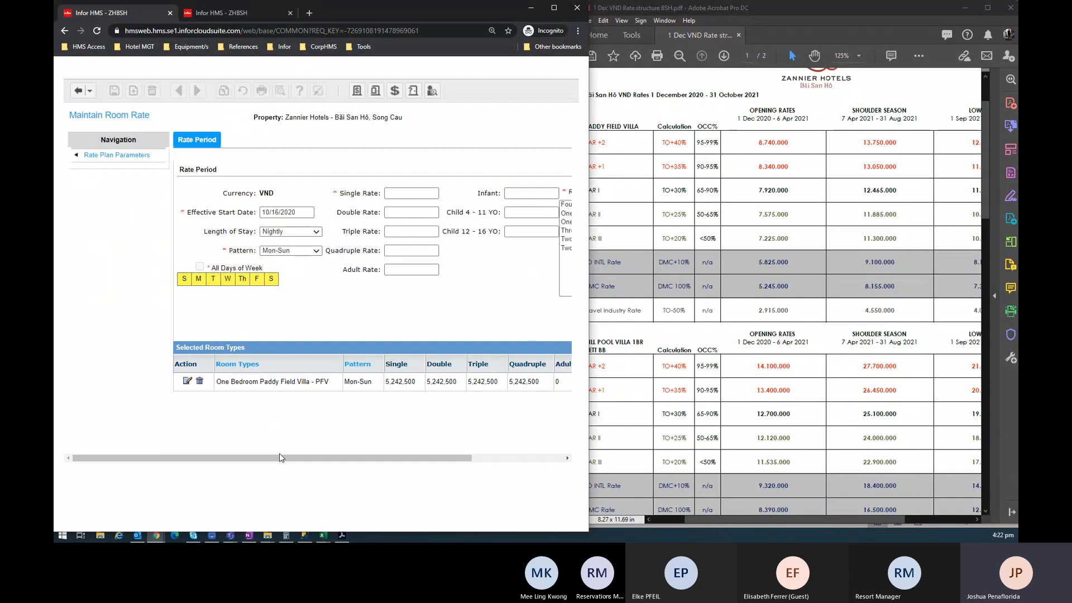
Copy the Hill Pool Villa 1BR opening-season DMC rate from the PDF in Adobe Acrobat and select room type One Bedroom Hill Pool Villa - HPV
left_click_drag(285, 461, 380, 466)
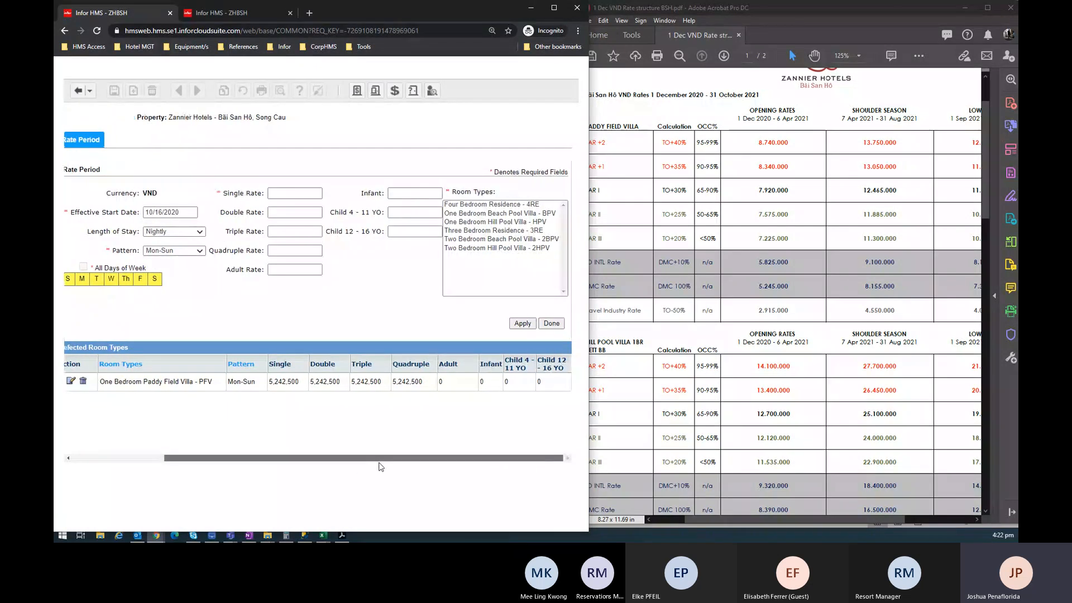
left_click(668, 356)
scroll(668, 356, "down", 2)
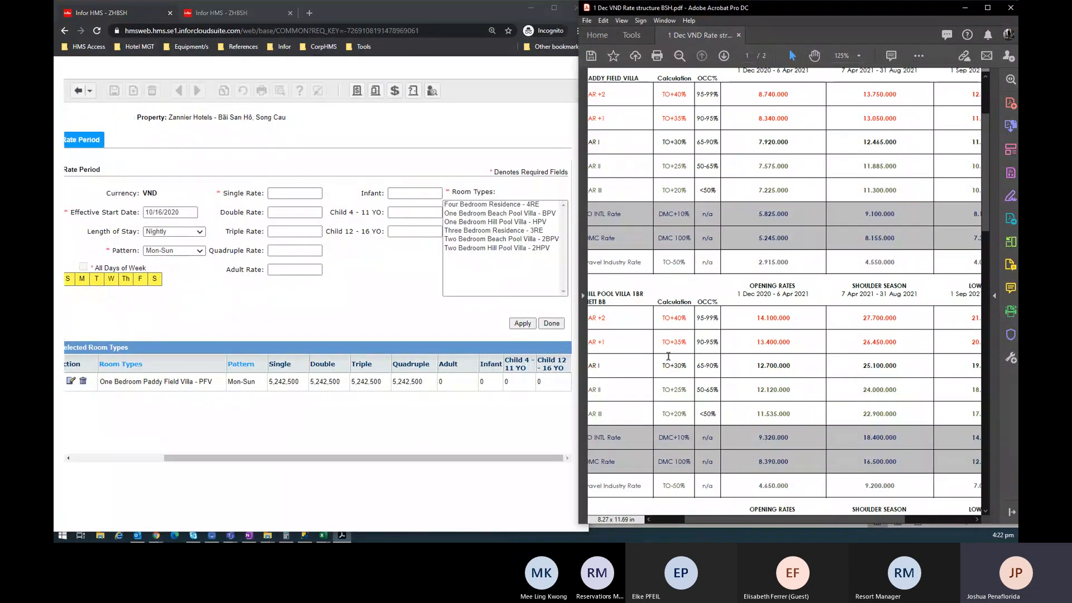
scroll(773, 436, "down", 1)
scroll(770, 414, "up", 6)
scroll(698, 402, "left", 2)
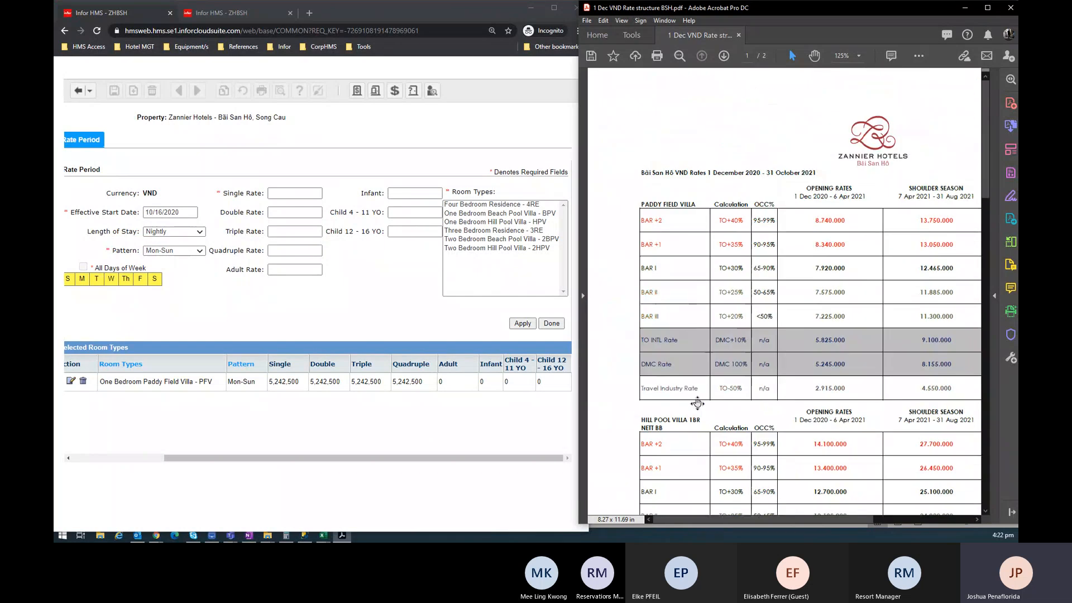
scroll(698, 402, "down", 9)
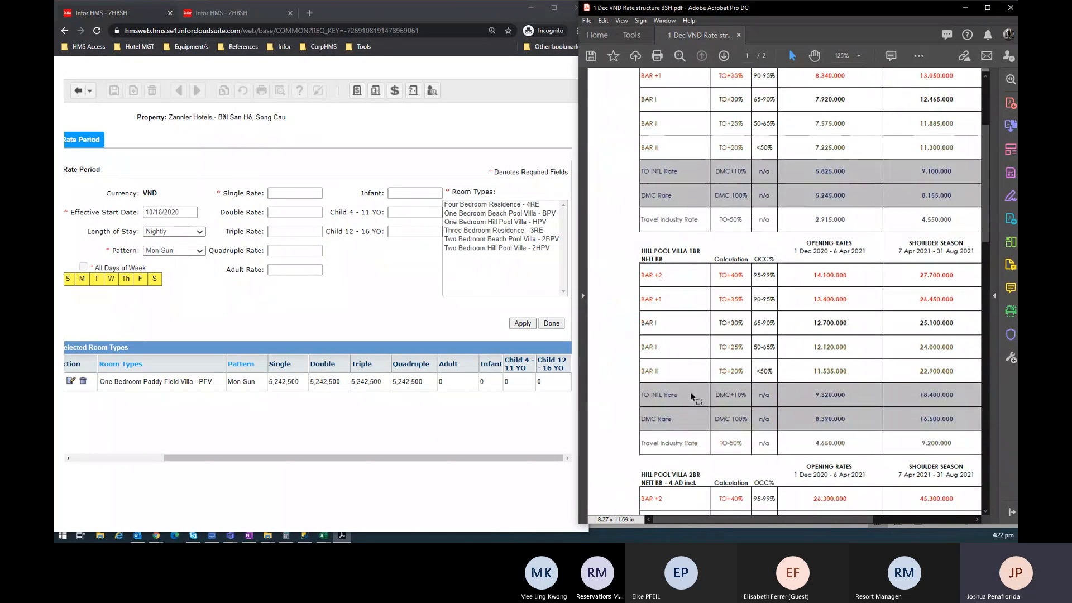
scroll(691, 393, "right", 3)
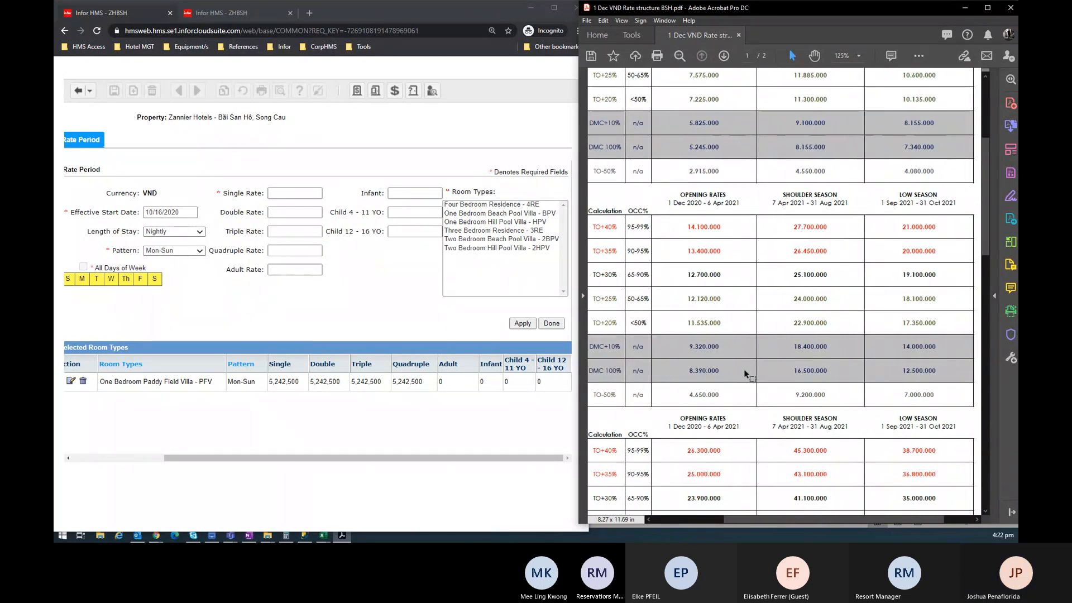
double_click(720, 370)
key("ctrl+c")
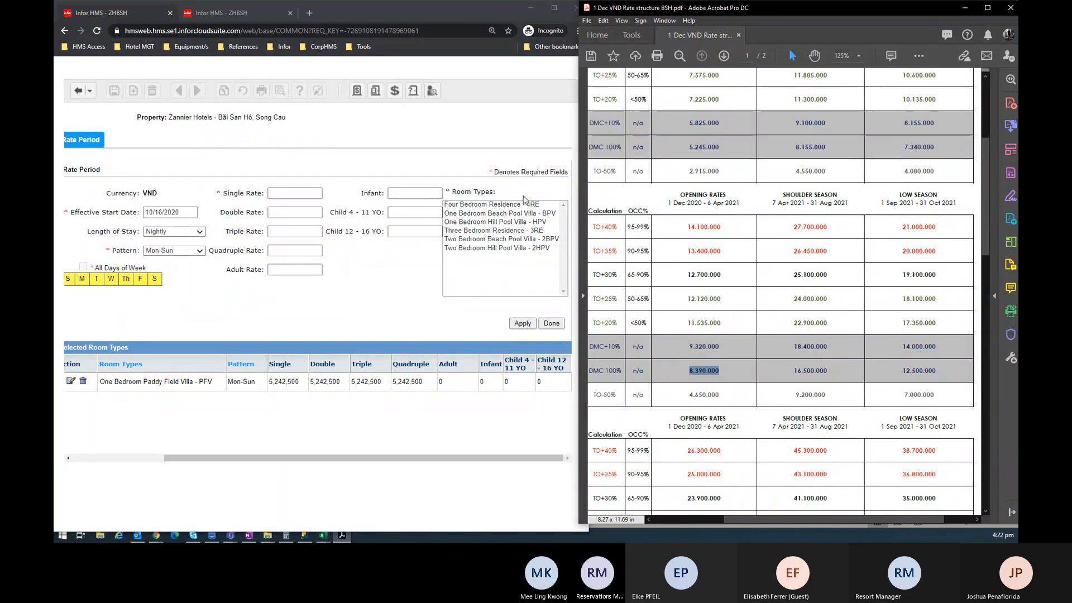
left_click(496, 222)
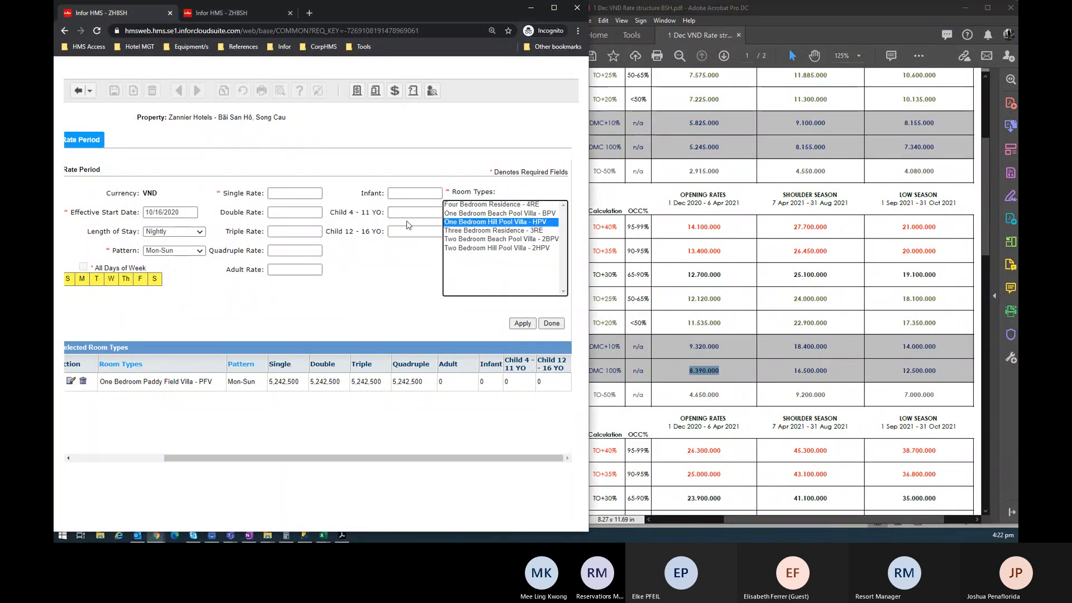
Check the villa heading in the PDF and set the One Bedroom Hill Pool Villa's single rate to 8390000, without separators
left_click(694, 268)
scroll(694, 268, "left", 3)
scroll(672, 270, "right", 3)
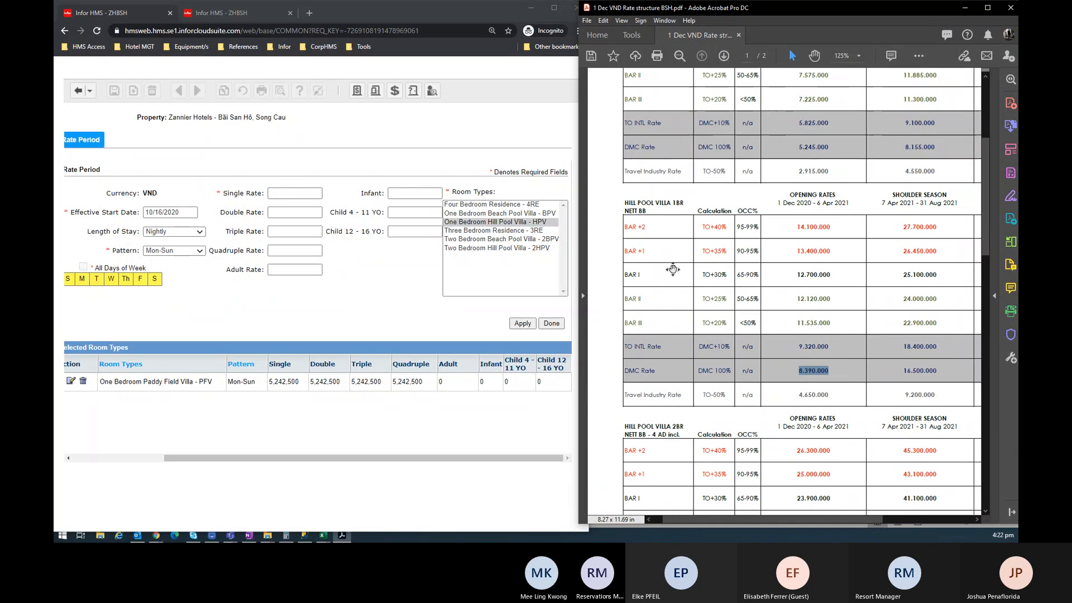
left_click(303, 191)
key("ctrl+v")
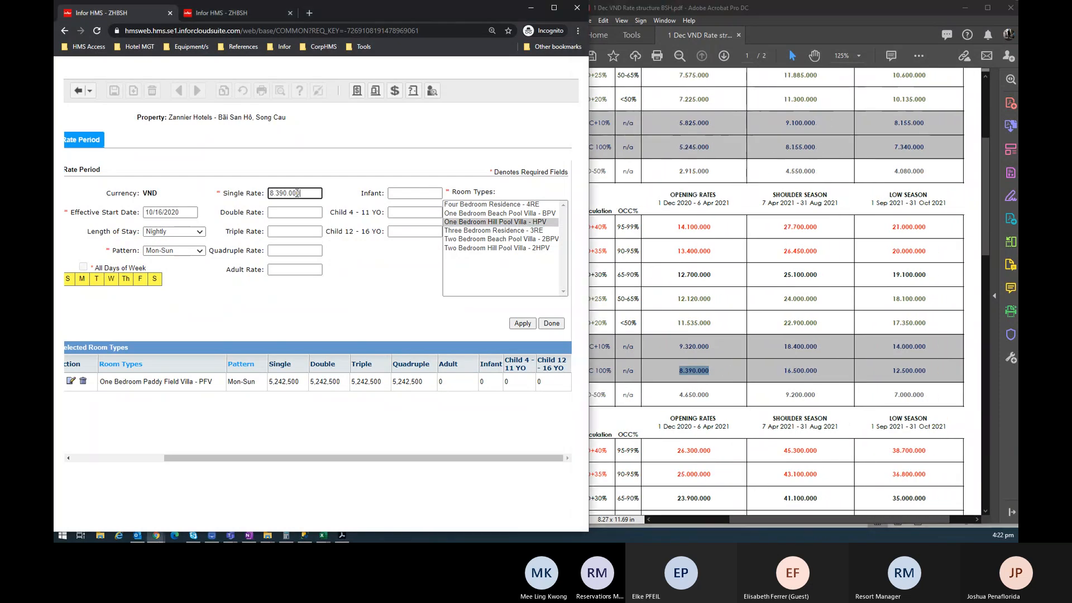
key("Left")
key("Left")
key("Left")
key("BackSpace")
key("Left")
key("Left")
key("Left")
key("BackSpace")
key("Tab")
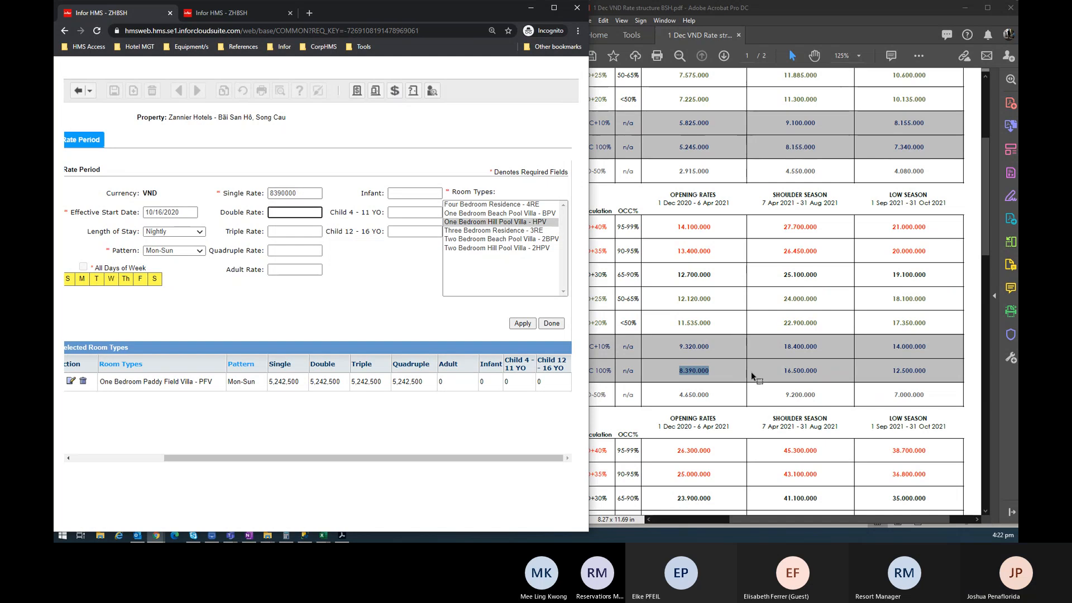
Copy the single rate 8390000 into the double, triple and quadruple rates and apply the One Bedroom Hill Pool Villa's rates
key("shift+Tab")
key("ctrl+c")
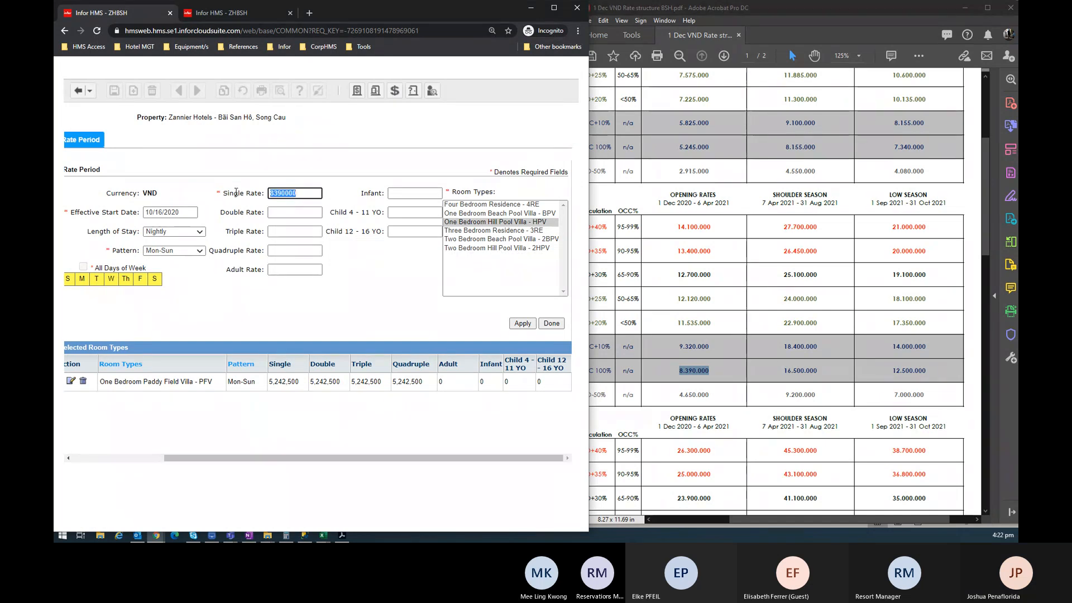
key("Tab")
key("ctrl+v")
key("Tab")
key("ctrl+v")
key("Tab")
key("ctrl+v")
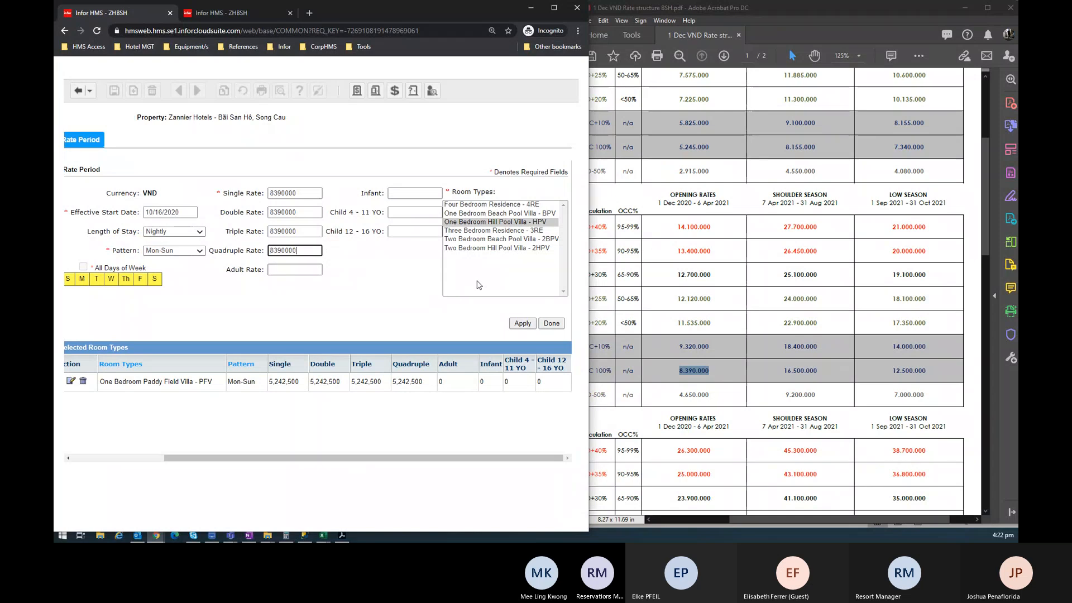
left_click(519, 325)
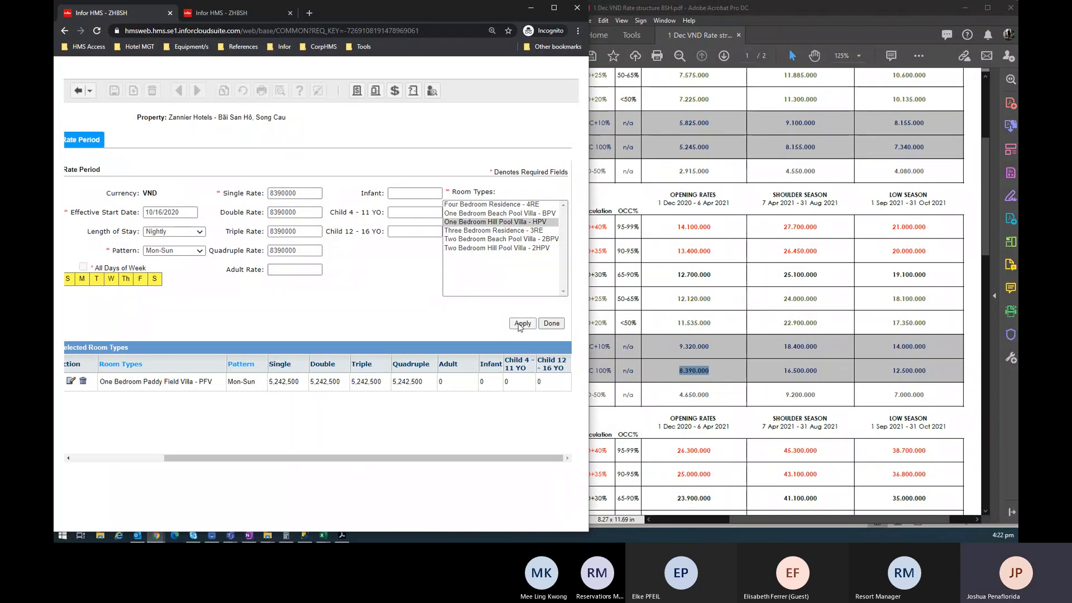
Find the Hill Pool Villa 2BR table in the rate structure PDF and copy its opening-season DMC rate
scroll(730, 335, "down", 2)
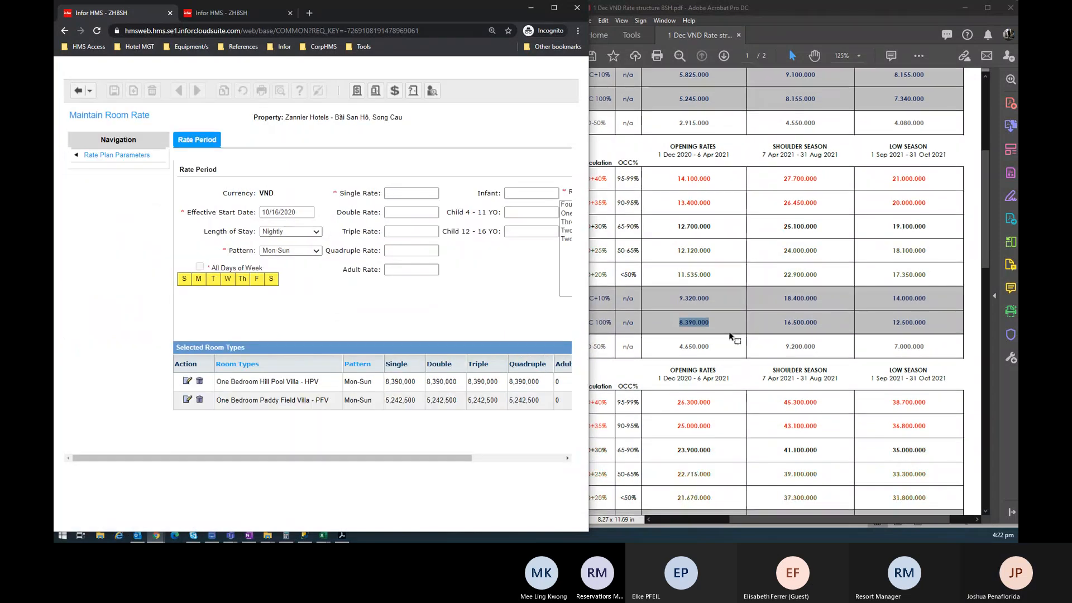
scroll(729, 336, "down", 4)
middle_click(729, 336)
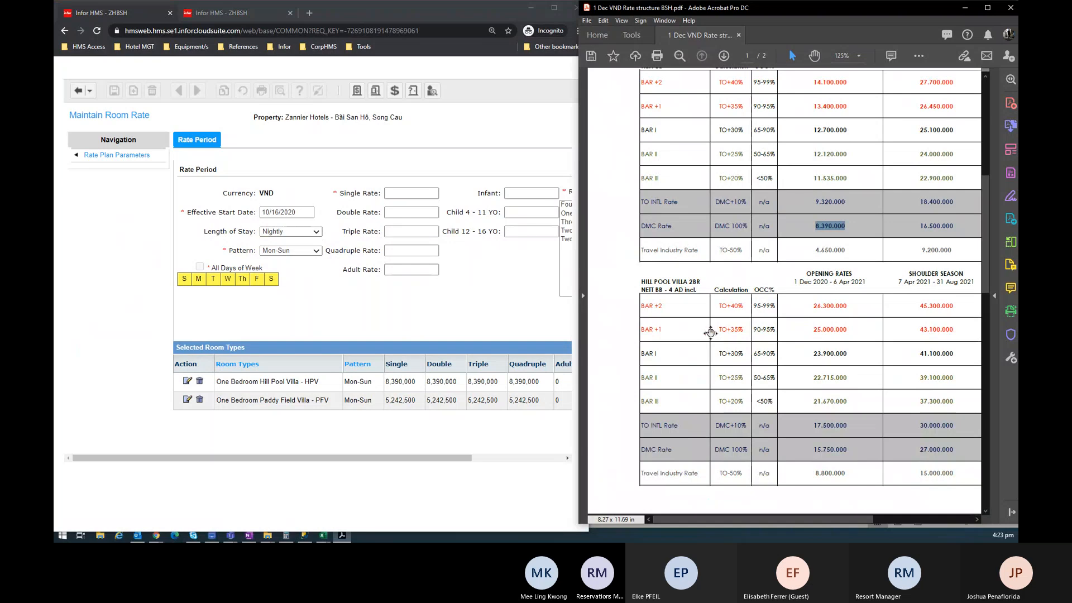
scroll(710, 332, "right", 3)
scroll(706, 422, "down", 1)
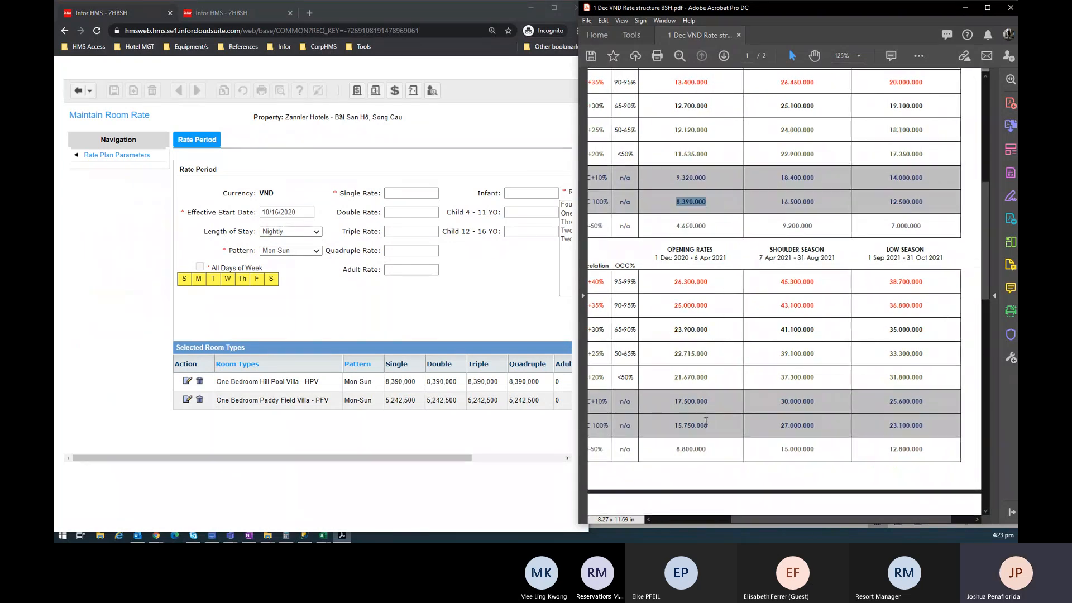
scroll(705, 421, "left", 5)
left_click_drag(848, 427, 802, 425)
key("ctrl+c")
Set the single rate for the two-bedroom hill pool villa to 15750000, without separators
left_click(421, 195)
key("ctrl+v")
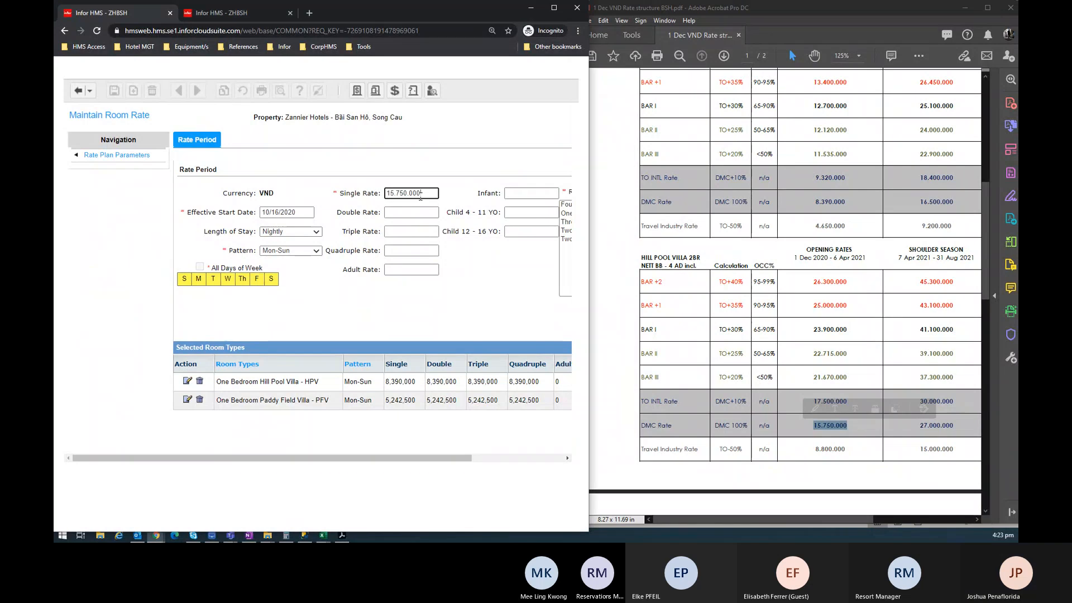
key("BackSpace")
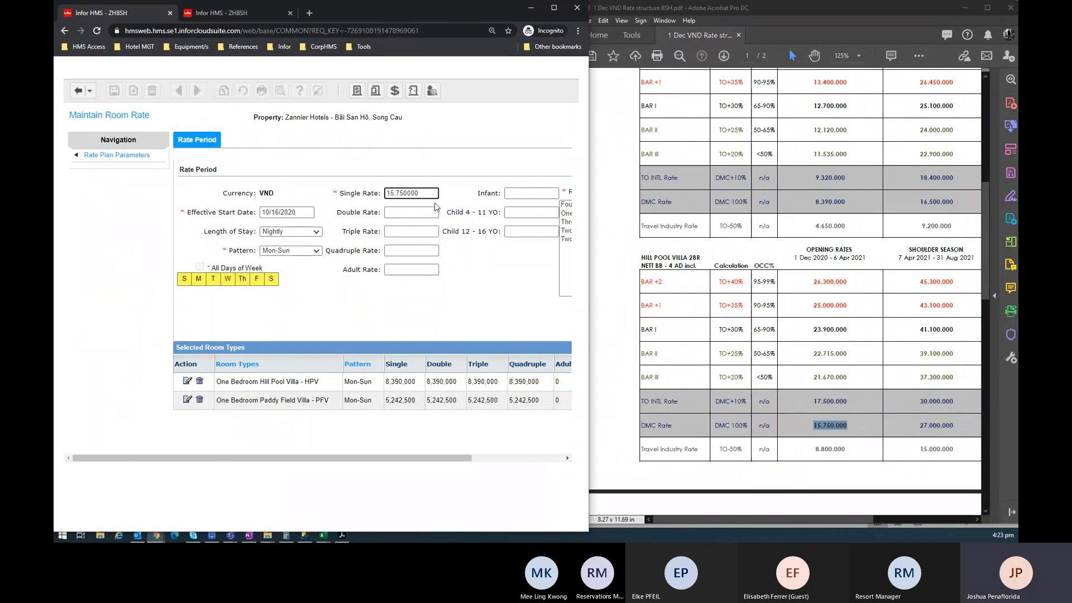
key("Left")
key("Left")
key("Left")
key("Left")
key("BackSpace")
Copy the single rate 15750000 into the double, triple and quadruple rates
key("ctrl+a")
left_click(425, 211)
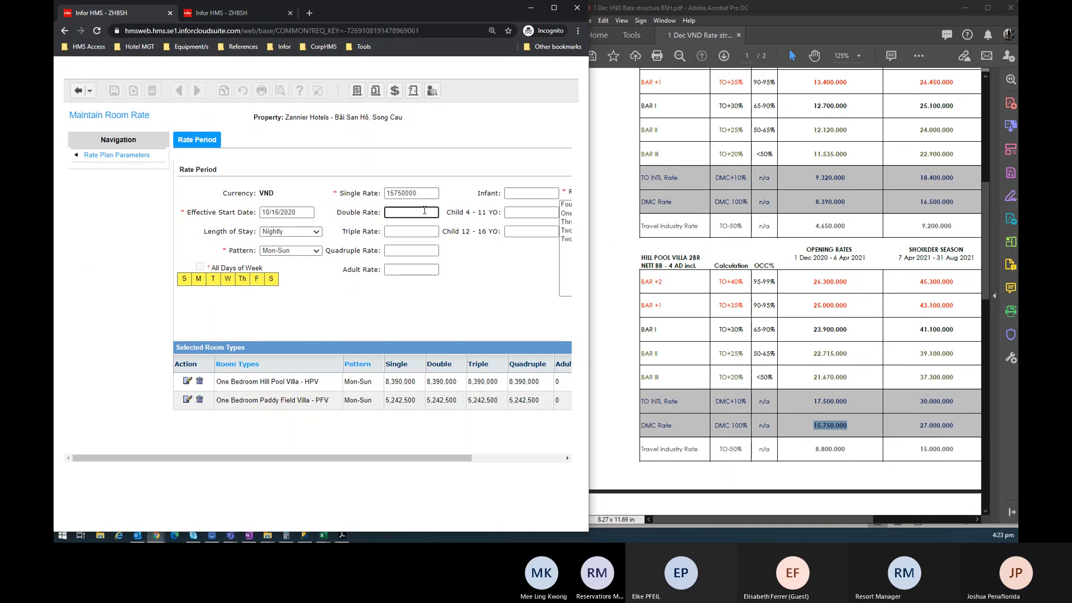
key("ctrl+v")
left_click(412, 231)
key("ctrl+v")
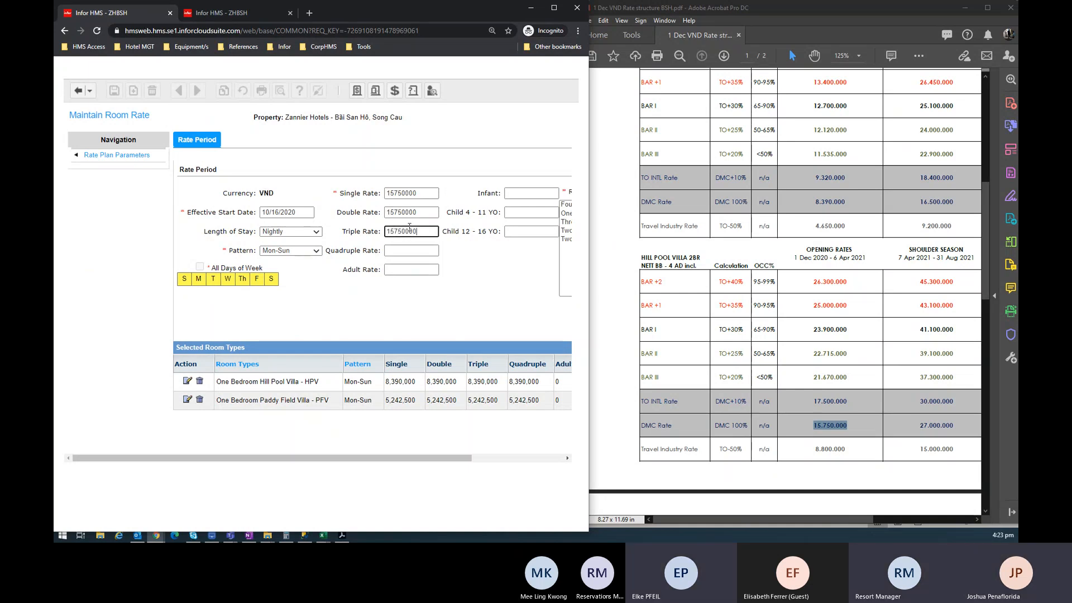
left_click(419, 249)
key("ctrl+v")
key("ctrl+b")
Select Two Bedroom Hill Pool Villa - 2HPV as the room type and apply its rates to the rate period
left_click(554, 90)
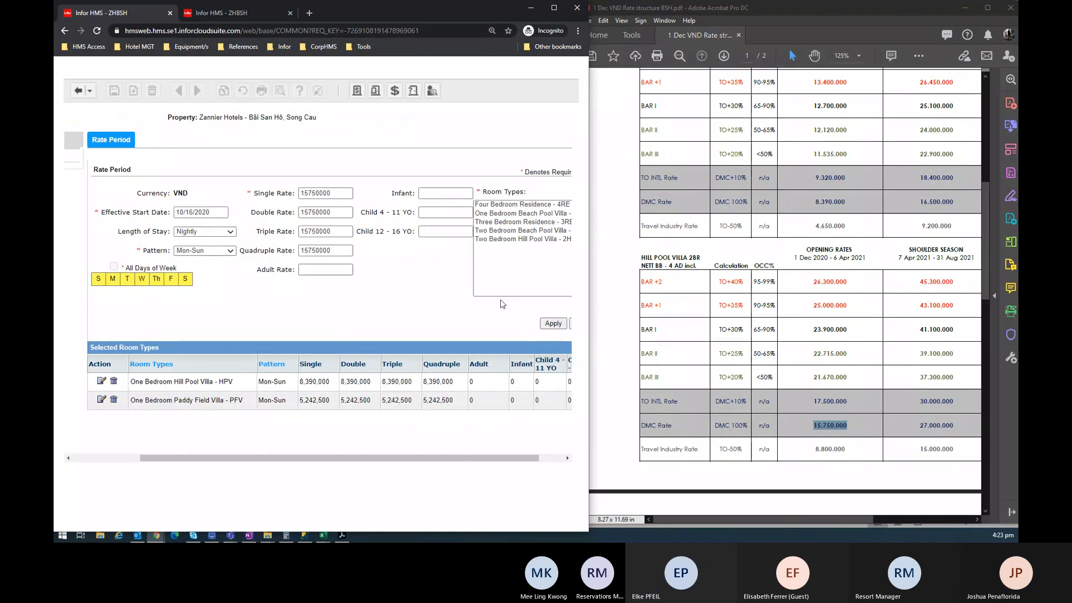
left_click(493, 233)
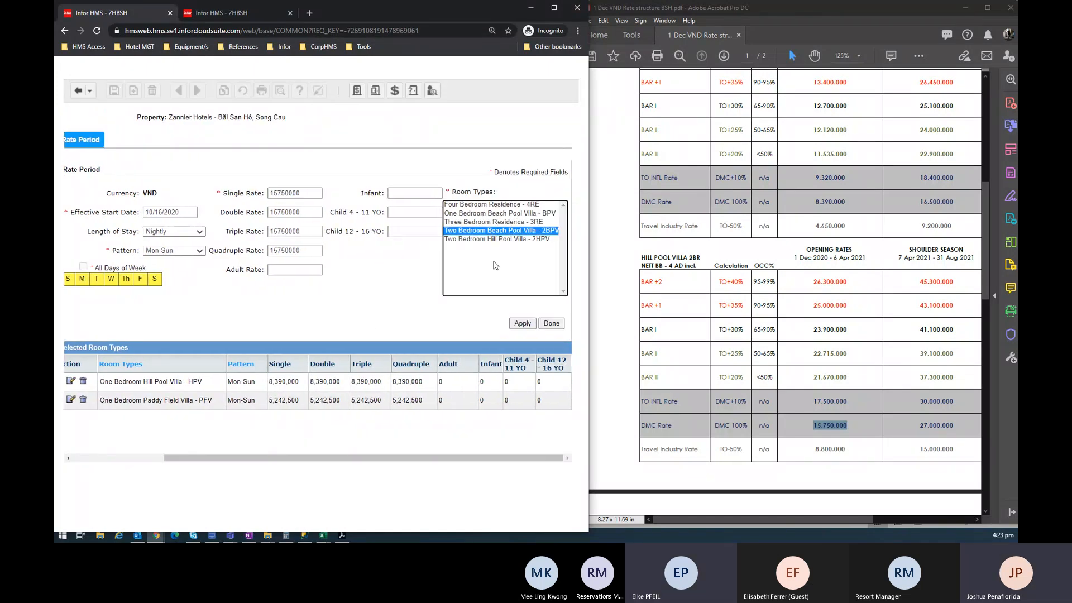
left_click(537, 214)
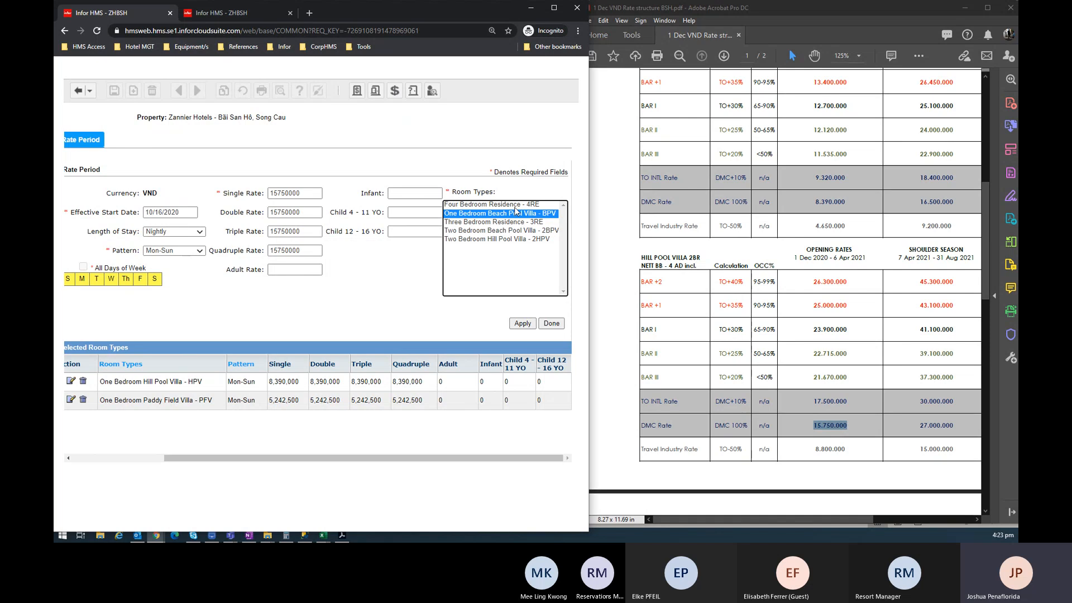
left_click(522, 239)
left_click(524, 322)
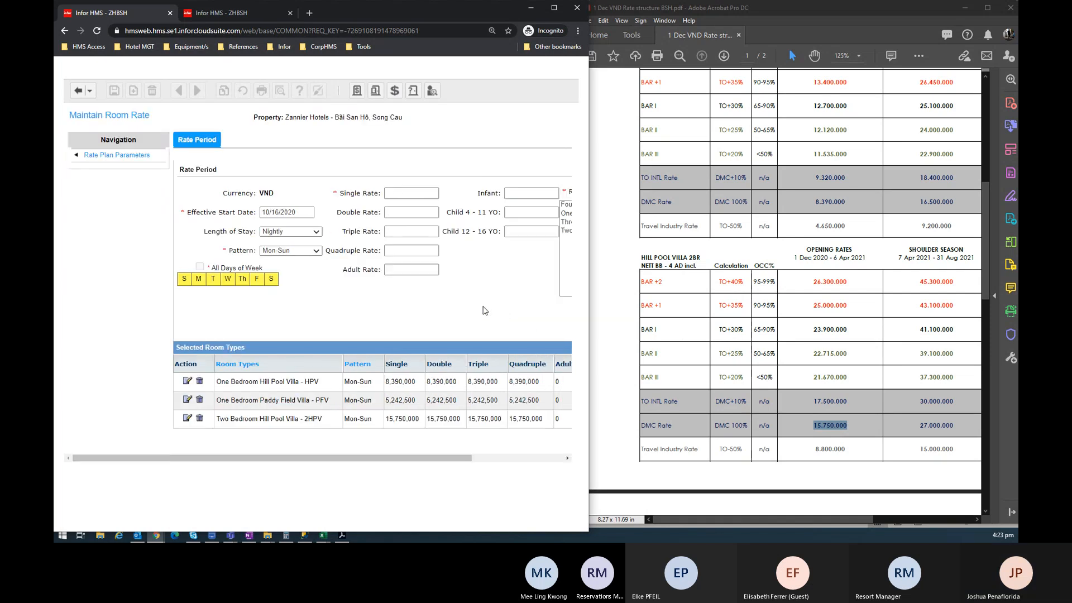
Copy the Beach Pool Villa 1BR opening-season DMC rate from the PDF and enter it as the single rate, 12600000, without separators
left_click(781, 313)
scroll(781, 314, "down", 8)
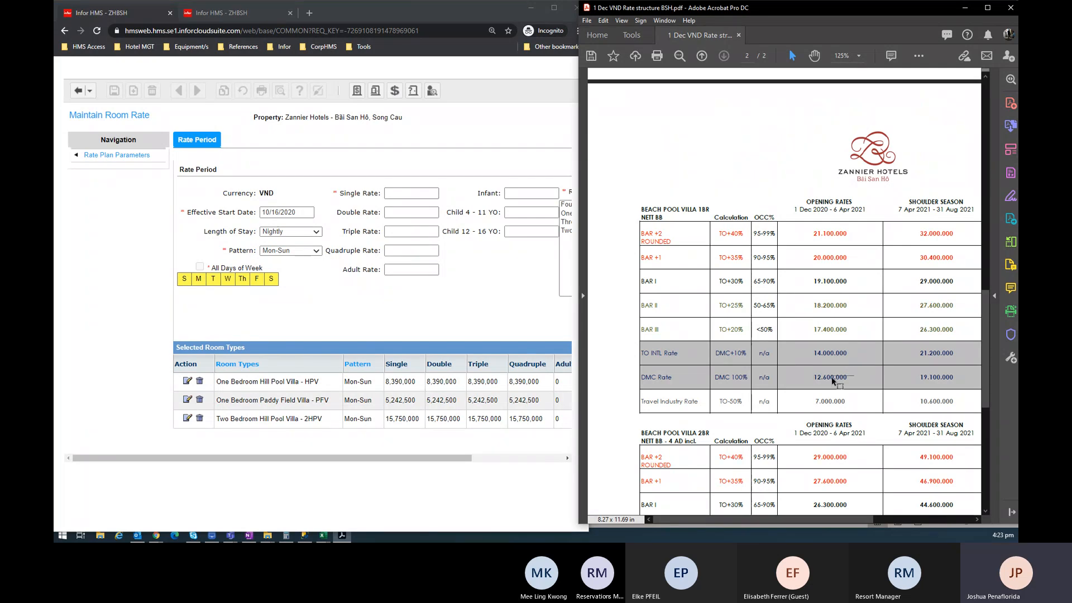
double_click(835, 380)
key("ctrl+c")
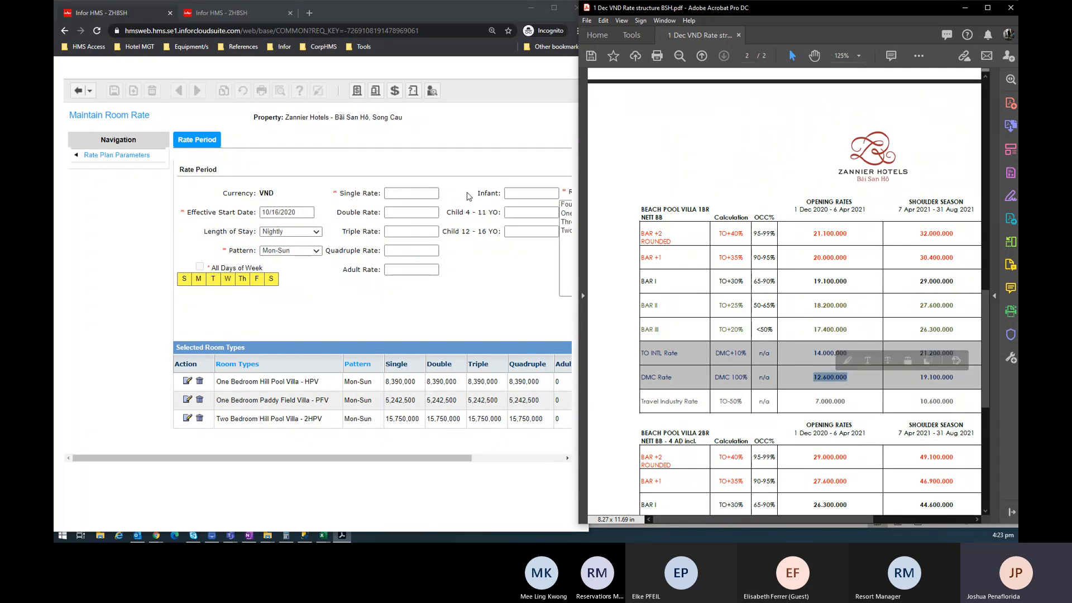
left_click(412, 193)
key("ctrl+v")
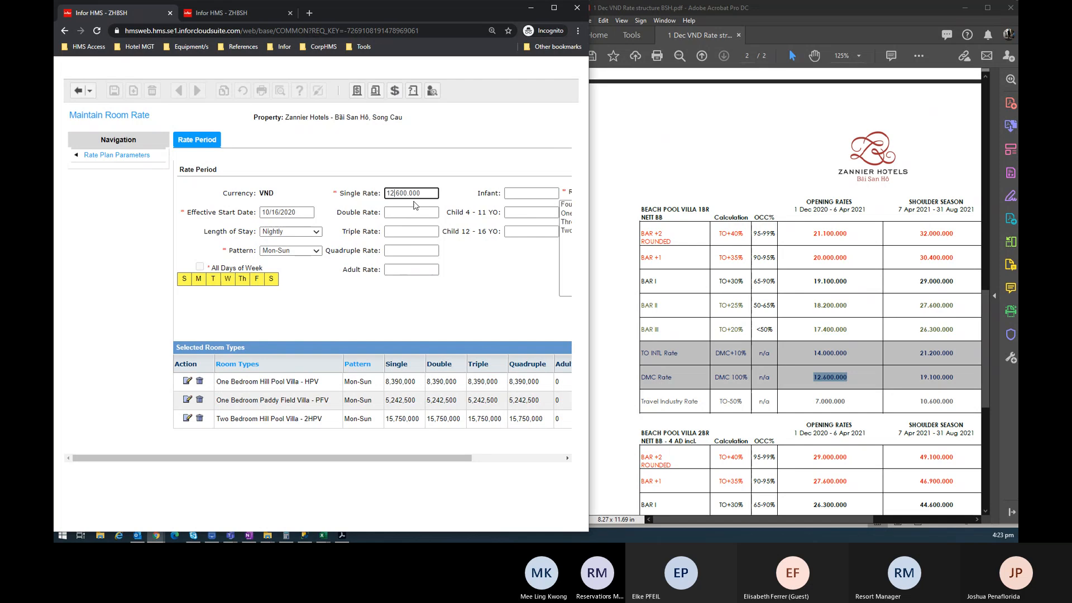
key("BackSpace")
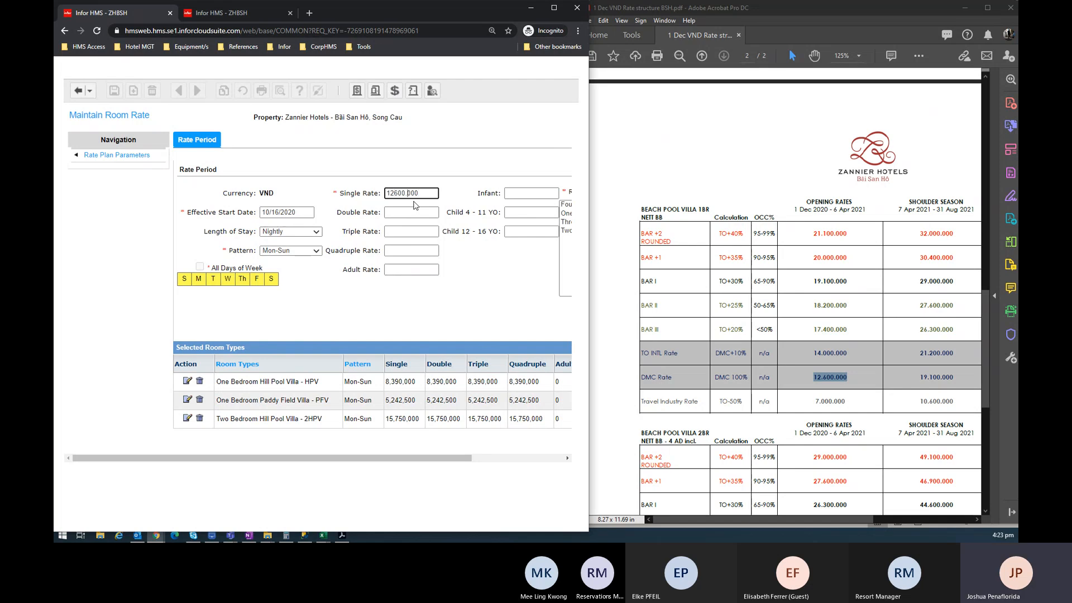
Paste the copied rate 12.600.000 into the double, triple and quadruple rates
key("Tab")
key("ctrl+v")
key("Tab")
key("ctrl+v")
key("Tab")
key("ctrl+v")
key("Tab")
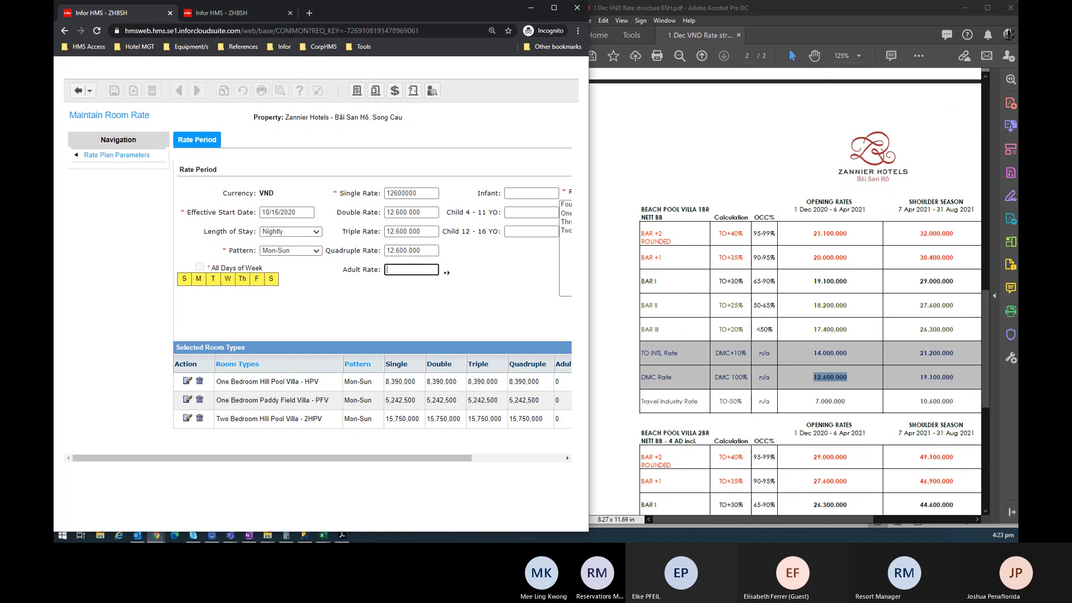
Select One Bedroom Beach Pool Villa - BPV as the room type and try to apply its rates
scroll(507, 228, "right", 3)
scroll(489, 225, "right", 1)
left_click(495, 213)
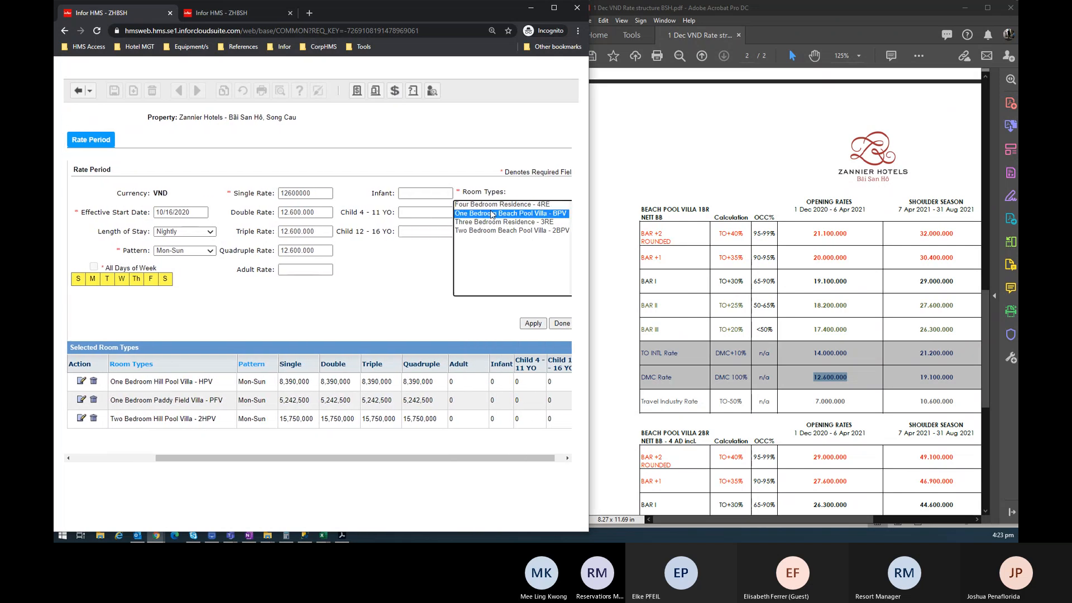
left_click(533, 324)
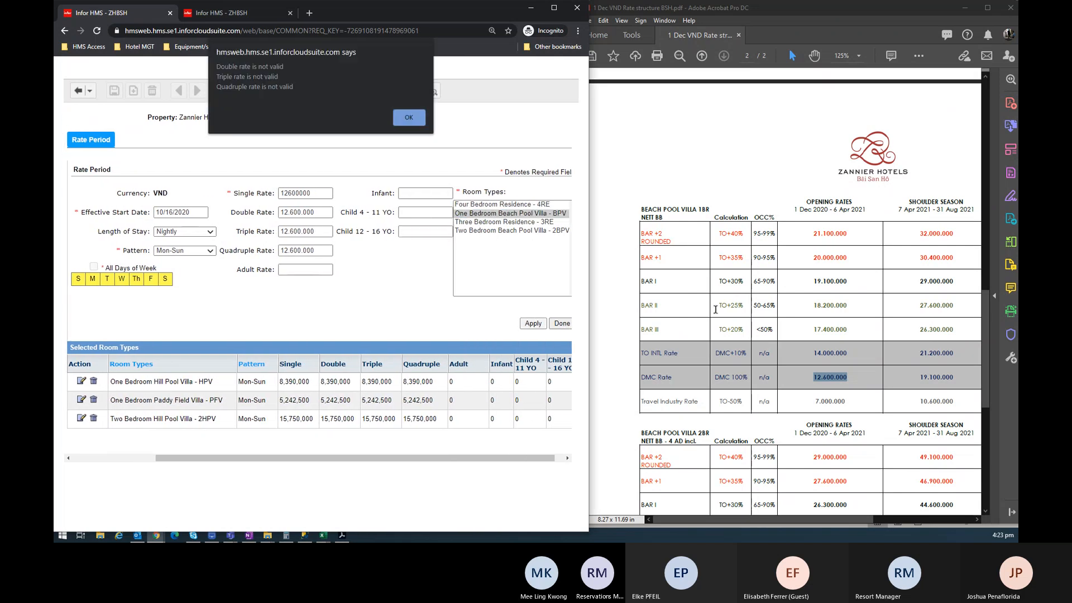
left_click(406, 117)
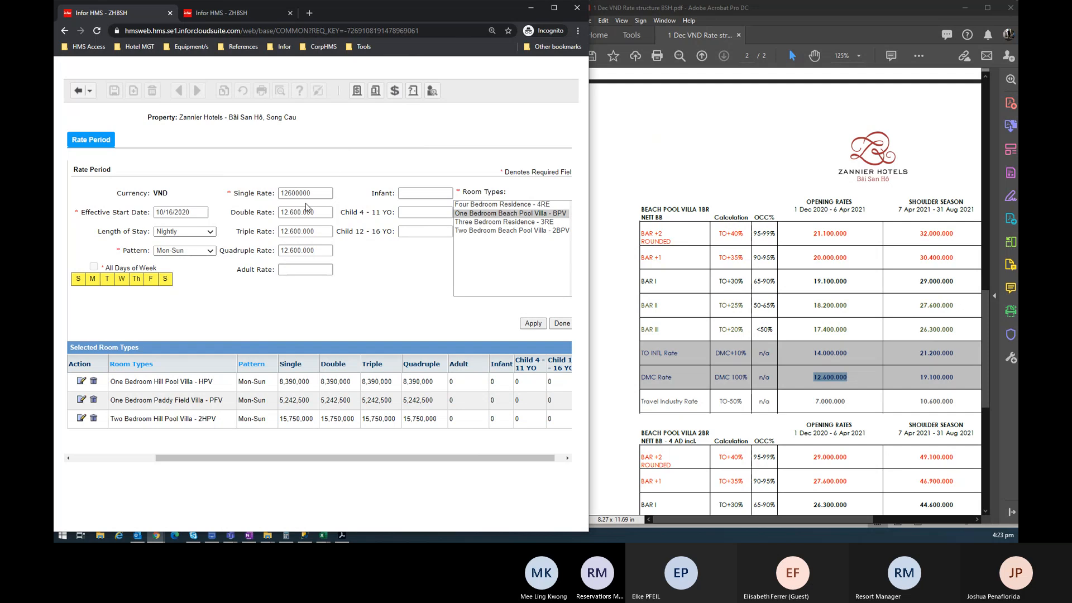
Re-enter the one-bedroom beach pool villa's single rate as 12600000
type("1")
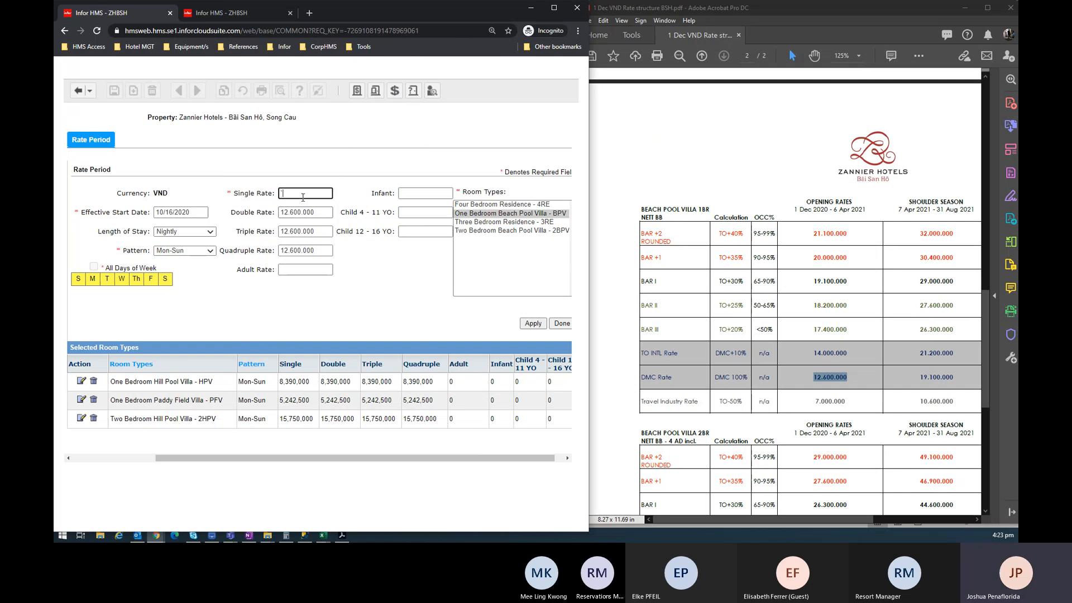
type("2600000")
key("Tab")
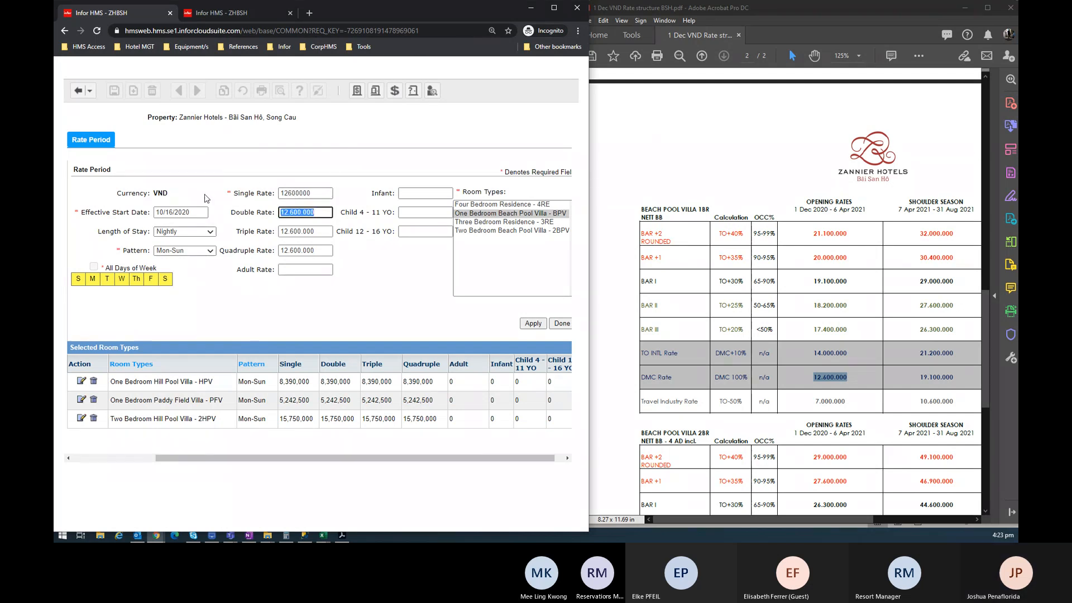
double_click(306, 193)
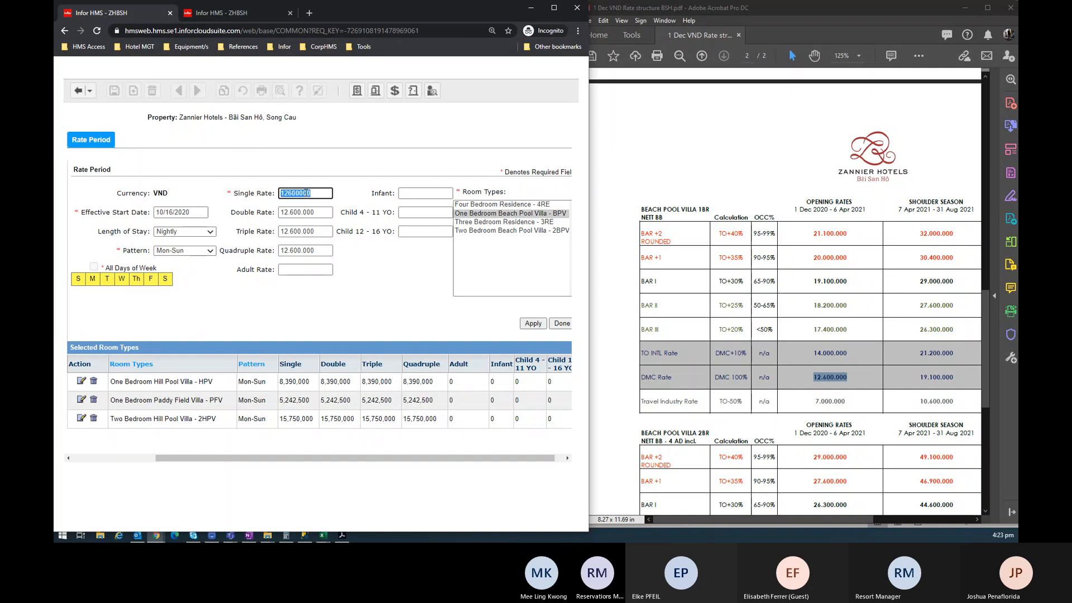
type("12600000")
key("Tab")
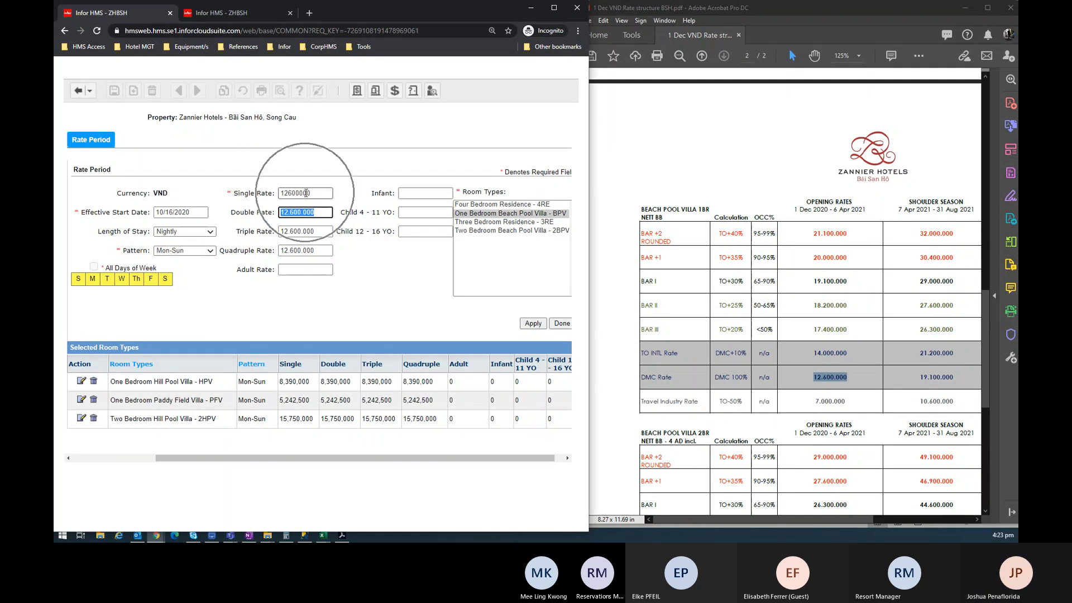
Copy the single rate 12600000 into the double, triple and quadruple rates and apply them to the one-bedroom beach pool villa
double_click(306, 192)
key("Tab")
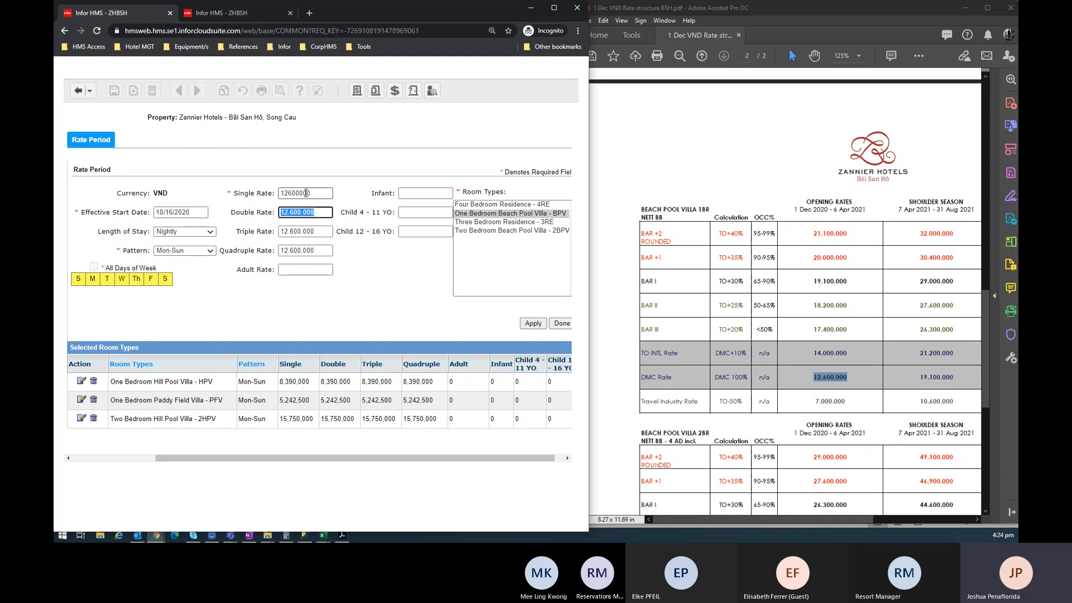
key("ctrl+v")
key("Tab")
key("ctrl+v")
key("Tab")
key("ctrl+v")
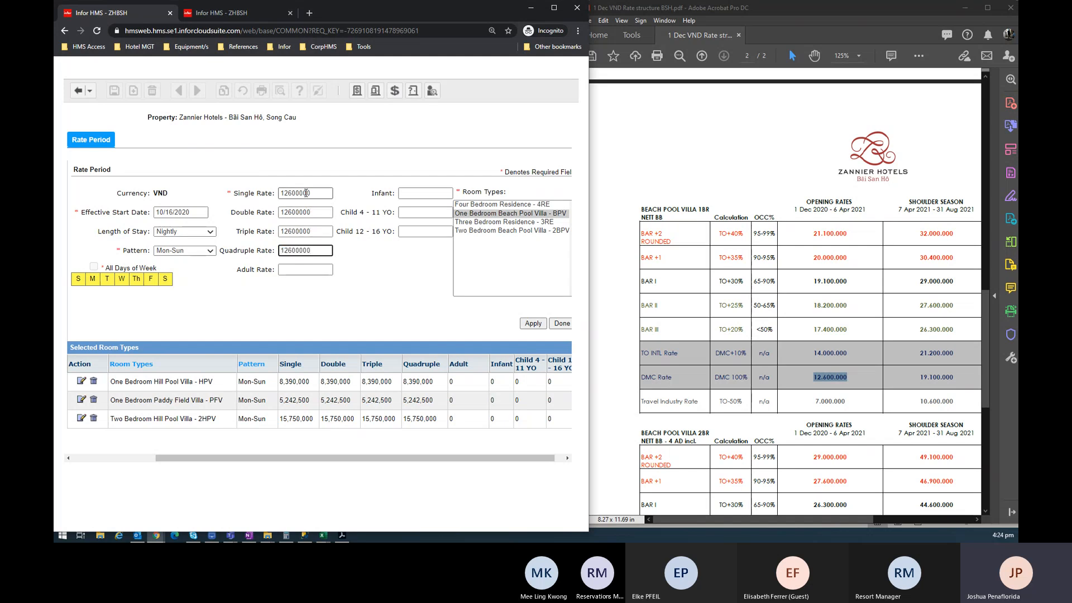
left_click(533, 323)
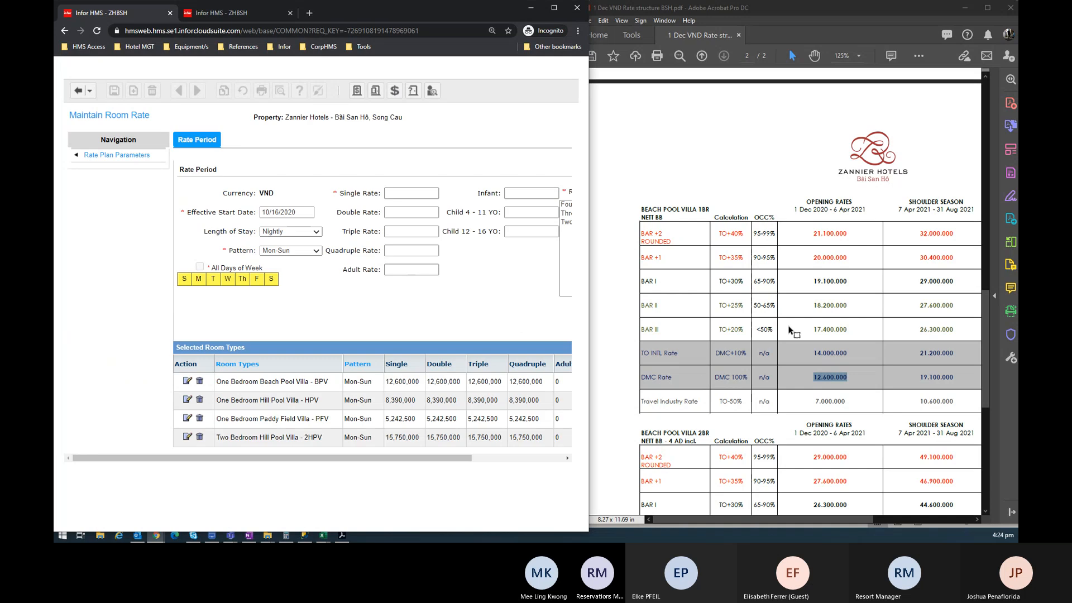
Copy the Beach Pool Villa 2BR opening-season DMC rate from the PDF and set the single rate to 17350000, without separators
scroll(790, 329, "down", 3)
double_click(829, 383)
left_click(411, 193)
key("ctrl+v")
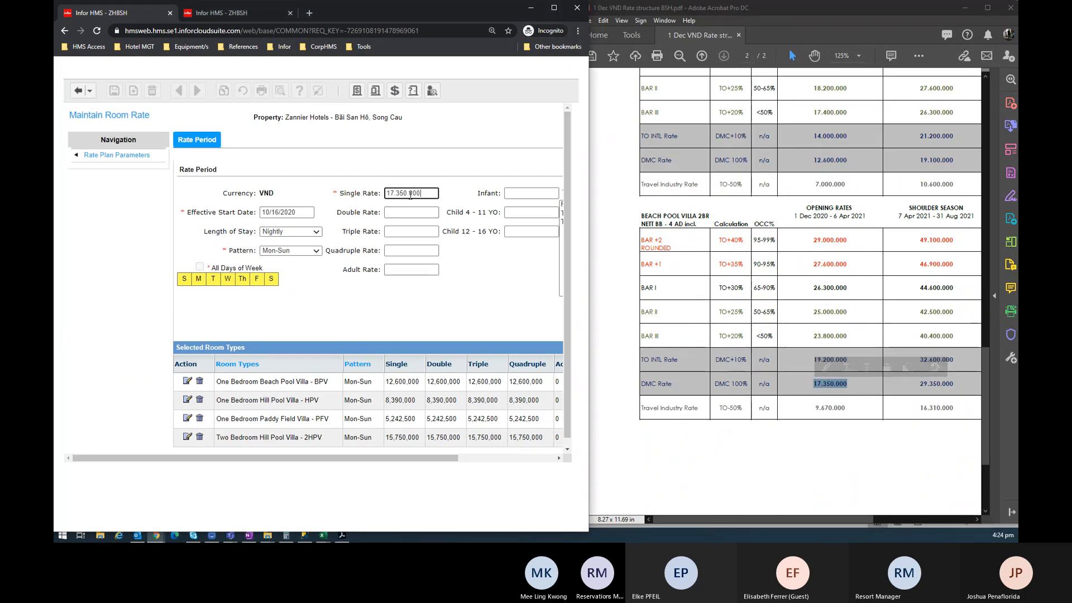
key("Left")
key("Left")
key("Left")
key("BackSpace")
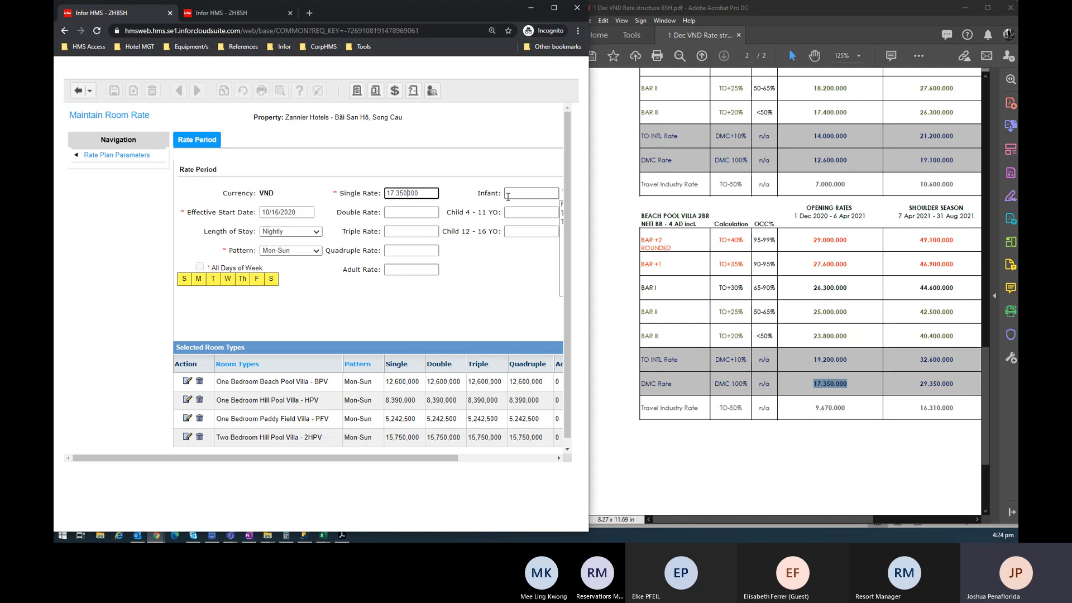
key("Left")
key("Left")
key("Left")
key("BackSpace")
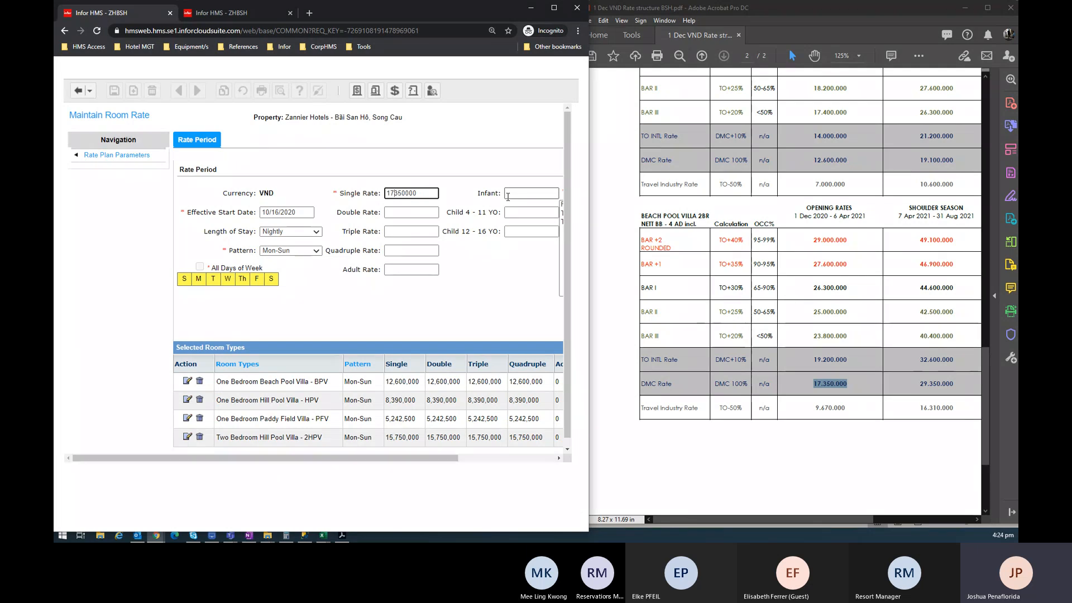
Copy the single rate 17350000 into the double, triple and quadruple rates
key("ctrl+a")
key("ctrl+c")
key("Tab")
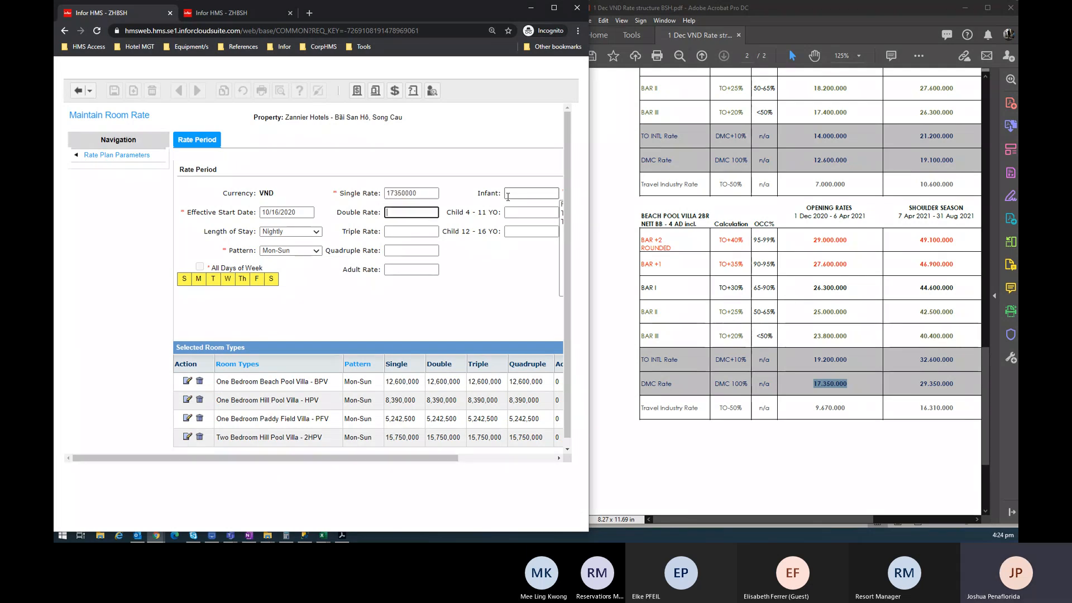
key("ctrl+v")
key("Tab")
key("ctrl+v")
key("Tab")
key("ctrl+v")
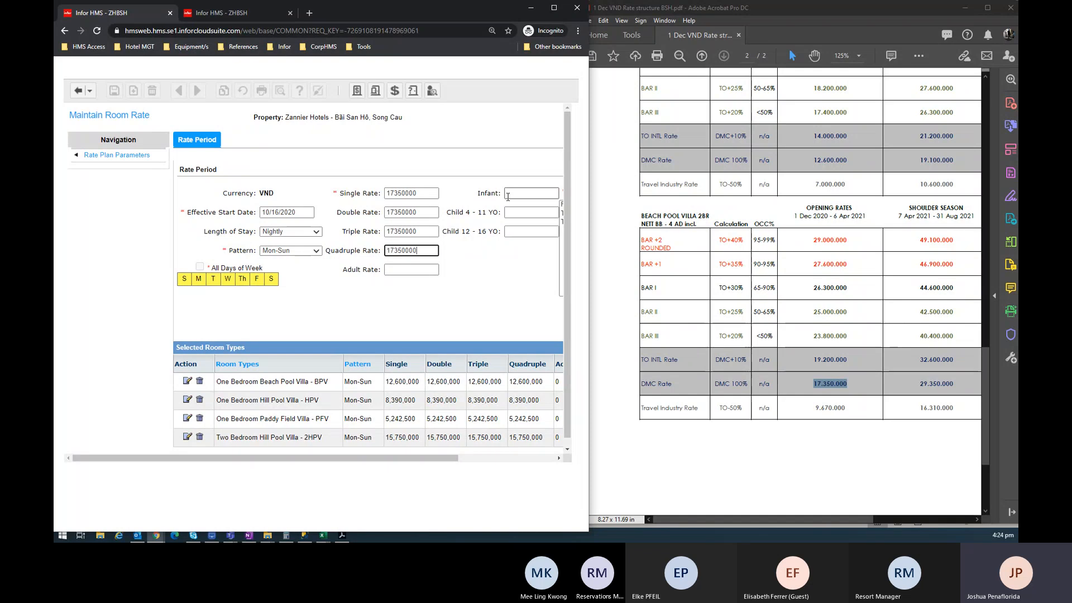
Select Two Bedroom Beach Pool Villa - 2BPV as the room type and apply its rates to the rate period
middle_click(399, 257)
scroll(399, 258, "right", 5)
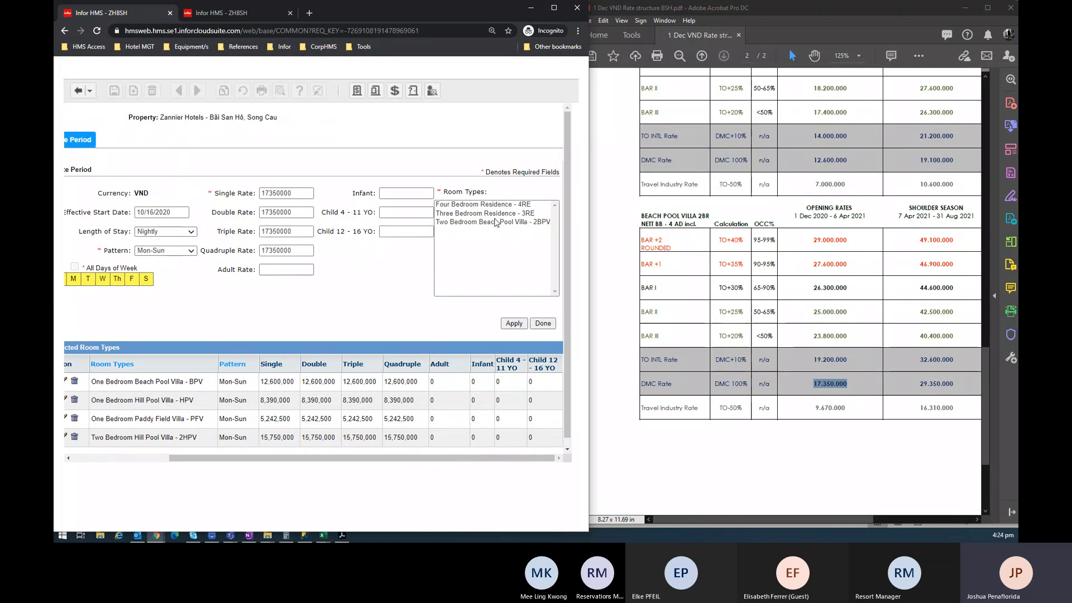
left_click(491, 222)
left_click(514, 323)
scroll(726, 313, "down", 3)
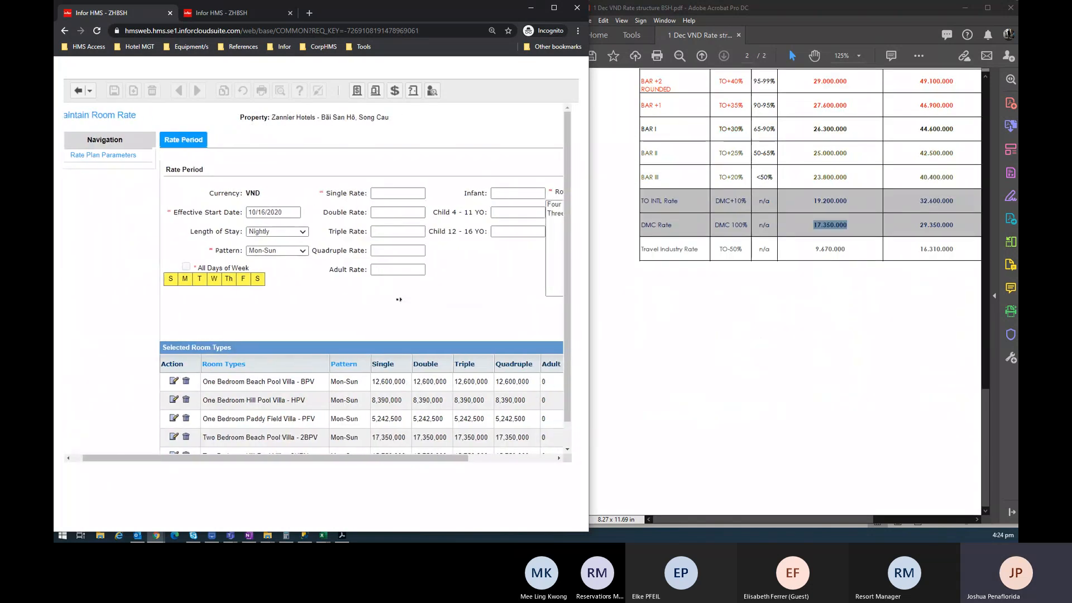
Maximize the rate window, finish the 10/16/2020 rate period and return to the rate structure overview
left_click(553, 8)
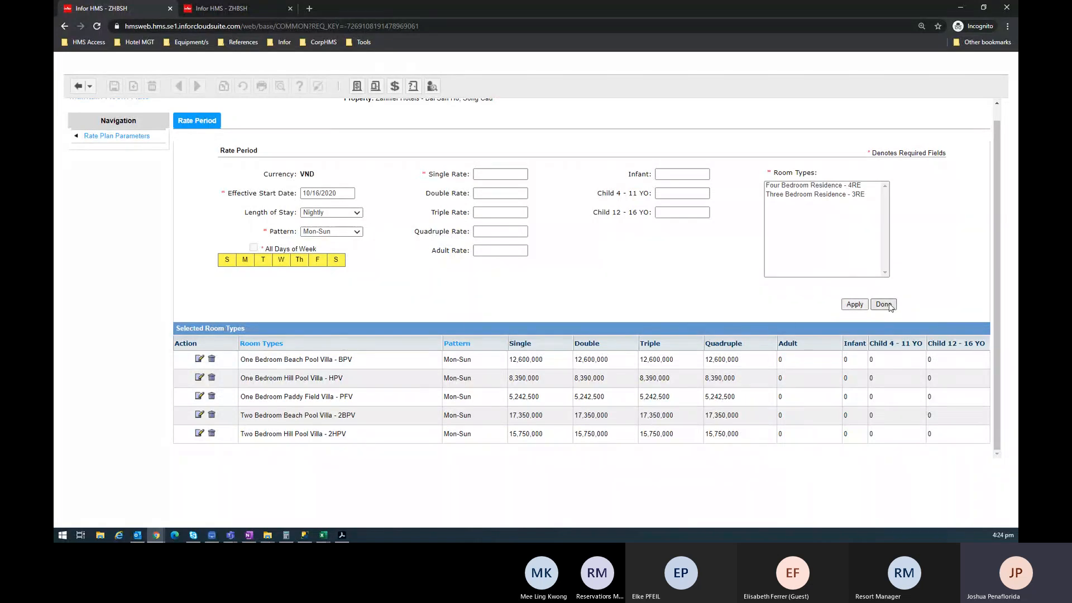
left_click(887, 305)
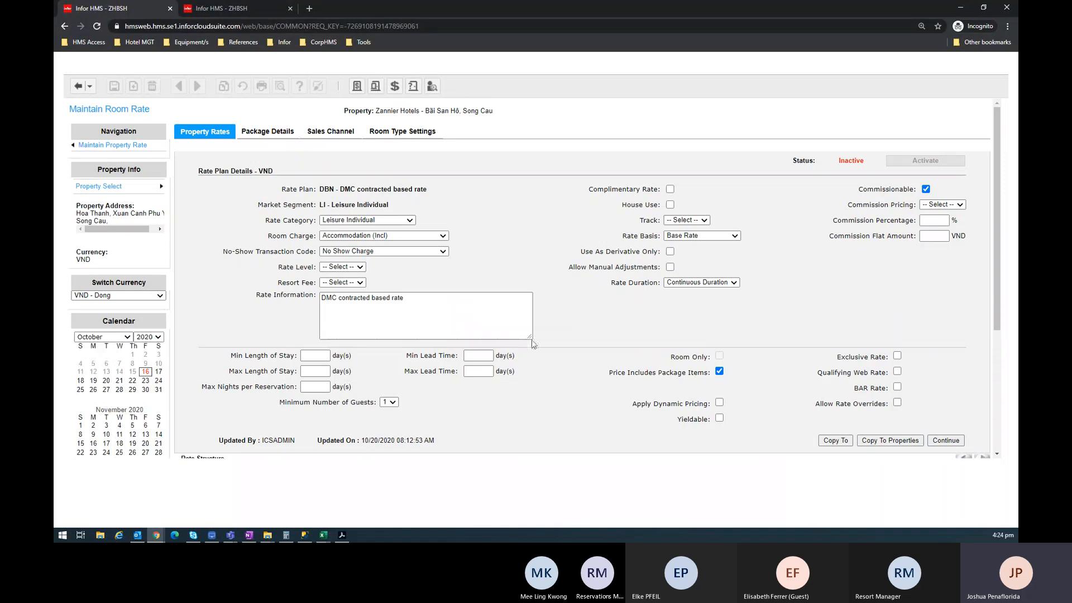
scroll(533, 344, "down", 4)
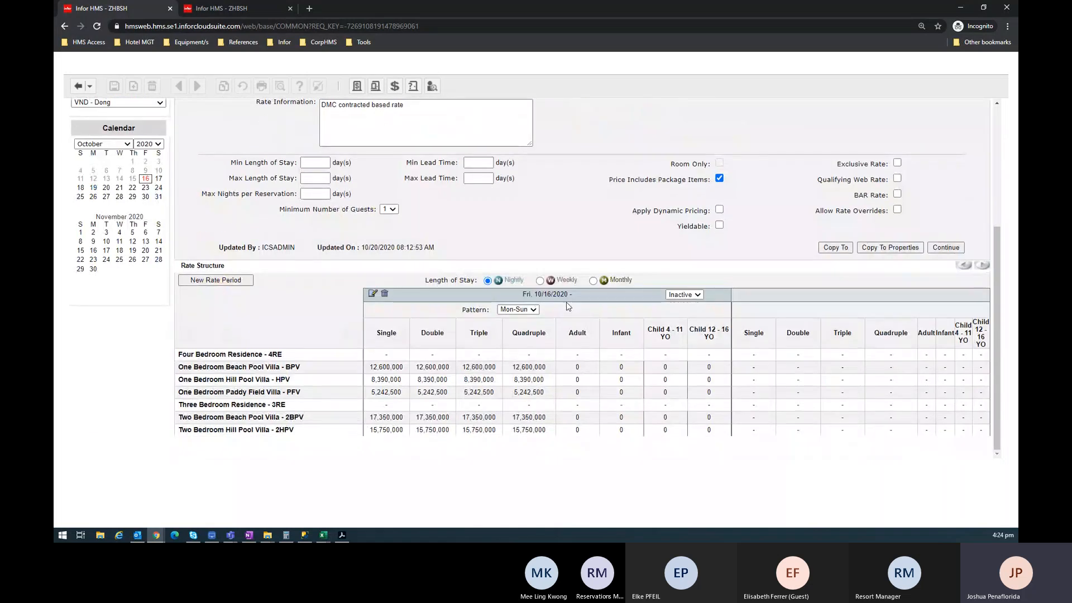
Examine the opening, shoulder and low season date ranges in the rate structure PDF's Beach Pool Villa 2BR table
key("alt+Tab")
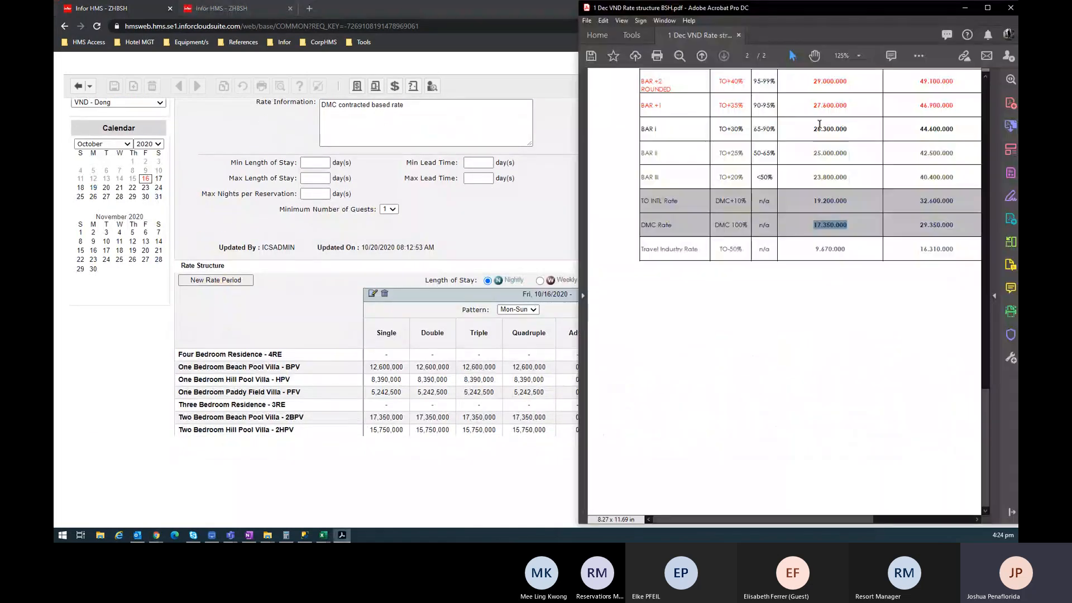
left_click(987, 8)
scroll(636, 259, "up", 3)
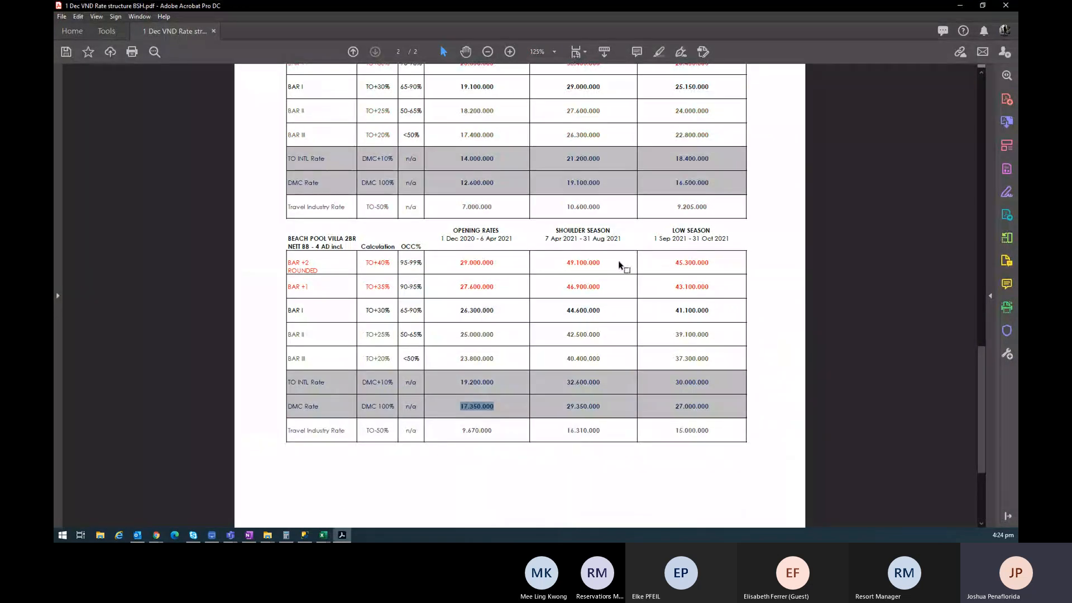
scroll(625, 263, "up", 2)
left_click_drag(476, 212, 821, 212)
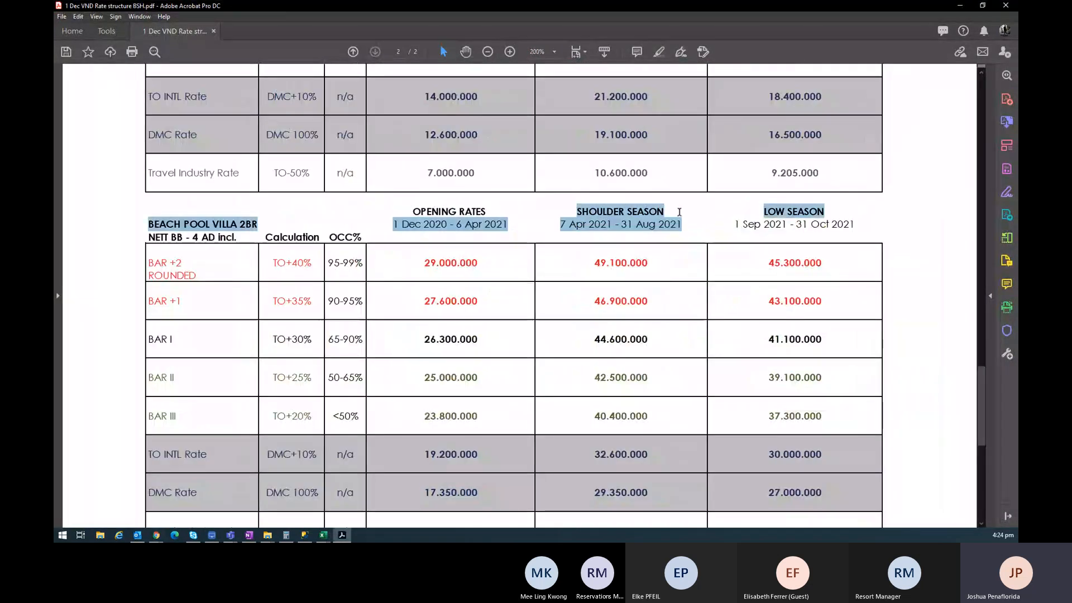
left_click(769, 224)
left_click_drag(749, 216, 393, 224)
left_click(786, 224)
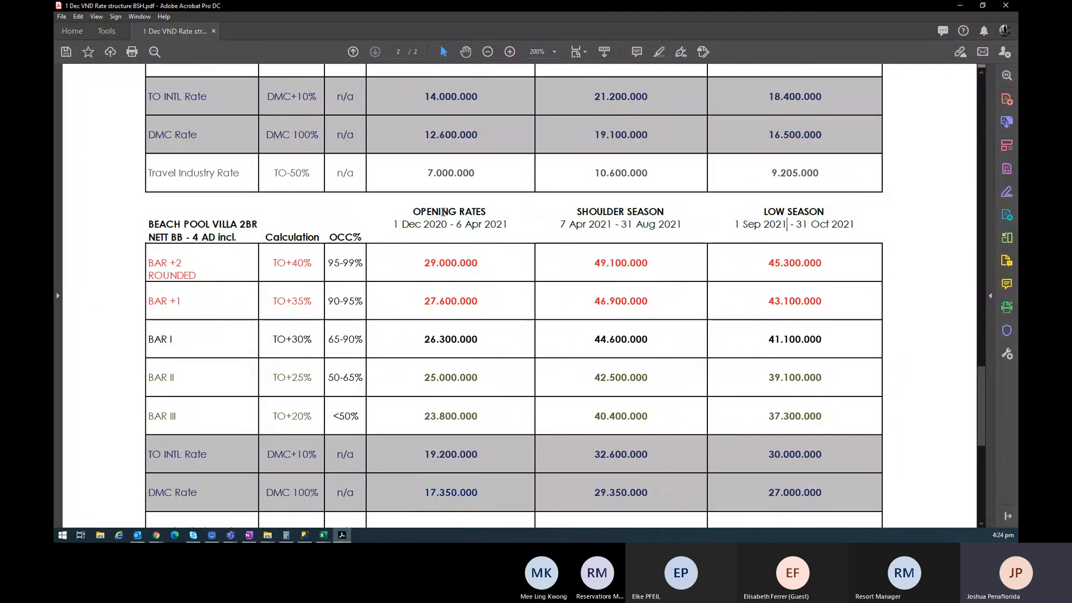
left_click_drag(561, 224, 681, 224)
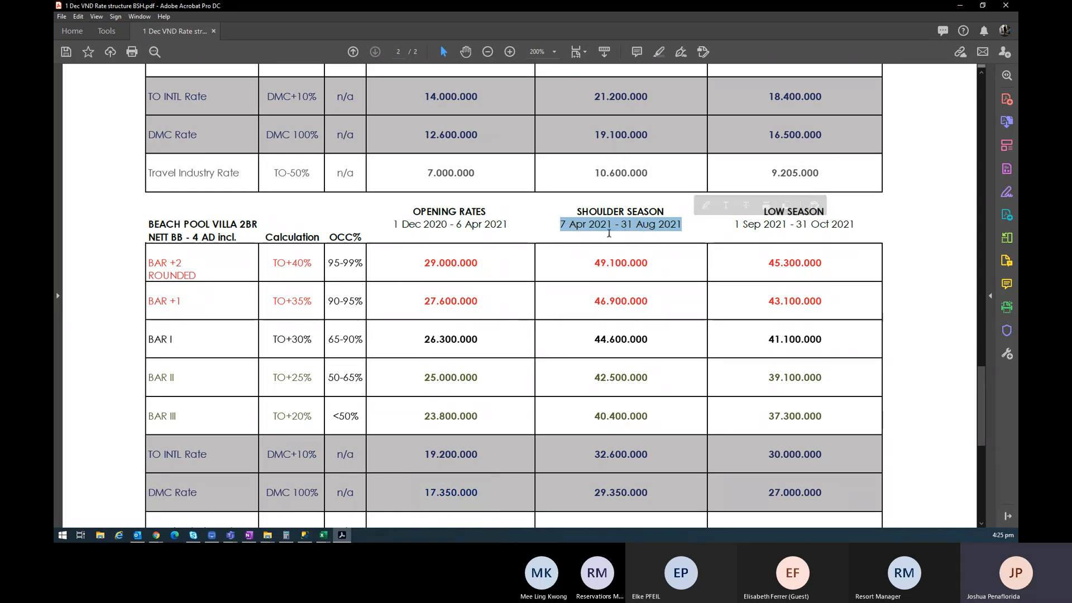
Start a new rate period for the DMC contracted rate and set its effective start date calendar to the year 2021
key("alt+Tab")
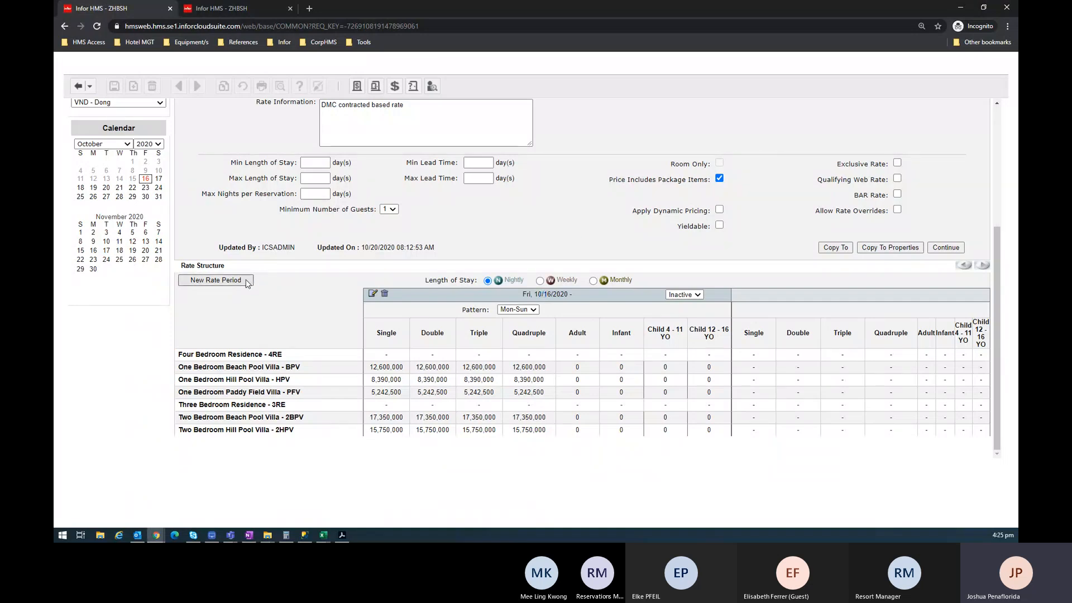
left_click(247, 283)
left_click(361, 207)
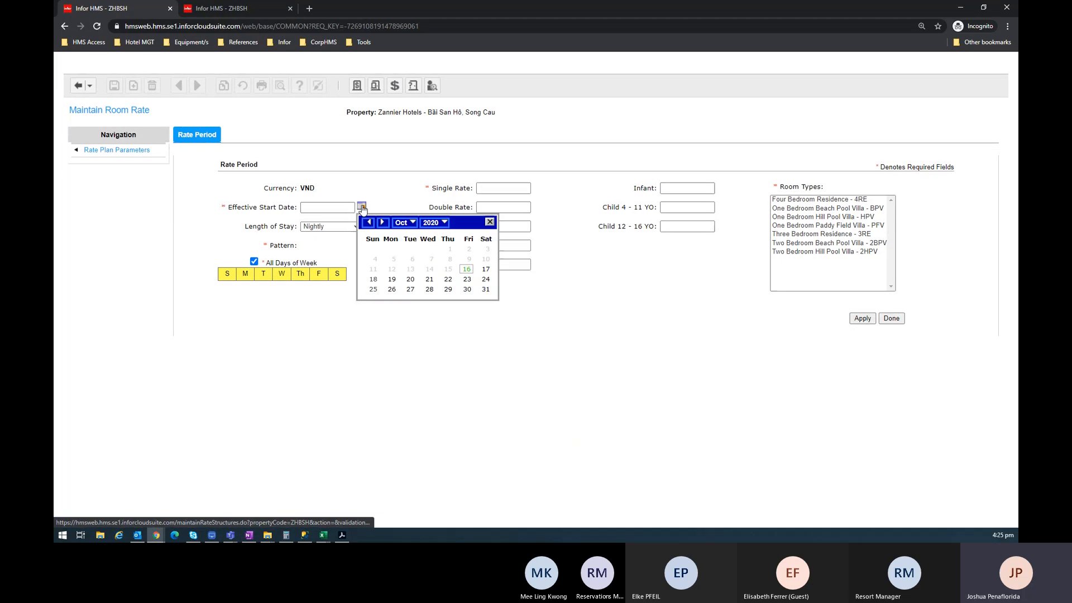
left_click(433, 222)
left_click(437, 271)
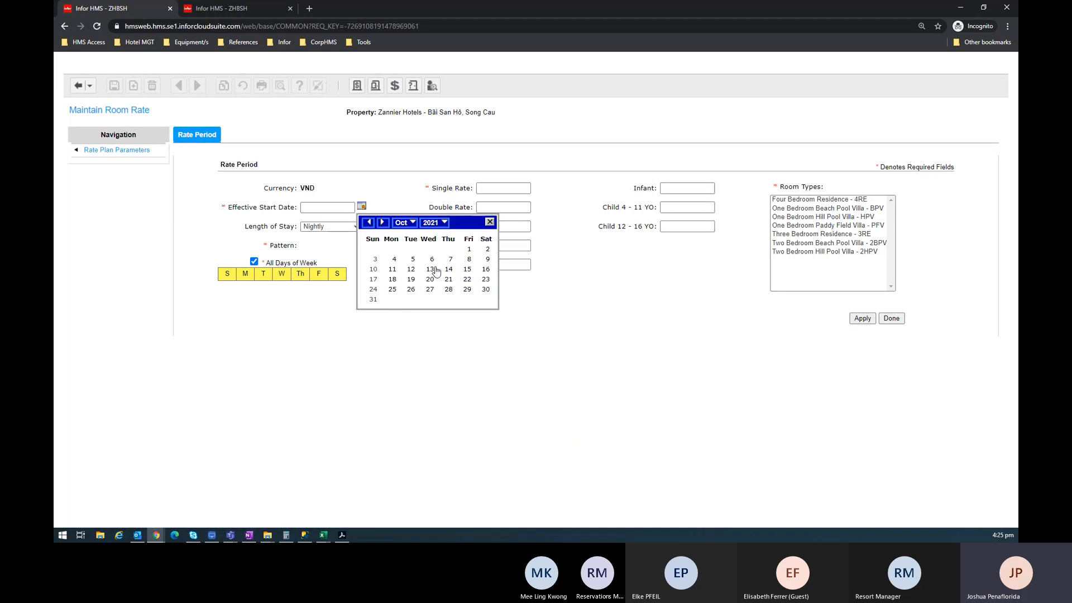
Set the new rate period's effective start date to April 7, 2021
key("alt+Tab")
key("alt+Tab")
left_click(403, 223)
left_click(403, 236)
left_click(402, 237)
left_click(402, 236)
left_click(402, 237)
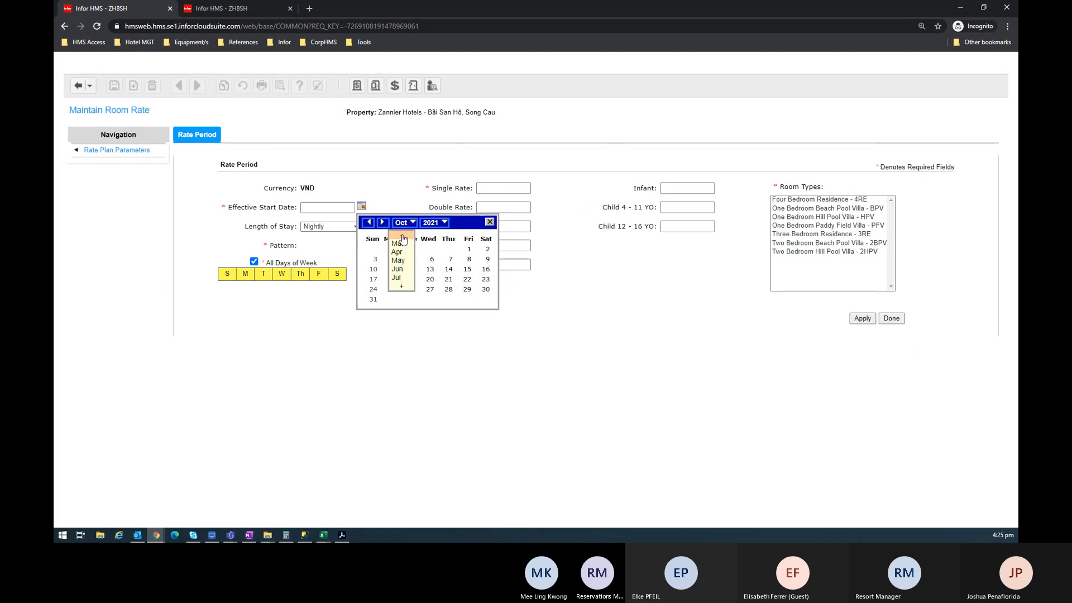
left_click(397, 252)
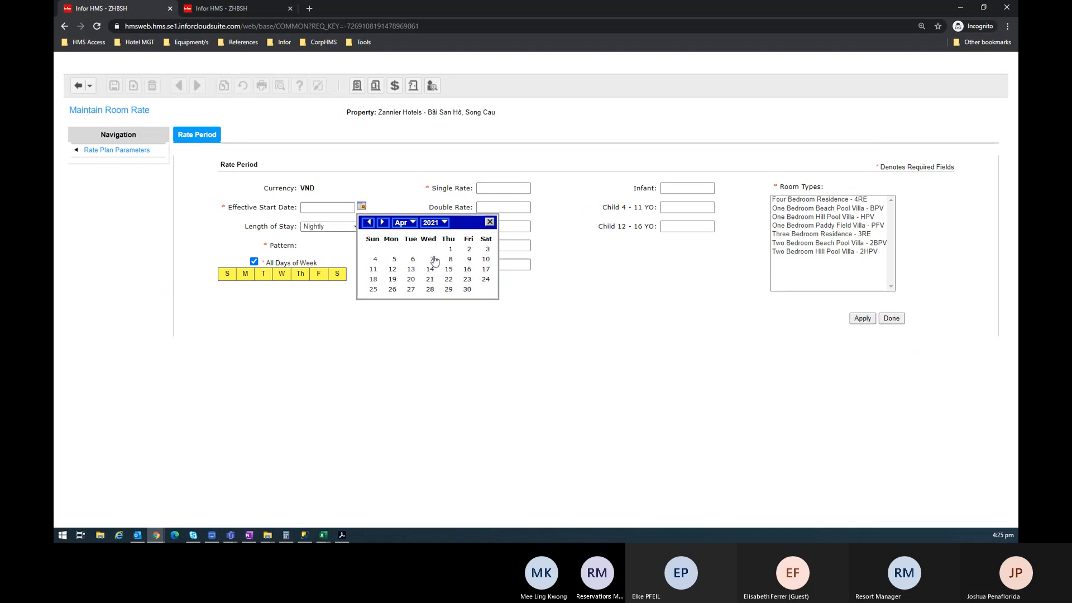
left_click(431, 259)
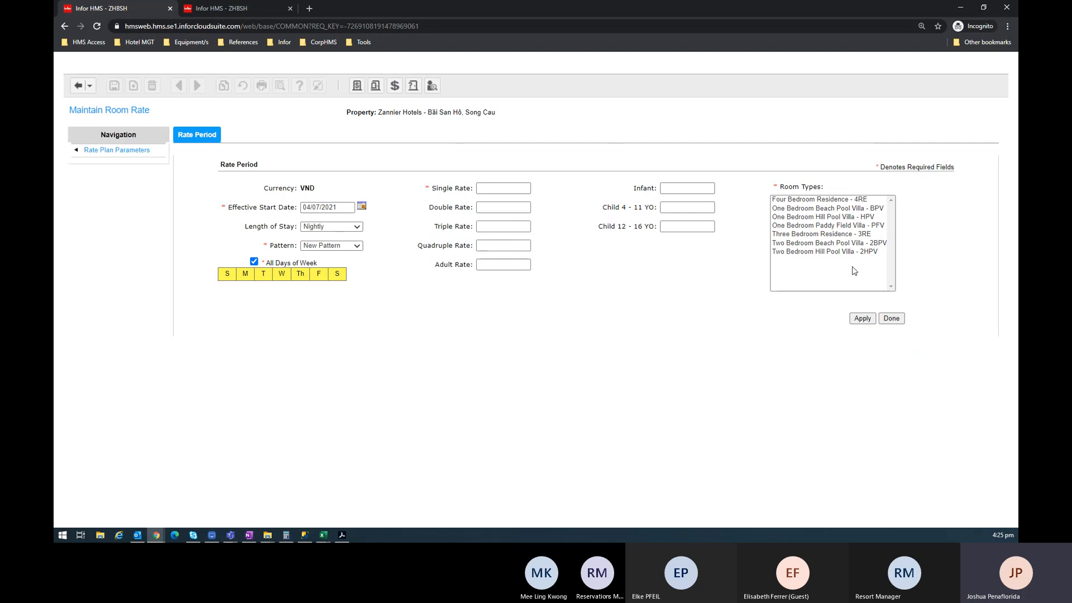
Try to apply the new rate period without rates, dismiss the alert and return to the rate plan details
left_click(862, 318)
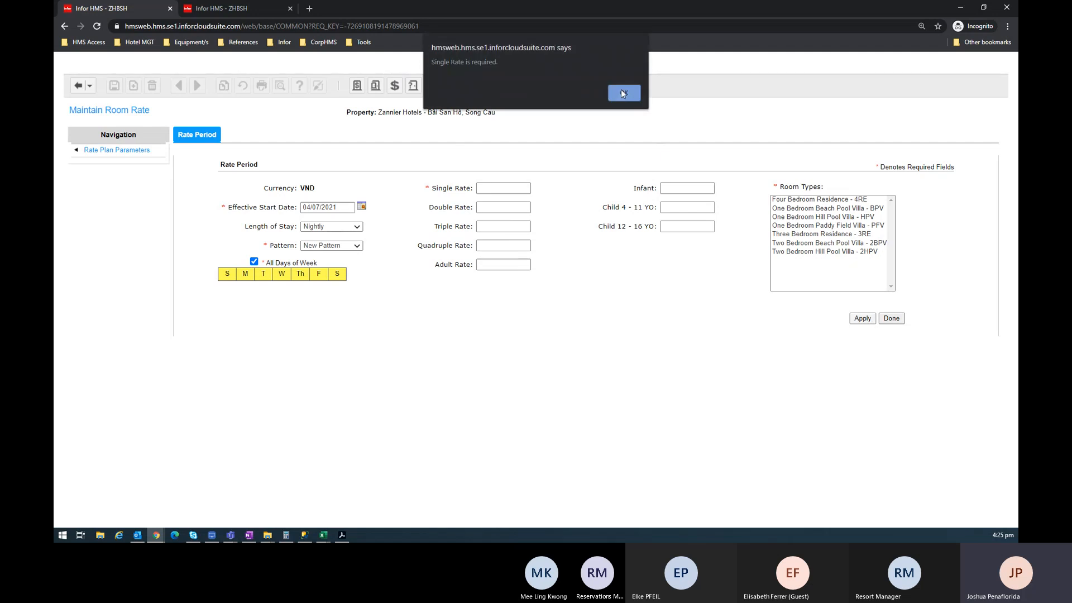
left_click(621, 90)
left_click(892, 318)
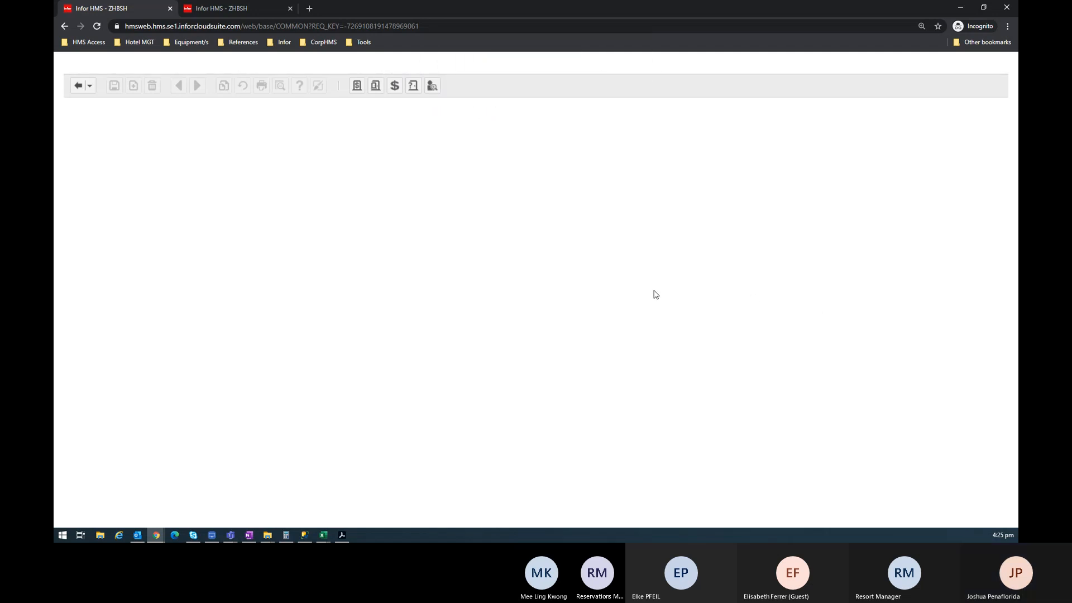
Compare the 10/16/2020 rate period in the rate structure with the shoulder season date range in the rate structure PDF
scroll(565, 302, "down", 3)
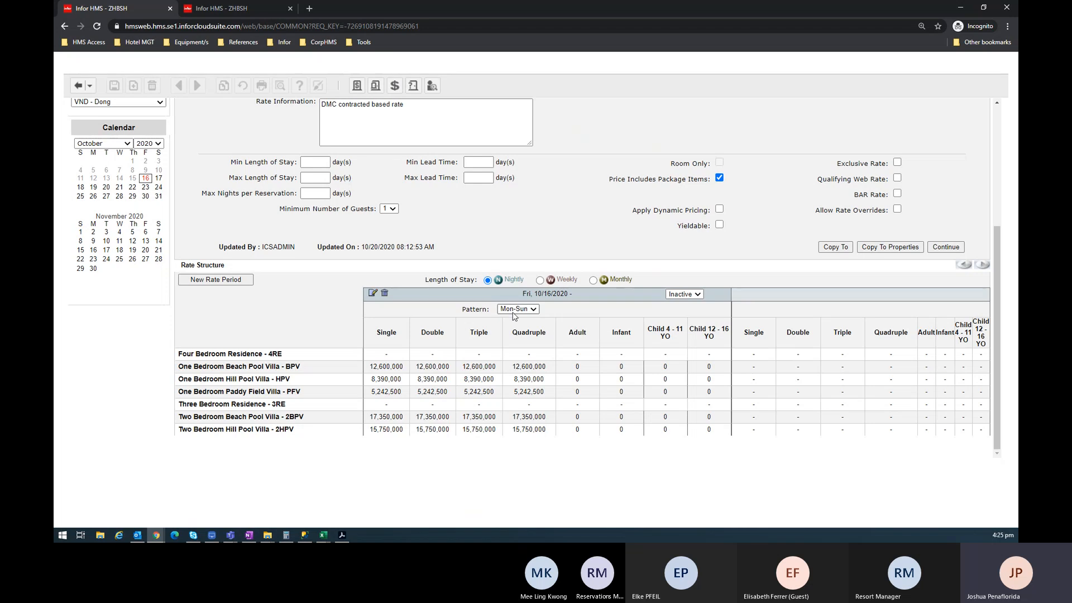
key("alt+Tab")
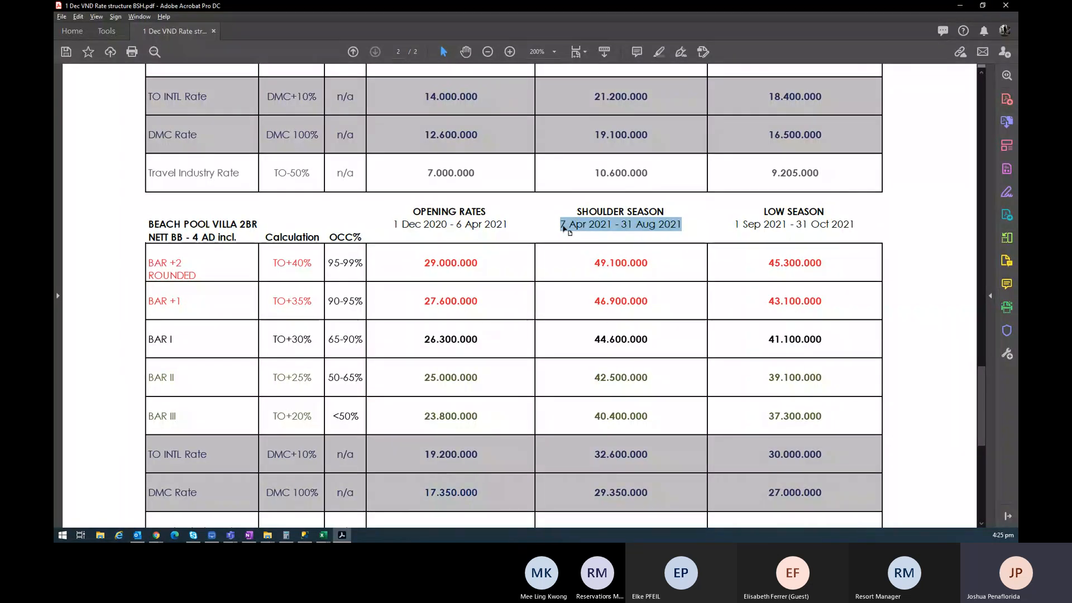
key("alt+Tab")
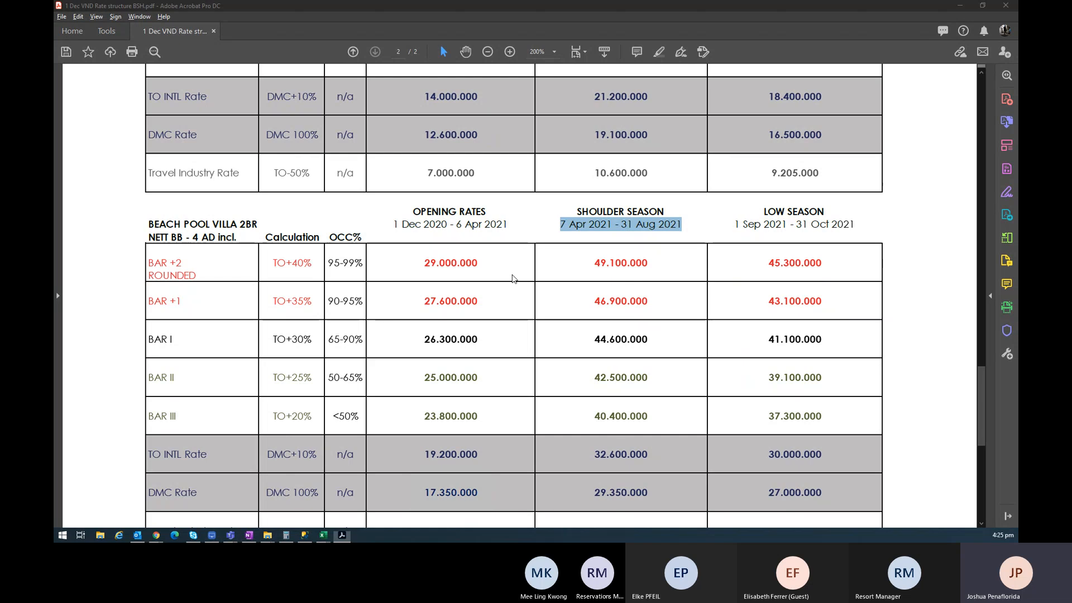
left_click_drag(523, 294, 581, 301)
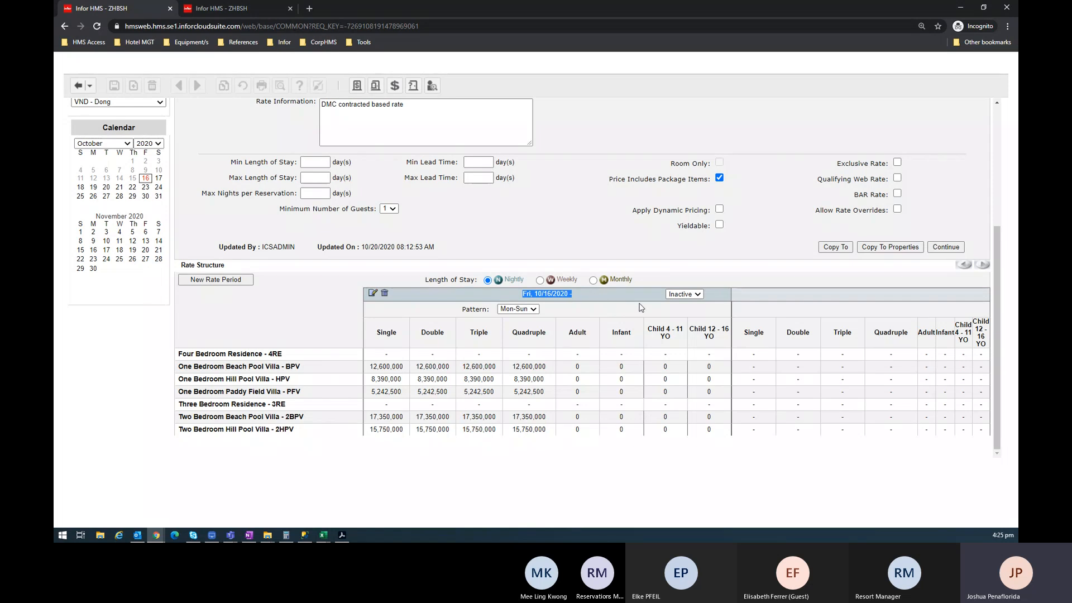
key("alt+Tab")
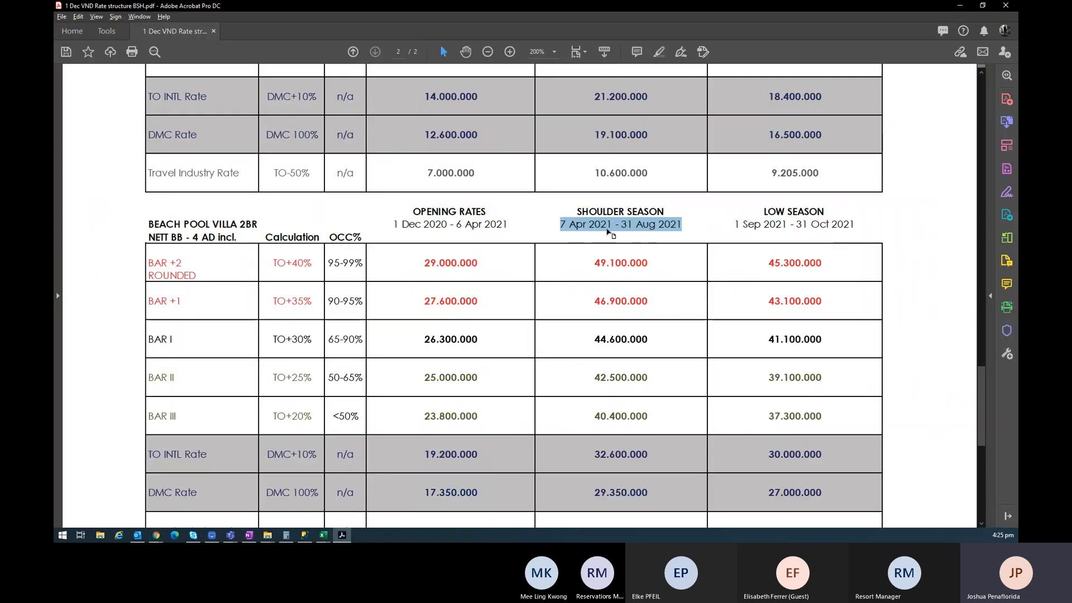
left_click(574, 229)
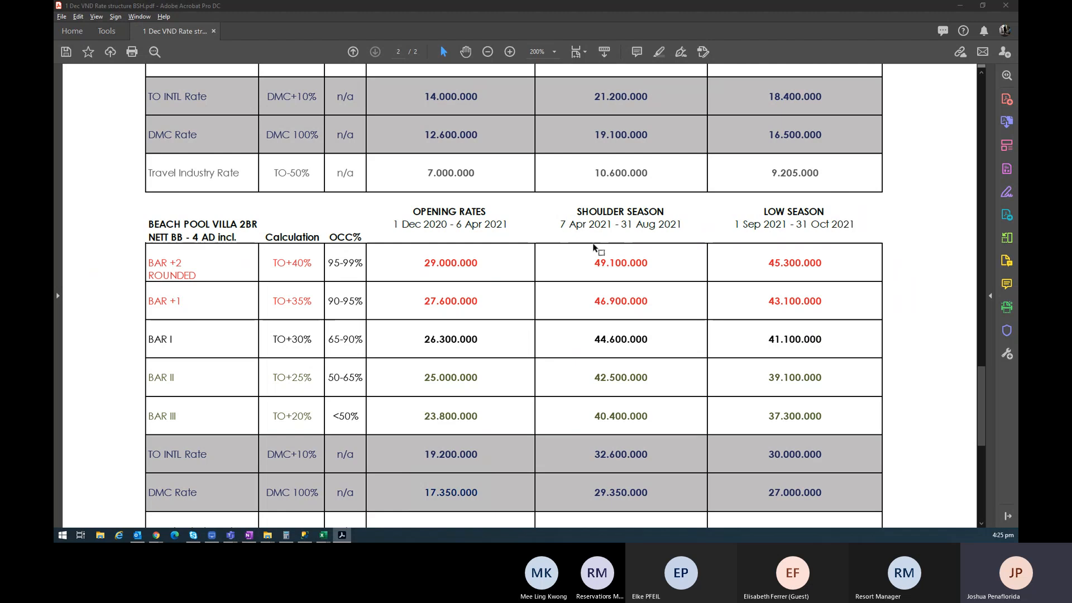
key("alt+Tab")
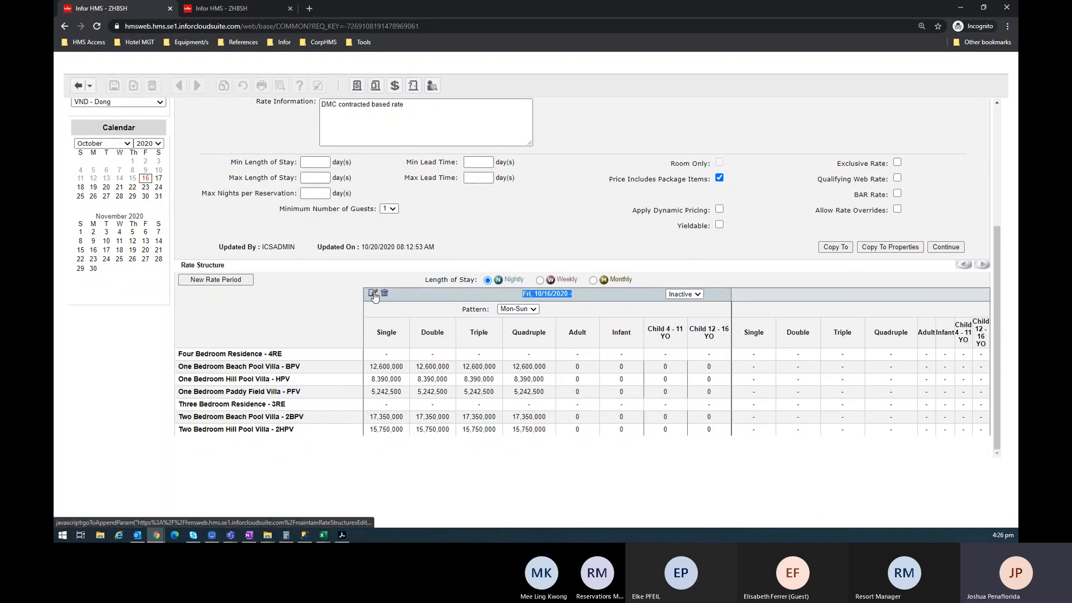
Open the One Bedroom Beach Pool Villa - BPV rates of the 10/16/2020 rate period for editing, cancel, and finish the period
scroll(374, 296, "up", 5)
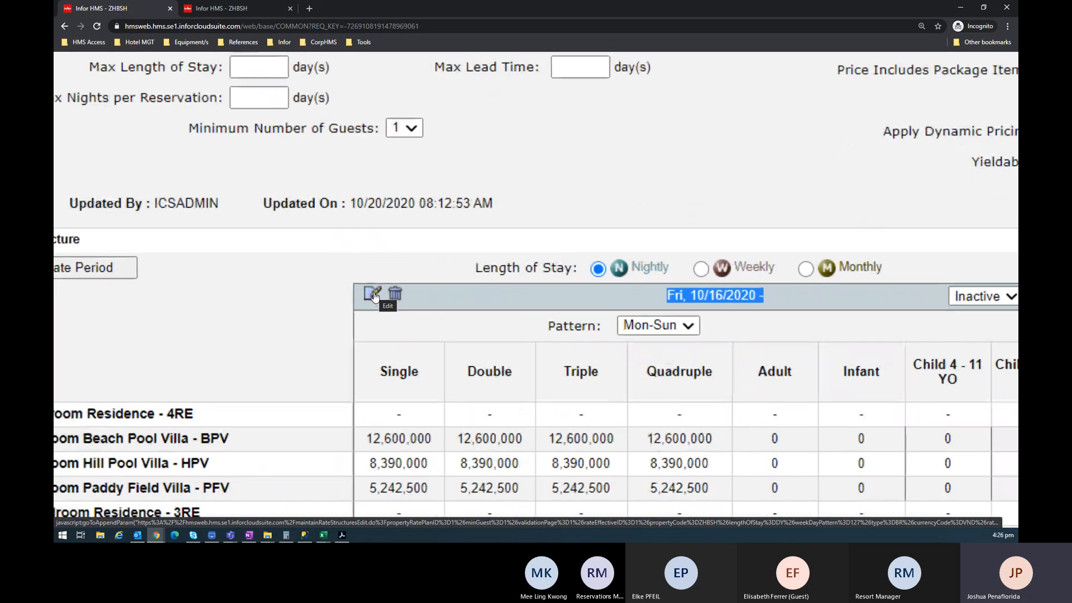
left_click(373, 294)
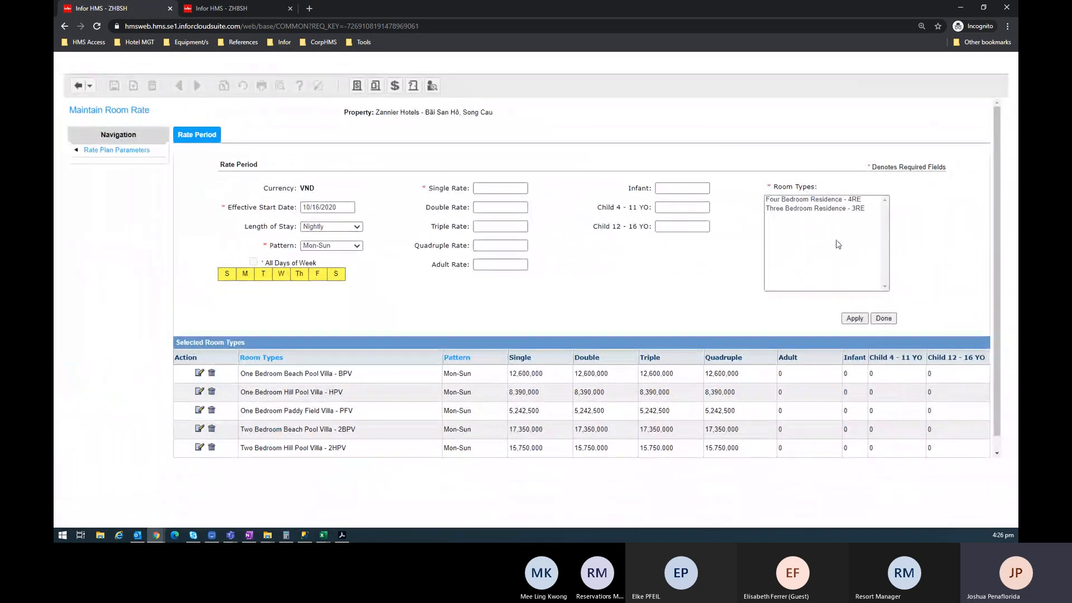
left_click(199, 374)
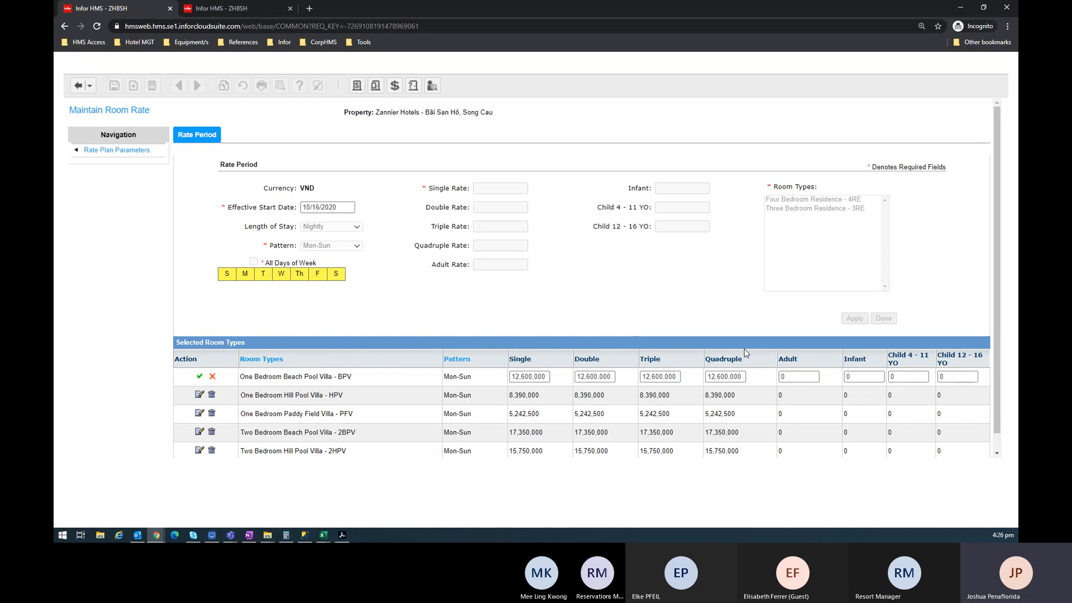
left_click(212, 376)
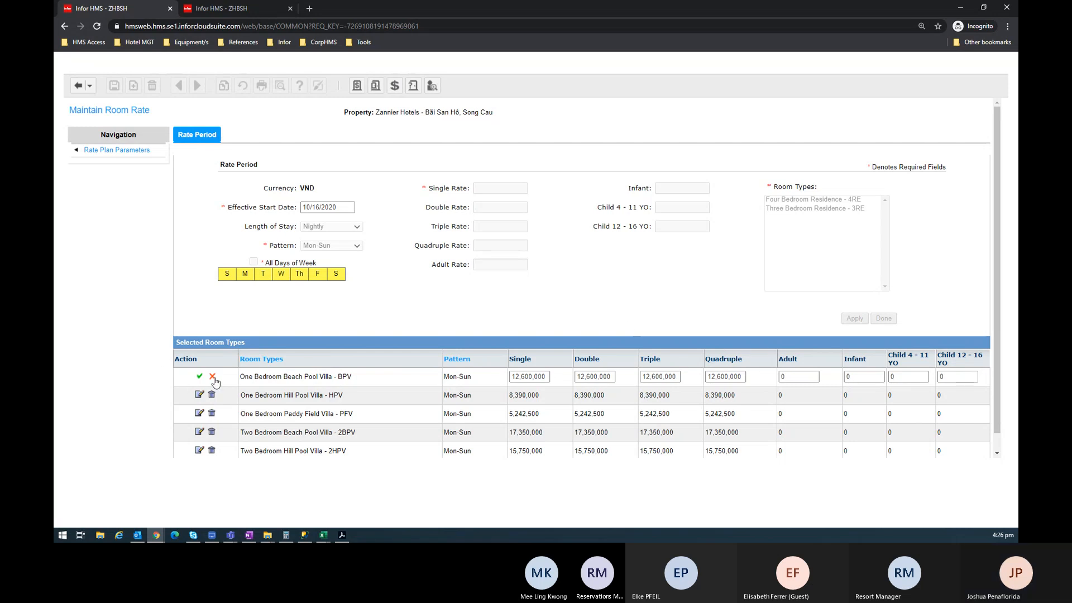
scroll(667, 349, "down", 1)
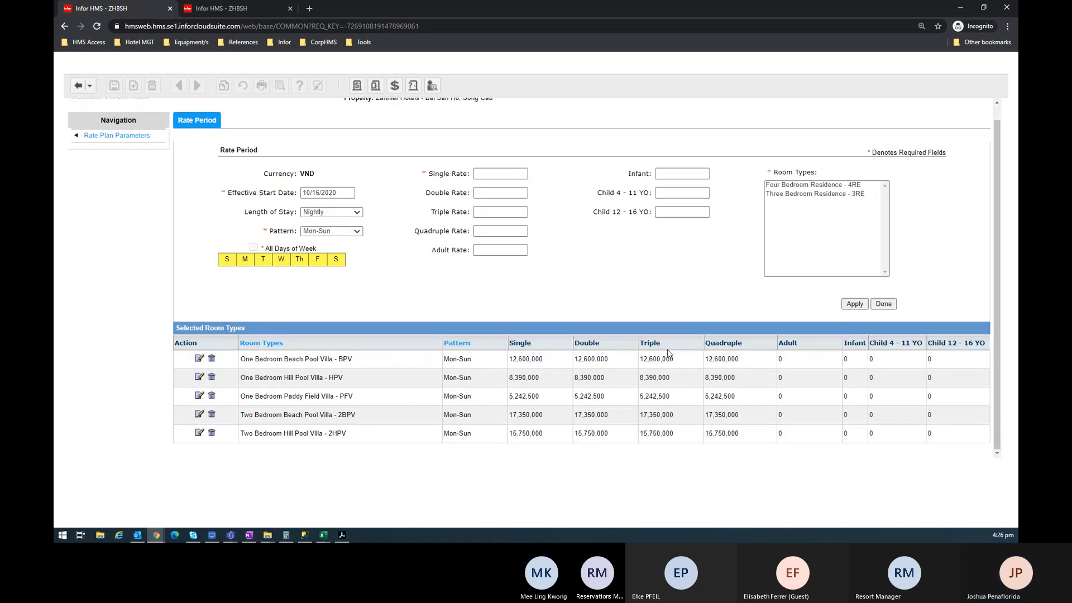
left_click(886, 305)
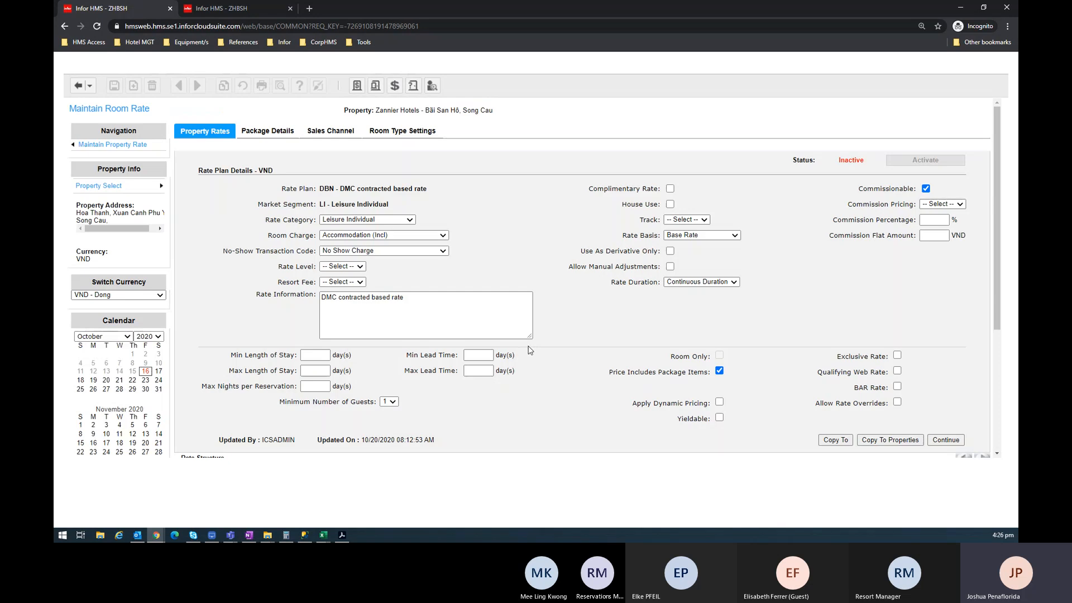
Set the 10/16/2020 rate period to Active and close the Activate Rate Plan window without choosing a Preset Sales Strategy option
scroll(558, 349, "down", 4)
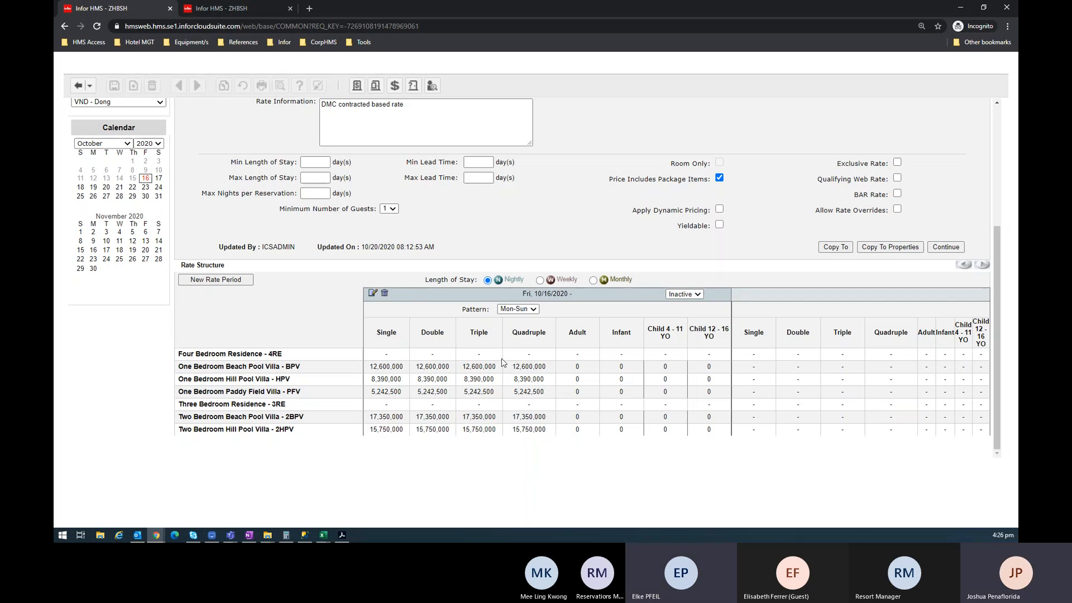
scroll(672, 355, "up", 1)
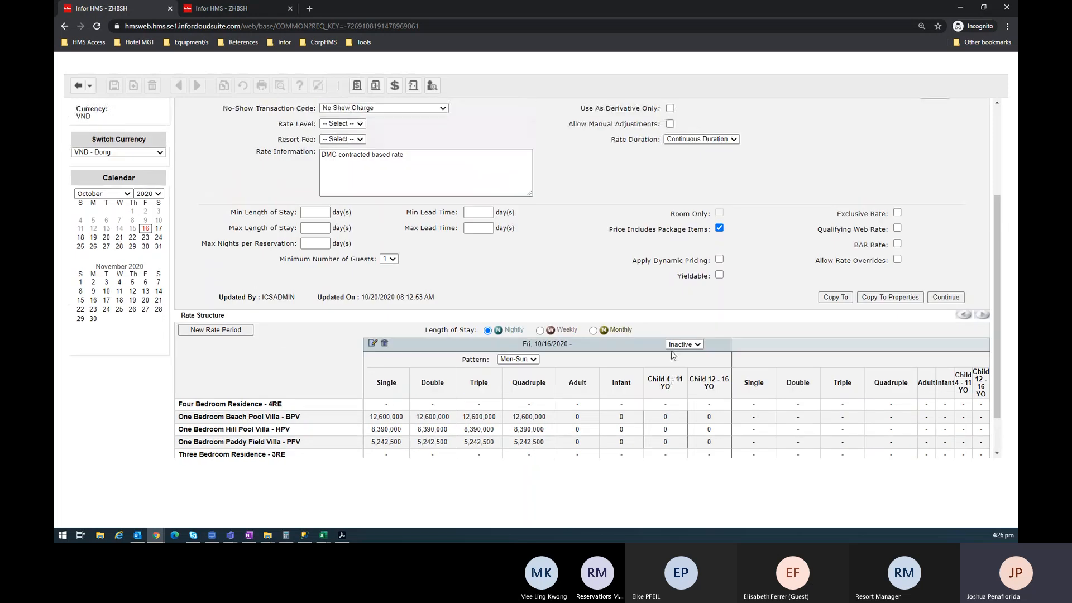
scroll(685, 398, "up", 1)
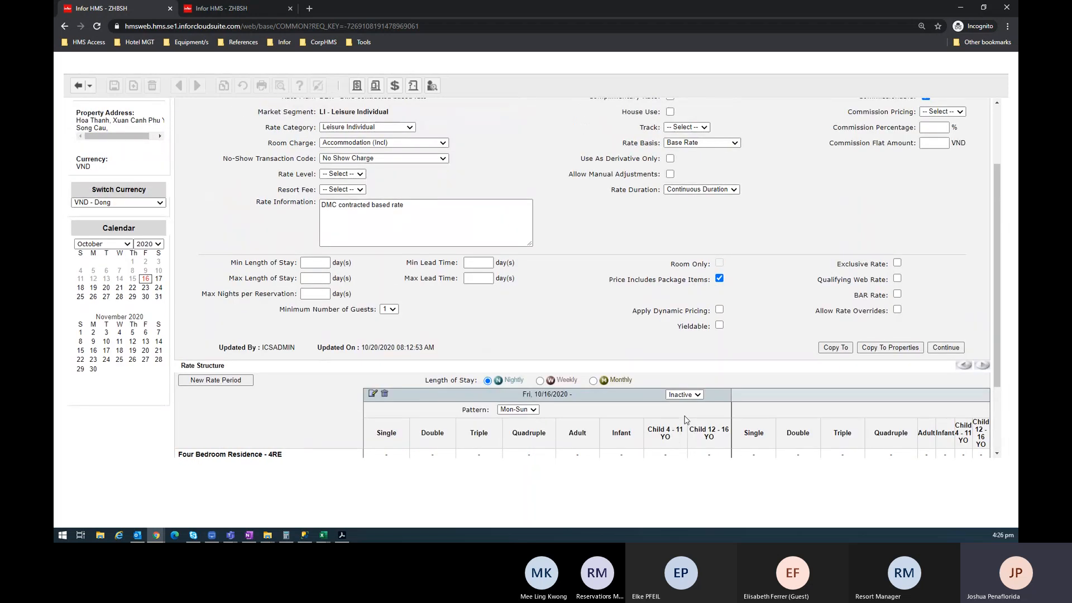
scroll(686, 420, "up", 1)
scroll(625, 396, "down", 1)
scroll(706, 414, "up", 2)
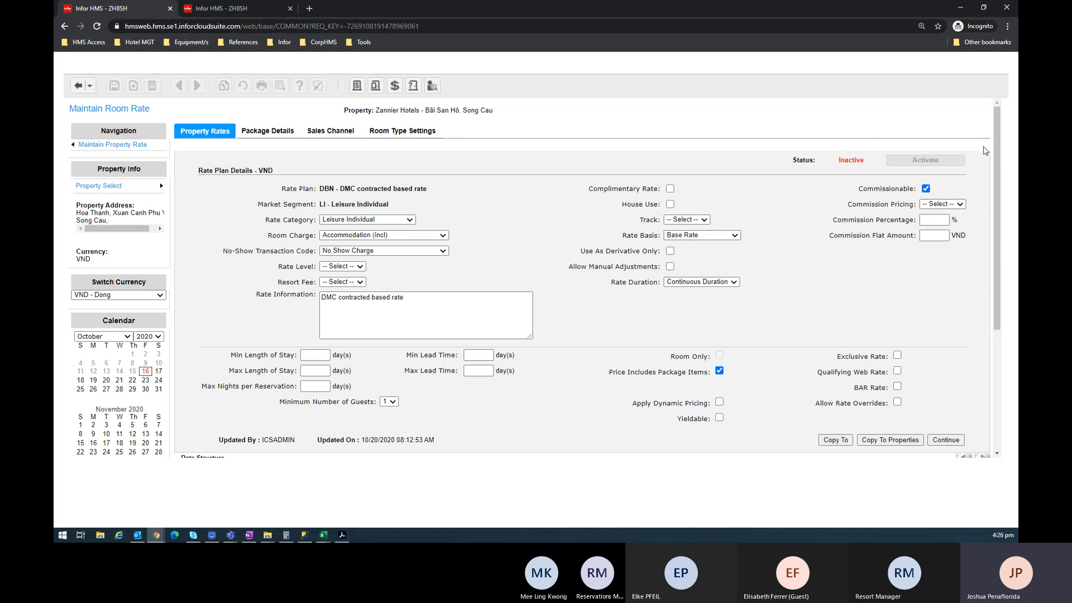
scroll(755, 293, "down", 1)
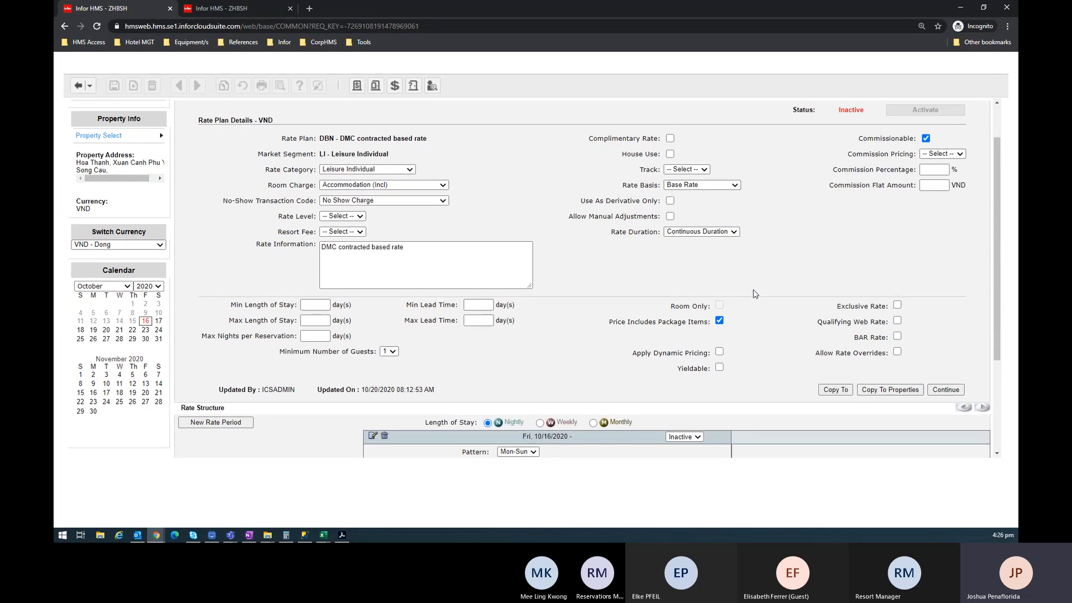
scroll(755, 293, "down", 1)
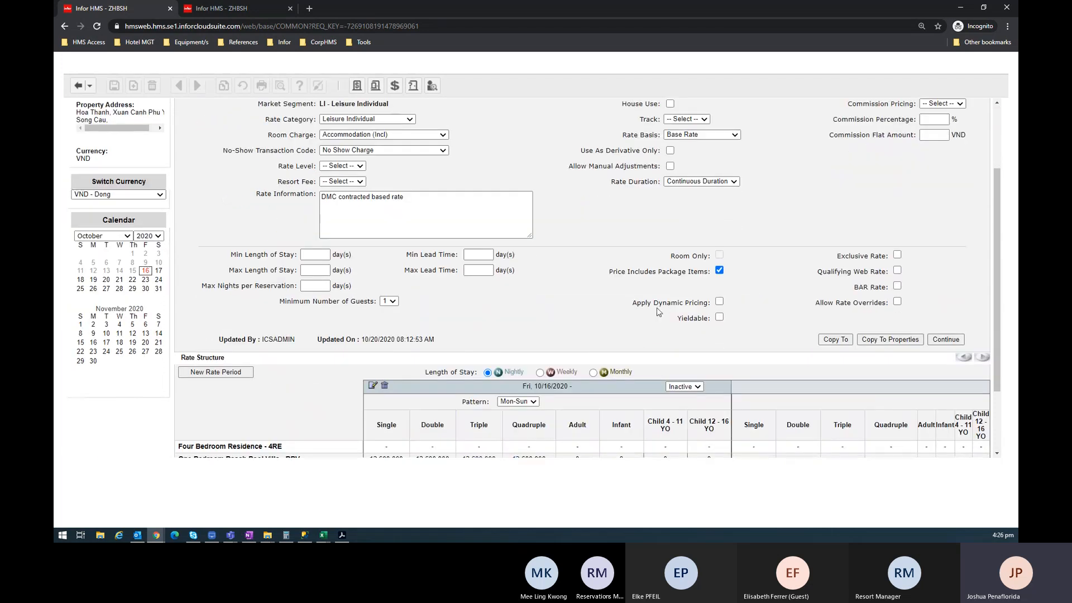
left_click(690, 388)
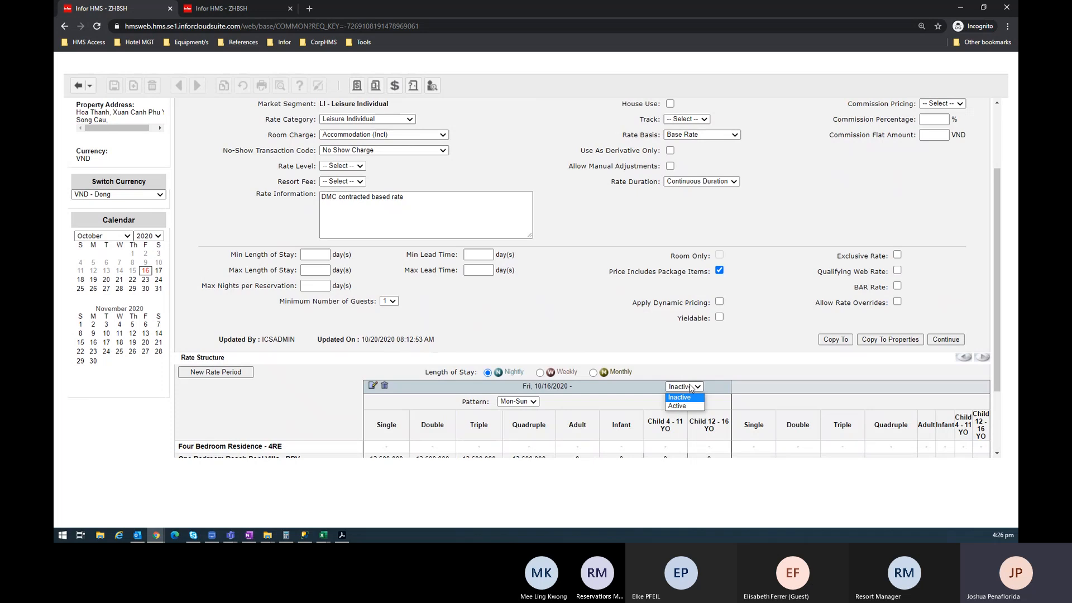
left_click(690, 407)
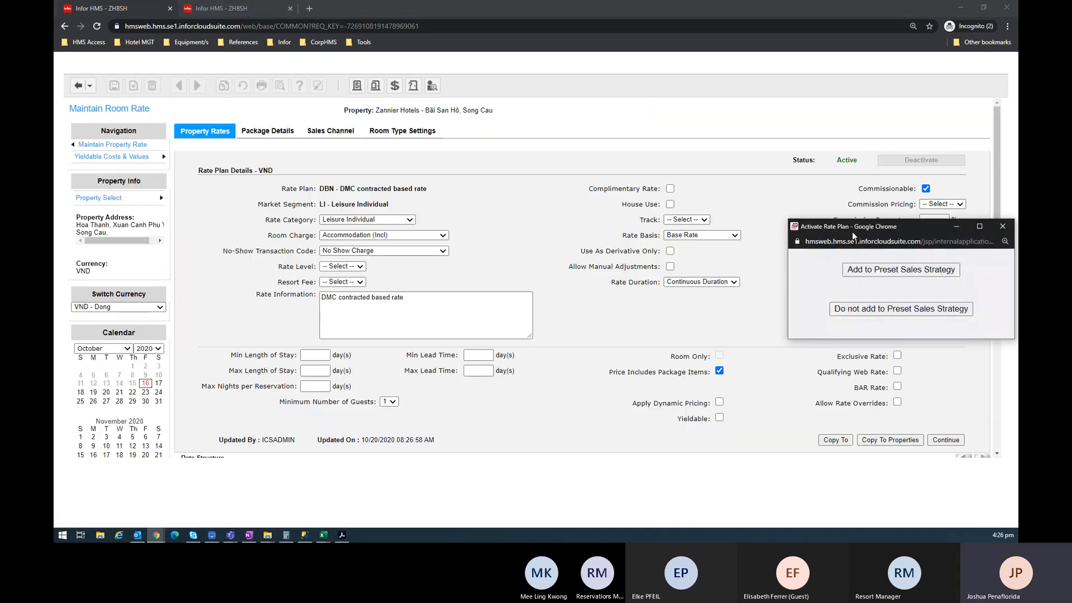
left_click_drag(852, 234, 469, 193)
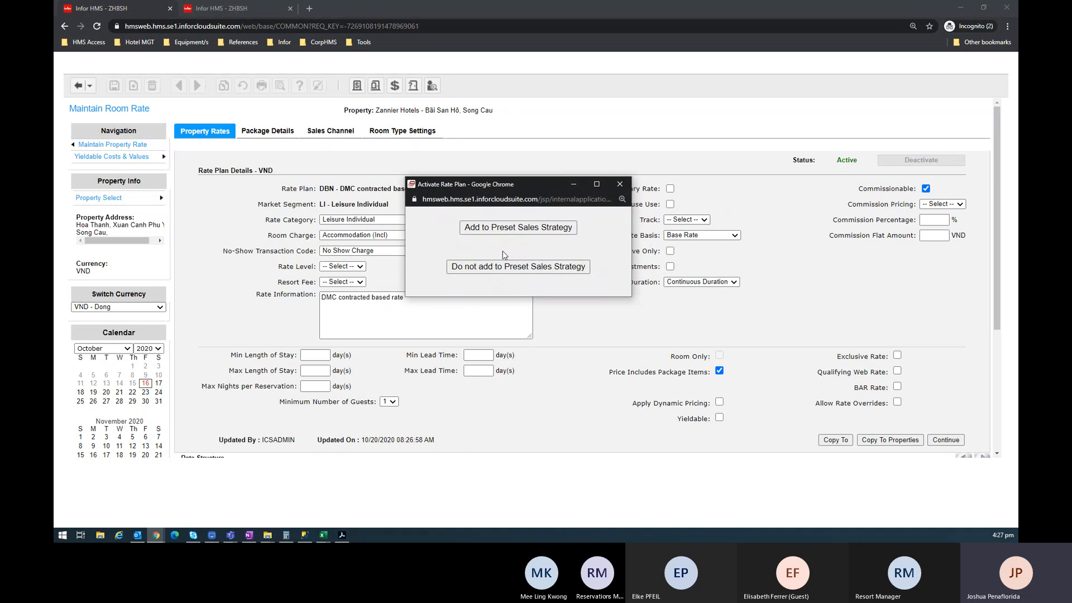
left_click(620, 185)
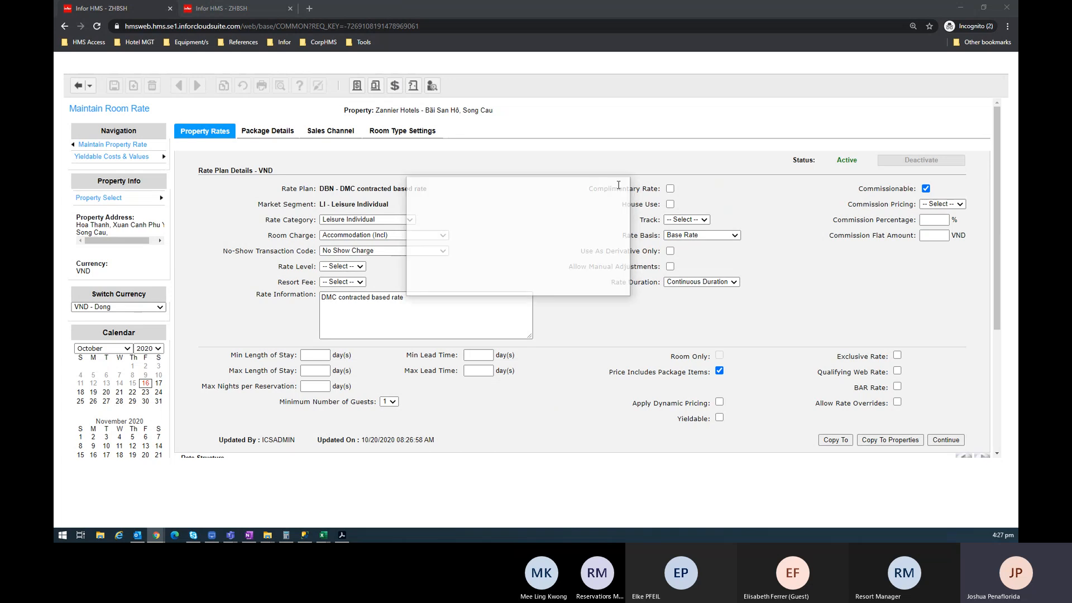
Enable Allow Manual Adjustments for the DBN rate plan, continue to its package details and save them
scroll(818, 270, "down", 2)
scroll(818, 270, "down", 3)
scroll(626, 345, "up", 3)
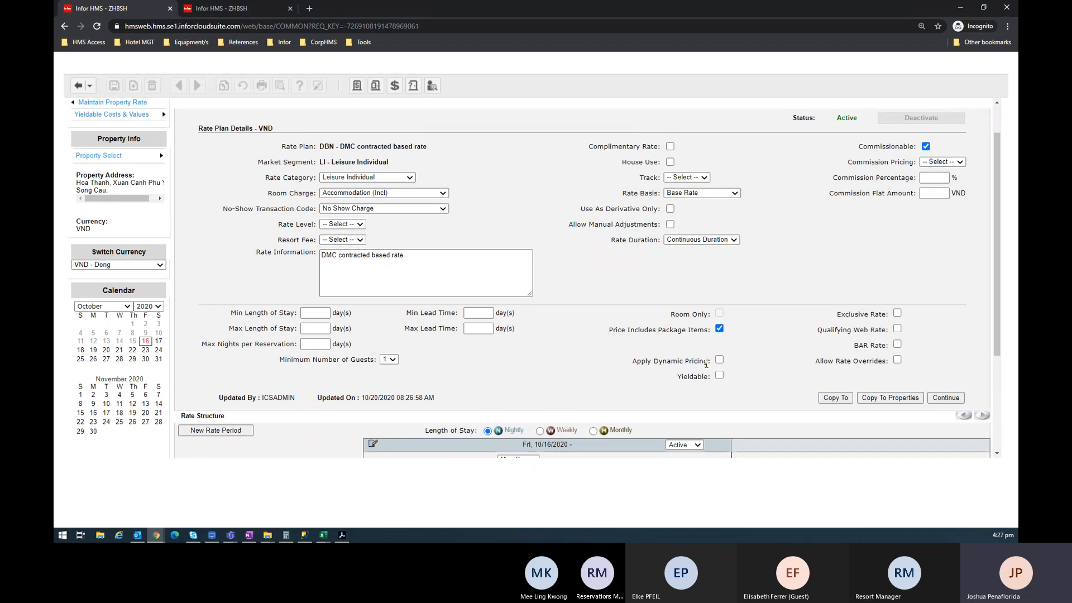
scroll(689, 343, "up", 1)
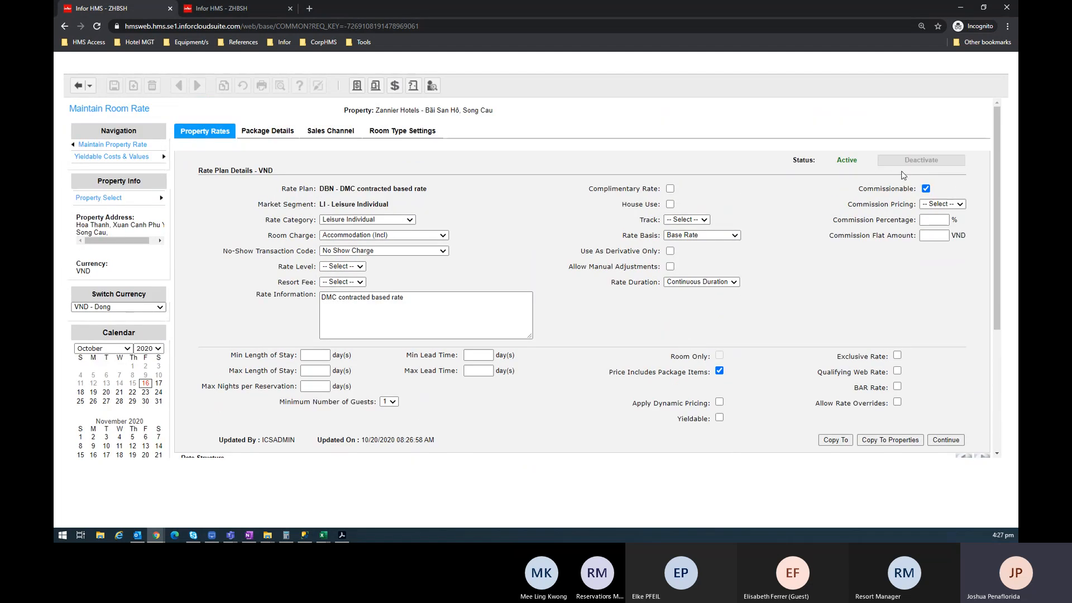
scroll(739, 297, "down", 2)
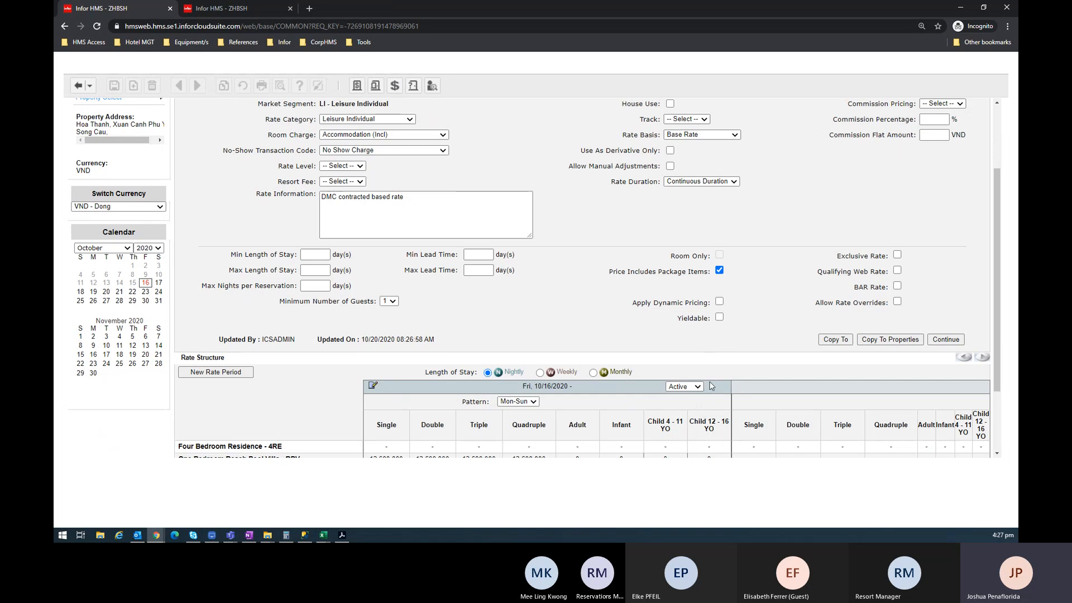
scroll(672, 394, "up", 2)
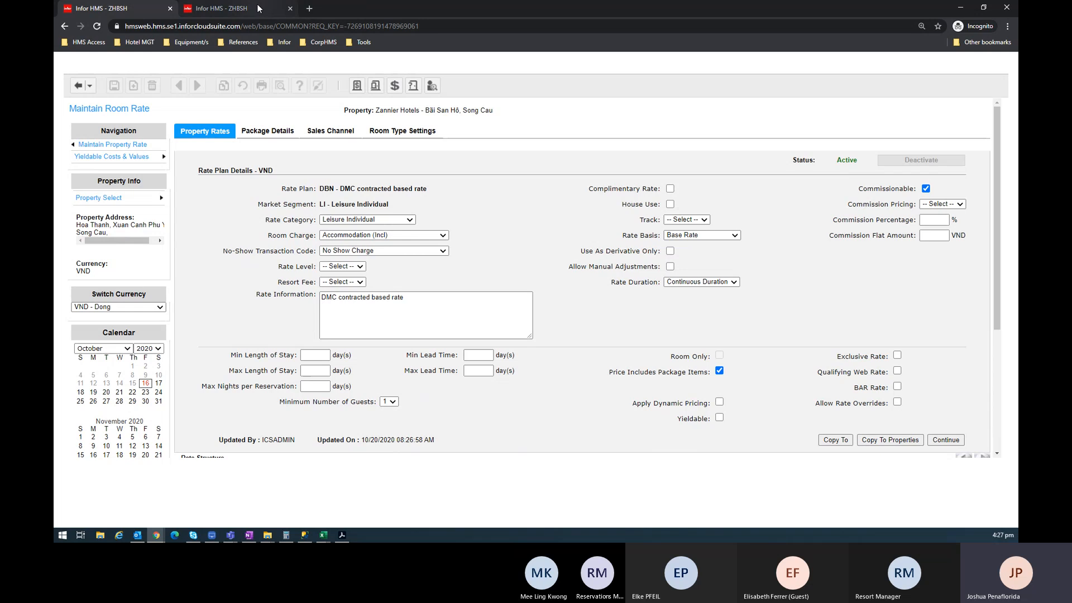
left_click(670, 268)
left_click(945, 439)
scroll(721, 308, "down", 3)
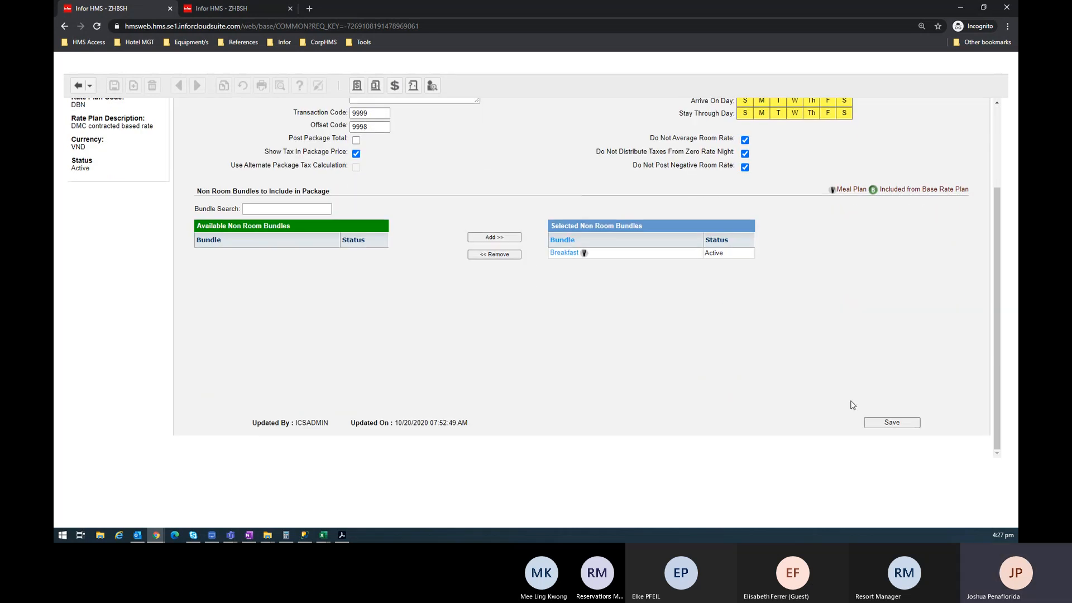
left_click(882, 421)
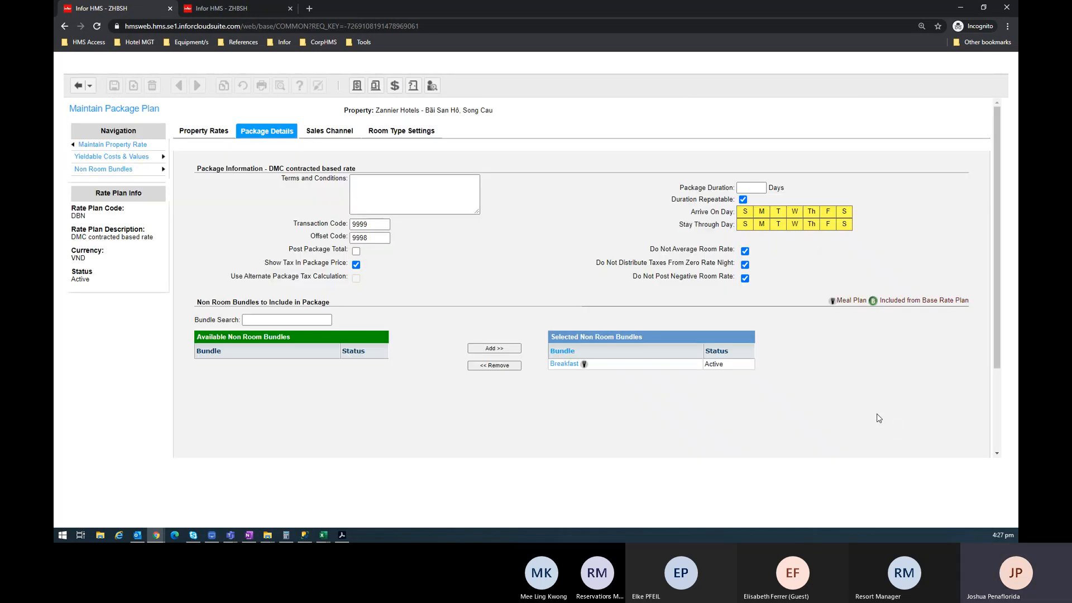
Open the manual rate adjustments of the DBN - DMC contracted based rate plan in the second HMS browser tab
left_click(213, 8)
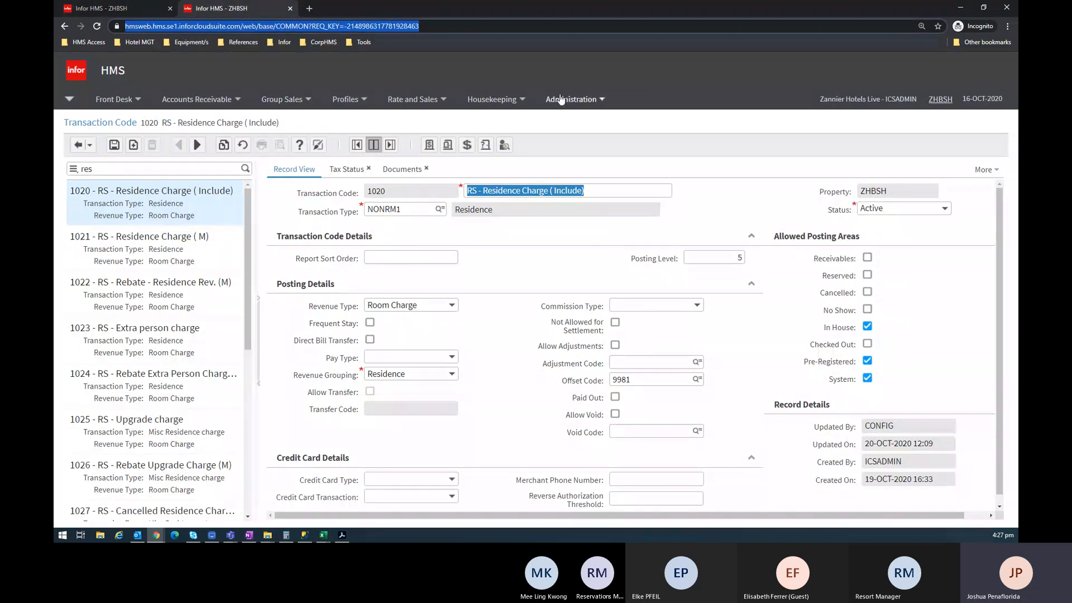
left_click(436, 102)
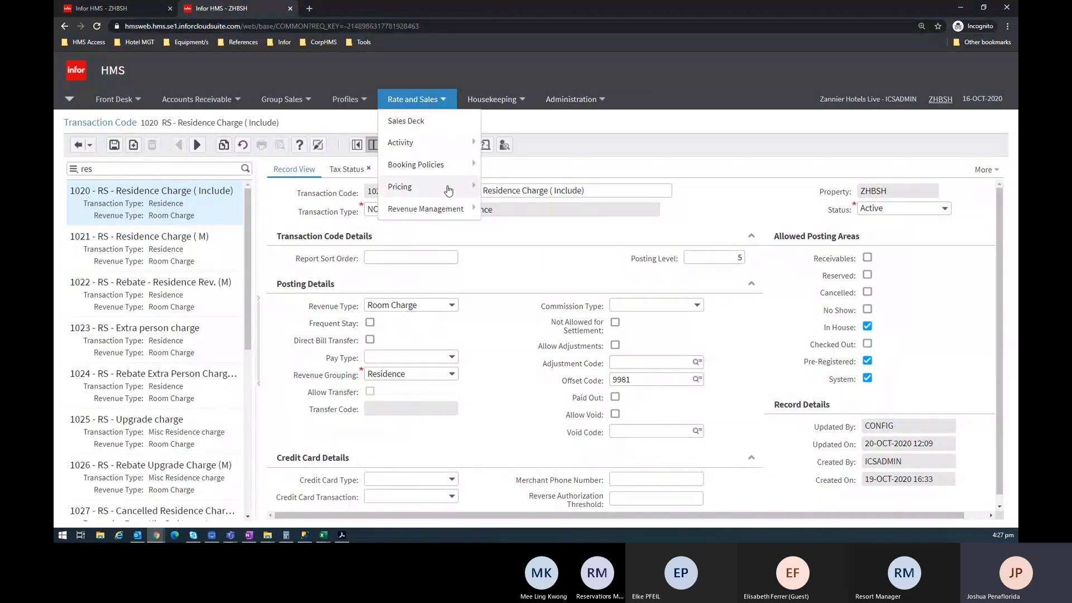
mouse_move(448, 190)
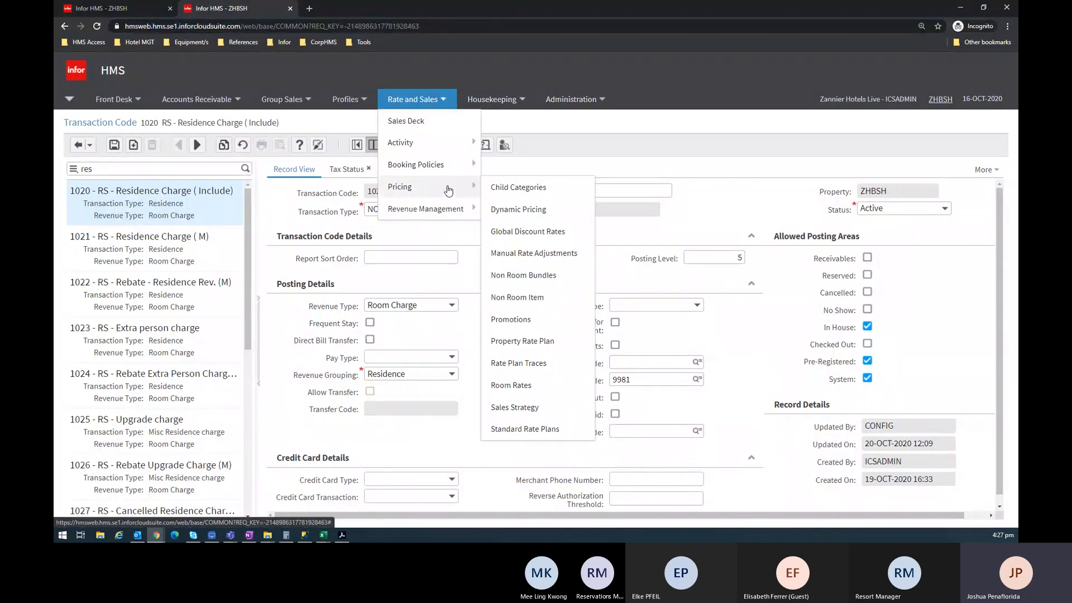
left_click(574, 259)
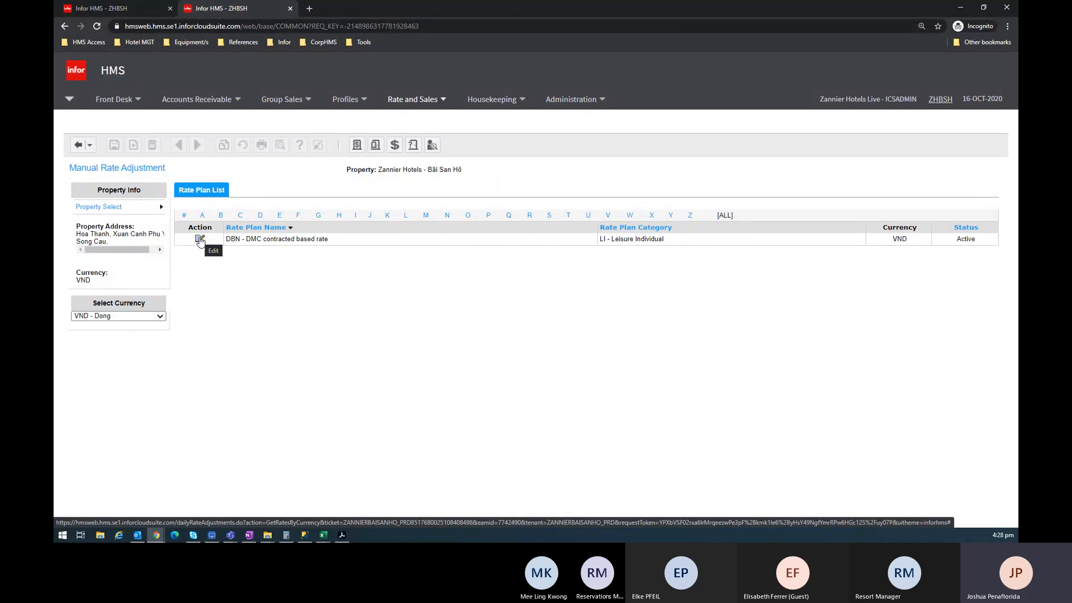
left_click(200, 240)
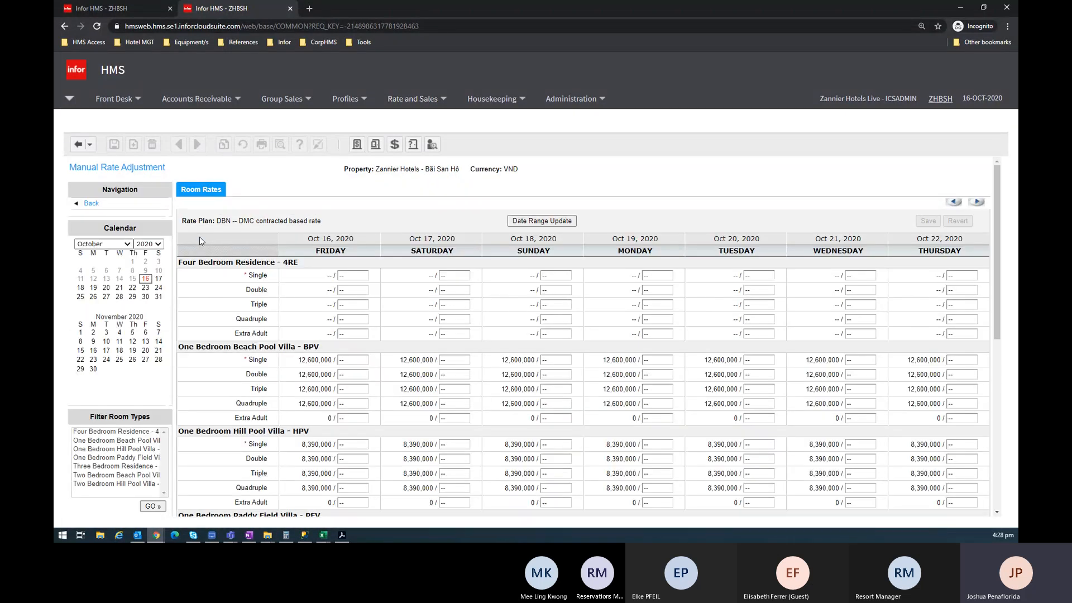
Review the daily room rates of the DBN plan, examining the Single rate of the One Bedroom Beach Pool Villa - BPV
scroll(390, 290, "down", 3)
scroll(394, 293, "up", 3)
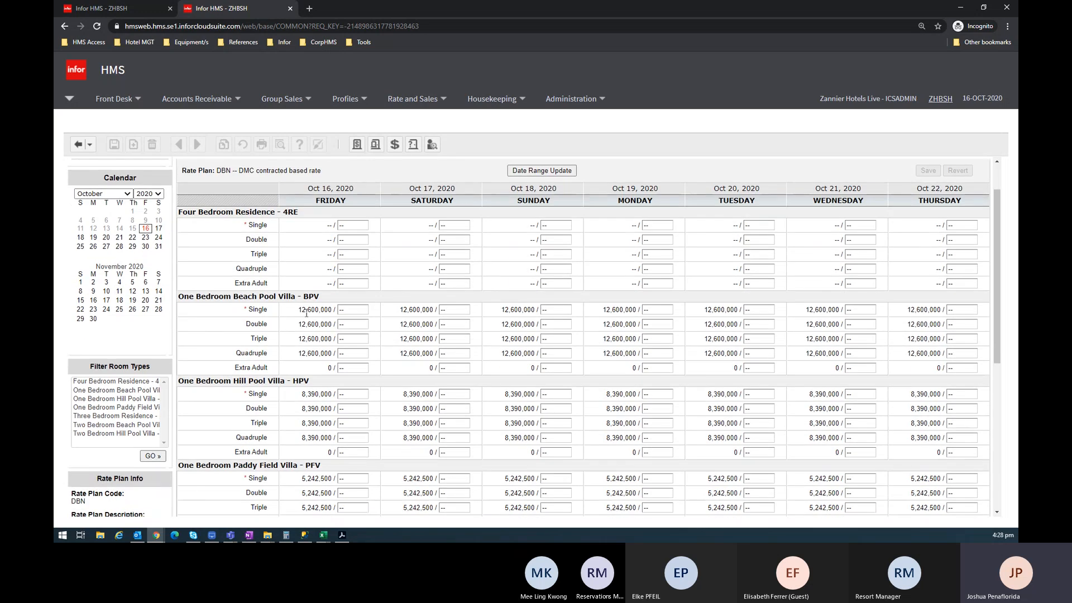
left_click_drag(301, 312, 327, 312)
left_click(324, 311)
scroll(342, 310, "up", 2)
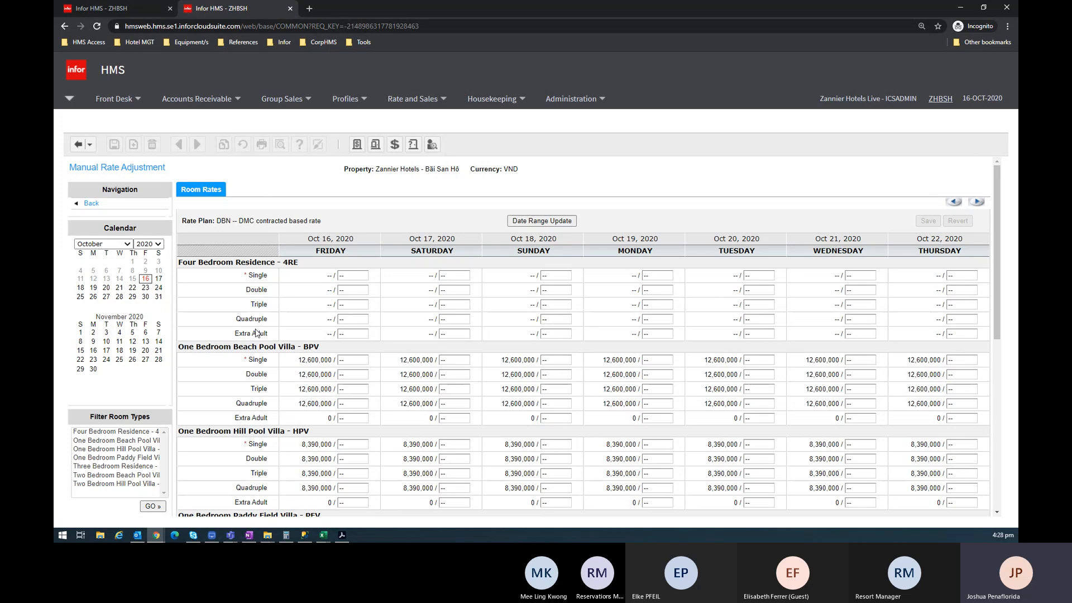
left_click(347, 359)
Return to the DBN property rates in the first HMS browser tab, disable Allow Manual Adjustments and save the parameters
left_click(105, 8)
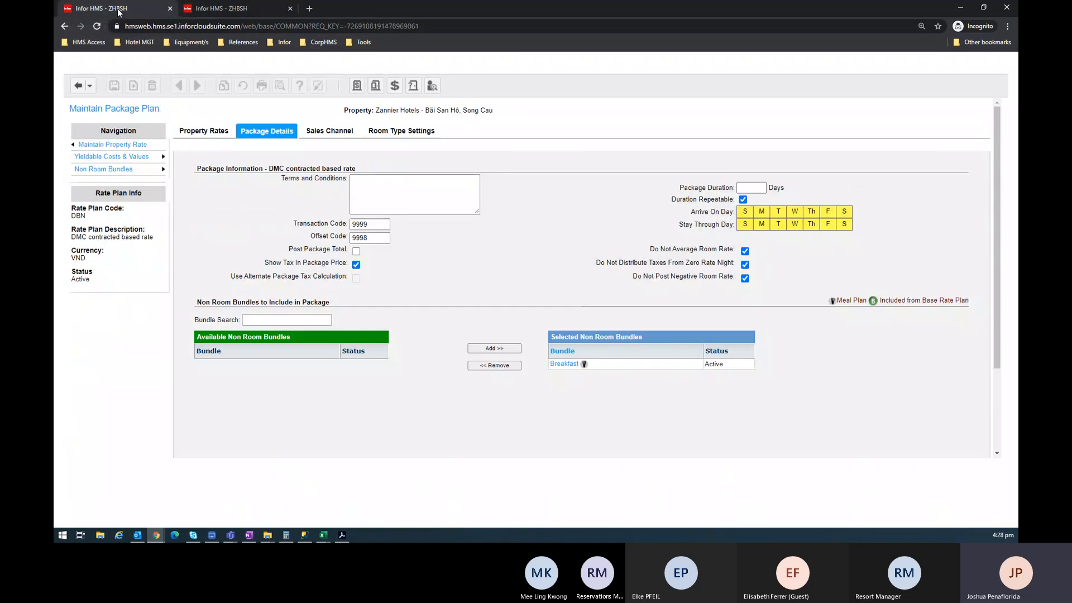
left_click(203, 131)
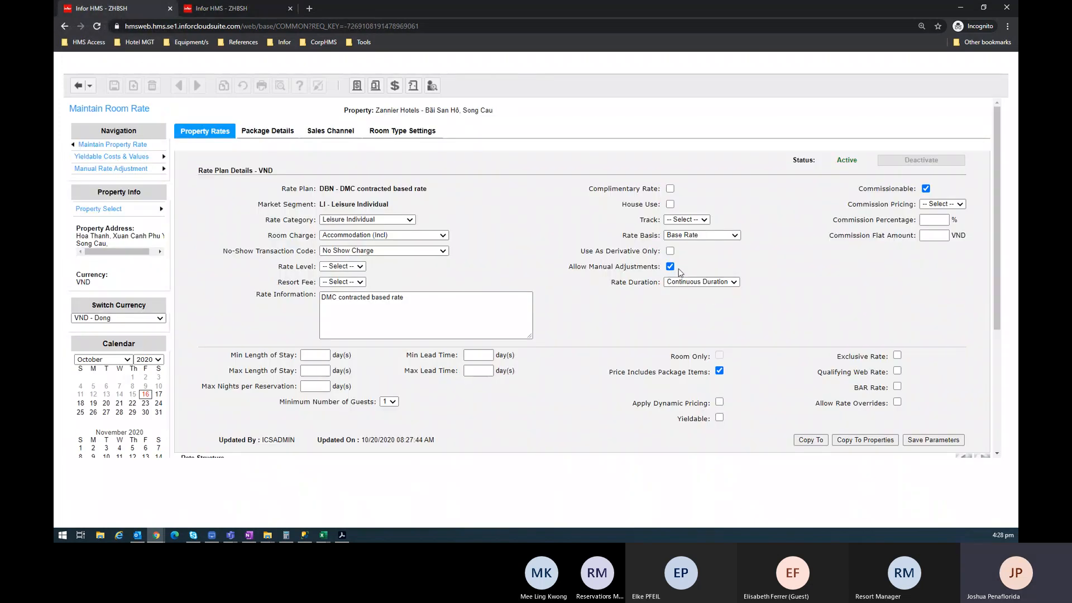
left_click(670, 267)
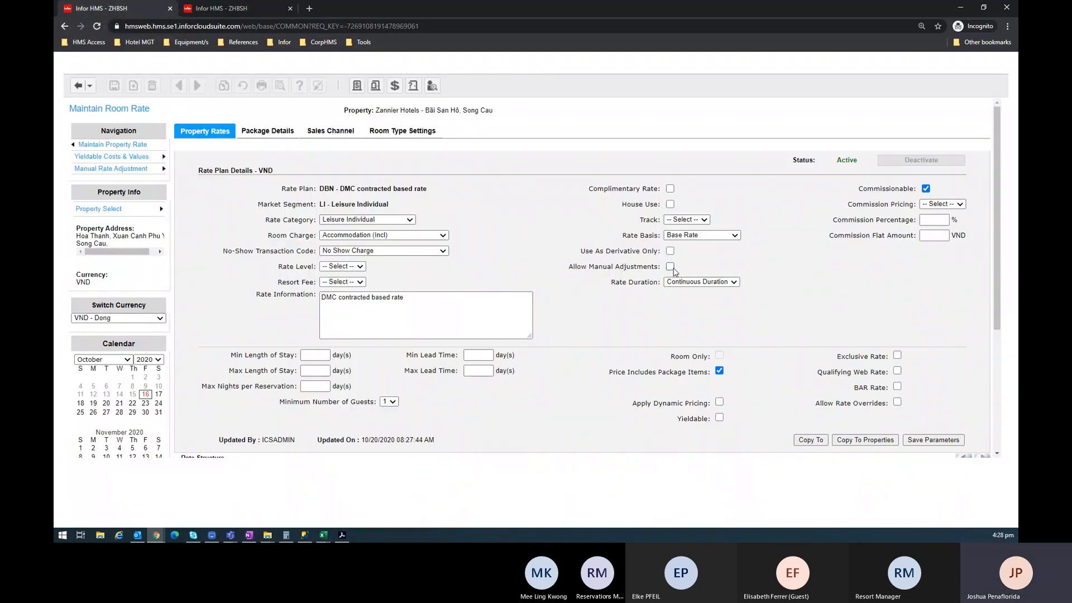
left_click(918, 441)
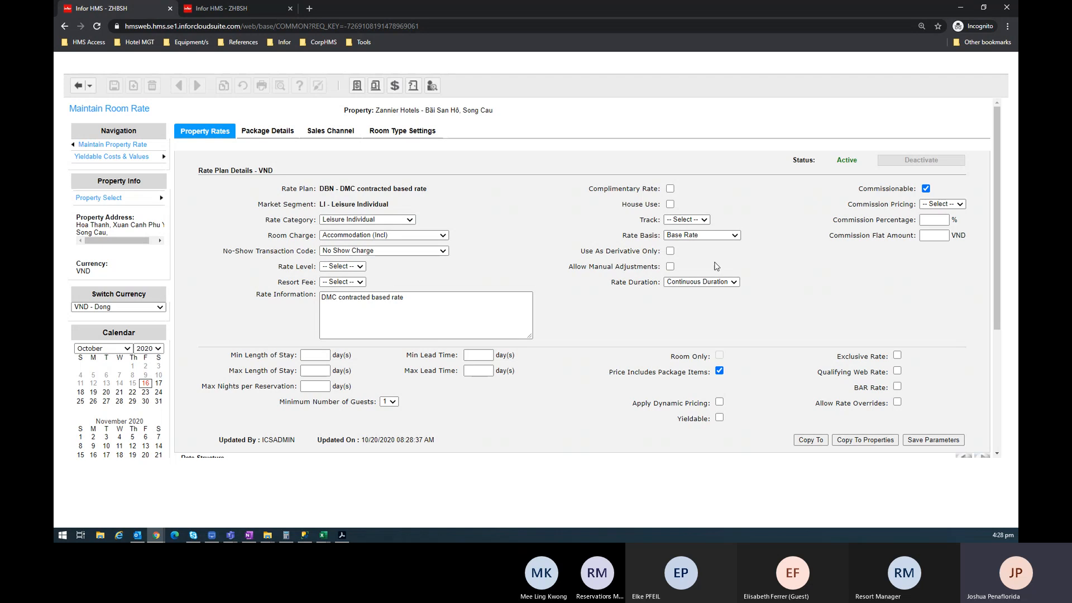
Compare the DBN rate structure with the DMC rates of the 2BR Beach Pool Villa in the rate structure PDF
scroll(782, 326, "down", 3)
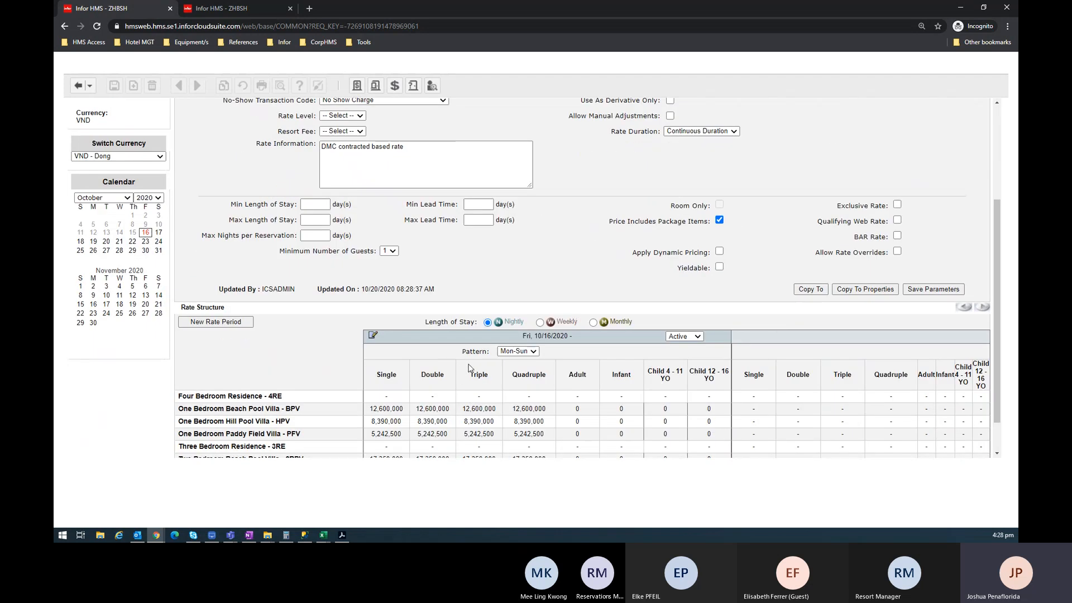
scroll(469, 368, "up", 1)
scroll(468, 368, "down", 2)
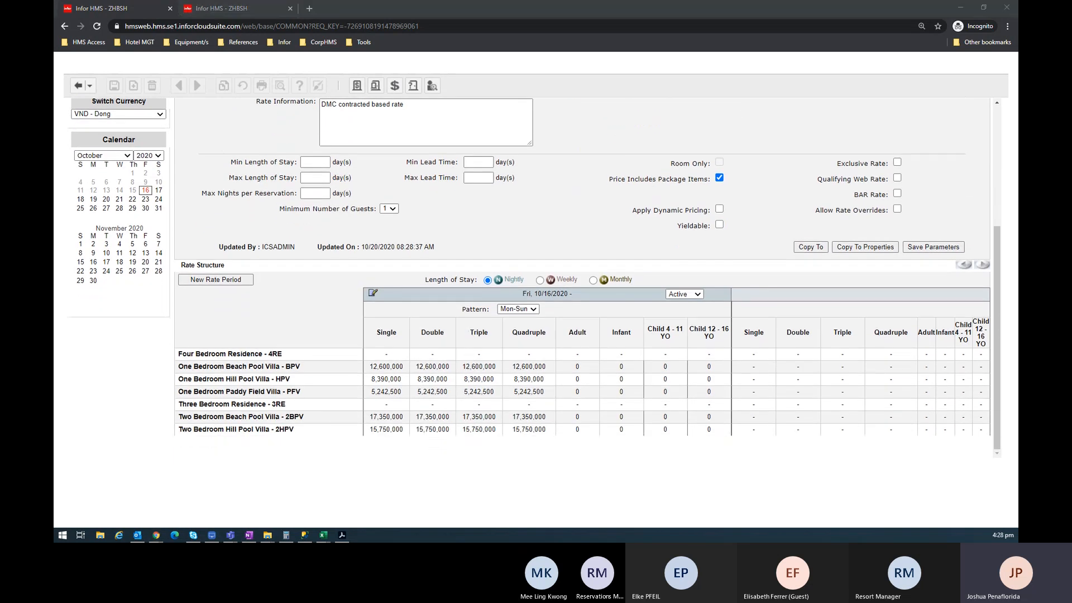
key("alt+Tab")
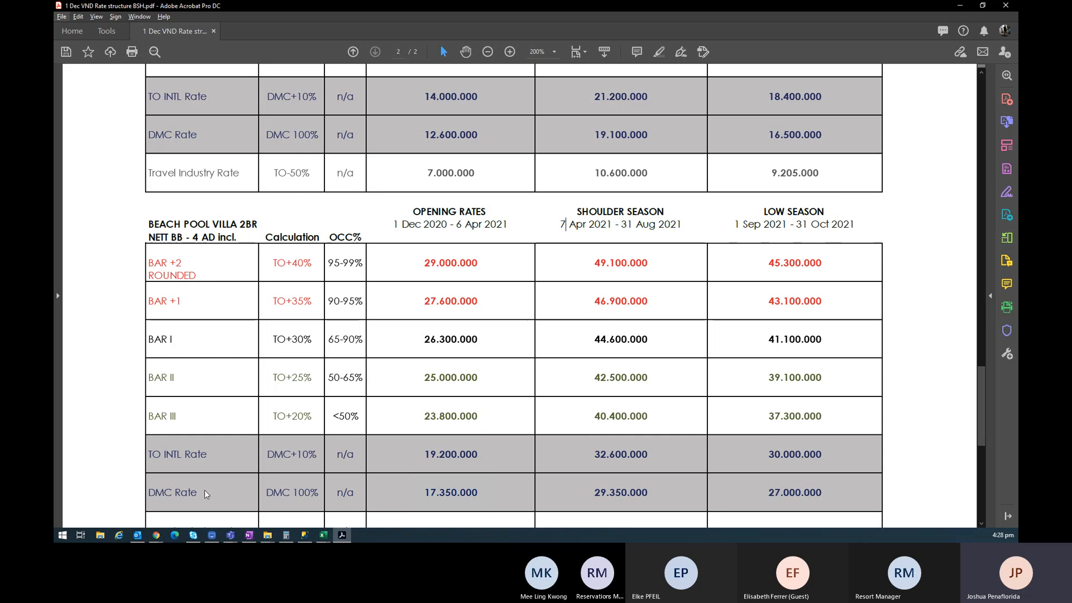
scroll(563, 488, "down", 2)
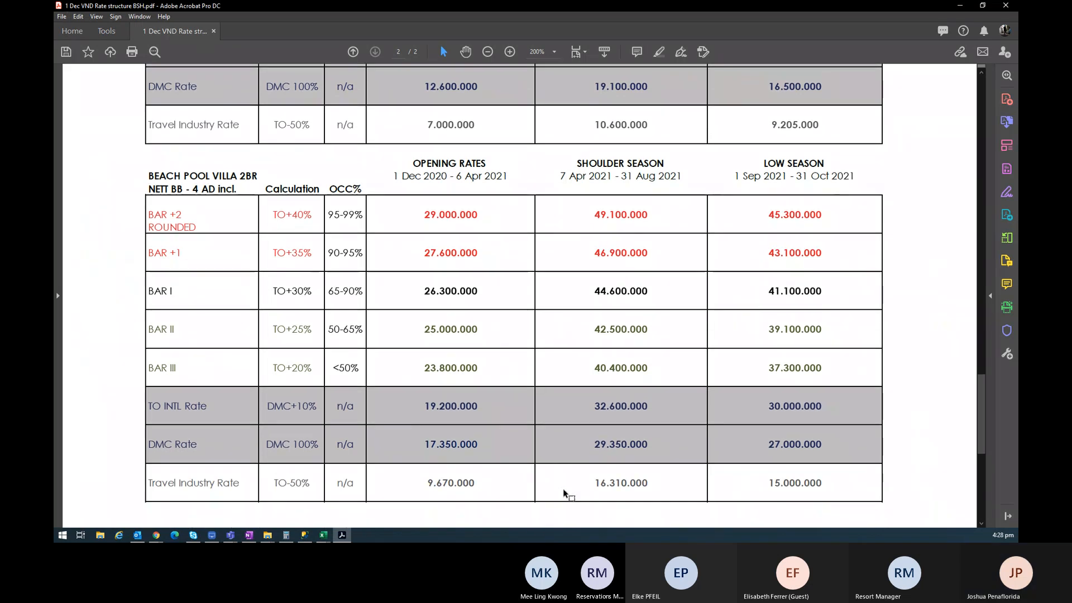
scroll(558, 446, "up", 1)
Switch to the HMS Configuration Workbook in Excel and examine the DBN and DCOBN rows on the Rates sheet
key("alt+Tab")
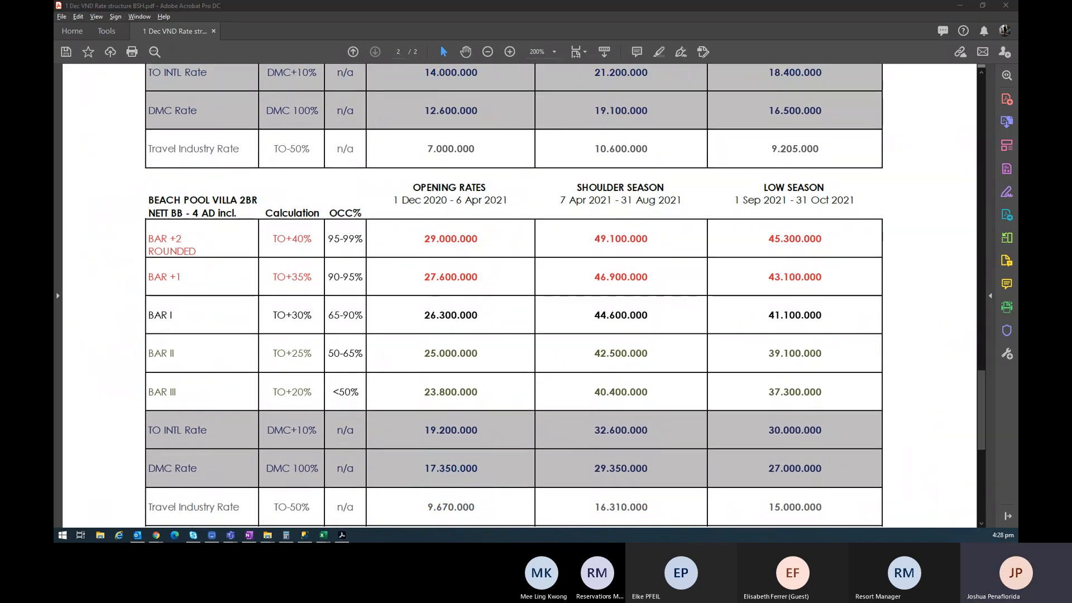
key("alt+Tab")
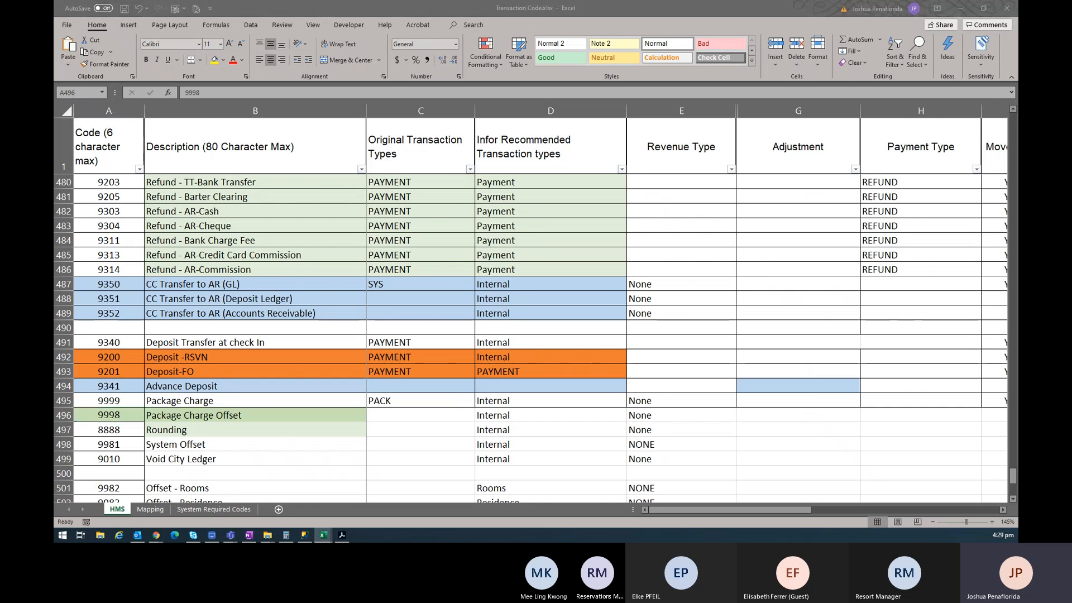
key("alt+Tab")
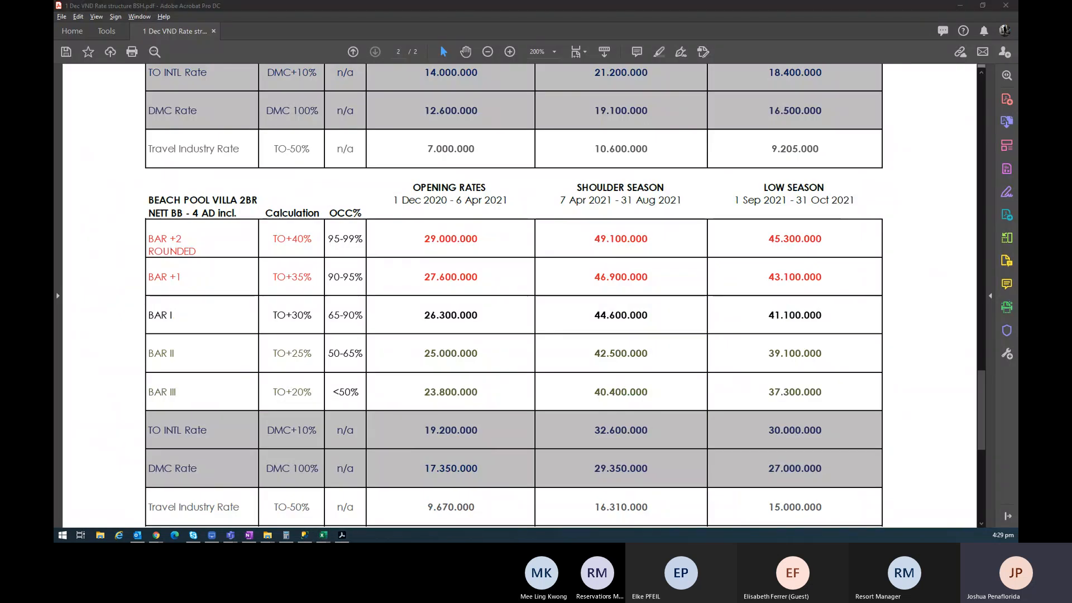
key("alt+Tab")
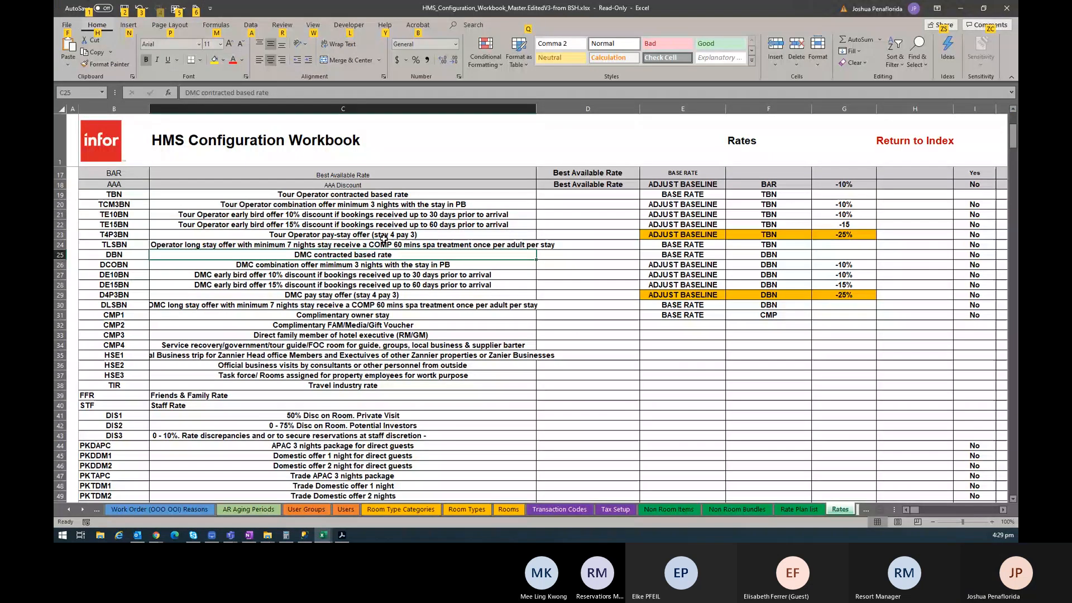
left_click(770, 245)
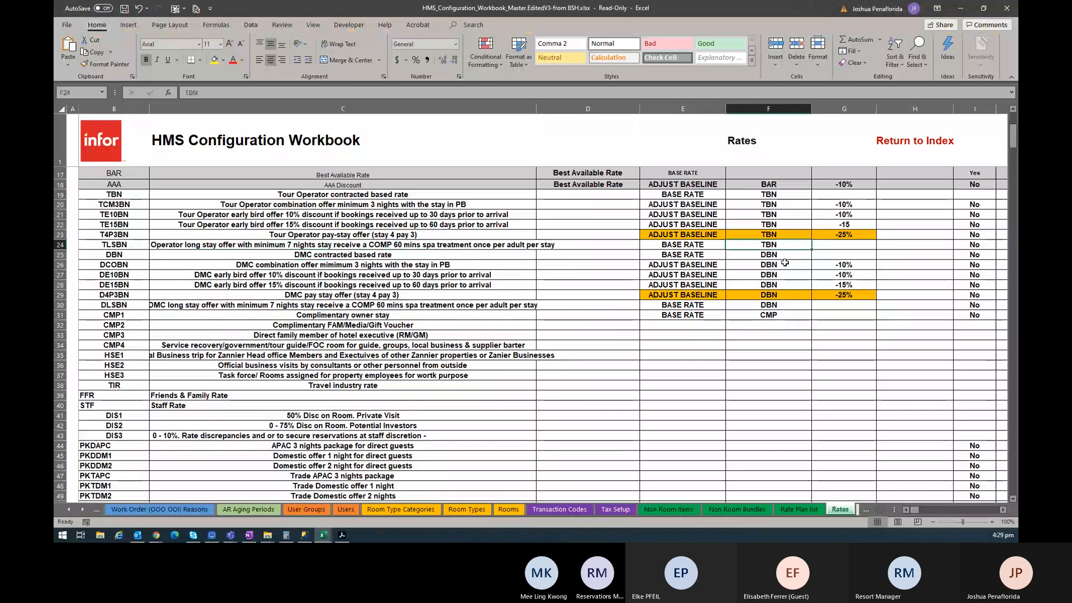
left_click_drag(785, 256, 346, 254)
left_click_drag(777, 263, 111, 265)
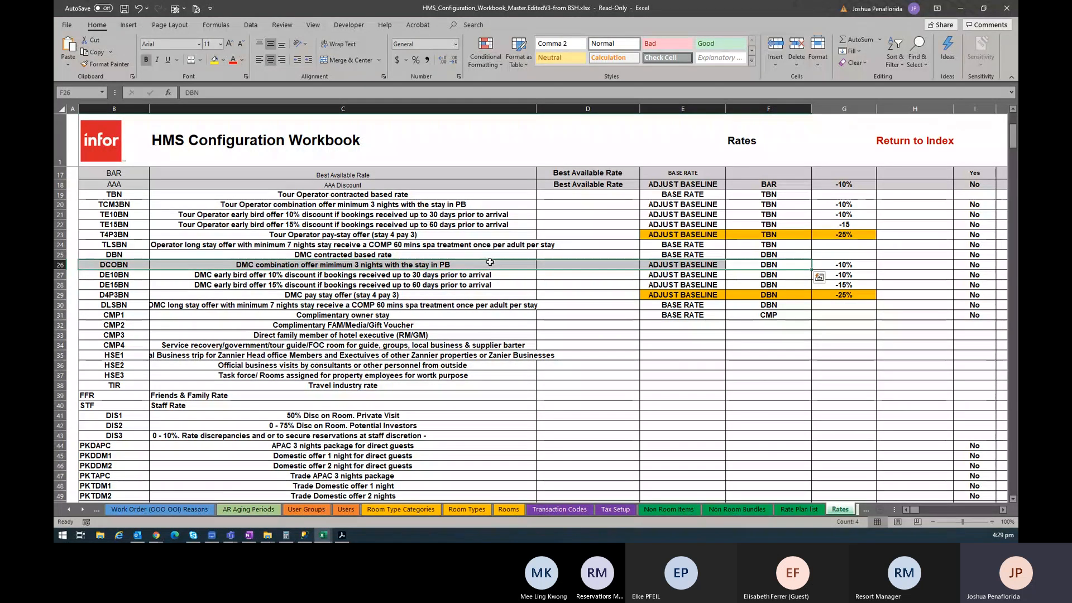
left_click(469, 266)
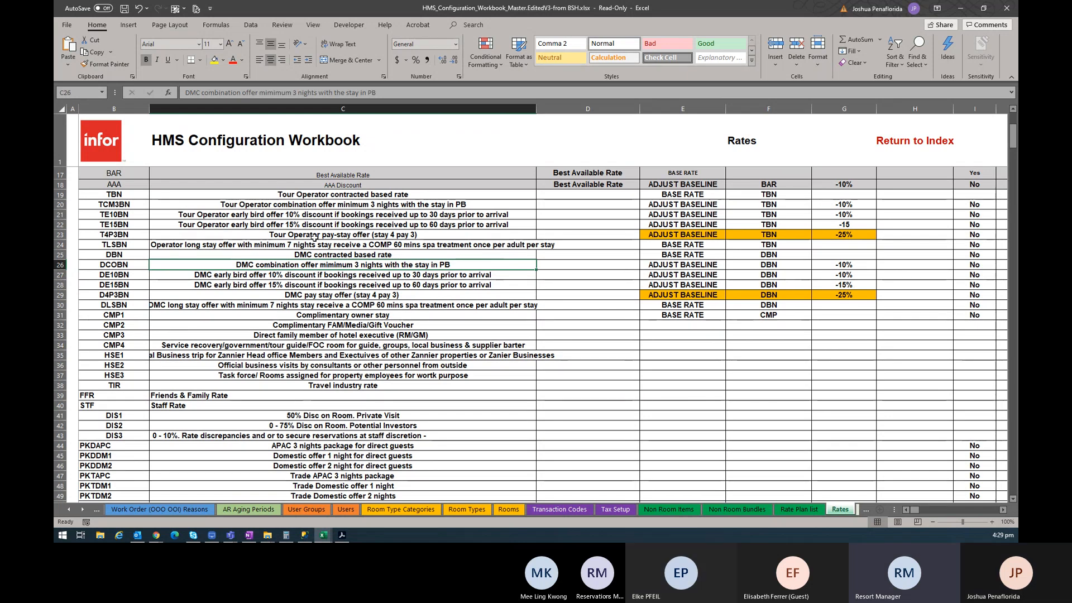
left_click_drag(94, 265, 804, 264)
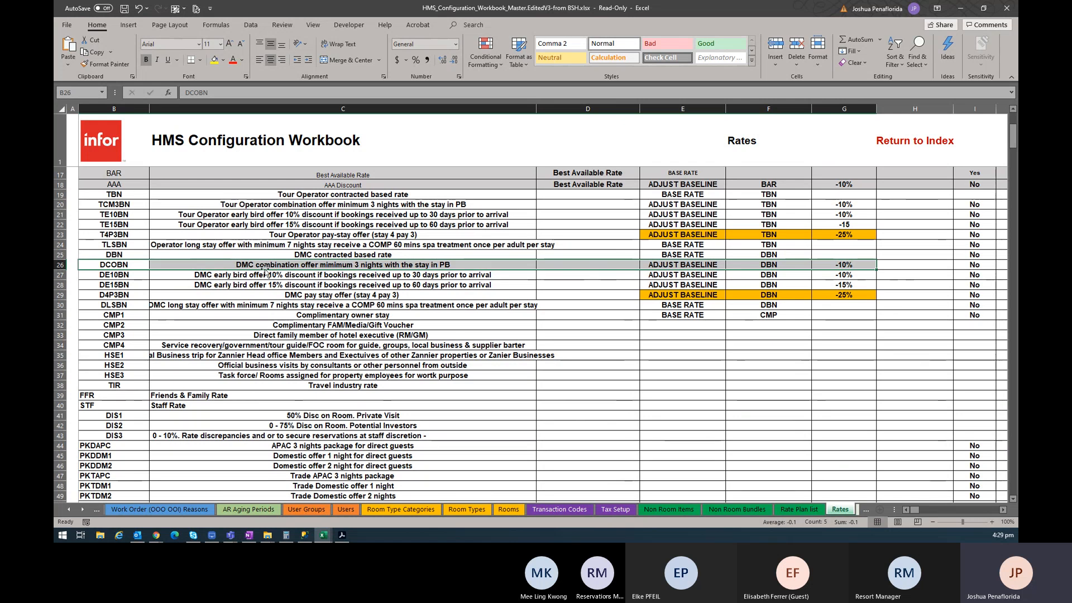
Copy the rate code DCOBN from the workbook and enter it as the code of a new standard rate plan in HMS
left_click(197, 266)
key("Left")
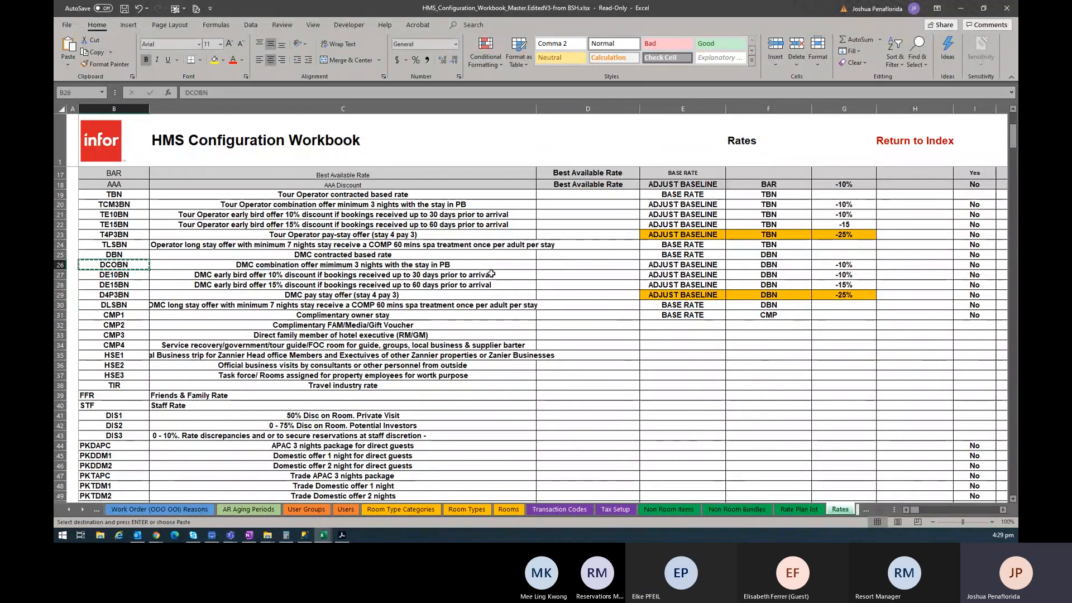
key("alt+Tab")
key("alt+Tab")
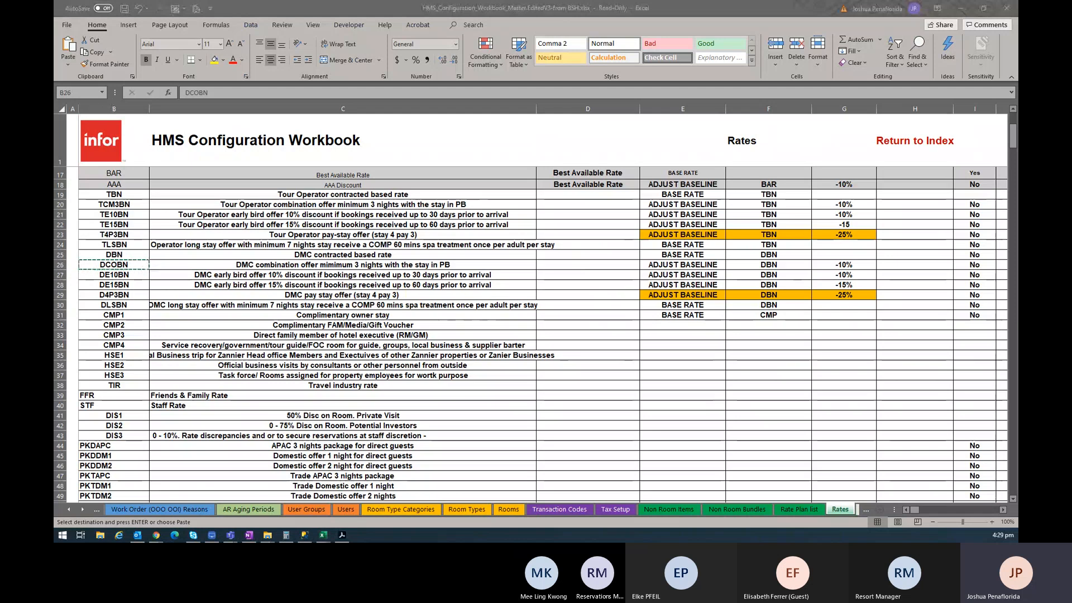
key("alt+Tab")
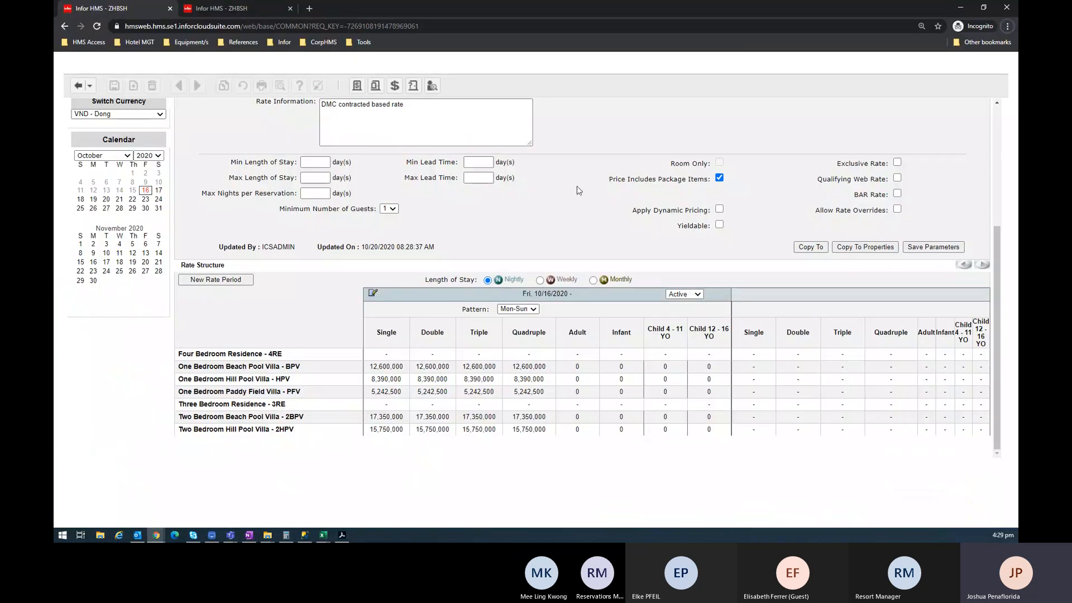
scroll(577, 190, "up", 4)
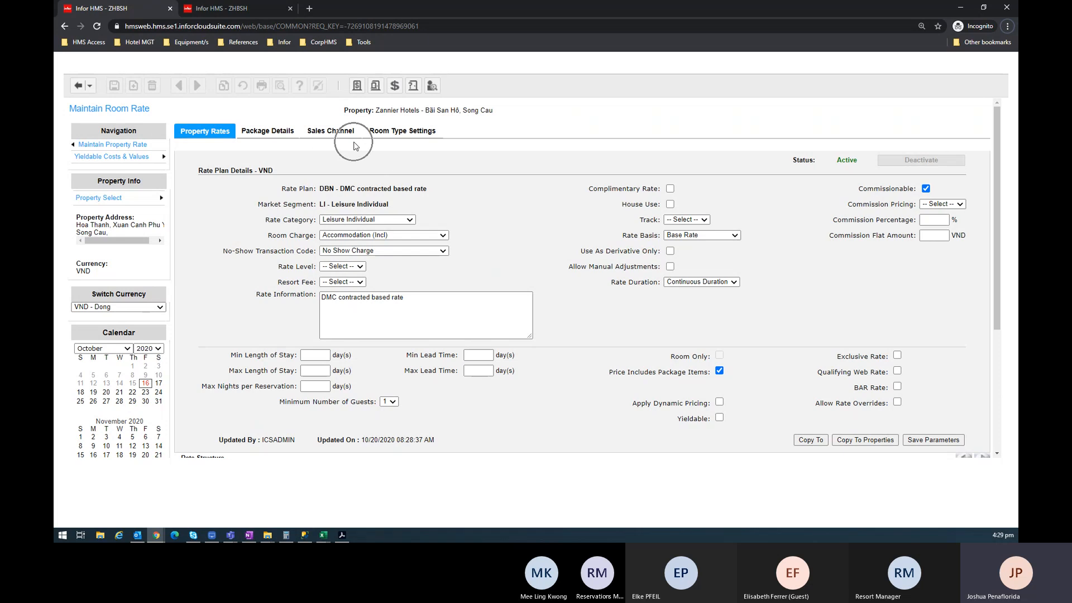
key("ctrl+minus")
left_click(399, 96)
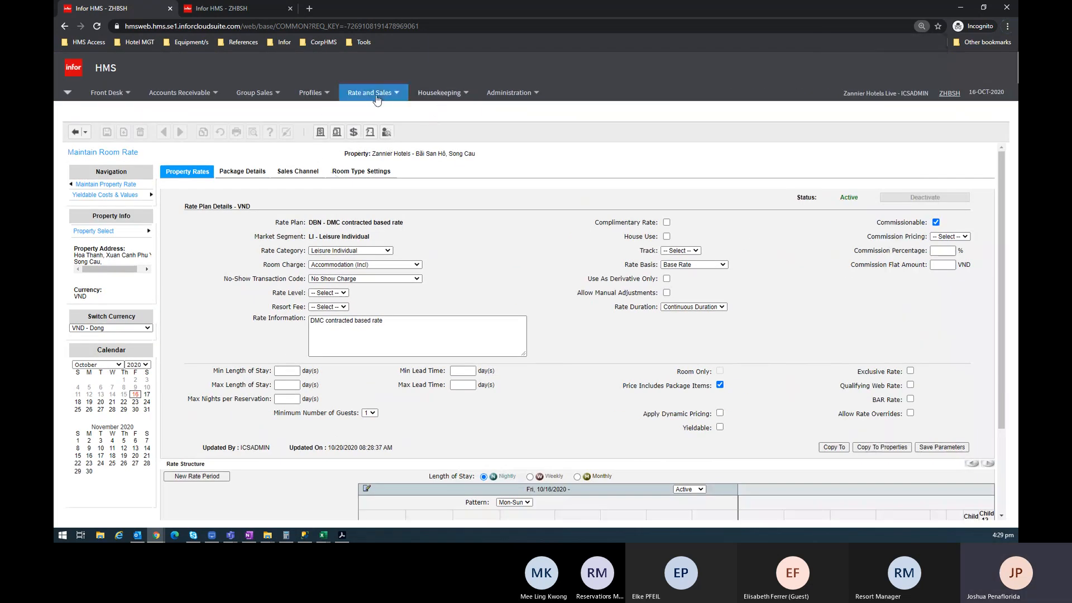
mouse_move(385, 169)
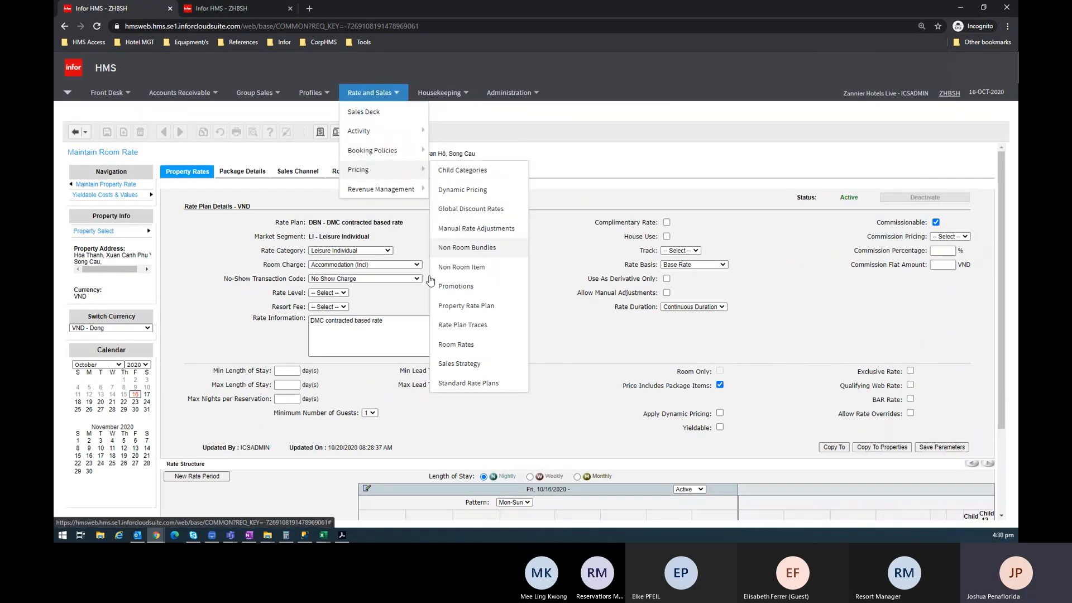
left_click(478, 384)
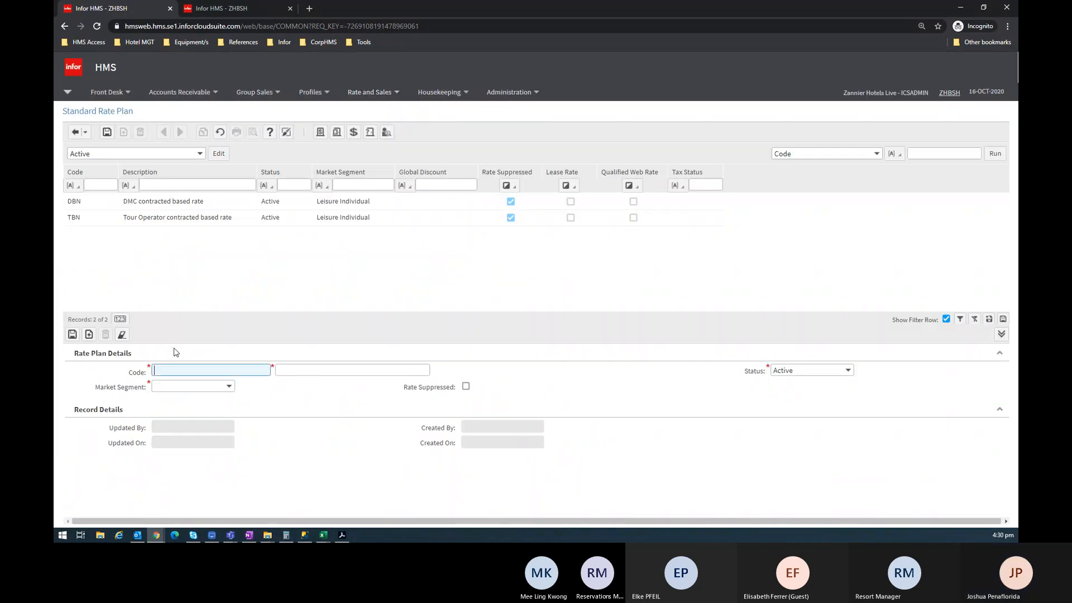
type("DCOBN")
Copy the DCOBN description from the Rates sheet of the Excel workbook and paste it as the new rate plan's description in HMS
left_click(340, 370)
key("alt+Tab")
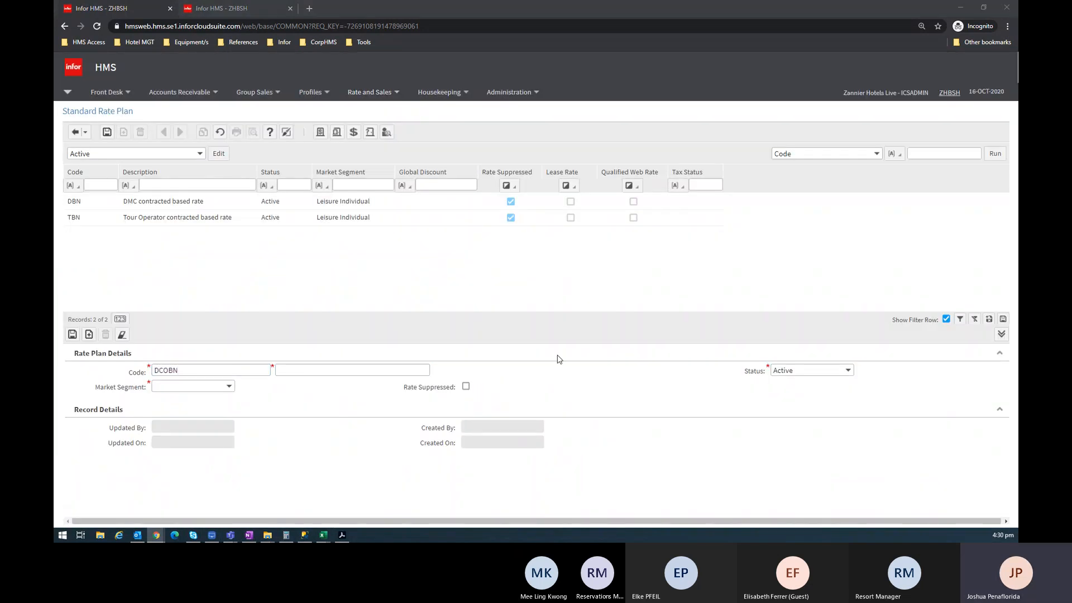
left_click(321, 267)
key("ctrl+c")
key("alt+Tab")
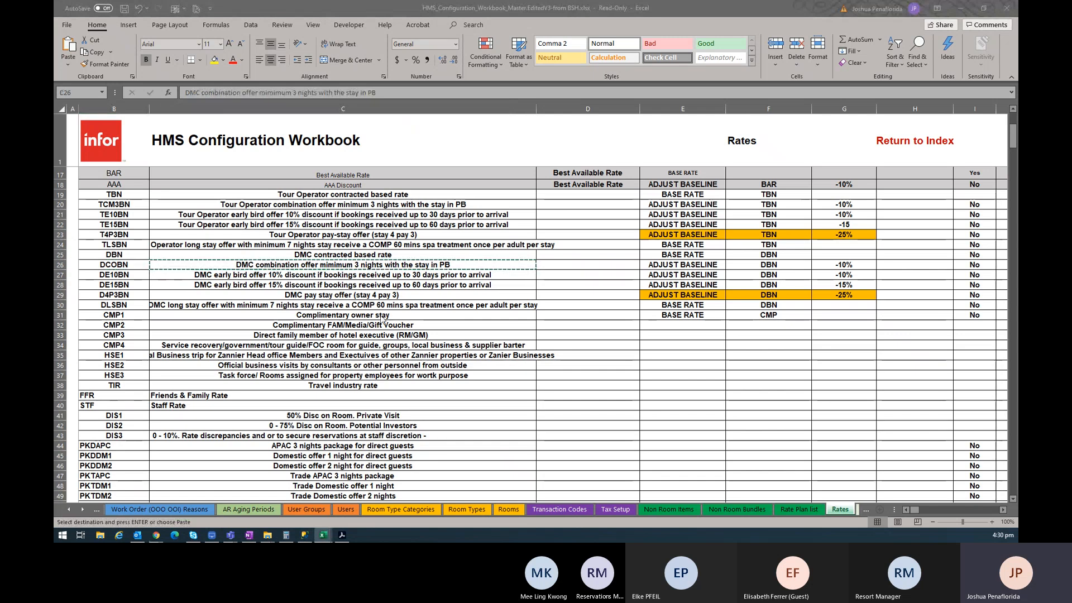
key("ctrl+v")
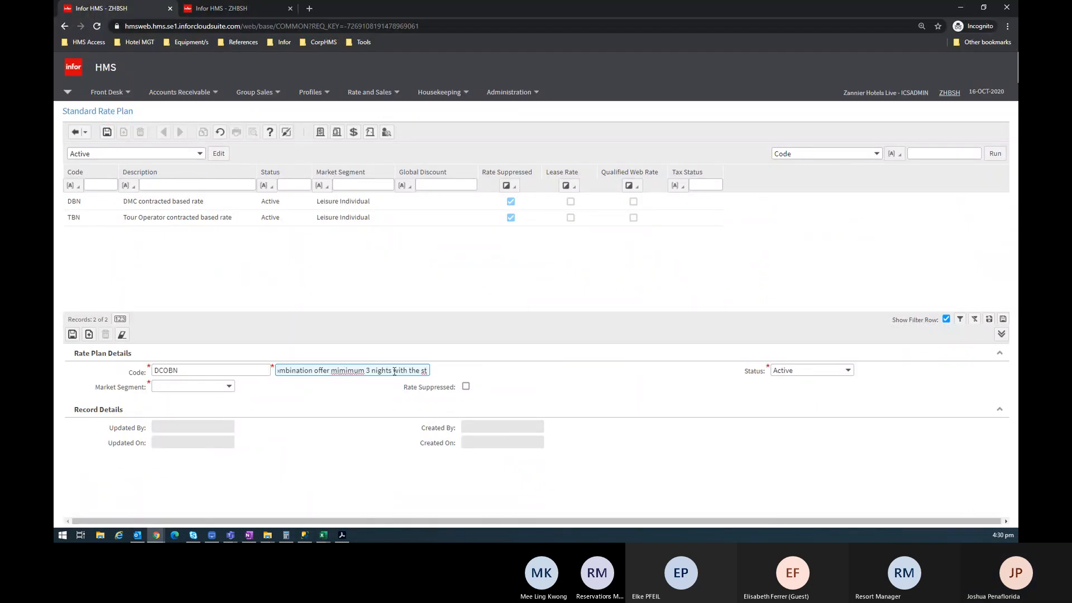
Correct the misspelled word "mimimum" to "minimum" in the DCOBN rate plan's description
key("Home")
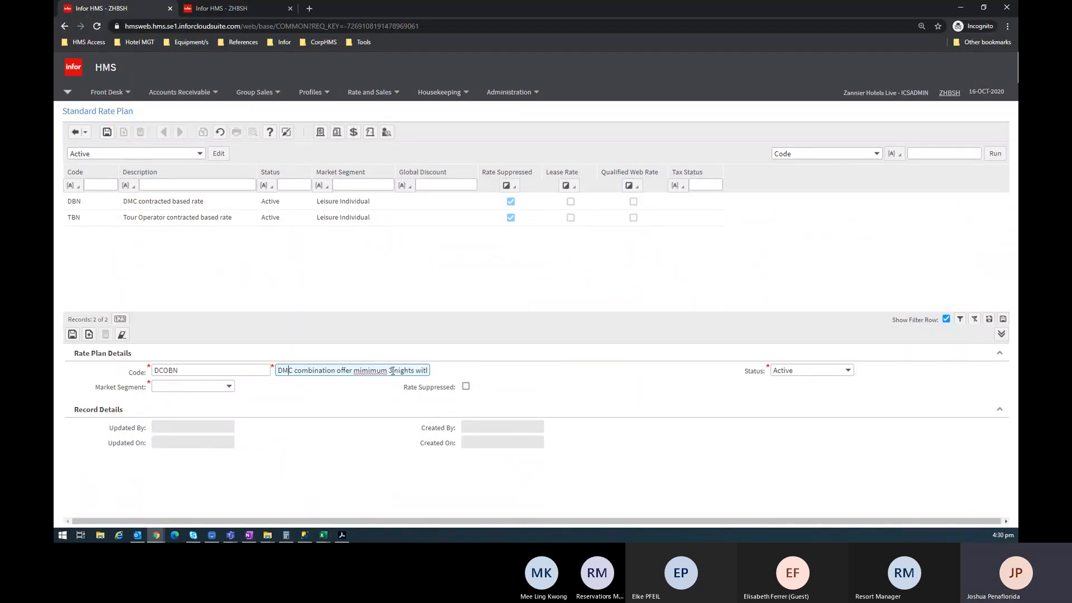
key("ctrl+Right")
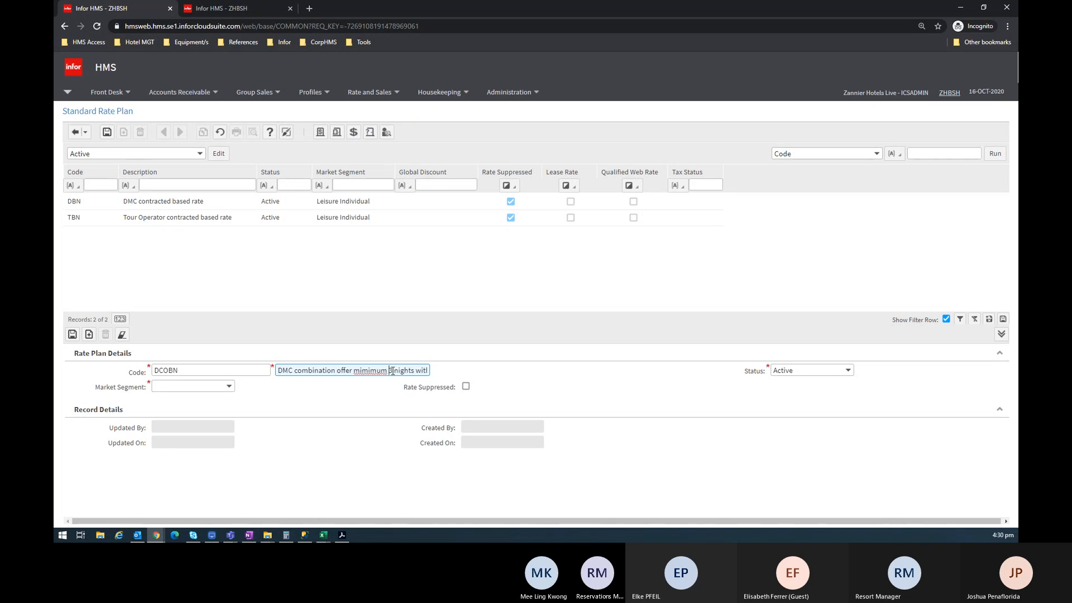
key("ctrl+Right")
key("ctrl+Right")
key("ctrl+Right")
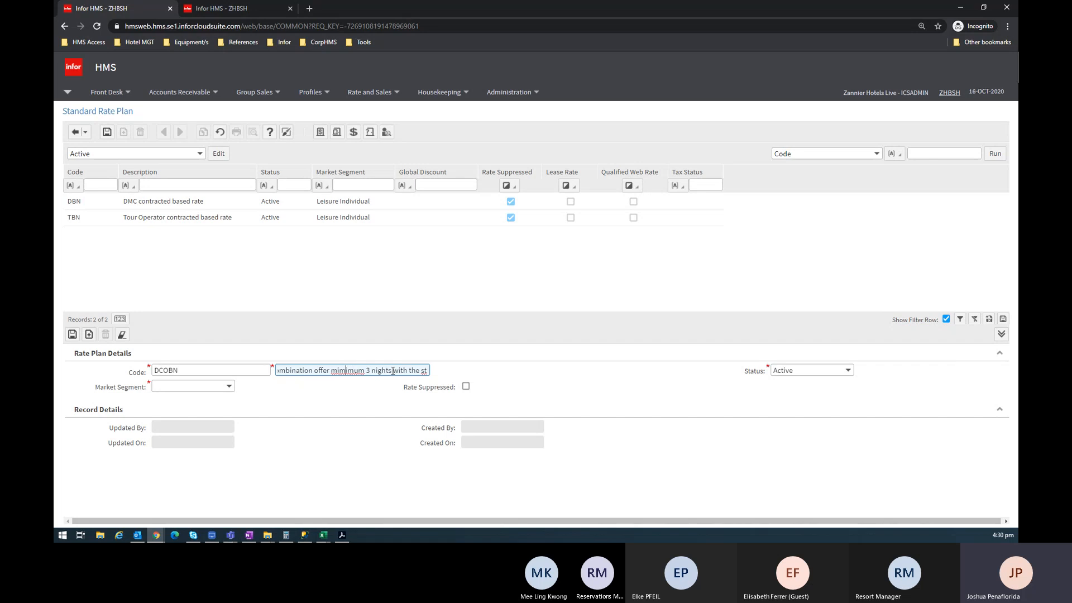
key("BackSpace")
type("n")
key("Right")
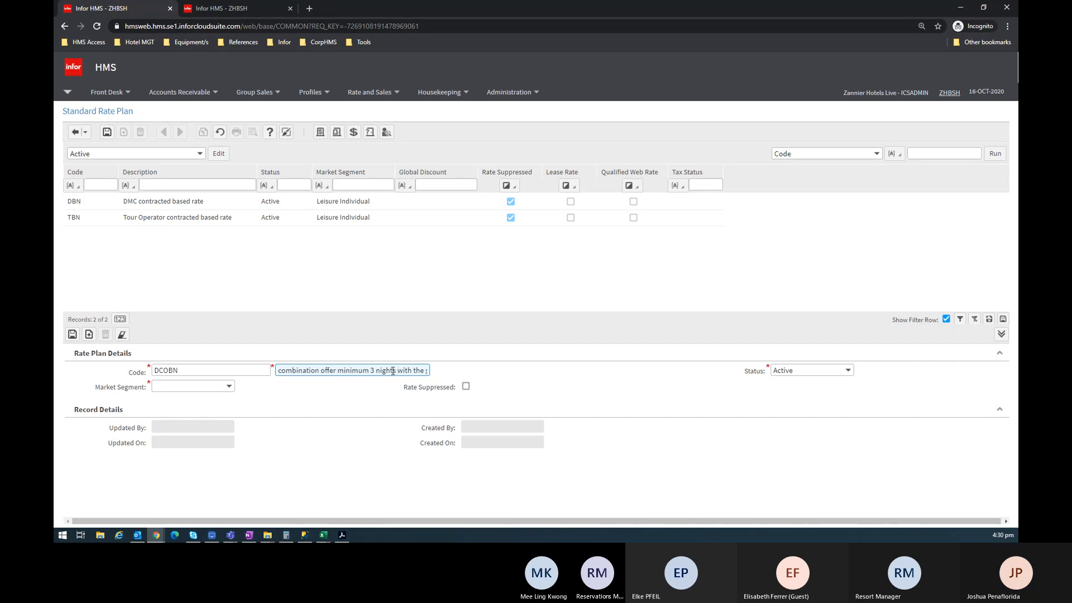
key("Tab")
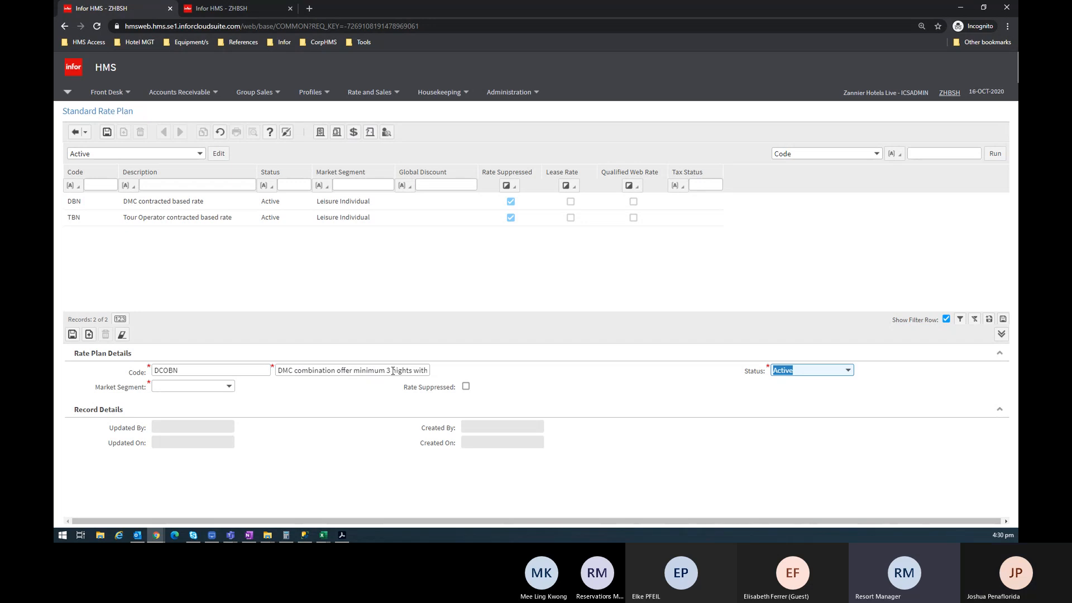
Shorten the DCOBN rate plan's description to "DMC - Min 3 nights PB"
left_click(294, 370)
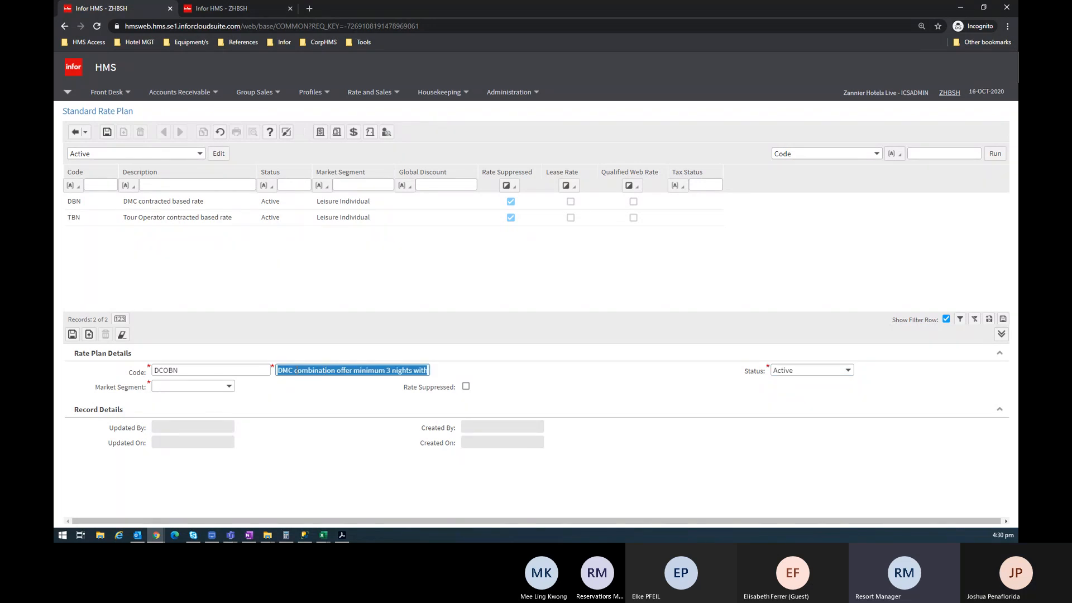
left_click(363, 371)
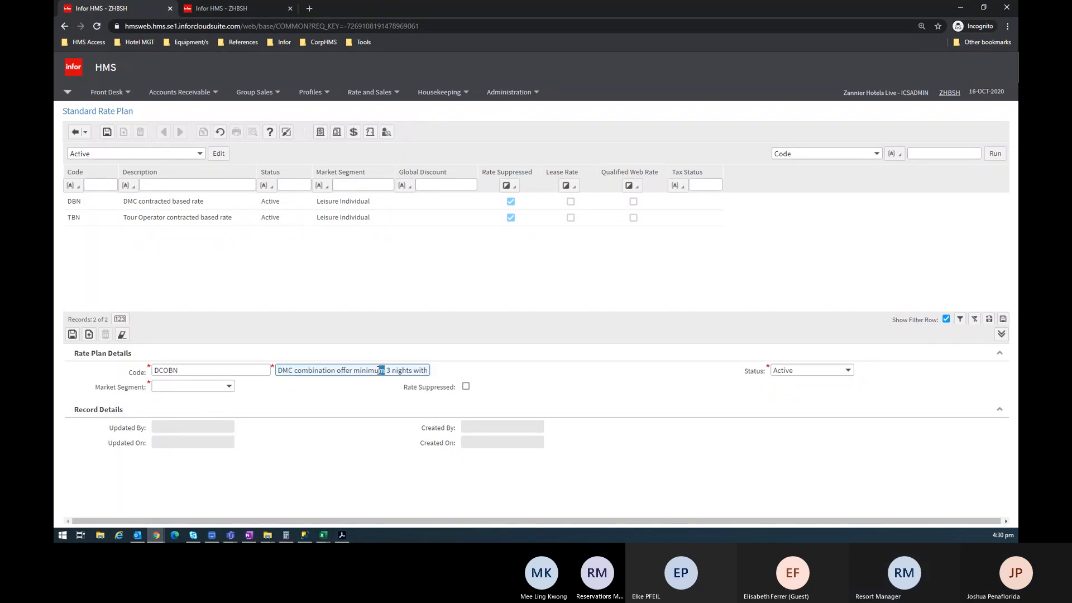
left_click_drag(386, 370, 273, 370)
key("BackSpace")
type("Min")
key("Right")
key("Right")
key("Right")
key("ctrl+Right")
key("ctrl+Right")
key("ctrl+shift+Right")
key("ctrl+shift+Right")
type("P")
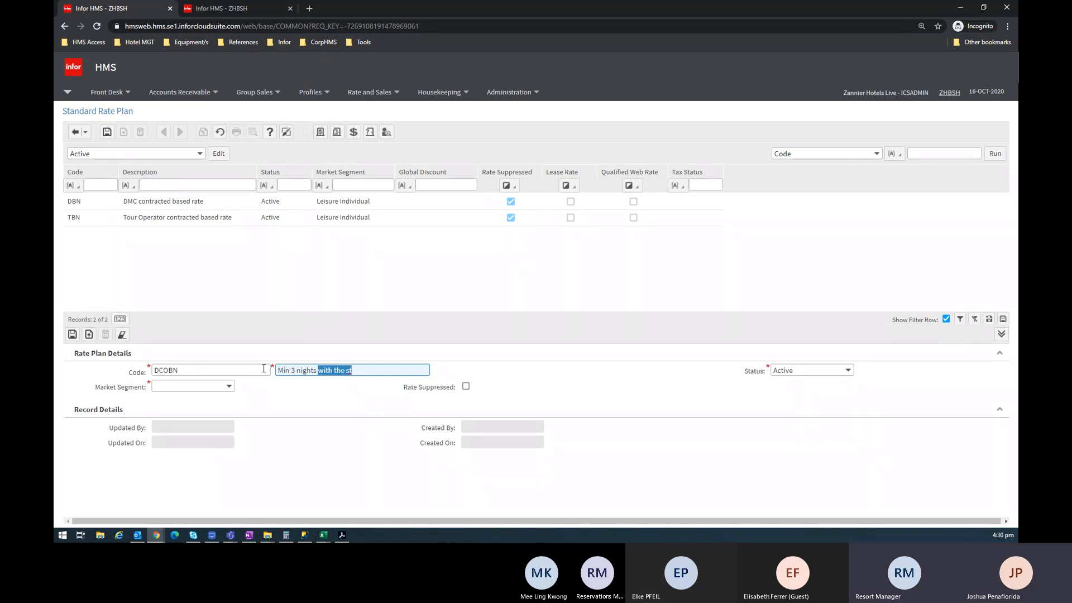
key("ctrl+Left")
key("ctrl+Left")
key("ctrl+Left")
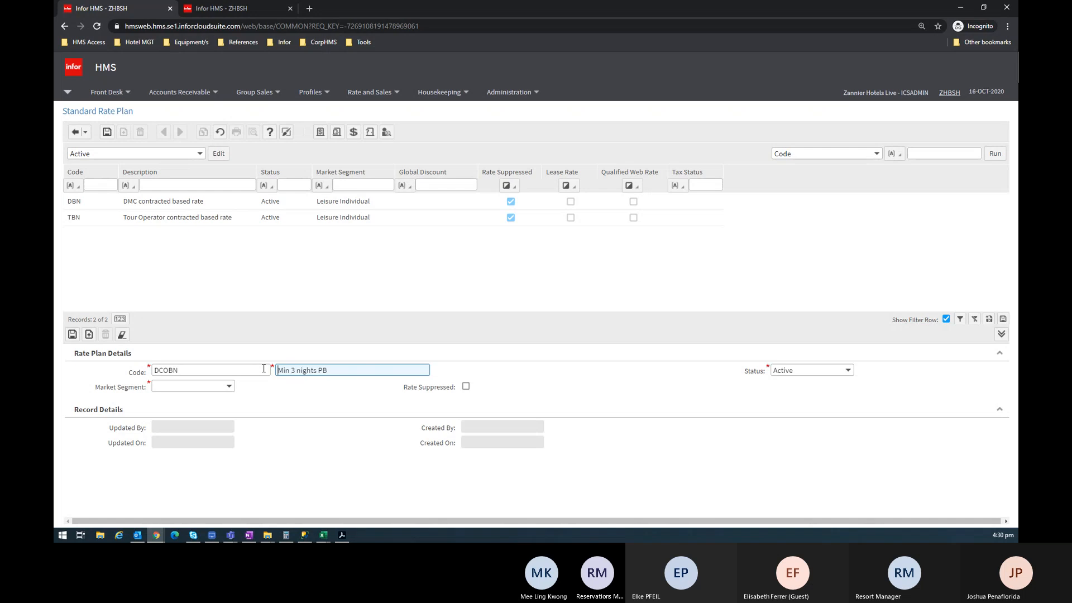
type("DMC -")
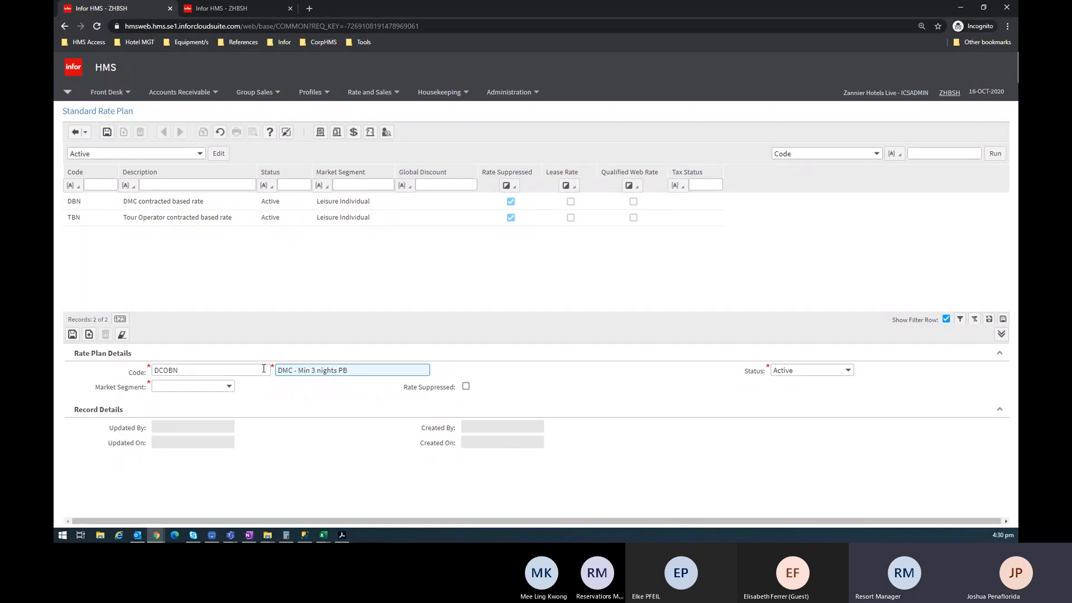
Assign the Leisure Individual market segment, enable Rate Suppressed and save the DCOBN rate plan
left_click(220, 384)
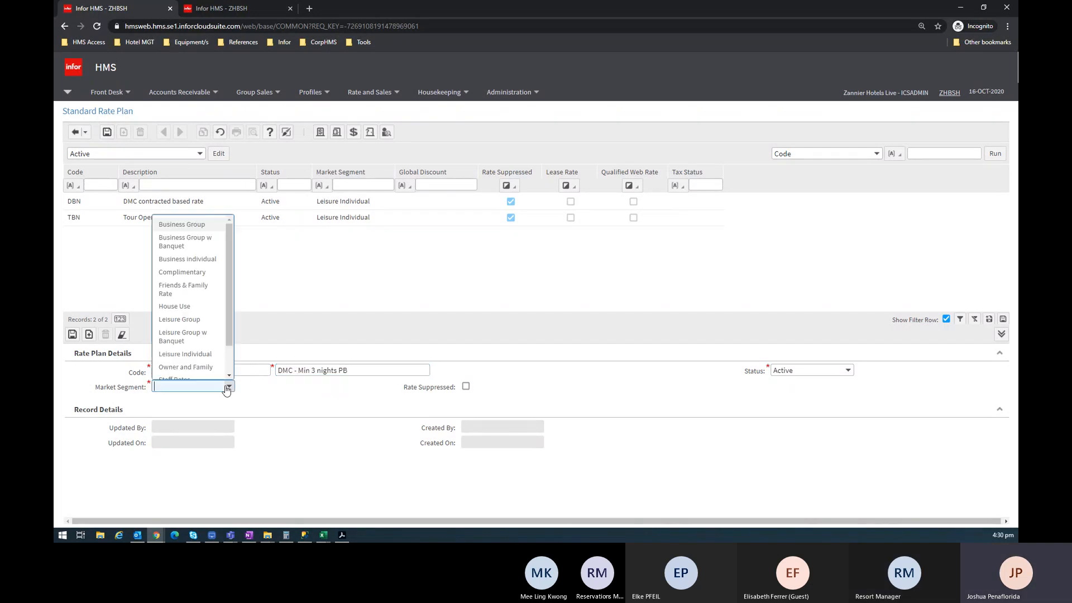
left_click(215, 355)
left_click(466, 385)
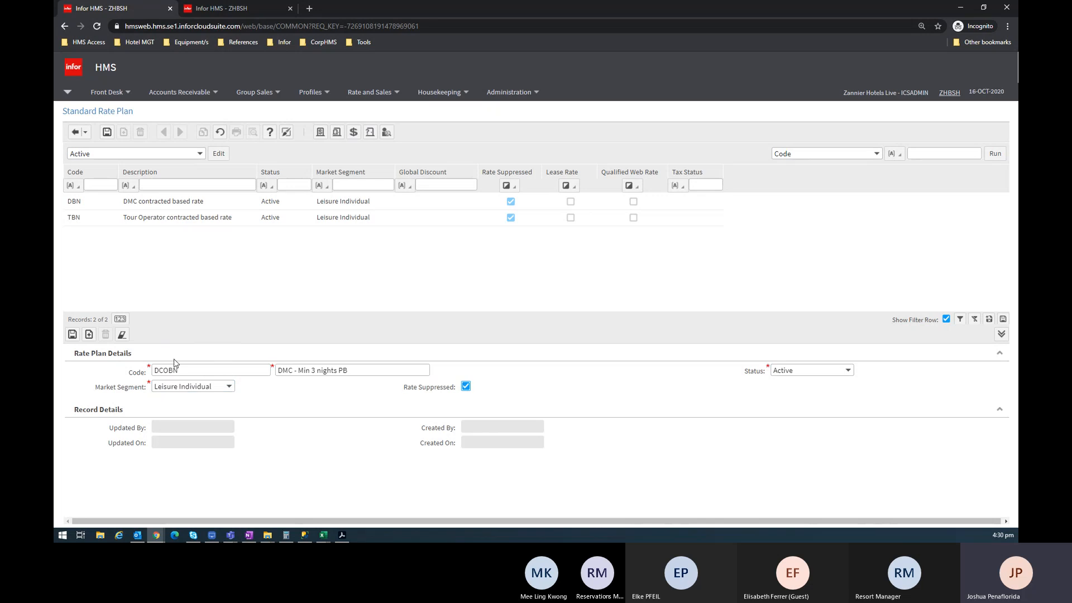
left_click(73, 335)
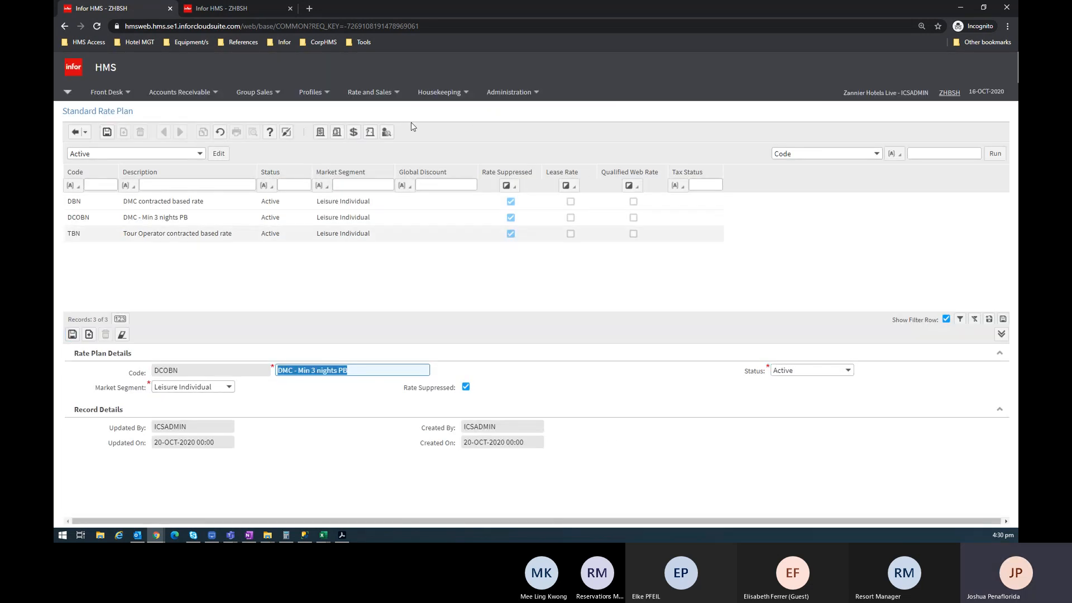
Go to the room rates and start a new property rate in VND based on the DCOBN rate plan
left_click(391, 96)
mouse_move(398, 176)
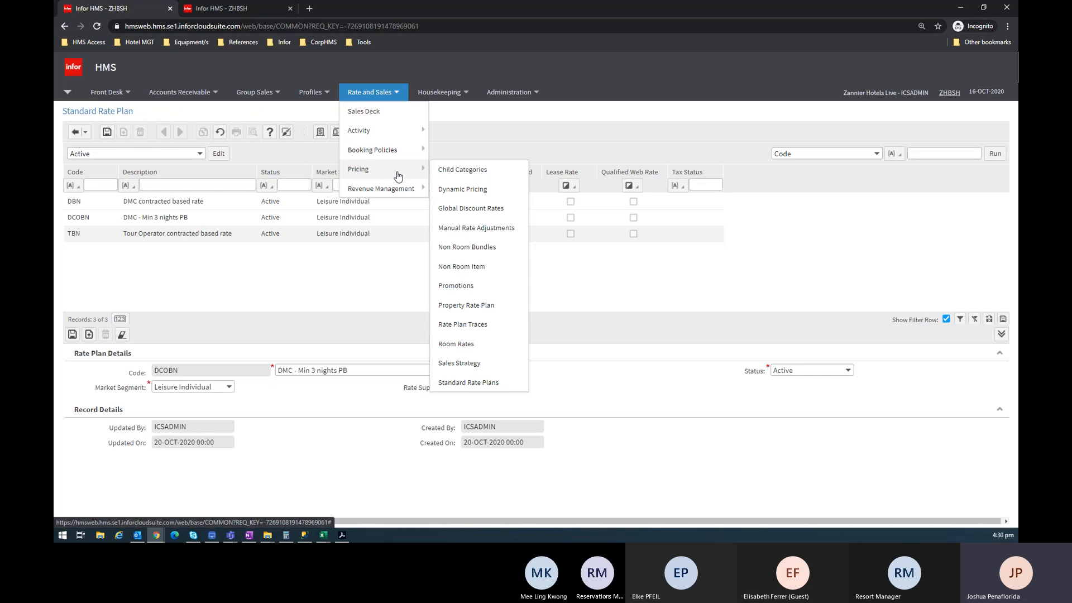
left_click(491, 343)
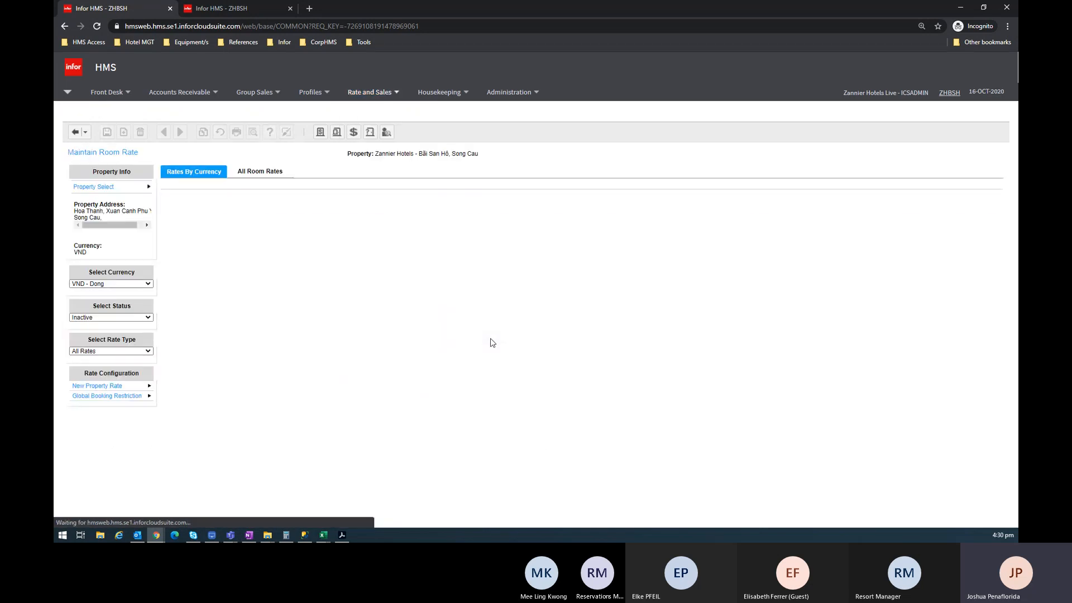
left_click(99, 385)
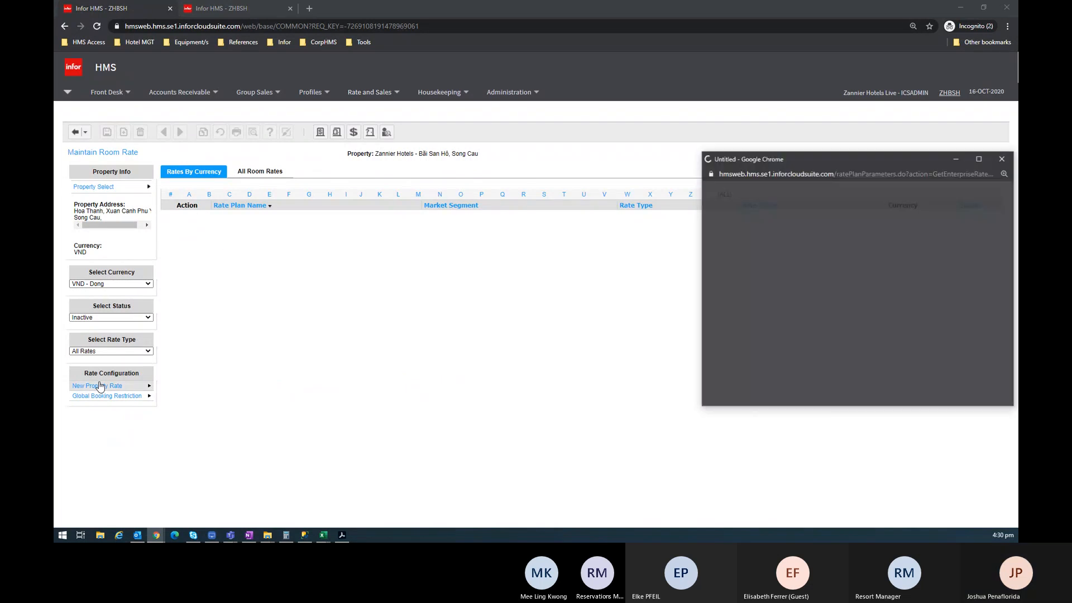
left_click_drag(796, 166, 535, 167)
left_click(734, 226)
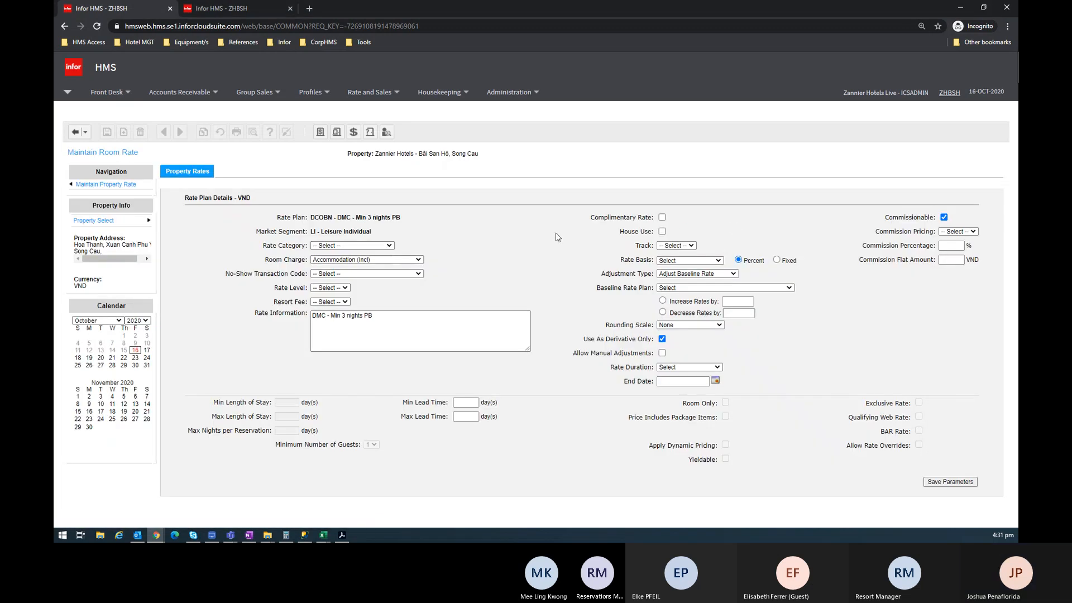
Set the DCOBN rate category to Leisure Individual and the no-show transaction code to No Show Charge
left_click(368, 246)
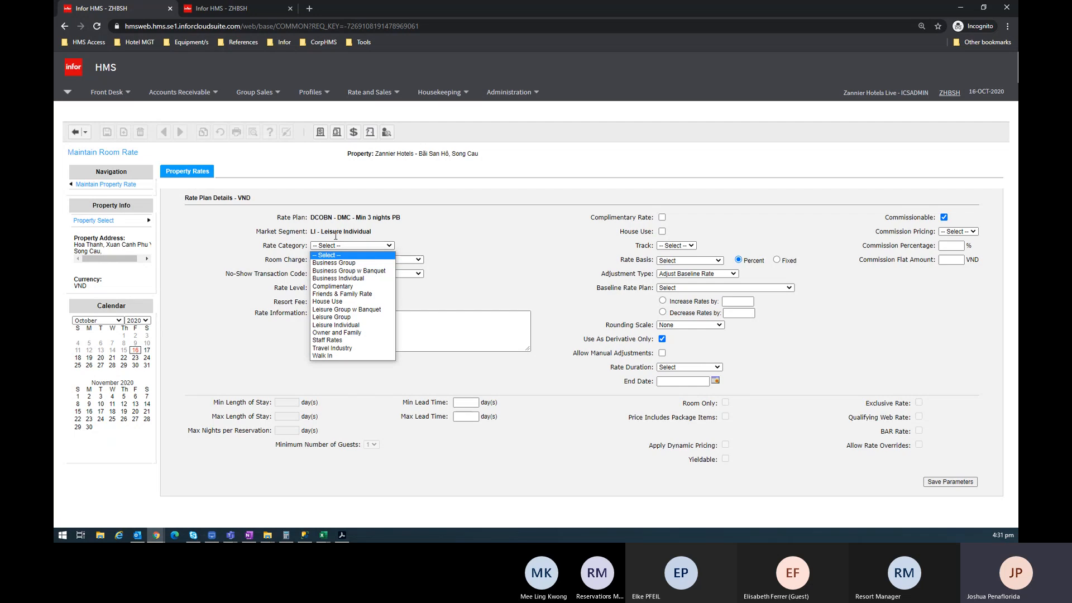
left_click(335, 325)
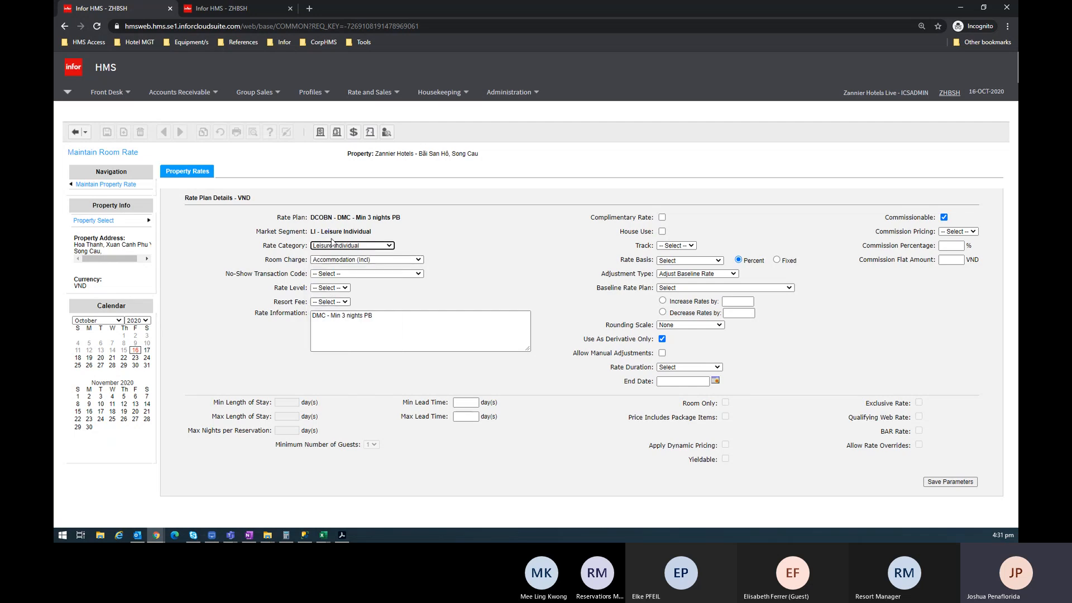
left_click(344, 275)
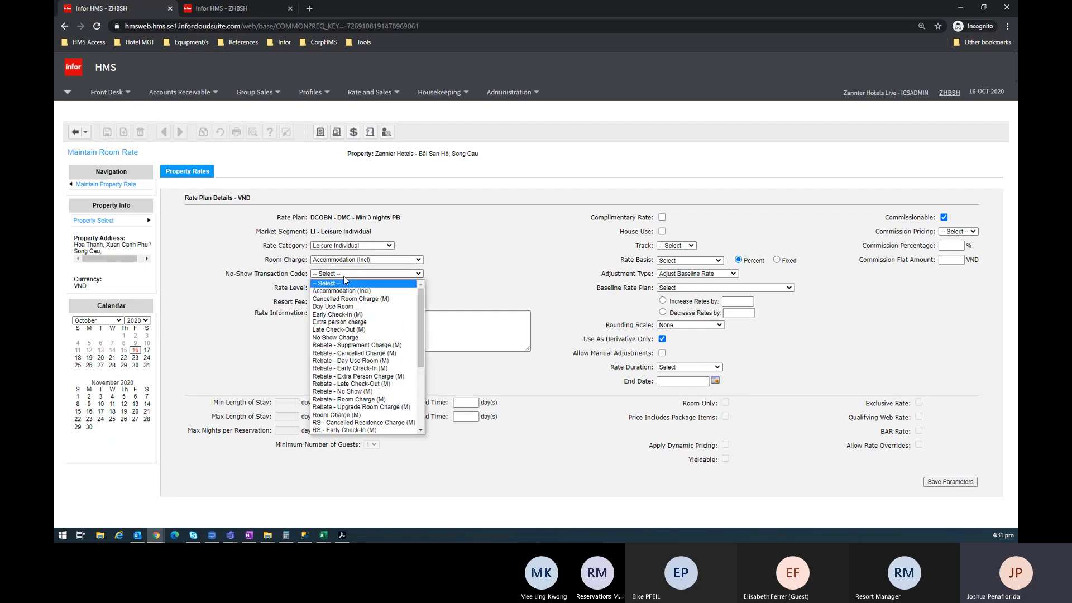
left_click(339, 338)
Replace the rate information with "DMC combination offer minimum 3 nights with the stay in PB", pasting the workbook description and correcting its spelling
left_click(396, 330)
key("ctrl+a")
key("alt+Tab")
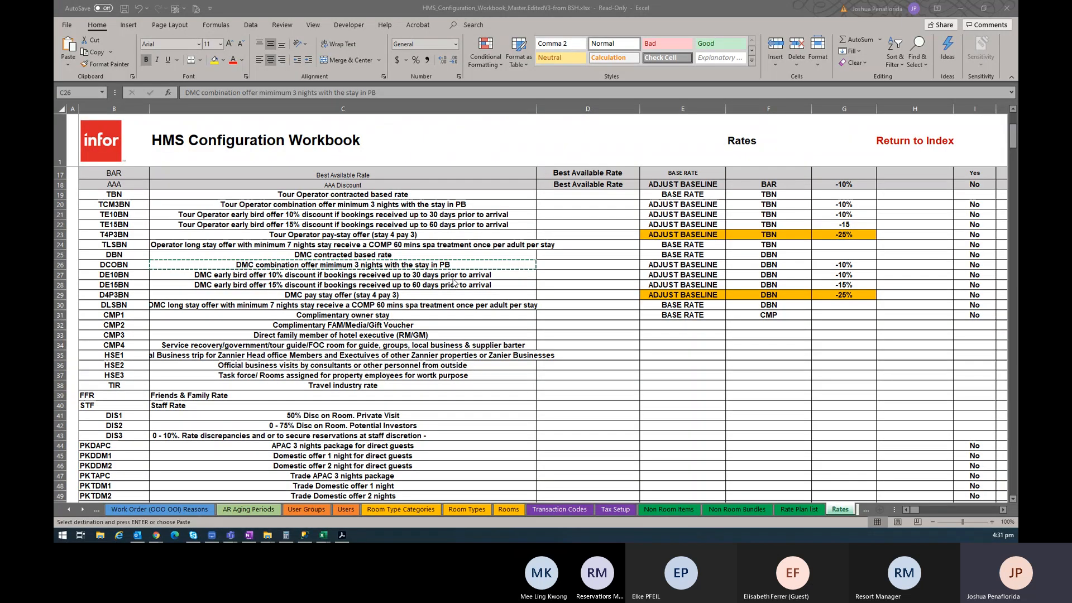
key("alt+Tab")
type("DMC combination offer mimimum 3 nights with the stay in PB")
left_click(391, 317)
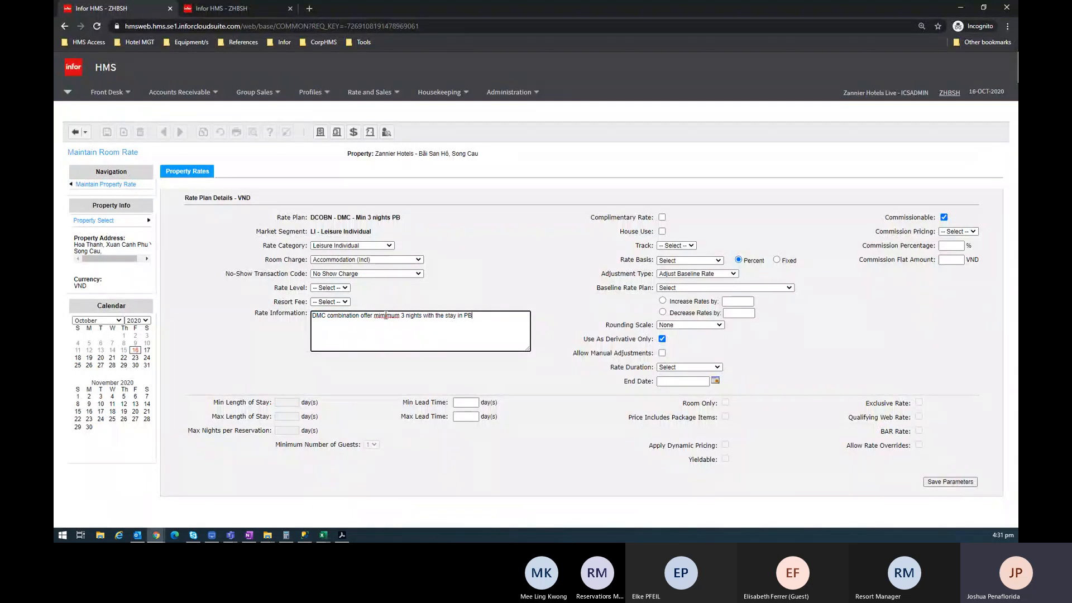
key("BackSpace")
type("n")
left_click(566, 285)
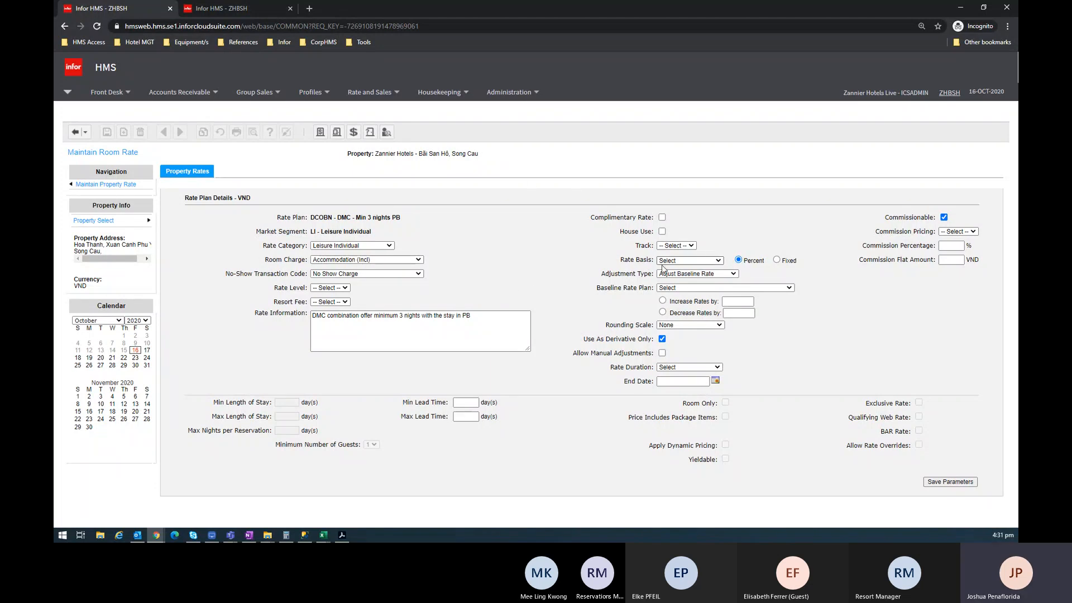
Set the DCOBN rate basis and adjustment type to Adjust Baseline Rate, checking them against the workbook's Rates sheet
left_click(703, 262)
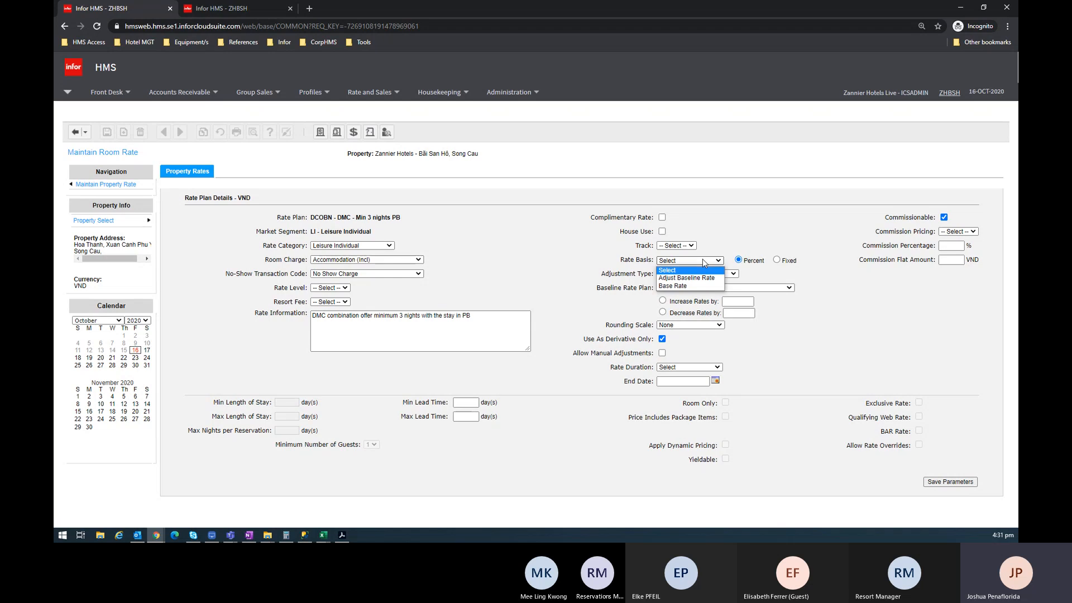
left_click(708, 282)
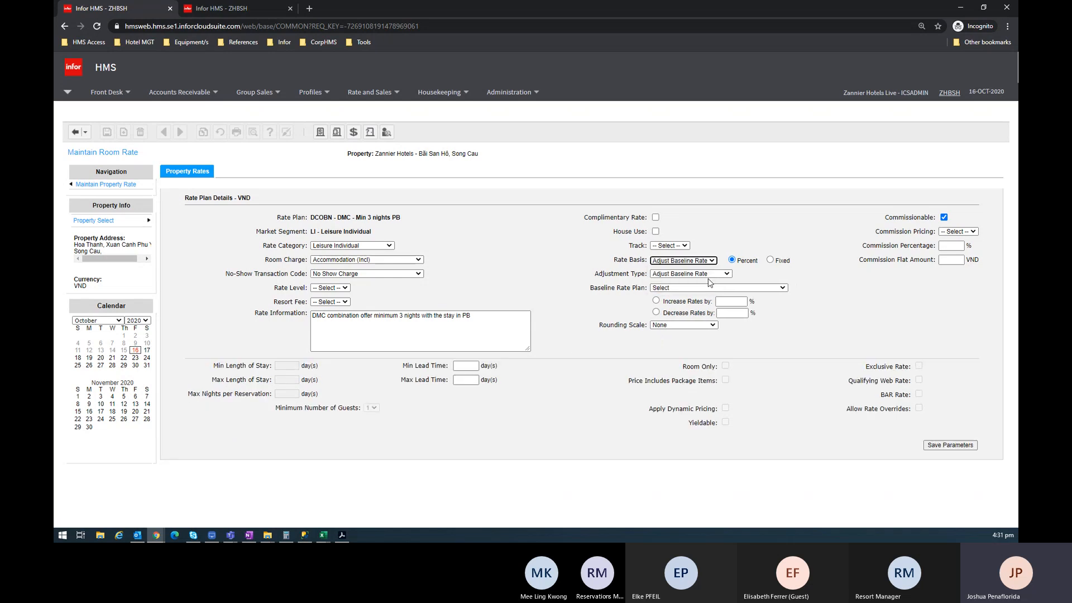
left_click(706, 274)
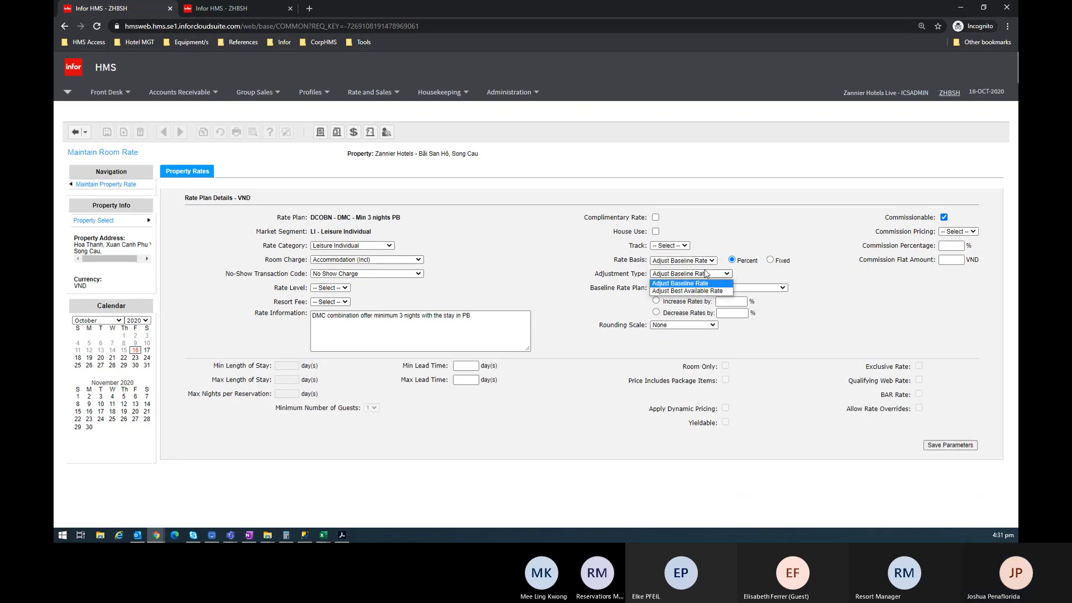
left_click(706, 274)
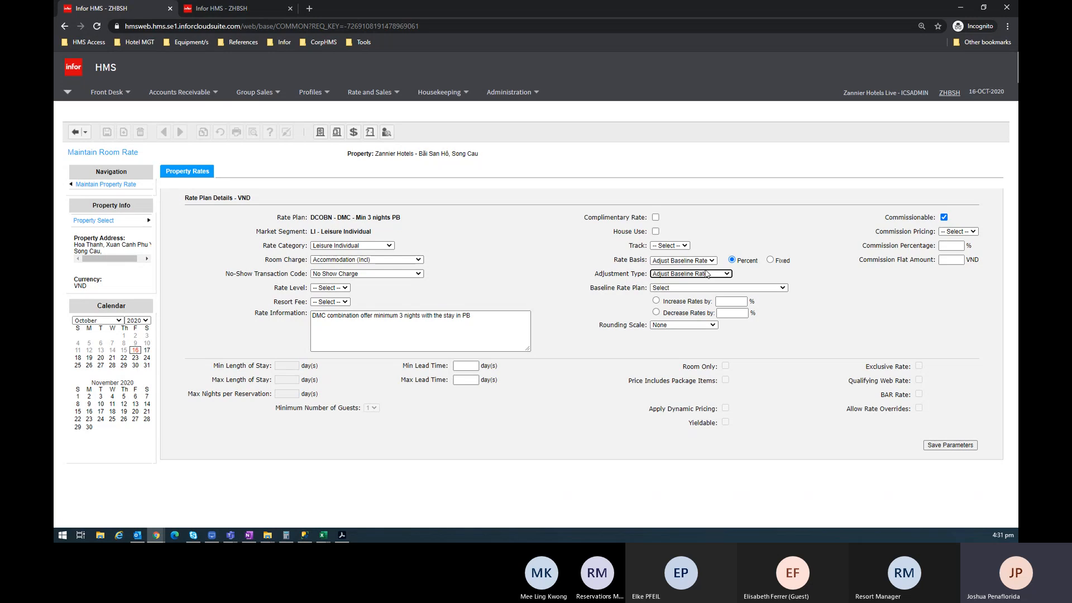
left_click(706, 274)
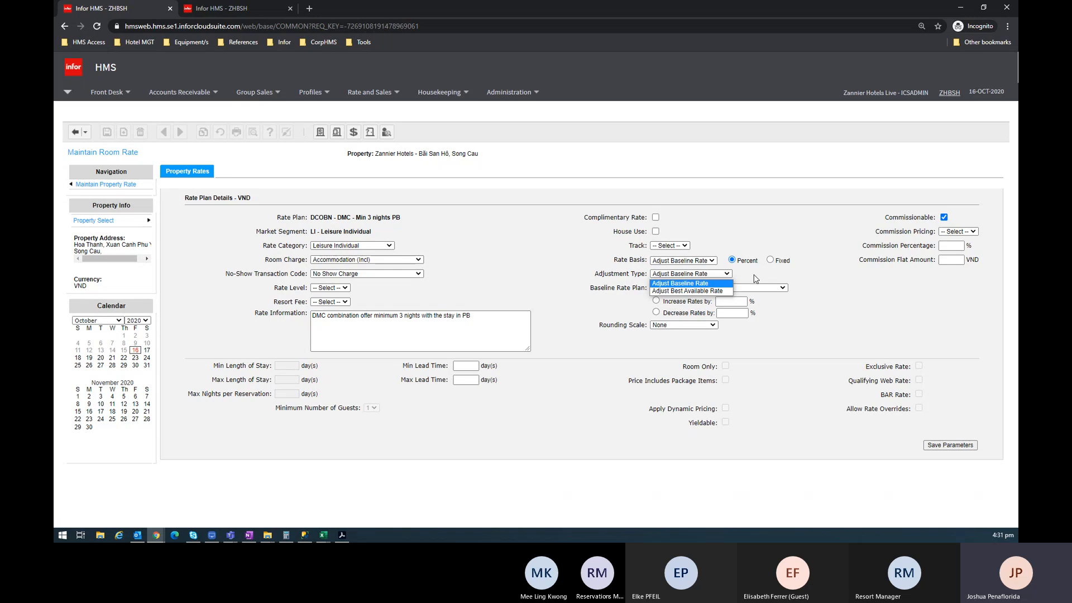
key("alt+Tab")
scroll(581, 303, "down", 2)
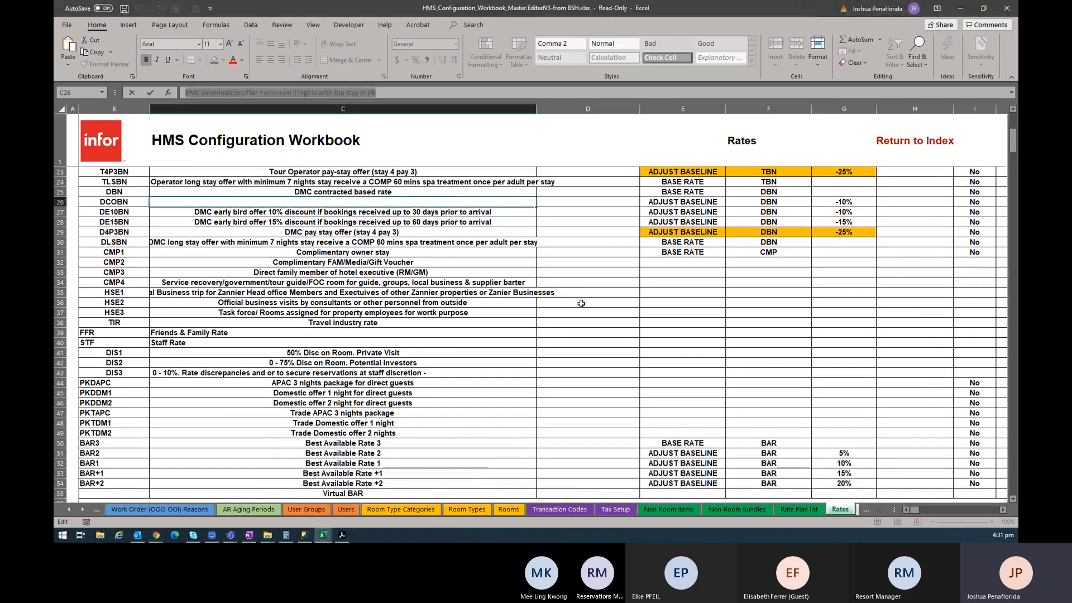
scroll(581, 303, "up", 2)
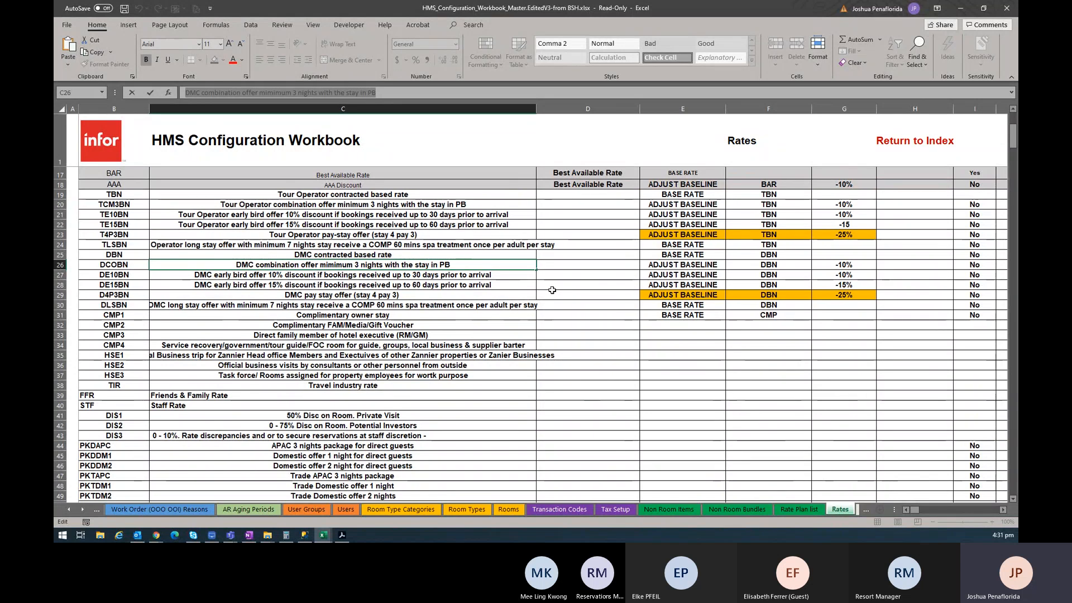
key("alt+Tab")
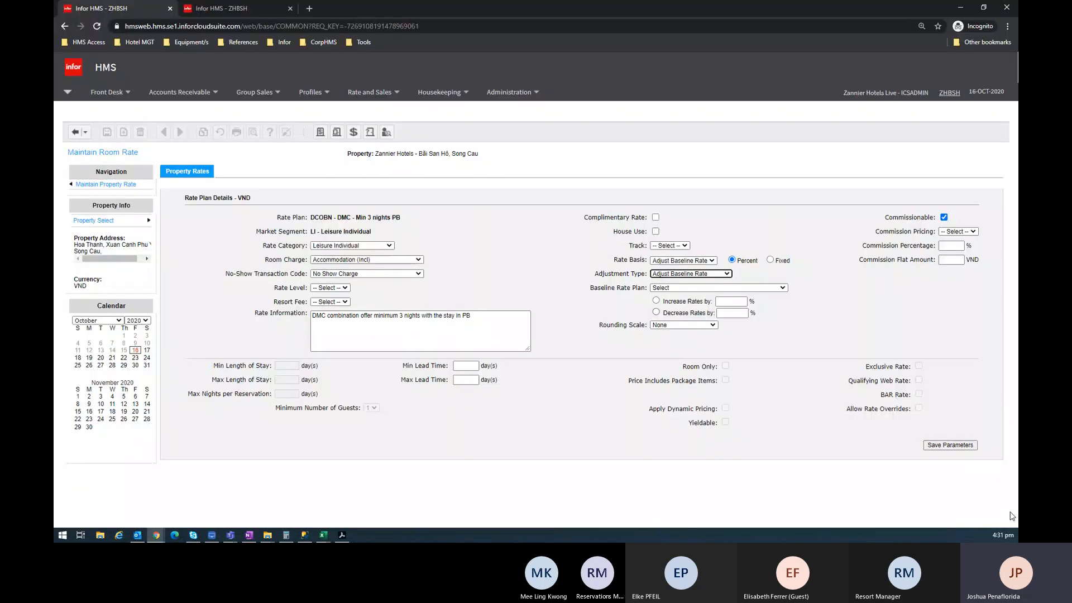
left_click(1003, 535)
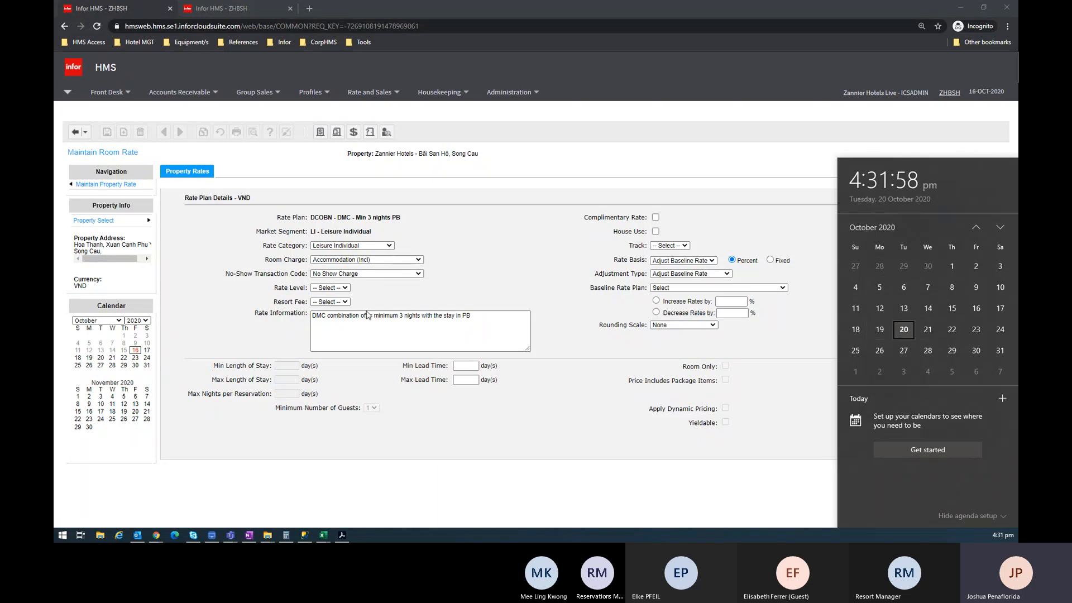
left_click(702, 273)
left_click(694, 291)
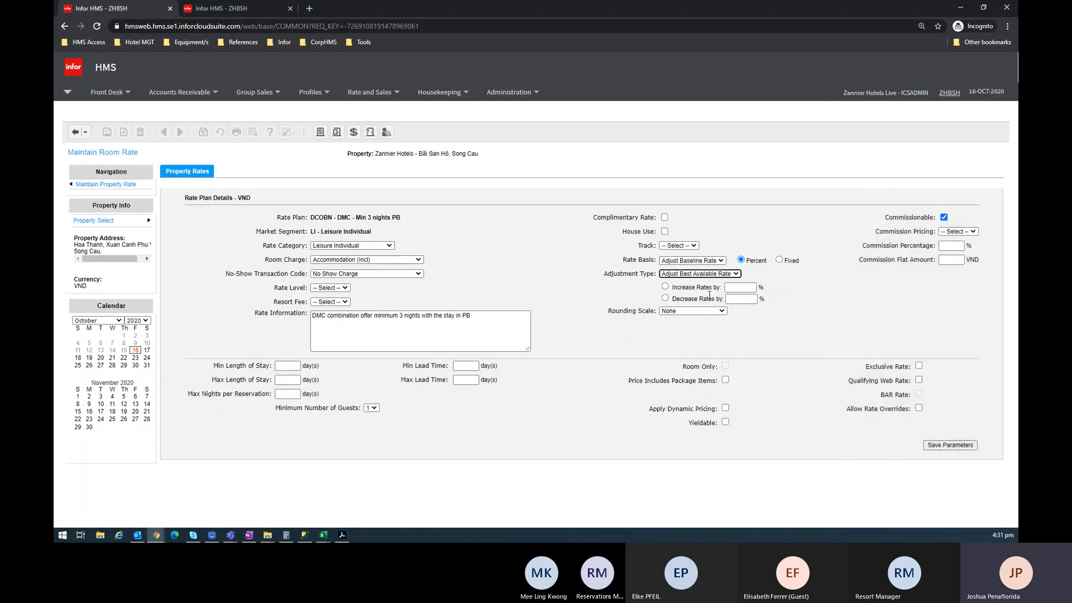
key("alt+Tab")
left_click(1003, 534)
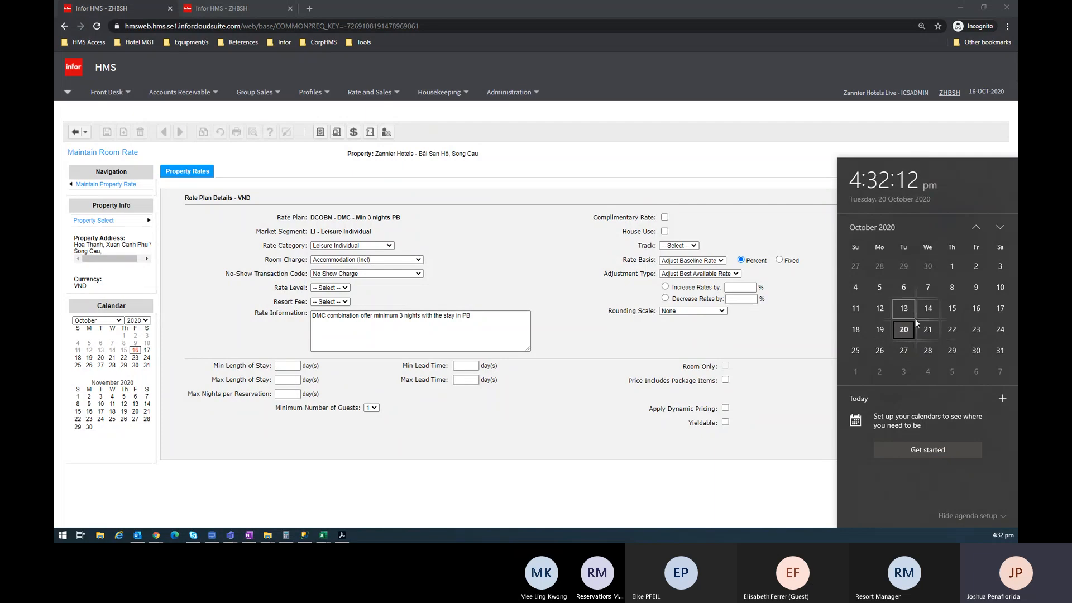
left_click(711, 274)
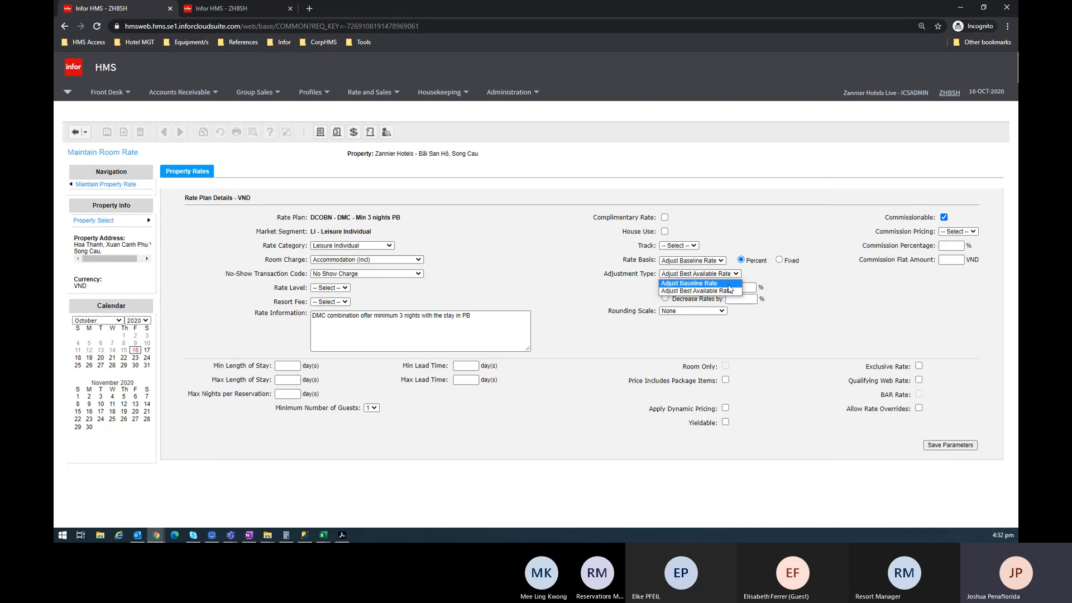
left_click(726, 283)
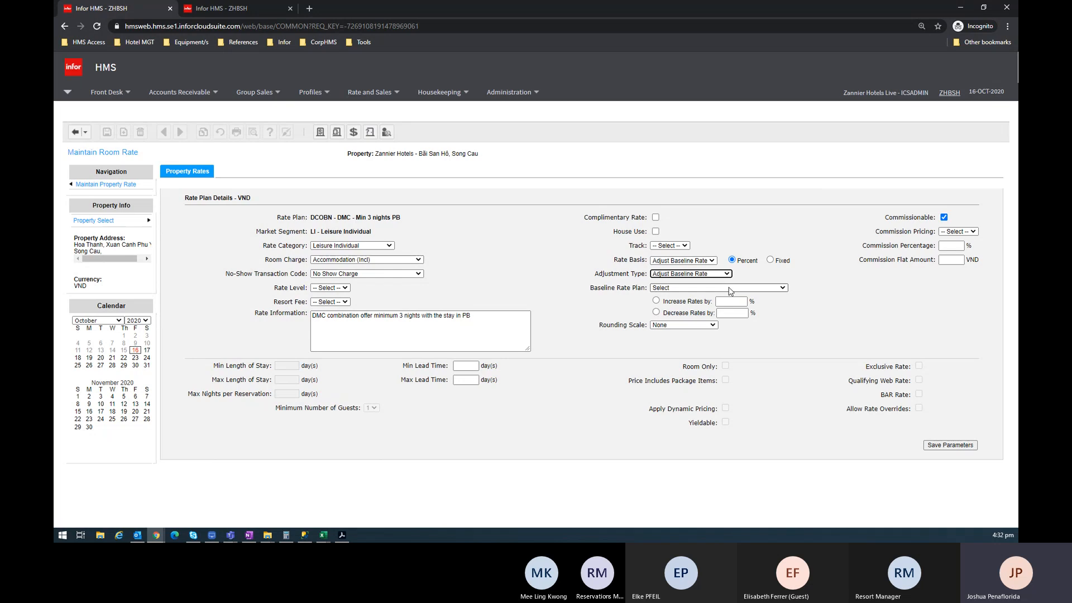
Base the DCOBN rate plan on DBN - DMC contracted based rate, with rates decreased by 10 percent
left_click(729, 288)
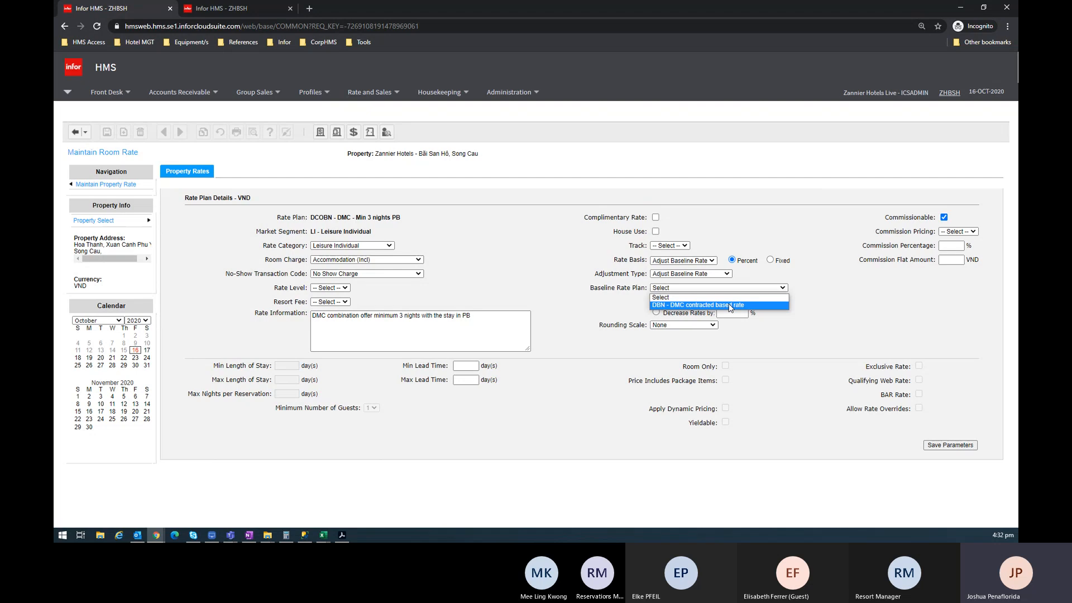
left_click(729, 305)
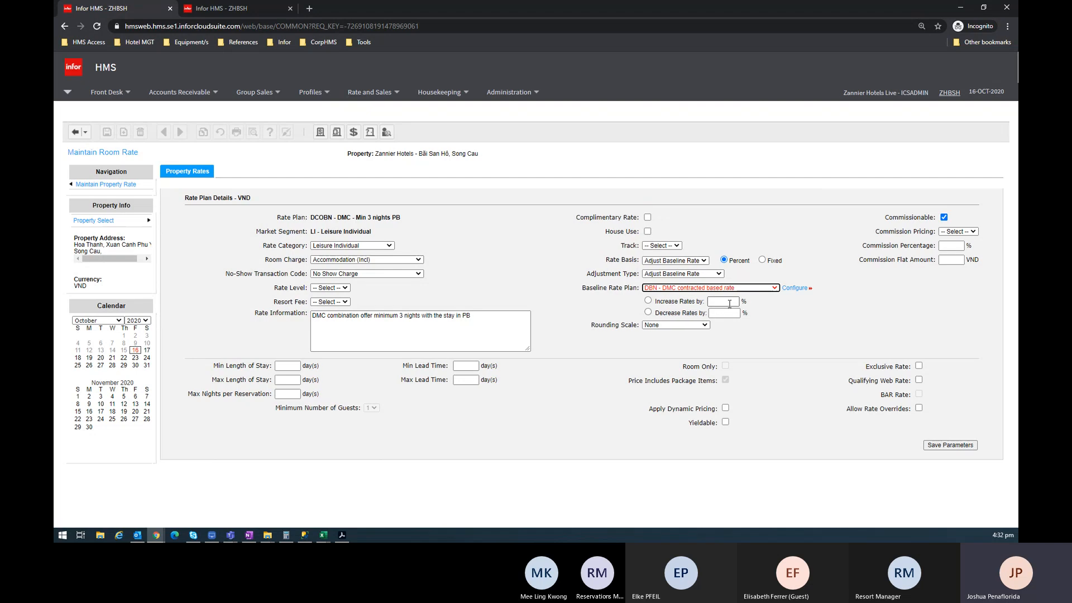
left_click(648, 313)
type("10")
key("Tab")
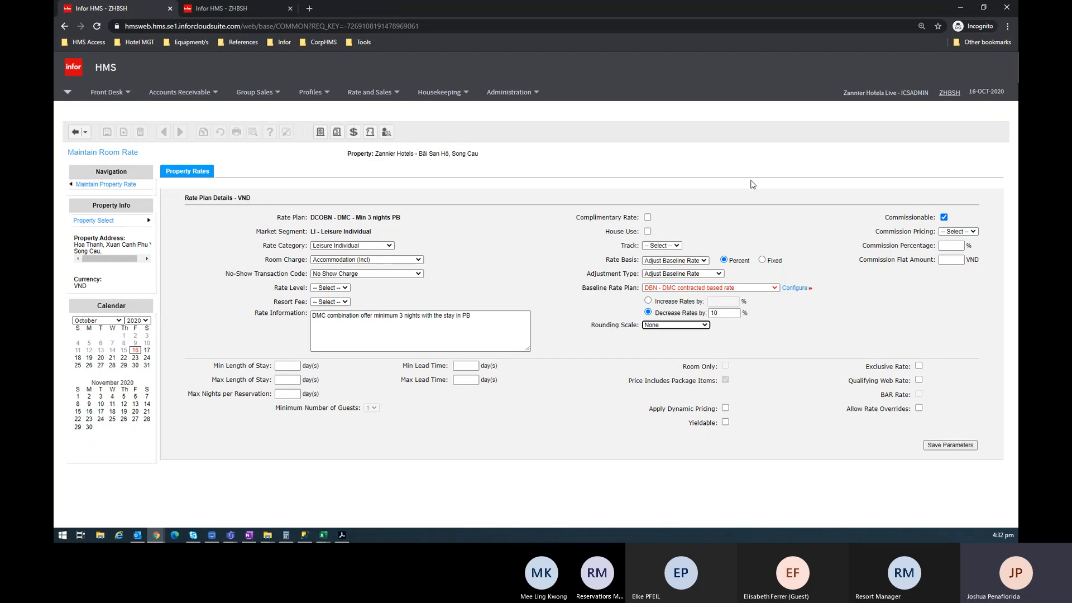
Set the rounding scale to Nearest with an amount of 1 and save the rate plan parameters
left_click(691, 328)
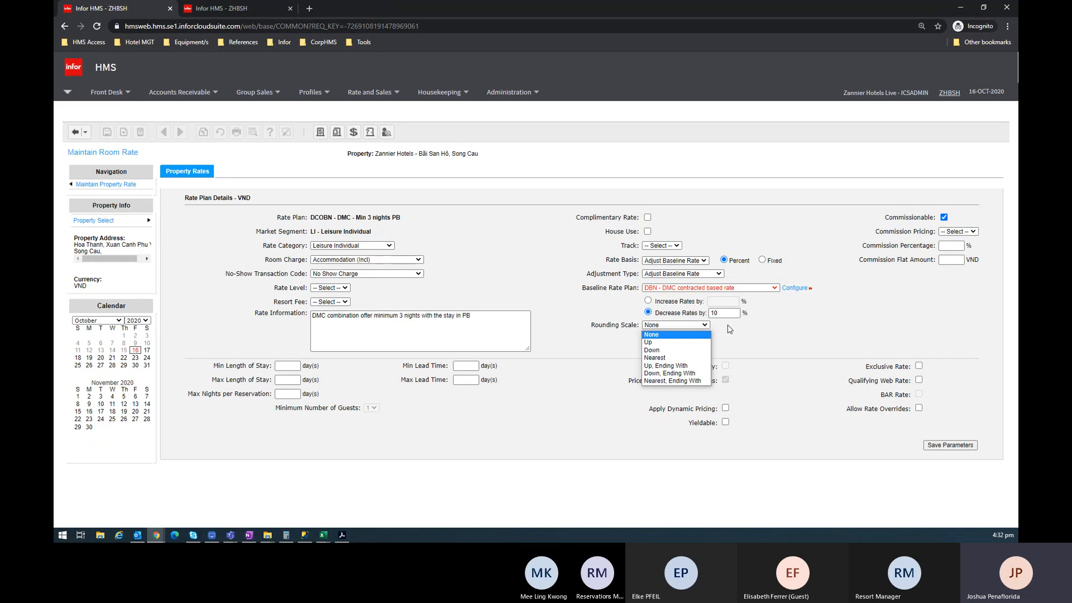
left_click(654, 358)
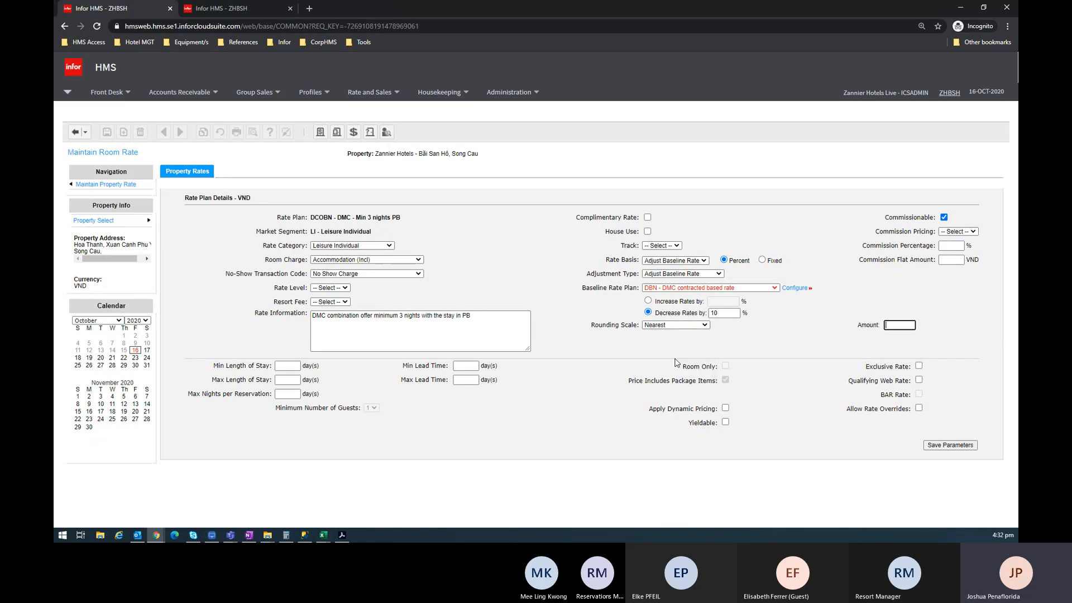
left_click(896, 325)
key("Tab")
key("alt+Tab")
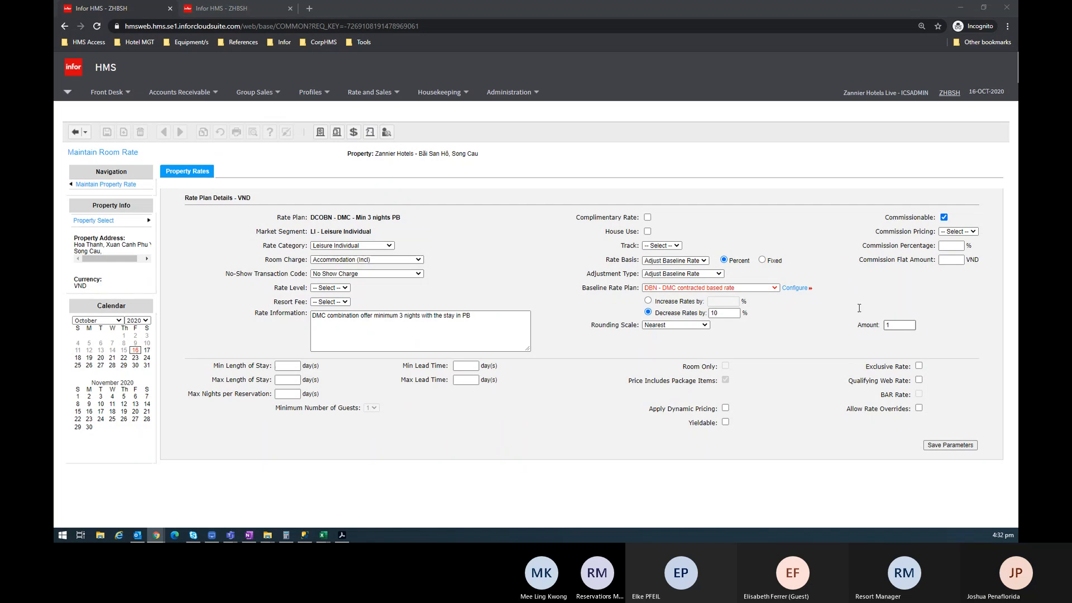
key("alt+Tab")
key("shift+Tab")
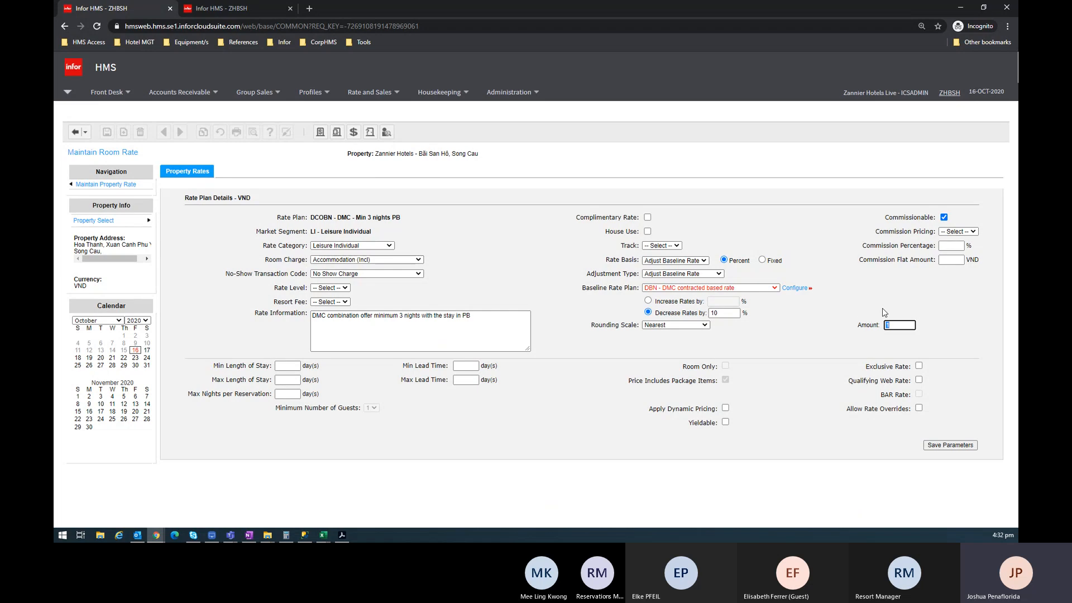
left_click(910, 323)
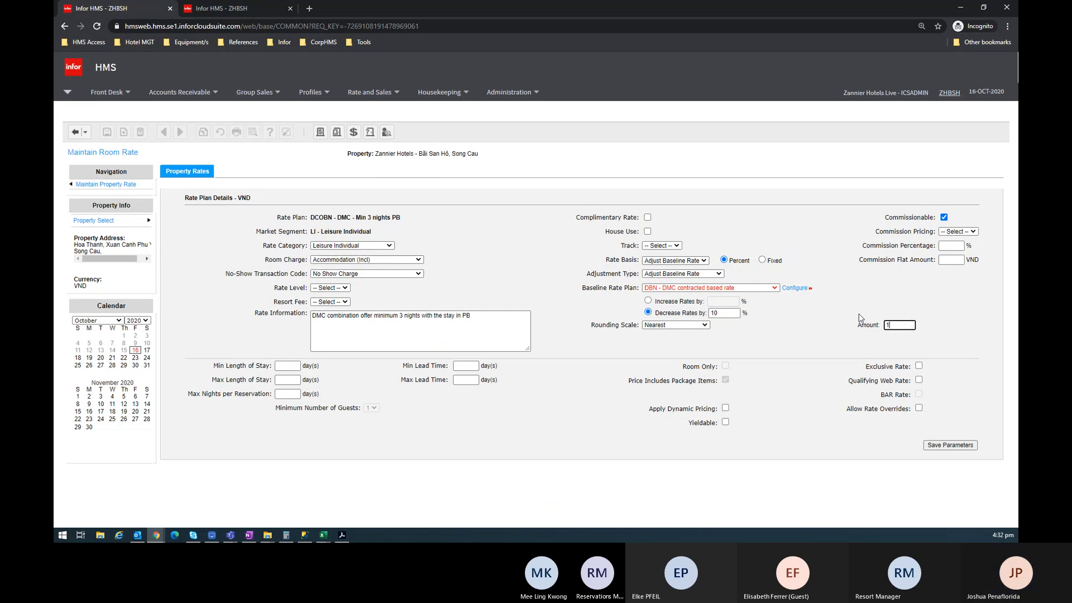
left_click(806, 264)
left_click(938, 445)
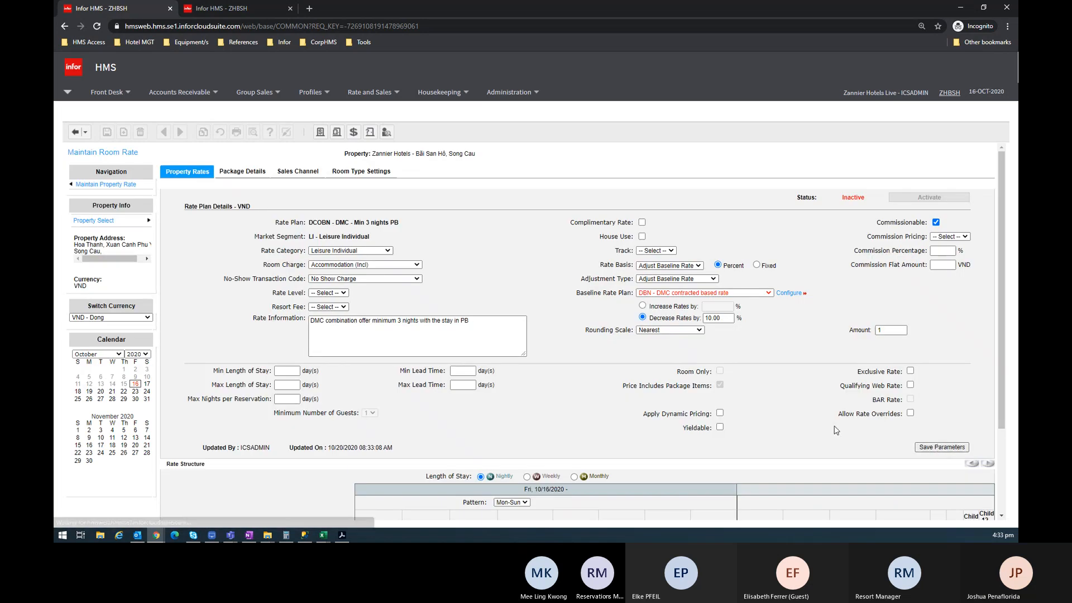
Compare the calculated pool villa rates in the rate structure with the opening DMC rates in the rate structure PDF
scroll(666, 400, "down", 3)
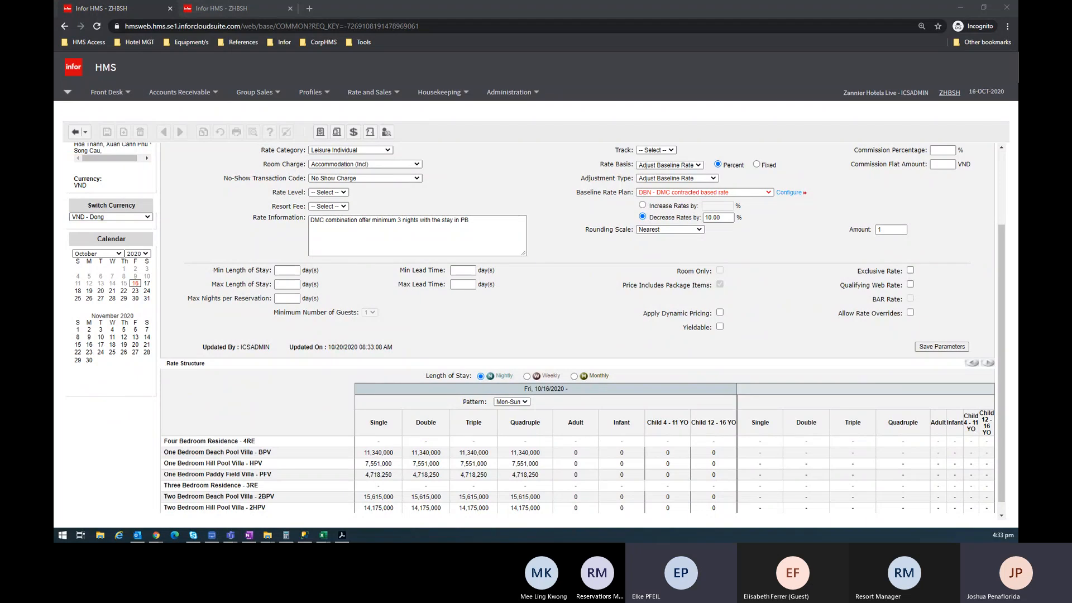
key("alt+Tab")
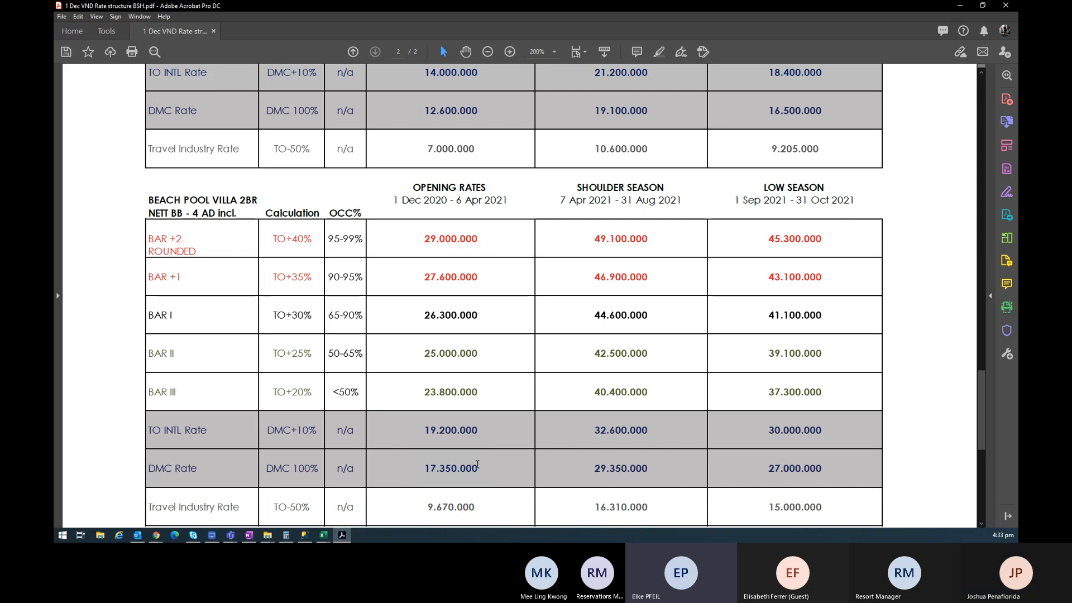
left_click_drag(477, 468, 433, 469)
double_click(443, 470)
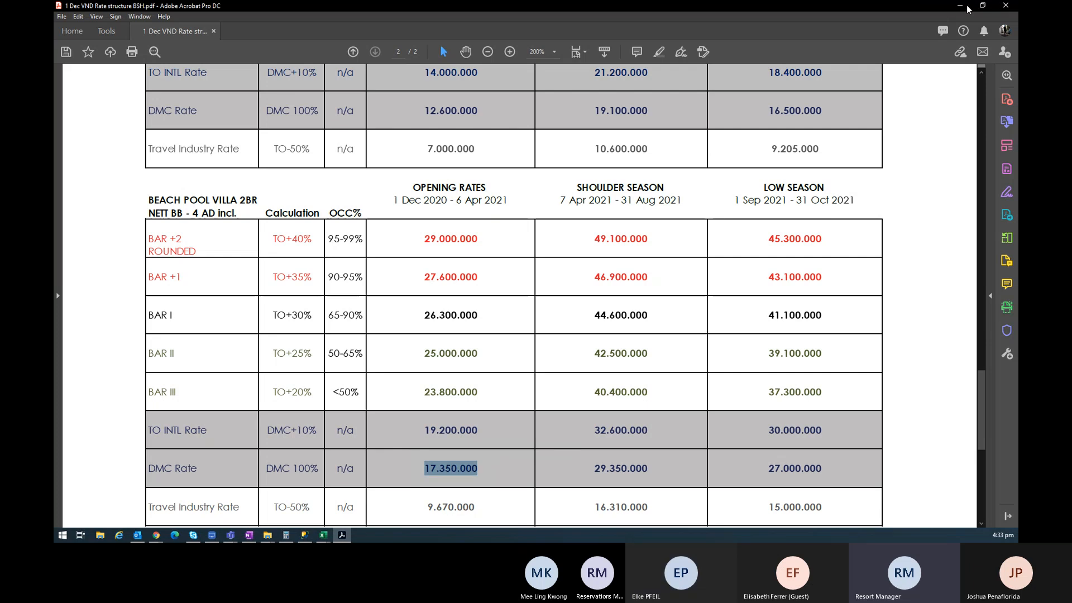
left_click(967, 8)
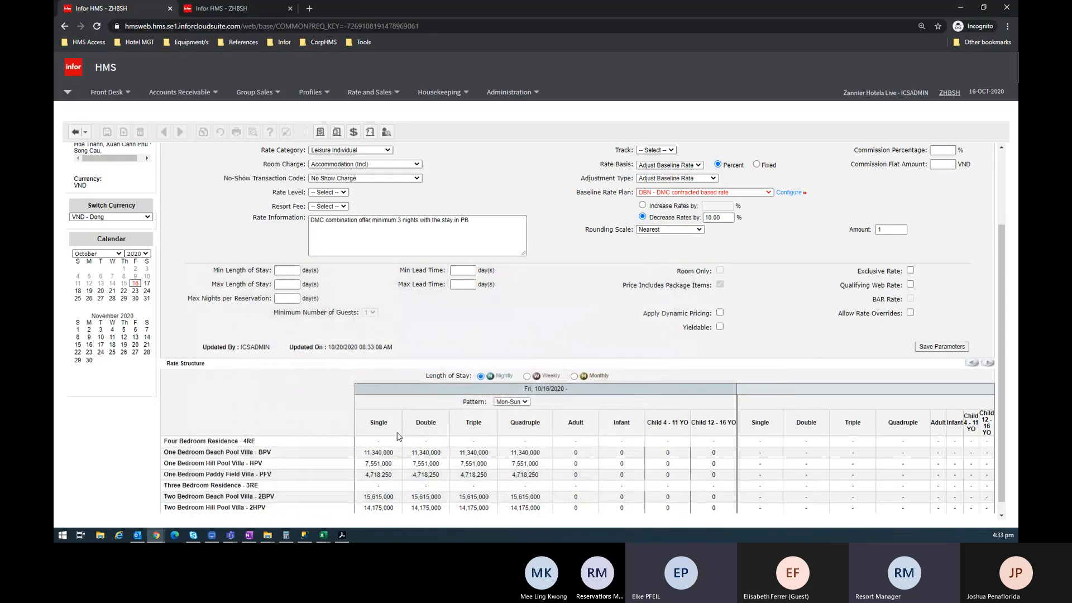
left_click_drag(394, 454, 367, 454)
key("alt+Tab")
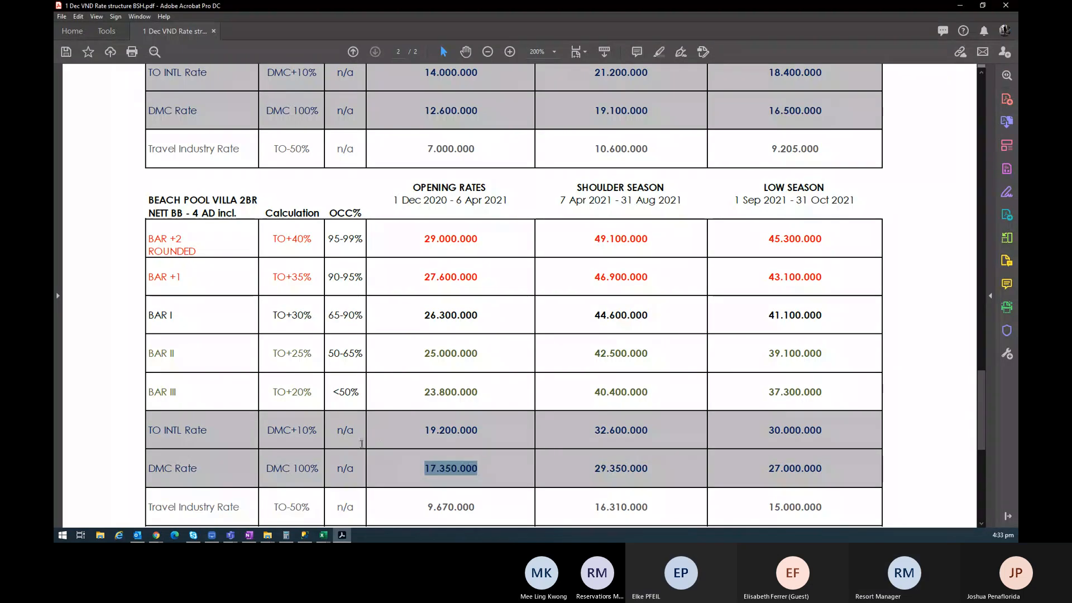
left_click(959, 5)
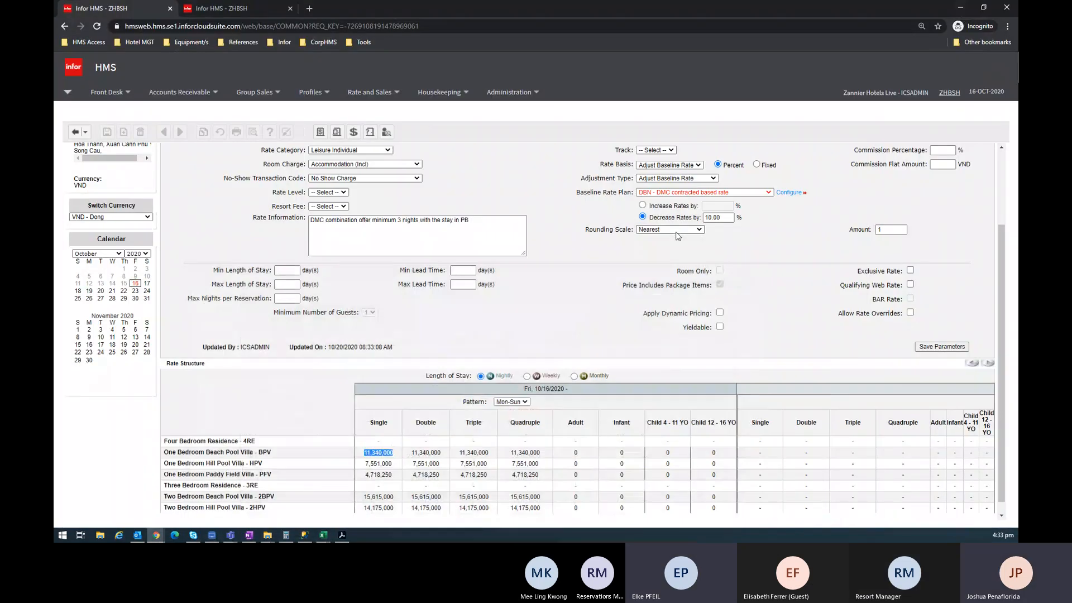
Review the rounding scale options, the saved rate plan parameters and the nightly rate structure
left_click(676, 229)
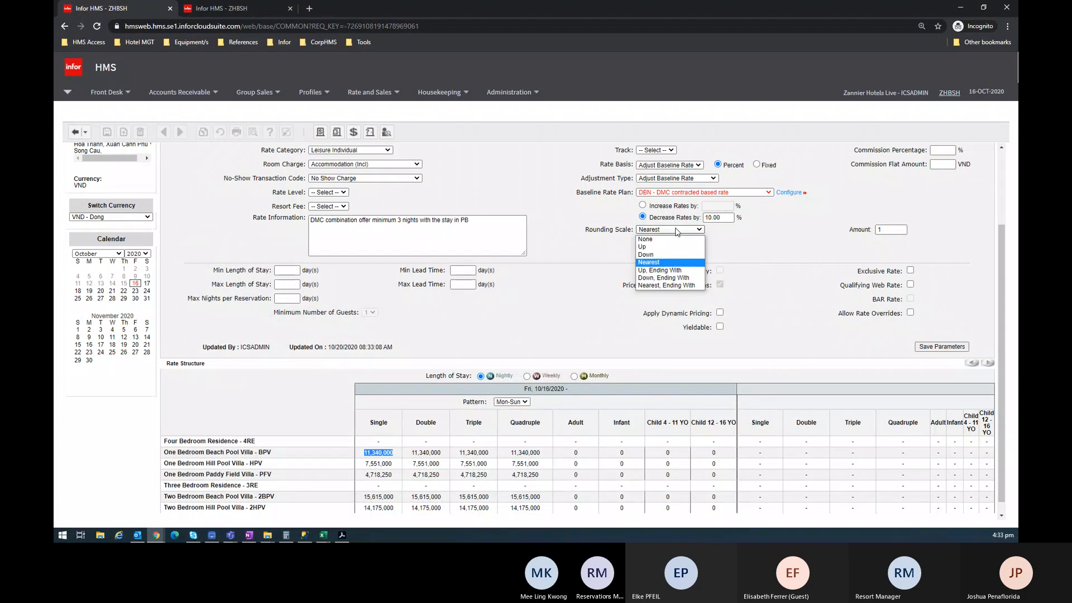
left_click(676, 230)
scroll(793, 238, "up", 1)
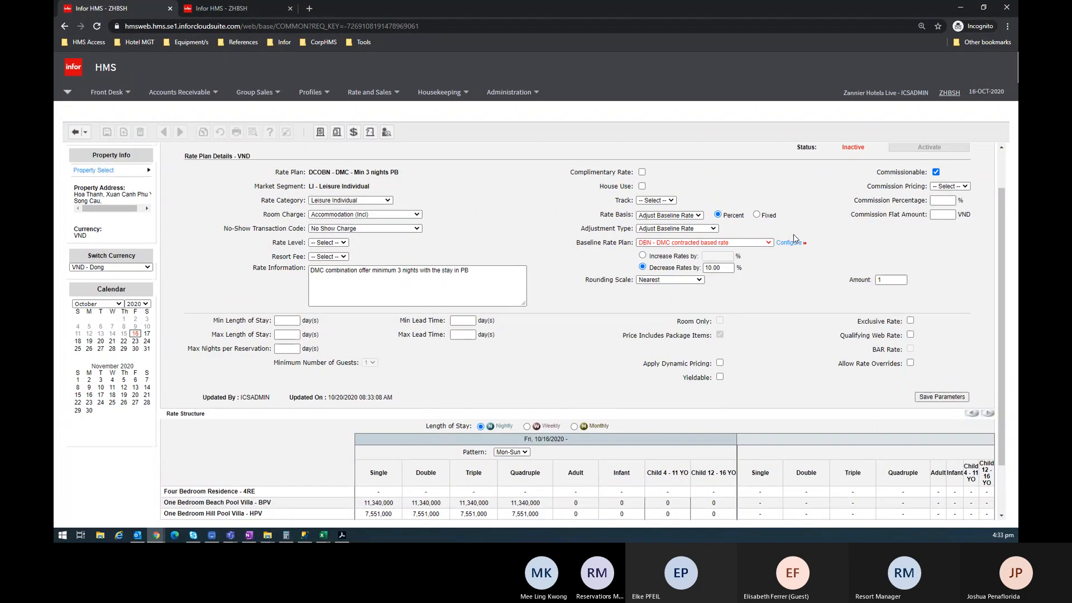
scroll(793, 238, "up", 1)
scroll(793, 239, "down", 3)
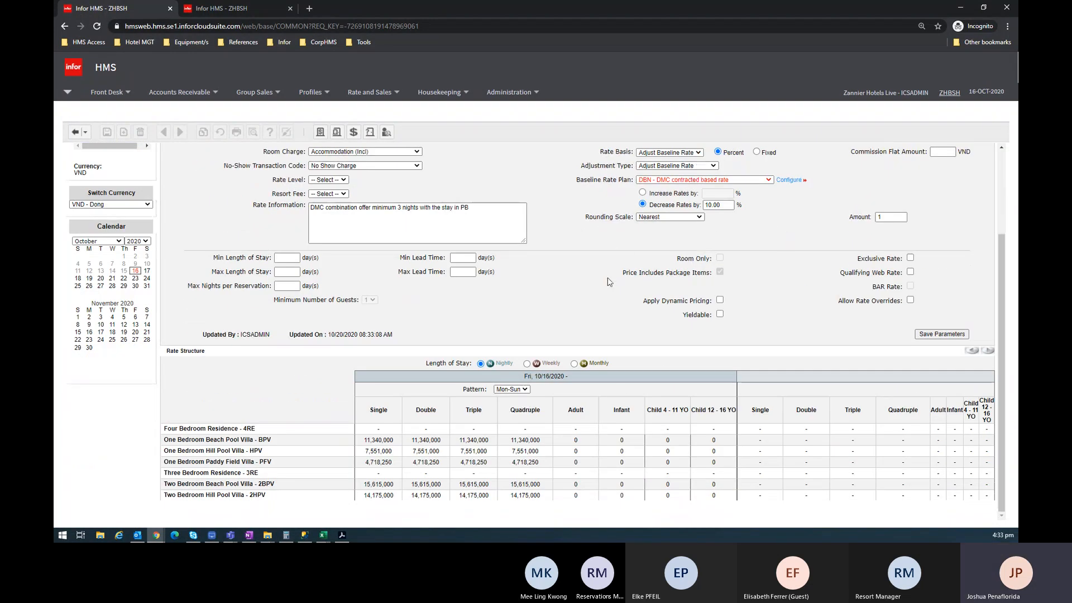
scroll(692, 367, "up", 2)
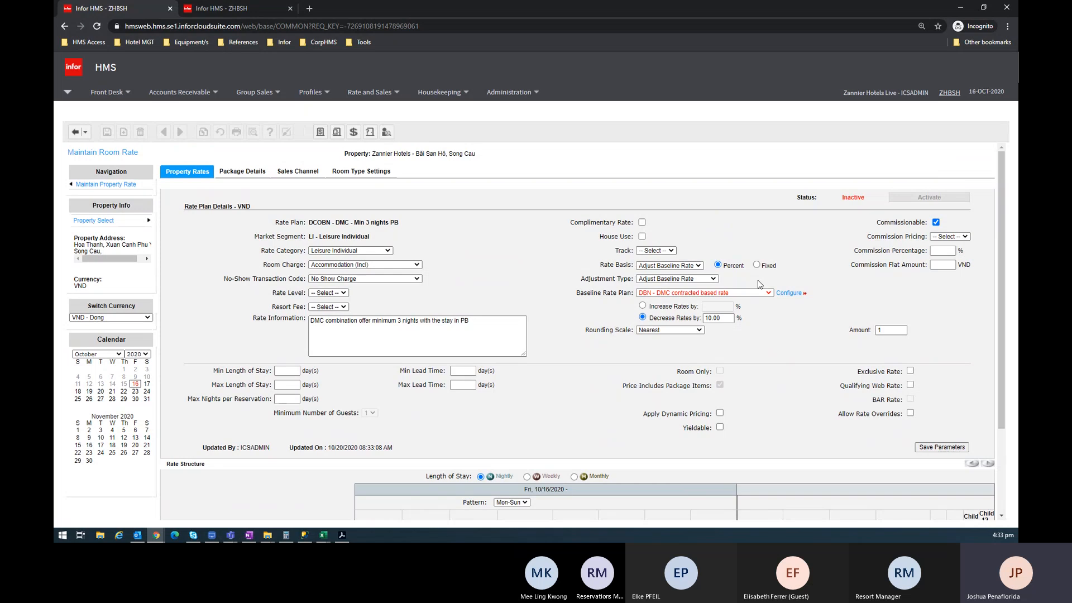
scroll(606, 420, "down", 3)
scroll(707, 375, "up", 3)
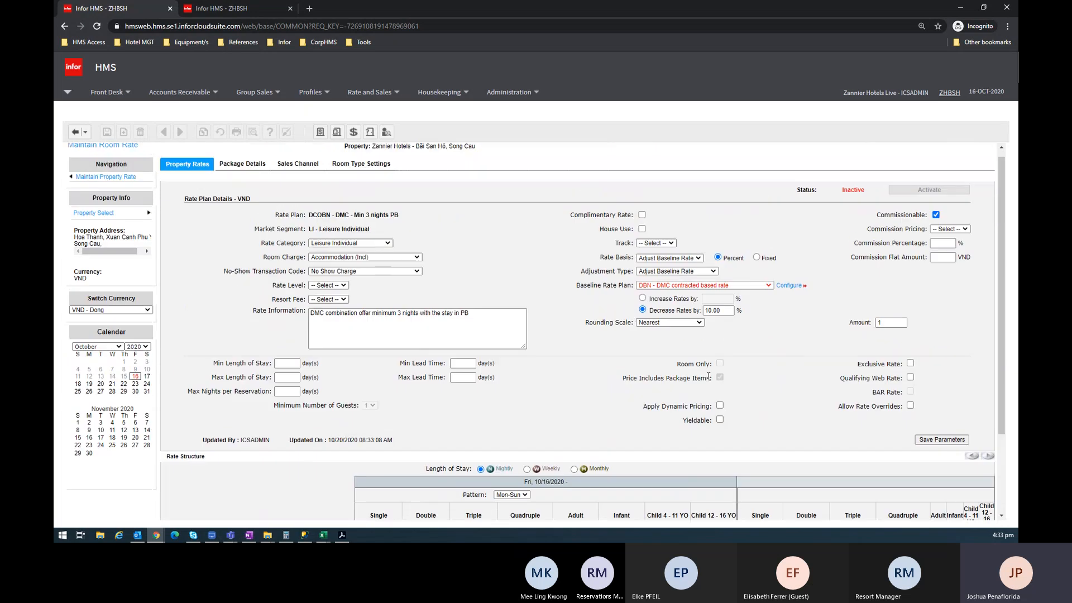
scroll(630, 478, "down", 1)
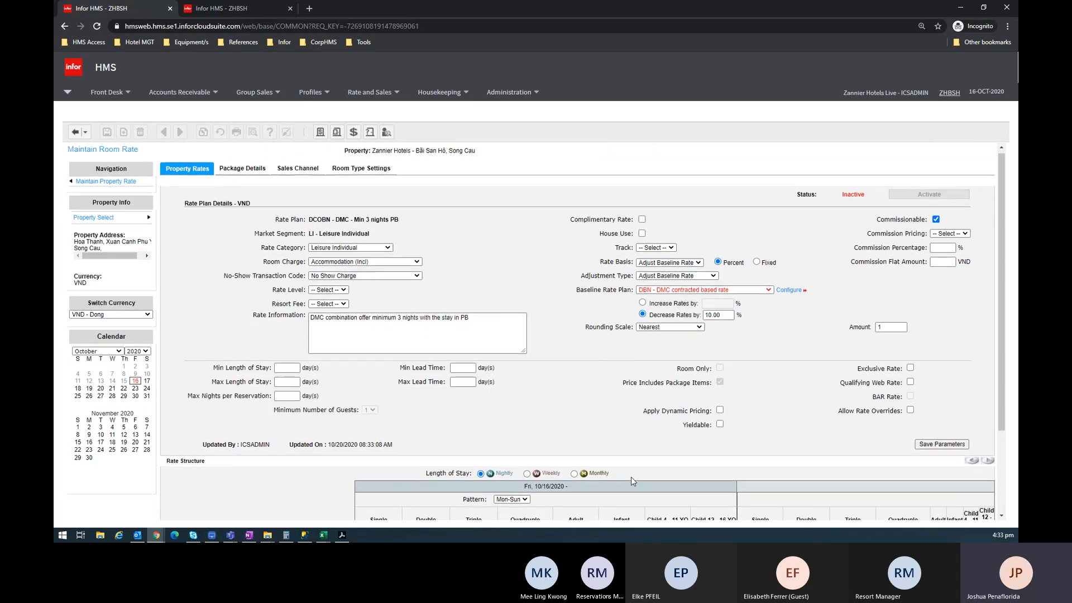
scroll(687, 417, "up", 1)
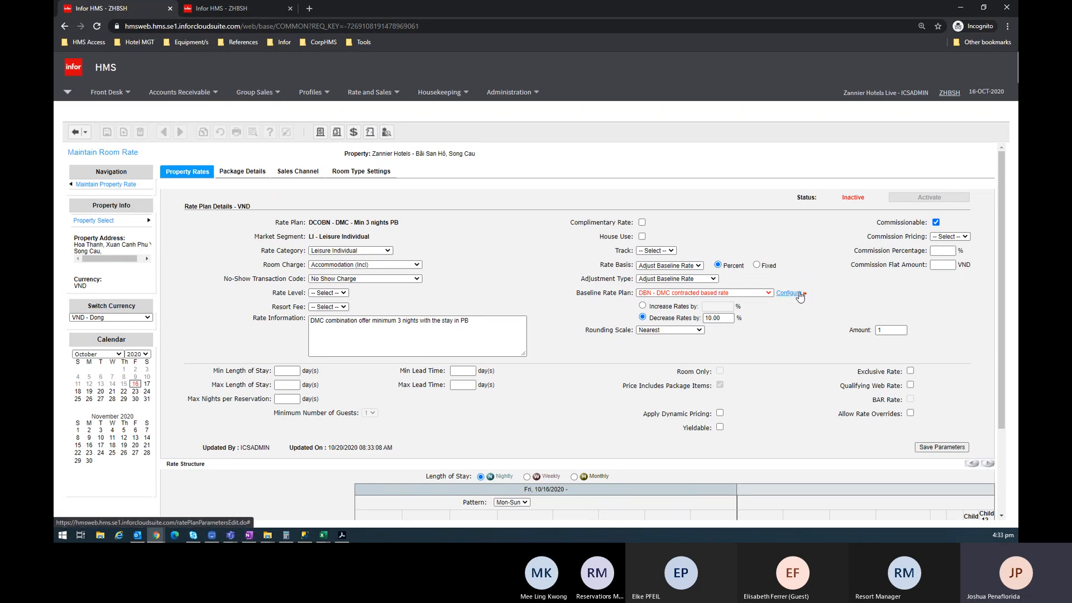
scroll(592, 454, "down", 2)
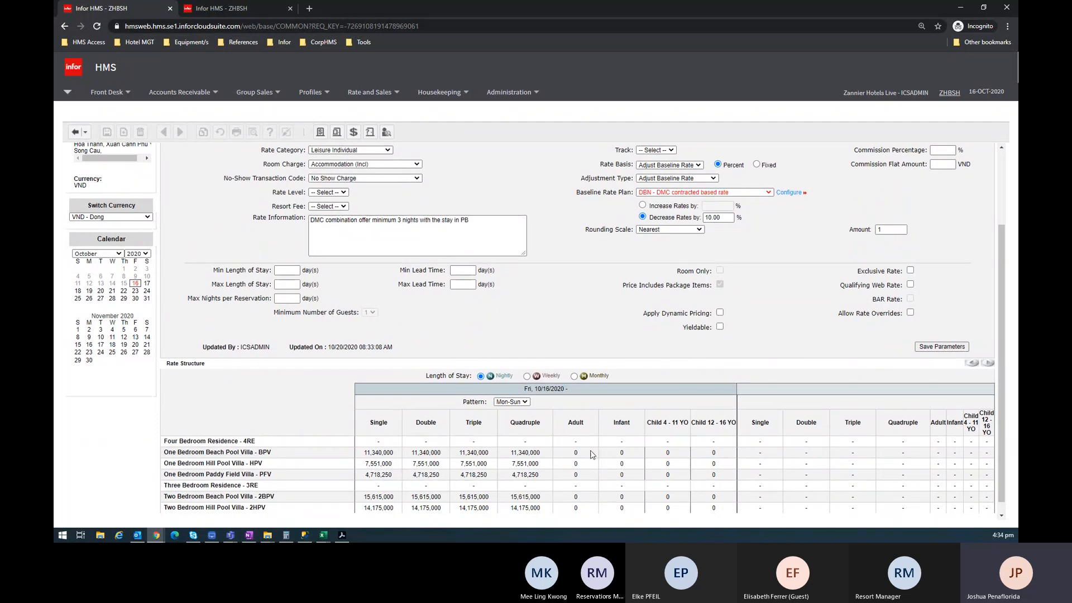
scroll(665, 363, "up", 2)
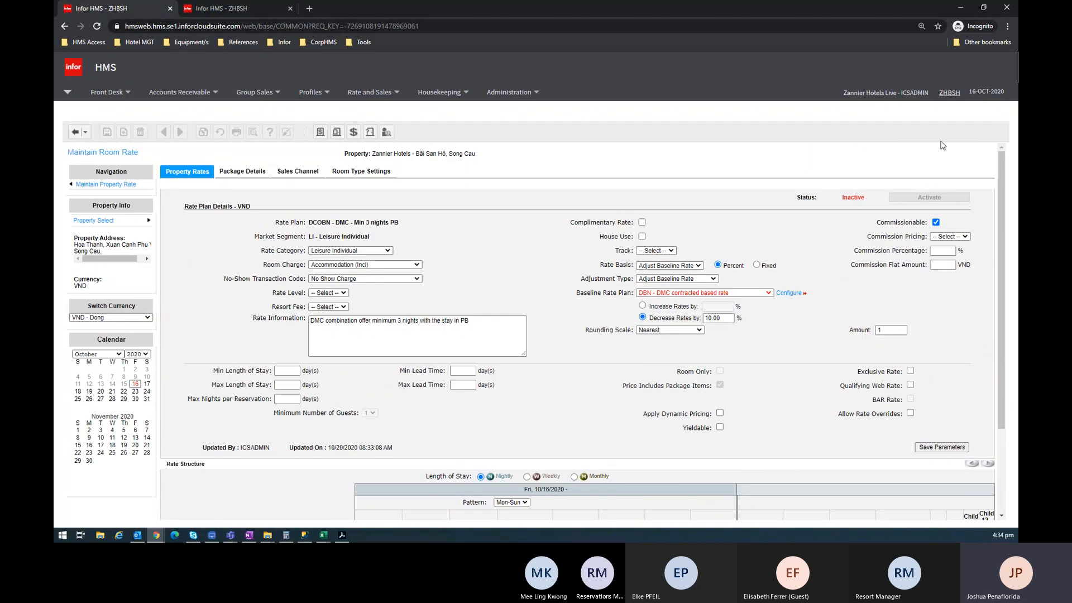
Activate the DCOBN rate plan, closing the preset sales strategy window without choosing an option, and check its details
left_click(928, 198)
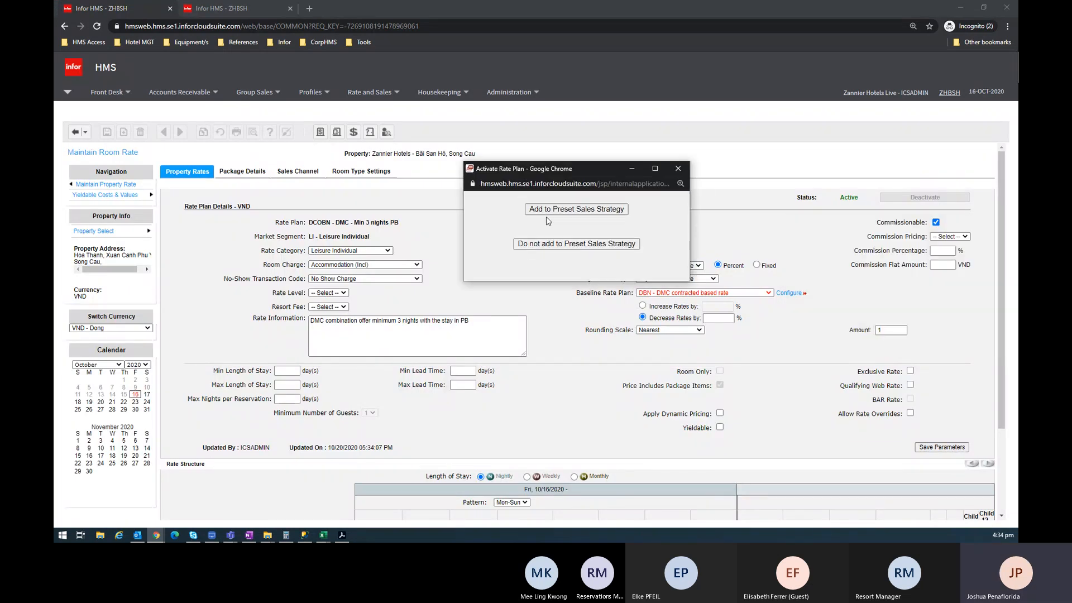
left_click(678, 170)
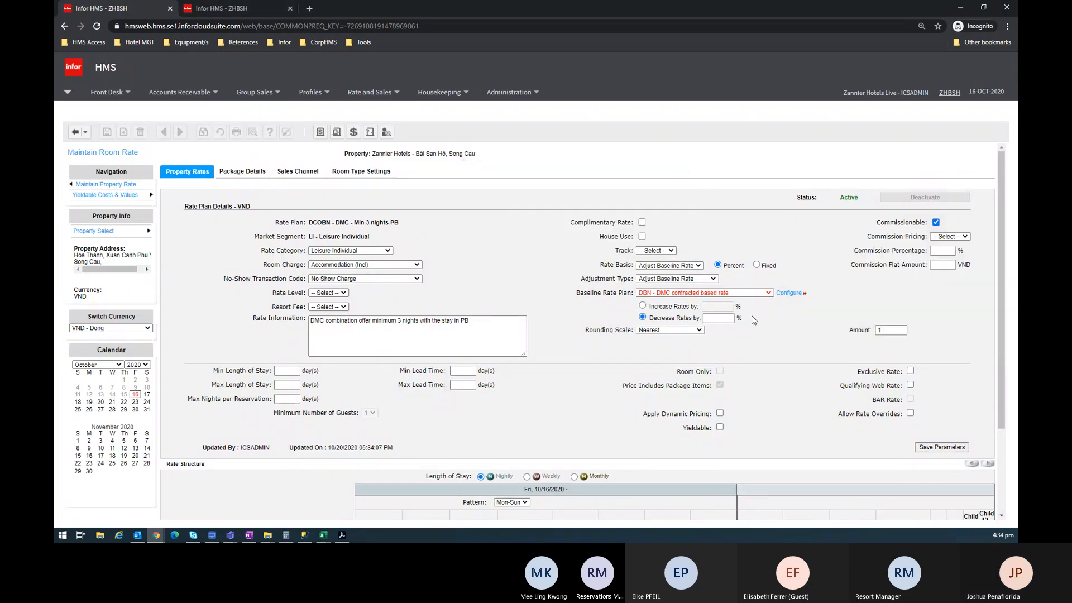
scroll(751, 316, "down", 2)
scroll(751, 315, "up", 1)
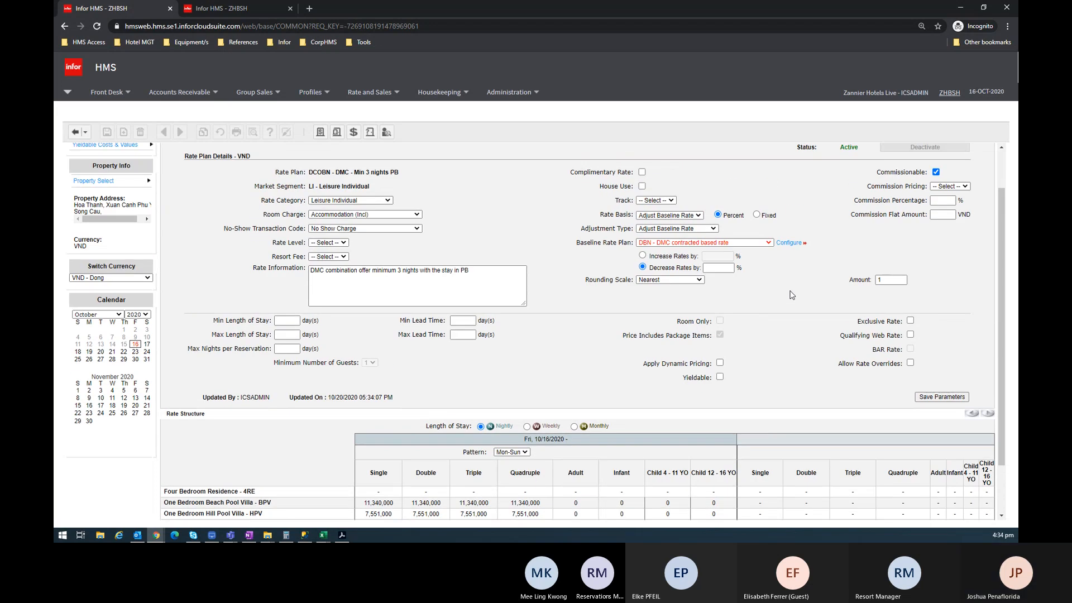
scroll(734, 289, "up", 1)
scroll(734, 289, "up", 1)
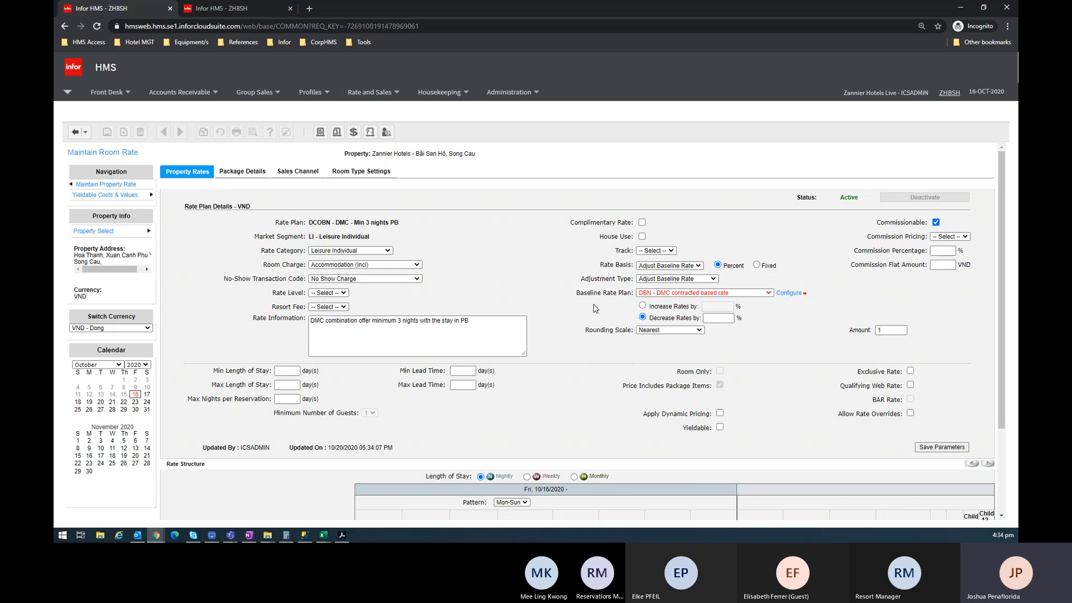
Review the package settings and non room bundles of the DCOBN rate plan and return to its property rates
left_click(248, 174)
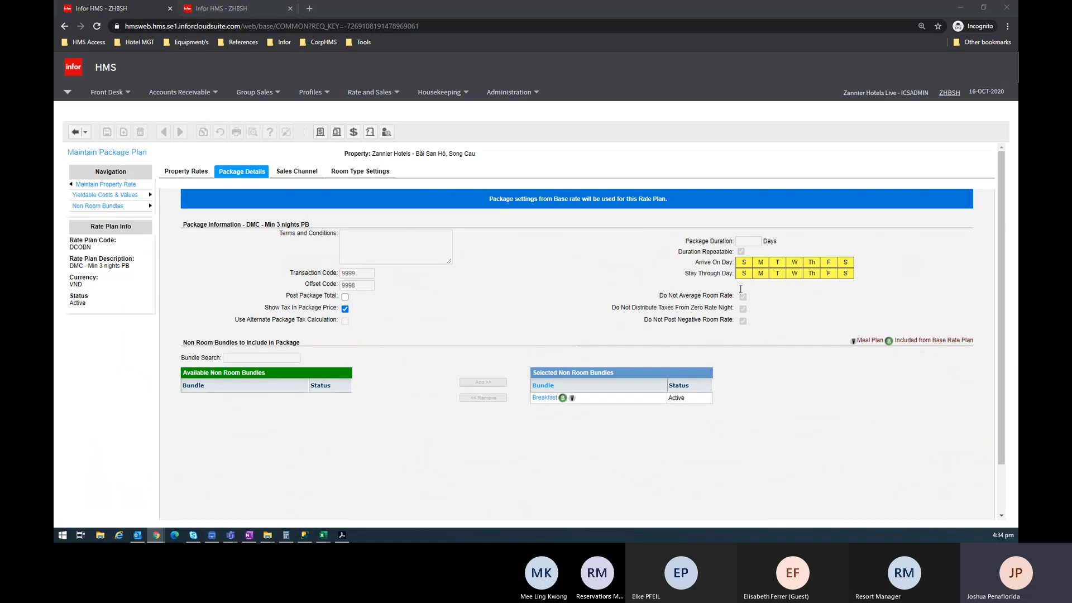
key("alt+Tab")
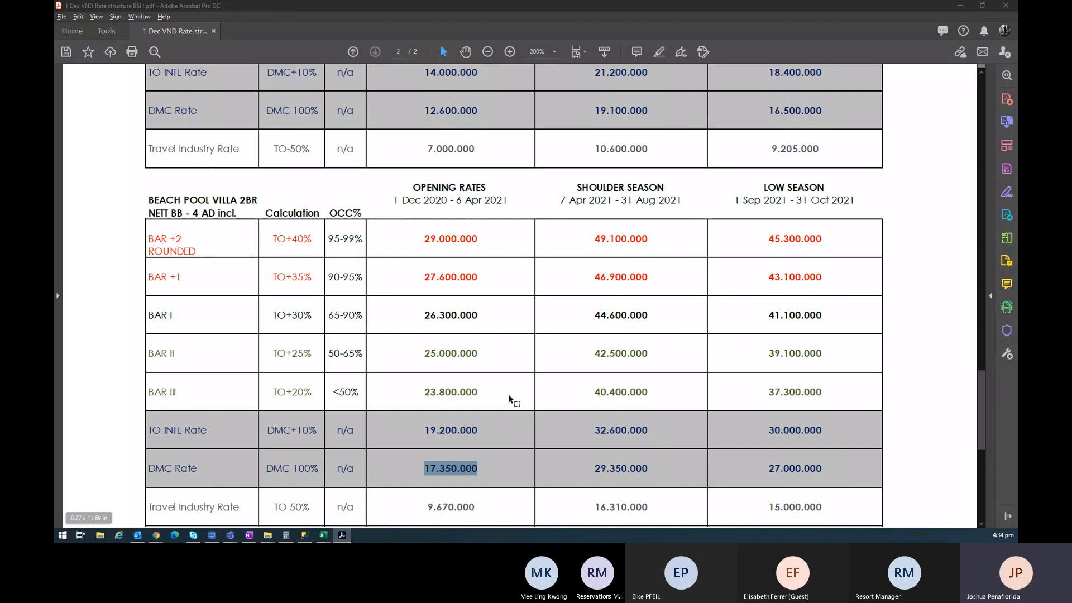
key("alt+Tab")
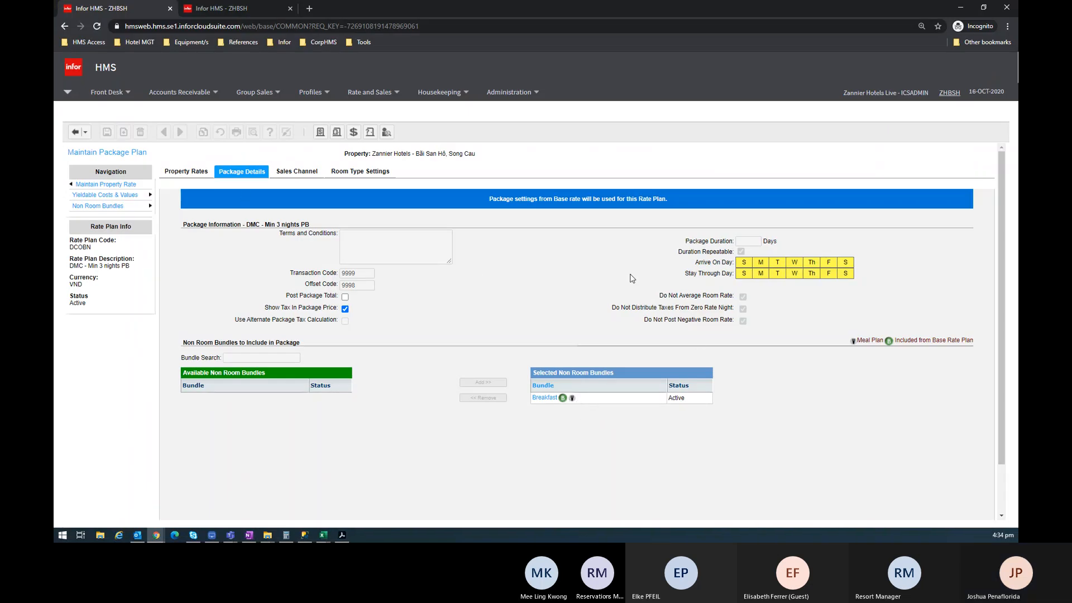
left_click(198, 175)
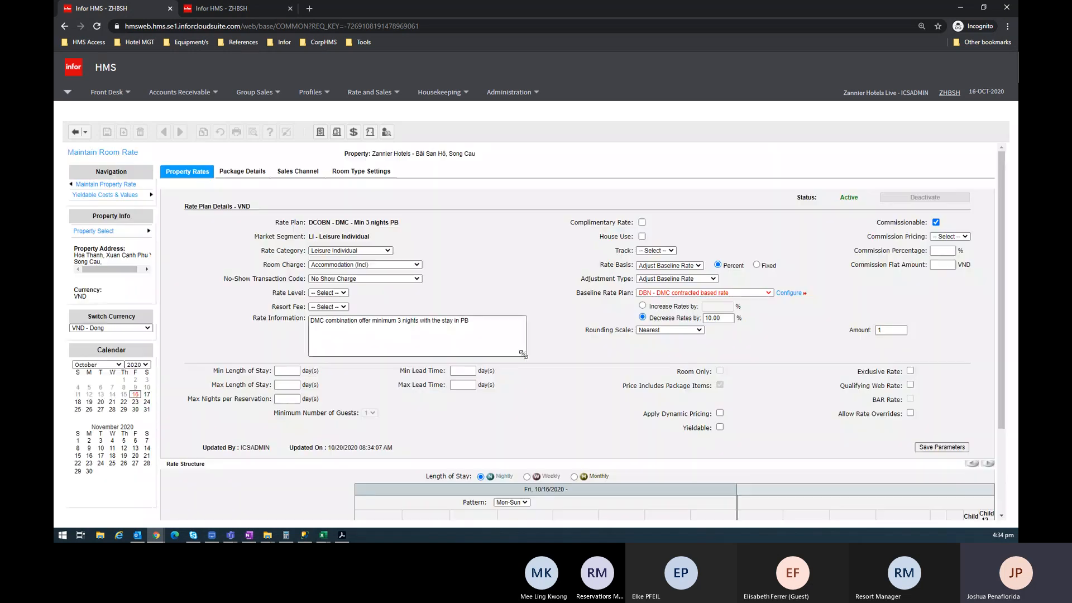
Check the nightly rate structure of DCOBN against its percentage decrease settings
scroll(546, 357, "down", 1)
scroll(545, 357, "down", 2)
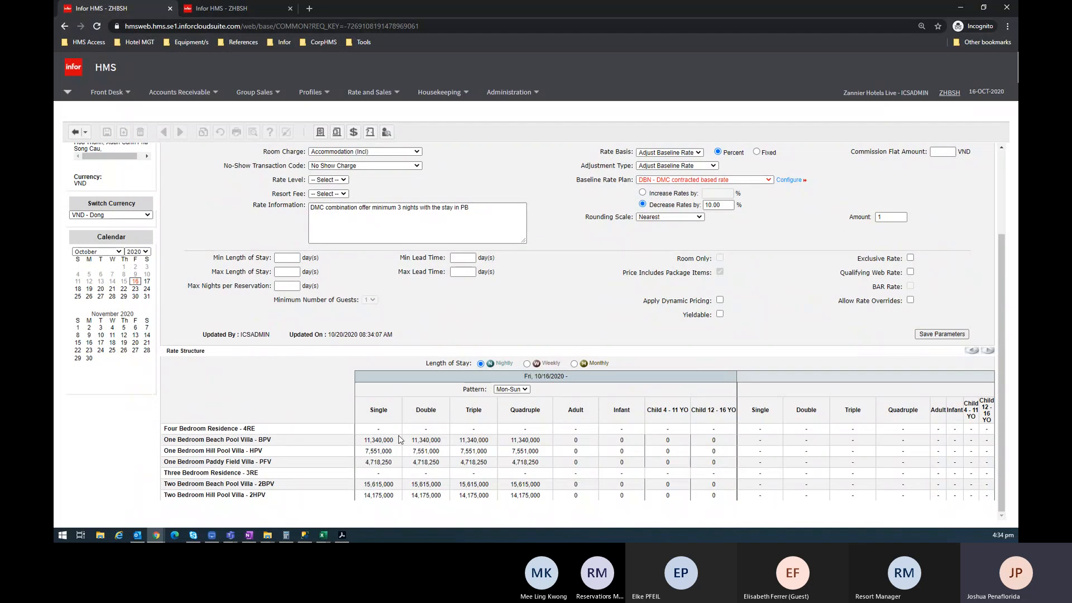
scroll(431, 440, "up", 1)
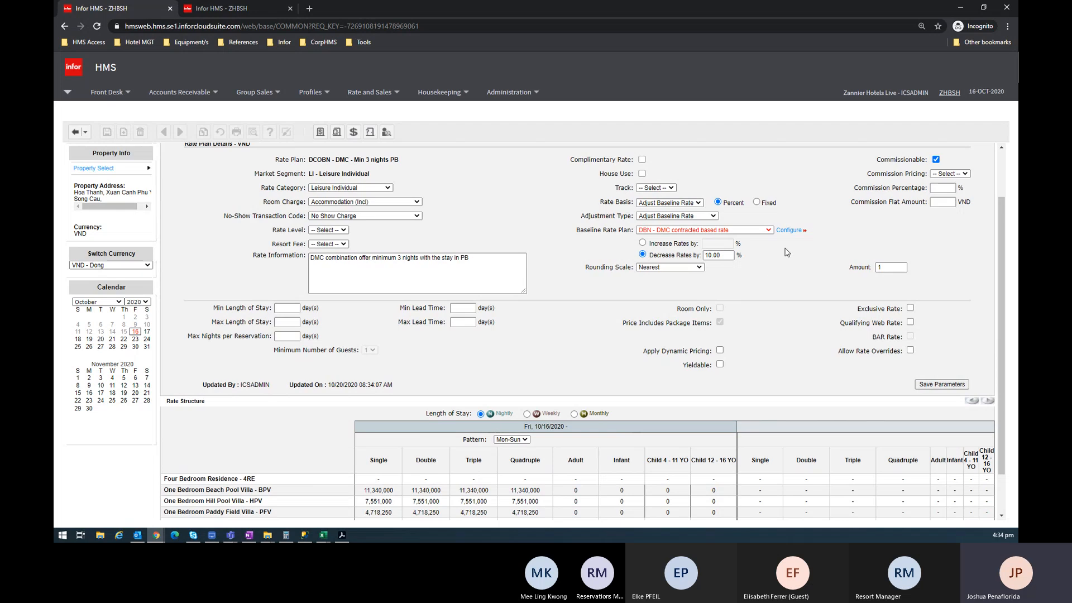
scroll(378, 431, "down", 1)
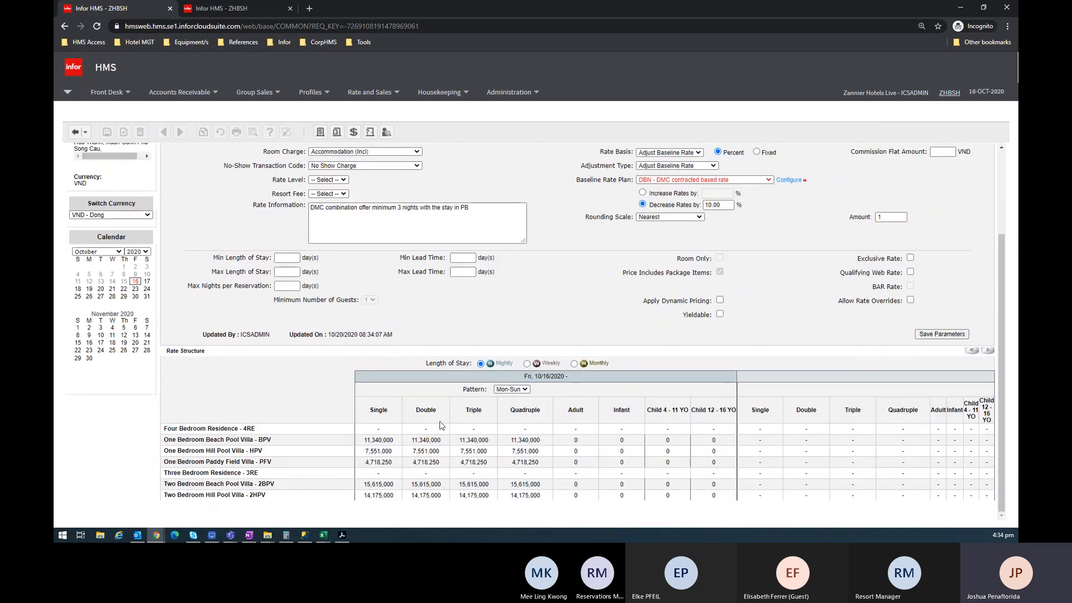
scroll(441, 426, "up", 1)
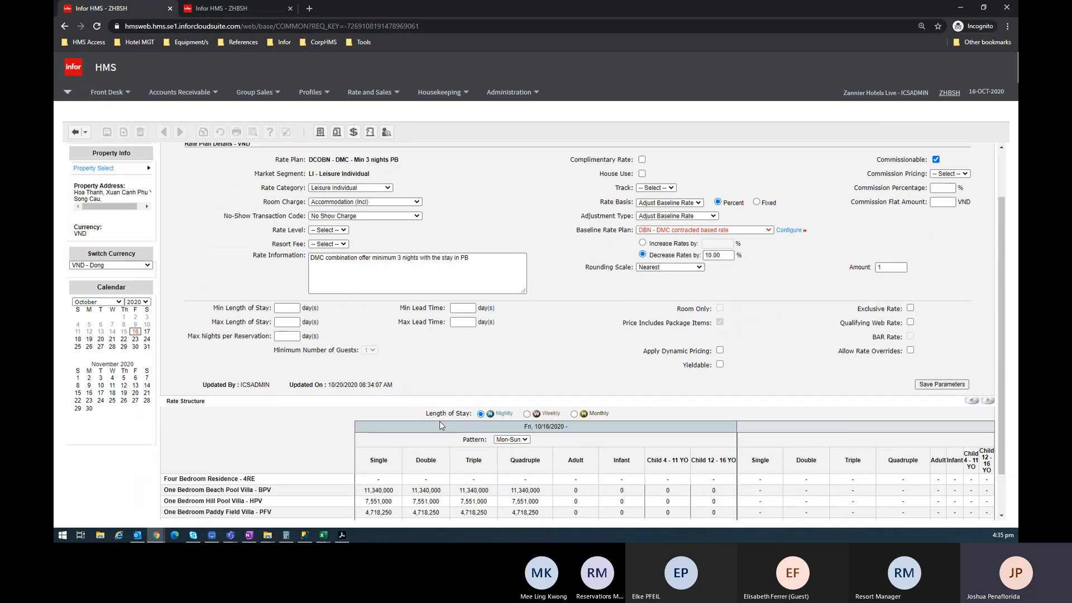
Open the DBN baseline rate plan from DCOBN and review its details and nightly rate structure
left_click(796, 231)
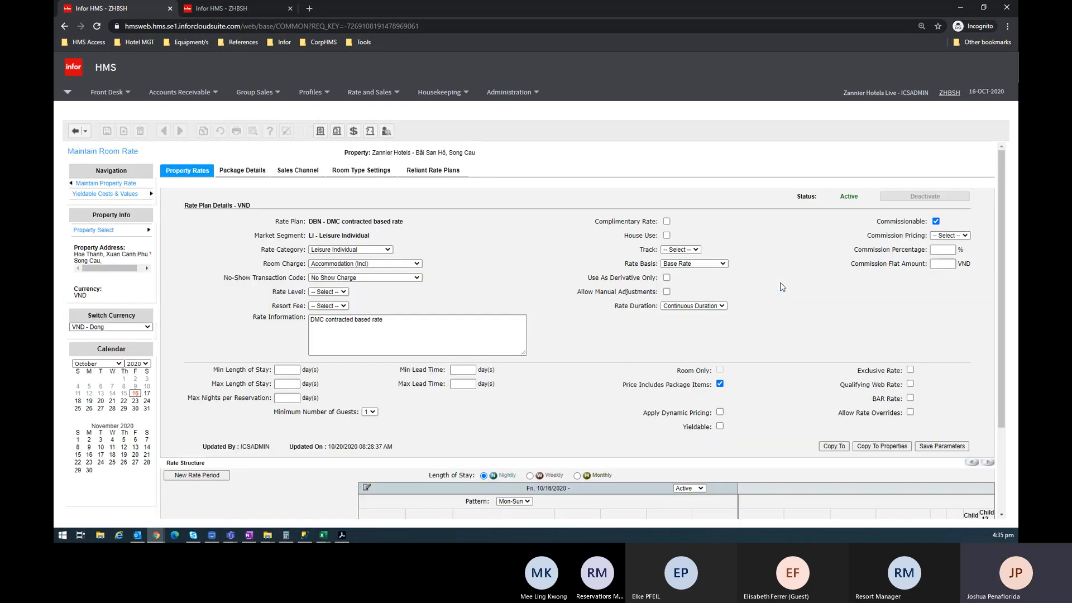
scroll(480, 287, "down", 2)
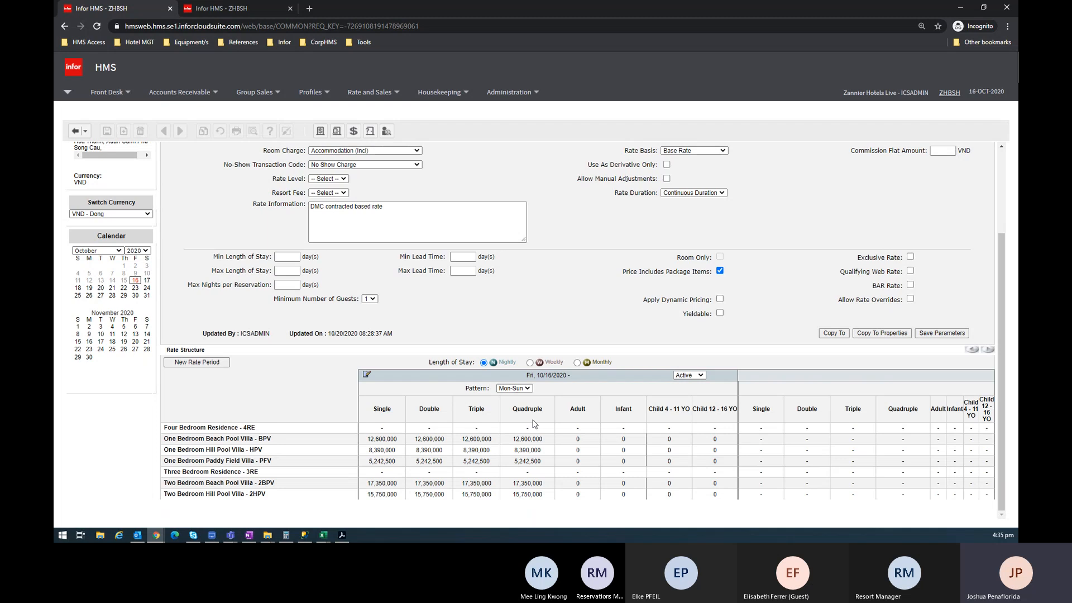
scroll(533, 427, "up", 2)
scroll(534, 435, "down", 2)
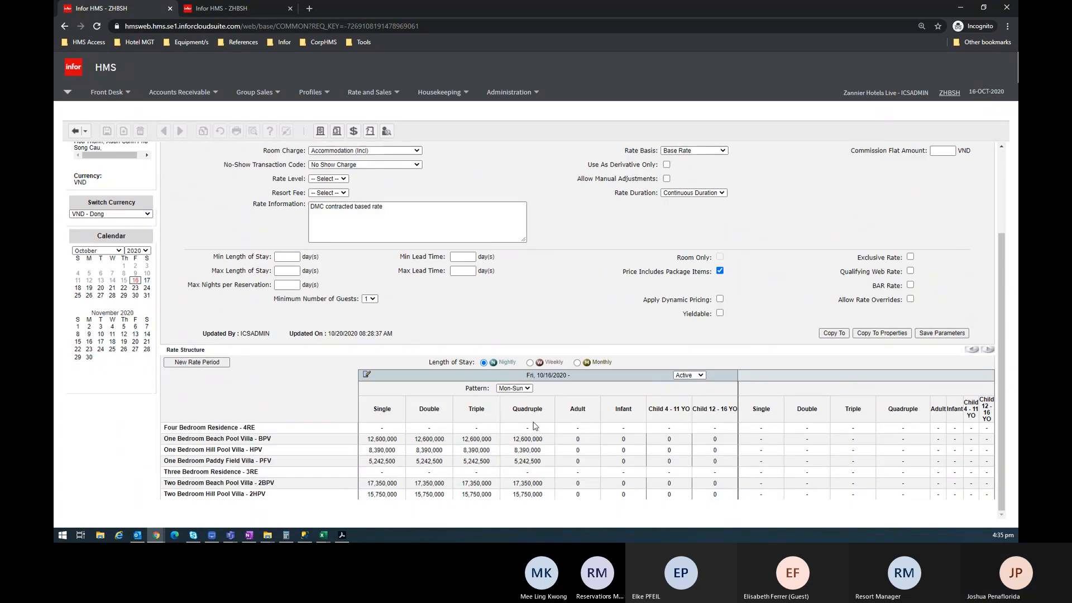
scroll(533, 435, "up", 1)
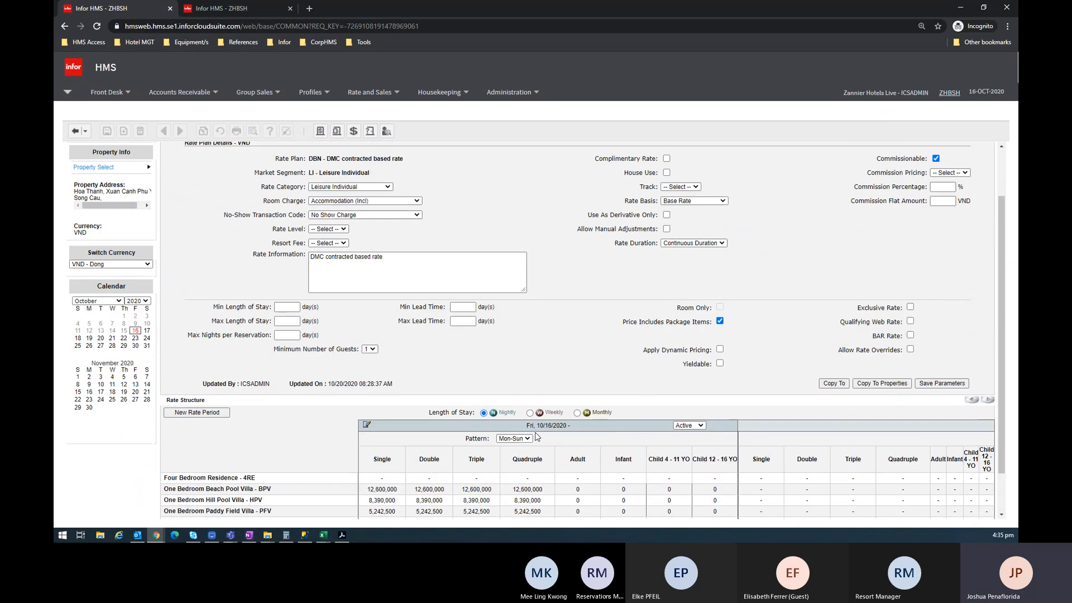
scroll(591, 311, "up", 1)
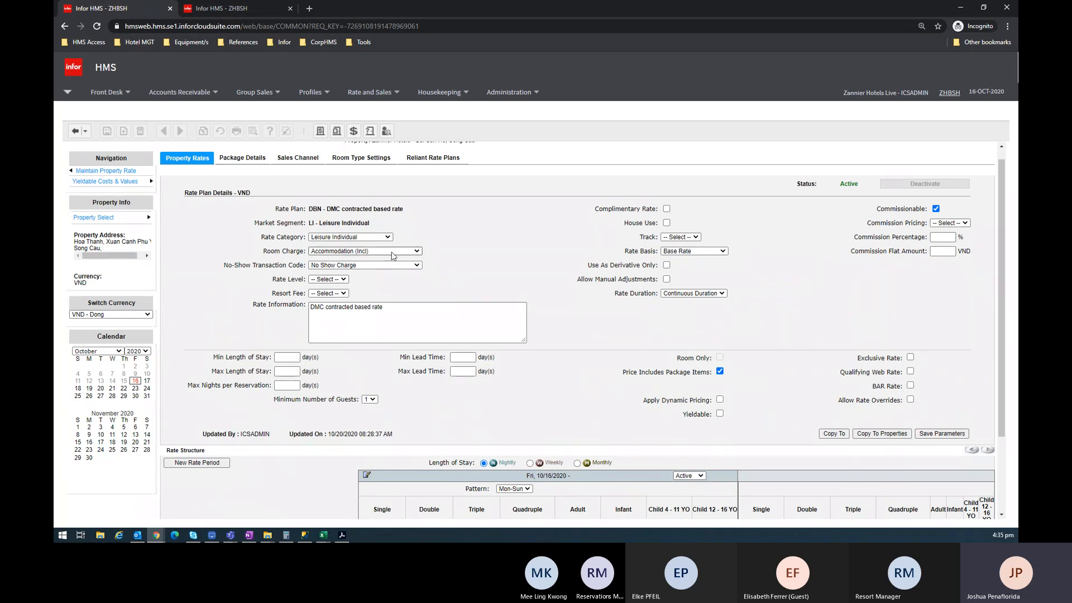
View the rate plans reliant on DBN and open the DCOBN rate plan from that list
left_click(425, 159)
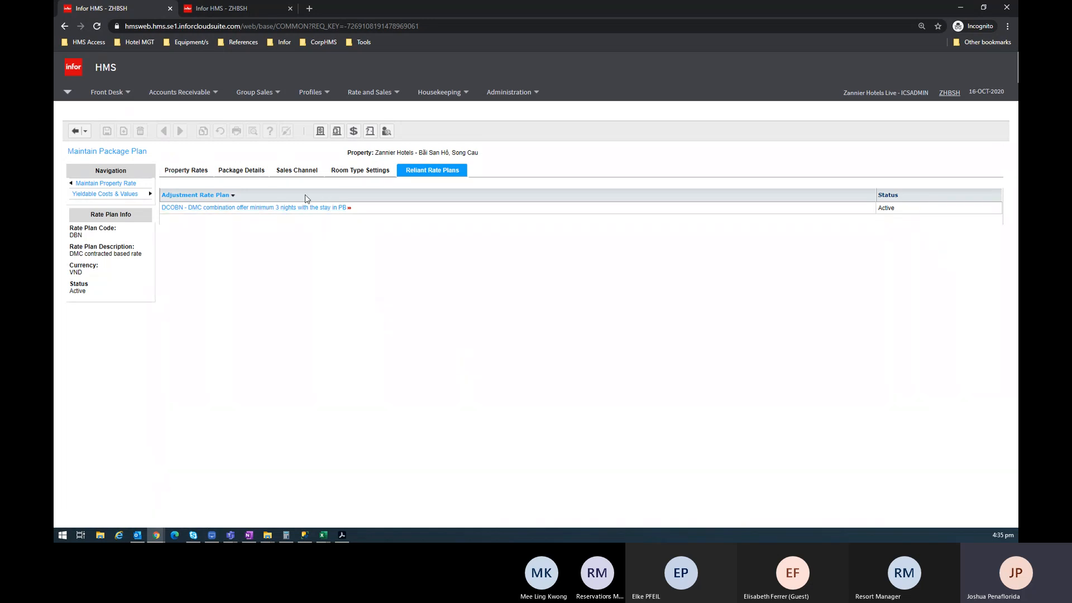
left_click(279, 208)
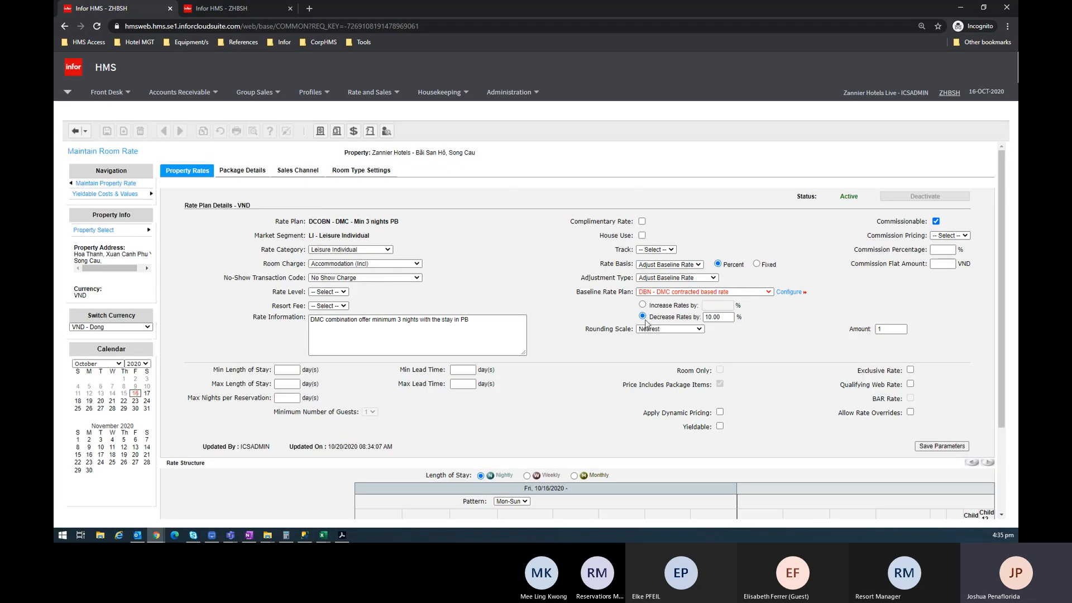
scroll(550, 349, "down", 1)
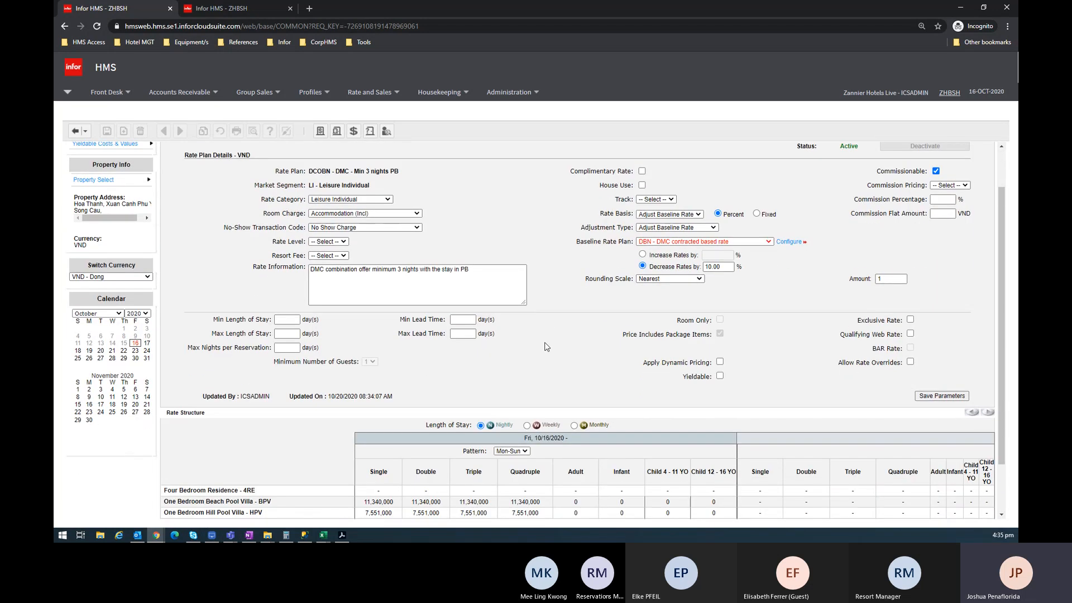
Look up the minimum nights condition in the DCOBN description on the Rates sheet of the Excel configuration workbook
key("alt+Tab")
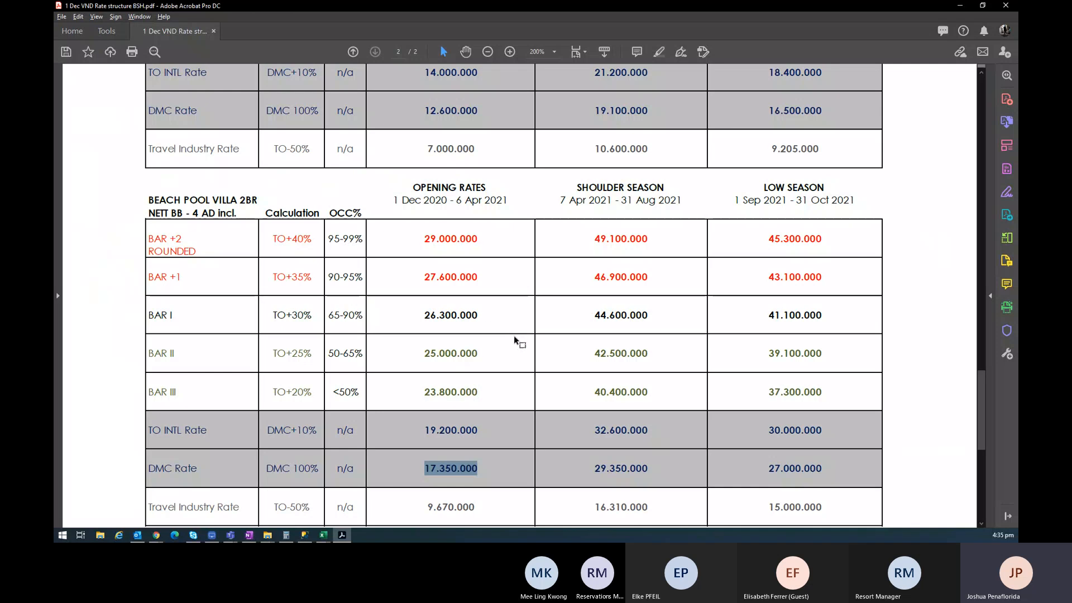
key("alt+Tab")
key("alt+Tab")
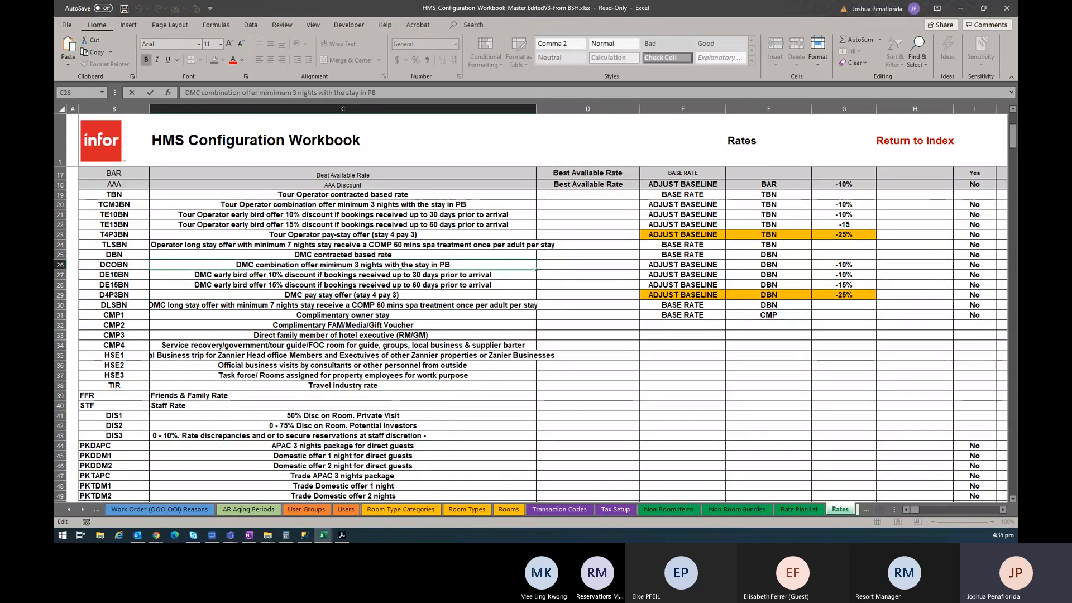
double_click(370, 265)
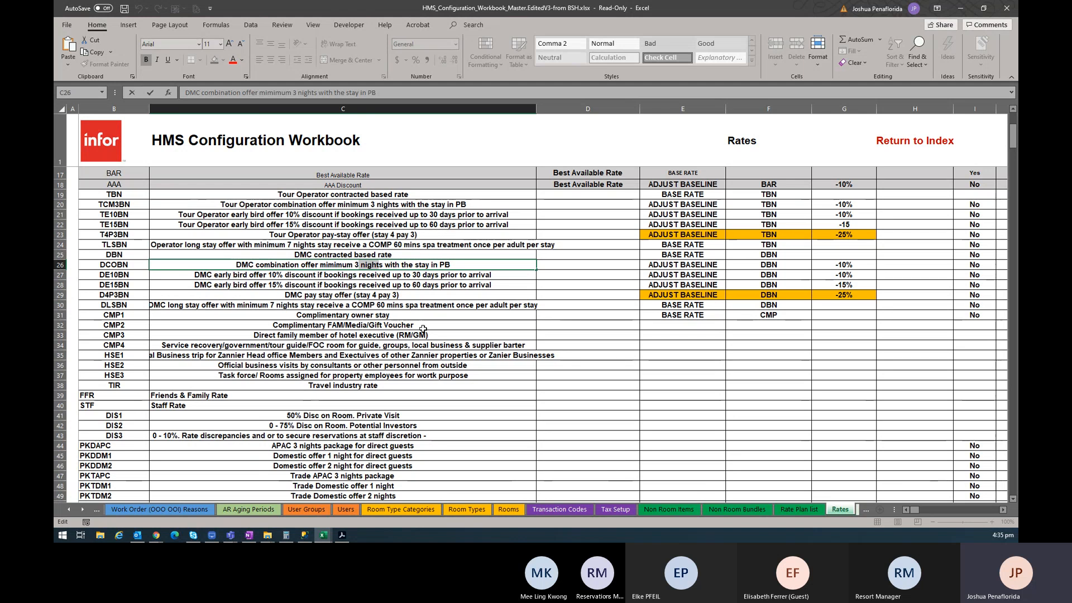
Back in HMS, set the minimum length of stay of DCOBN to 3 days and save the parameters
key("alt+Tab")
left_click(289, 321)
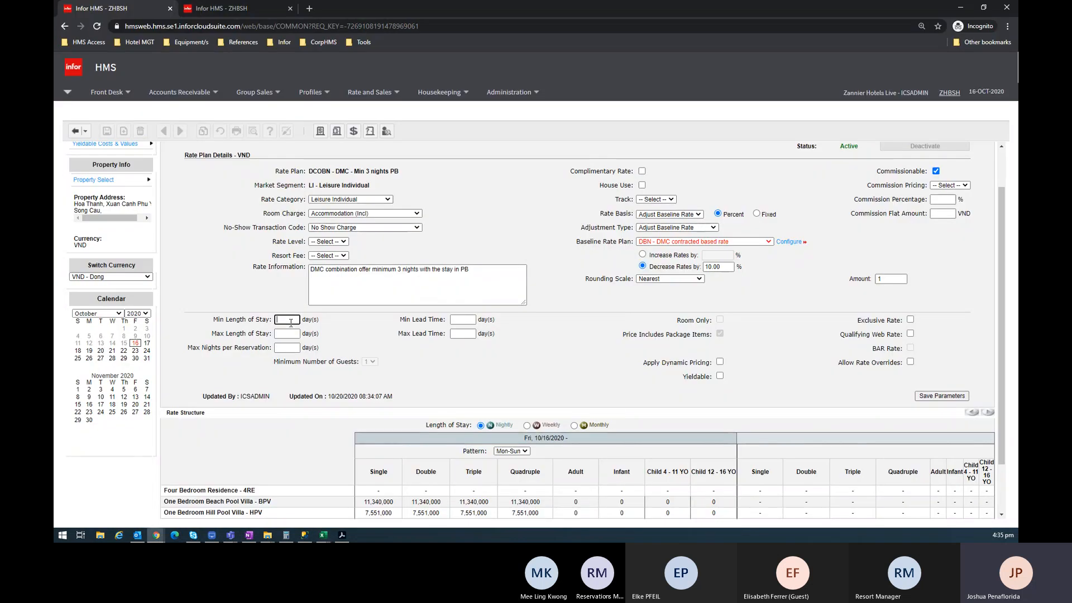
type("3")
key("Tab")
key("Tab")
key("ctrl+s")
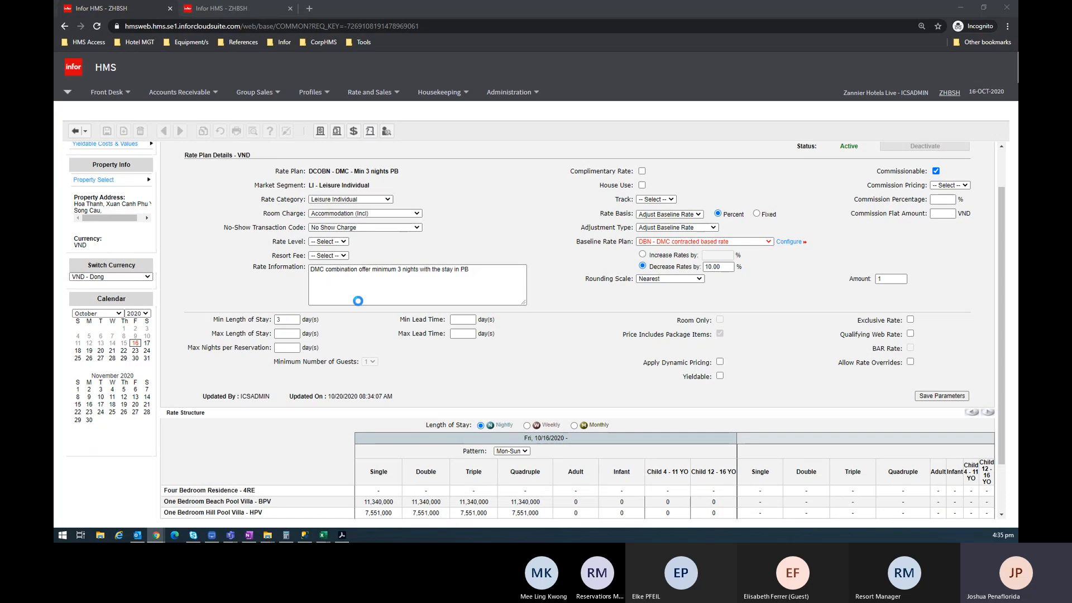
key("Escape")
left_click(942, 397)
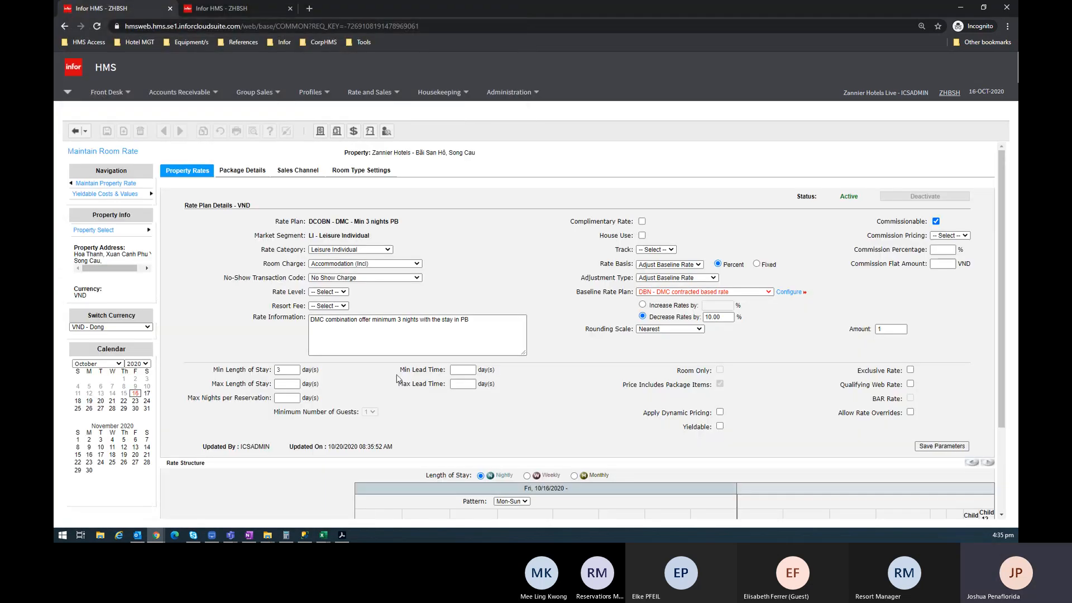
Review the saved DCOBN parameters and the nightly rates for each room type
scroll(397, 377, "down", 1)
scroll(398, 379, "up", 1)
scroll(447, 455, "down", 3)
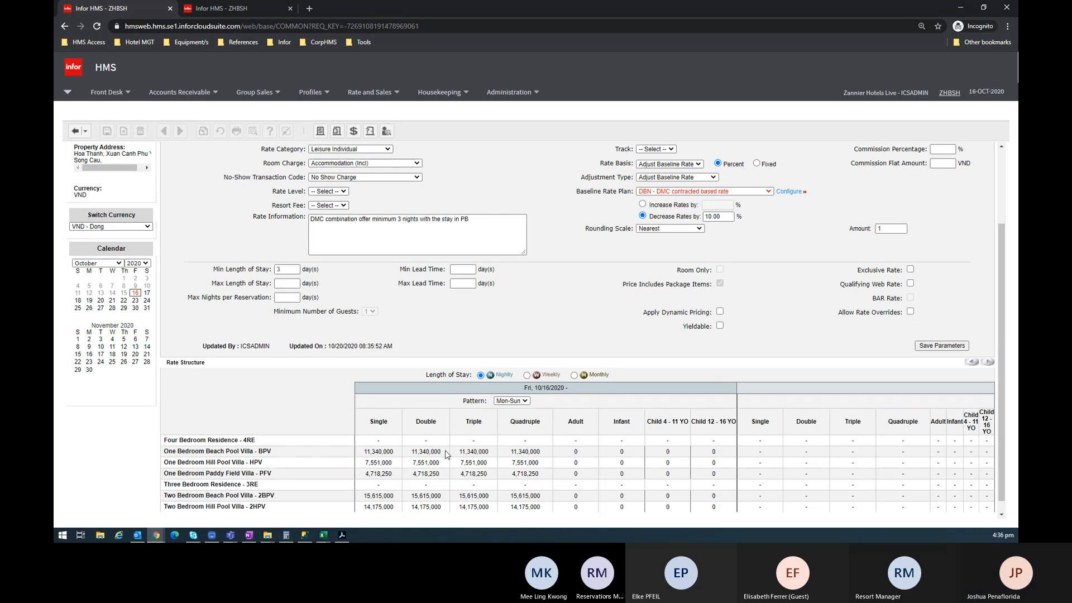
scroll(368, 300, "up", 2)
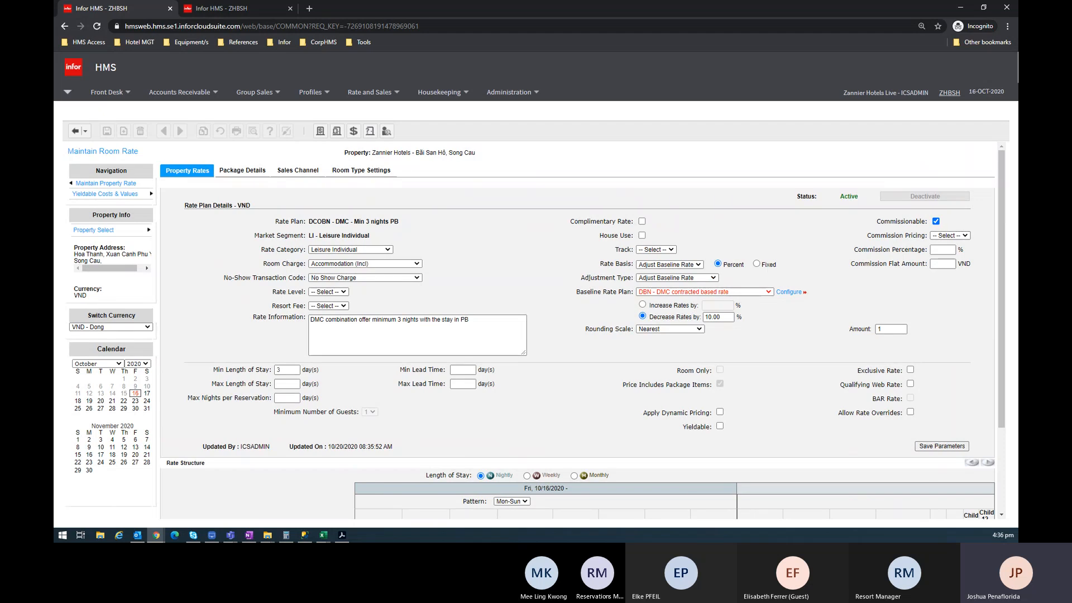
Switch to LonelyScreen AirPlay Receiver and enlarge the hand-drawn BAR rate diagram to full size
key("alt+Tab")
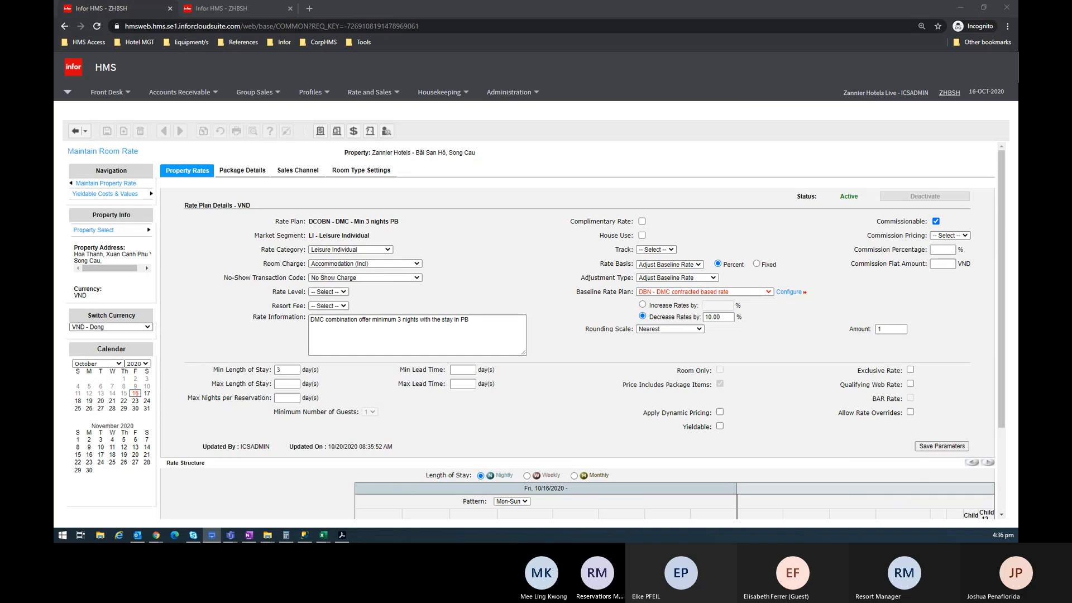
left_click_drag(828, 197, 647, 216)
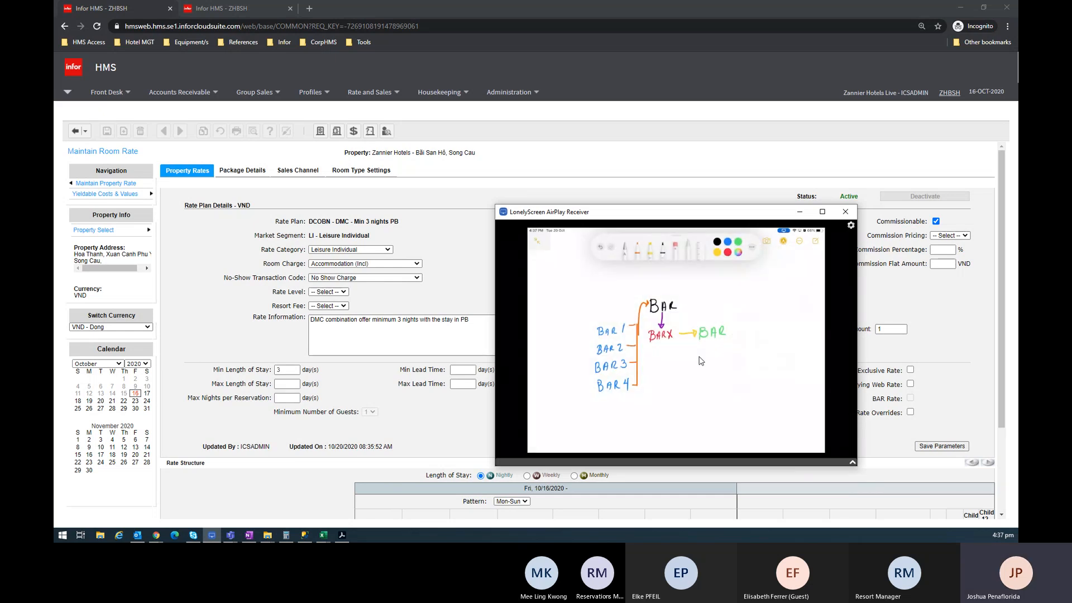
double_click(644, 214)
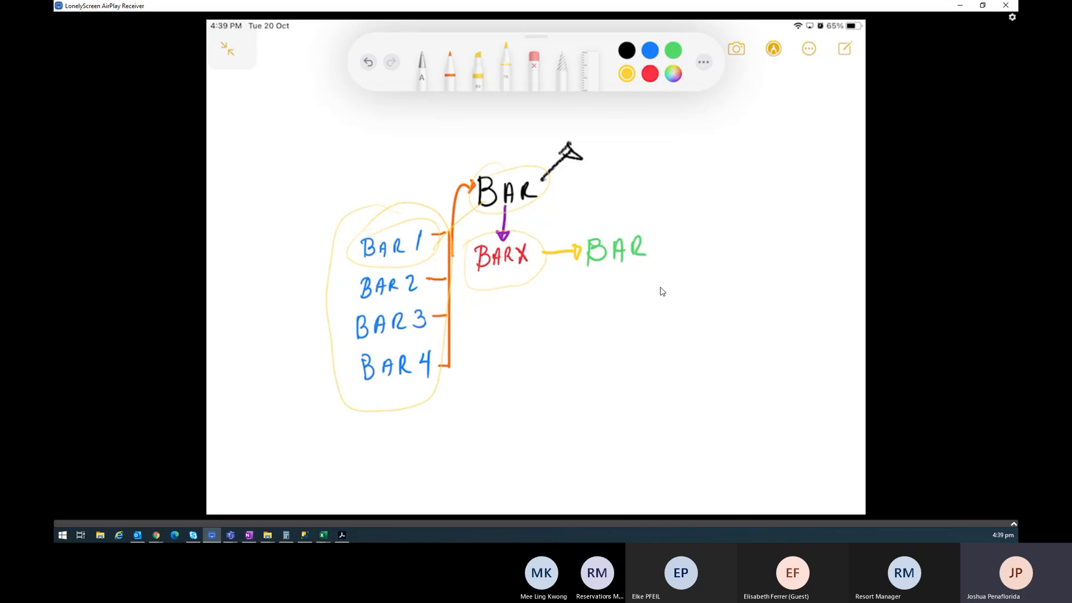
Switch to the Excel configuration workbook and examine the rows for BAR3, BAR2, BAR1, BAR+1 and BAR+2
key("alt+Tab")
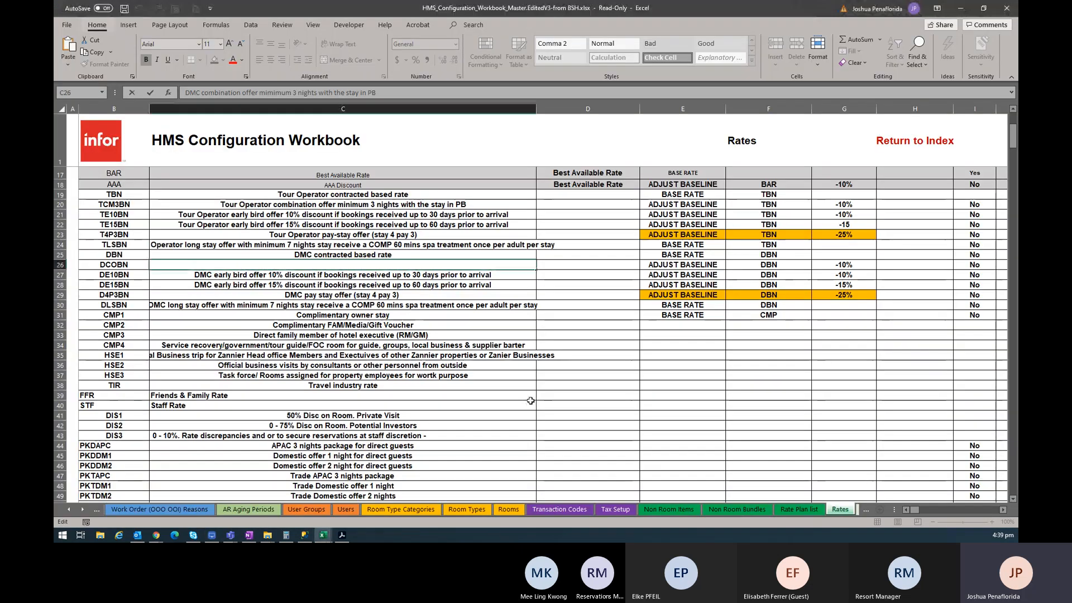
scroll(372, 385, "down", 4)
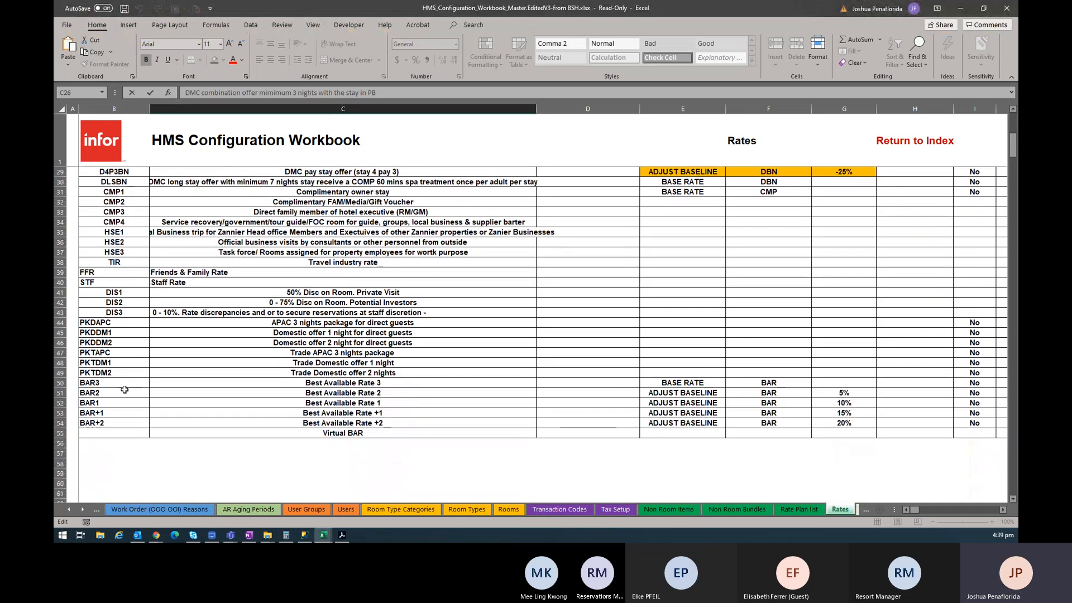
left_click_drag(108, 384, 108, 422)
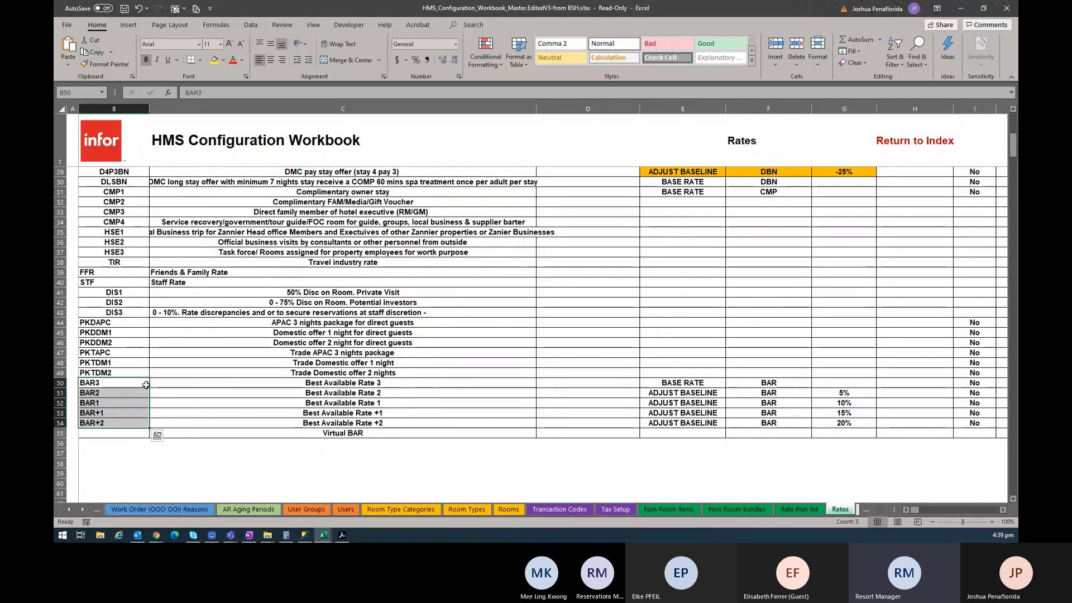
left_click(126, 412)
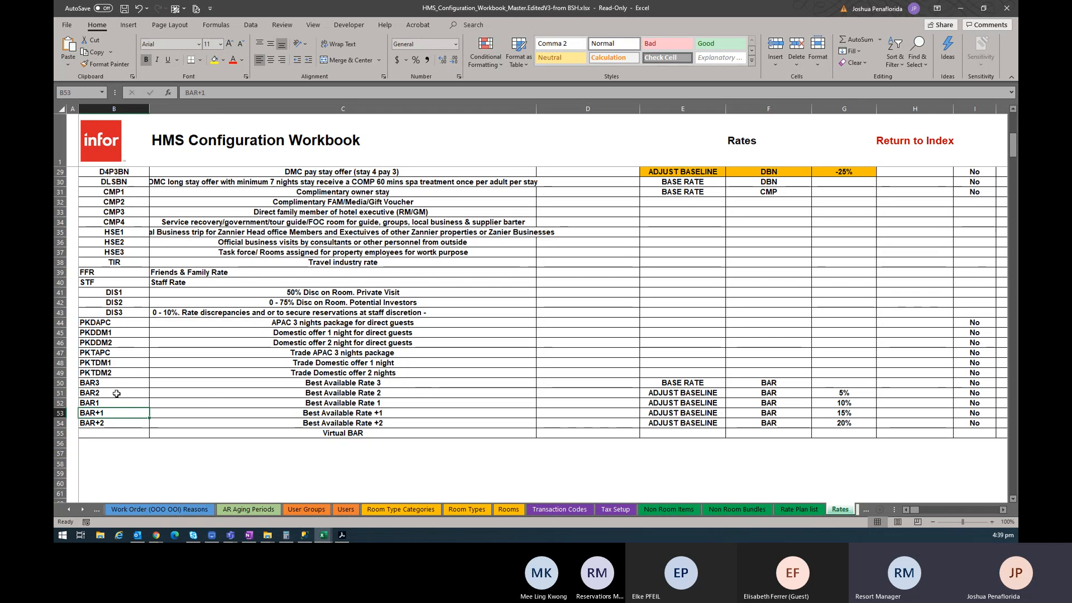
Compare the BAR levels in the workbook with the hand-drawn BAR diagram in LonelyScreen
key("alt+Tab")
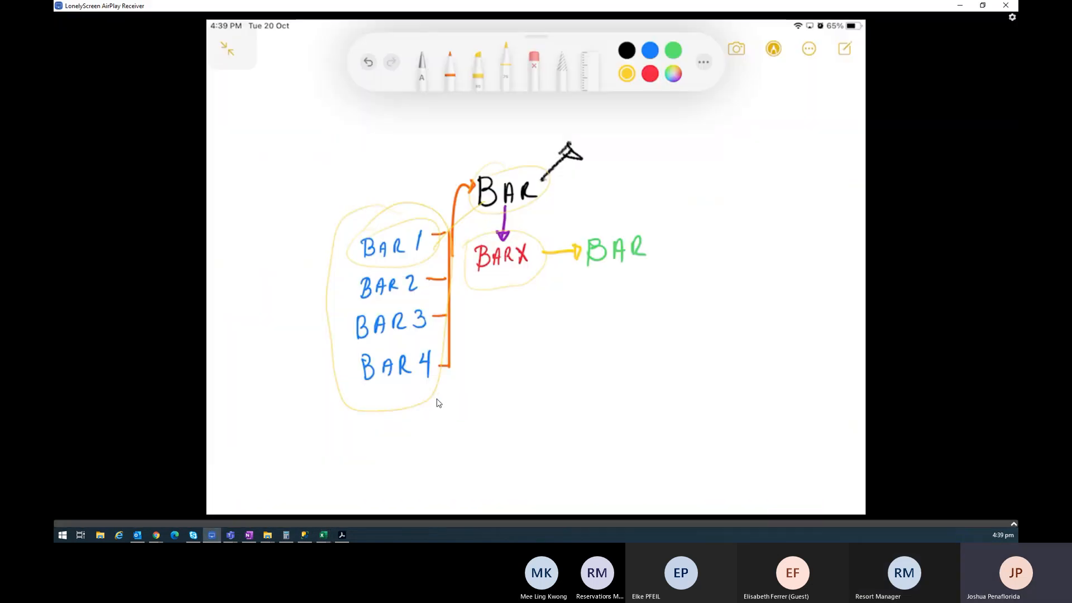
key("alt+Tab")
key("alt+Tab")
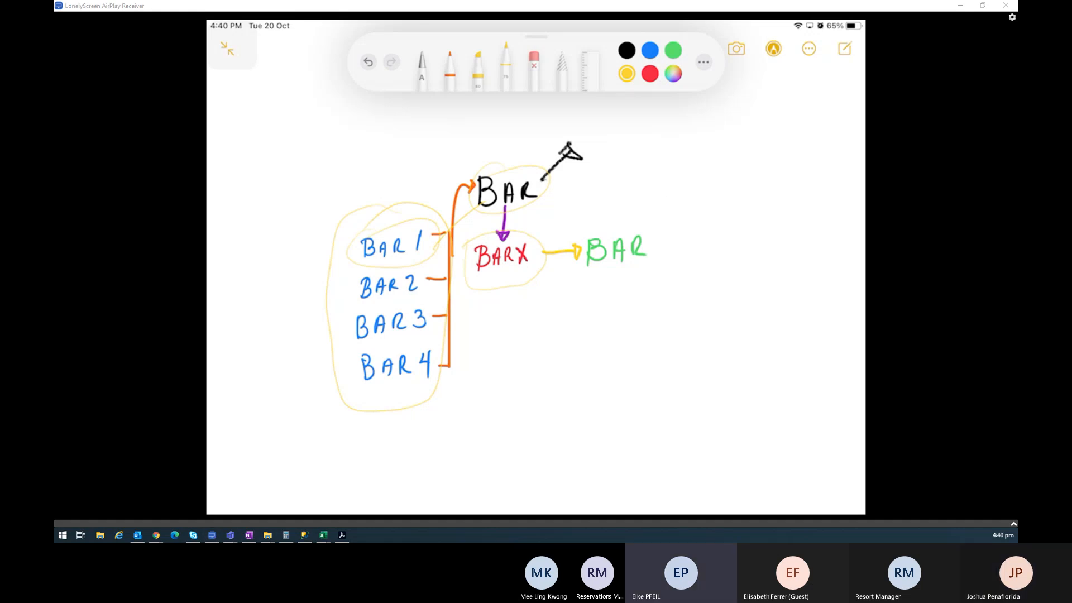
left_click(656, 174)
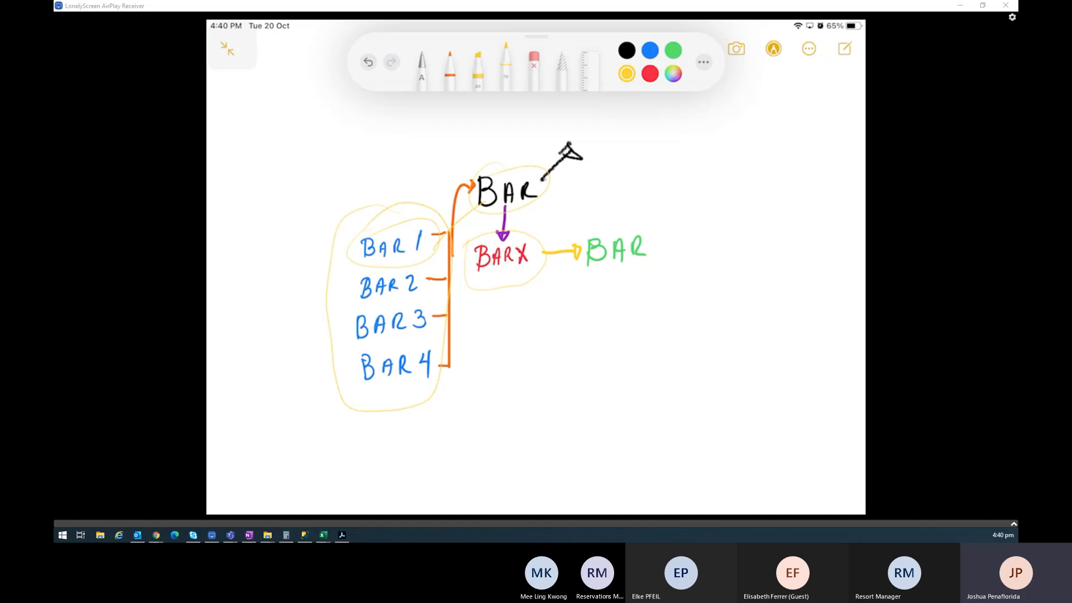
Switch to the HMS training property and view the Best Available Rate configuration for the week starting 13 November 2020
key("alt+Tab")
left_click(653, 99)
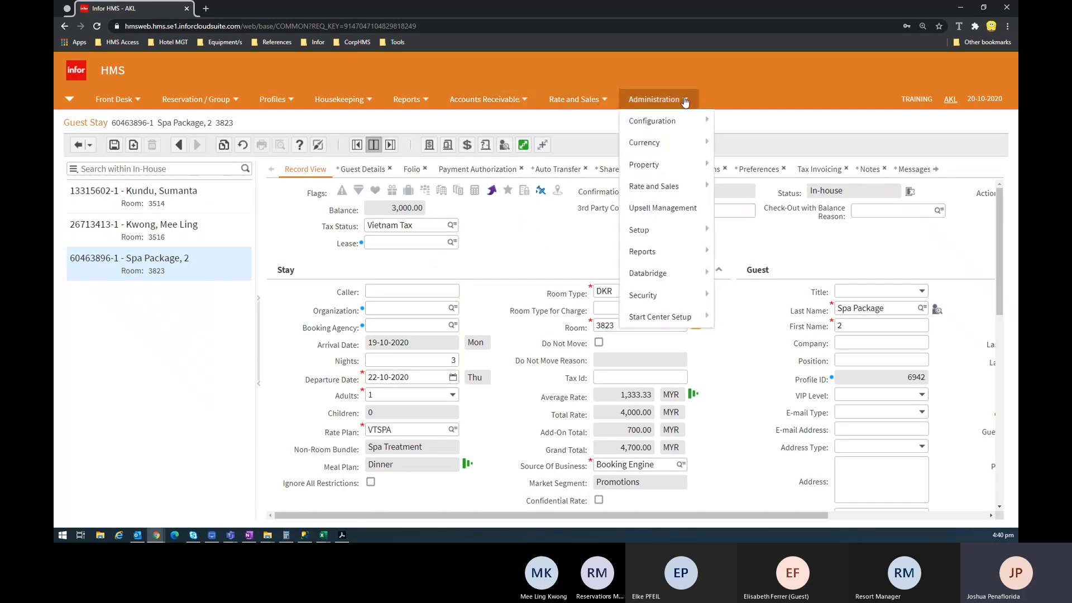
mouse_move(668, 186)
mouse_move(748, 209)
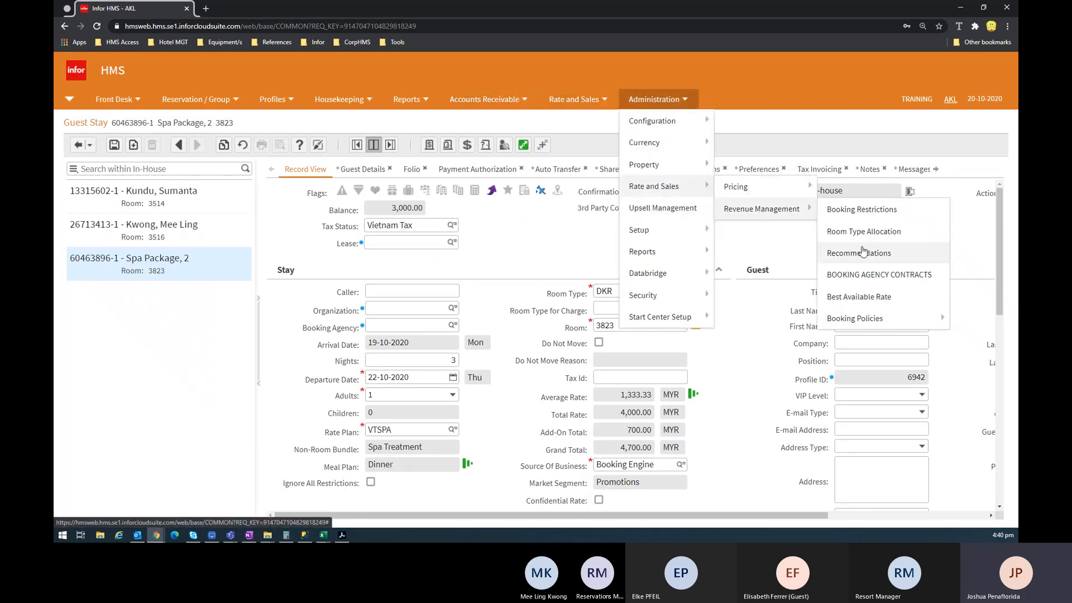
left_click(892, 299)
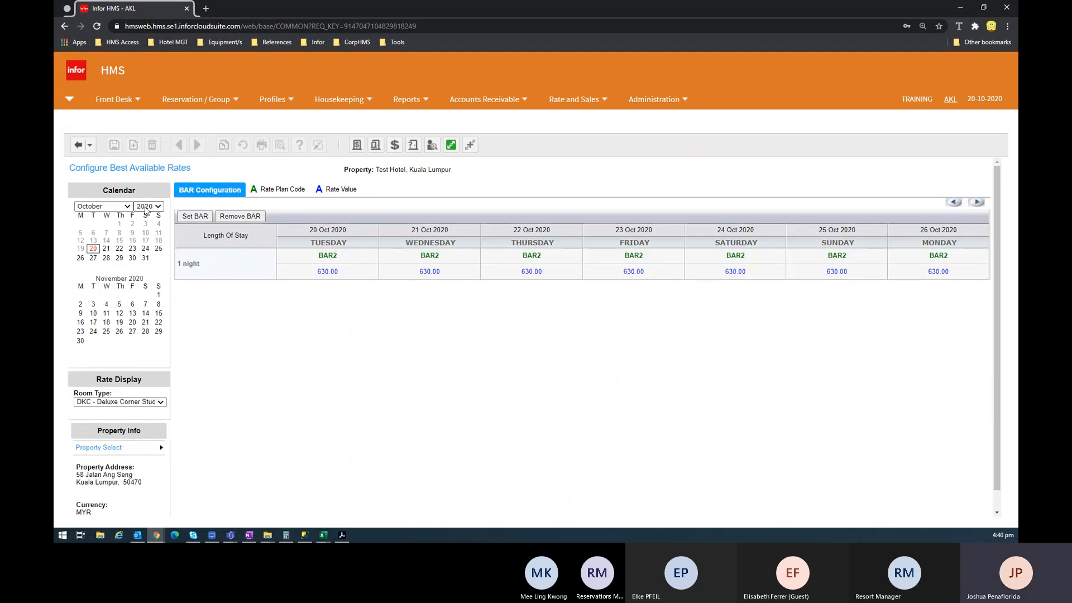
left_click(134, 314)
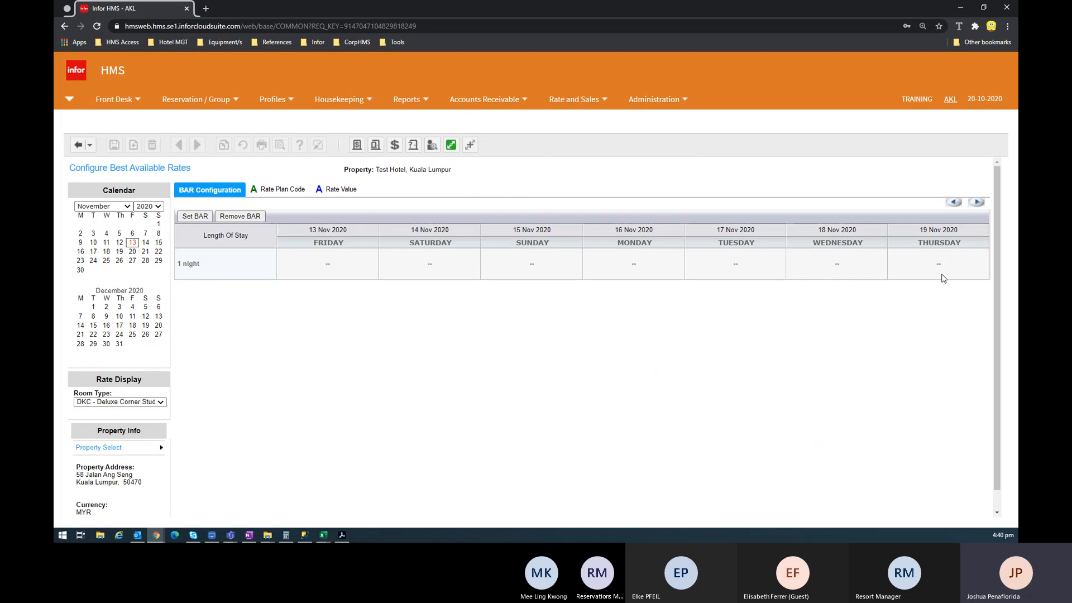
Compare the BAR configuration for 13 to 19 November 2020 with the hand-drawn BAR diagram in LonelyScreen
key("alt+Tab")
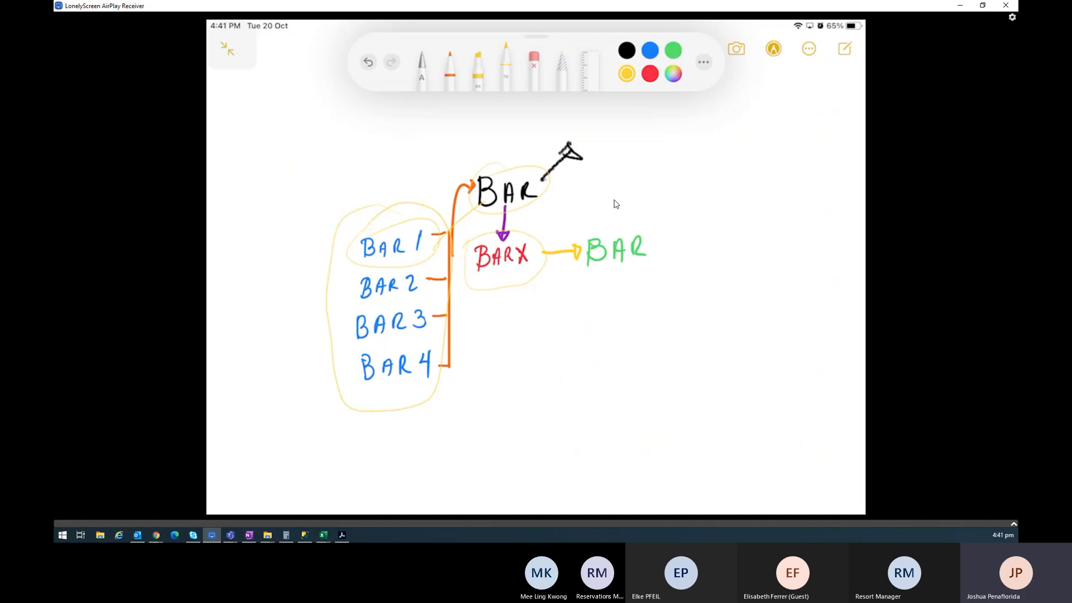
key("alt+Tab")
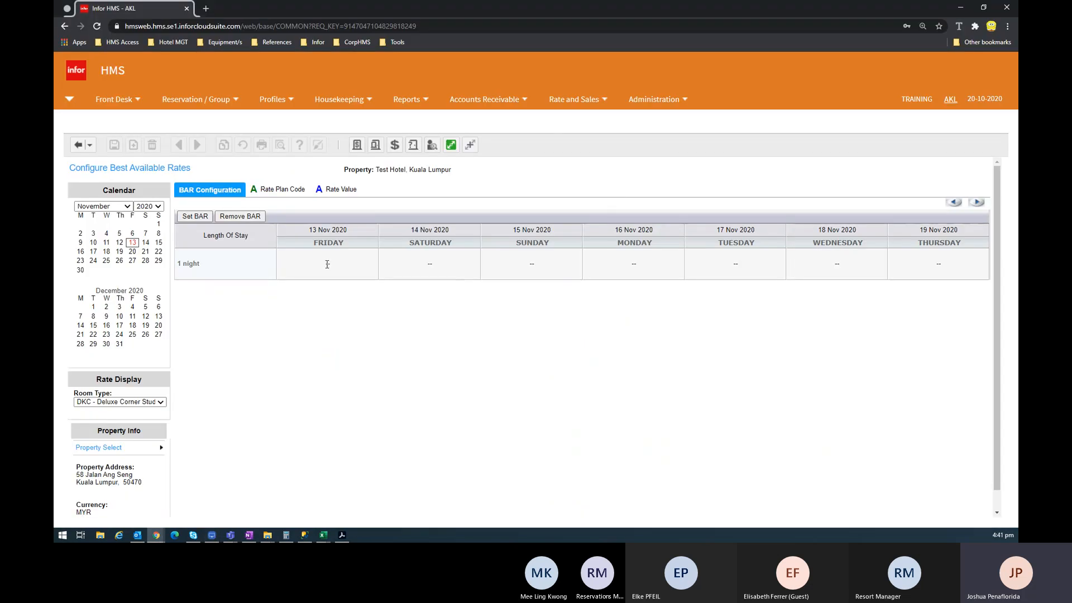
left_click_drag(318, 266, 549, 266)
left_click(941, 263)
key("alt+Tab")
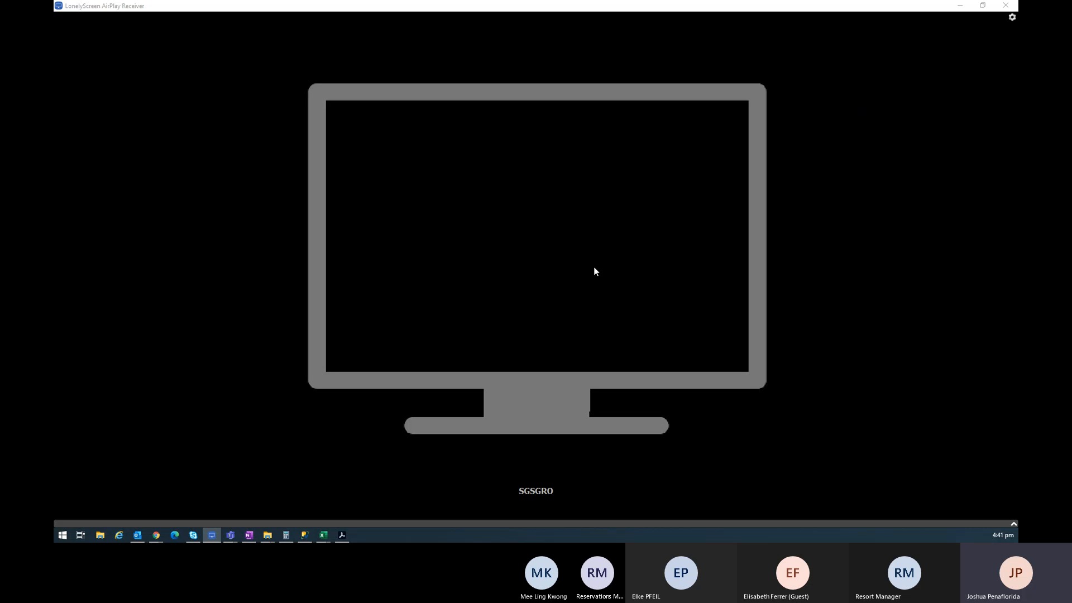
key("alt+Tab")
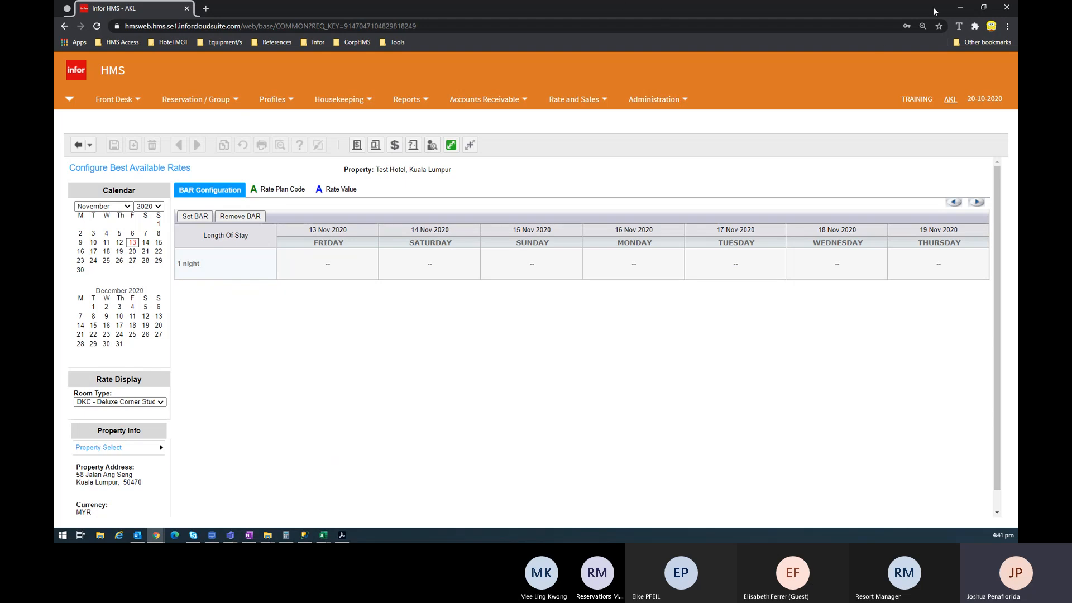
Minimize the training HMS and LonelyScreen windows, and open the Standard Rate Plans in the Zannier Hotels HMS session
left_click(966, 7)
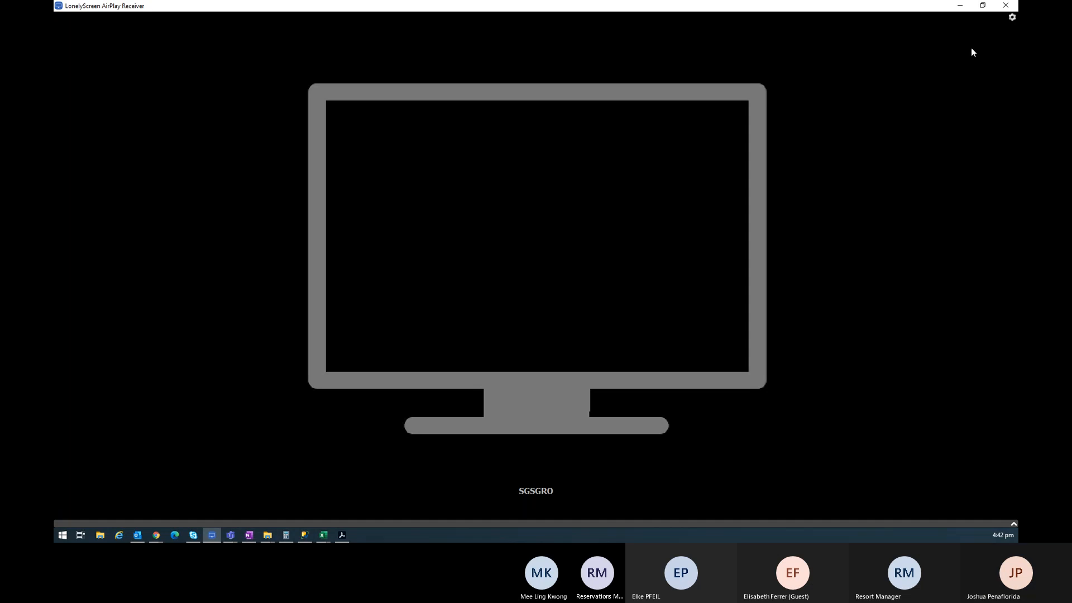
left_click(960, 5)
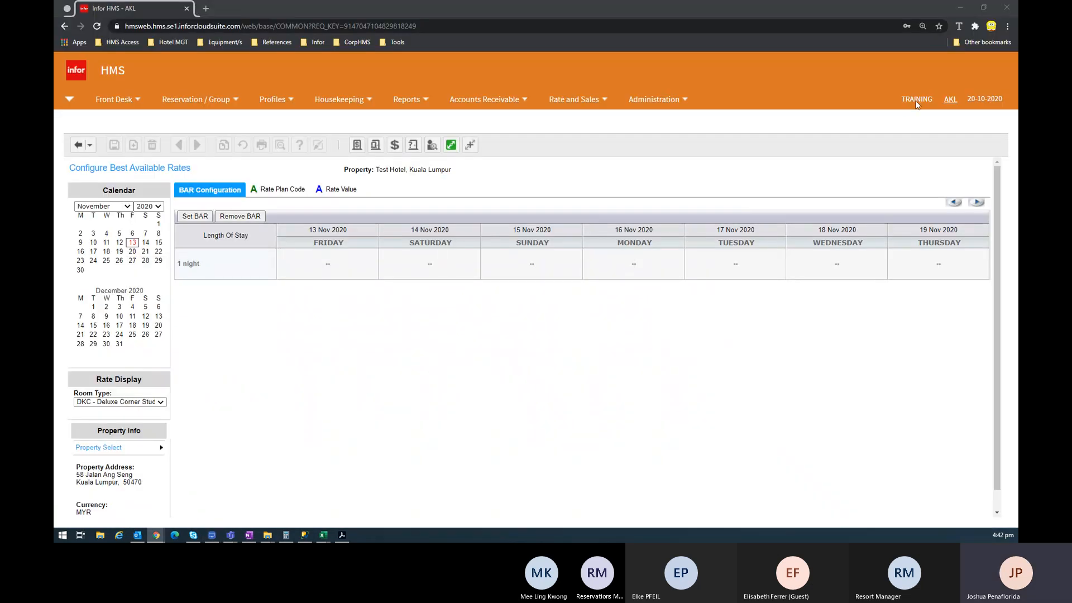
key("alt+Tab")
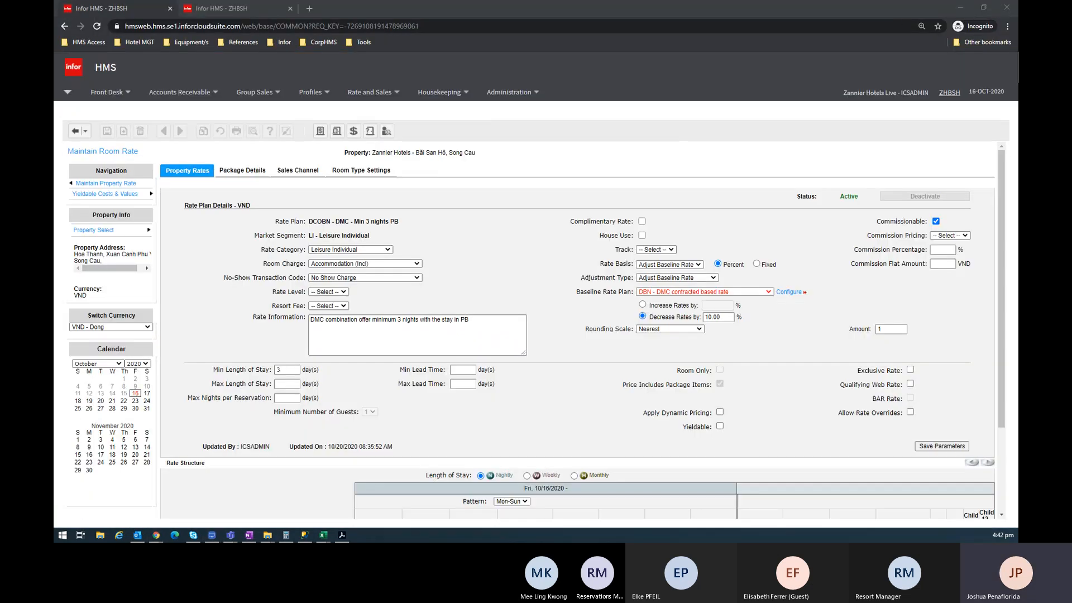
left_click(374, 93)
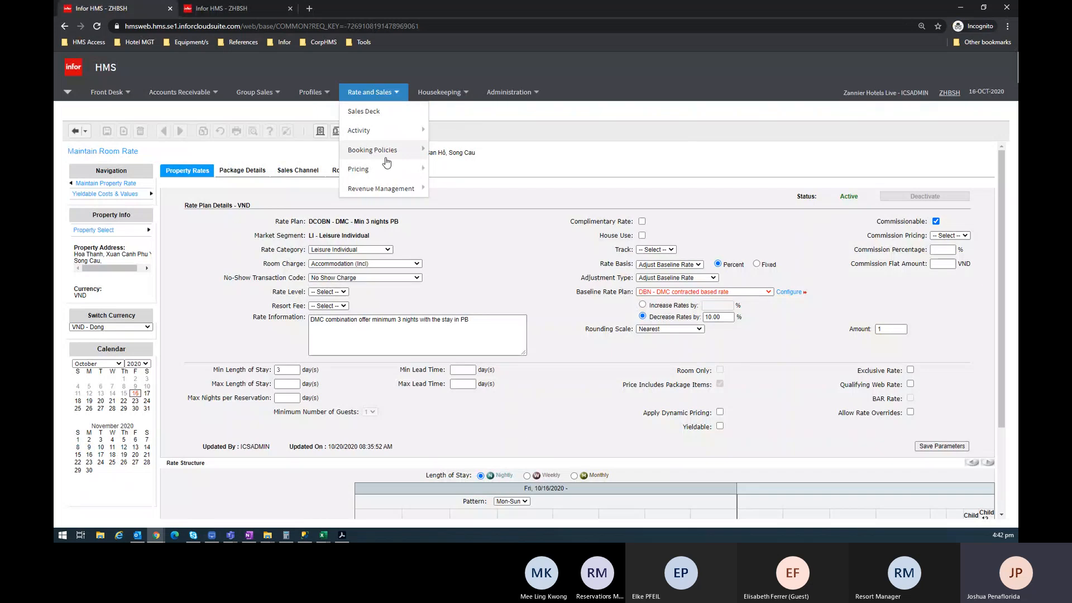
mouse_move(384, 167)
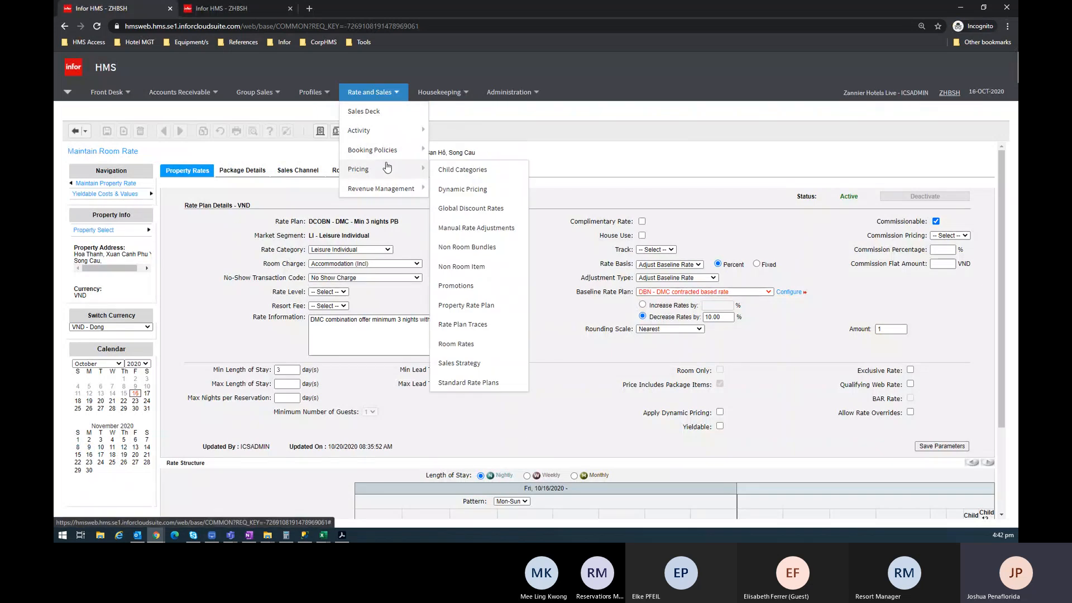
left_click(473, 383)
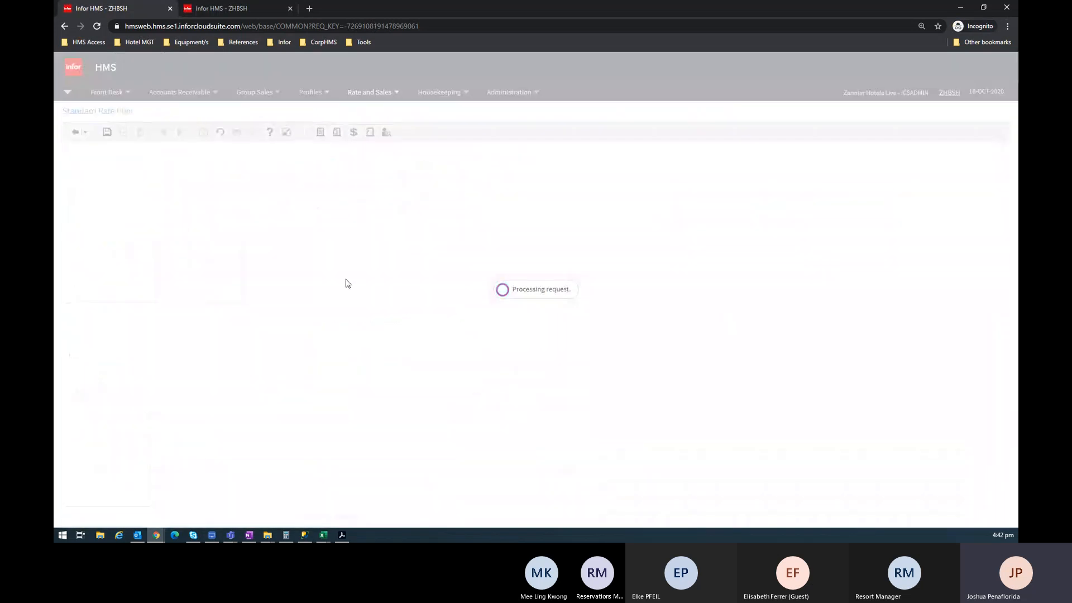
Create and save the standard rate plan BAR, described as Best Available Rate, in the Leisure Individual market segment
type("BAR")
key("Tab")
type("B")
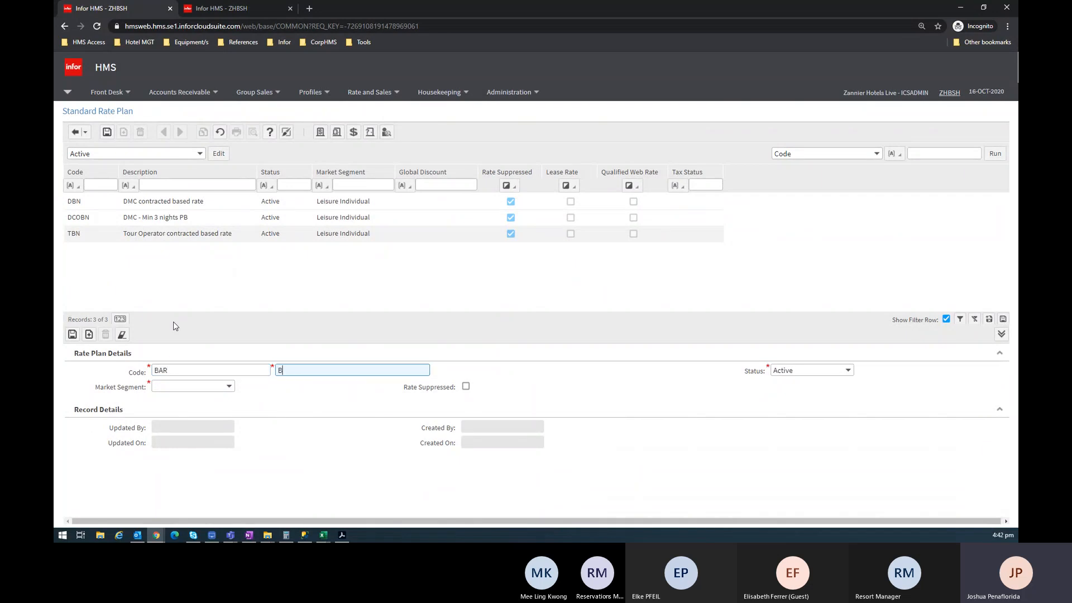
type("EST")
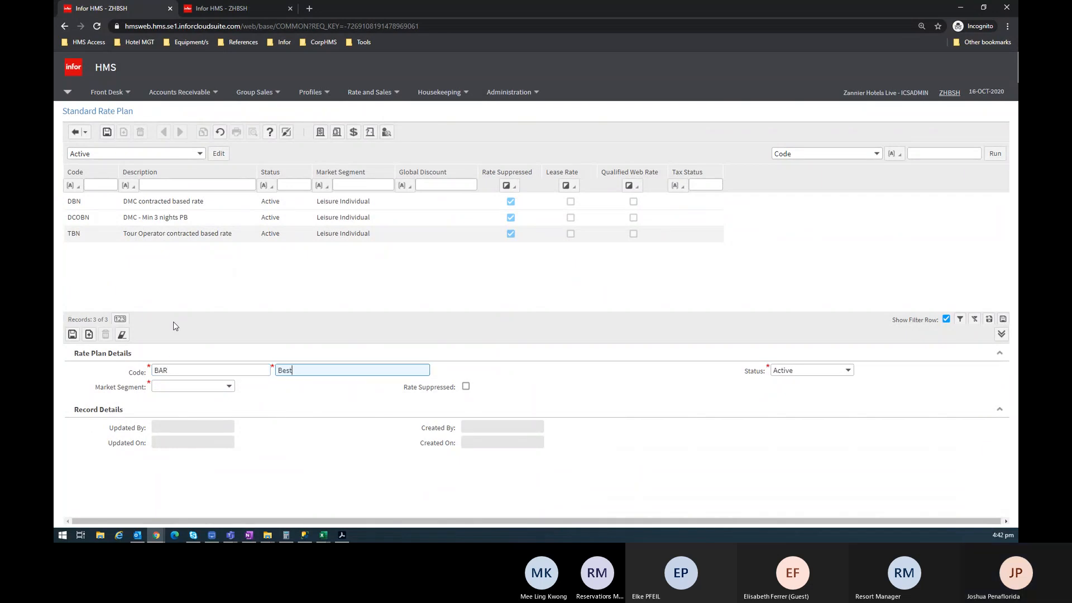
type(" Available Rate")
key("Tab")
key("Tab")
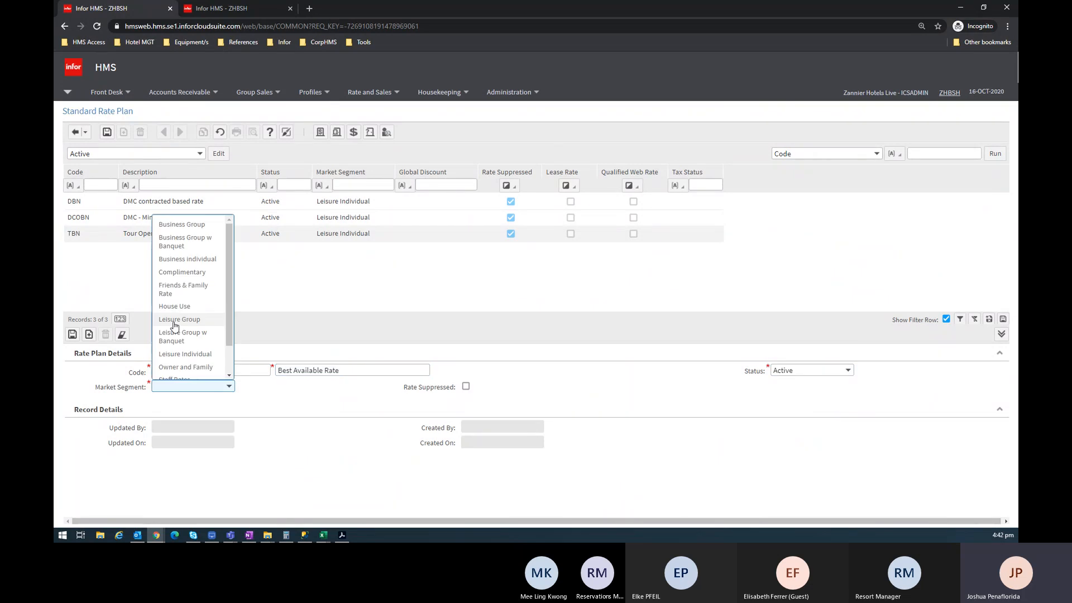
scroll(207, 348, "down", 2)
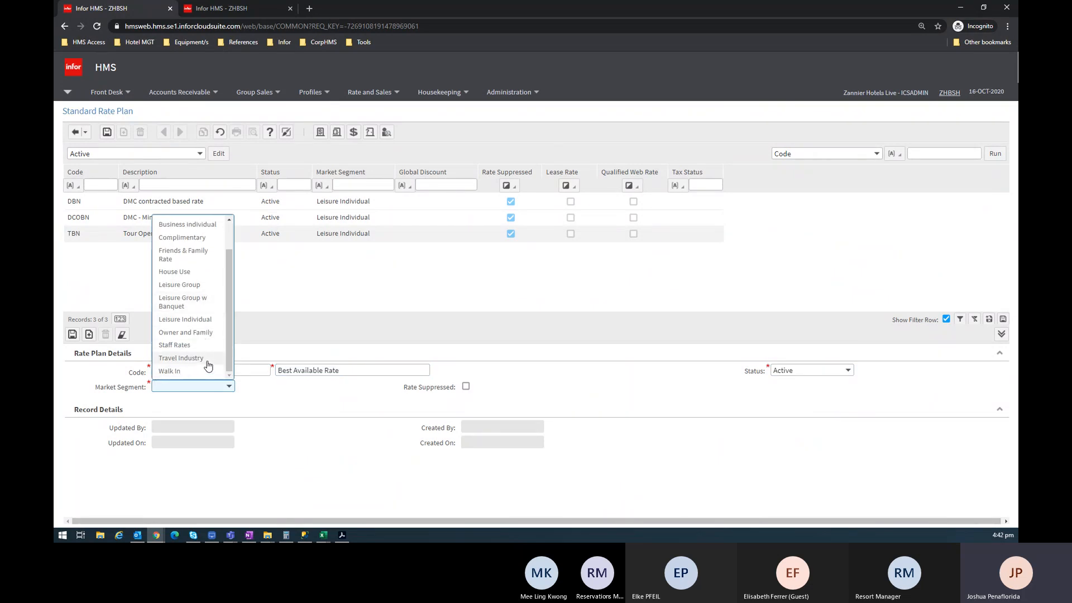
left_click(203, 319)
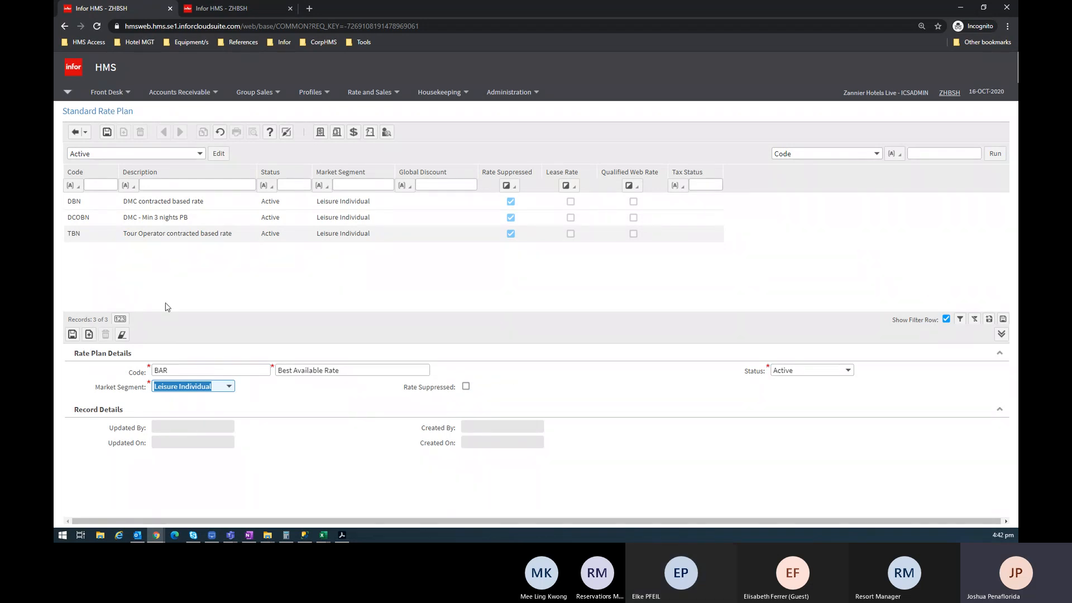
left_click(72, 335)
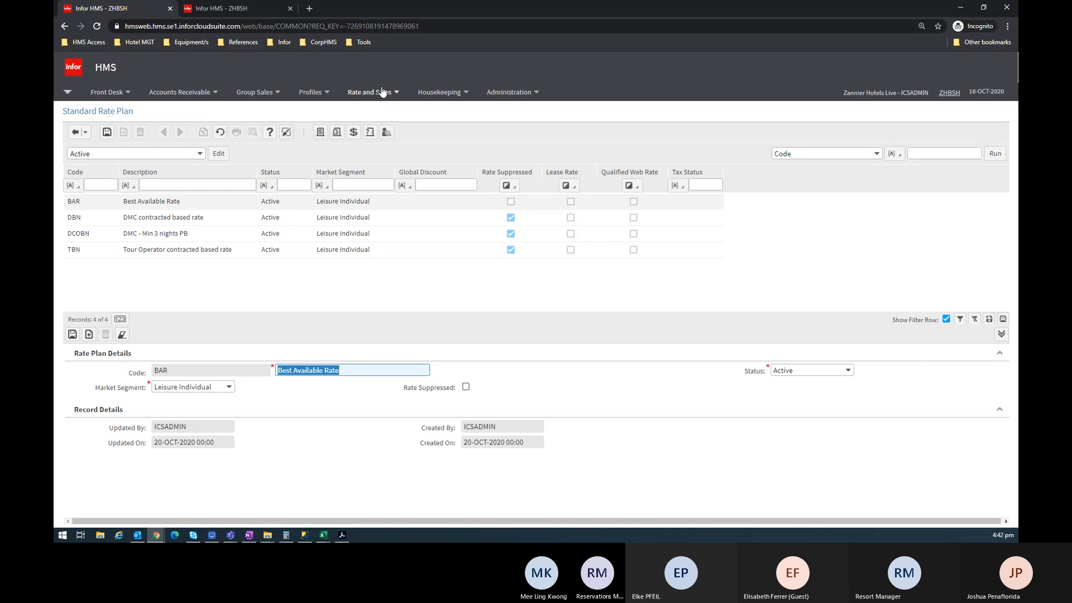
Start a new standard rate plan with the code BAR1 and the description Best Available Rate 1
left_click(89, 334)
type("BA")
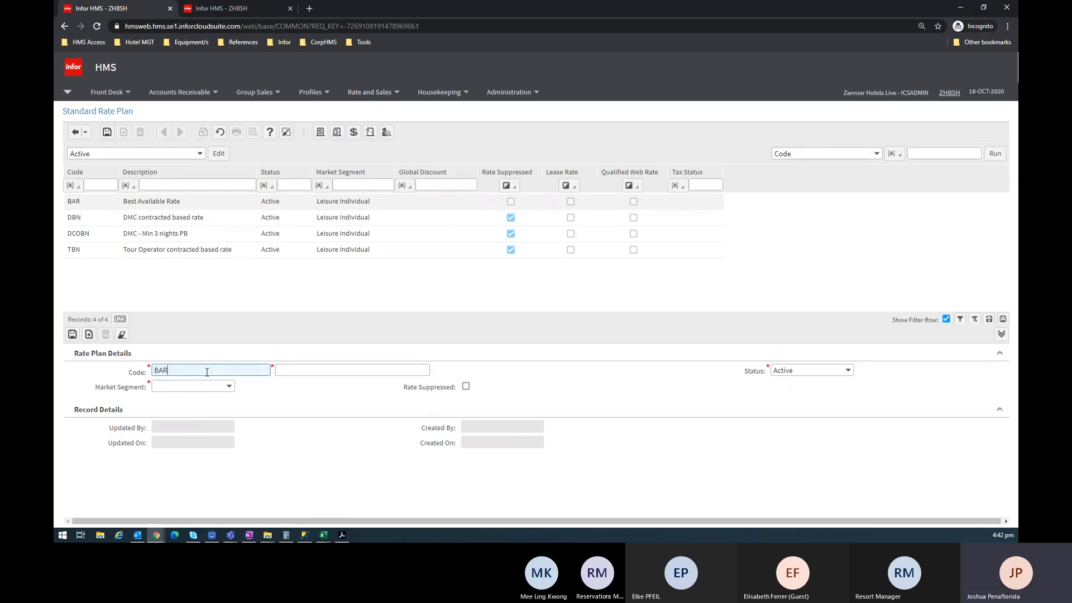
key("Tab")
type("Bes")
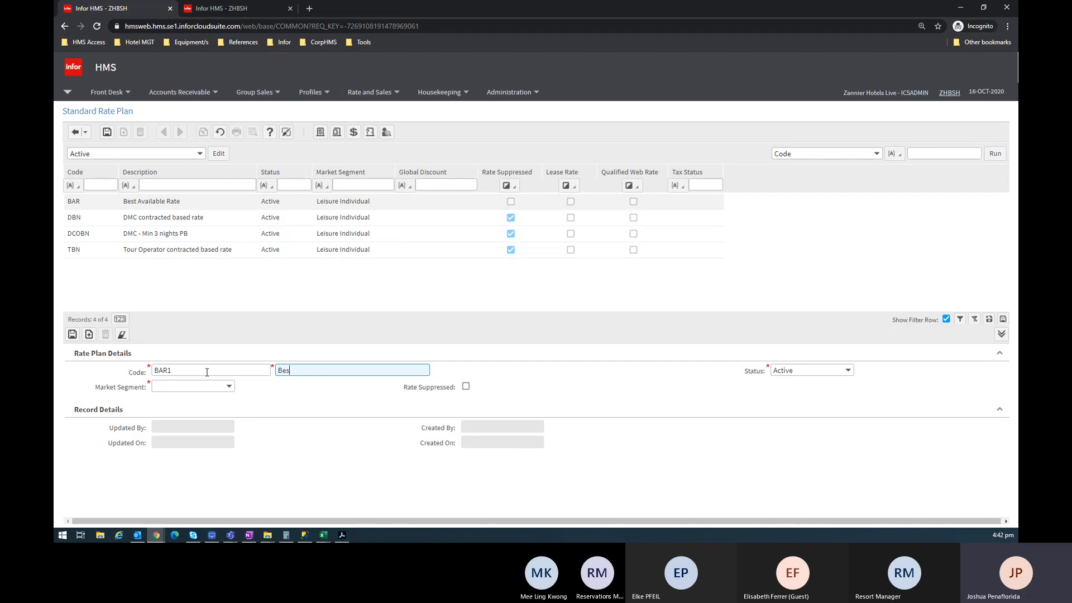
type("t Available")
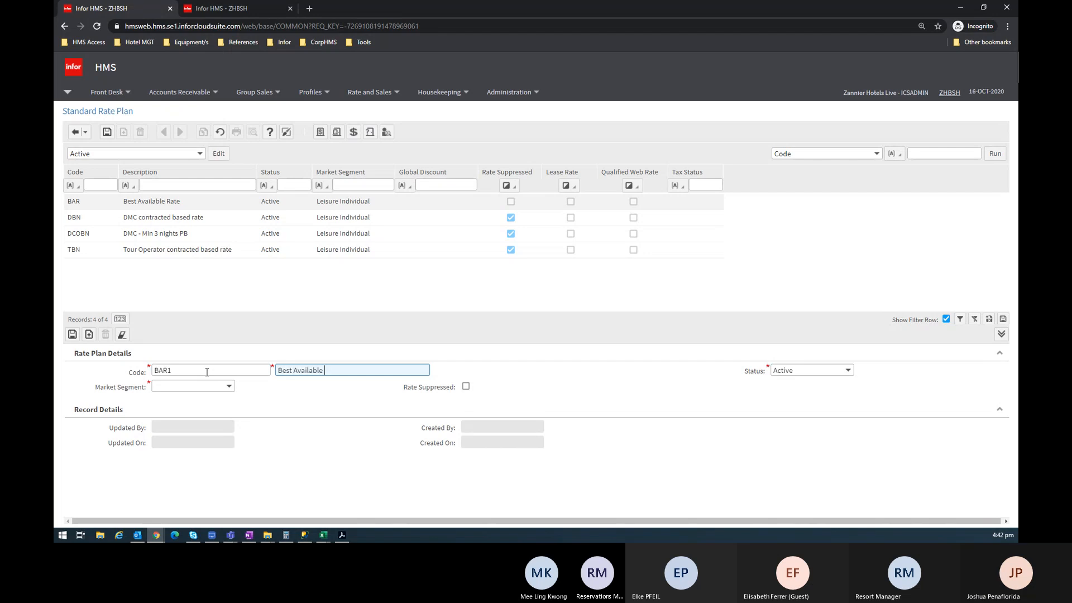
type(" Rate")
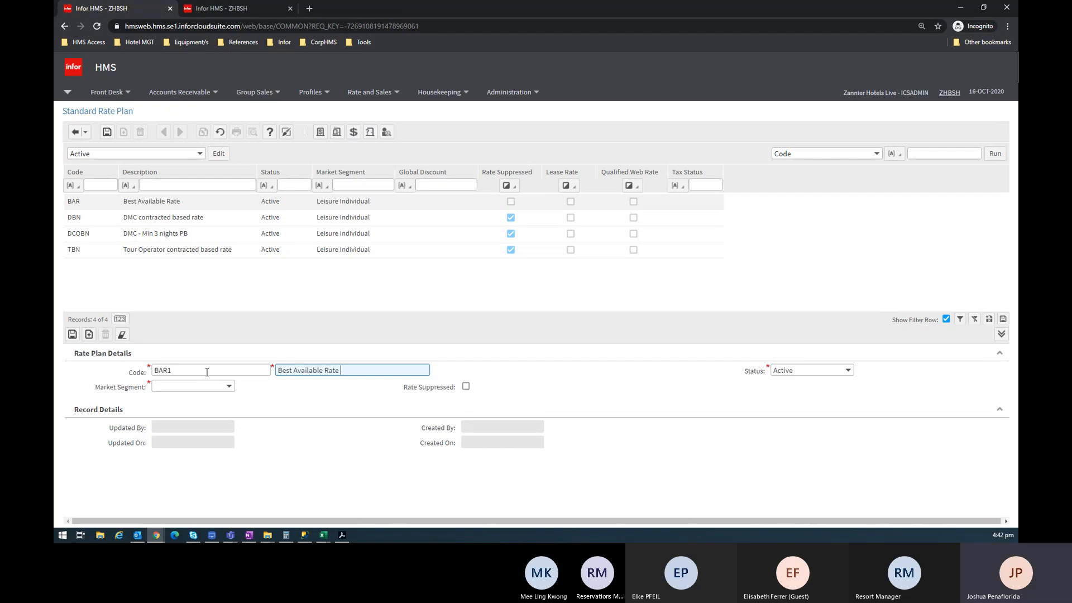
key("Tab")
key("shift+Tab")
key("End")
Assign the Leisure Individual market segment to BAR1, copy its description for reuse and save the plan
key("Tab")
key("Tab")
type("L")
key("Down")
key("Down")
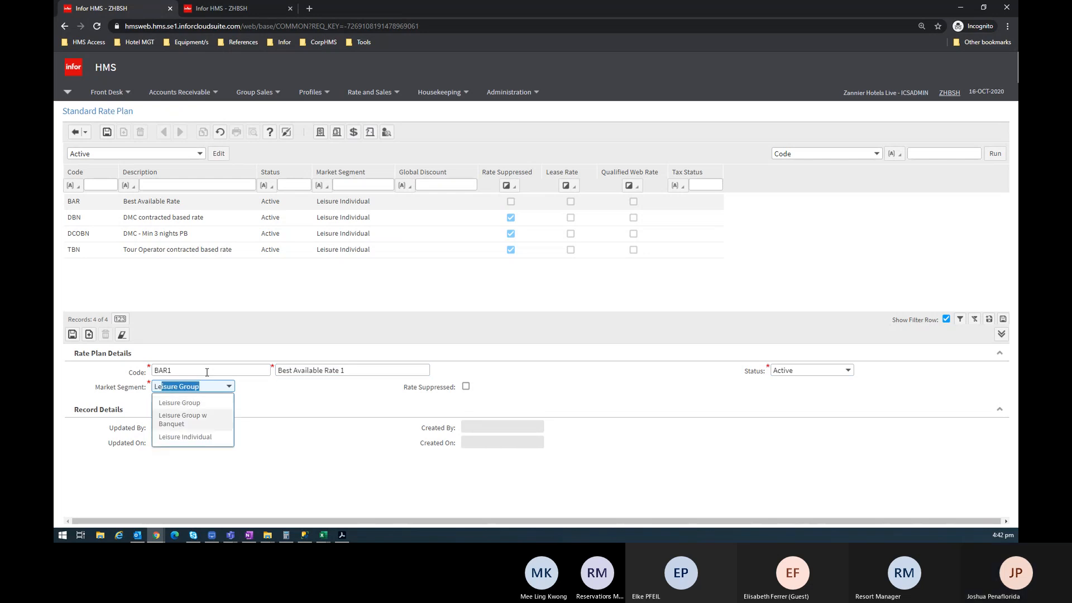
key("Tab")
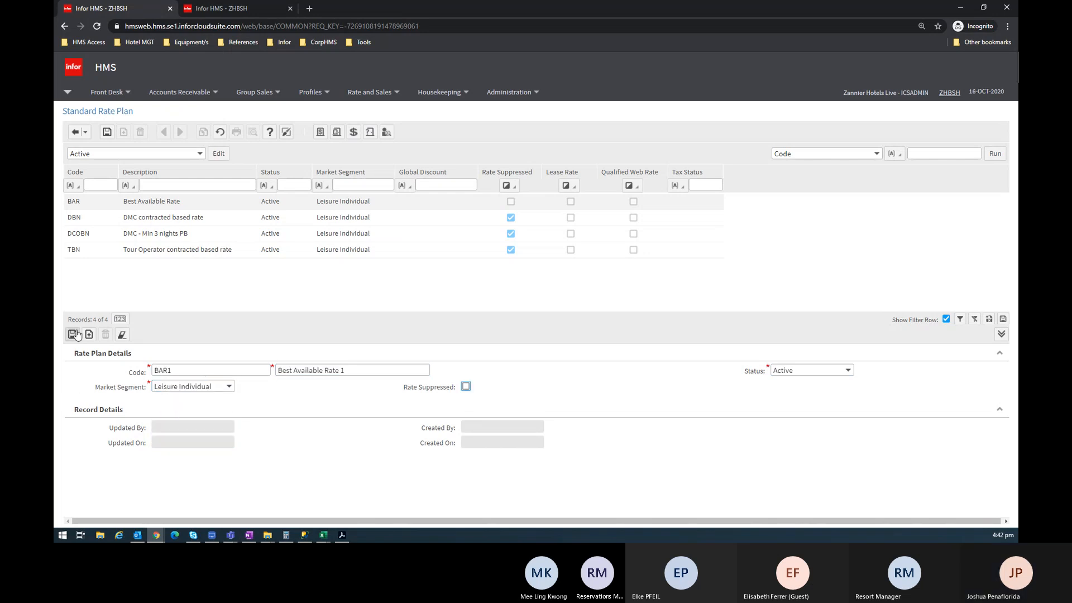
triple_click(358, 371)
key("ctrl+c")
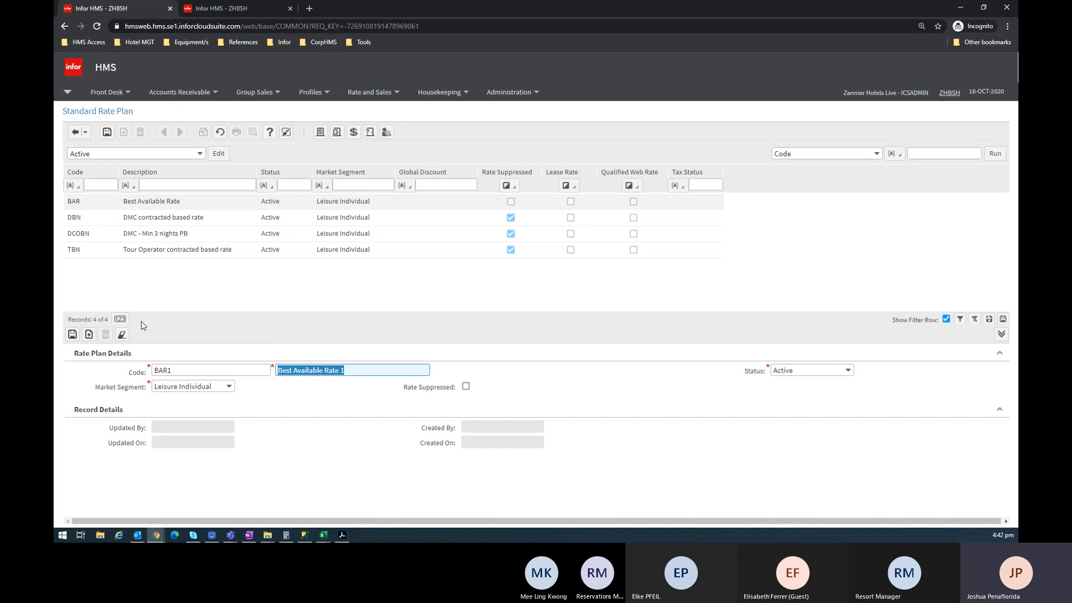
left_click(72, 333)
Create and save the standard rate plan BAR2, described as Best Available Rate 2, in the Leisure Individual market segment
left_click(89, 333)
type("Best A")
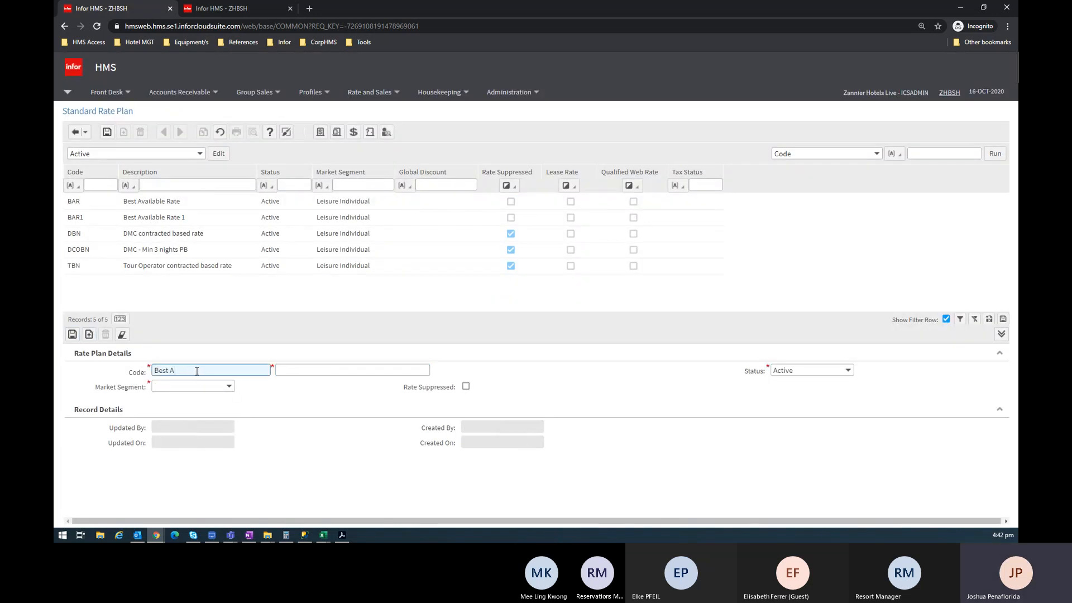
key("ctrl+a")
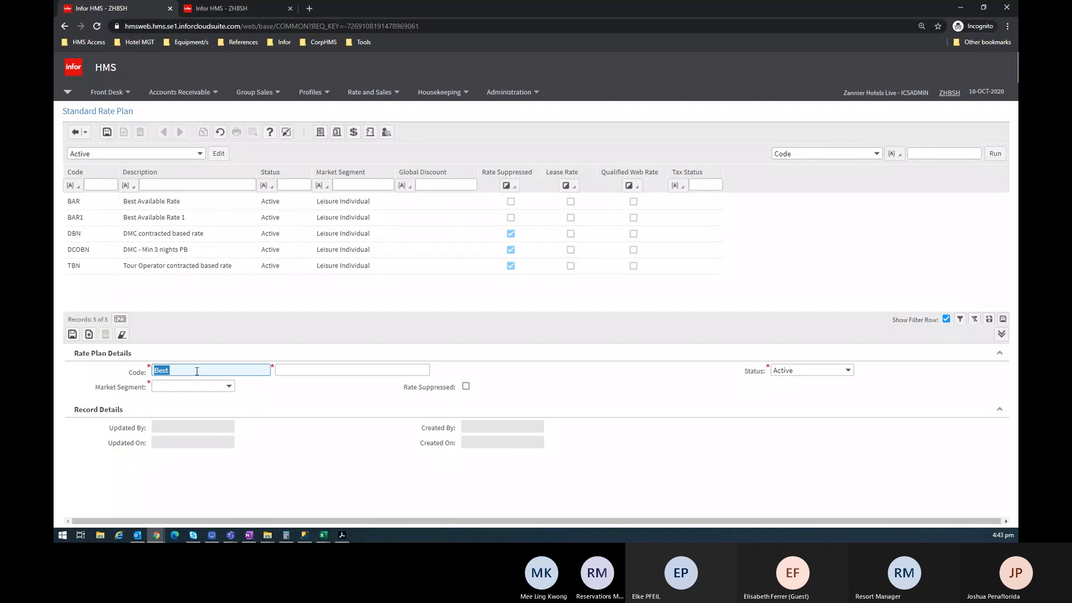
type("BAR2")
key("Tab")
key("ctrl+v")
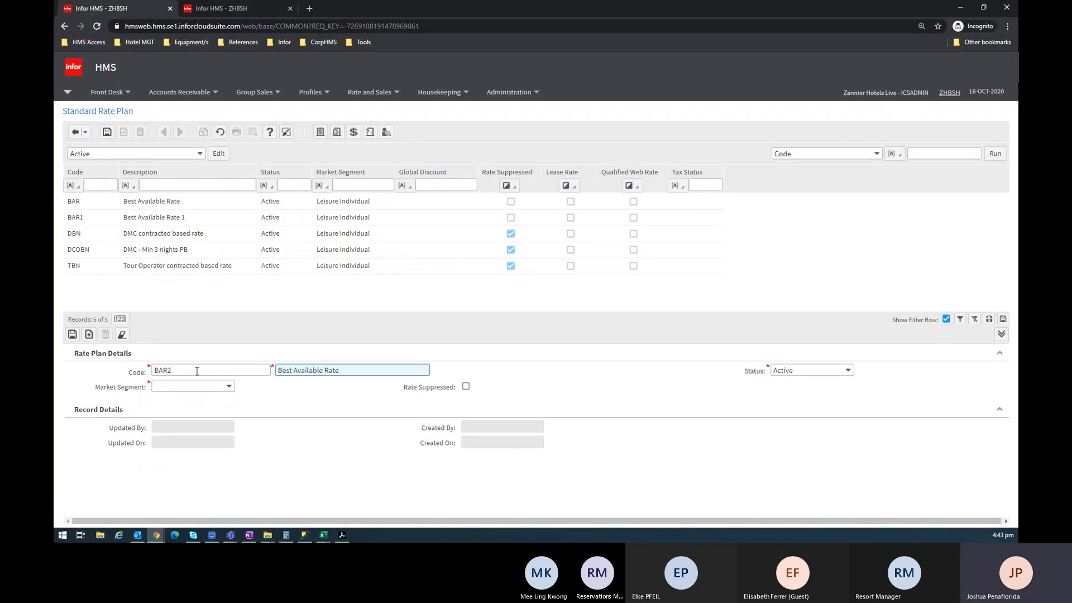
type("2")
key("Tab")
type("le")
key("Tab")
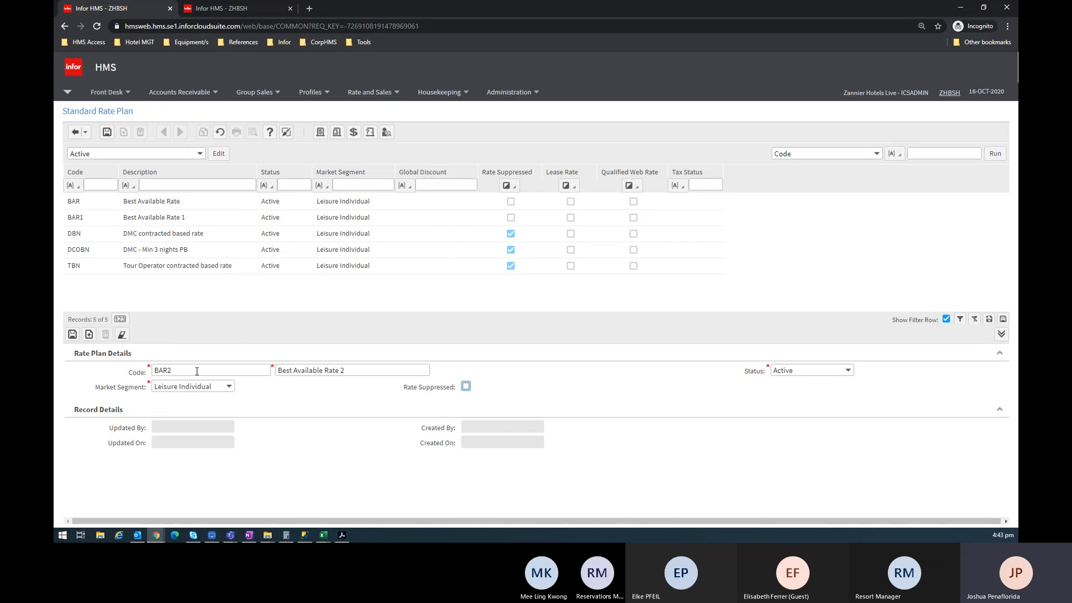
left_click(72, 333)
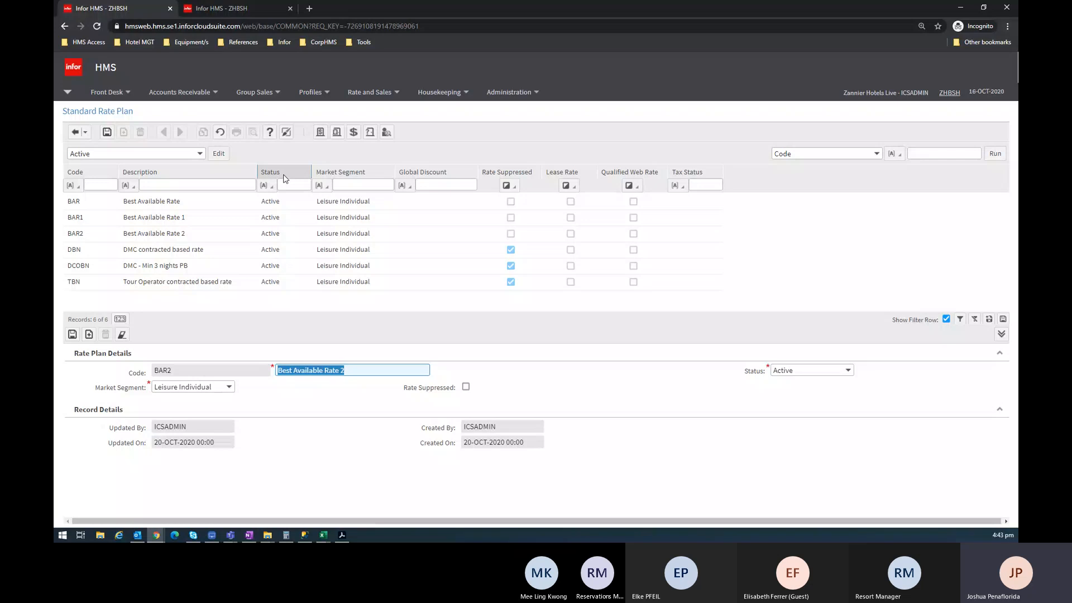
Open the property's room rates and bring up the list of rate plans for defining new property rates
left_click(382, 96)
mouse_move(394, 168)
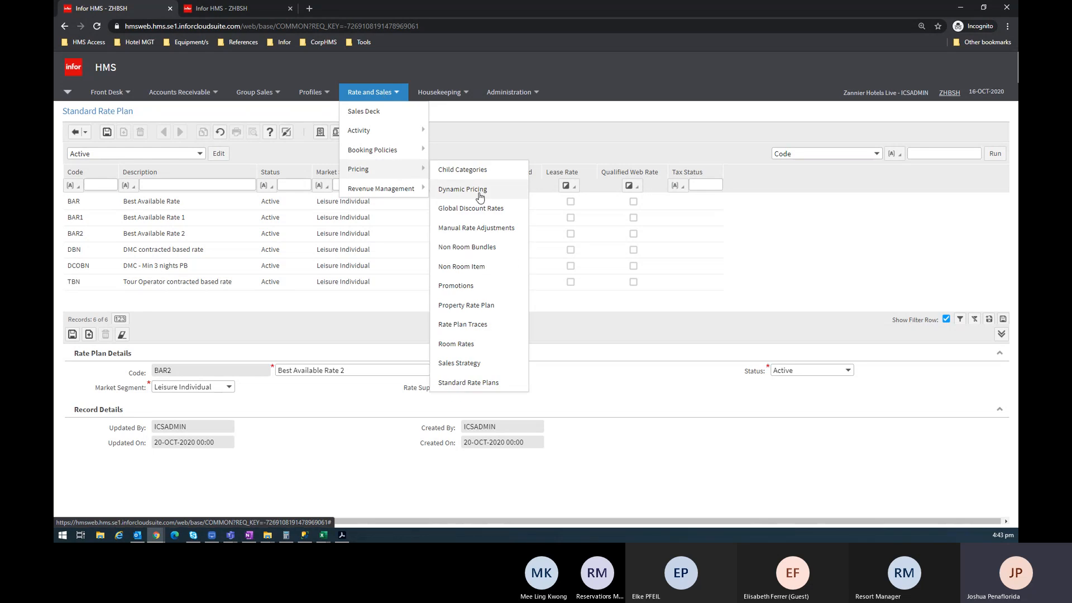
left_click(499, 342)
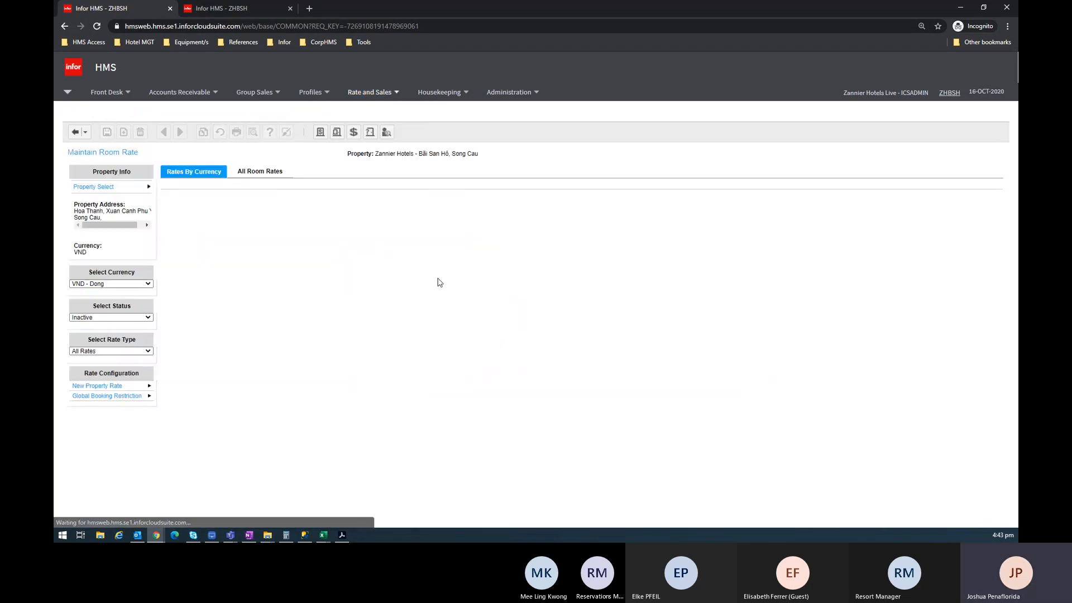
left_click(111, 386)
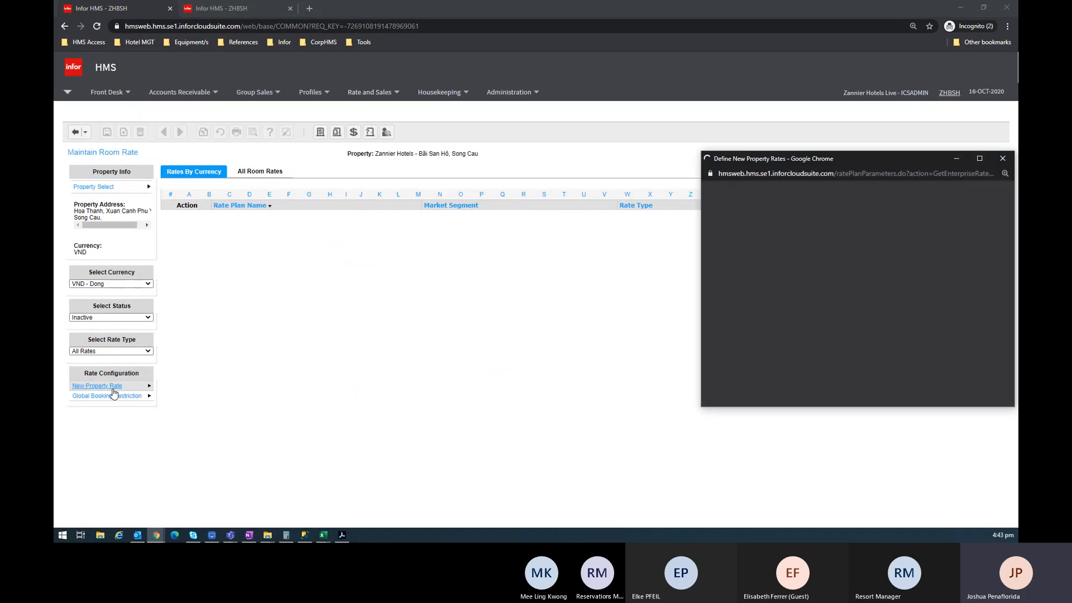
left_click_drag(796, 158, 598, 159)
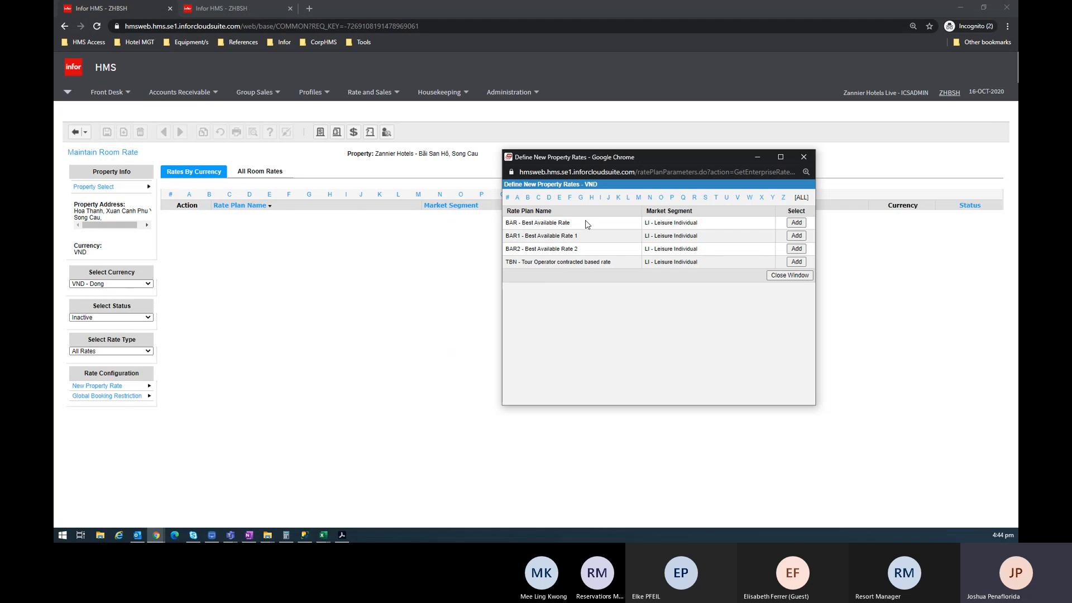
Switch to the second HMS session and view the property's Best Available Rate configuration
key("ctrl+Tab")
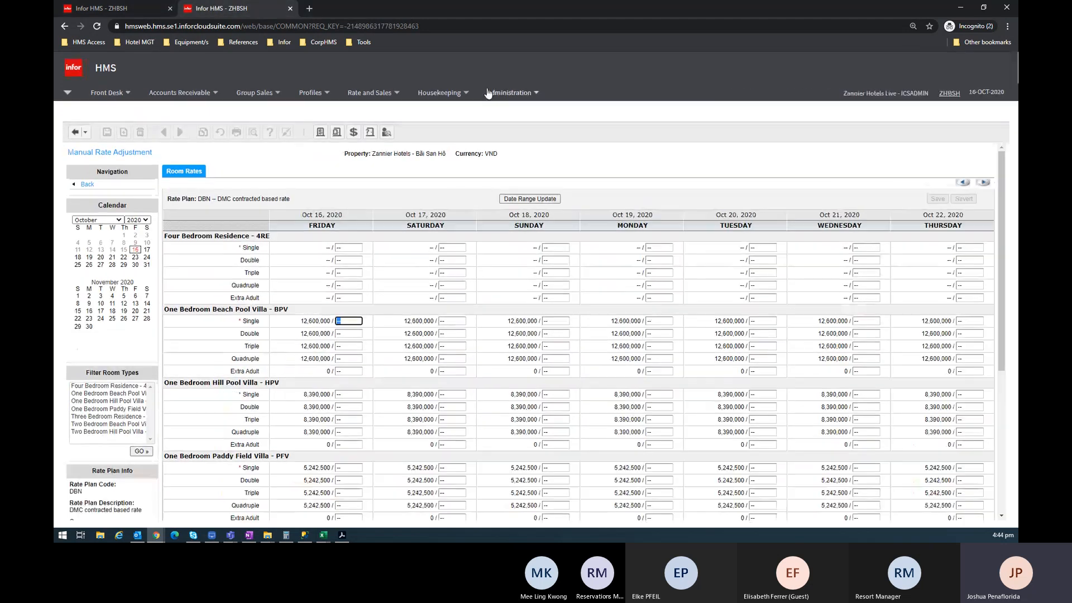
left_click(491, 92)
left_click(370, 92)
mouse_move(389, 173)
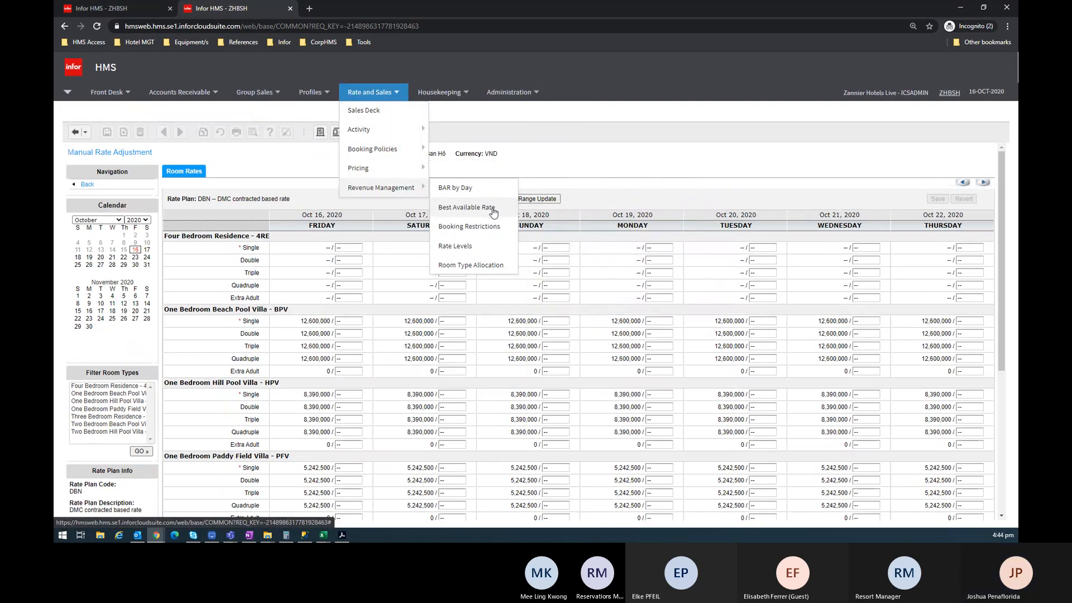
left_click(493, 207)
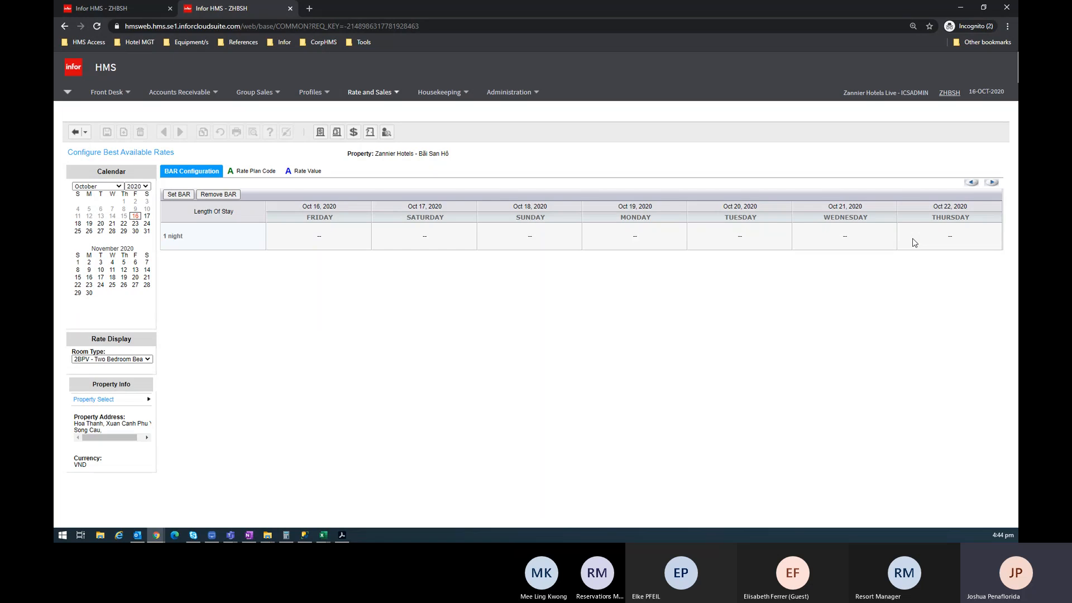
Return to the room rates session and add BAR1 - Best Available Rate 1 as a new property rate
left_click(130, 9)
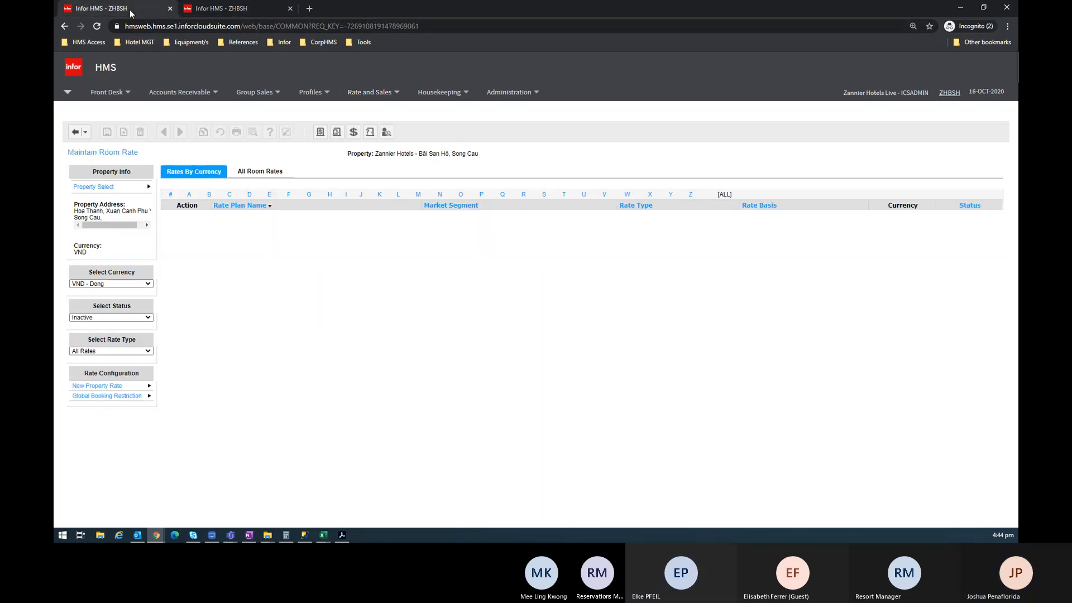
left_click(101, 389)
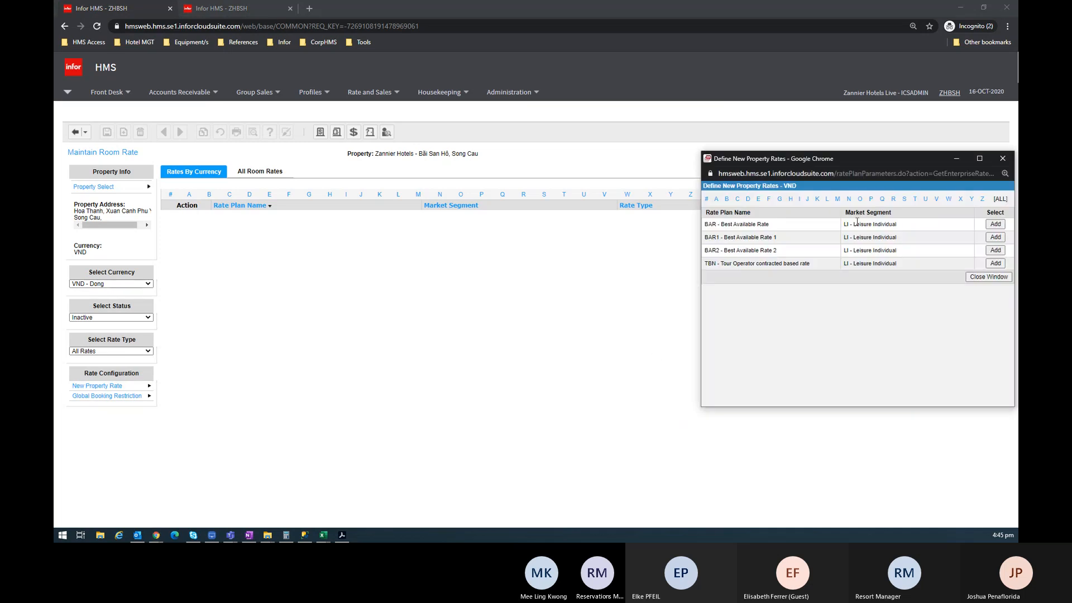
left_click(996, 237)
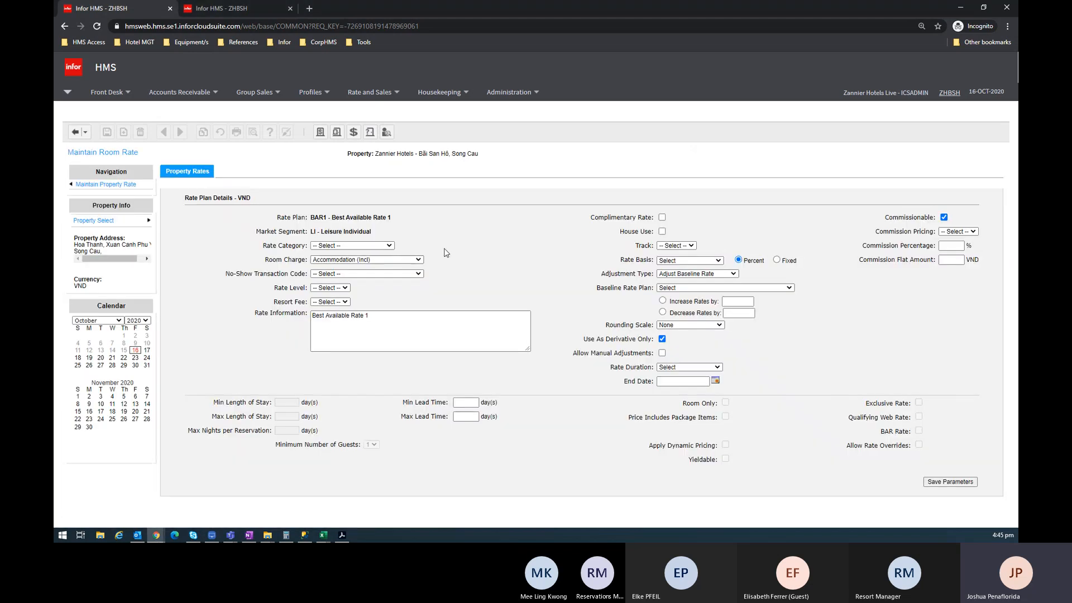
Set BAR1's rate category to Leisure Individual and its no-show transaction code to No Show Charge
left_click(385, 246)
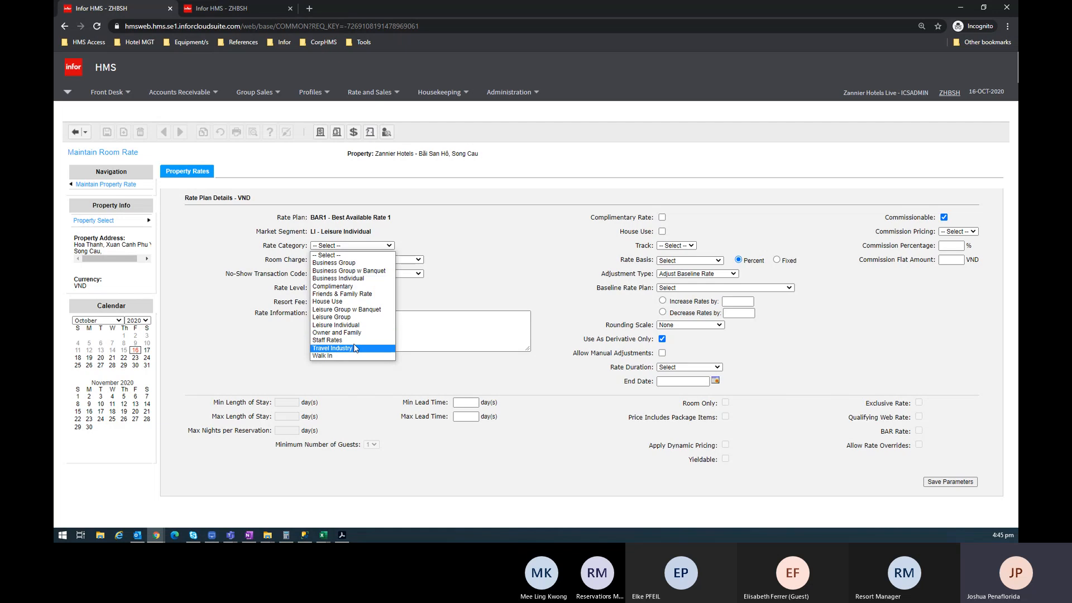
left_click(346, 325)
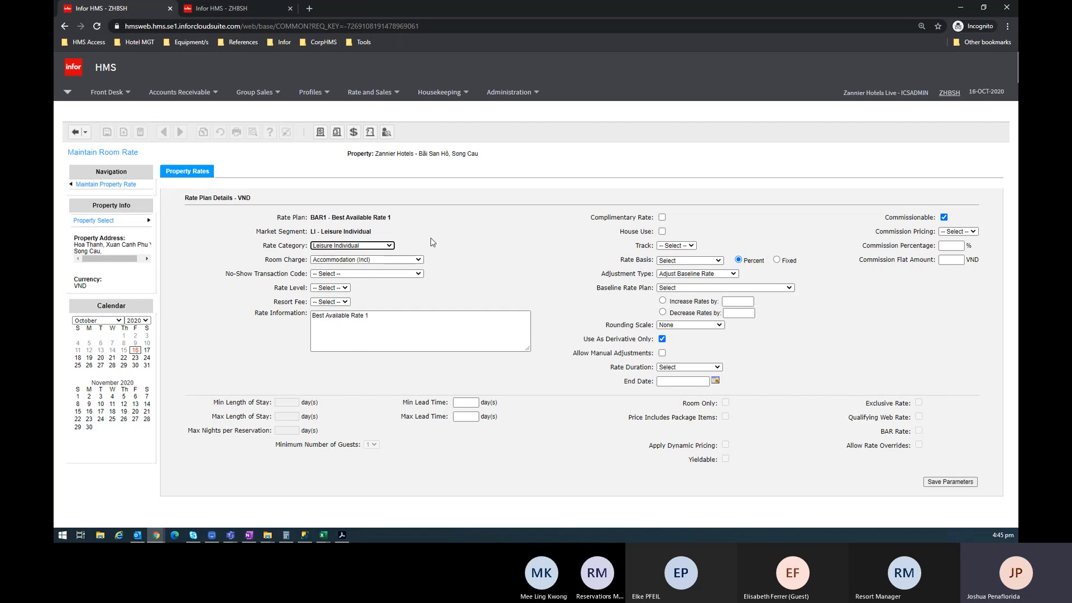
left_click(411, 274)
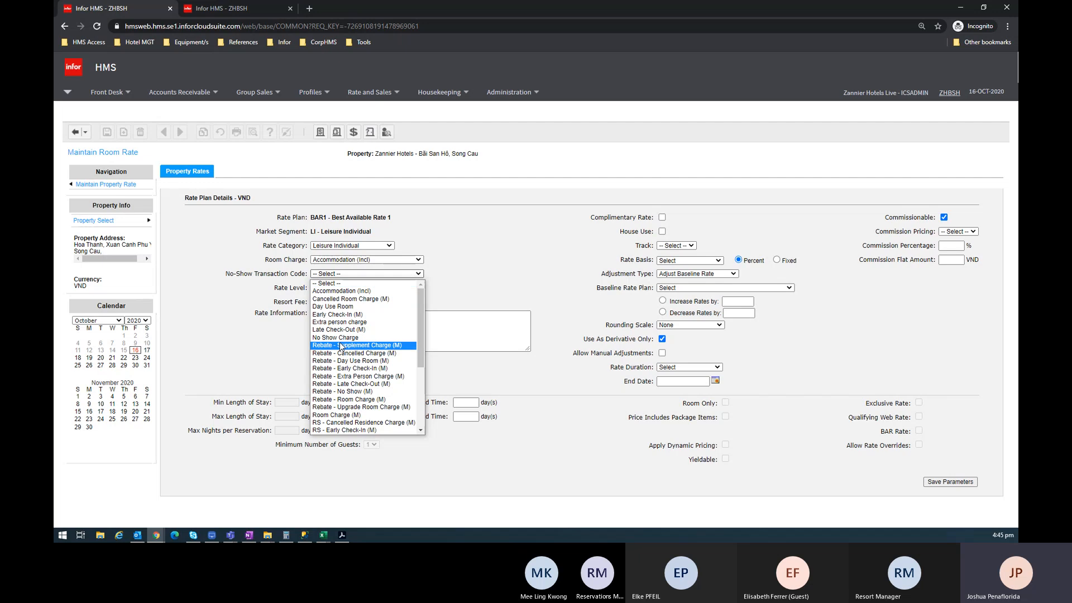
left_click(356, 337)
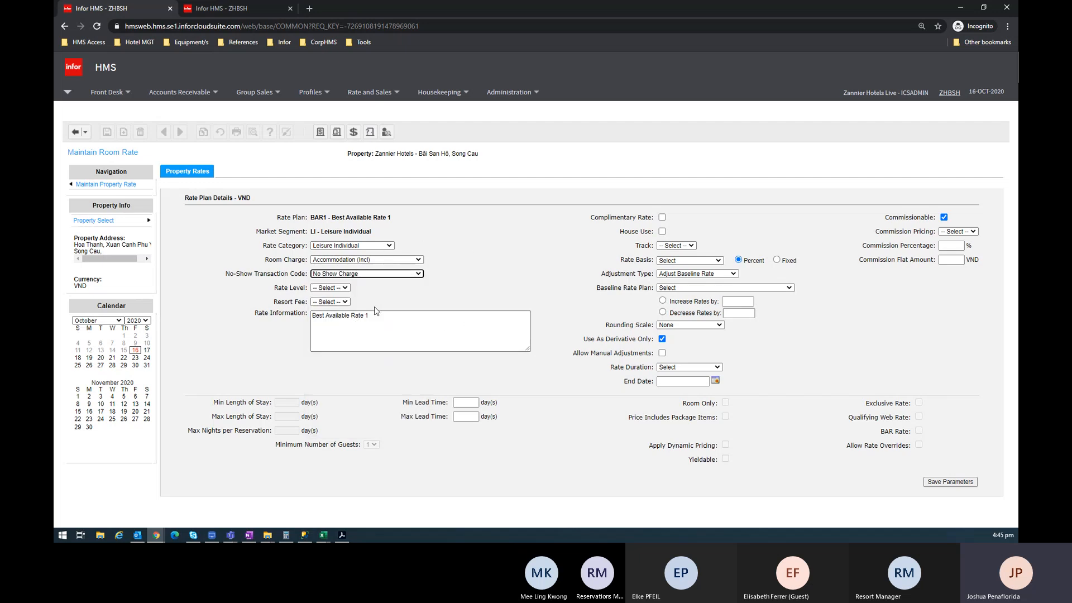
Set BAR1's rate basis to Base Rate and its rate duration to Continuous Duration
left_click(690, 260)
left_click(687, 277)
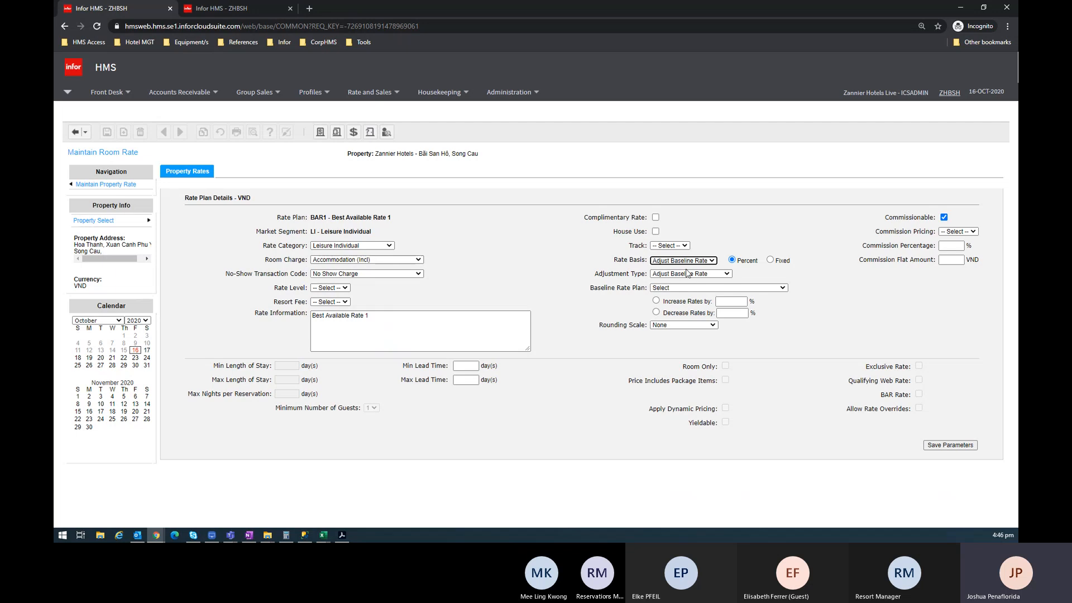
left_click(692, 274)
left_click(695, 261)
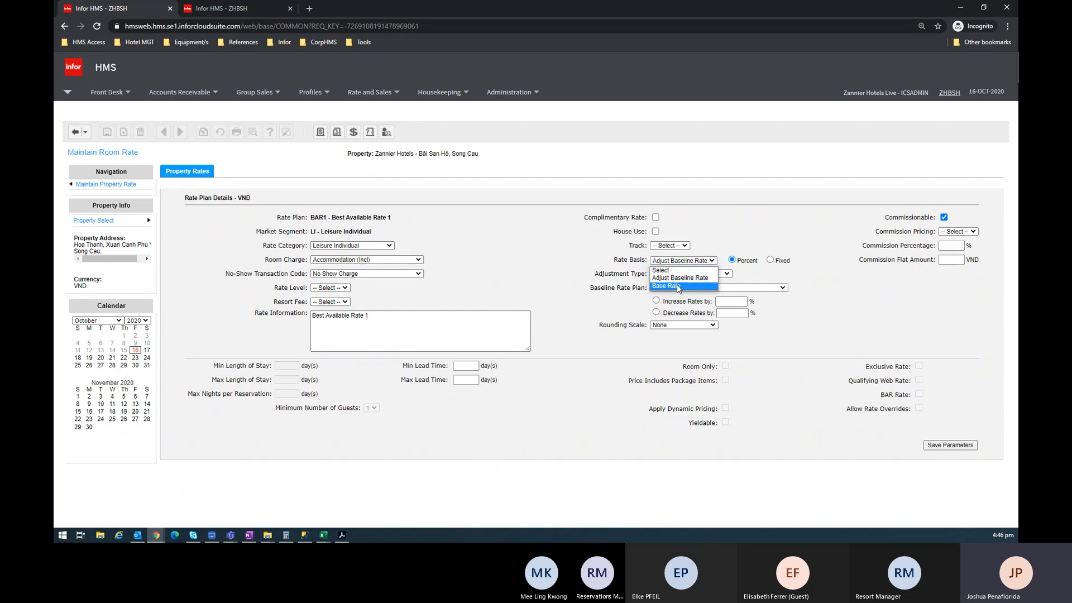
left_click(676, 284)
left_click(671, 274)
left_click(672, 274)
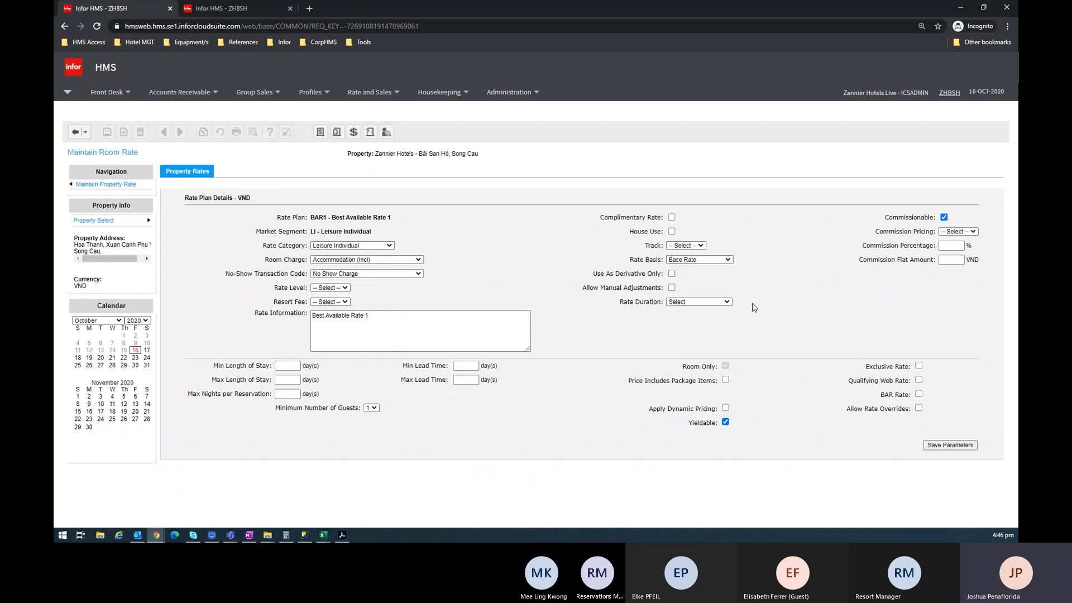
left_click(716, 301)
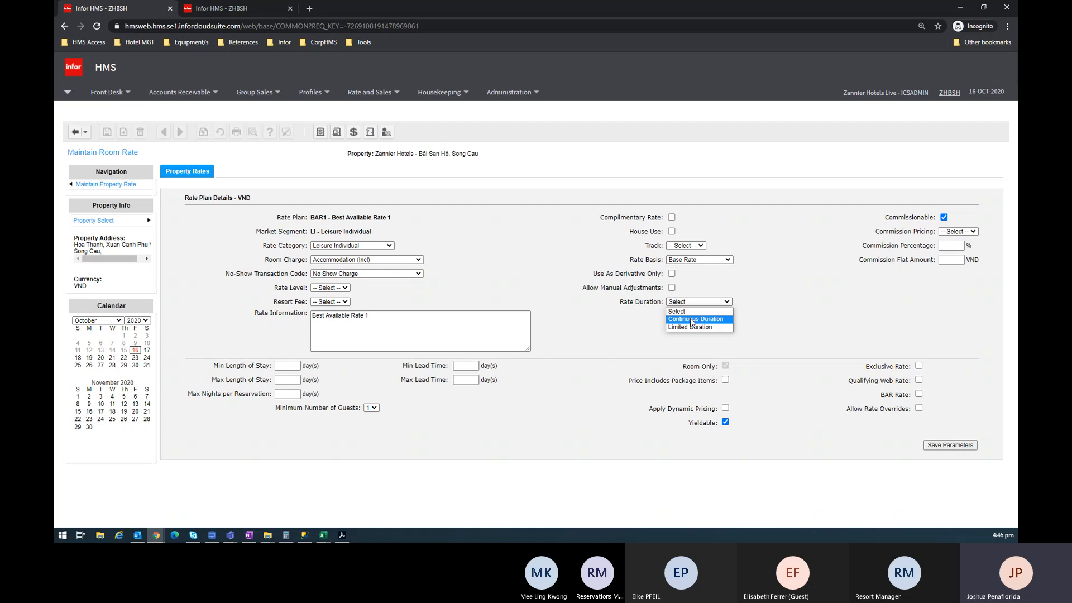
left_click(693, 319)
Make BAR1 non-yieldable, flag it as a BAR rate and save its parameters
left_click(725, 422)
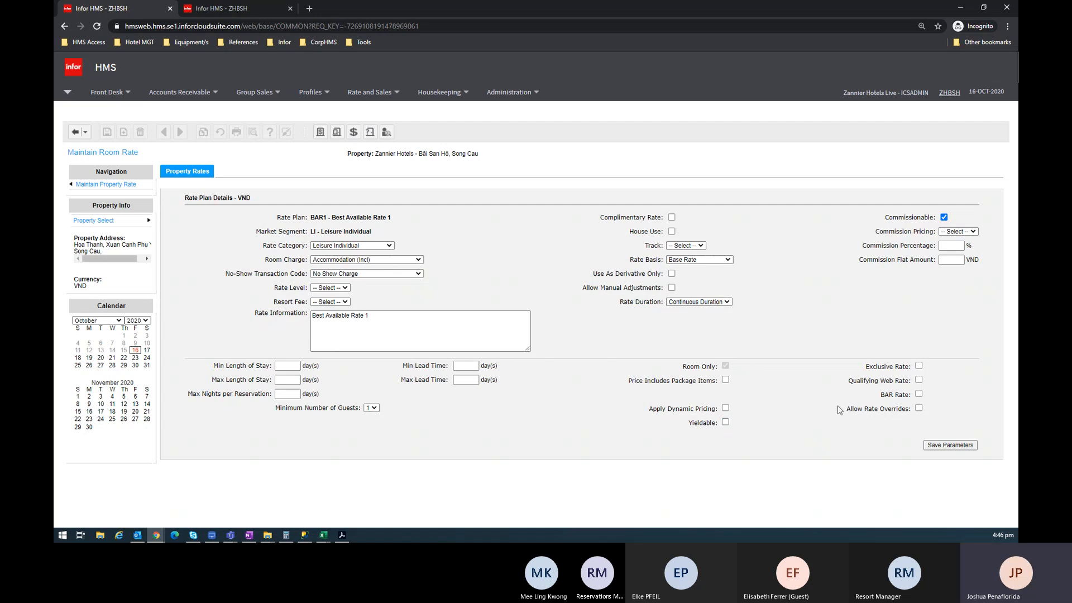
left_click(919, 395)
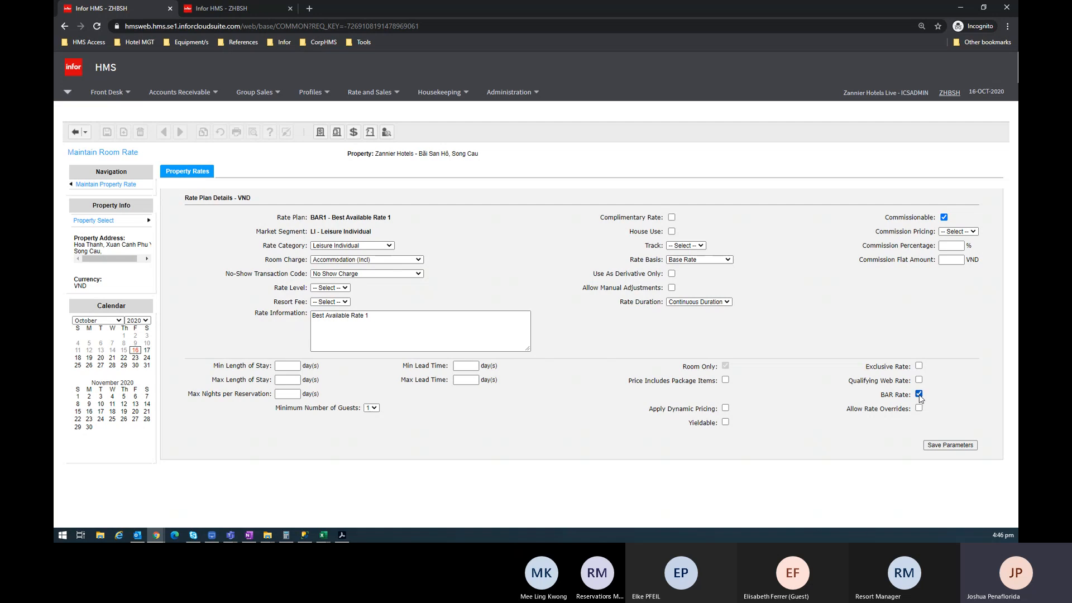
left_click(938, 444)
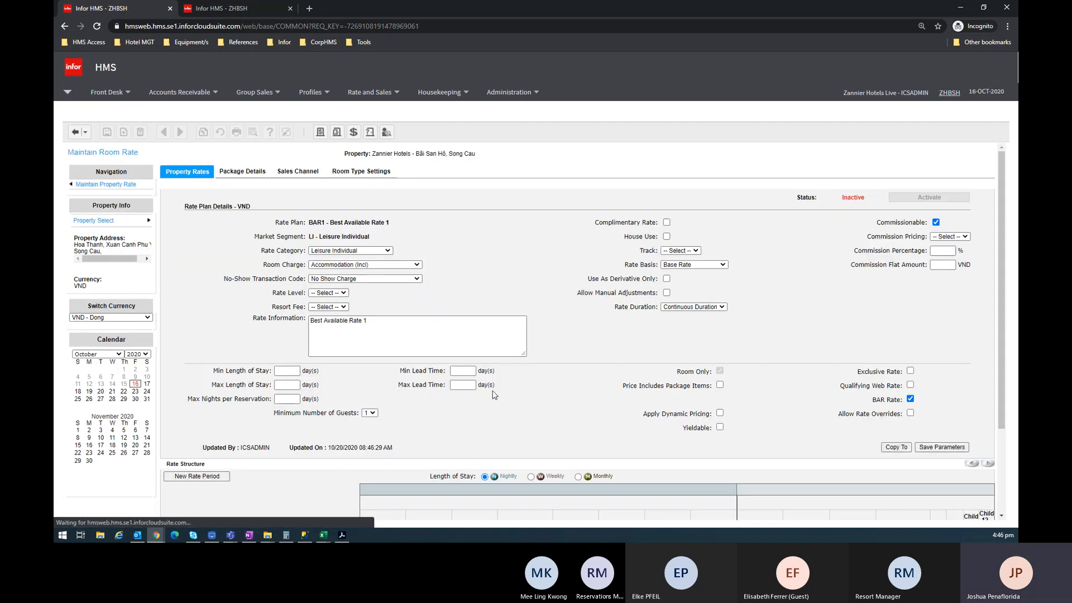
Switch to the rate structure PDF in Acrobat and check the two-bedroom Beach Pool Villa's BAR rates, highlighting the BAR III opening rate
scroll(530, 377, "down", 5)
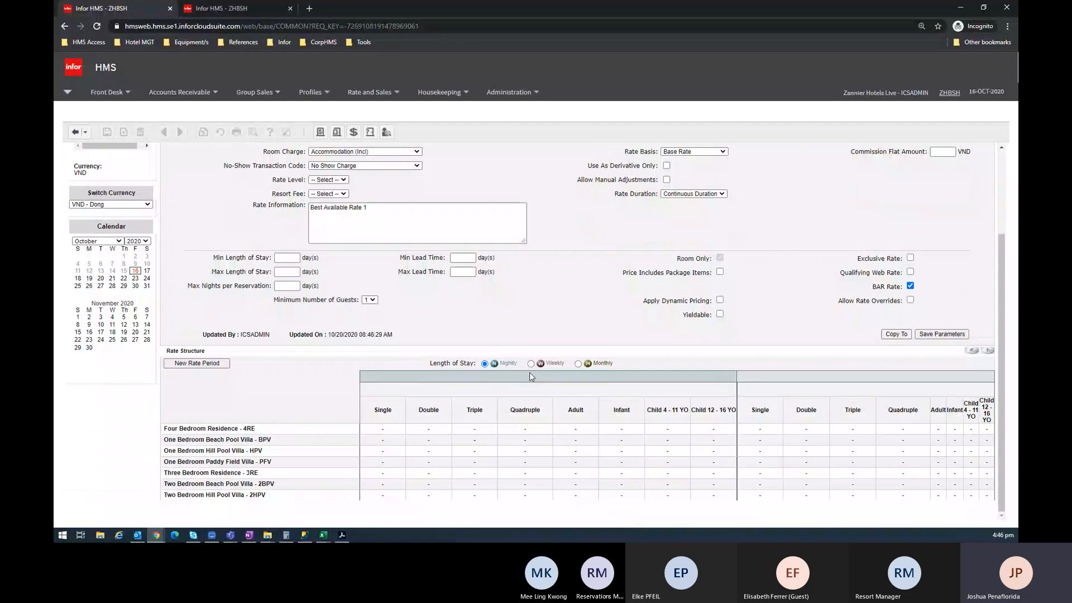
key("alt+Tab")
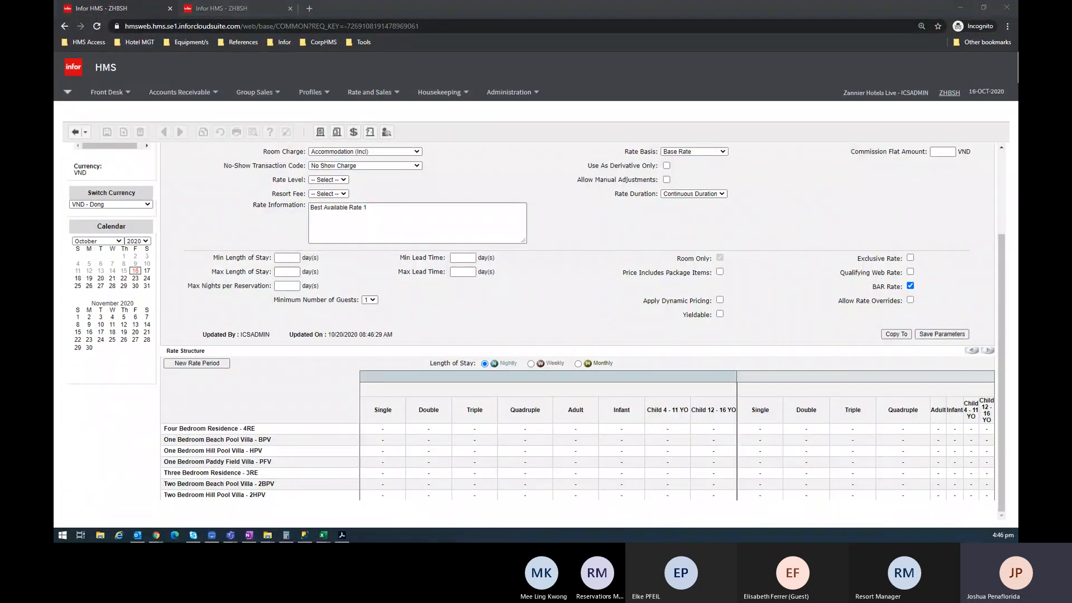
key("alt+Tab")
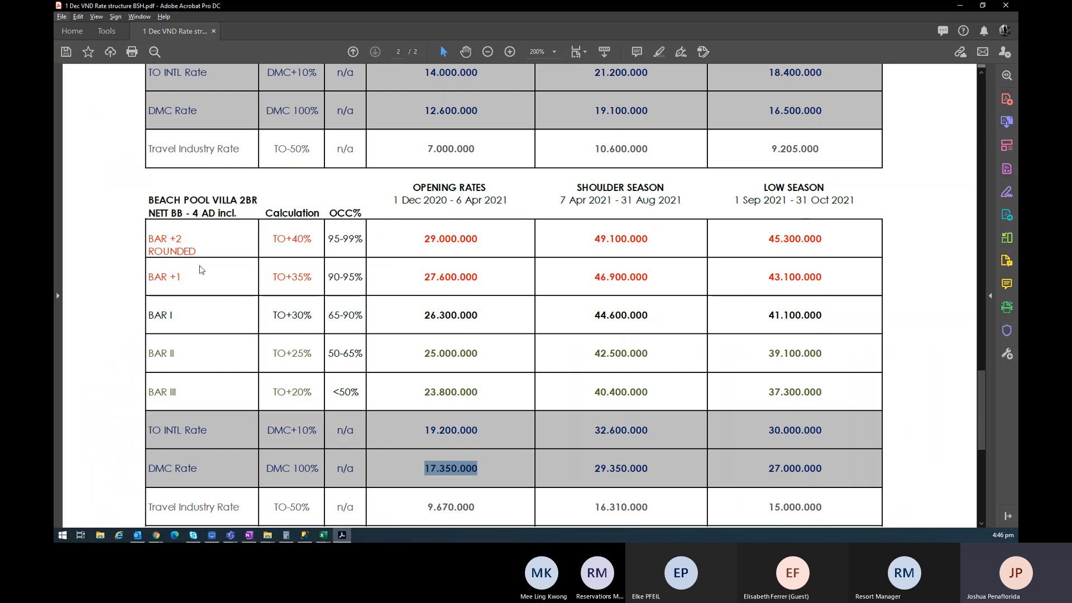
left_click(439, 314)
scroll(425, 312, "up", 2)
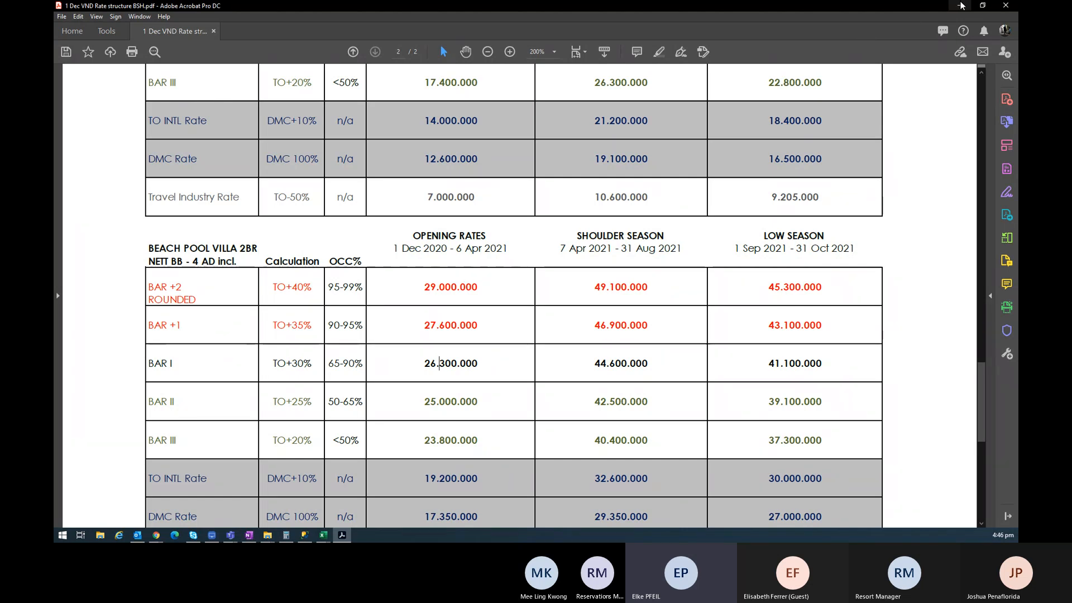
left_click_drag(431, 441, 479, 442)
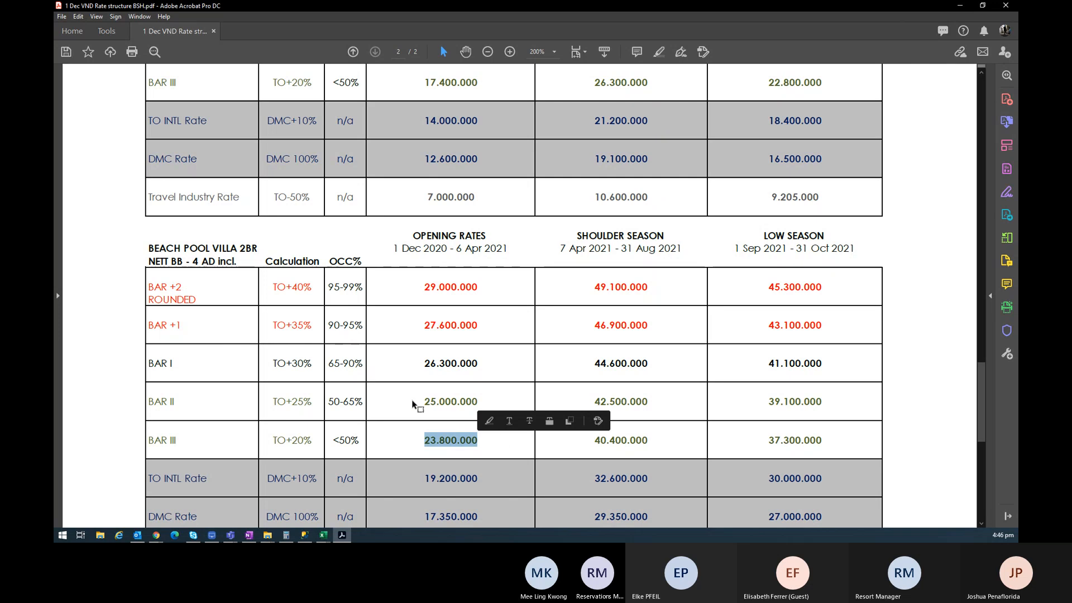
Switch back to HMS and review BAR1's package details, rate parameters and rate structure
key("alt+Tab")
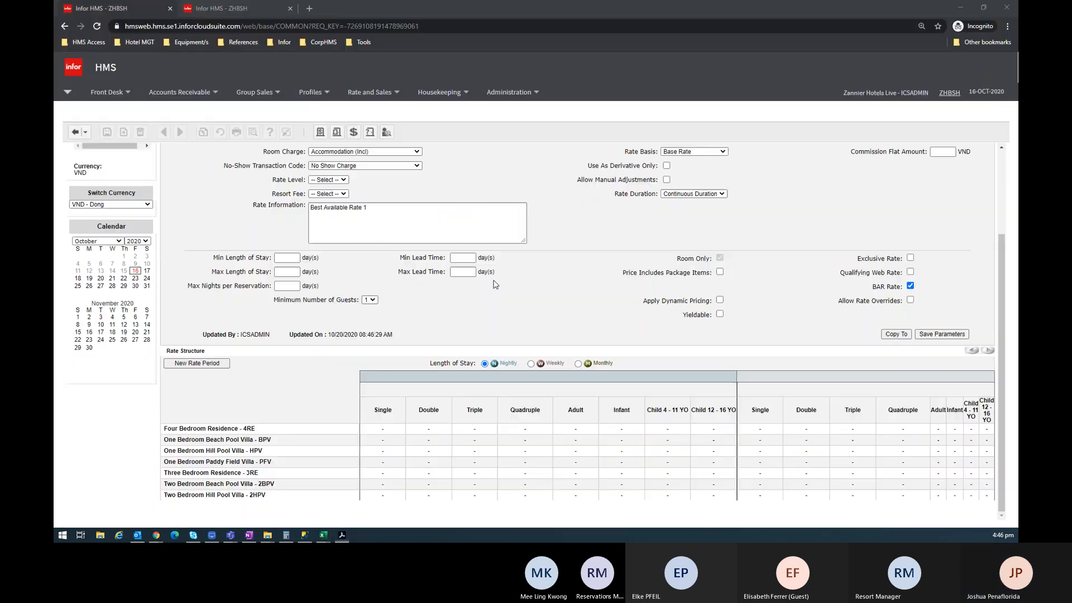
scroll(553, 337, "up", 2)
scroll(643, 337, "up", 1)
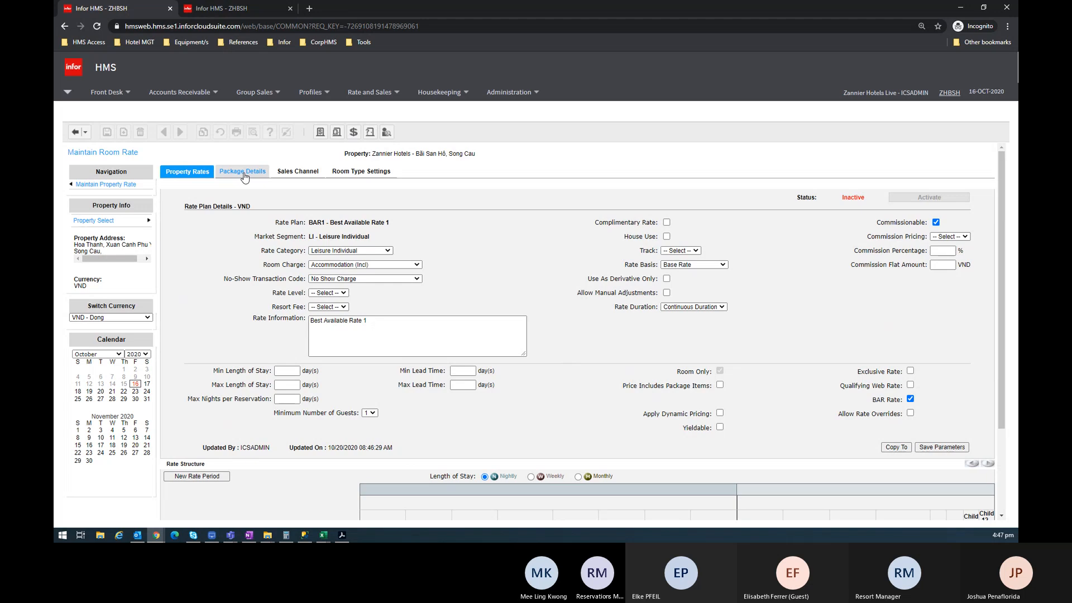
left_click(243, 172)
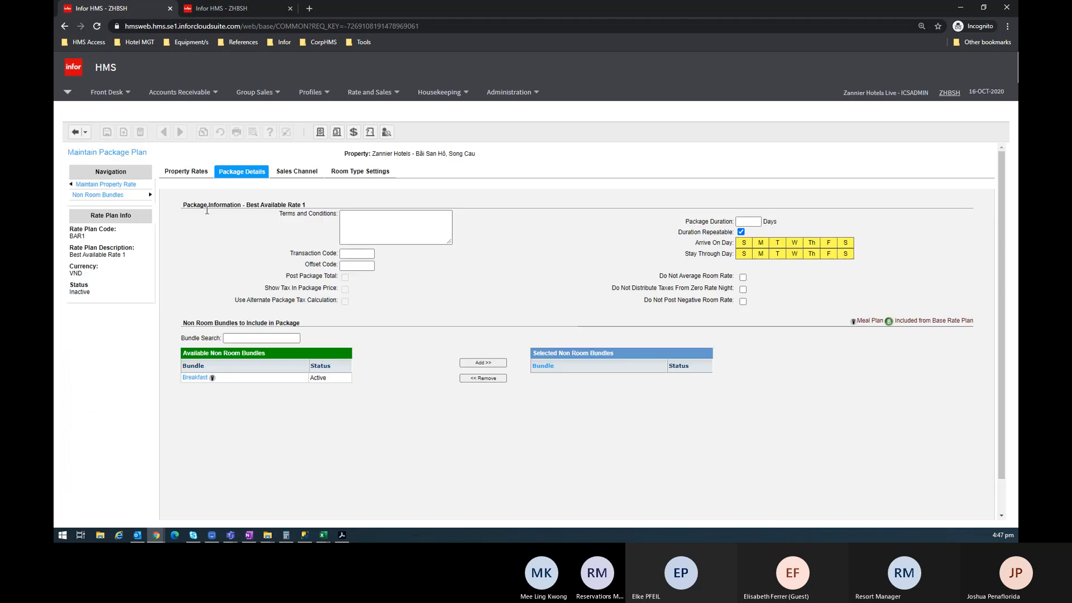
left_click(211, 180)
scroll(231, 442, "down", 3)
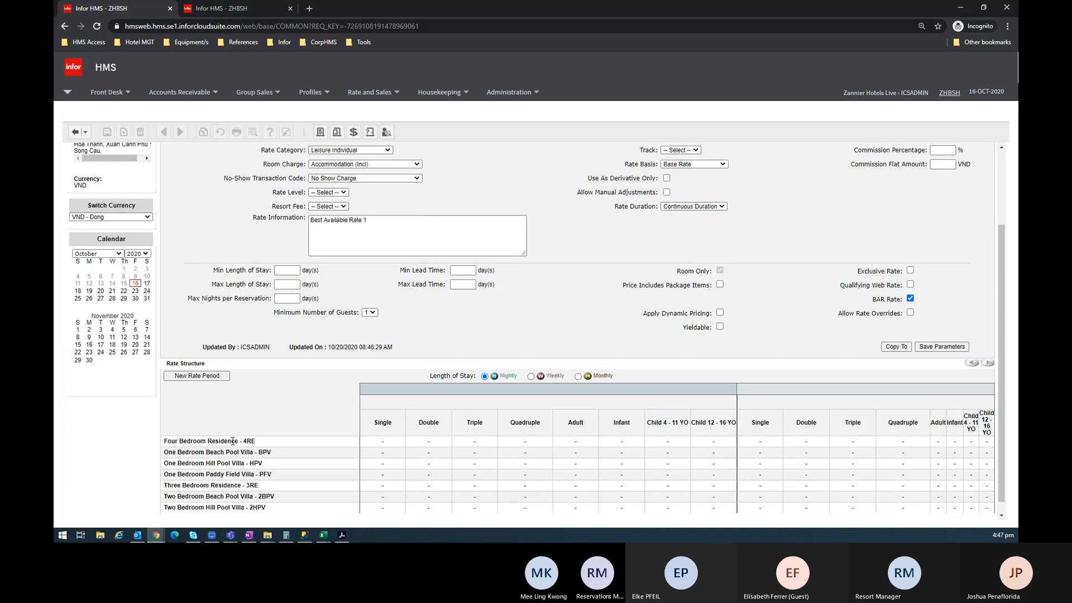
scroll(695, 338, "up", 1)
scroll(660, 329, "up", 1)
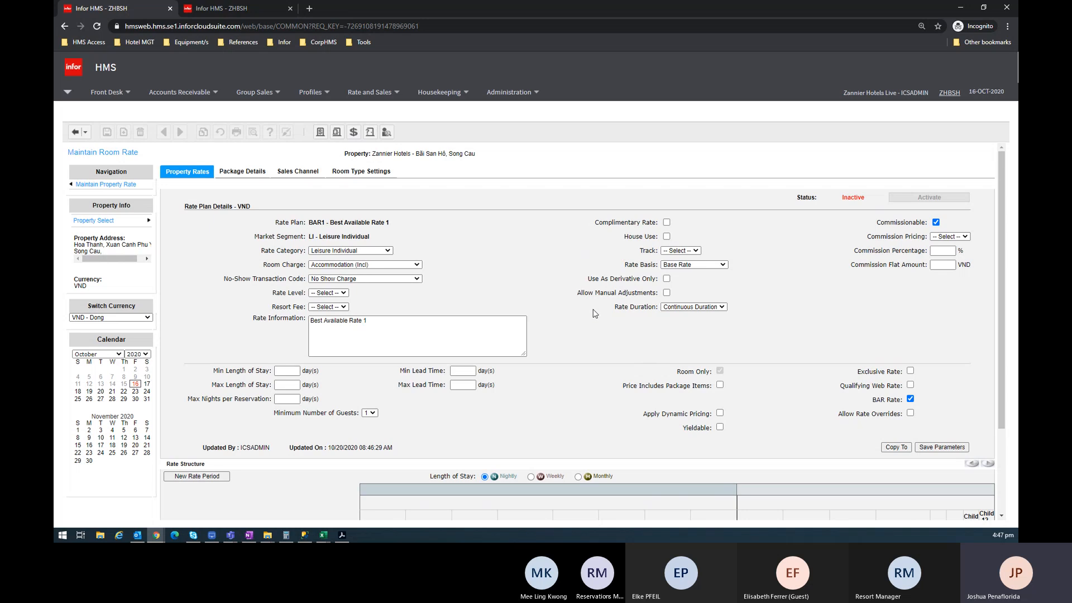
Start a new rate period for BAR1 with the effective start date 10/16/2020
scroll(226, 446, "down", 1)
left_click(218, 427)
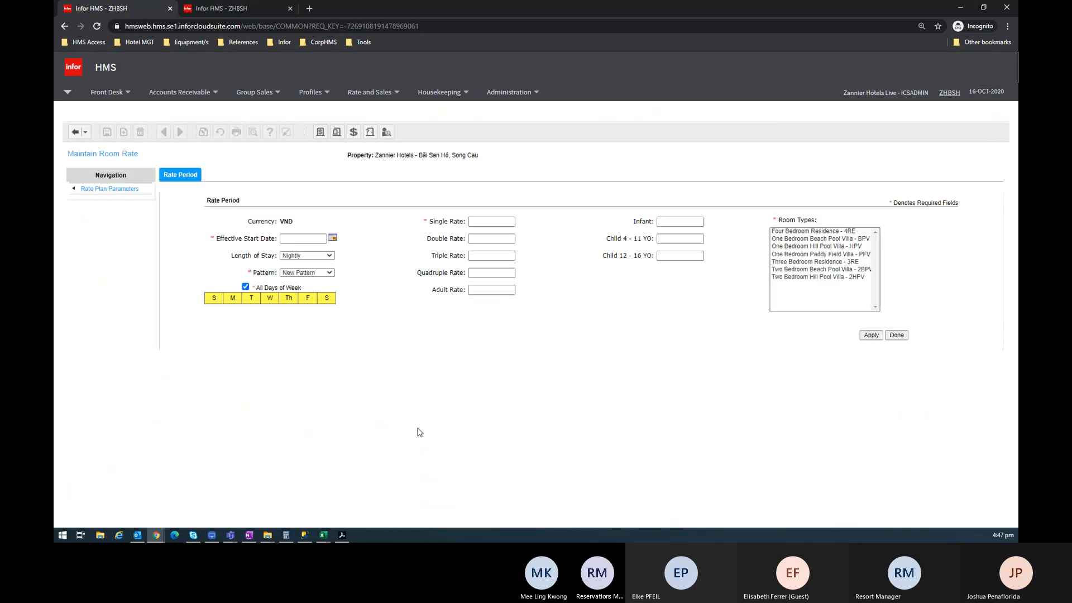
left_click(333, 238)
left_click(429, 295)
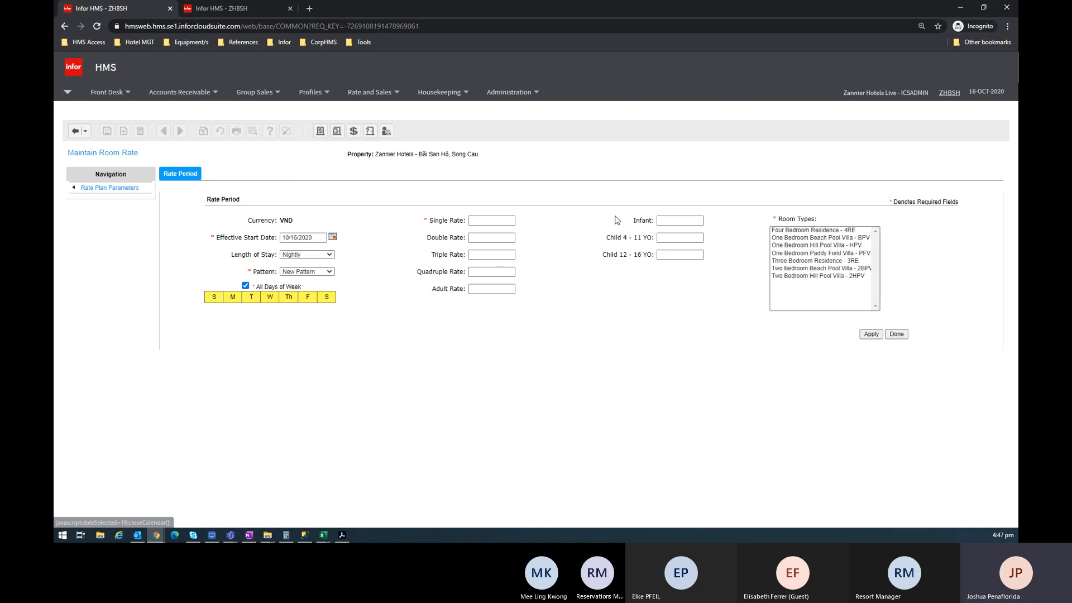
Check the two-bedroom Beach Pool Villa's rates in the Acrobat PDF, return to HMS and enter a 23800000 single rate for Two Bedroom Beach Pool Villa - 2BPV
key("alt+Tab")
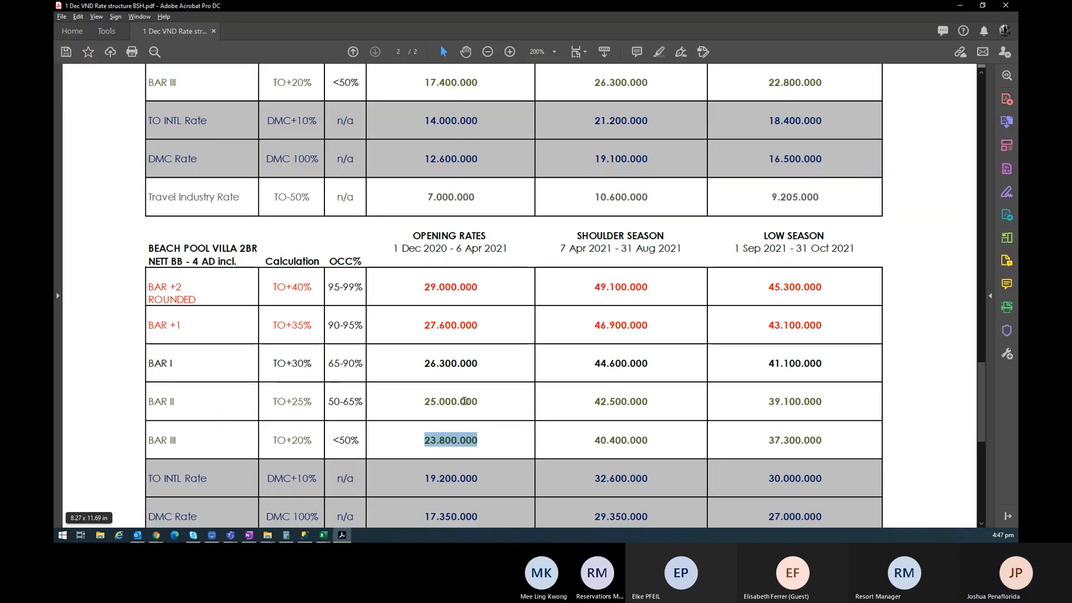
key("alt+Tab")
key("alt+Tab")
scroll(474, 317, "down", 3)
scroll(474, 318, "up", 2)
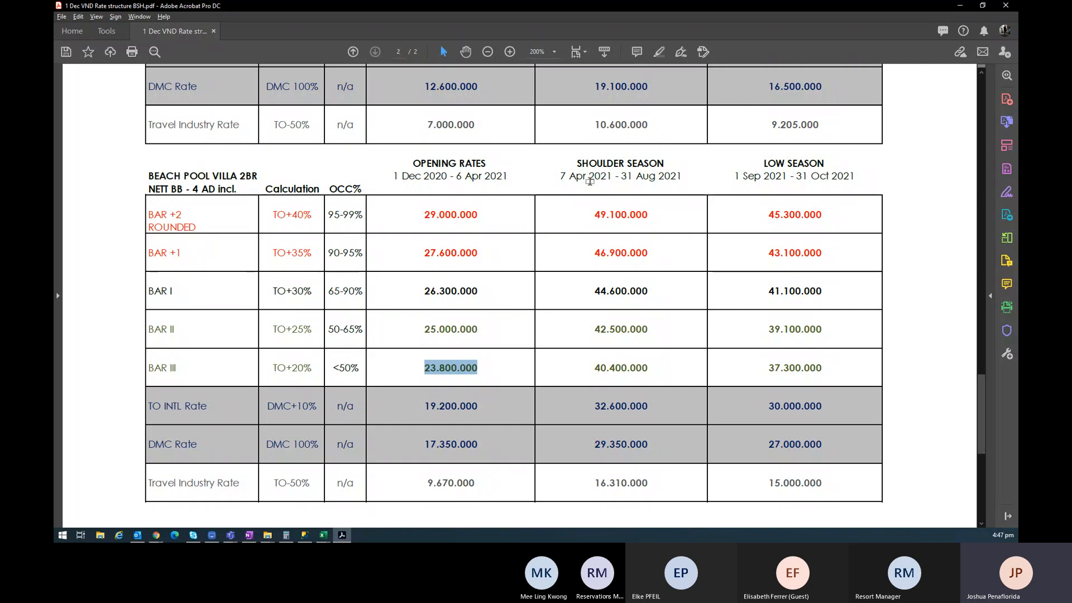
key("alt+Tab")
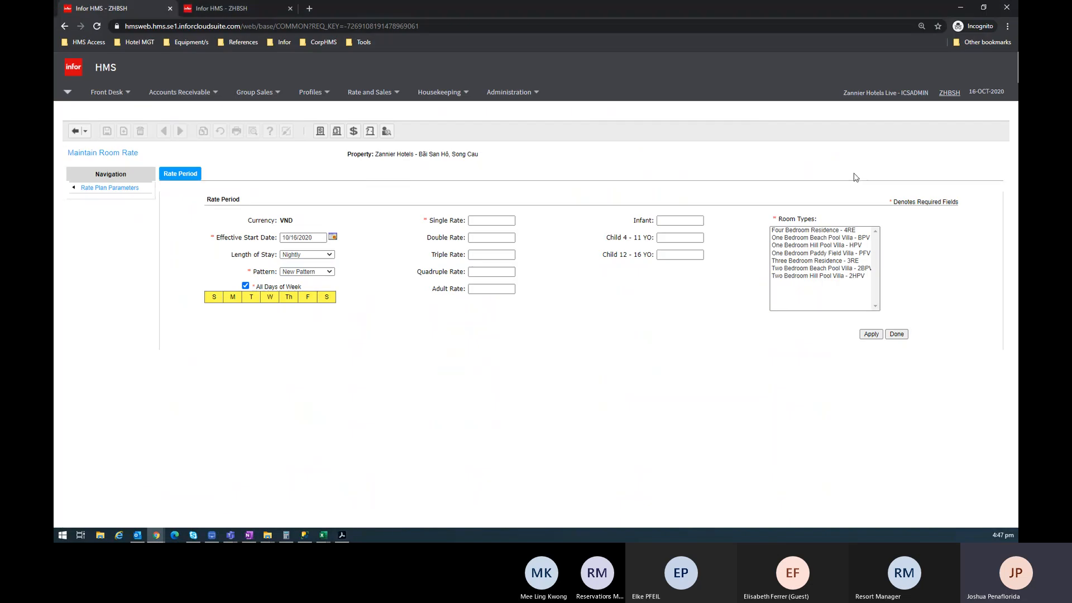
left_click(821, 268)
left_click(486, 221)
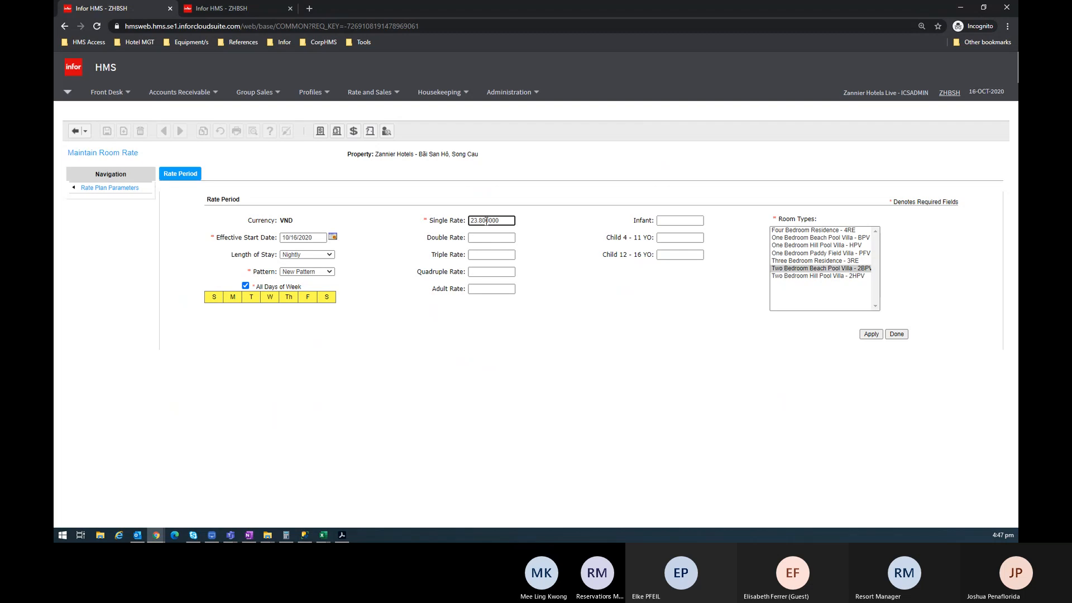
type(".")
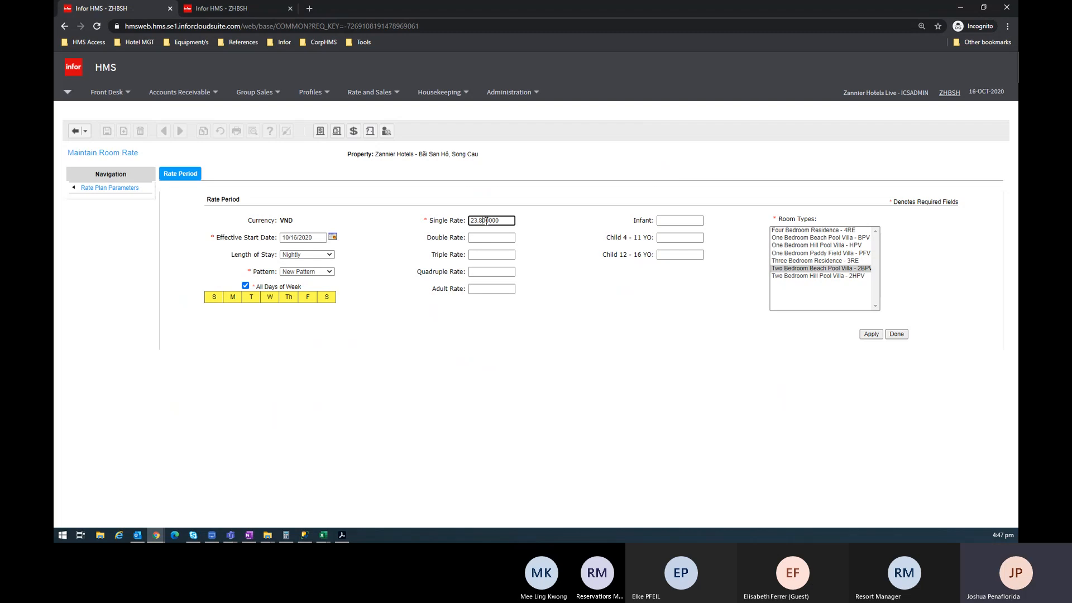
key("BackSpace")
key("Tab")
Copy the single rate 23800000 into the double, triple and quadruple rates and apply them to the Two Bedroom Beach Pool Villa
double_click(486, 221)
key("ctrl+c")
key("Tab")
key("ctrl+v")
key("Tab")
key("ctrl+v")
key("Tab")
key("ctrl+v")
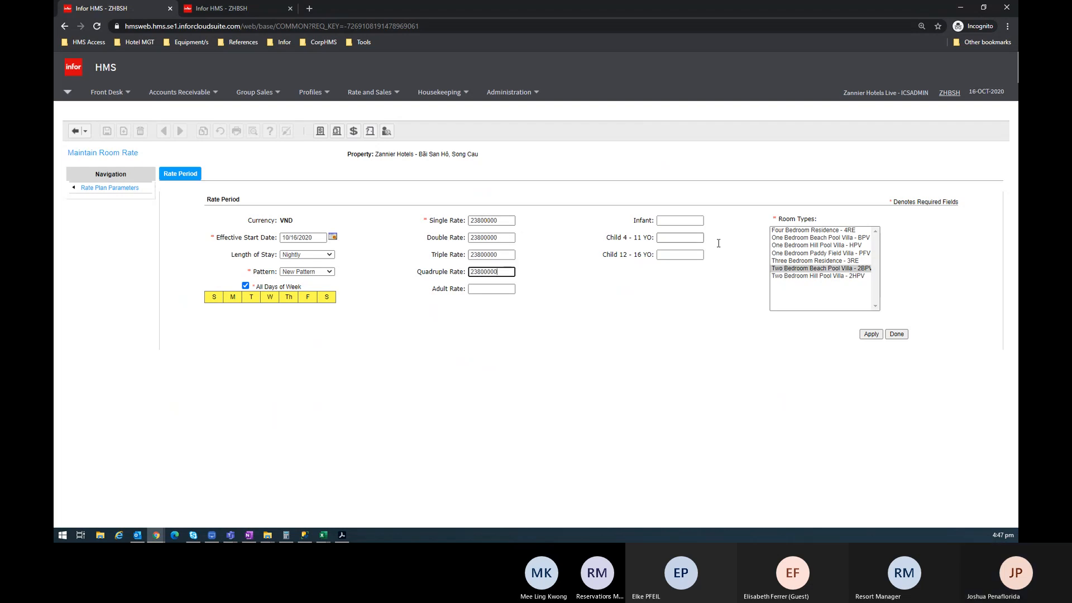
left_click(871, 334)
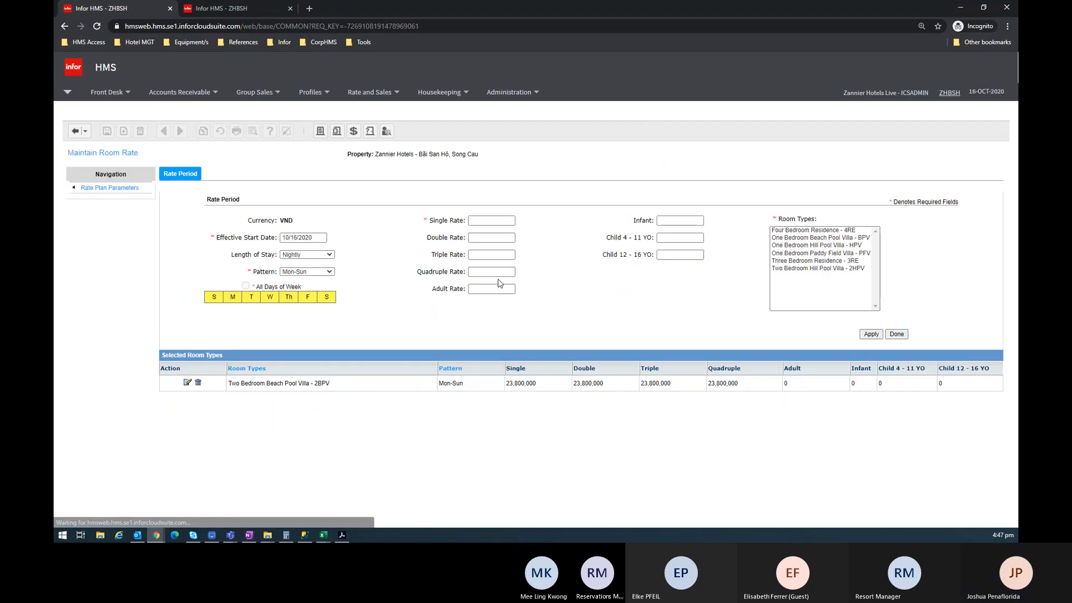
Switch to the rate structure PDF in Acrobat and copy the one-bedroom Beach Pool Villa's BAR III opening rate, 17.400.000
key("alt+Tab")
scroll(443, 273, "up", 4)
scroll(442, 272, "up", 2)
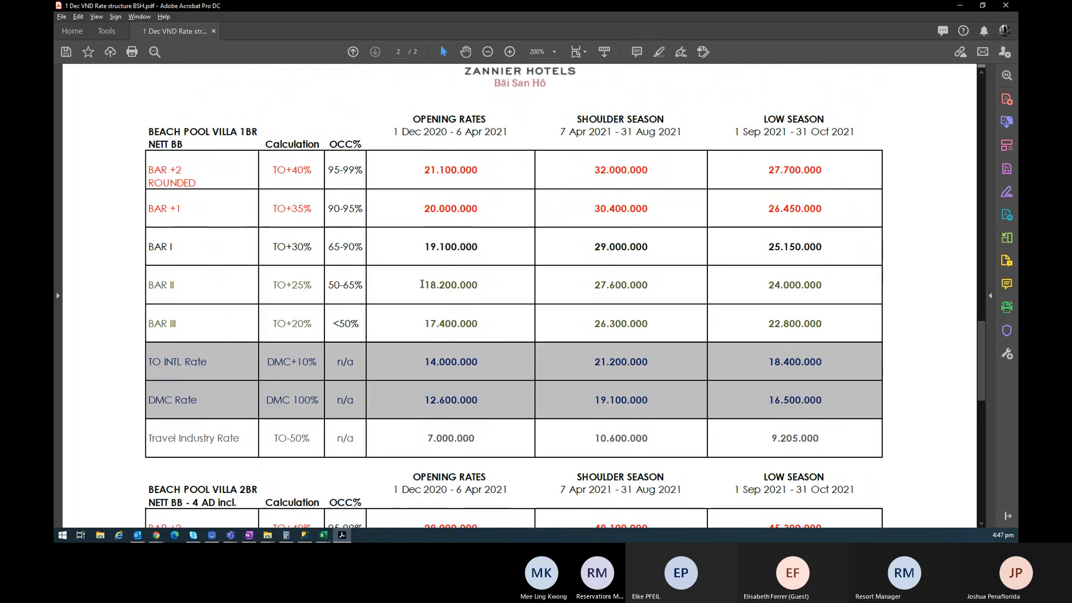
mouse_move(477, 324)
left_mouse_down()
mouse_move(450, 324)
mouse_move(481, 324)
left_mouse_up()
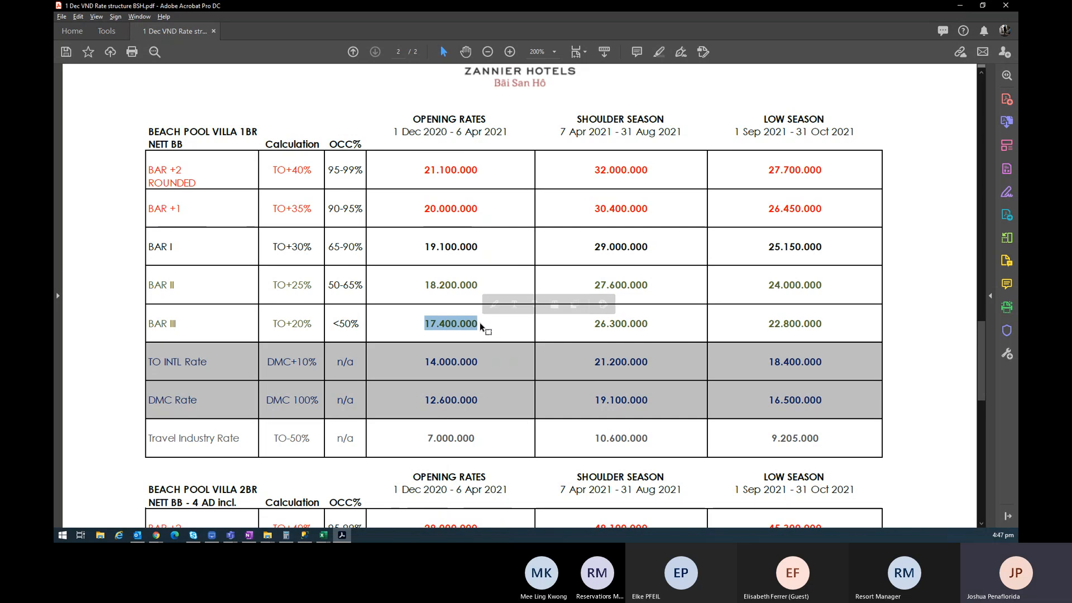
Switch back to HMS and set the single rate to 17400000, removing the thousands separators
key("alt+Tab")
left_click(493, 220)
key("ctrl+v")
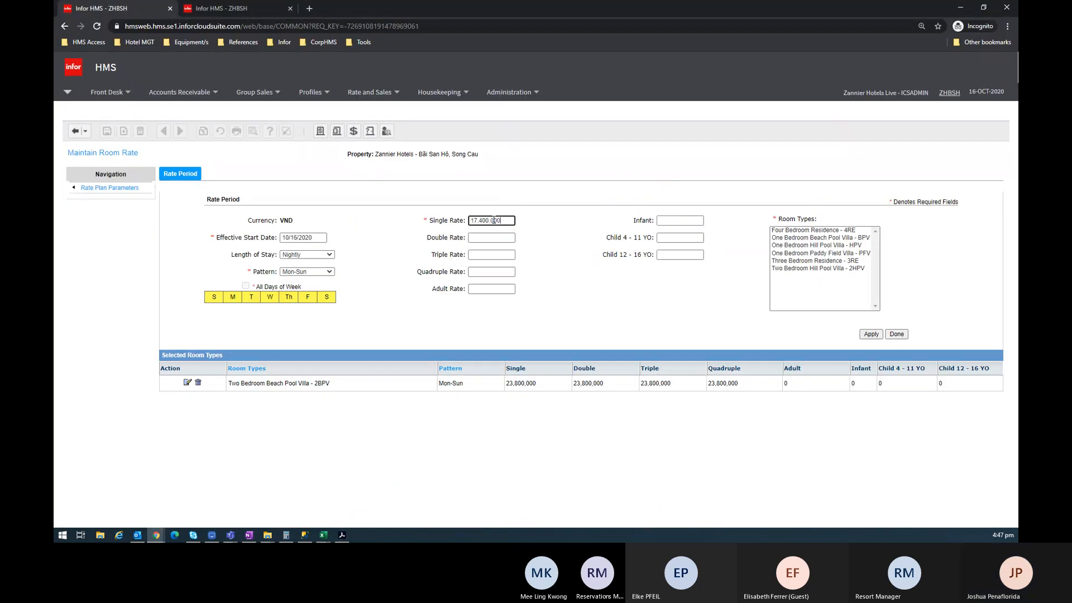
key("BackSpace")
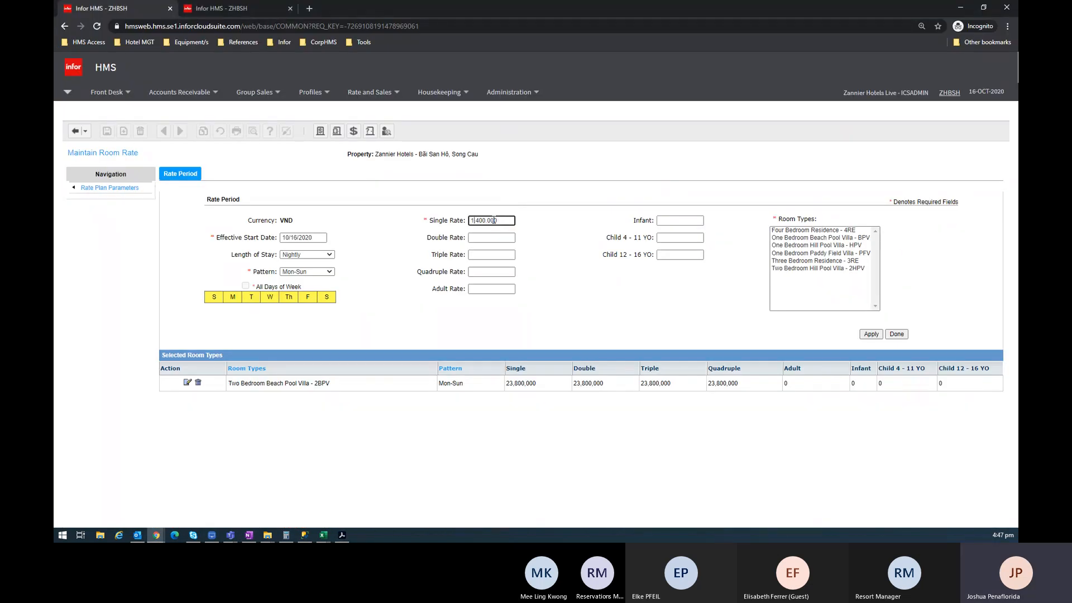
type(".")
key("alt+Tab")
key("alt+Tab")
key("BackSpace")
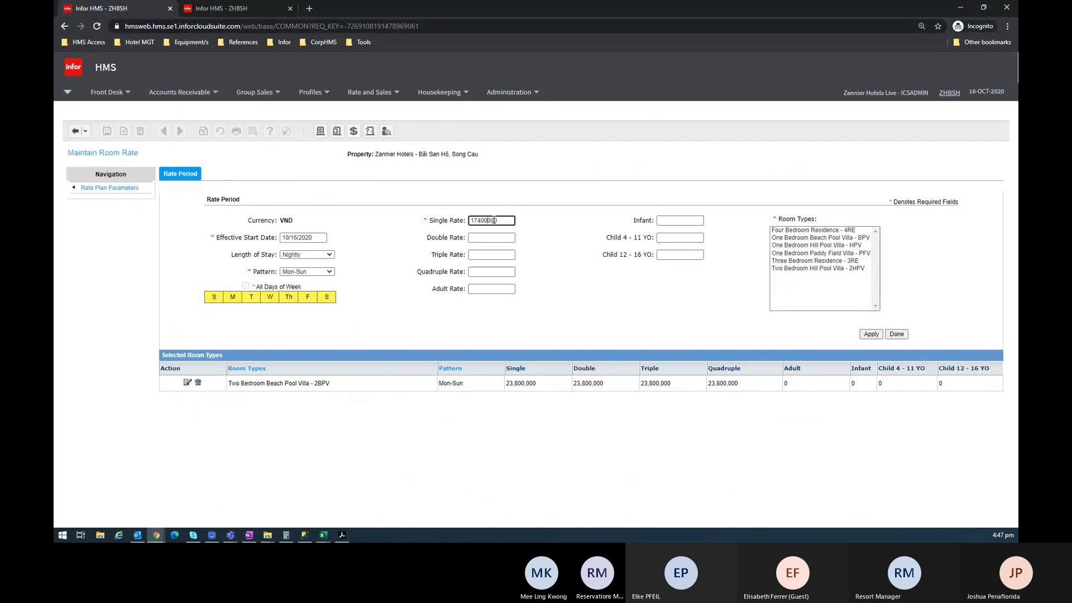
Copy the single rate 17400000 into the double, triple and quadruple rates
double_click(494, 221)
key("ctrl+c")
key("Tab")
key("ctrl+v")
key("Tab")
key("ctrl+v")
key("Tab")
key("ctrl+v")
key("Tab")
key("Tab")
Check the villa type in the PDF, return to HMS and apply the 17400000 rates to One Bedroom Beach Pool Villa - BPV
key("alt+Tab")
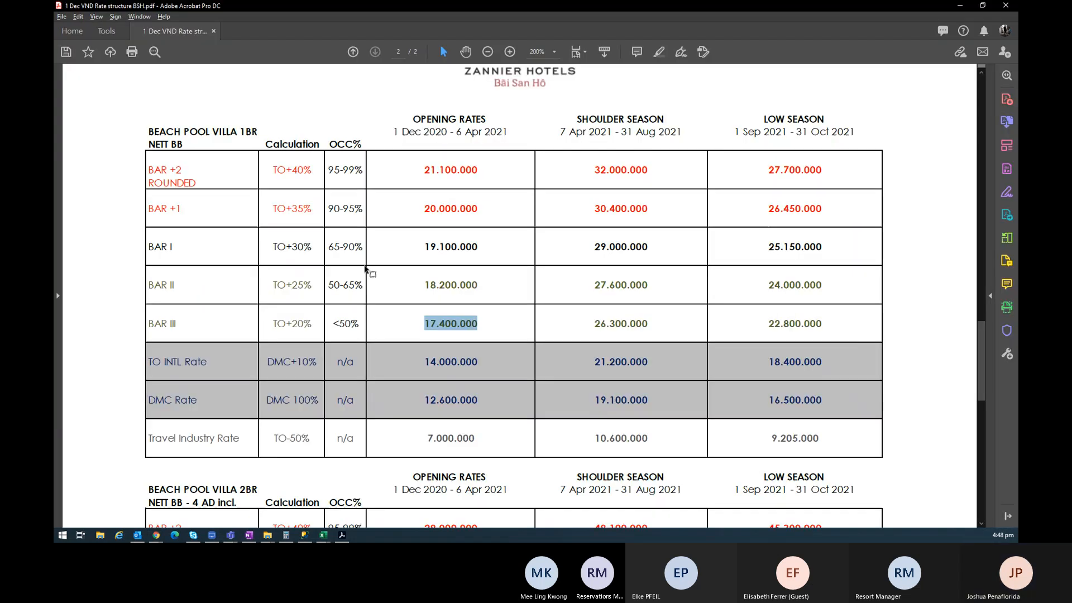
key("alt+Tab")
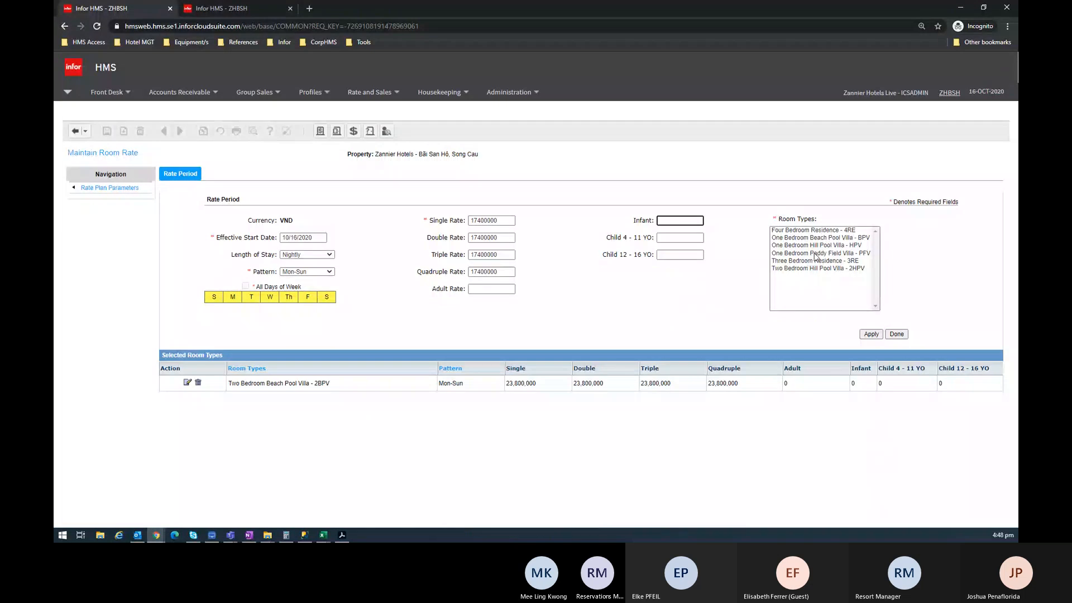
left_click(815, 239)
left_click(870, 334)
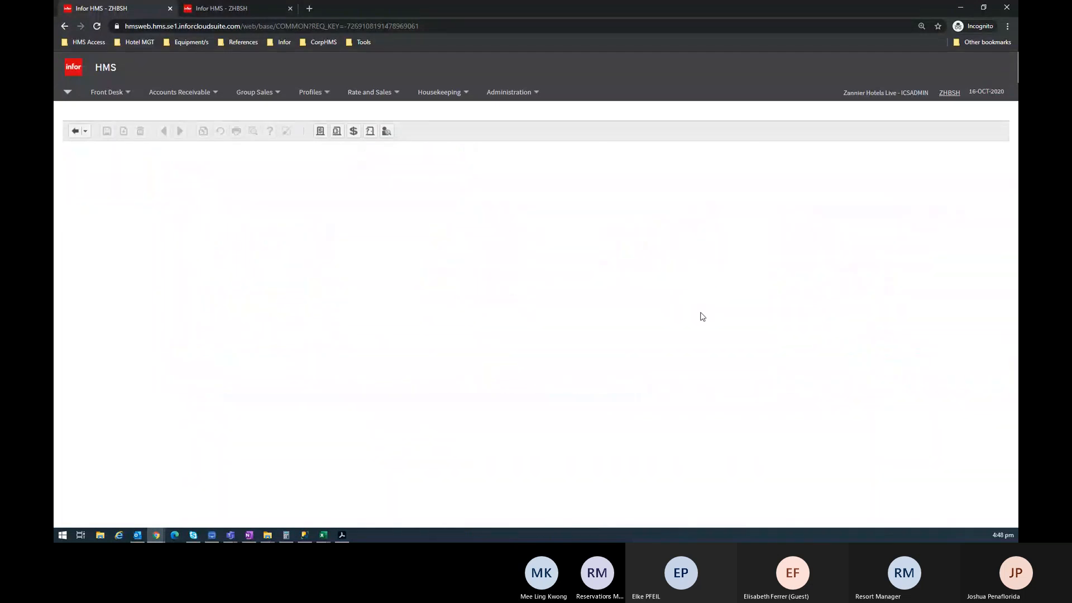
Switch to the rate structure PDF in Acrobat and copy the two-bedroom Hill Pool Villa's BAR III opening rate, 21.670.000
key("alt+Tab")
scroll(390, 223, "up", 10)
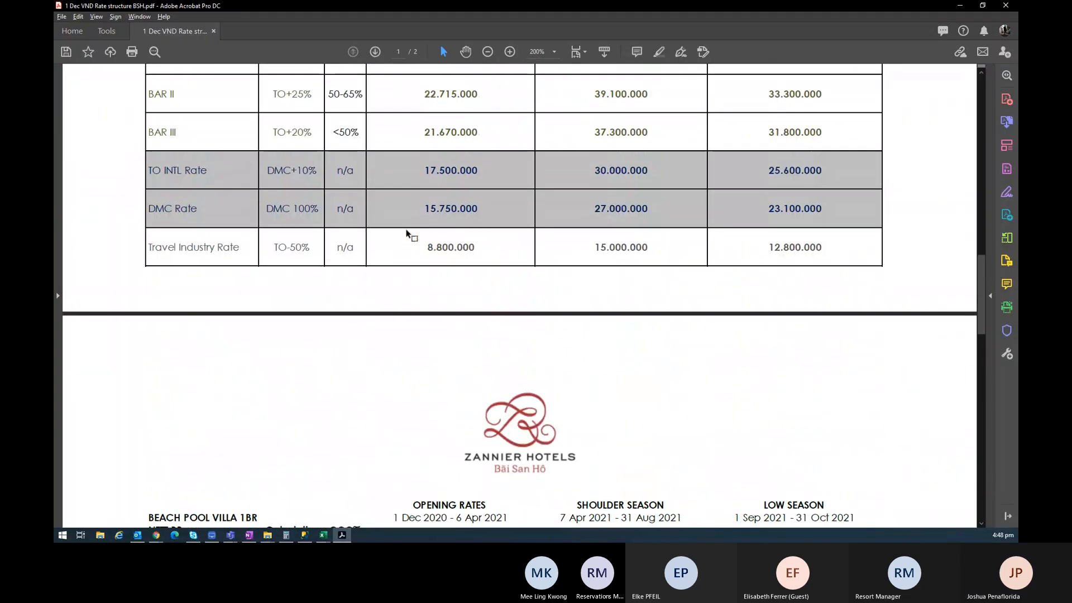
double_click(426, 254)
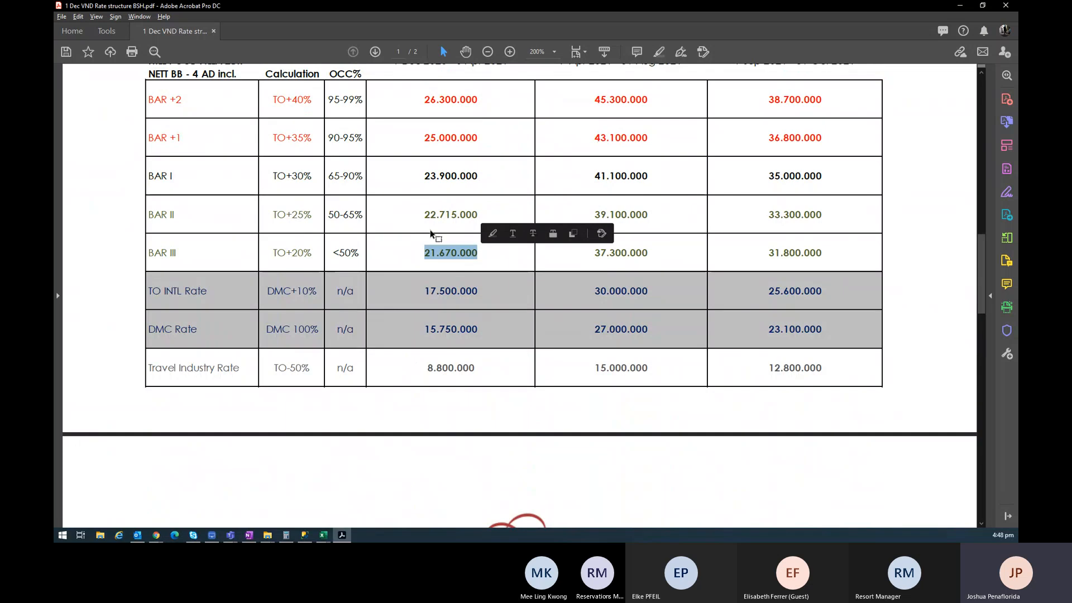
scroll(288, 218, "up", 4)
Switch back to HMS and set the single rate to 21670000, removing the thousands separators
key("alt+Tab")
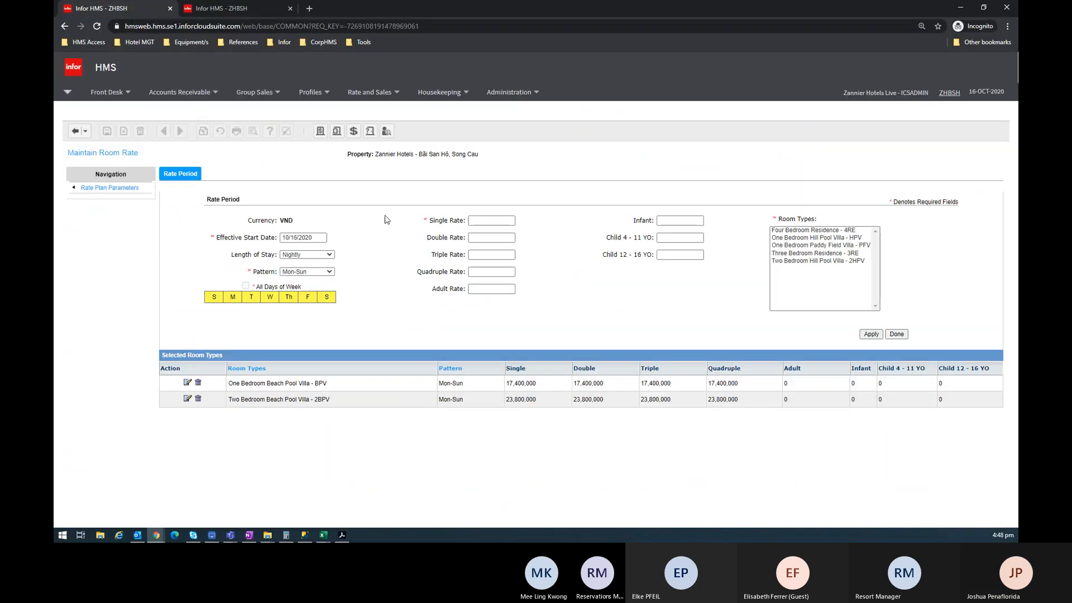
left_click(510, 221)
key("ctrl+v")
key("BackSpace")
key("BackSpace")
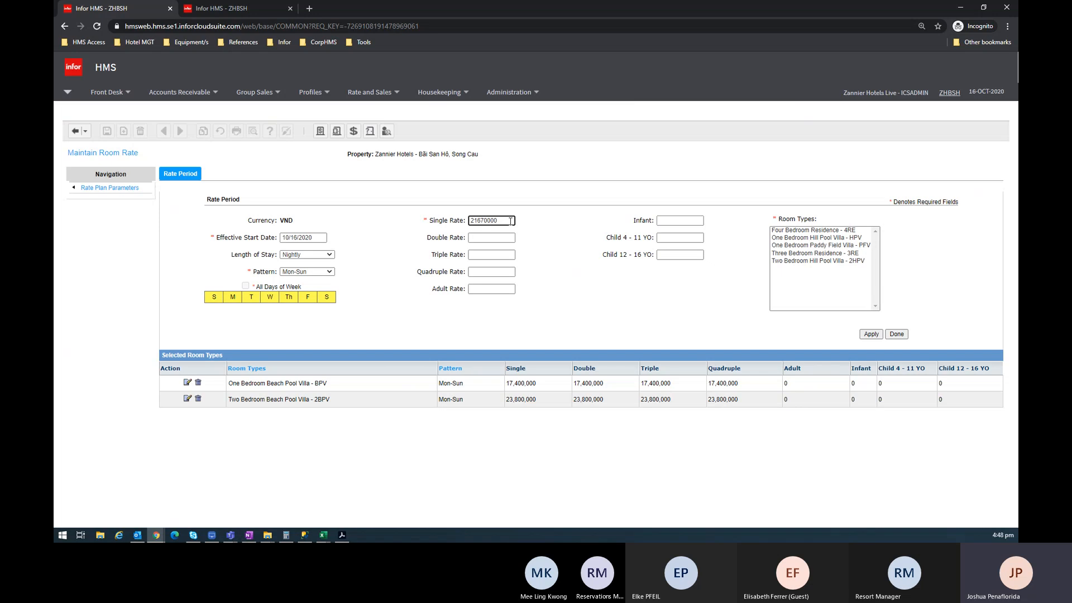
Copy the single rate 21670000 into the double, triple and quadruple rates
key("ctrl+a")
key("ctrl+c")
key("Tab")
key("ctrl+v")
key("Tab")
key("ctrl+v")
key("Tab")
key("ctrl+v")
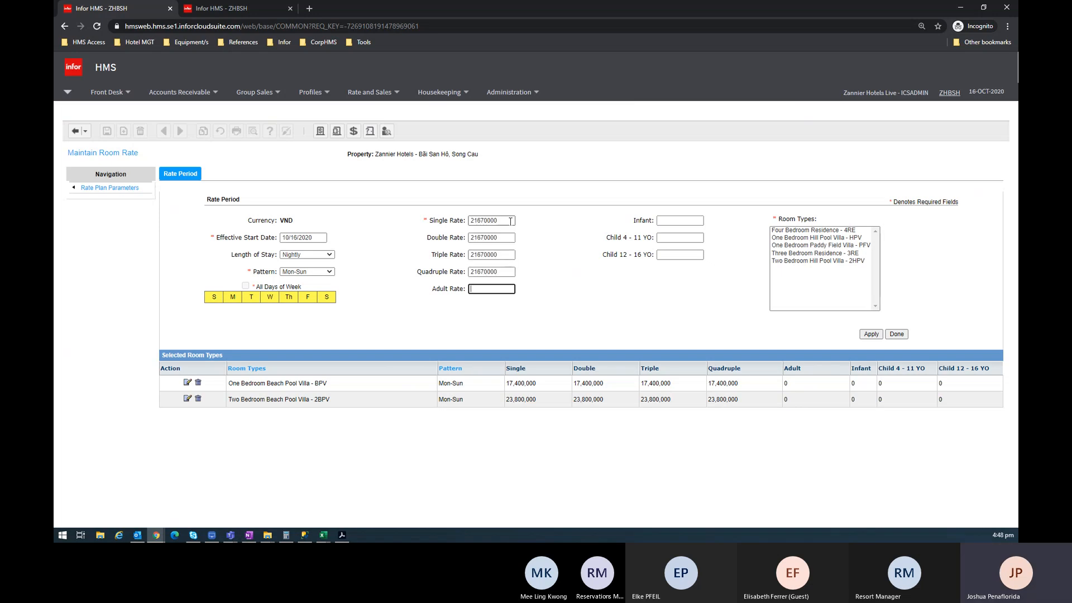
Check the villa type in the PDF, return to HMS and apply the 21670000 rates to Two Bedroom Hill Pool Villa - 2HPV
key("alt+Tab")
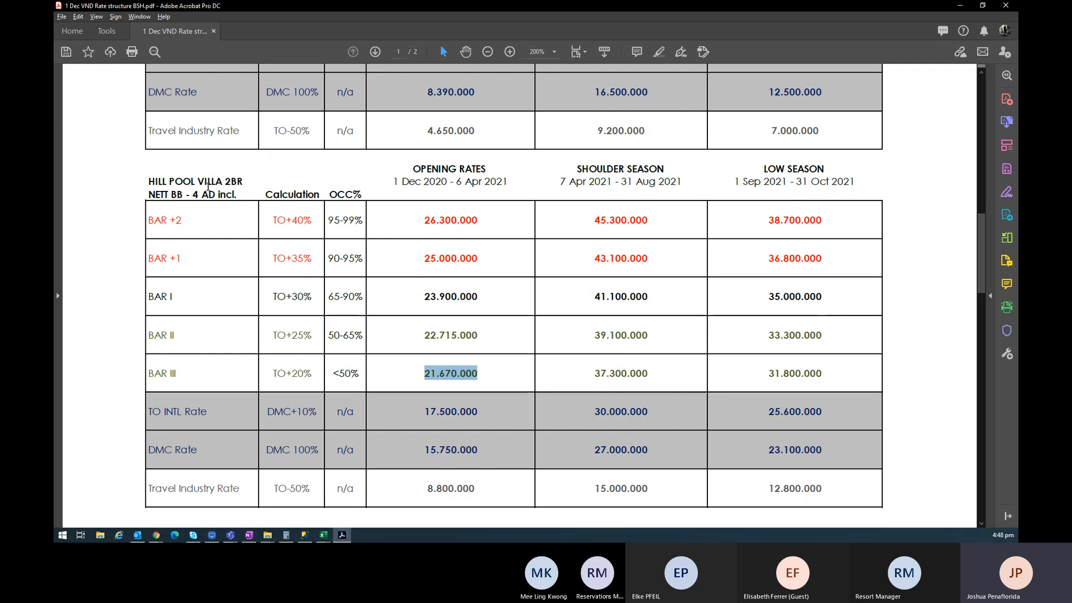
key("alt+Tab")
left_click(810, 260)
left_click(866, 333)
Switch to the rate structure PDF in Acrobat and copy the one-bedroom Hill Pool Villa's BAR III opening rate, 11.535.000
key("alt+Tab")
scroll(431, 279, "up", 4)
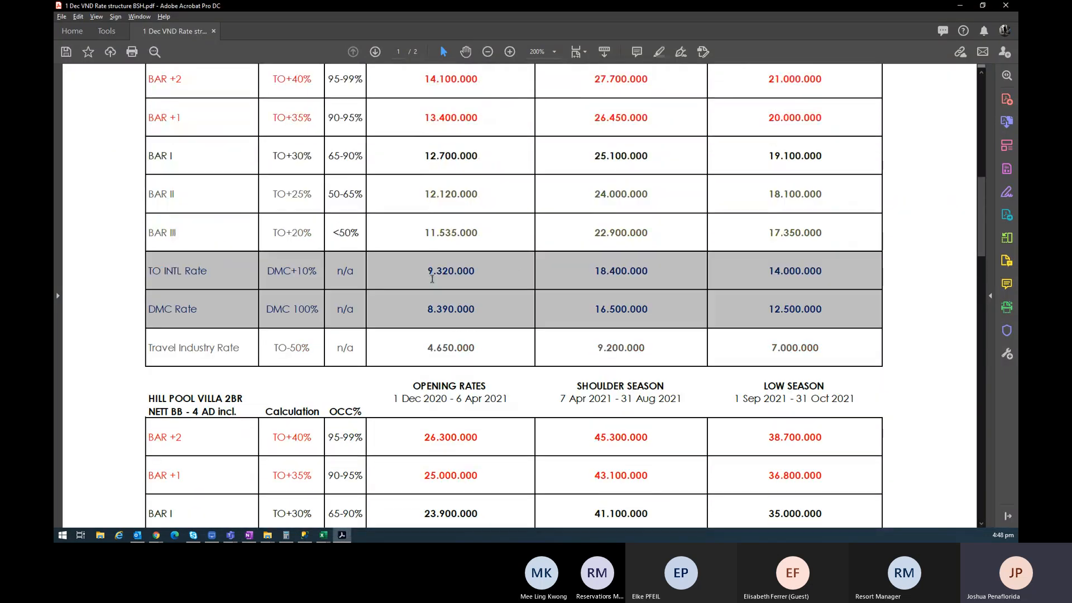
double_click(485, 235)
scroll(485, 235, "up", 3)
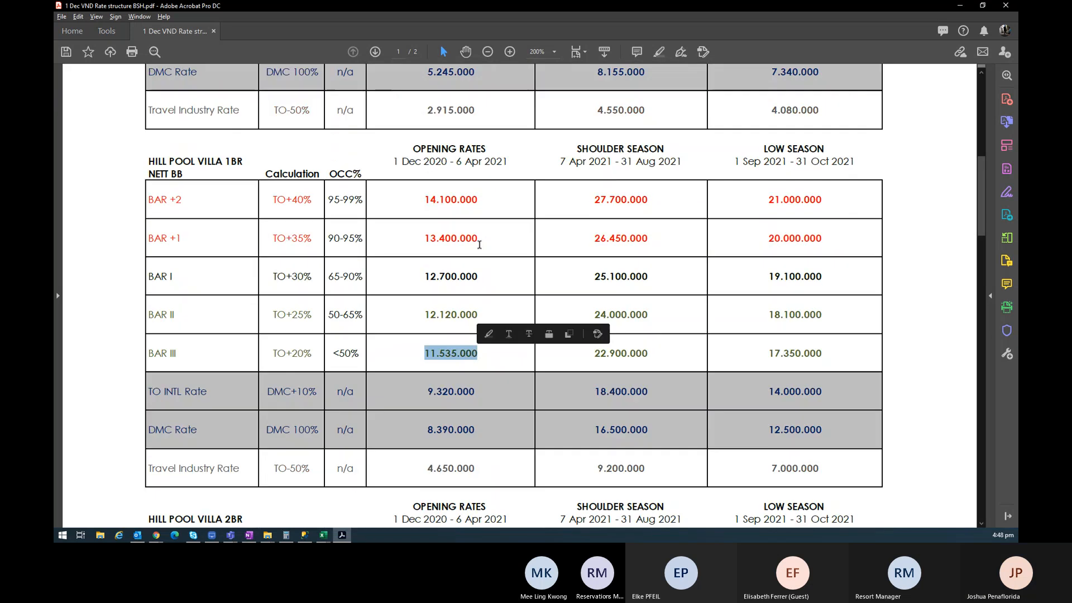
Return to HMS, recheck the villa type against the PDF and enter a single rate of 11535000 for One Bedroom Hill Pool Villa - HPV
key("alt+Tab")
left_click(803, 252)
key("alt+Tab")
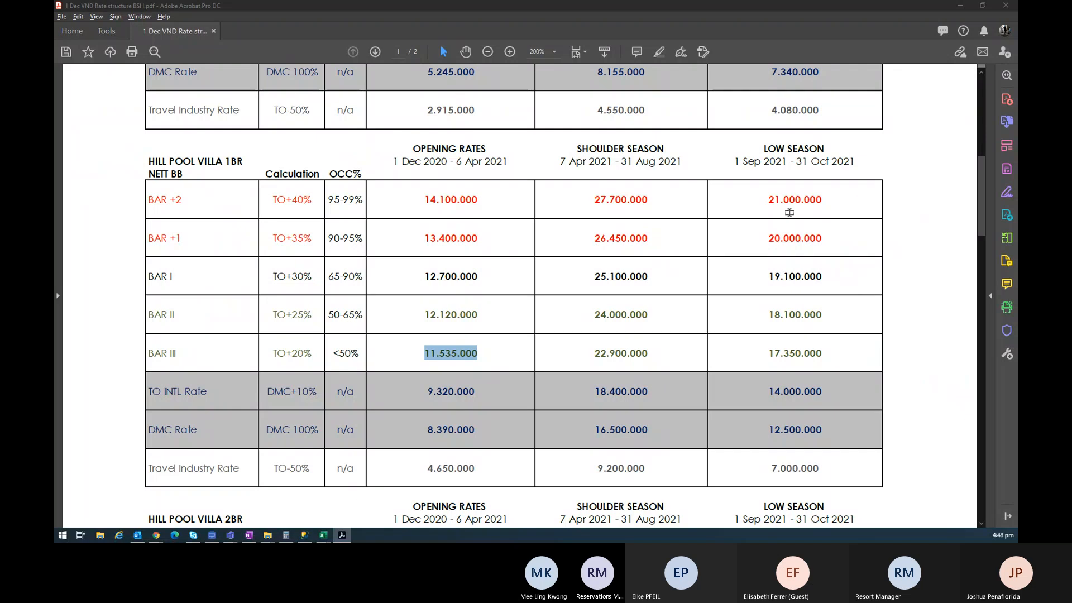
key("alt+Tab")
left_click(798, 237)
left_click(488, 220)
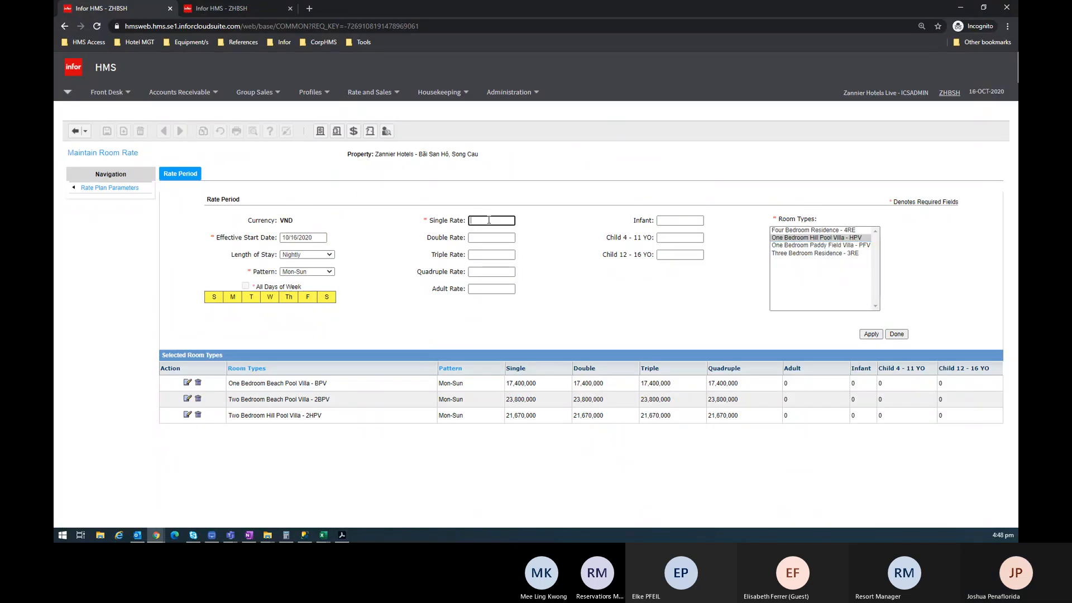
key("BackSpace")
key("Tab")
key("shift+Tab")
Copy the single rate 11535000 into the double, triple and quadruple rates and apply them to the One Bedroom Hill Pool Villa
key("ctrl+c")
key("Tab")
key("ctrl+v")
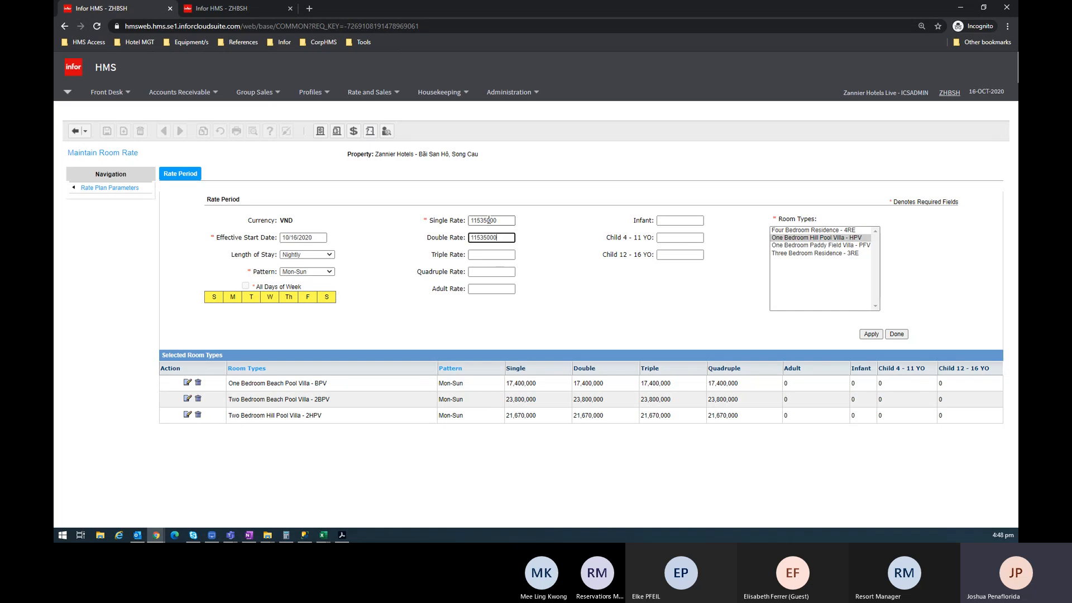
key("Tab")
key("ctrl+v")
key("Tab")
key("ctrl+v")
key("Tab")
key("Tab")
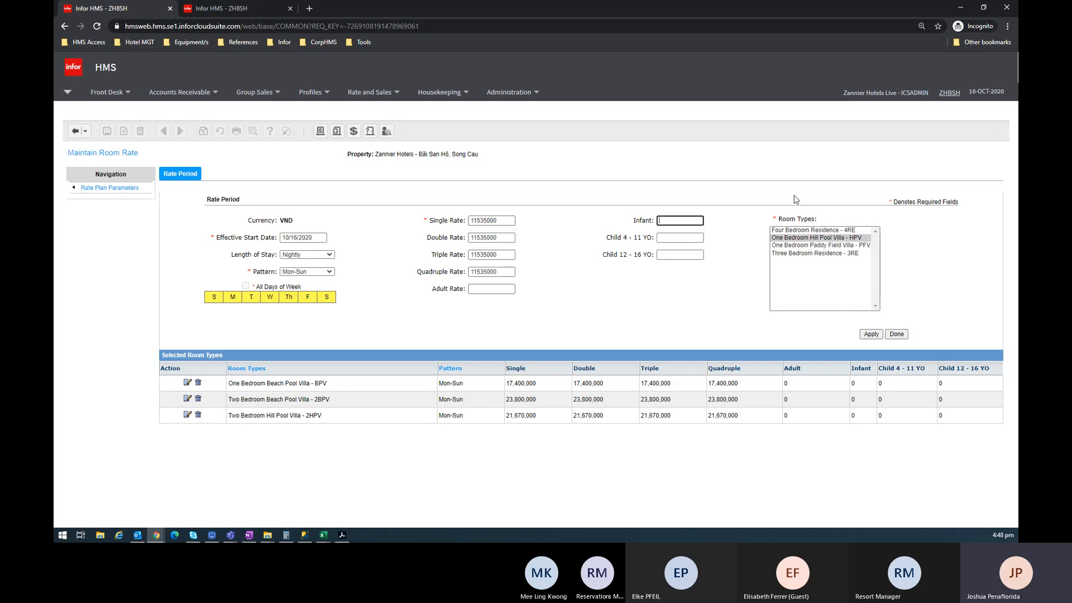
Switch to the rate structure PDF in Acrobat and copy the Paddy Field Villa's BAR III opening rate, 7.225.000
key("alt+Tab")
scroll(490, 284, "up", 5)
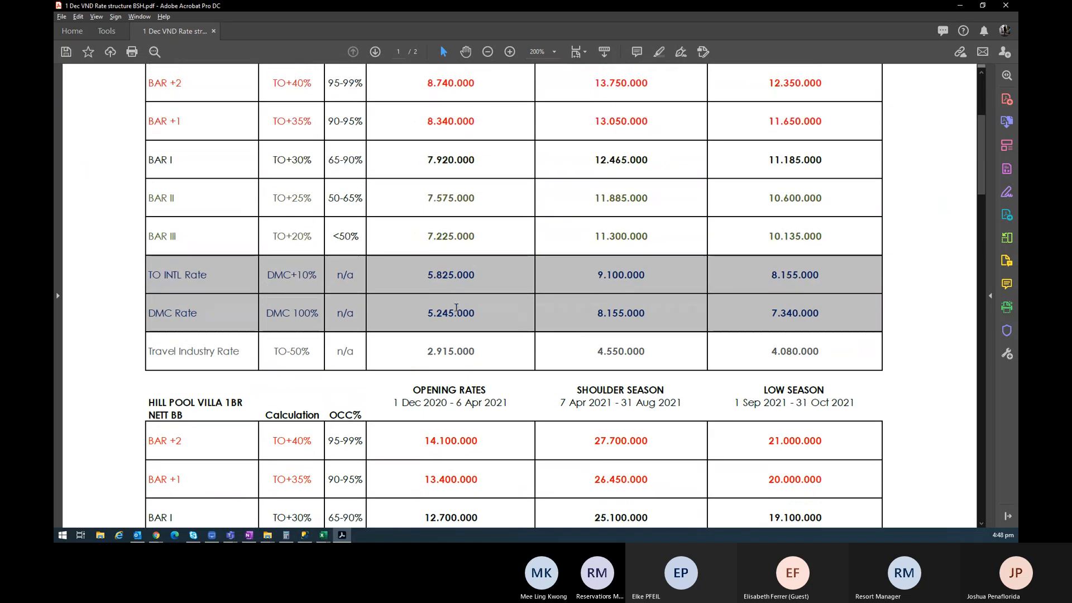
double_click(473, 261)
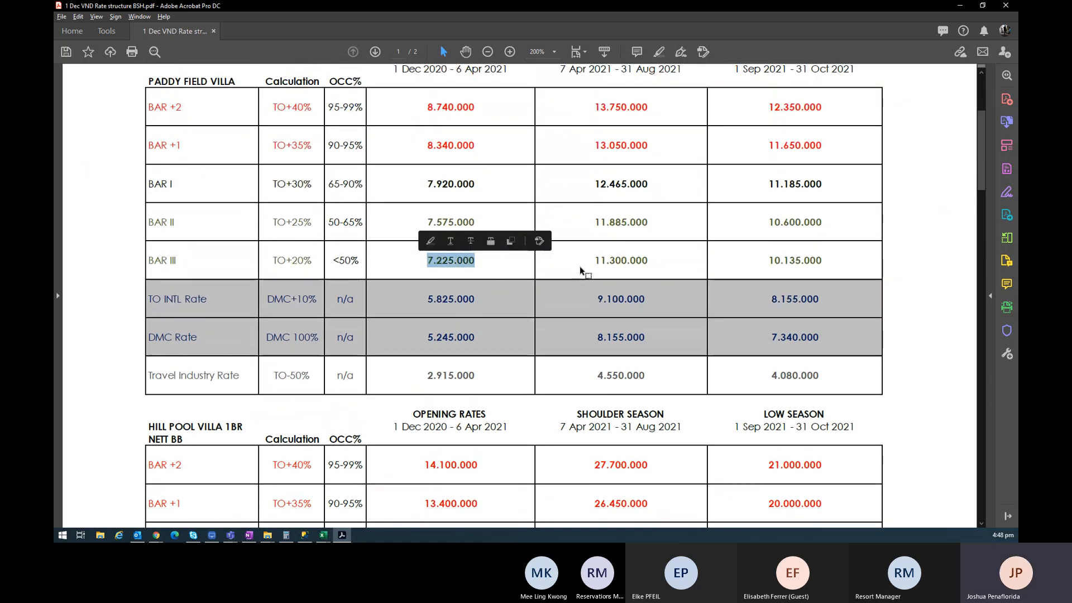
Switch back to HMS and enter a single rate of 7225000 for One Bedroom Paddy Field Villa - PFV
key("alt+Tab")
key("Up")
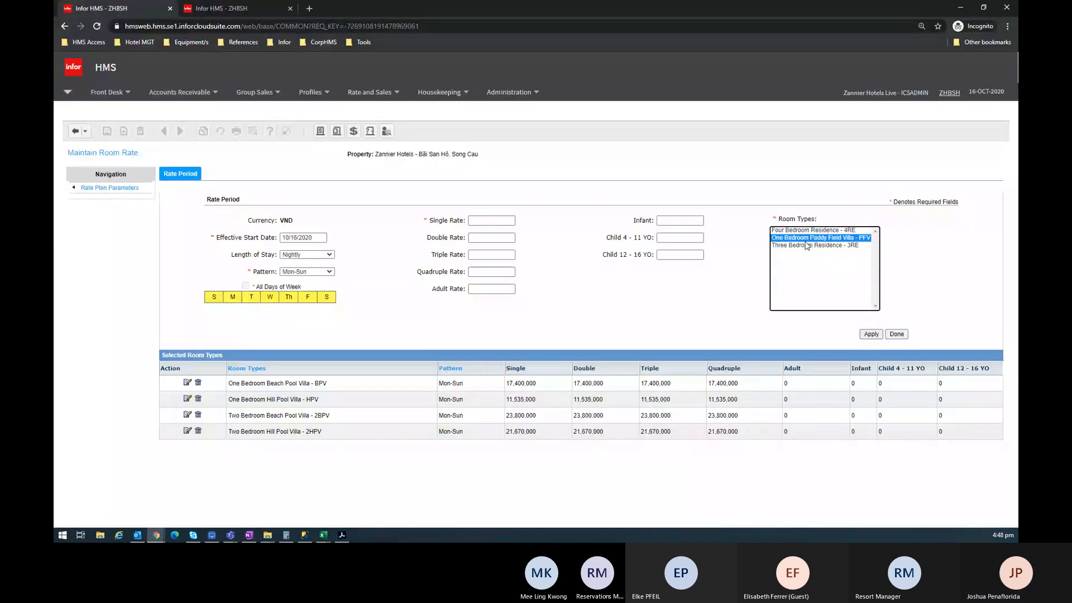
left_click(495, 224)
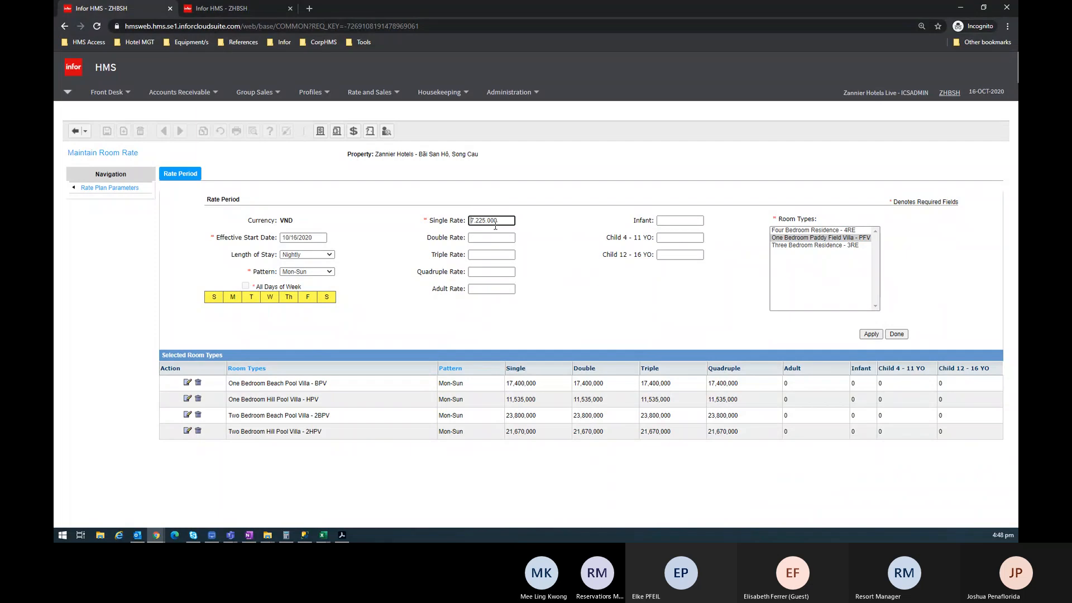
key("BackSpace")
key("BackSpace")
Copy the single rate 7225000 into the double, triple and quadruple rates and apply them to the One Bedroom Paddy Field Villa
double_click(495, 226)
key("ctrl+c")
key("Tab")
key("ctrl+v")
key("Tab")
key("ctrl+v")
key("Tab")
key("ctrl+v")
key("Tab")
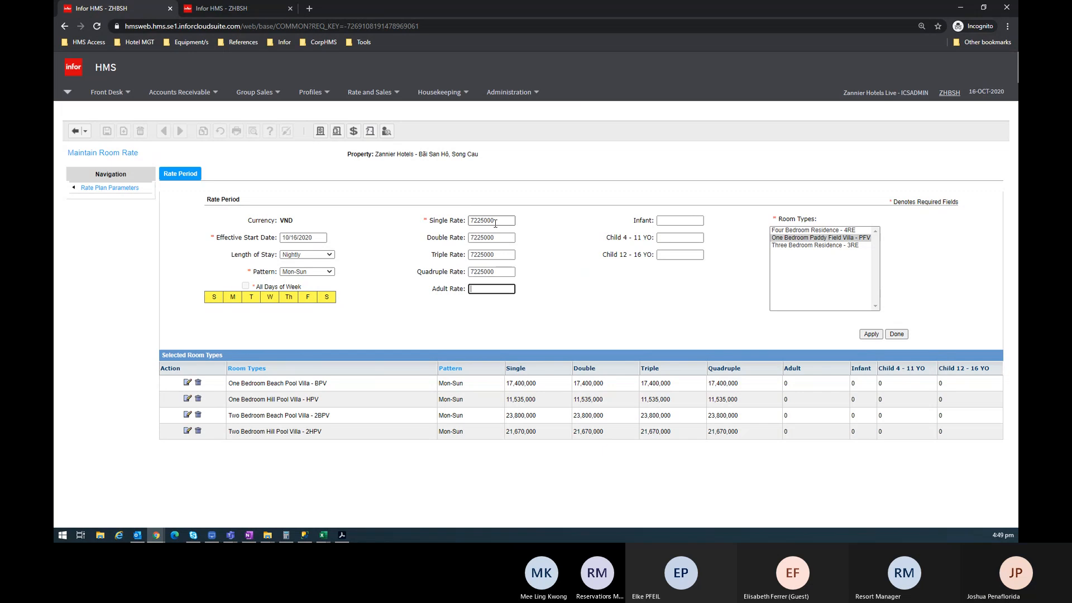
left_click(870, 333)
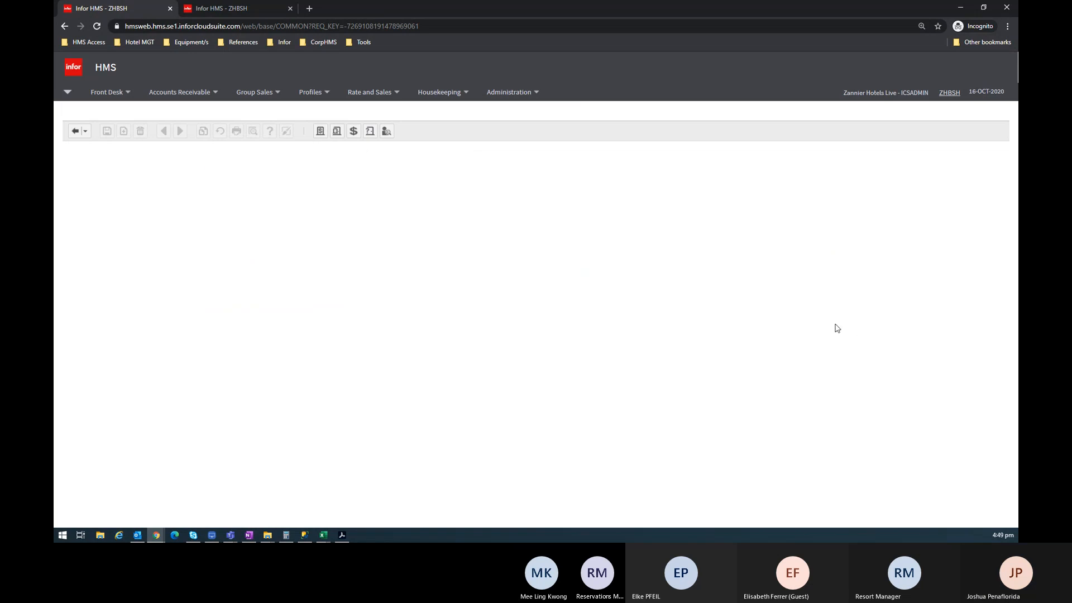
Finish the 10/16/2020 rate period, review BAR1's rate structure and save the rate plan's parameters
left_click(895, 334)
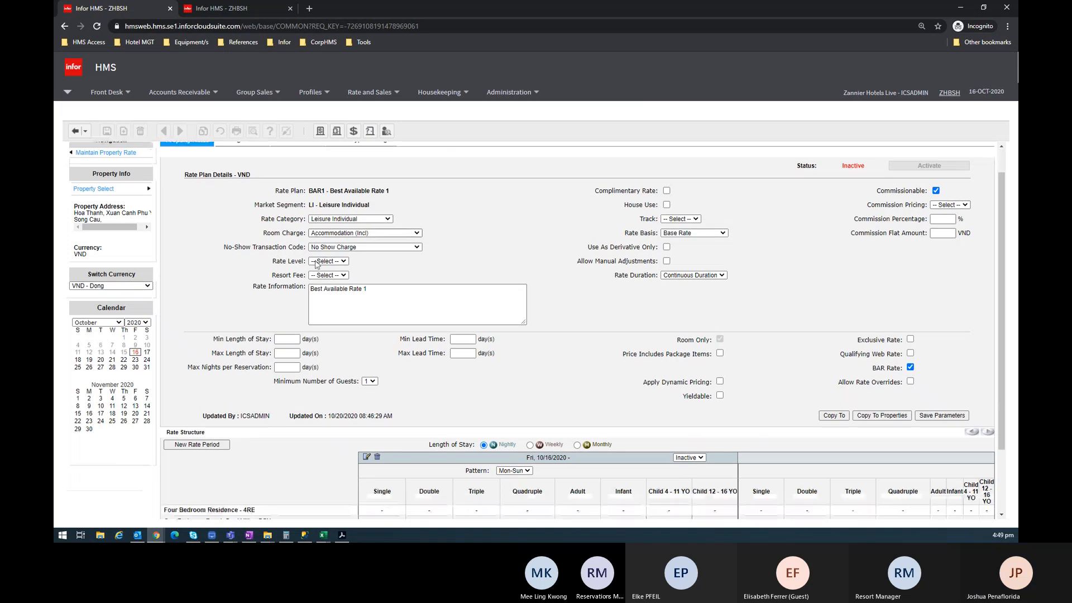
scroll(478, 301, "down", 2)
scroll(481, 299, "up", 2)
left_click(918, 445)
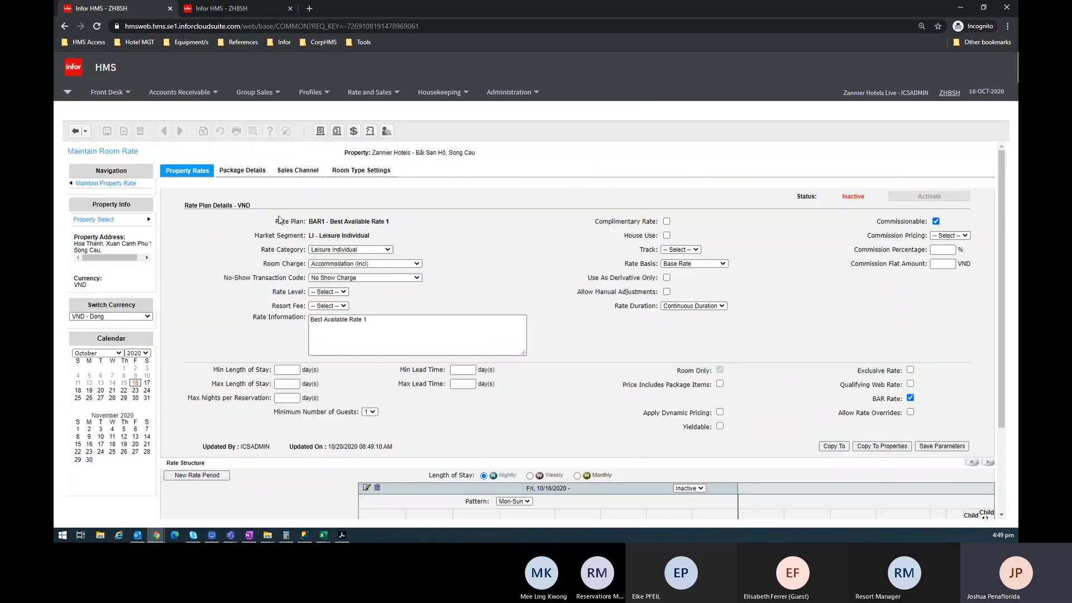
Activate the BAR1 rate plan without choosing a preset sales strategy option and return to the property rate list
left_click(102, 183)
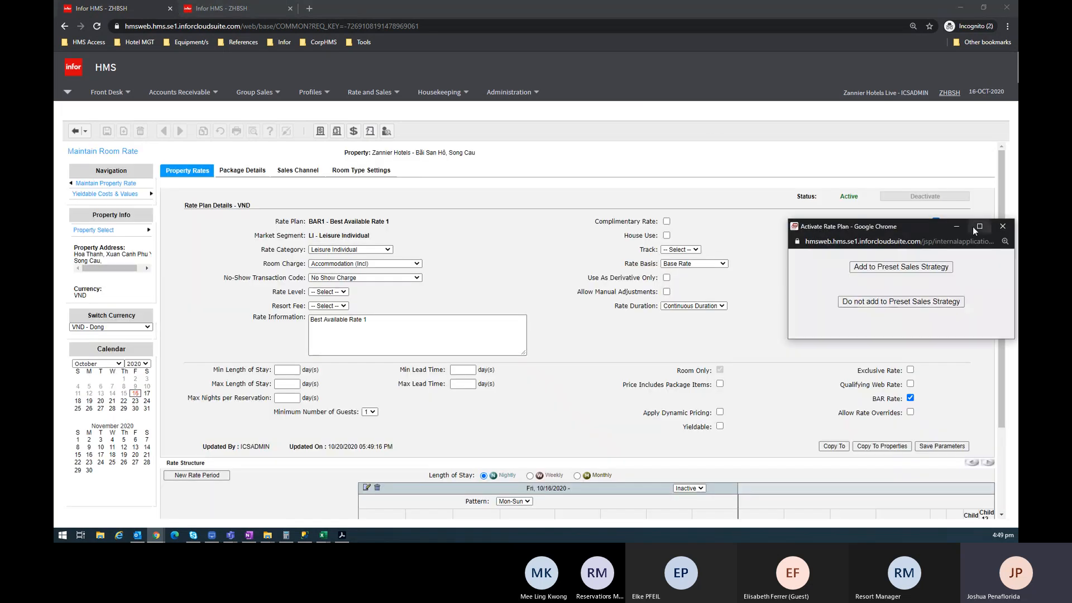
left_click(955, 227)
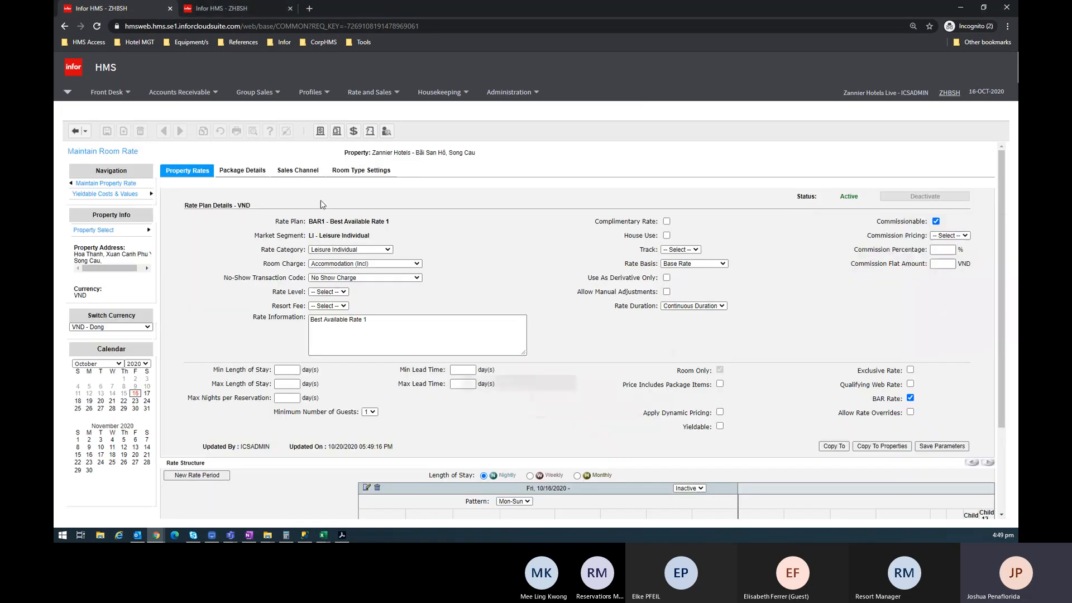
left_click(105, 184)
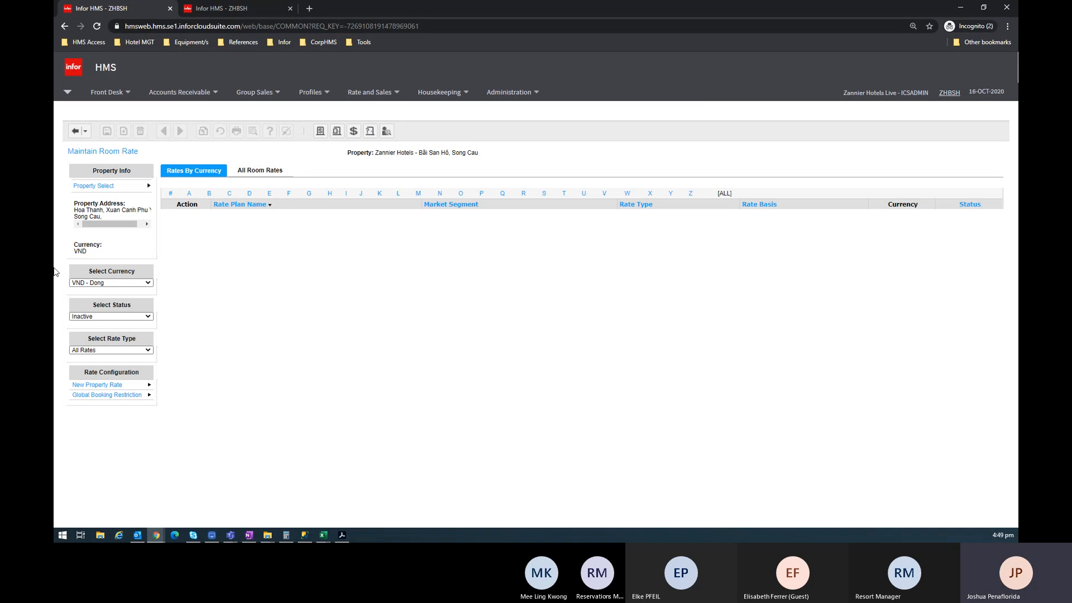
Add BAR - Best Available Rate as a new property rate with category Leisure Individual and no-show transaction code No Show Charge
left_click(95, 386)
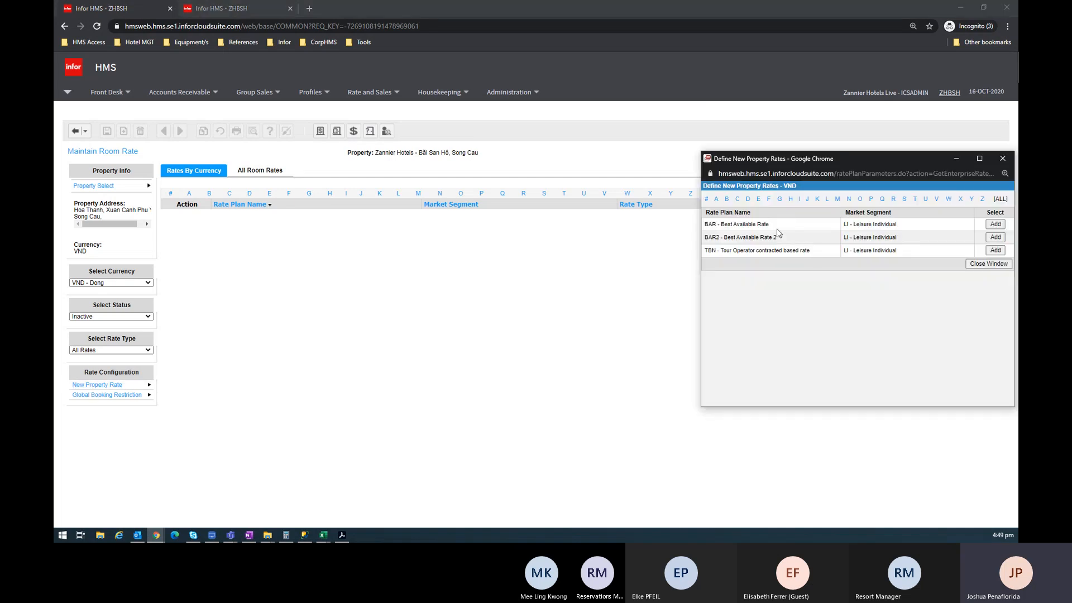
left_click(988, 227)
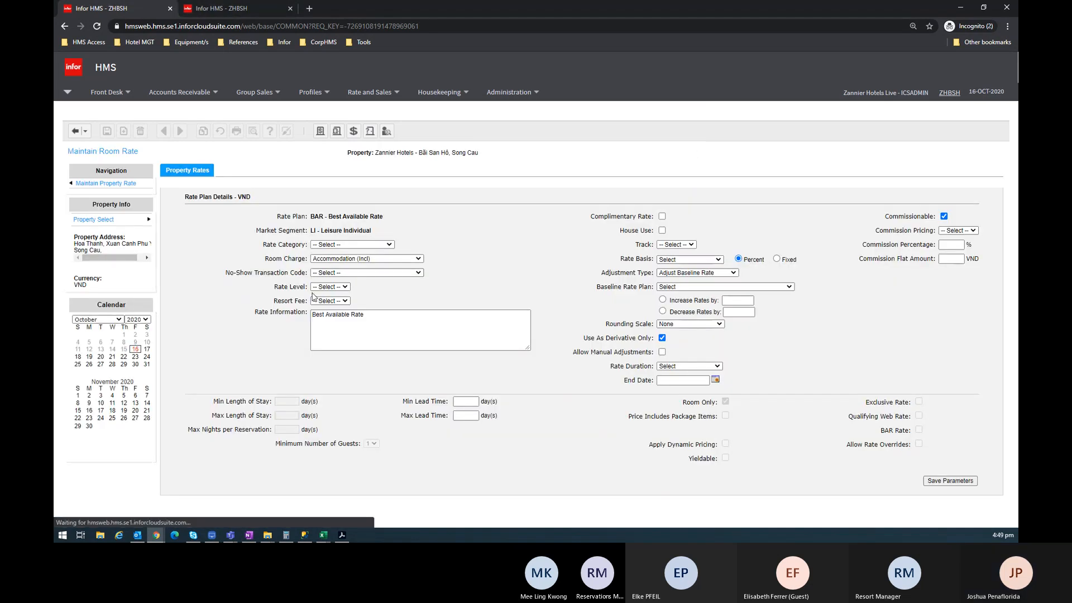
left_click(359, 245)
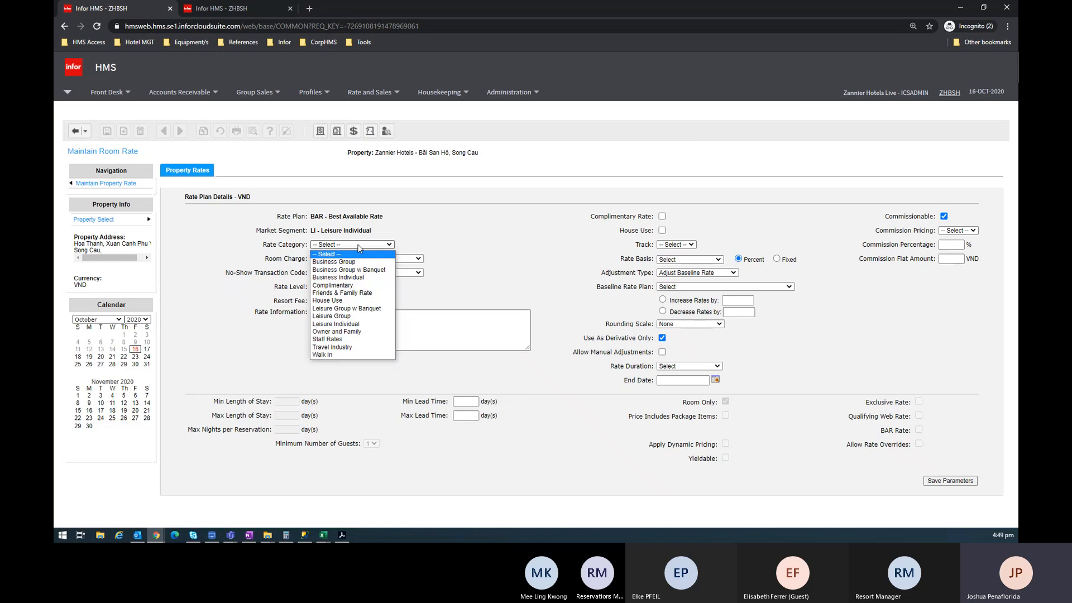
left_click(355, 323)
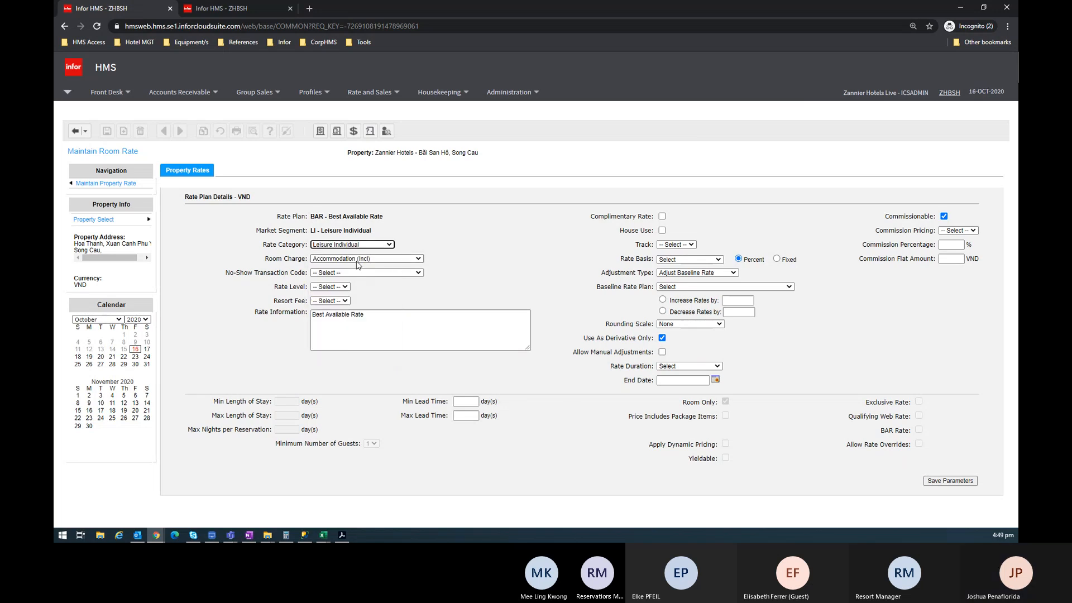
left_click(357, 272)
left_click(357, 337)
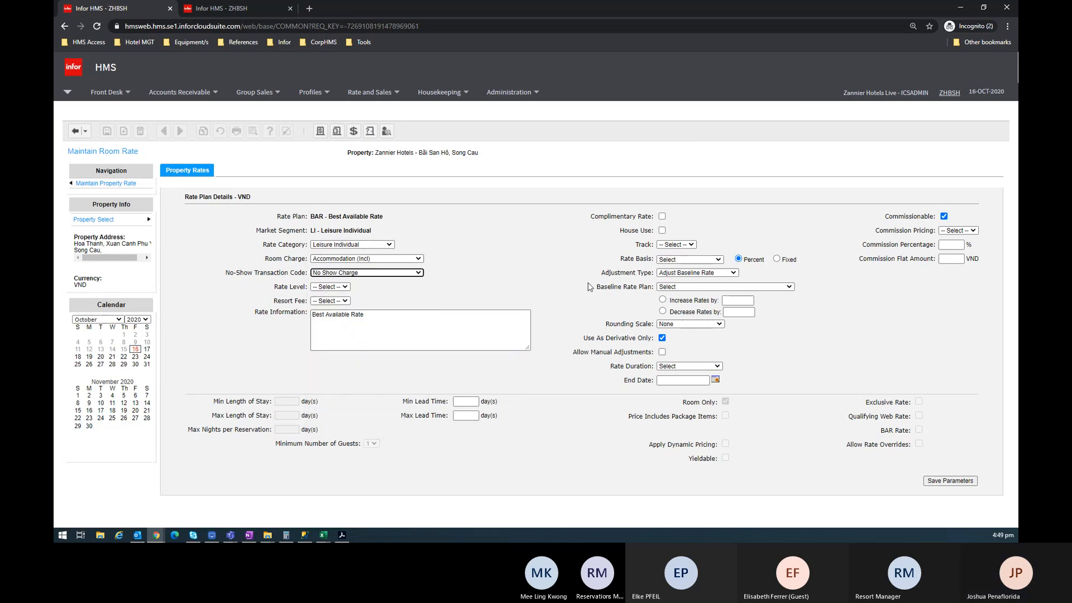
Set BAR's rate basis to Base Rate and duration to Continuous Duration, turn off derivative-only and yieldable, and save the parameters
left_click(688, 259)
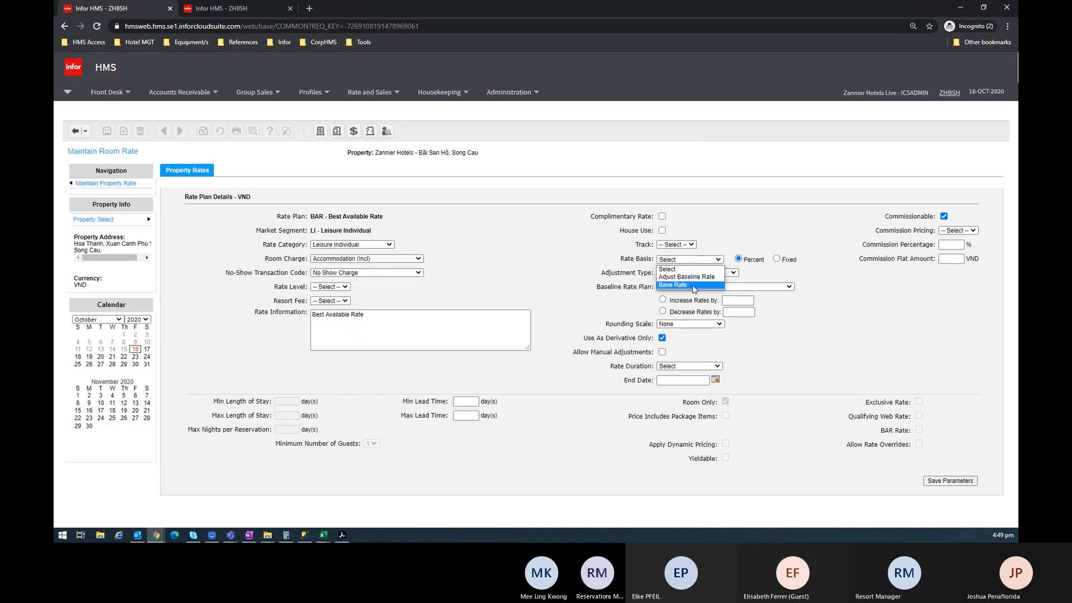
left_click(683, 285)
left_click(672, 273)
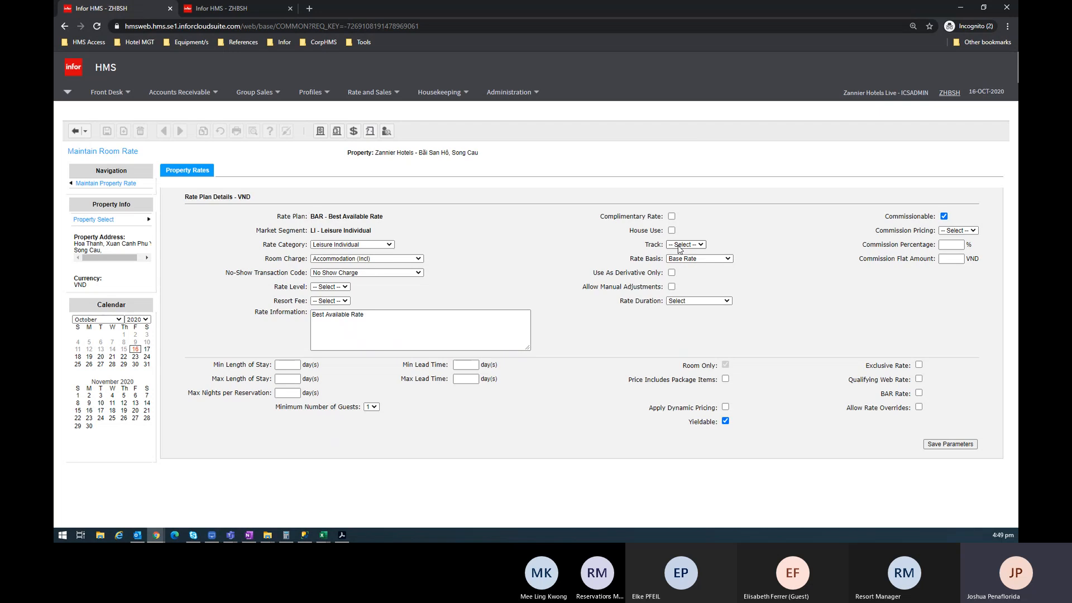
left_click(695, 302)
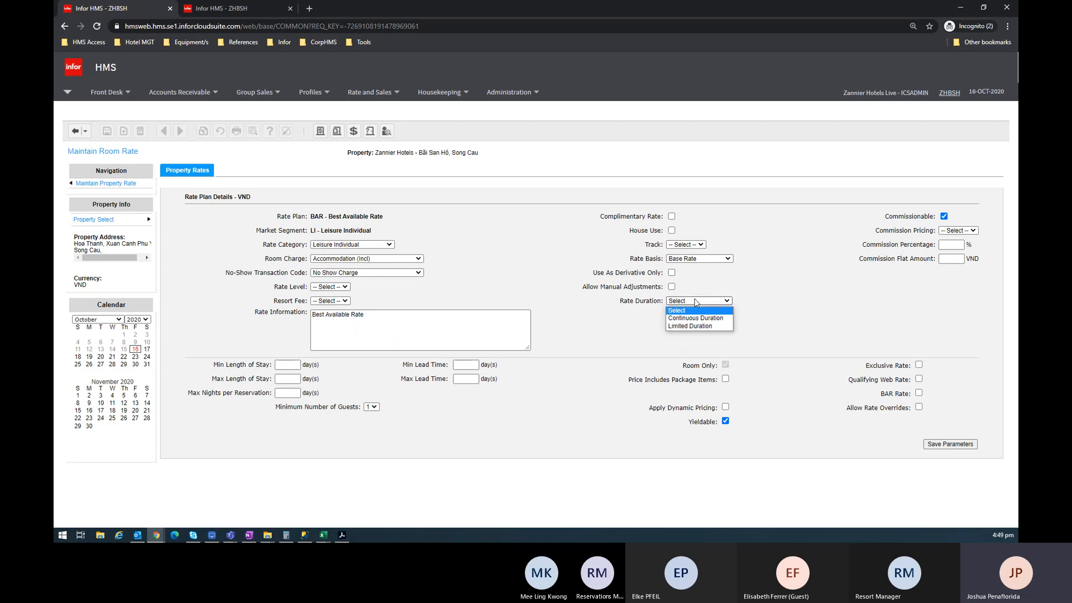
left_click(694, 318)
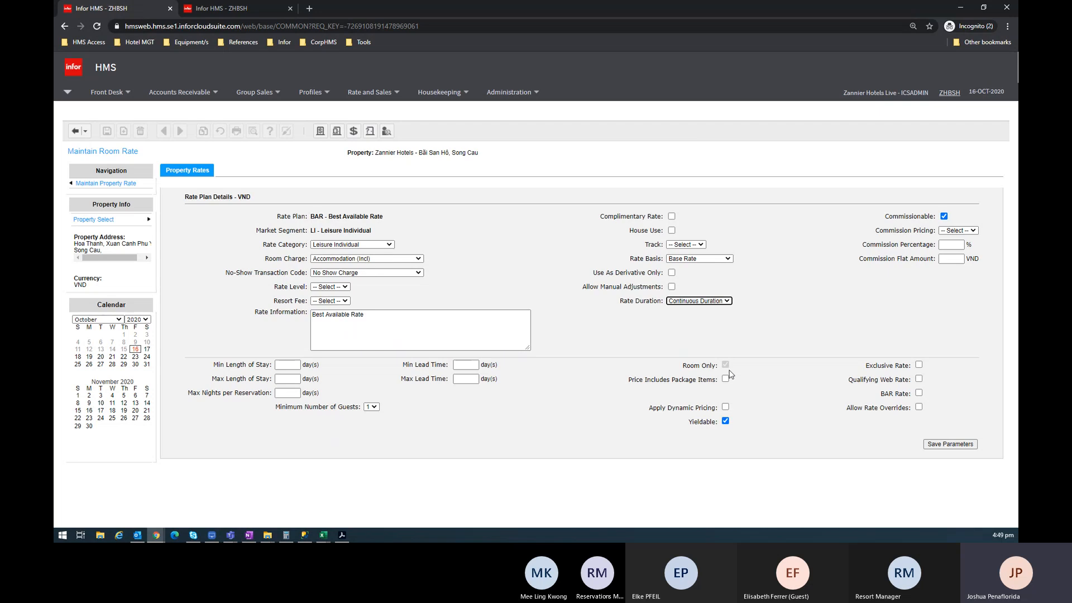
left_click(726, 421)
left_click(950, 445)
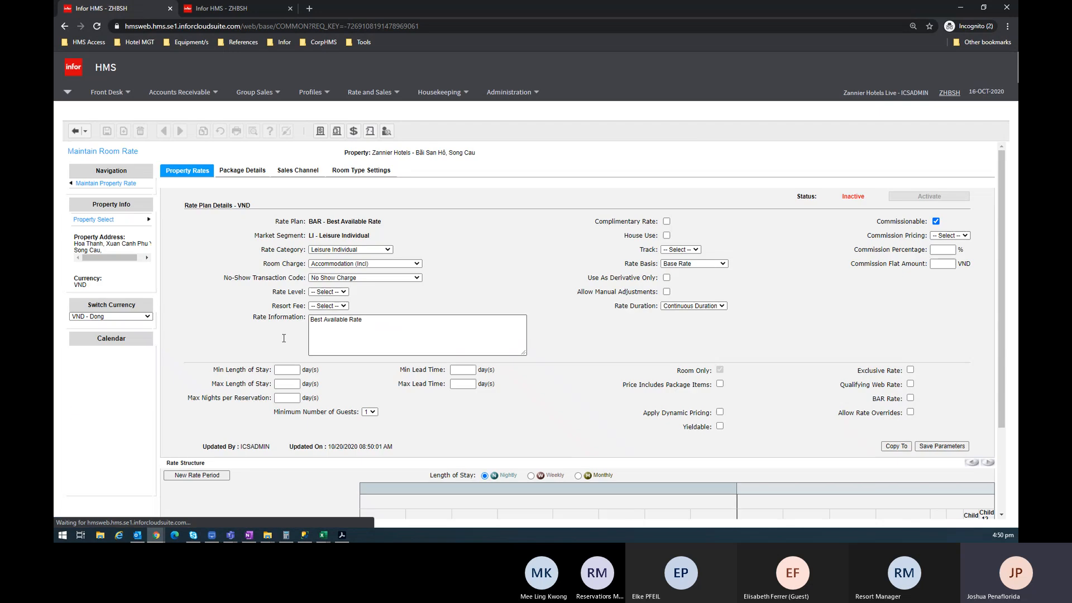
Activate the BAR rate plan and dismiss the preset sales strategy choice
scroll(290, 380, "down", 1)
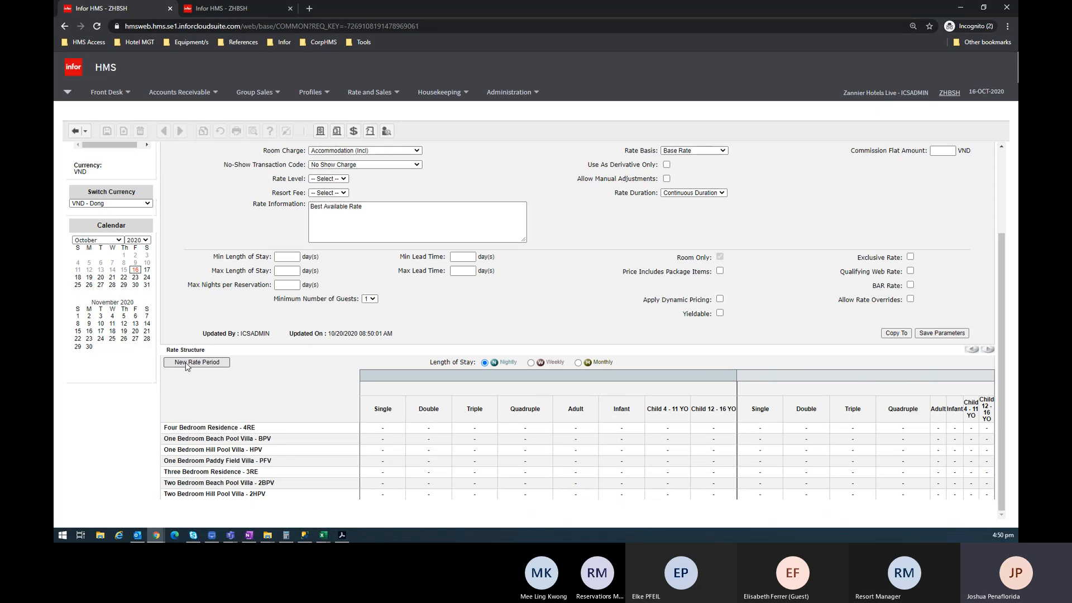
scroll(828, 385, "up", 2)
scroll(827, 385, "up", 1)
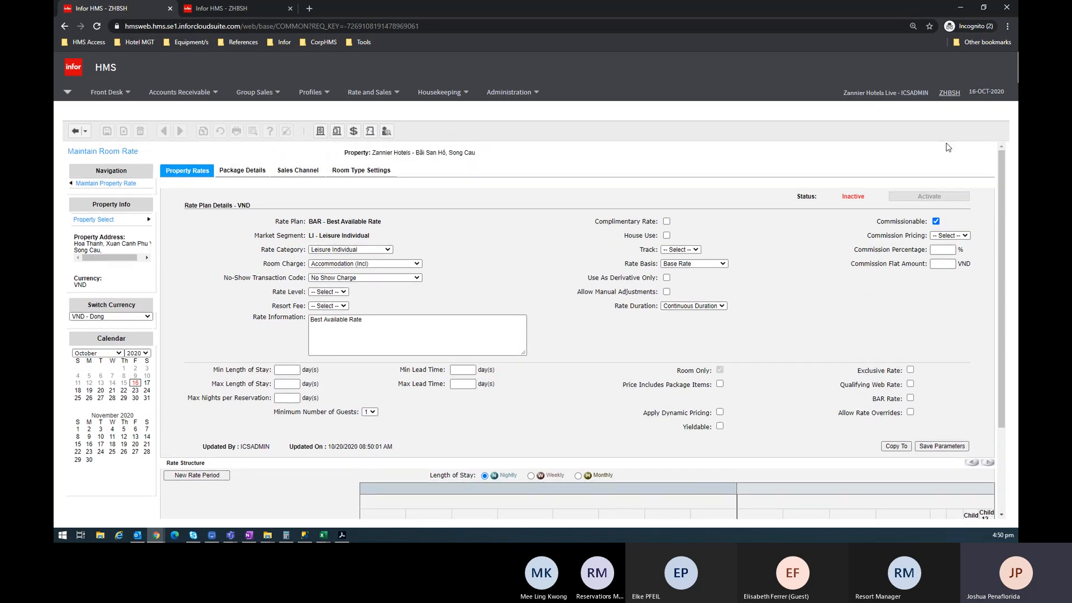
left_click(941, 197)
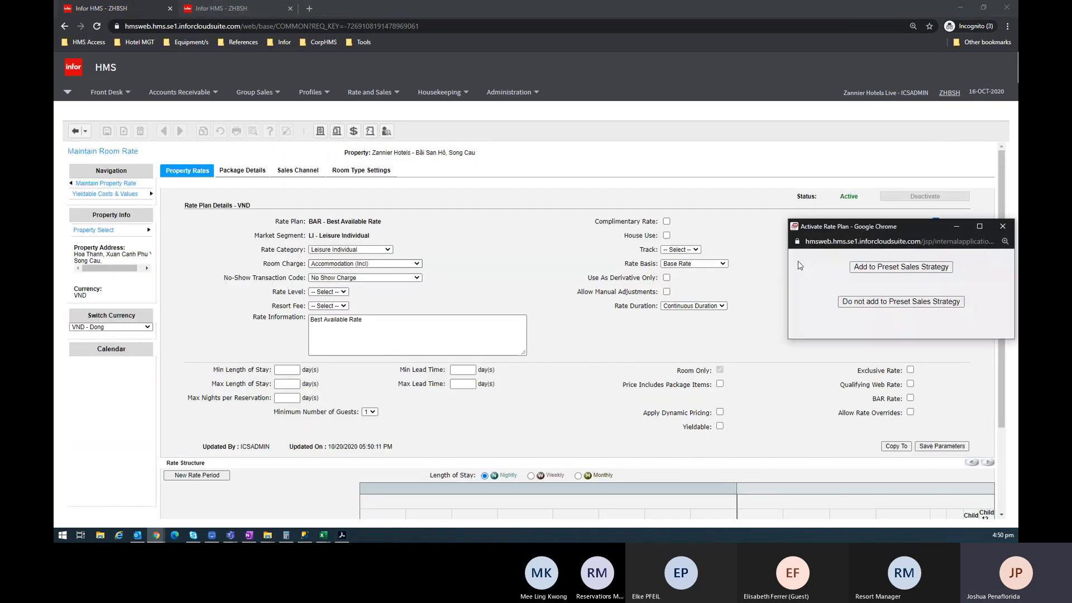
left_click(1002, 226)
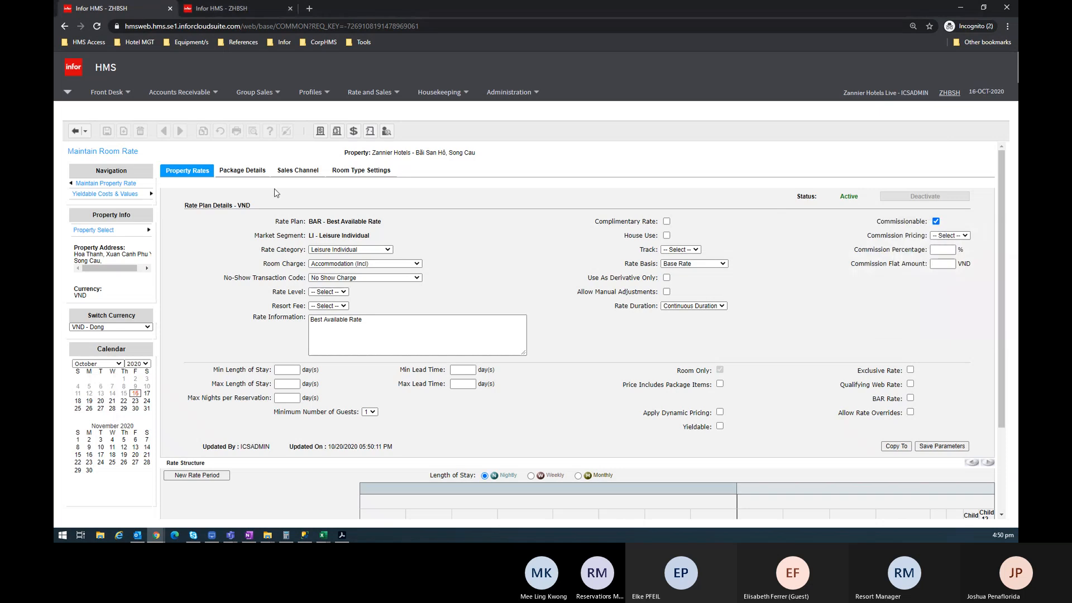
In BAR's package details, set transaction code 9999 and offset code 9998, and enable Show Tax In Package Price
left_click(242, 170)
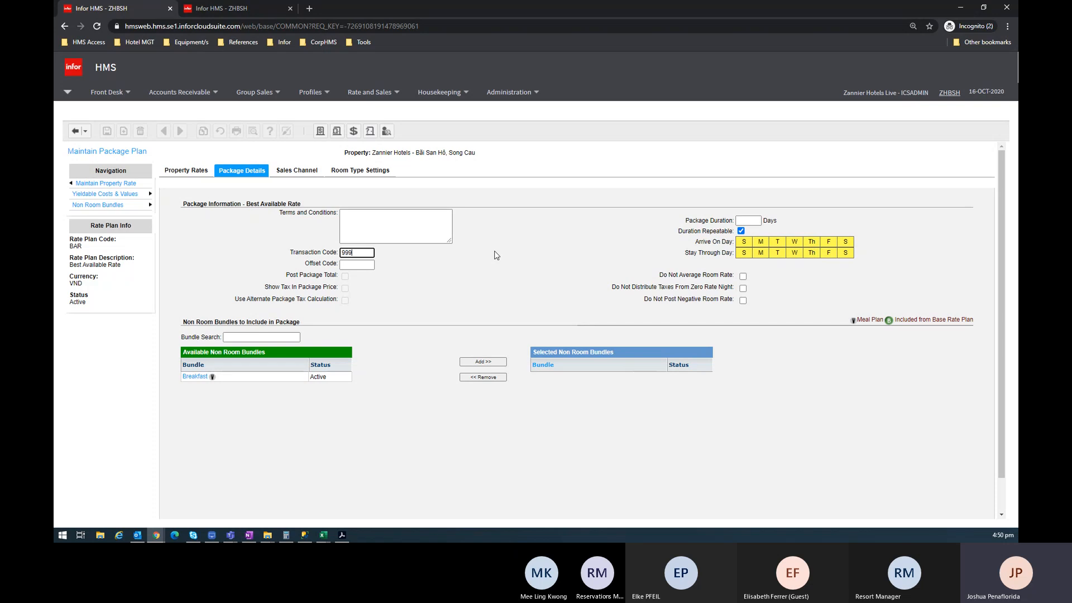
type("9999")
key("Tab")
key("Tab")
key("Tab")
left_click(344, 288)
Enable the package options against averaging room rates, distributing zero-rate-night taxes and posting negative room rates, add the Breakfast bundle, and save
left_click(742, 276)
left_click(742, 288)
left_click(742, 301)
left_click(223, 377)
left_click(483, 362)
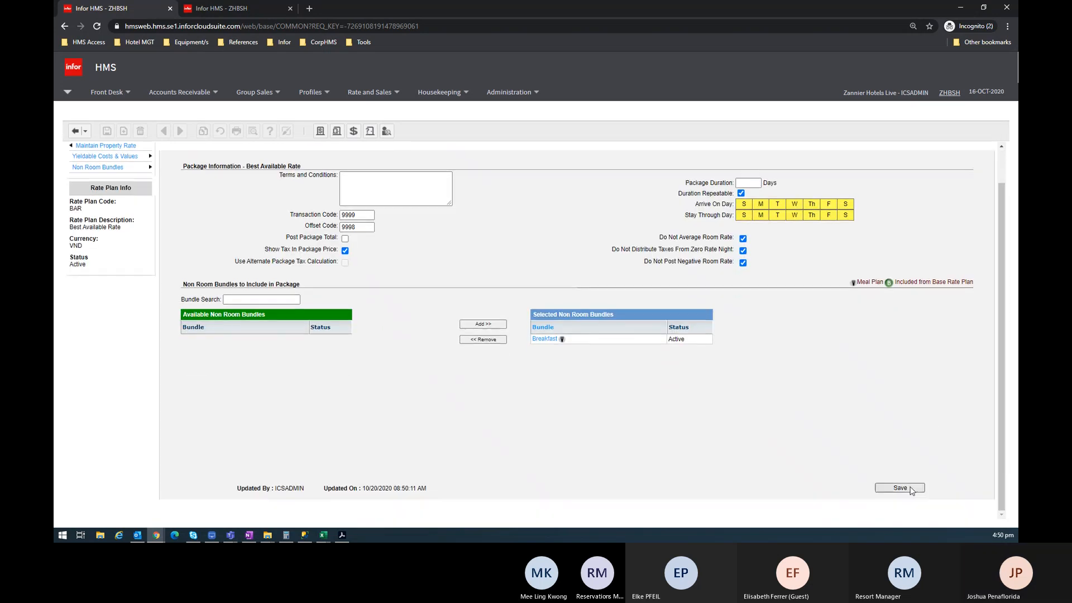
Allow manual adjustments on the BAR property rate and save its parameters
left_click(186, 171)
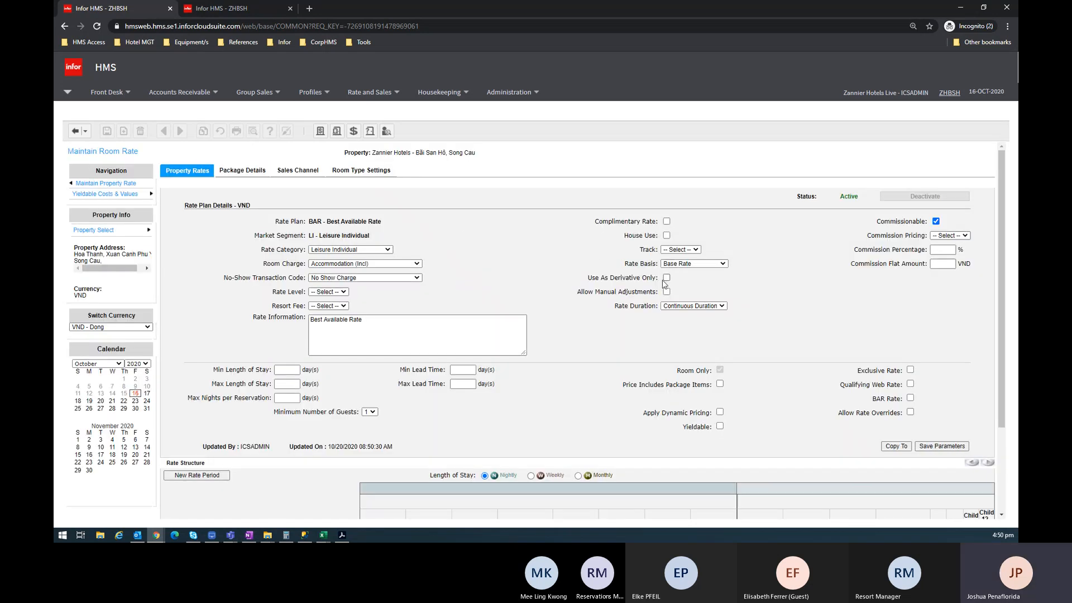
left_click(667, 292)
left_click(931, 446)
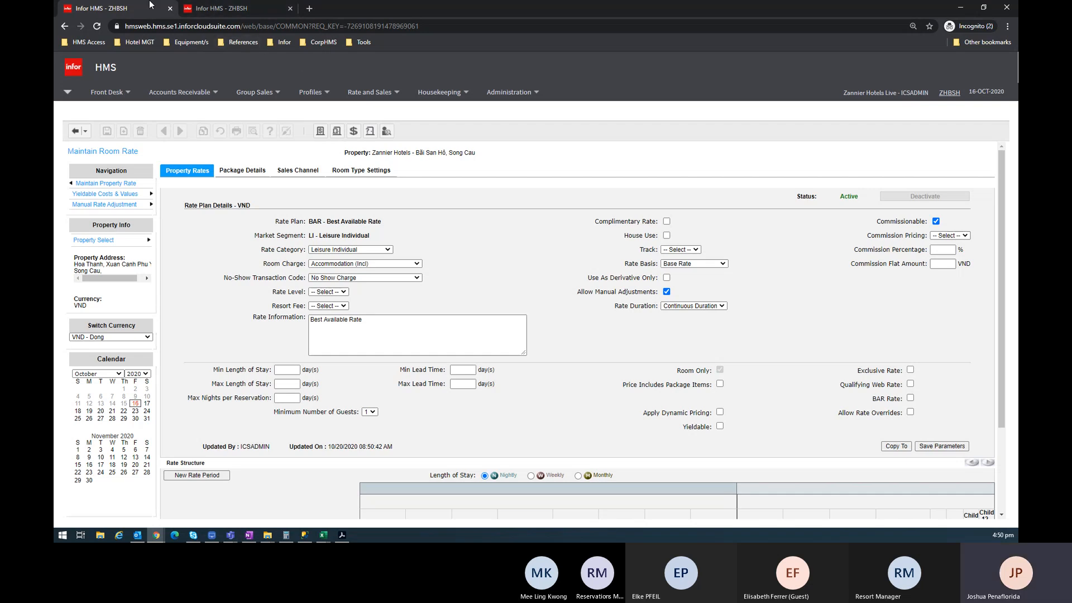
Open the Best Available Rate configuration under revenue management
left_click(382, 90)
mouse_move(385, 187)
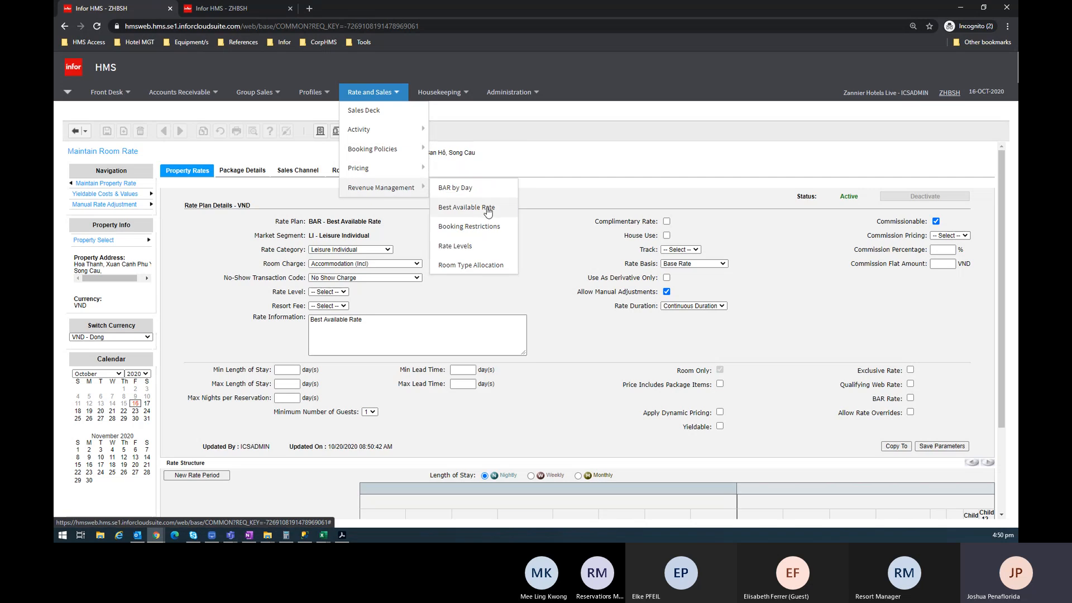
left_click(488, 211)
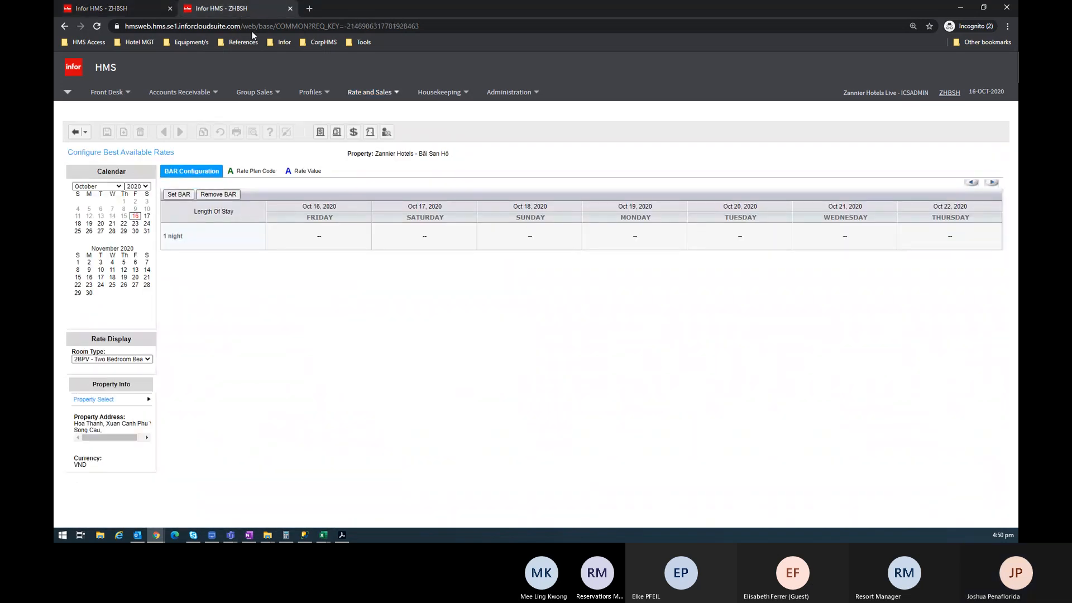
Open the property configuration for ZHBSH in the second HMS browser tab
left_click(509, 92)
mouse_move(535, 159)
mouse_move(561, 218)
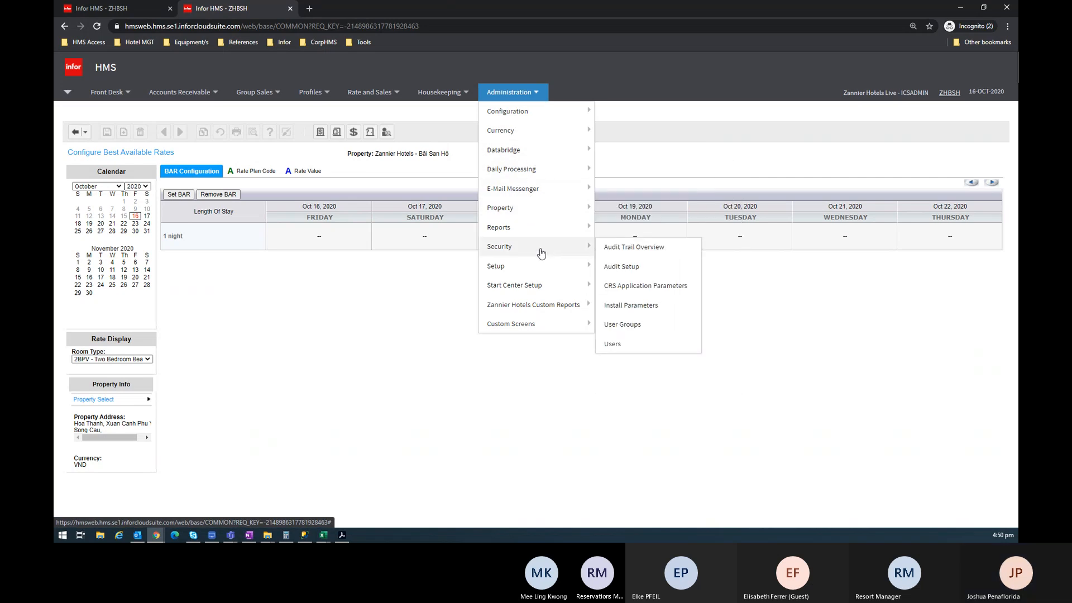
mouse_move(534, 271)
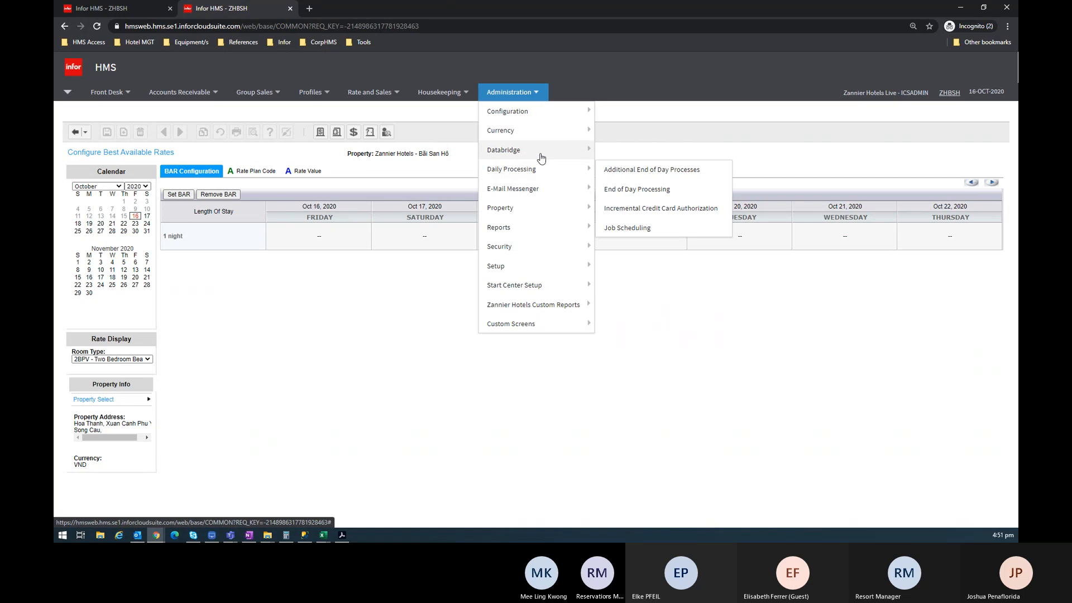
mouse_move(536, 128)
mouse_move(530, 206)
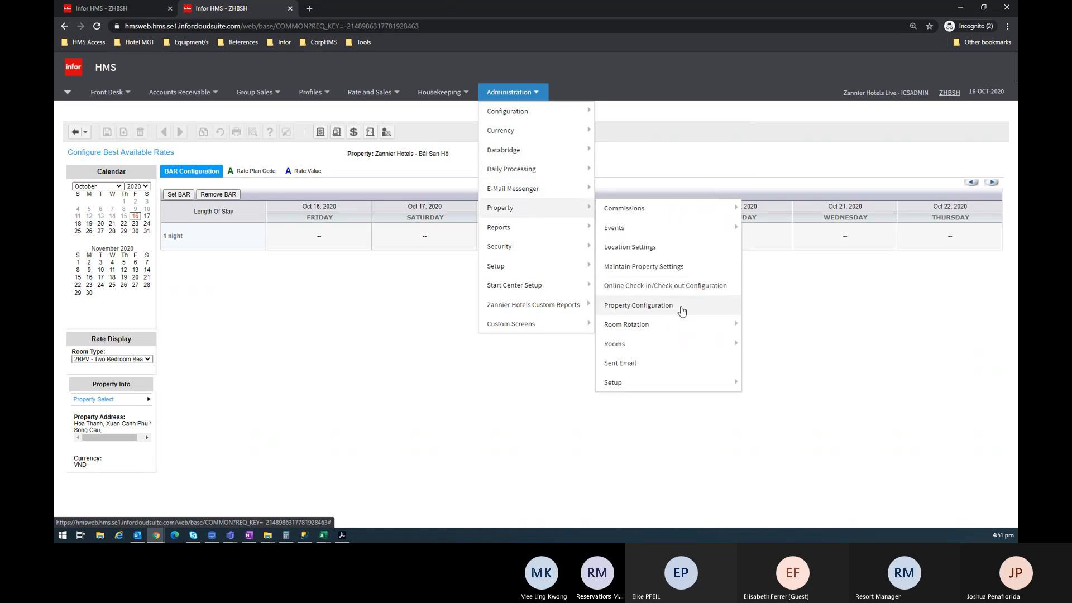
left_click(638, 304)
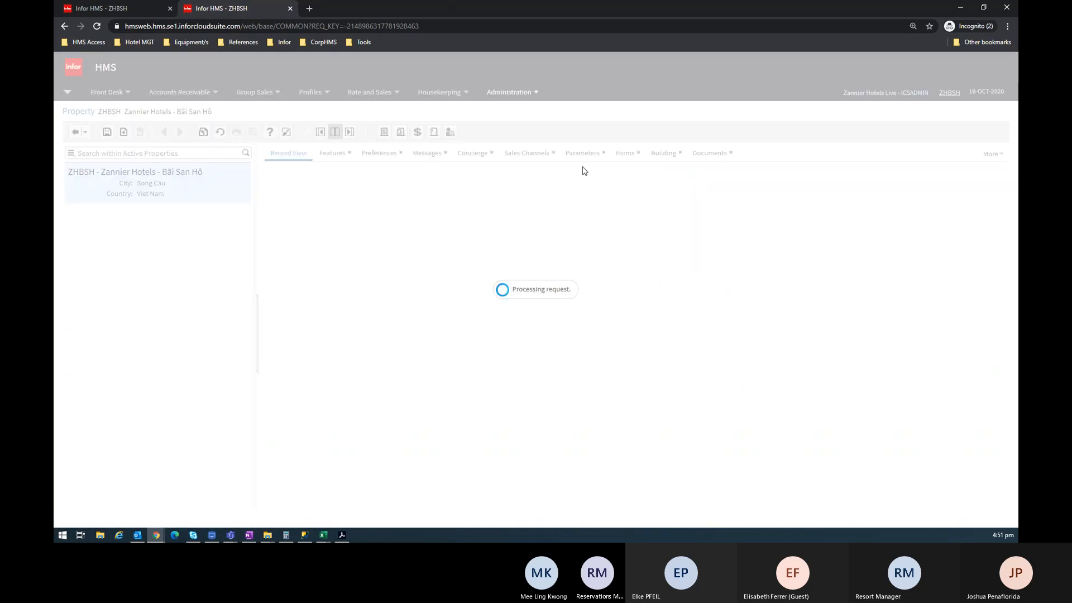
Filter the property parameters by ALTER, set the ALTERNATEBAR value to BAR and save it
left_click(580, 159)
left_click(337, 204)
type("ALTER")
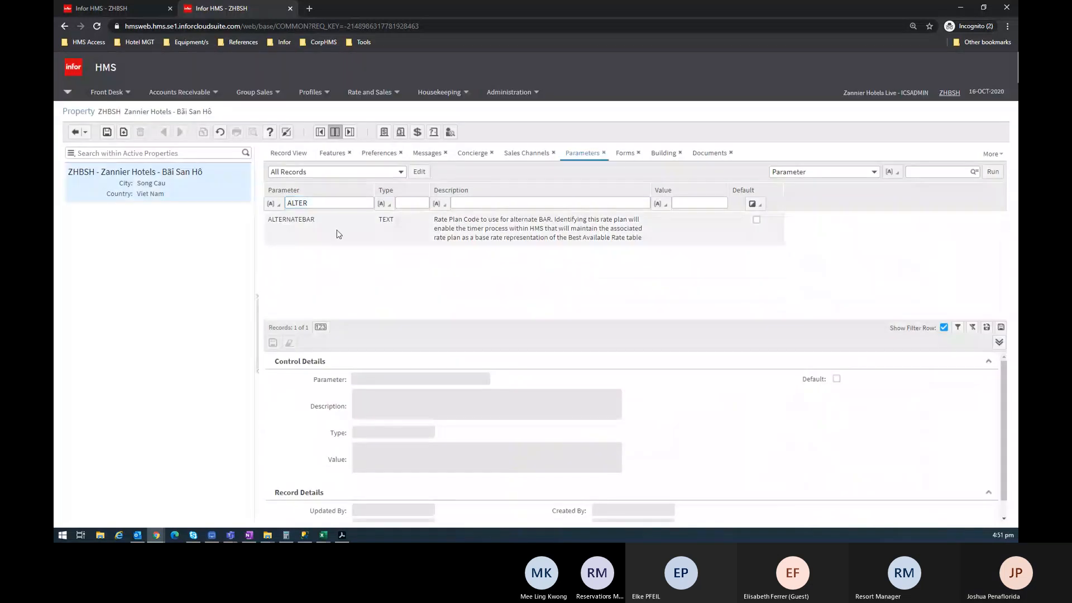
left_click(480, 456)
type("BAR")
left_click(273, 342)
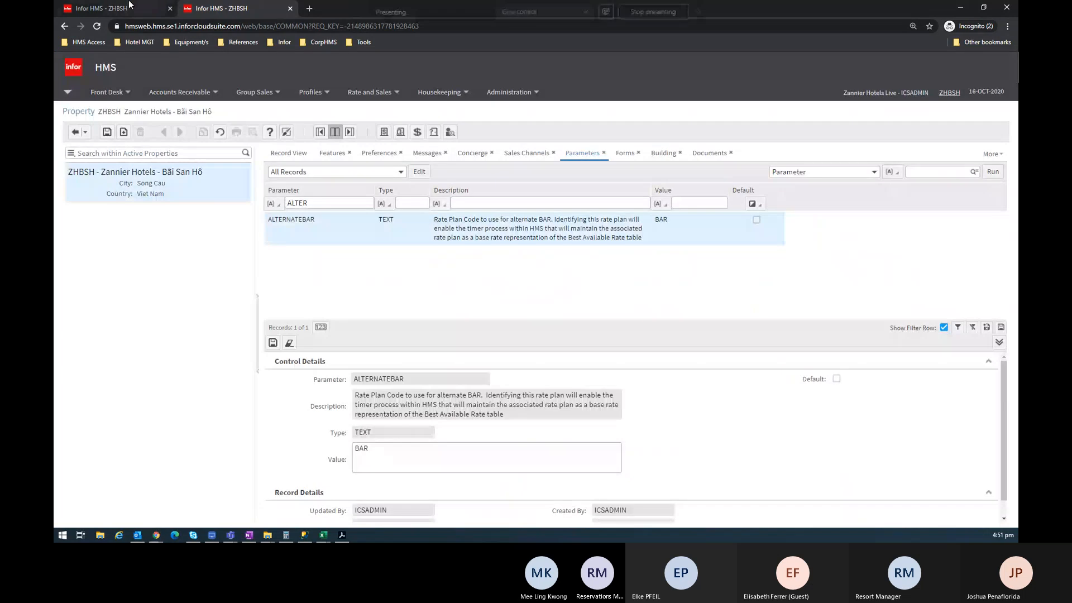
Return to the Best Available Rates configuration and check which rate plans are offered for setting the BAR on 10/16/2020
left_click(159, 8)
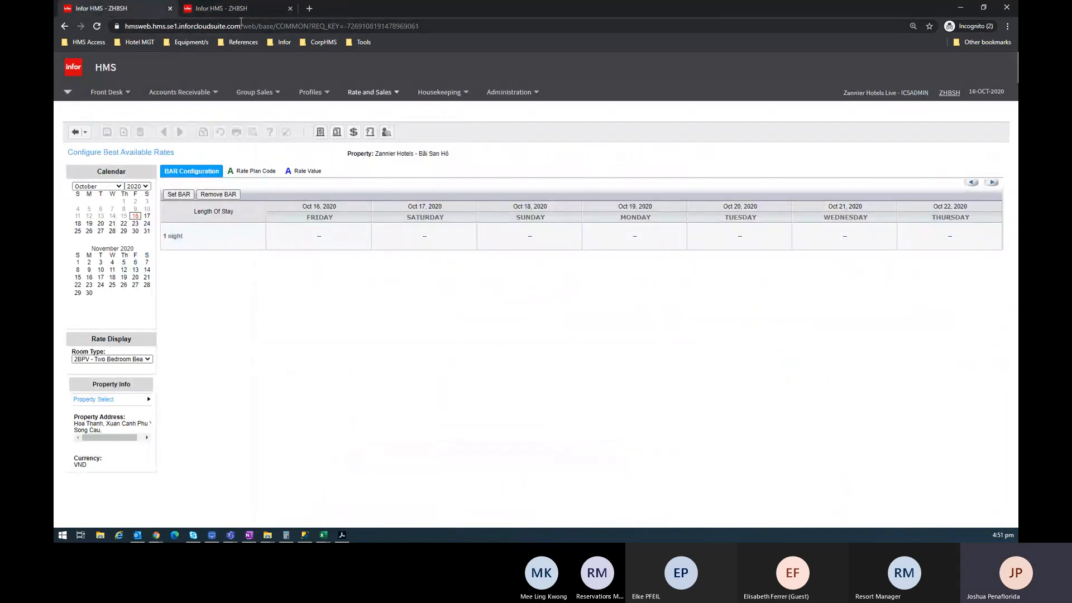
left_click(186, 196)
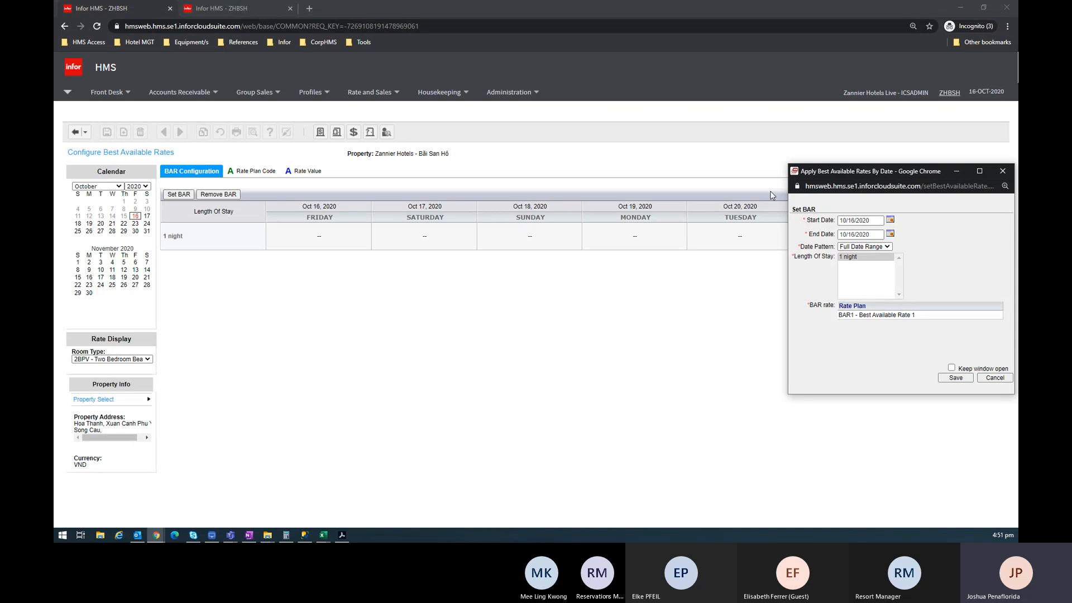
left_click_drag(868, 177, 581, 160)
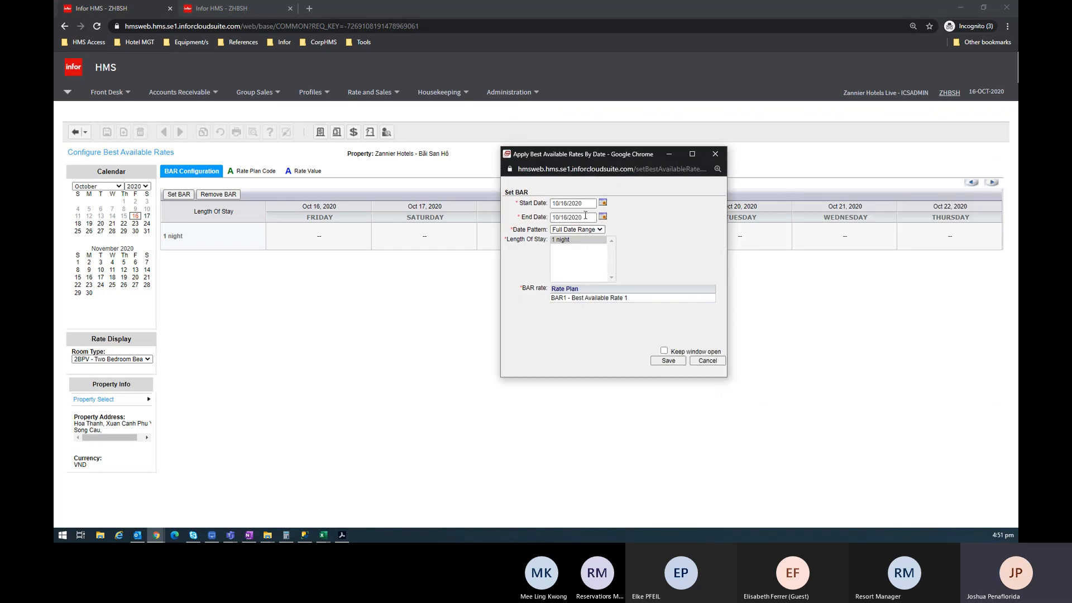
left_click(611, 300)
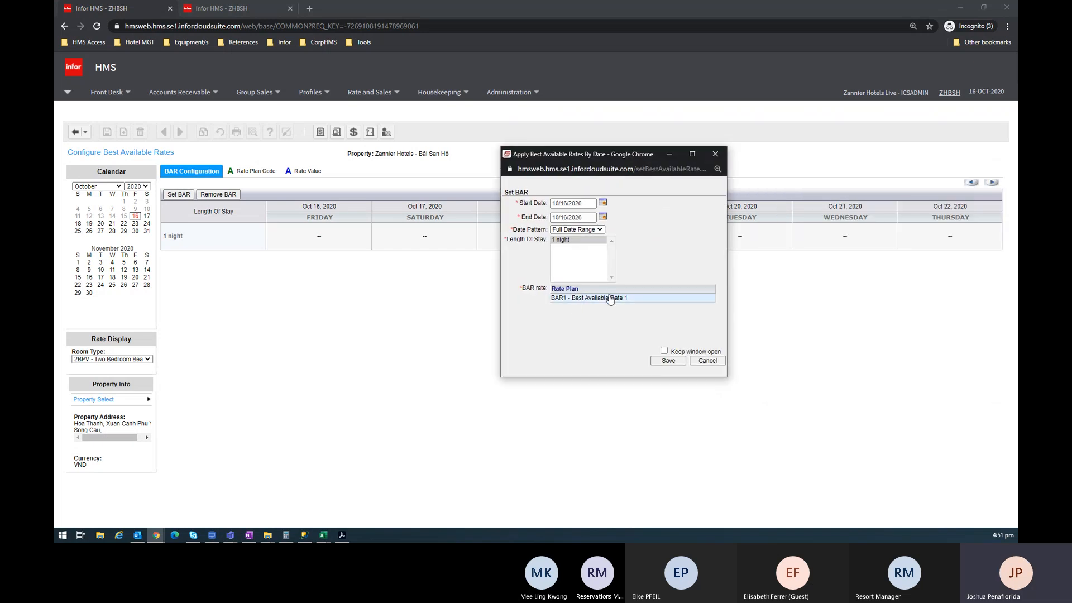
Open the room rates of the BAR1 - Best Available Rate 1 plan in the second HMS browser tab
left_click(250, 17)
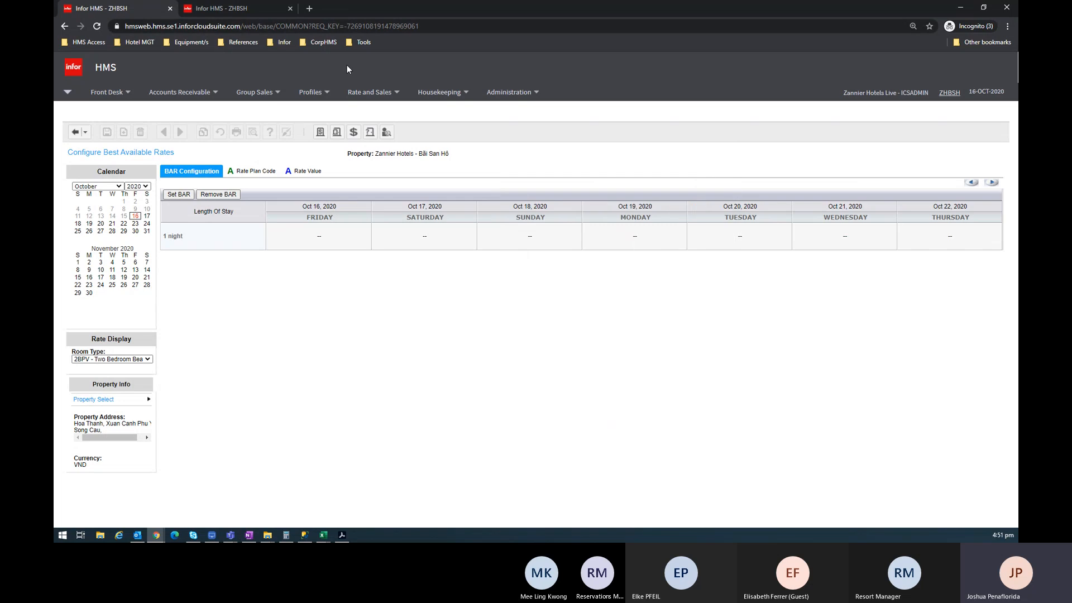
left_click(240, 10)
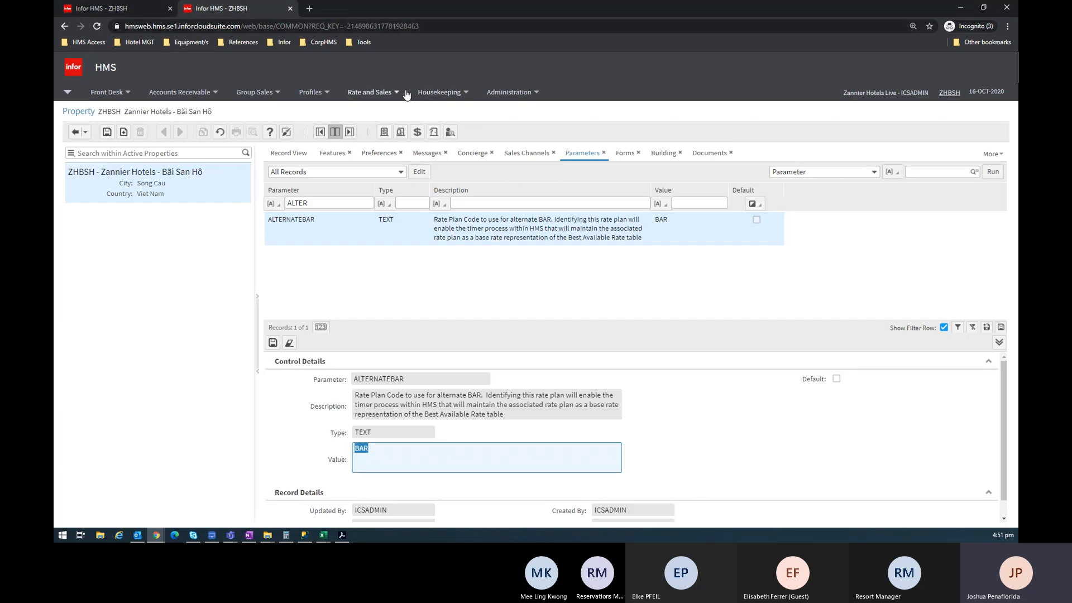
left_click(371, 92)
mouse_move(391, 169)
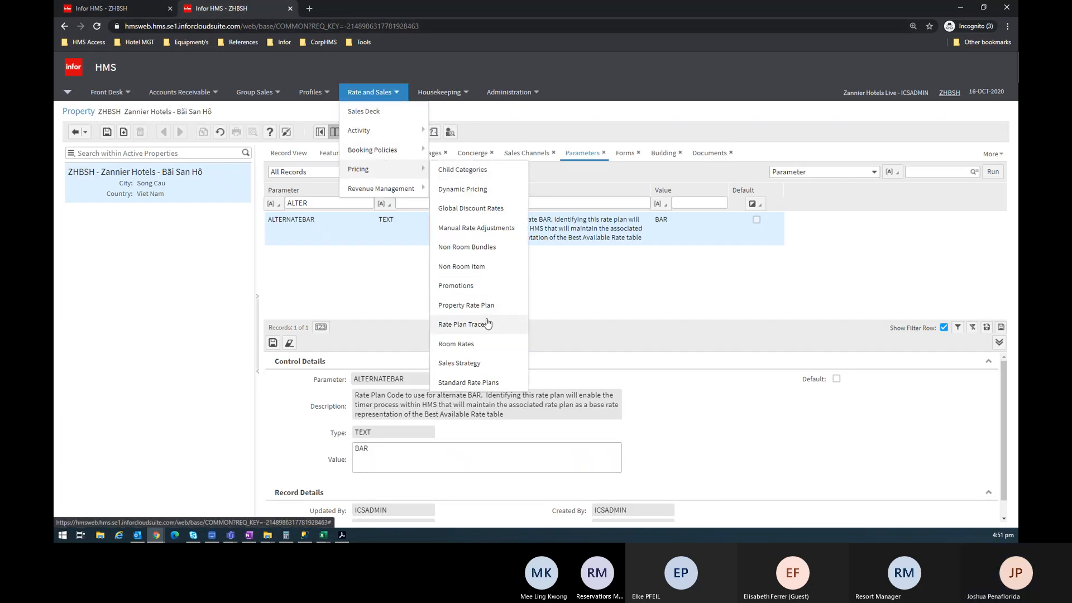
left_click(475, 344)
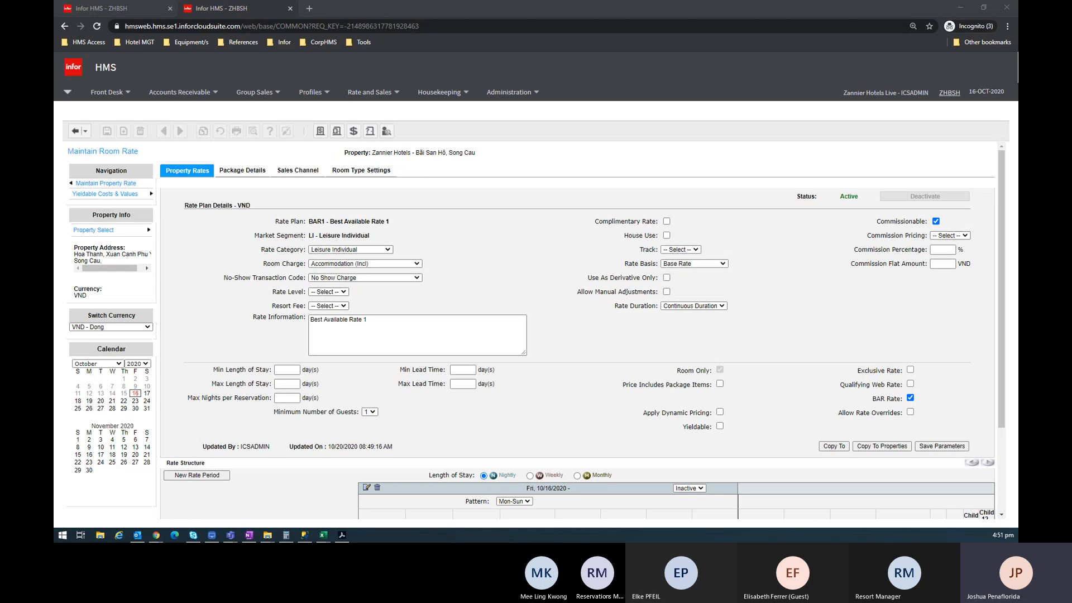
Set BAR1 - Best Available Rate 1 as the BAR for 10/16/2020 with a 1-night stay, save, and check the BAR configuration
left_click(575, 299)
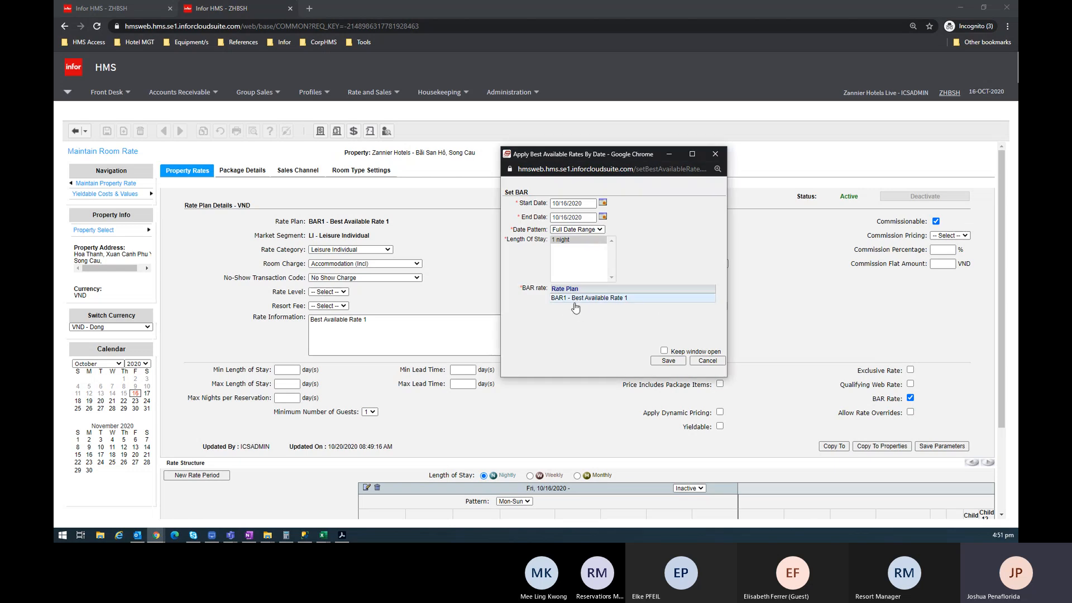
left_click(611, 304)
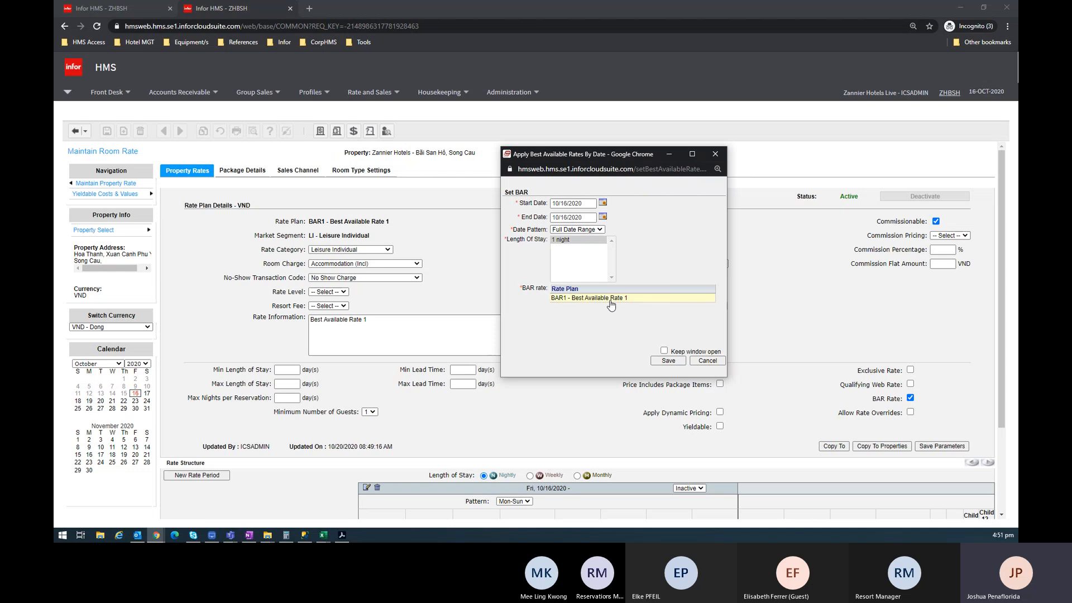
left_click(665, 361)
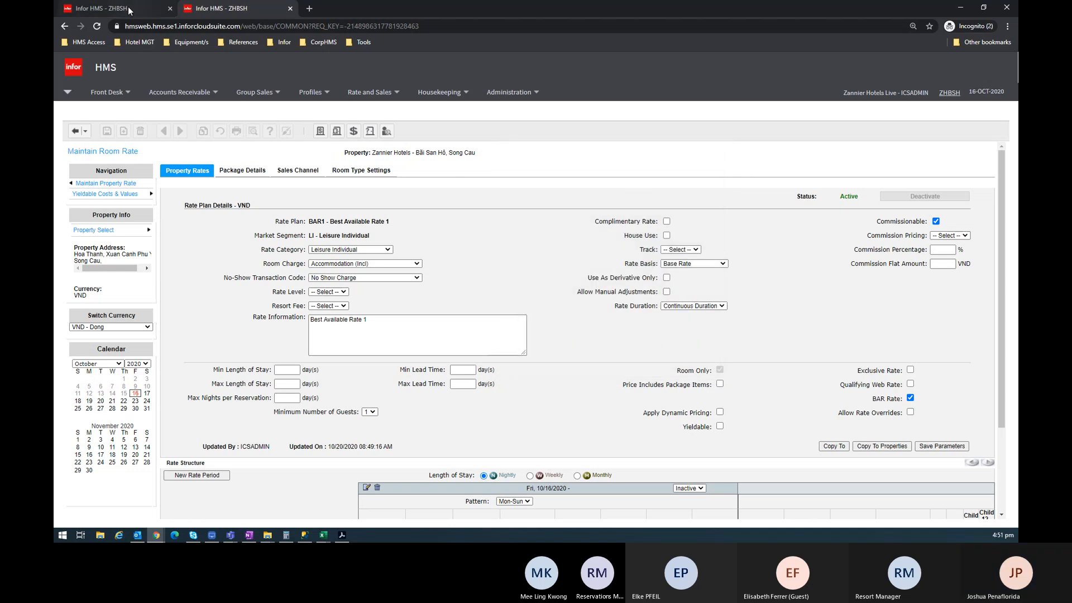
left_click(129, 9)
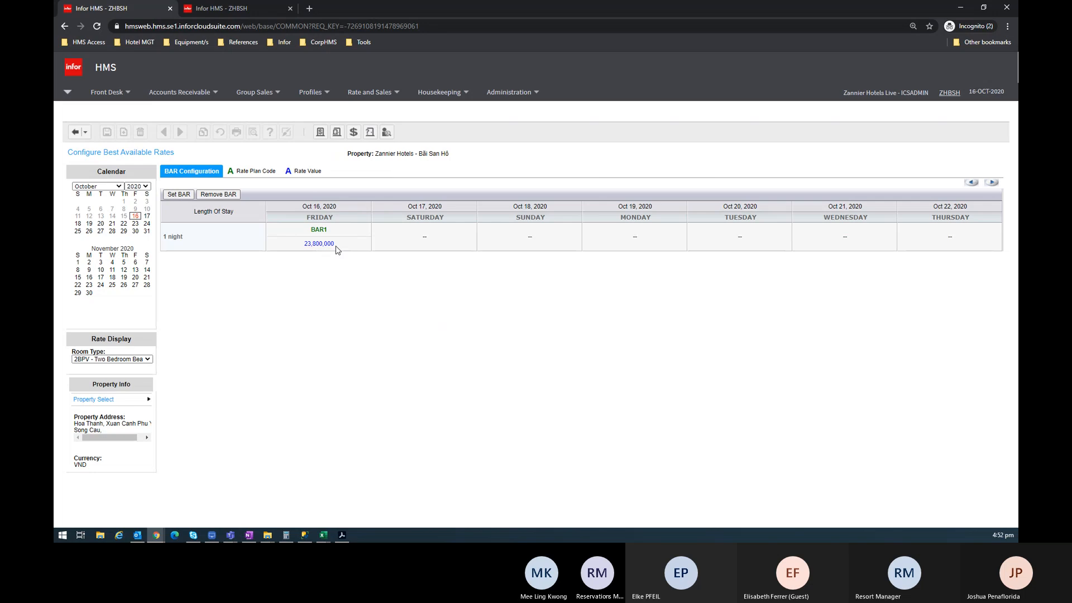
Set BAR1's rate period starting 10/16/2020 to Active and dismiss the preset sales strategy prompt without choosing an option
left_click(212, 10)
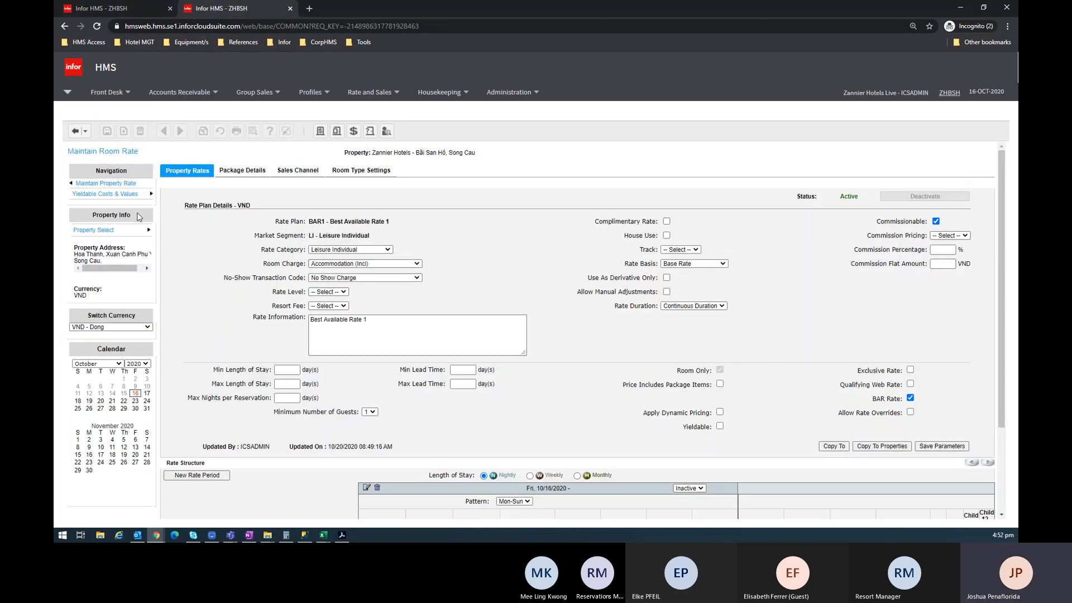
scroll(898, 293, "down", 2)
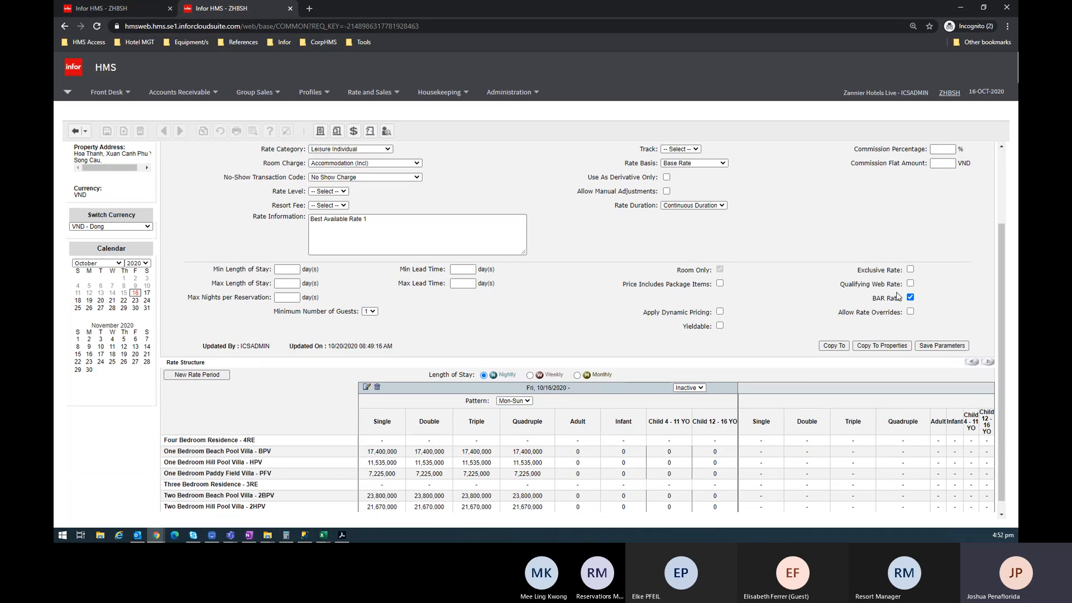
left_click(683, 387)
left_click(683, 397)
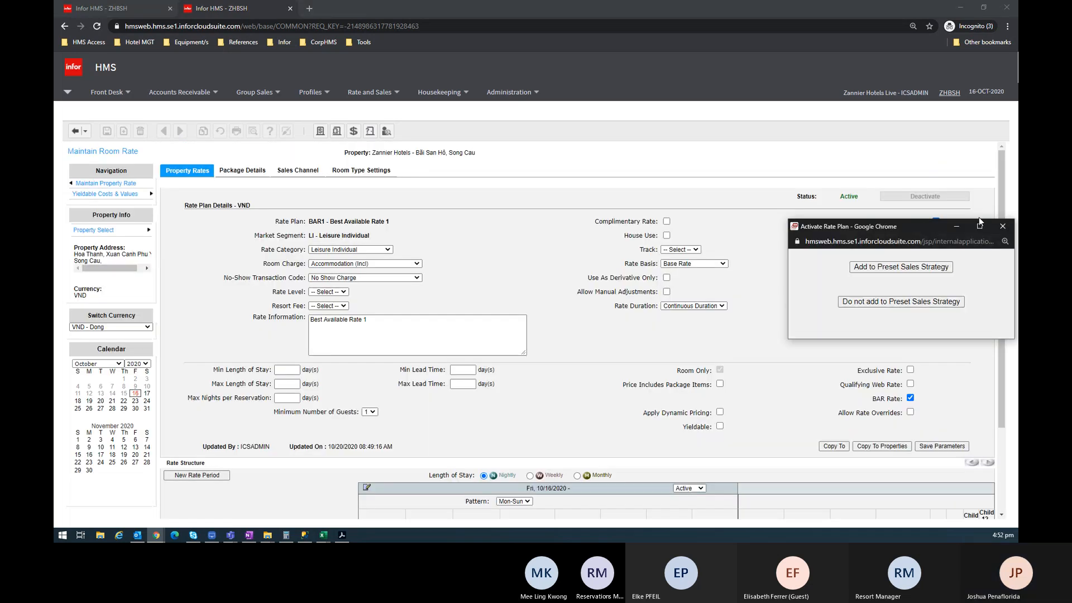
left_click(958, 226)
scroll(618, 371, "down", 2)
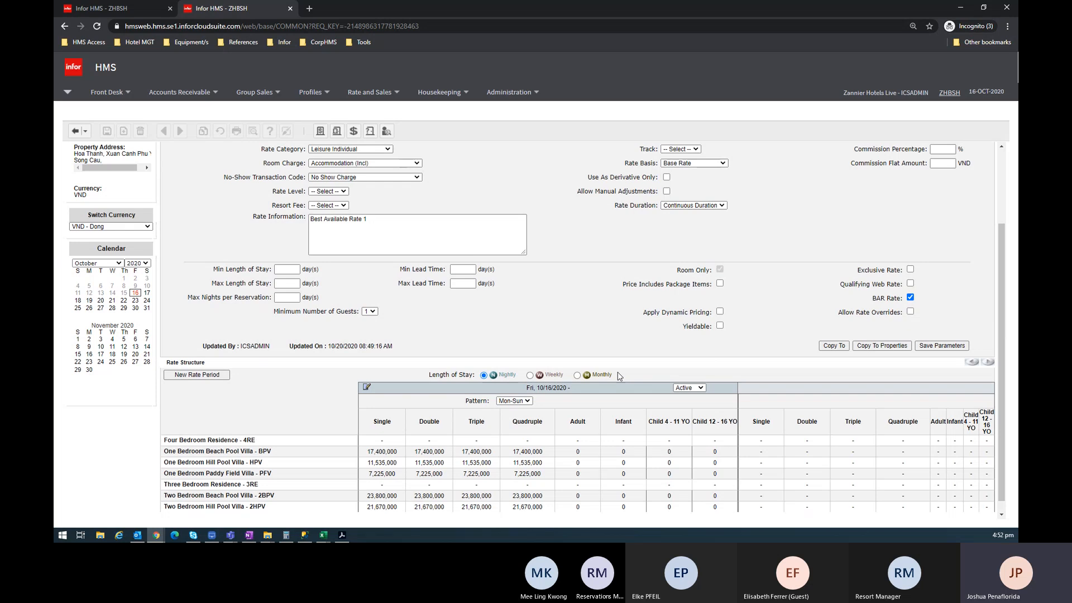
left_click_drag(869, 227, 433, 161)
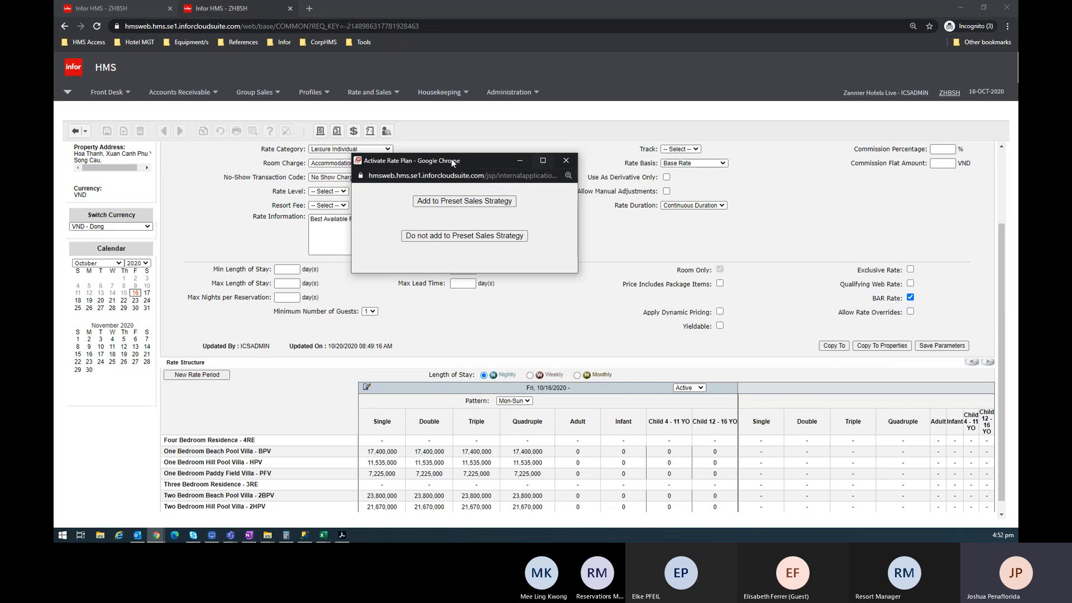
left_click_drag(471, 157, 487, 255)
scroll(621, 264, "up", 2)
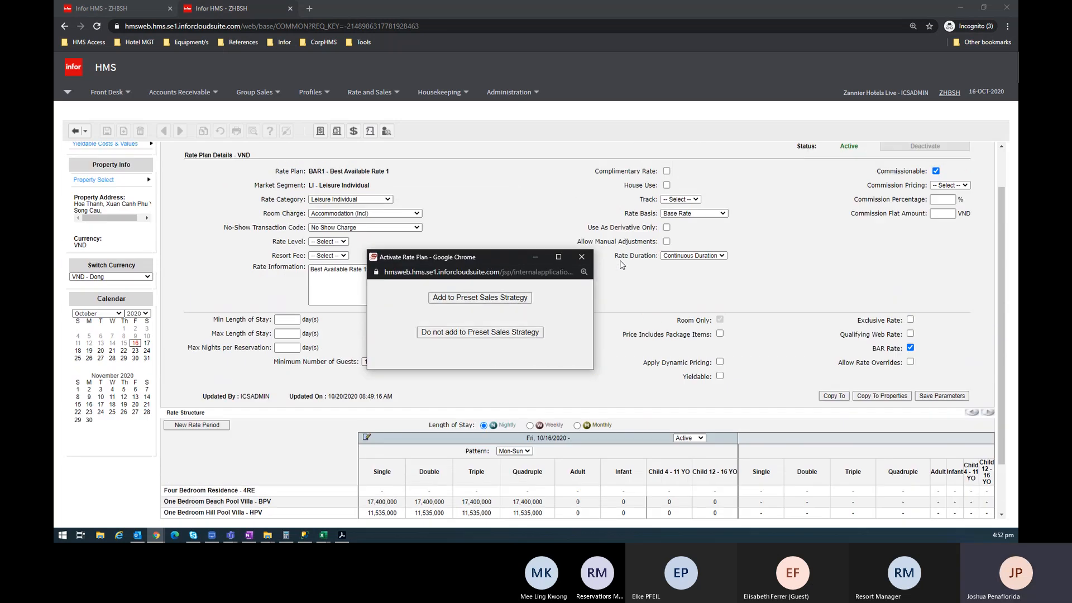
scroll(621, 264, "up", 1)
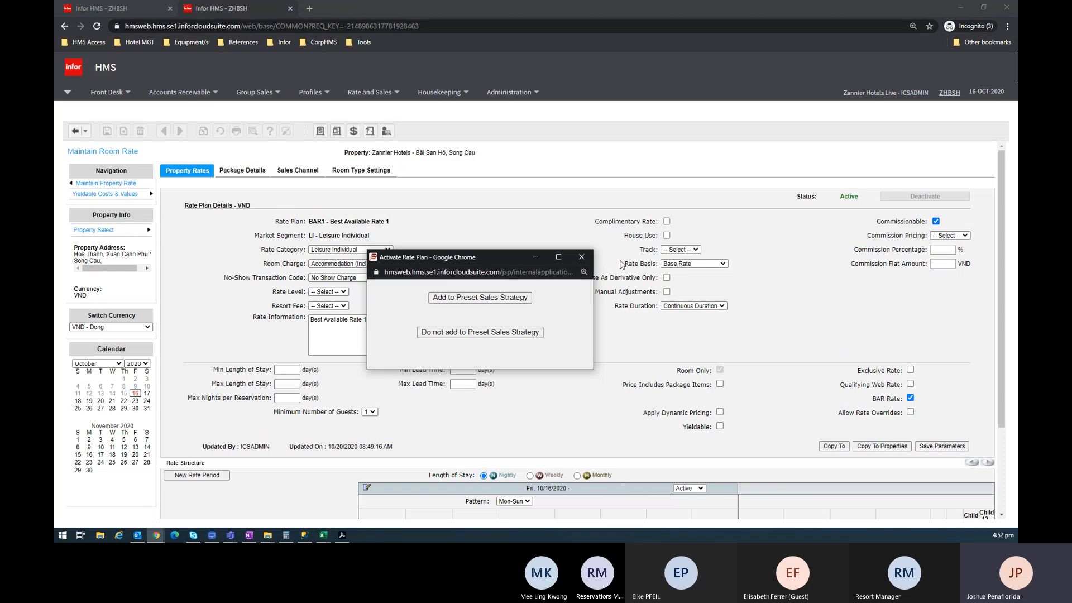
left_click(579, 256)
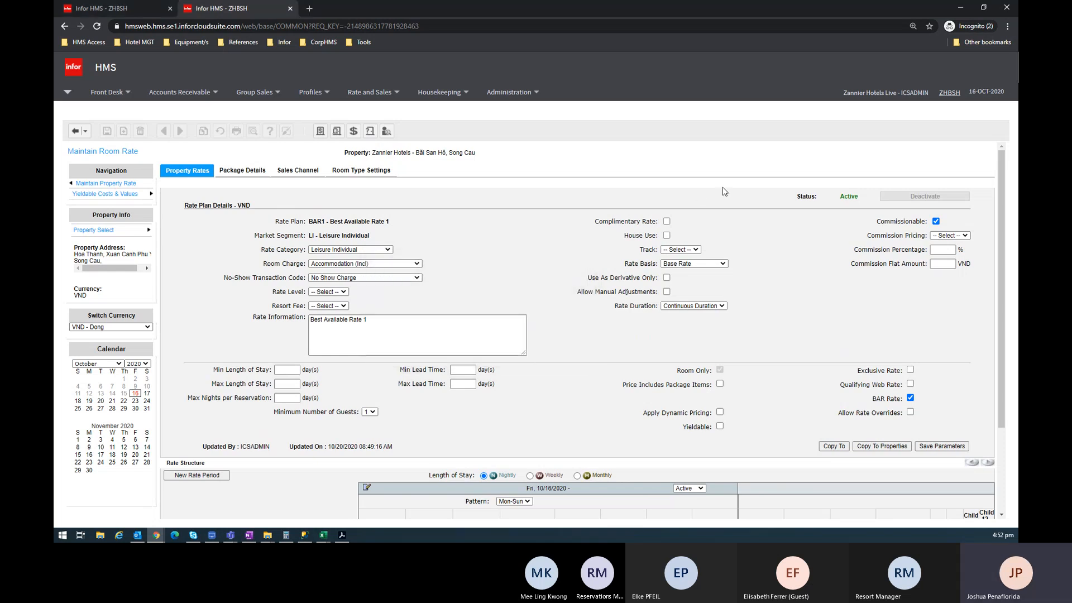
Open the CONDMC sales strategy for editing from the pricing sales strategy list
left_click(509, 93)
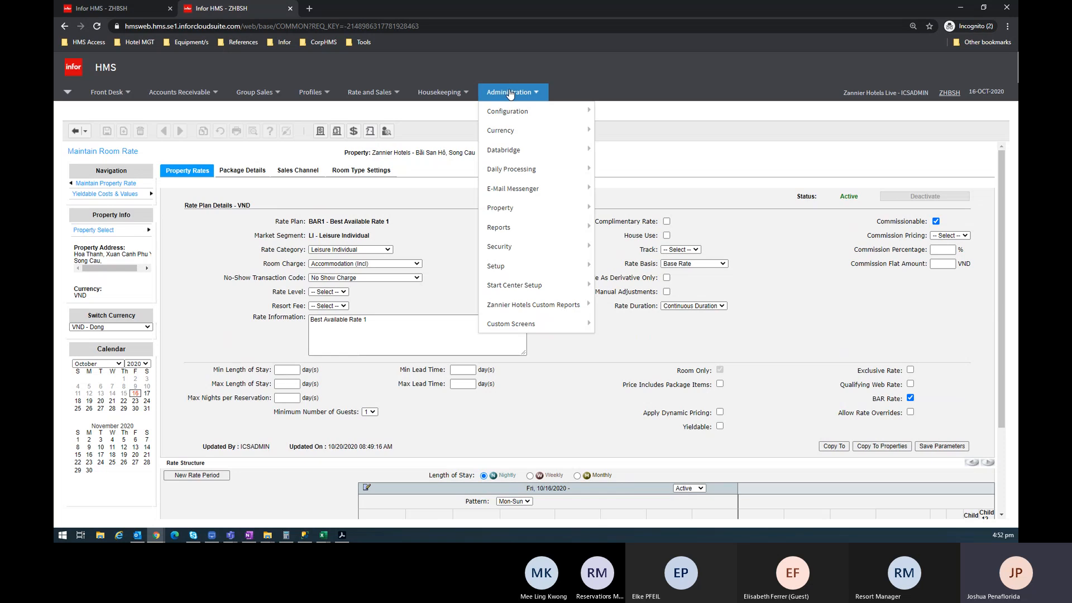
left_click(373, 93)
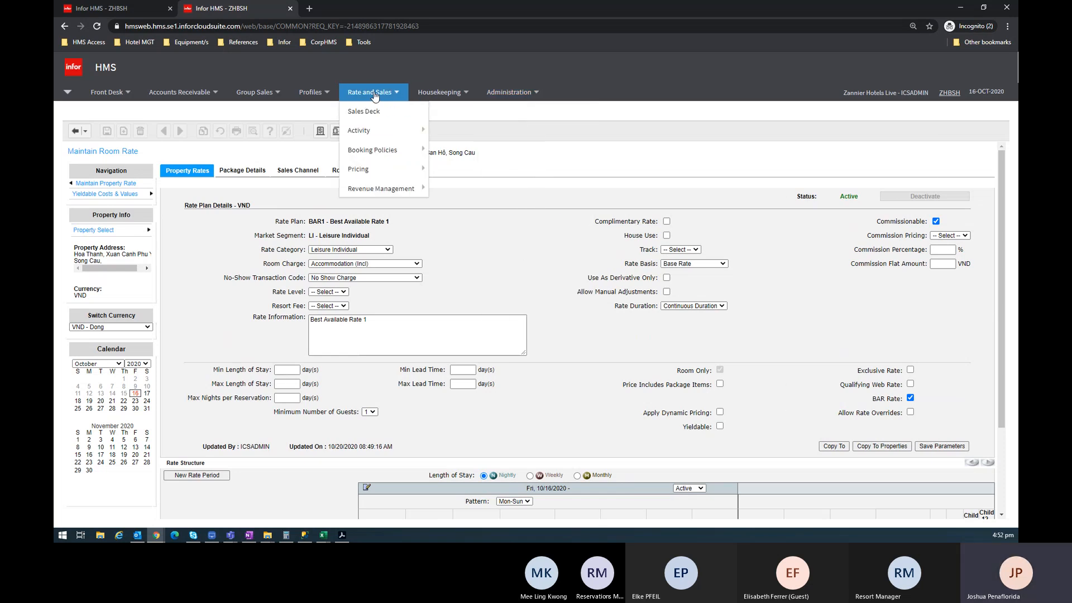
mouse_move(362, 169)
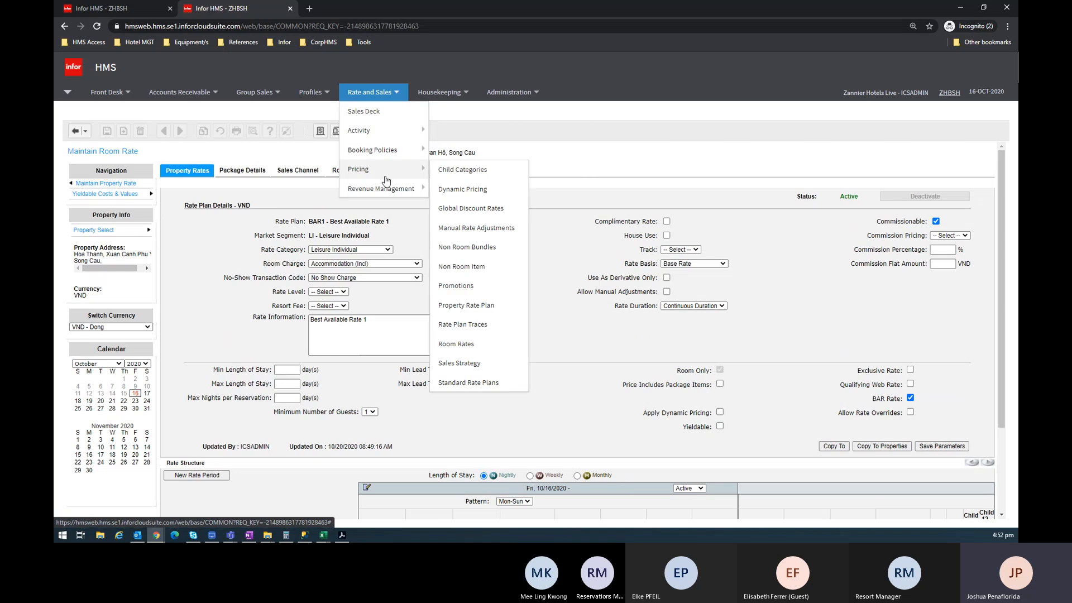
left_click(486, 366)
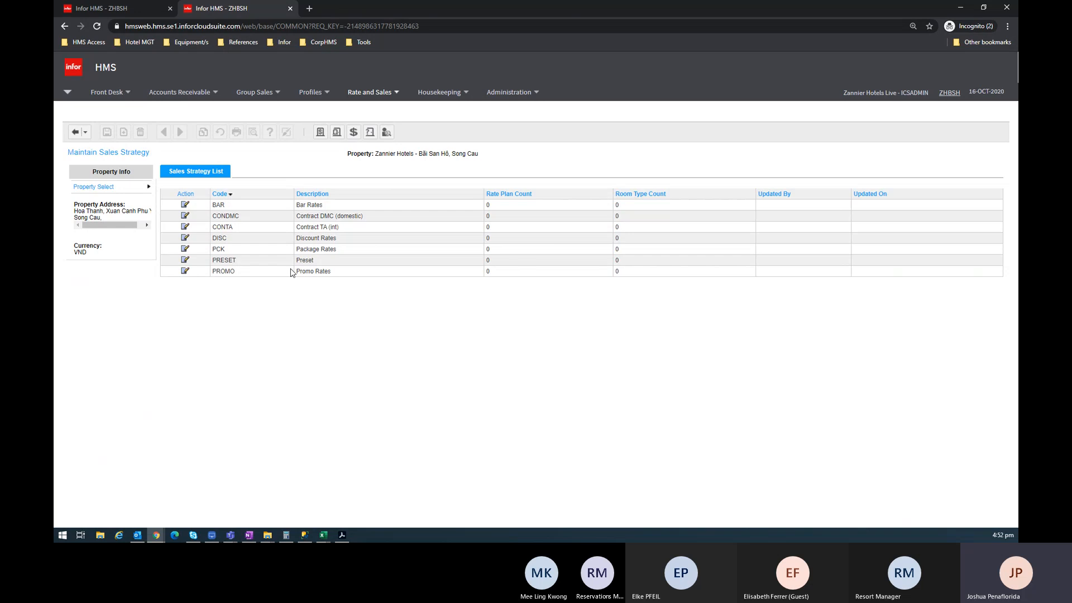
left_click(186, 216)
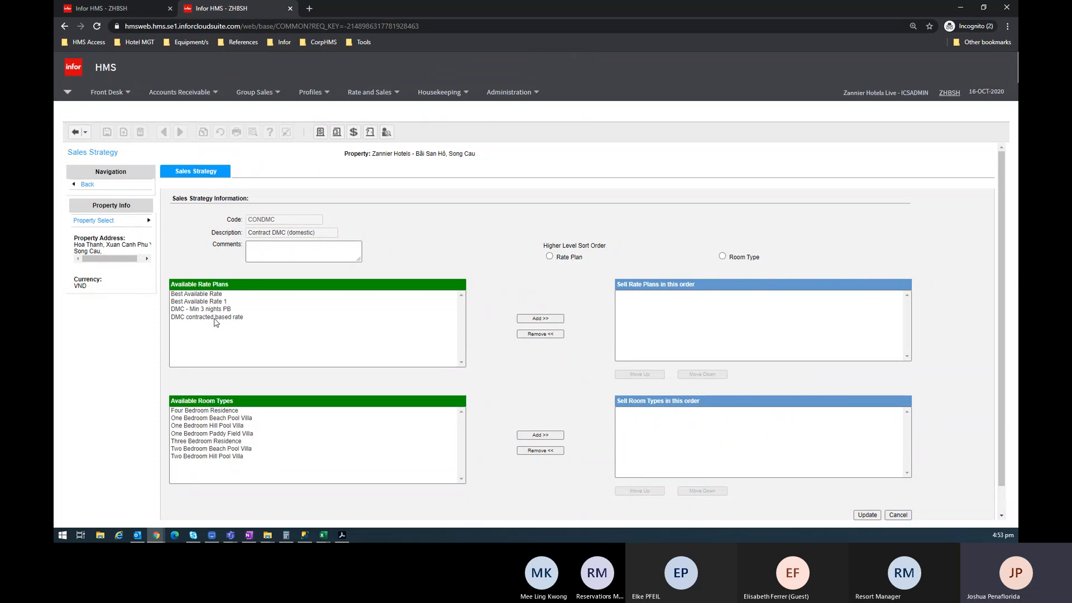
Add the DMC contracted based rate and DMC - Min 3 nights PB to the strategy's rate plans to sell, in that order
left_click(215, 319)
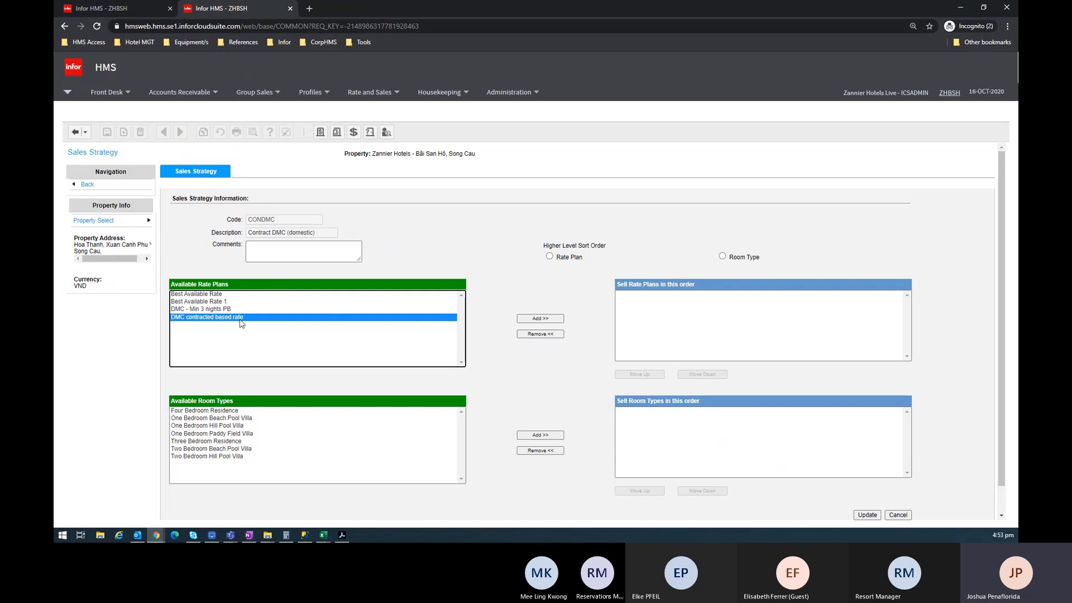
left_click(551, 320)
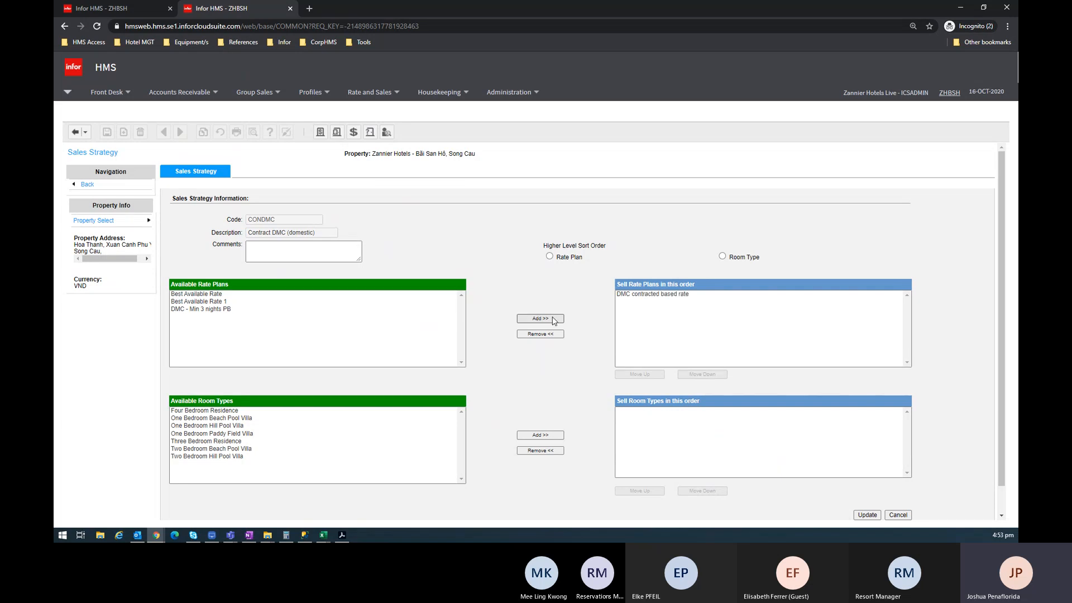
left_click(233, 311)
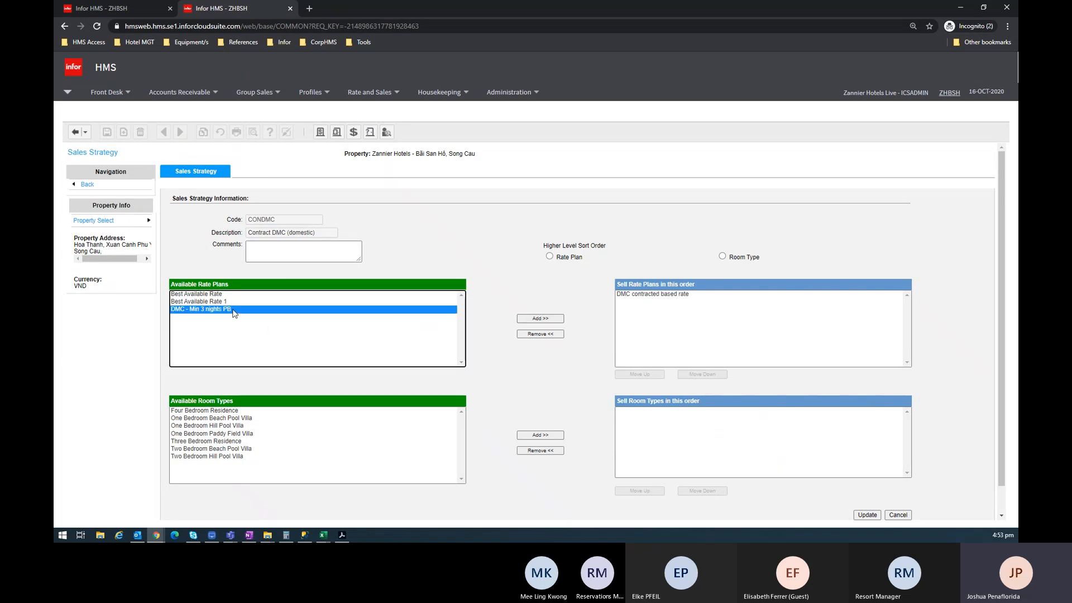
left_click(545, 323)
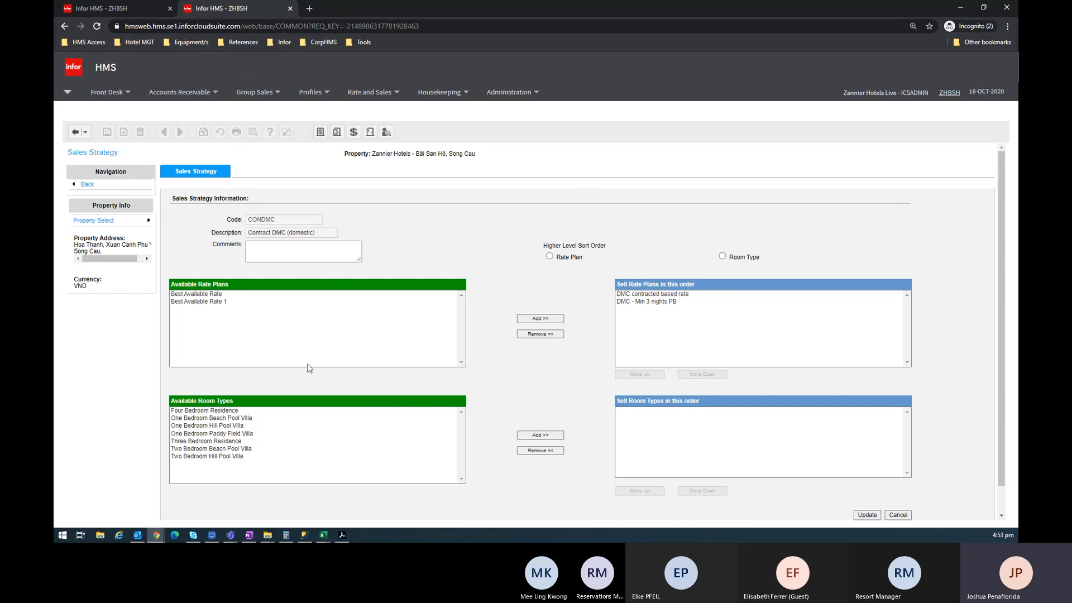
Add One Bedroom Paddy Field Villa as the first room type in the CONDMC strategy's selling order
left_click(243, 421)
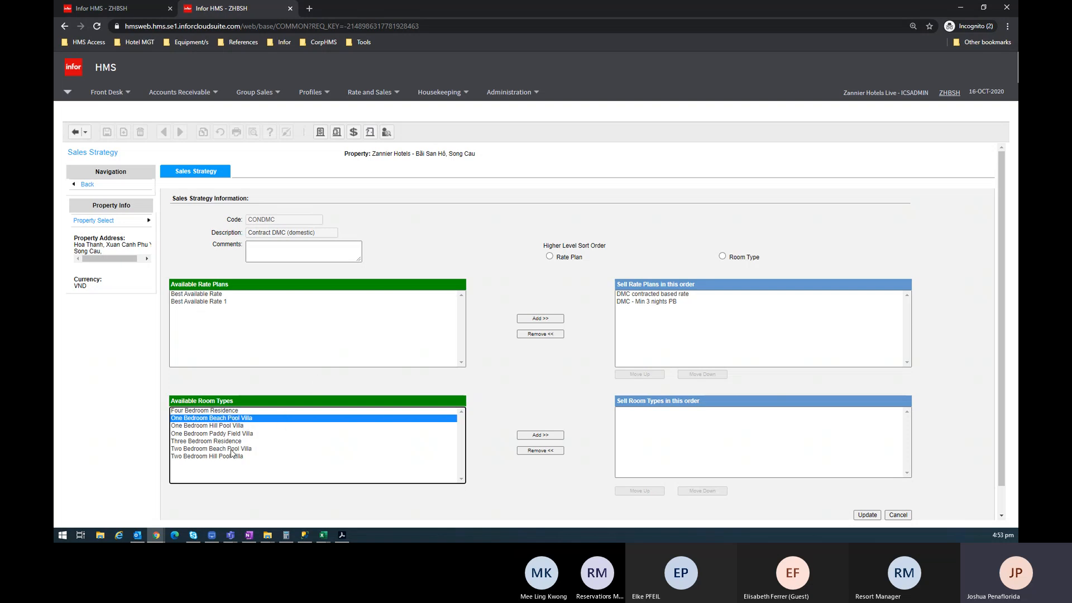
left_click(237, 434)
left_click(540, 435)
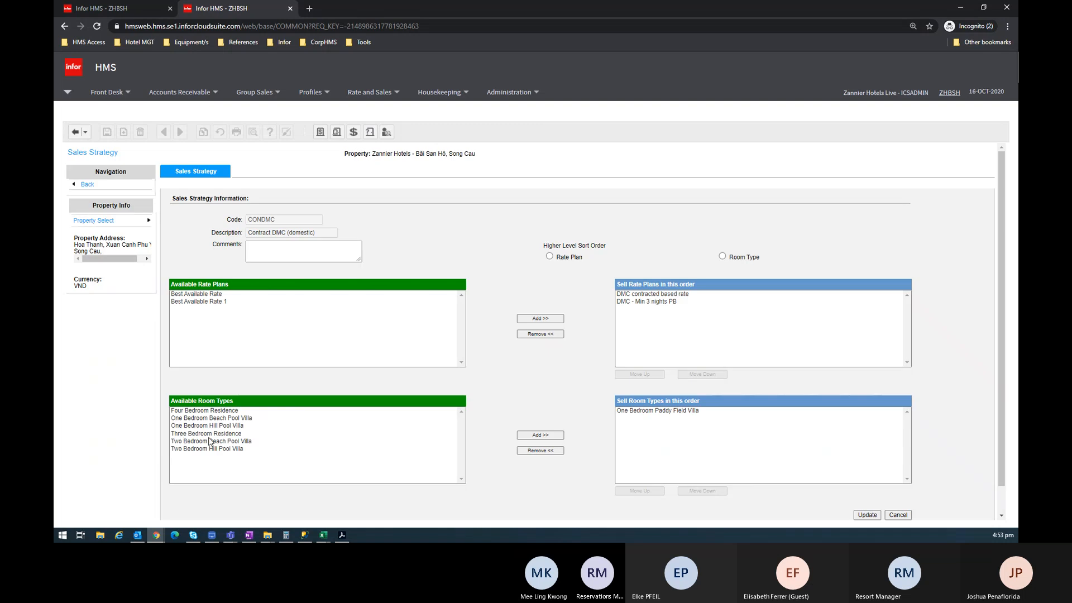
Add the one- and two-bedroom Beach Pool and Hill Pool Villas to the room types to sell, excluding both residences
left_click(224, 449)
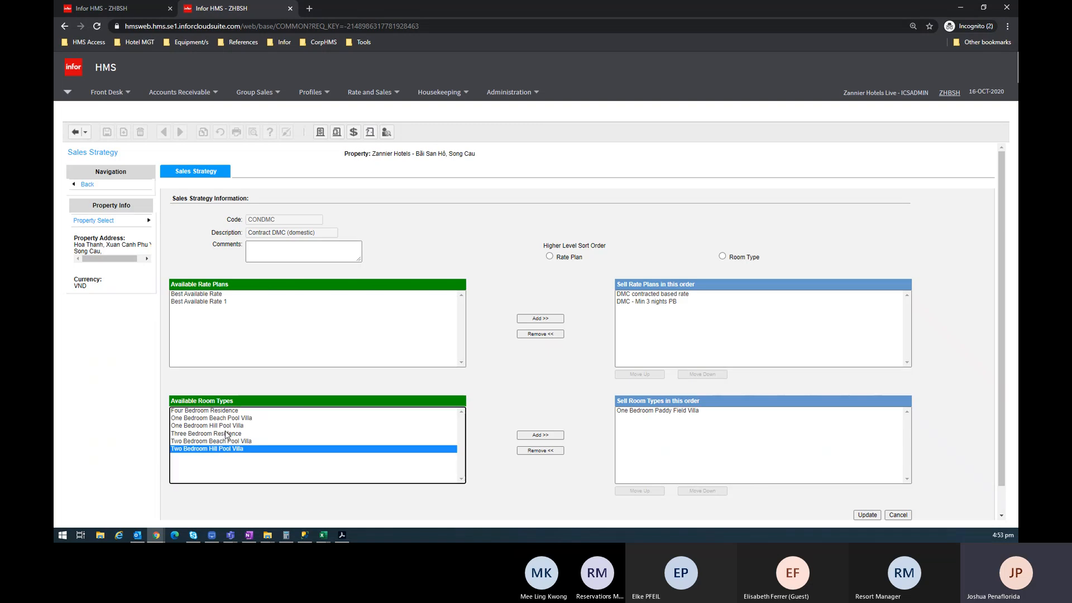
left_click(227, 433)
left_click(229, 441)
left_click(230, 449)
left_click(230, 411, "shift")
left_click(240, 418, "shift")
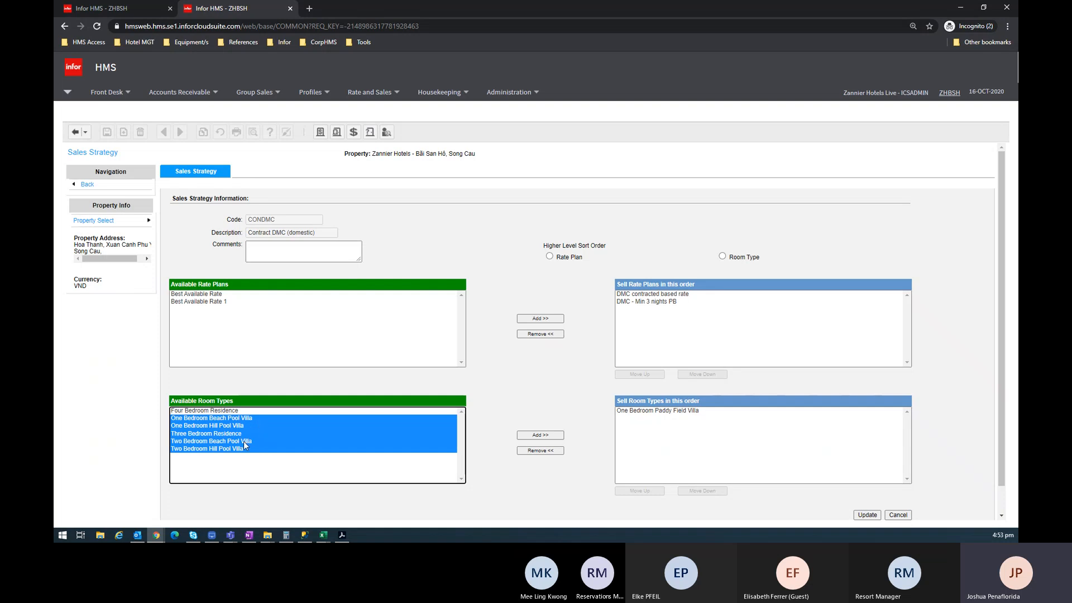
left_click(195, 433, "ctrl")
left_click(539, 435)
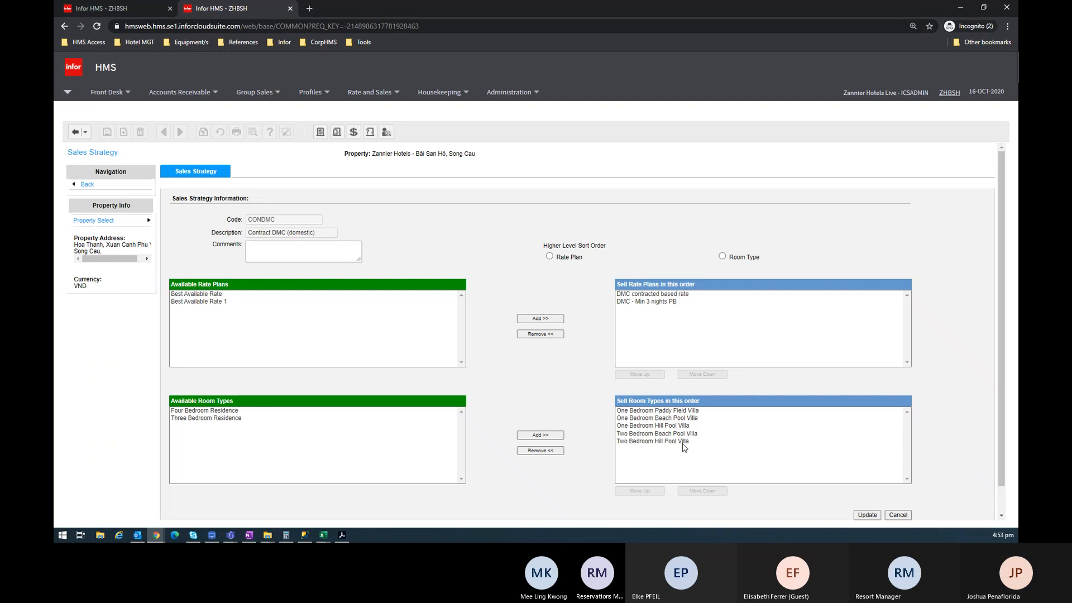
Move One Bedroom Beach Pool Villa one place down in the room type selling order, below One Bedroom Hill Pool Villa
left_click(697, 419)
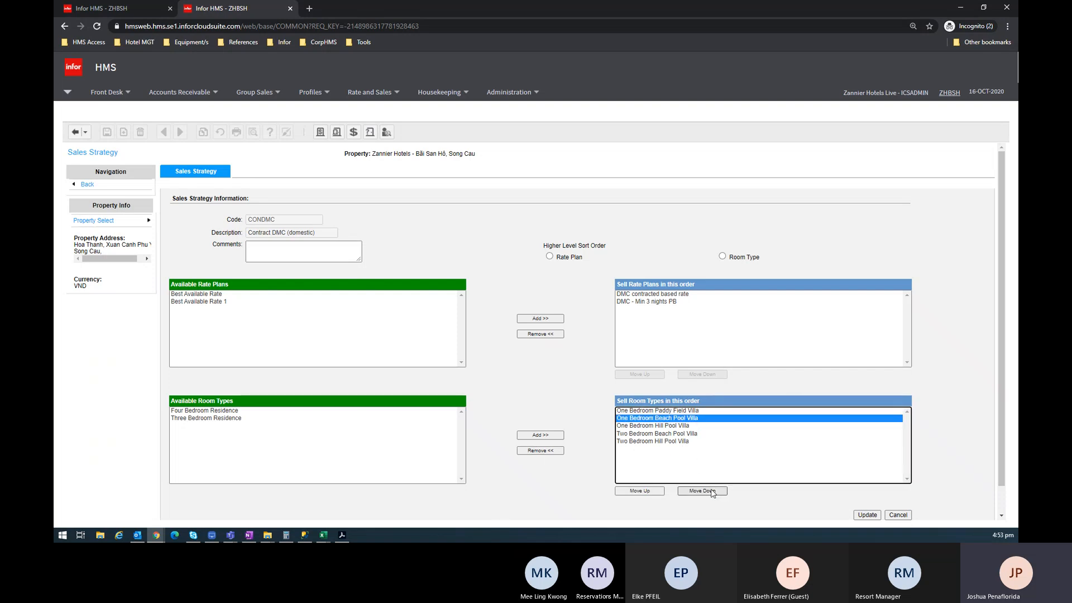
scroll(716, 434, "up", 3)
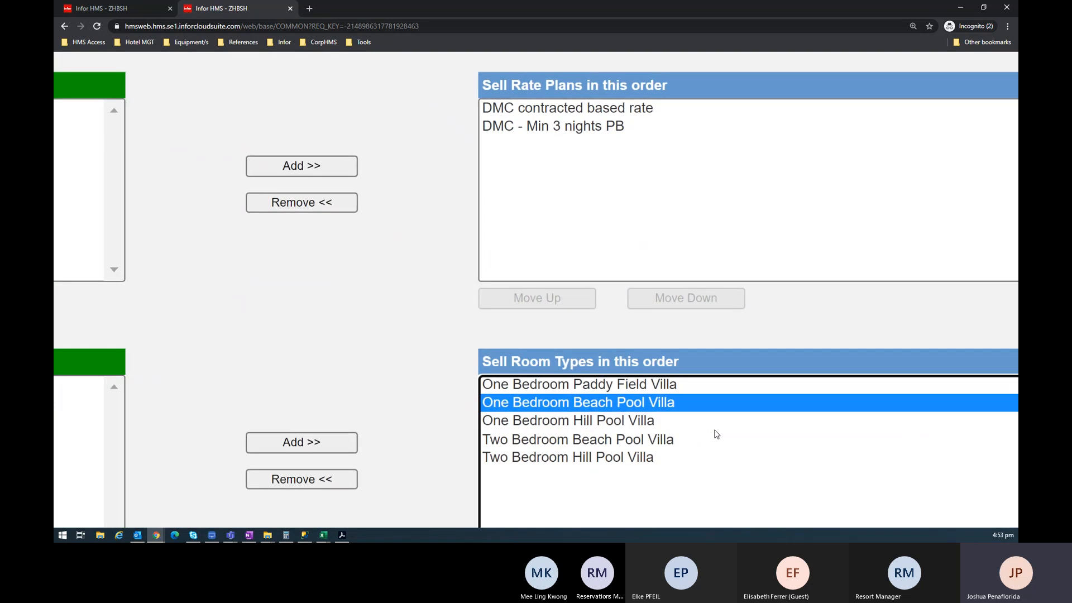
scroll(717, 433, "down", 2)
scroll(716, 434, "down", 1)
scroll(717, 433, "up", 3)
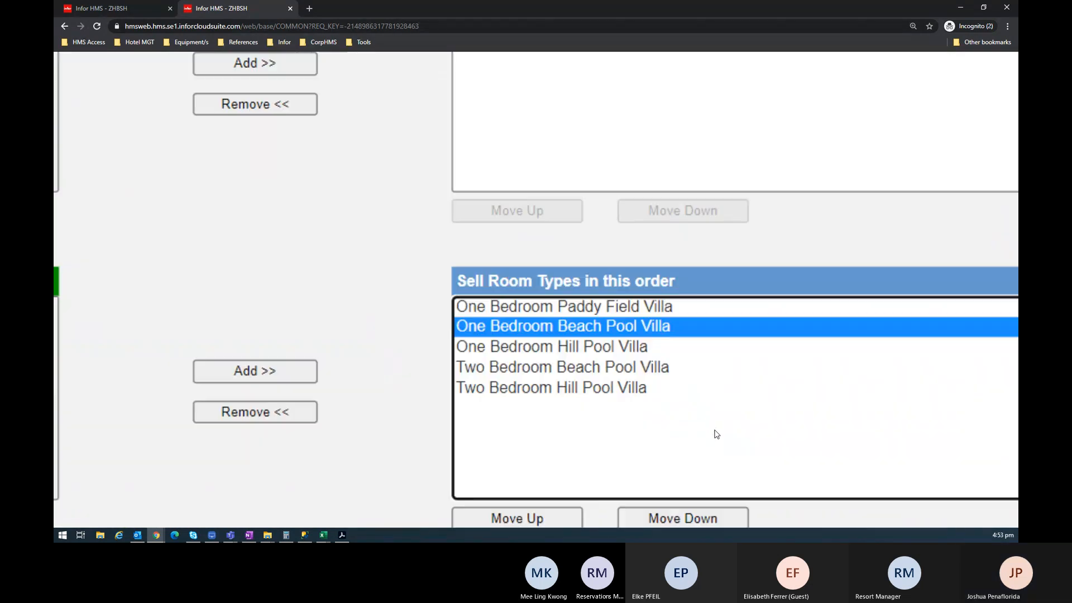
scroll(716, 434, "down", 2)
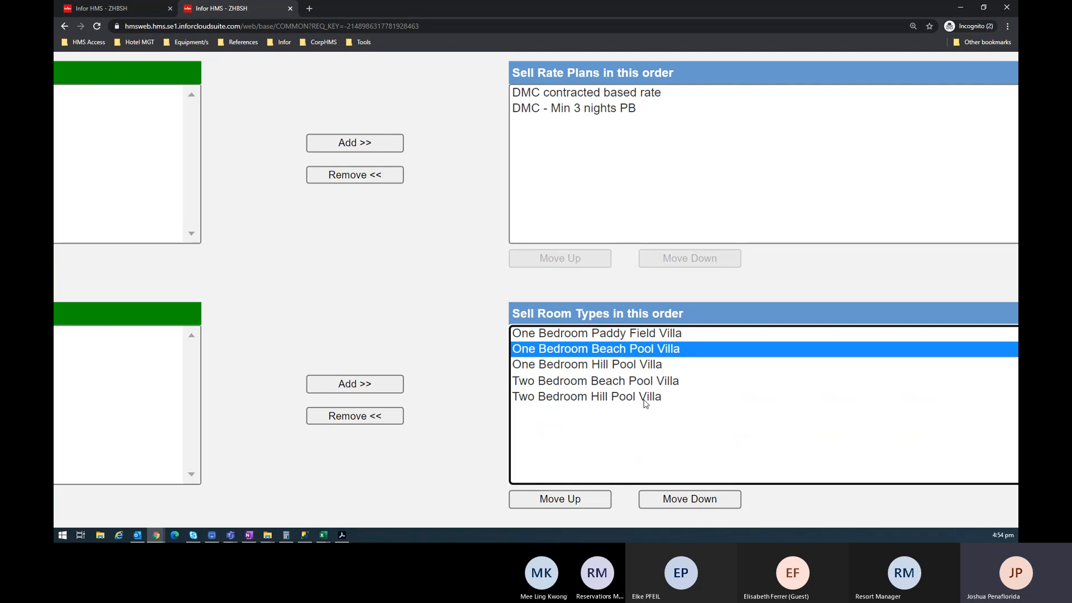
left_click(680, 498)
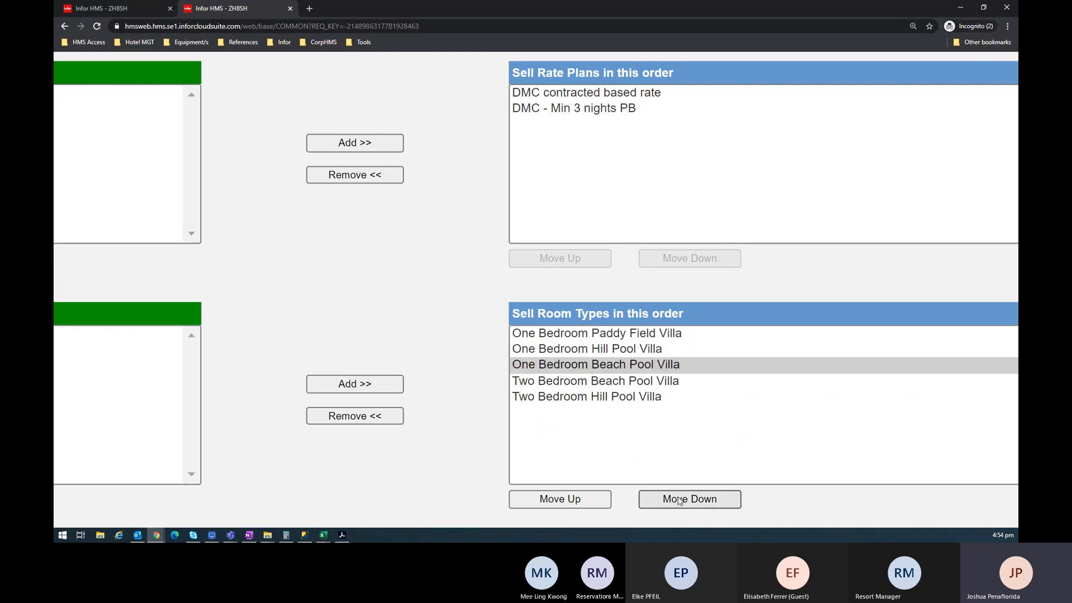
Move Two Bedroom Hill Pool Villa two places up in the room type selling order, directly below One Bedroom Hill Pool Villa
left_click(607, 398)
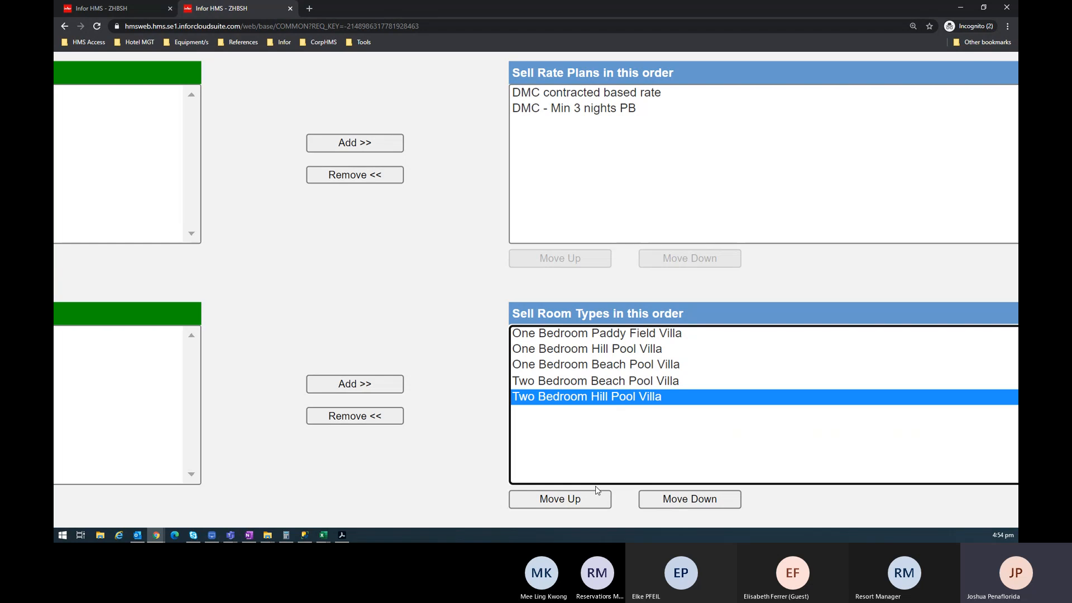
left_click(566, 499)
left_click(566, 499)
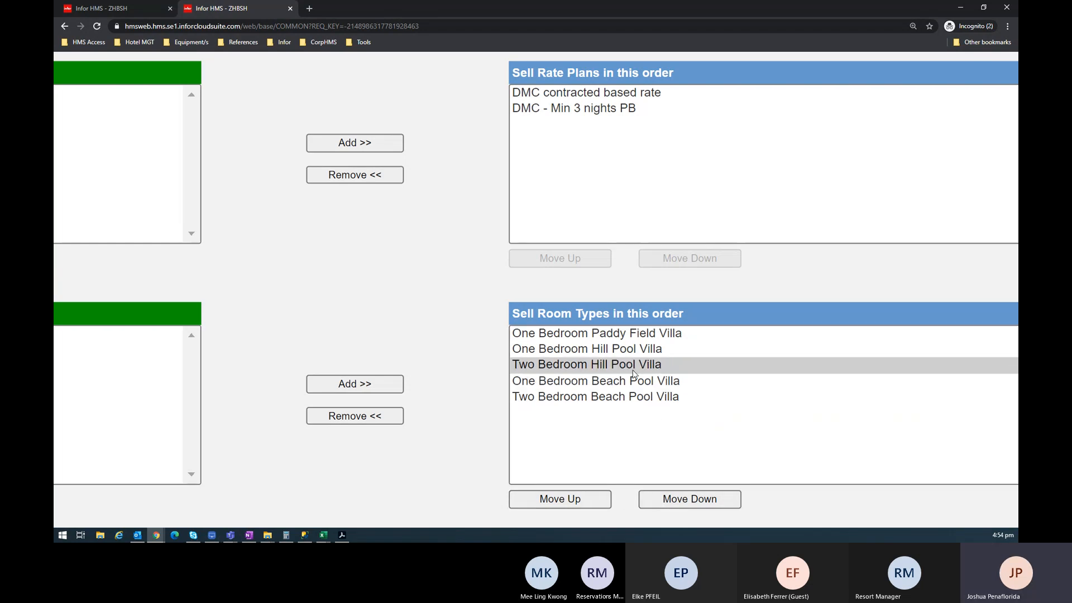
Enter the comment "For Travel Agency Only" on the CONDMC sales strategy and save the strategy
scroll(633, 373, "down", 5)
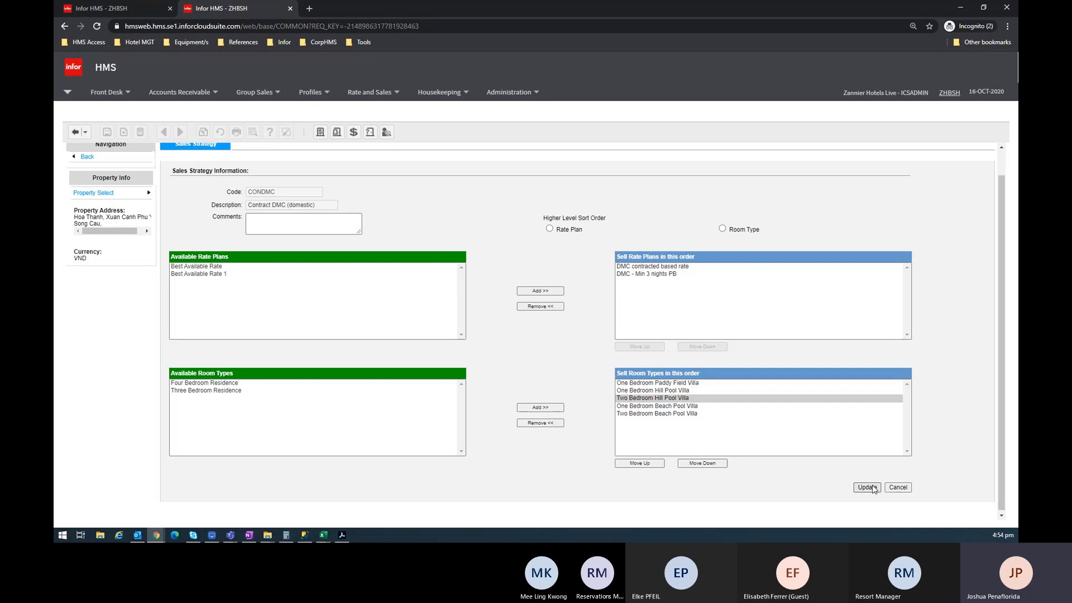
left_click(307, 227)
type("For Travel Agency Only")
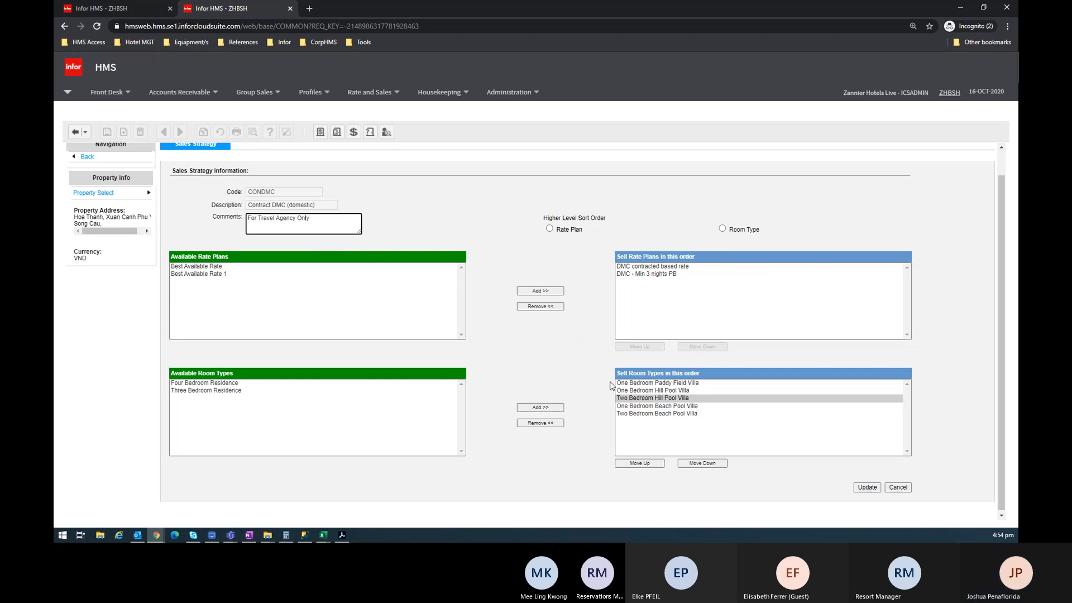
left_click(868, 487)
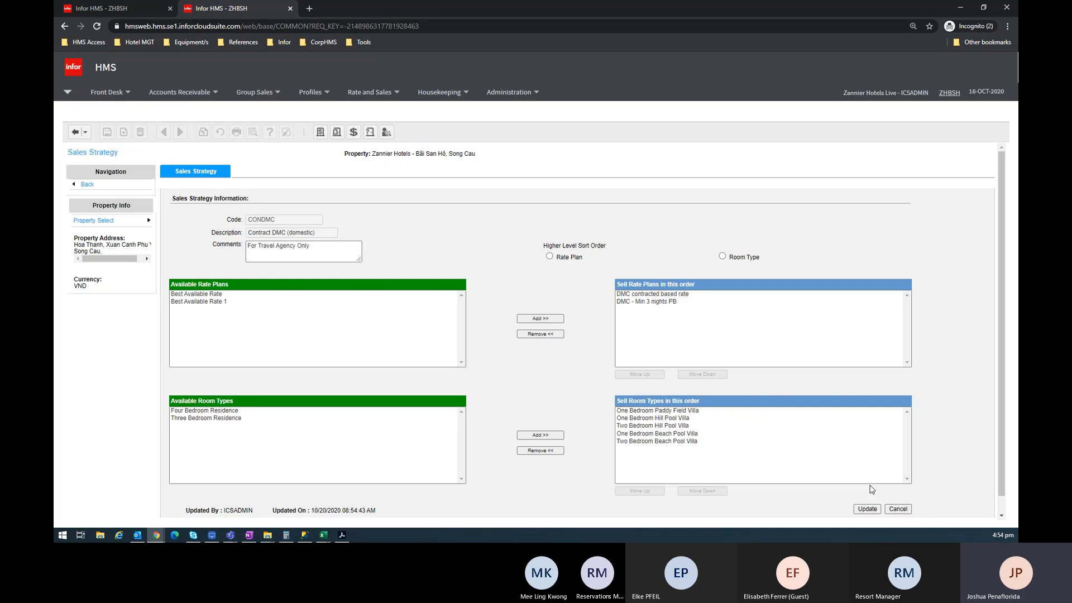
left_click(866, 510)
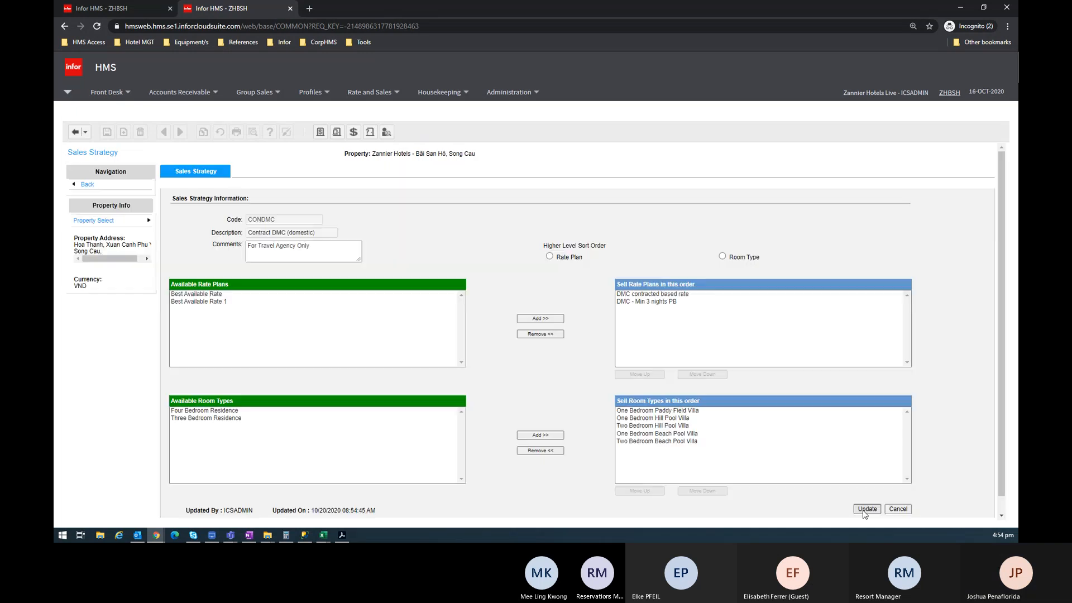
Start a new guest stay, set its length to 2 nights, and open the rate shop for its rate plan
left_click(114, 93)
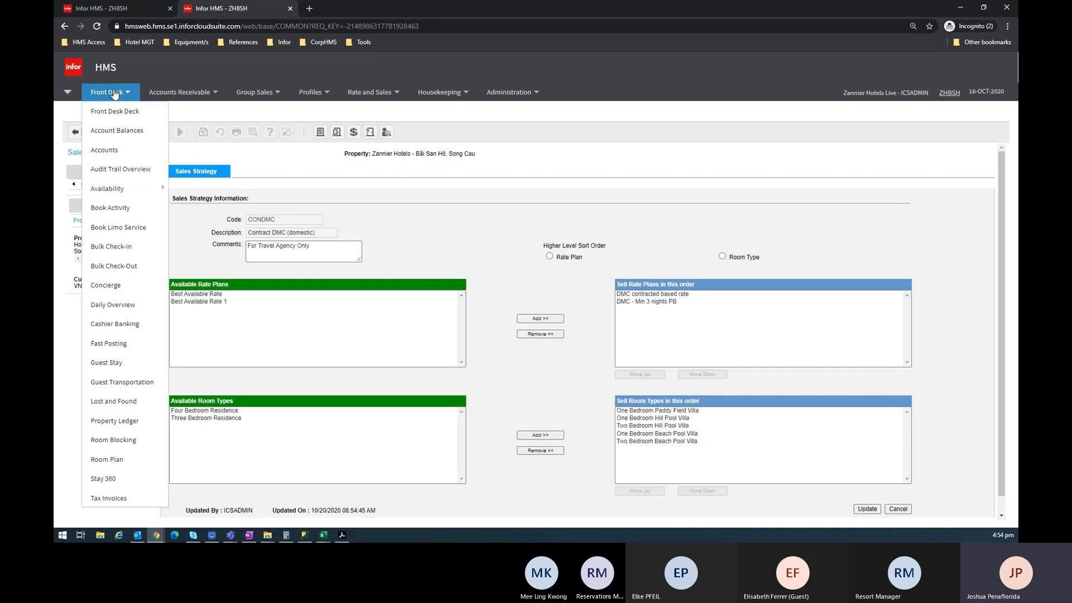
left_click(135, 361)
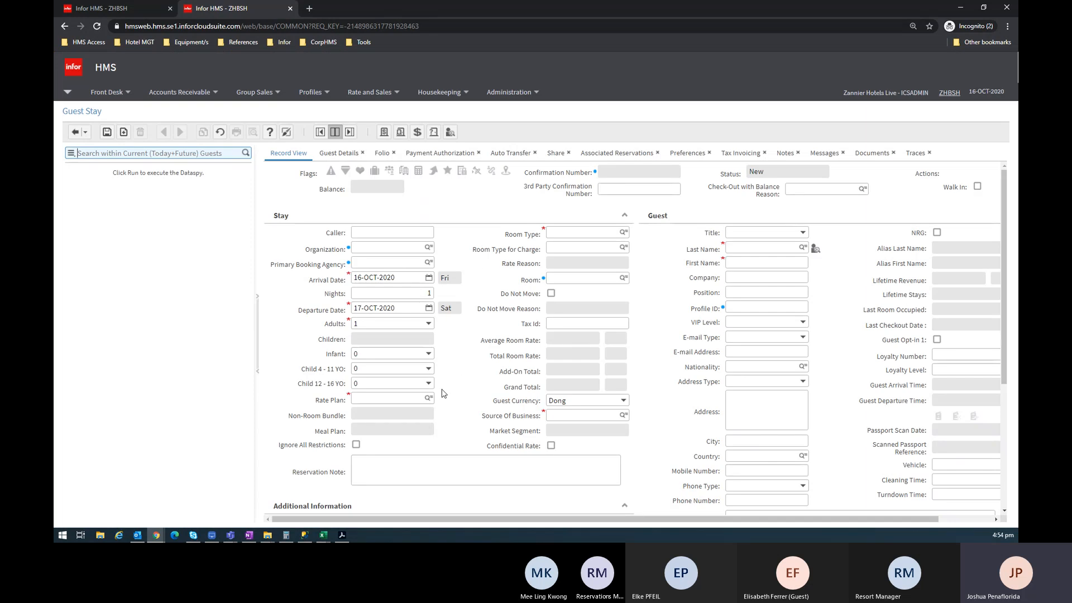
left_click(429, 400)
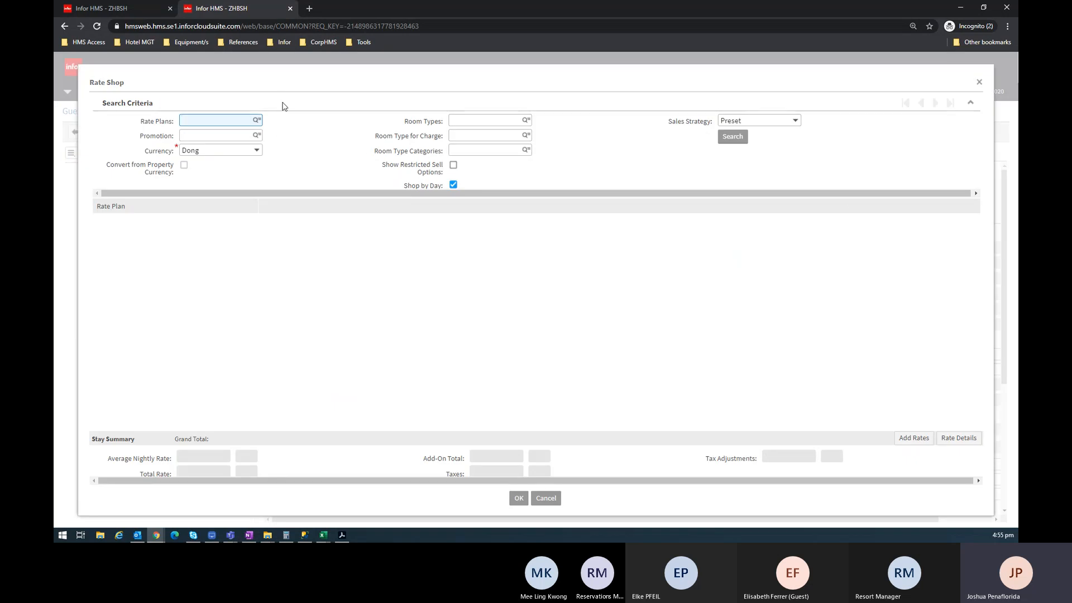
left_click(979, 82)
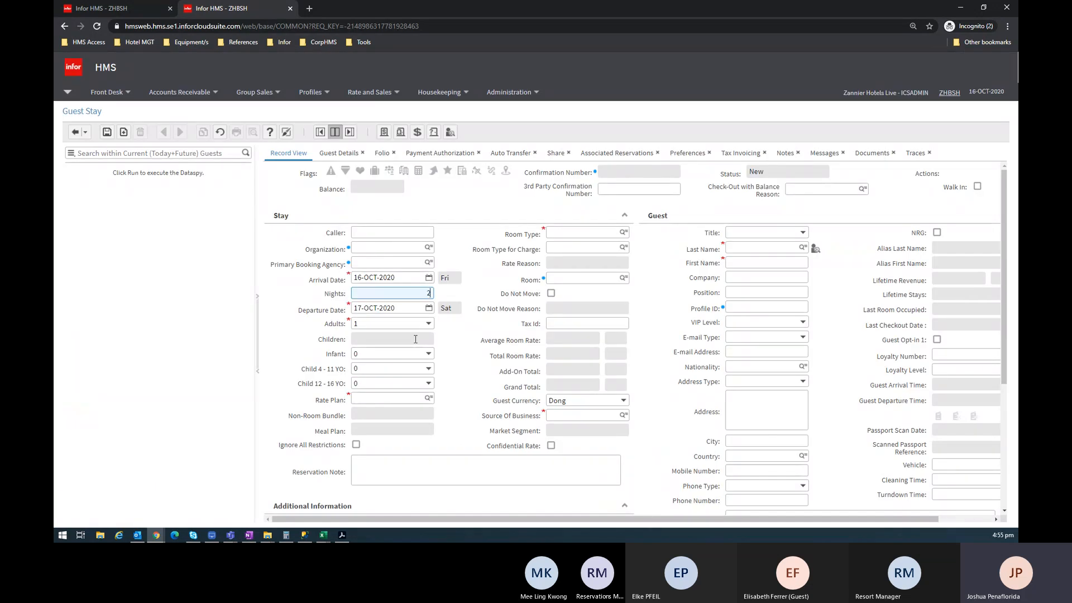
left_click(428, 398)
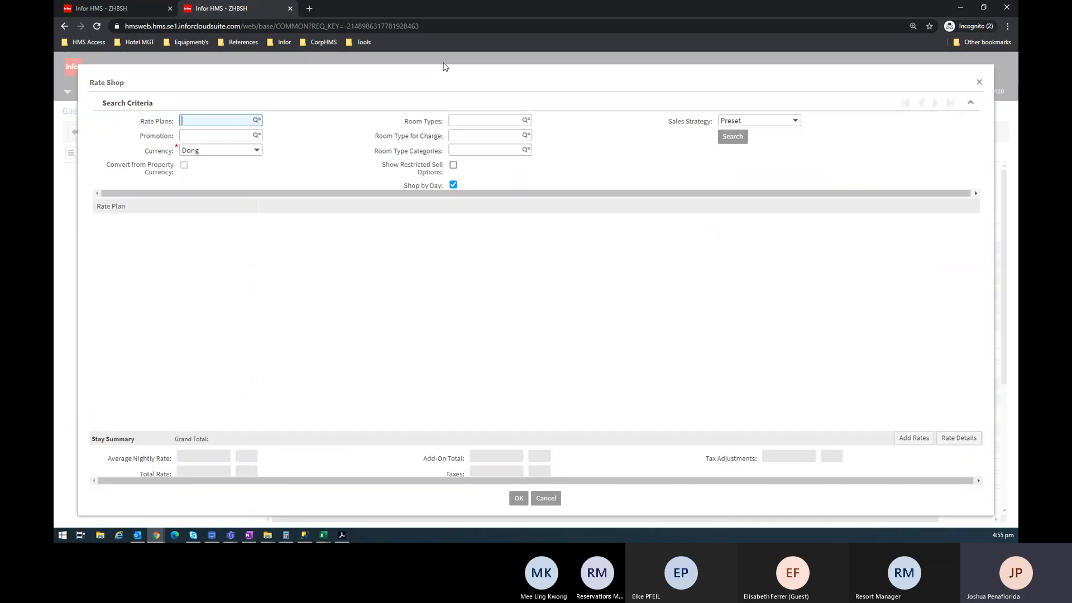
Search the rate shop using the Contract DMC (domestic) sales strategy
left_click(793, 122)
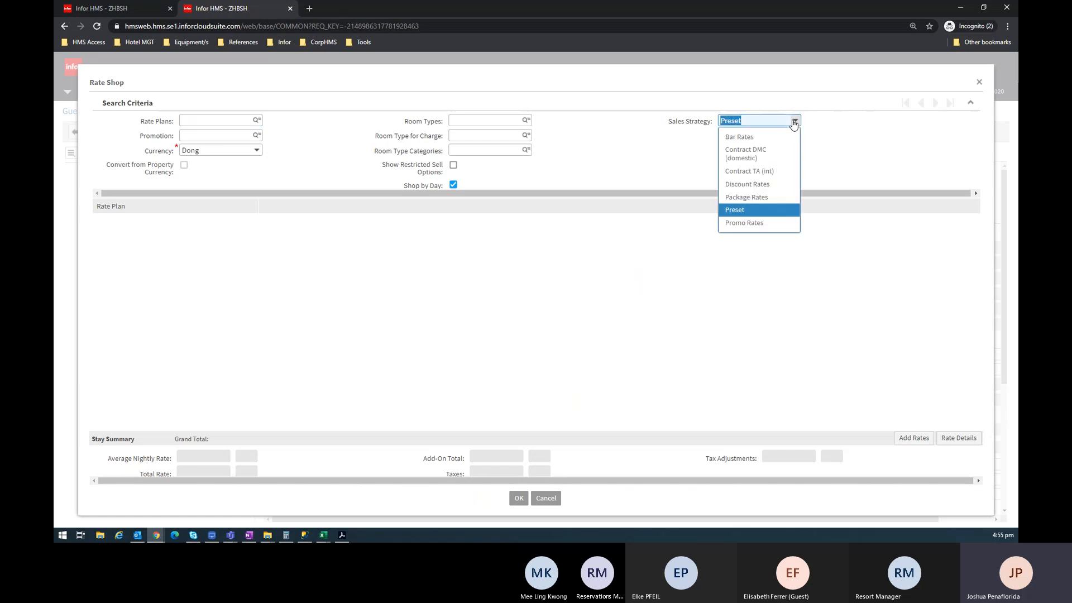
left_click(774, 155)
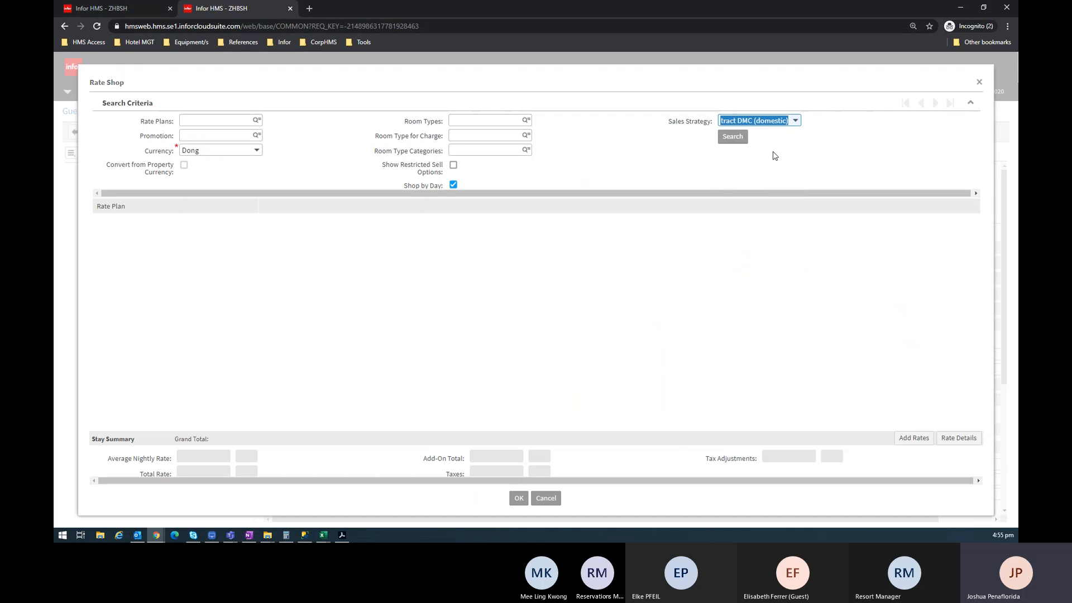
left_click(725, 137)
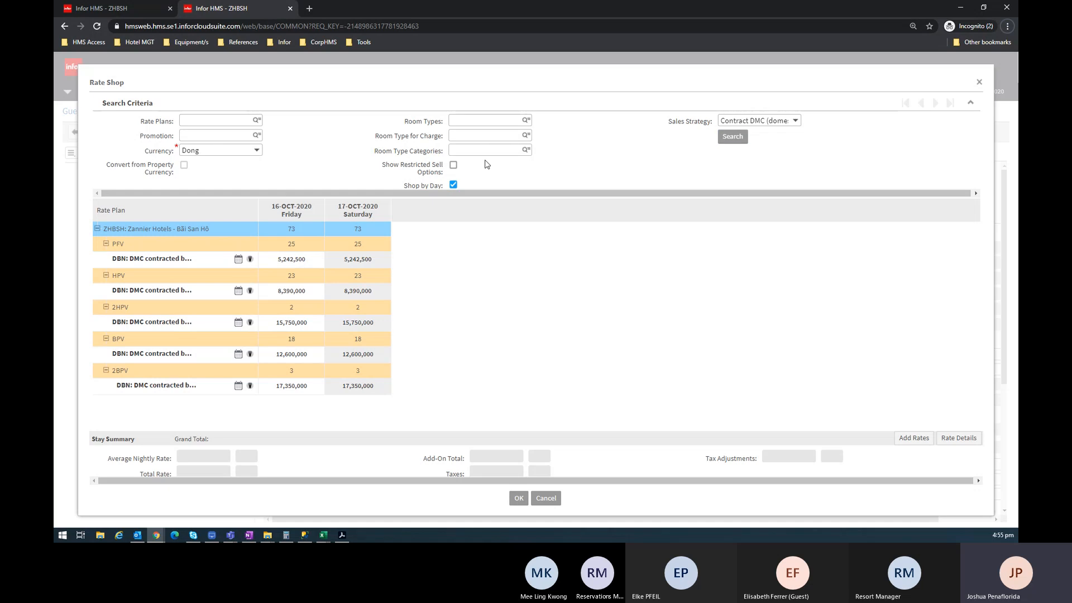
Compare the Contract DMC (domestic) rate search with restricted sell options shown and hidden
left_click(453, 165)
left_click(731, 136)
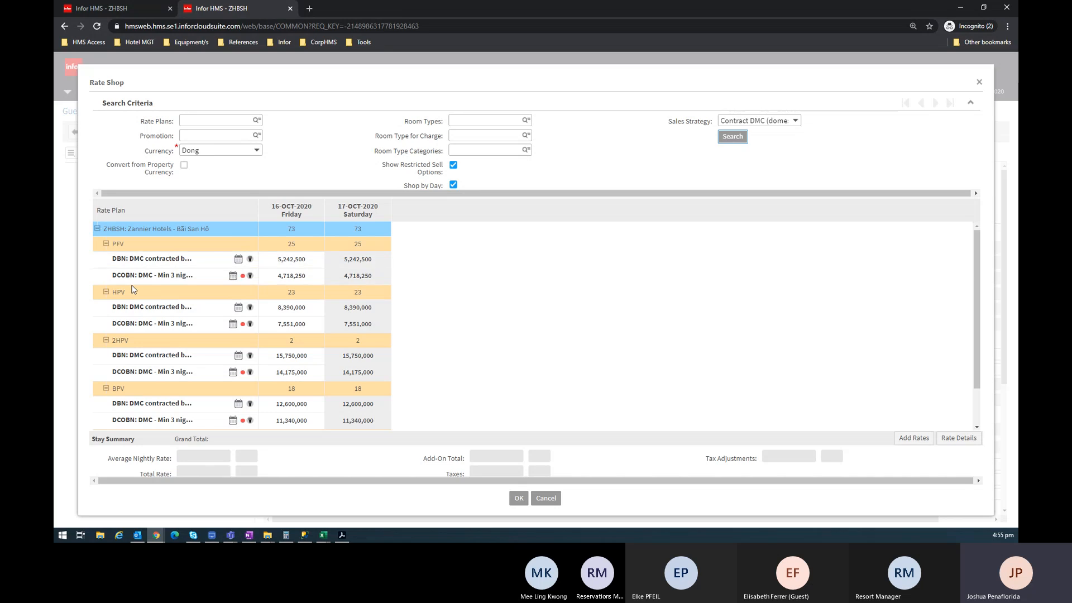
left_click(453, 165)
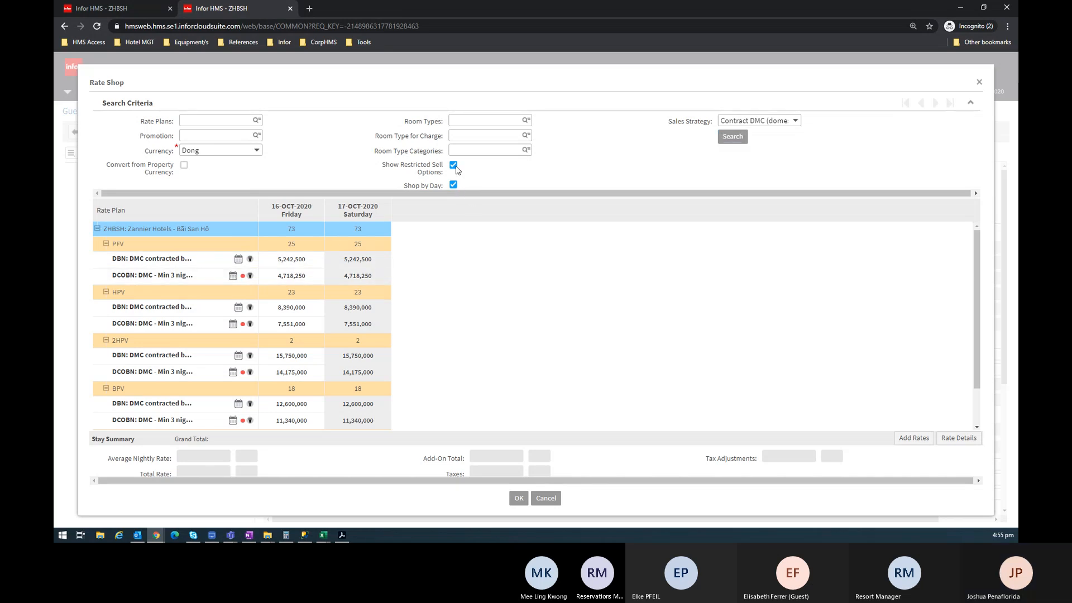
left_click(728, 143)
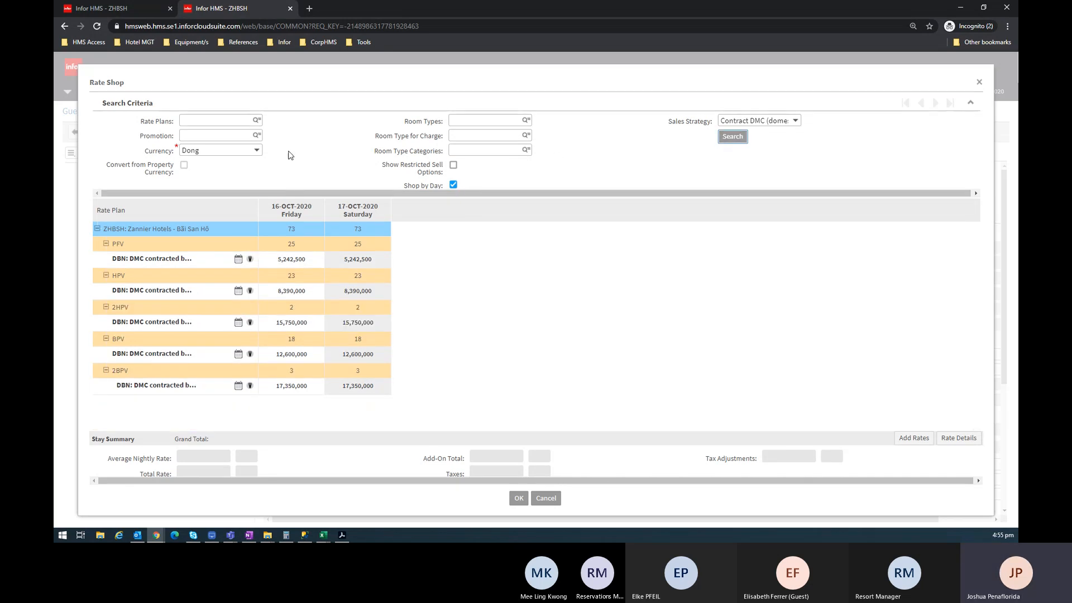
Resize the Rate Shop dialog, search again with restricted sell options shown, and inspect the DMC - Min 3 nights restriction for PFV
left_click_drag(78, 144, 418, 168)
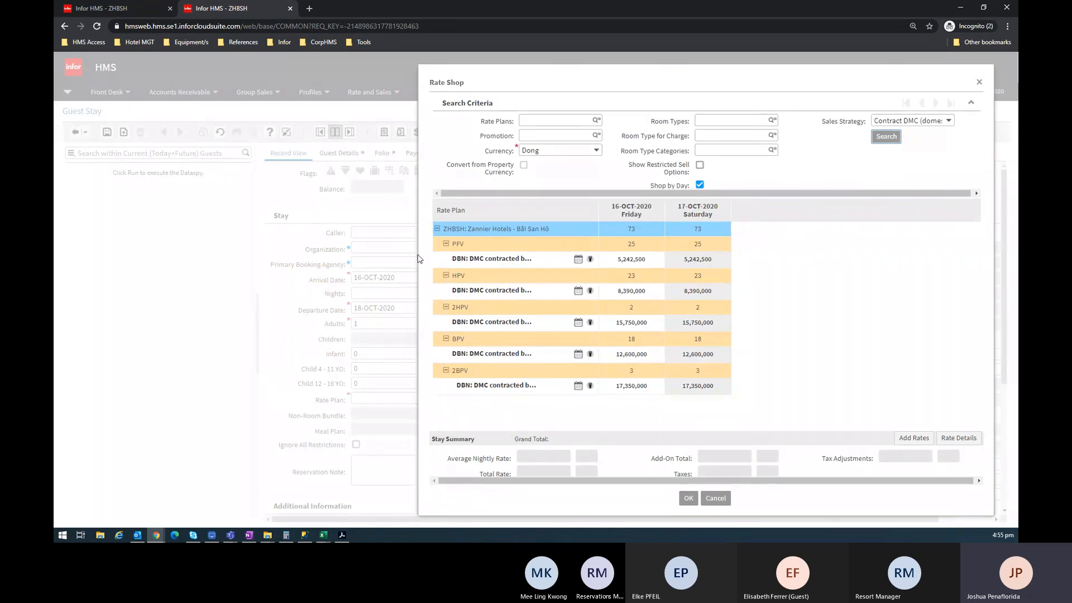
left_click_drag(419, 257, 147, 223)
left_click(501, 165)
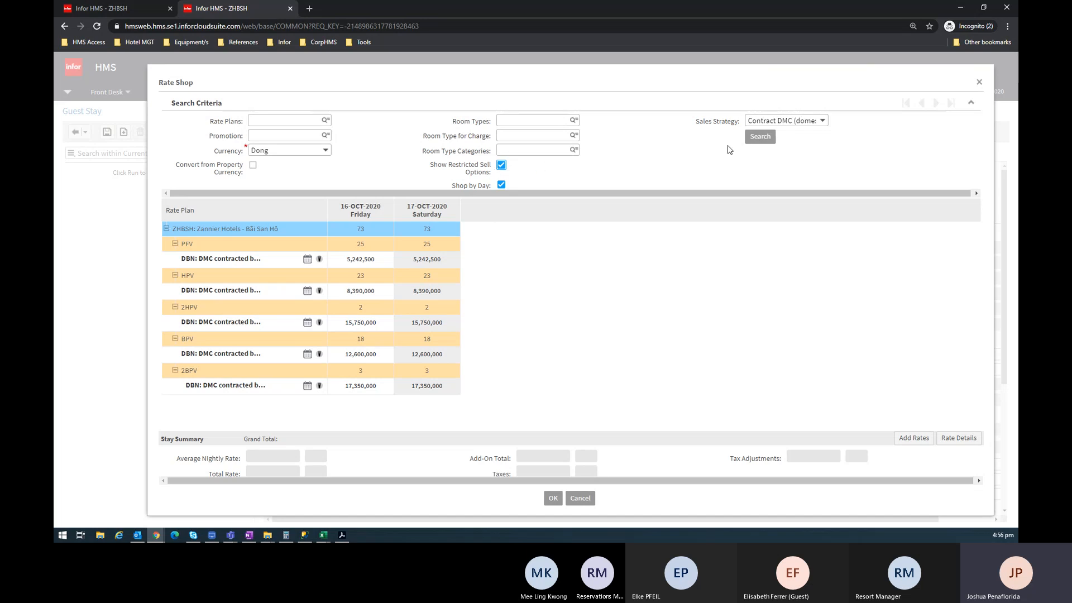
left_click(767, 140)
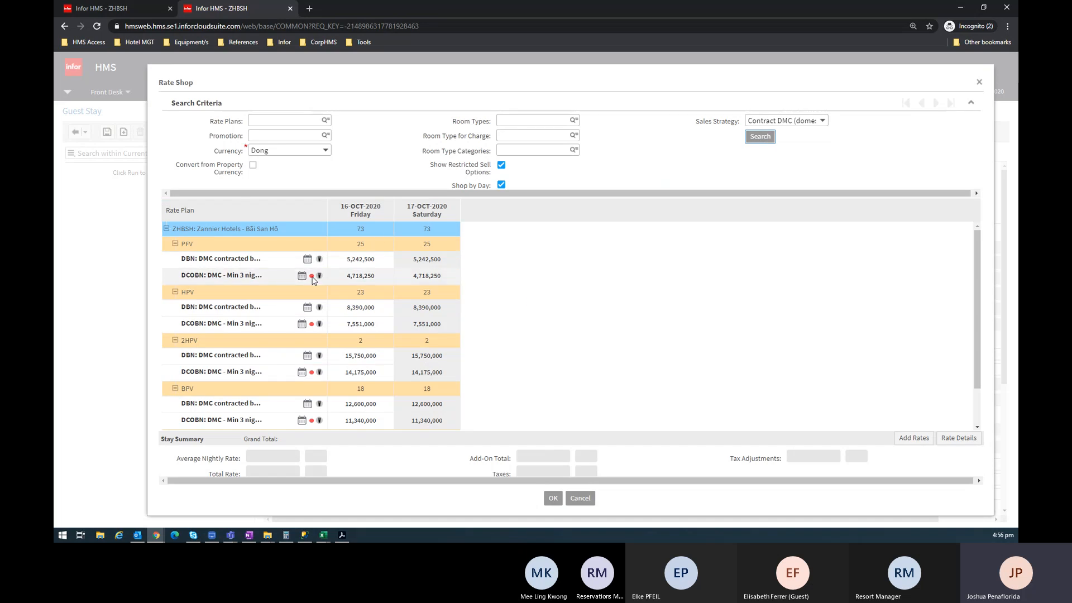
mouse_move(313, 280)
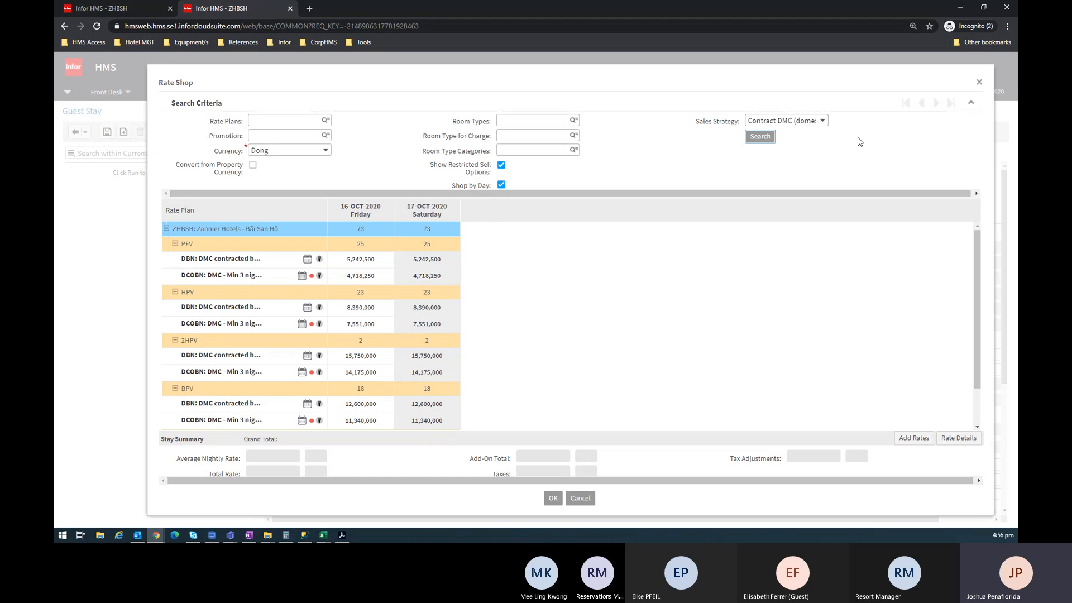
Search the rate shop using the Bar Rates sales strategy and close the rate shop
left_click(824, 122)
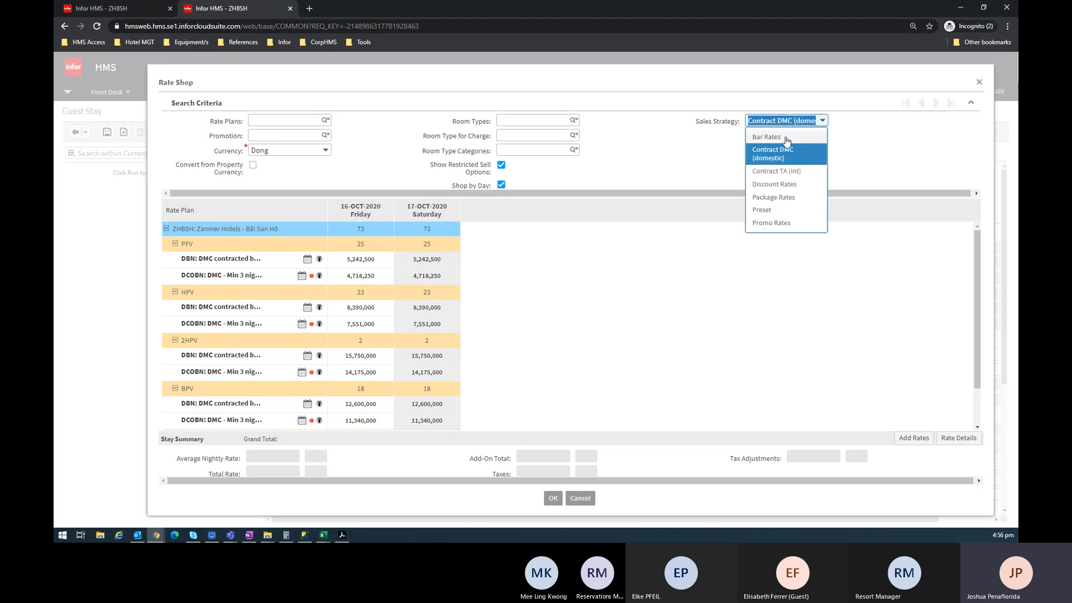
left_click(787, 138)
left_click(755, 141)
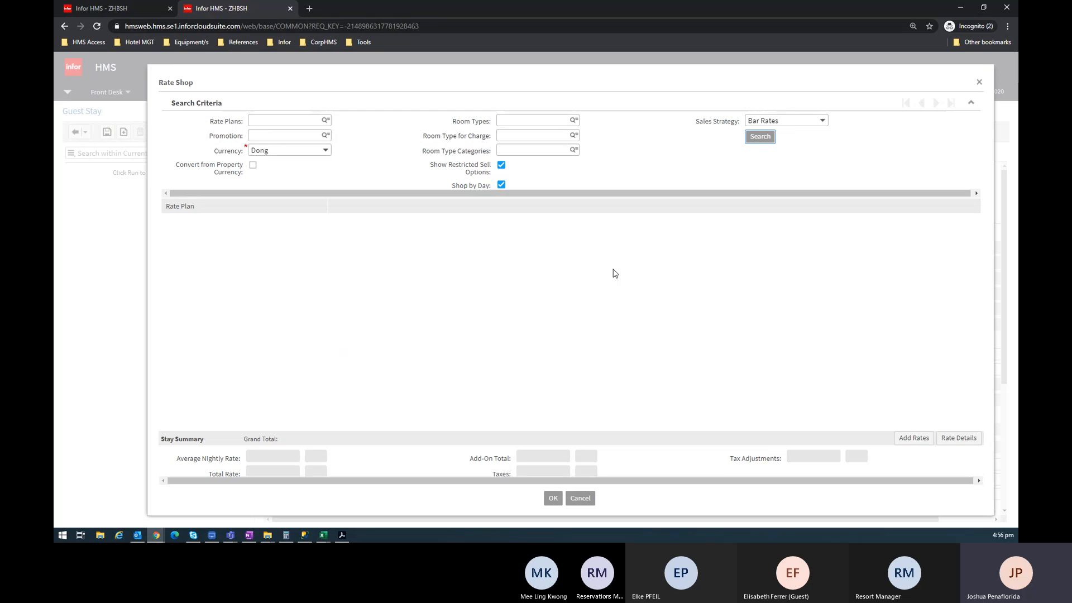
left_click(820, 121)
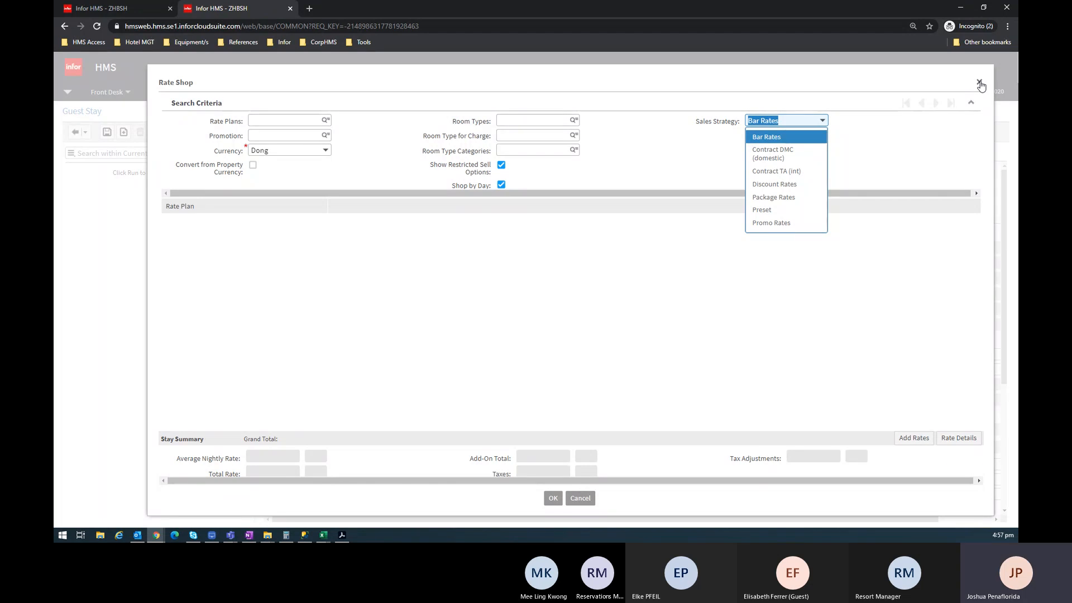
key("Escape")
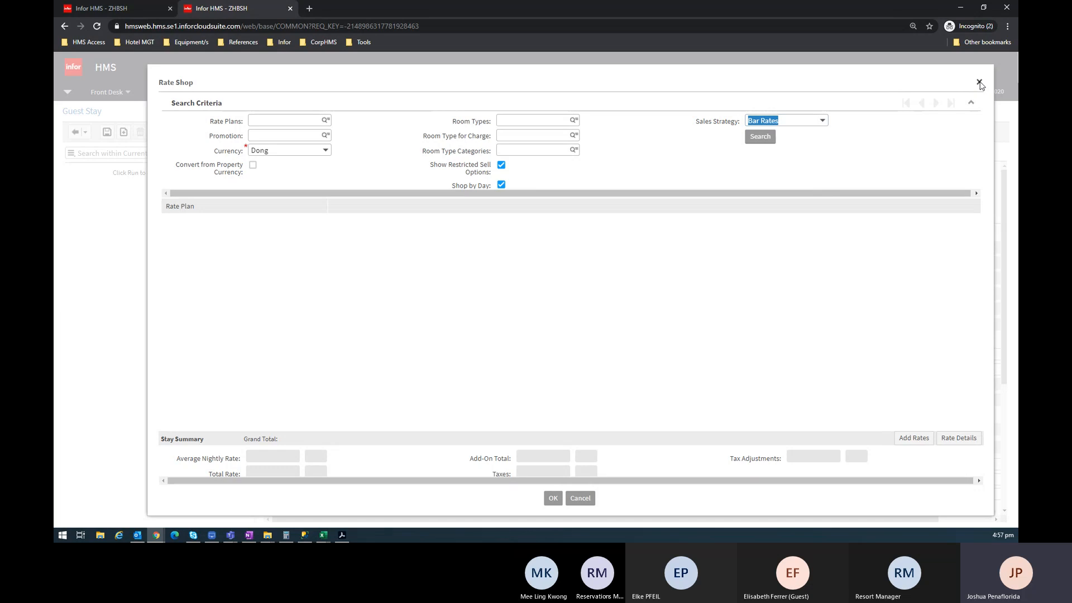
left_click(979, 83)
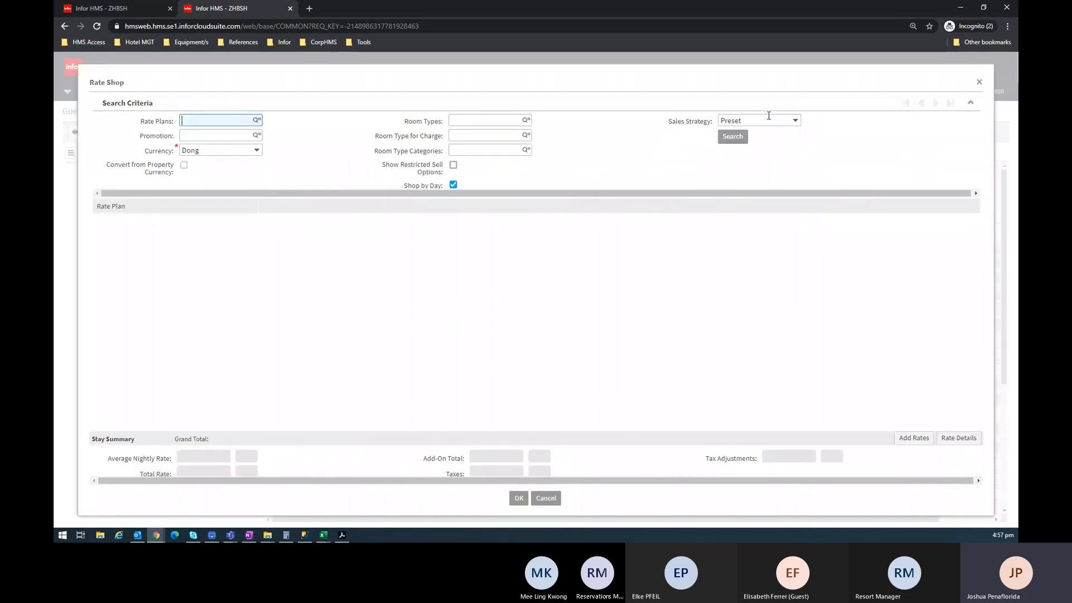
Review the available sales strategies in the reopened rate shop and cancel it
left_click(797, 123)
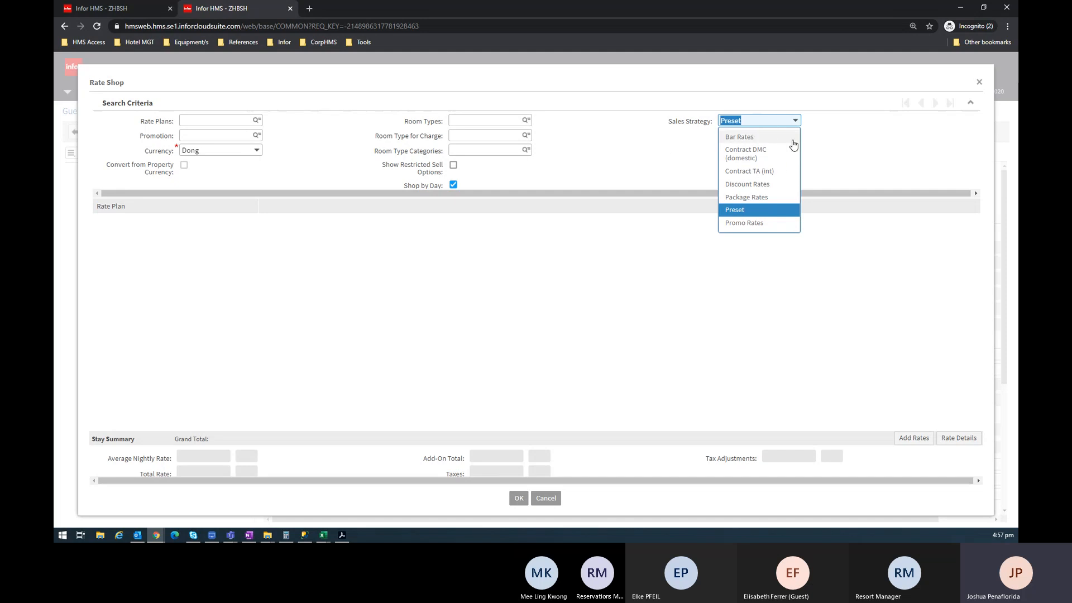
left_click(826, 142)
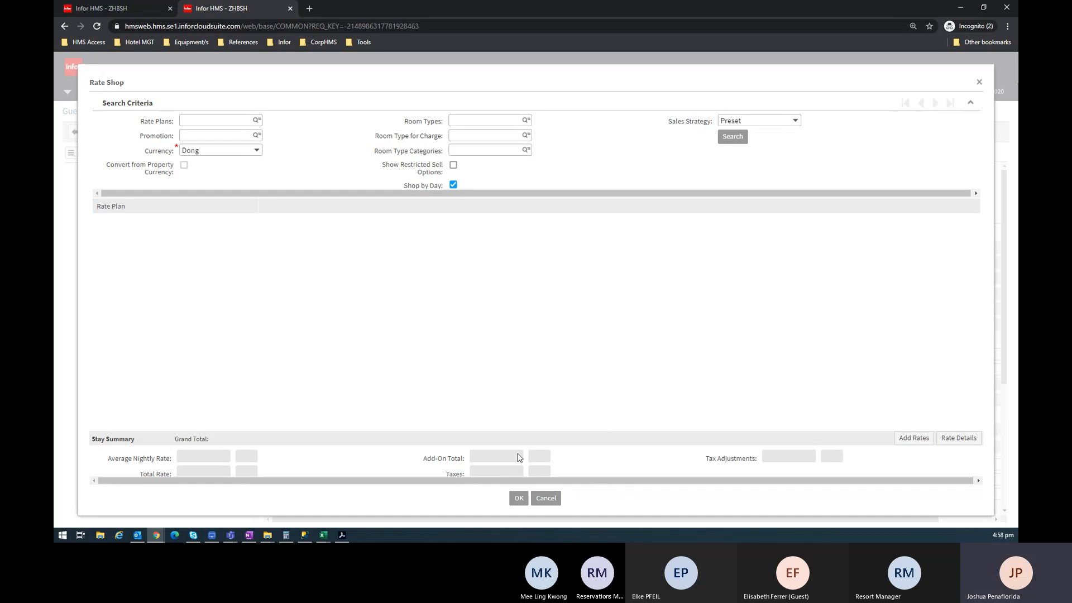
left_click(544, 498)
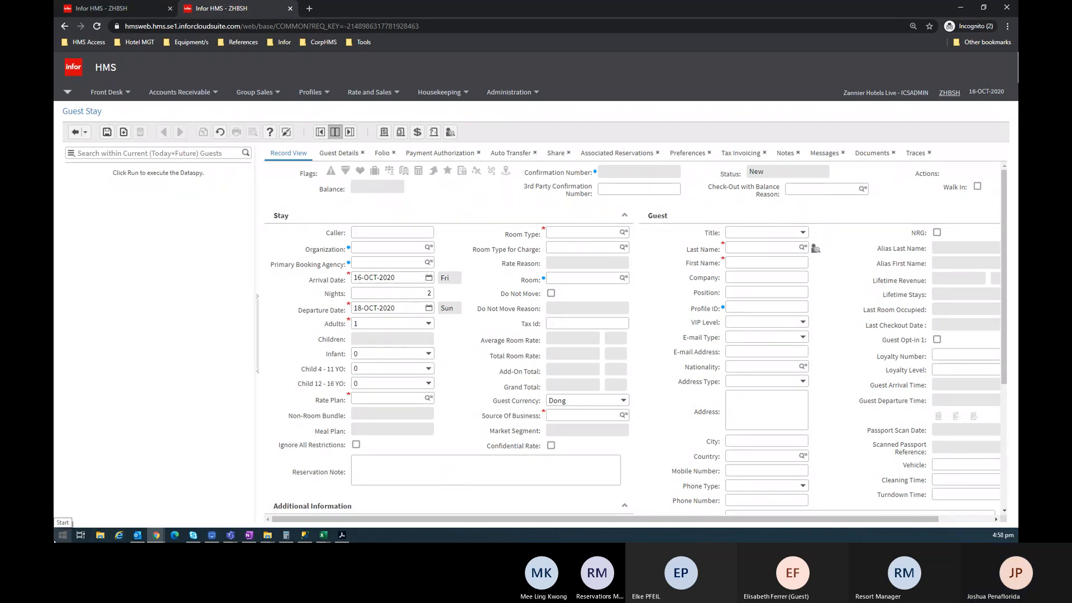
Switch to a blank Notepad document and move its window up over the guest stay form
left_click(1014, 536)
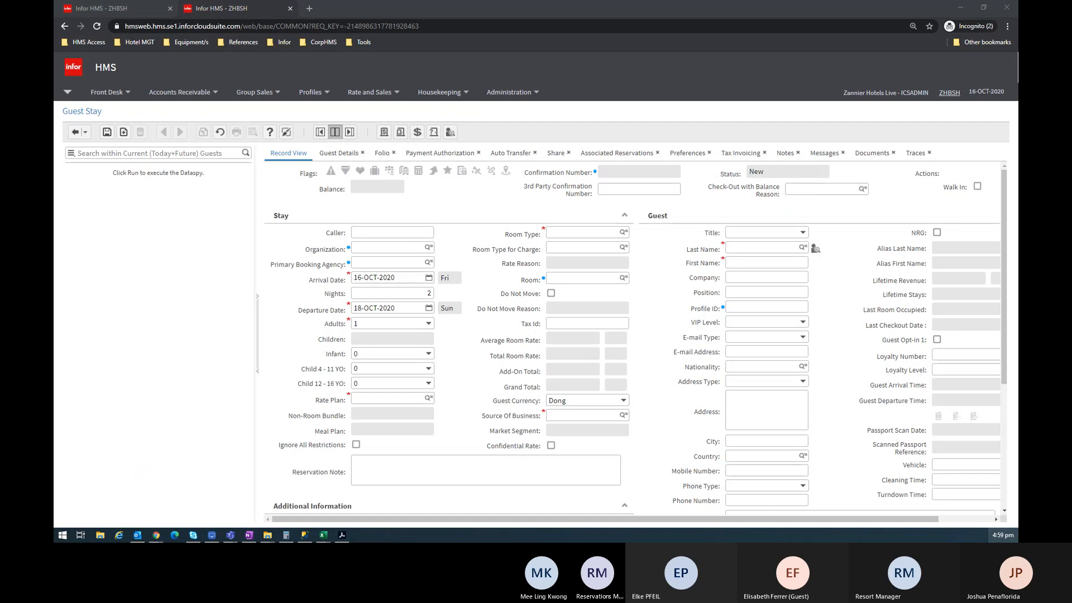
key("Escape")
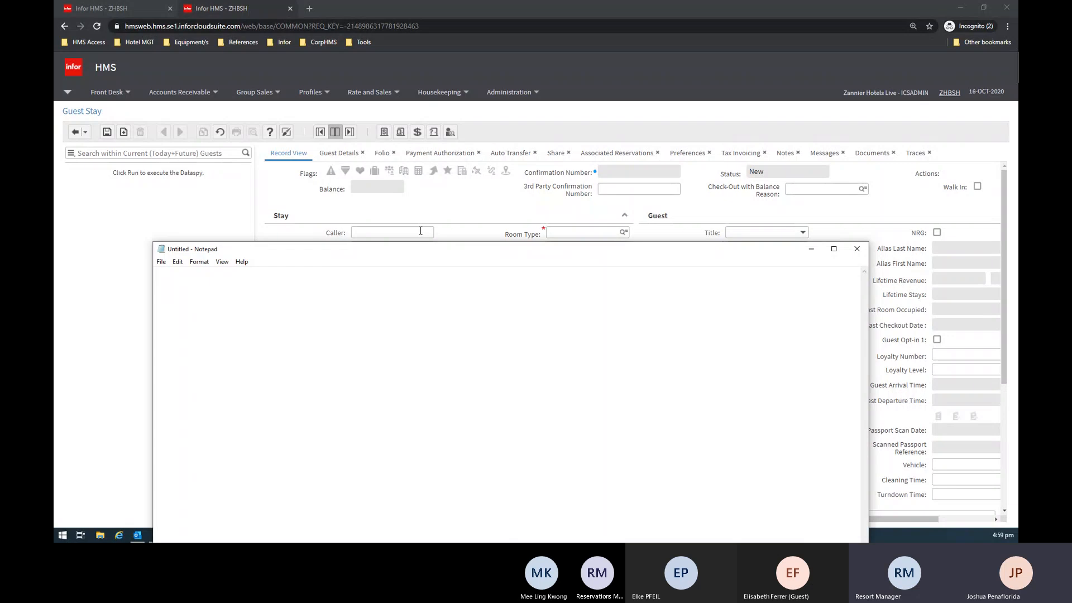
left_click_drag(445, 251, 446, 68)
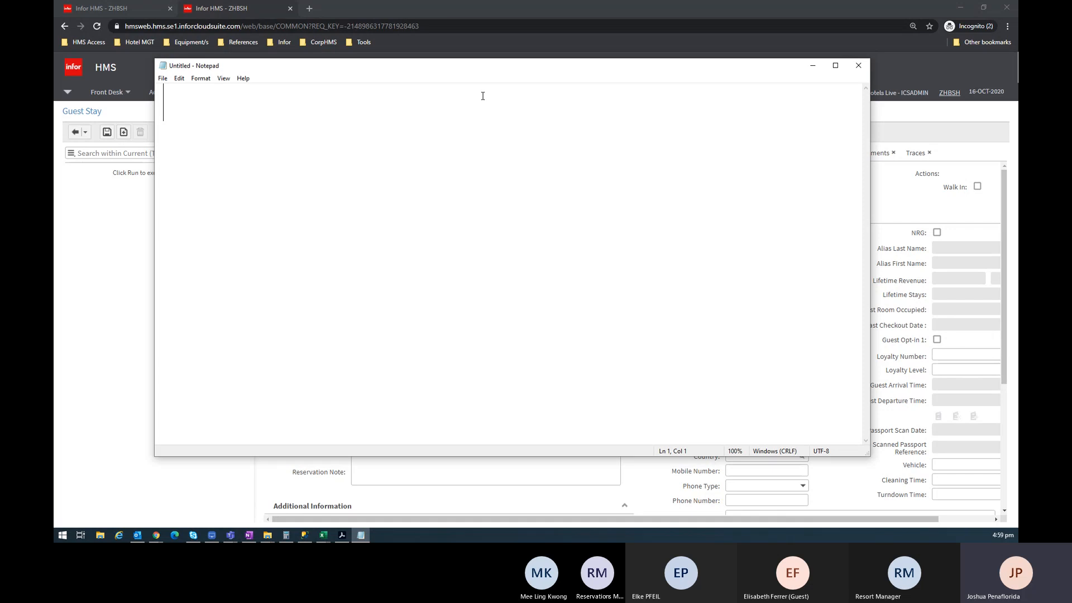
Switch to the OneNote Day 7 checklist and highlight the Non Room Item, Non Room Bundle, Meal Plan and Room Rate entries in turn
key("alt+Tab")
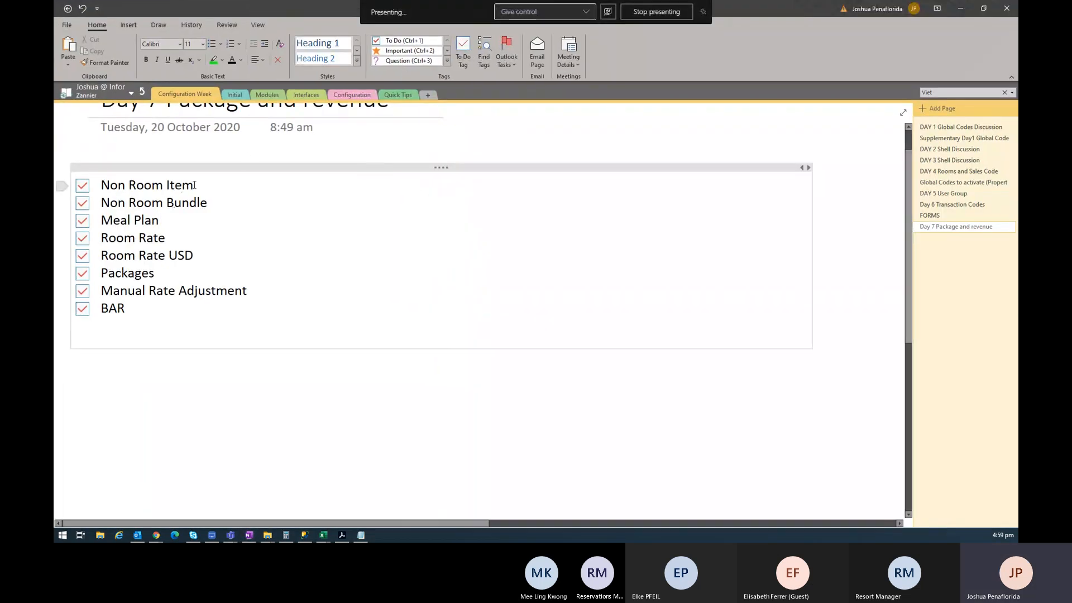
triple_click(196, 185)
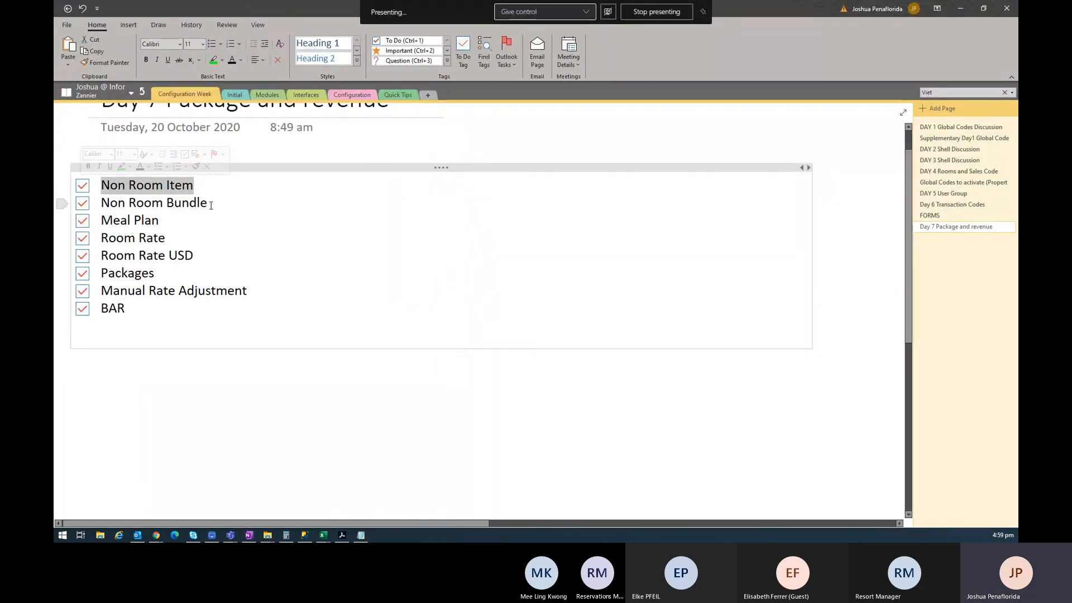
left_click_drag(217, 202, 128, 205)
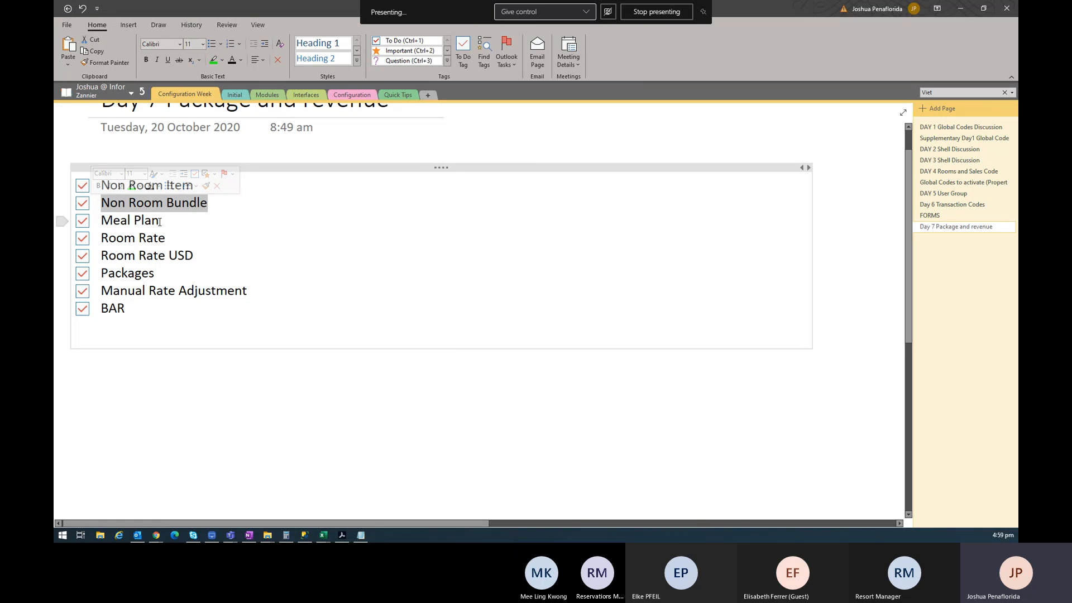
left_click_drag(177, 221, 101, 215)
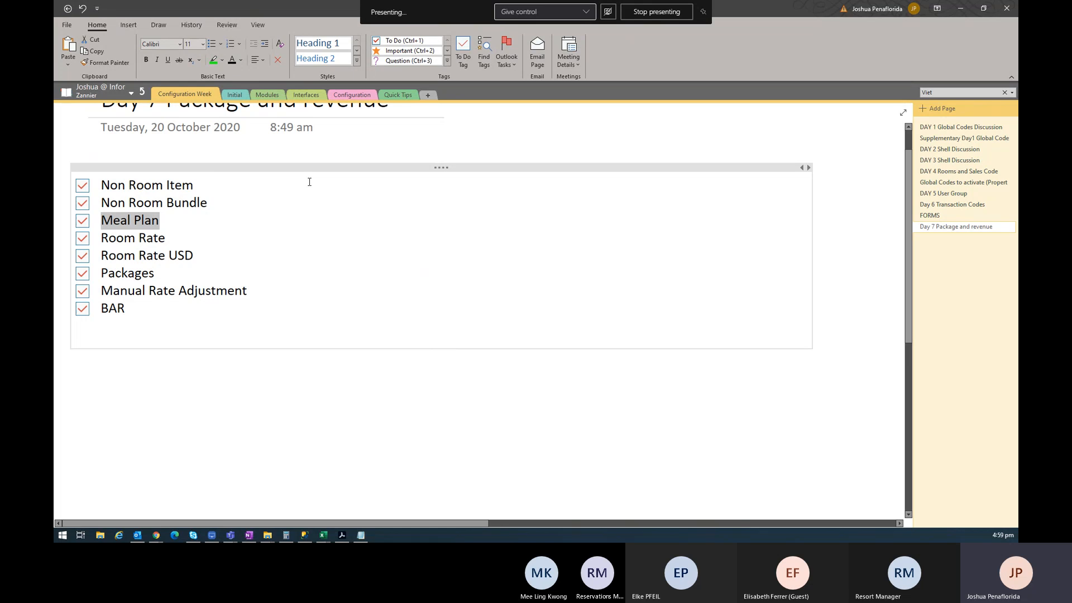
left_click_drag(246, 240, 56, 239)
Add an indented checkbox sub-item "Standard Room Rate" under Room Rate in the checklist
left_click(189, 238)
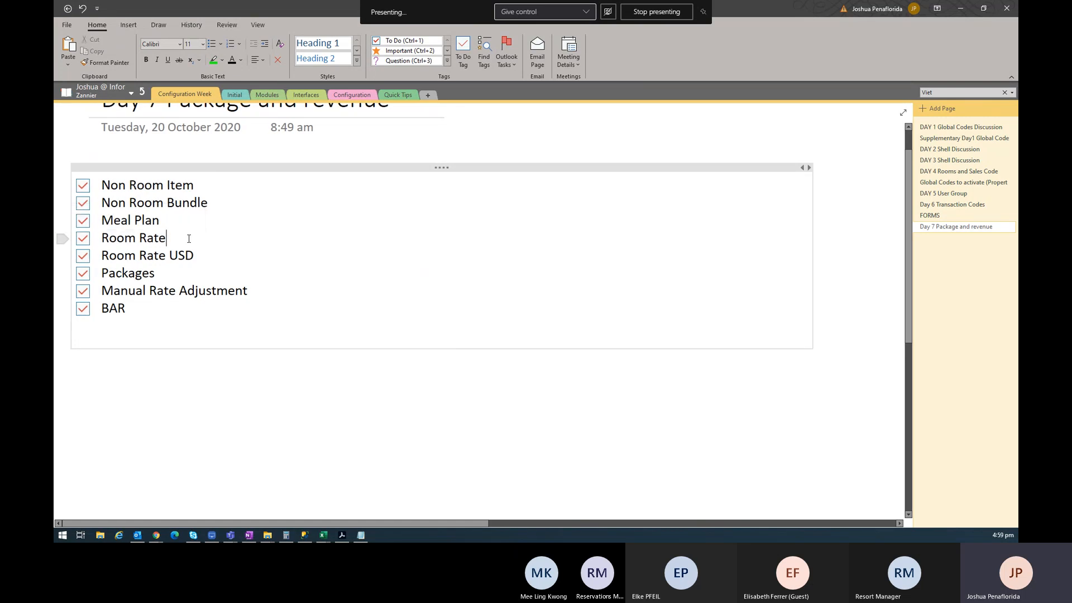
key("Return")
key("Tab")
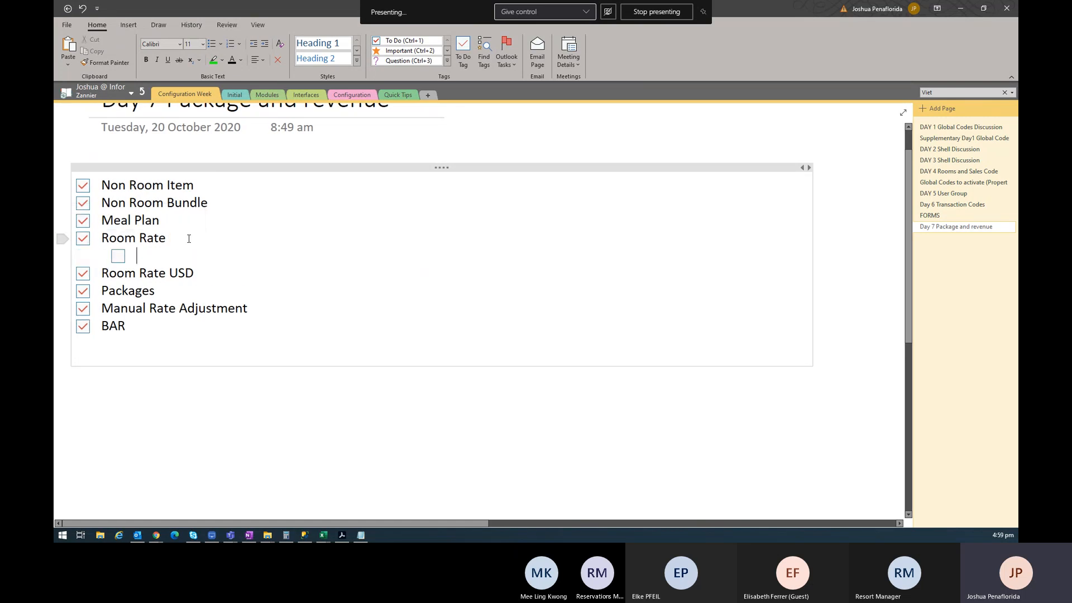
type("Standarr")
key("BackSpace")
key("BackSpace")
type("d")
type("oom Rate")
key("Return")
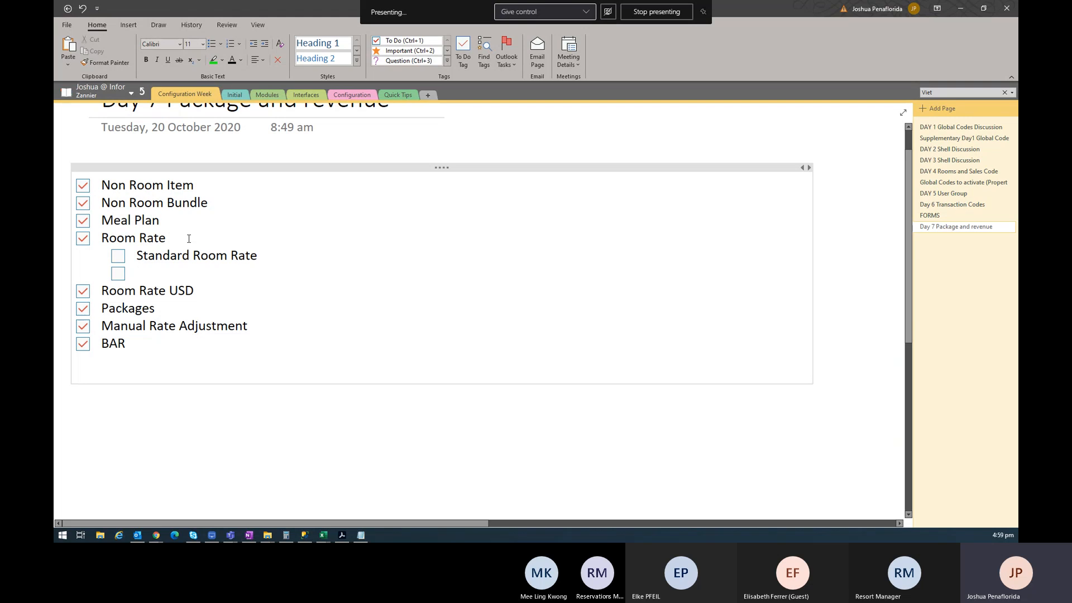
Add the sub-items "Pricing", "Packages" and "Sales Strategy" below Standard Room Rate
type("Pricing")
key("Return")
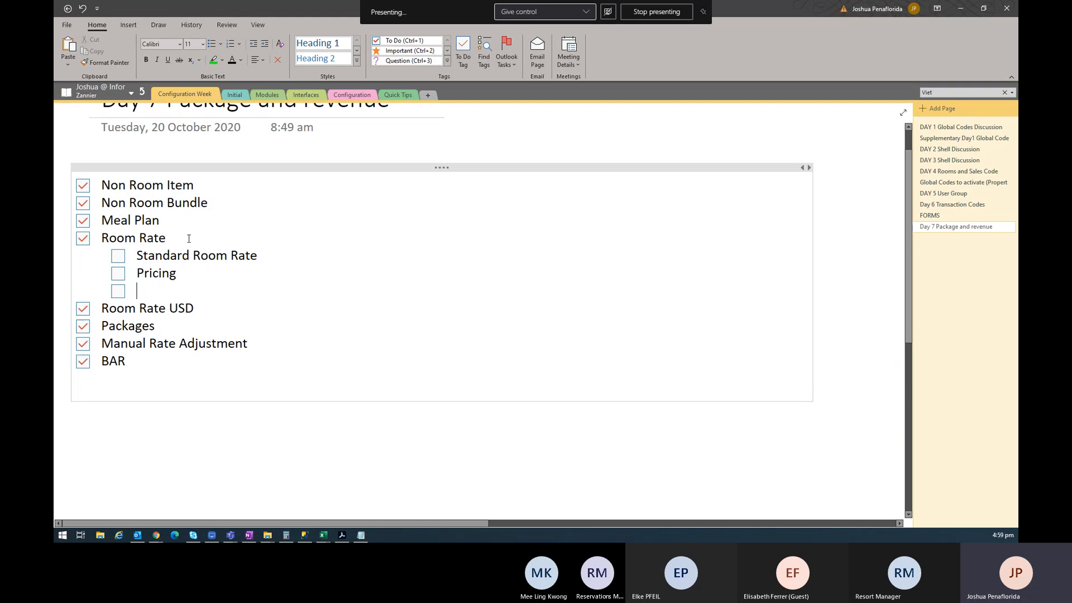
type("Packages")
key("Return")
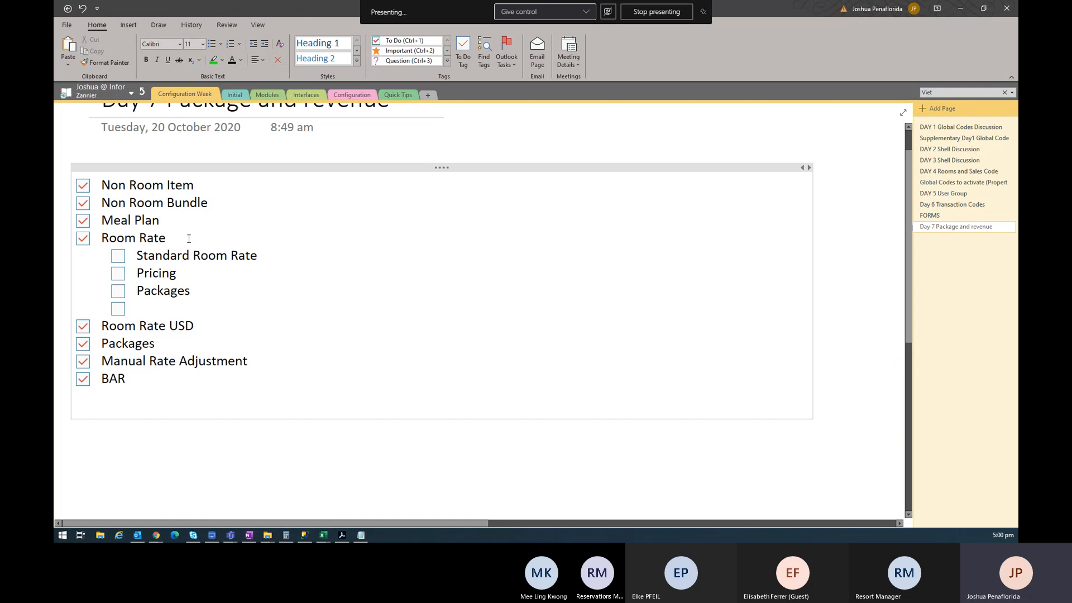
type("Sa")
type("les")
key("BackSpace")
type("es St")
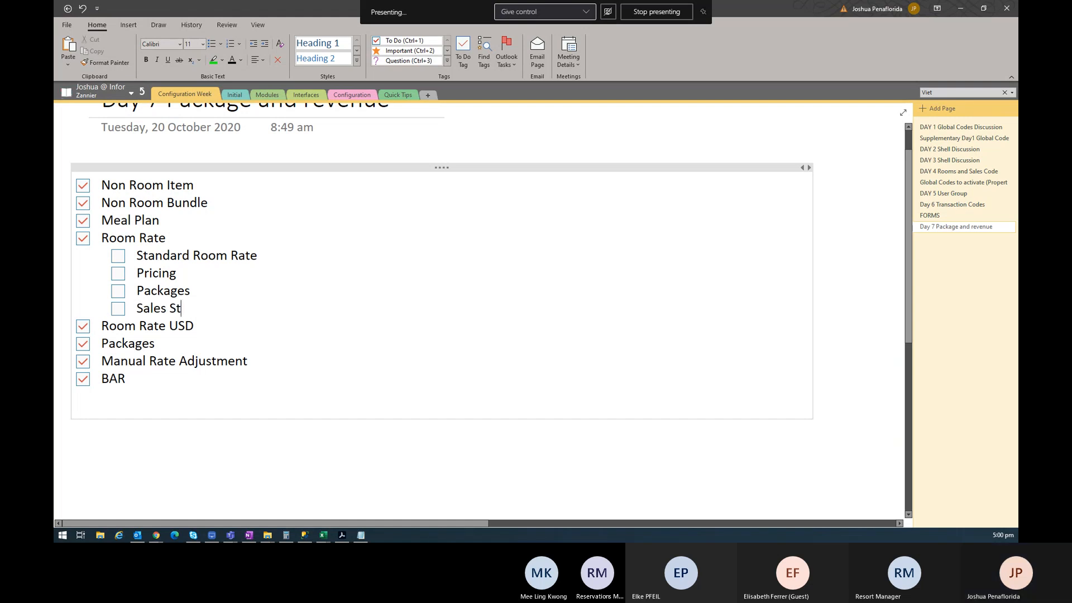
type("rategy")
key("BackSpace")
key("BackSpace")
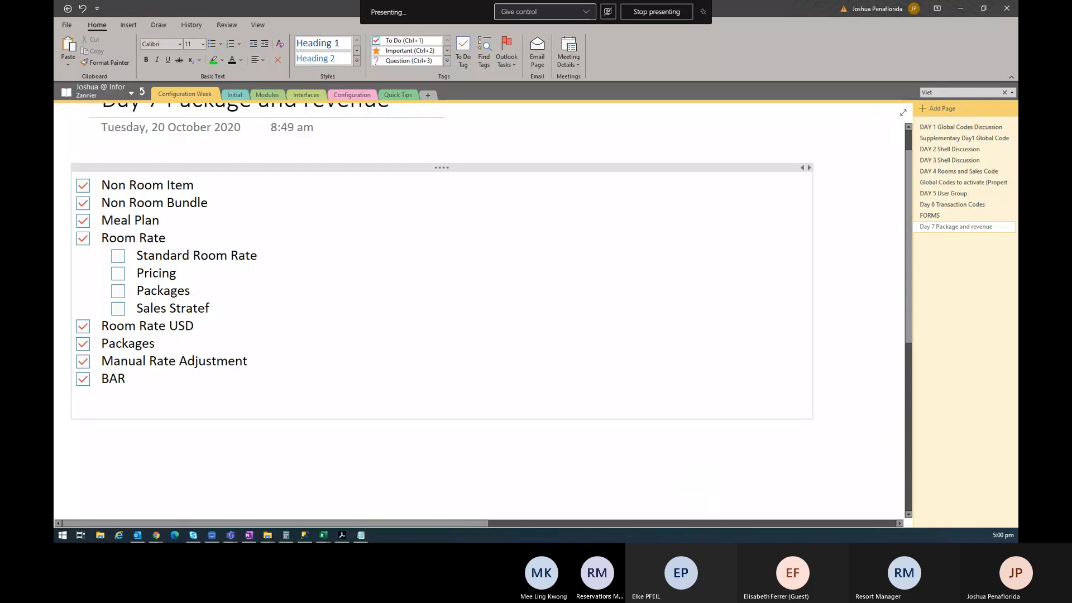
type("gy")
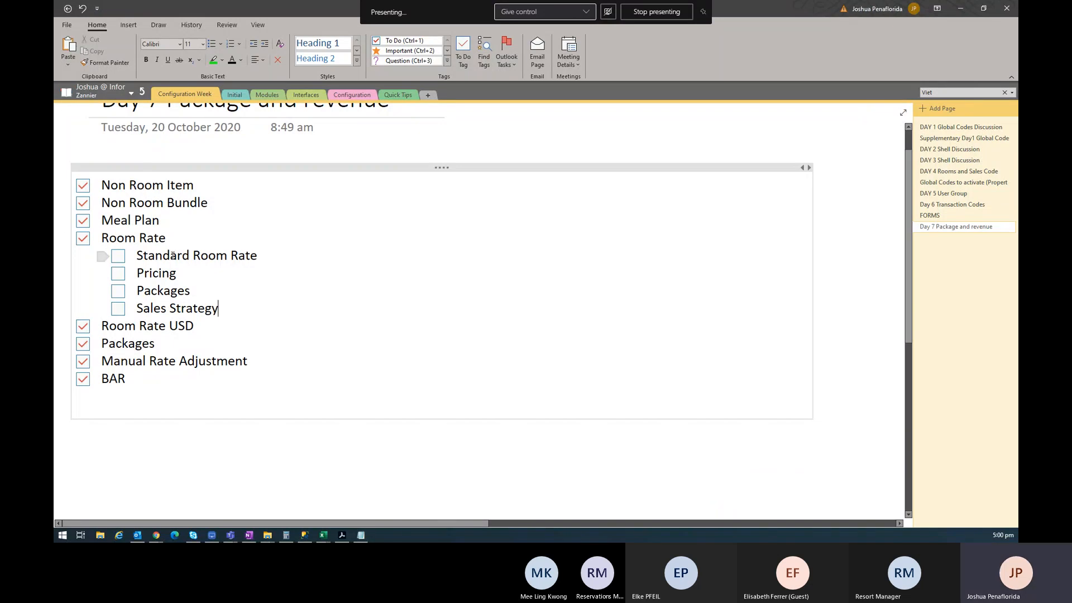
Review the four Room Rate sub-items one by one and highlight the Room Rate USD entry
left_click_drag(135, 255, 235, 307)
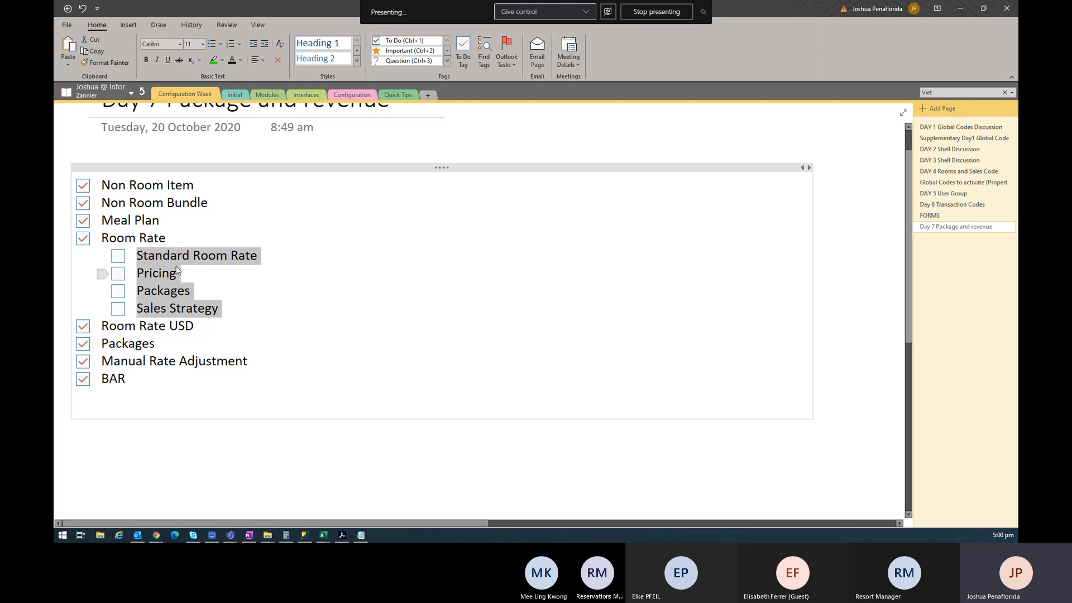
left_click(207, 310)
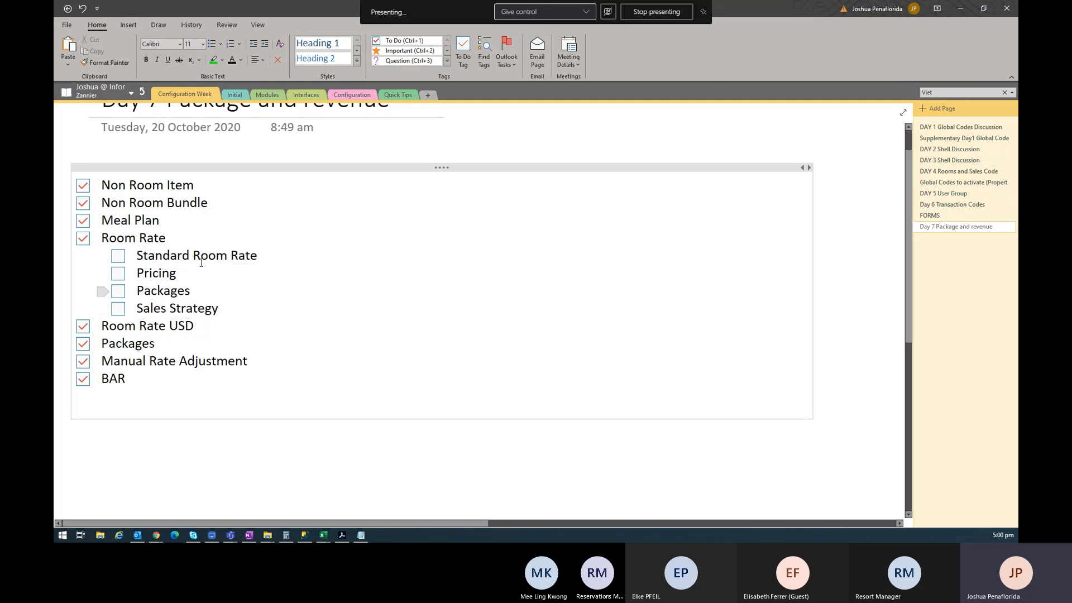
left_click(270, 255)
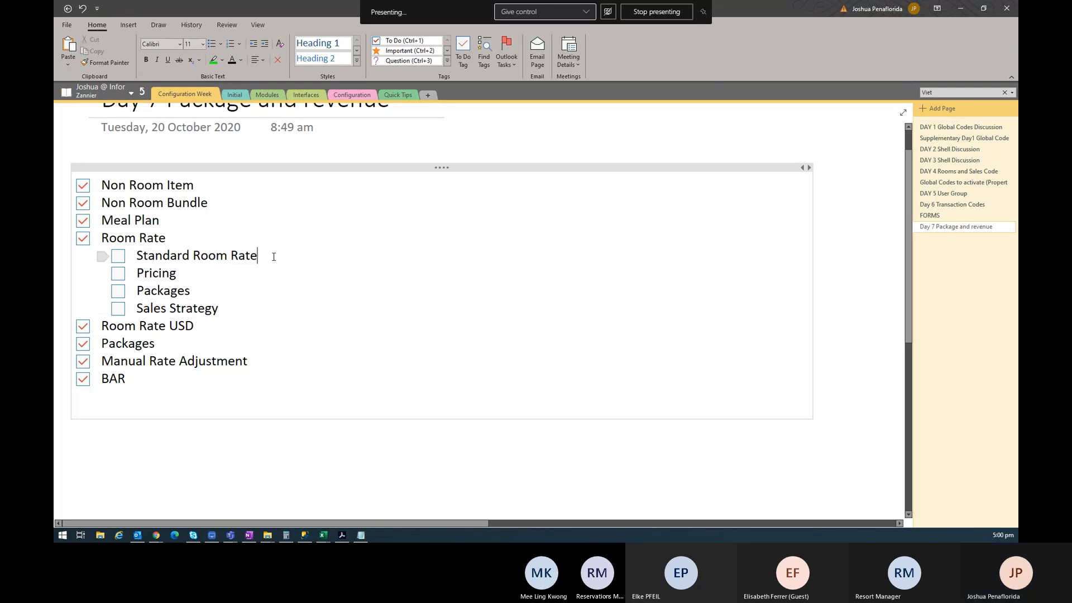
double_click(144, 273)
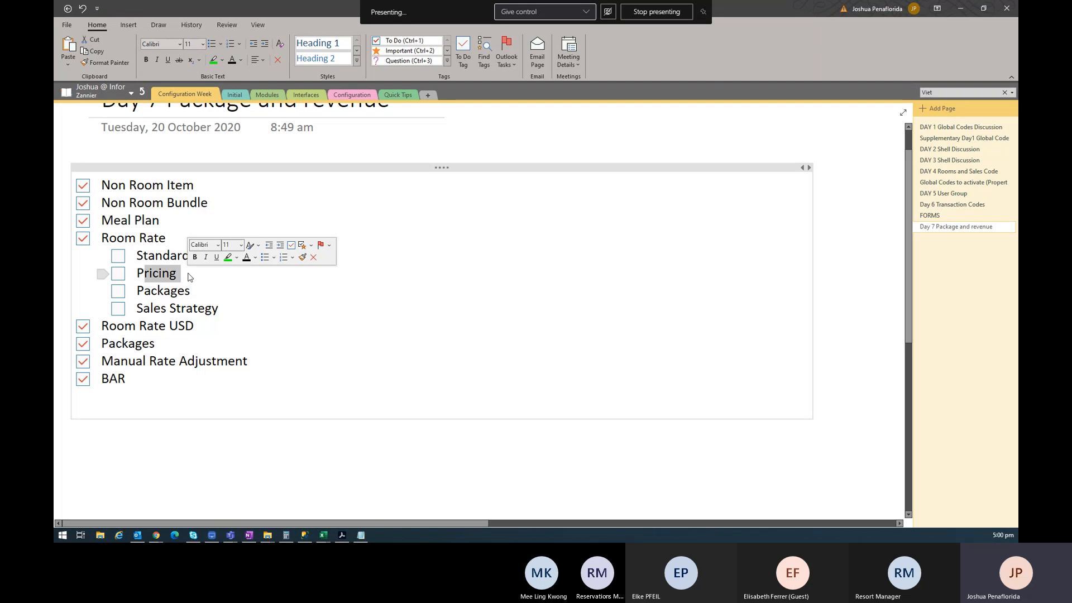
left_click_drag(192, 291, 186, 294)
left_click(223, 311)
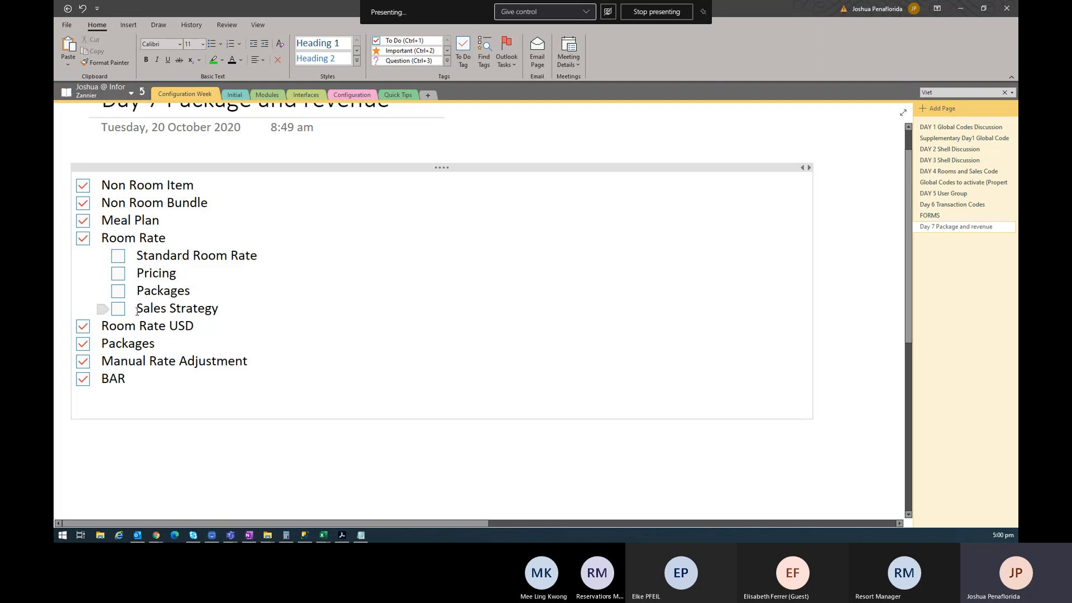
left_click_drag(138, 311, 216, 311)
left_click(212, 327)
left_click_drag(207, 327, 109, 330)
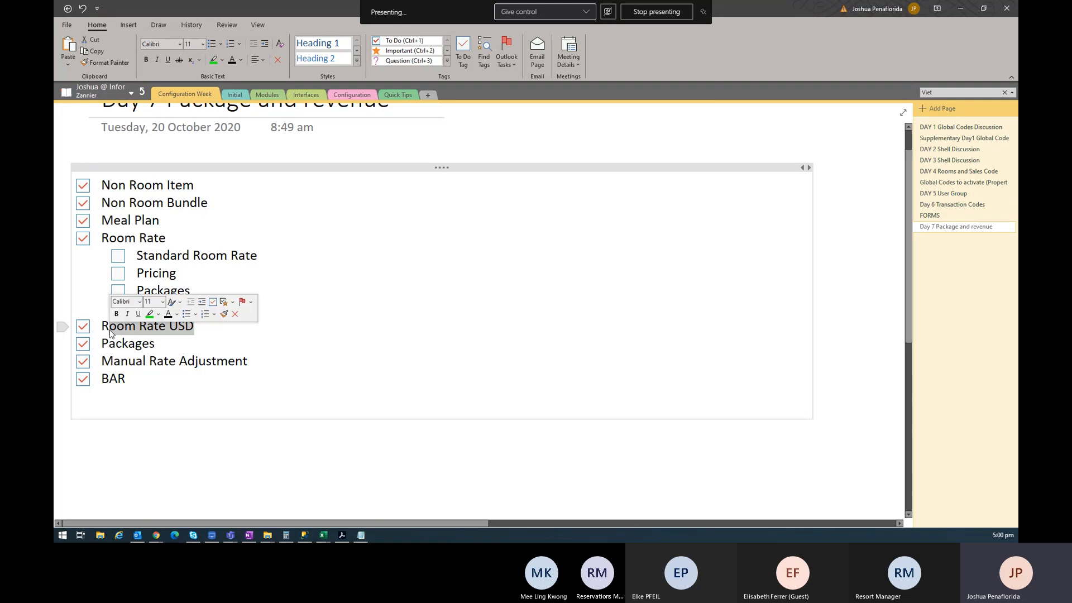
left_click(203, 330)
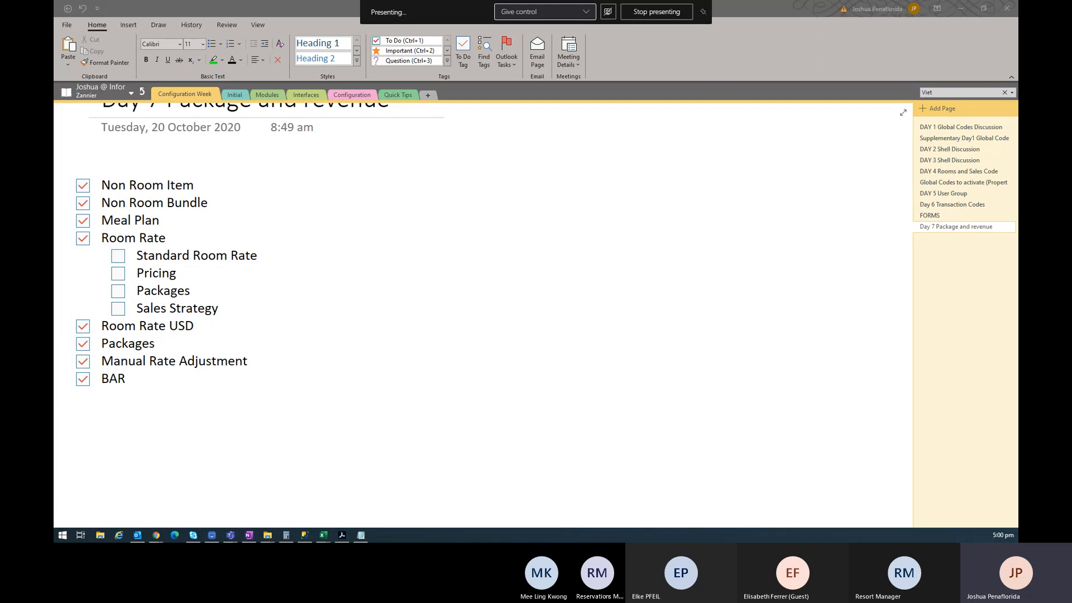
Switch to HMS in the browser, open the property's Room Rates and show the rates for the UZS - USD Room Rate currency
key("alt+Tab")
left_click(141, 8)
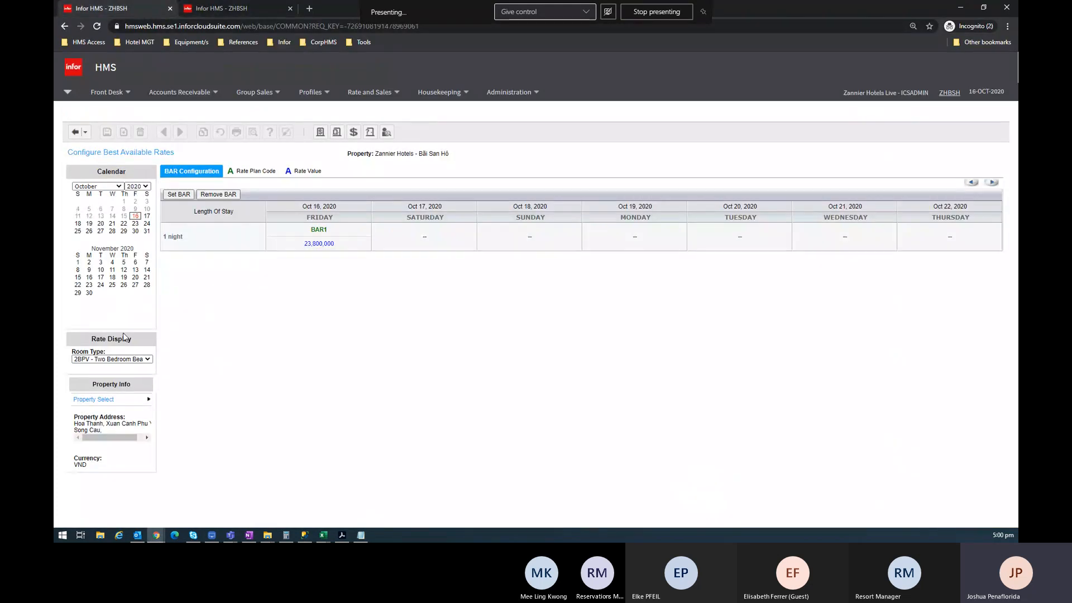
mouse_move(386, 99)
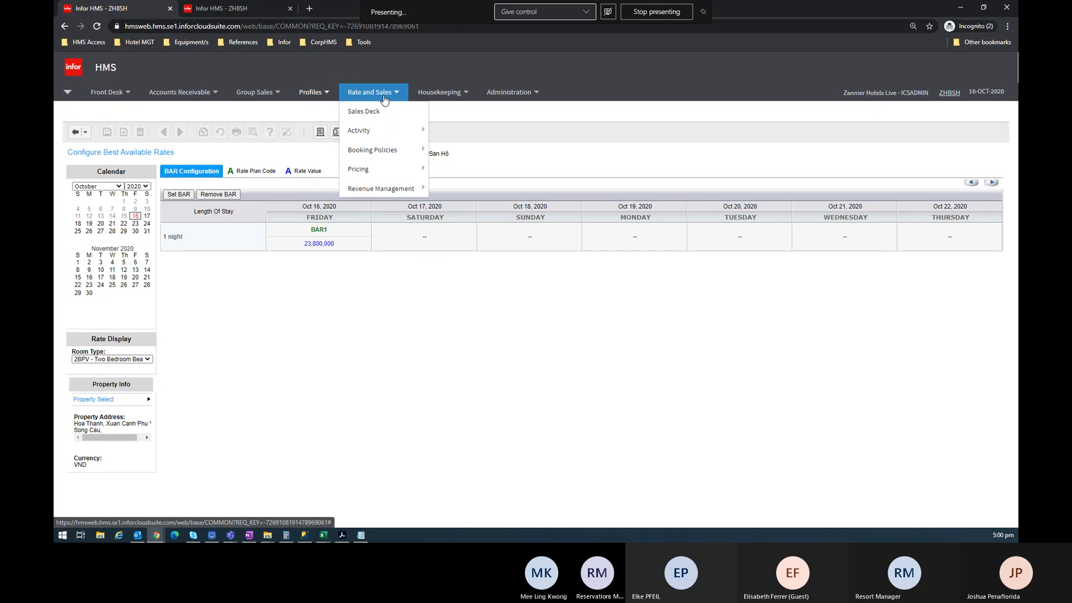
mouse_move(421, 169)
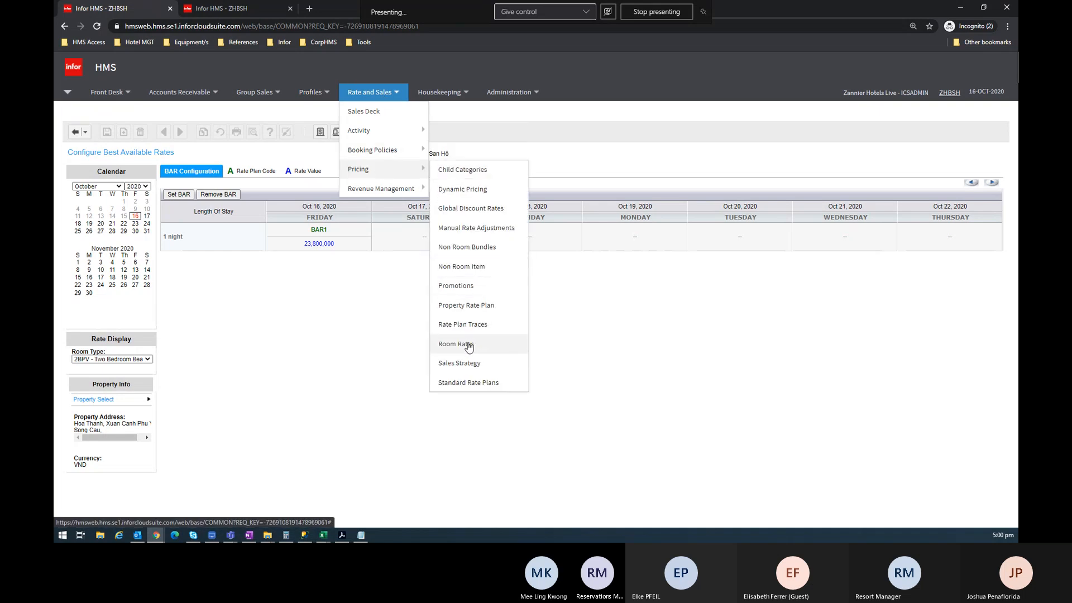
left_click(467, 346)
left_click(123, 317)
left_click(106, 329)
left_click(109, 285)
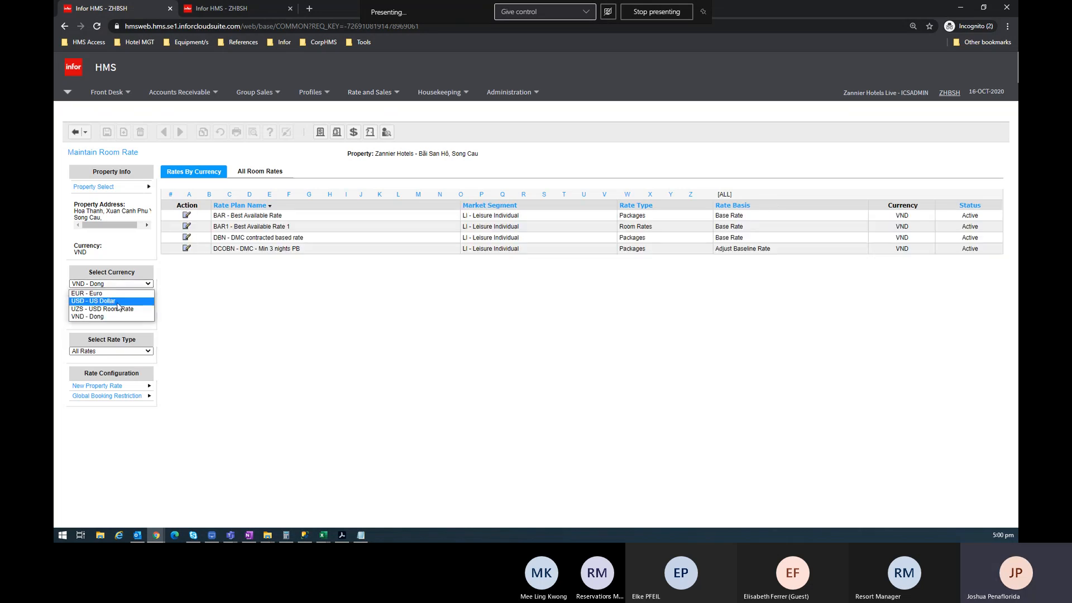
left_click(149, 310)
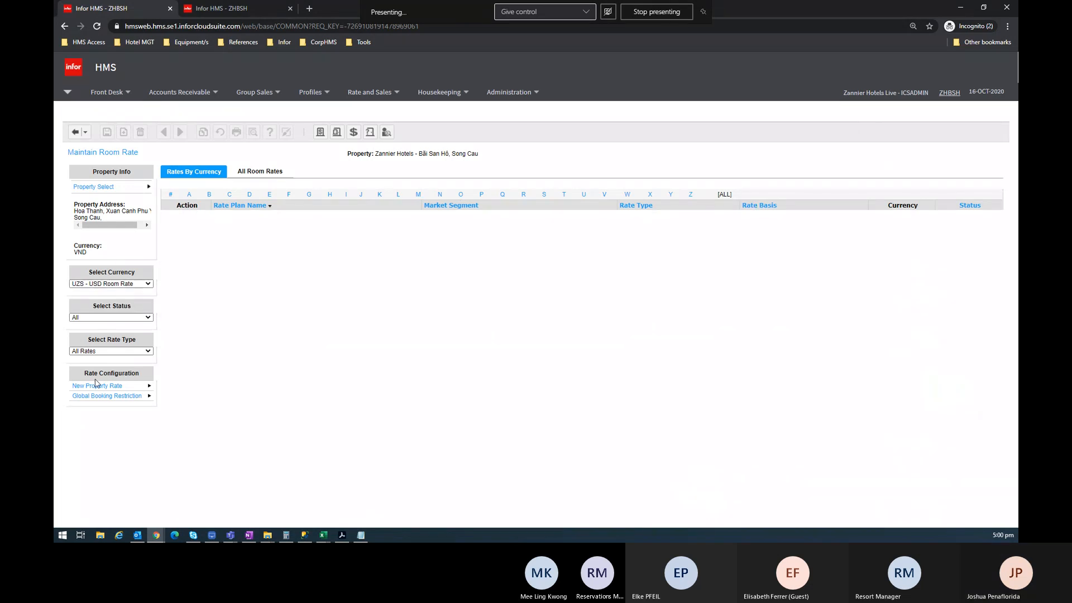
Review the rate plans available as new property rates in UZS and close the window without adding any
left_click(97, 386)
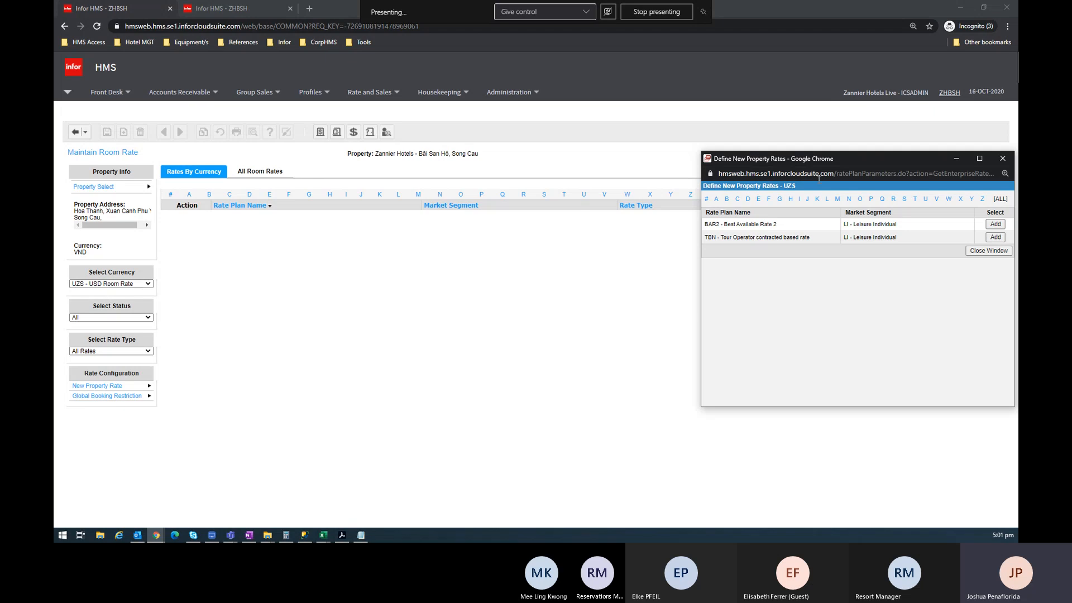
left_click_drag(784, 158, 464, 148)
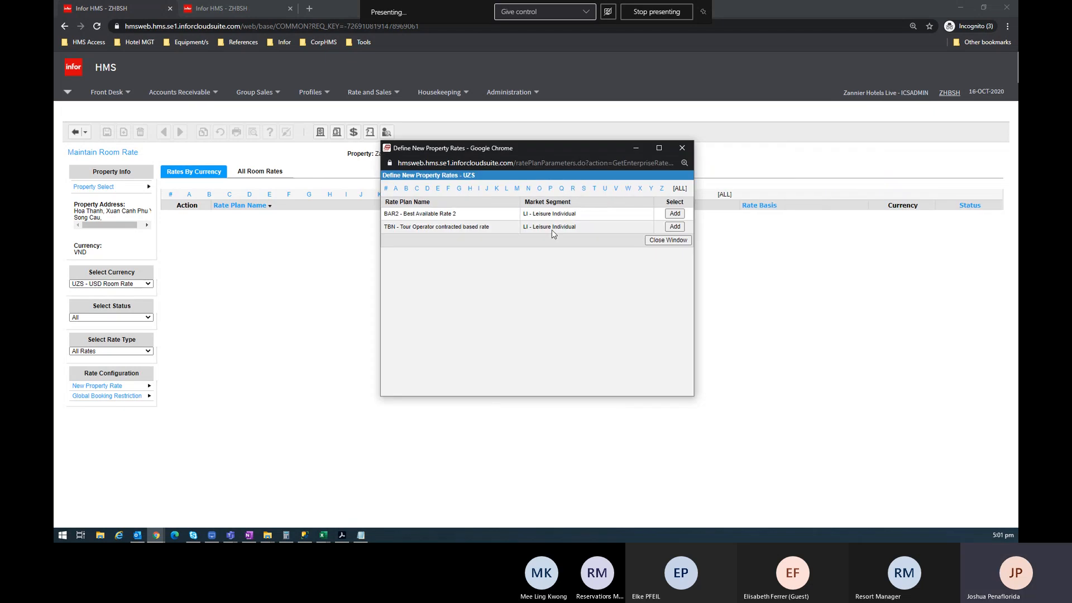
left_click(682, 147)
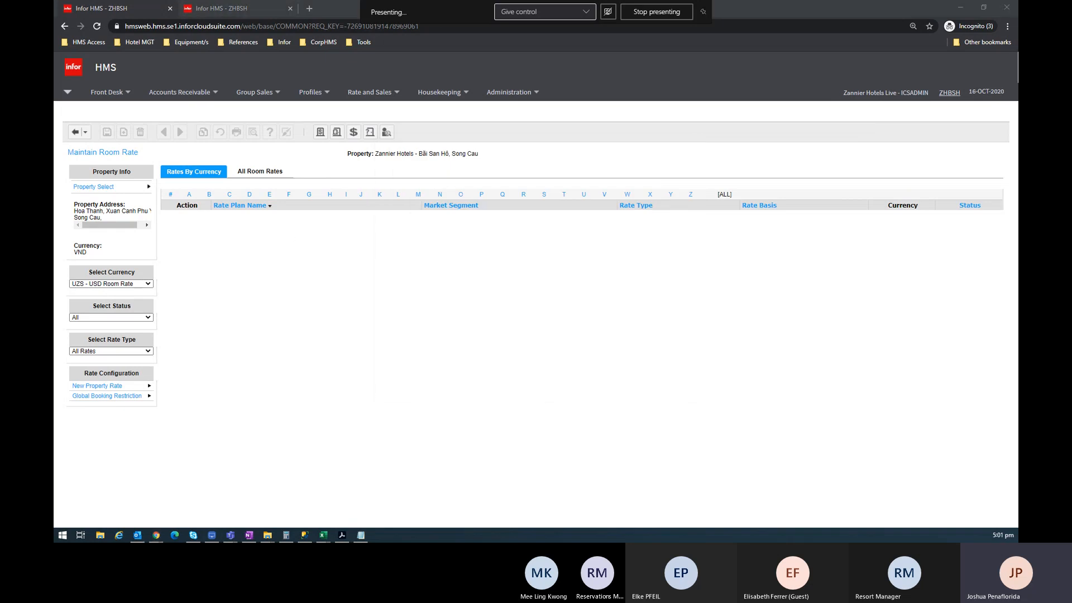
Return to the OneNote checklist, clear the main-level Packages item and its checkbox, and insert a plain blank line below Manual Rate Adjustment
key("alt+Tab")
left_click_drag(136, 255, 266, 310)
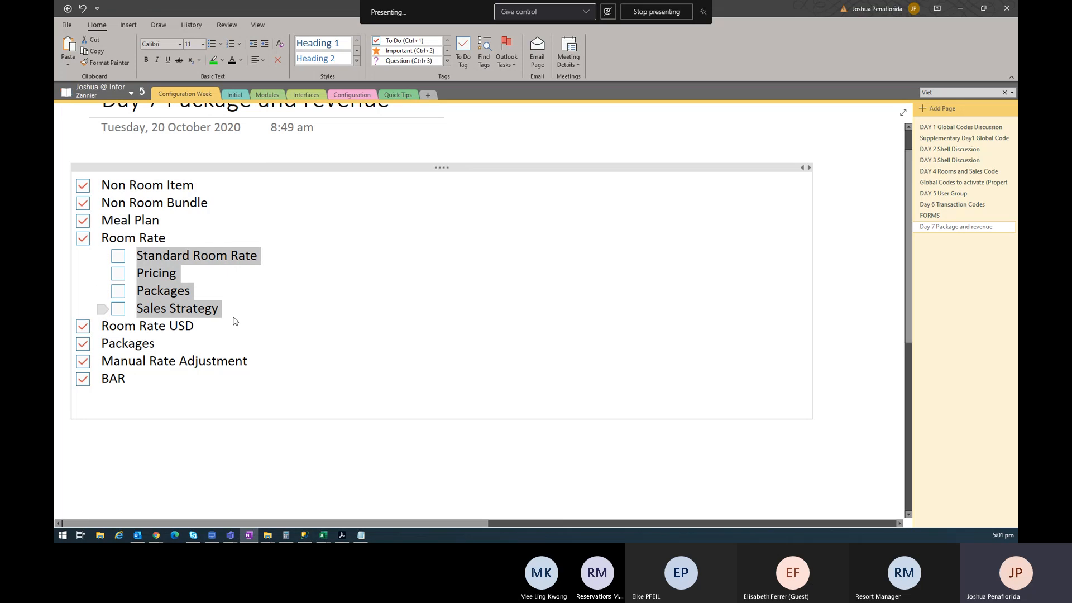
left_click(189, 345)
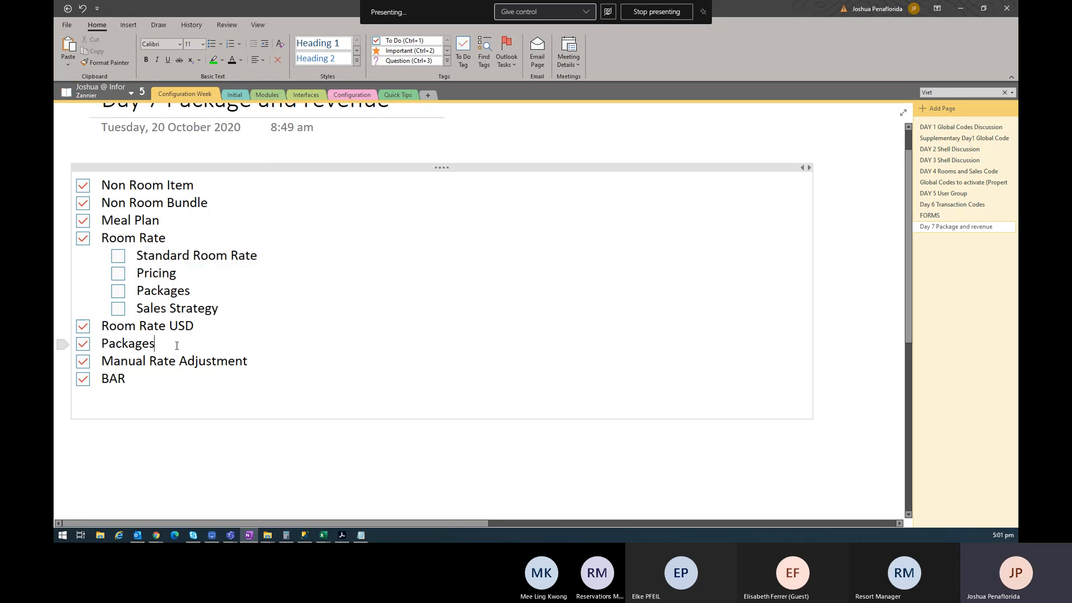
left_click(64, 344)
key("Delete")
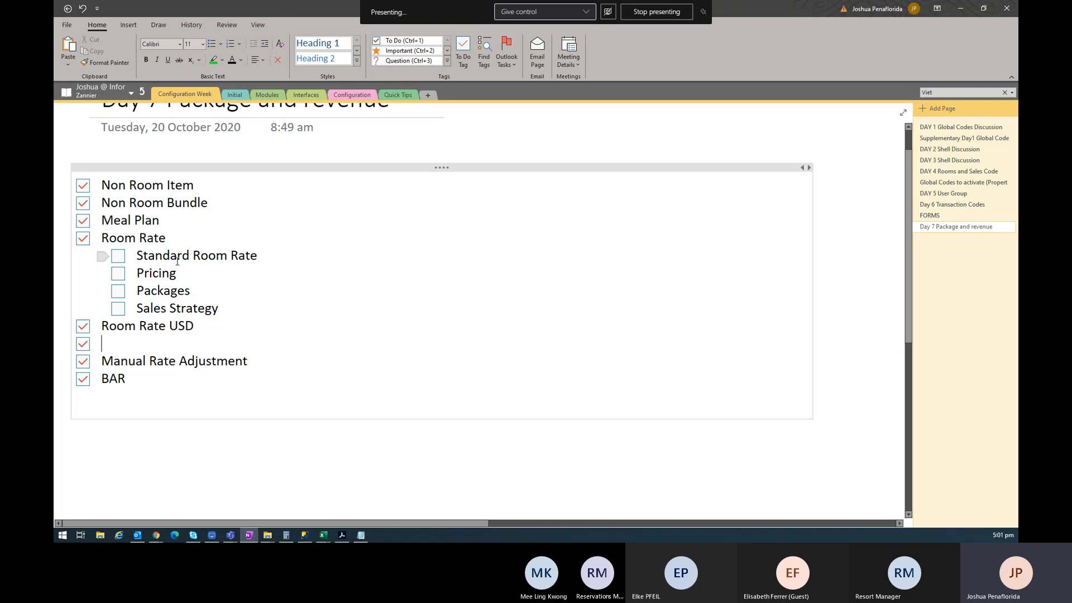
key("BackSpace")
key("Return")
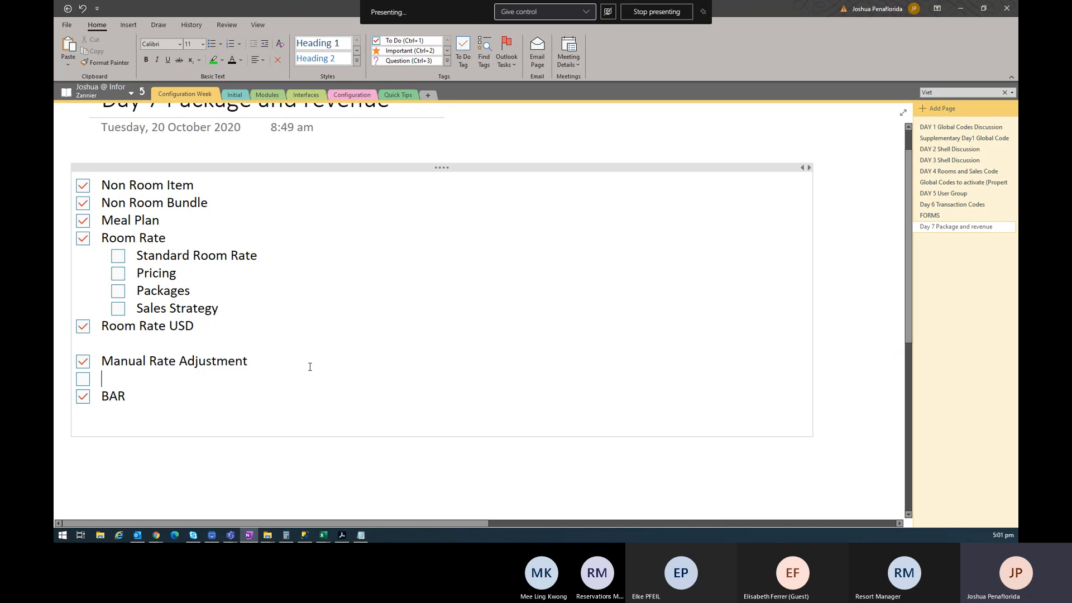
key("BackSpace")
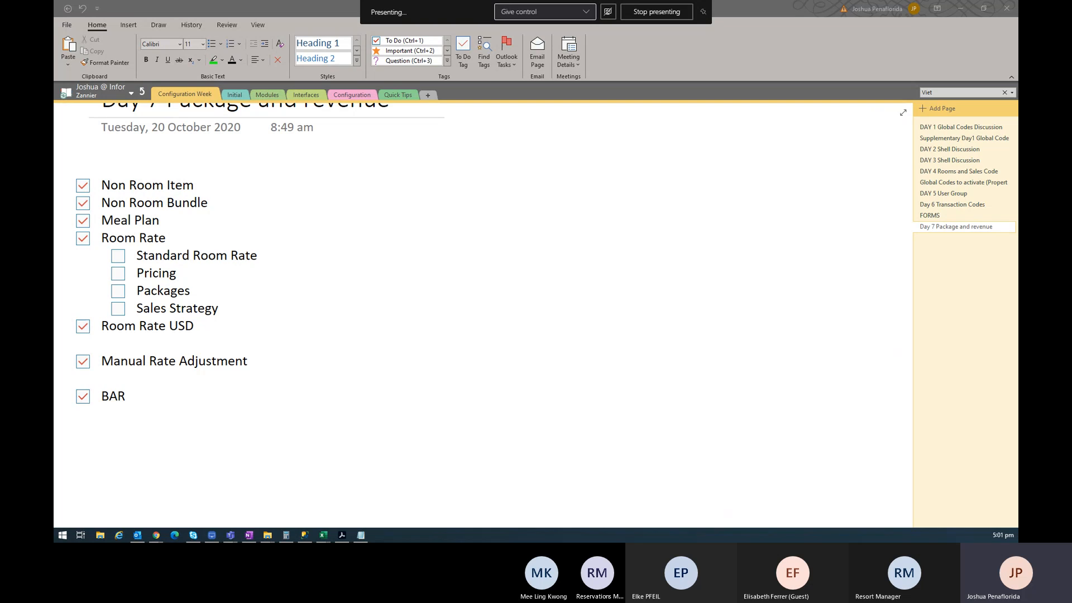
Switch to the Excel HMS Configuration Workbook and look through the rate codes and their baselines on the Rates sheet
key("alt+Tab")
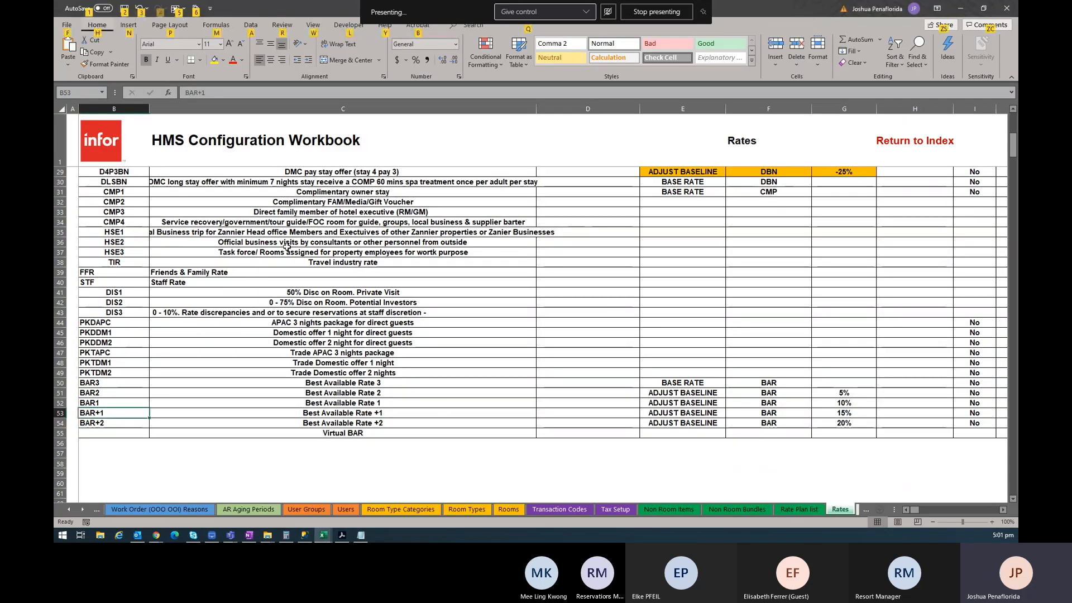
scroll(434, 270, "up", 4)
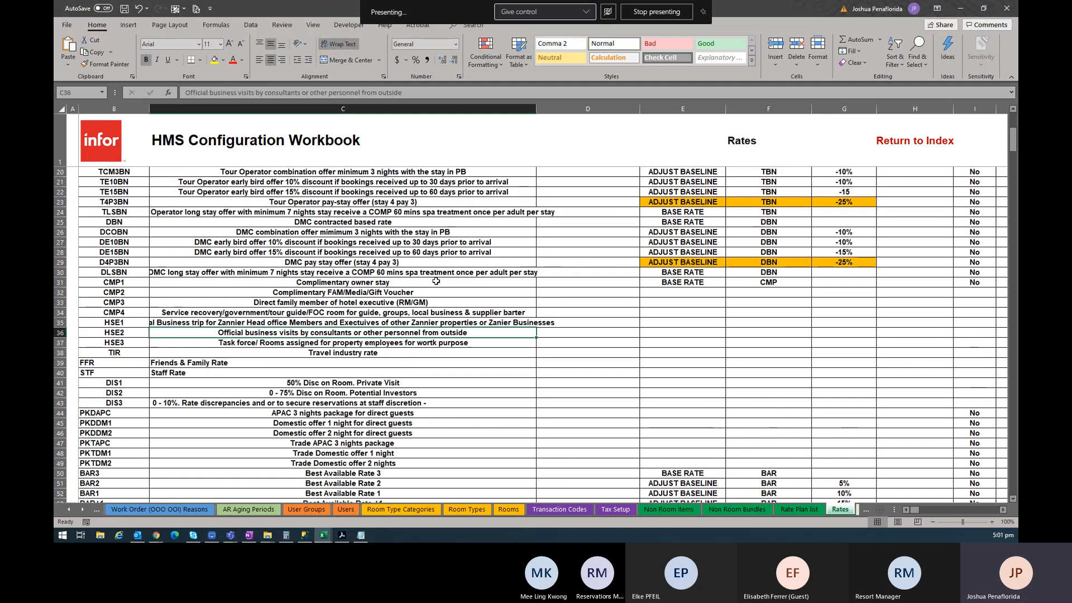
scroll(436, 280, "up", 2)
scroll(435, 279, "down", 2)
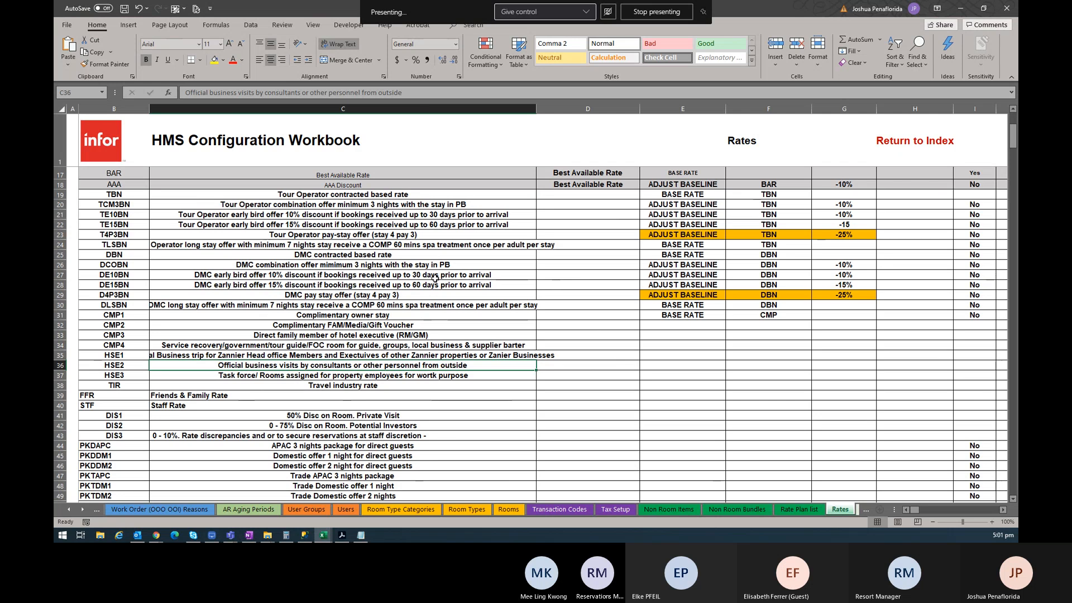
Switch to the OneNote Day 7 checklist and review the BAR item at the end of the list
key("alt+Tab")
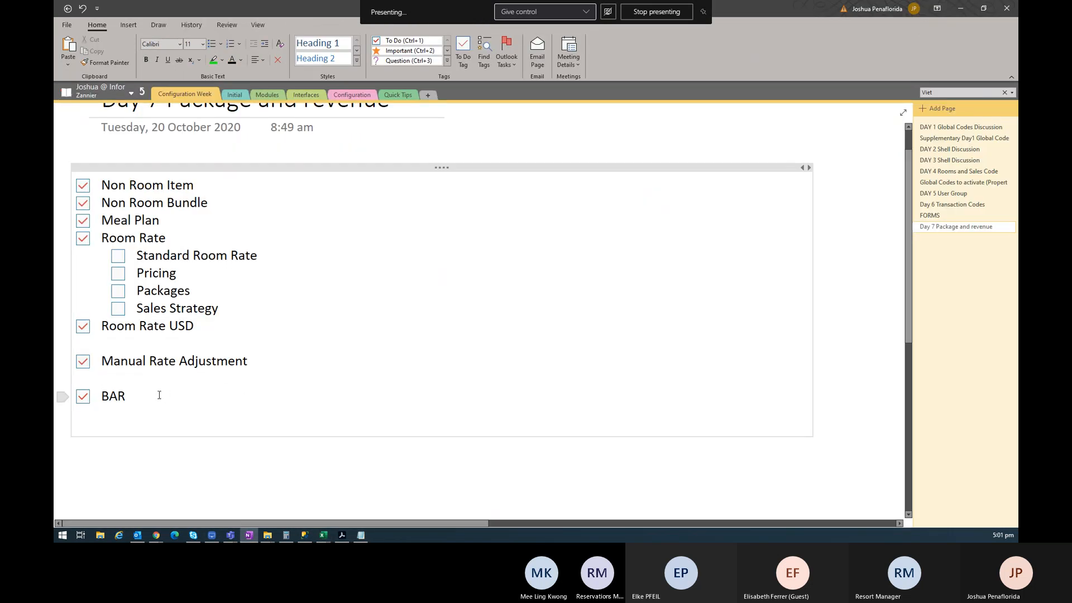
mouse_move(138, 397)
left_mouse_down()
mouse_move(101, 395)
mouse_move(117, 395)
left_mouse_up()
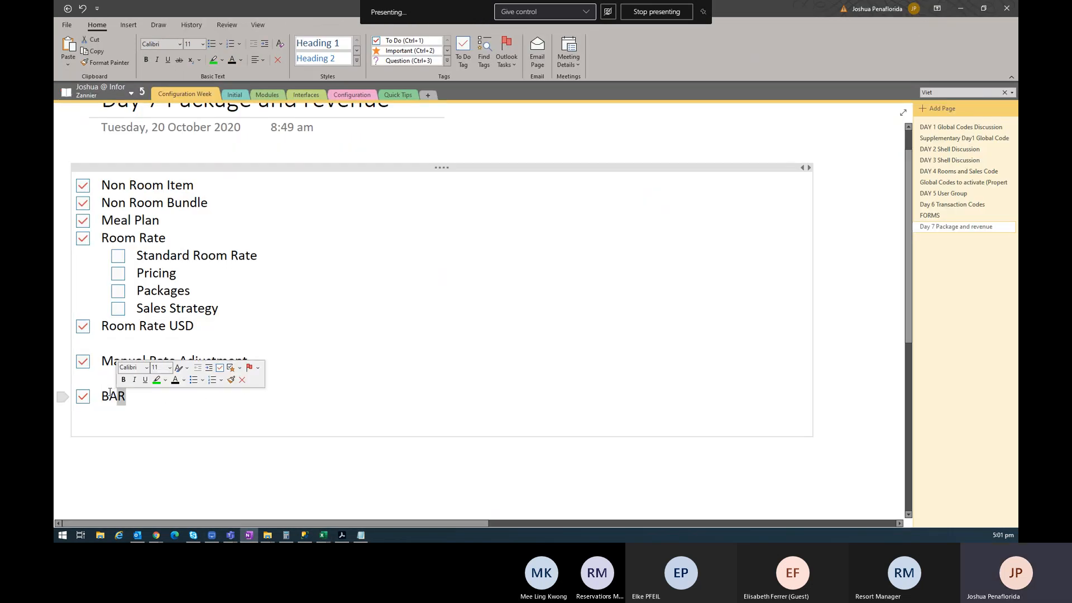
left_click(136, 395)
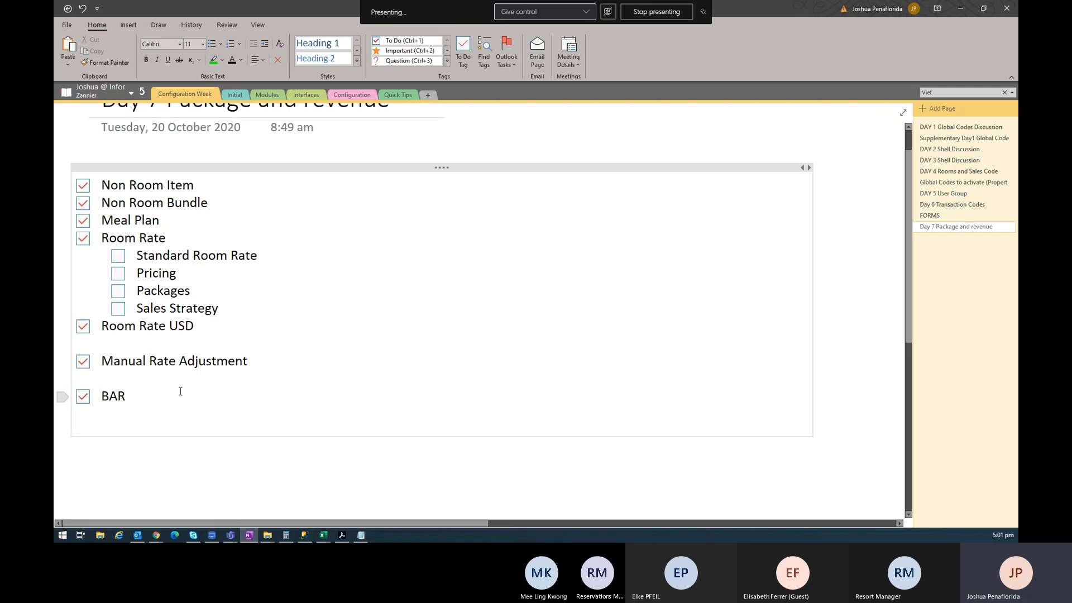
key("Home")
Switch to HMS, show the property's VND - Dong room rates, and open the BAR1 - Best Available Rate 1 plan
key("alt+Tab")
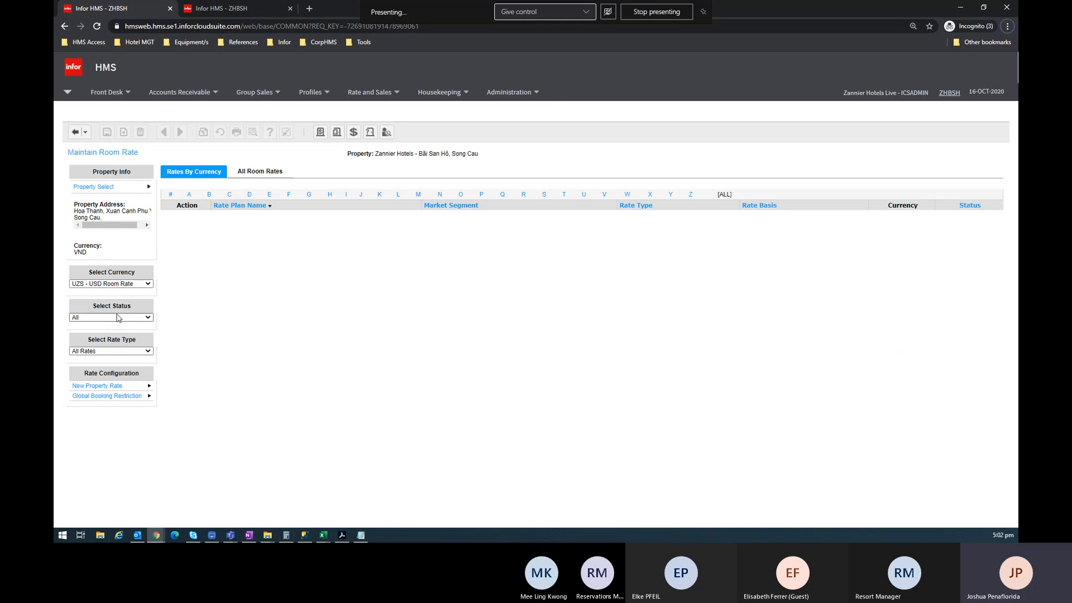
left_click(114, 284)
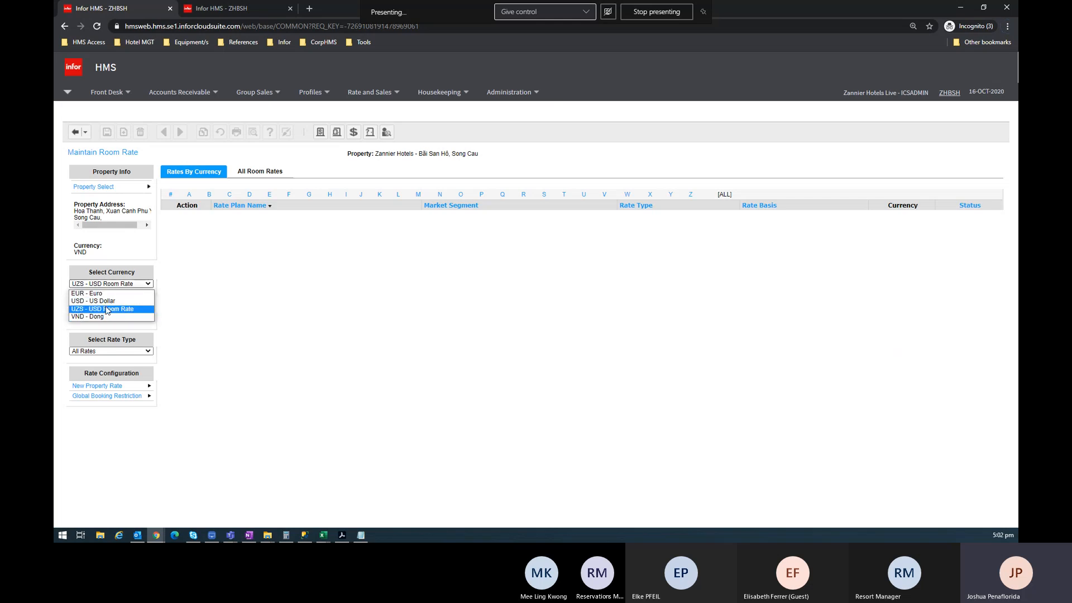
left_click(106, 317)
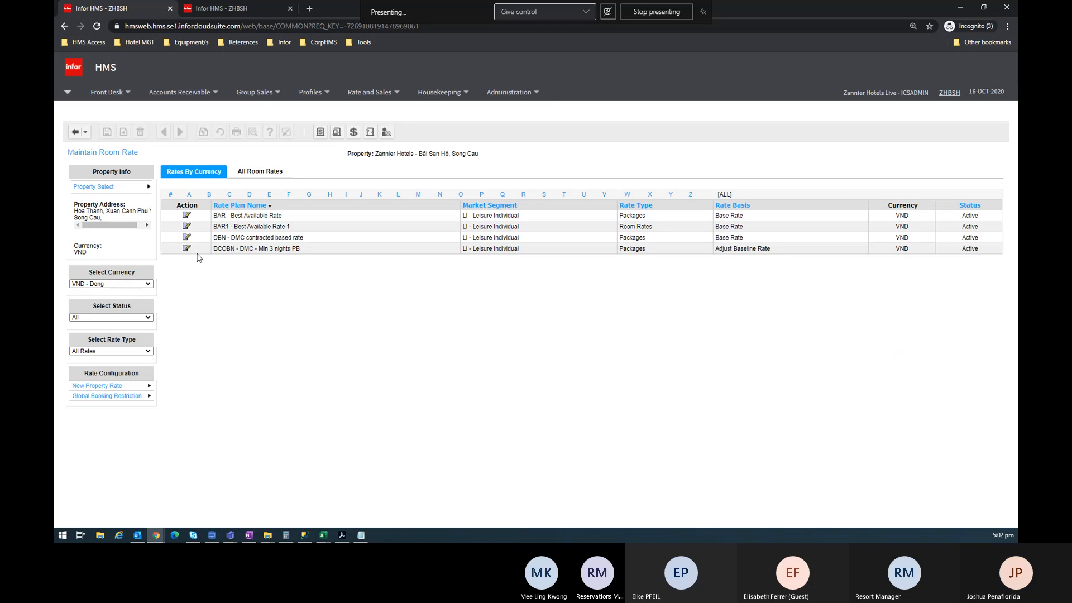
left_click(186, 228)
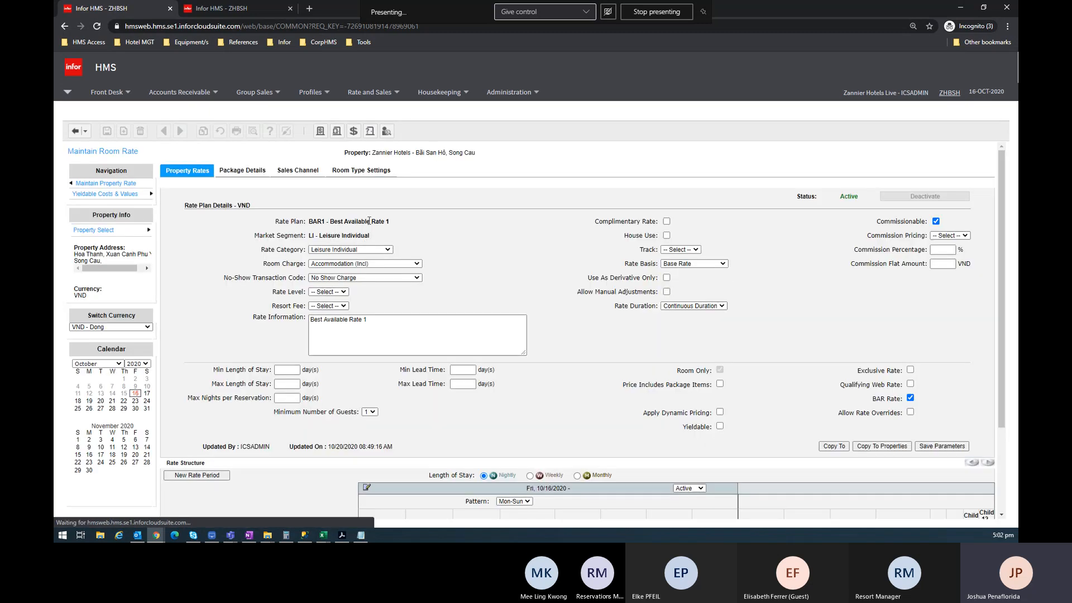
scroll(618, 360, "down", 2)
scroll(617, 358, "down", 1)
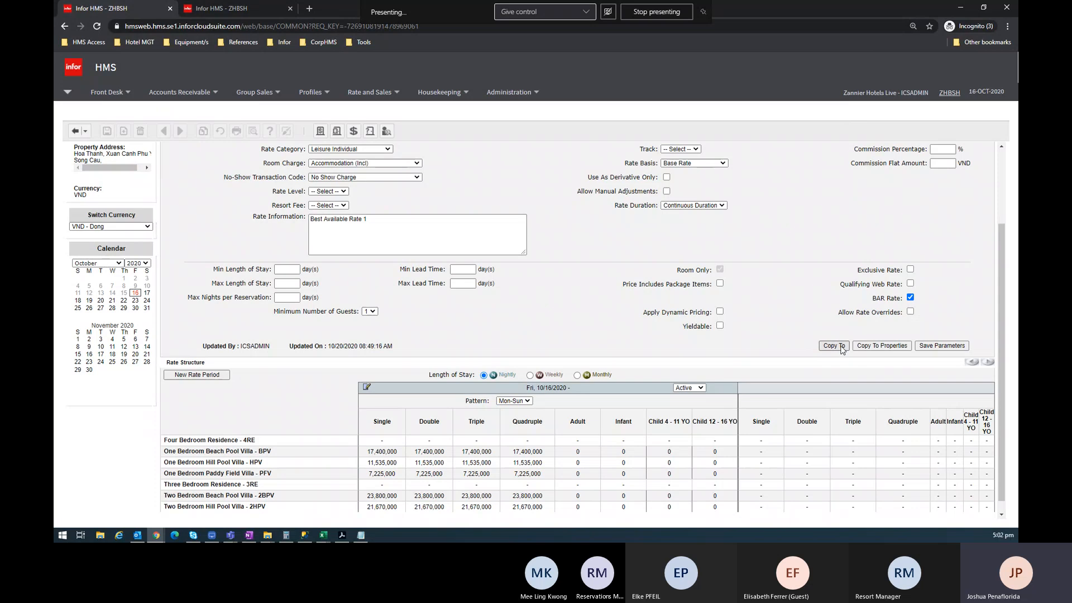
scroll(558, 279, "up", 2)
scroll(510, 242, "up", 2)
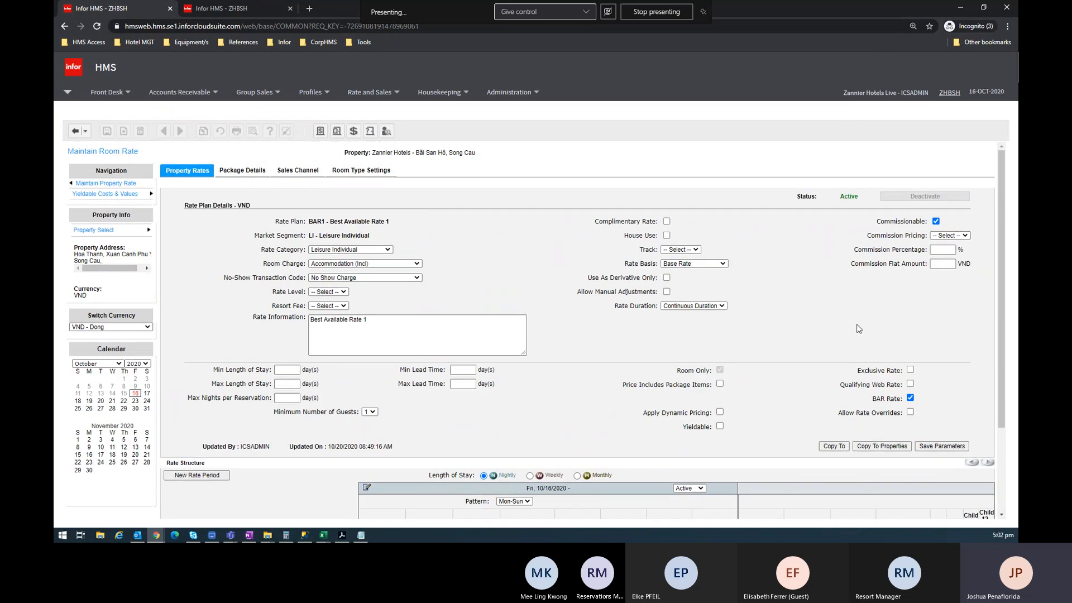
Start copying the BAR1 rates to another plan and choose BAR - Best Available Rate as the target
left_click(833, 446)
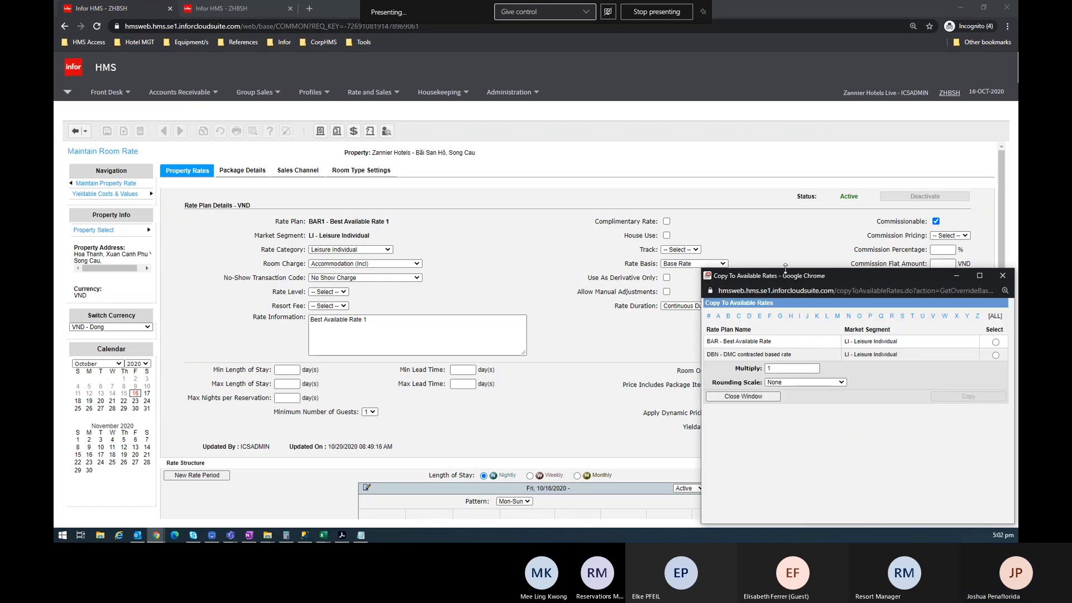
left_click_drag(785, 268, 368, 137)
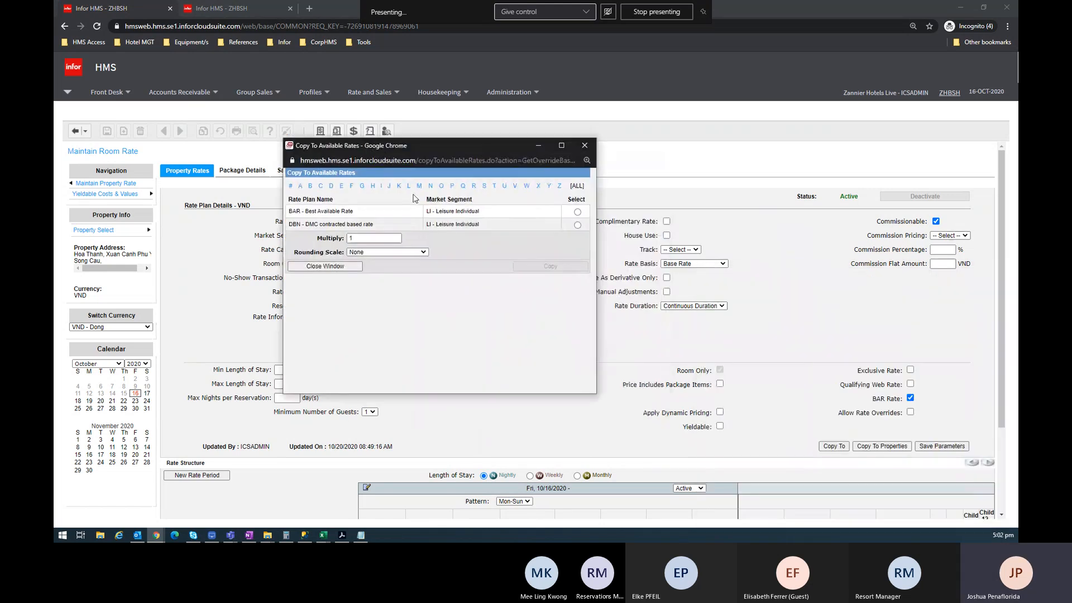
left_click_drag(450, 138, 450, 89)
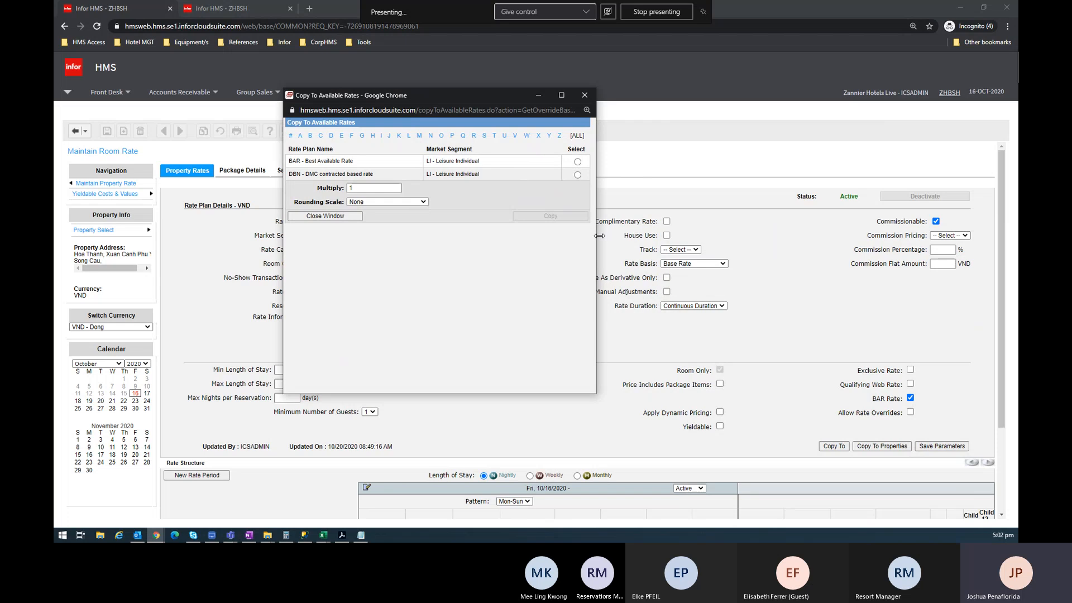
left_click_drag(596, 236, 617, 236)
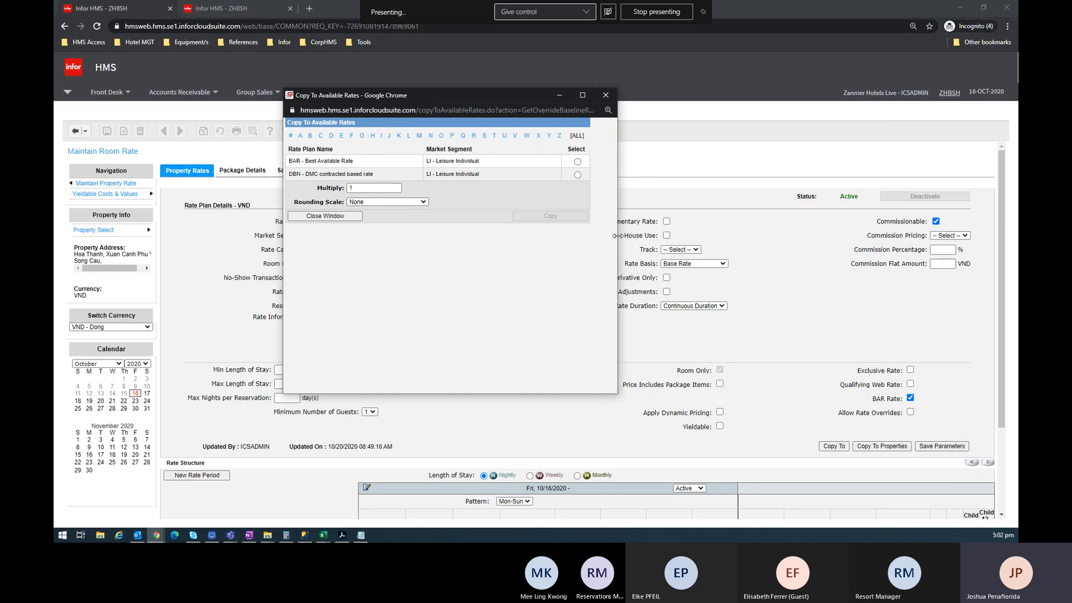
left_click(577, 162)
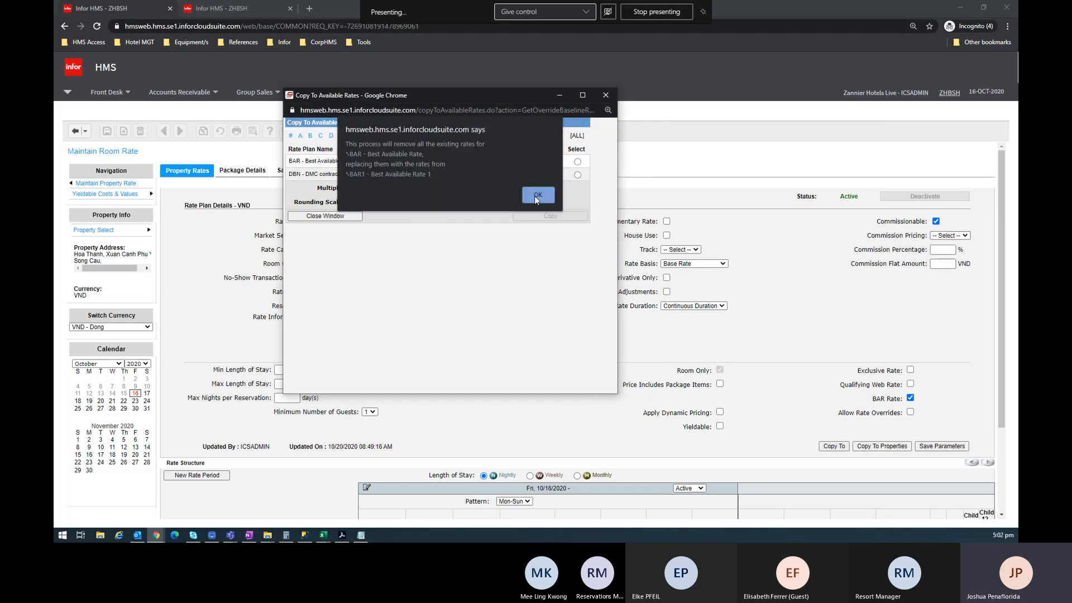
left_click(534, 196)
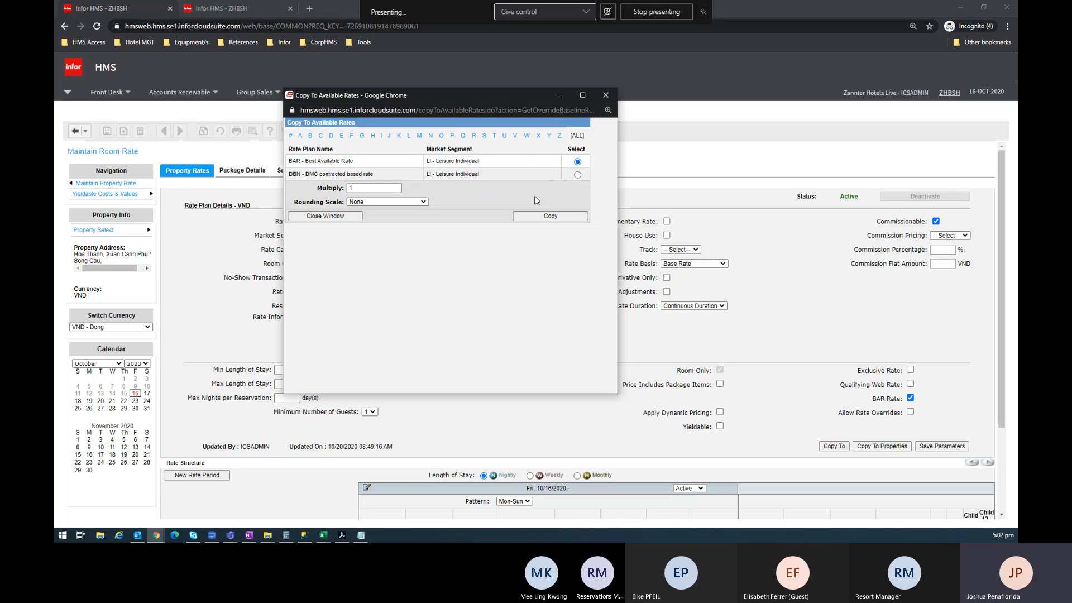
Try a Multiply factor of .50 for the copied rates and restore the factor to 1
left_click(362, 186)
left_click(362, 186)
key("BackSpace")
type(".50")
left_click_drag(381, 188, 299, 184)
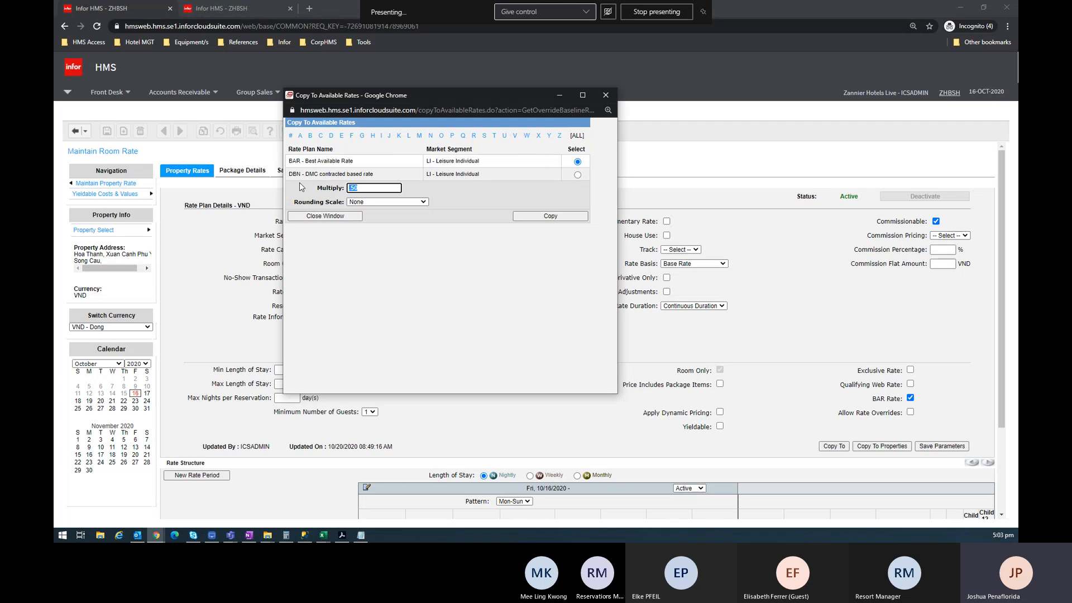
left_click(400, 202)
left_click(421, 185)
left_click_drag(377, 184, 288, 184)
type("1")
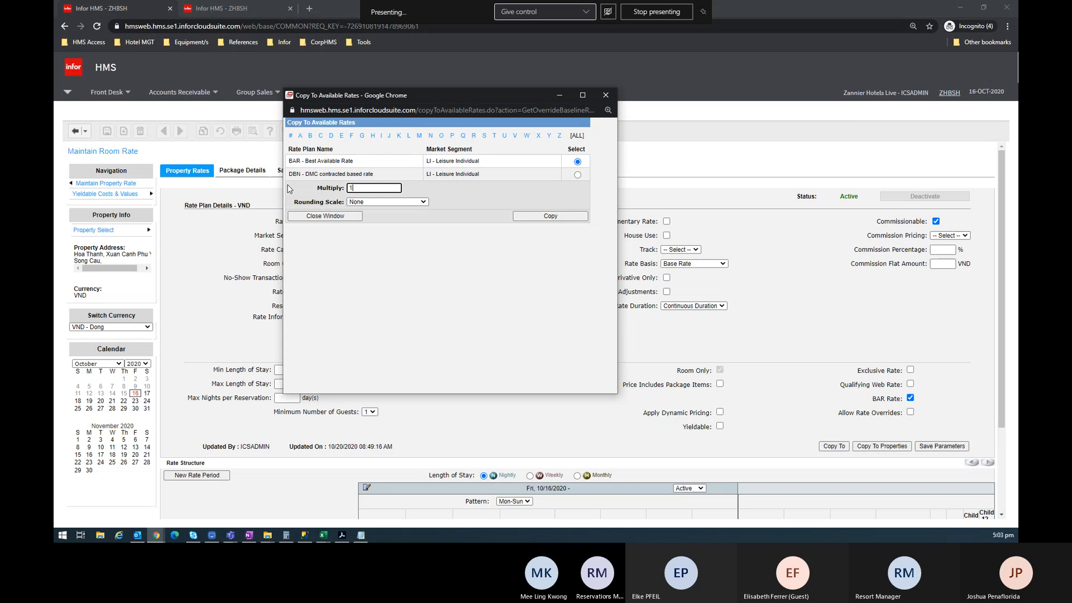
key("Tab")
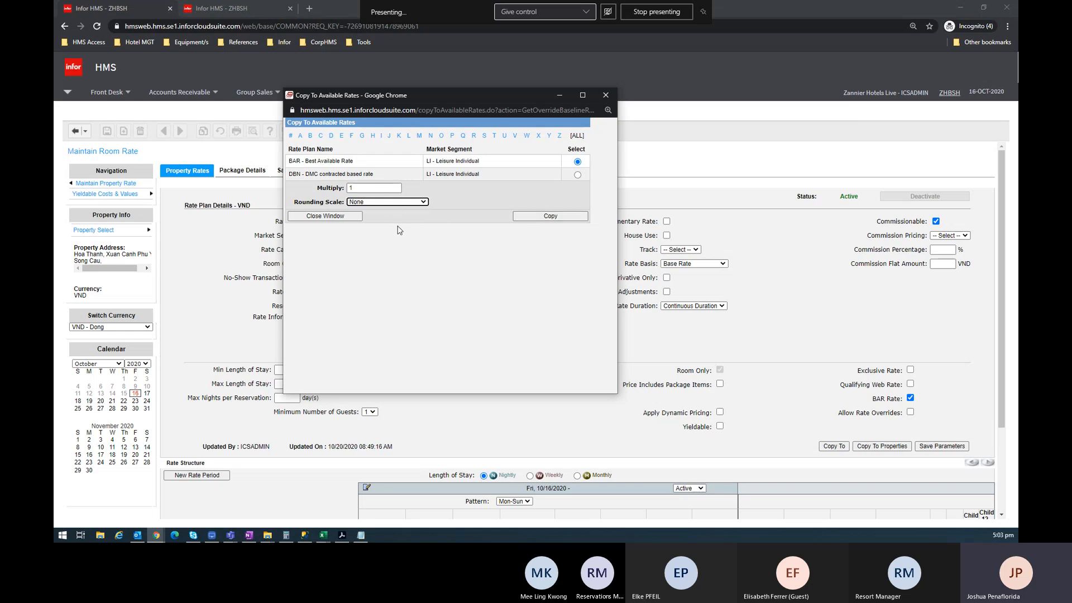
Copy the BAR1 rates over the BAR rates, confirm the replacement, and return to the property's rate list
left_click(561, 219)
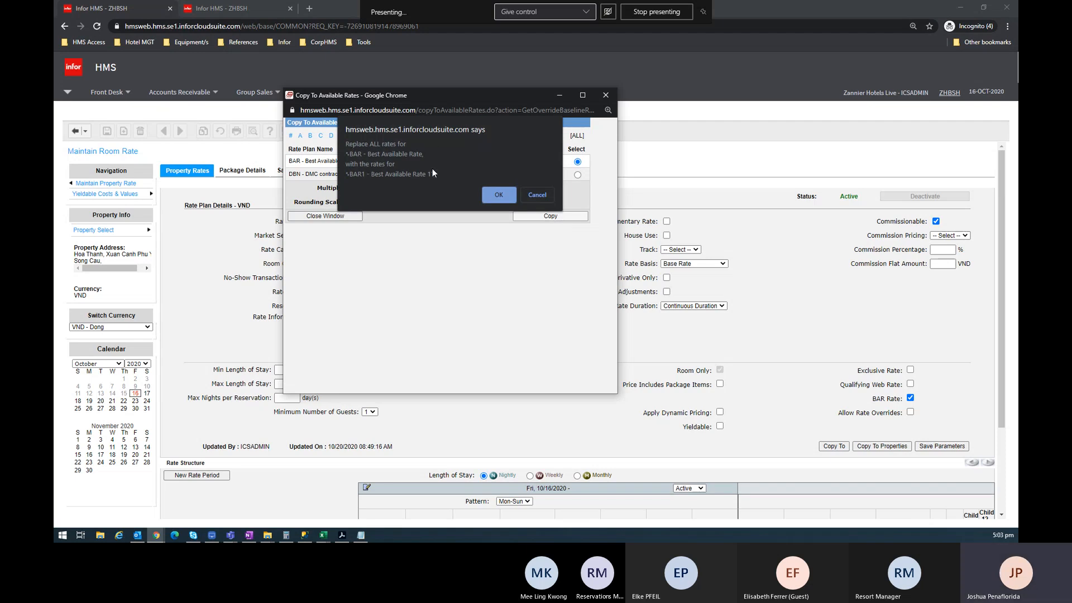
left_click(498, 195)
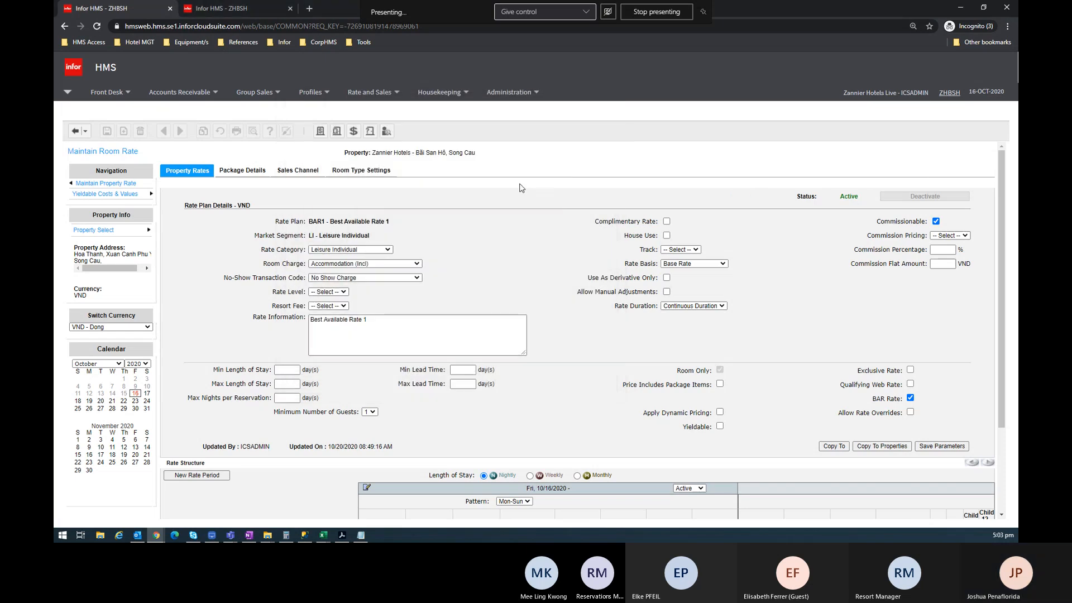
left_click(83, 184)
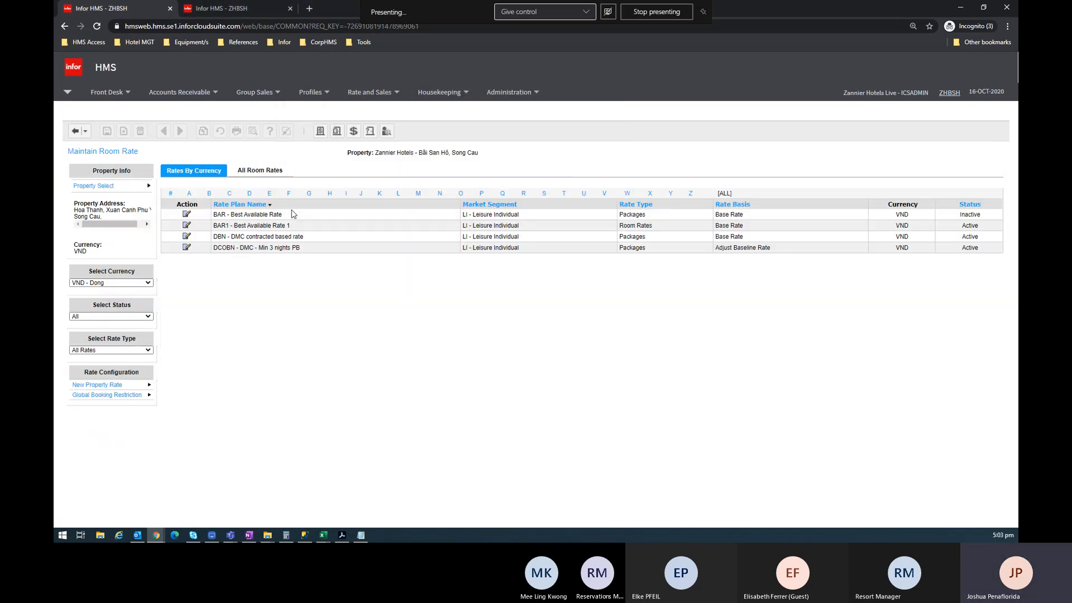
Open the BAR - Best Available Rate plan and set its 10/16/2020 rate period to Active, leaving the preset sales strategy choice unanswered
left_click(186, 214)
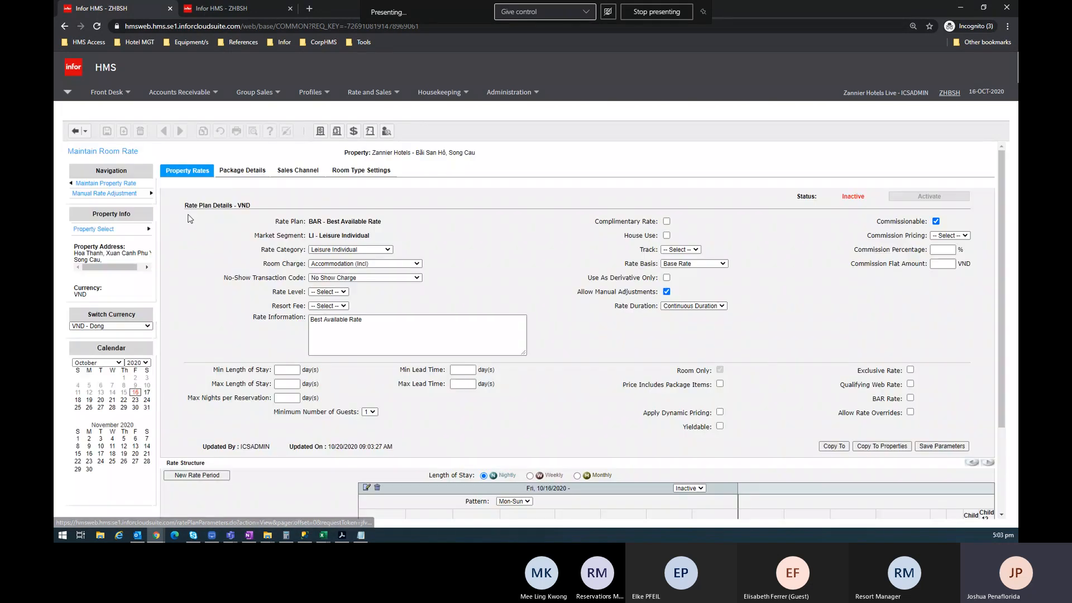
scroll(193, 220, "down", 2)
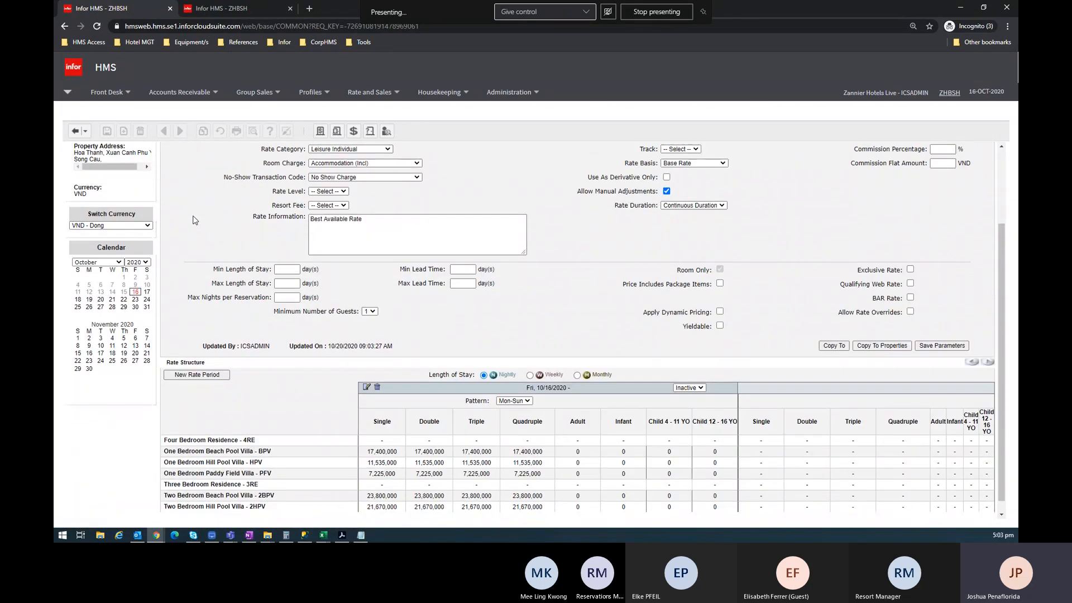
scroll(194, 220, "up", 2)
scroll(851, 242, "down", 2)
left_click(701, 388)
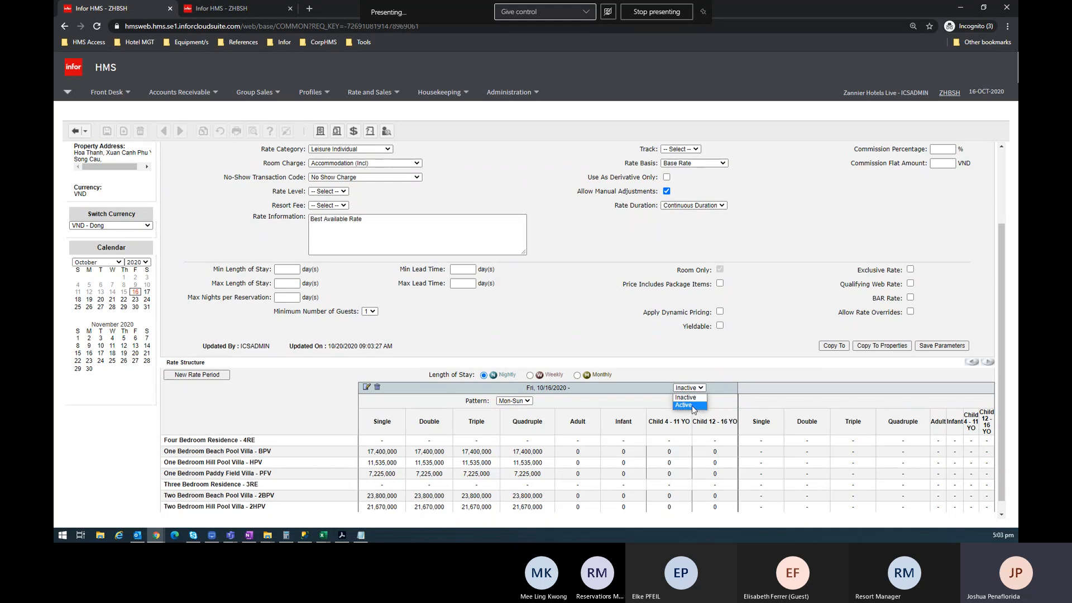
left_click(692, 406)
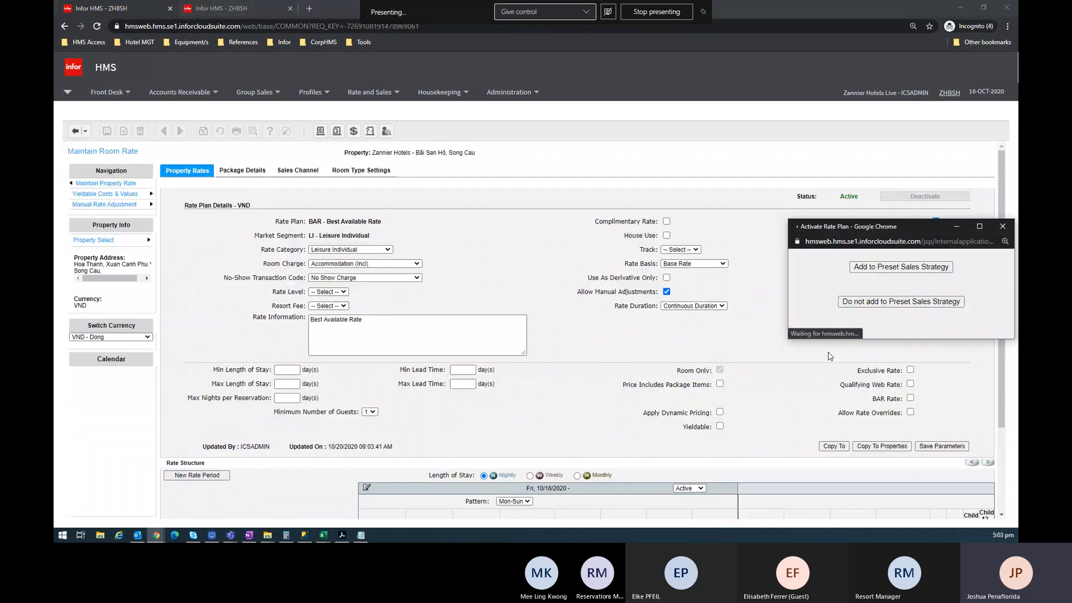
left_click(1001, 227)
scroll(780, 308, "down", 2)
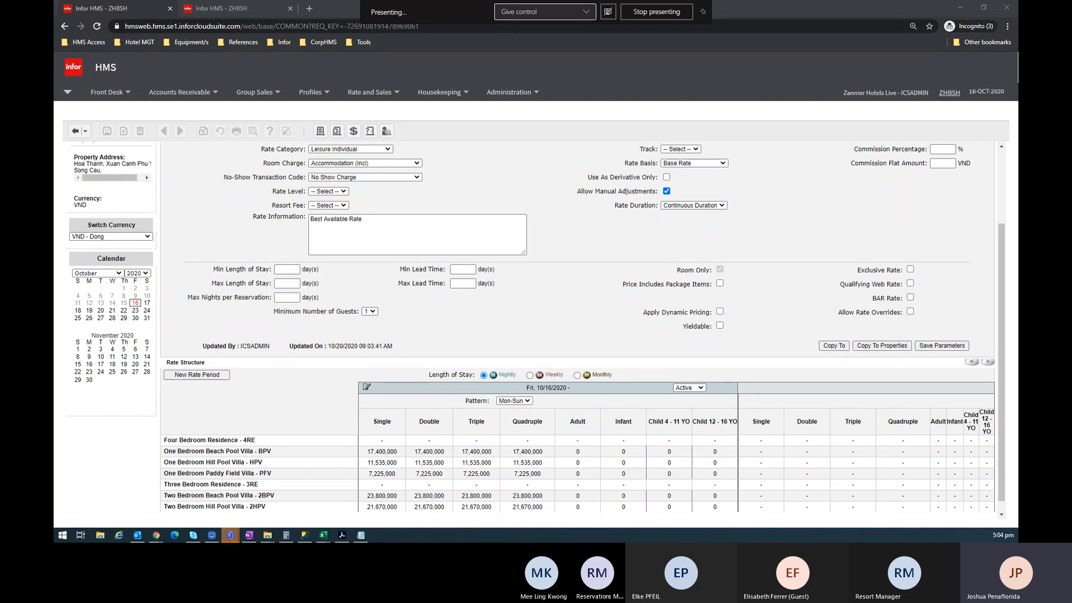
key("alt+Tab")
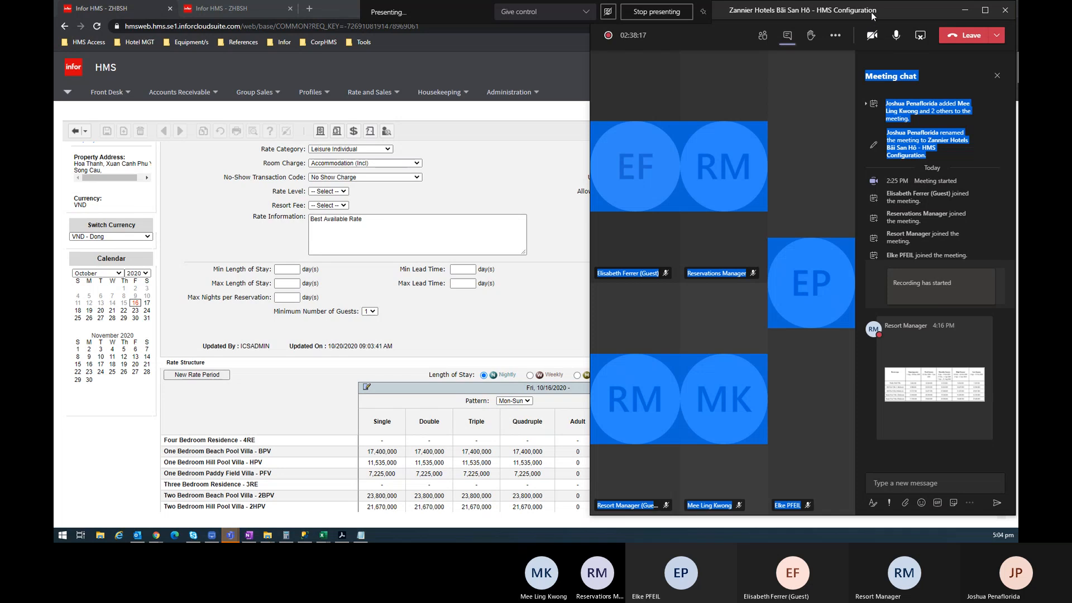
key("alt+Tab")
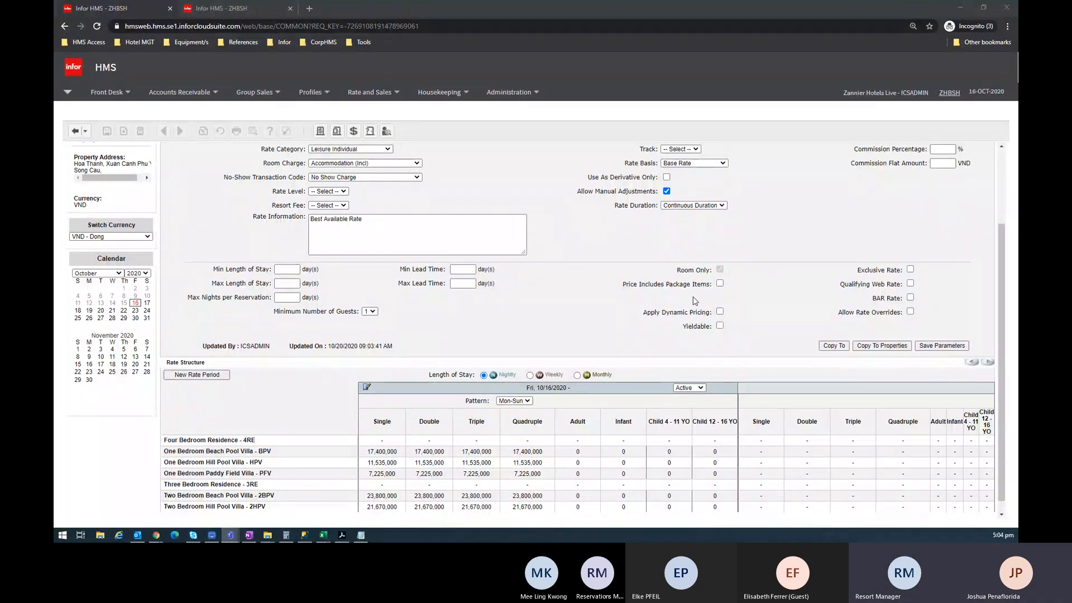
left_click(619, 294)
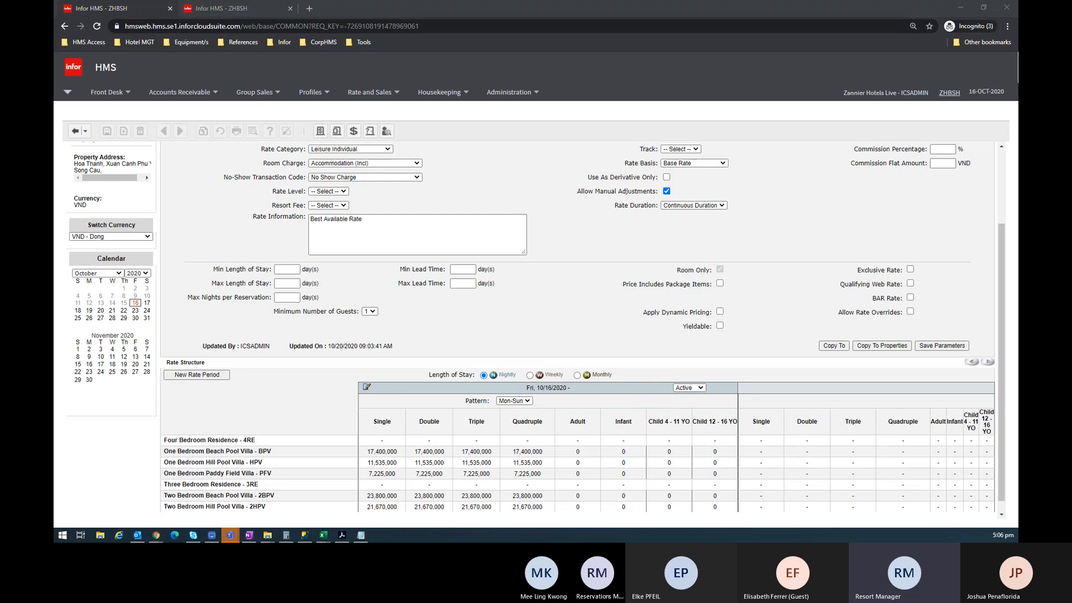
Switch to the Excel configuration schedule and review the 21/10/2020 Activities Configuration and Configuration Review session
key("alt+Tab")
key("alt+Tab")
key("alt+Tab")
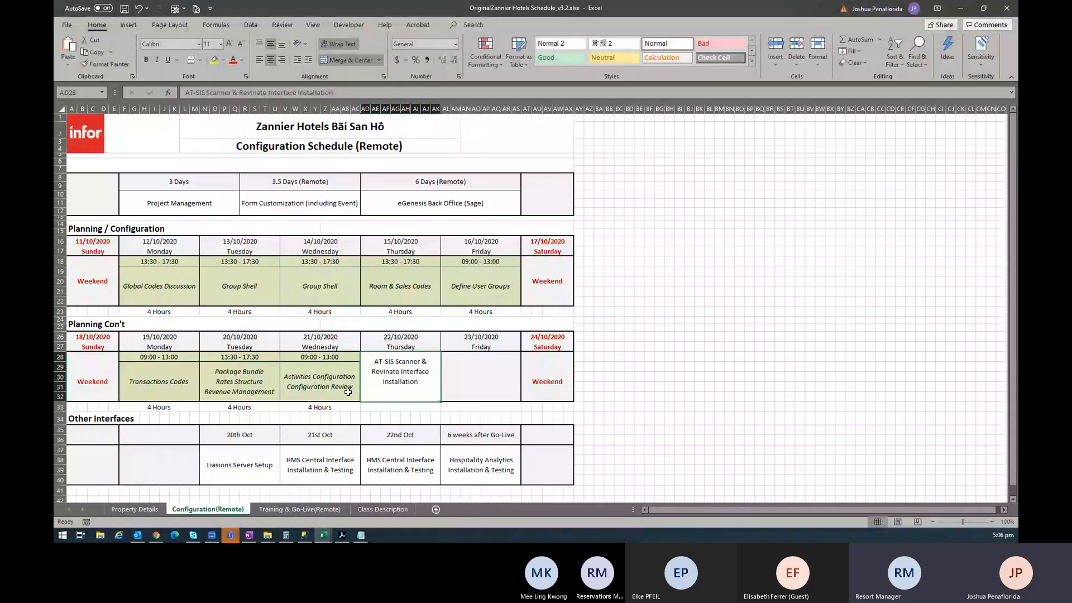
left_click(327, 366)
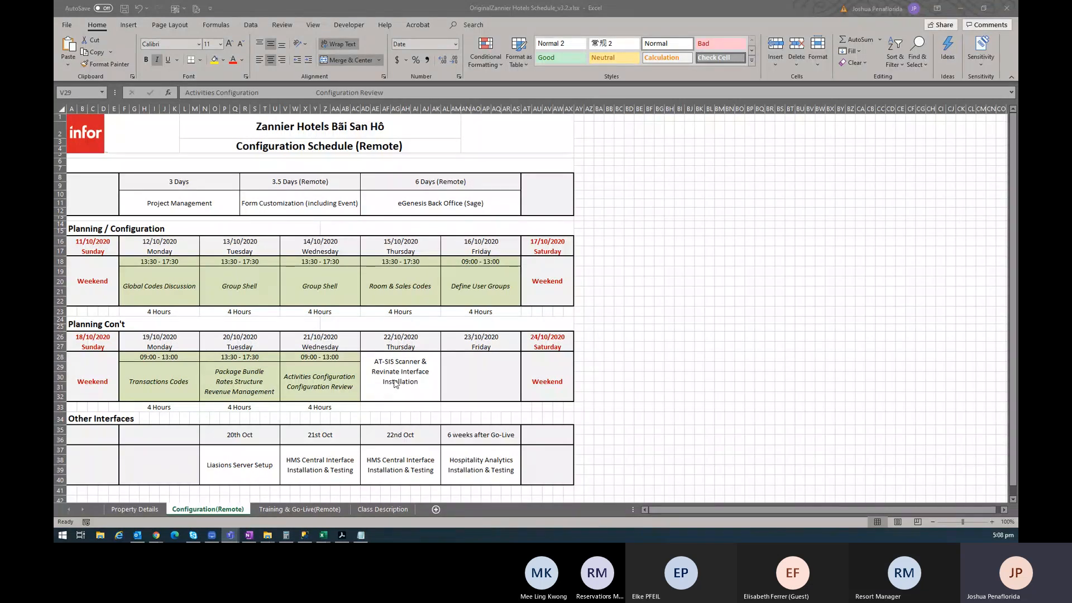
left_click(318, 380)
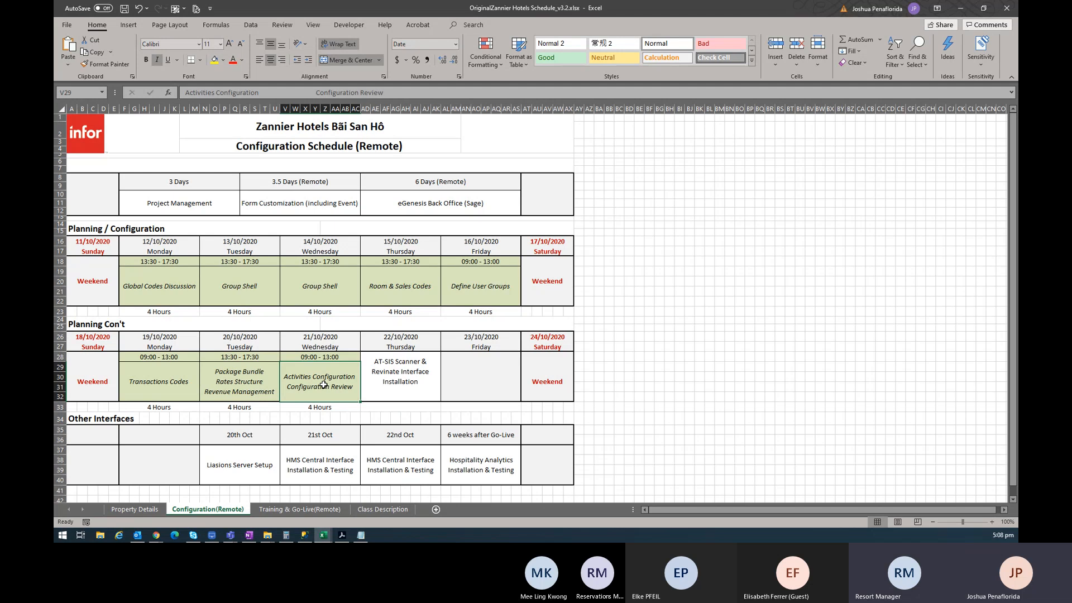
left_click(711, 300)
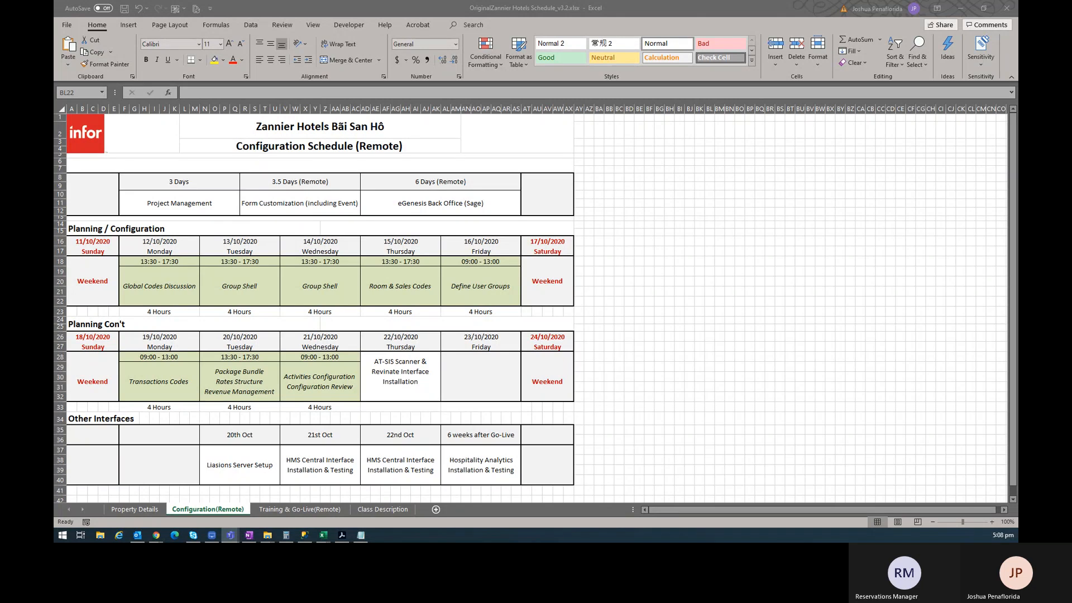
Switch to the Teams project chat and write the reply "They have not decided yet" to the EURO exchange rate question
left_click_drag(1018, 140, 713, 52)
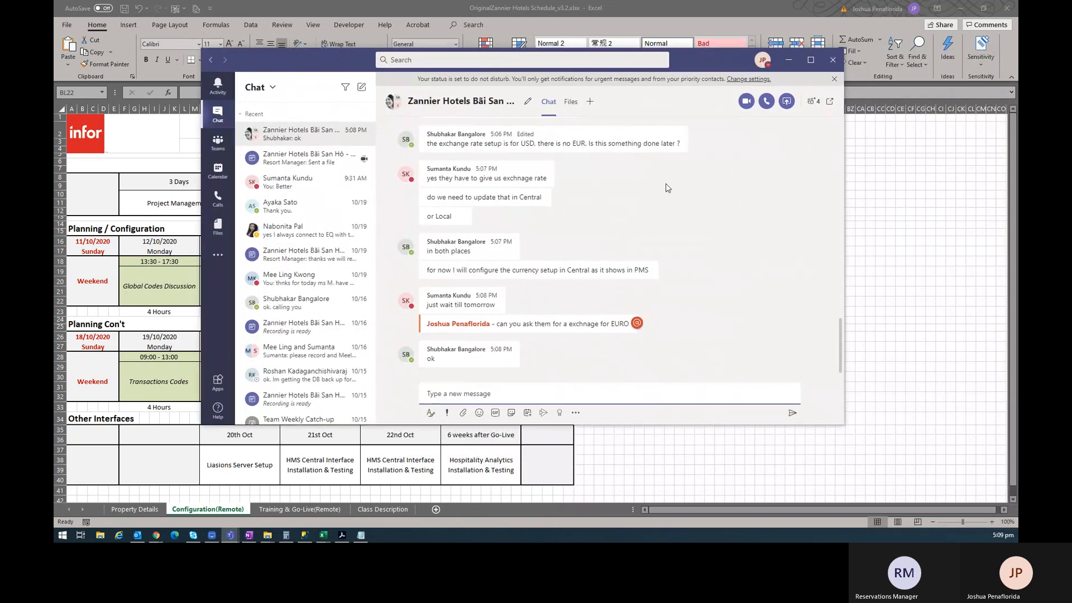
mouse_move(503, 334)
left_click(547, 327)
left_click(582, 393)
type("Yes")
key("BackSpace")
key("BackSpace")
key("BackSpace")
type("Have")
key("BackSpace")
key("BackSpace")
key("BackSpace")
key("BackSpace")
type("They hae")
key("BackSpace")
key("BackSpace")
type("ve")
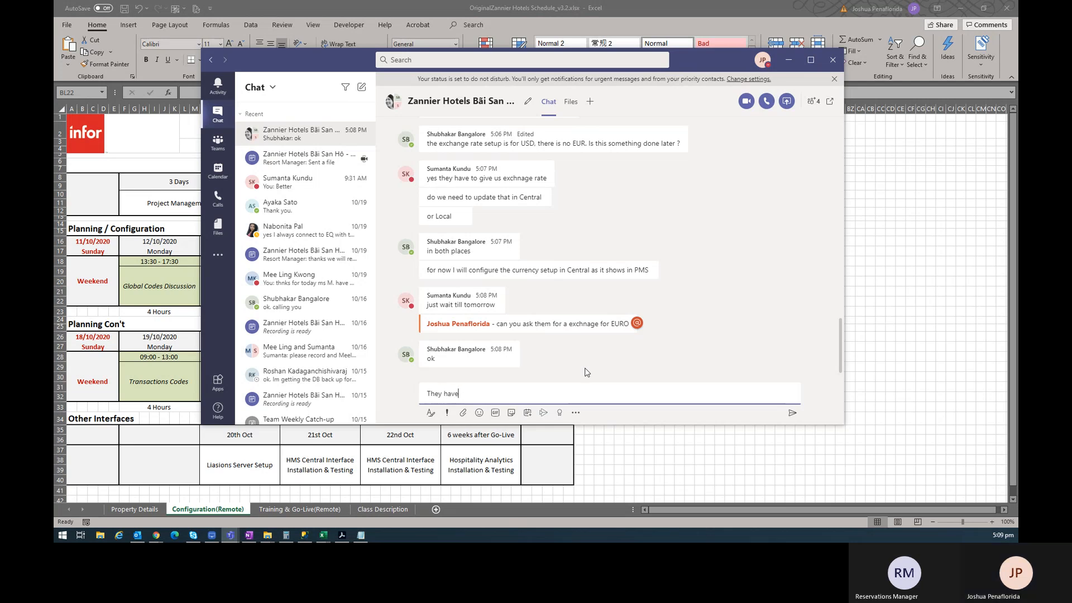
type(" not decide")
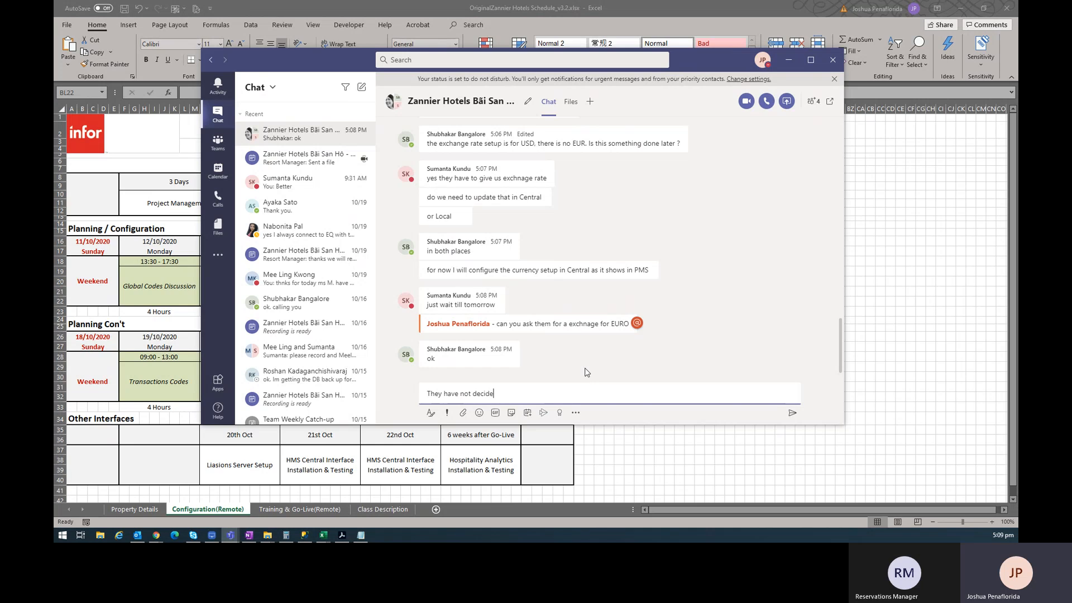
type("d yet")
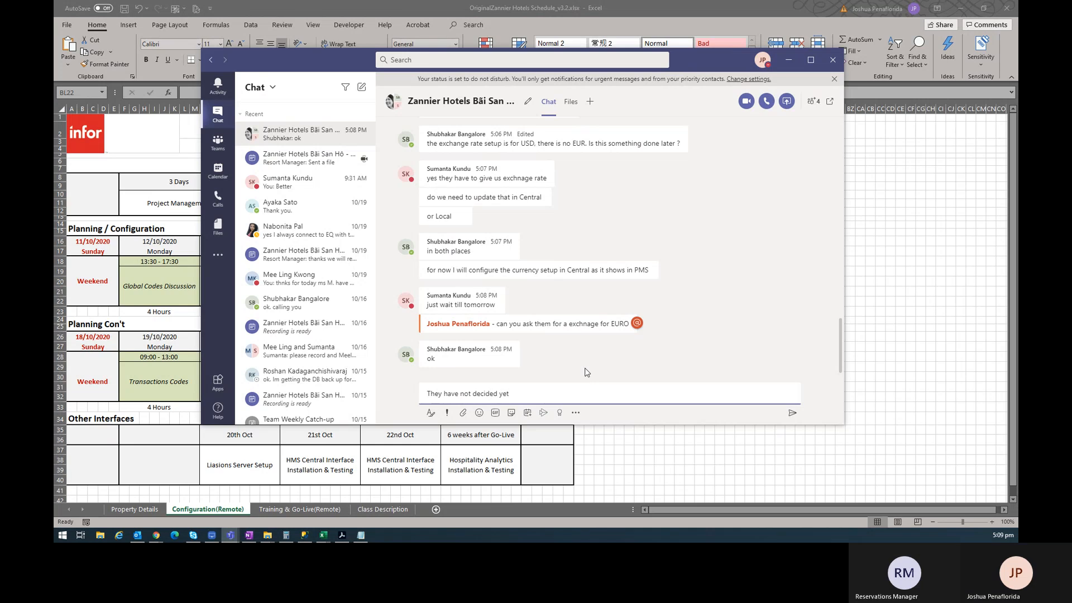